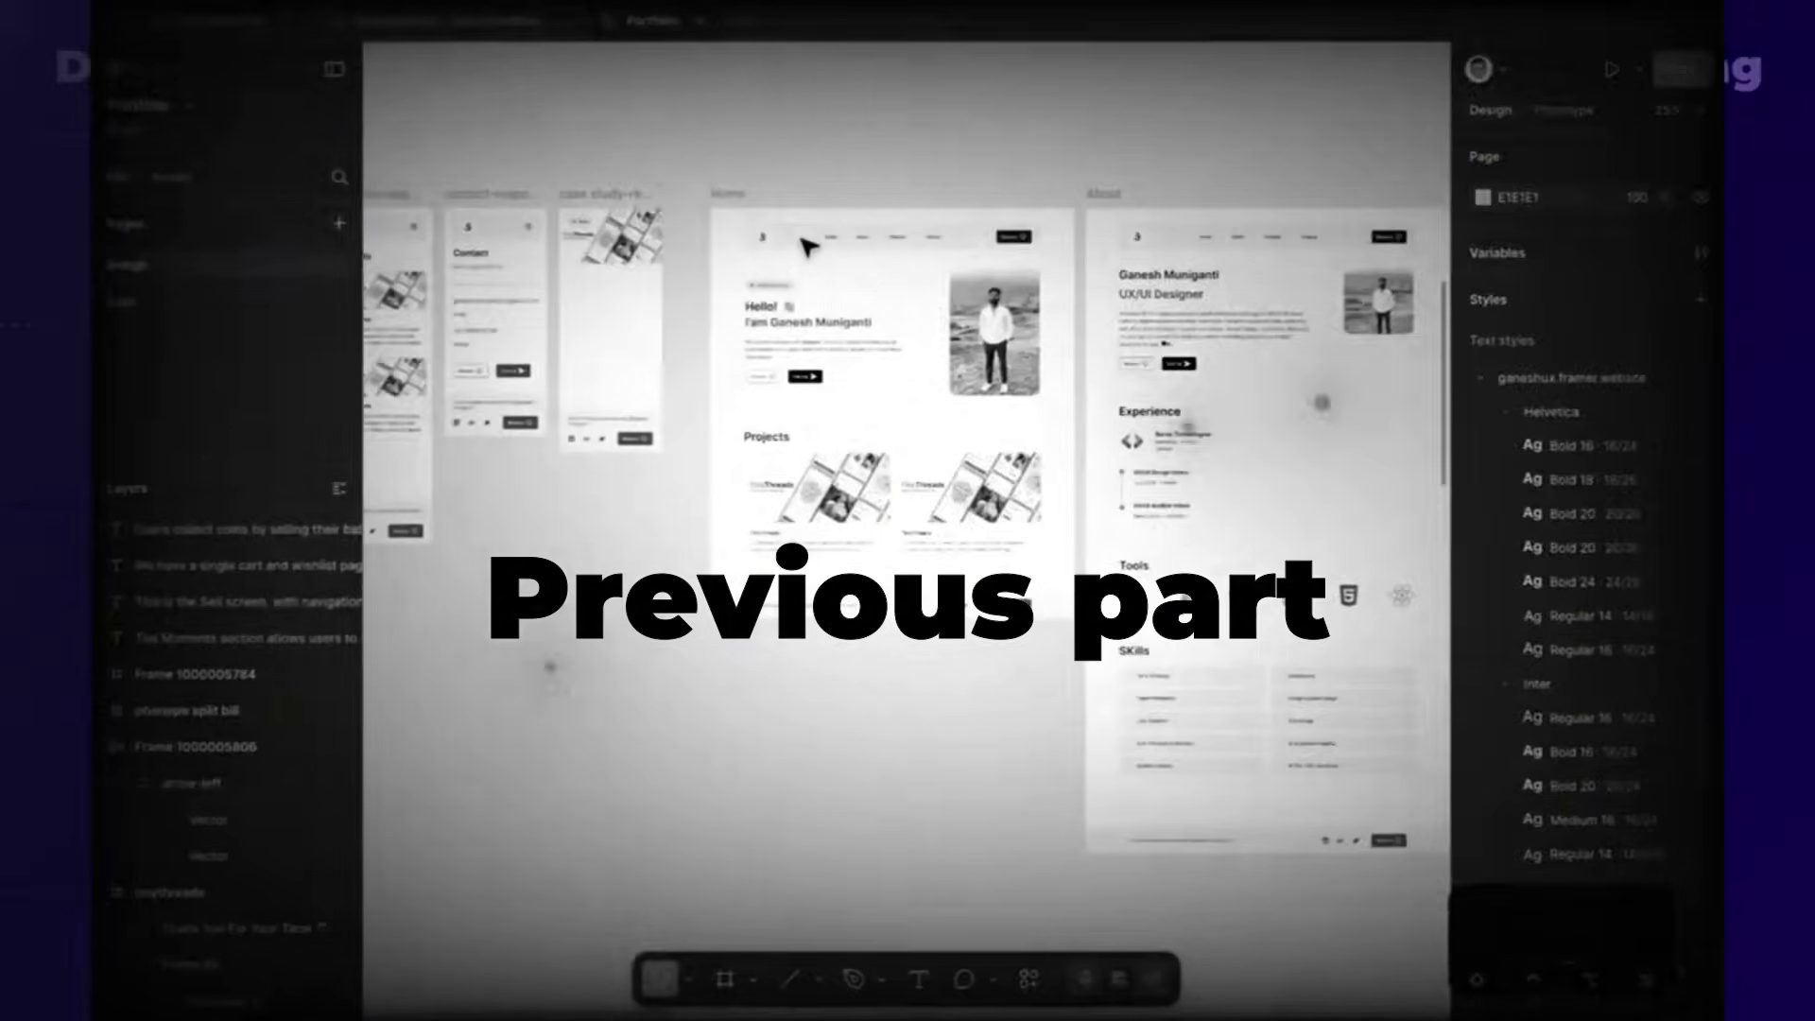
# Step: Review the Figma portfolio frames and check the home page in the Framer preview at a wider width of 1390
pyautogui.scroll(-3, 822, 269)
pyautogui.scroll(-5, 813, 260)
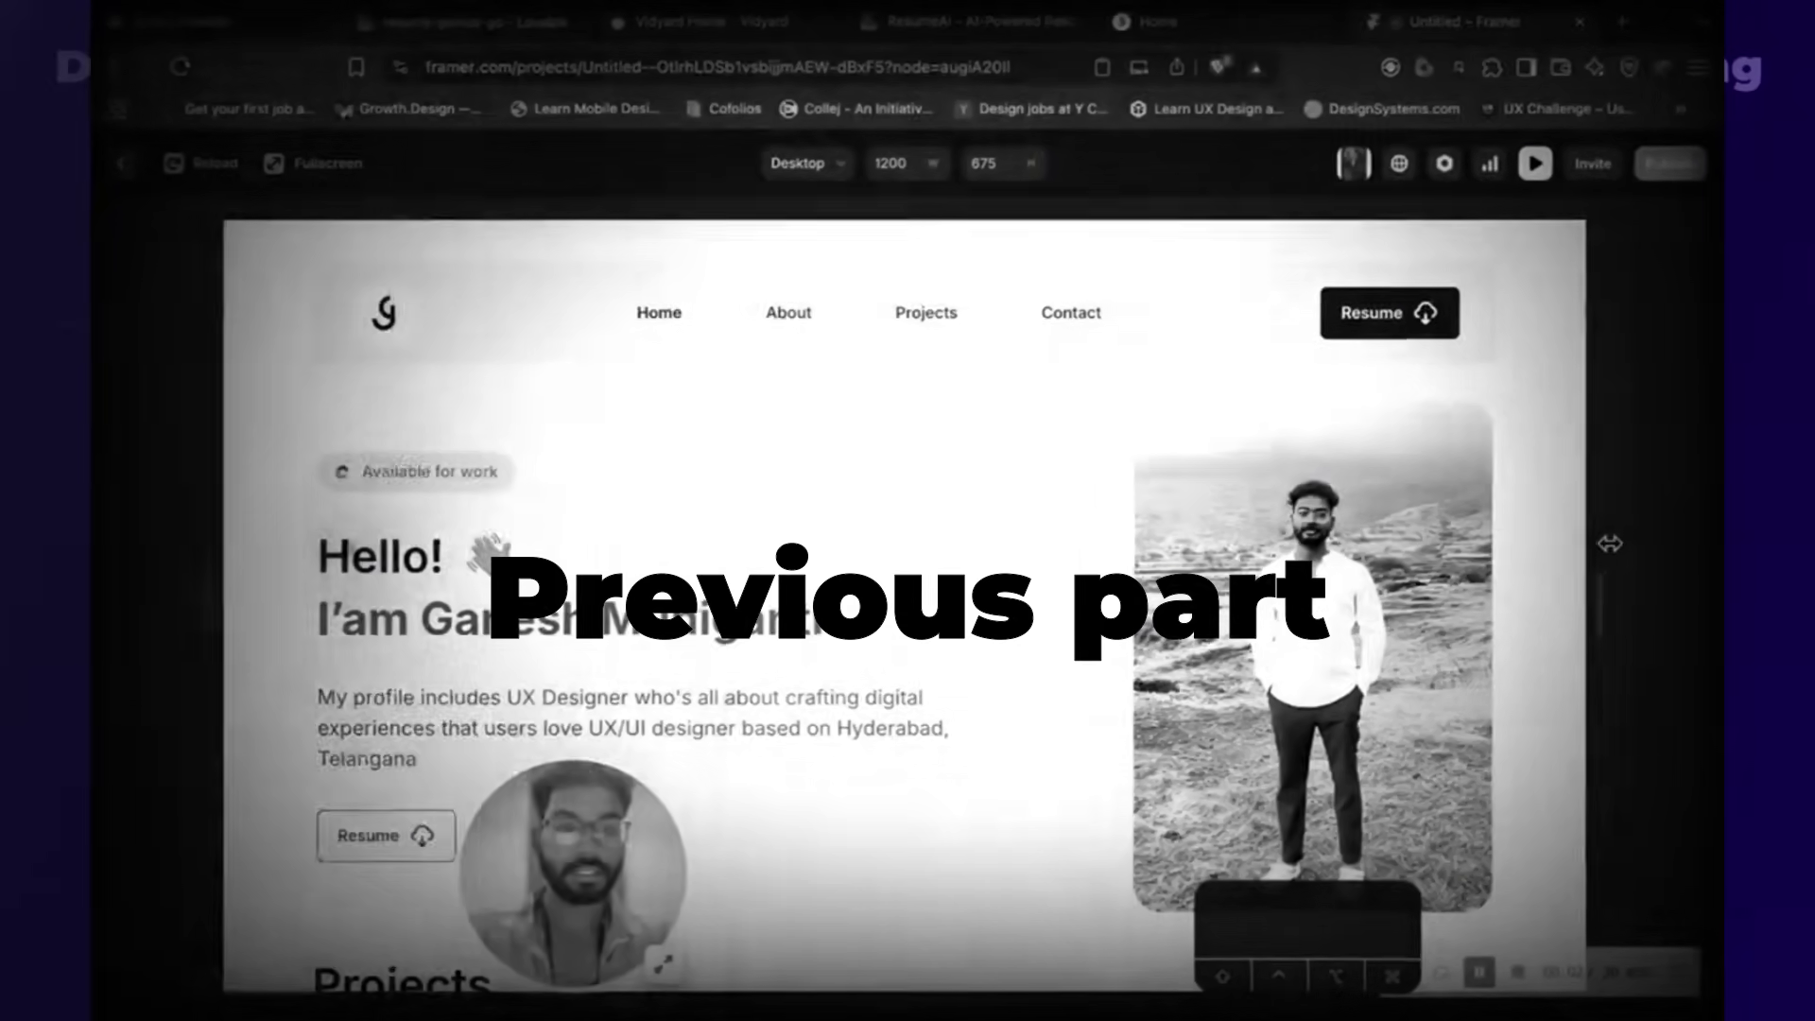
pyautogui.moveTo(1607, 539); pyautogui.dragTo(1155, 544)
pyautogui.scroll(-5, 1021, 640)
pyautogui.scroll(-5, 1021, 640)
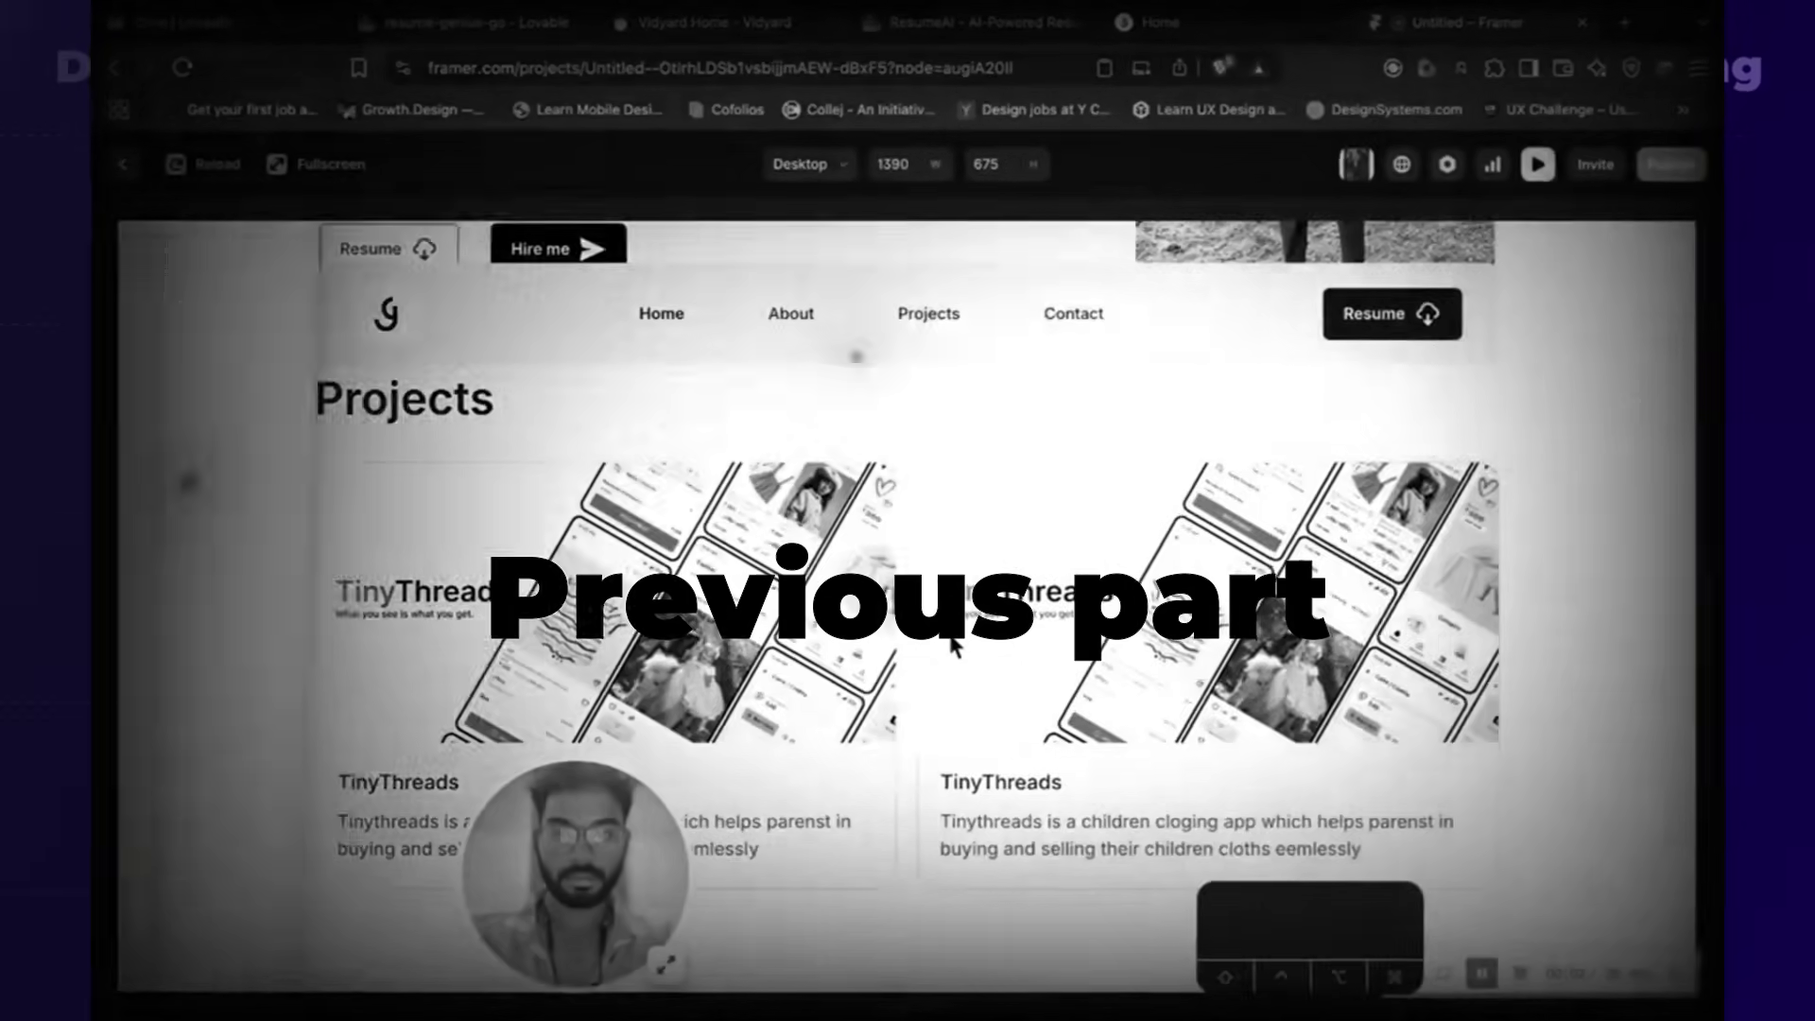
pyautogui.scroll(5, 906, 605)
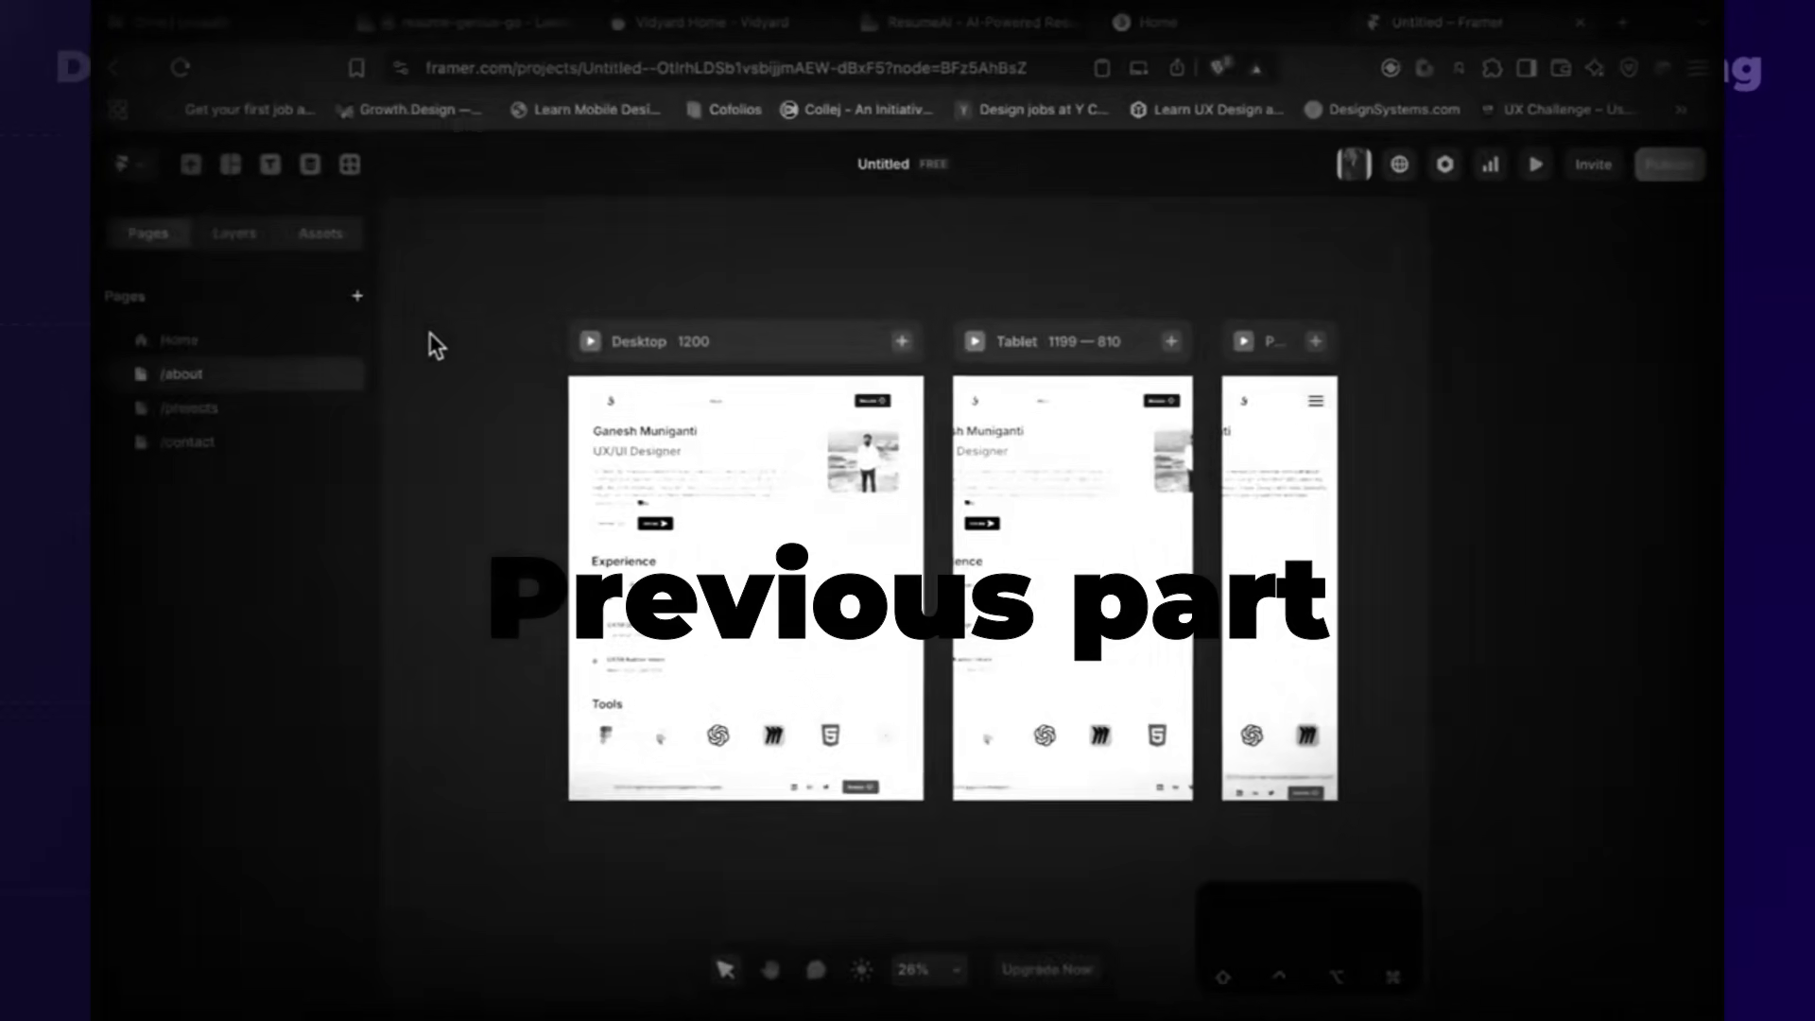
# Step: View the Home page of the Framer project and look through the published portfolio site down to its Projects section
pyautogui.click(179, 339)
pyautogui.scroll(5, 709, 453)
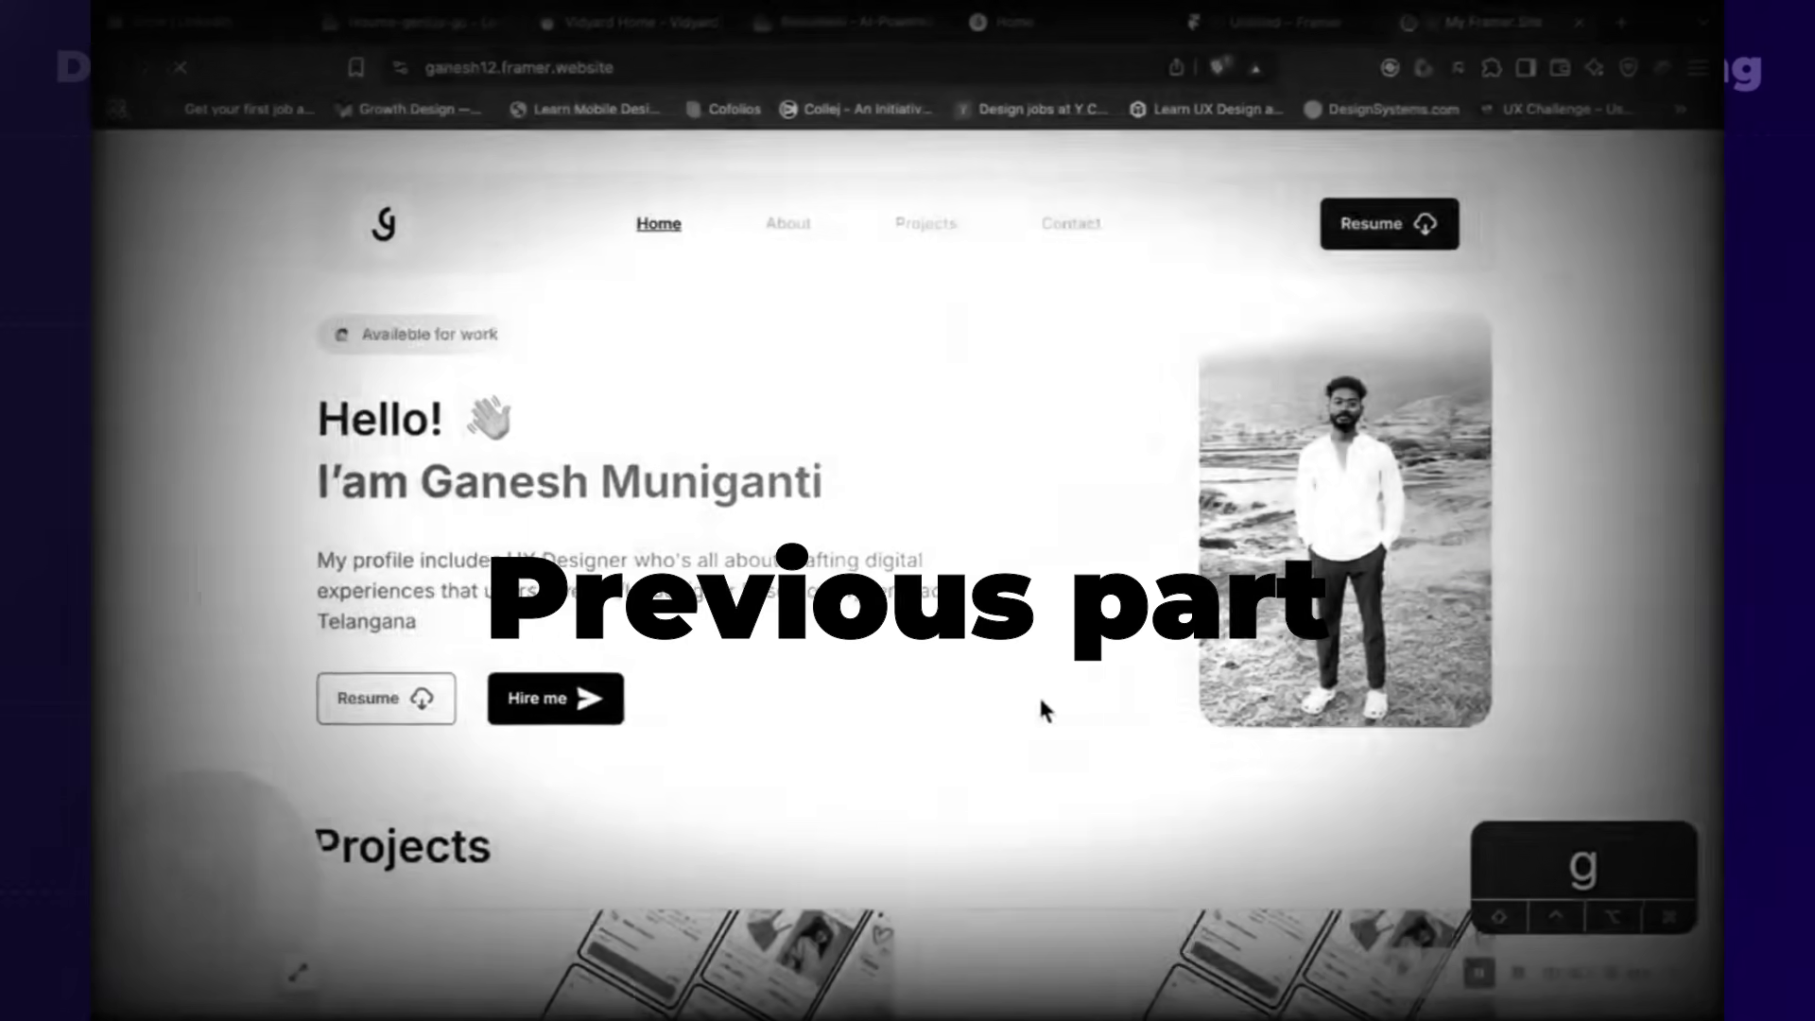
pyautogui.scroll(-5, 1036, 719)
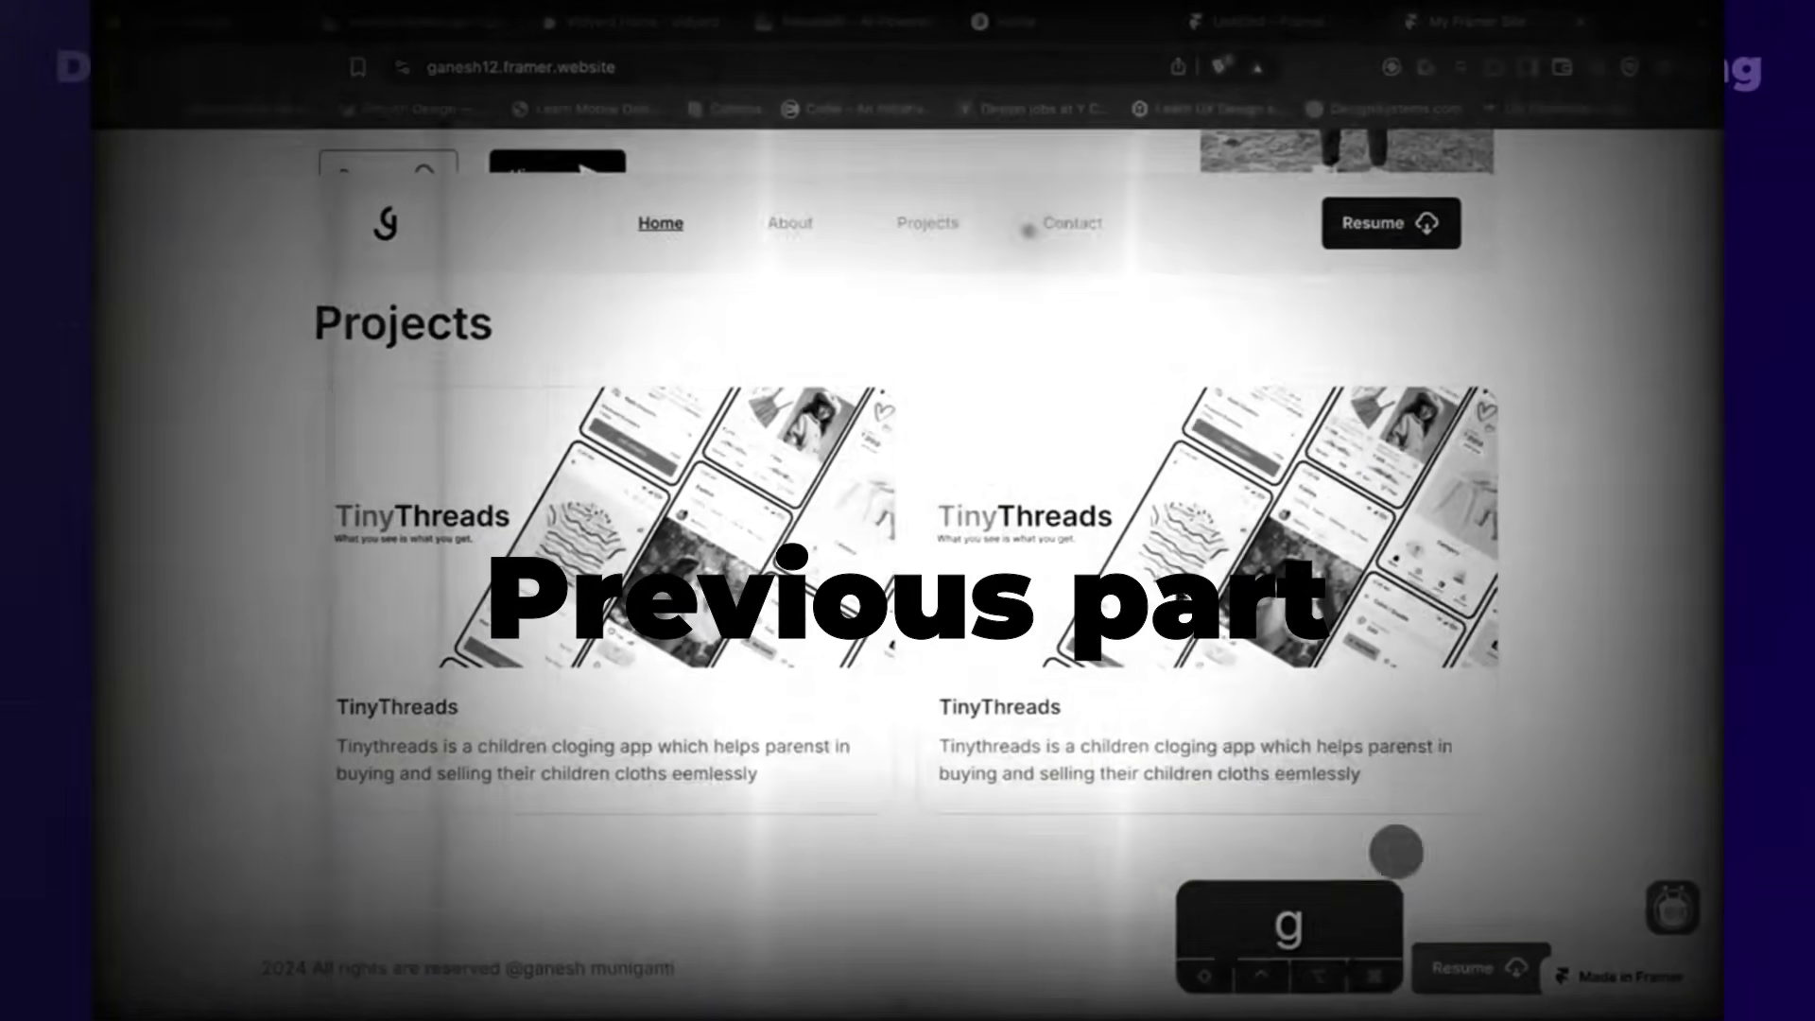
pyautogui.moveTo(830, 960)
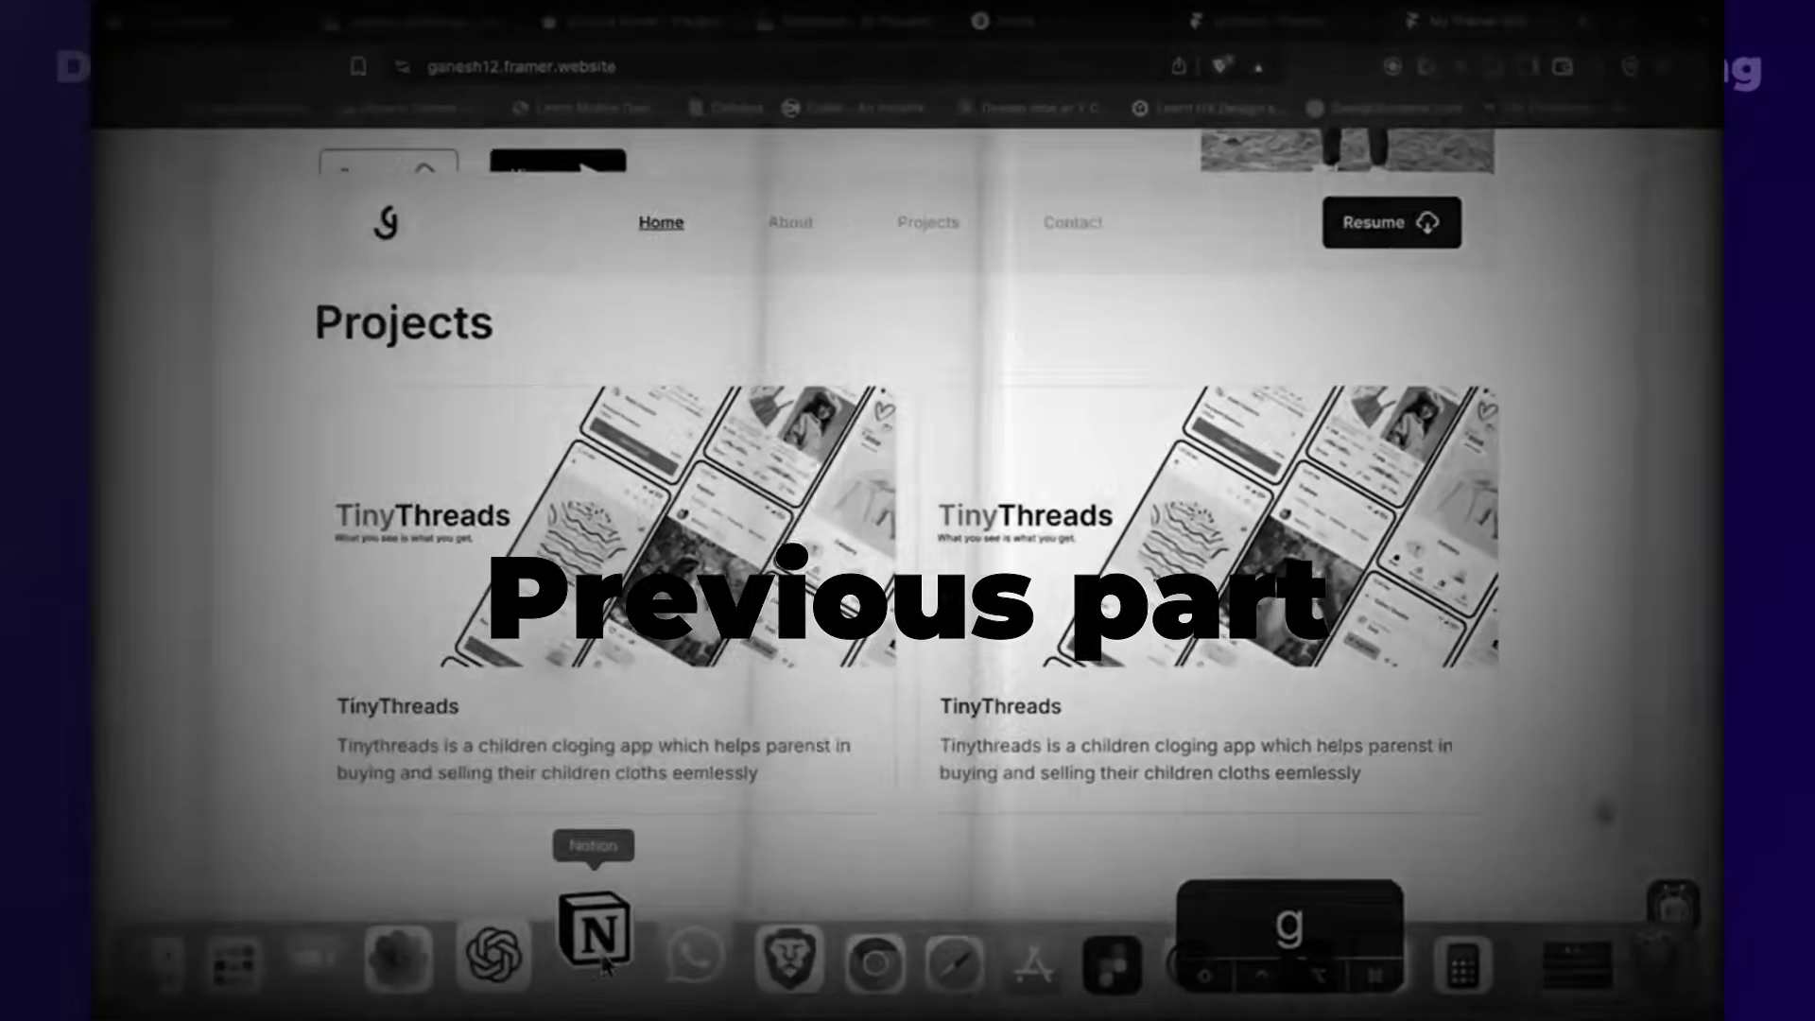
pyautogui.scroll(-1, 964, 473)
pyautogui.scroll(6, 966, 471)
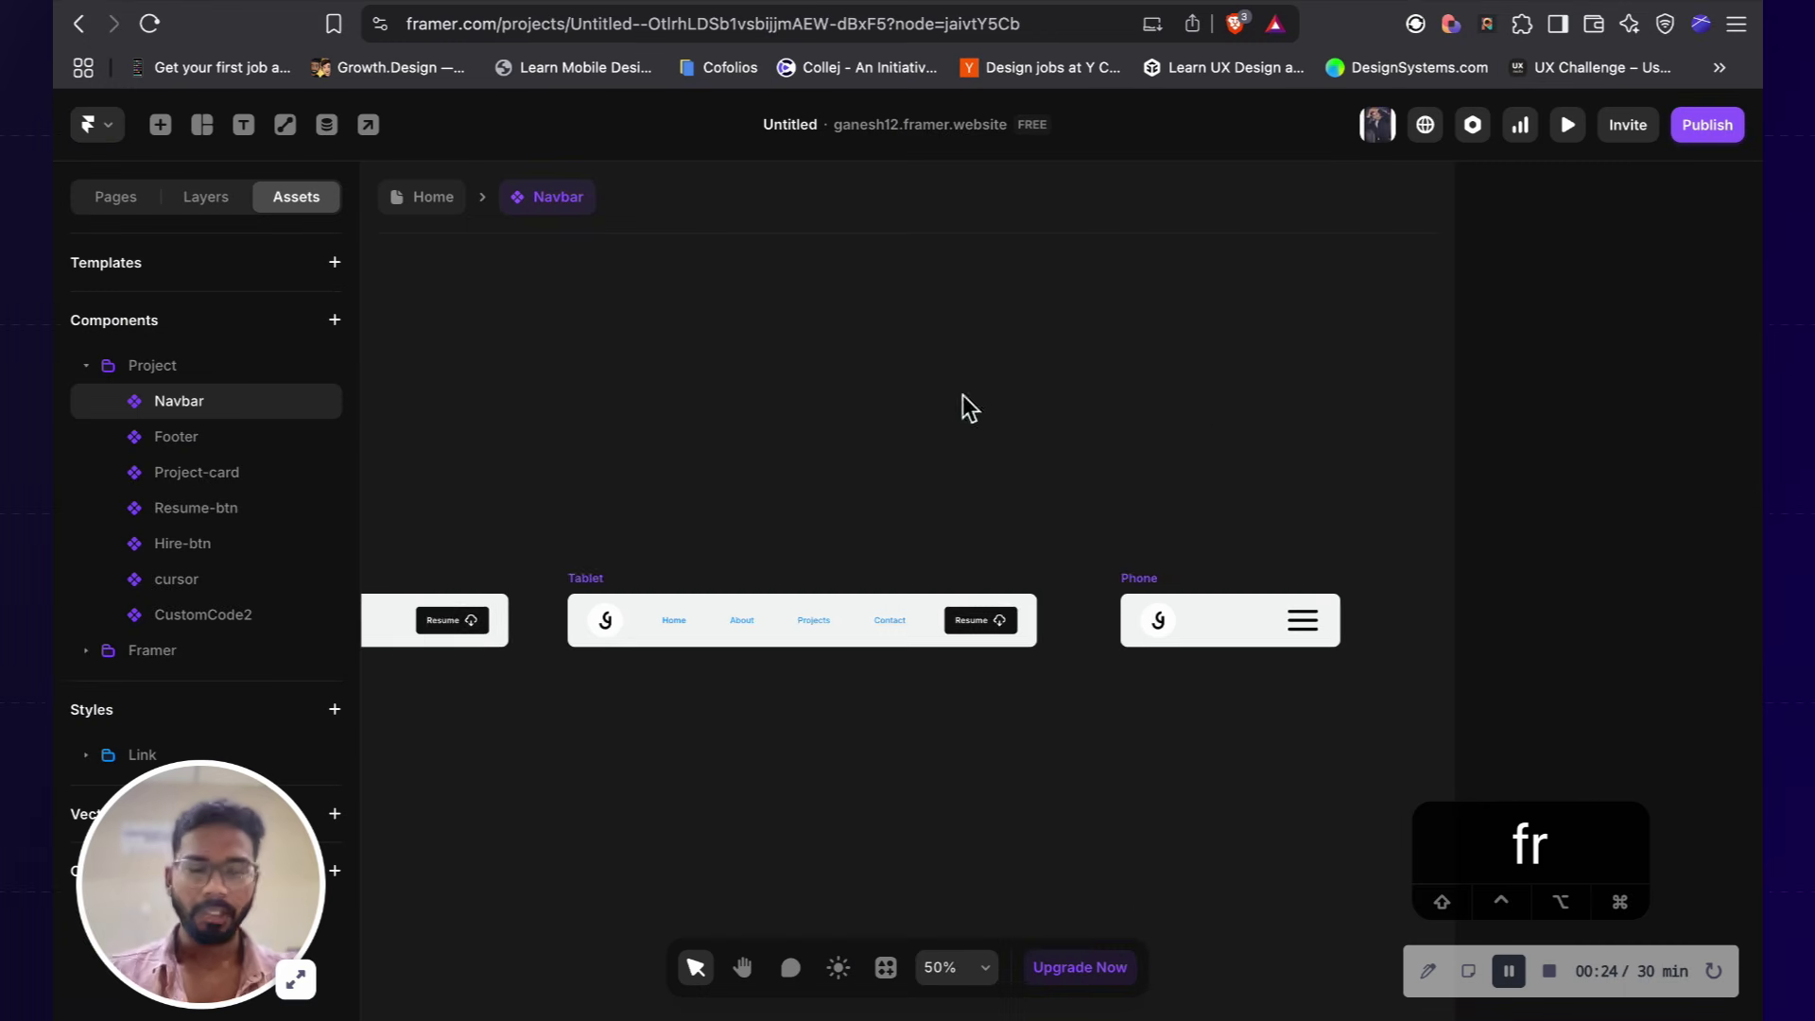
# Step: Switch to Figma and copy the Home, About, Projects, Contact menu frame with the Figma to HTML with Framer plugin
pyautogui.hscroll(3, 1206, 445)
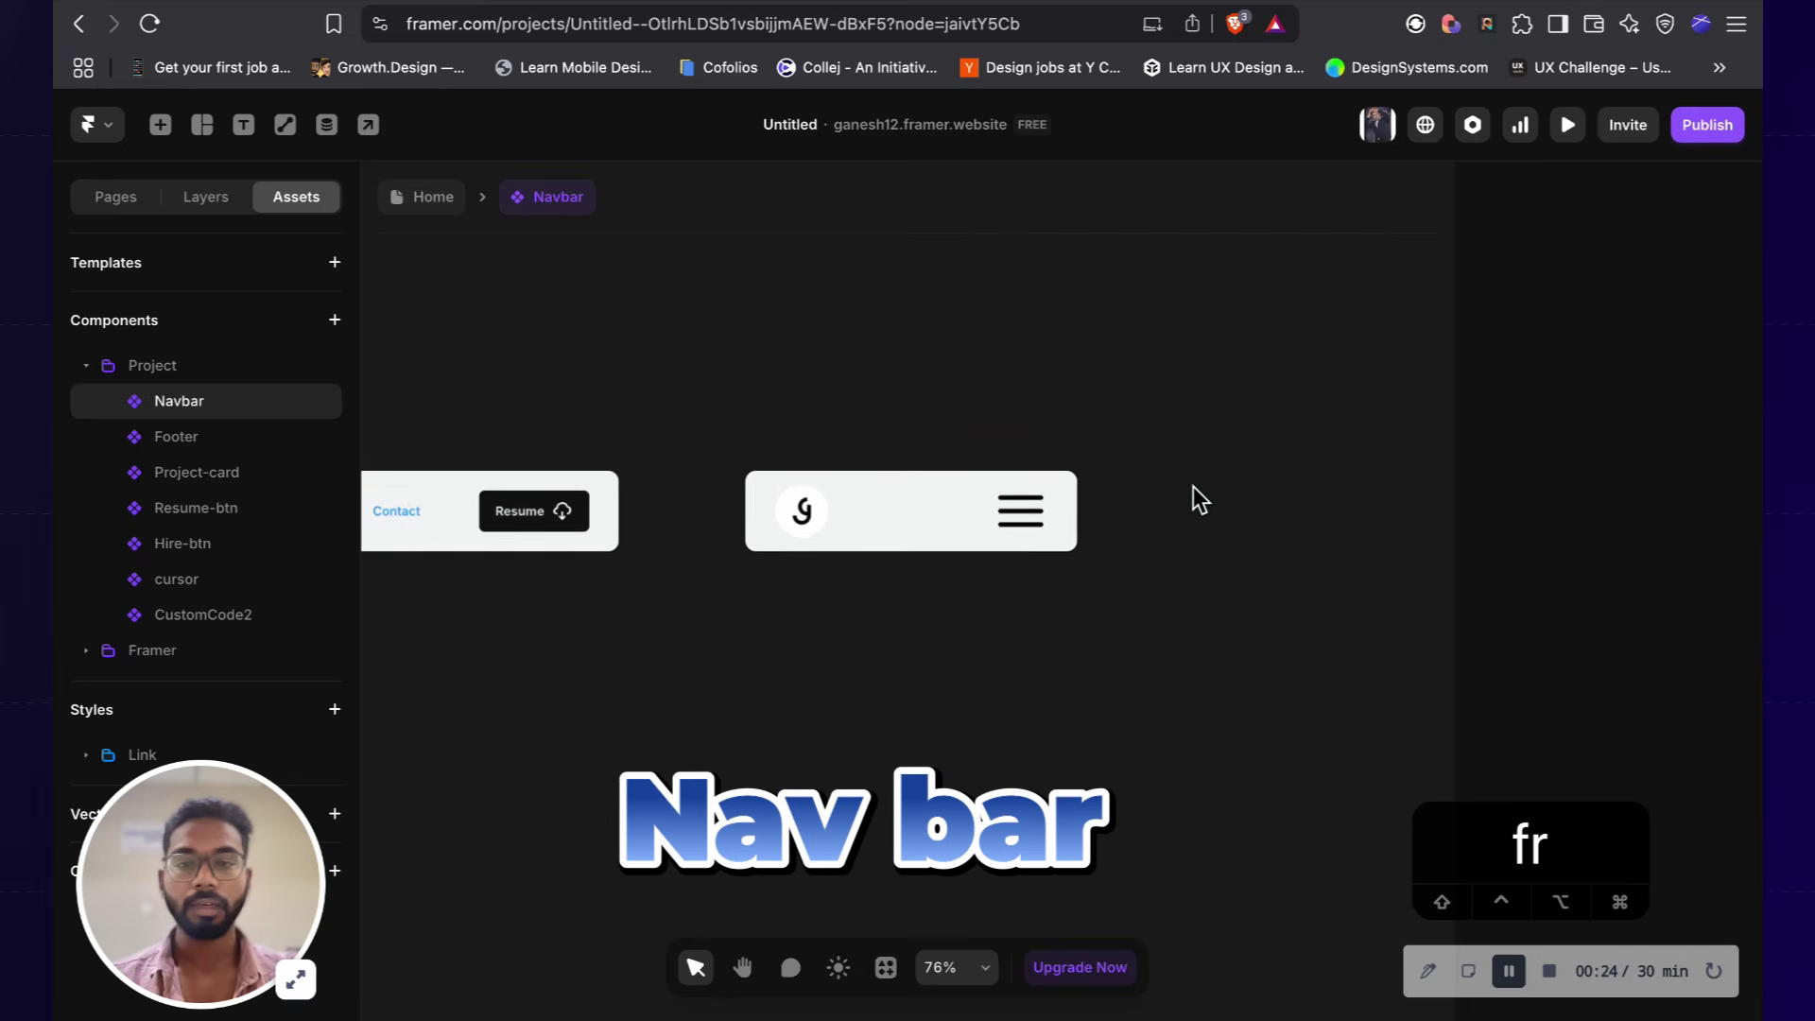
pyautogui.scroll(3, 1193, 486)
pyautogui.scroll(5, 1188, 489)
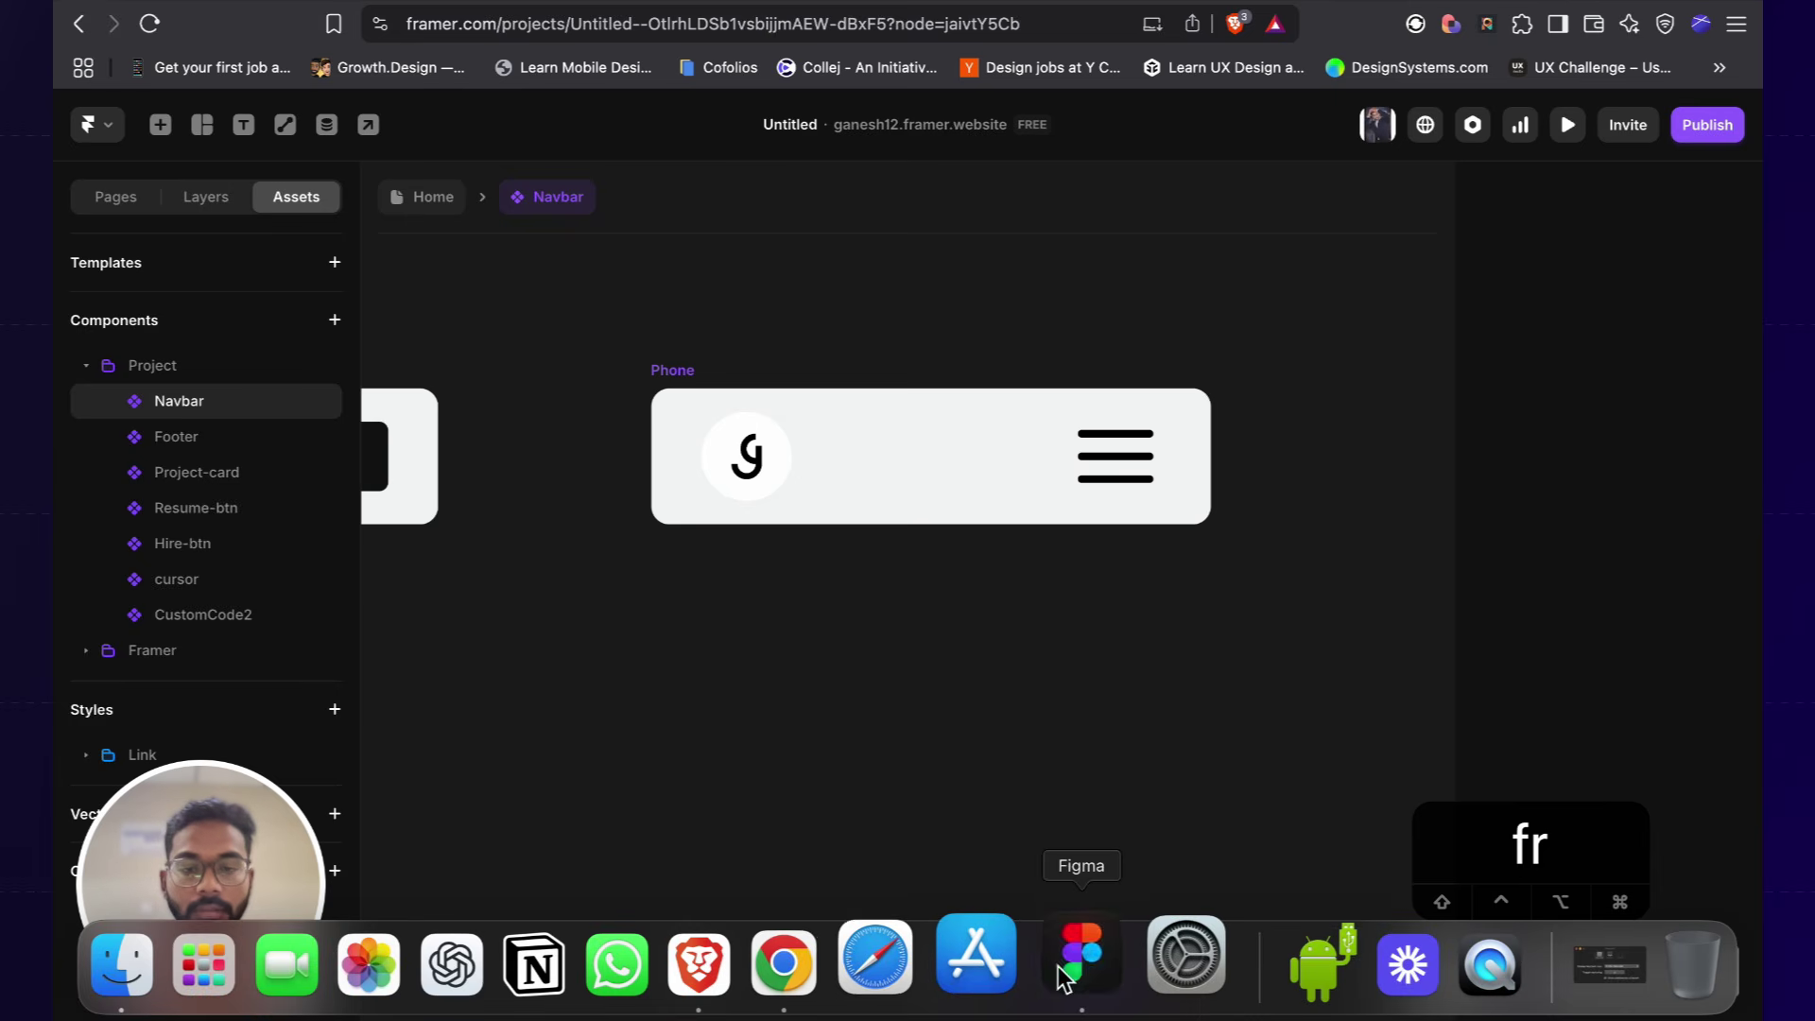
pyautogui.click(1074, 960)
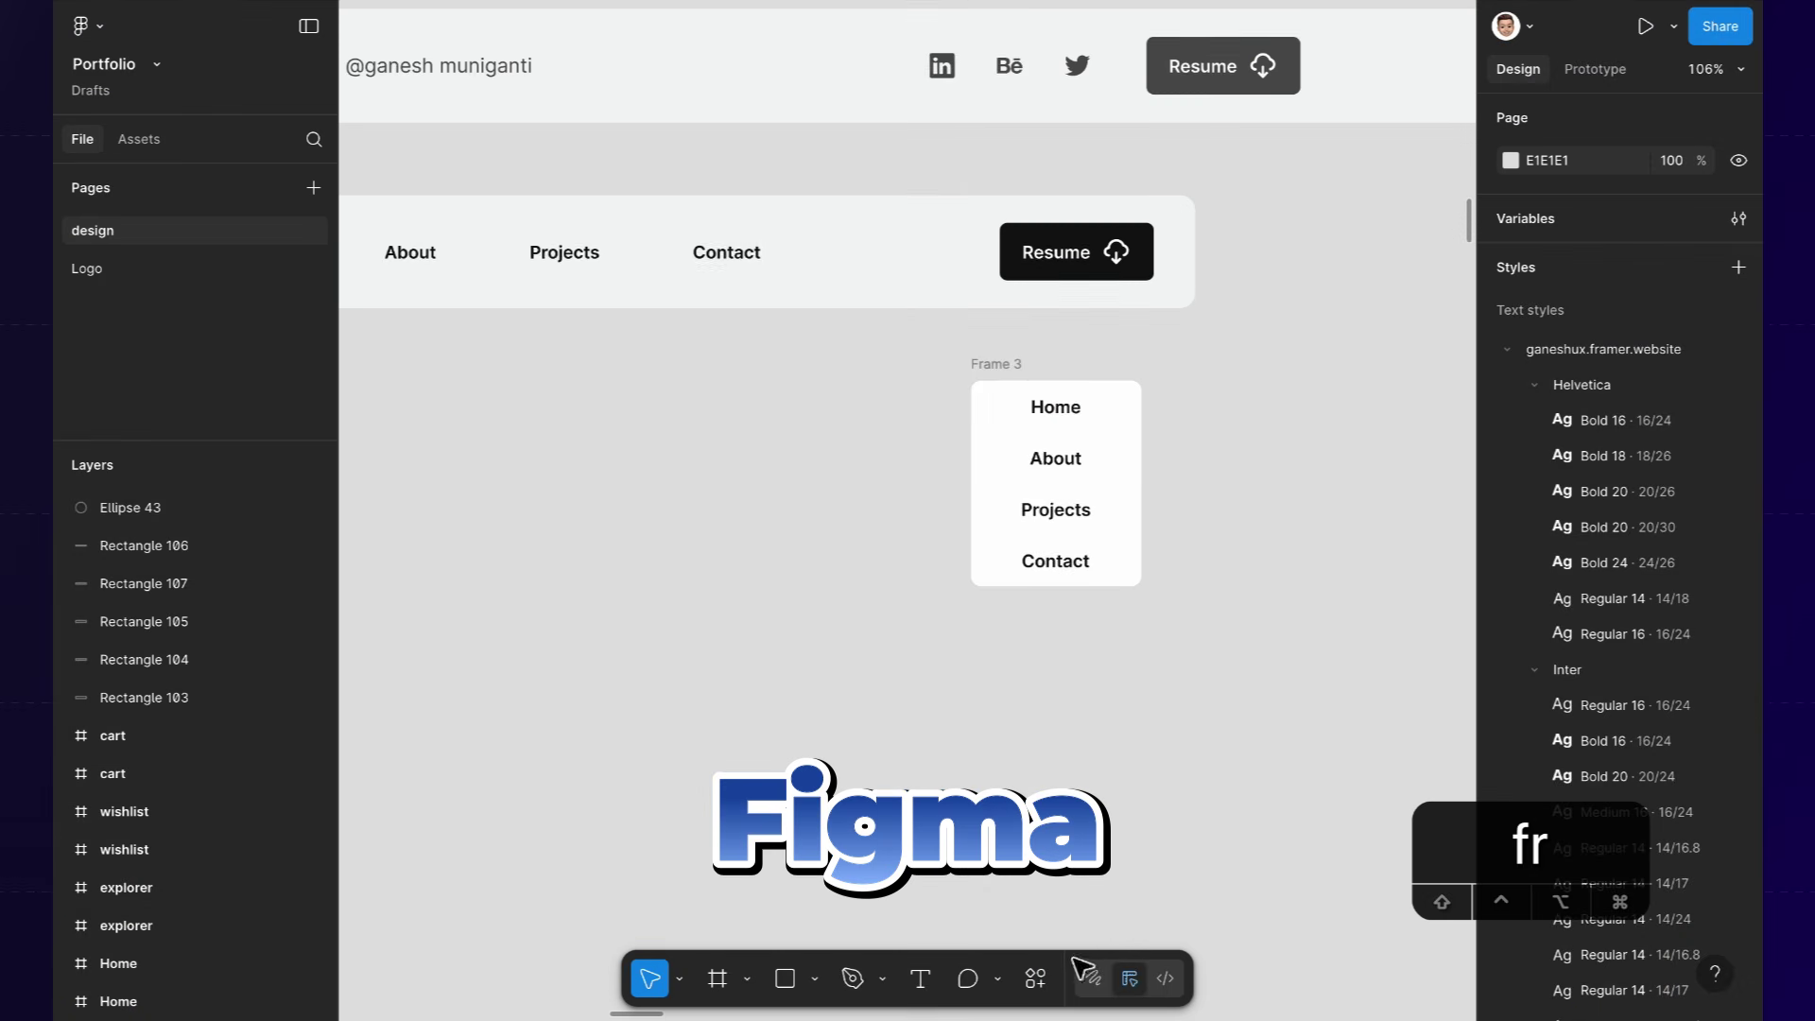
pyautogui.click(1013, 367)
pyautogui.rightClick(1017, 374)
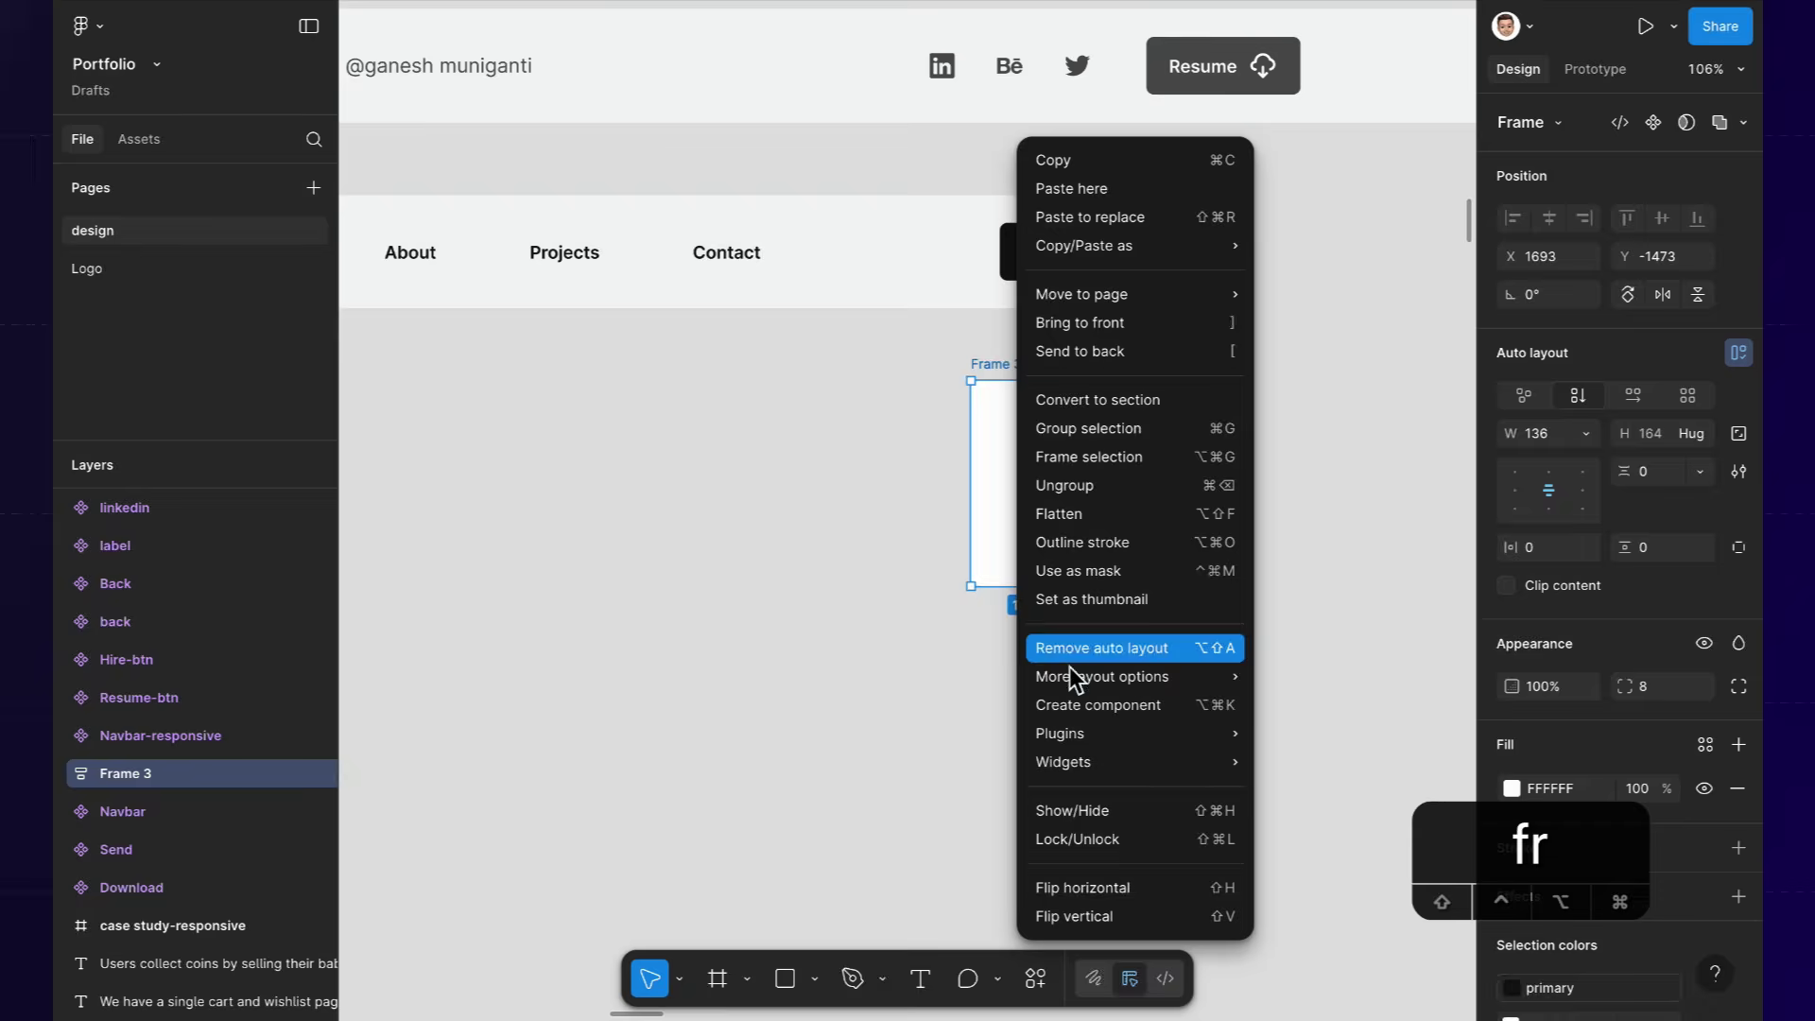
pyautogui.moveTo(1102, 736)
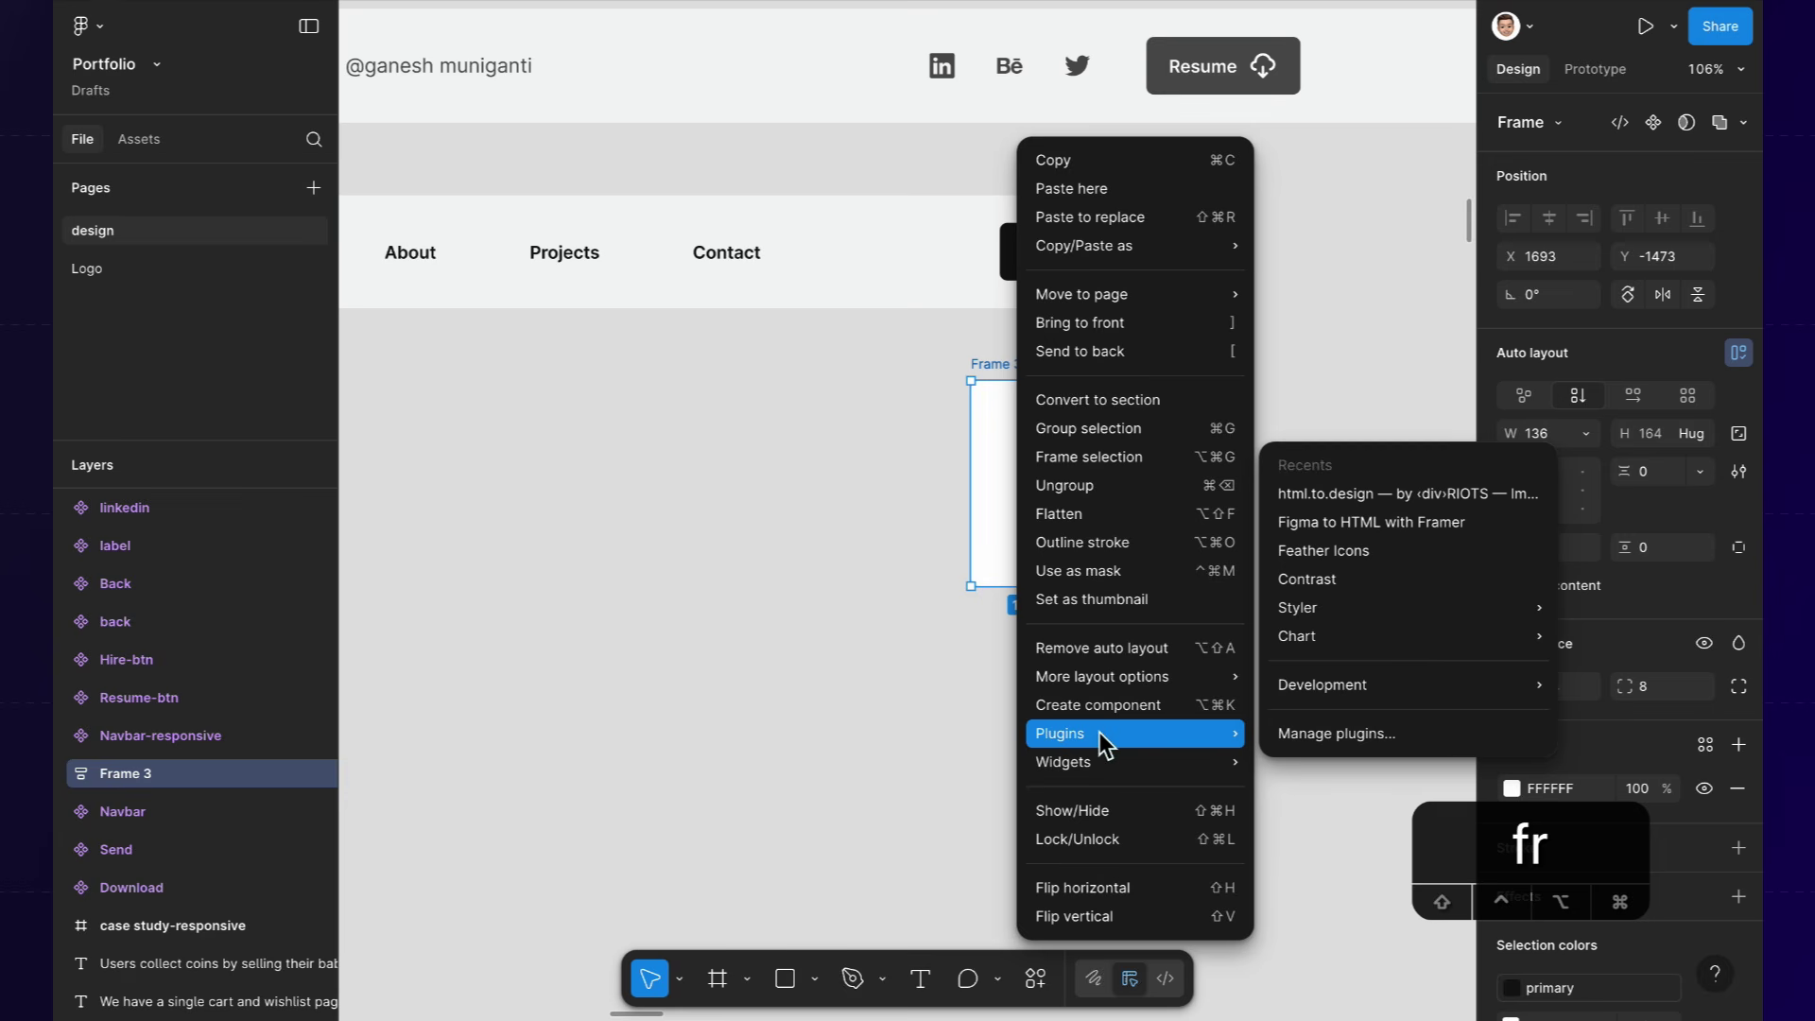
pyautogui.click(1375, 531)
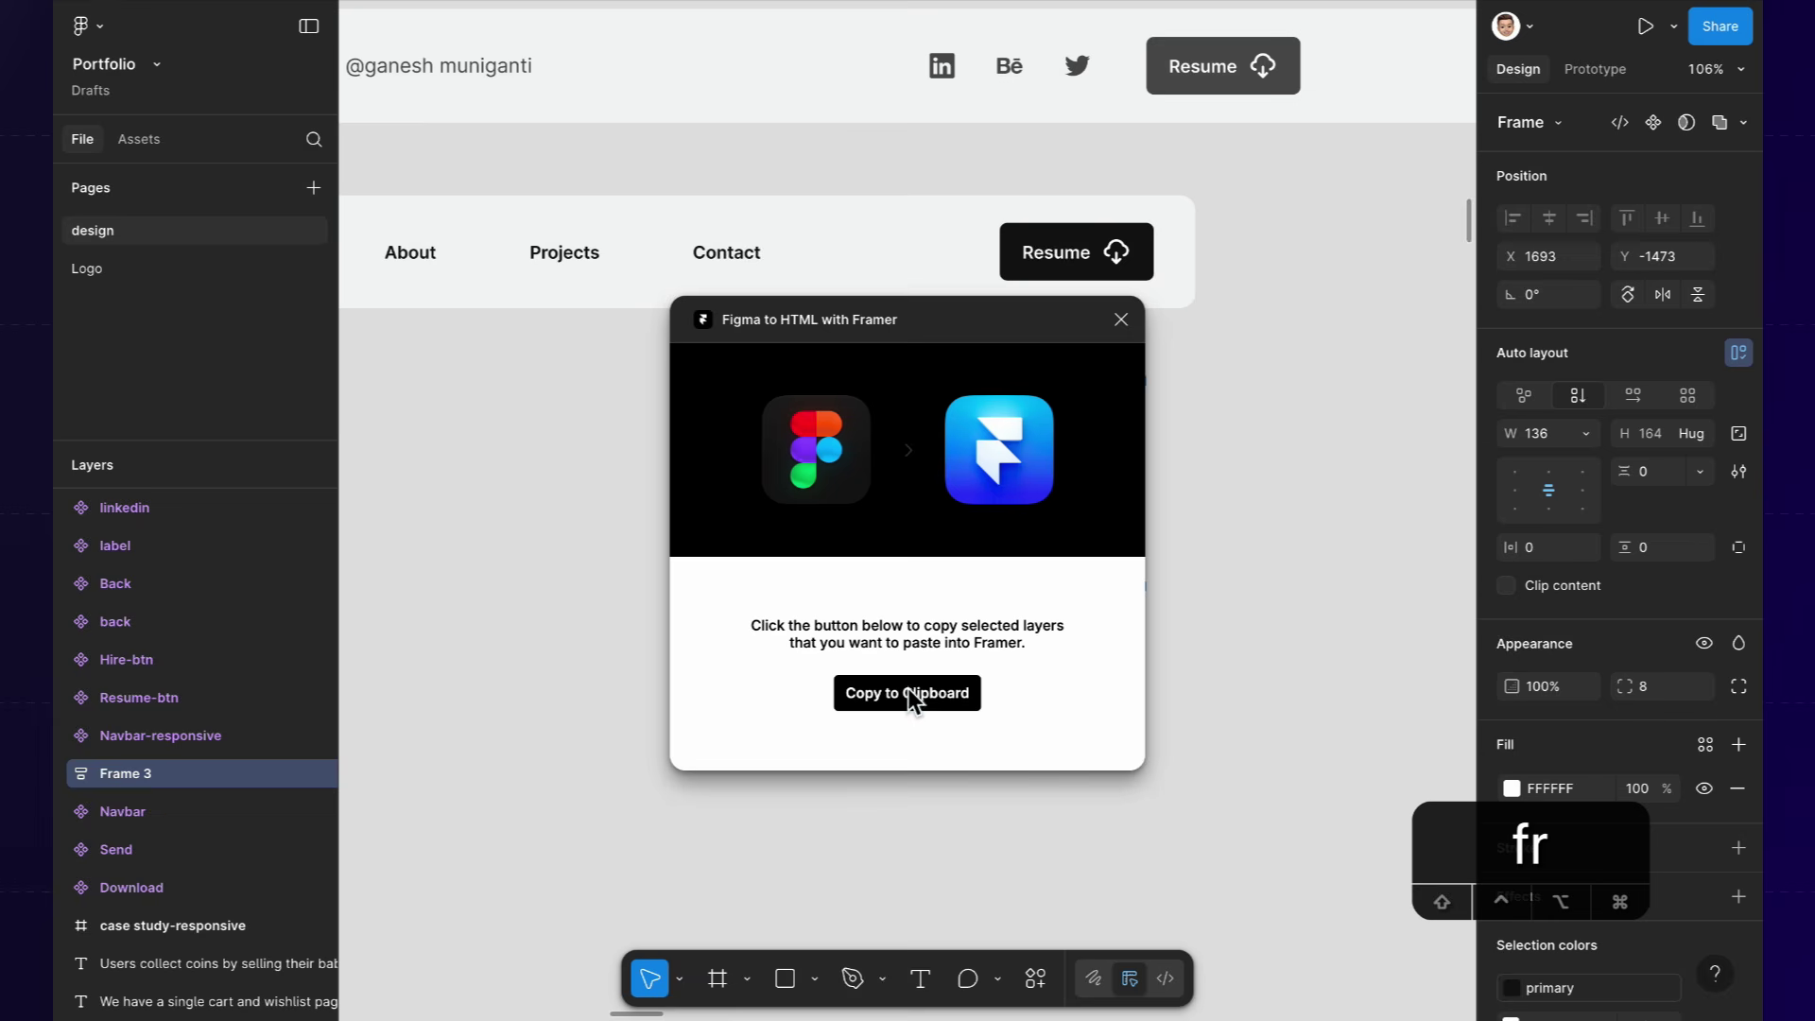
pyautogui.click(908, 692)
# Step: Return to Framer and paste the copied menu frame into the Navbar component canvas
pyautogui.hotkey('ctrl', 'Left')
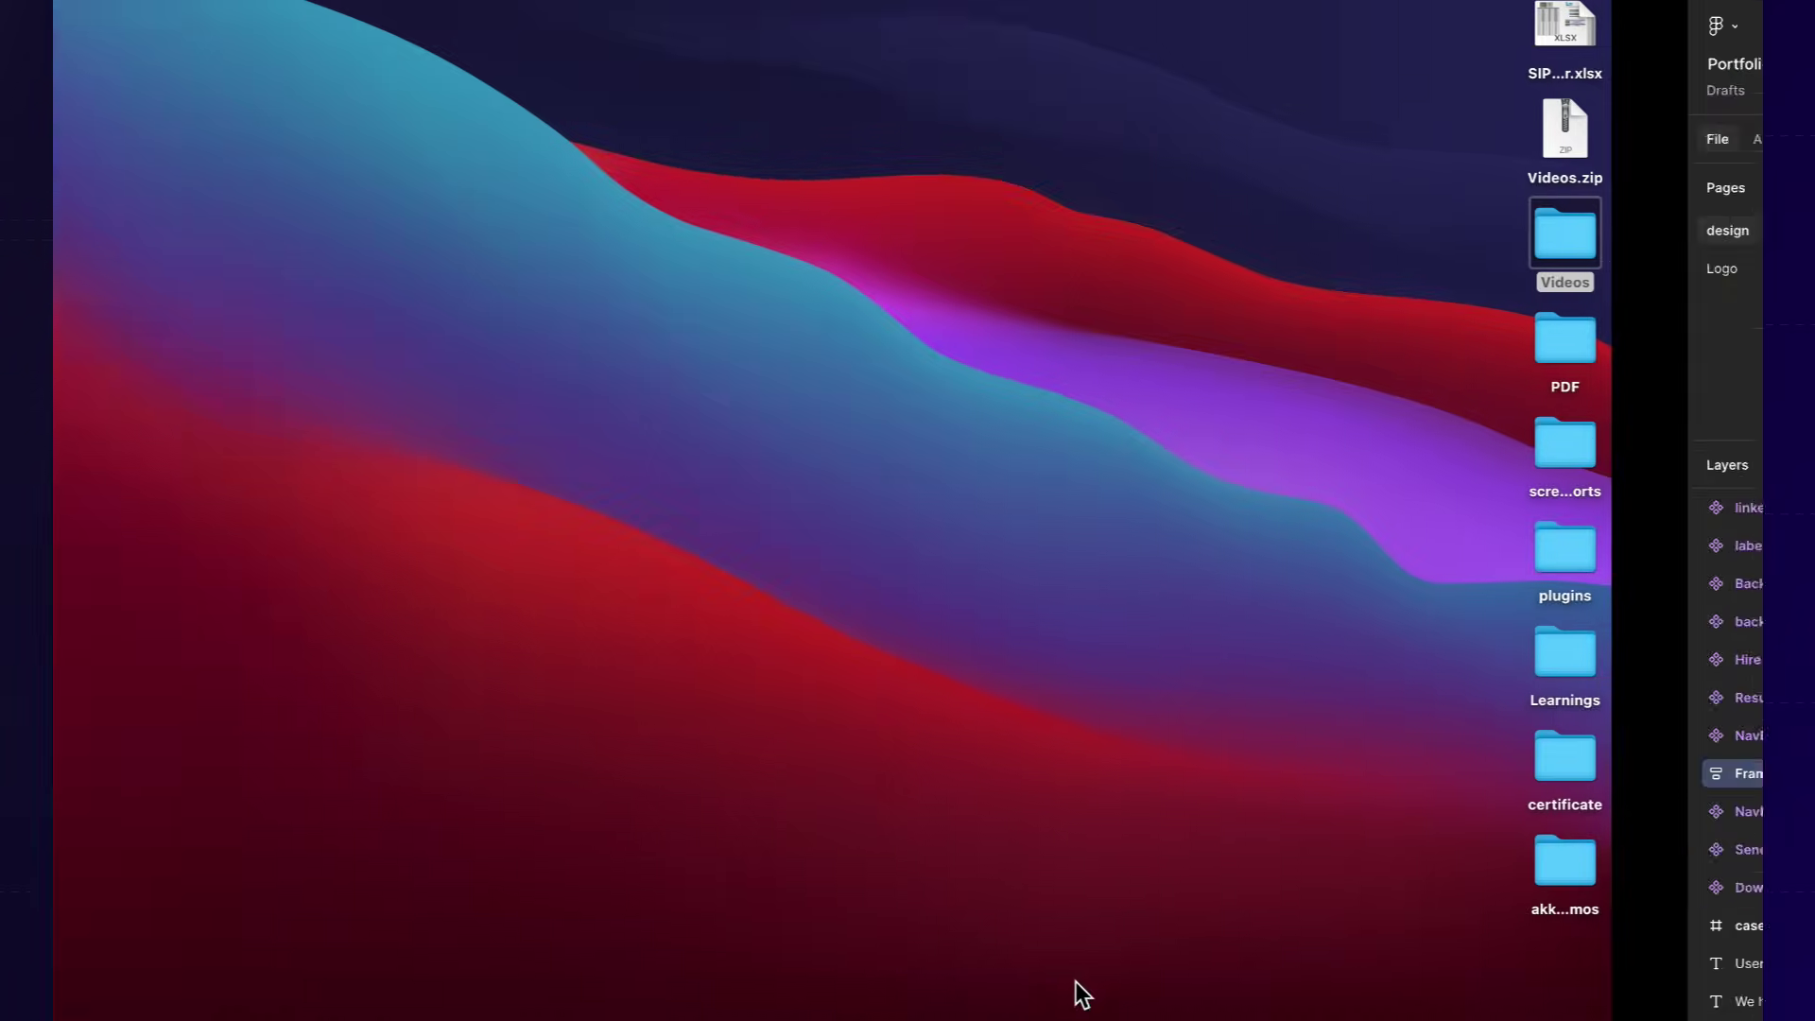
pyautogui.hotkey('ctrl', 'Right')
pyautogui.hotkey('ctrl', 'Right')
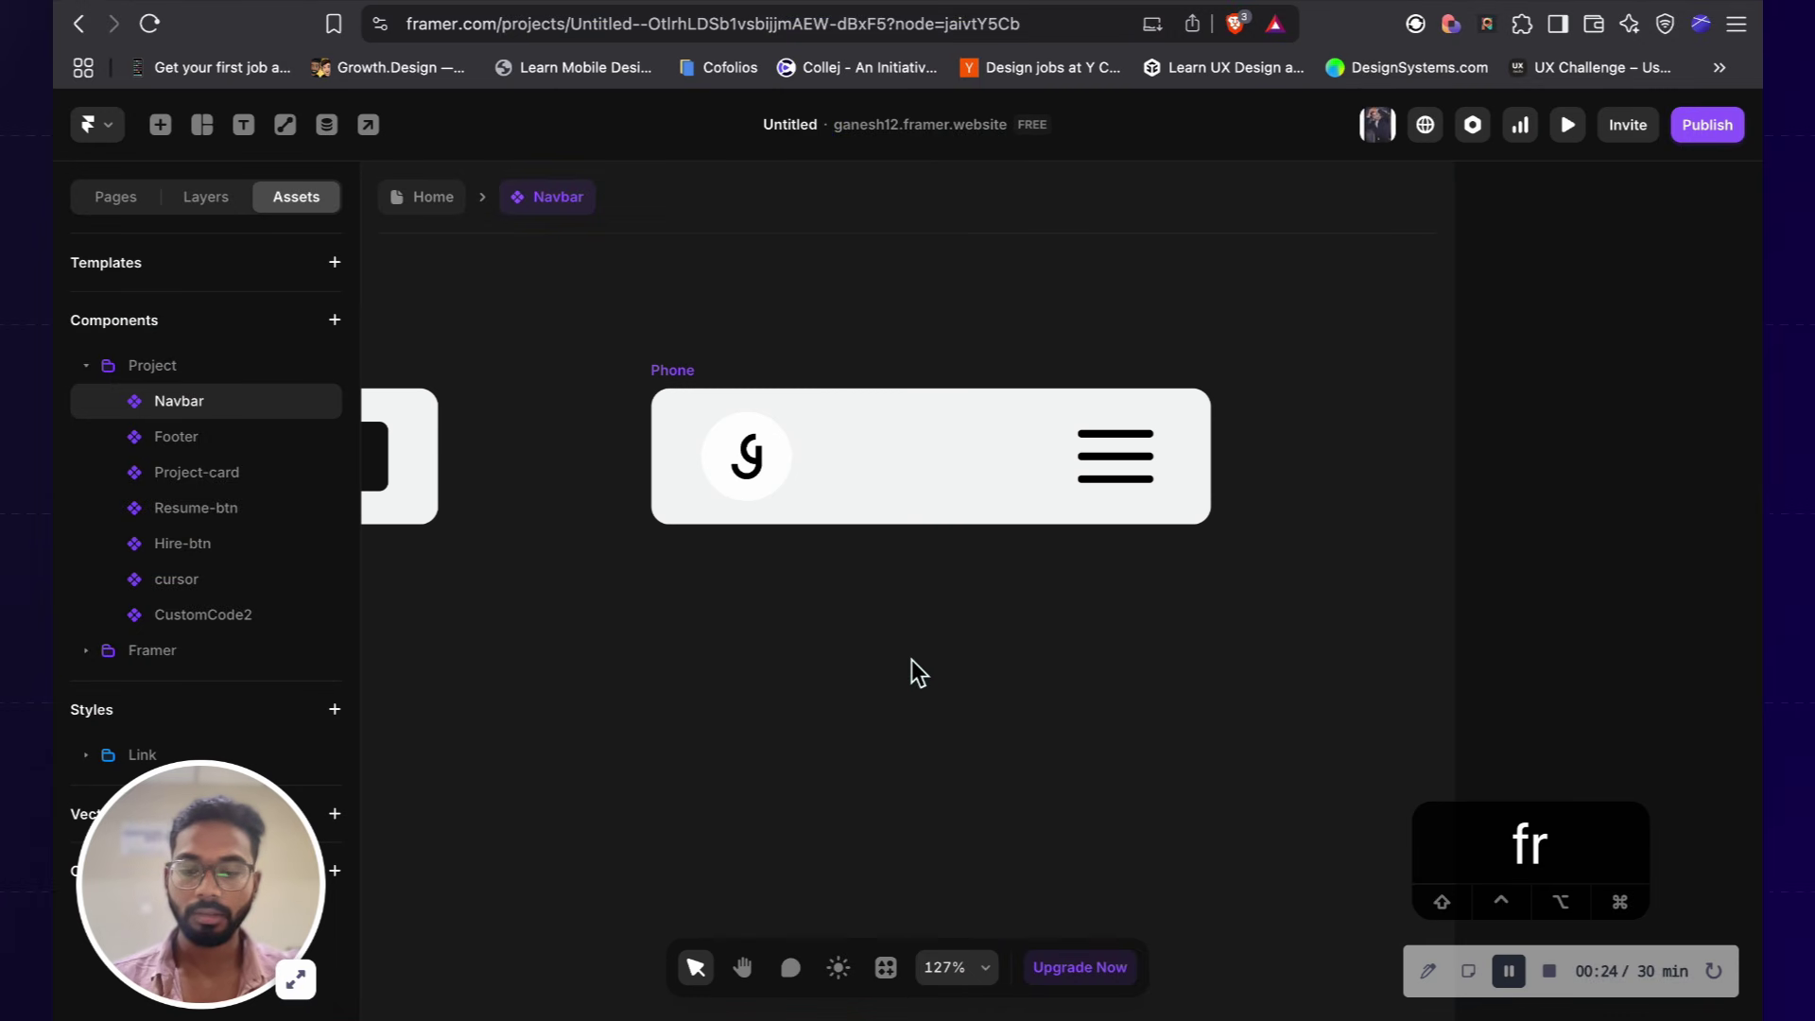
pyautogui.press('super+v')
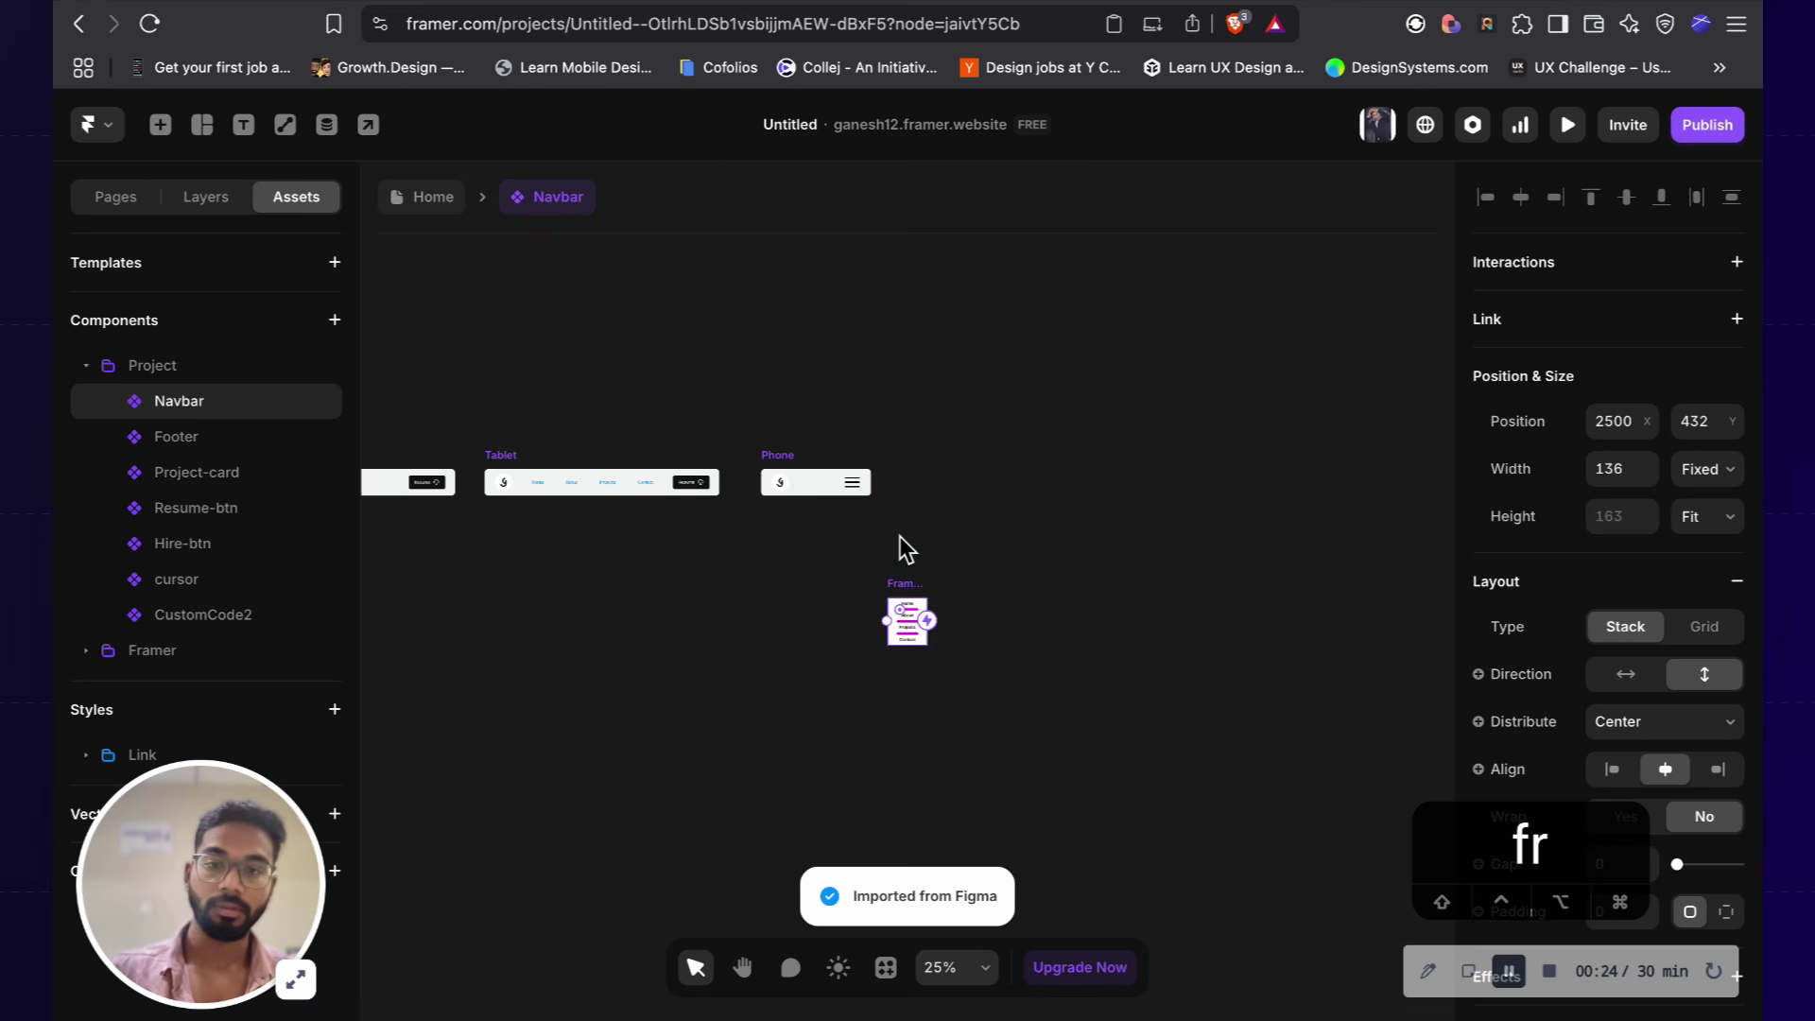
# Step: Try placing the pasted menu frame inside the Phone navbar variant with its position type set to Absolute
pyautogui.moveTo(1002, 656); pyautogui.dragTo(852, 450)
pyautogui.hotkey('shift', '2')
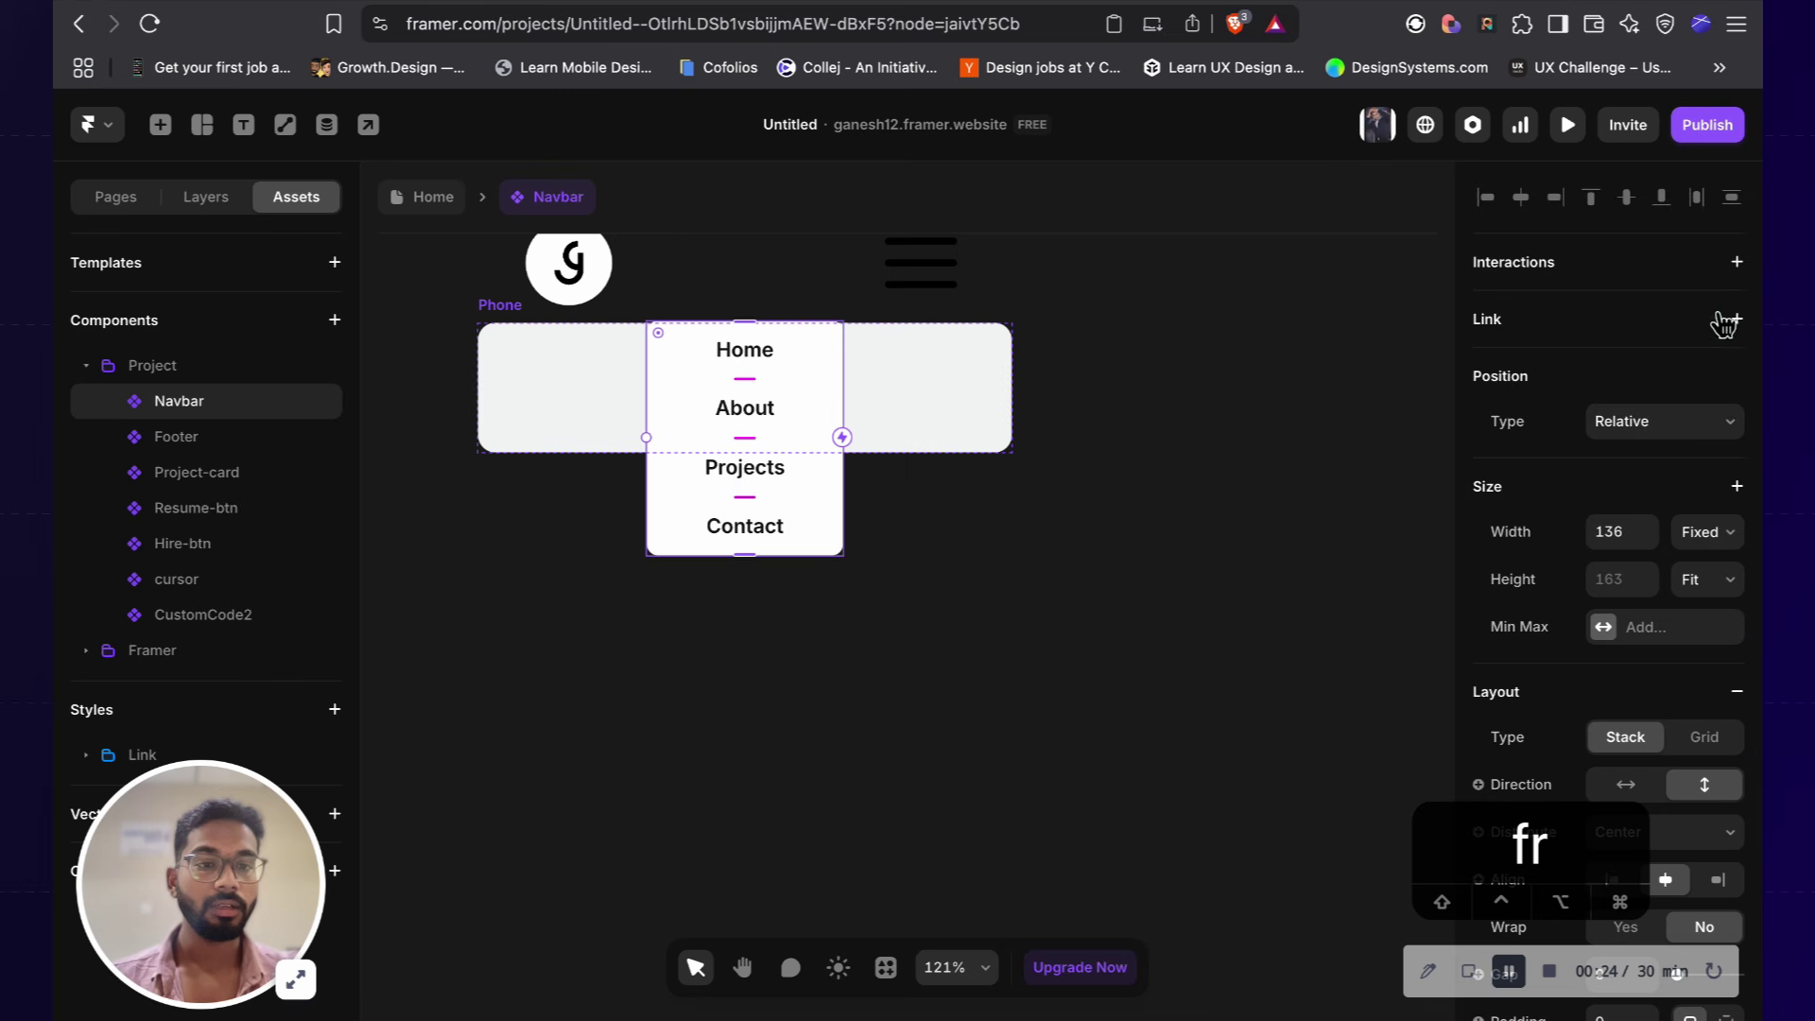
pyautogui.scroll(-2, 1722, 323)
pyautogui.click(1692, 344)
pyautogui.click(1663, 318)
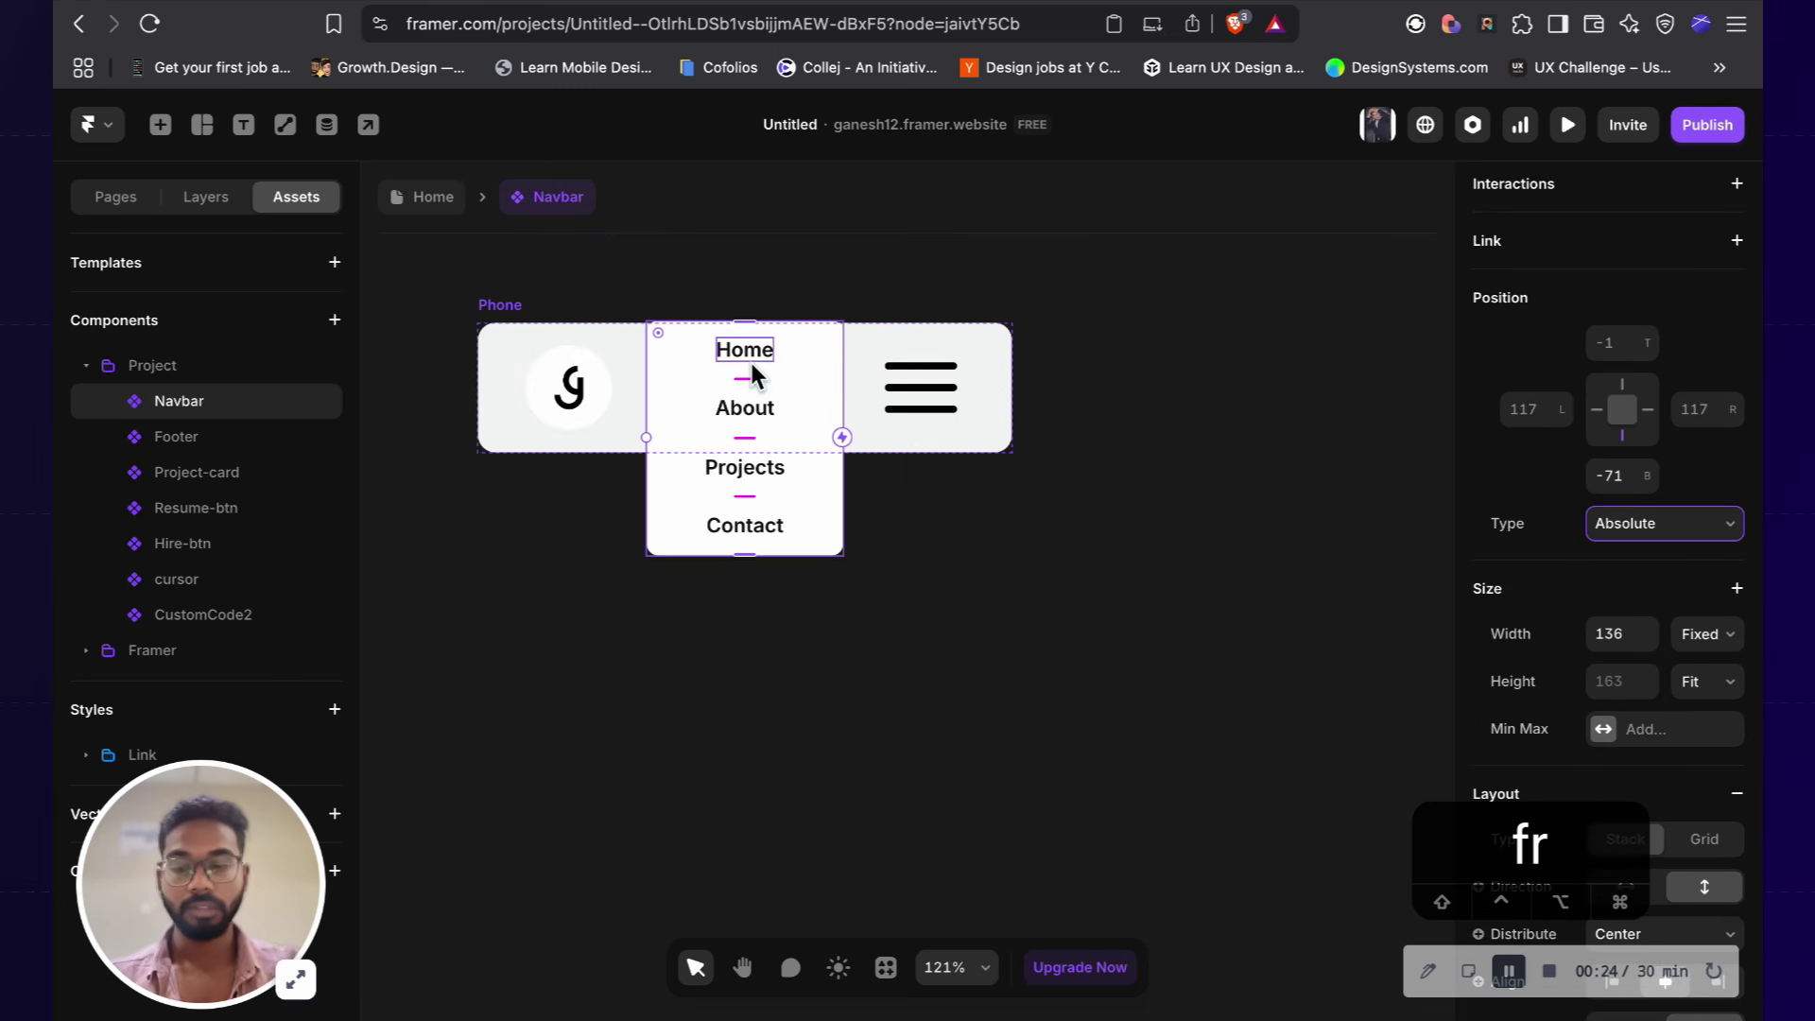
pyautogui.press('Down')
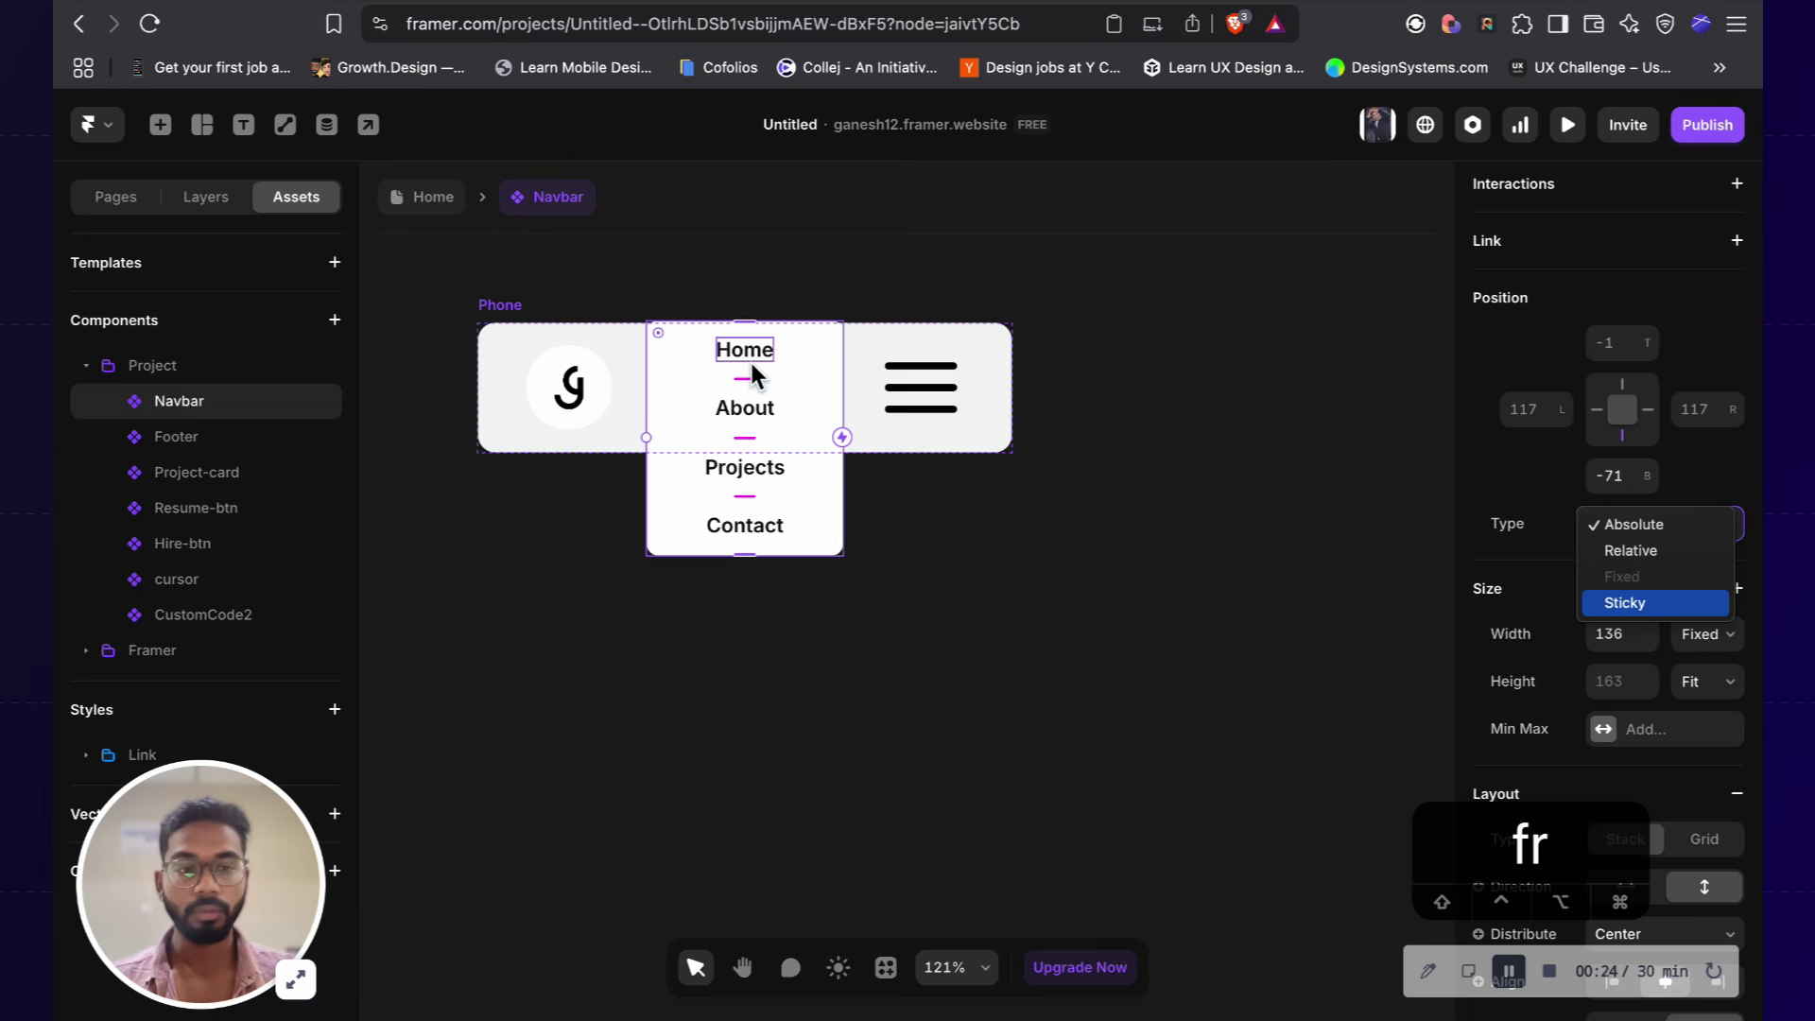
pyautogui.press('Down')
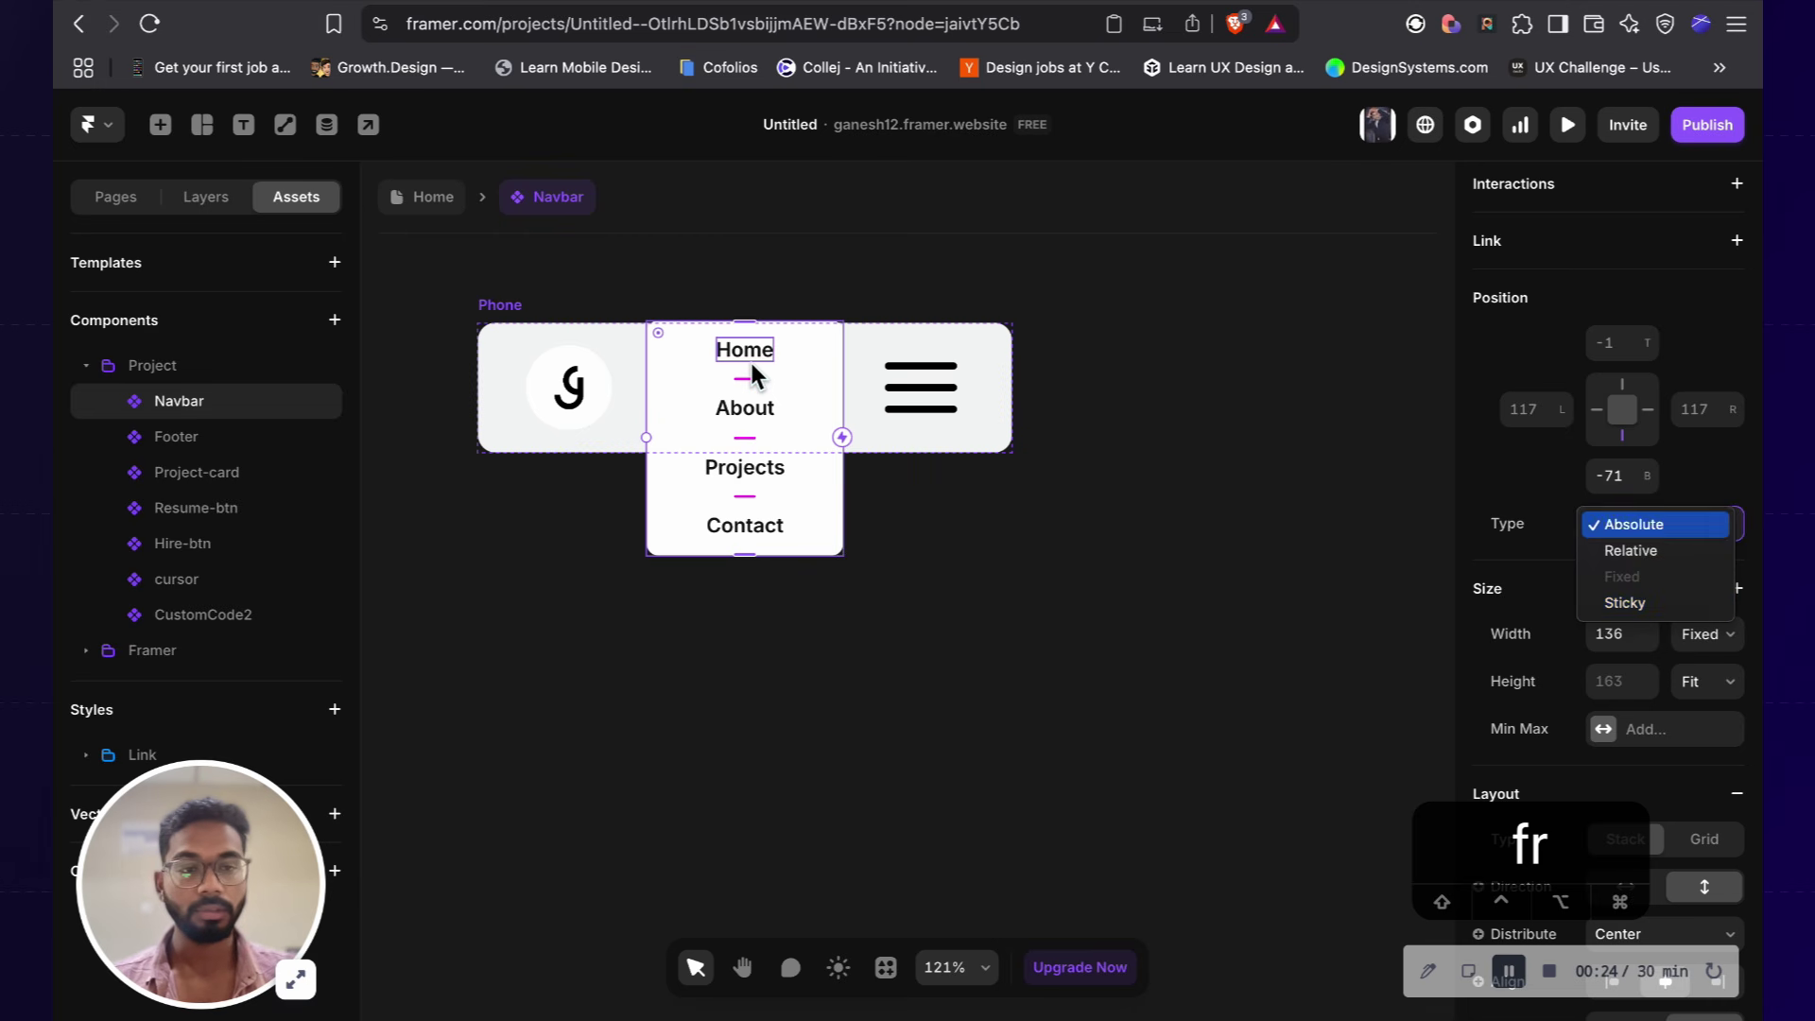
# Step: Select the menu's Frame 3 layer and undo its placement inside the Phone variant
pyautogui.click(830, 510)
pyautogui.click(927, 510)
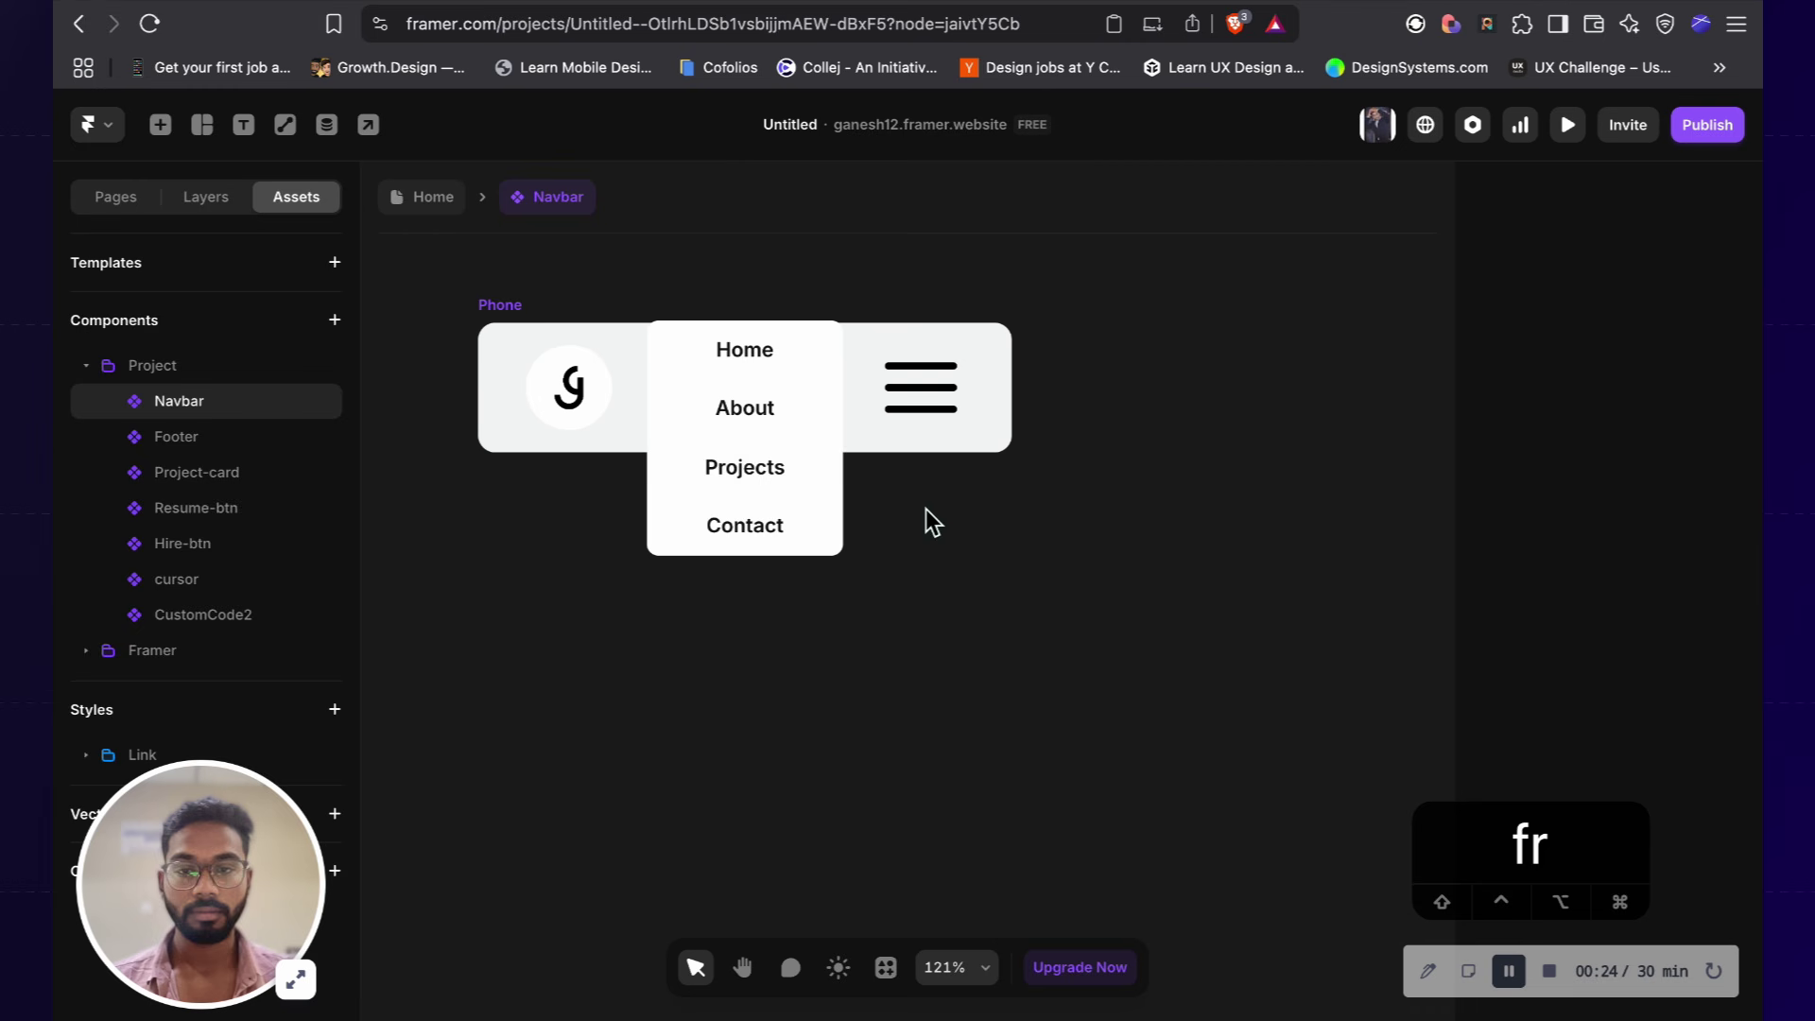
pyautogui.click(836, 492)
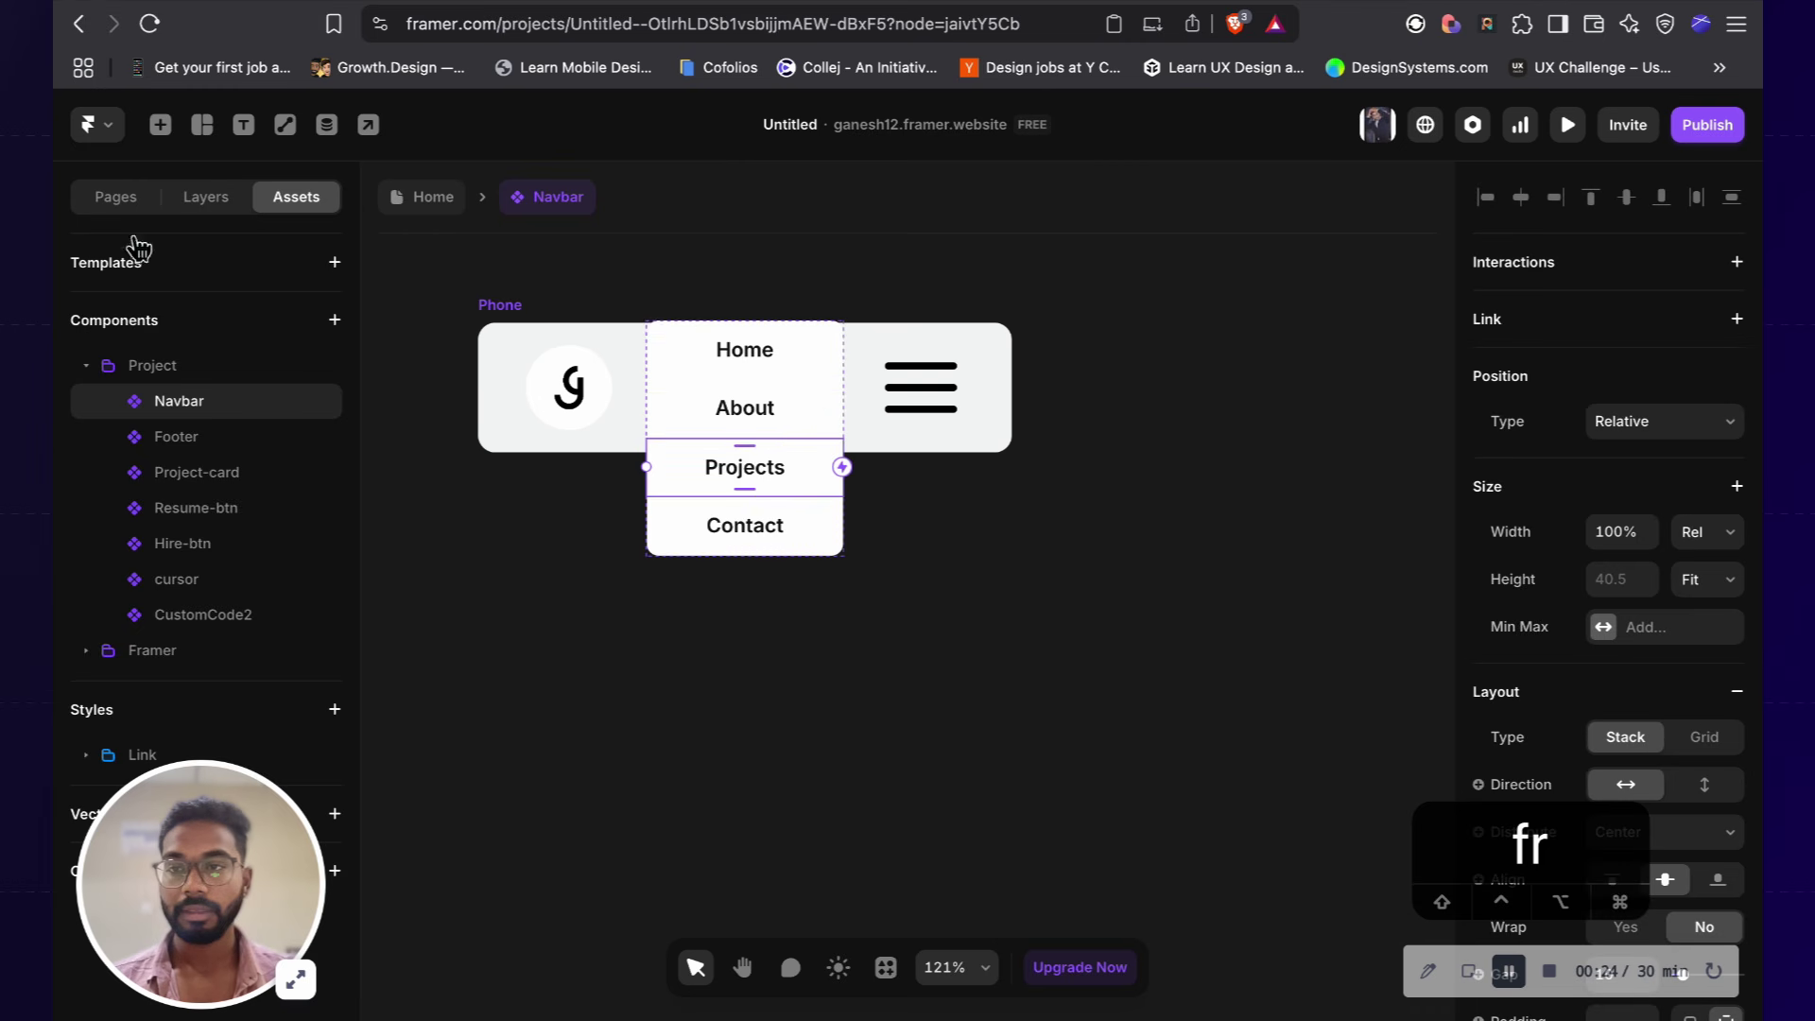
pyautogui.click(206, 196)
pyautogui.click(223, 416)
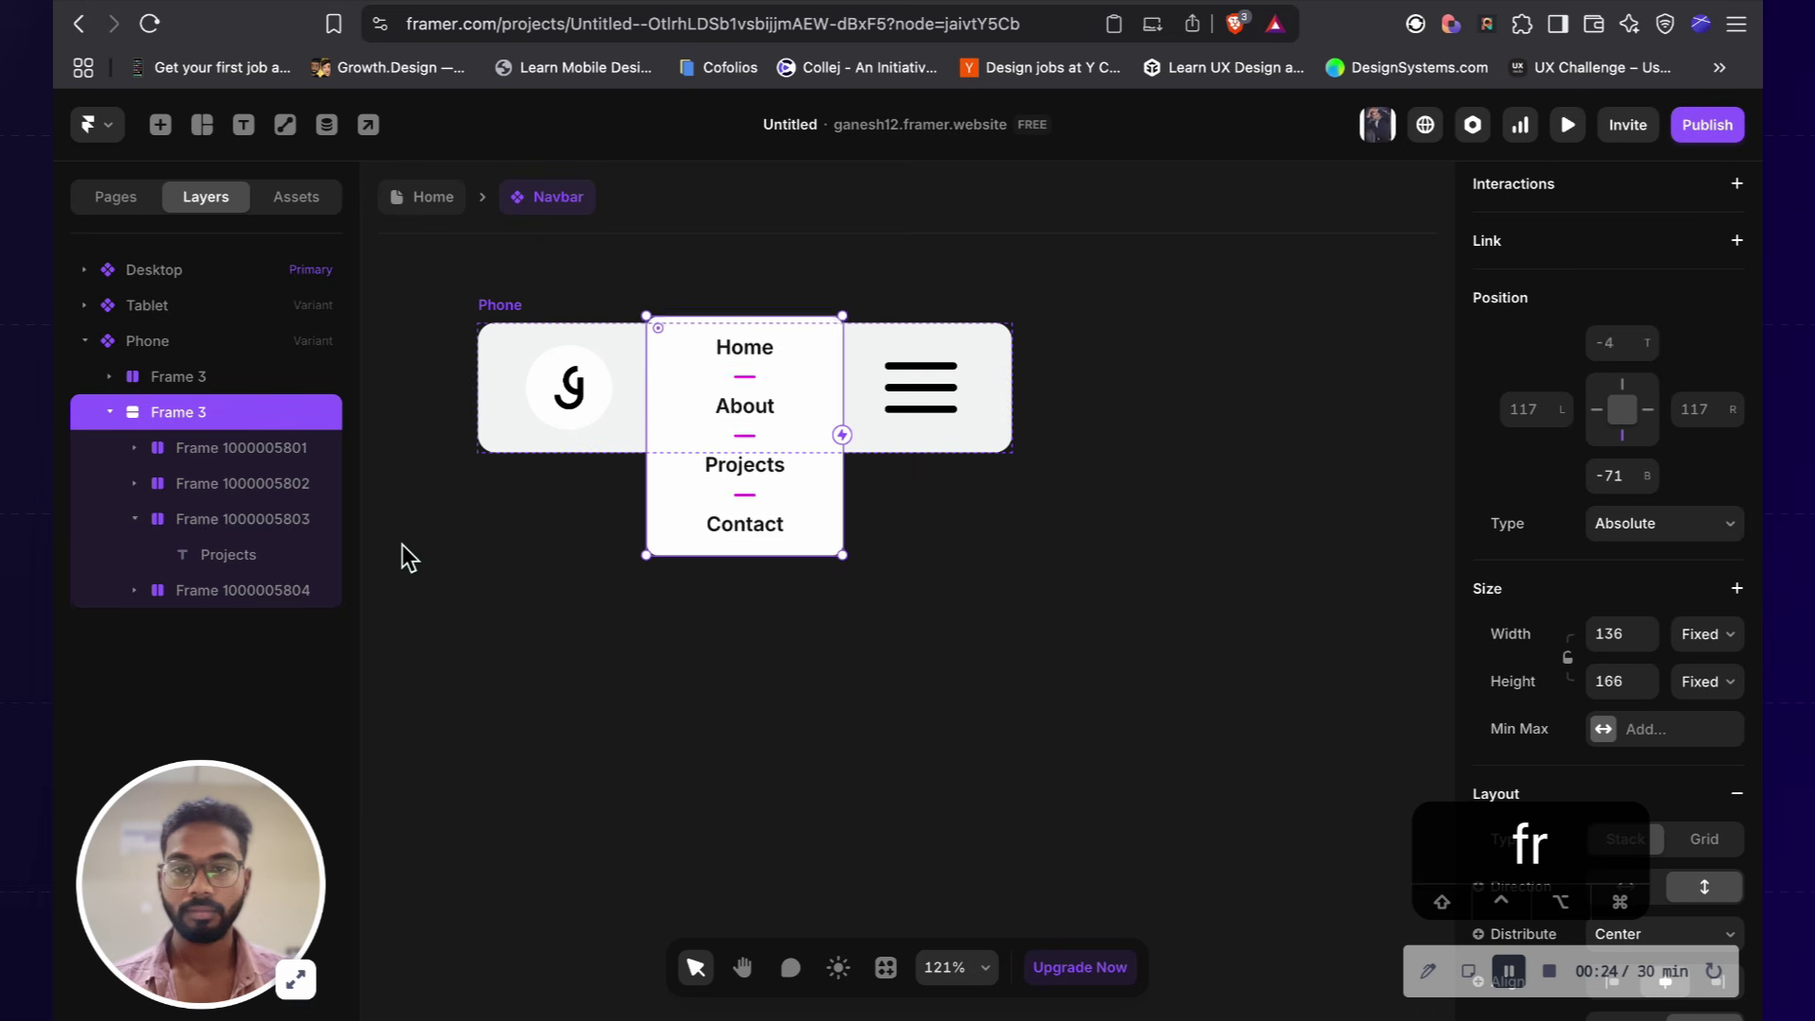
pyautogui.press('super+z')
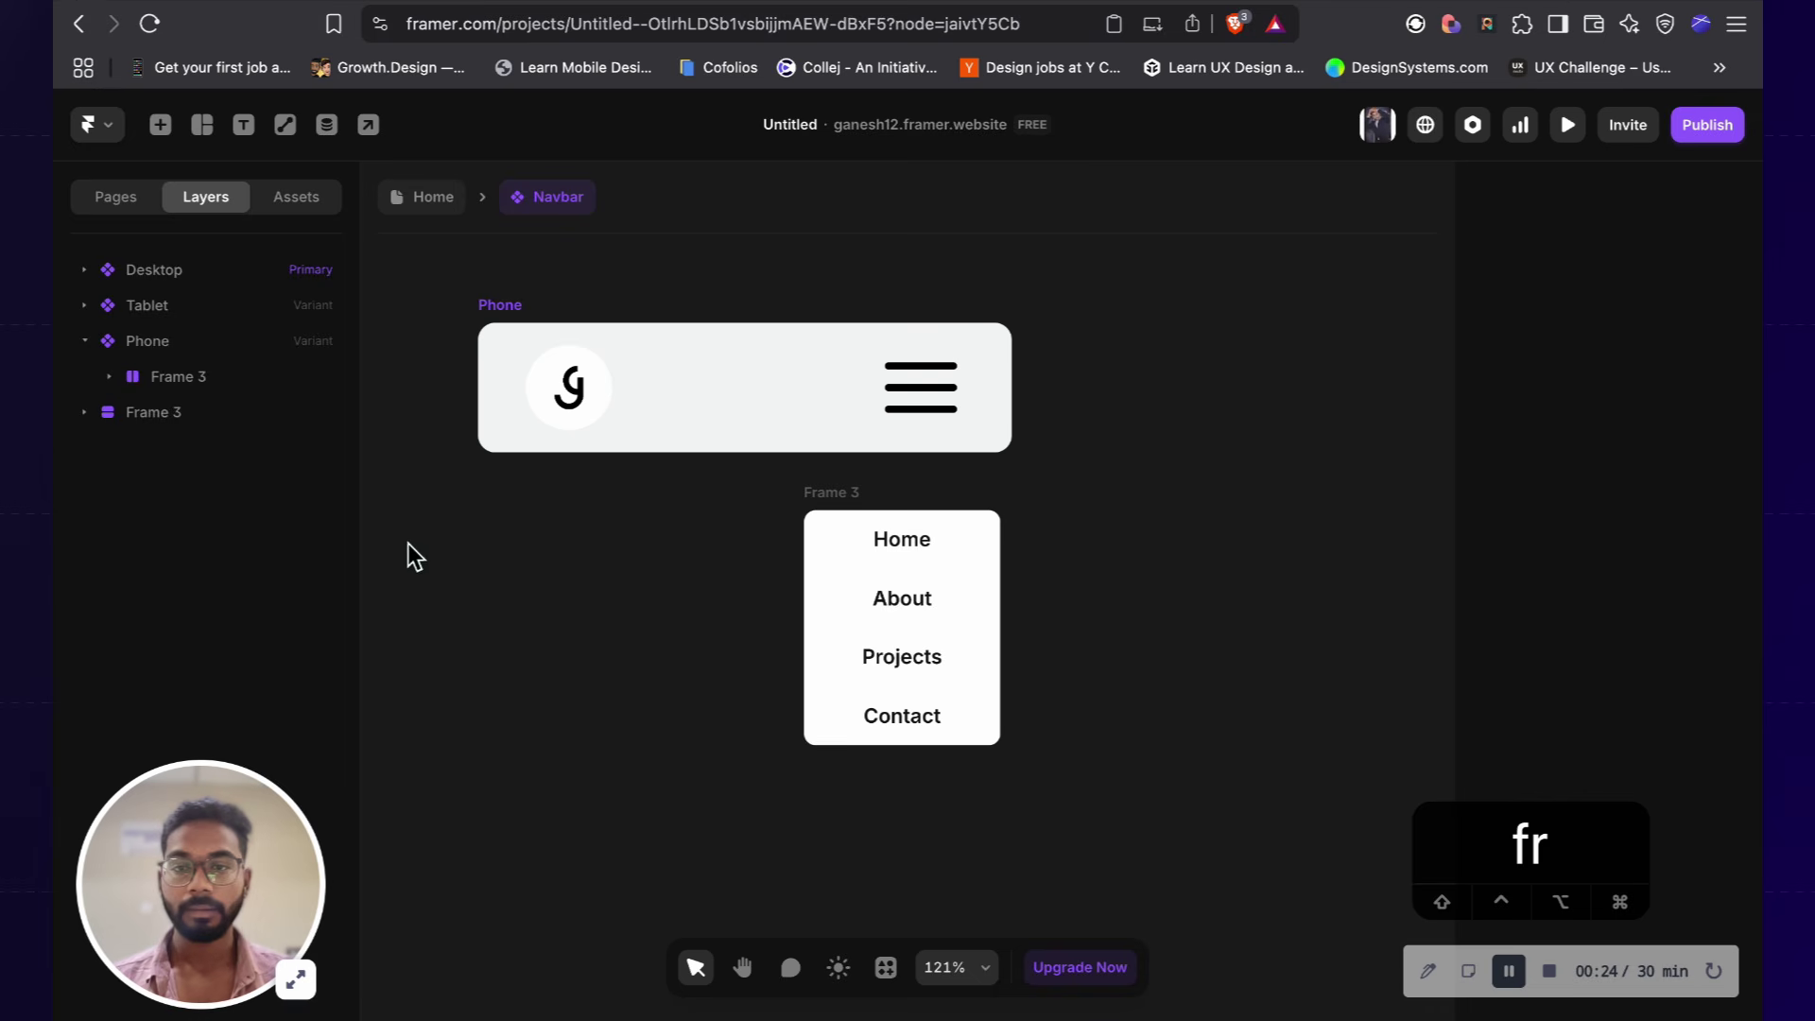
# Step: Place the menu frame inside the Phone navbar variant and set its position type to Absolute
pyautogui.moveTo(854, 492); pyautogui.dragTo(846, 439)
pyautogui.click(1711, 351)
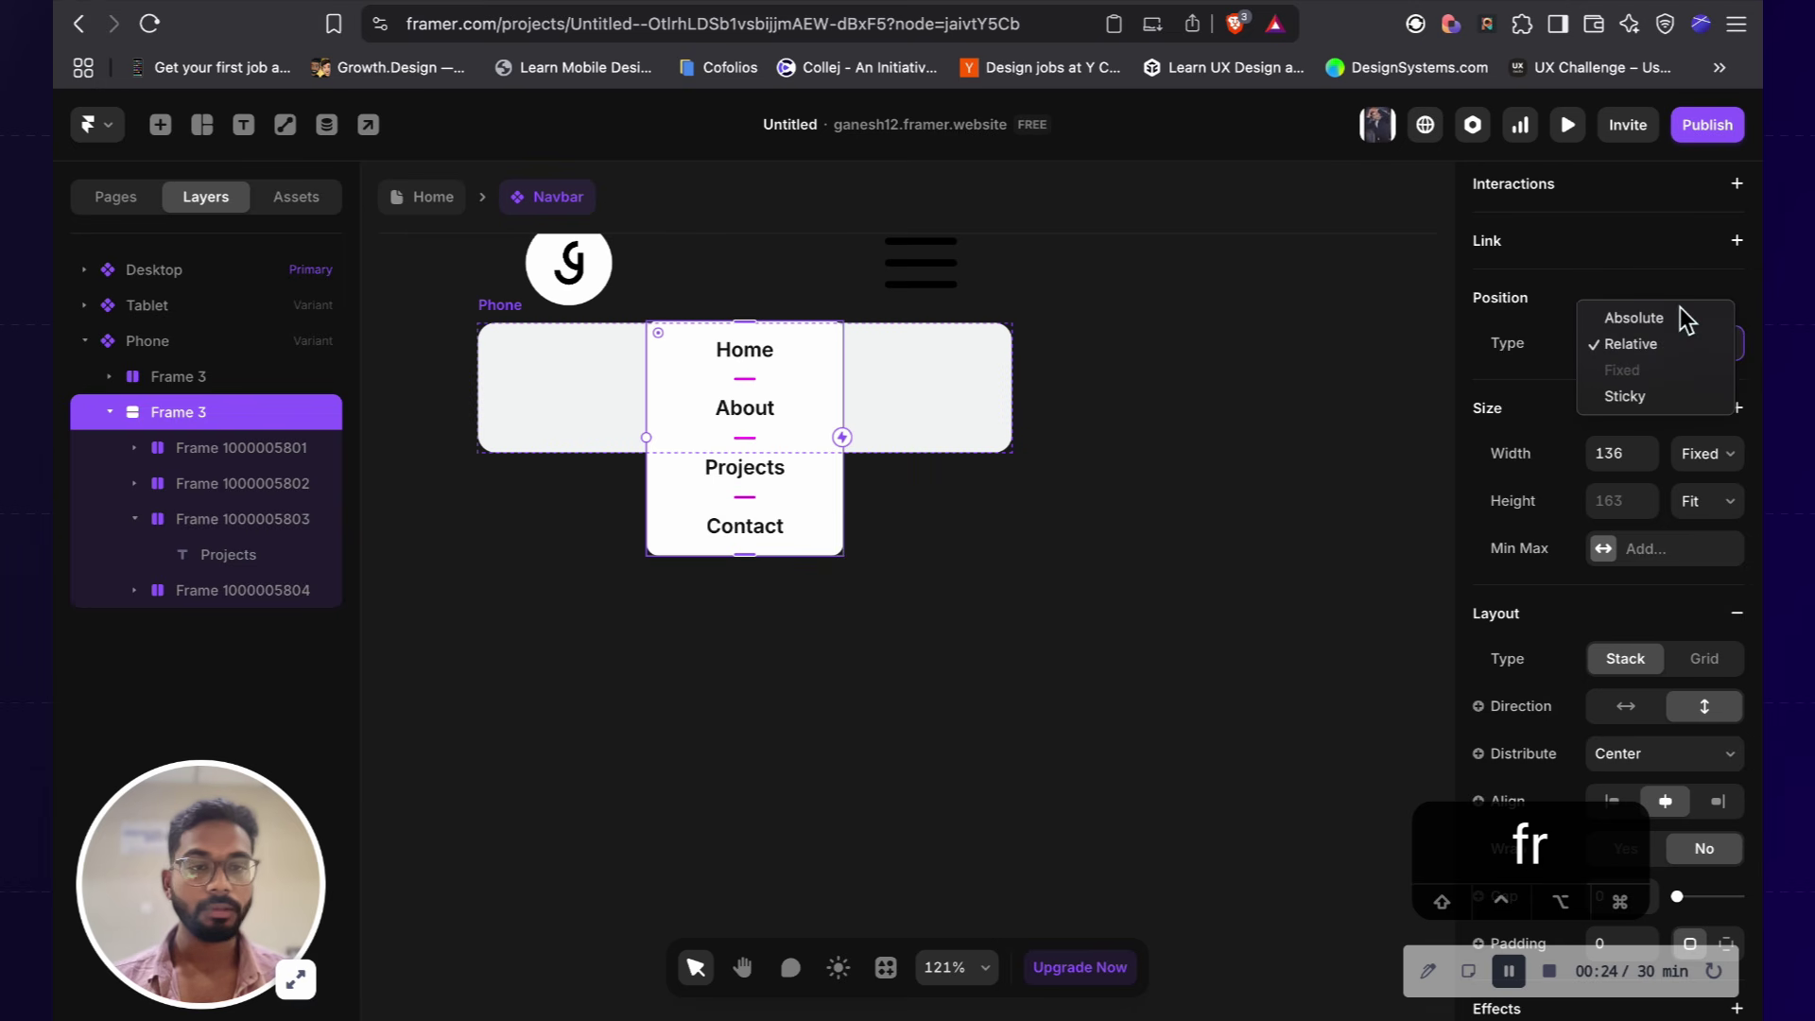
pyautogui.click(1682, 320)
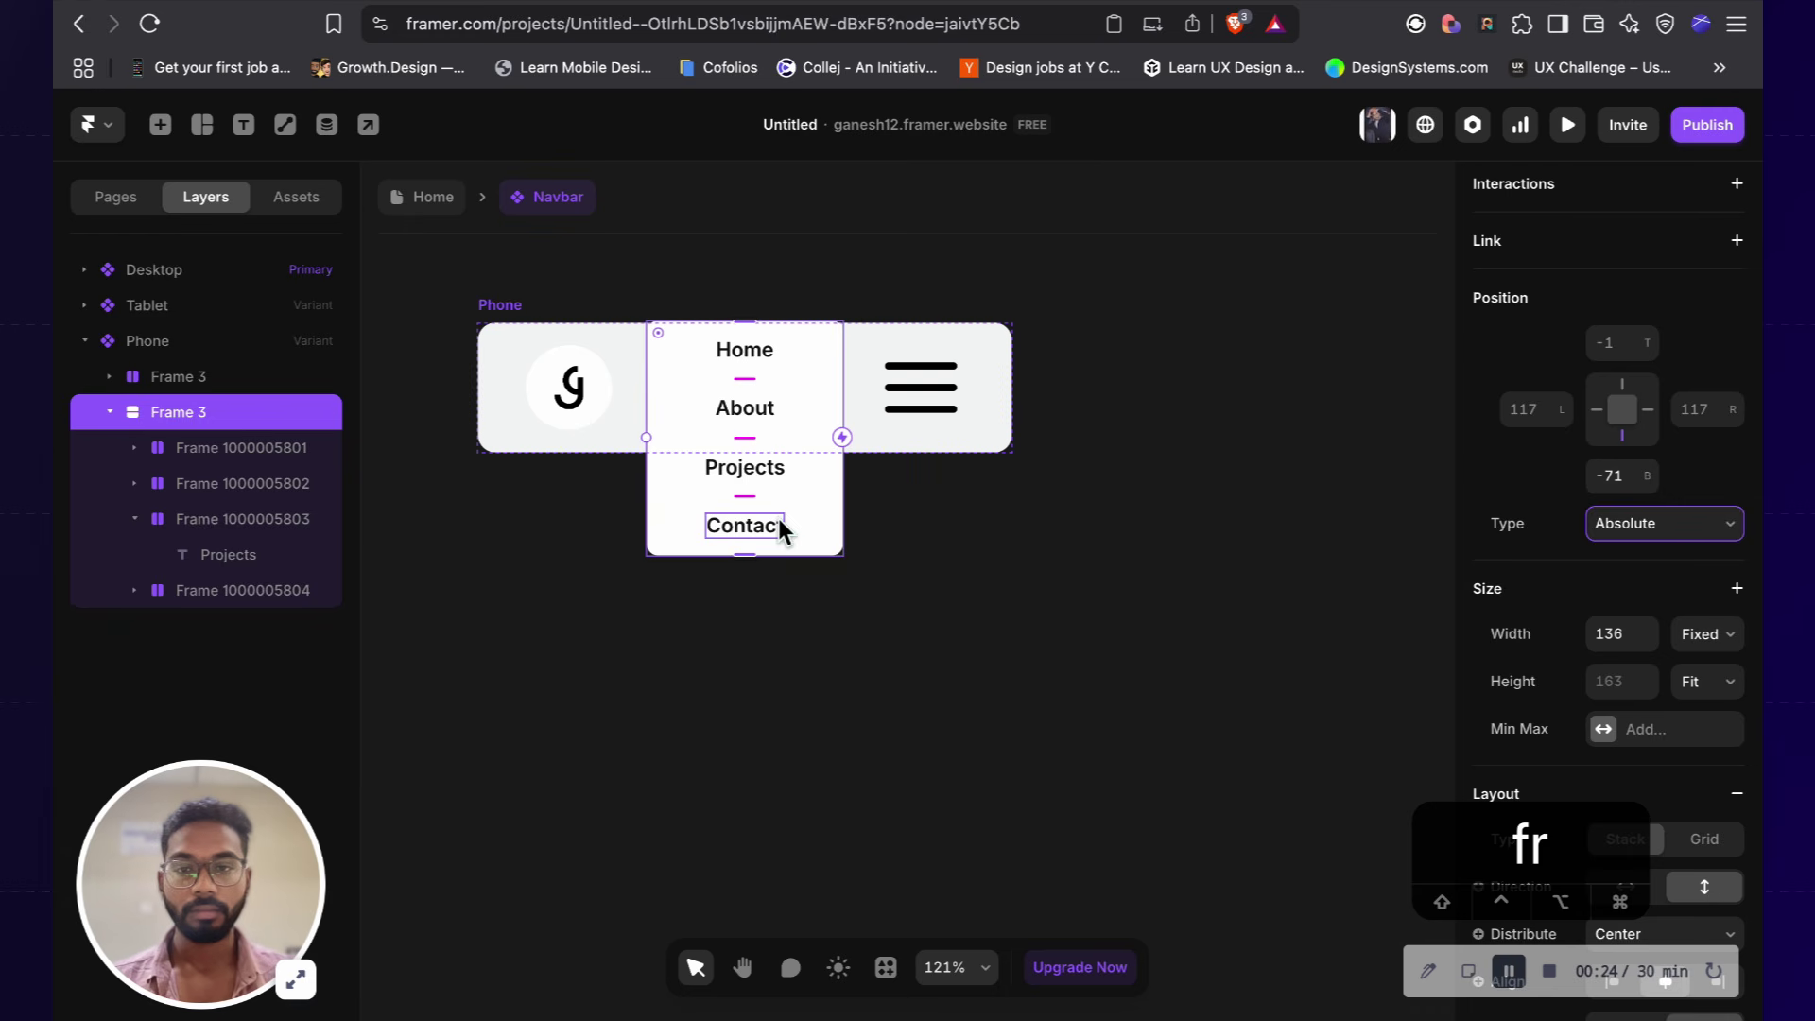
# Step: Move the menu frame below the hamburger icon, offset 25 from the right and -159 from the bottom of the Phone variant
pyautogui.click(197, 383)
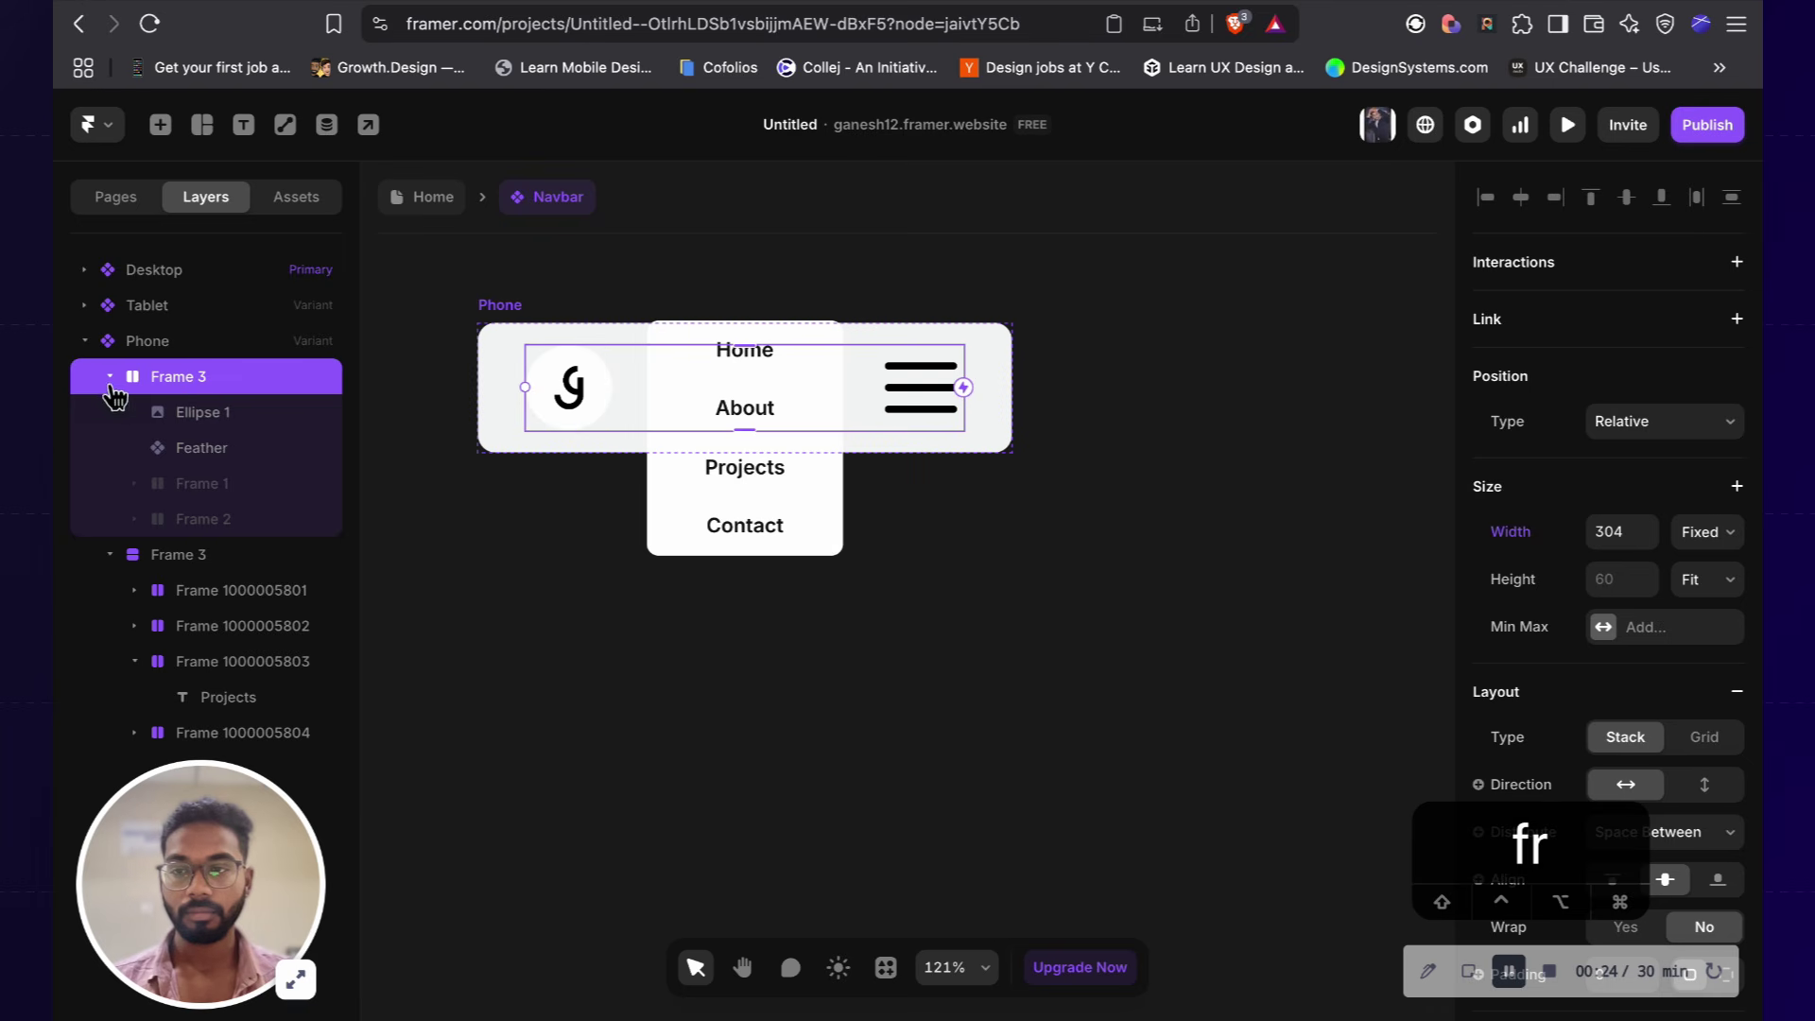
pyautogui.click(111, 379)
pyautogui.click(197, 412)
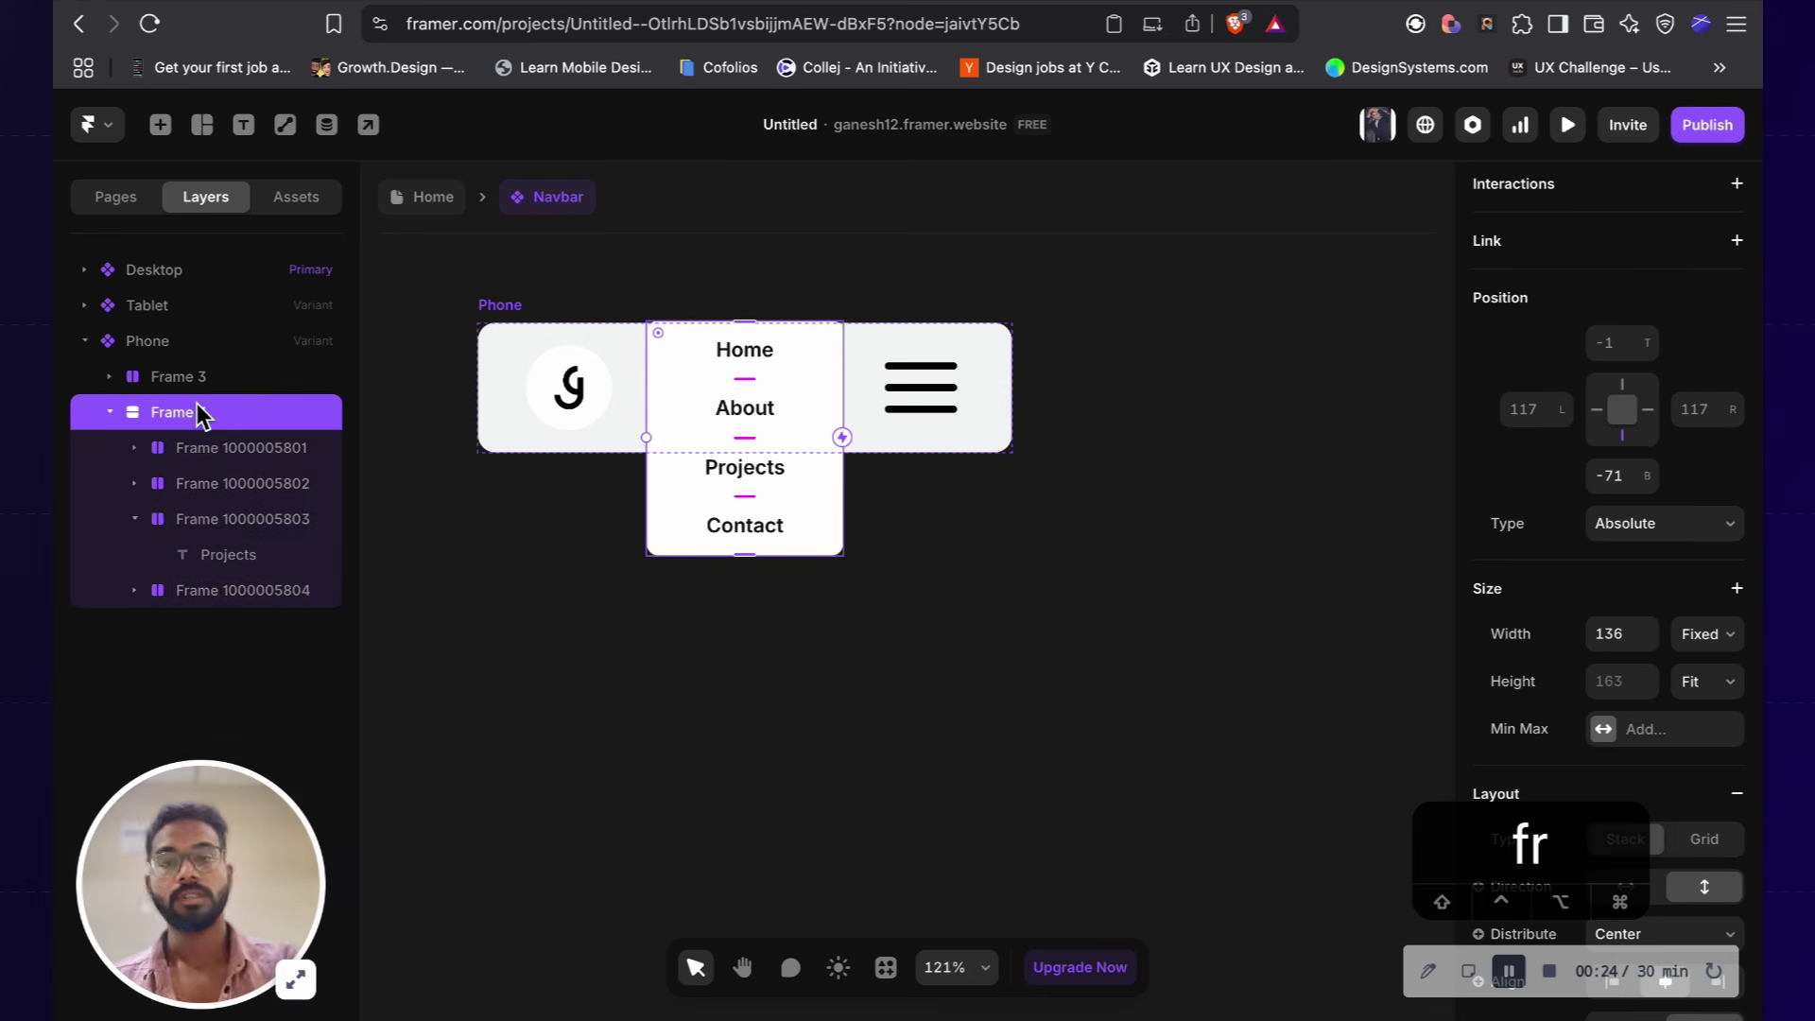
pyautogui.moveTo(671, 402); pyautogui.dragTo(814, 441)
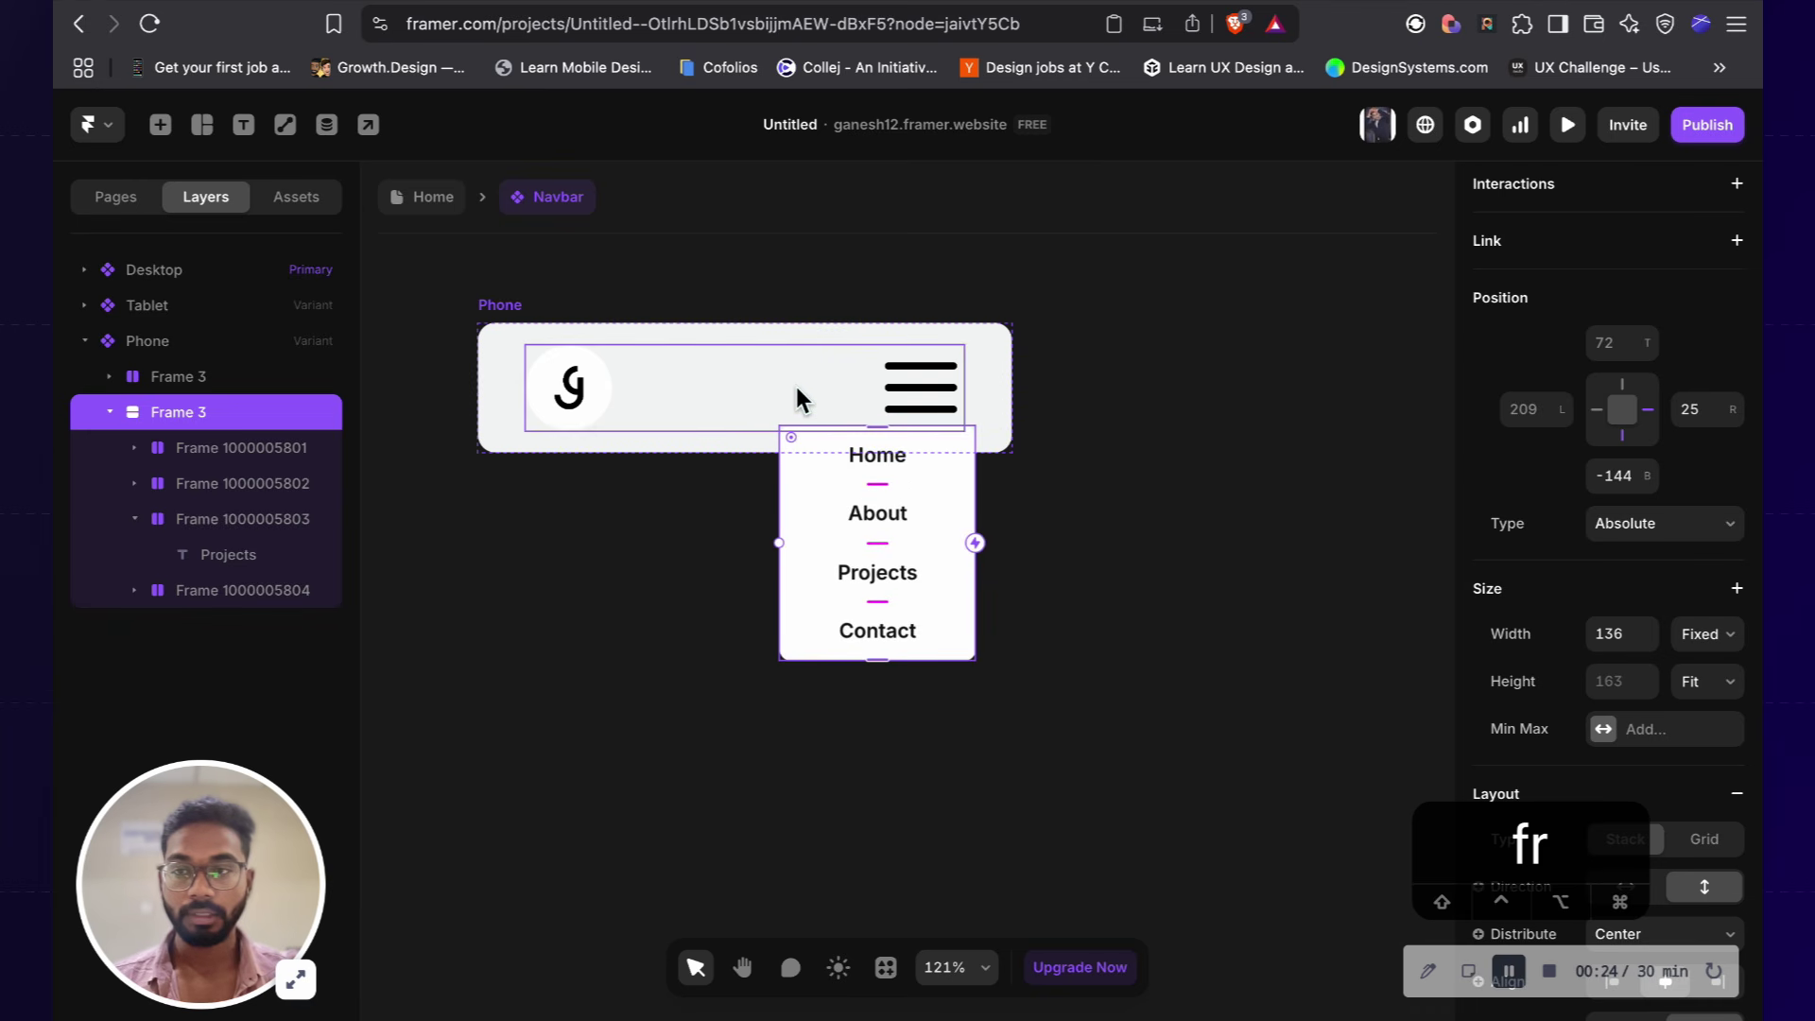
pyautogui.press('Down')
pyautogui.press('Down')
pyautogui.press('Down')
pyautogui.press('Down')
pyautogui.press('Down')
pyautogui.press('Down')
pyautogui.press('Down')
pyautogui.press('Down')
pyautogui.press('Down')
pyautogui.press('Down')
pyautogui.press('Down')
pyautogui.press('Down')
pyautogui.press('Down')
pyautogui.press('Down')
pyautogui.press('Down')
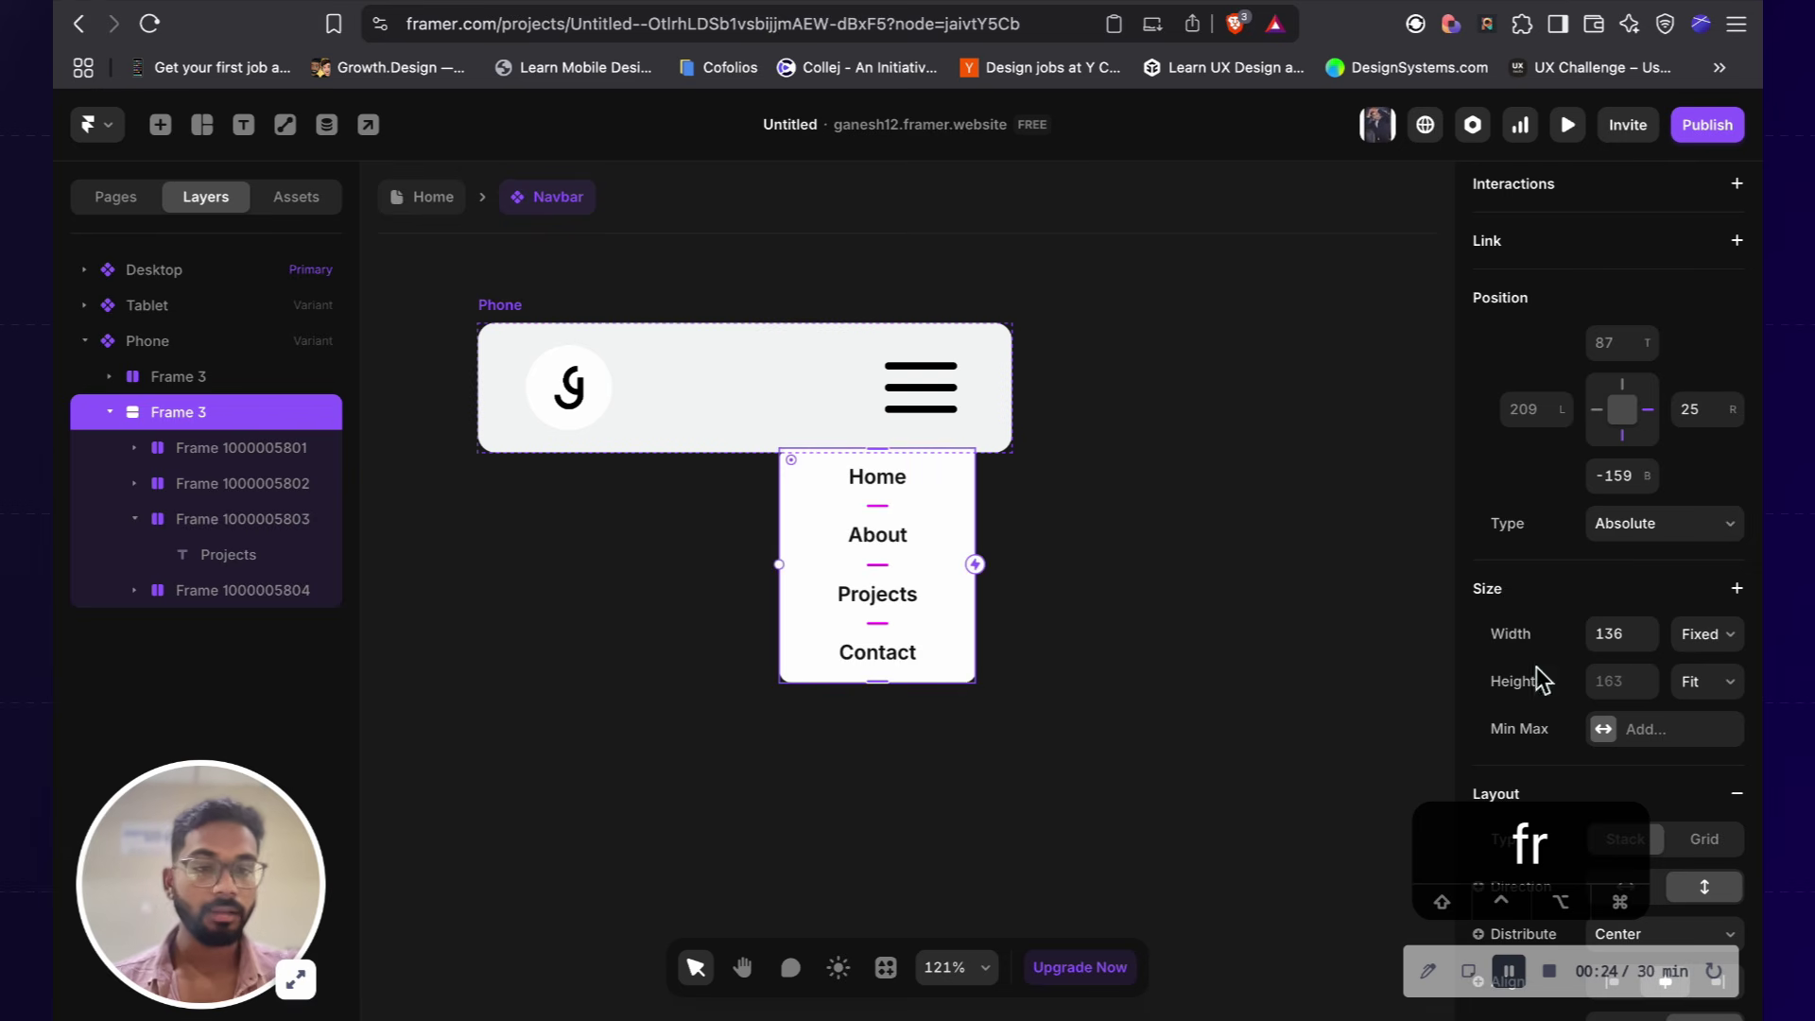
# Step: Rotate the menu frame by 10° and nudge it to offsets of 73 from the right and -124 from the bottom
pyautogui.moveTo(772, 682); pyautogui.dragTo(757, 657)
pyautogui.press('Left')
pyautogui.press('Left')
pyautogui.press('Left')
pyautogui.press('Left')
pyautogui.press('Left')
pyautogui.press('Left')
pyautogui.press('Left')
pyautogui.press('Left')
pyautogui.press('Left')
pyautogui.press('Left')
pyautogui.press('Left')
pyautogui.press('Left')
pyautogui.press('Left')
pyautogui.press('Left')
pyautogui.press('Left')
pyautogui.press('Left')
pyautogui.press('Left')
pyautogui.press('Left')
pyautogui.press('Left')
pyautogui.press('Left')
pyautogui.press('Left')
pyautogui.press('Left')
pyautogui.press('Left')
pyautogui.press('Left')
pyautogui.press('Left')
pyautogui.press('Left')
pyautogui.press('Left')
pyautogui.press('Left')
pyautogui.press('Left')
pyautogui.press('Left')
pyautogui.press('Left')
pyautogui.press('Left')
pyautogui.press('Left')
pyautogui.press('Left')
pyautogui.press('Up')
pyautogui.press('Up')
pyautogui.press('Up')
pyautogui.press('Up')
pyautogui.press('Up')
pyautogui.press('Up')
pyautogui.press('Up')
pyautogui.press('Up')
pyautogui.press('Up')
pyautogui.press('Up')
pyautogui.press('Up')
pyautogui.press('Up')
pyautogui.press('Up')
pyautogui.press('Up')
pyautogui.press('Up')
pyautogui.press('Up')
pyautogui.press('Up')
pyautogui.press('Up')
pyautogui.press('Up')
pyautogui.press('Up')
pyautogui.press('Up')
pyautogui.press('Up')
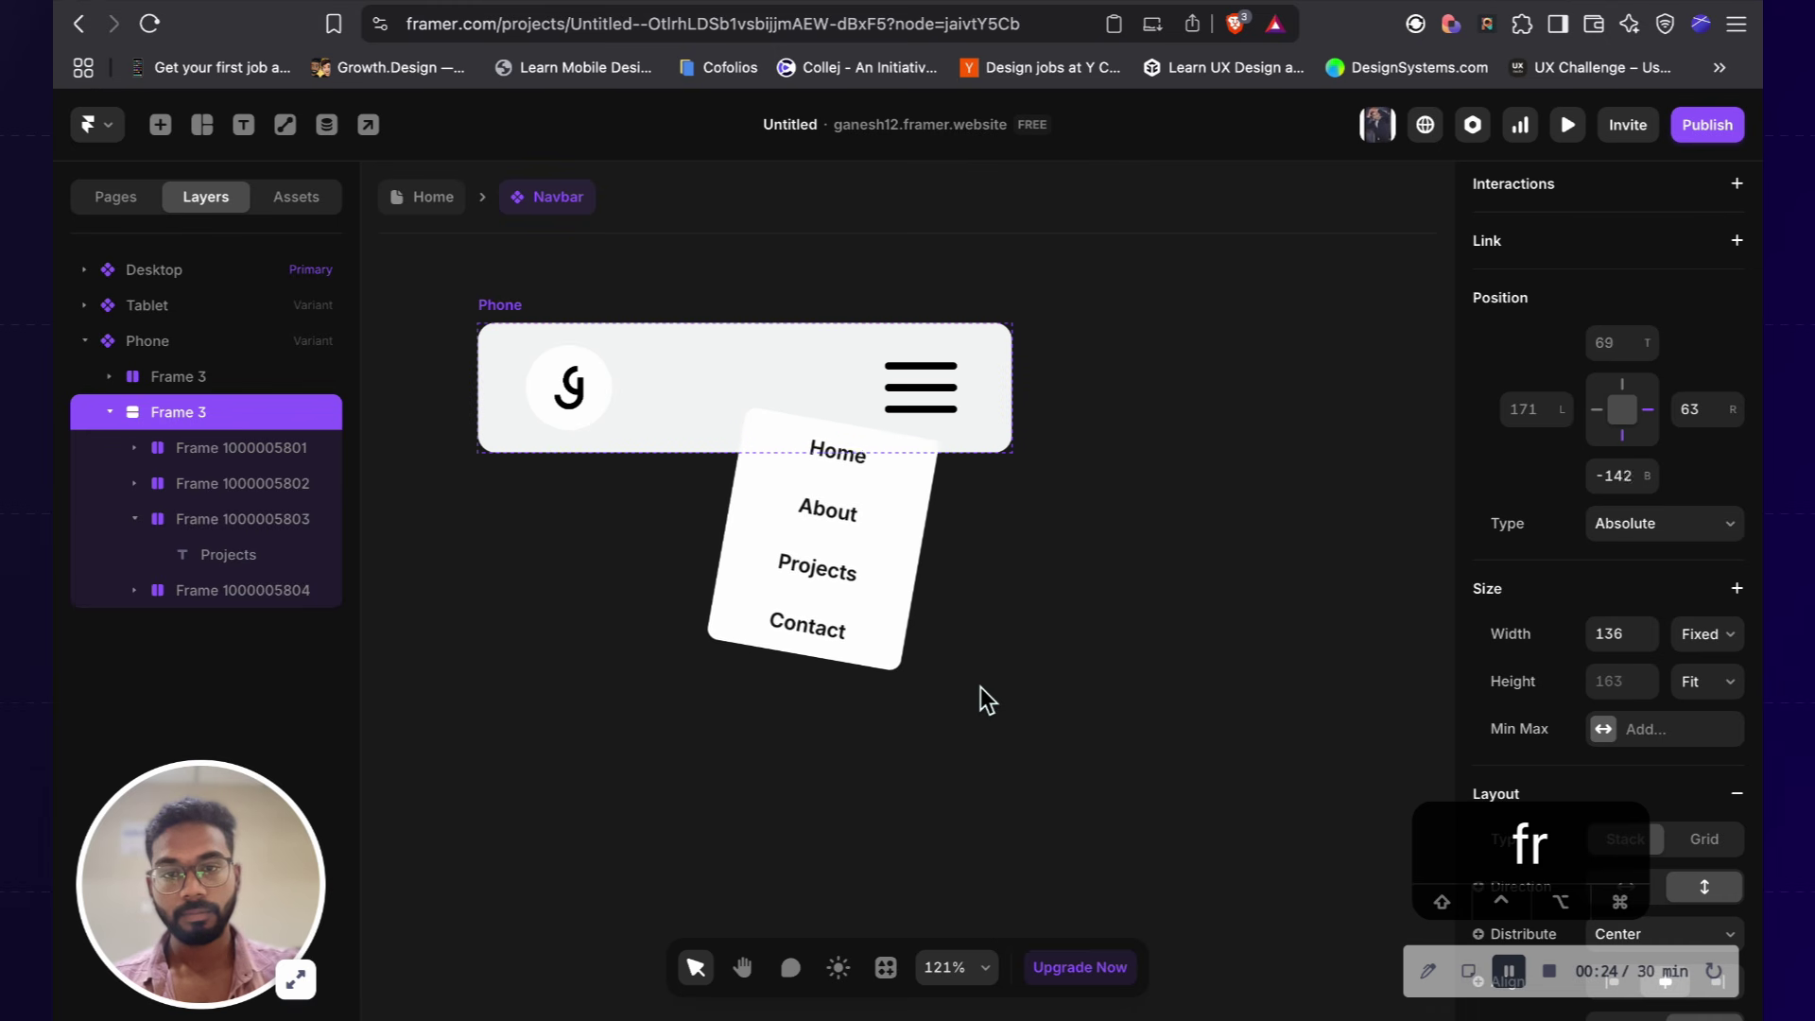
pyautogui.press('Left')
pyautogui.press('Left')
pyautogui.press('Left')
pyautogui.press('Left')
pyautogui.press('Left')
pyautogui.press('Left')
pyautogui.press('Left')
pyautogui.press('Left')
pyautogui.press('Left')
pyautogui.press('Left')
pyautogui.press('Up')
pyautogui.press('Up')
pyautogui.press('Up')
pyautogui.press('Up')
pyautogui.press('Up')
pyautogui.press('Up')
pyautogui.press('Up')
pyautogui.press('Up')
pyautogui.press('Up')
pyautogui.press('Up')
pyautogui.press('Up')
pyautogui.press('Up')
pyautogui.press('Up')
pyautogui.press('Up')
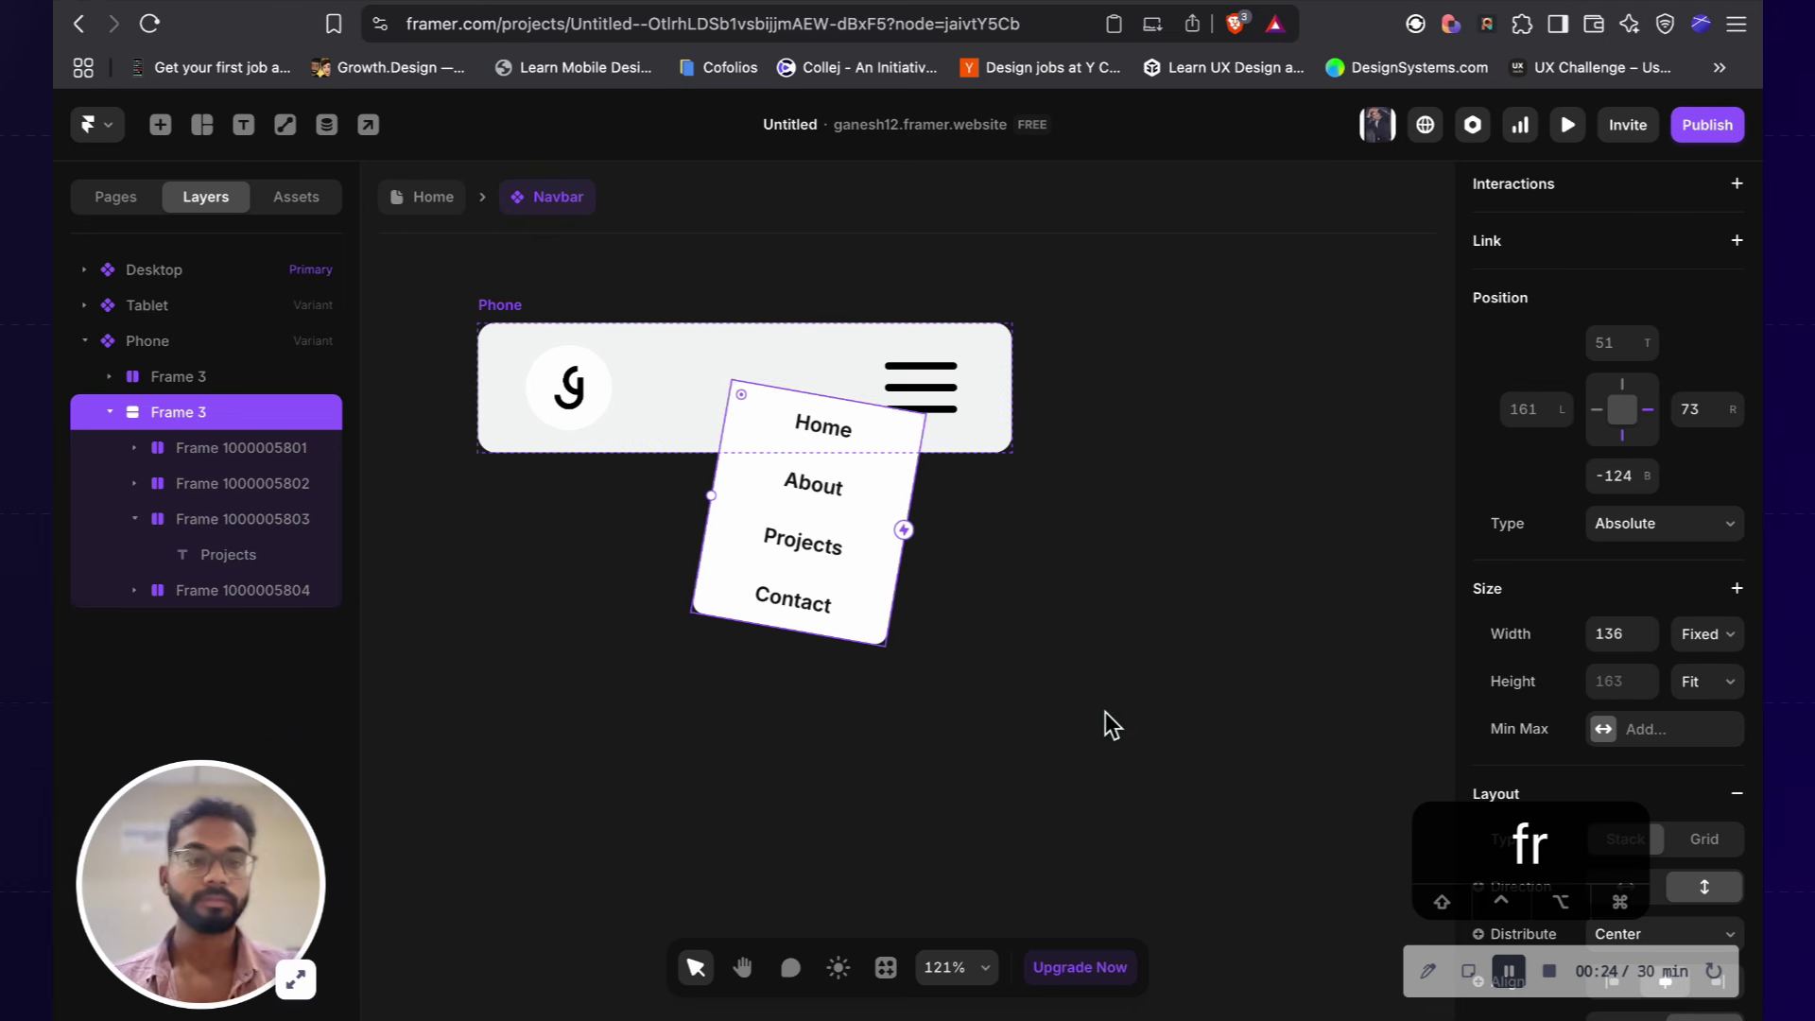
# Step: Hide the menu frame in the Phone variant by setting Visible to No
pyautogui.scroll(-10, 1689, 602)
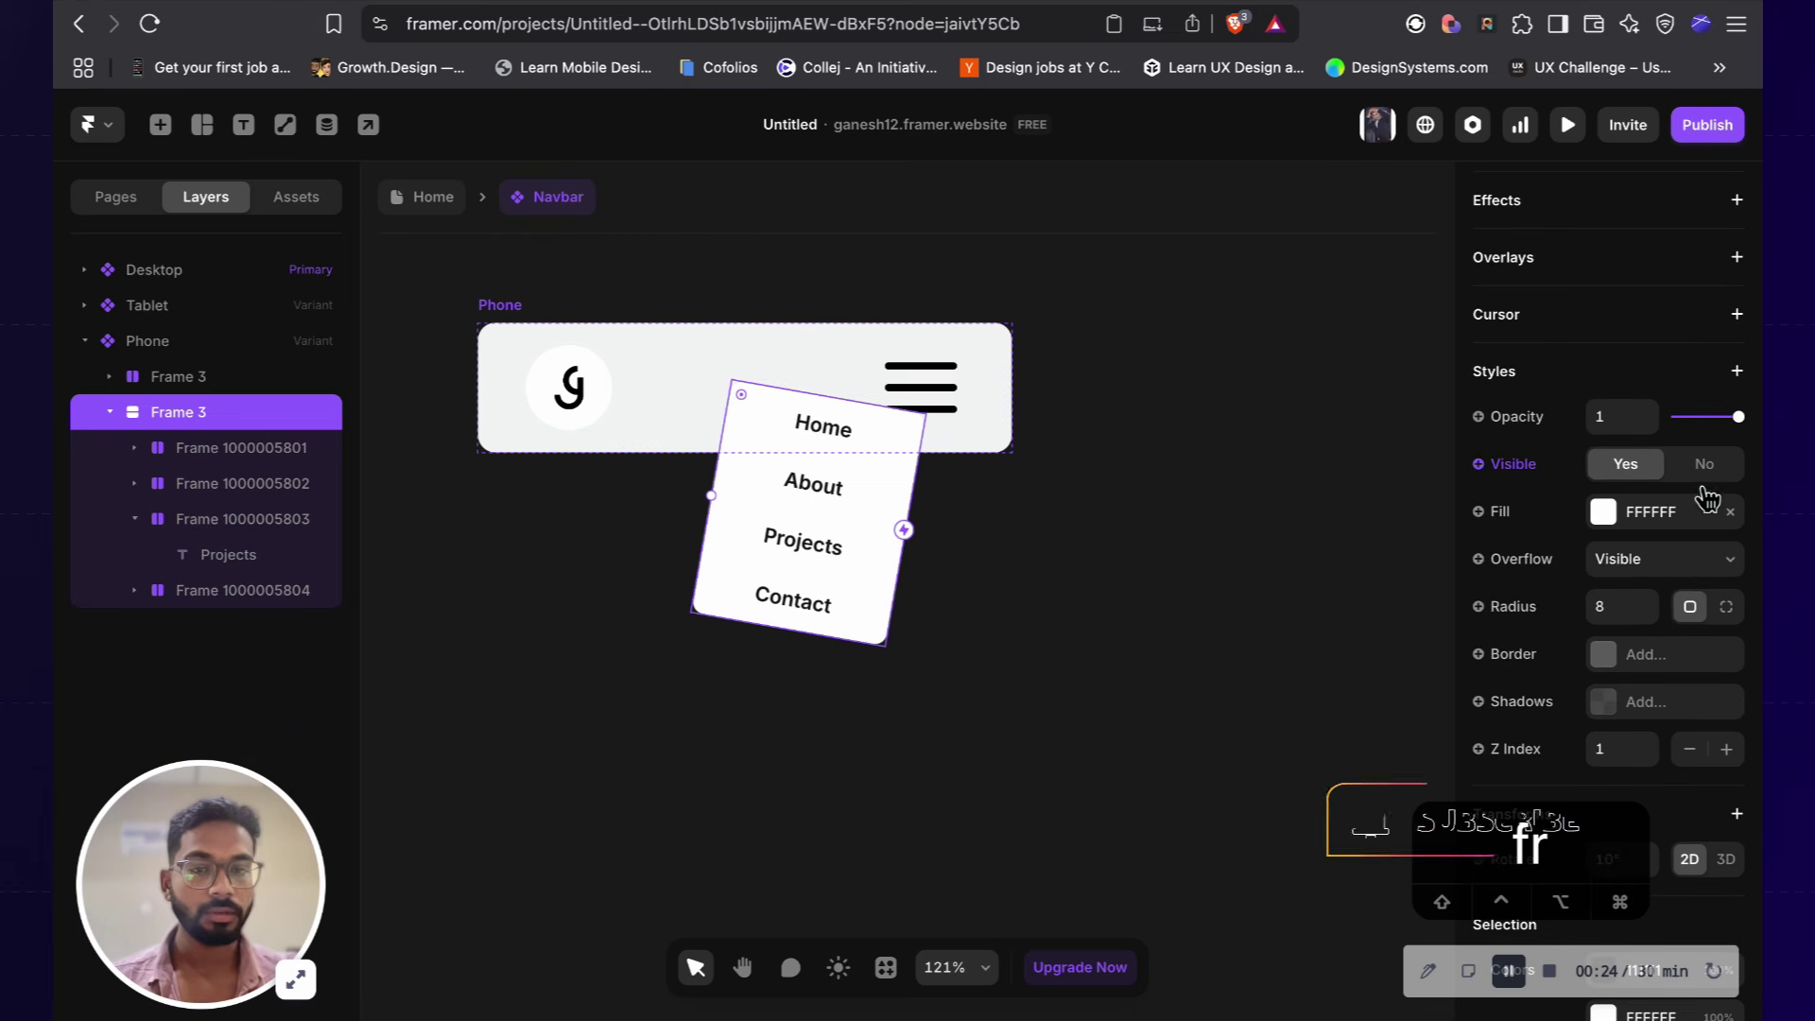
pyautogui.rightClick(1697, 477)
pyautogui.press('Escape')
pyautogui.click(1704, 463)
pyautogui.click(1238, 556)
# Step: Add a new variant based on the Phone variant to the Navbar component
pyautogui.scroll(-3, 1237, 556)
pyautogui.click(773, 367)
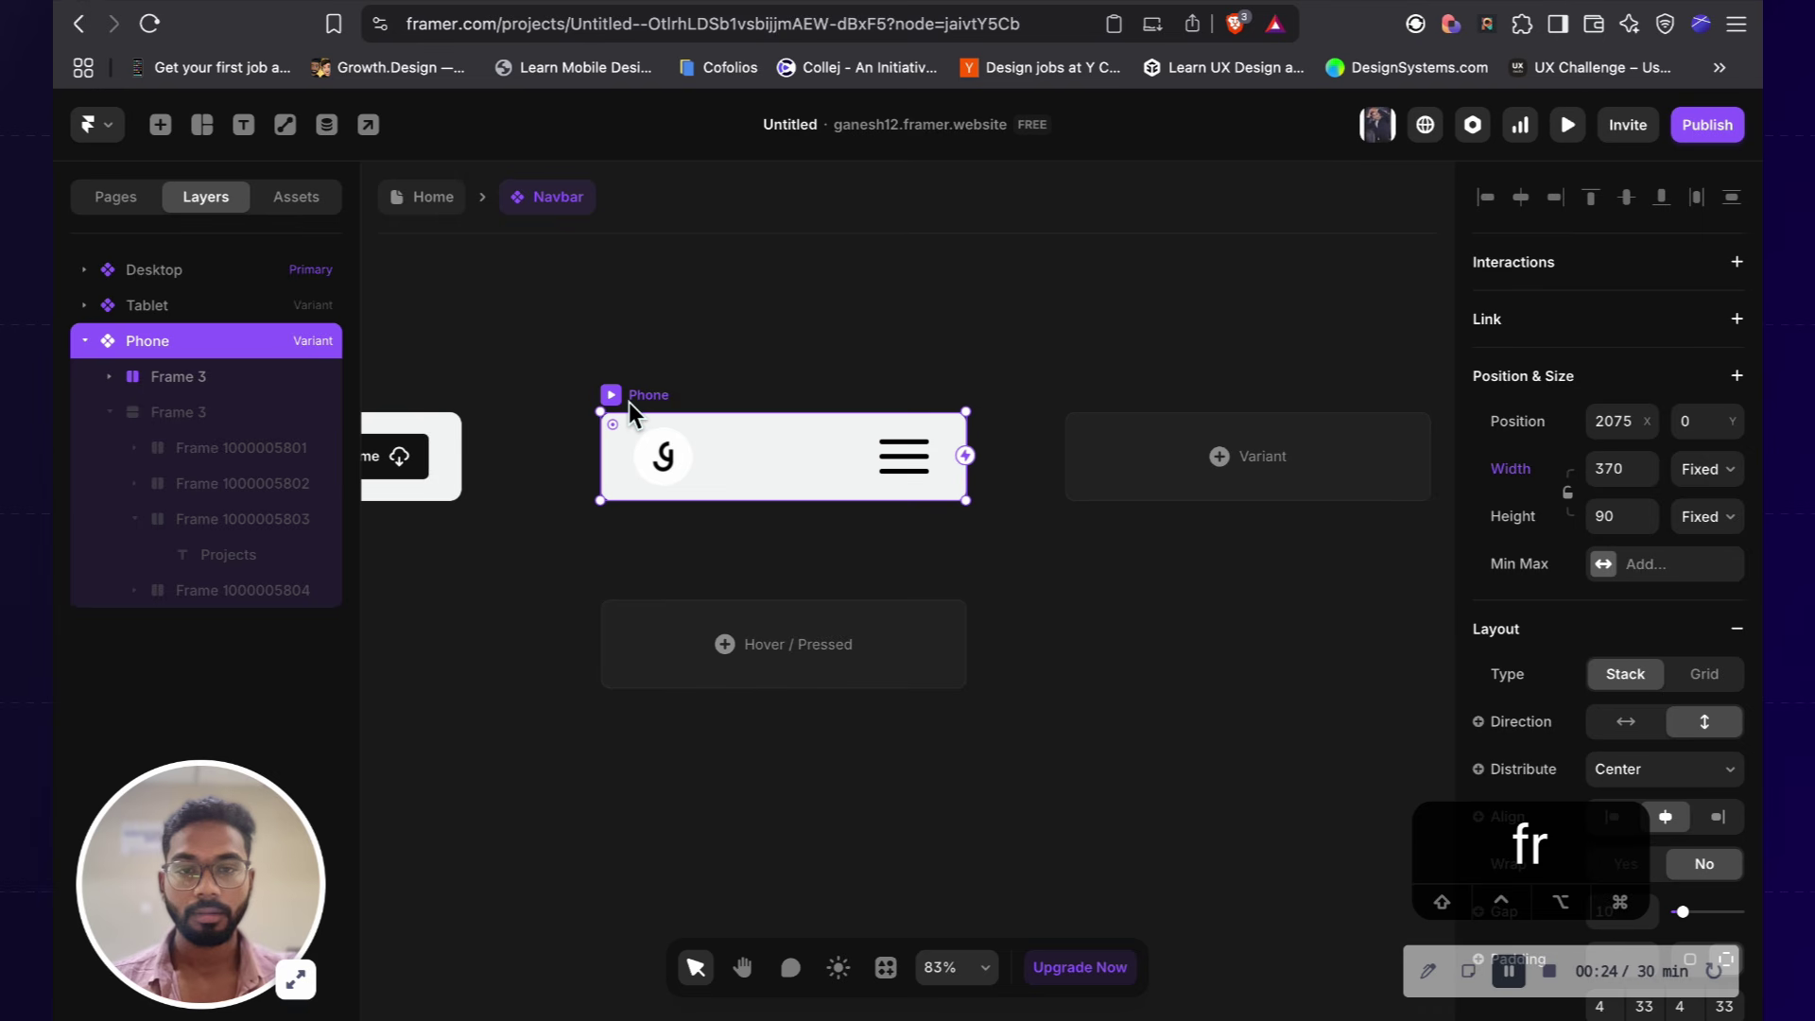
pyautogui.click(762, 647)
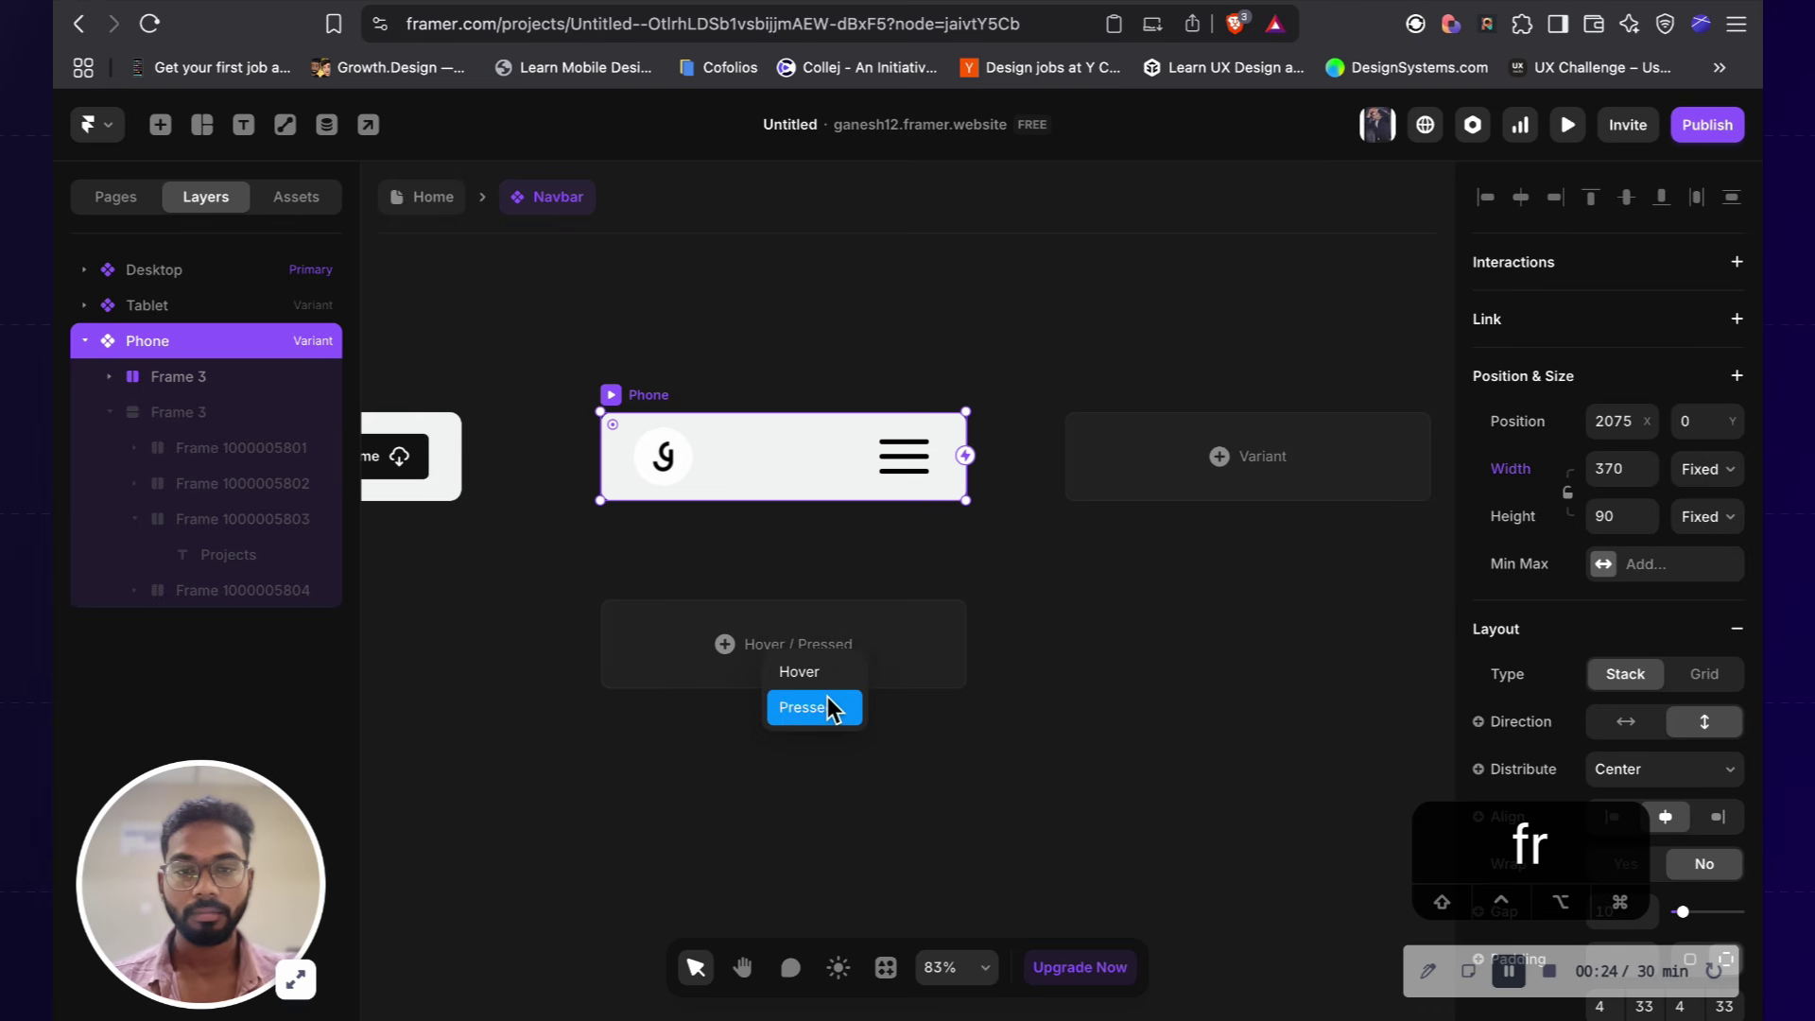
pyautogui.click(981, 524)
pyautogui.click(1175, 457)
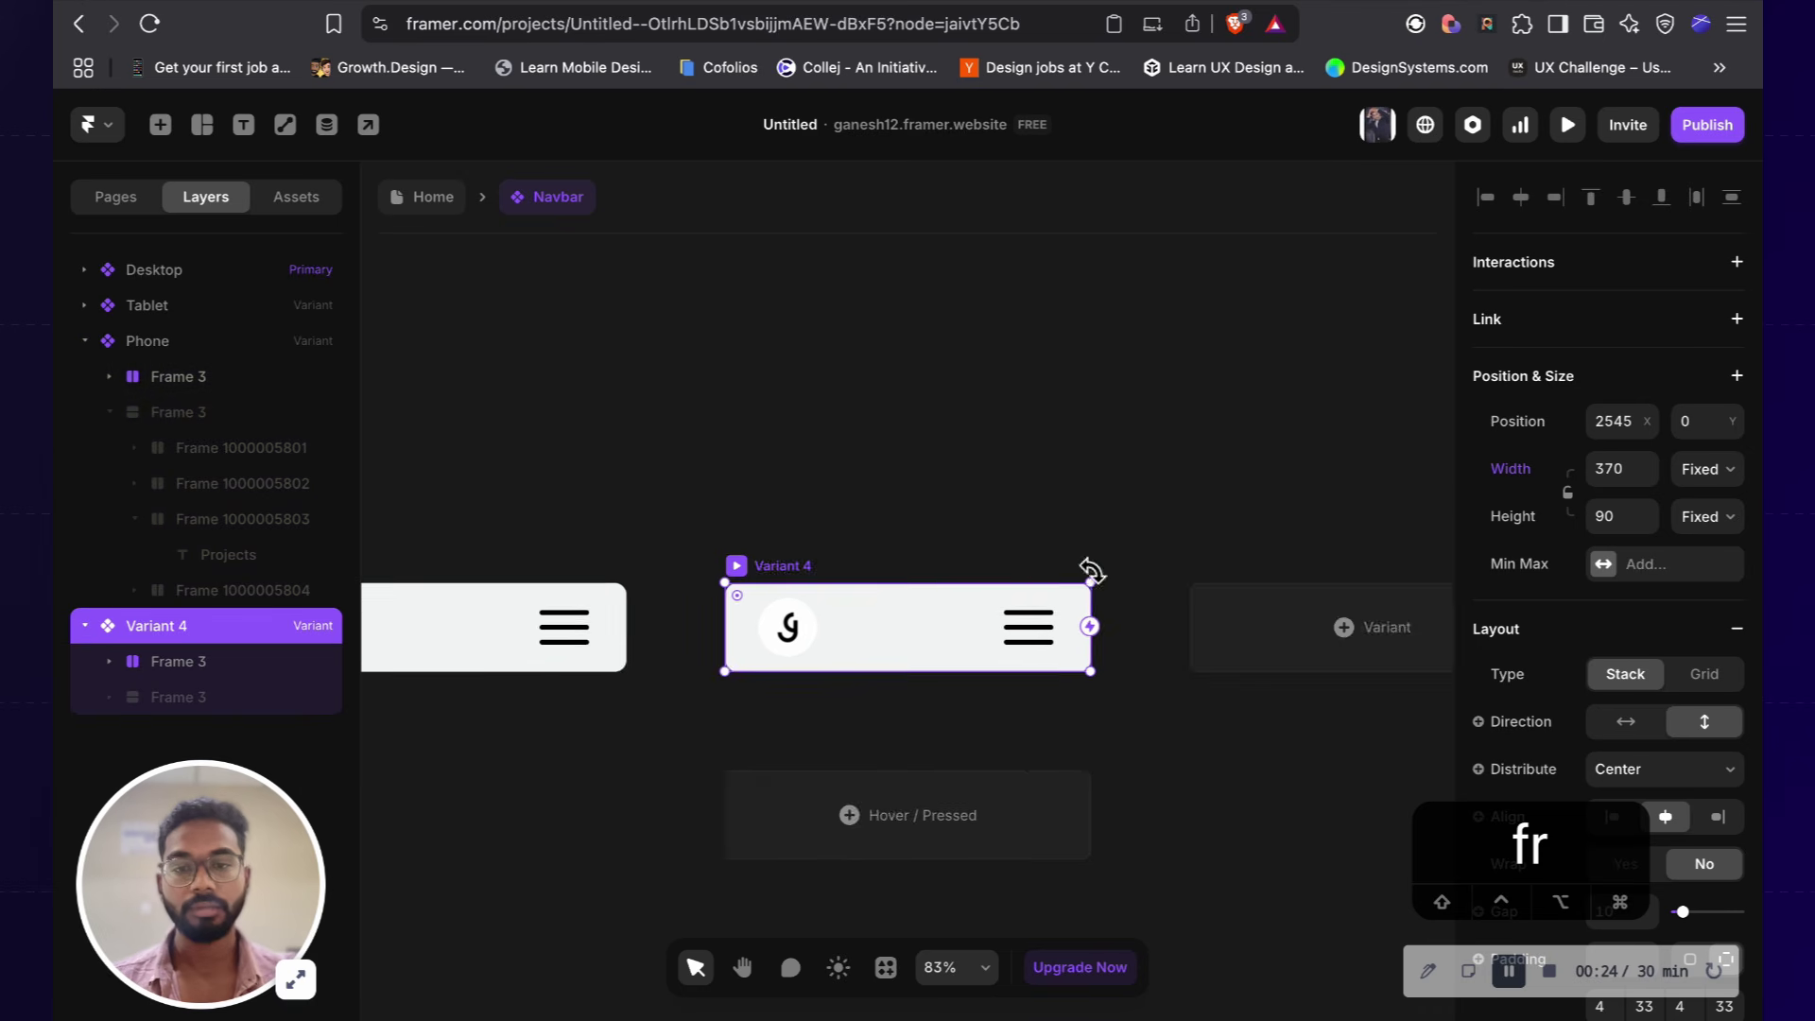
# Step: Show the menu frame in Variant 4 by setting its Visible option to Yes
pyautogui.scroll(-3, 1018, 537)
pyautogui.hscroll(1, 1148, 541)
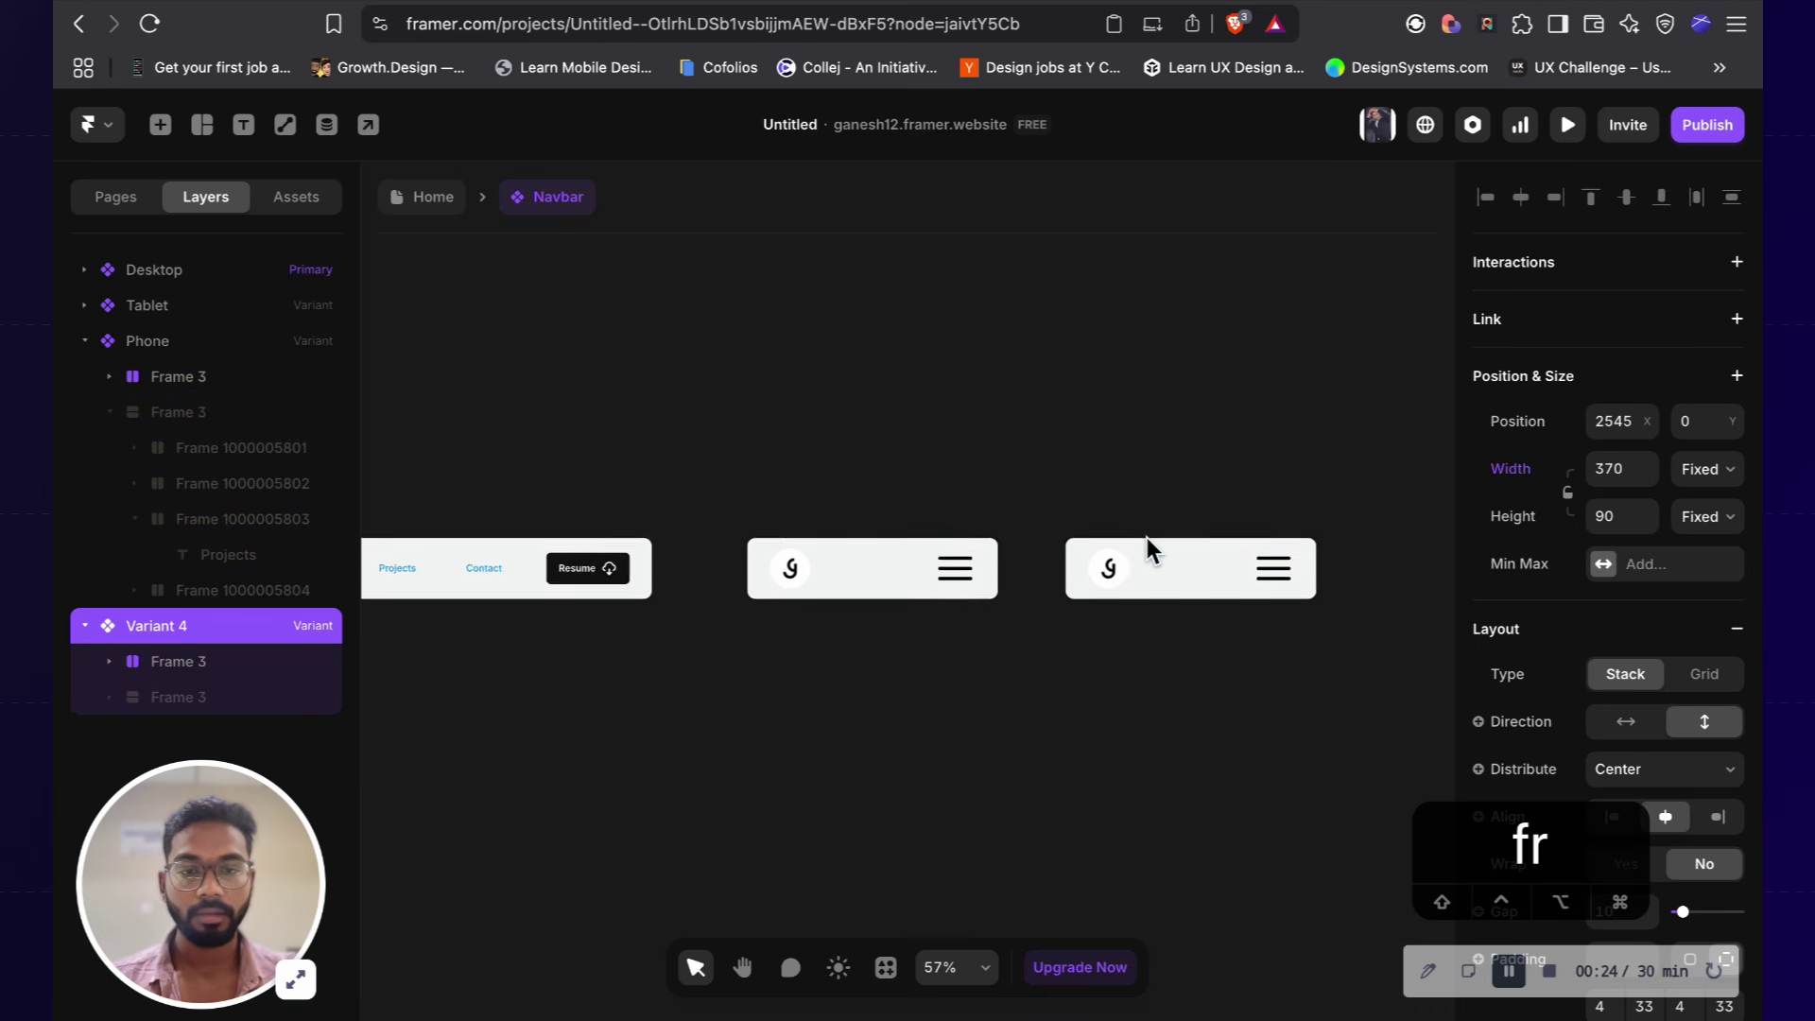
pyautogui.hscroll(2, 1267, 605)
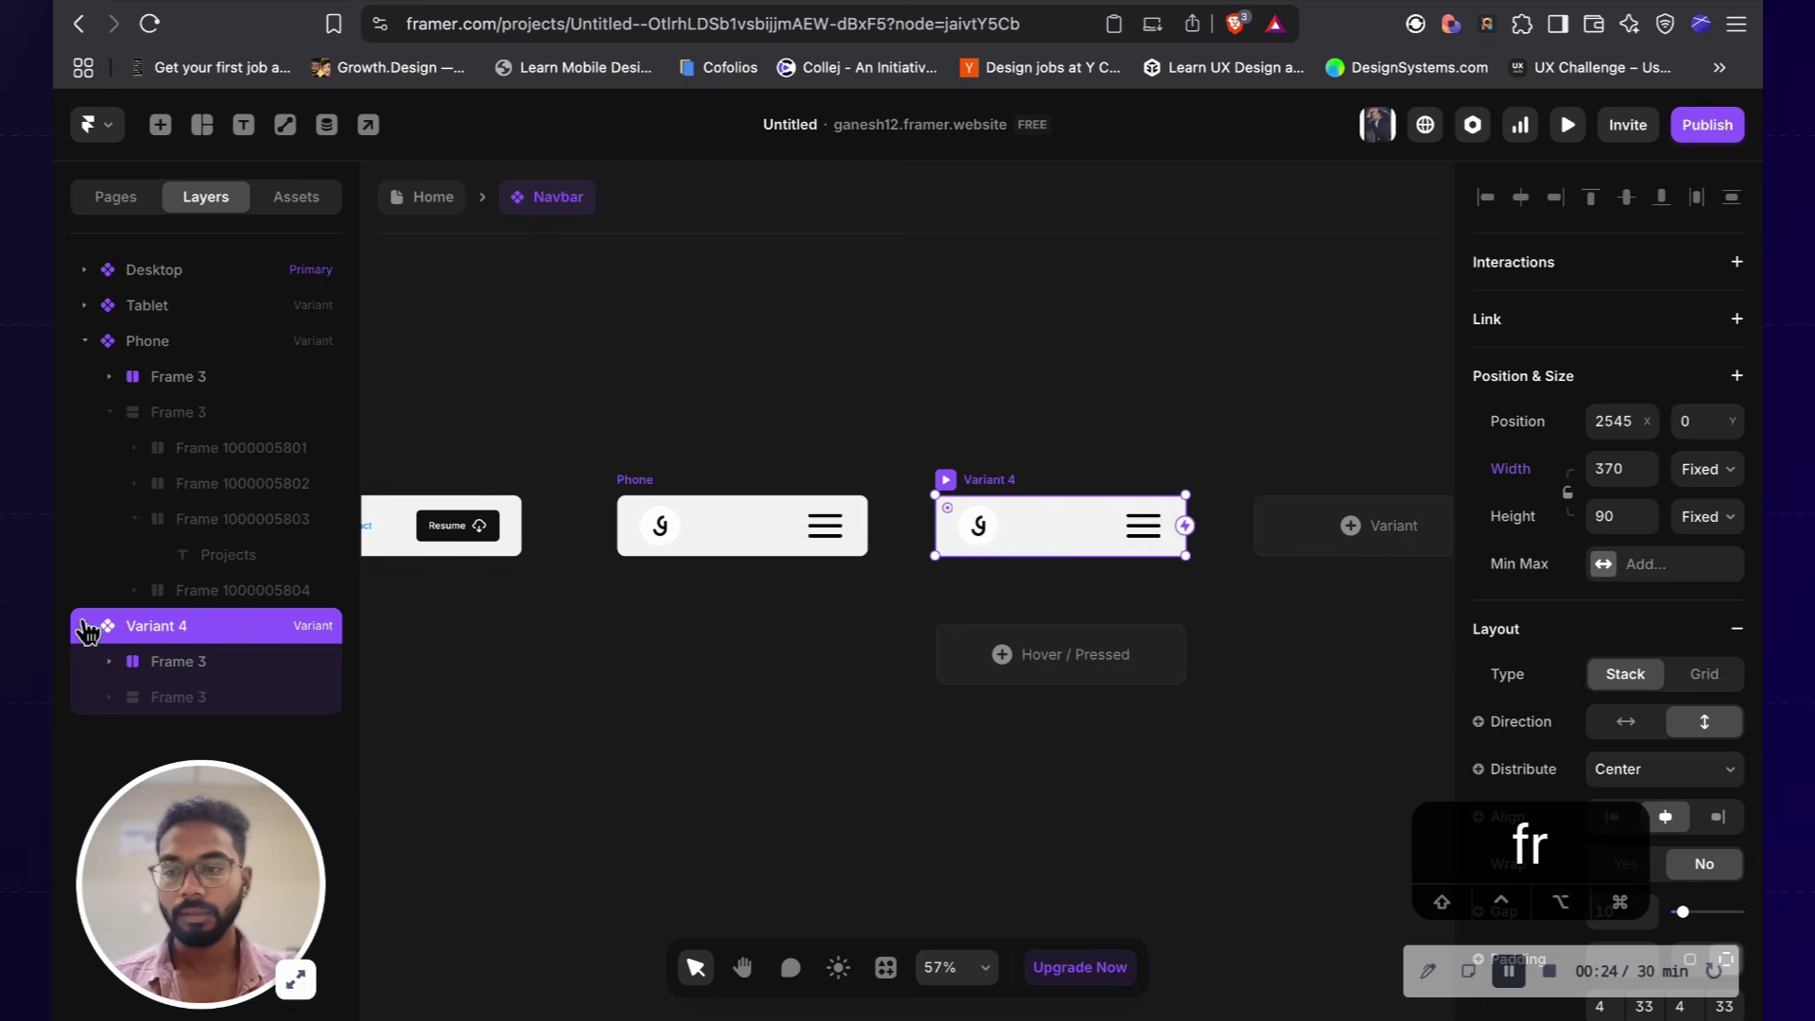
pyautogui.click(156, 698)
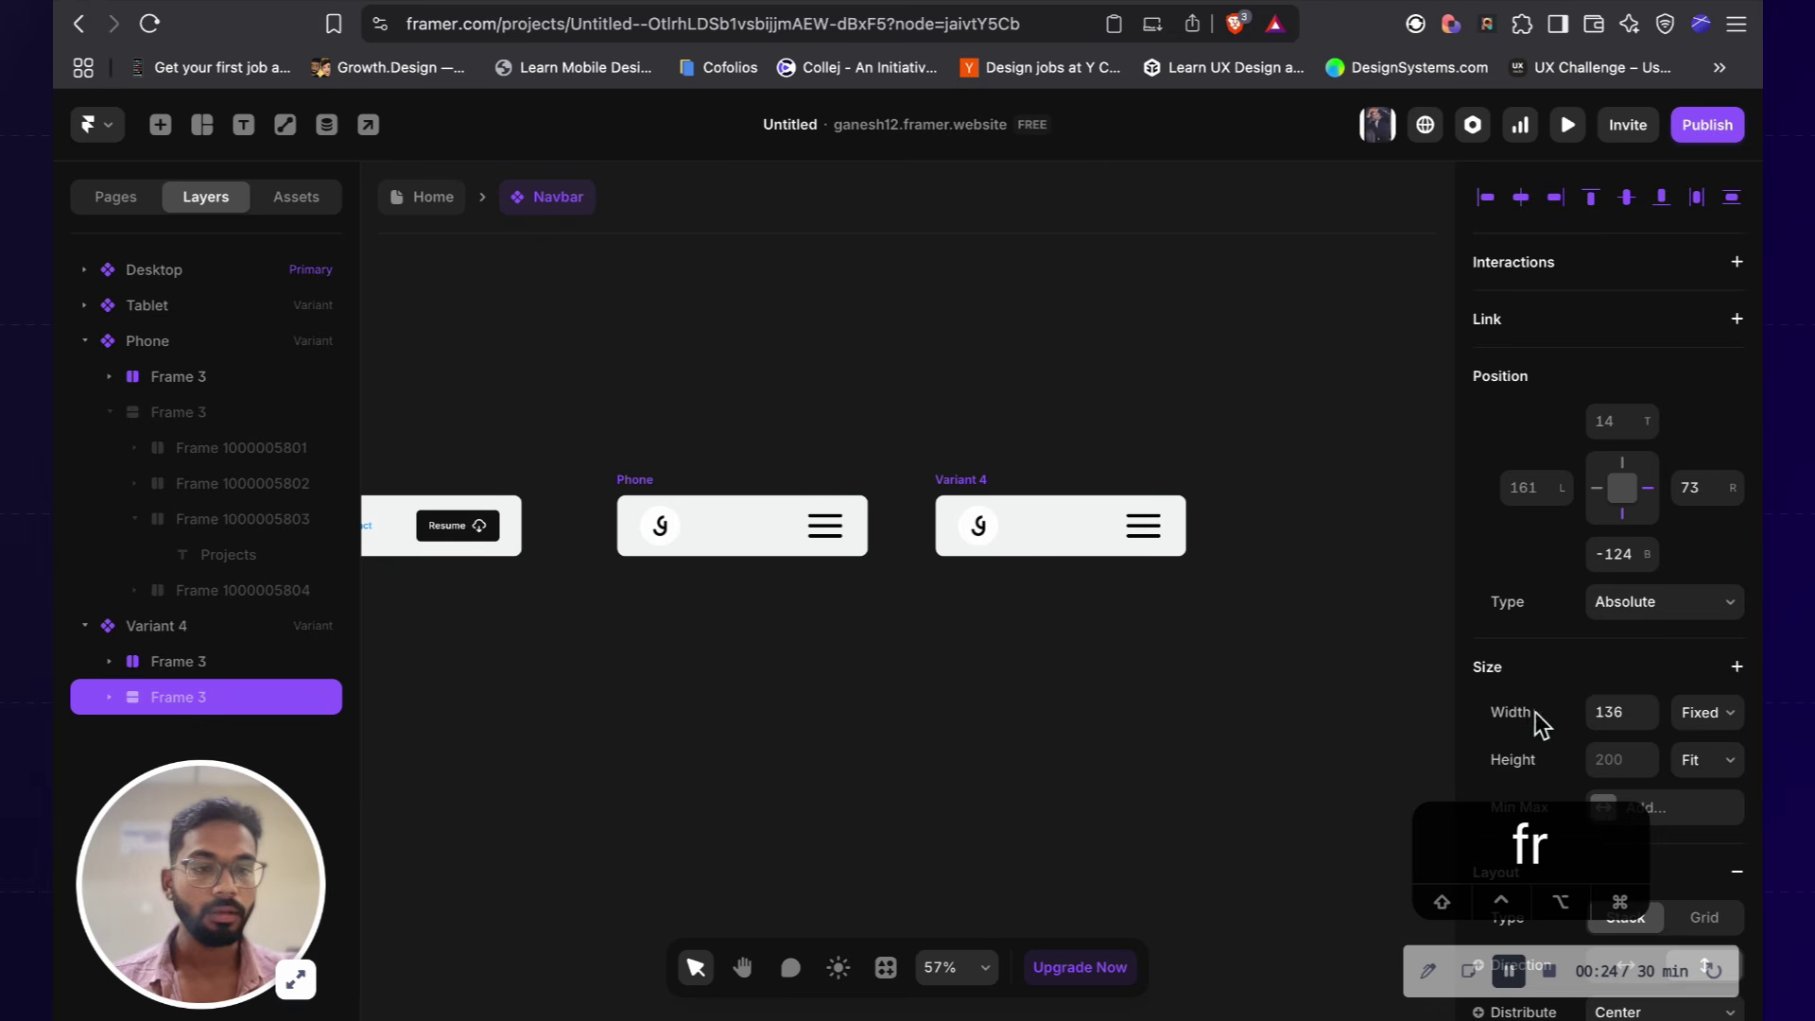
pyautogui.scroll(-6, 1528, 718)
pyautogui.scroll(-1, 1624, 529)
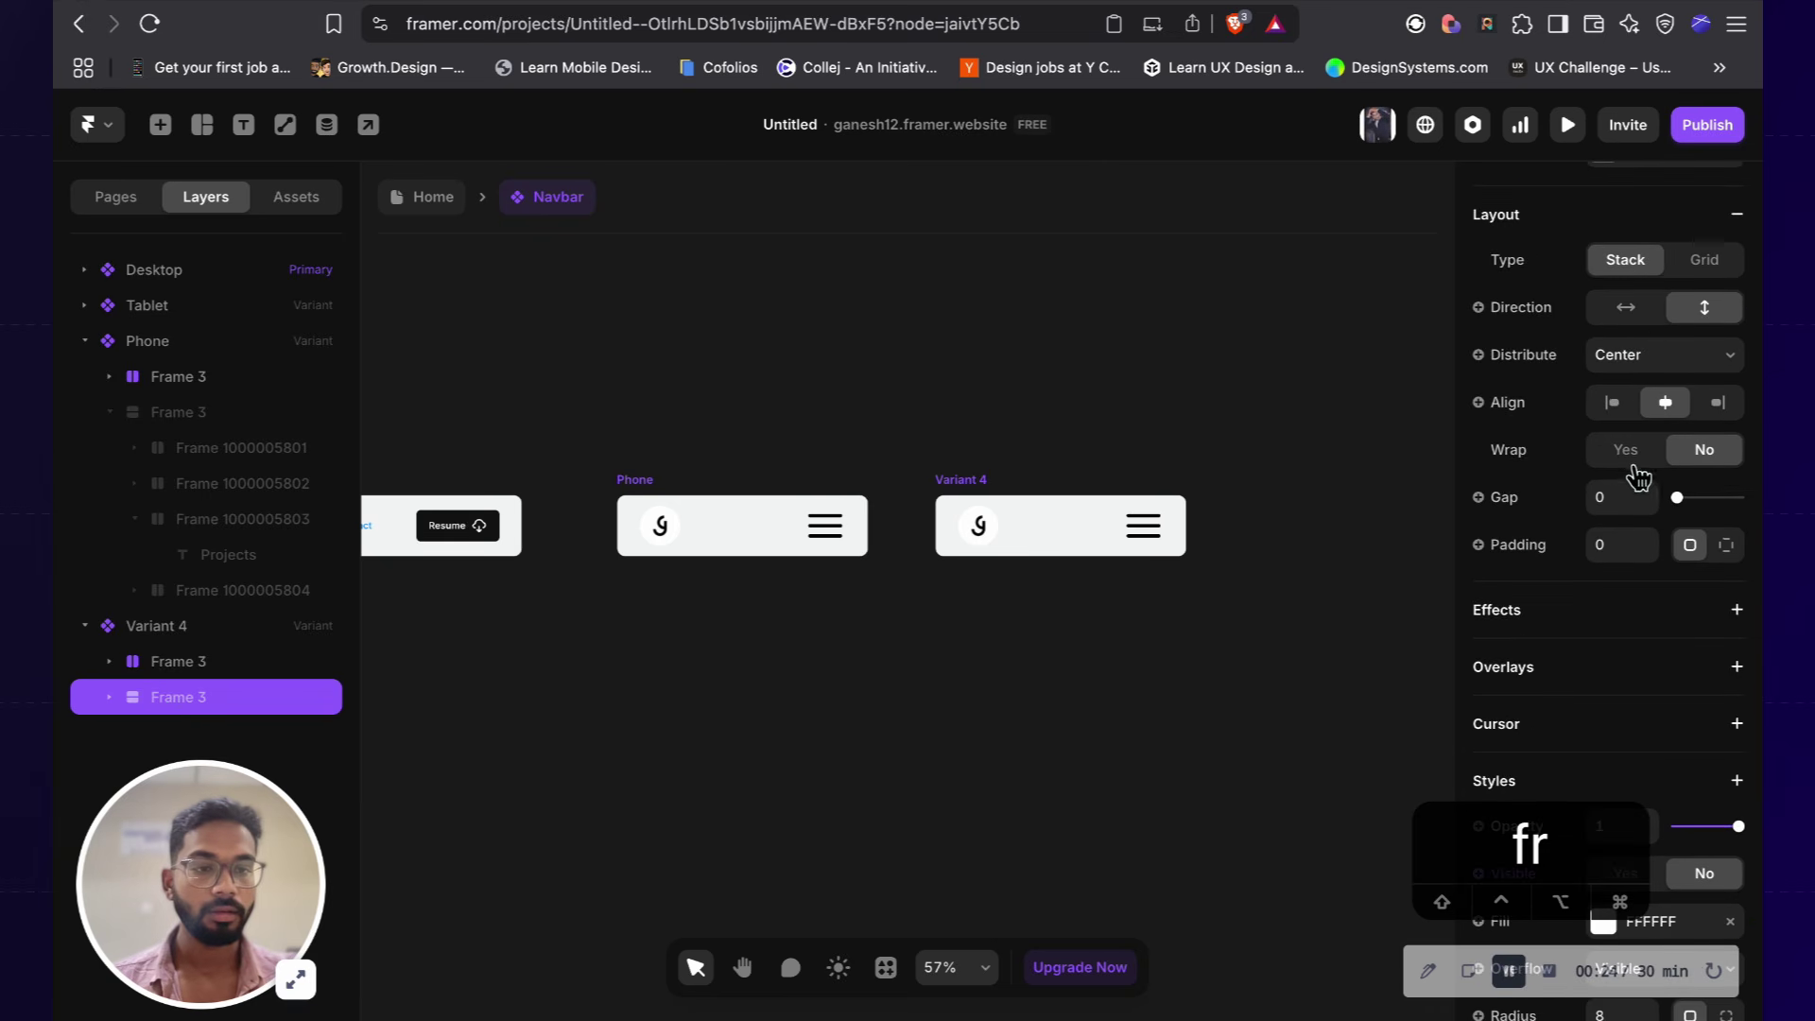
pyautogui.scroll(-4, 1638, 477)
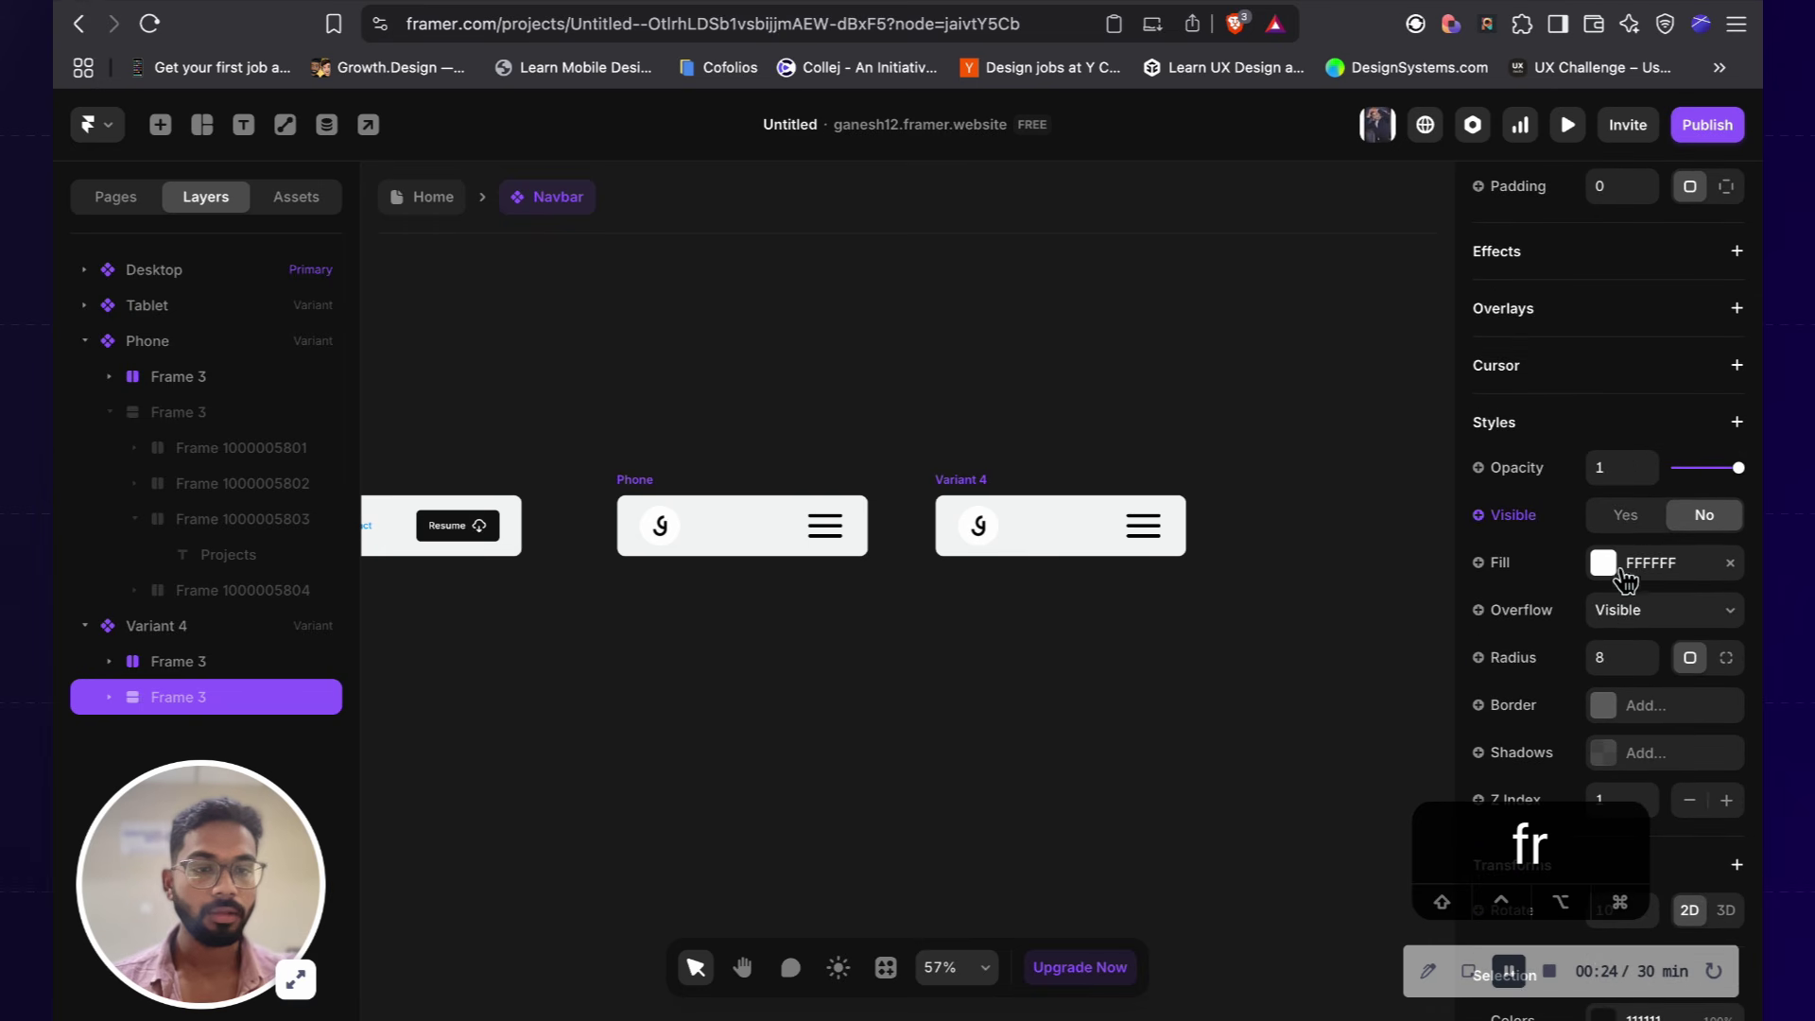
pyautogui.click(1626, 516)
pyautogui.scroll(5, 1280, 567)
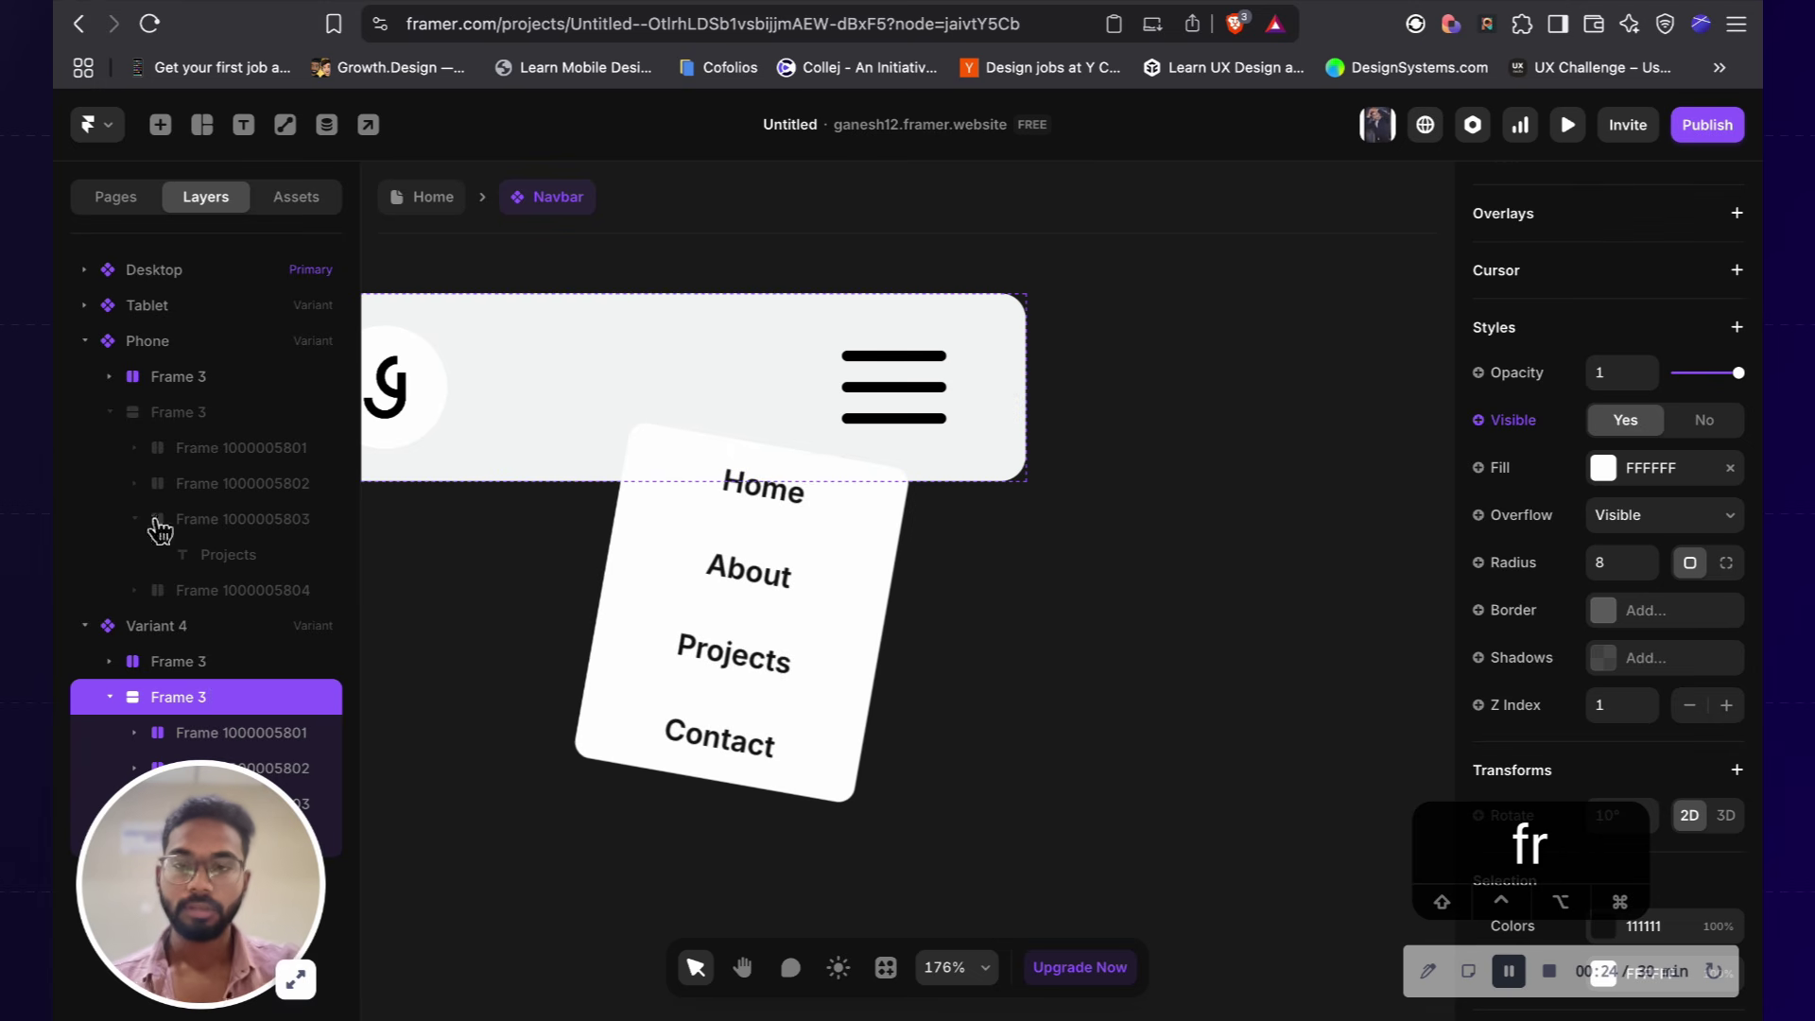
# Step: Rotate the menu frame in Variant 4 to -10° and nudge it right and down beneath the hamburger icon
pyautogui.moveTo(561, 765); pyautogui.dragTo(624, 822)
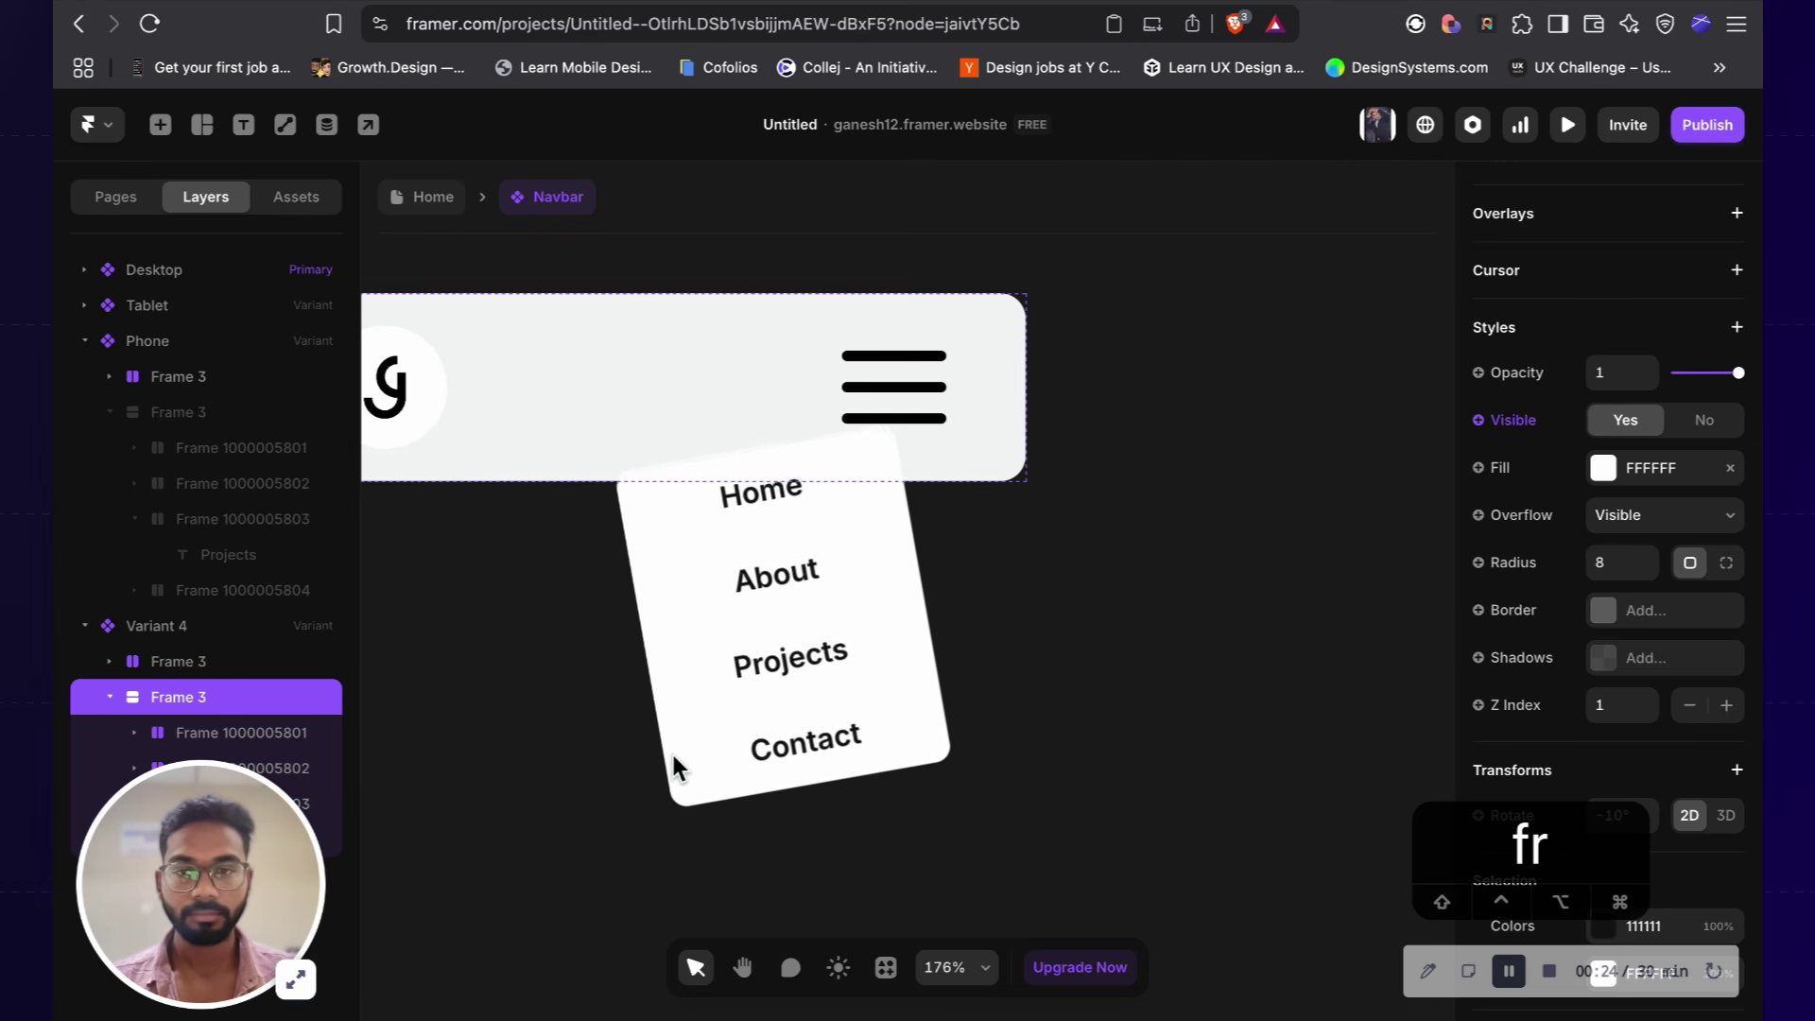
pyautogui.press('Right')
pyautogui.press('Right')
pyautogui.press('Right')
pyautogui.press('Right')
pyautogui.press('Right')
pyautogui.press('Right')
pyautogui.press('Right')
pyautogui.press('Right')
pyautogui.press('Right')
pyautogui.press('Right')
pyautogui.press('Right')
pyautogui.press('Right')
pyautogui.press('Right')
pyautogui.press('Right')
pyautogui.press('Right')
pyautogui.press('Right')
pyautogui.press('Right')
pyautogui.press('Right')
pyautogui.press('Right')
pyautogui.press('Right')
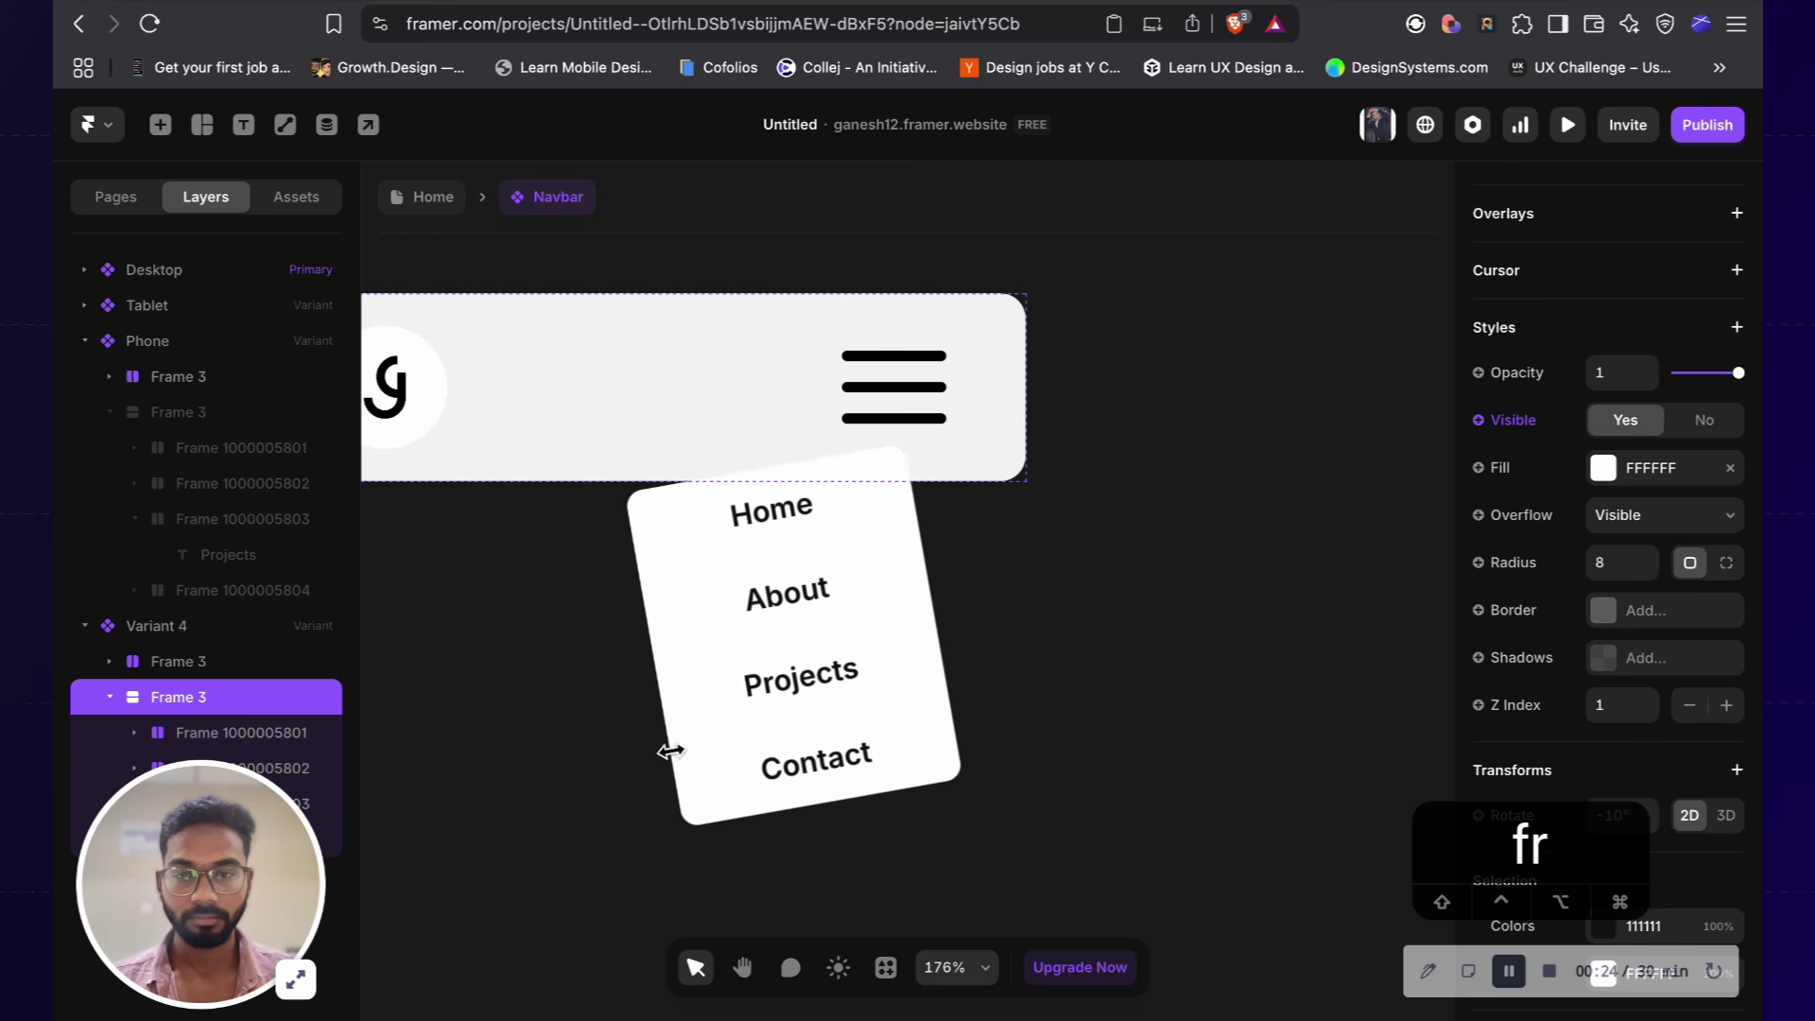
pyautogui.press('Right')
pyautogui.press('Right')
pyautogui.press('Right')
pyautogui.press('Right')
pyautogui.press('Right')
pyautogui.press('Right')
pyautogui.press('Down')
pyautogui.press('Down')
pyautogui.press('Down')
pyautogui.press('Down')
pyautogui.press('Down')
pyautogui.press('Down')
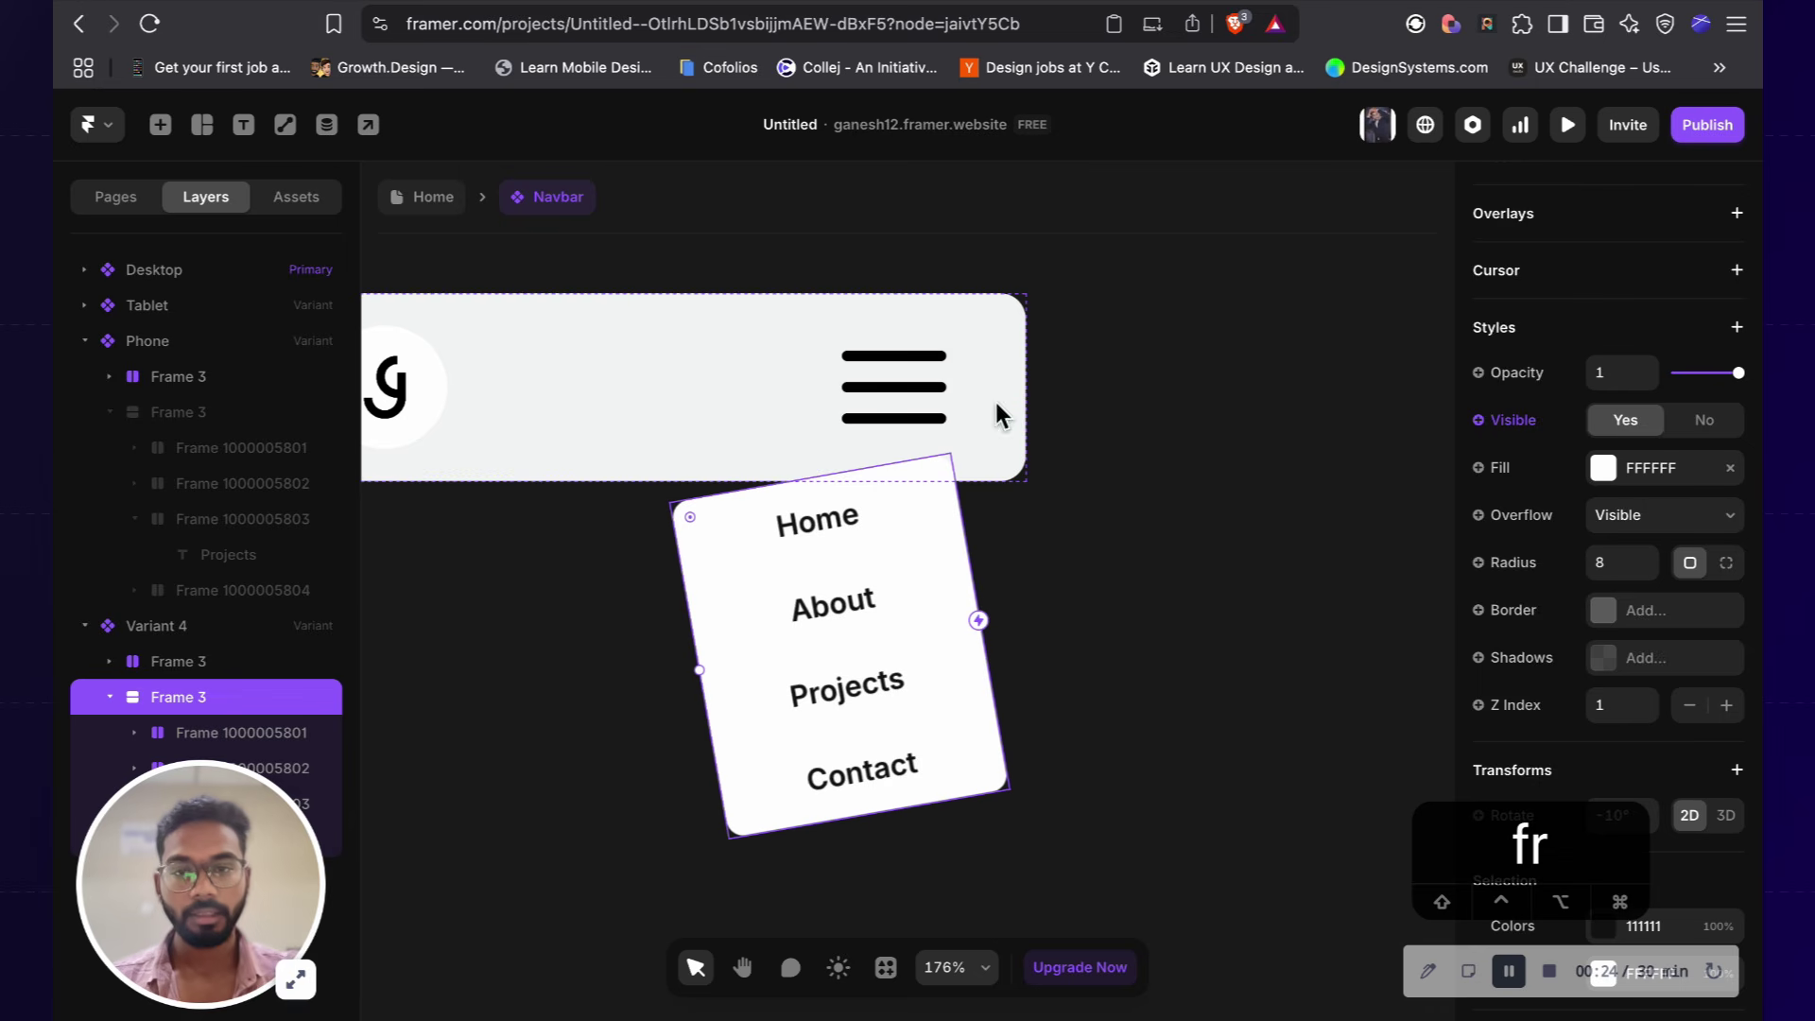
# Step: Change the Feather icon in Variant 4 from Menu to X
pyautogui.click(915, 386)
pyautogui.scroll(-5, 1559, 690)
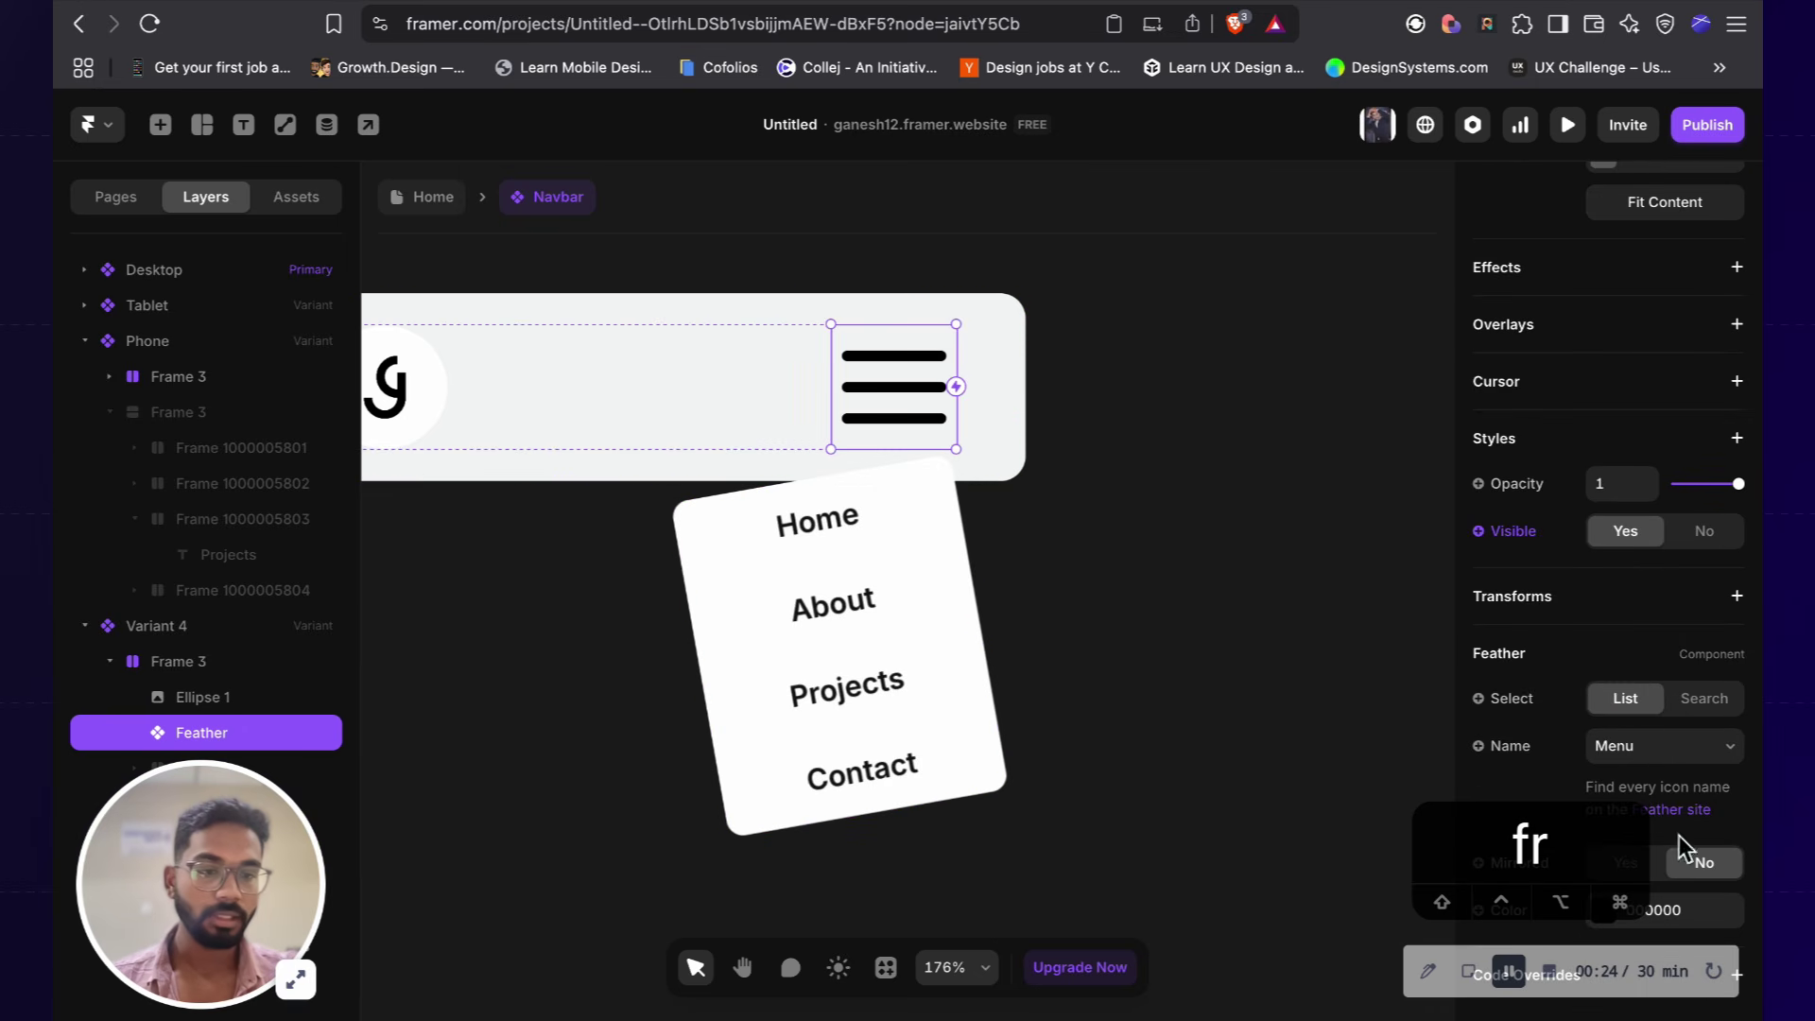
pyautogui.click(1687, 752)
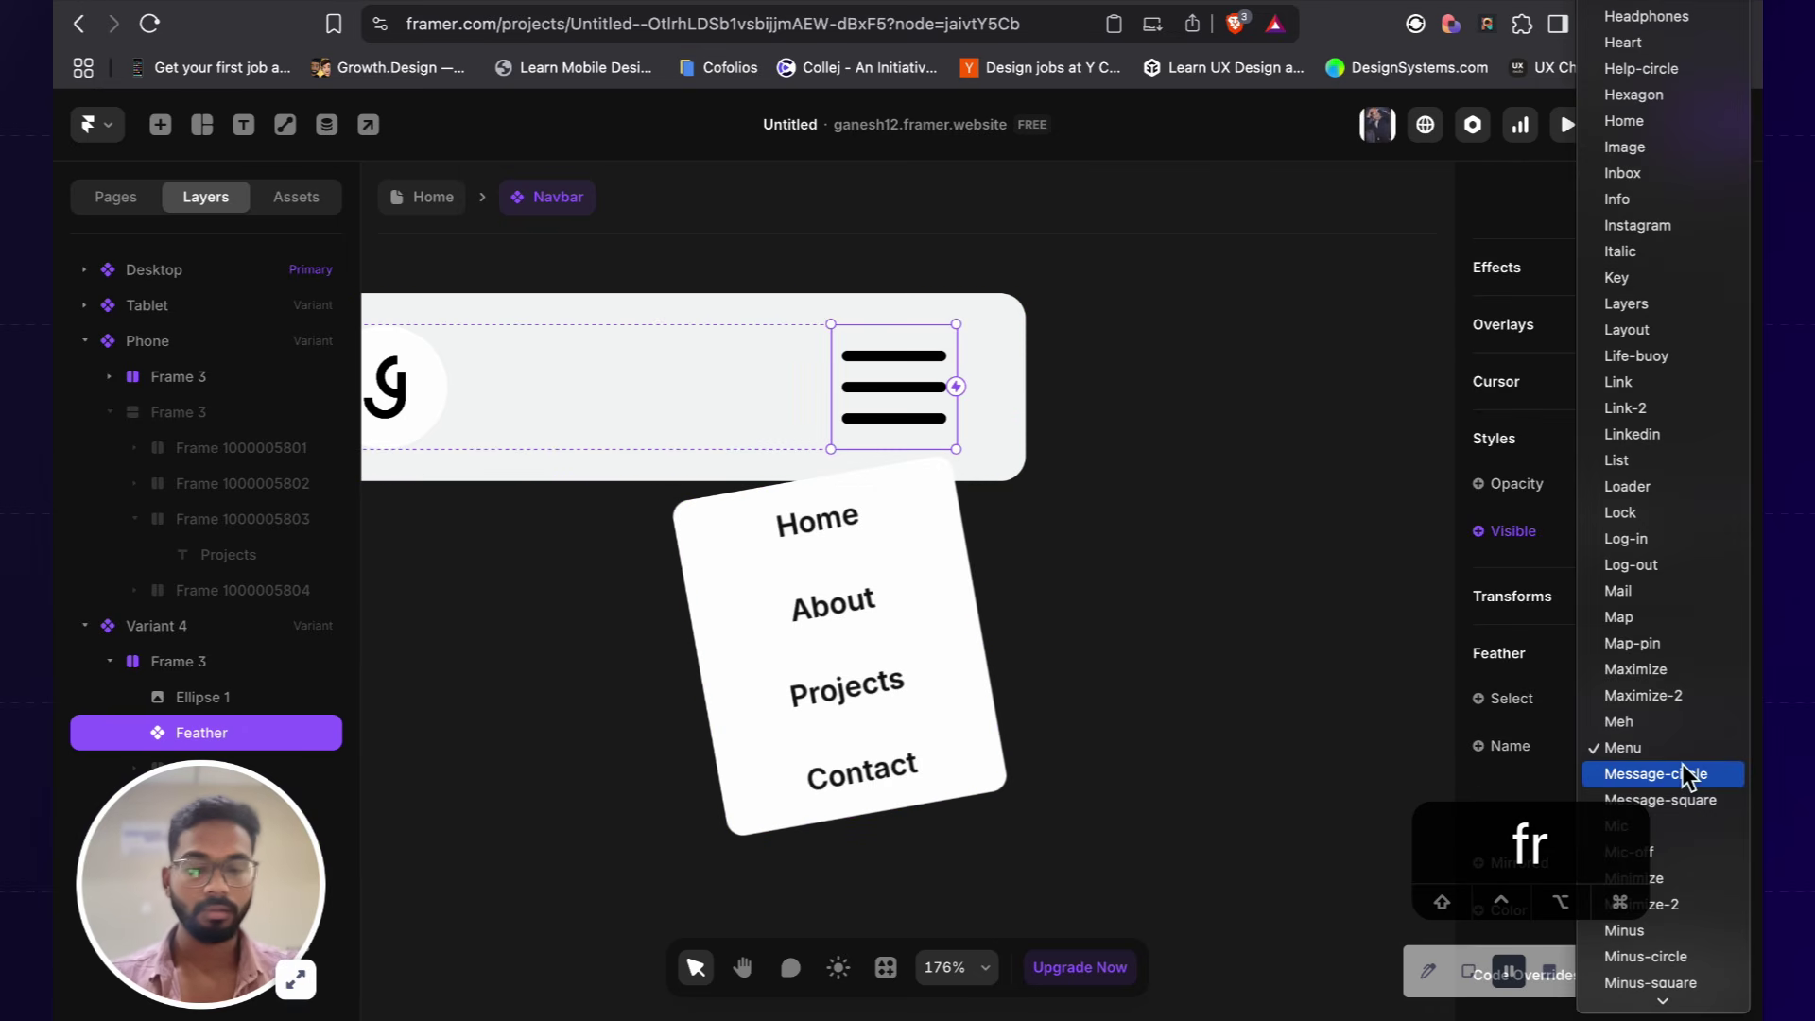
pyautogui.press('x')
pyautogui.press('Return')
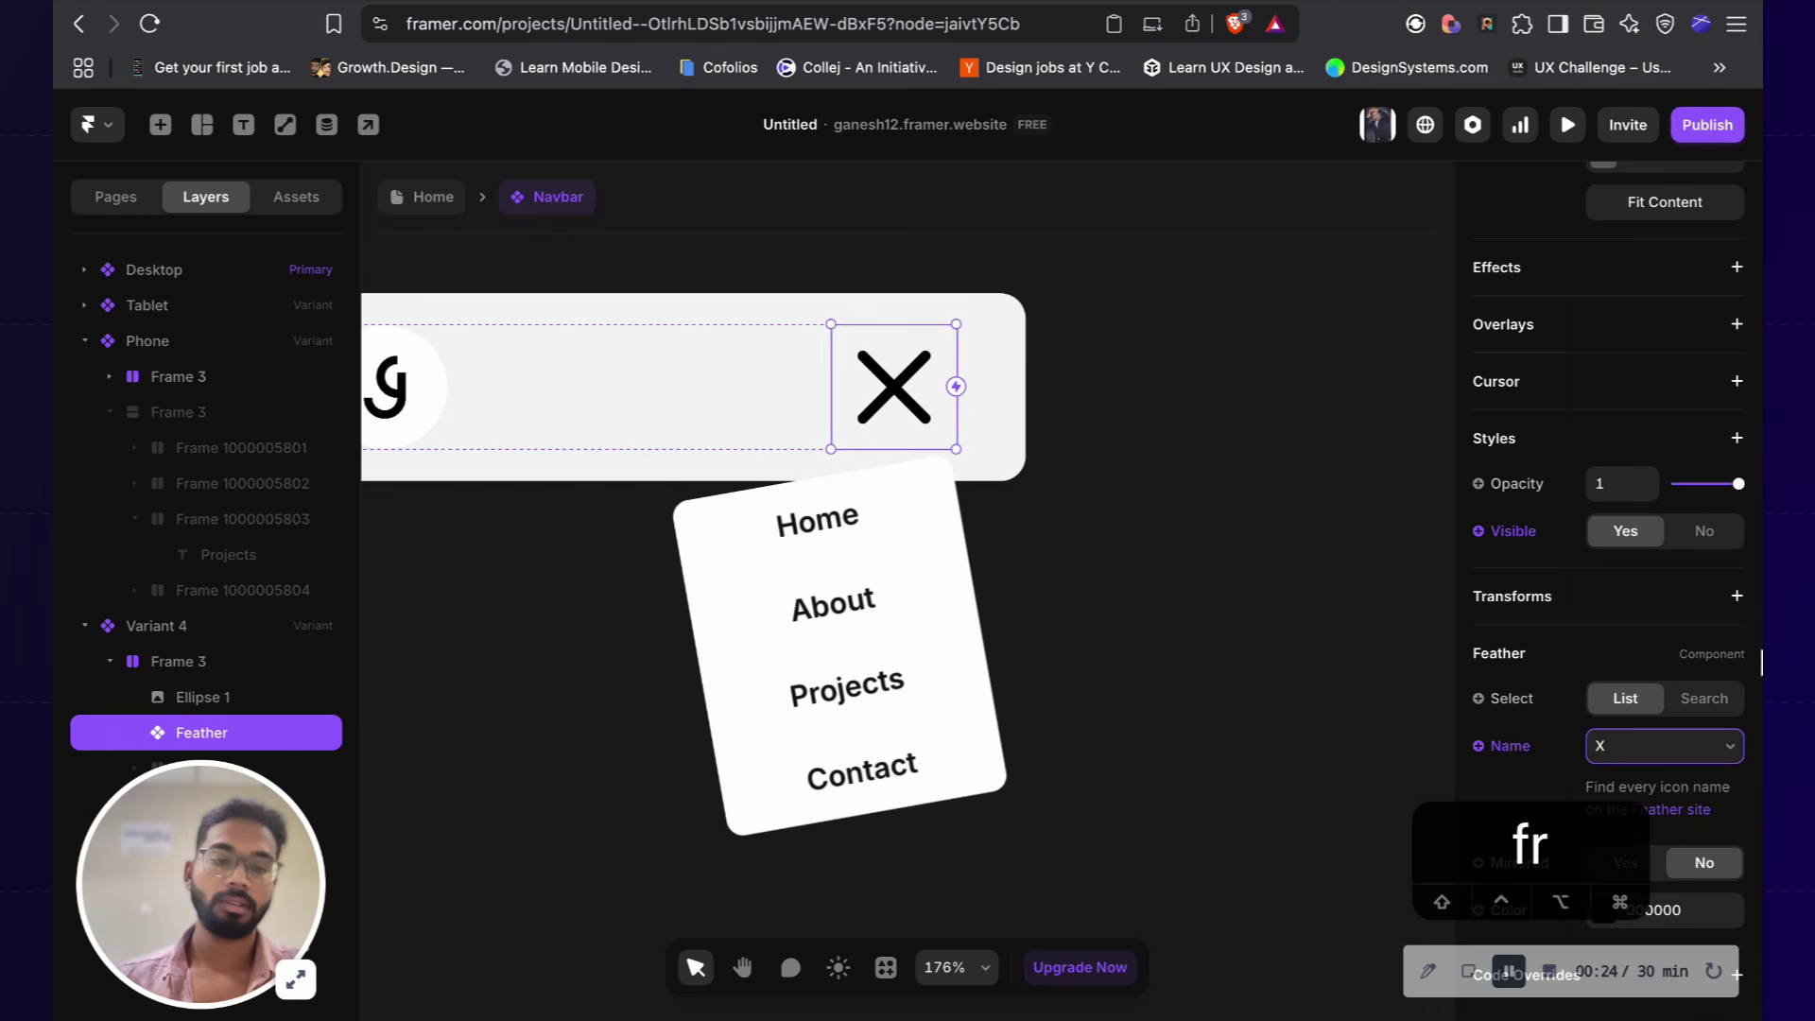
pyautogui.click(1259, 471)
# Step: Connect the Phone variant's hamburger icon to Variant 4 with a Click interaction and 0 s delay
pyautogui.scroll(-10, 1259, 470)
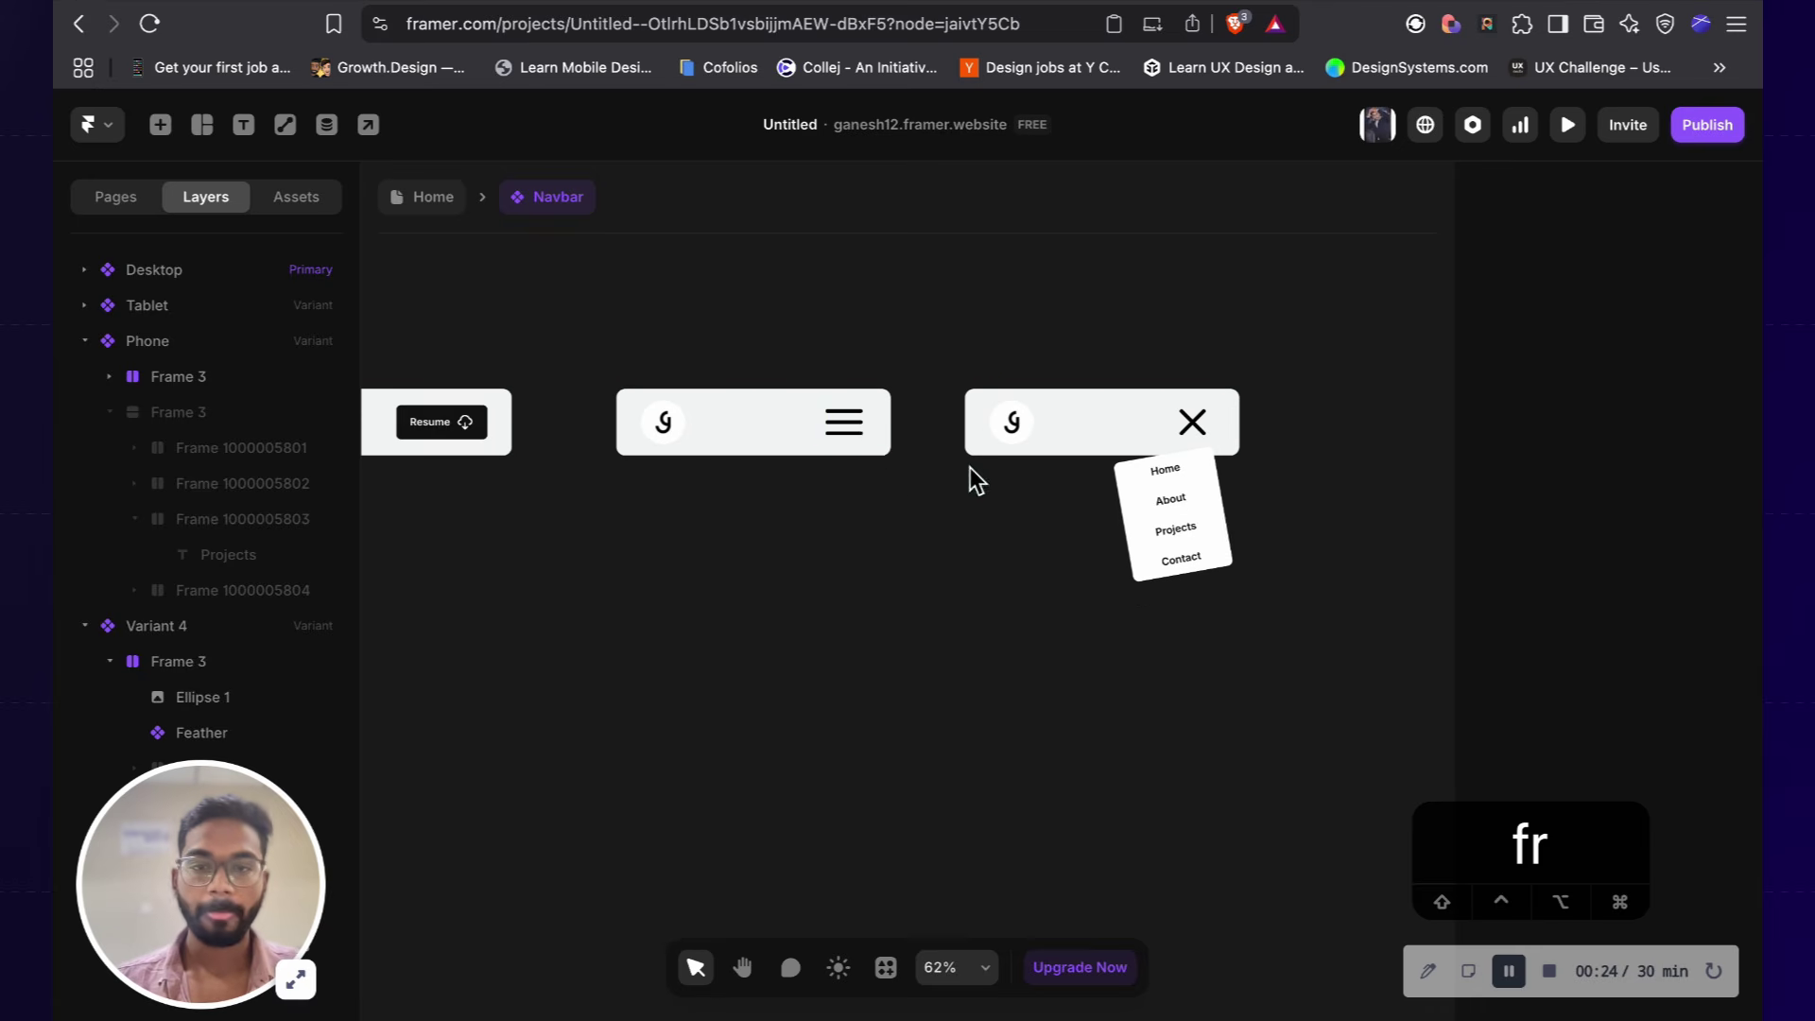
pyautogui.click(859, 433)
pyautogui.scroll(5, 866, 439)
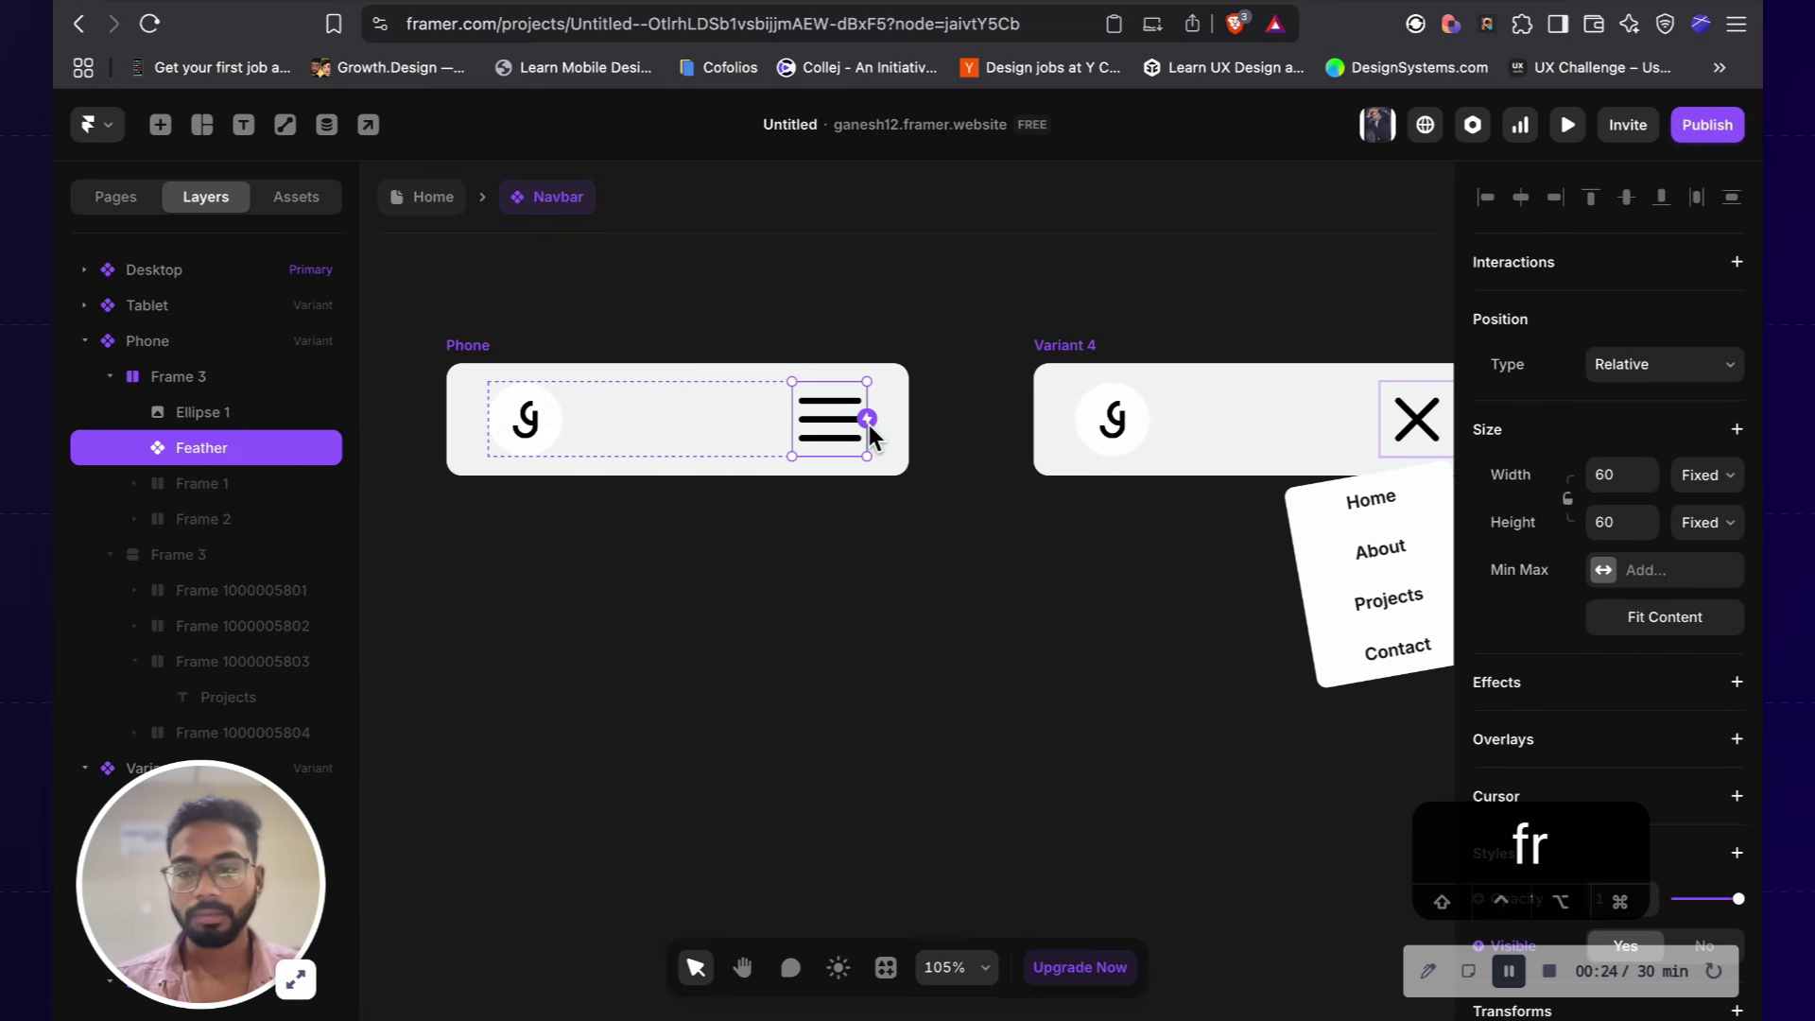
pyautogui.moveTo(868, 419); pyautogui.dragTo(1086, 463)
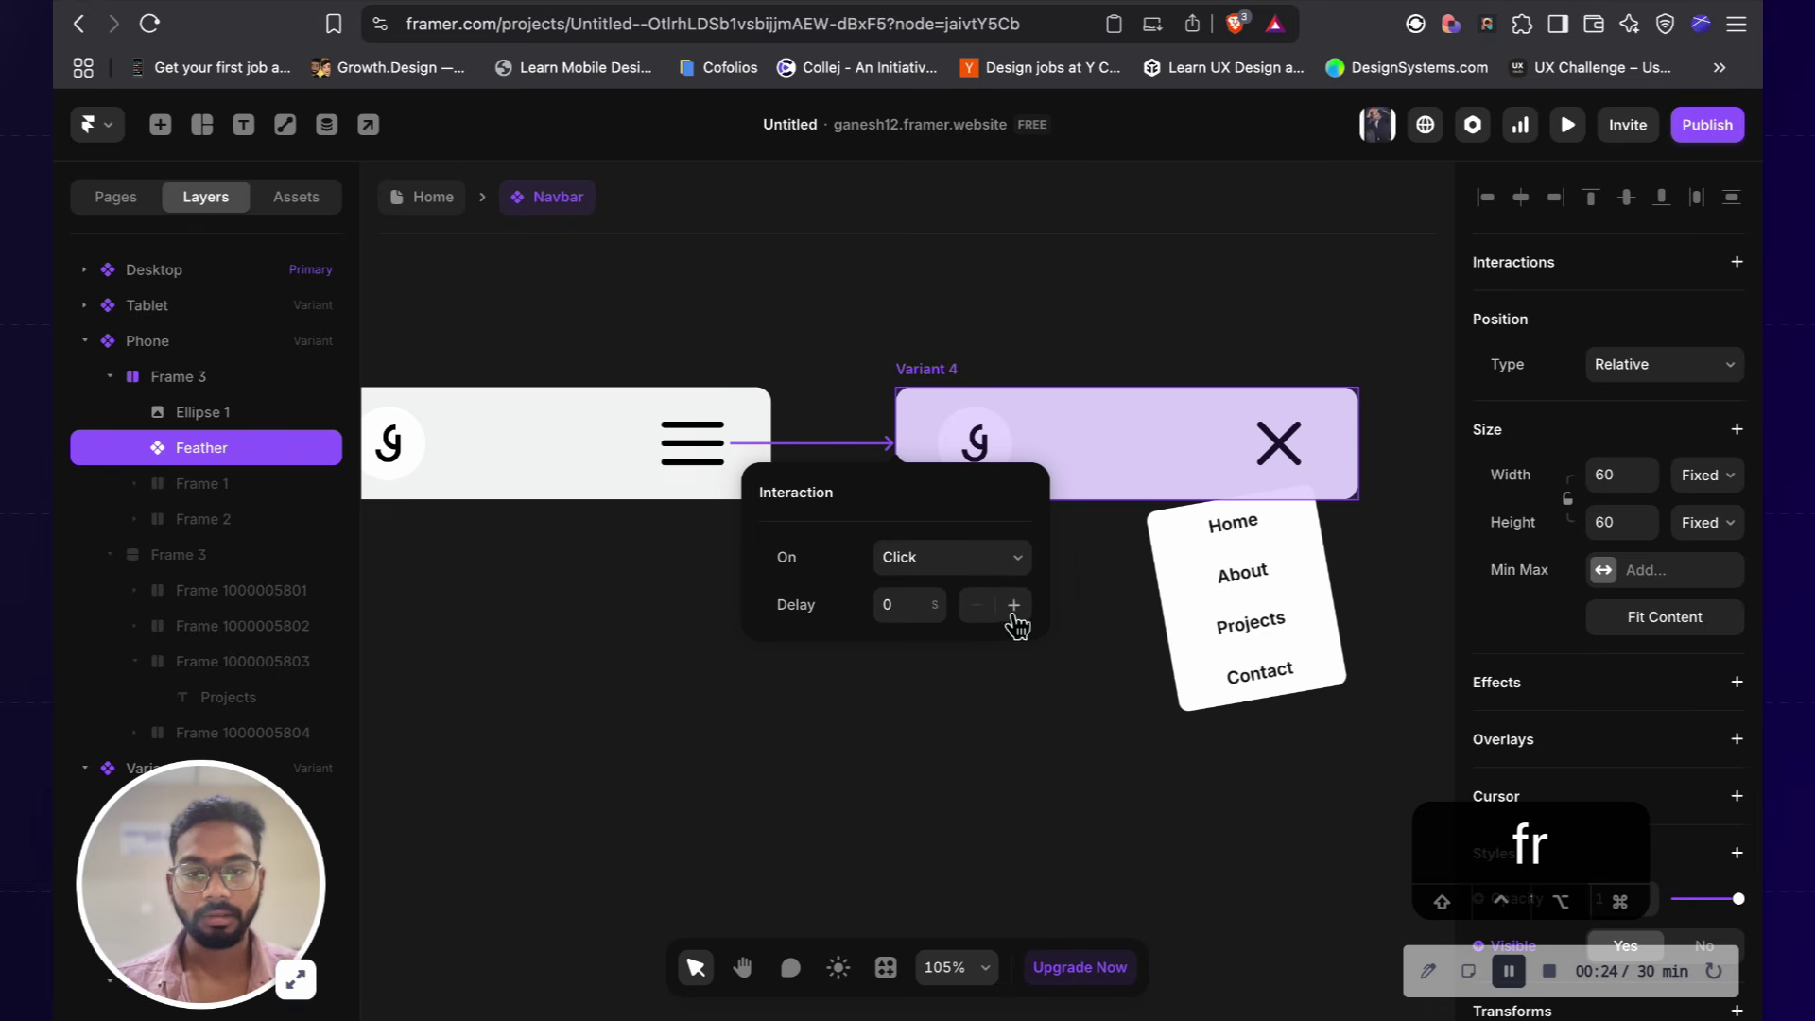
pyautogui.click(1273, 457)
# Step: Connect the X icon in Variant 4 back to the Phone variant with a Click interaction and 0 s delay
pyautogui.click(1276, 454)
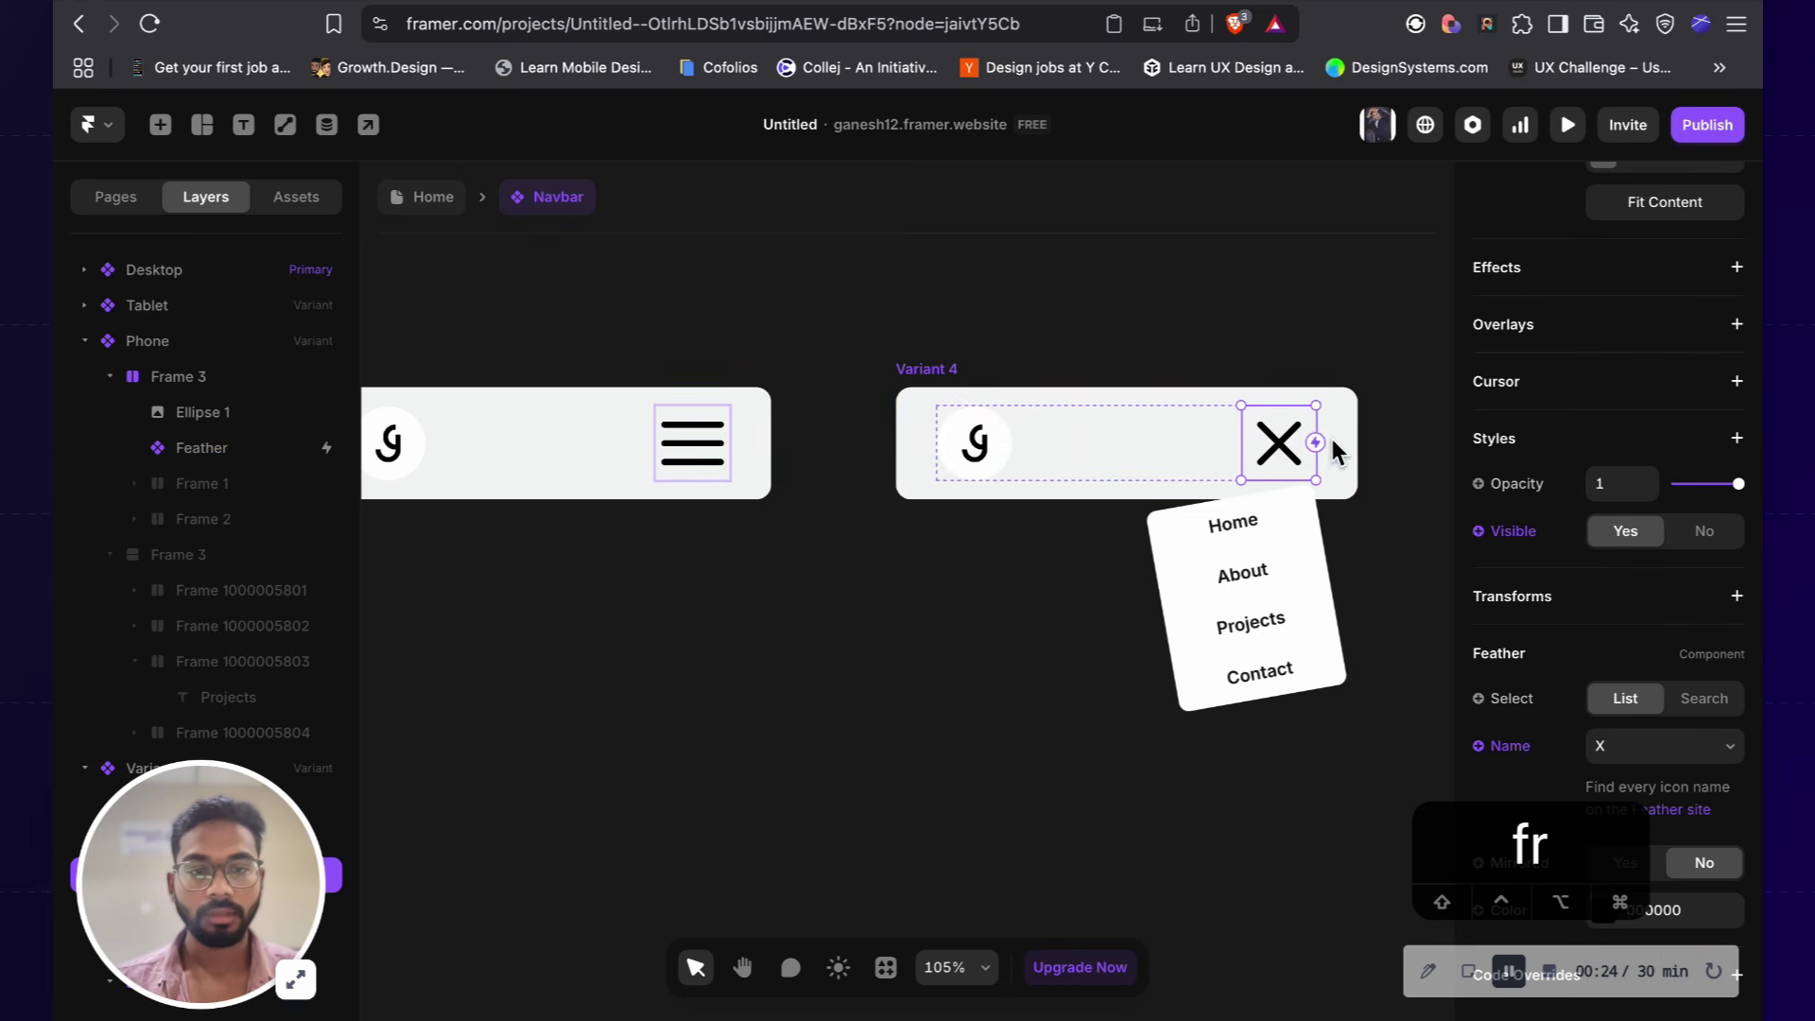
pyautogui.moveTo(1313, 439); pyautogui.dragTo(734, 488)
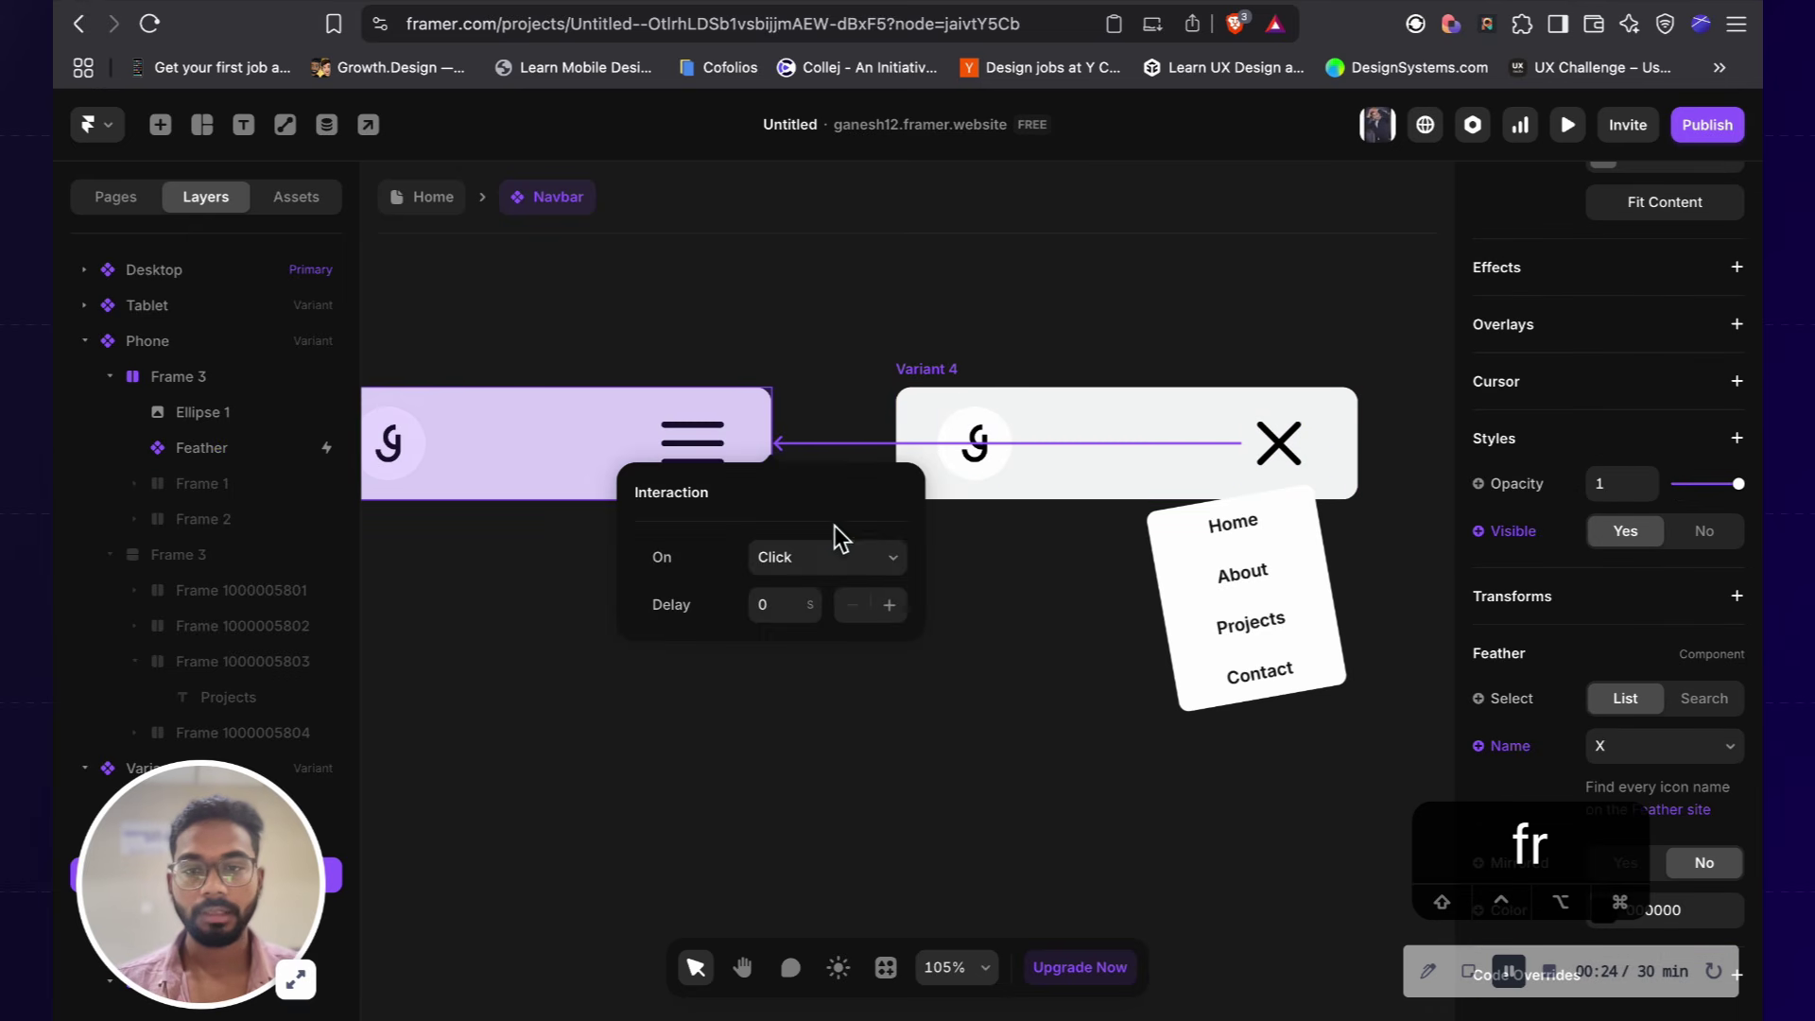
pyautogui.click(1030, 631)
# Step: Preview the Home page's Phone breakpoint and test the hamburger icon, and return to the canvas
pyautogui.scroll(-5, 907, 378)
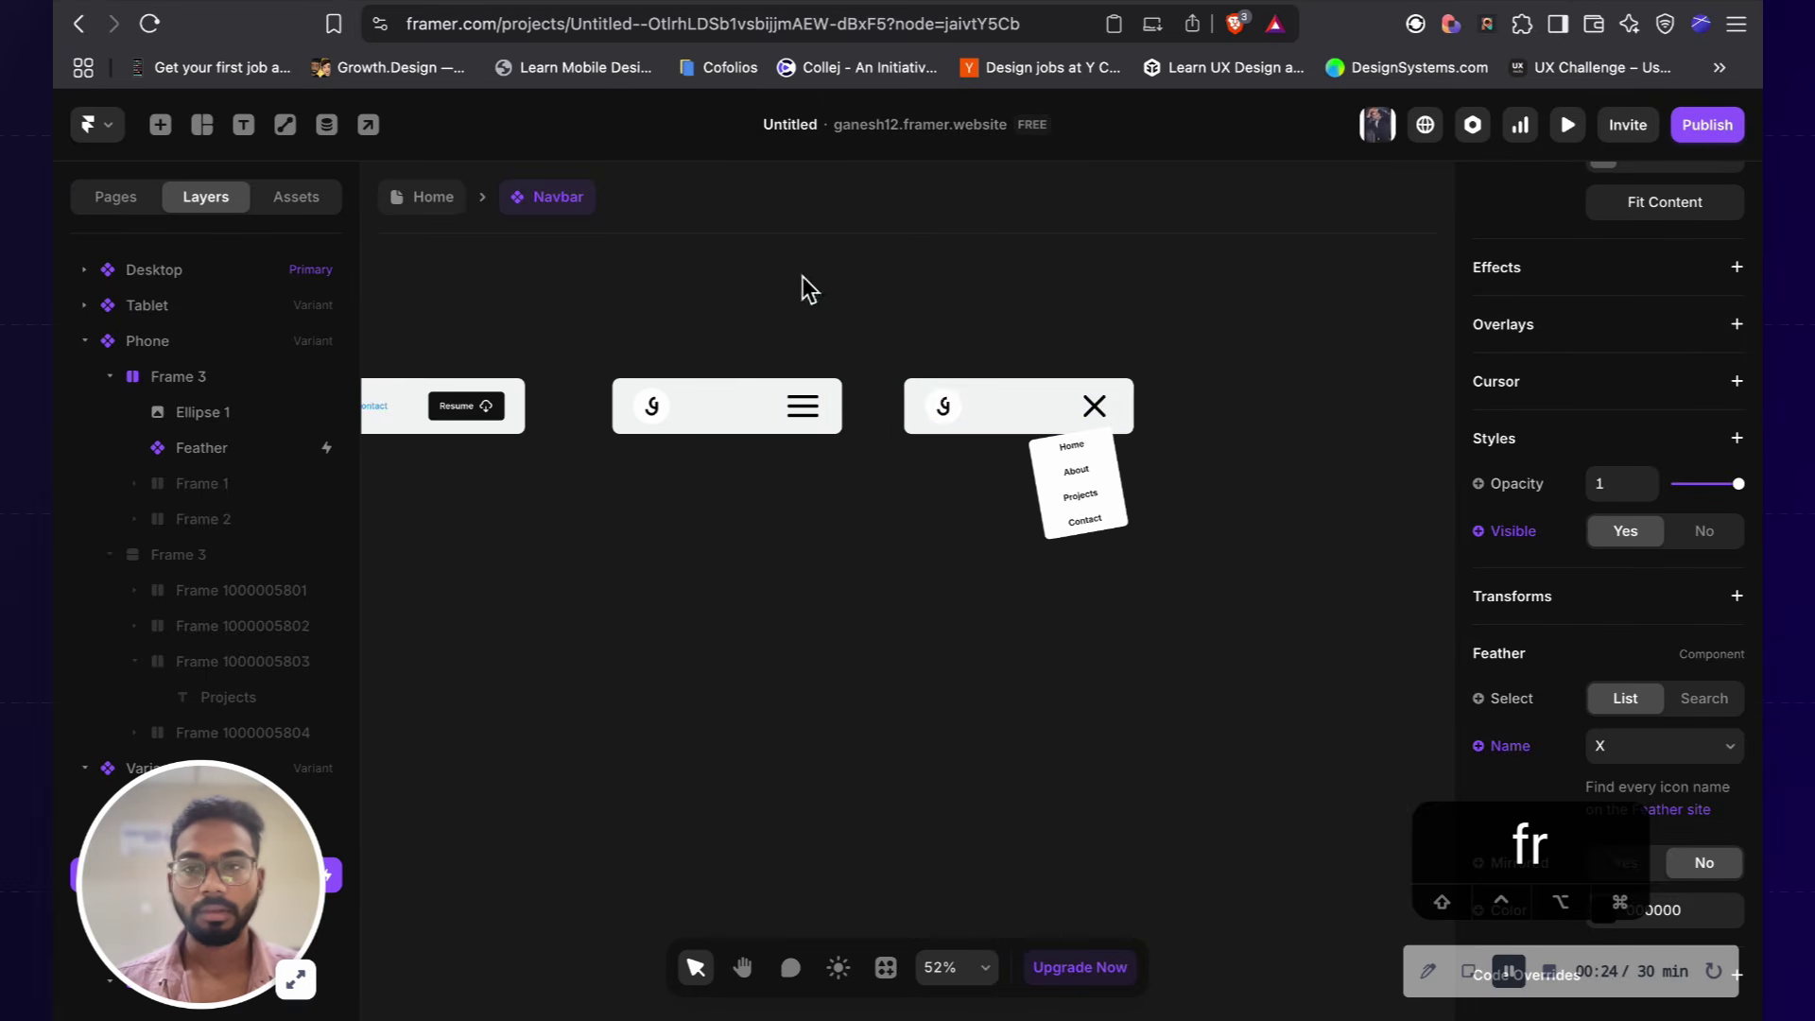
pyautogui.click(418, 201)
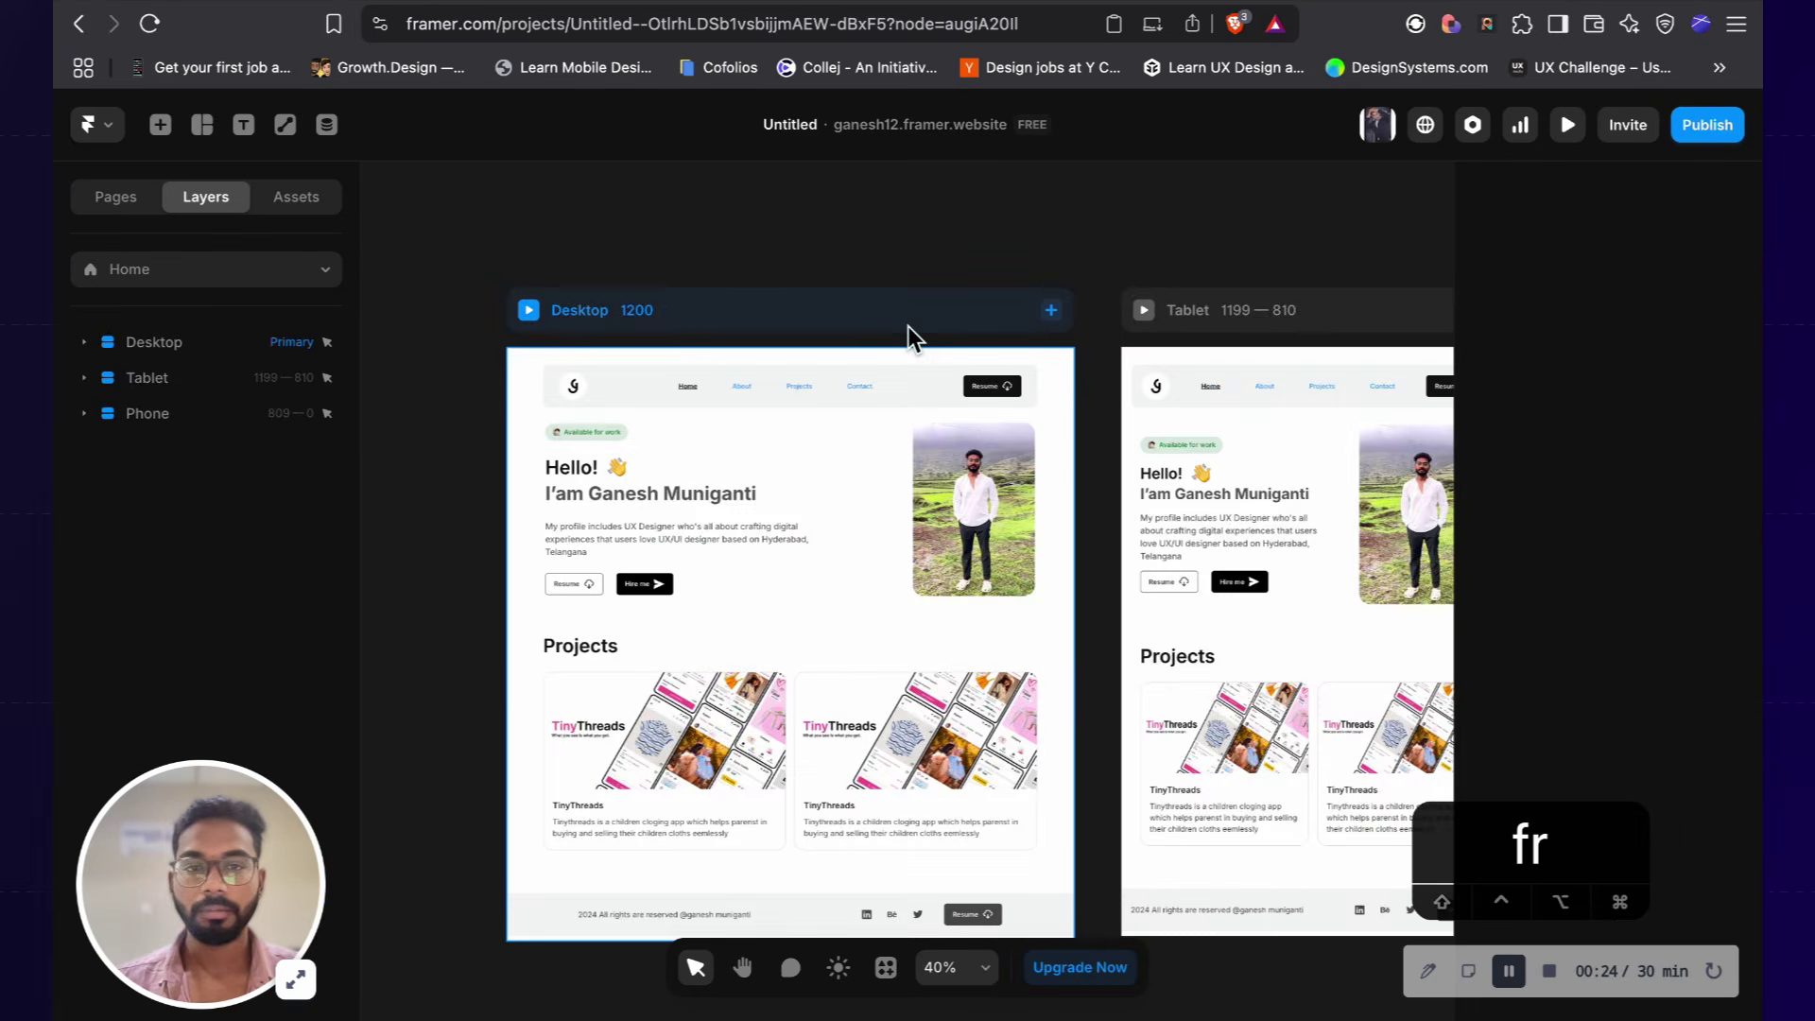
pyautogui.hscroll(10, 908, 336)
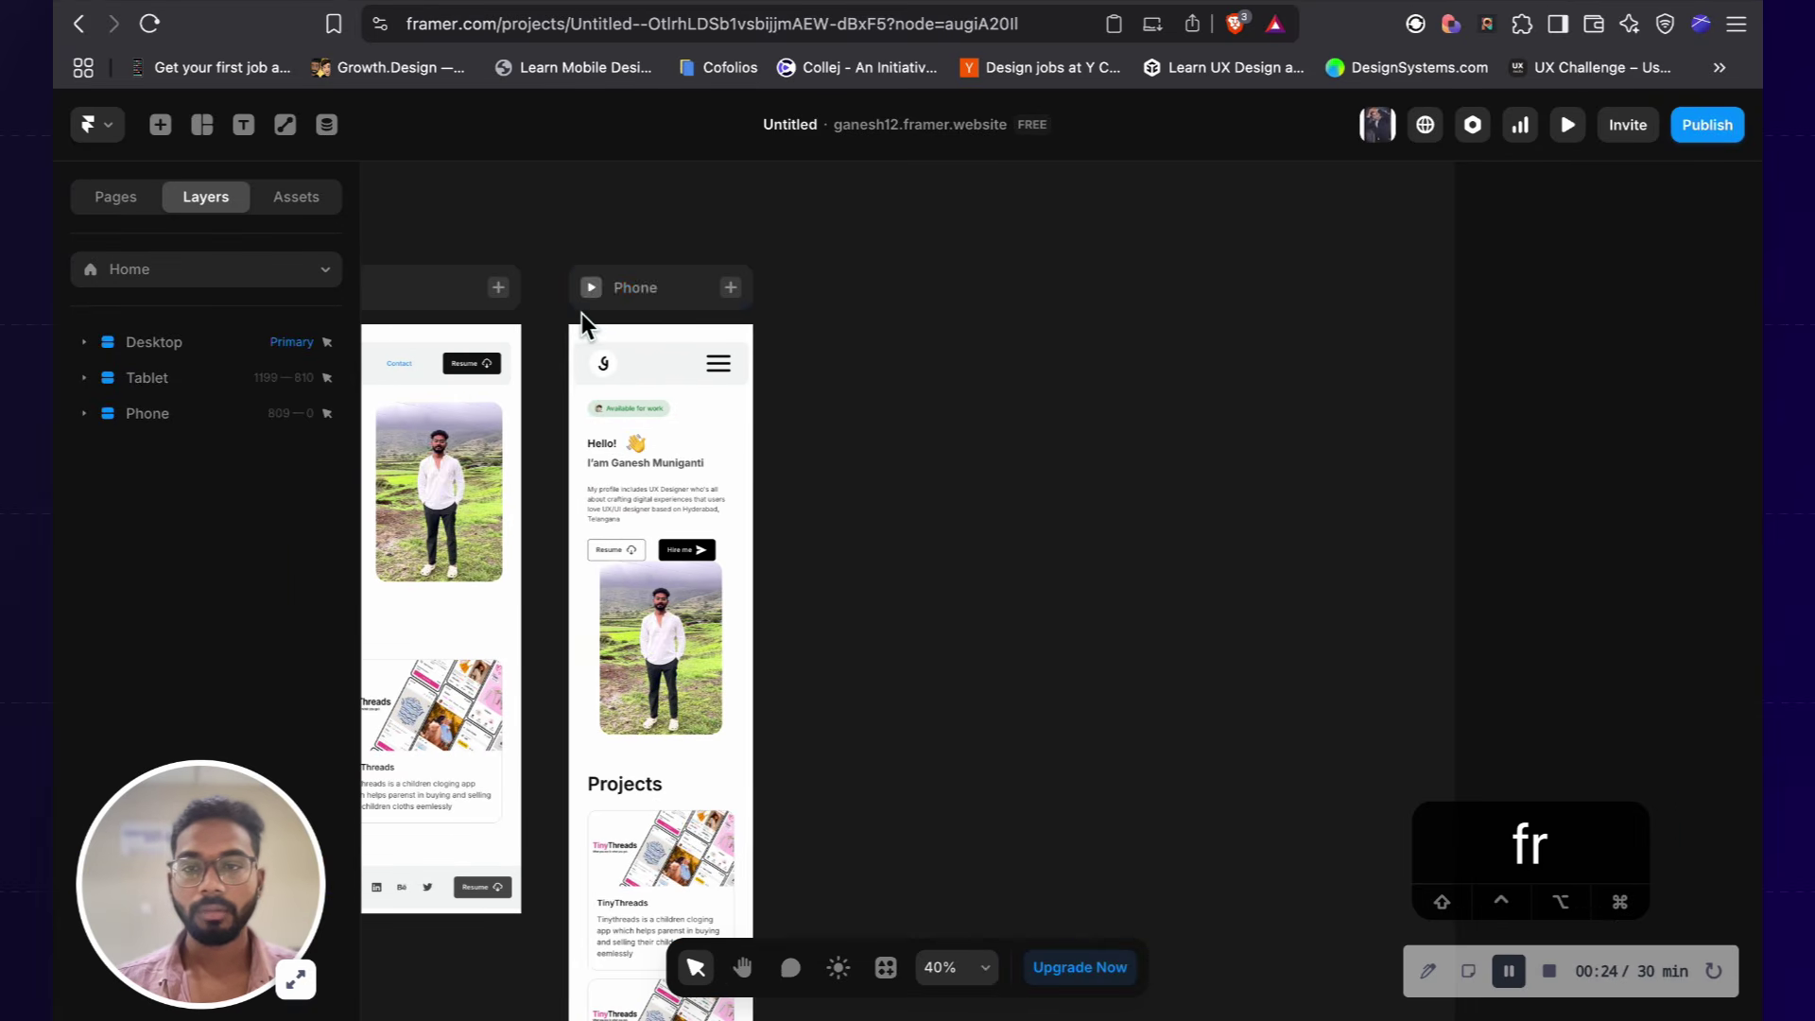
pyautogui.click(591, 287)
pyautogui.click(1052, 287)
pyautogui.click(1051, 287)
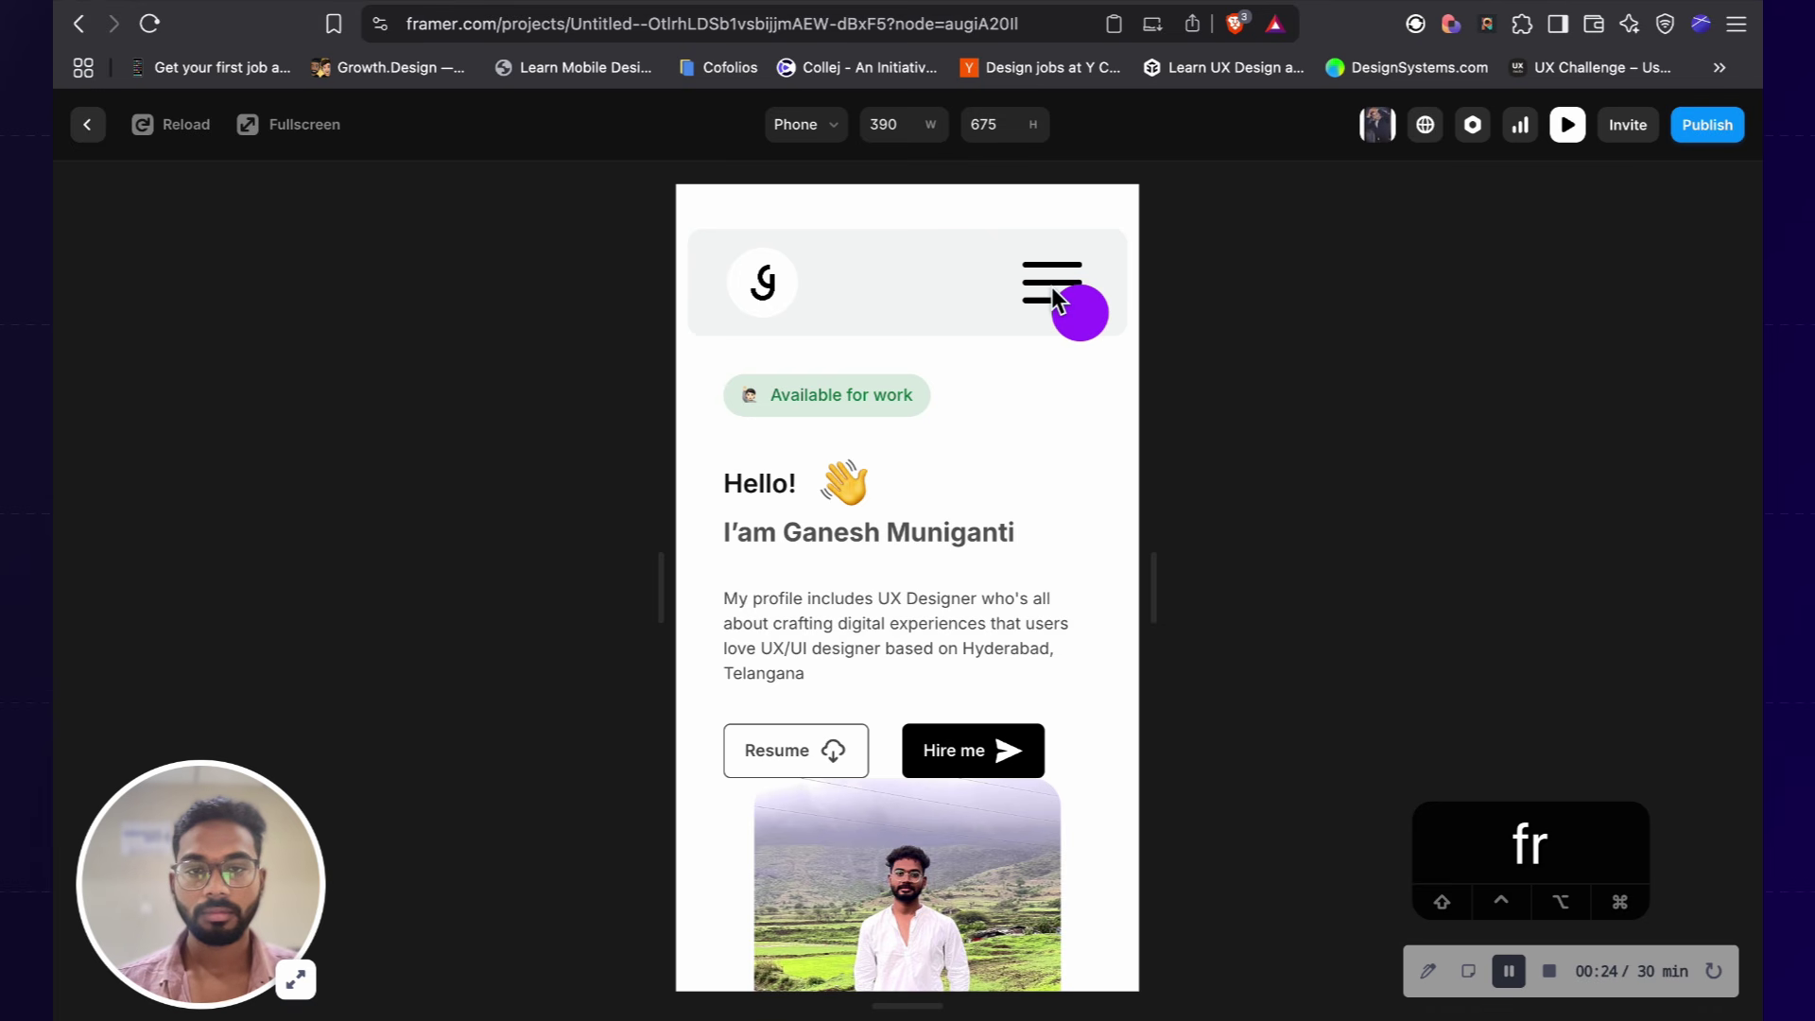
pyautogui.click(86, 126)
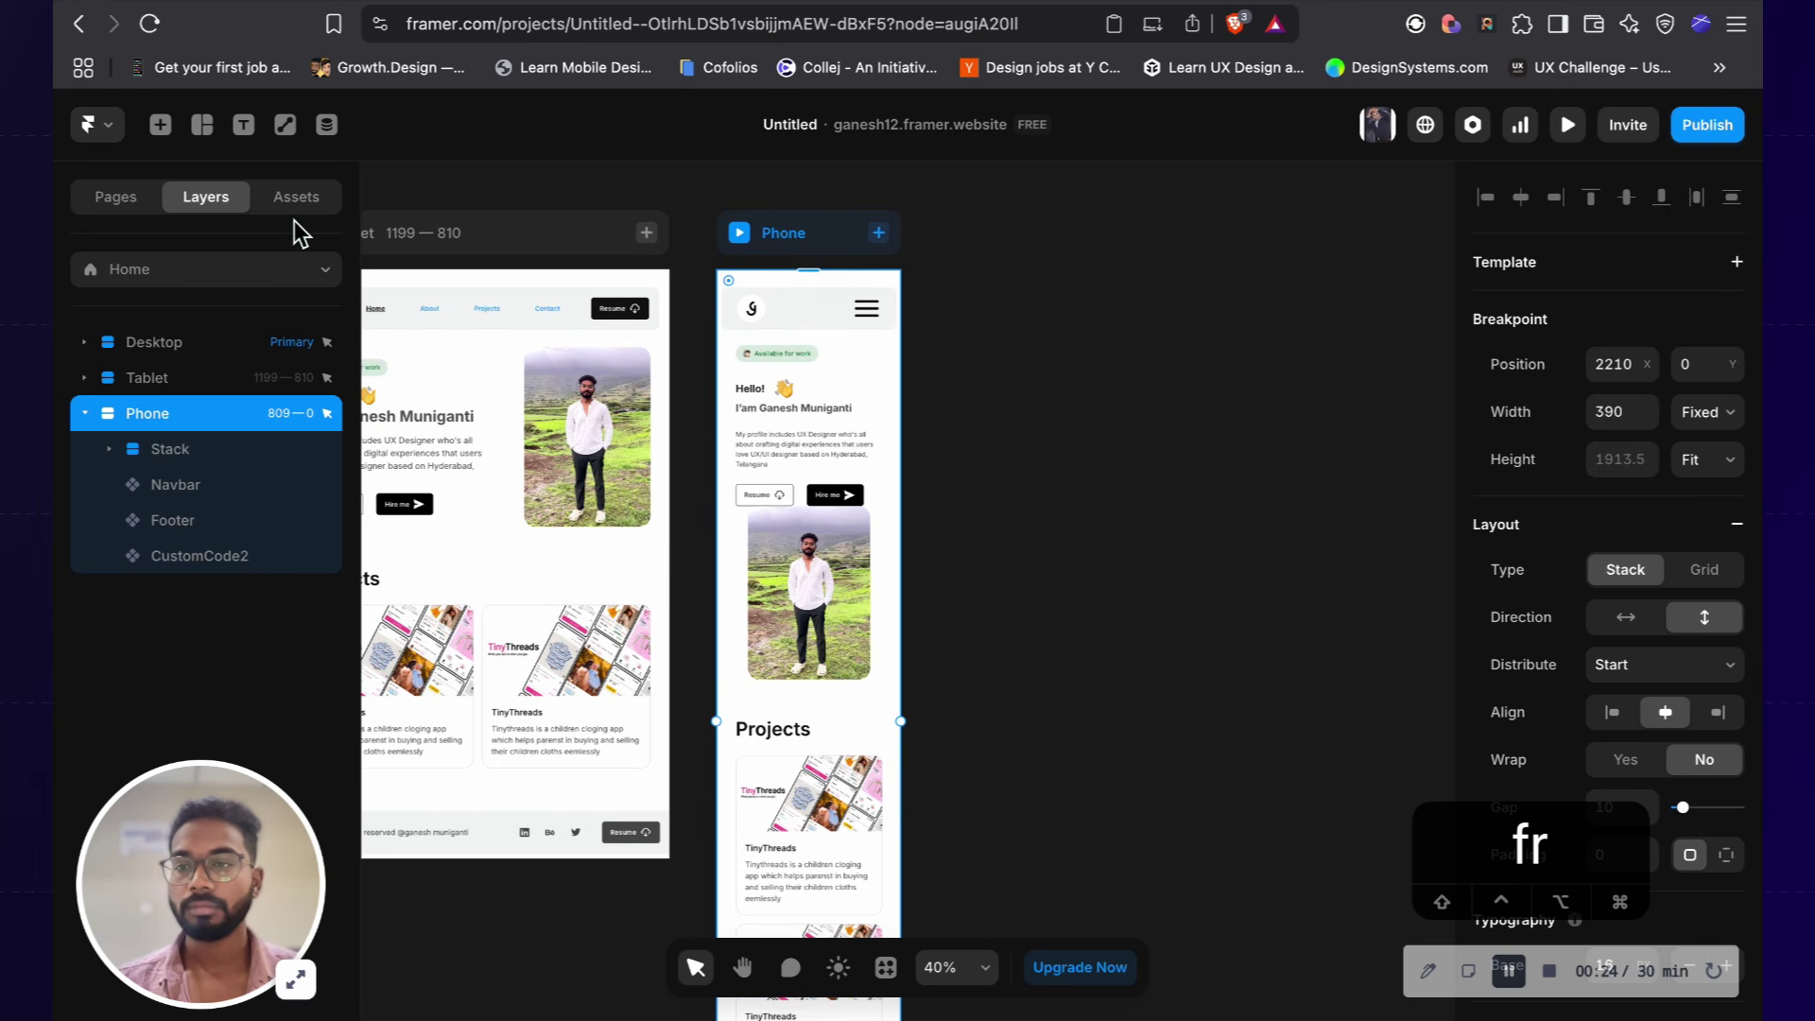
# Step: Open the Navbar component and check the interaction on the Phone variant's hamburger icon
pyautogui.click(299, 199)
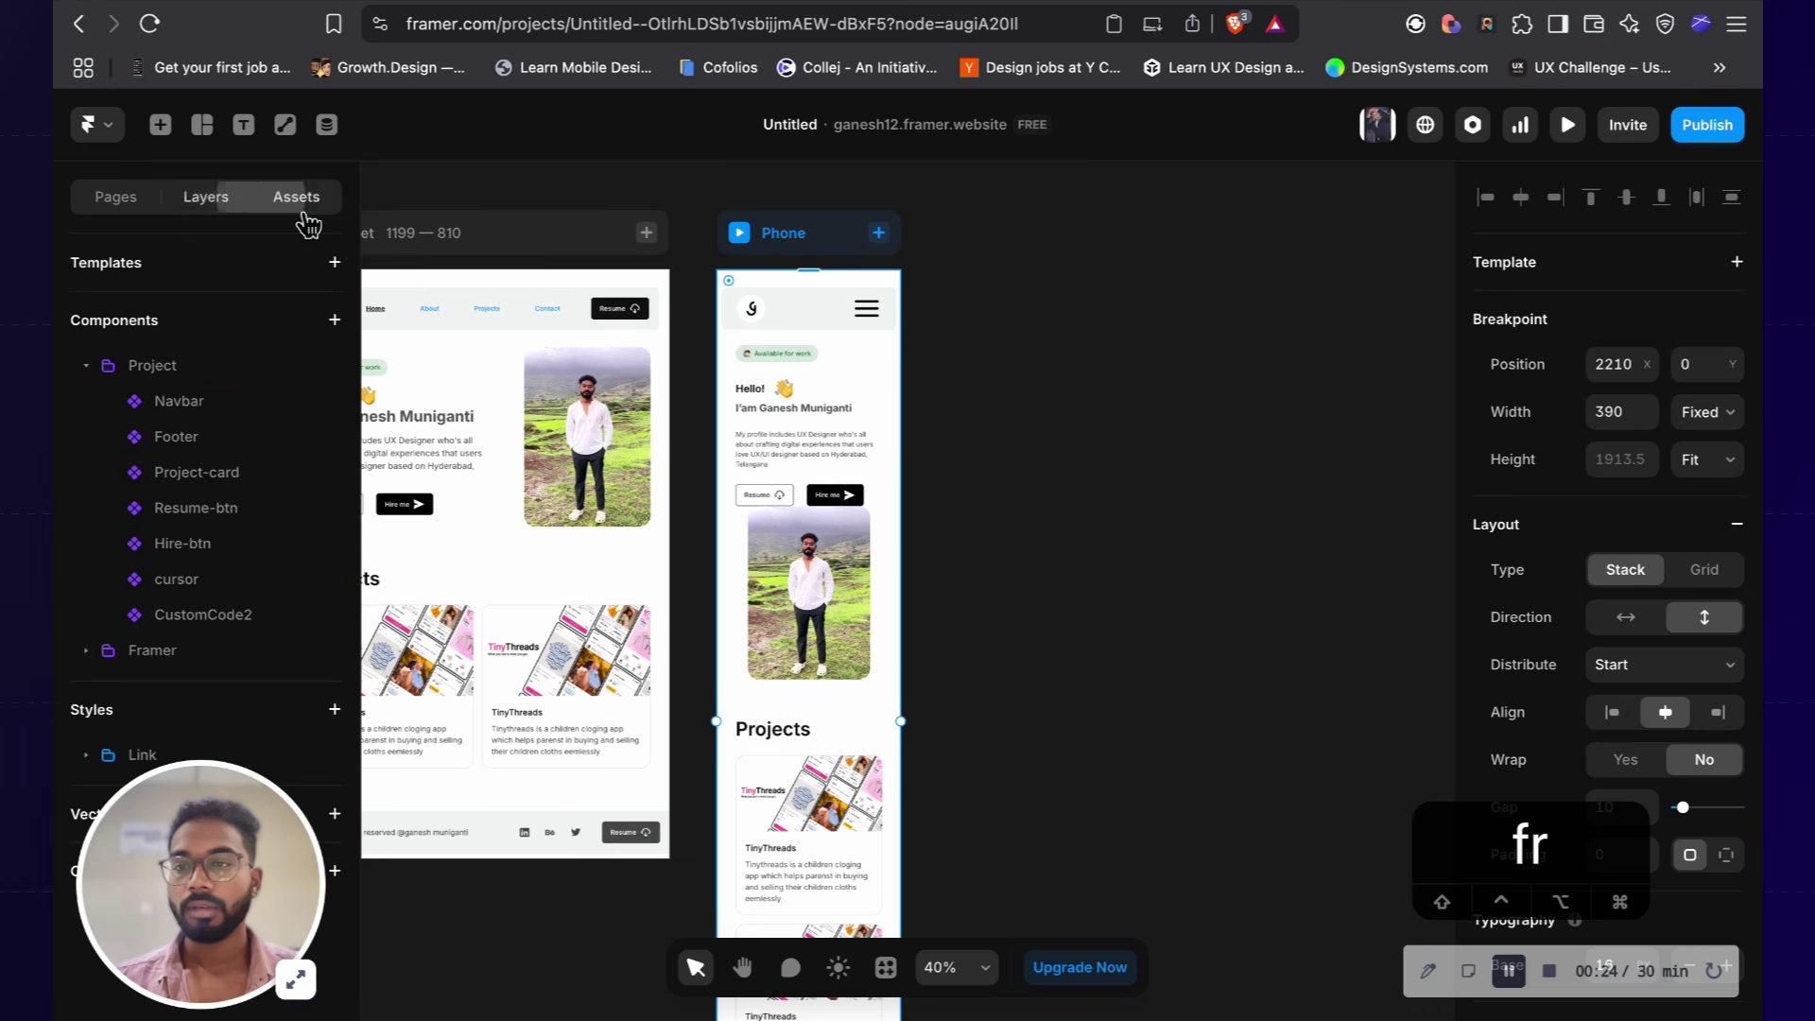
pyautogui.doubleClick(193, 414)
pyautogui.click(773, 531)
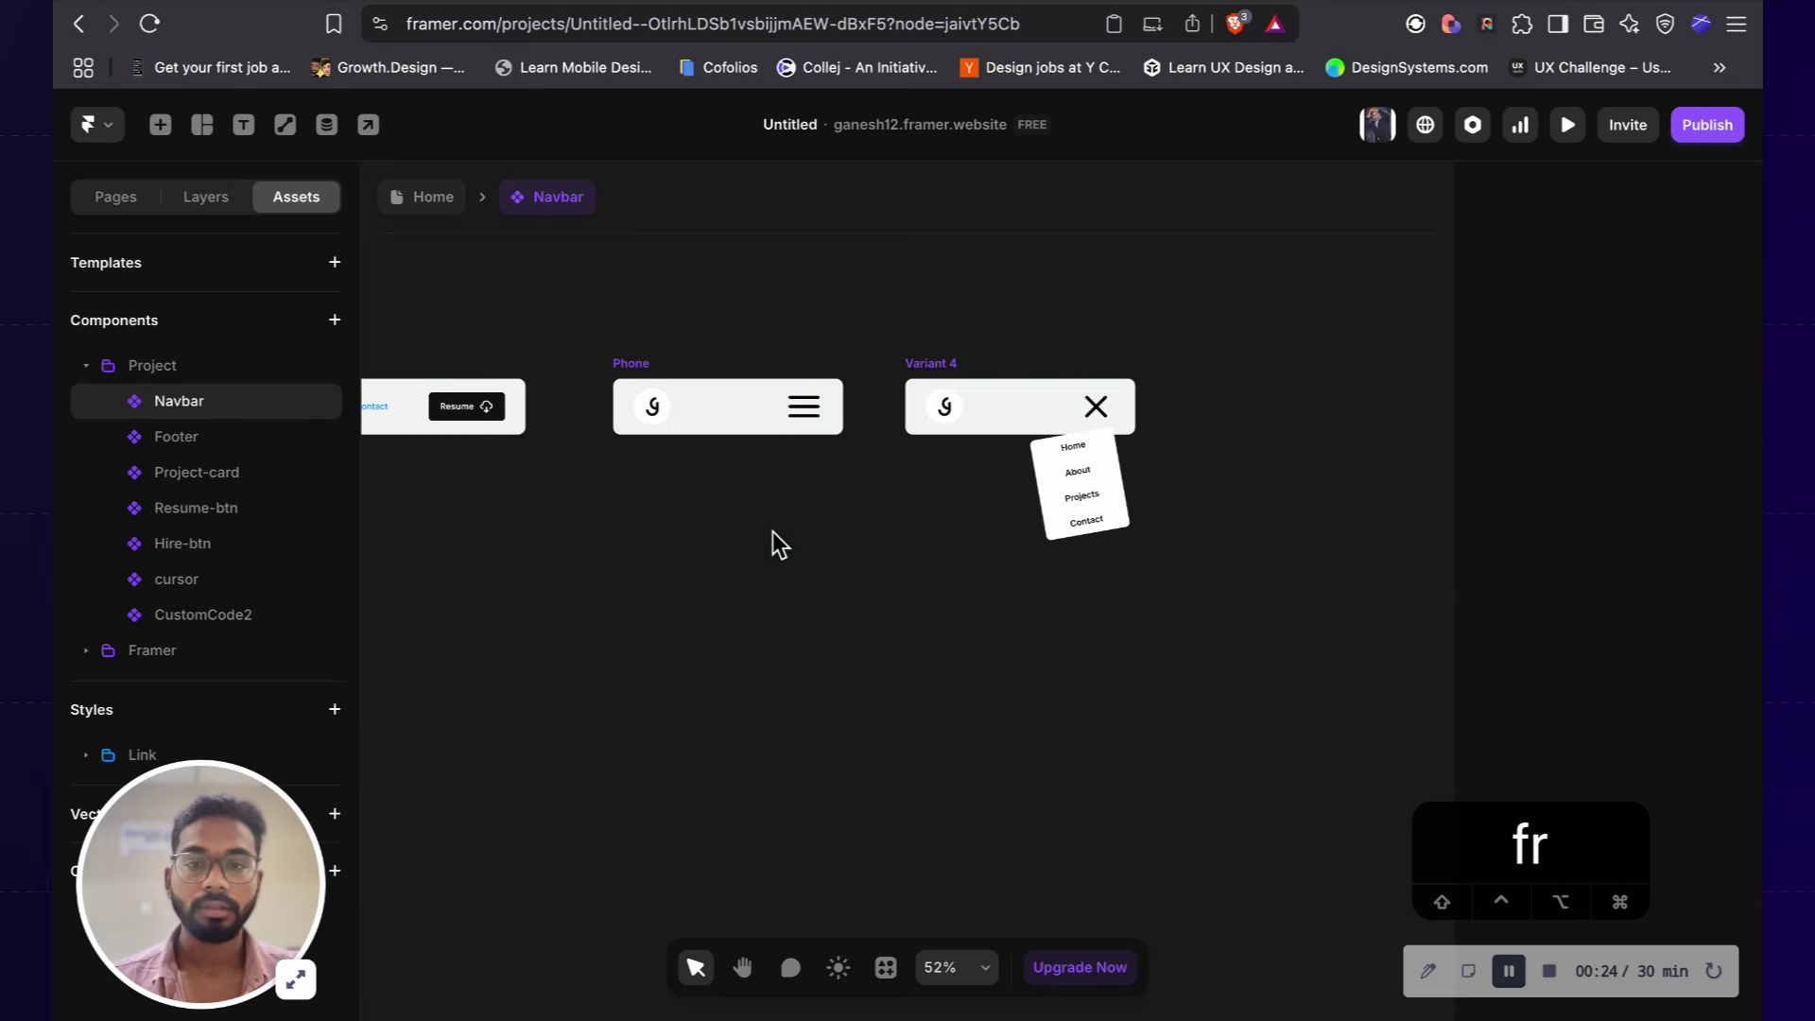
pyautogui.scroll(1, 810, 428)
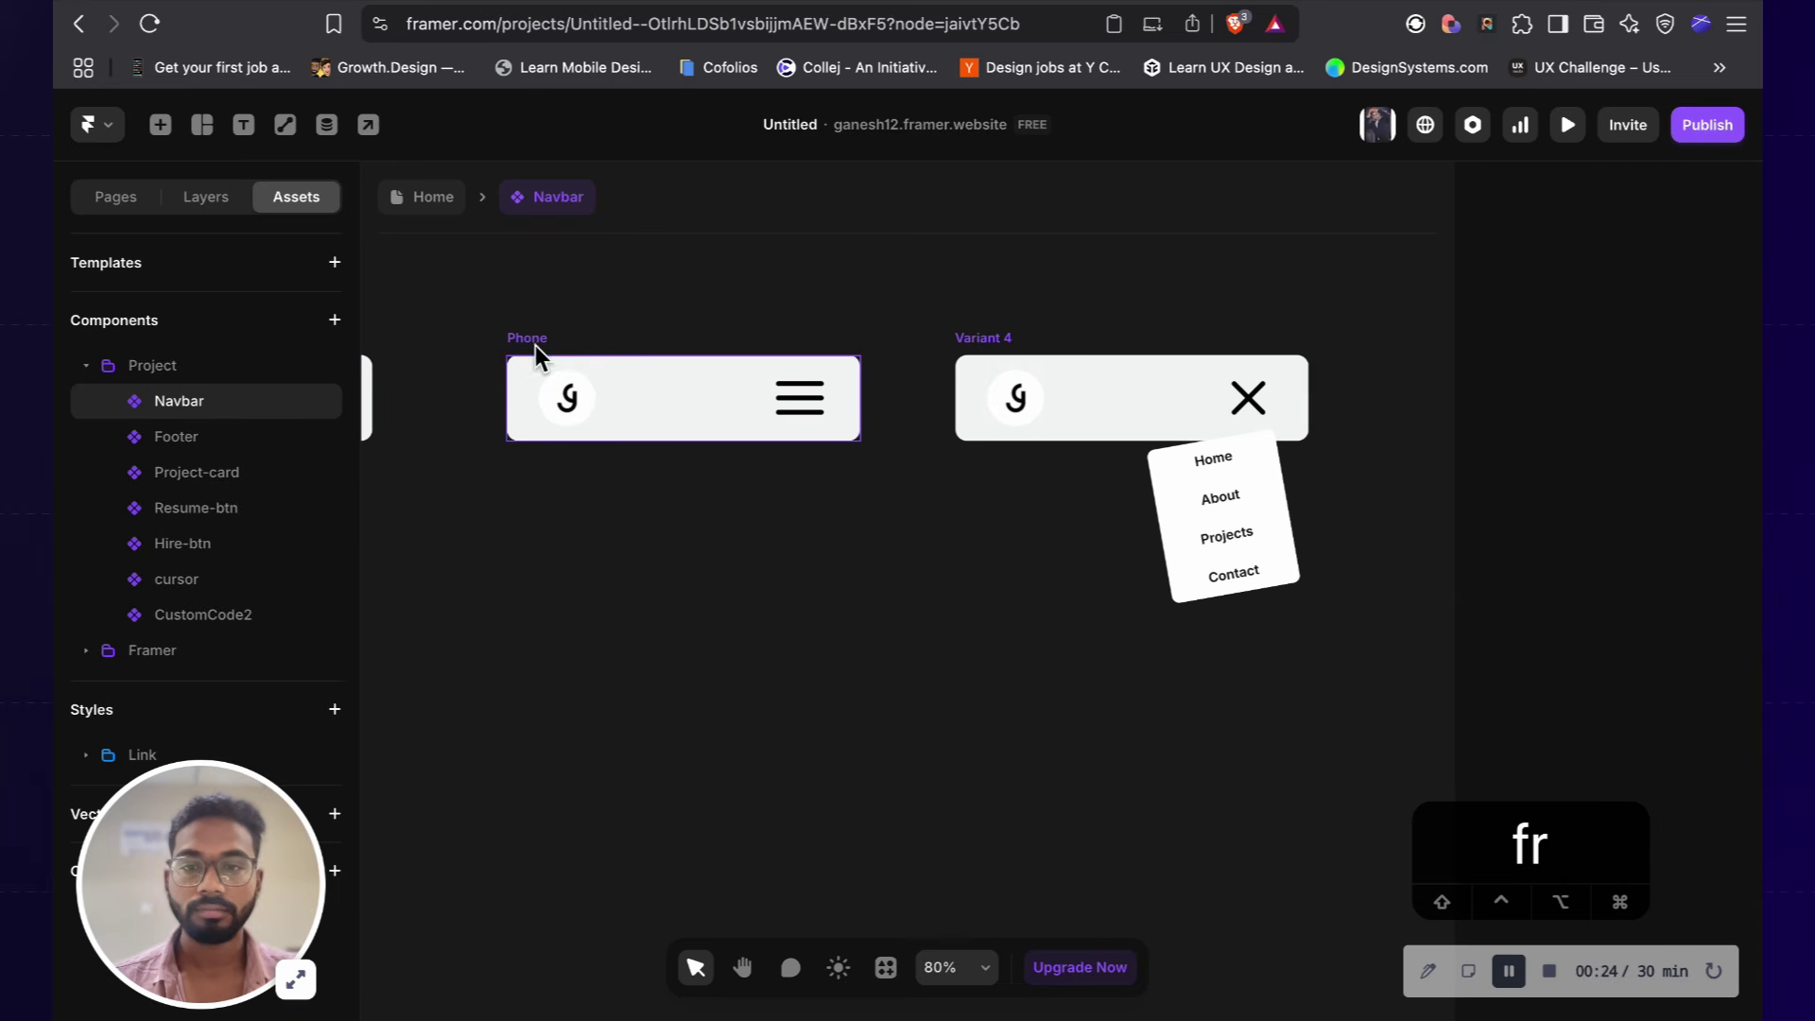
pyautogui.click(811, 401)
pyautogui.click(868, 398)
pyautogui.press('Escape')
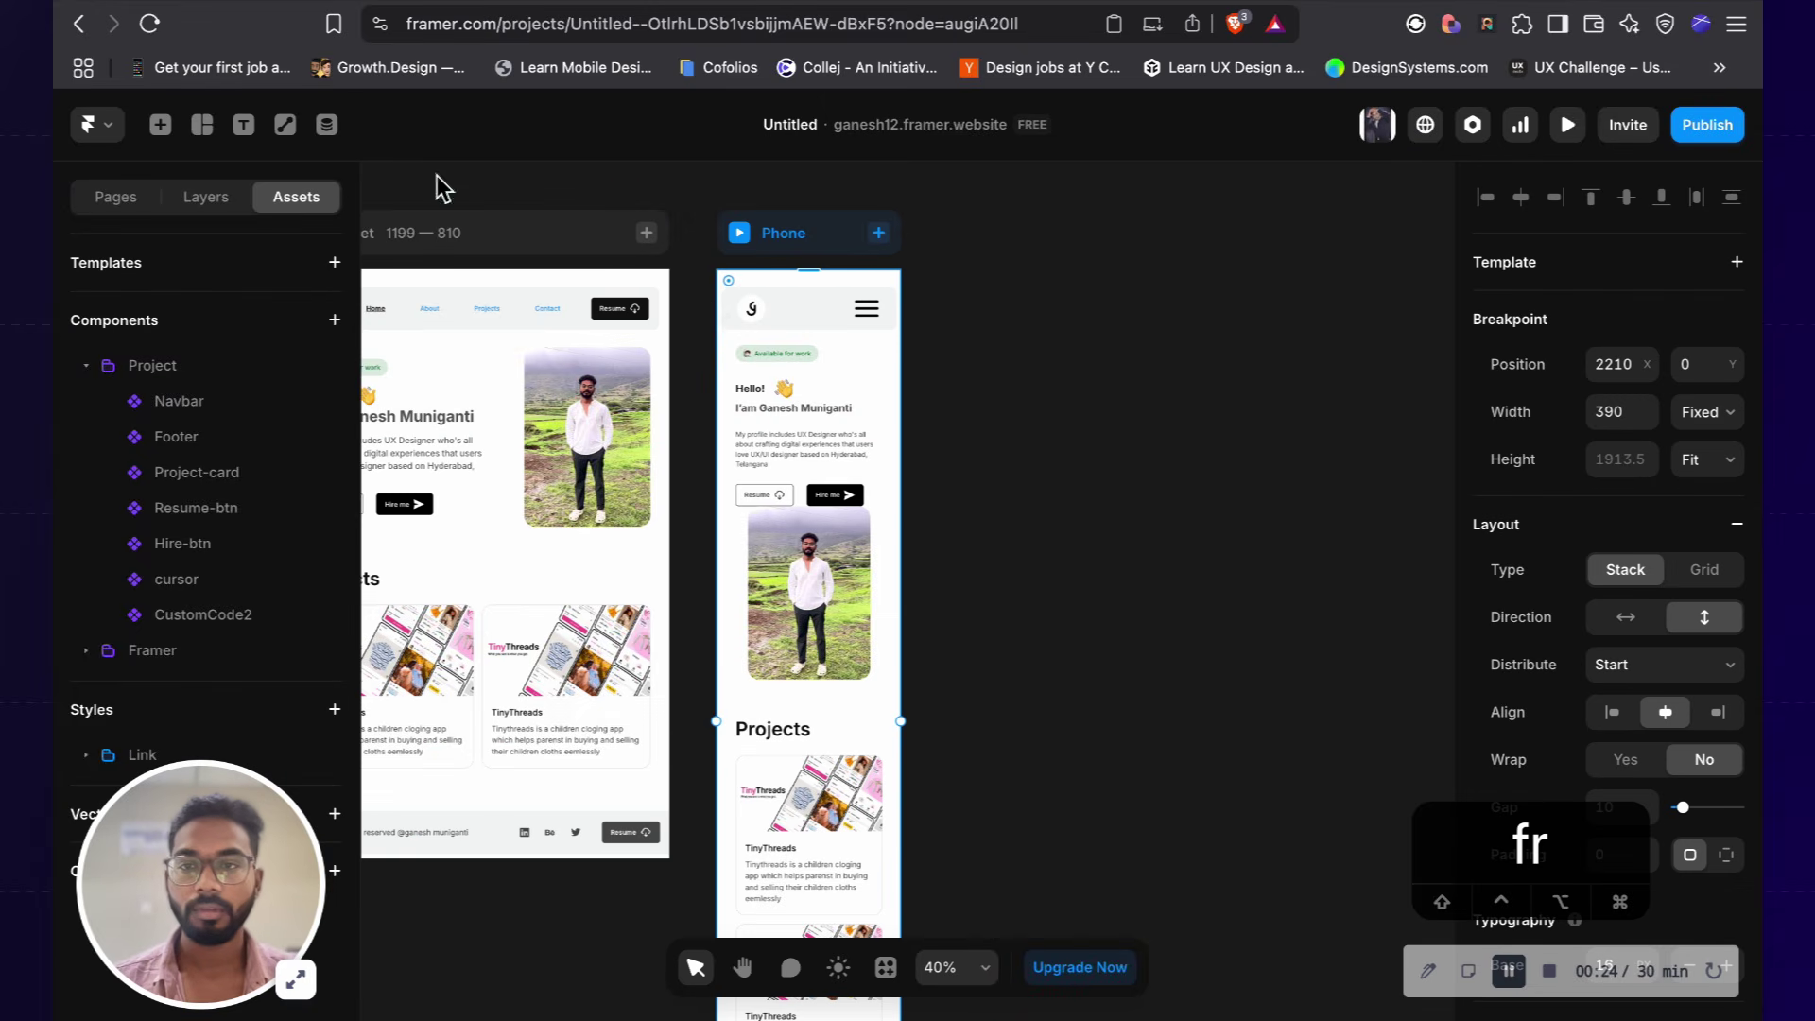
# Step: Reopen the Navbar component and review the Phone hamburger icon's settings, trying its Mirrored option and setting it back to No
pyautogui.doubleClick(185, 402)
pyautogui.click(849, 407)
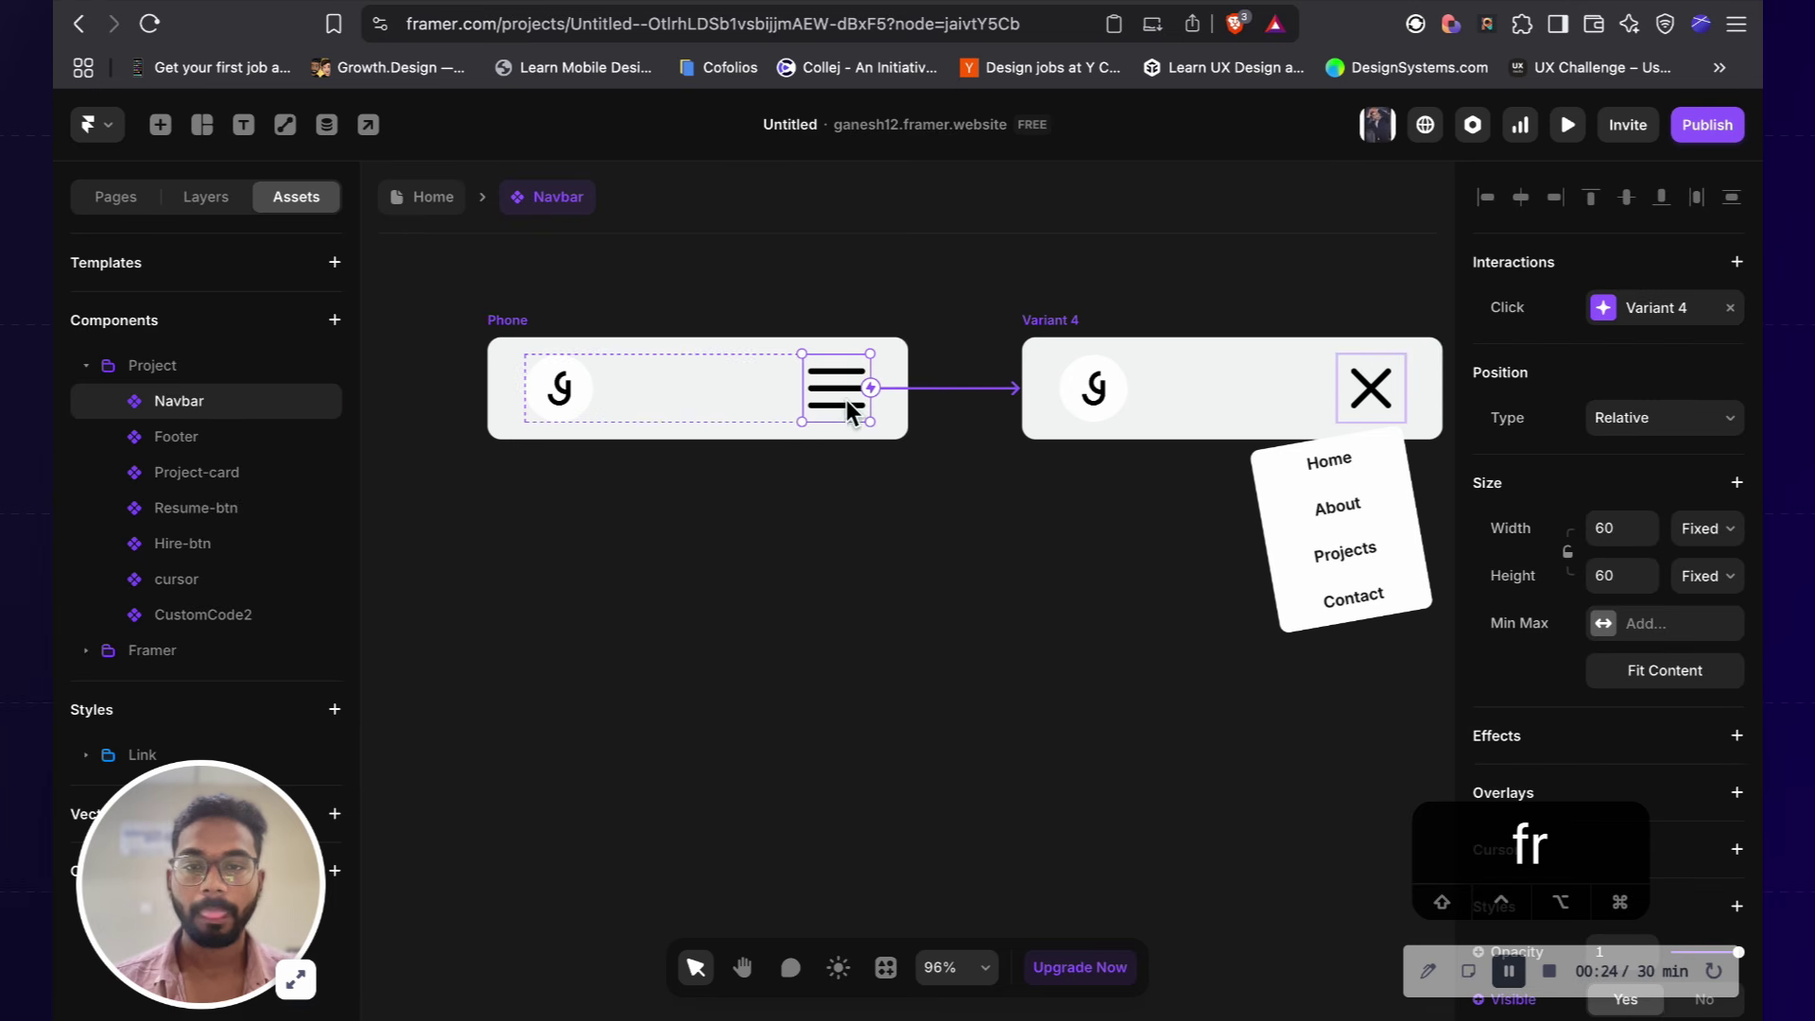
pyautogui.scroll(-3, 1554, 624)
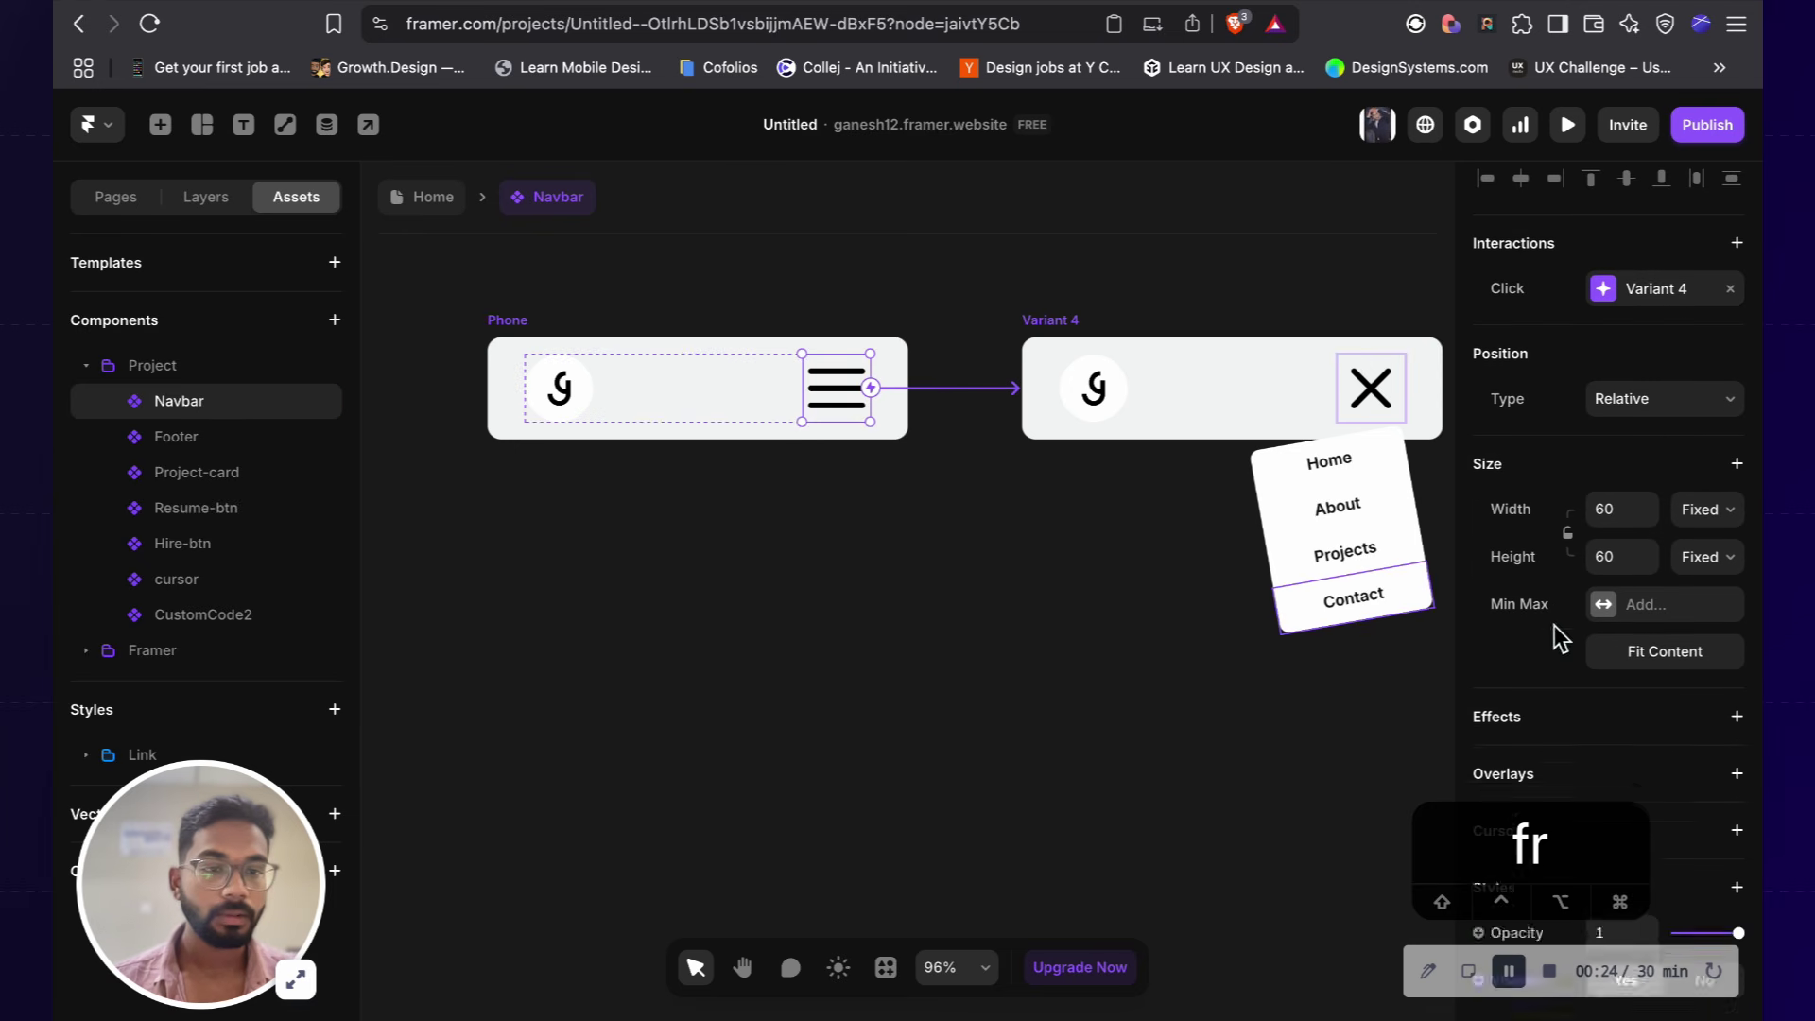
pyautogui.scroll(-2, 1672, 482)
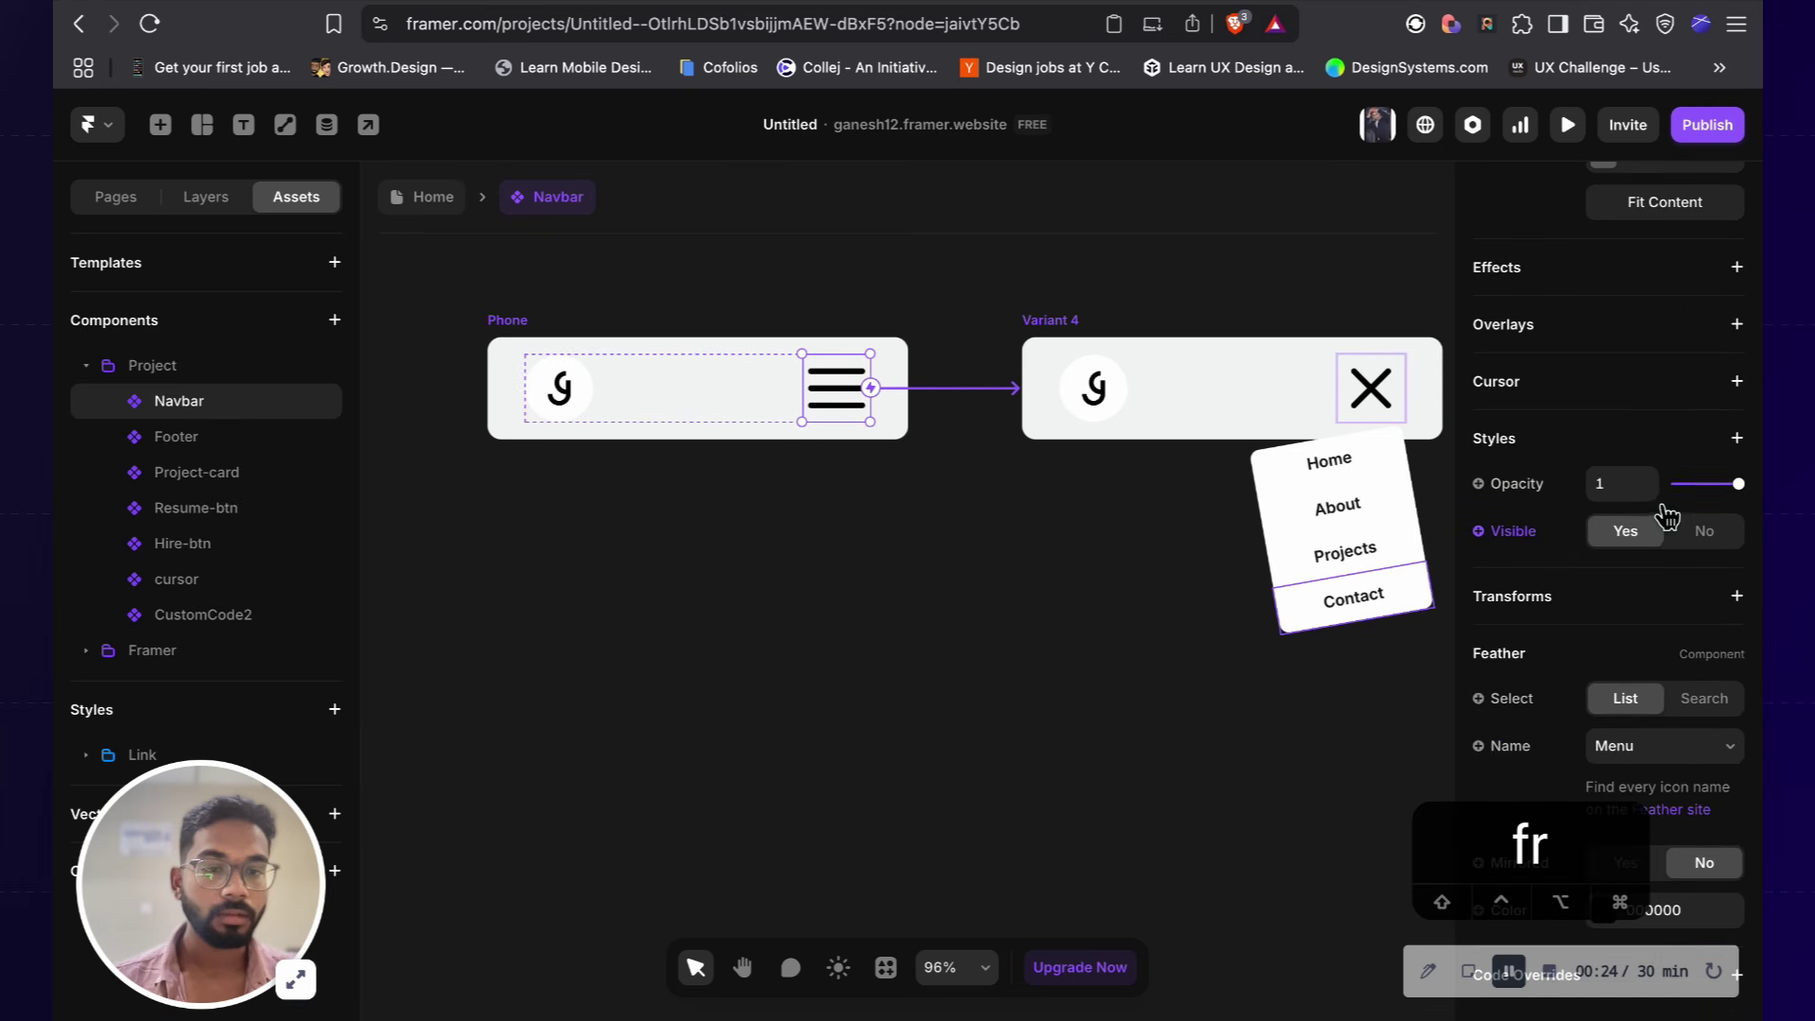
pyautogui.moveTo(1552, 850); pyautogui.dragTo(1350, 868)
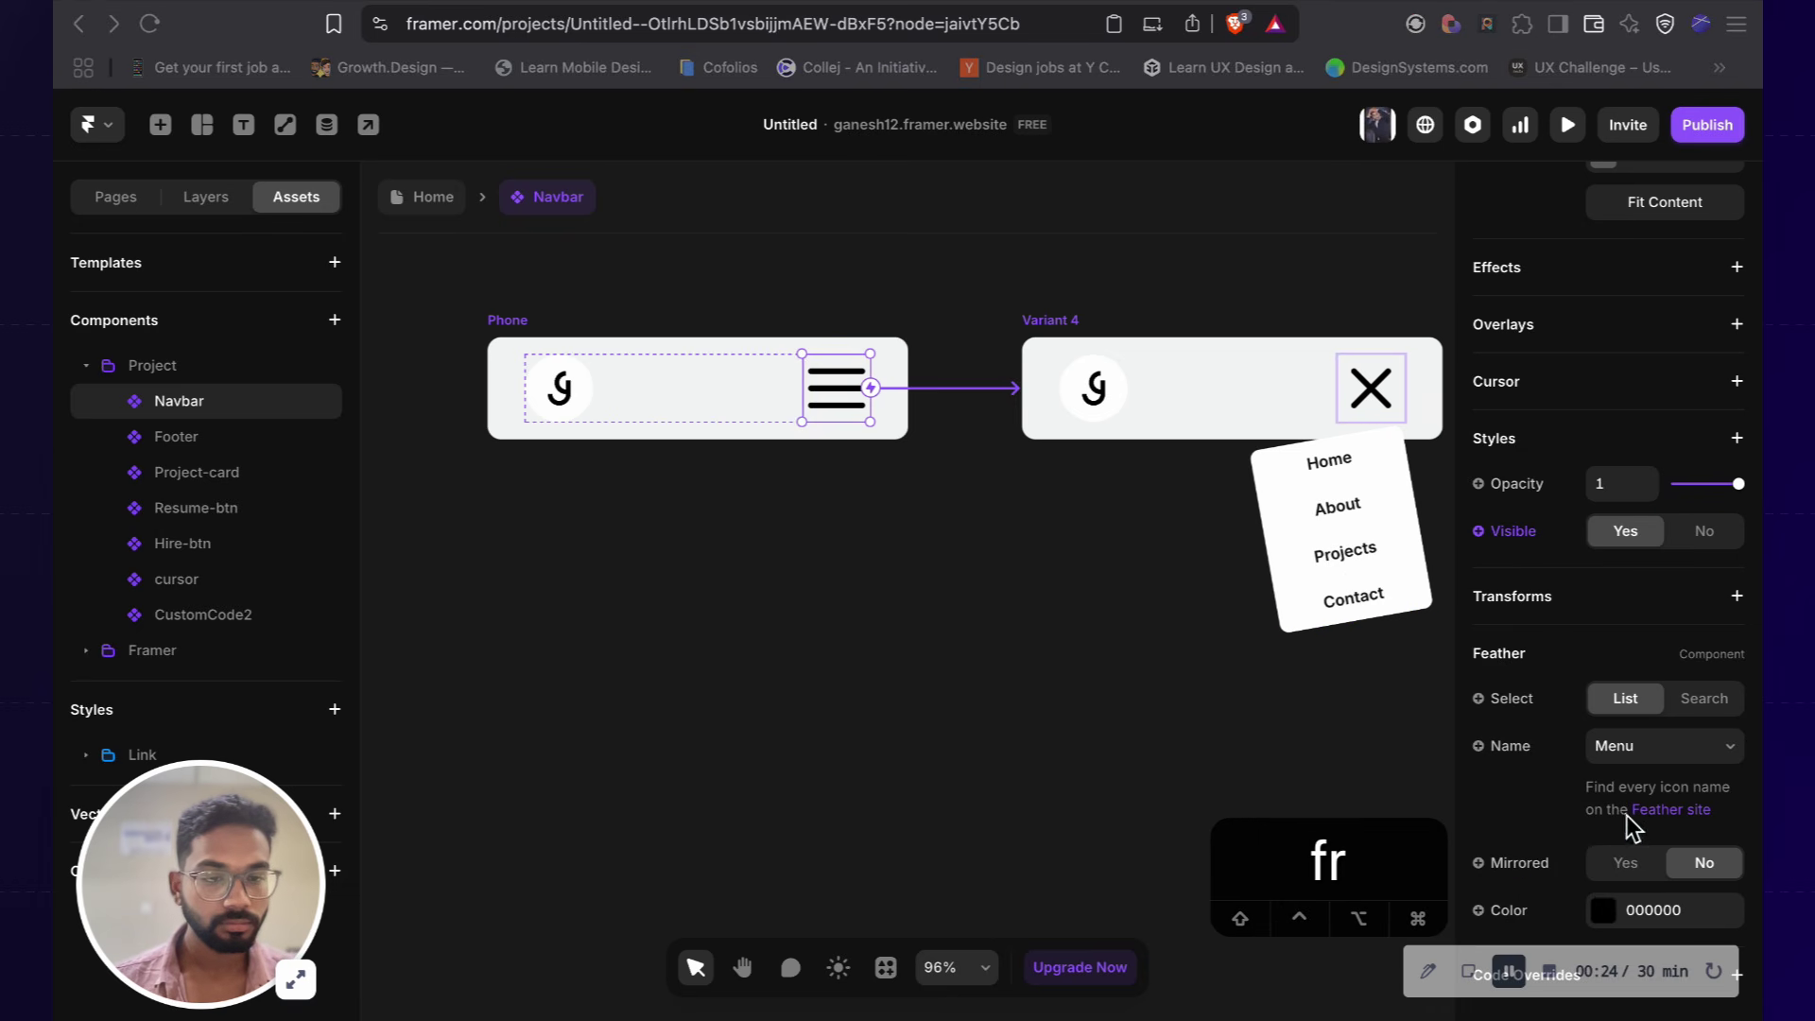
pyautogui.click(1627, 864)
pyautogui.click(1628, 868)
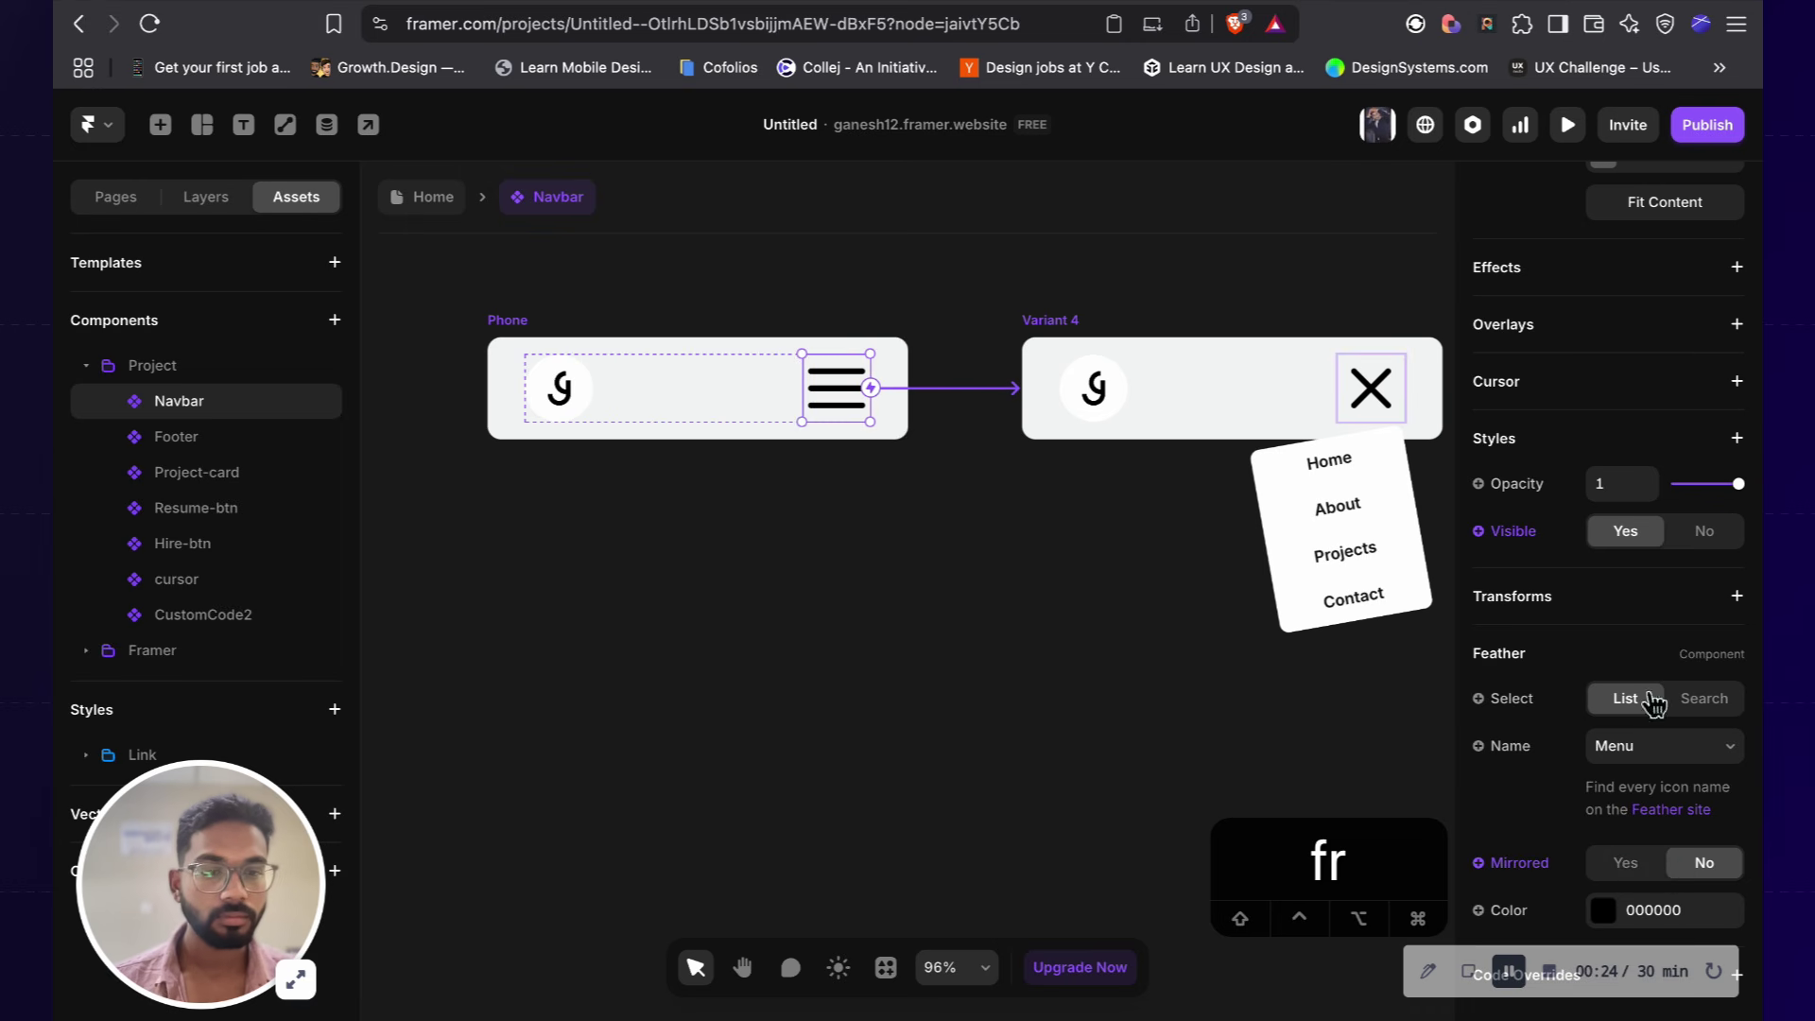
pyautogui.scroll(6, 1649, 662)
pyautogui.click(1024, 601)
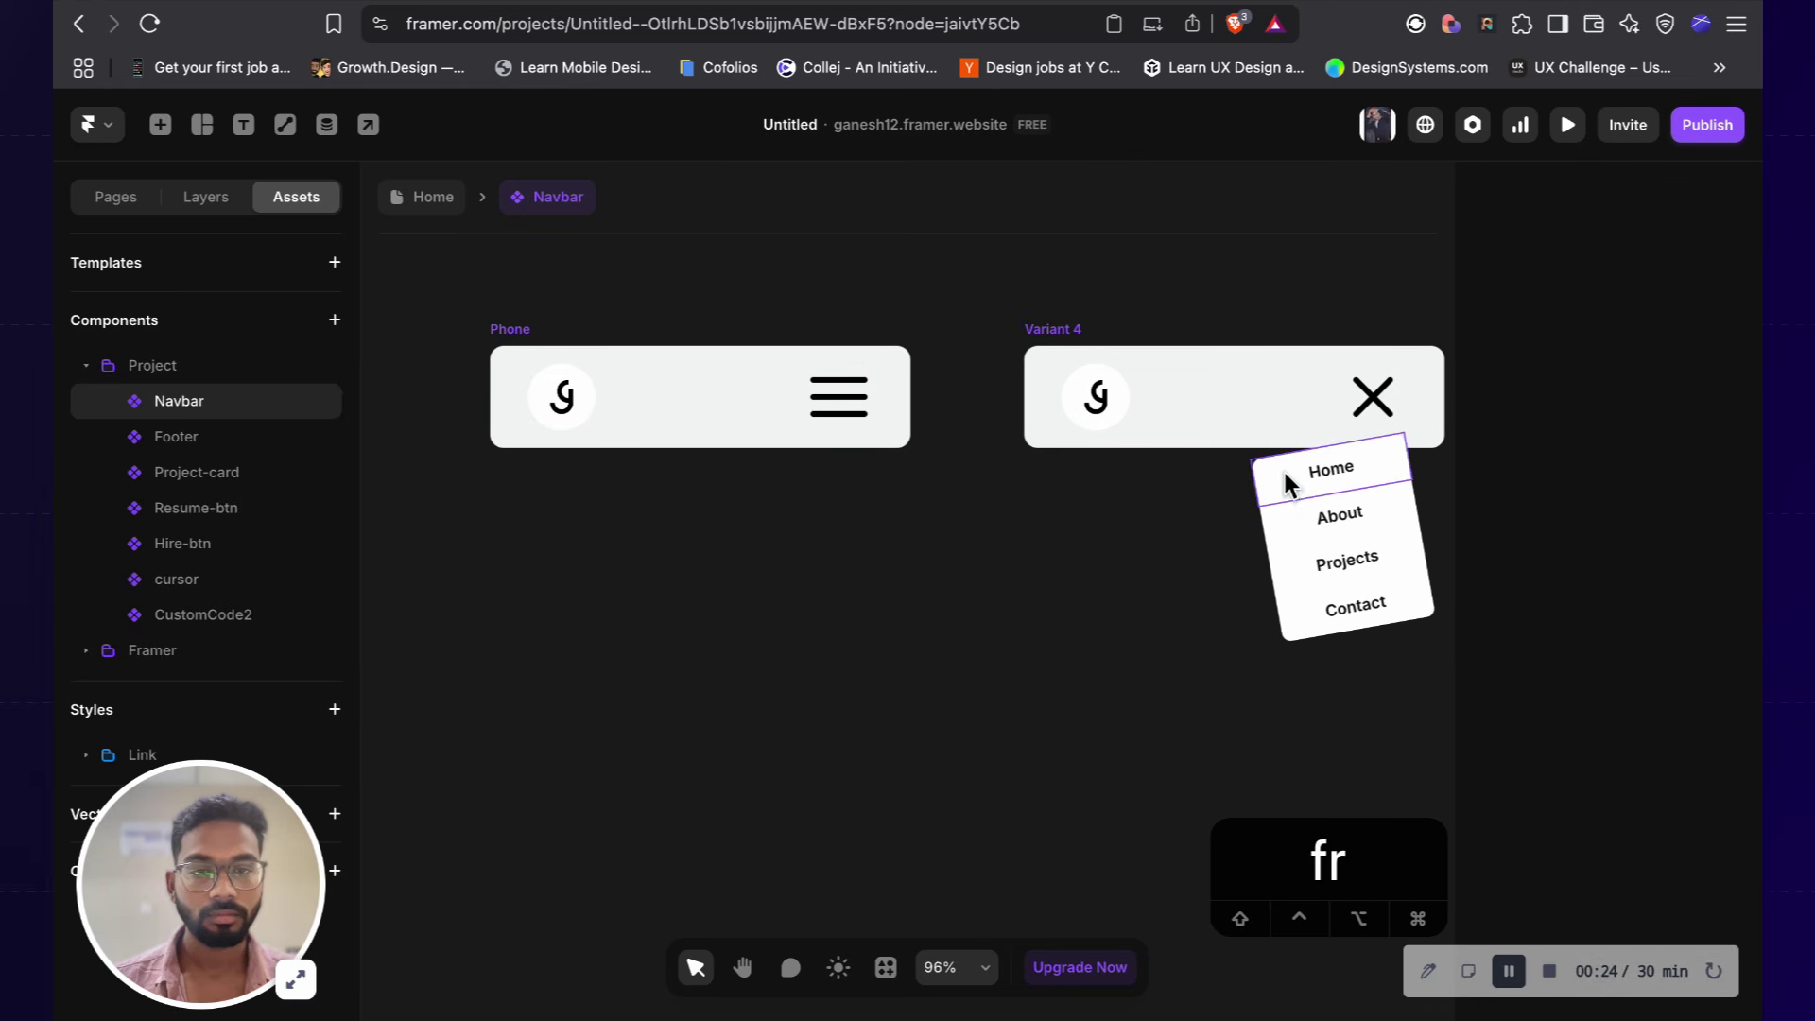
# Step: Examine the dropdown menu frame in Variant 4, including its style settings and the list of available effects
pyautogui.click(210, 196)
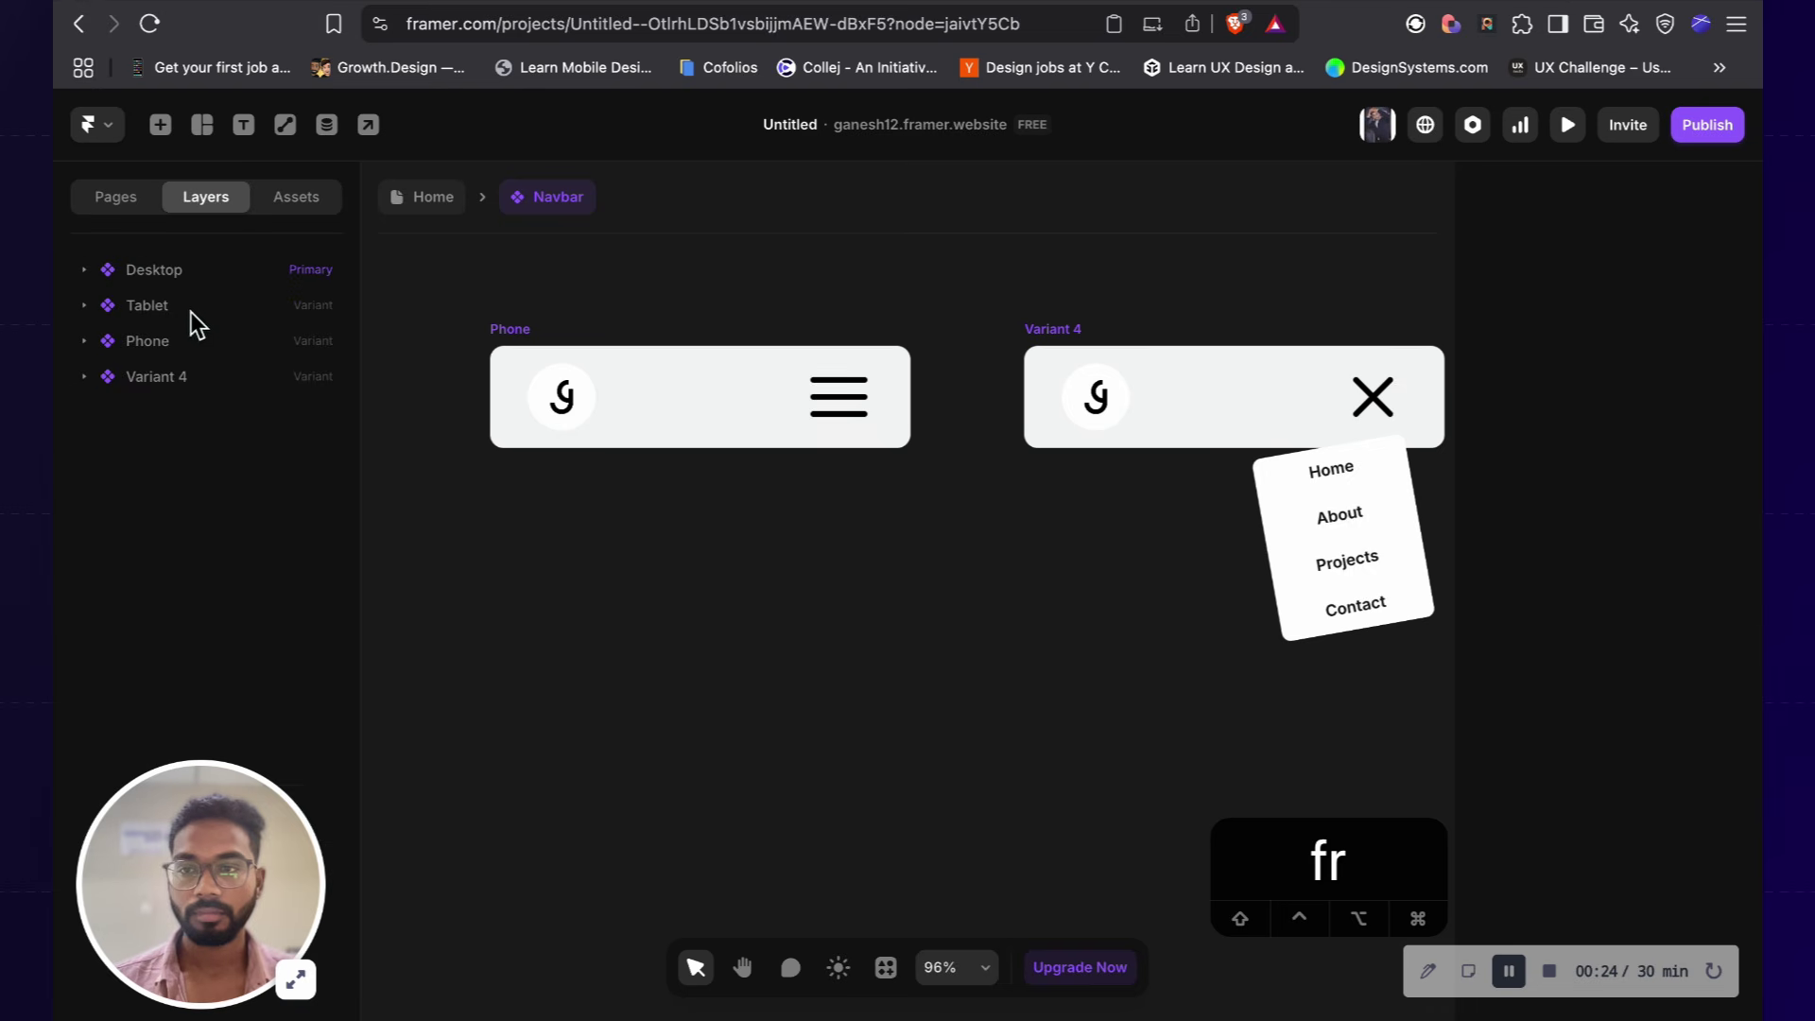
pyautogui.click(1036, 344)
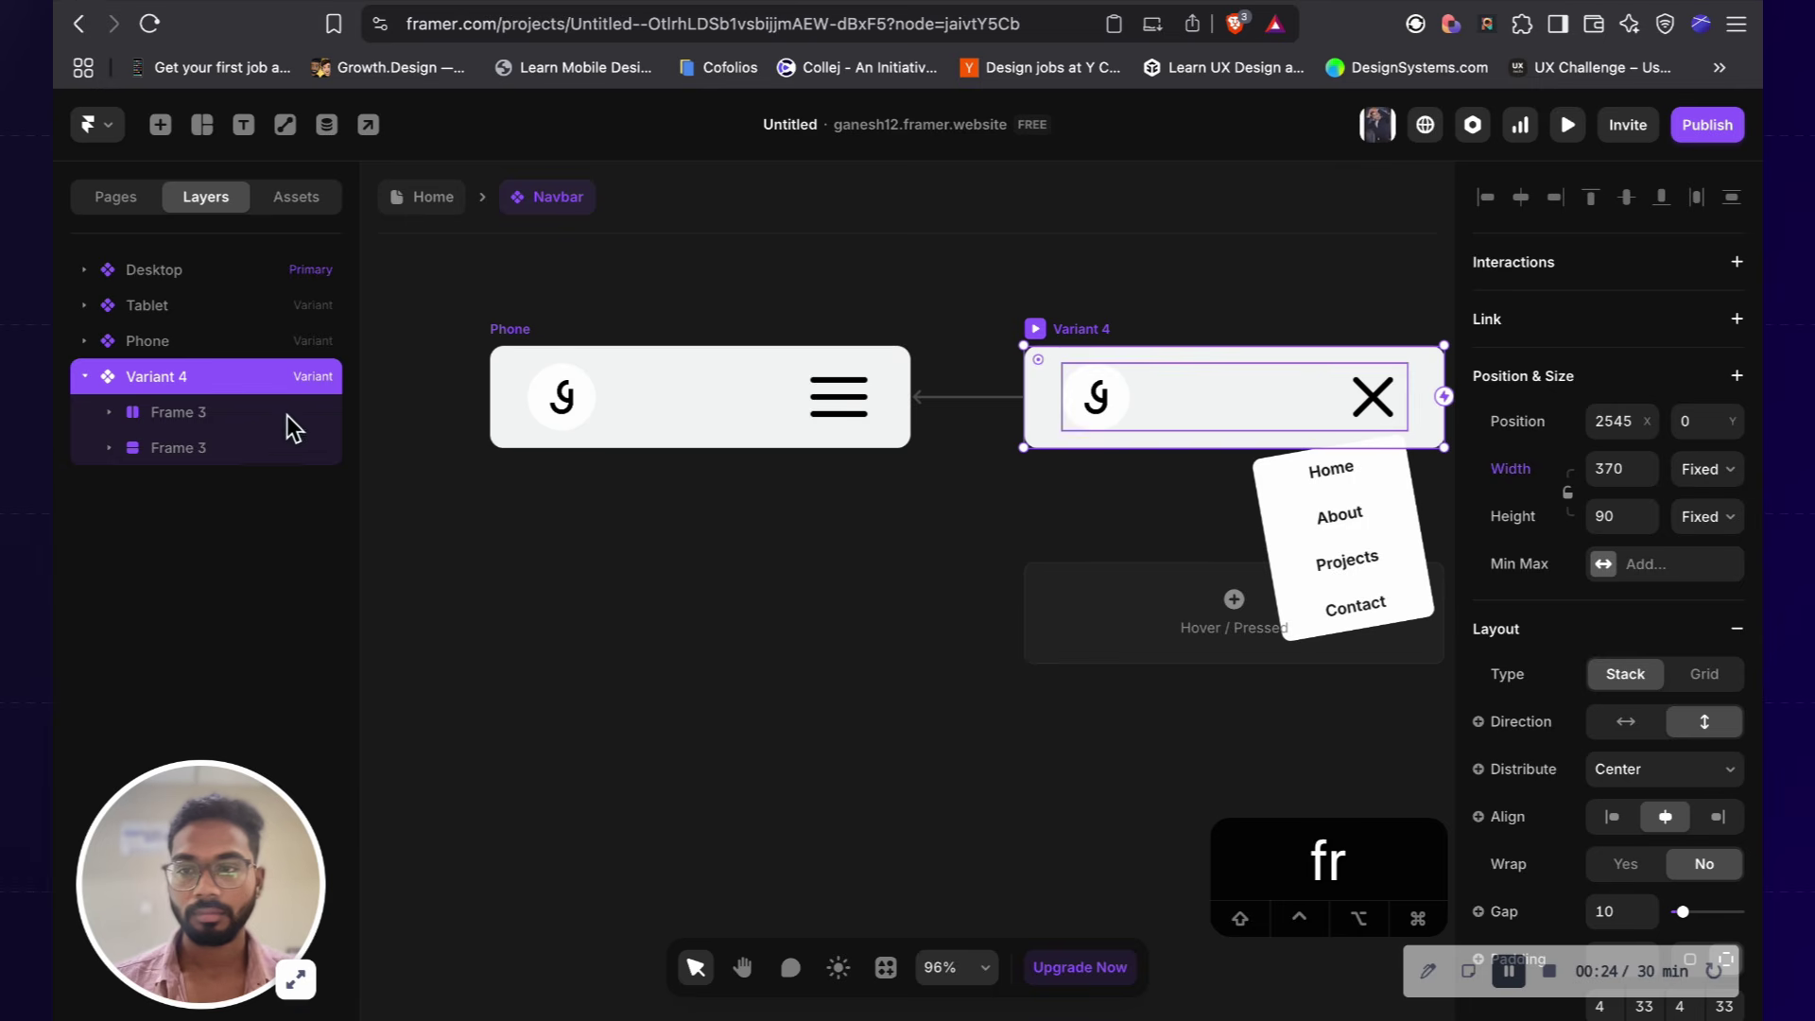
pyautogui.click(213, 446)
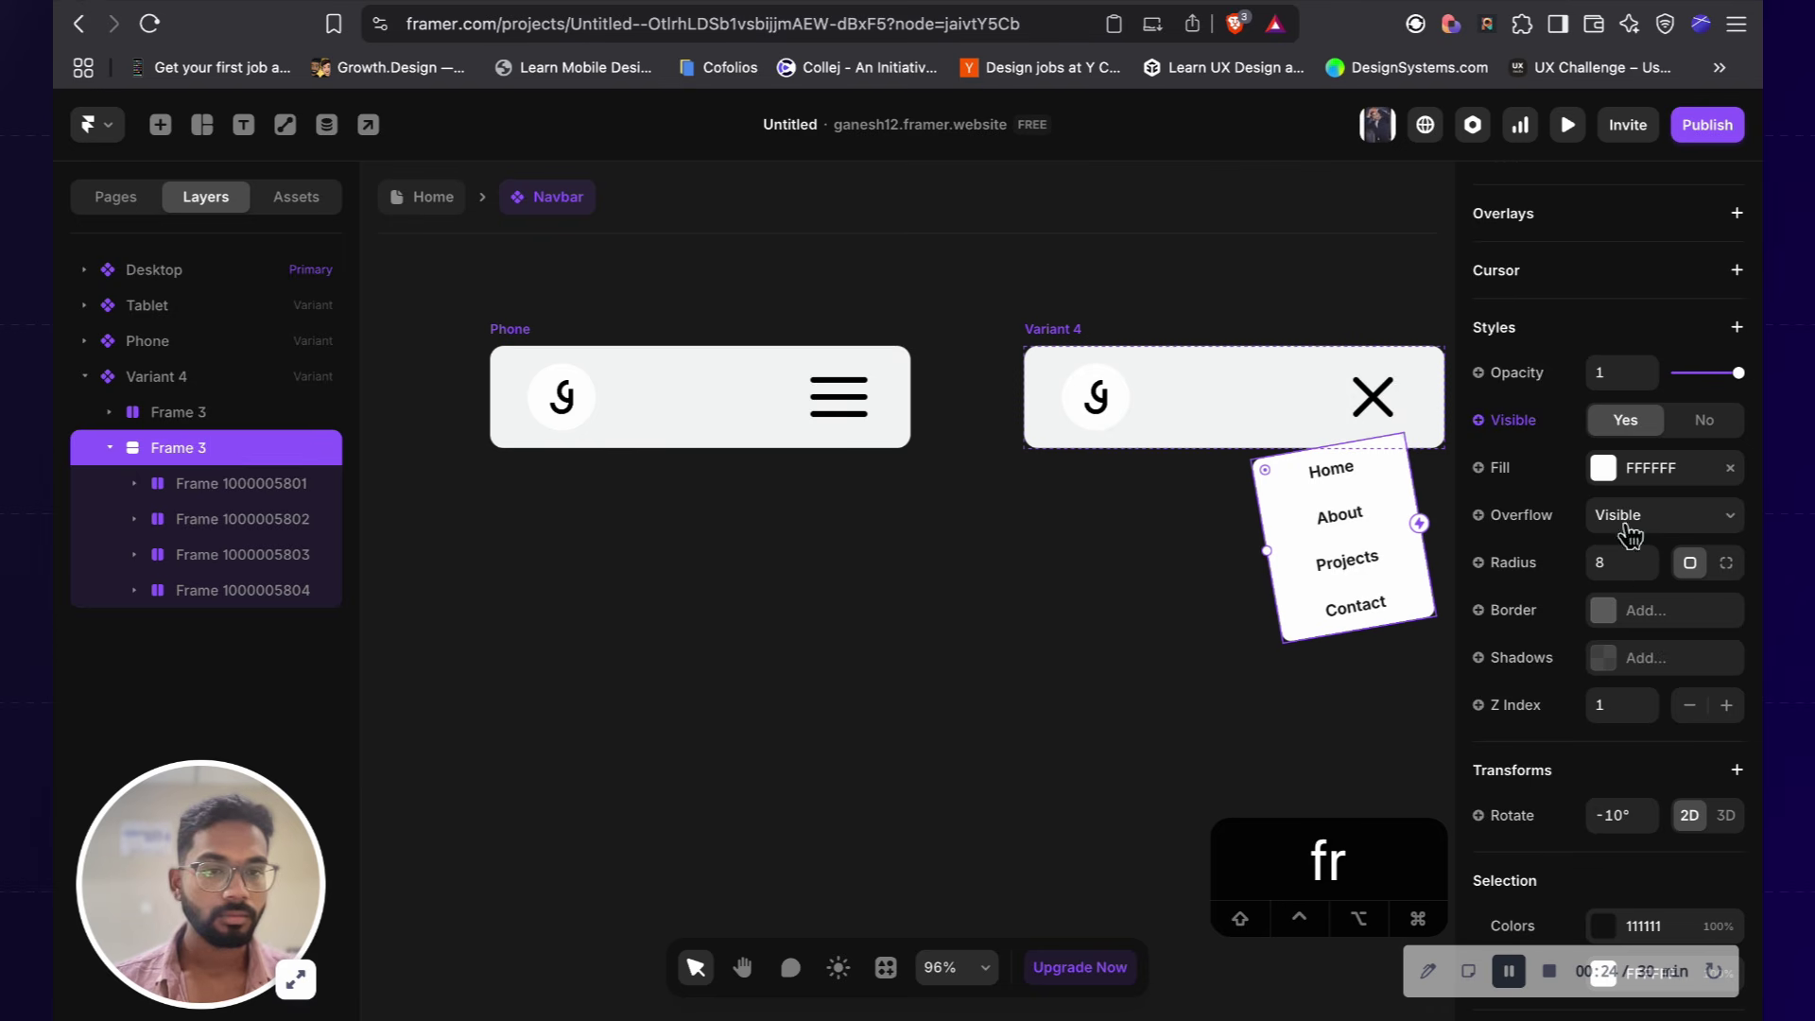
pyautogui.scroll(5, 1630, 535)
pyautogui.click(1653, 433)
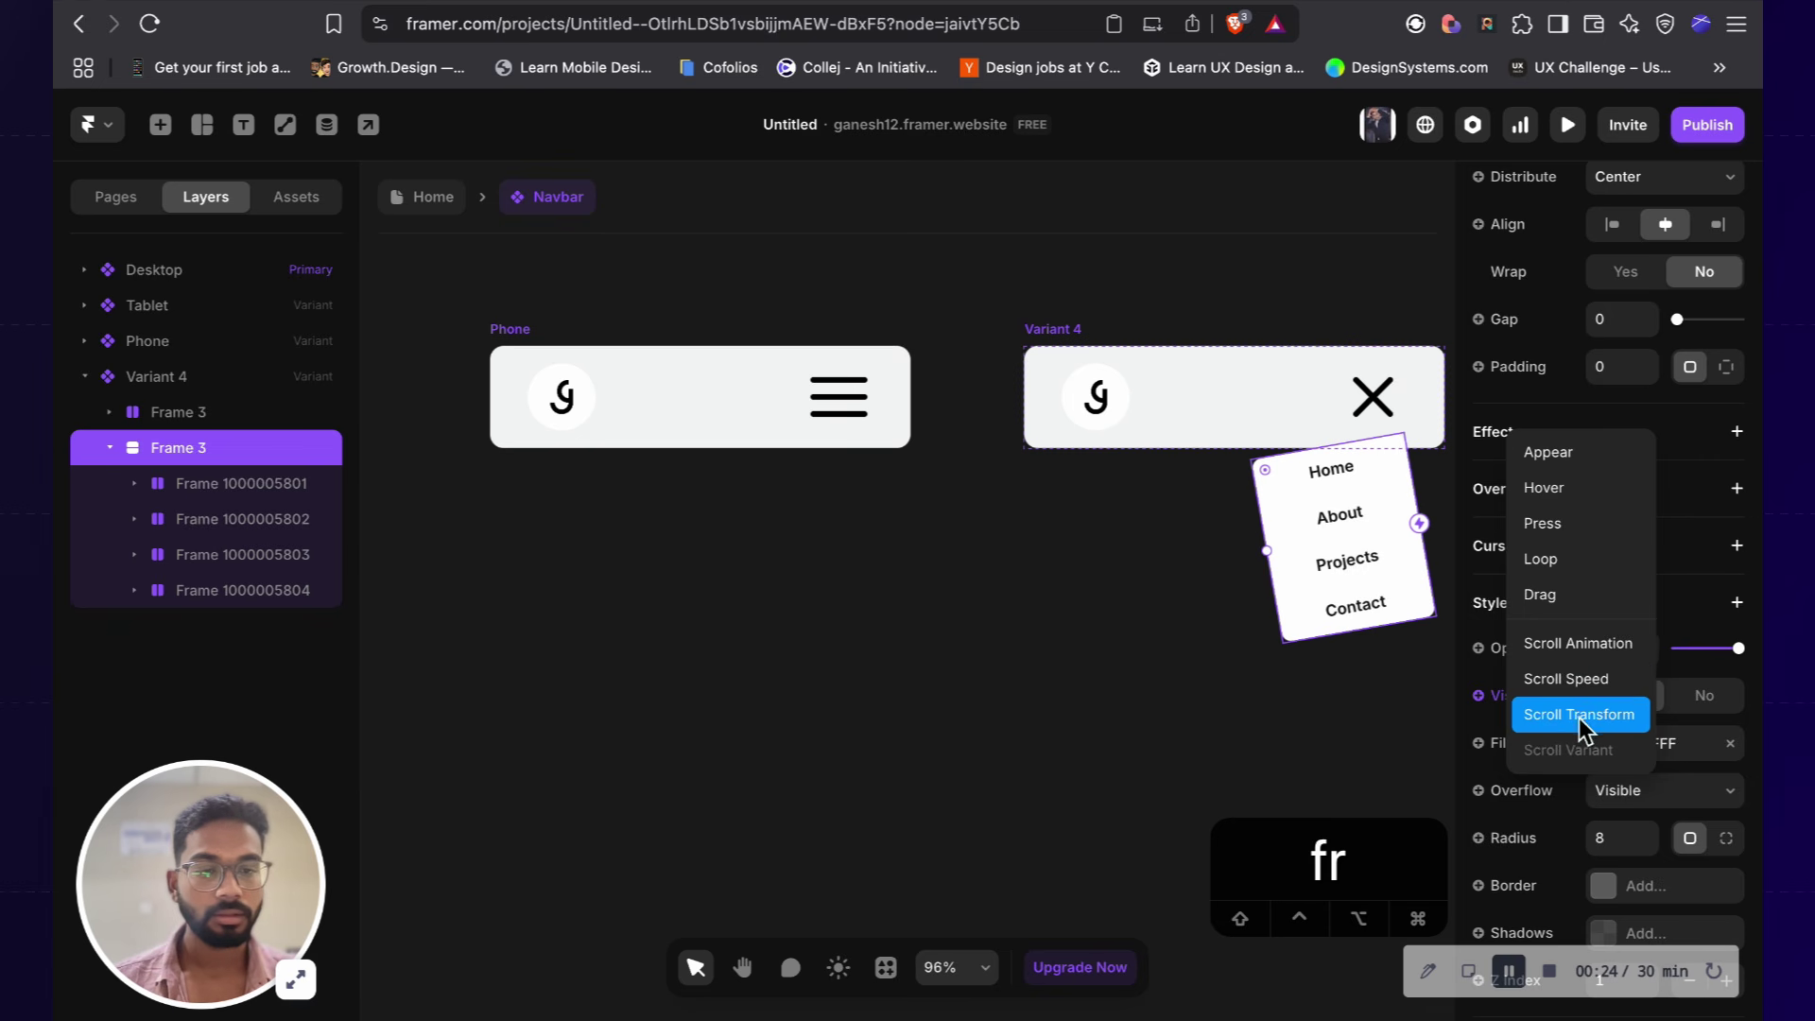
pyautogui.click(978, 582)
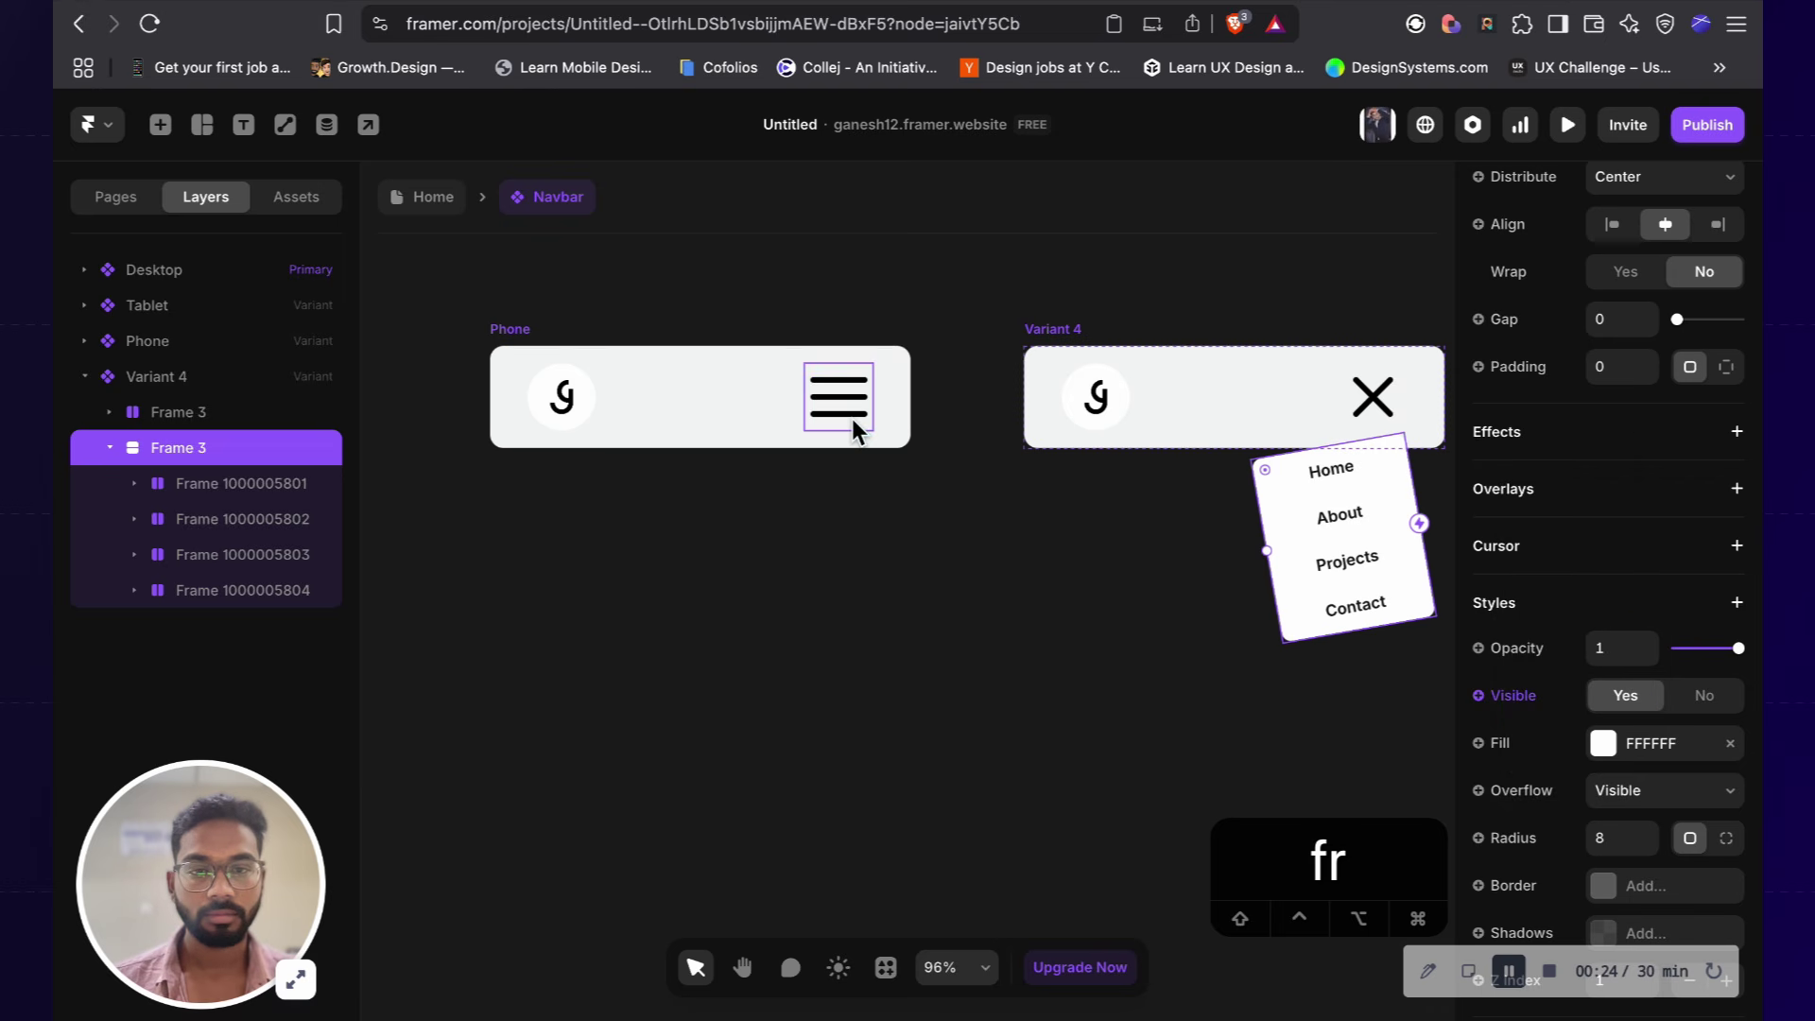
pyautogui.click(1070, 543)
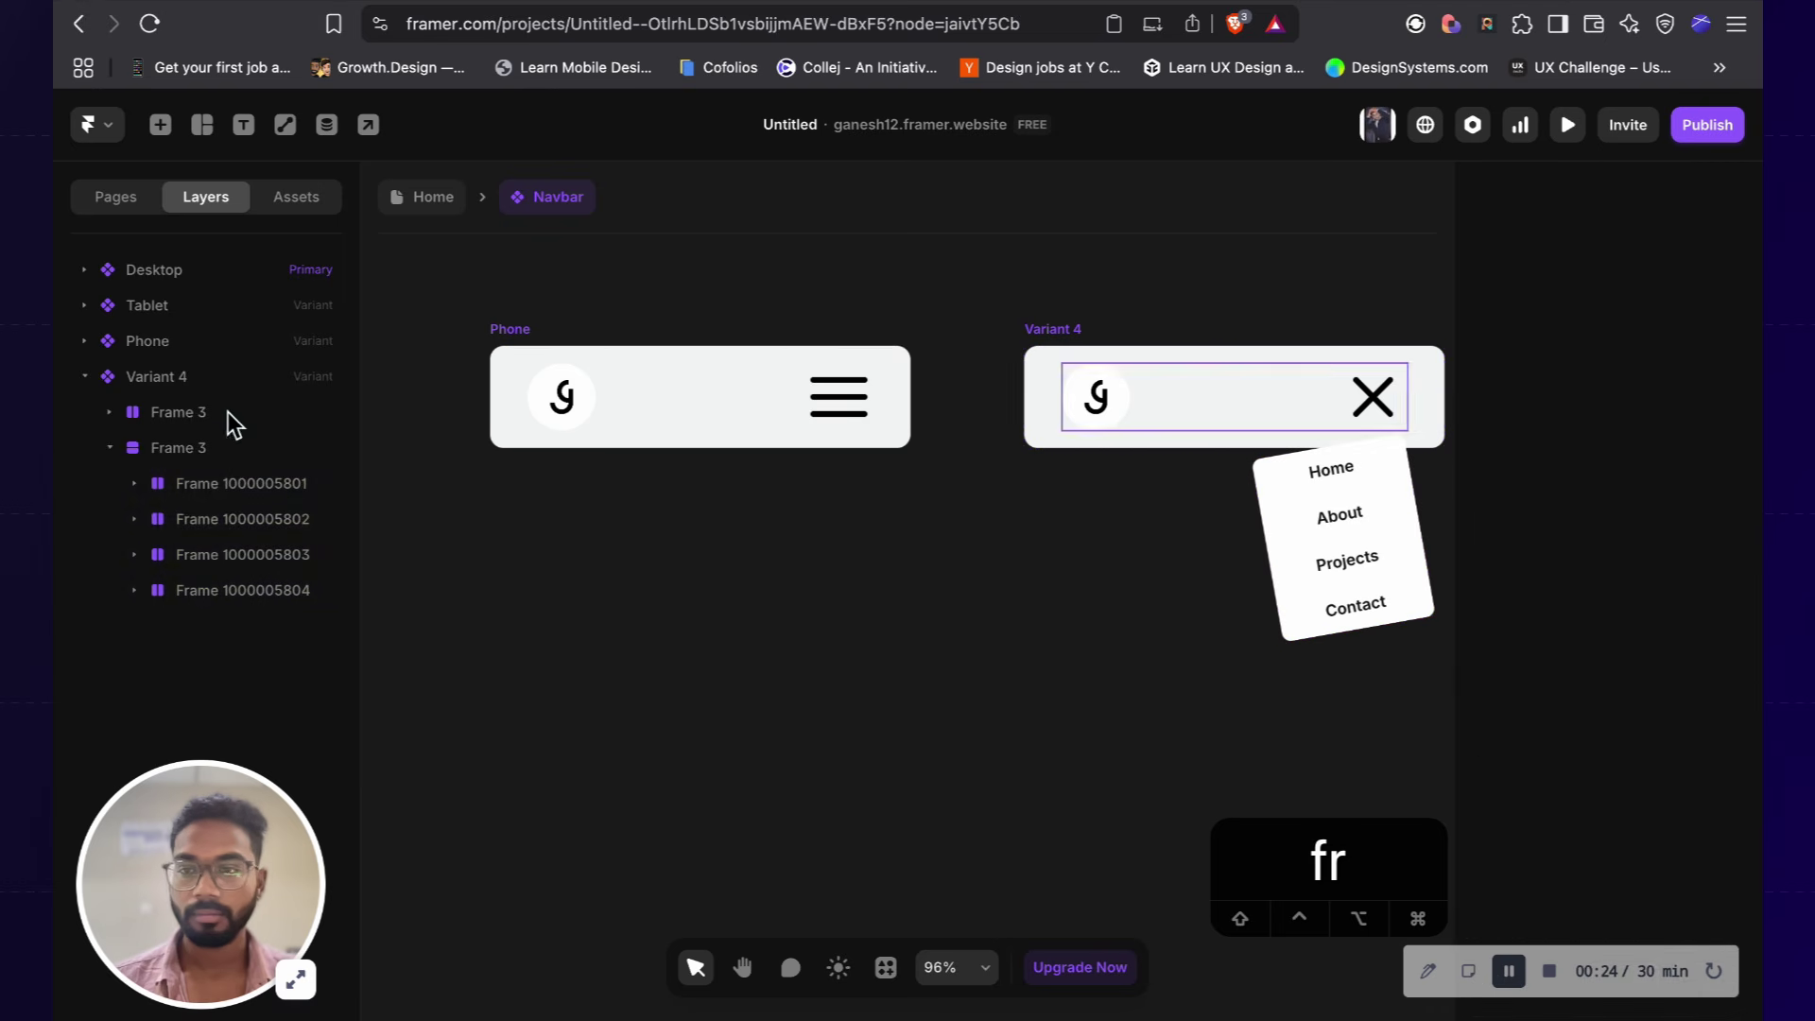
pyautogui.click(202, 460)
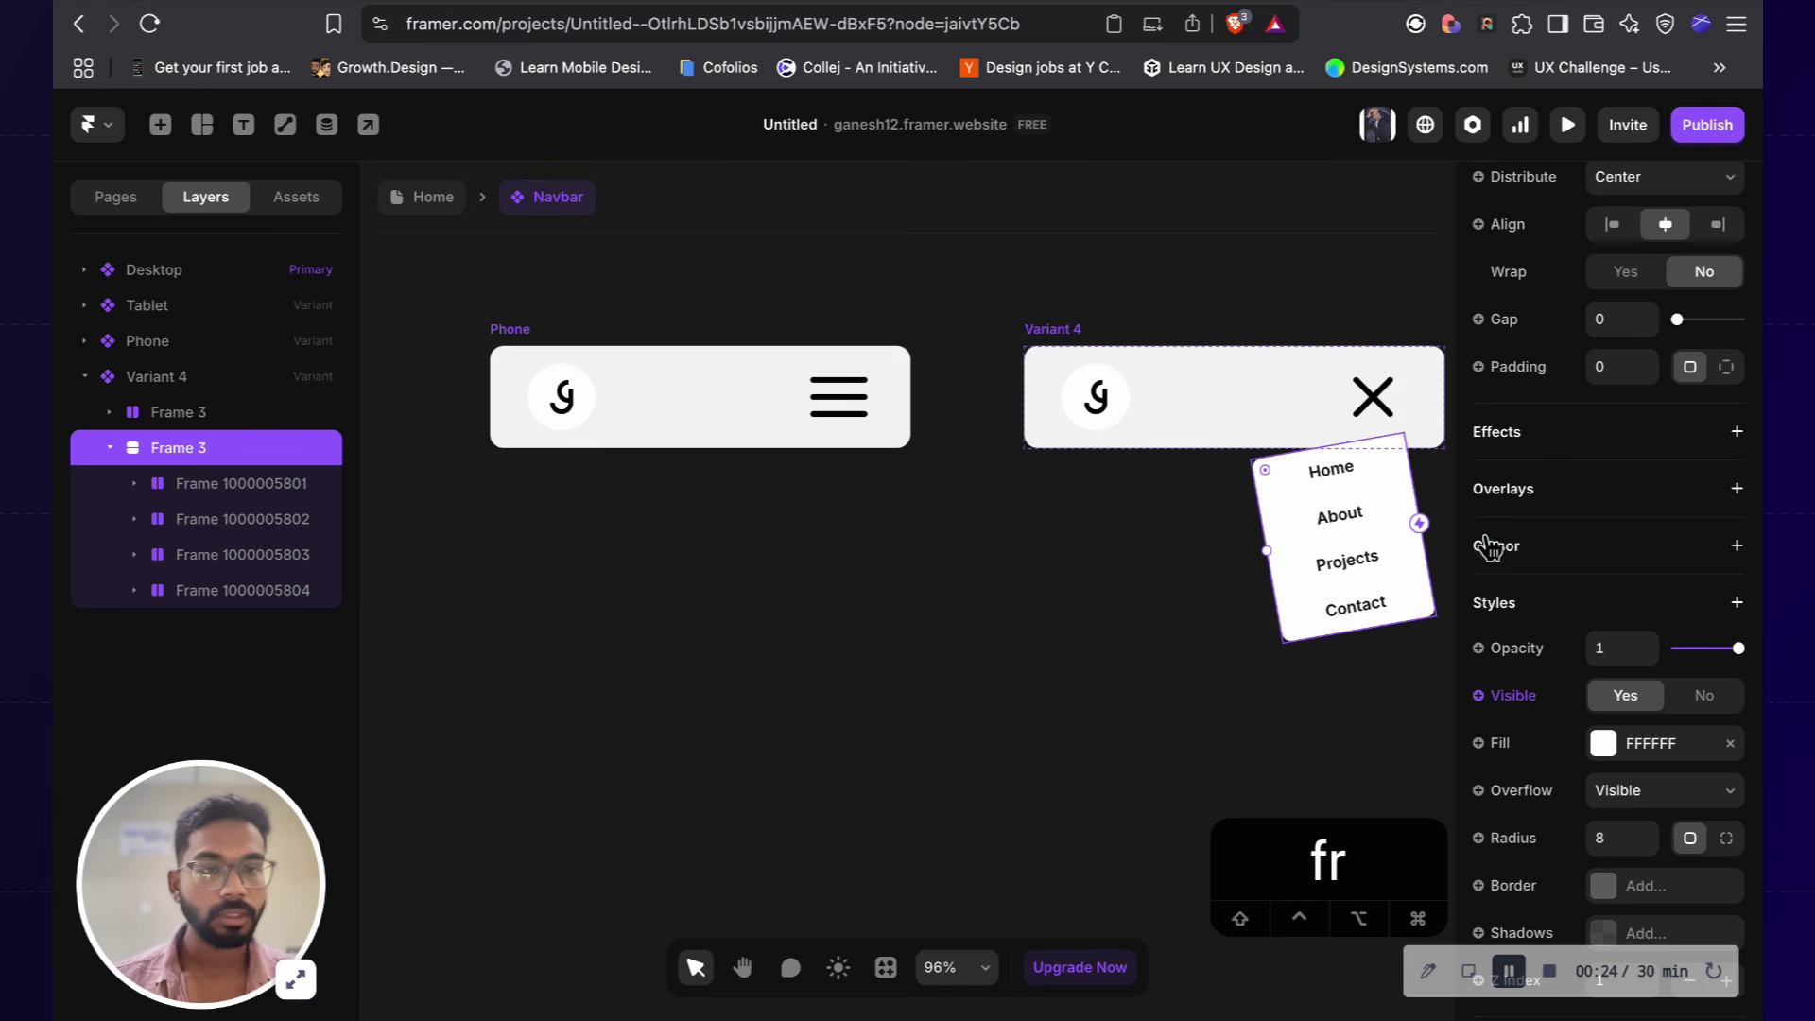
pyautogui.click(1640, 446)
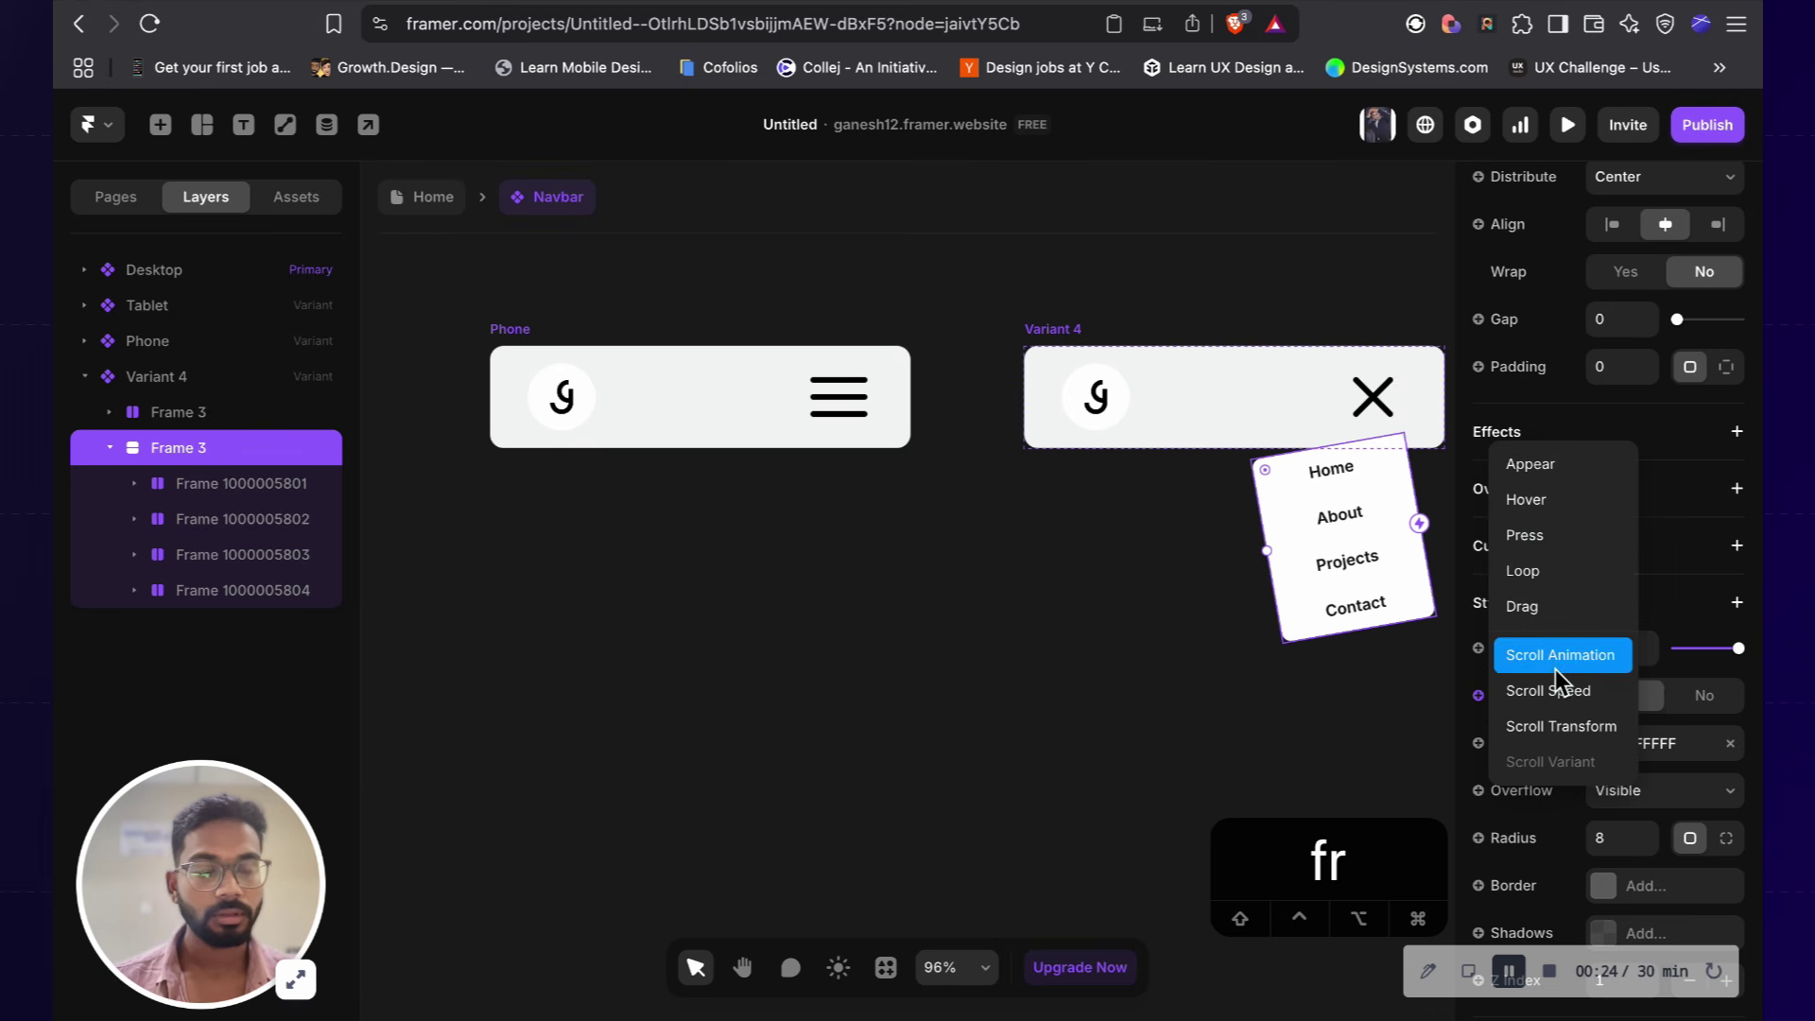
pyautogui.click(996, 614)
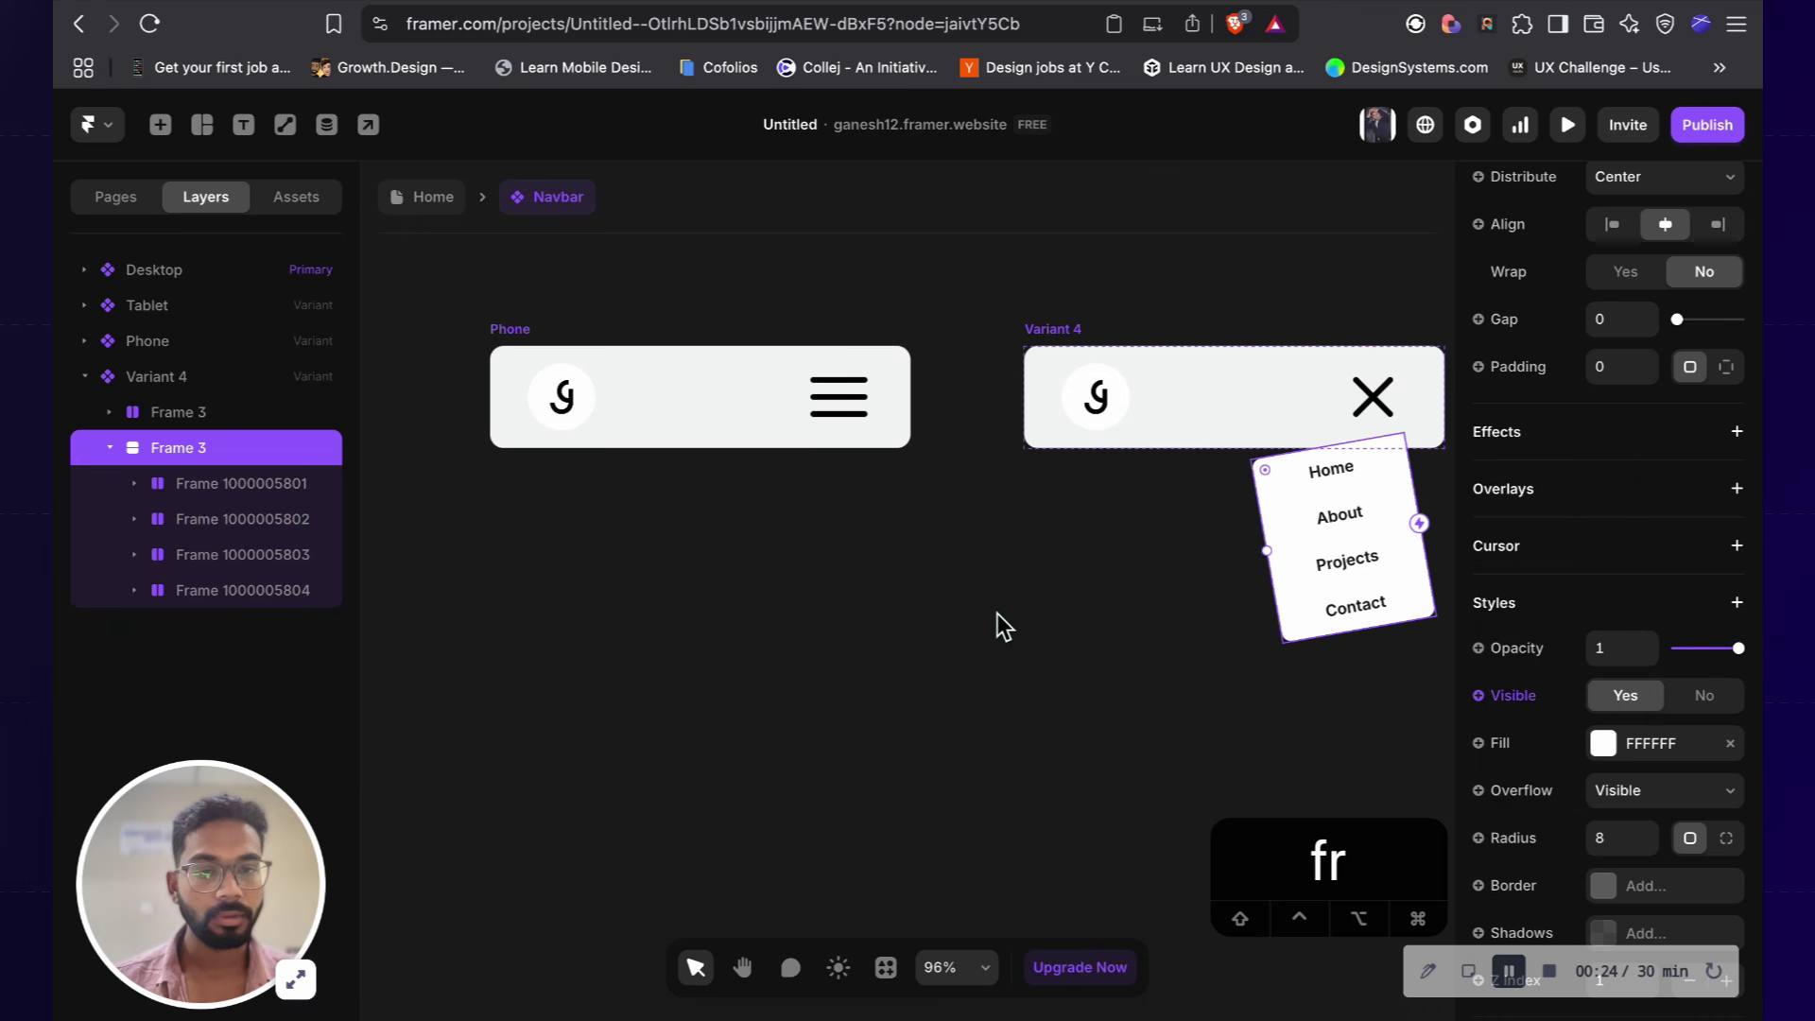
pyautogui.click(804, 389)
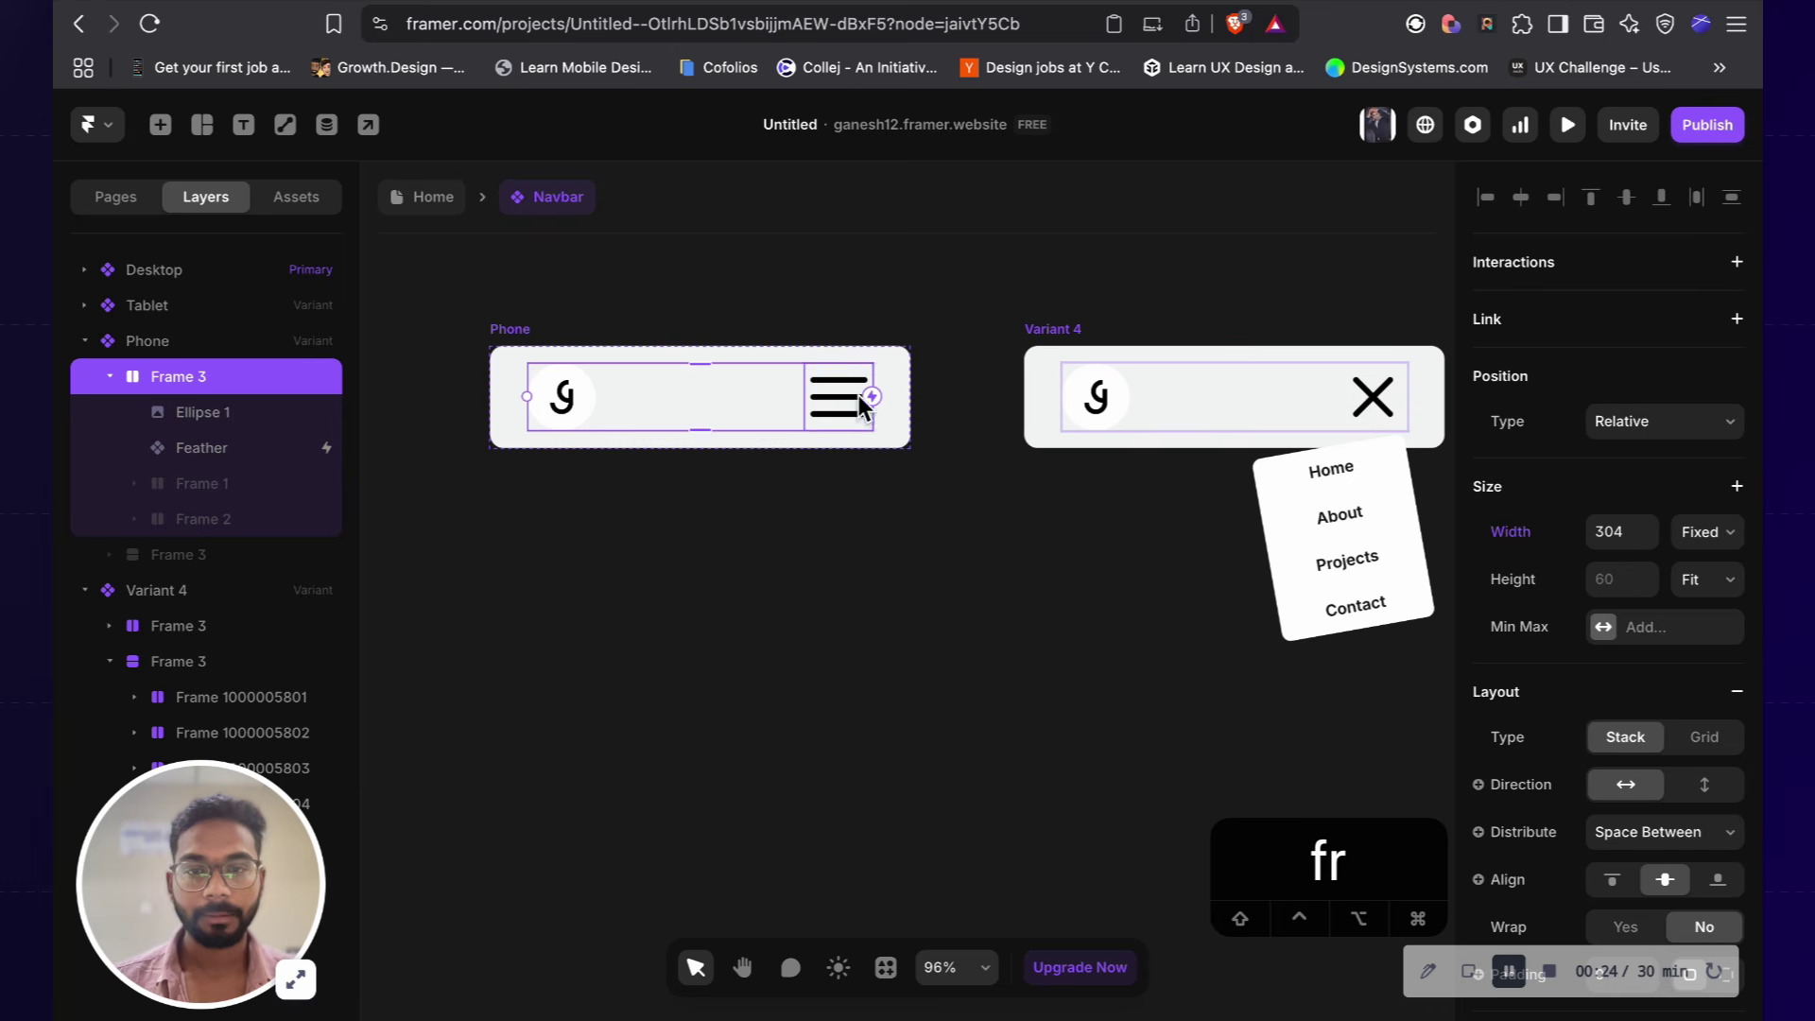
pyautogui.click(858, 396)
pyautogui.click(976, 397)
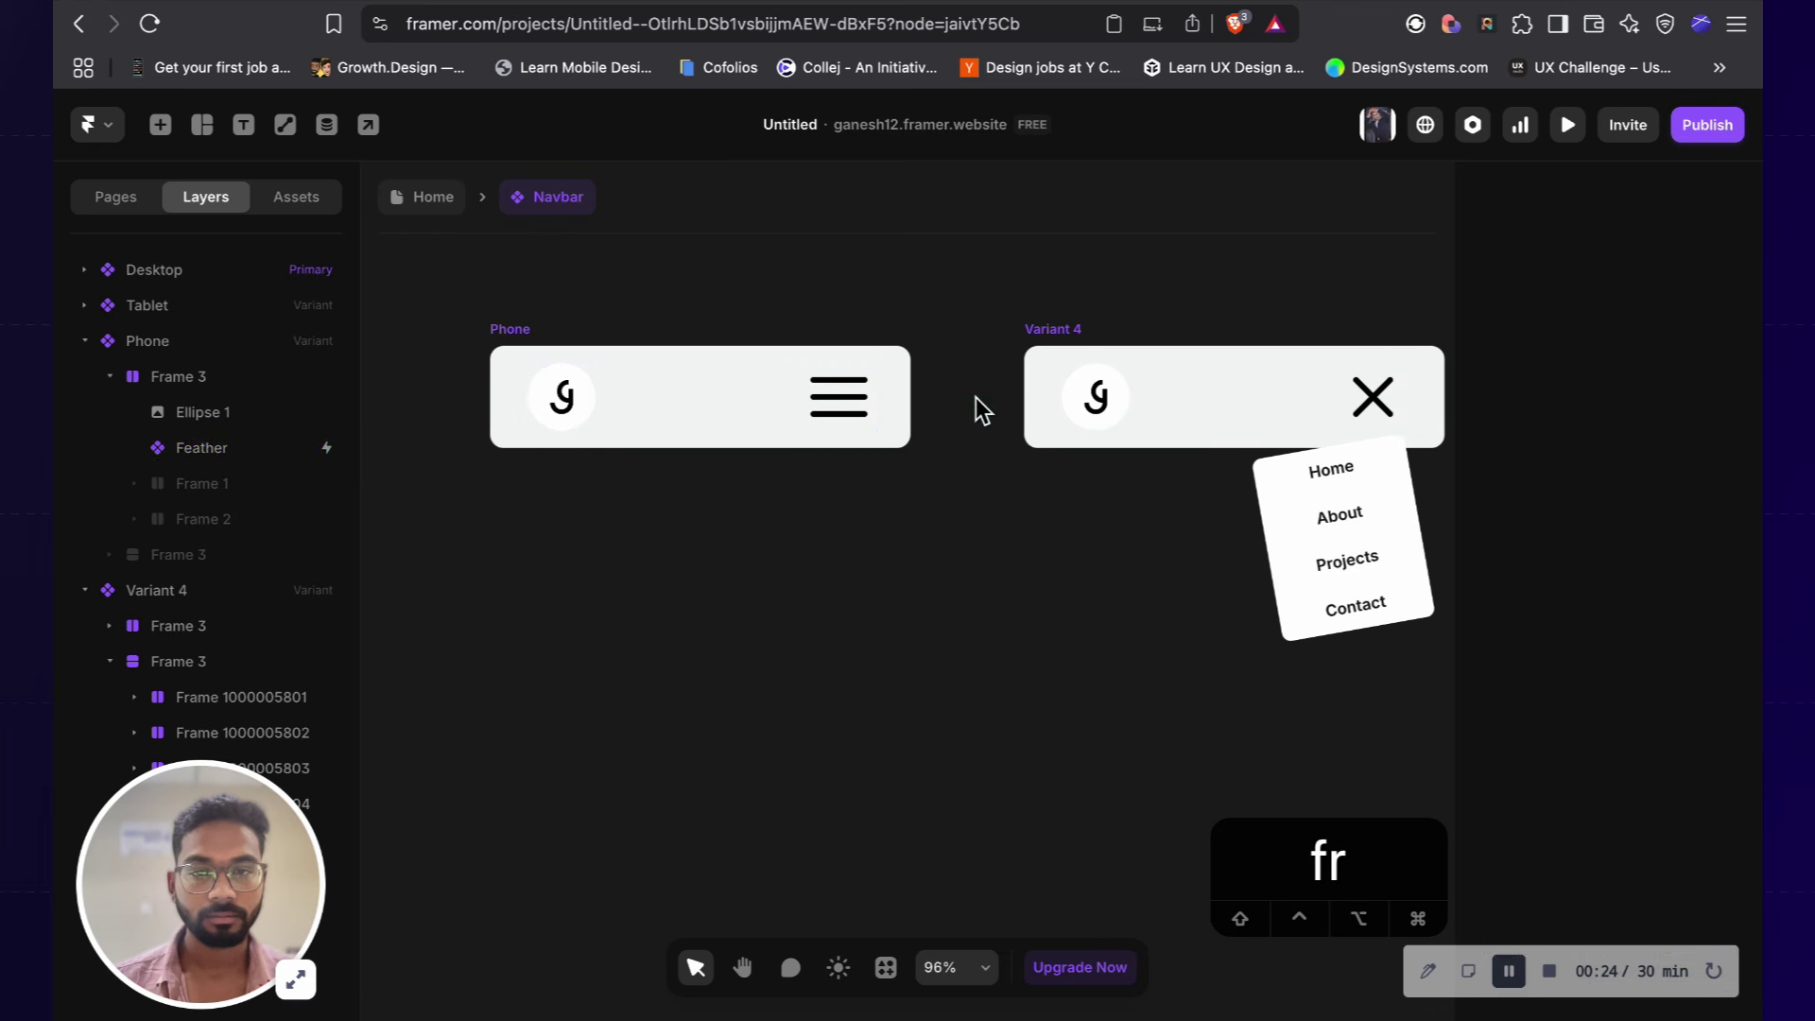
pyautogui.click(854, 405)
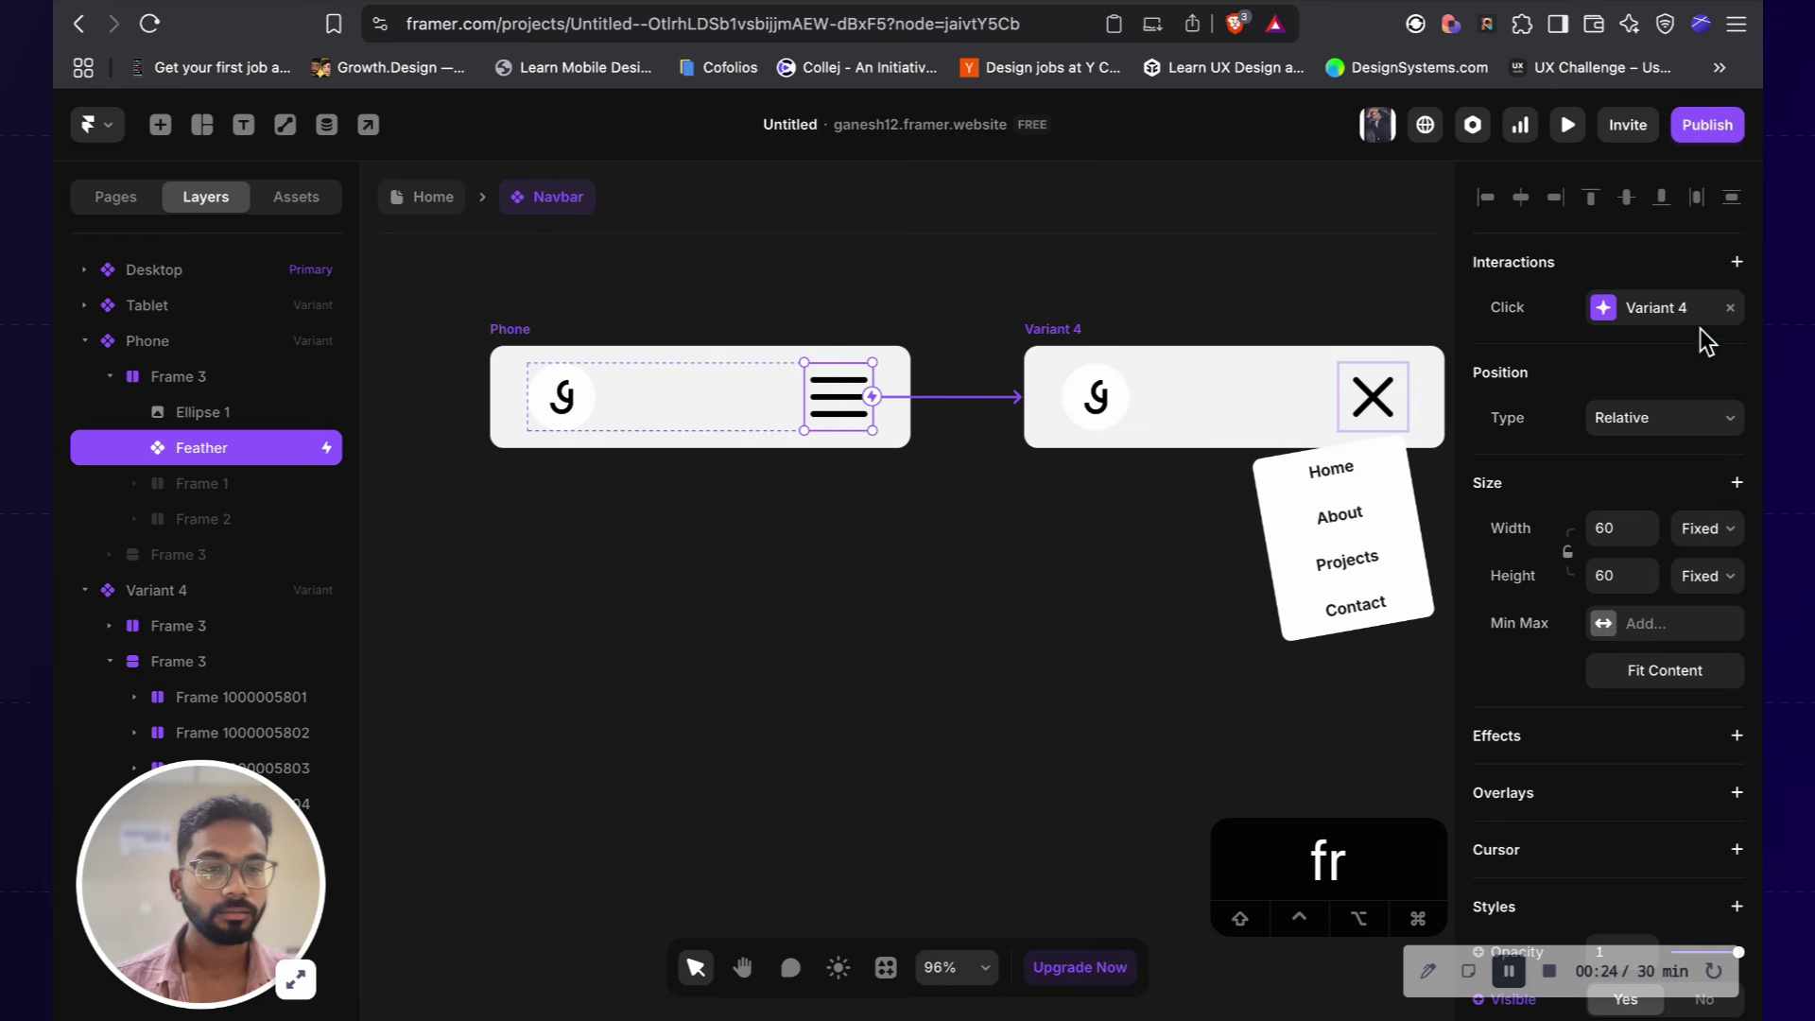
pyautogui.scroll(-5, 1692, 416)
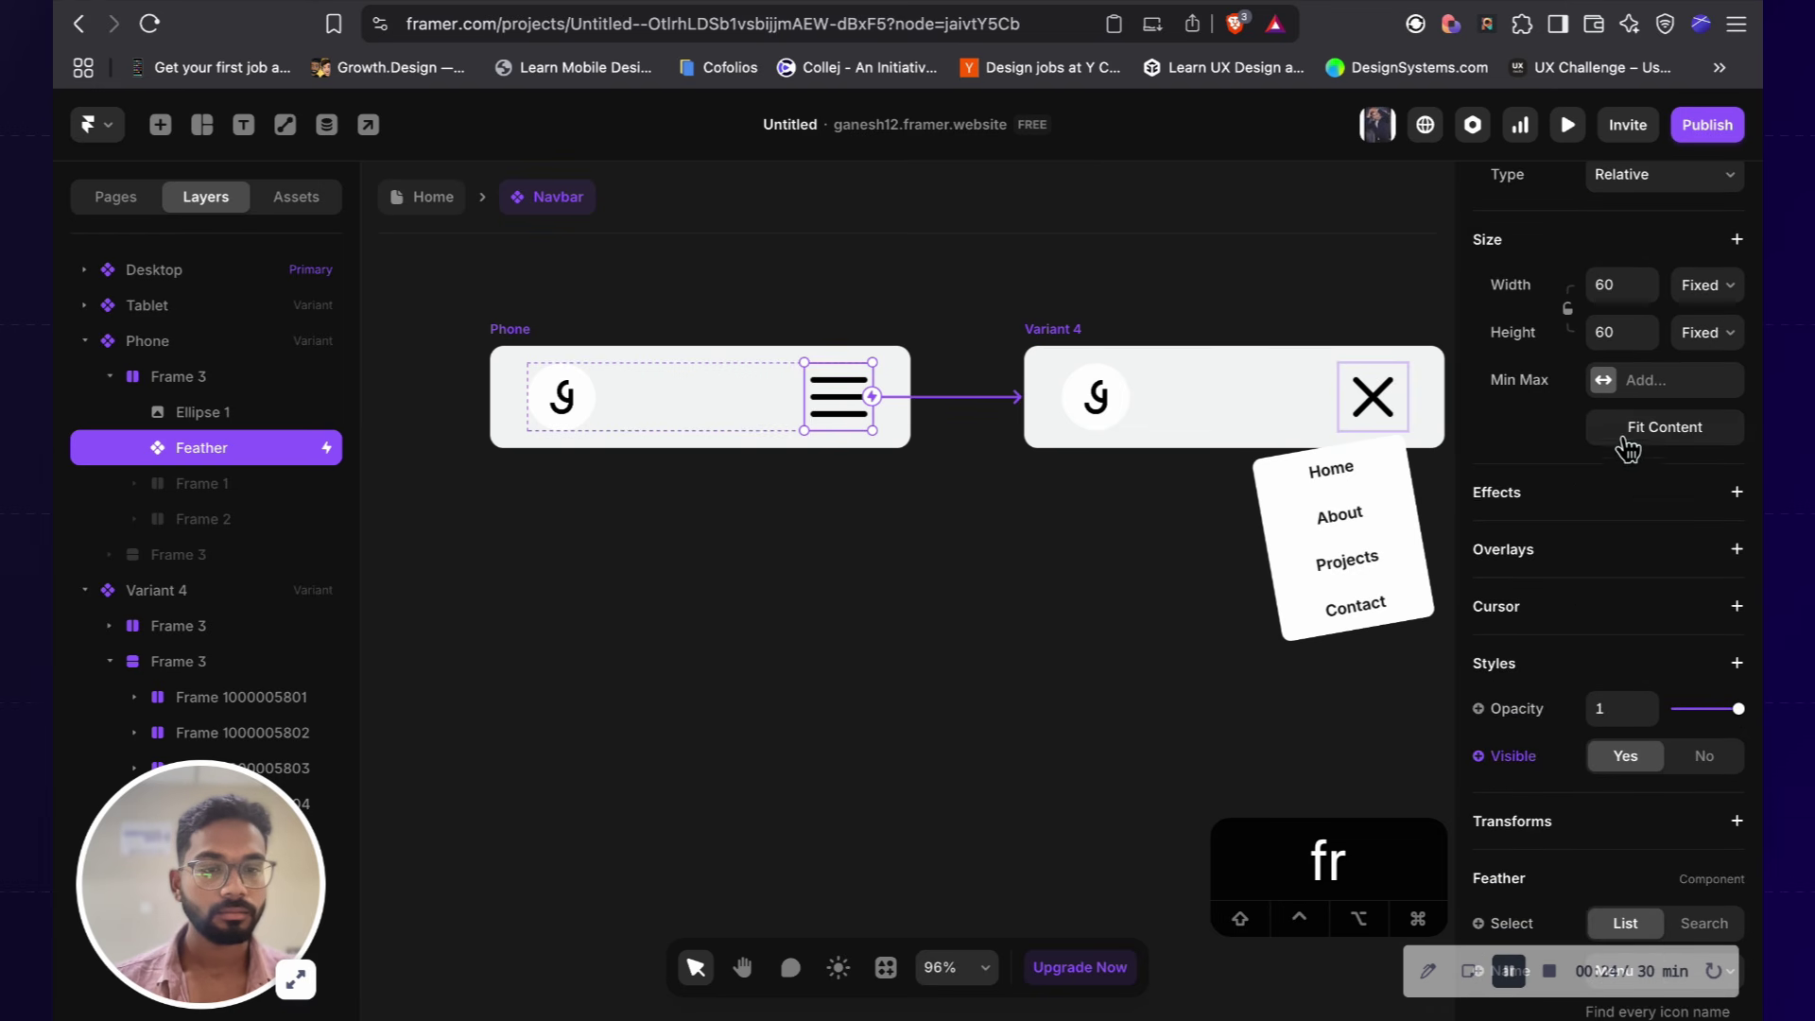
pyautogui.click(1588, 531)
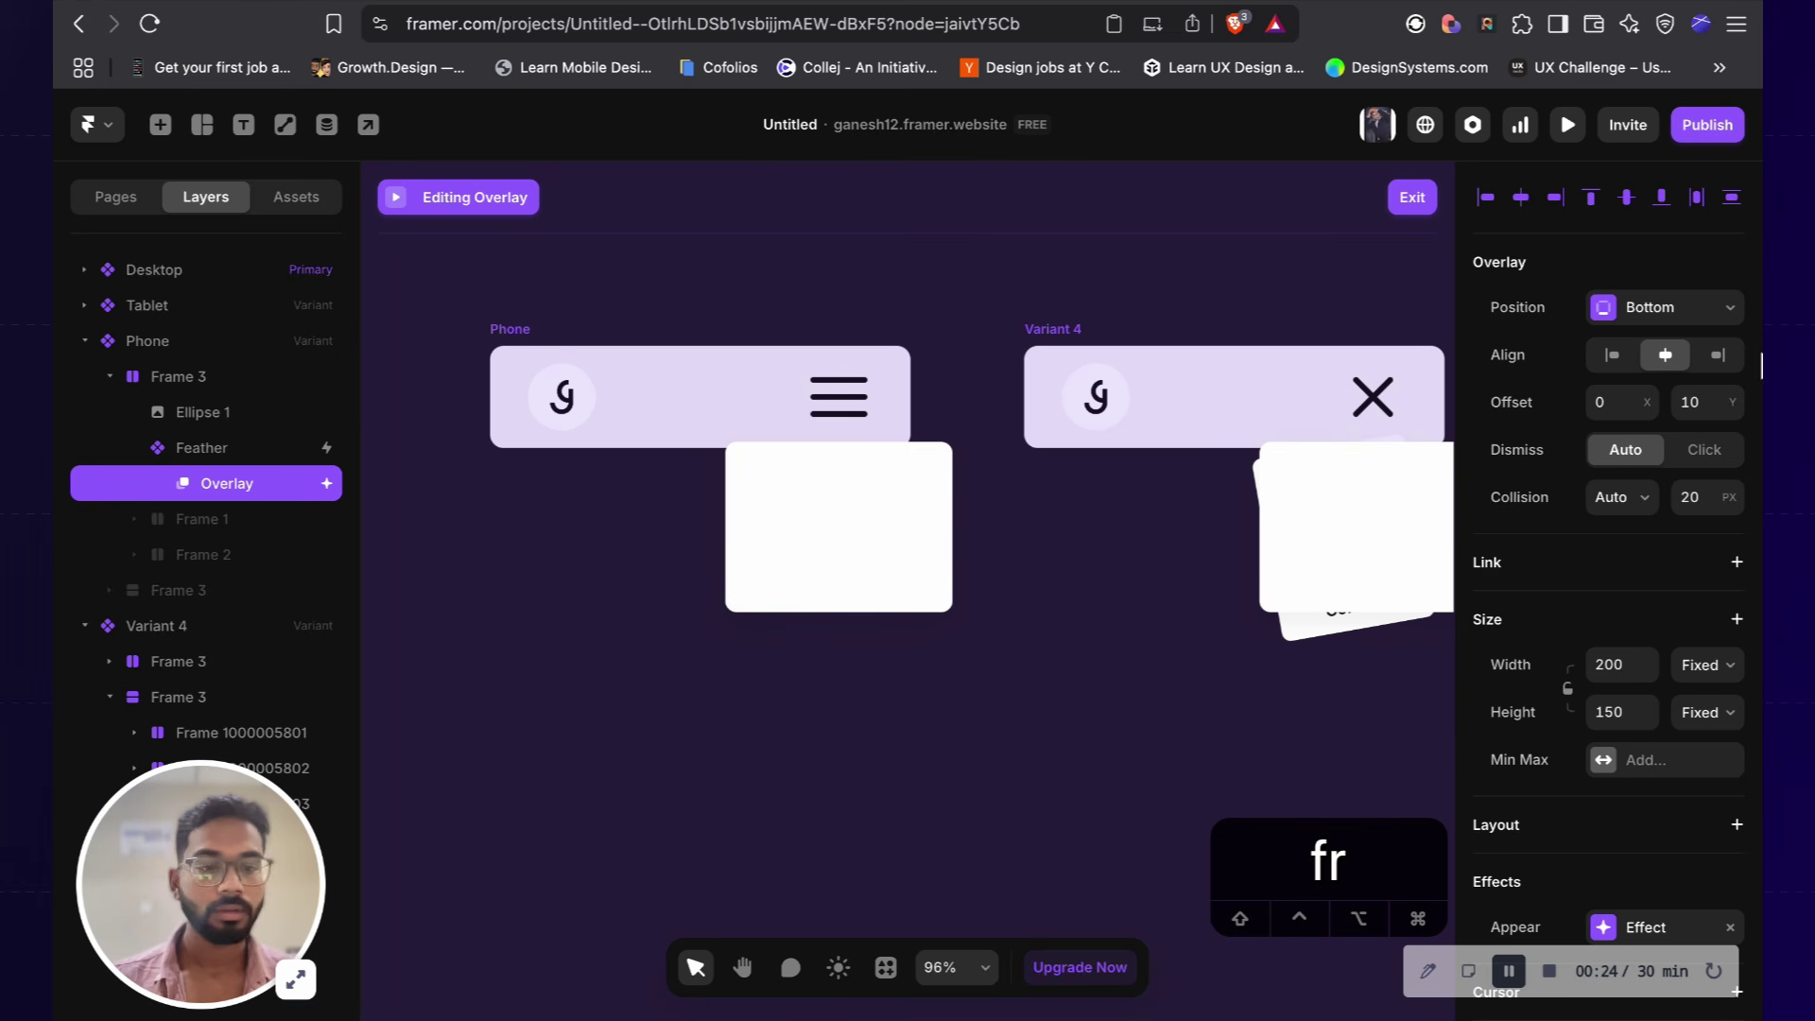
pyautogui.press('ctrl+super+space')
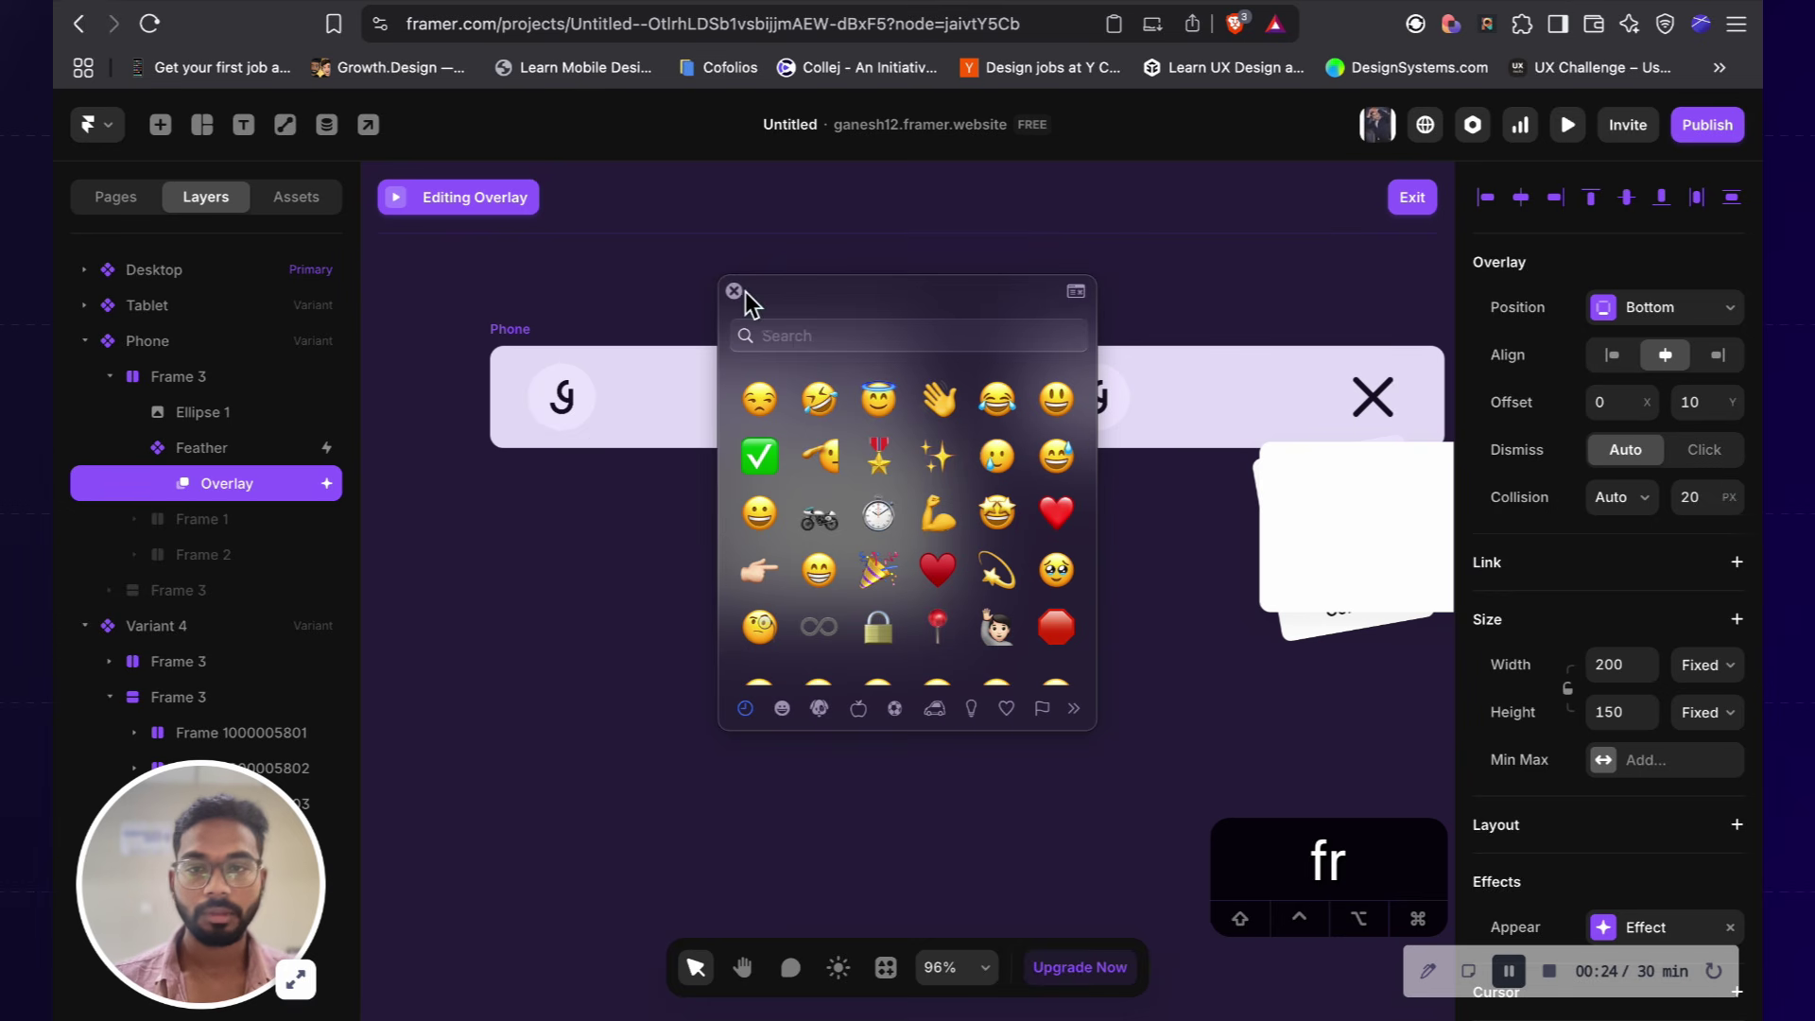
pyautogui.click(735, 292)
pyautogui.press('Escape')
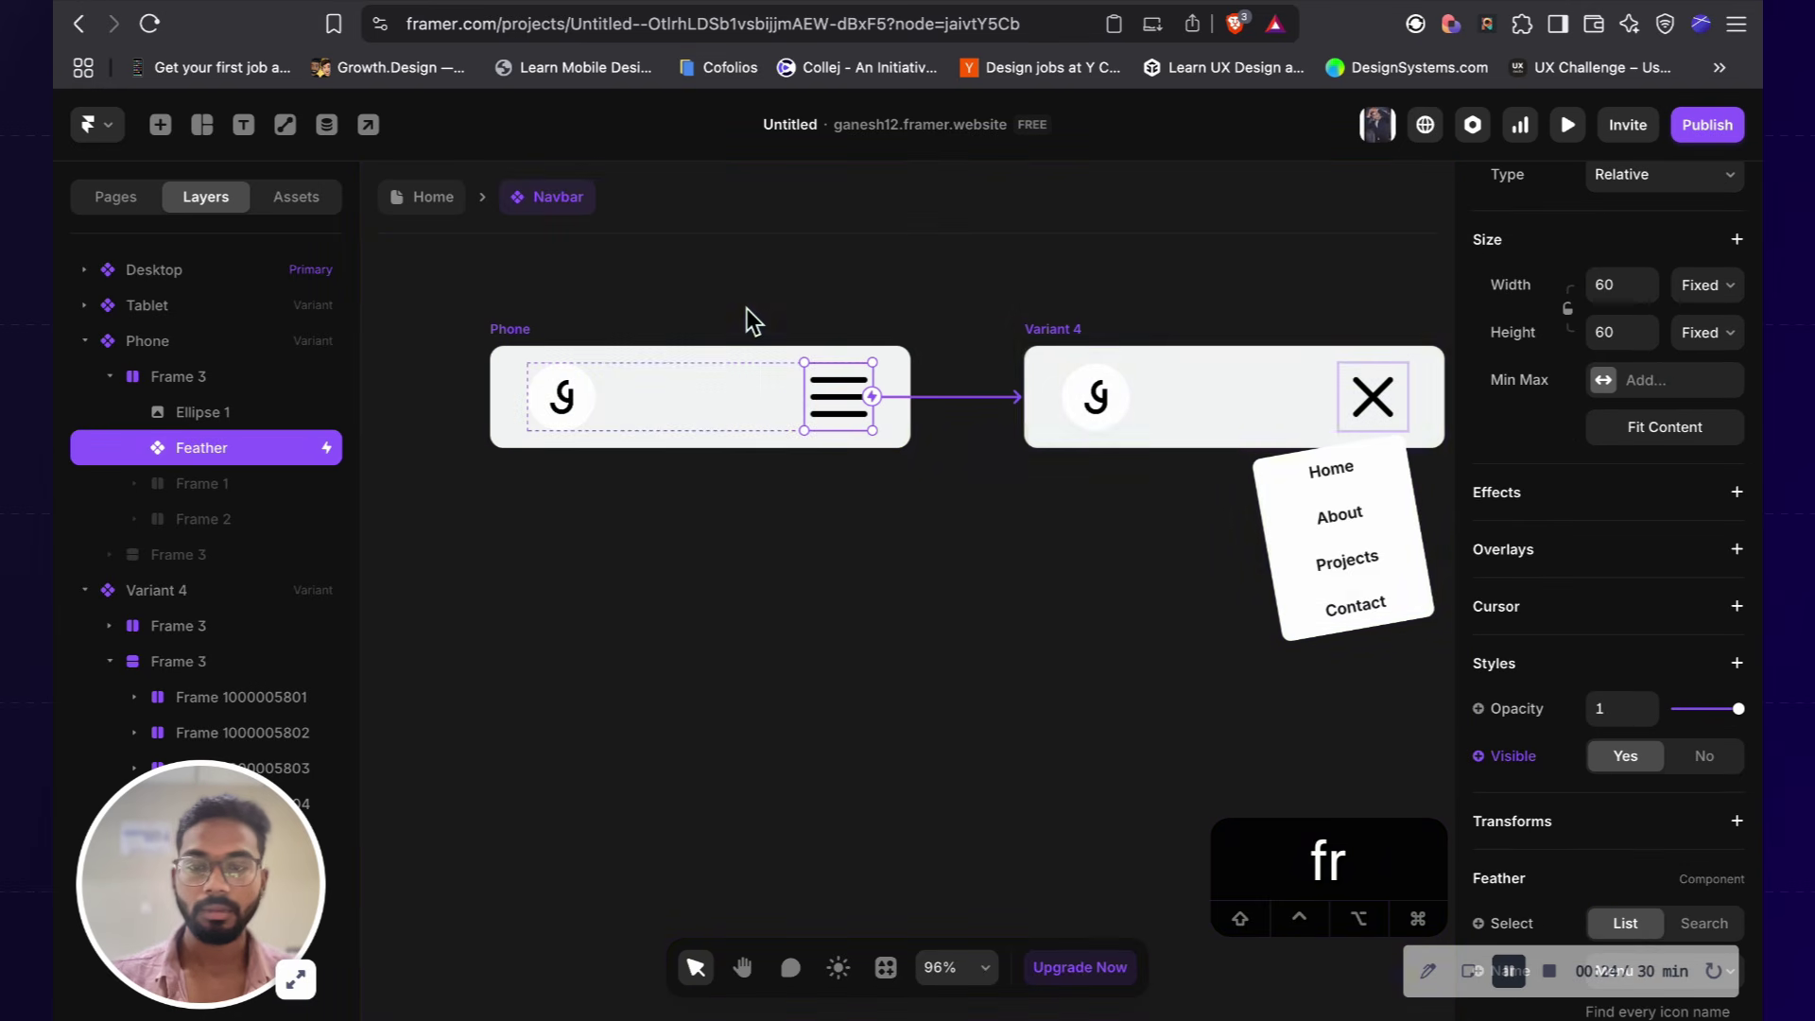
# Step: Try a Scroll Transform effect on the Phone variant's hamburger icon, check its trigger options, and remove the effect
pyautogui.click(1634, 507)
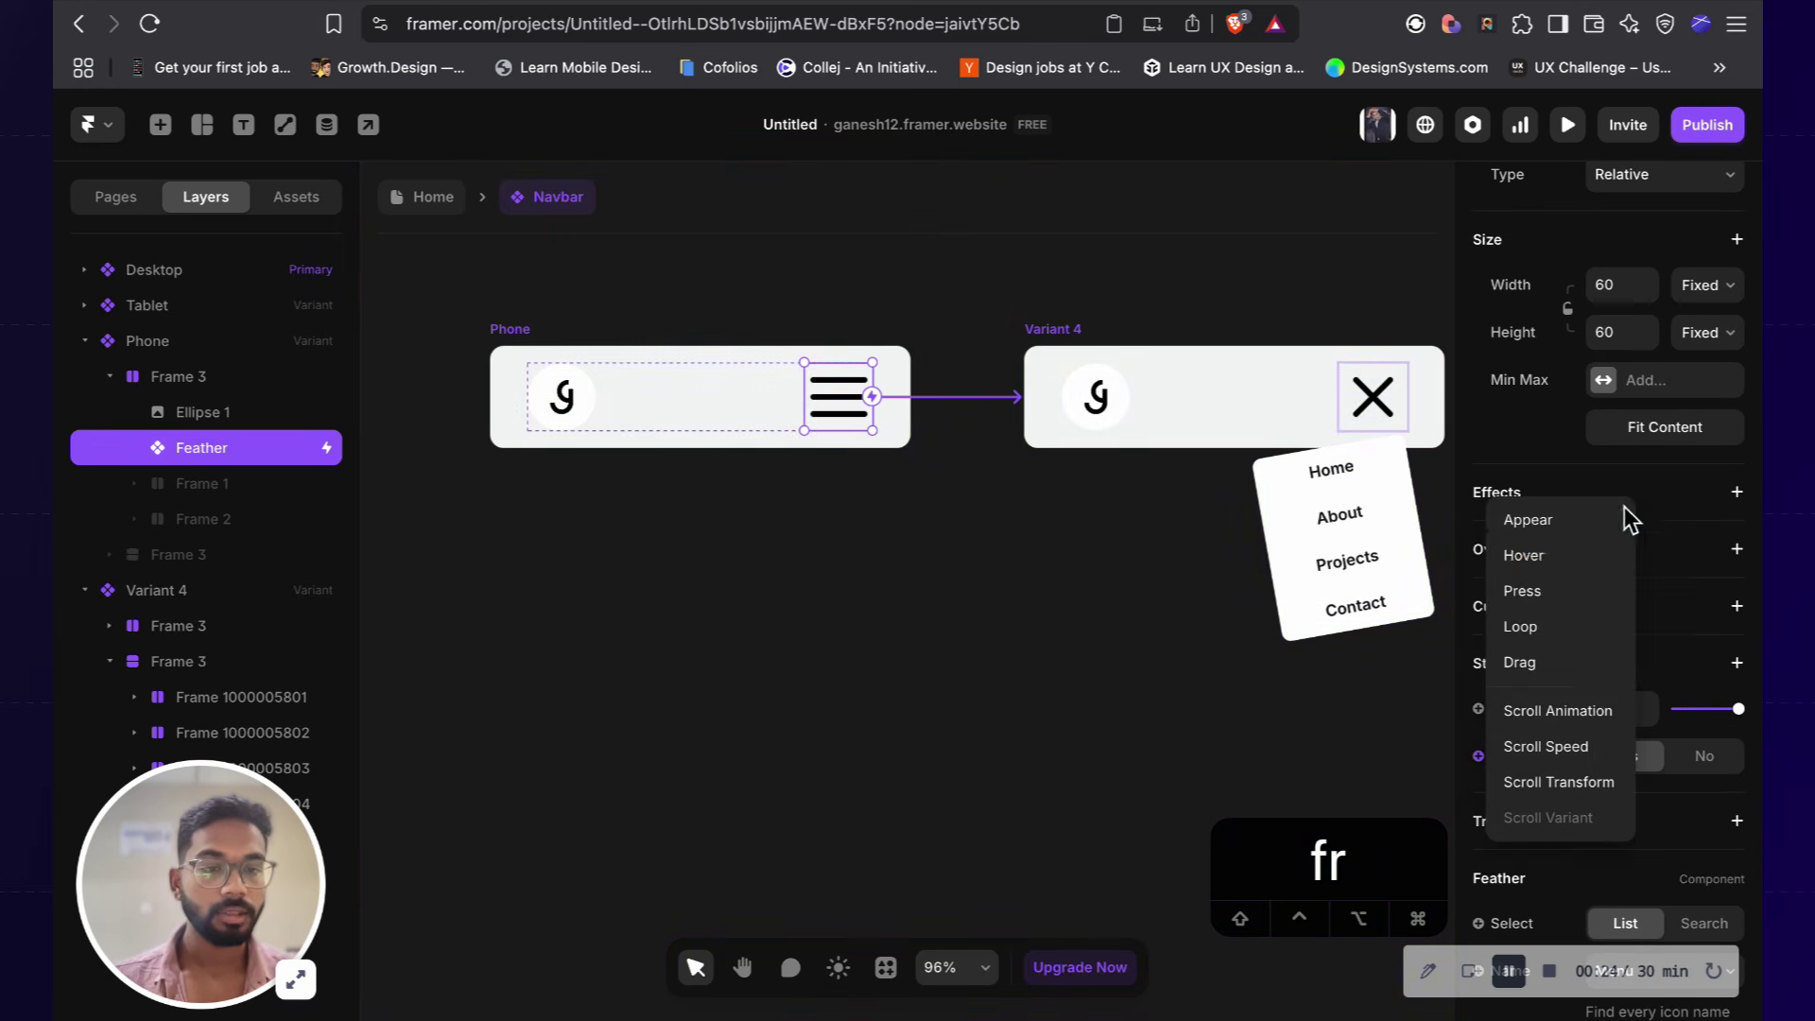
pyautogui.click(1572, 788)
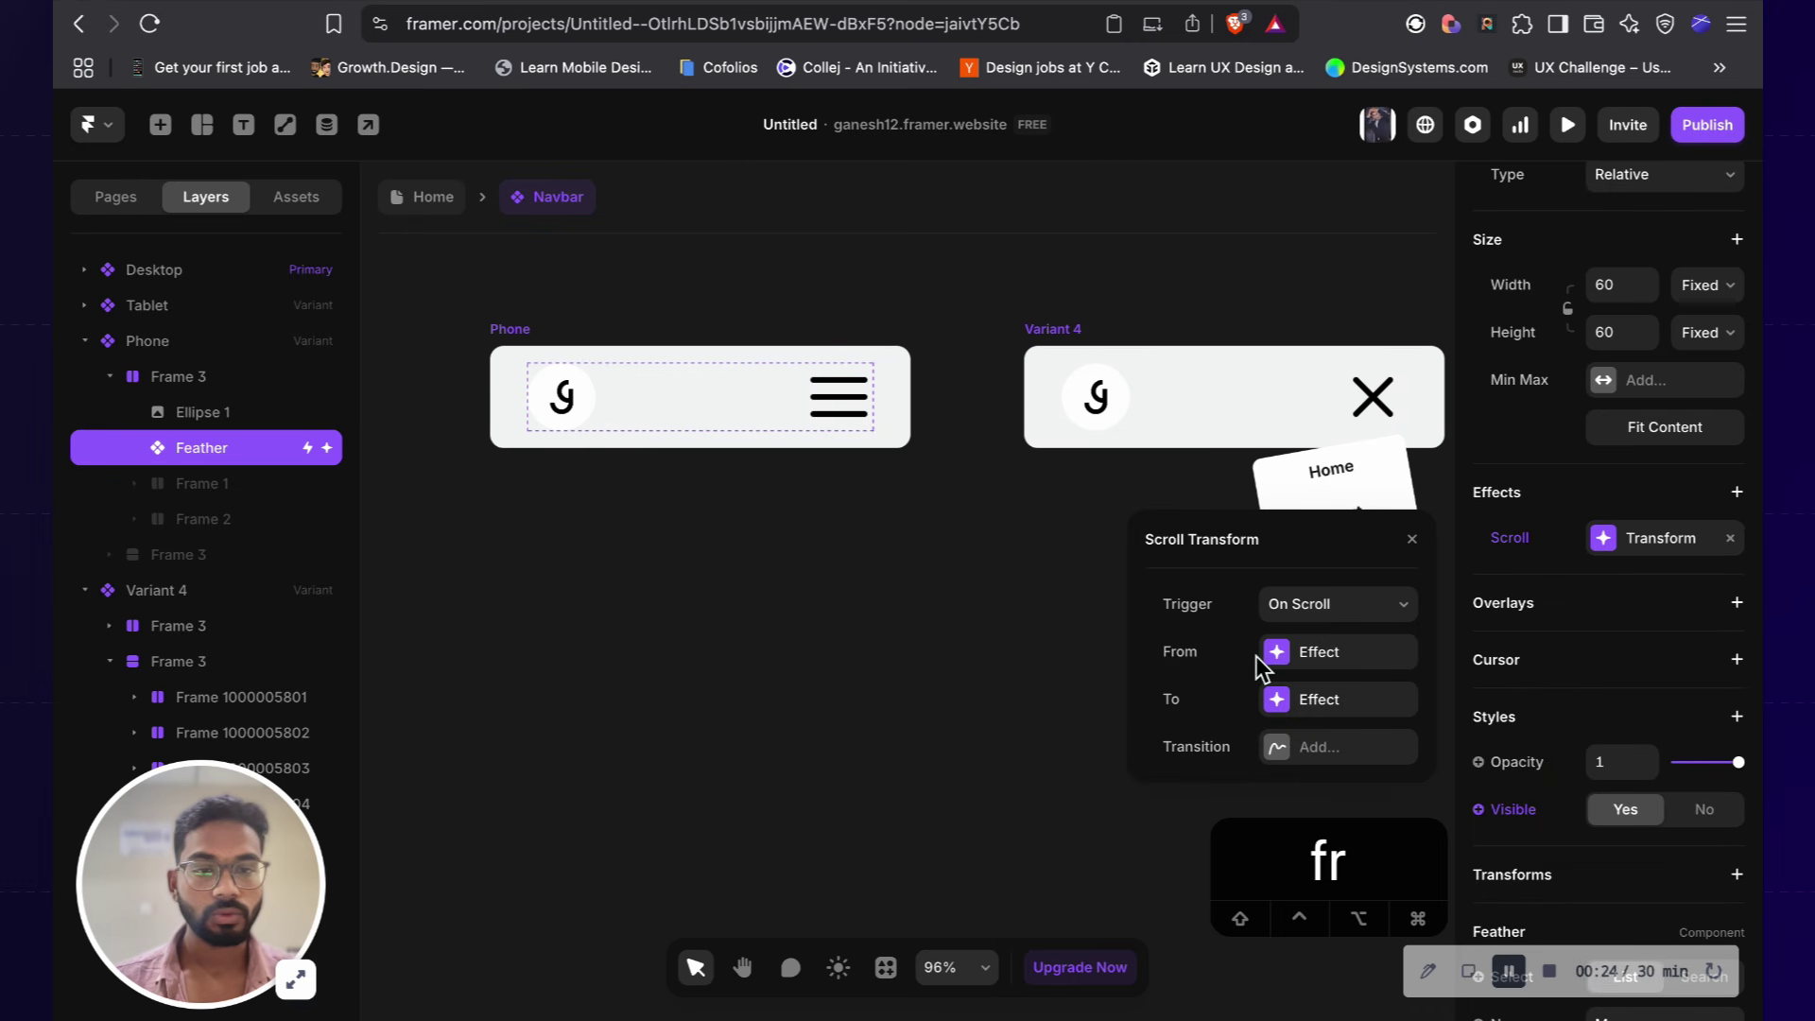
pyautogui.click(1375, 608)
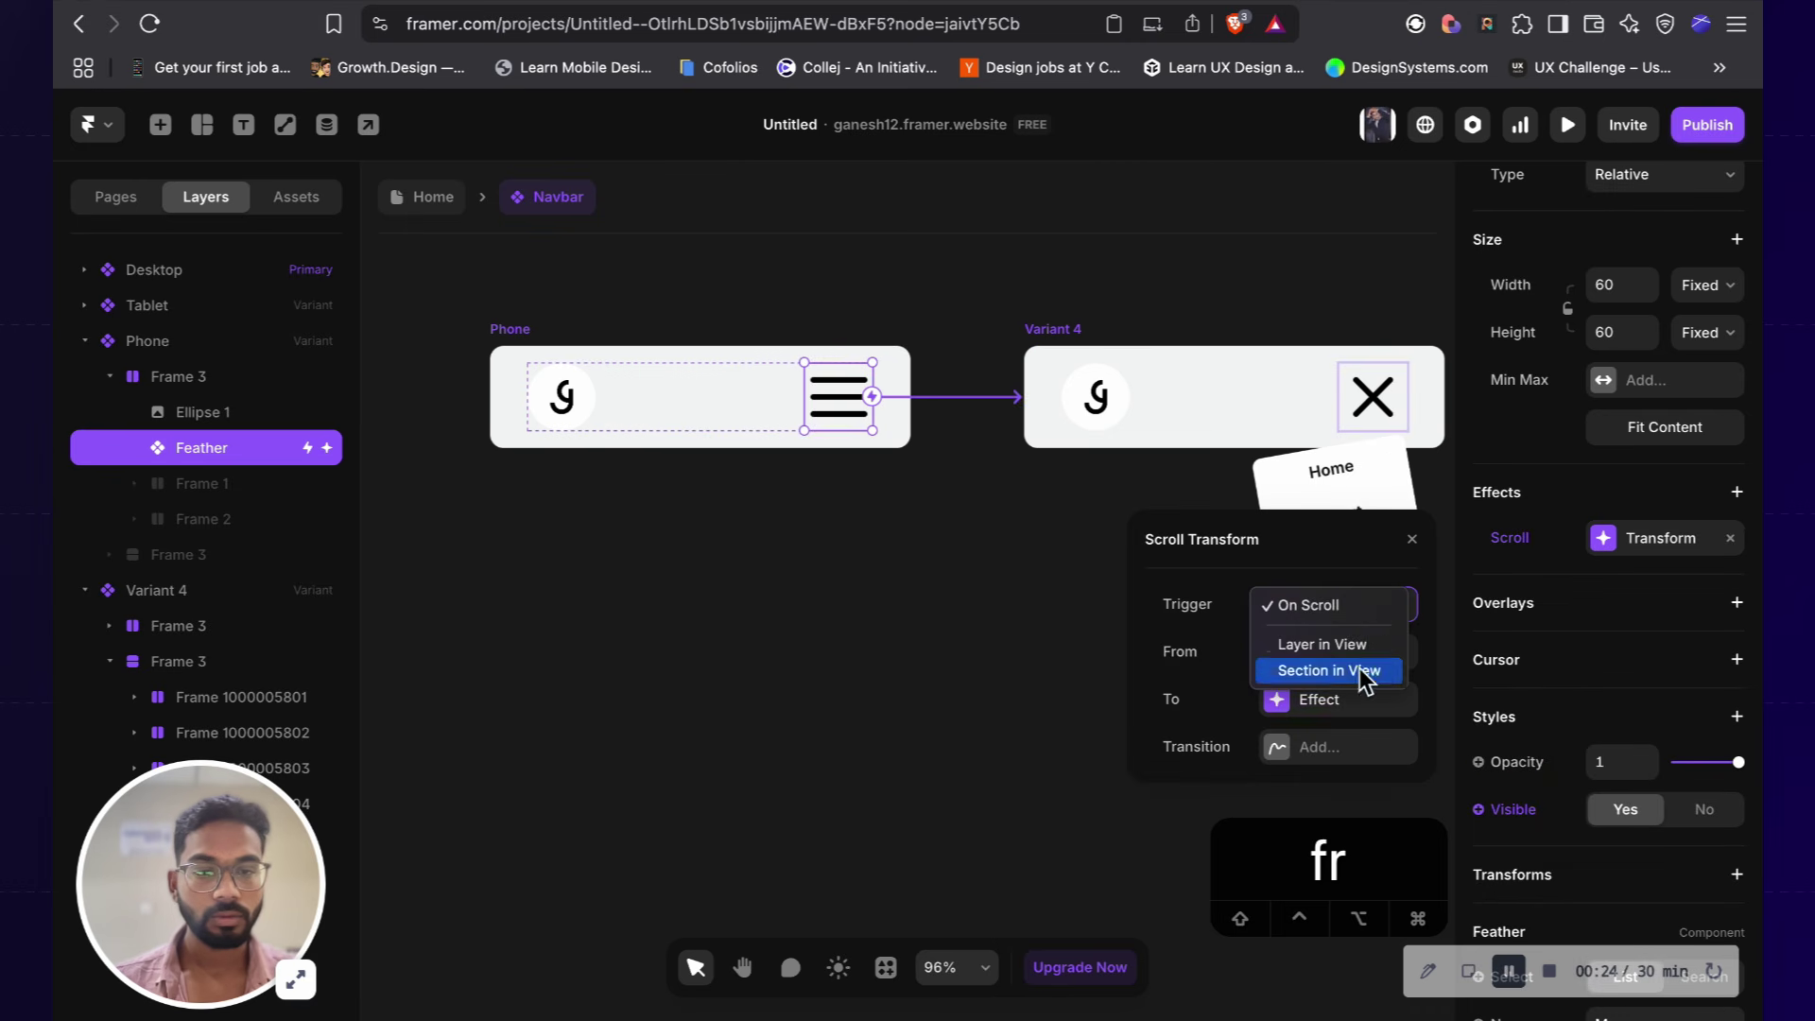
pyautogui.click(1415, 548)
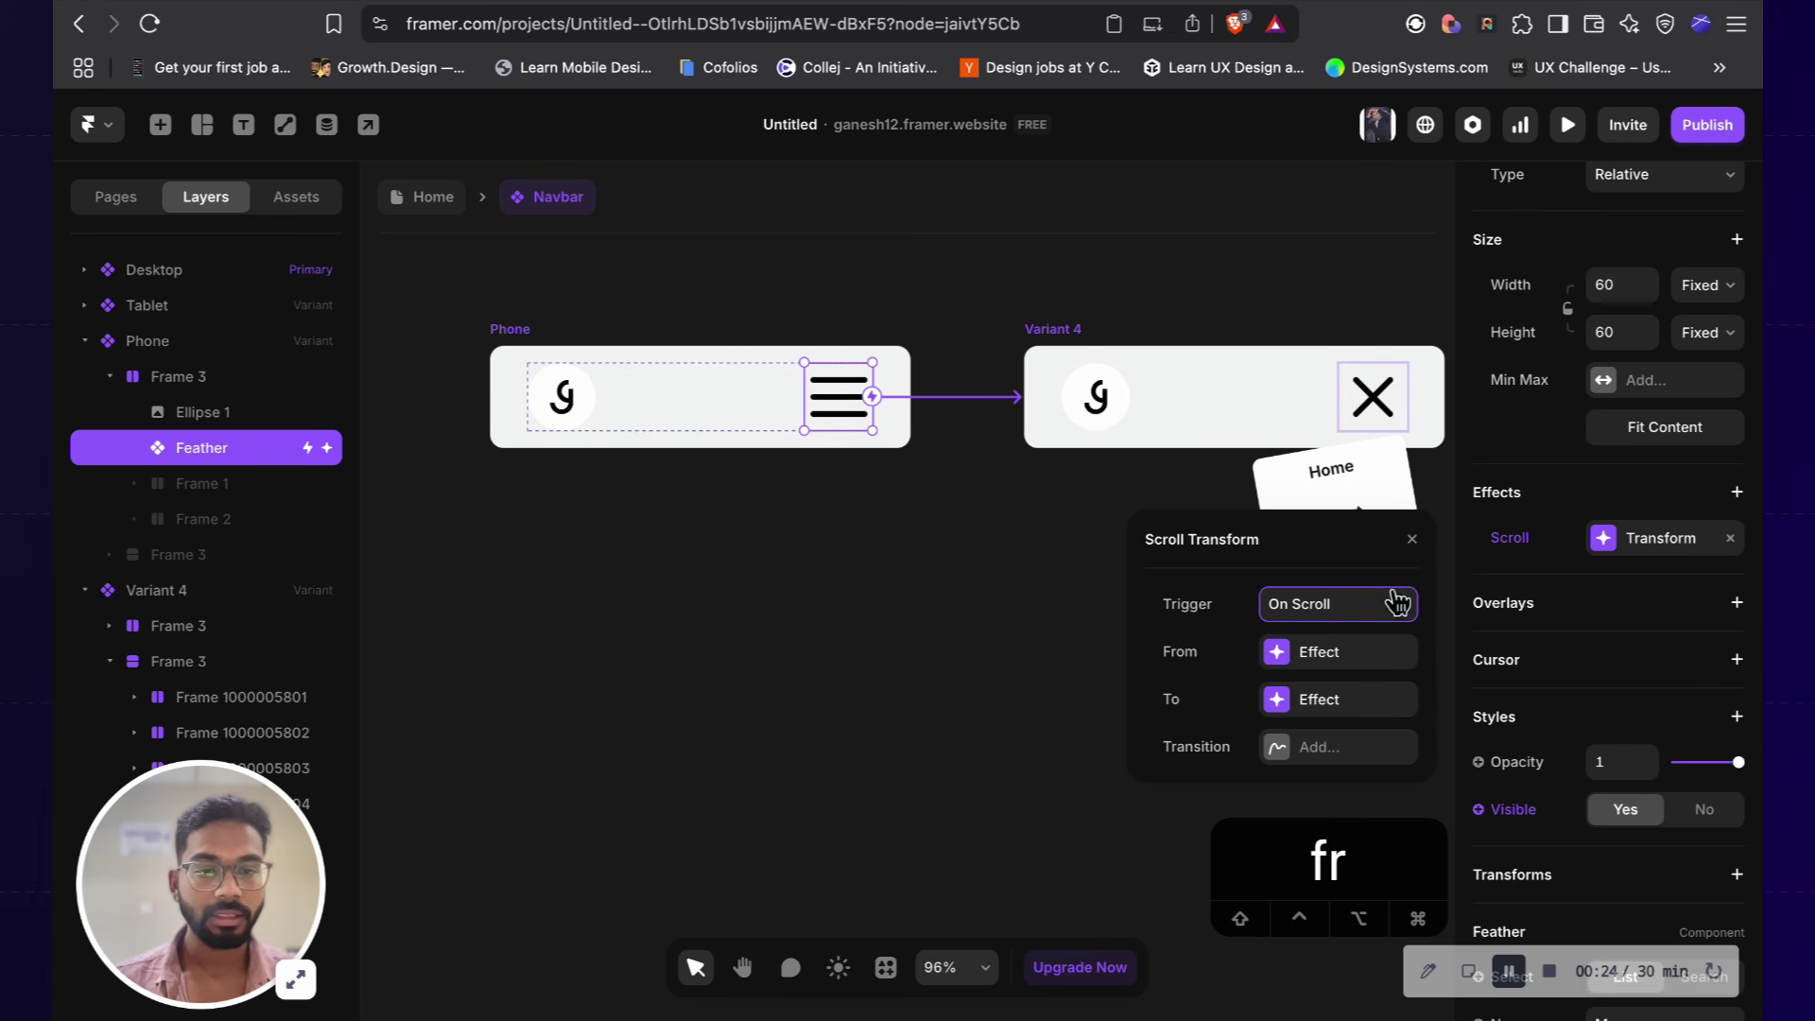
pyautogui.click(1413, 543)
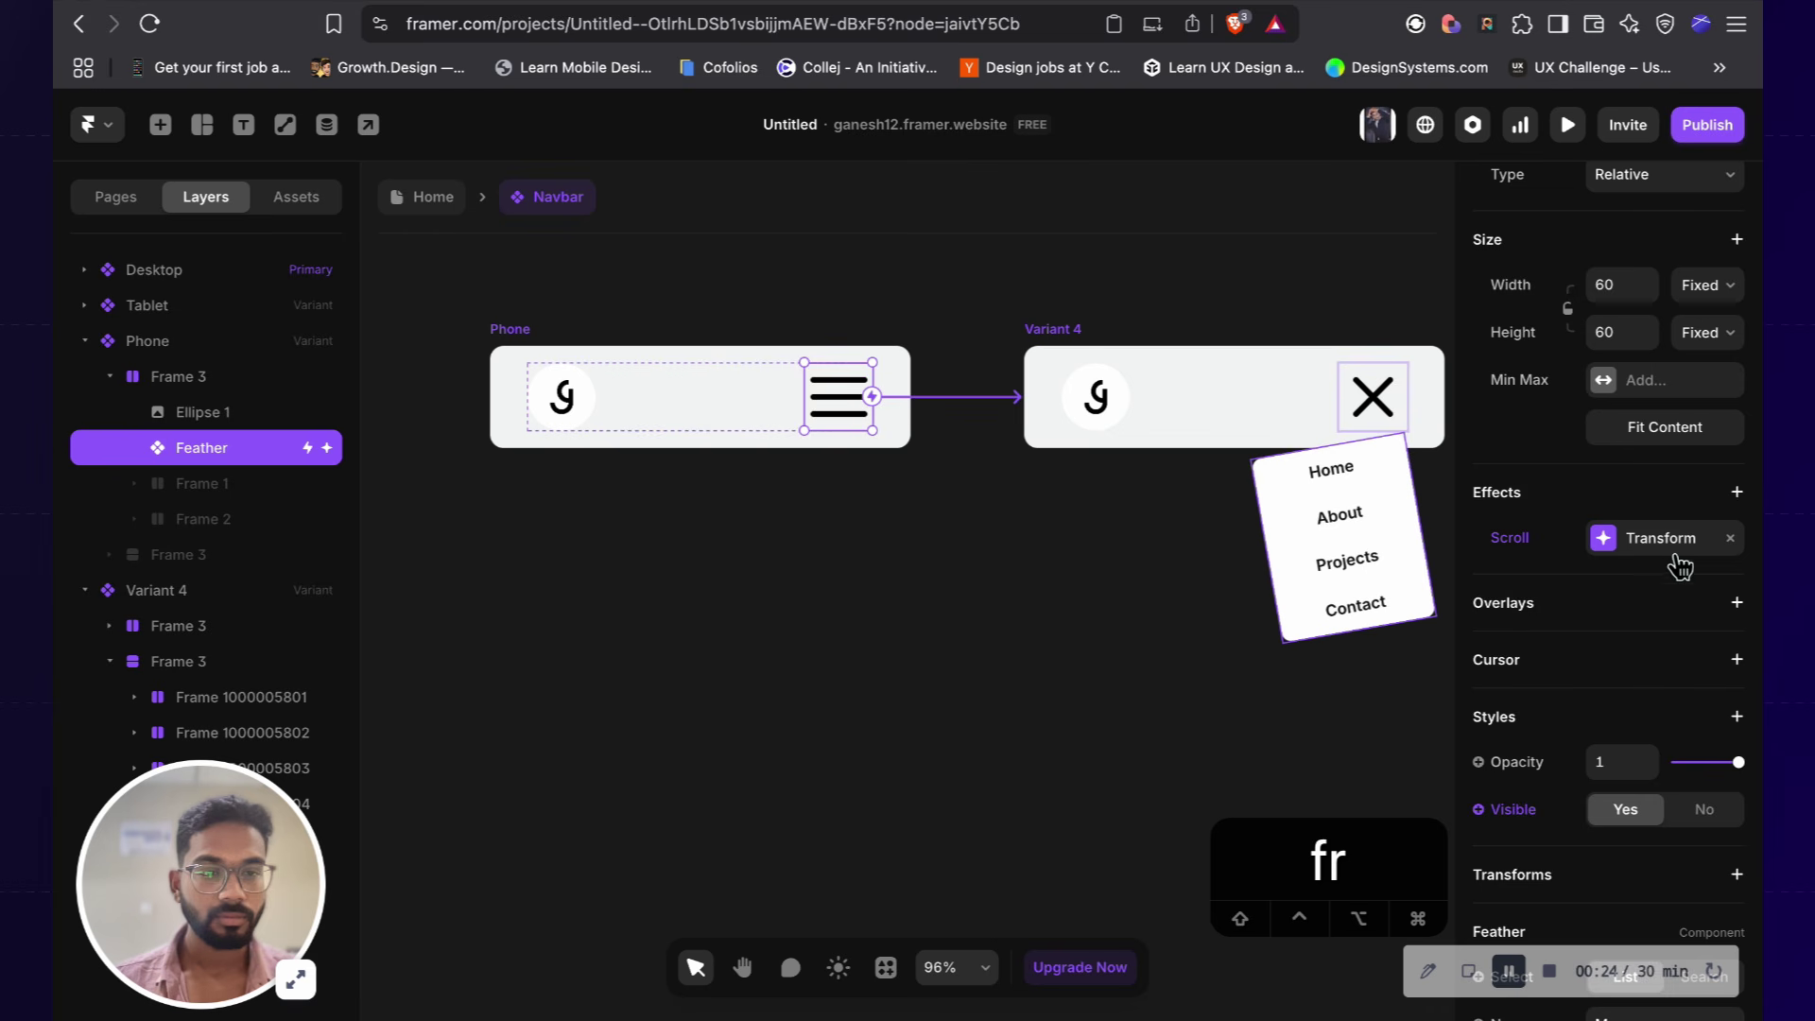
pyautogui.click(1729, 540)
# Step: Add a Press effect with 0.9 scale to the Phone variant's hamburger icon and check its Spring transition
pyautogui.click(1664, 519)
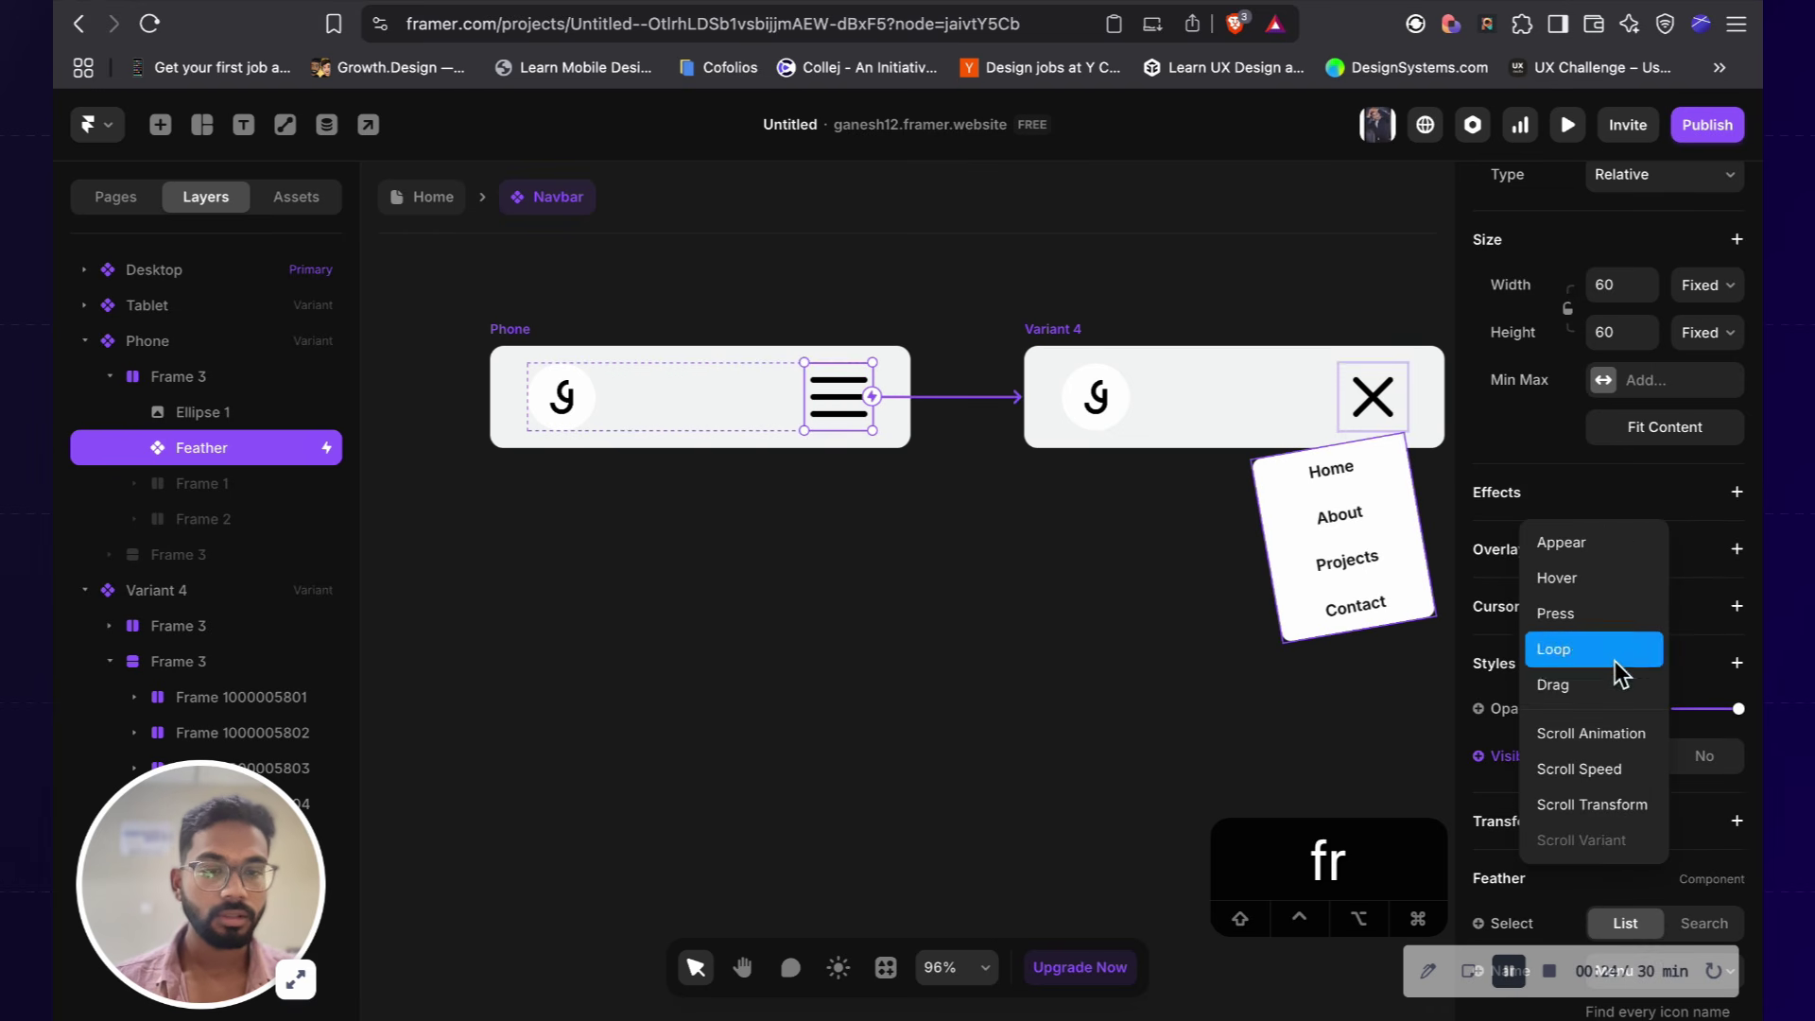
pyautogui.click(1597, 615)
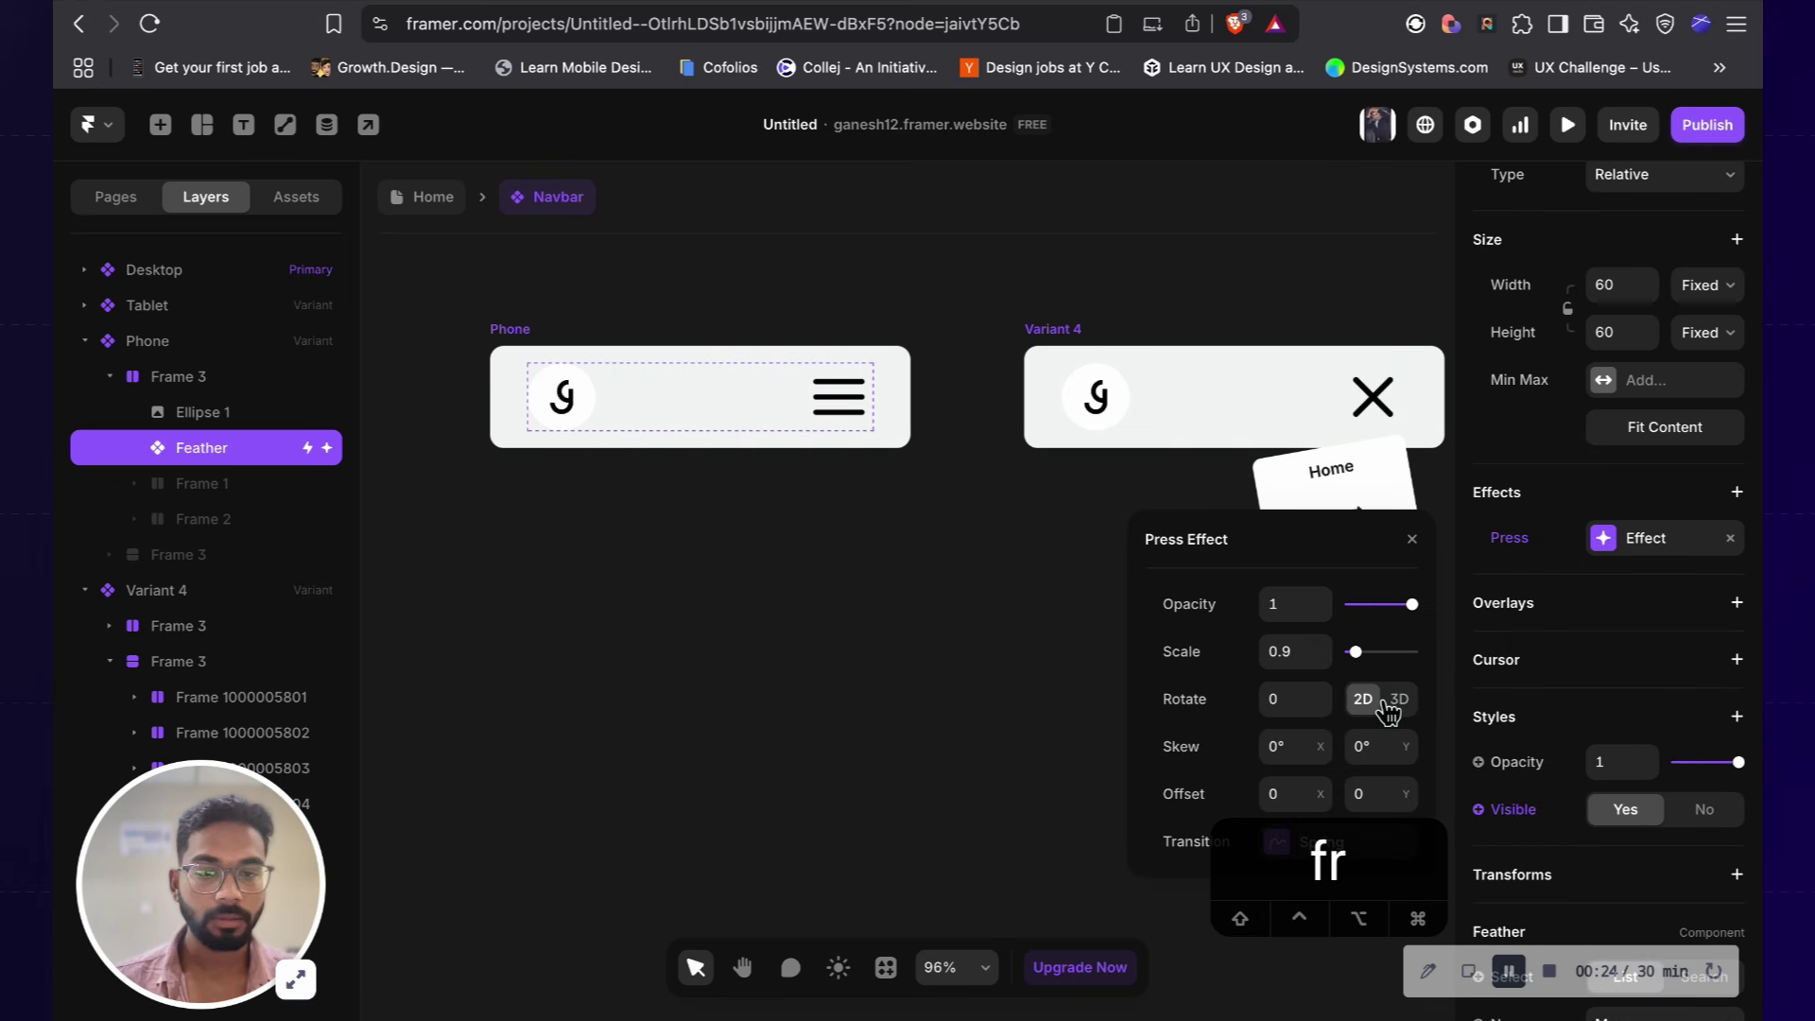
pyautogui.moveTo(1234, 565); pyautogui.dragTo(962, 515)
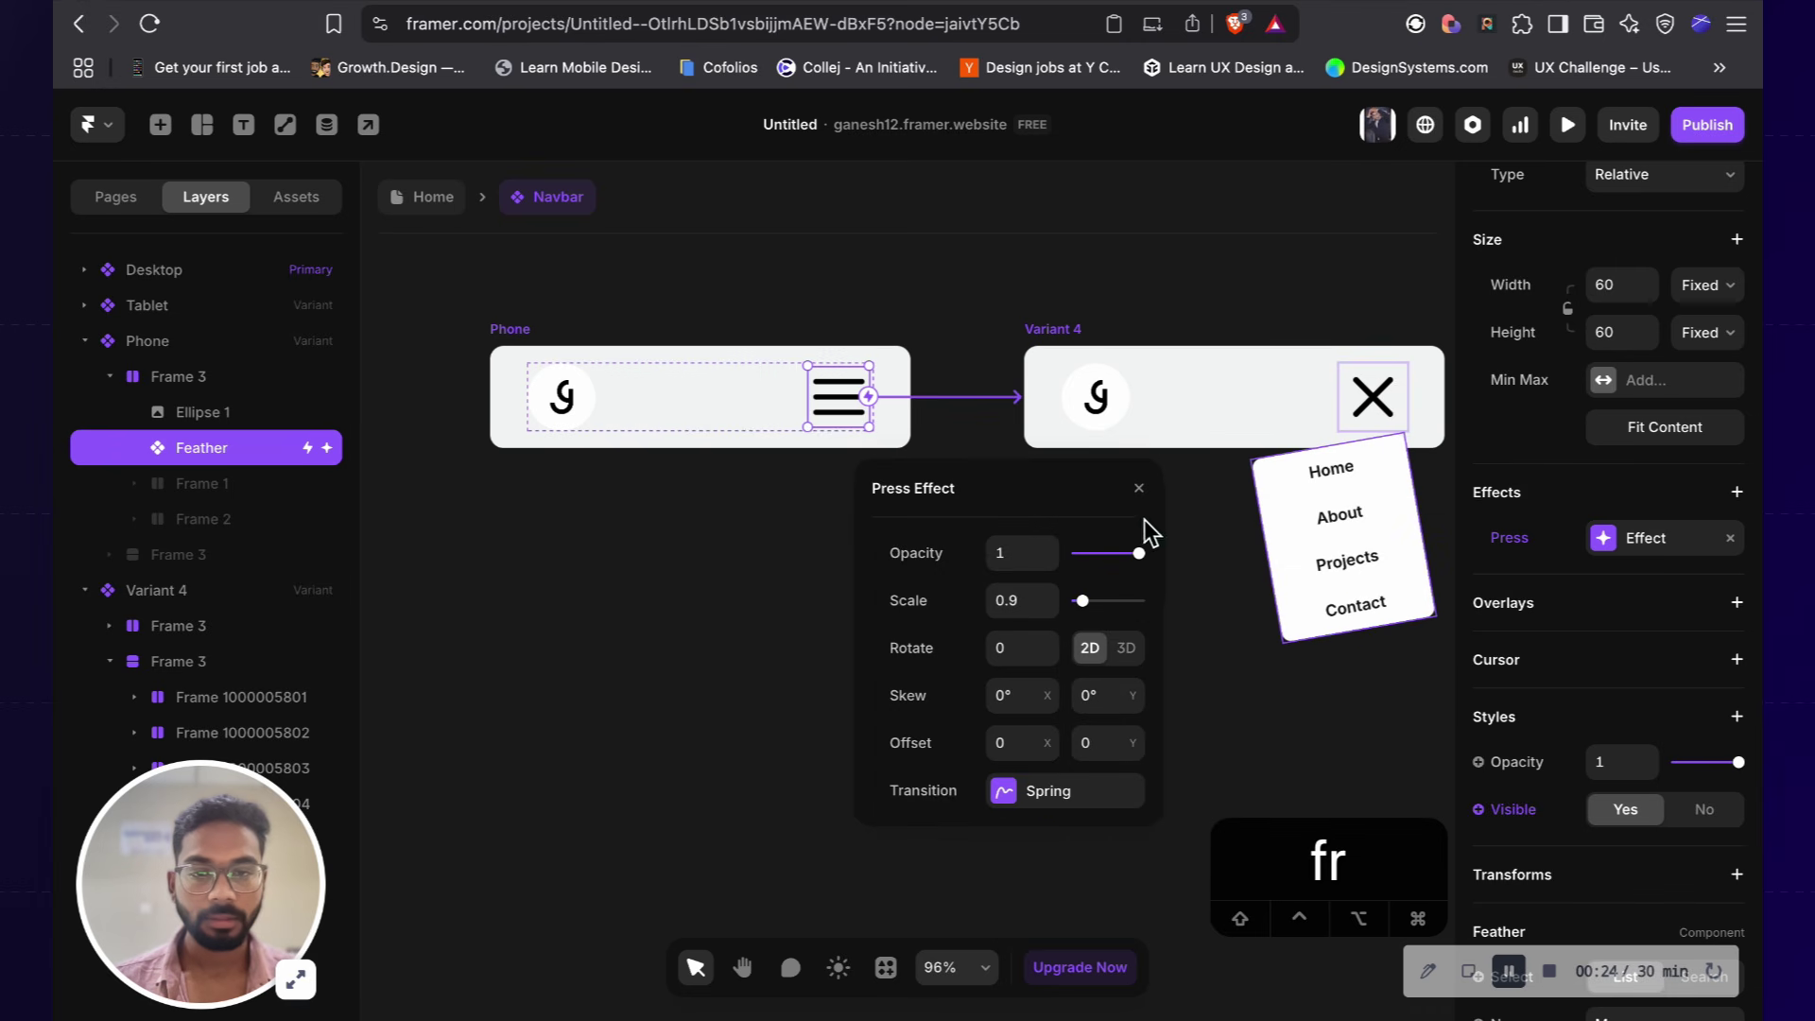
pyautogui.click(1065, 791)
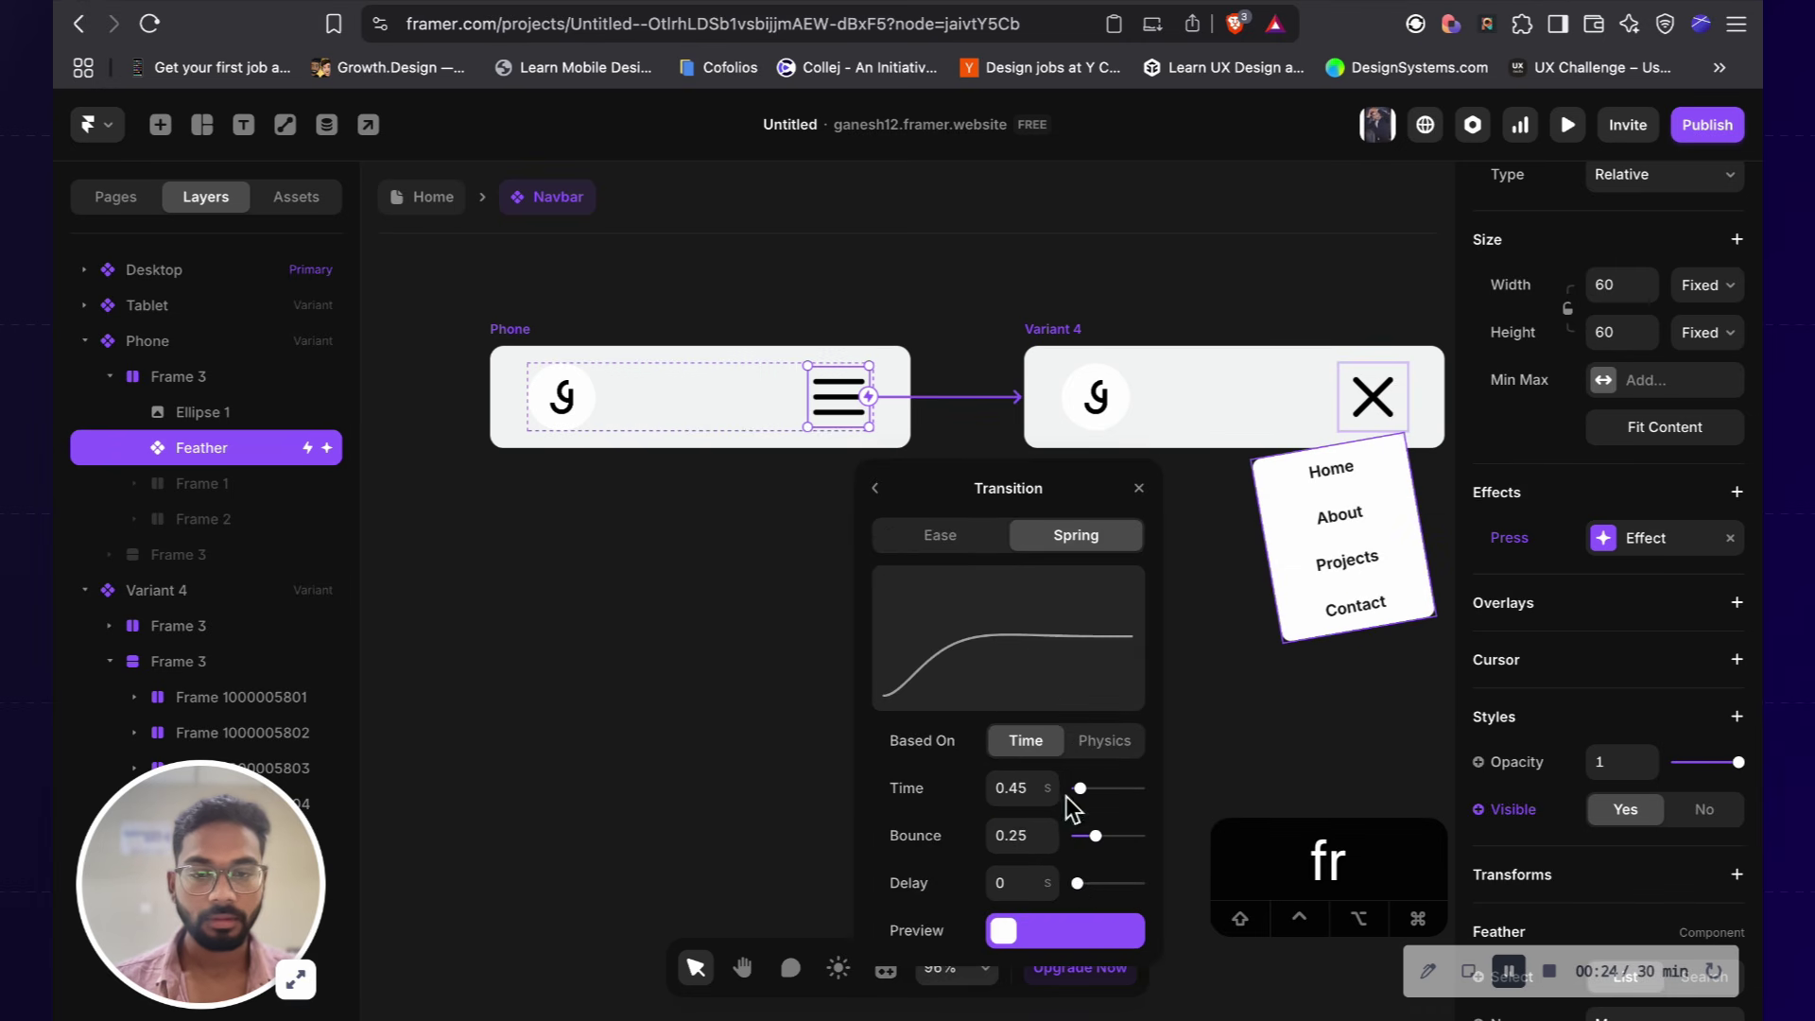
pyautogui.click(1134, 494)
# Step: Add a Press effect with 0.9 scale and a Spring transition to the X icon in Variant 4
pyautogui.click(1371, 395)
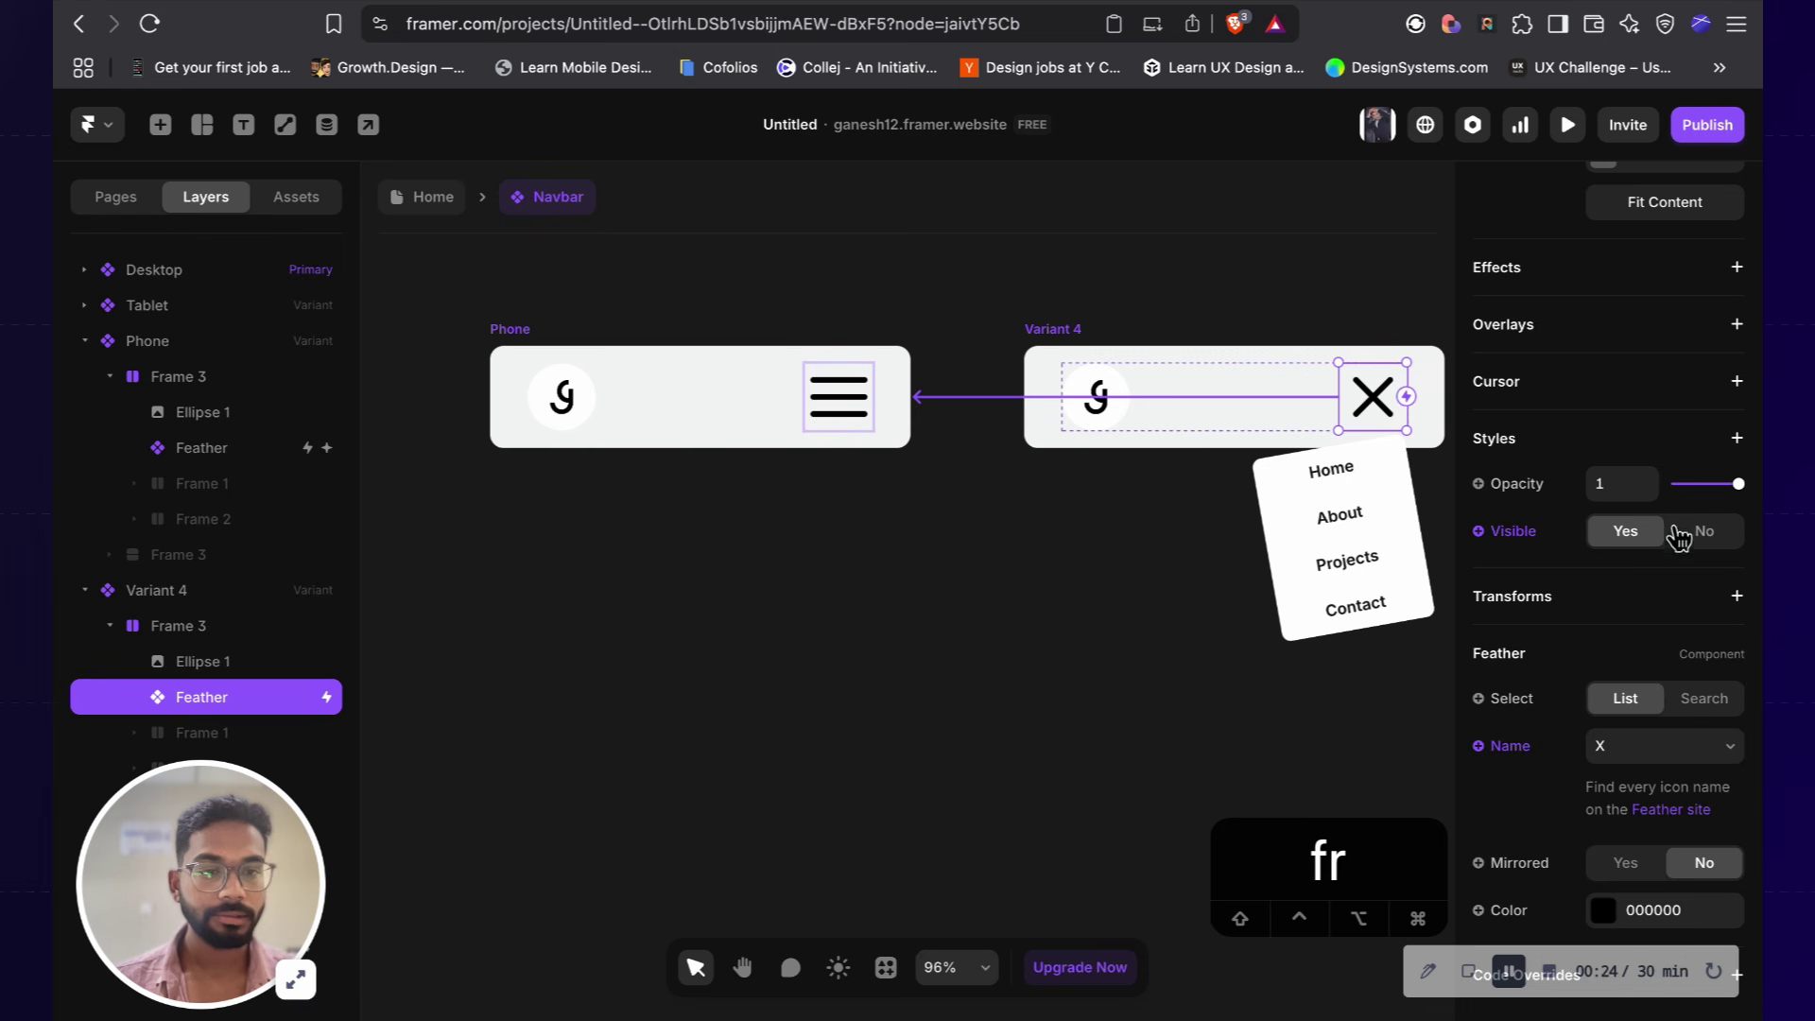
pyautogui.click(1643, 284)
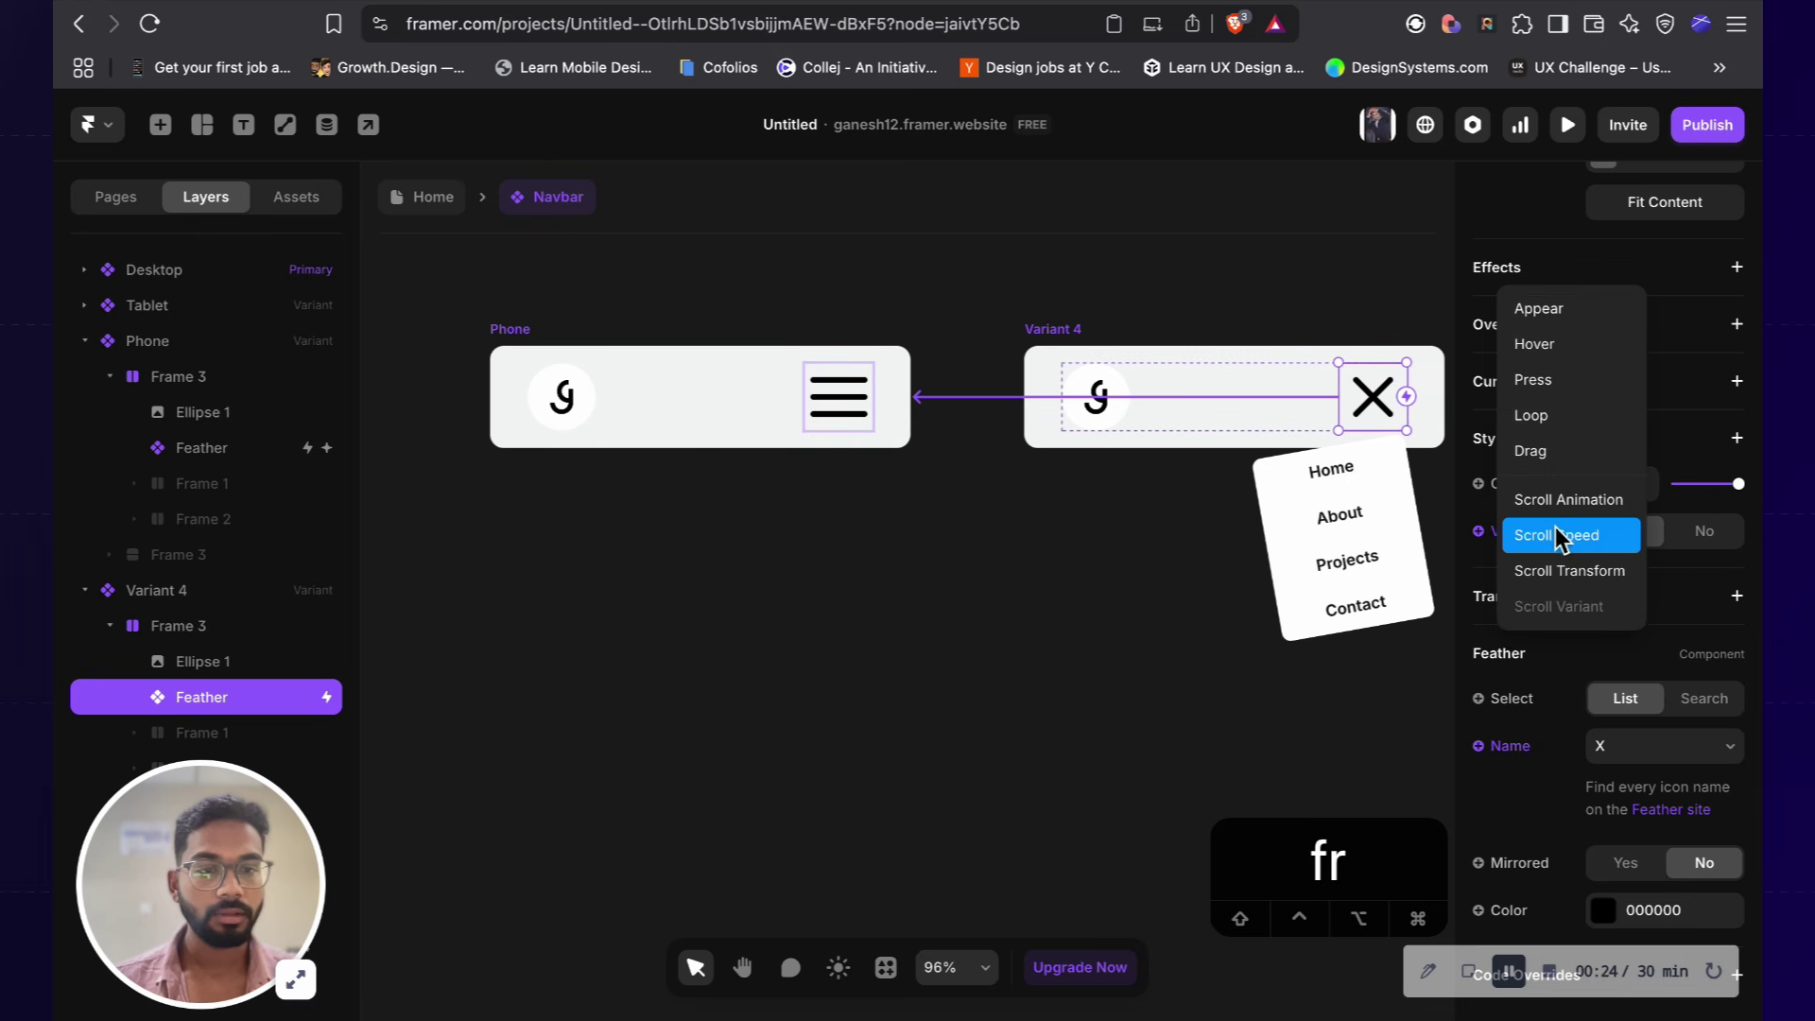
pyautogui.click(1569, 378)
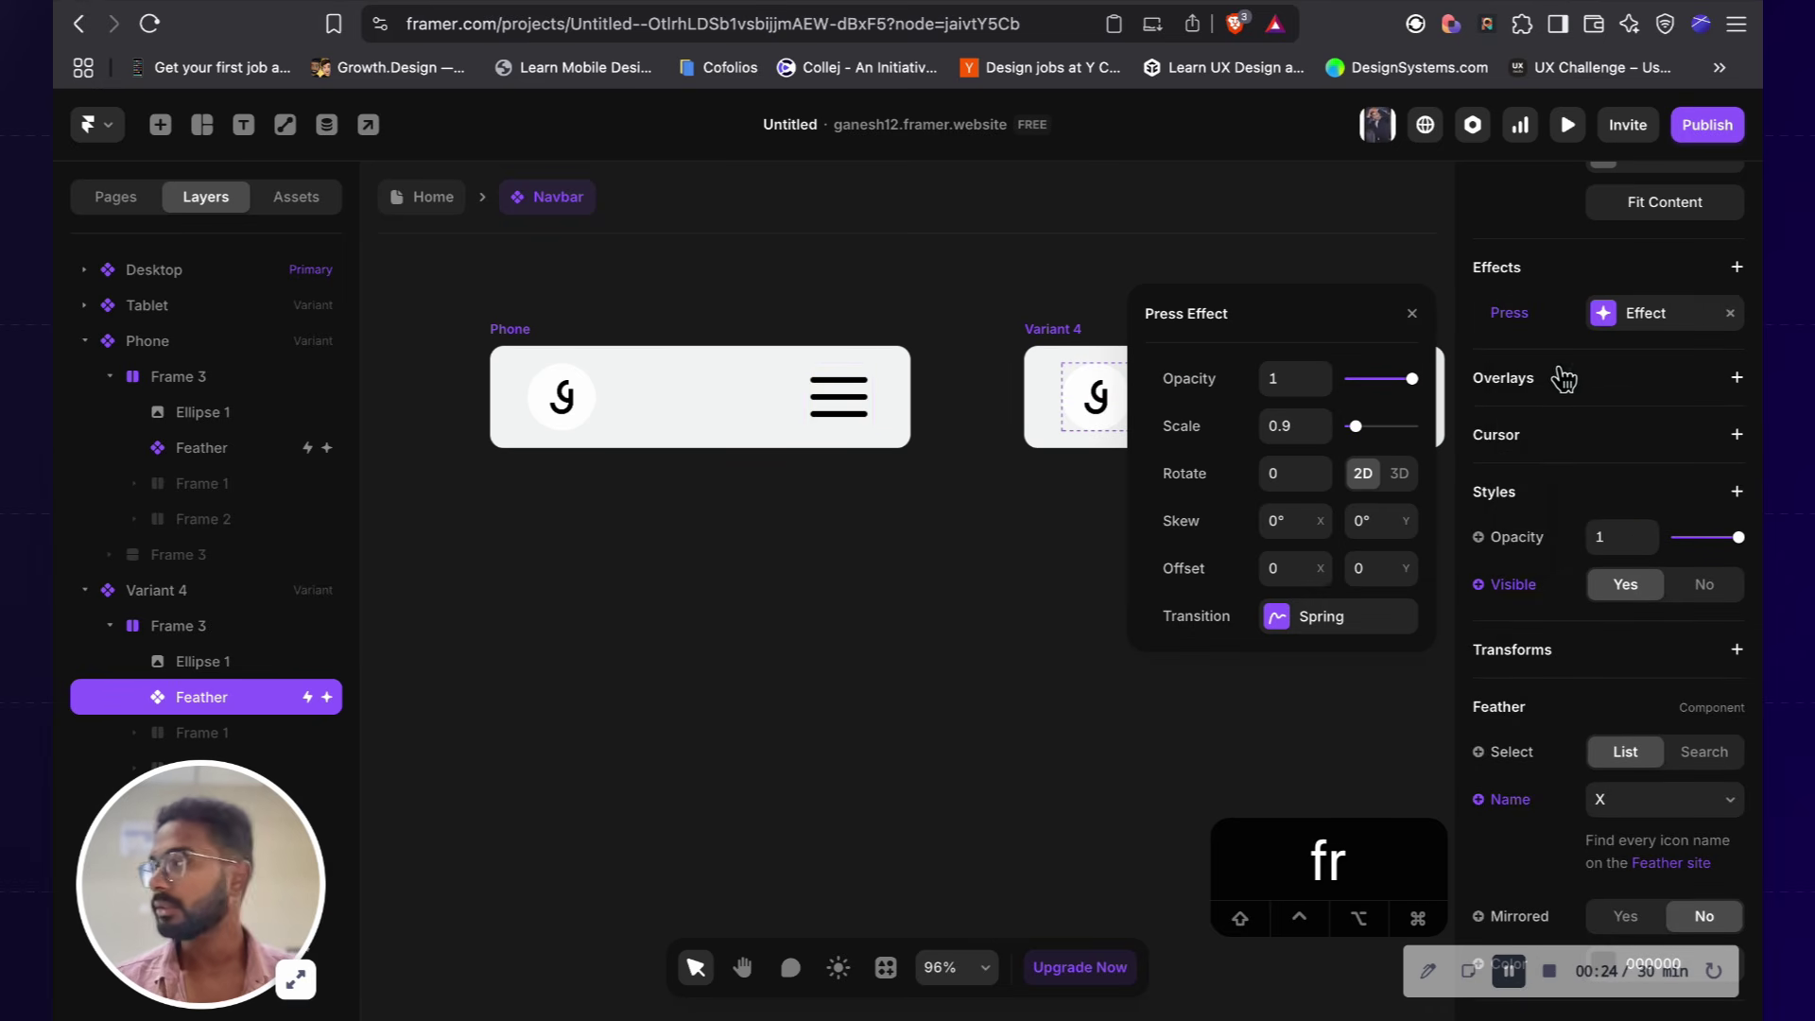
pyautogui.click(882, 463)
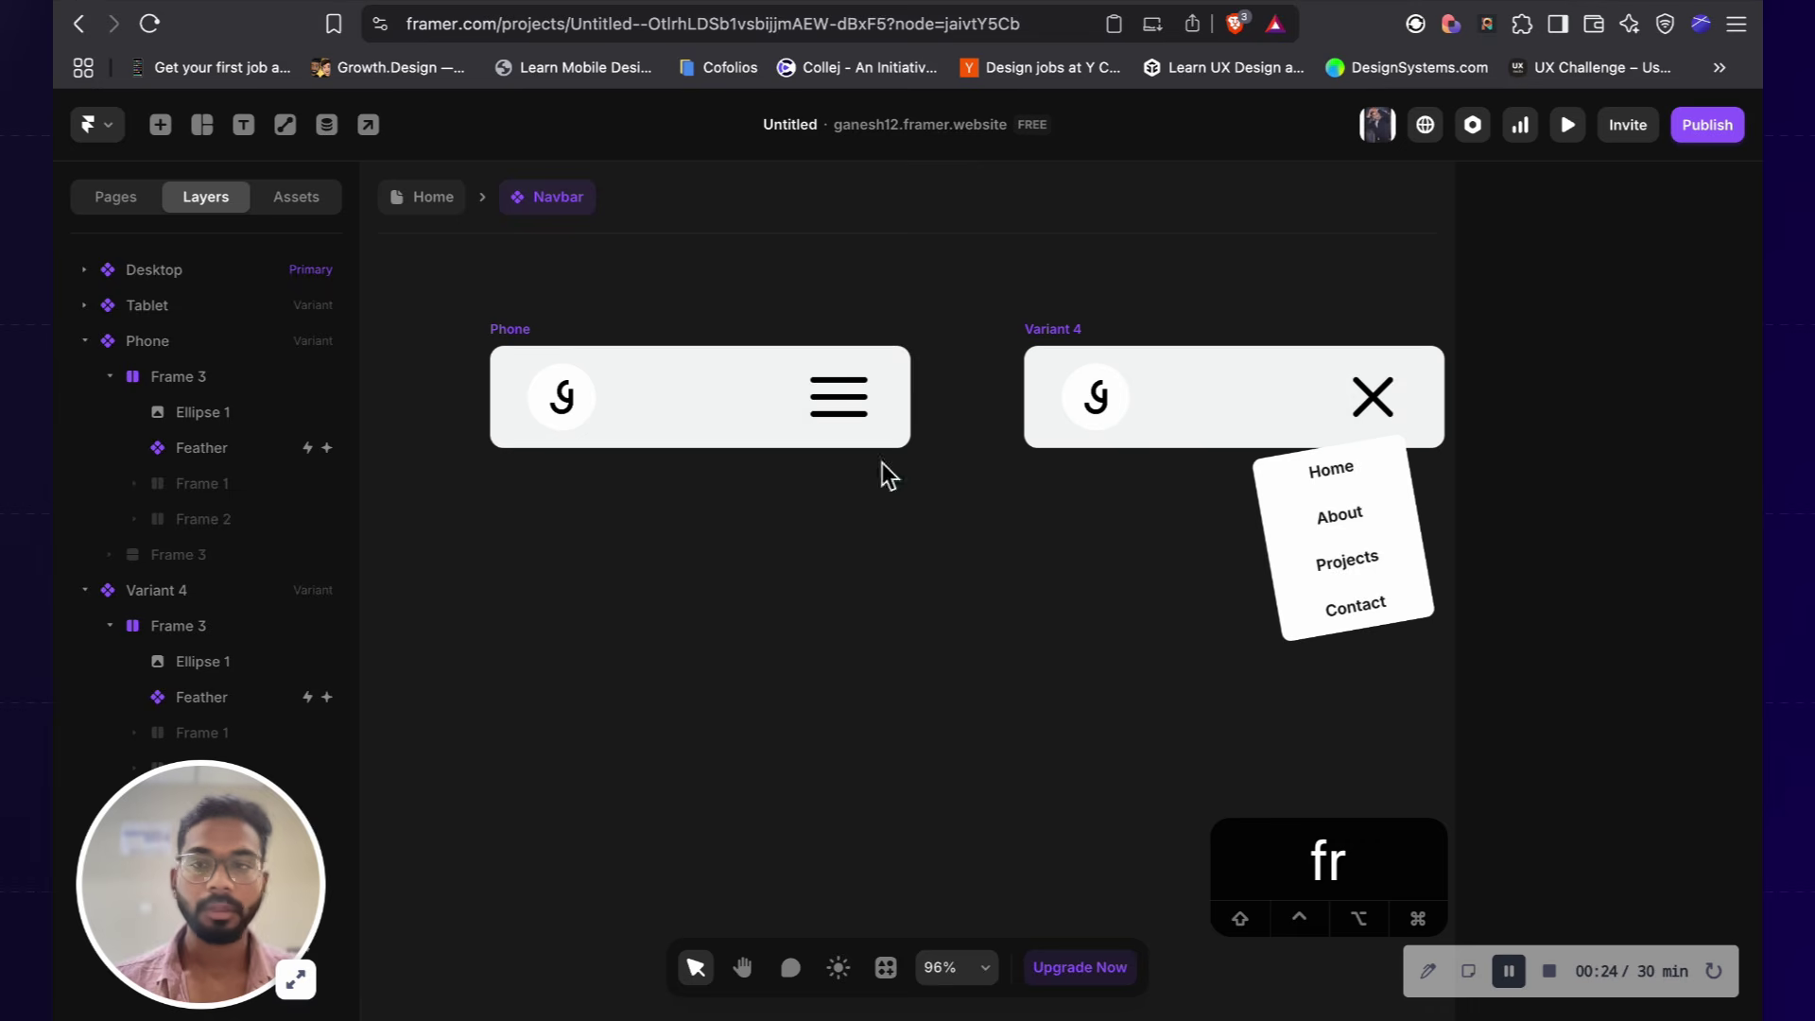
# Step: Preview the Home page's Phone breakpoint, toggle the menu open and closed repeatedly with its icon, and return to the canvas
pyautogui.click(423, 196)
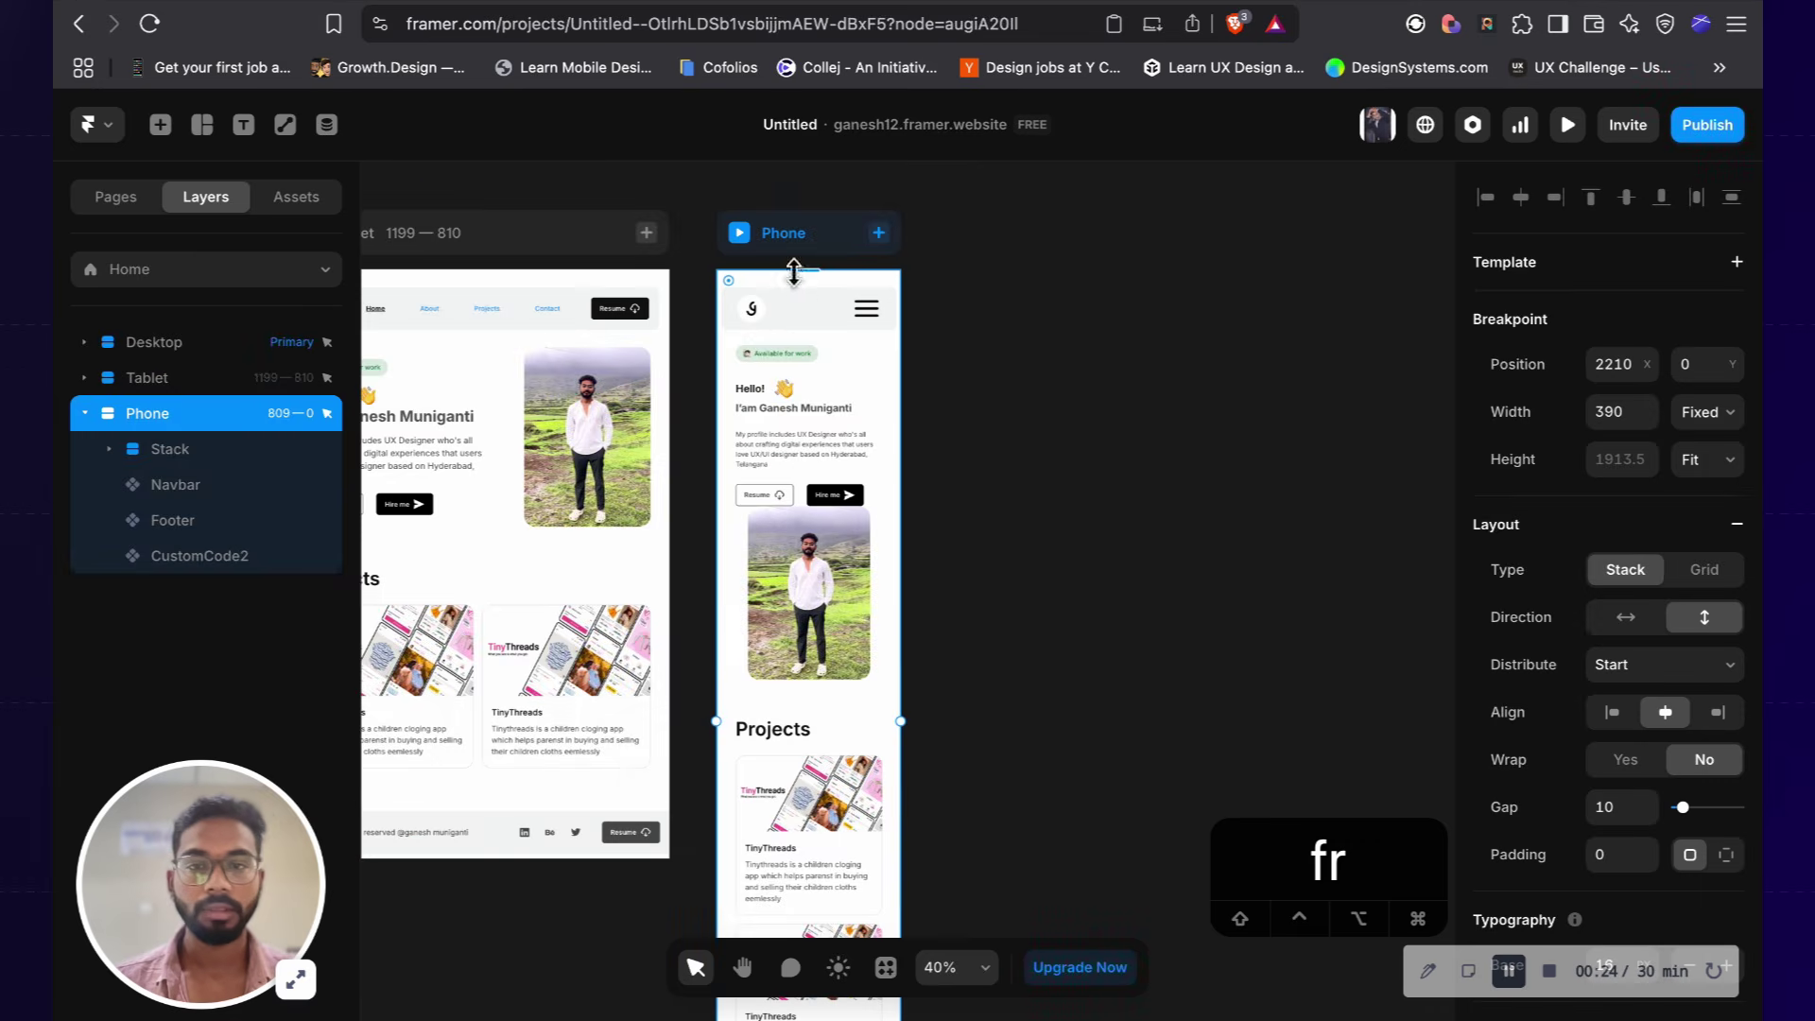
pyautogui.click(739, 236)
pyautogui.click(1055, 285)
pyautogui.click(1055, 286)
pyautogui.click(1055, 286)
pyautogui.click(1055, 286)
pyautogui.click(1055, 286)
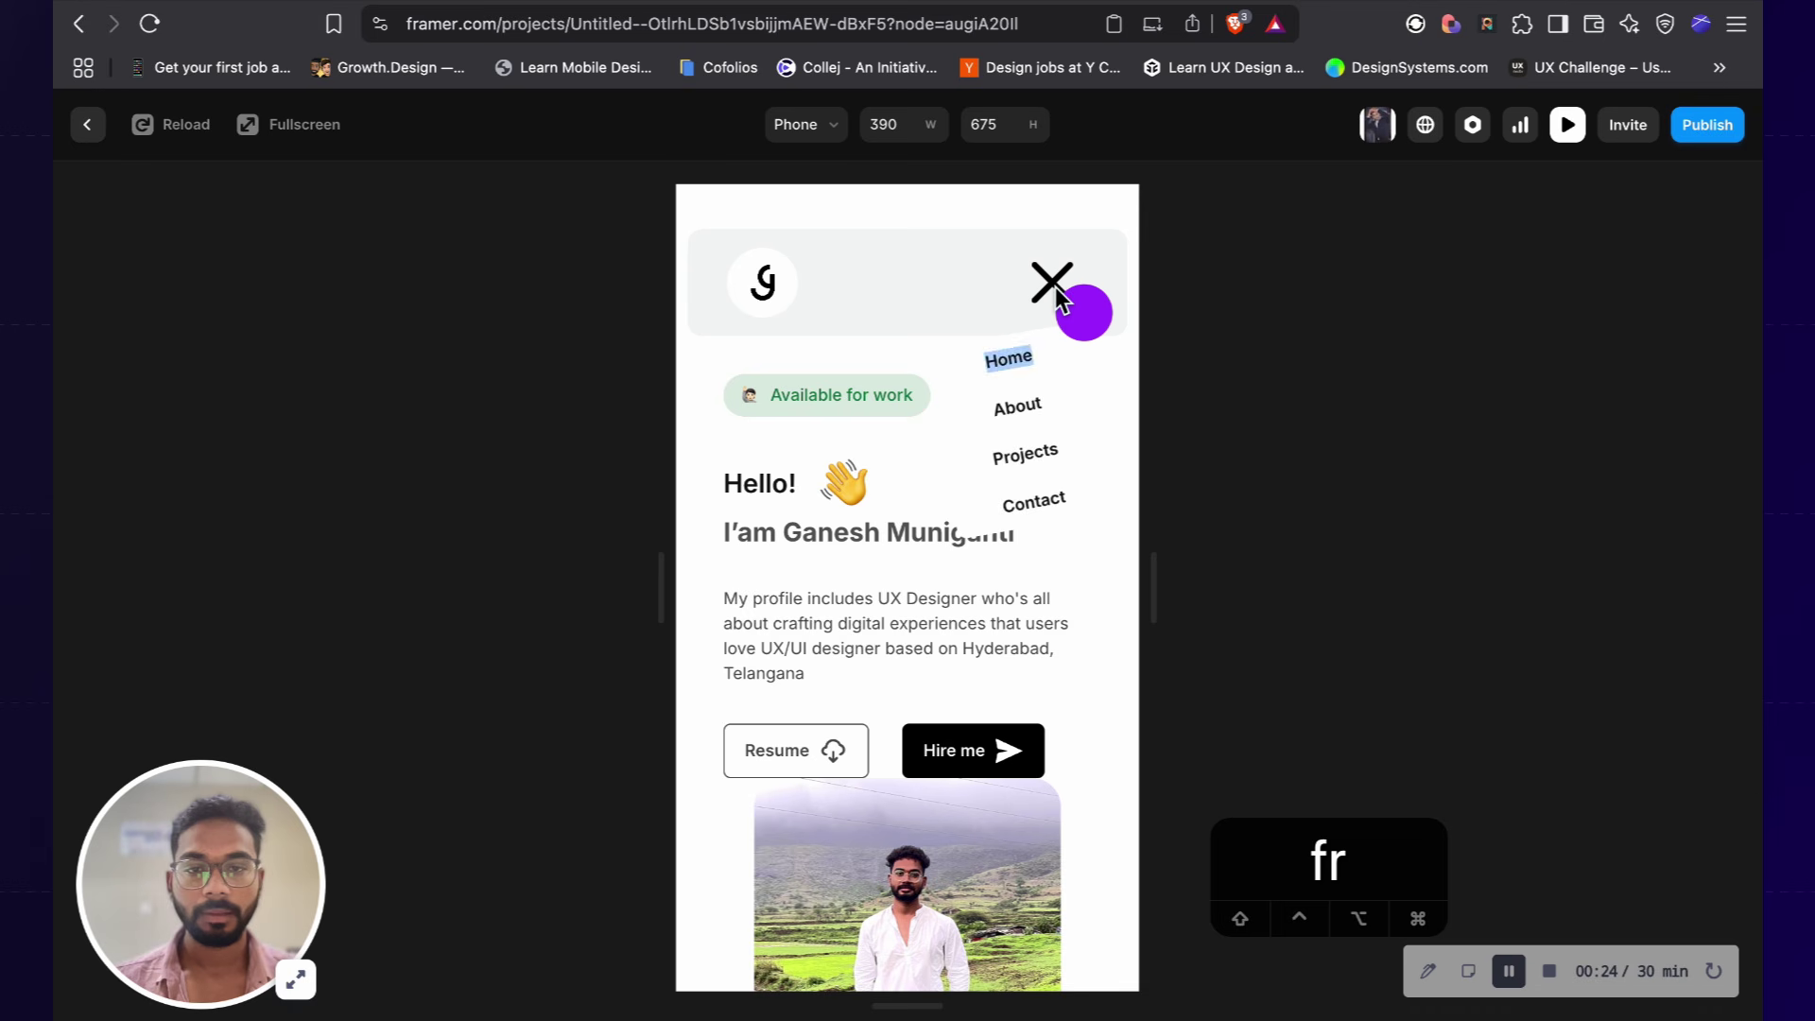
pyautogui.click(1055, 285)
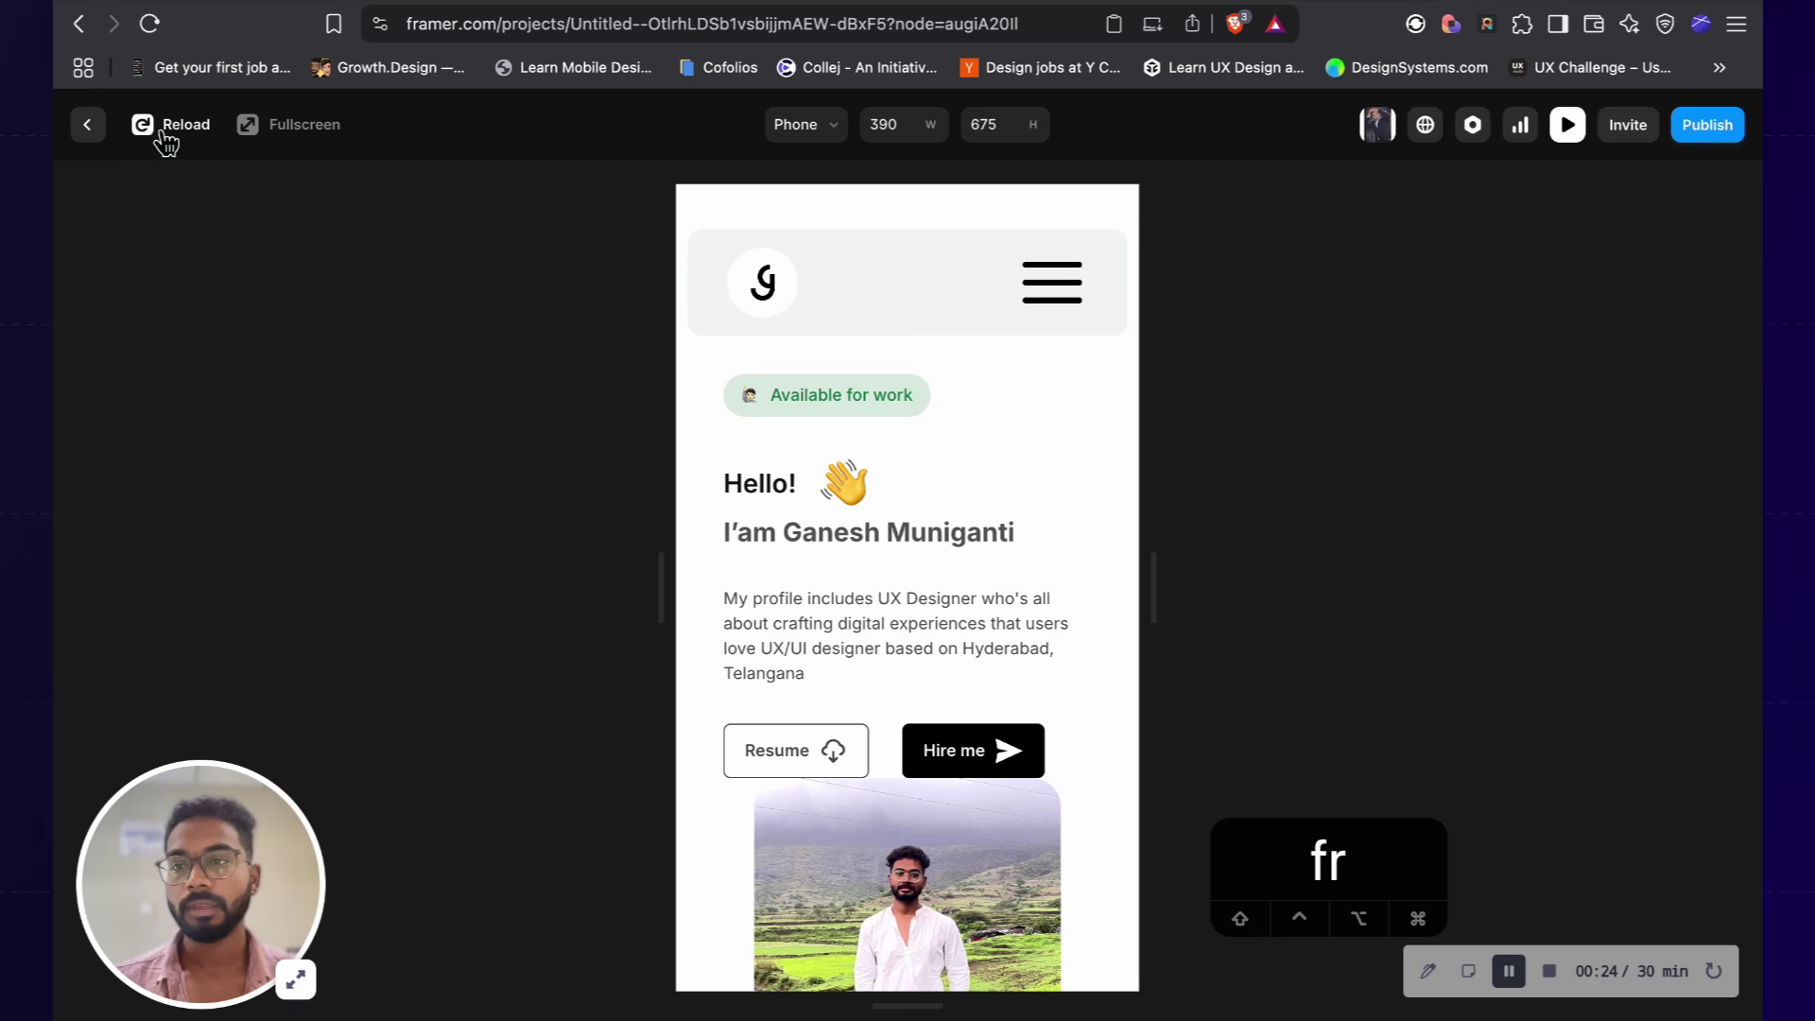
pyautogui.click(98, 130)
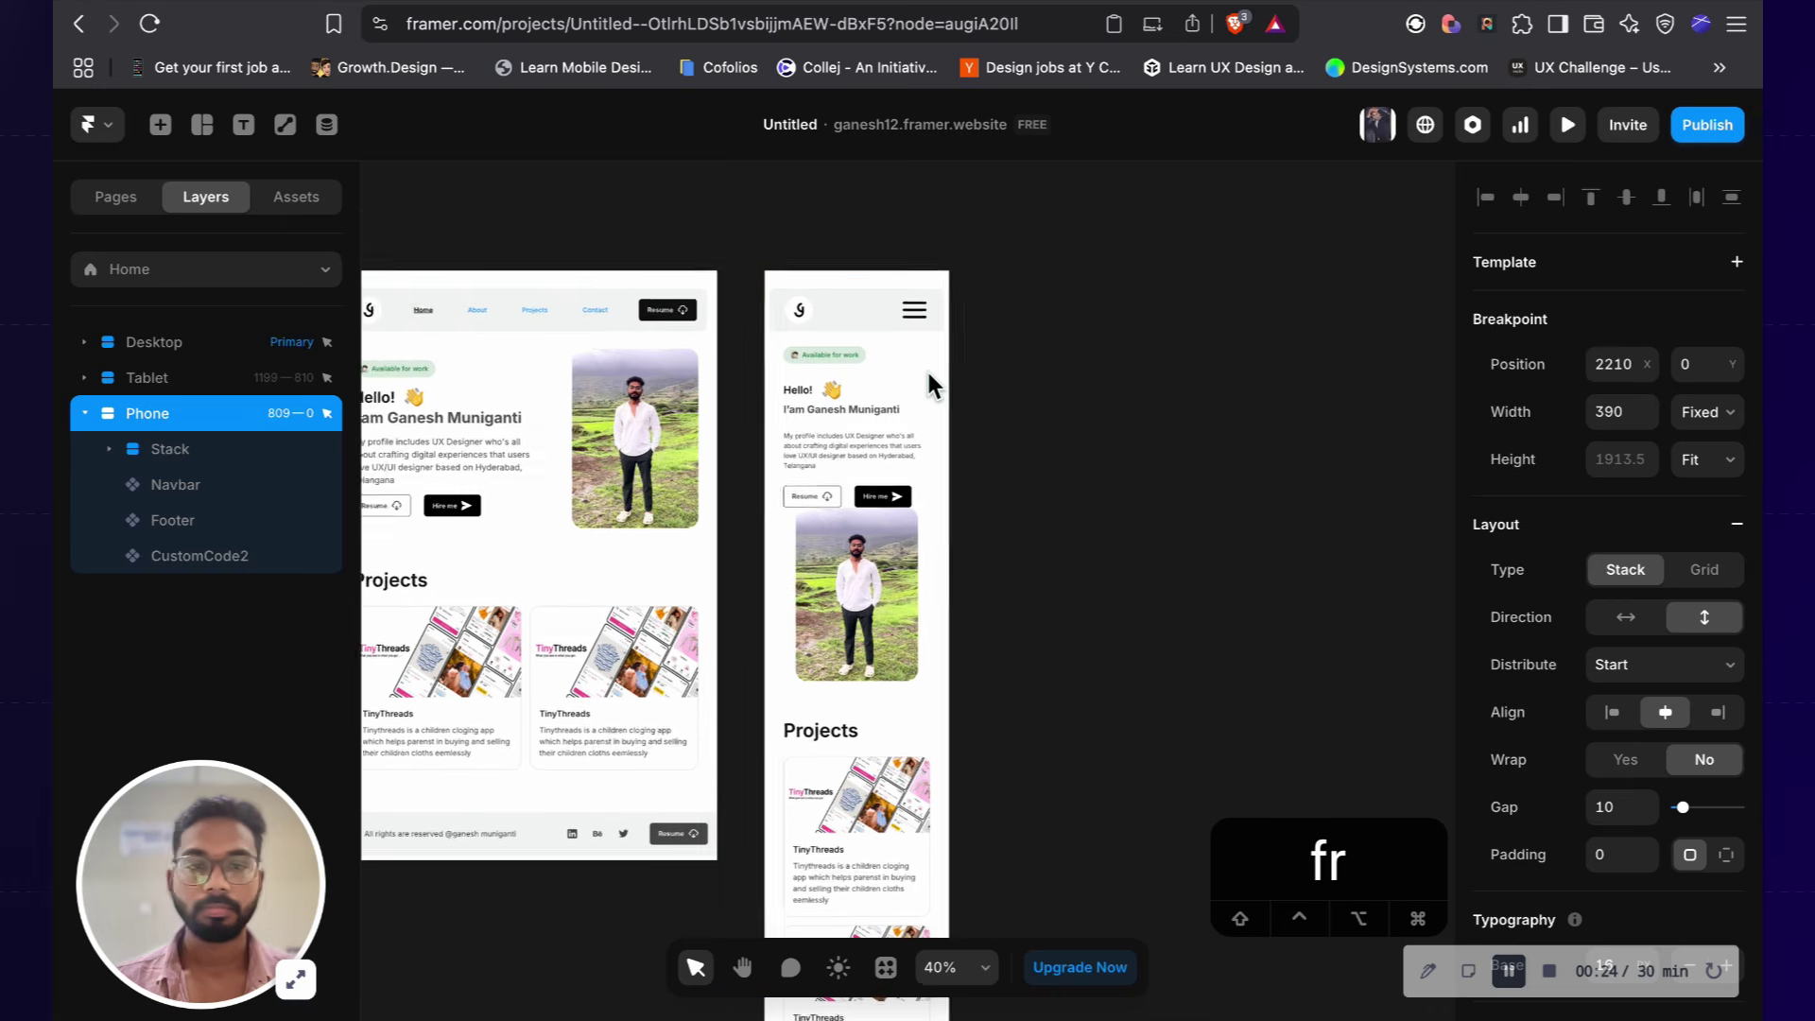
# Step: Try a Press effect with 0.9 scale on the Navbar instance in the Home page's Phone breakpoint
pyautogui.hscroll(-3, 936, 340)
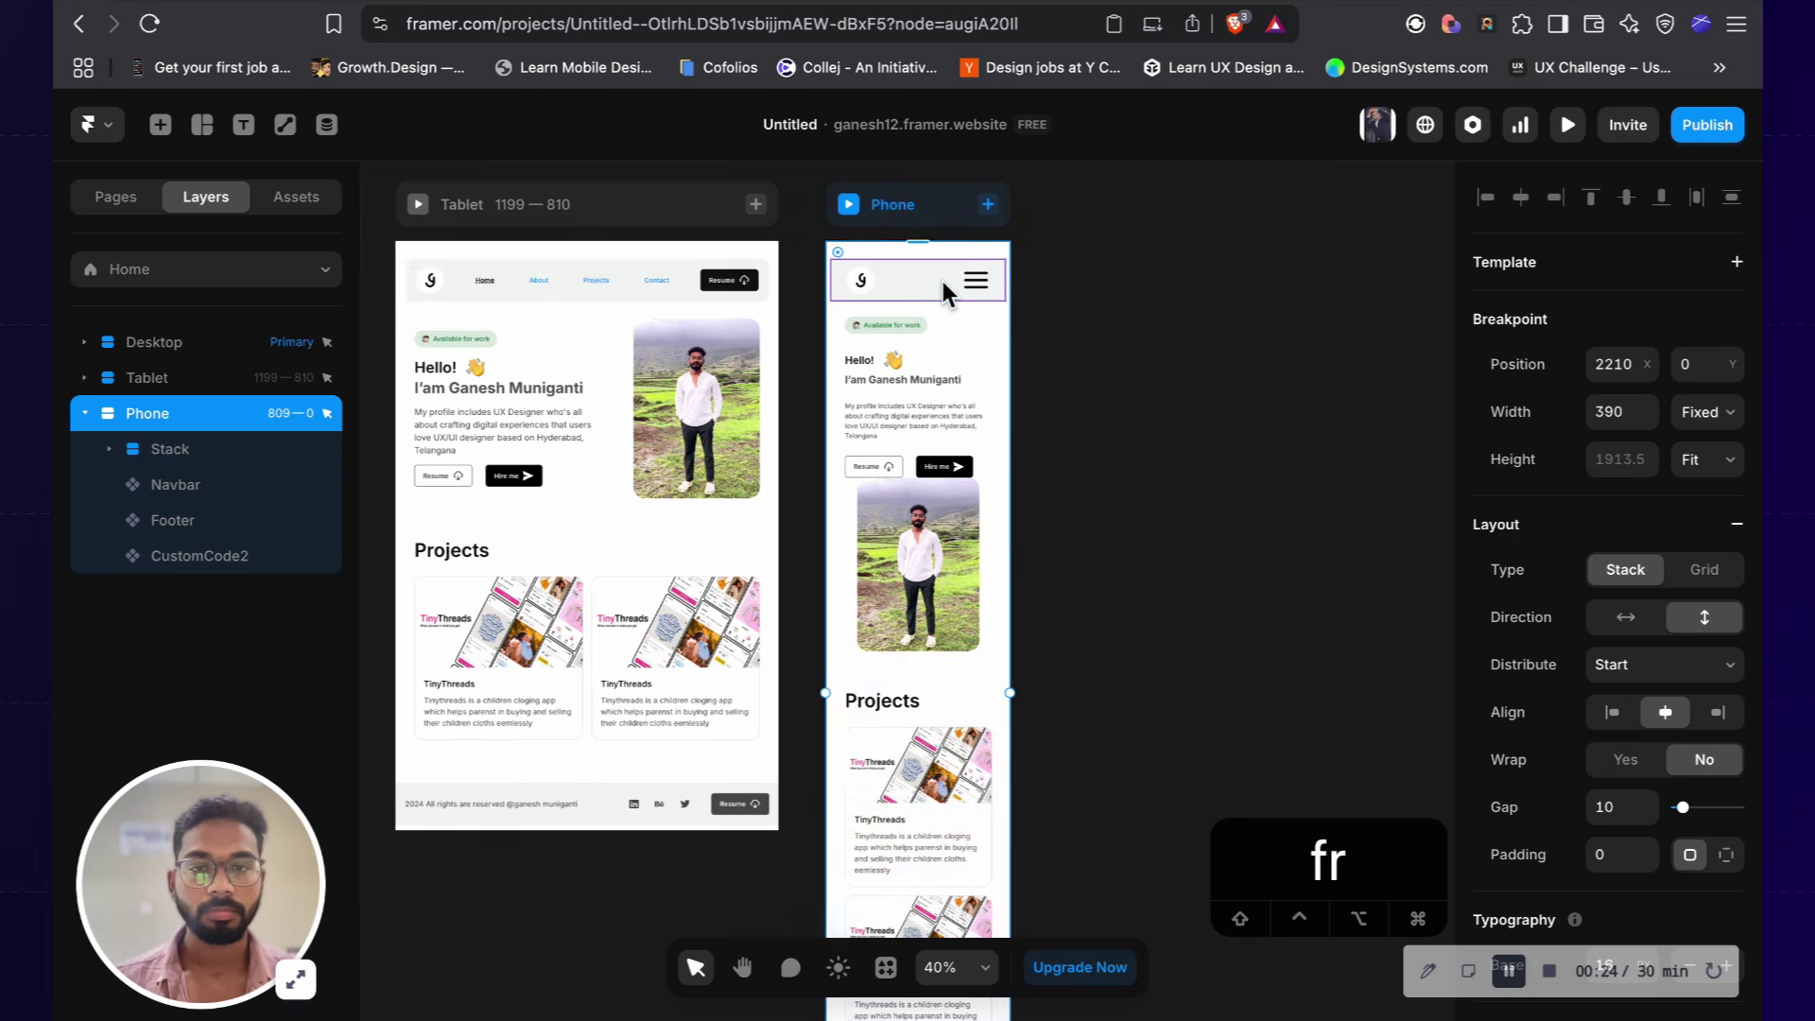
pyautogui.click(945, 293)
pyautogui.scroll(-3, 1653, 596)
pyautogui.click(1653, 569)
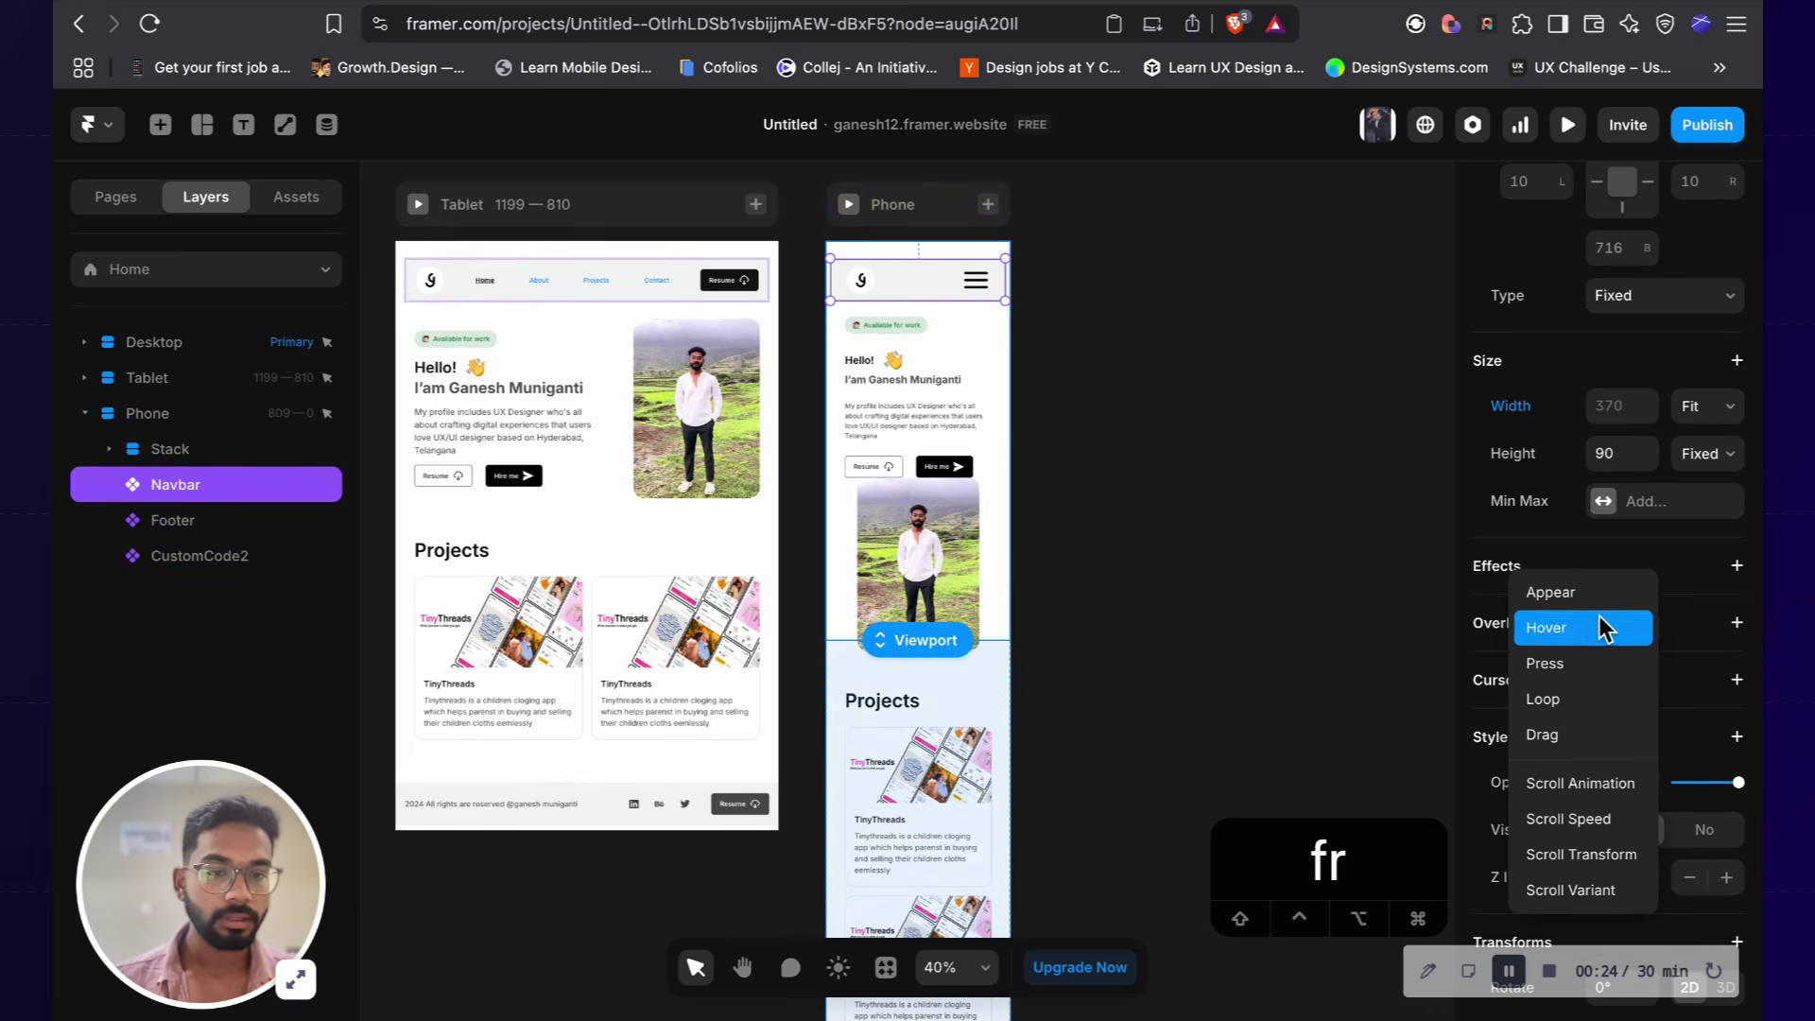
pyautogui.click(1613, 685)
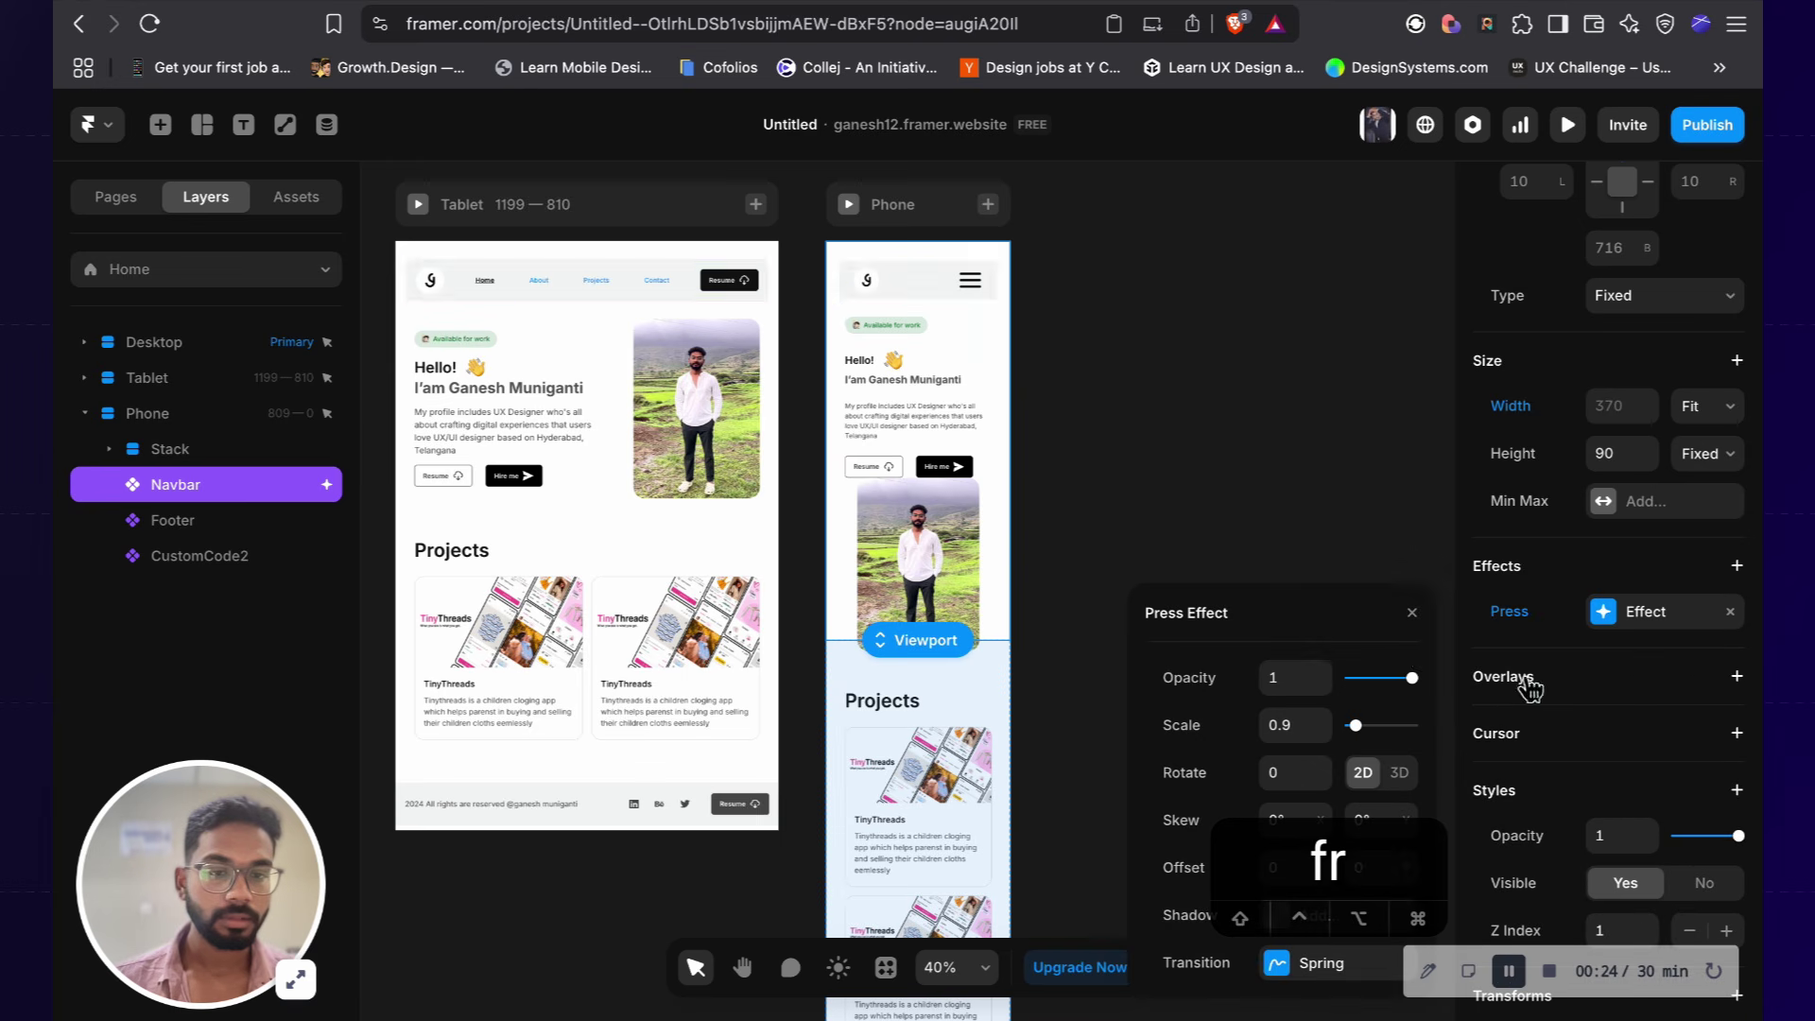
pyautogui.click(1413, 616)
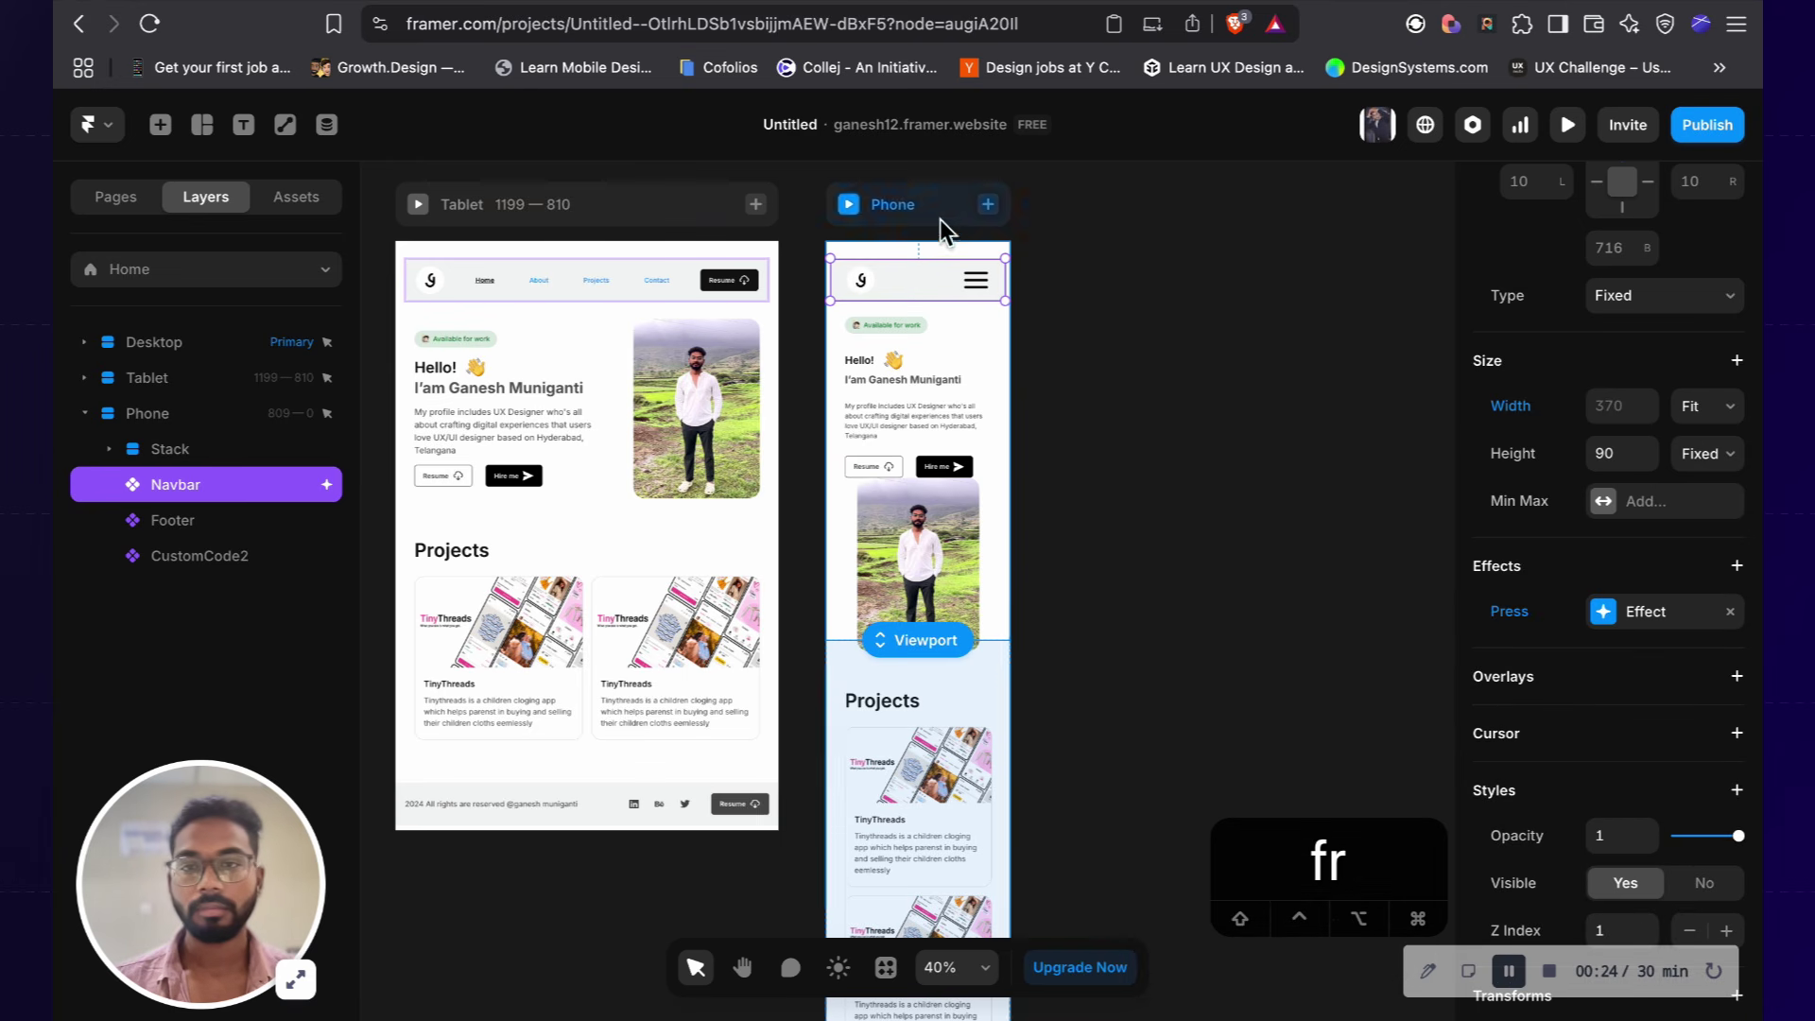
# Step: Preview the Phone breakpoint, open and close the menu repeatedly to check the navbar's press effect, and return to the canvas
pyautogui.click(849, 215)
pyautogui.click(1048, 268)
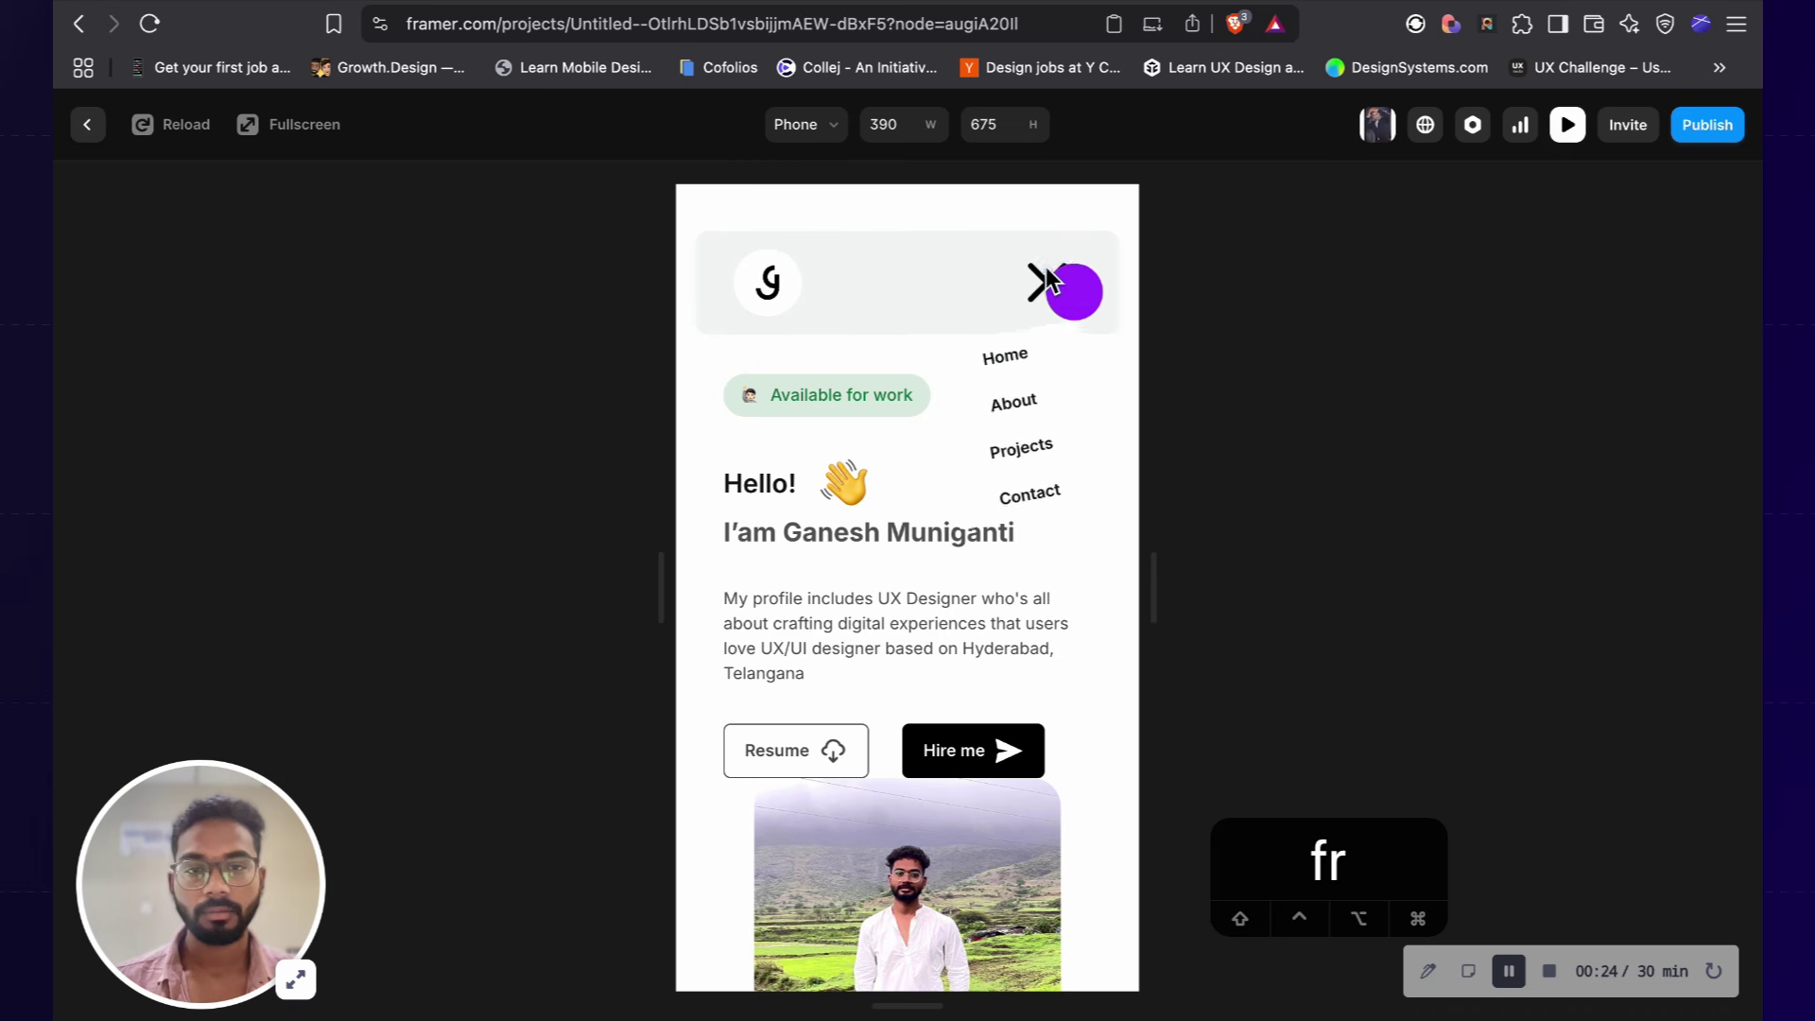
pyautogui.click(1050, 270)
pyautogui.click(1049, 270)
pyautogui.click(1049, 270)
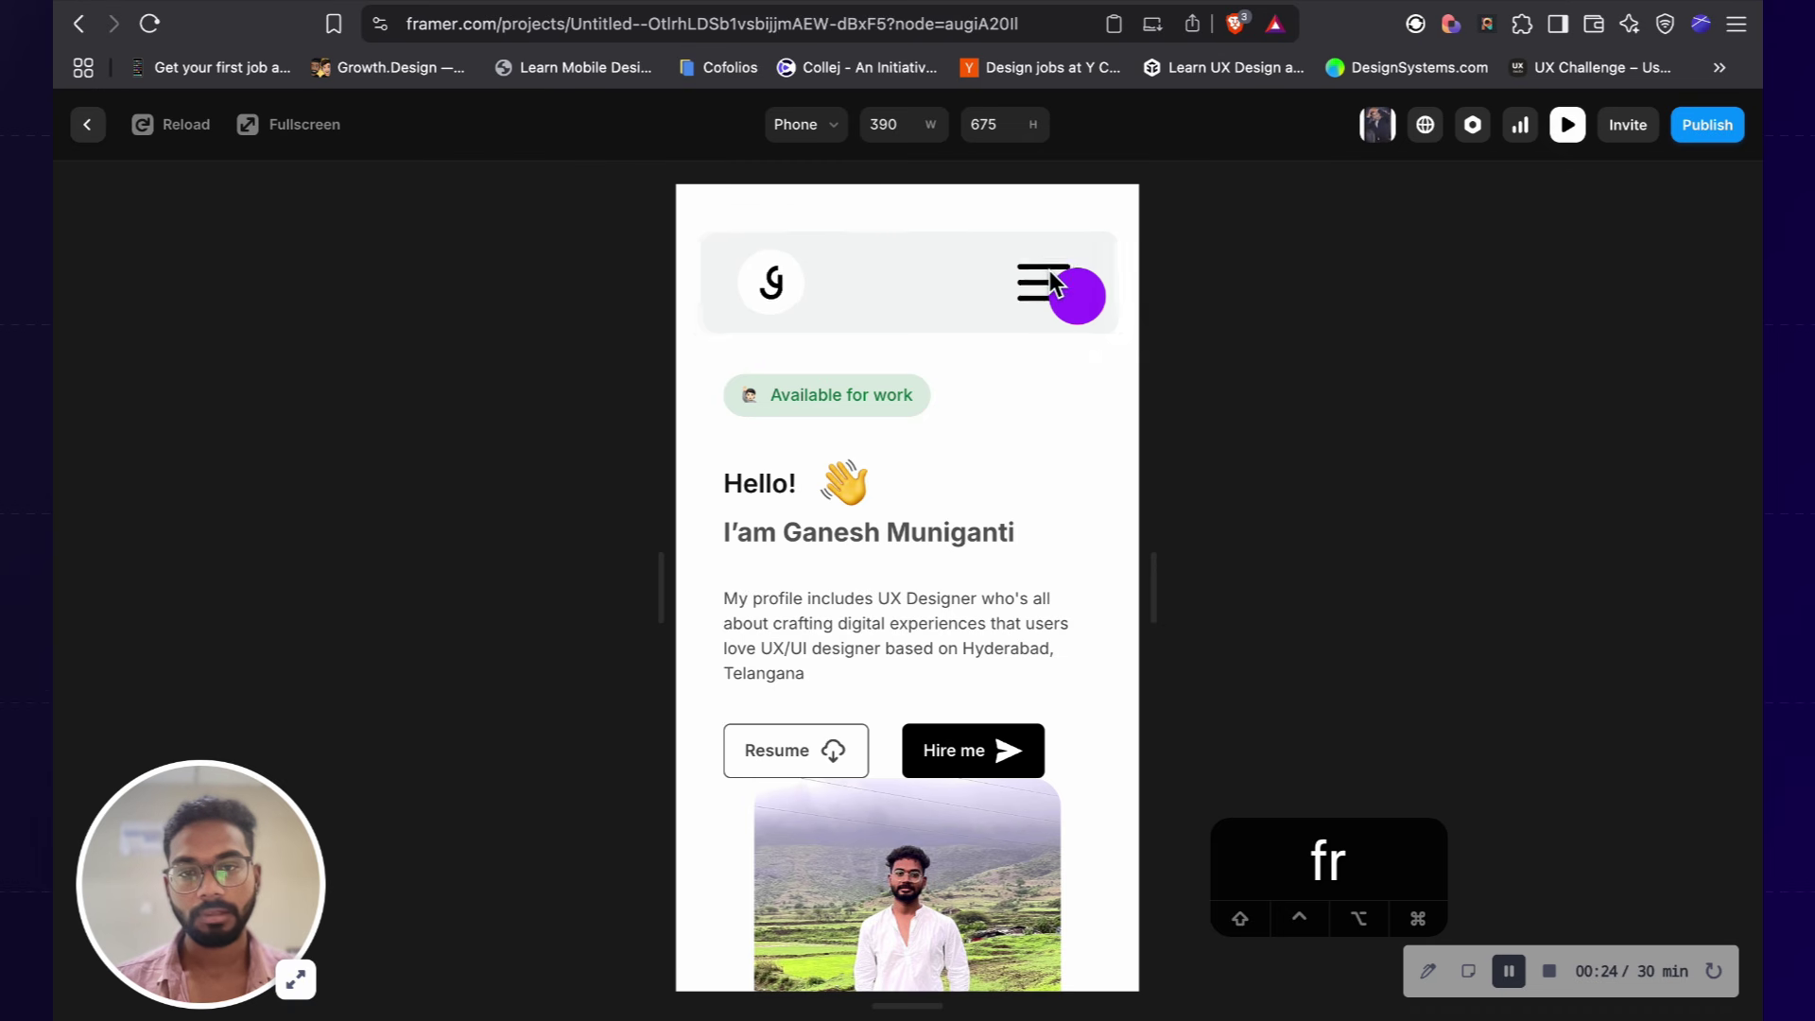
pyautogui.click(1048, 270)
pyautogui.click(1048, 270)
pyautogui.click(1048, 270)
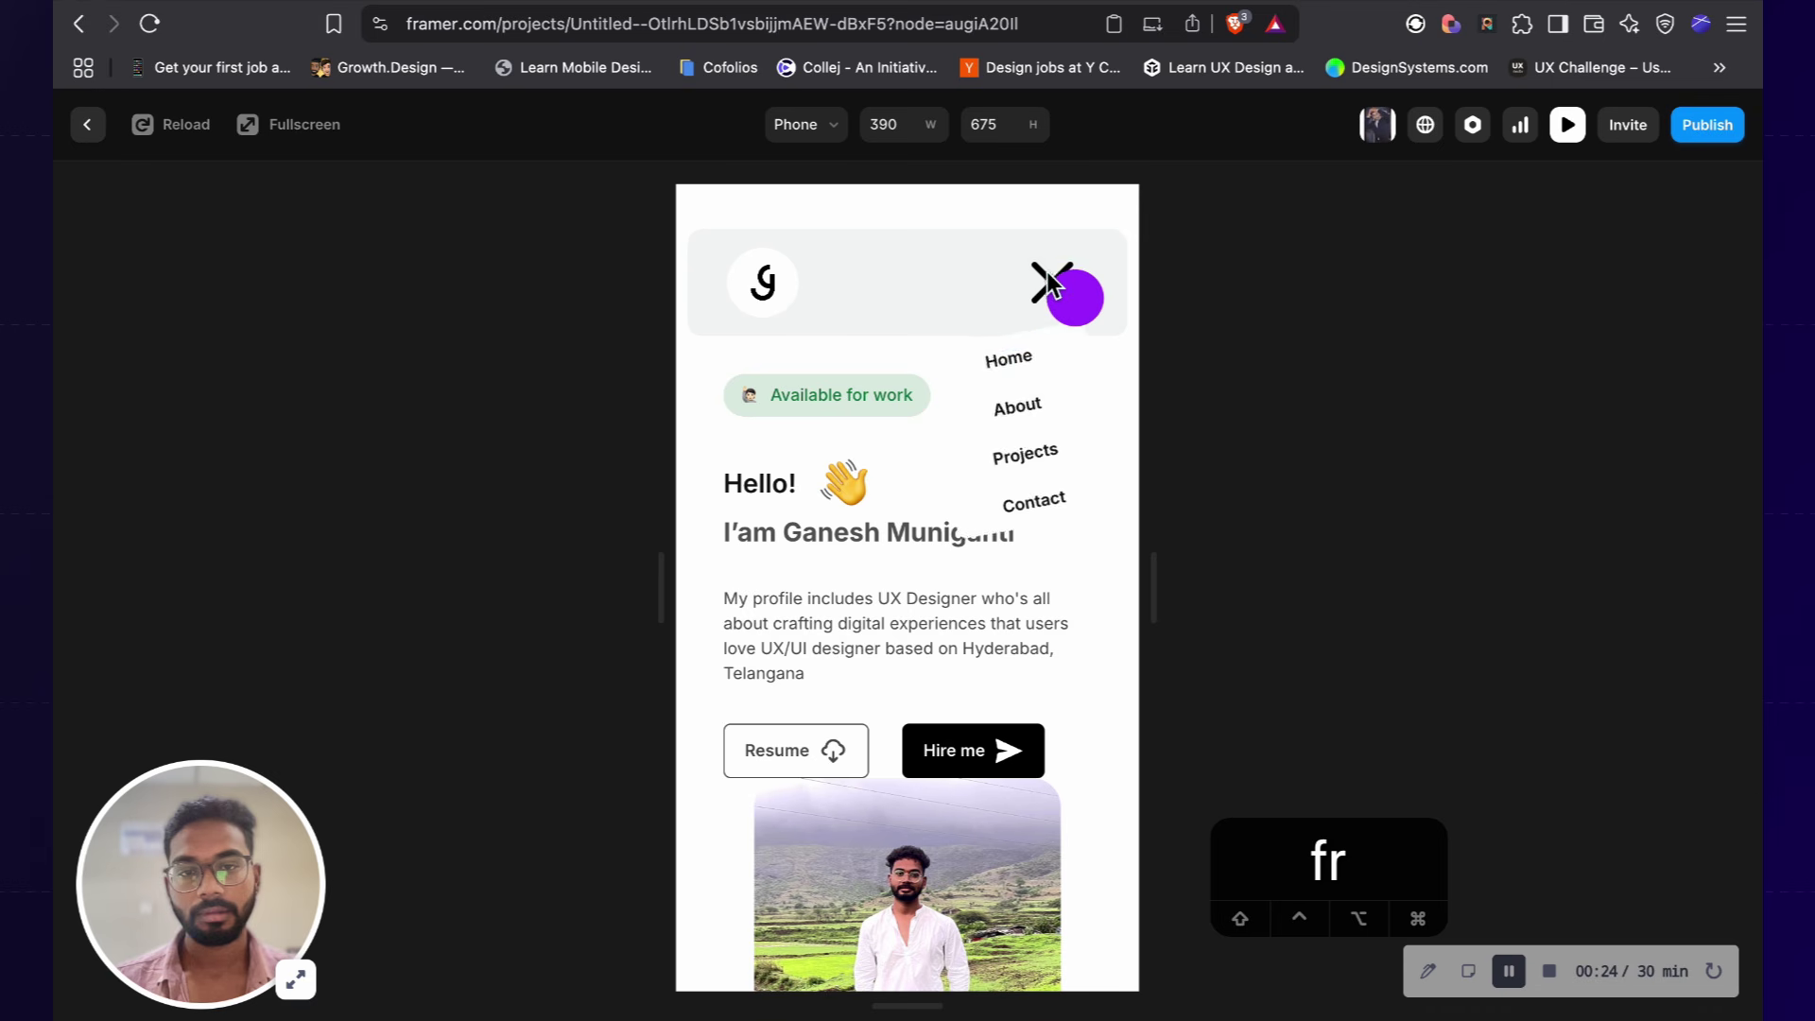
pyautogui.click(1048, 271)
pyautogui.click(87, 124)
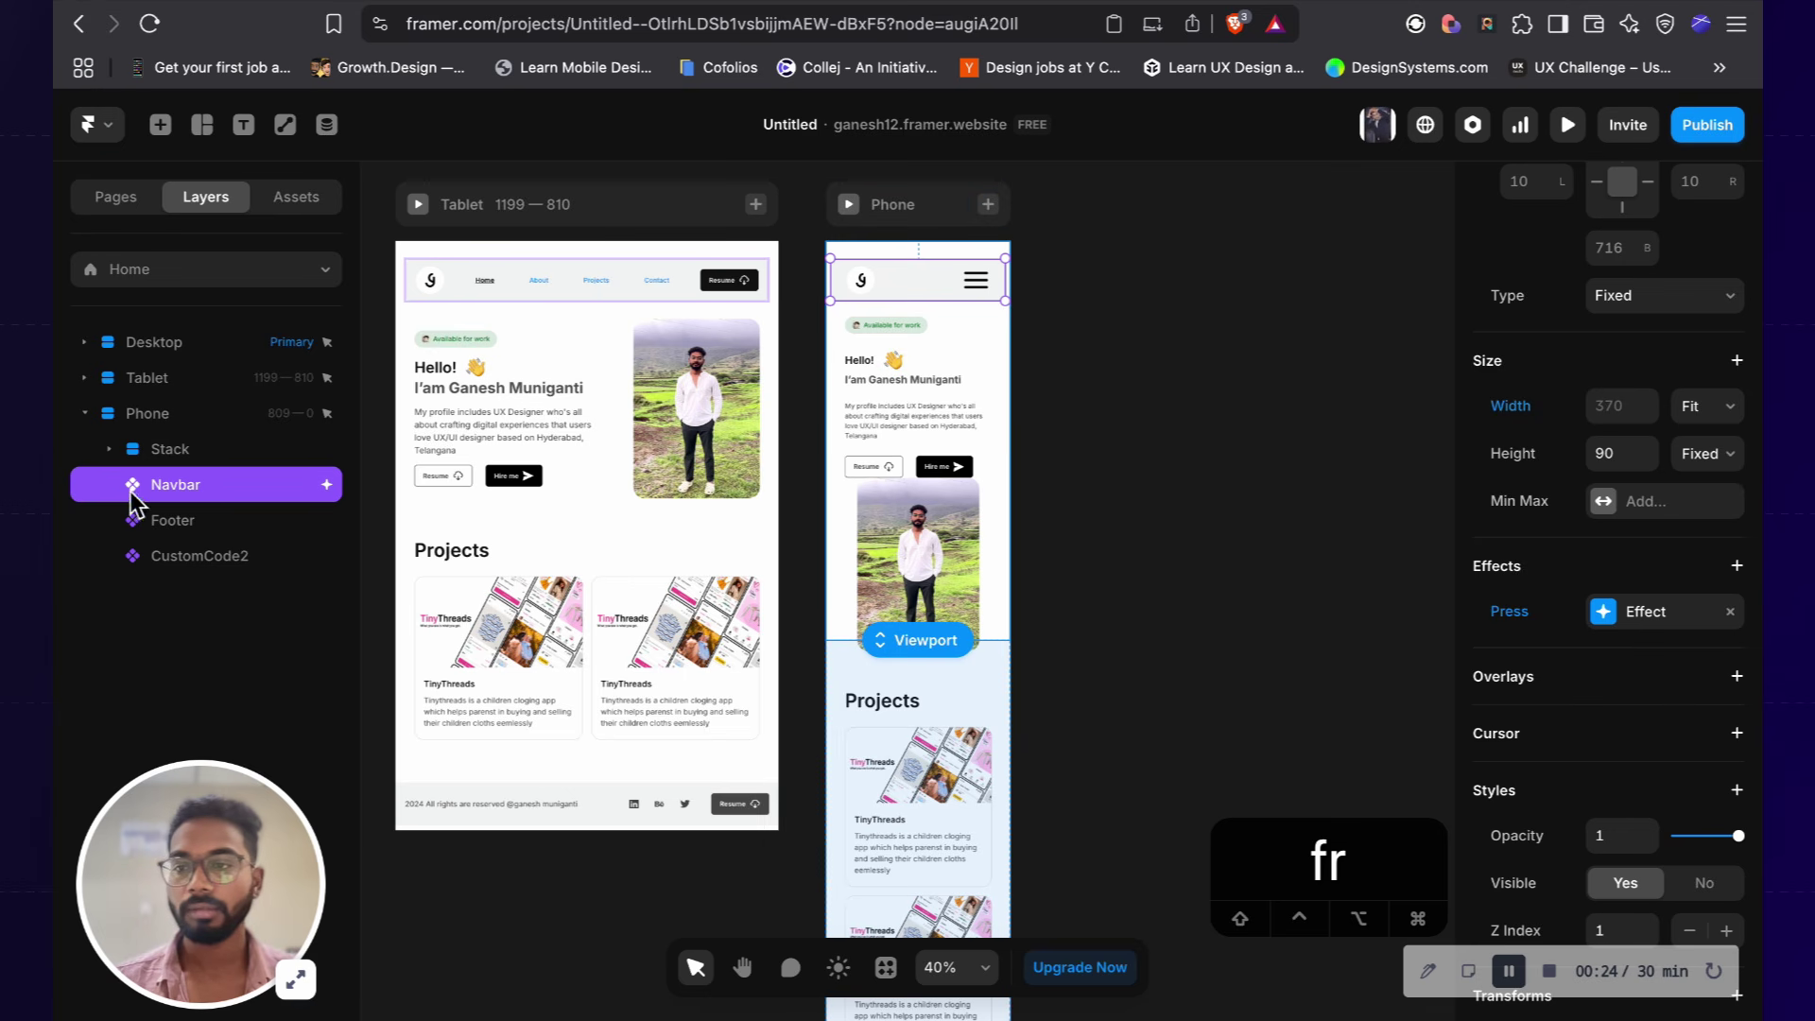
# Step: Open the Navbar component for editing and select the dropdown menu frame in Variant 4
pyautogui.click(295, 196)
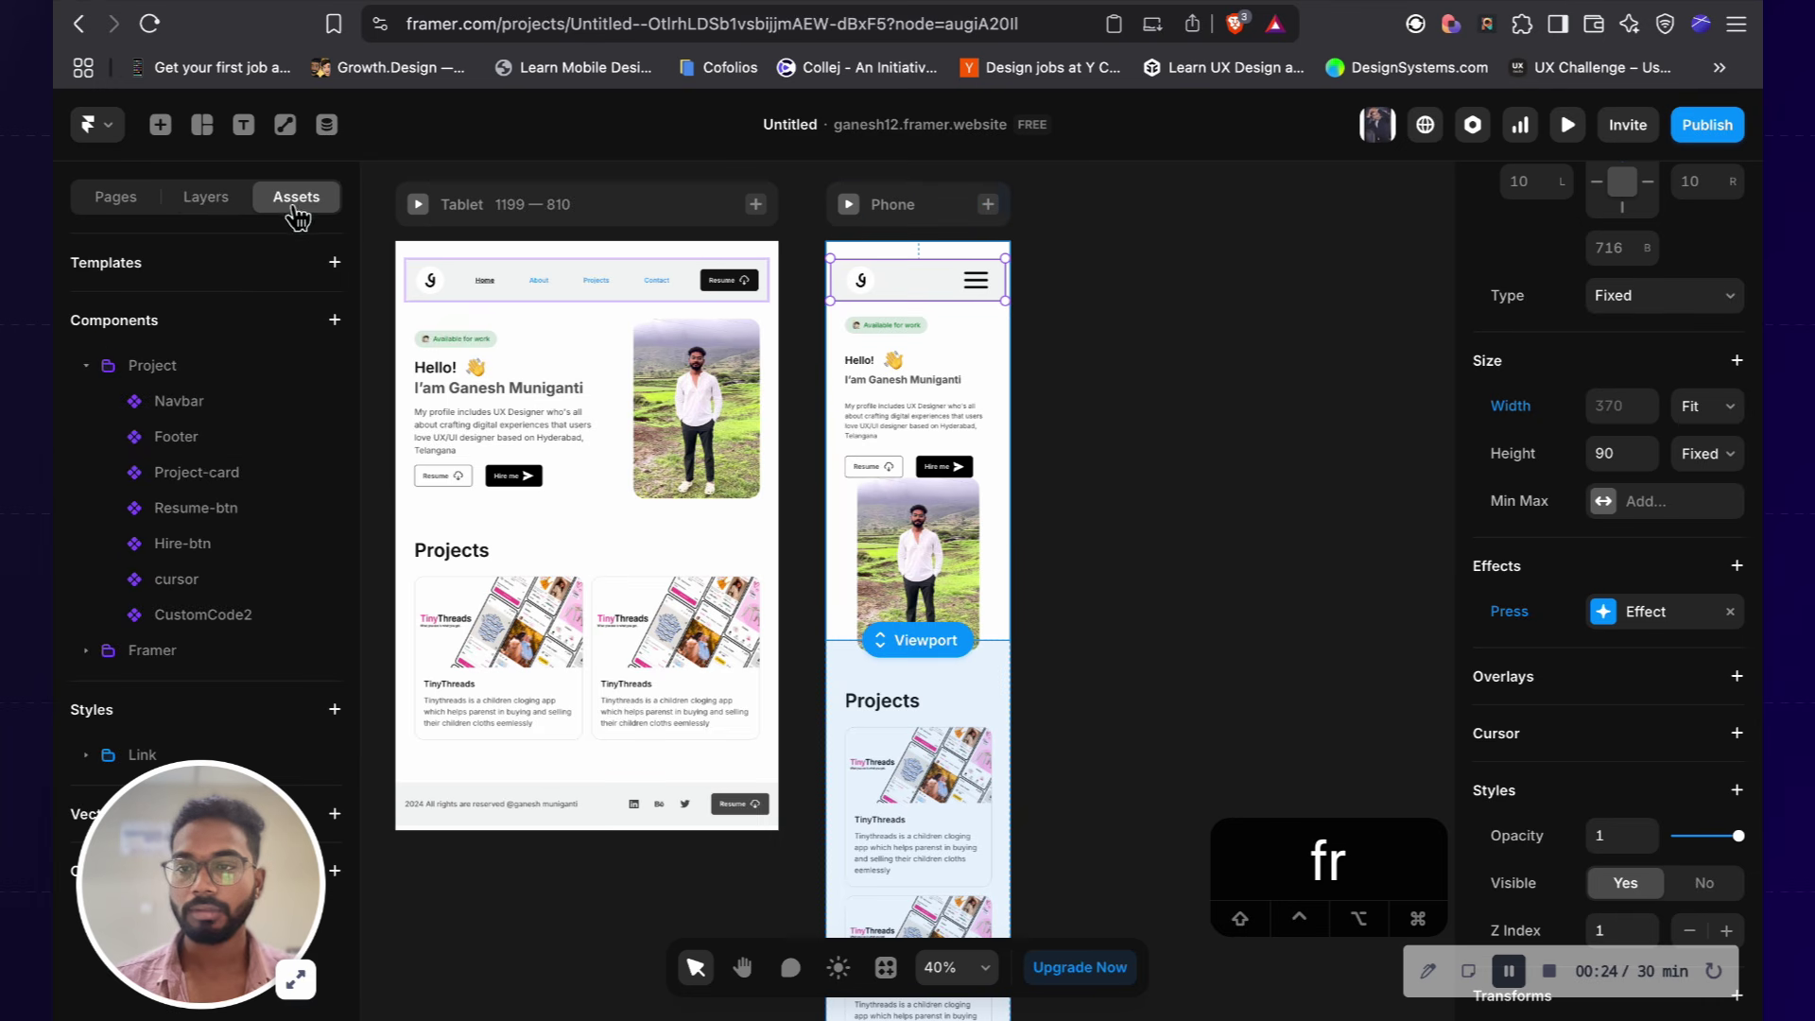
pyautogui.doubleClick(177, 414)
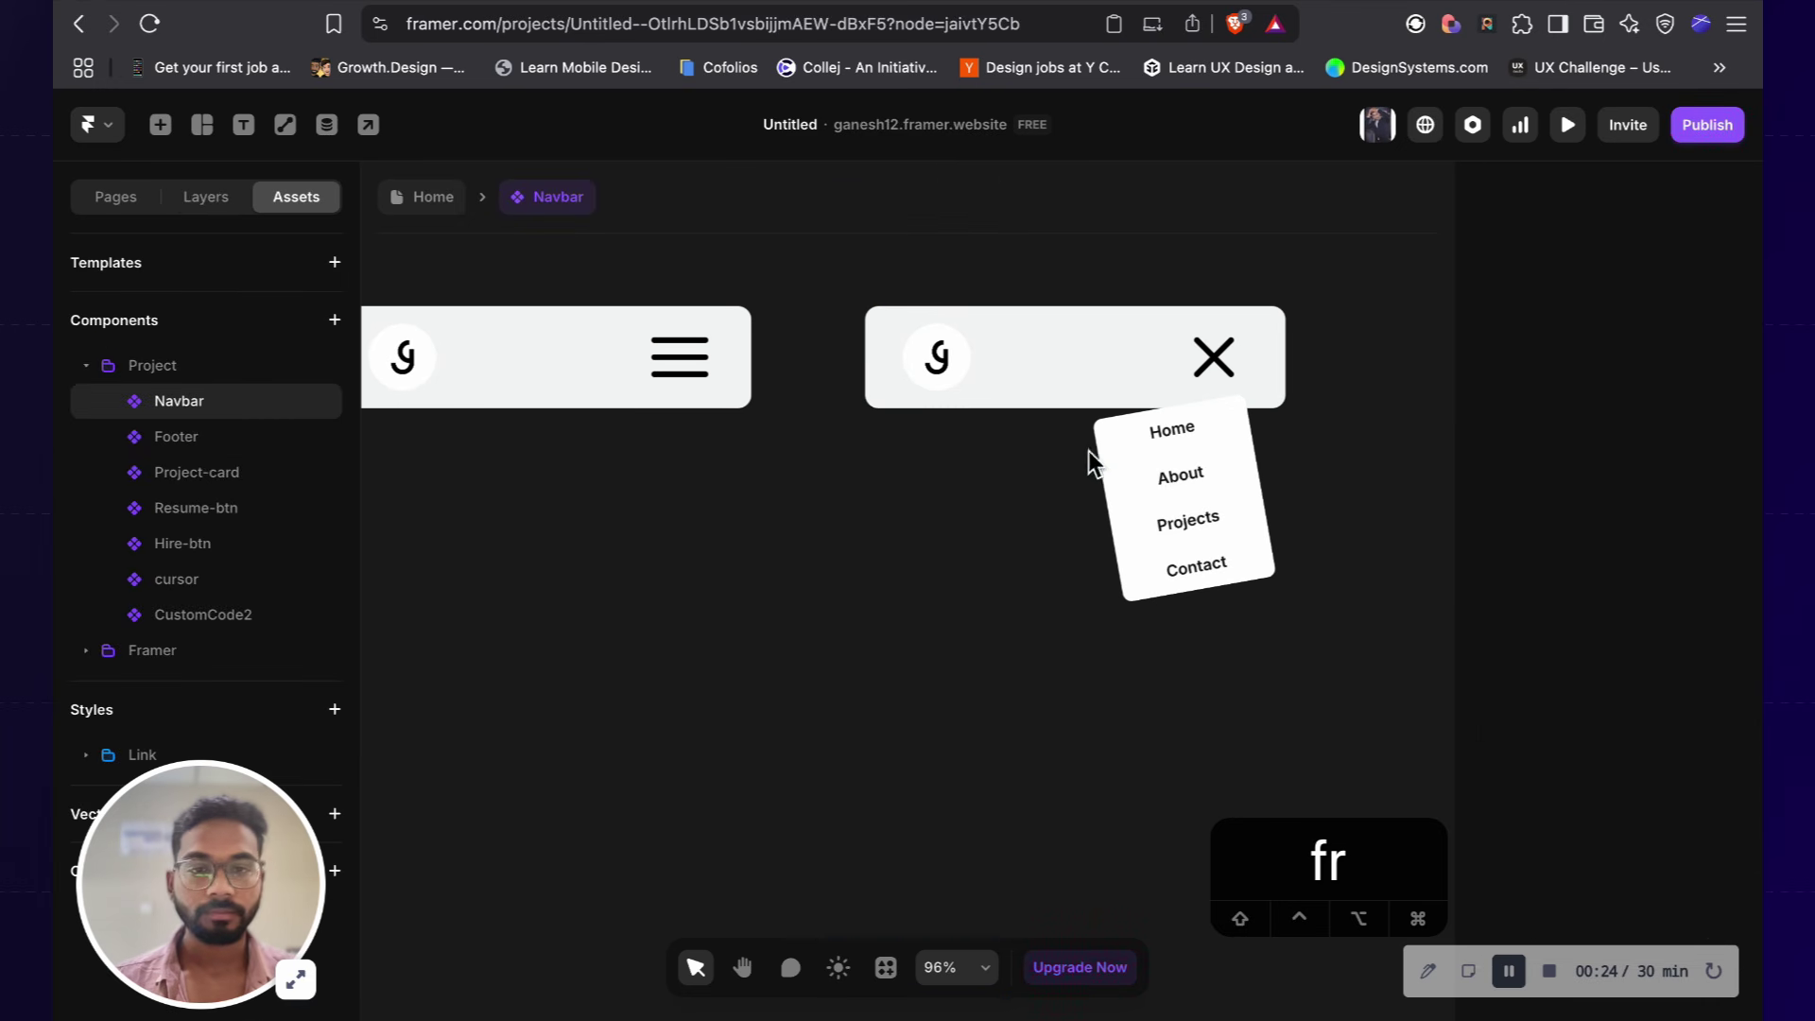
pyautogui.click(205, 196)
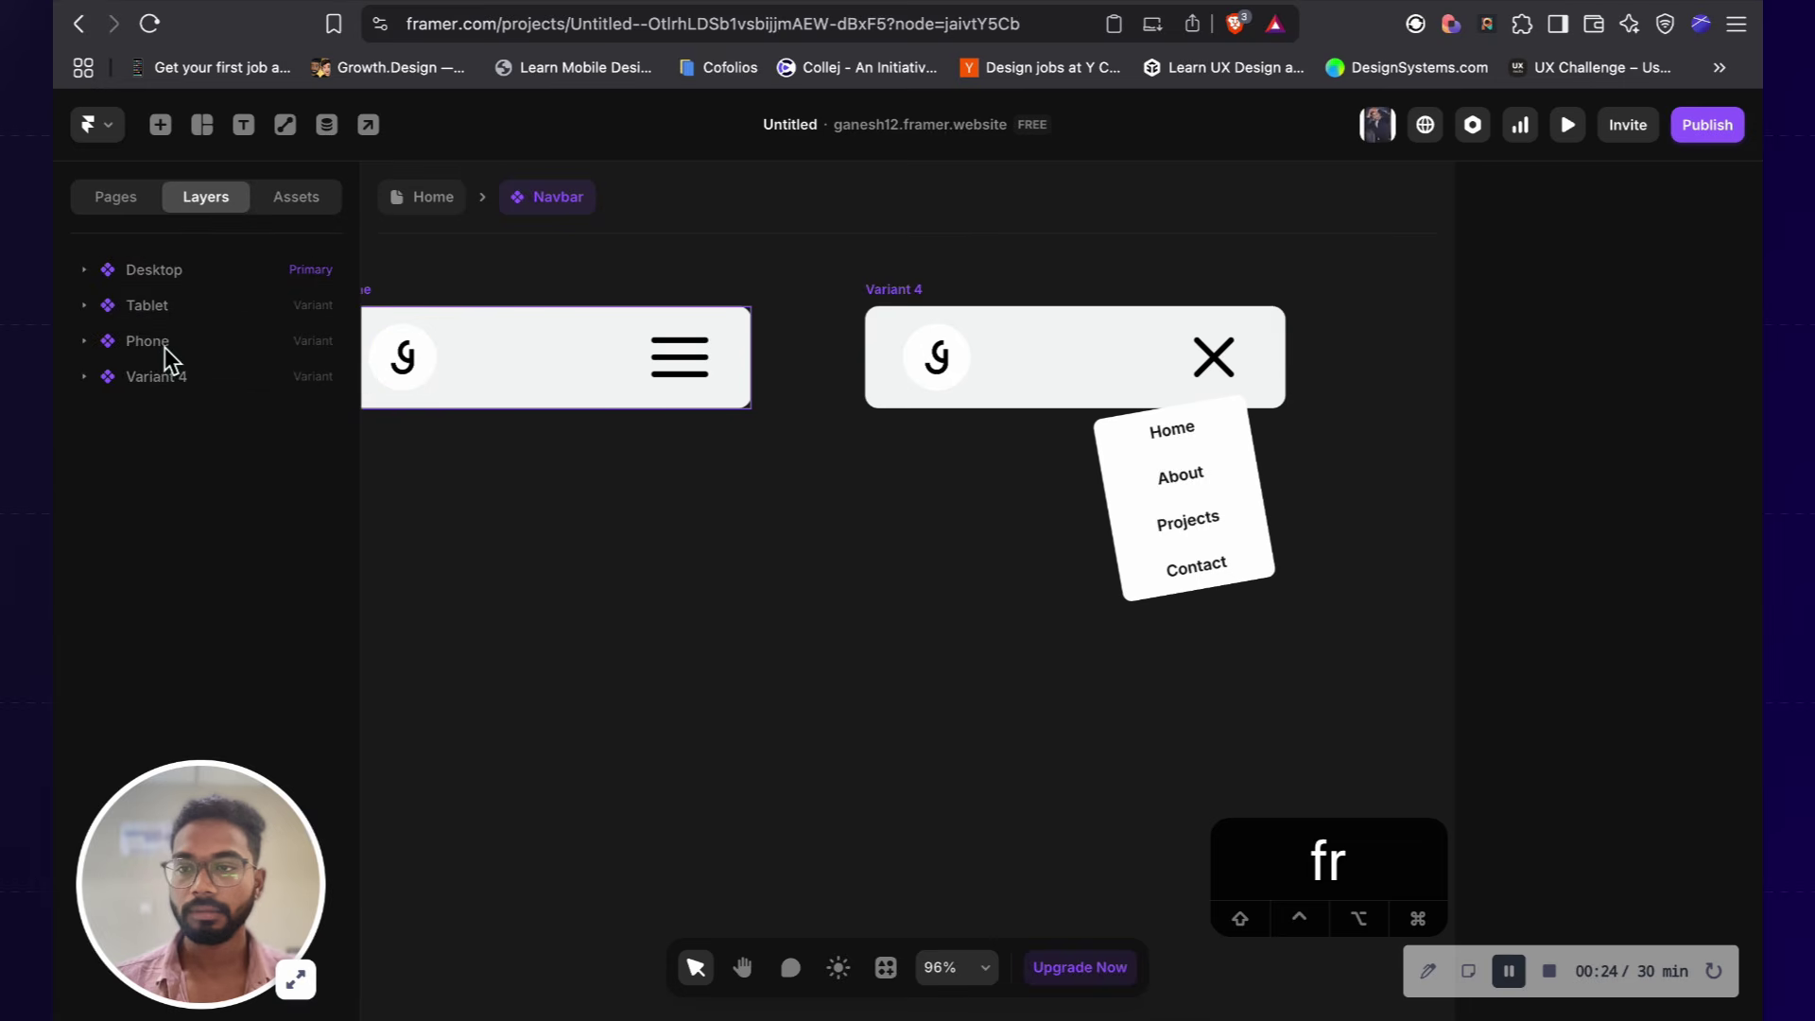
pyautogui.click(156, 342)
pyautogui.click(167, 408)
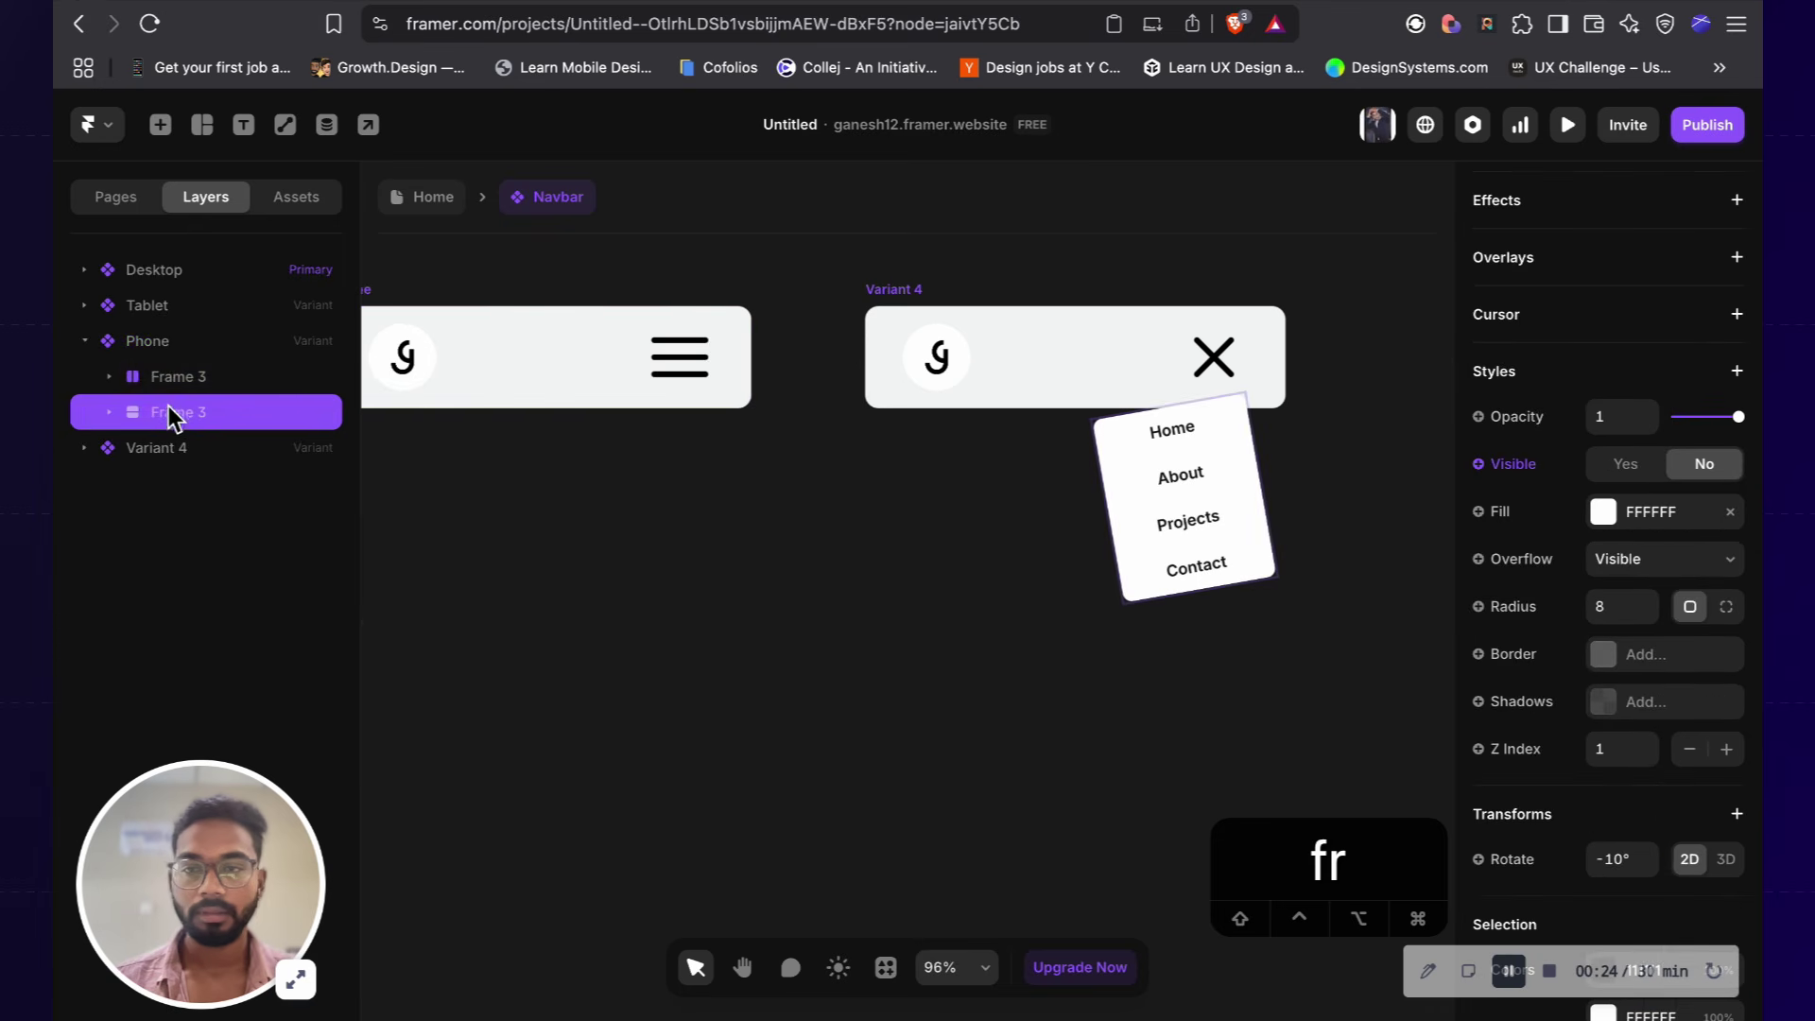
pyautogui.click(1101, 442)
pyautogui.click(161, 521)
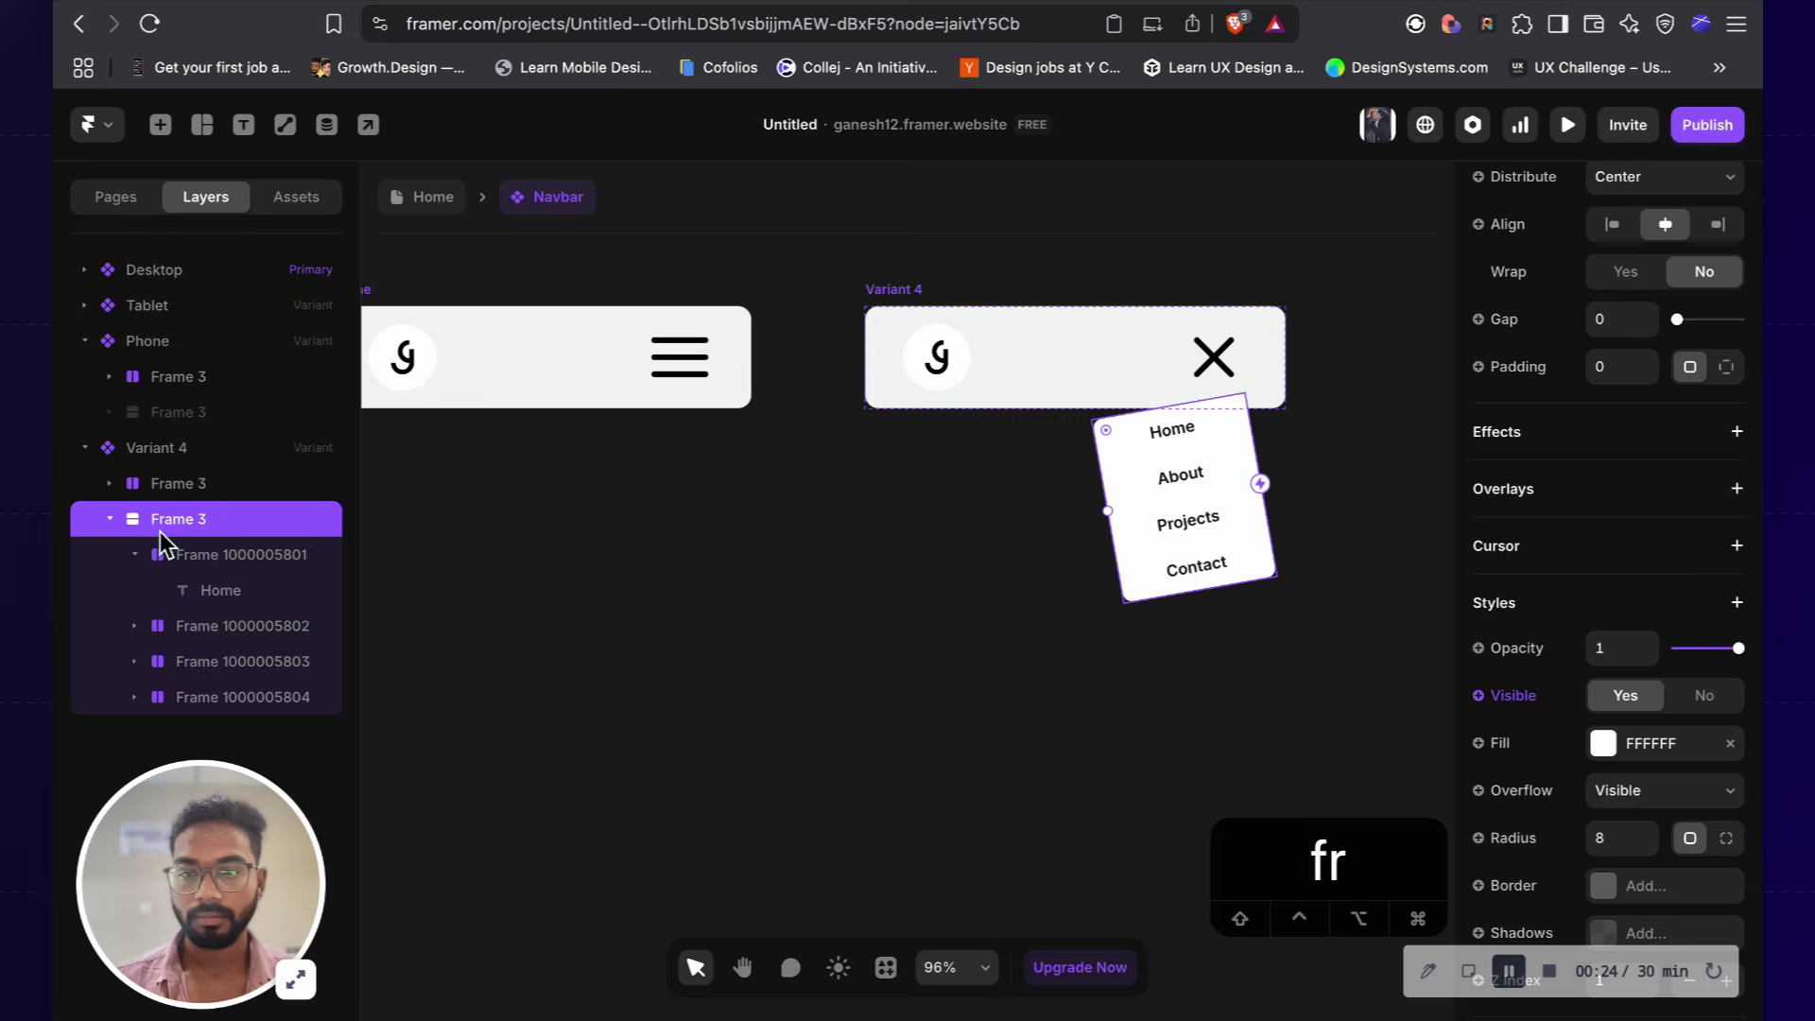
# Step: Add an outside box shadow to Variant 4's dropdown frame with Y 0, blur 20 and spread 5
pyautogui.scroll(-8, 1546, 666)
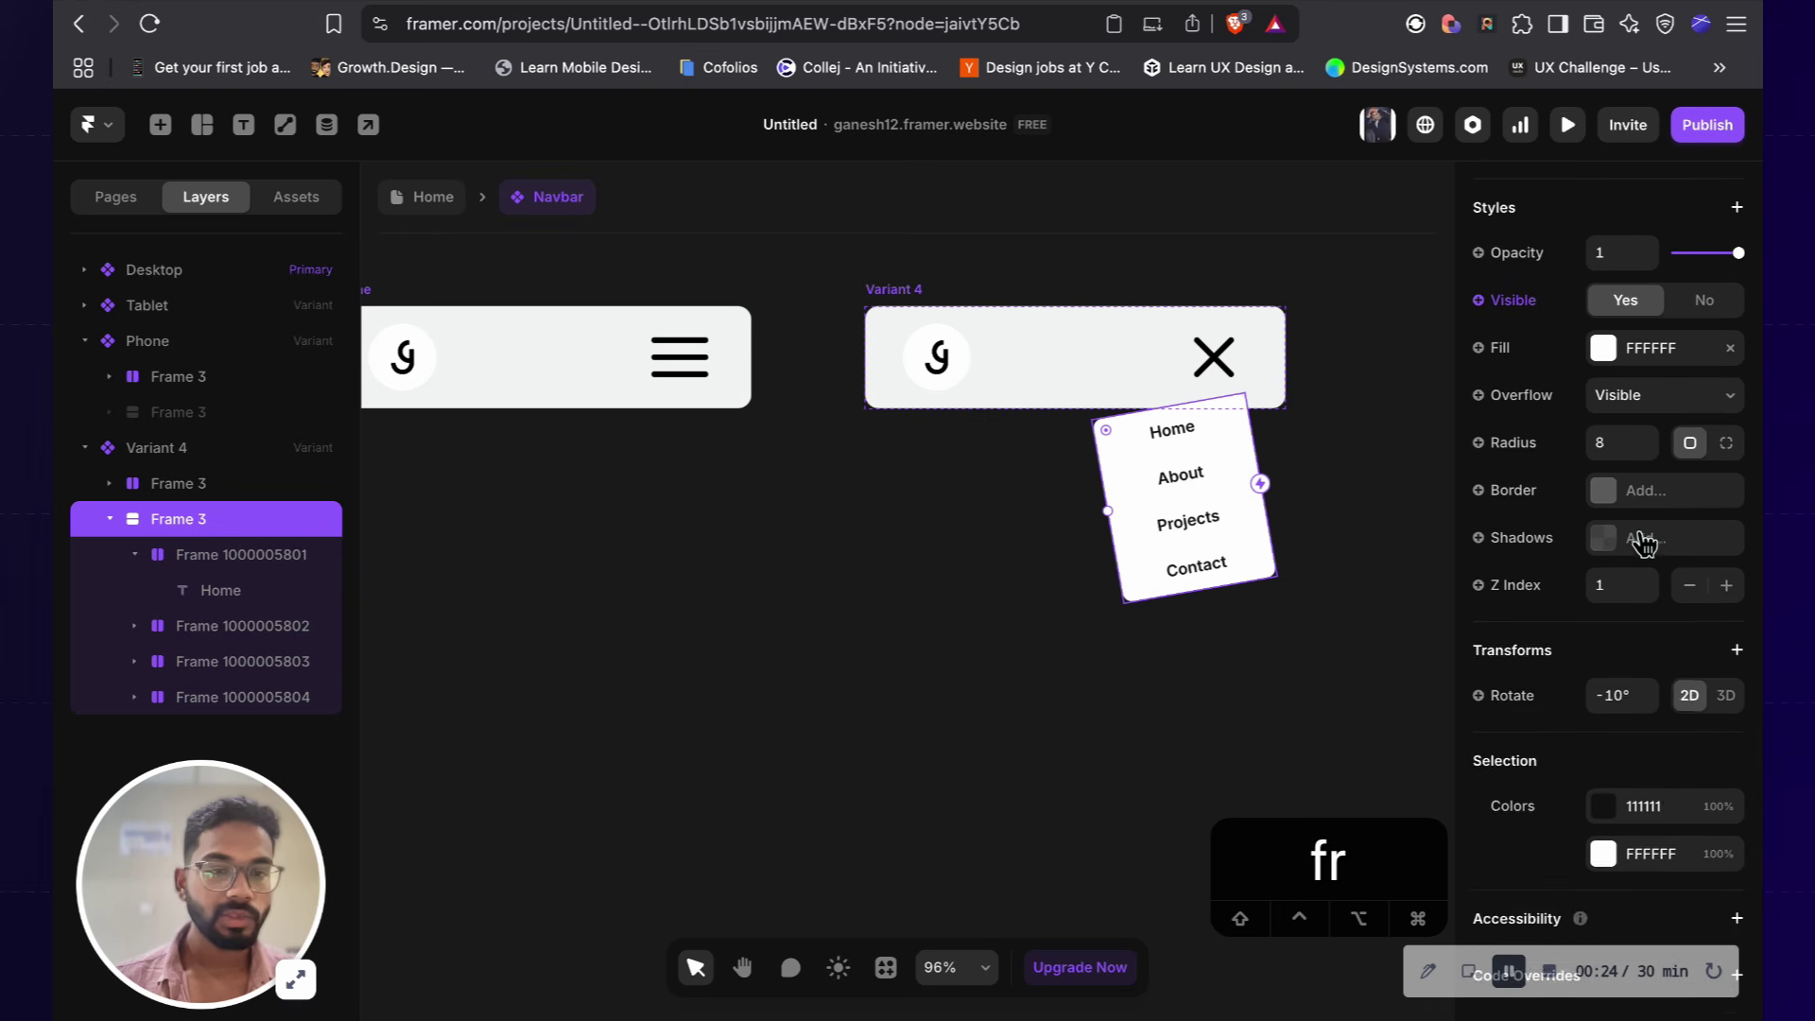
pyautogui.click(1640, 539)
pyautogui.scroll(-2, 1406, 393)
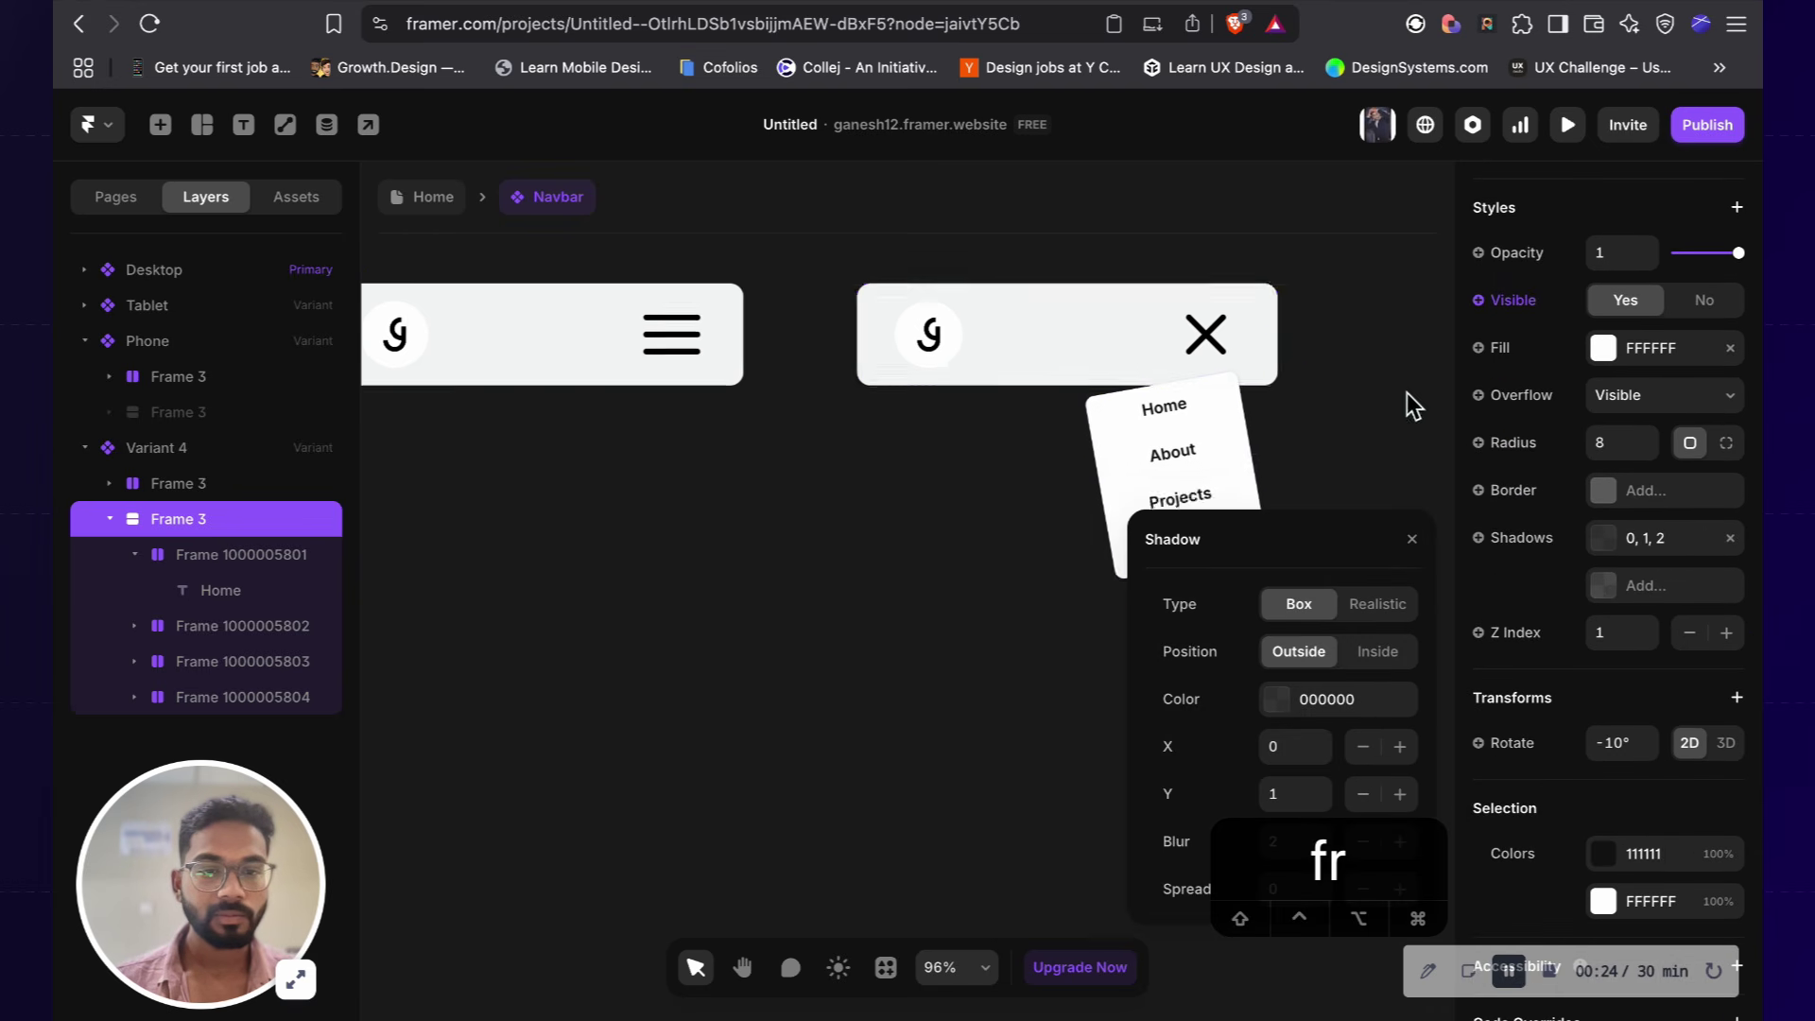
pyautogui.scroll(-1, 1336, 497)
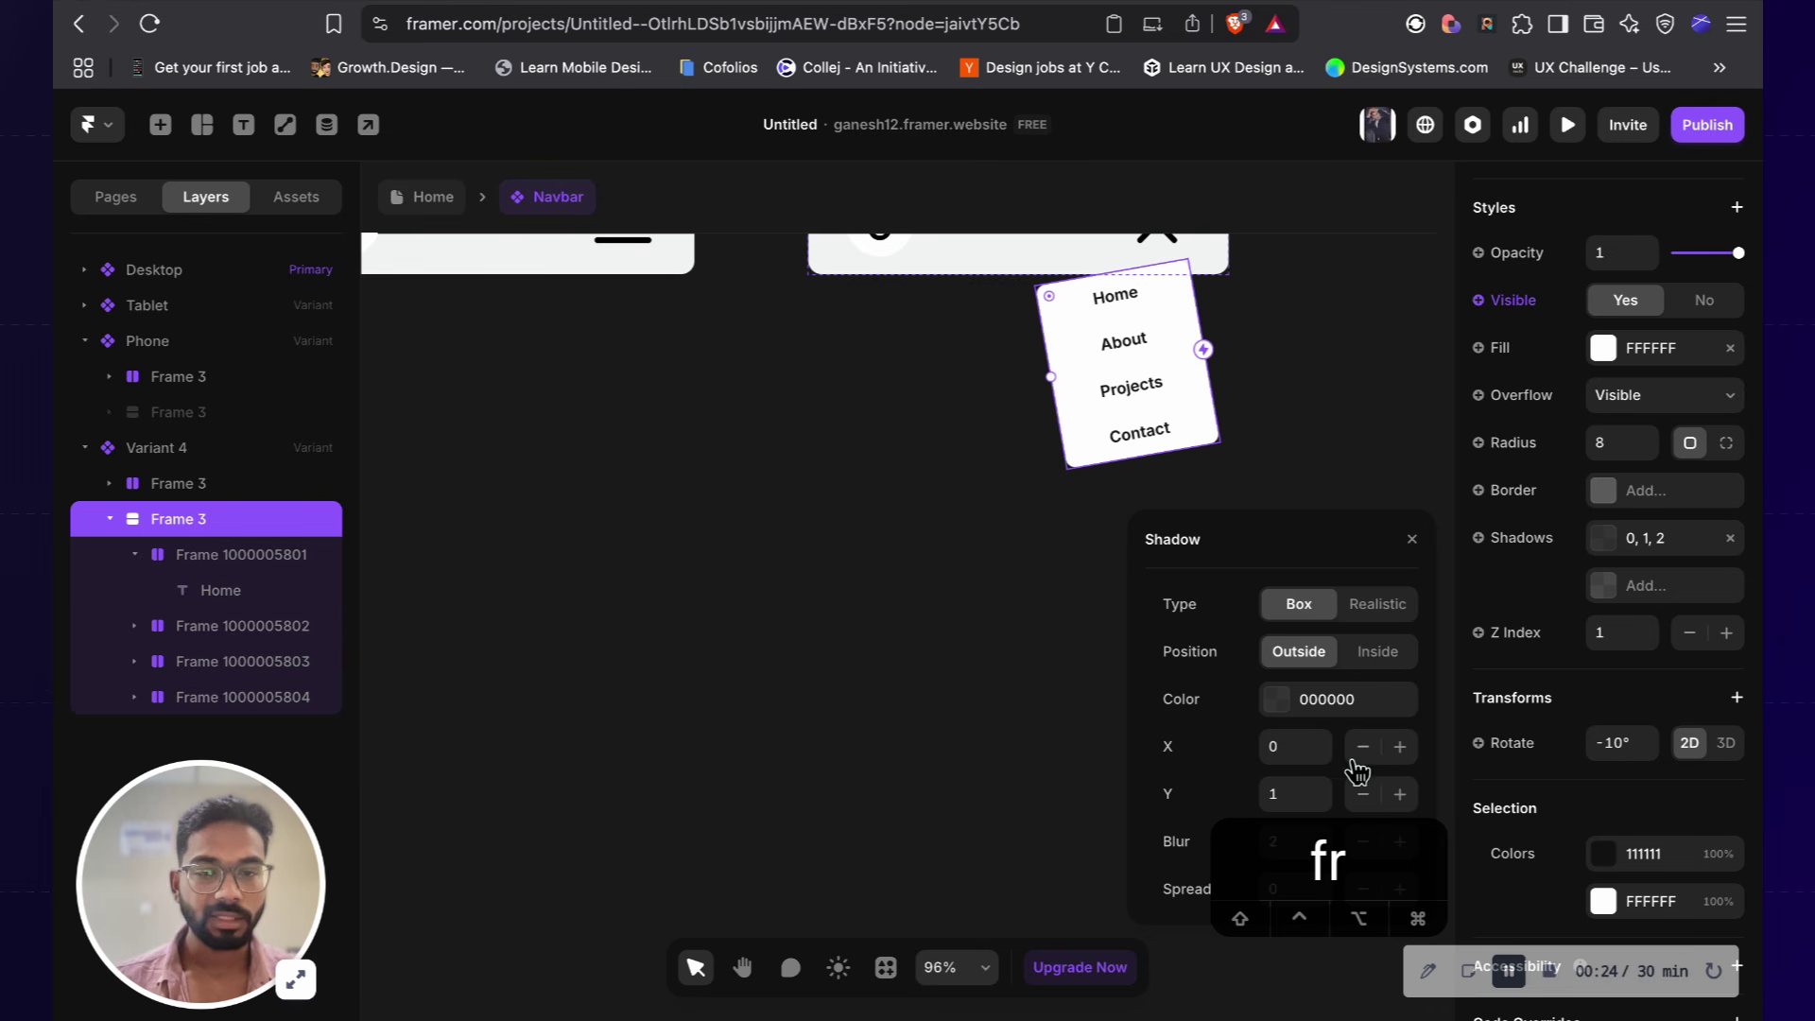
pyautogui.click(1300, 789)
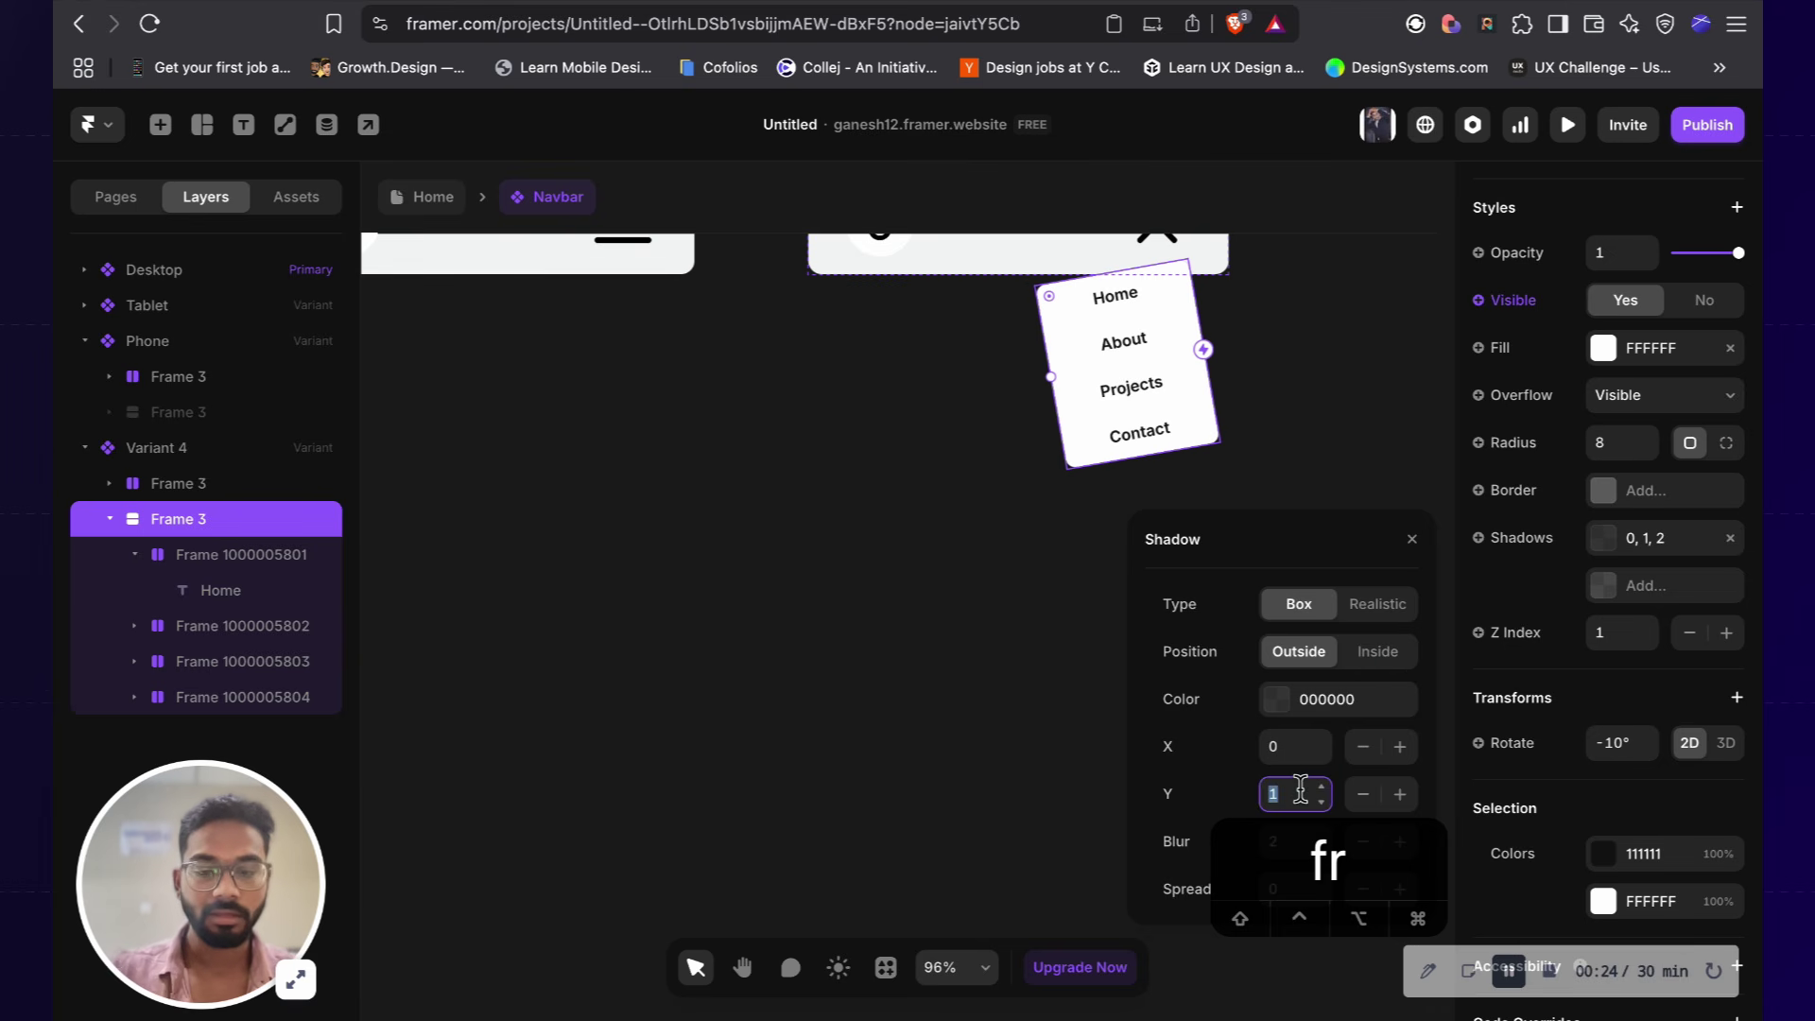
pyautogui.moveTo(1325, 553); pyautogui.dragTo(1340, 407)
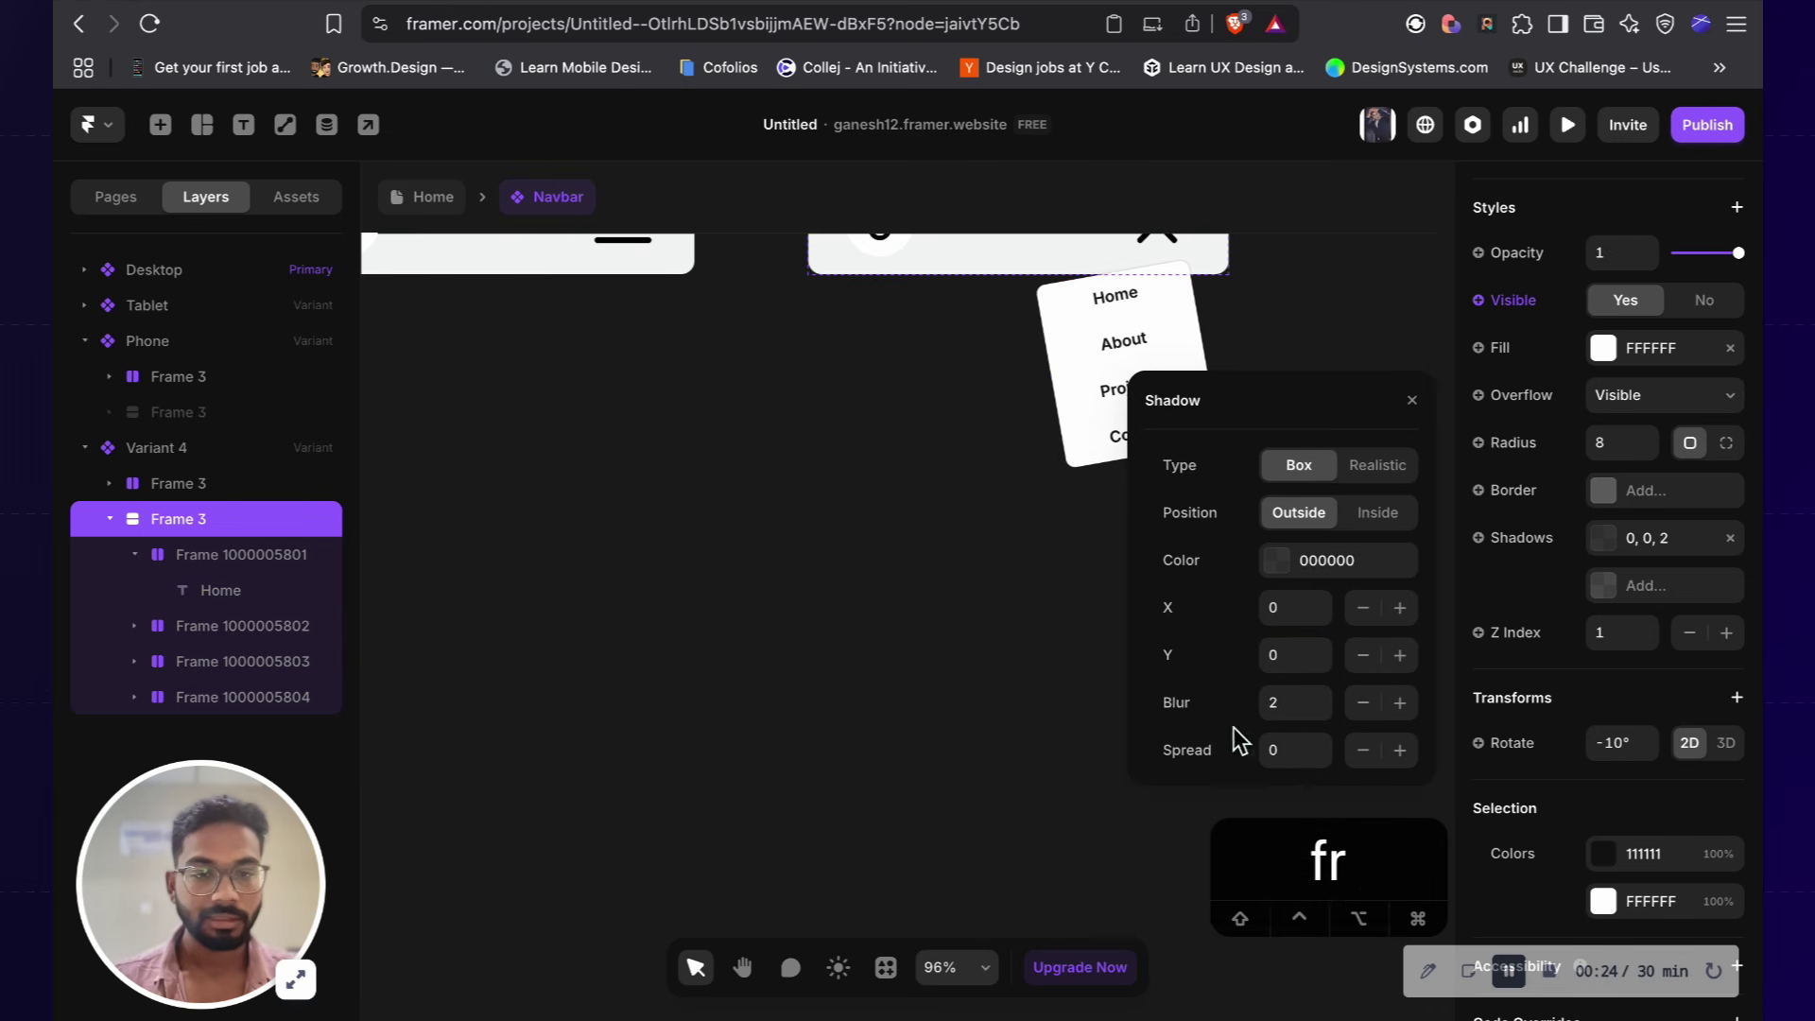
pyautogui.click(1272, 703)
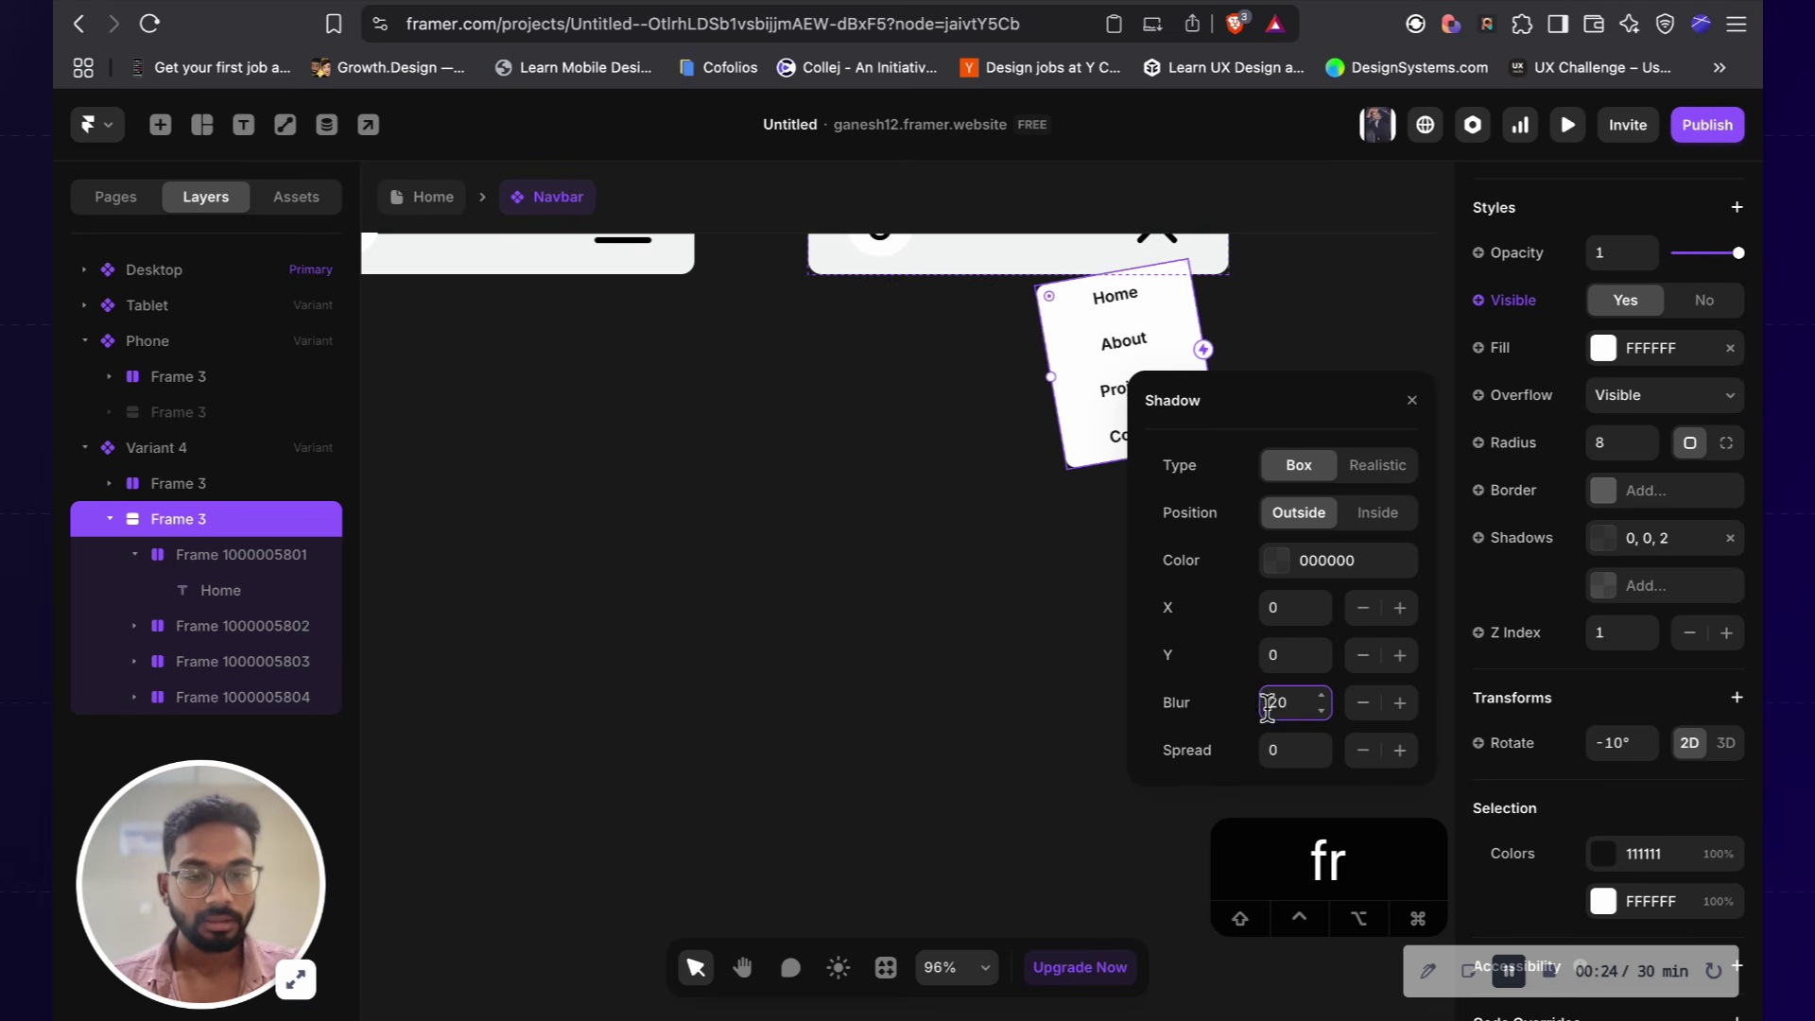
pyautogui.click(1280, 749)
pyautogui.write('5')
pyautogui.click(860, 635)
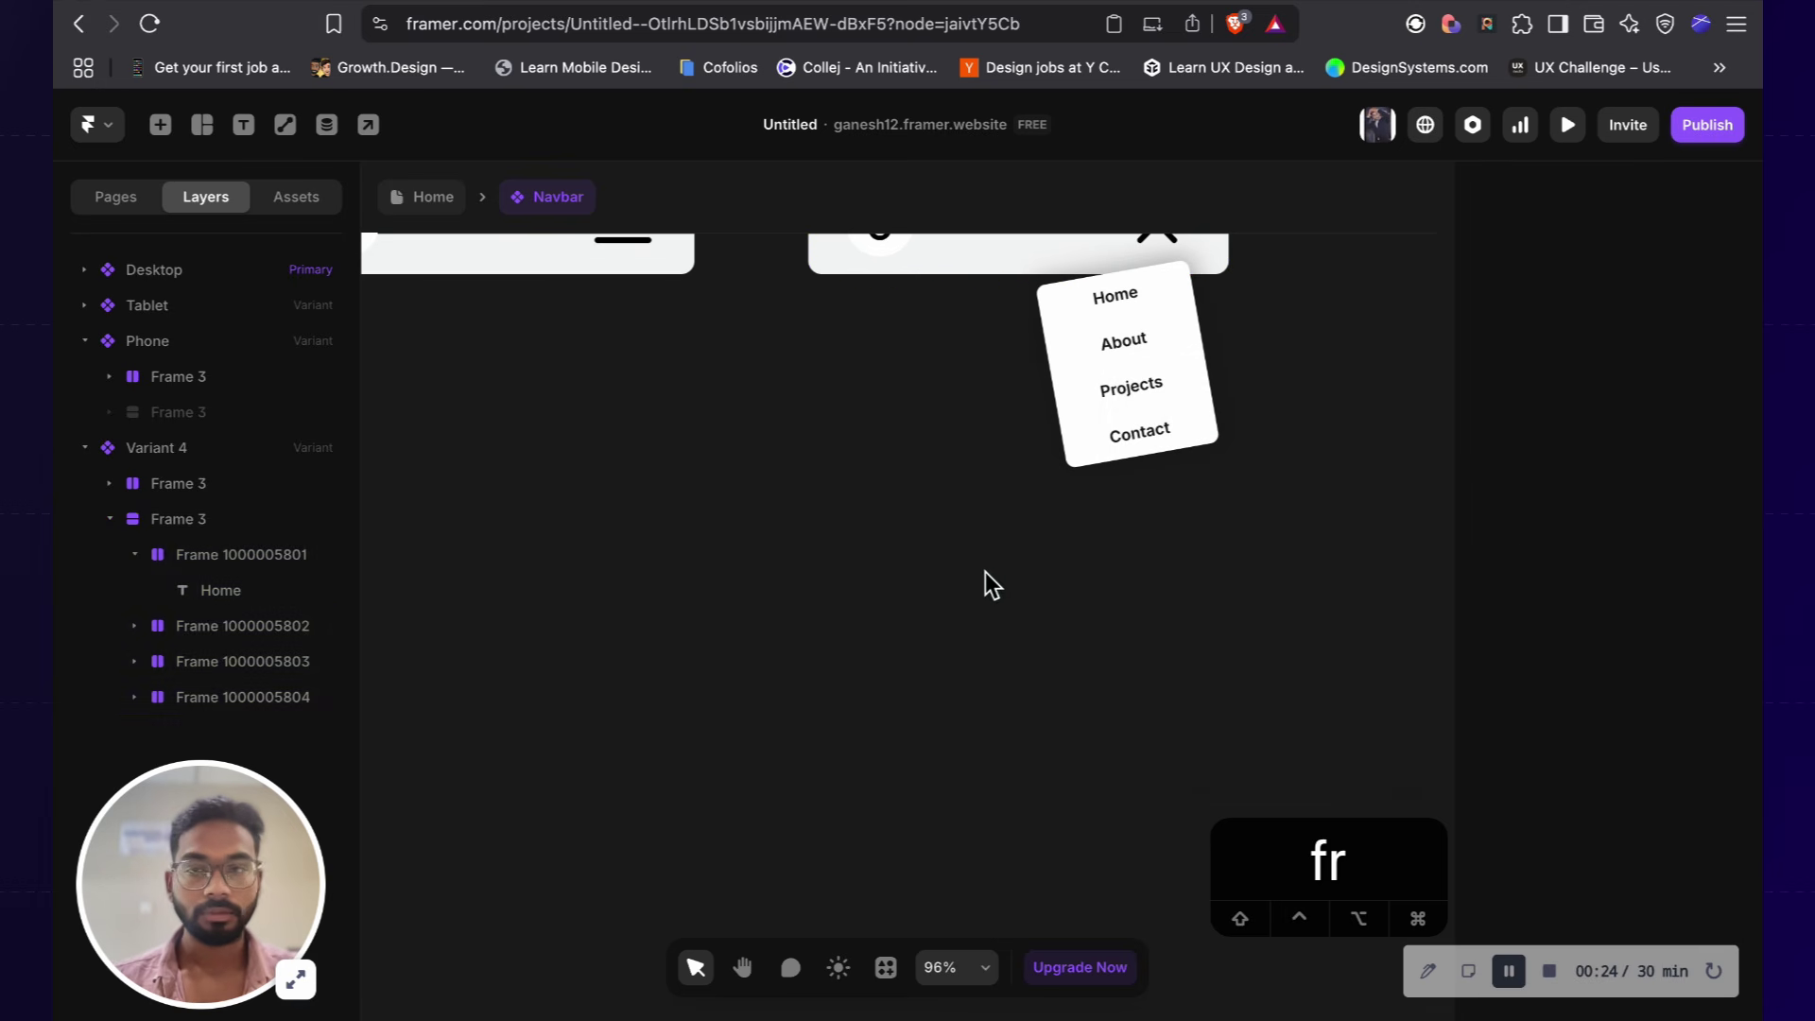
# Step: Go back to the Home page and preview the Phone breakpoint, opening and closing the menu to check the dropdown's shadow
pyautogui.scroll(5, 820, 434)
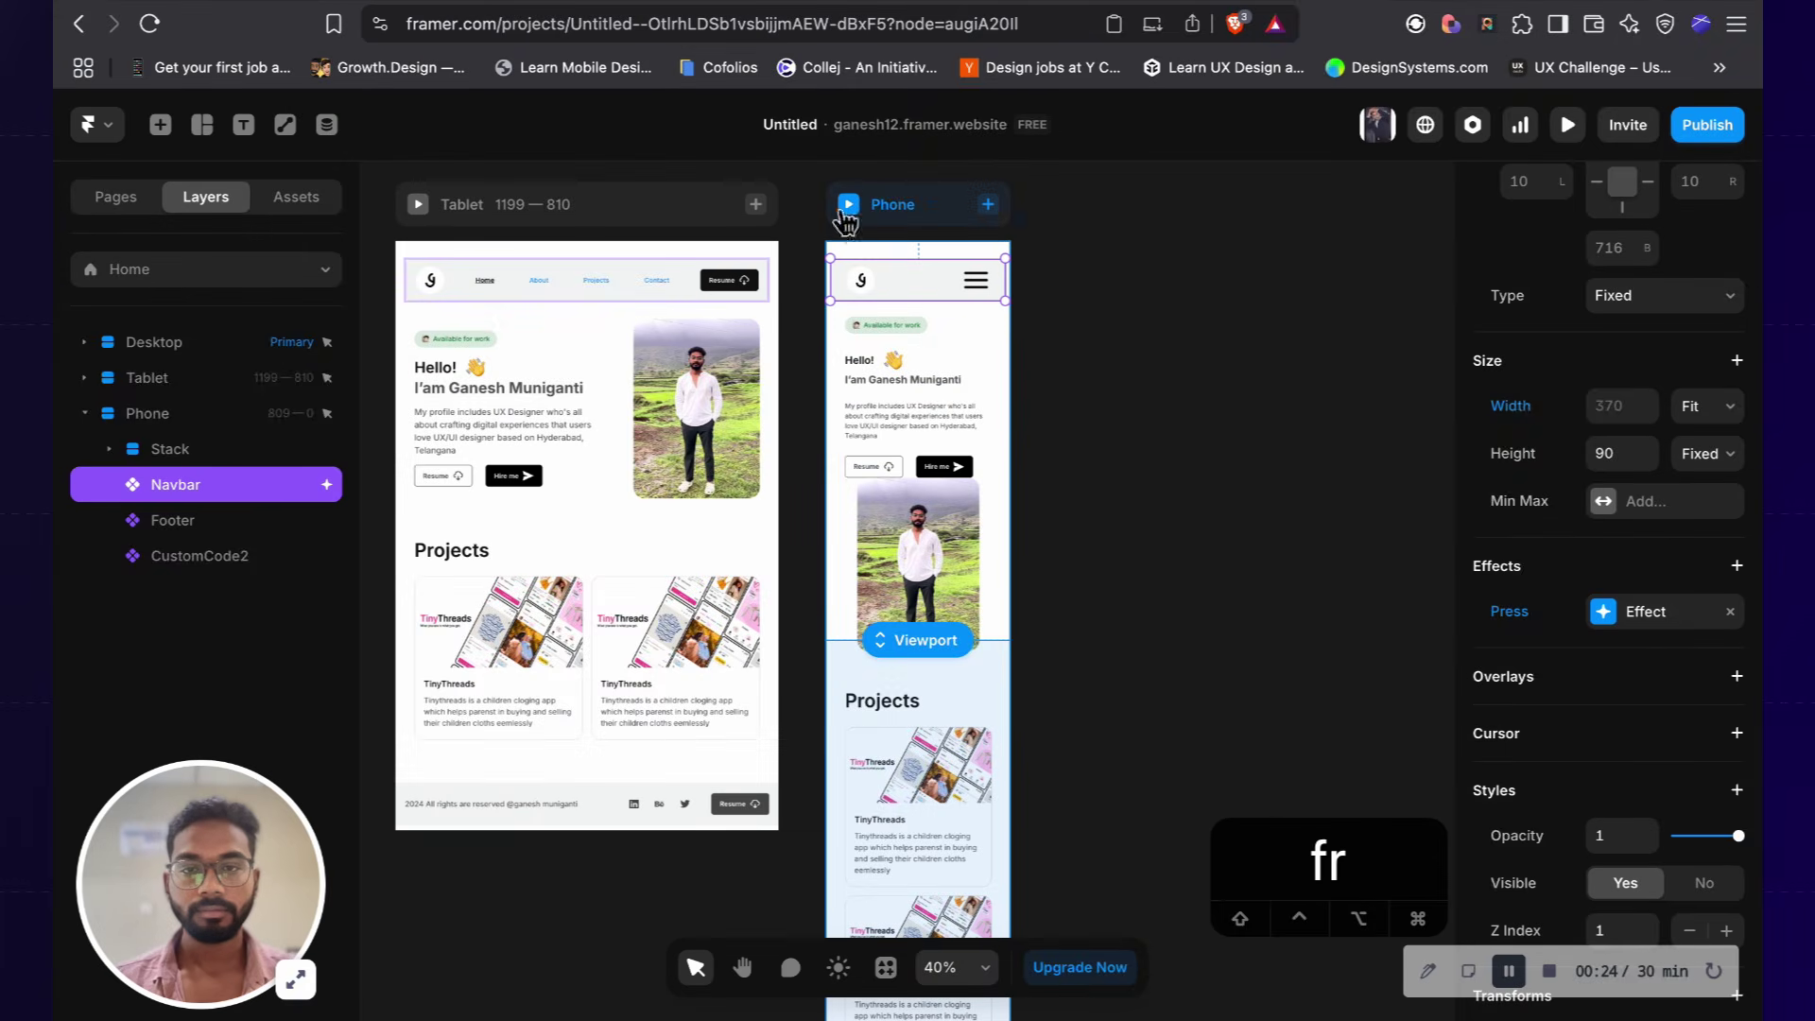
pyautogui.click(846, 206)
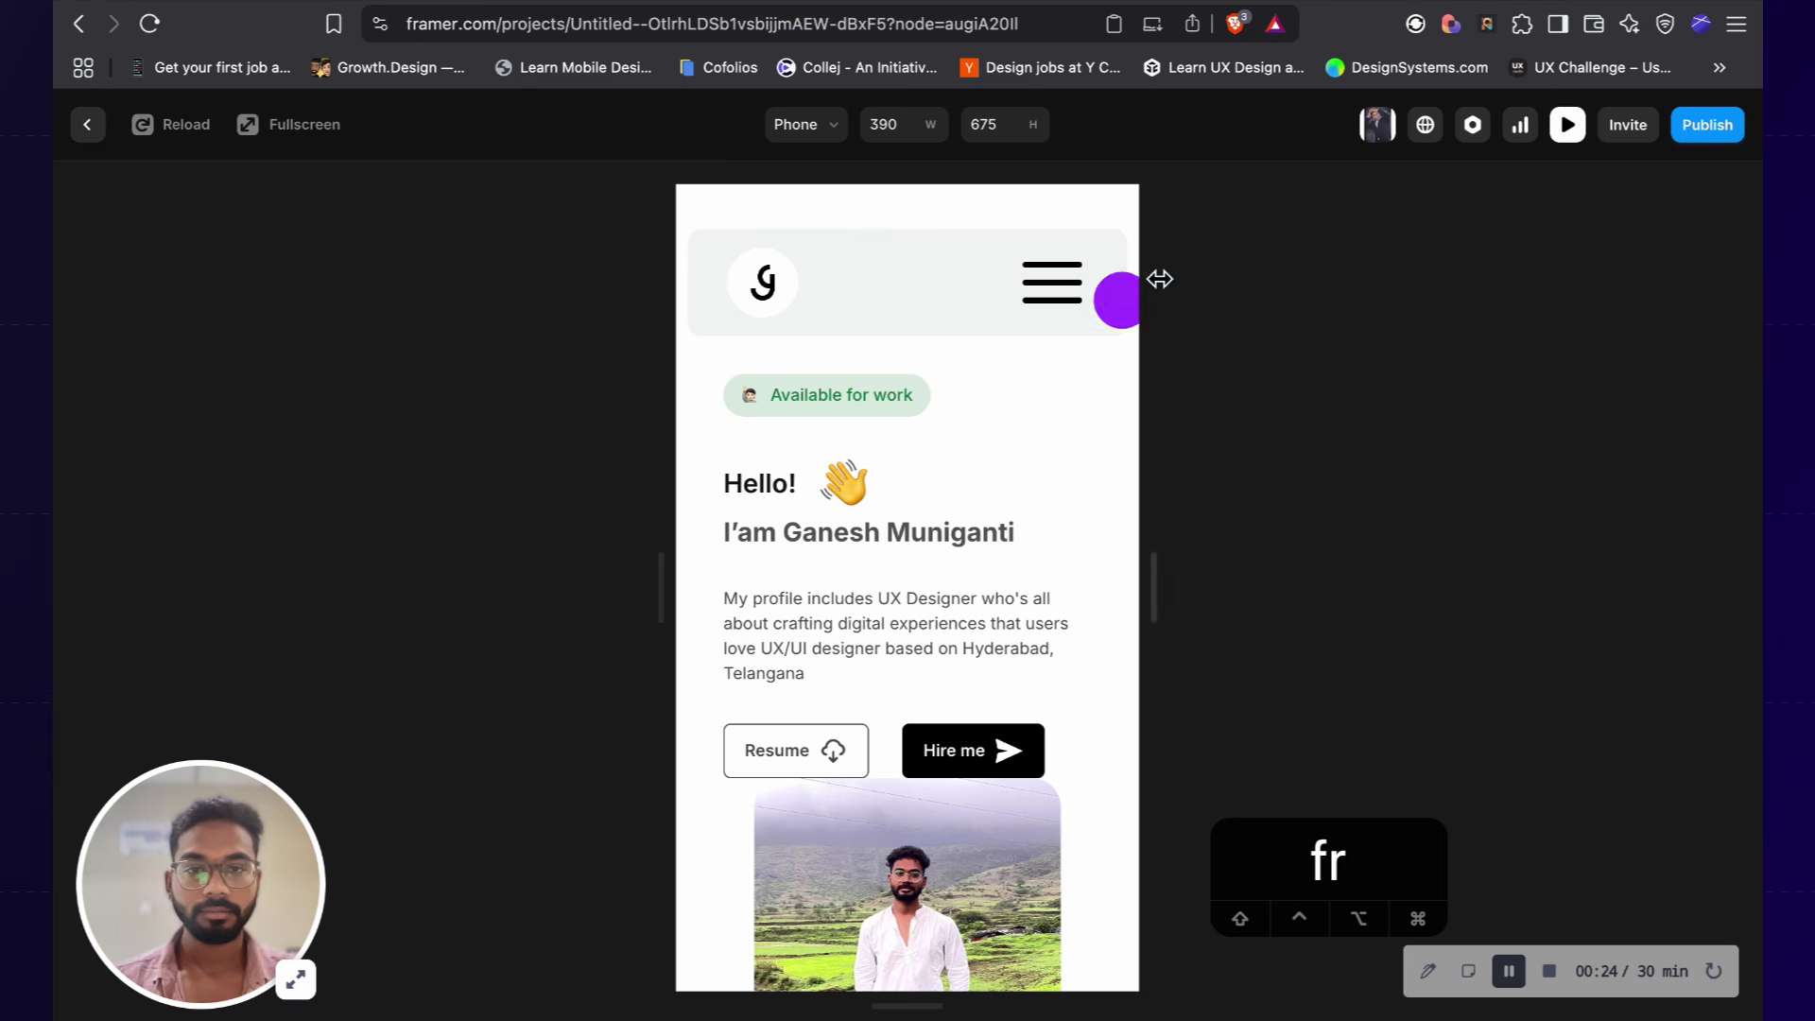
pyautogui.click(1032, 286)
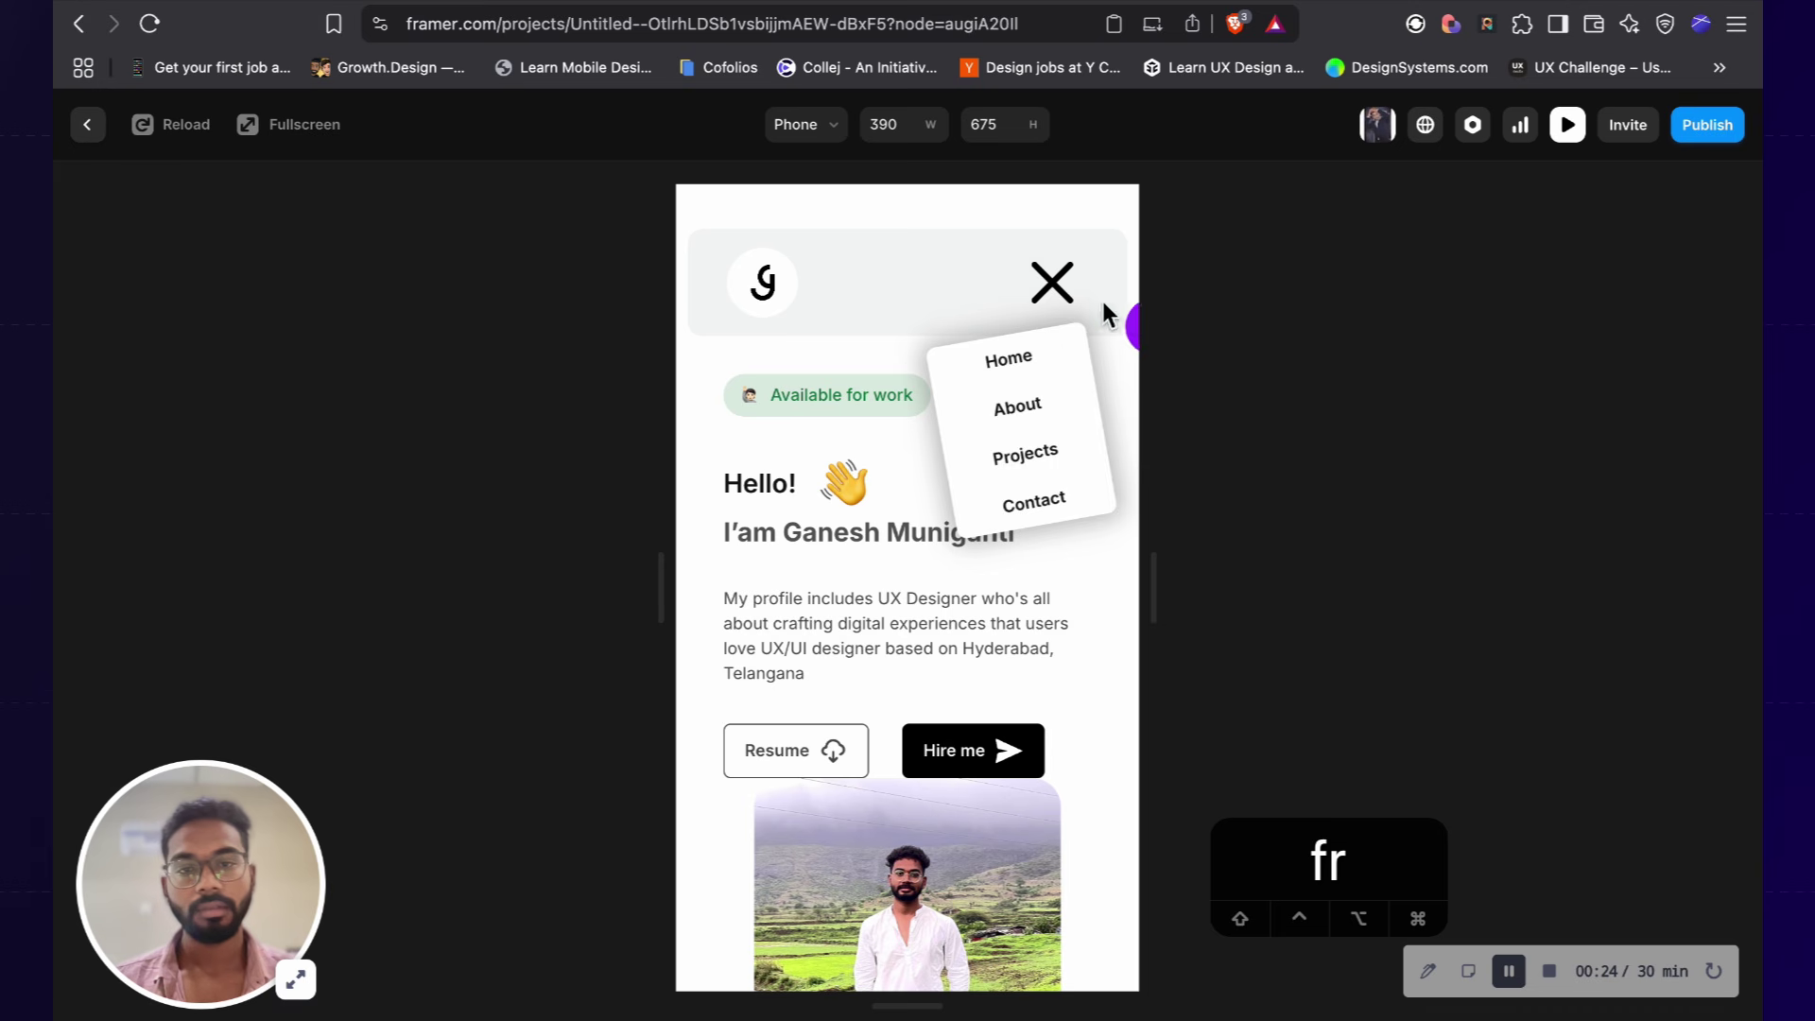
pyautogui.click(1037, 283)
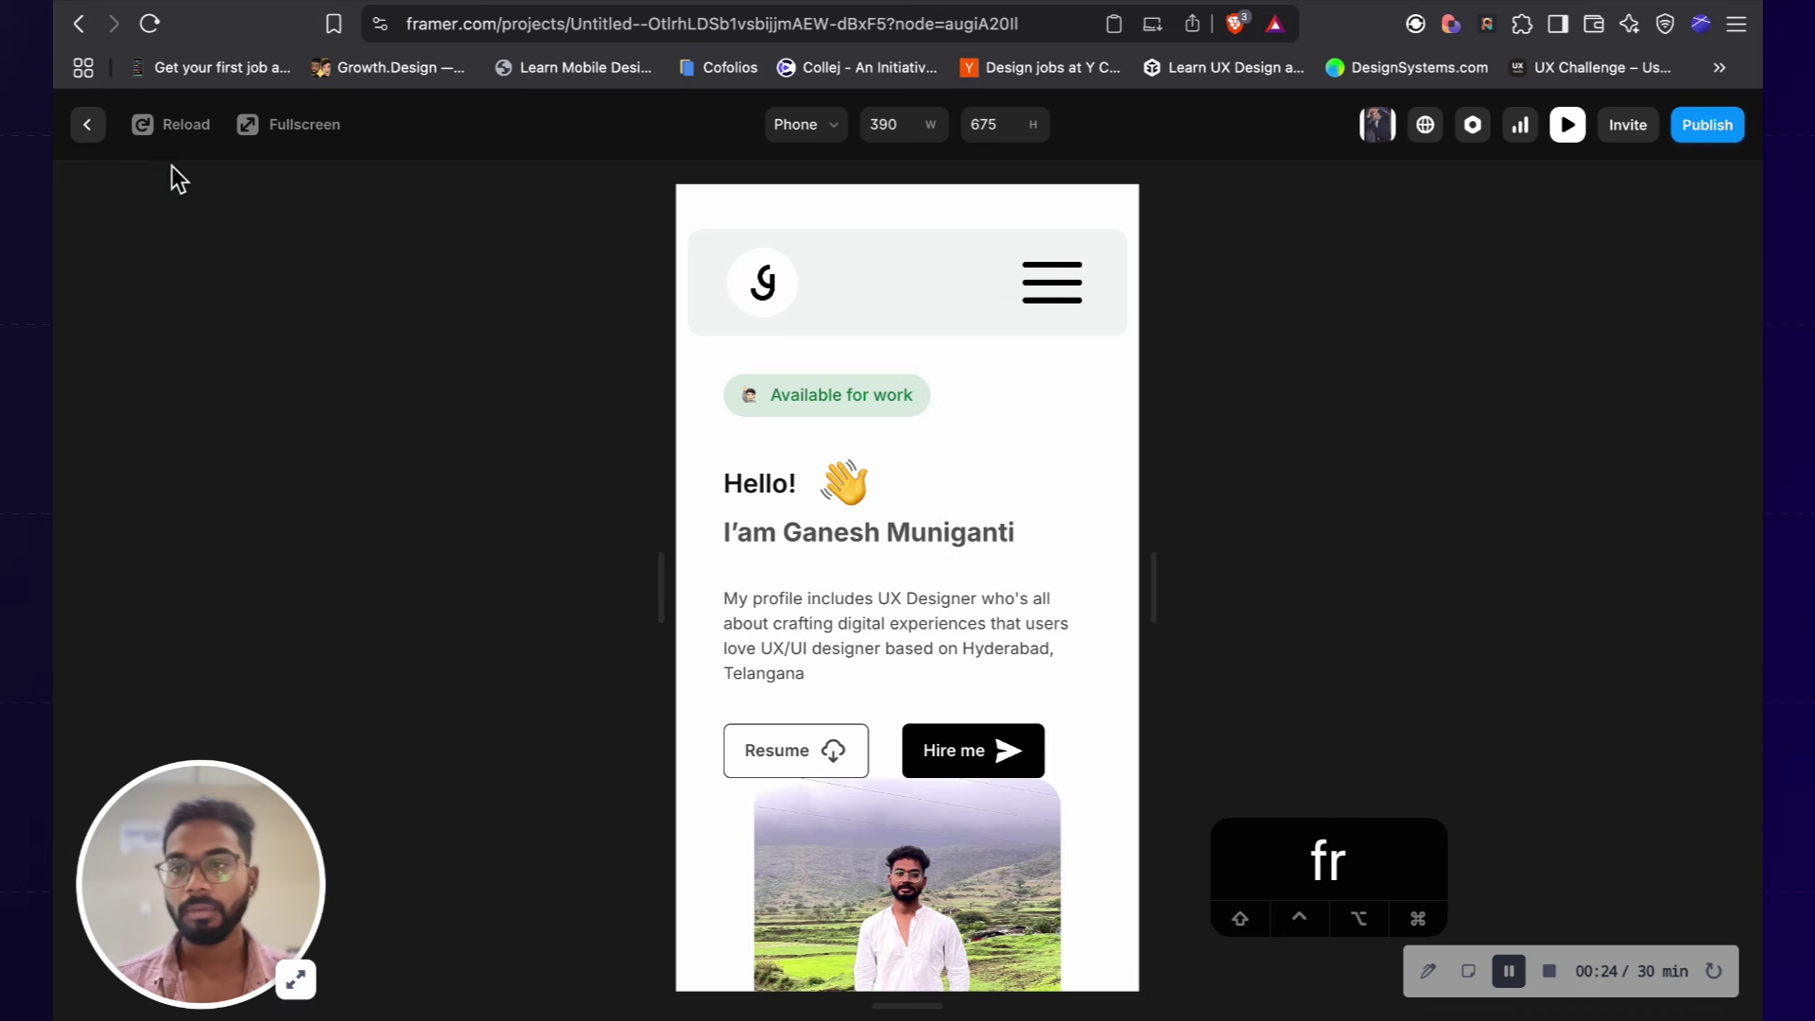
pyautogui.click(85, 127)
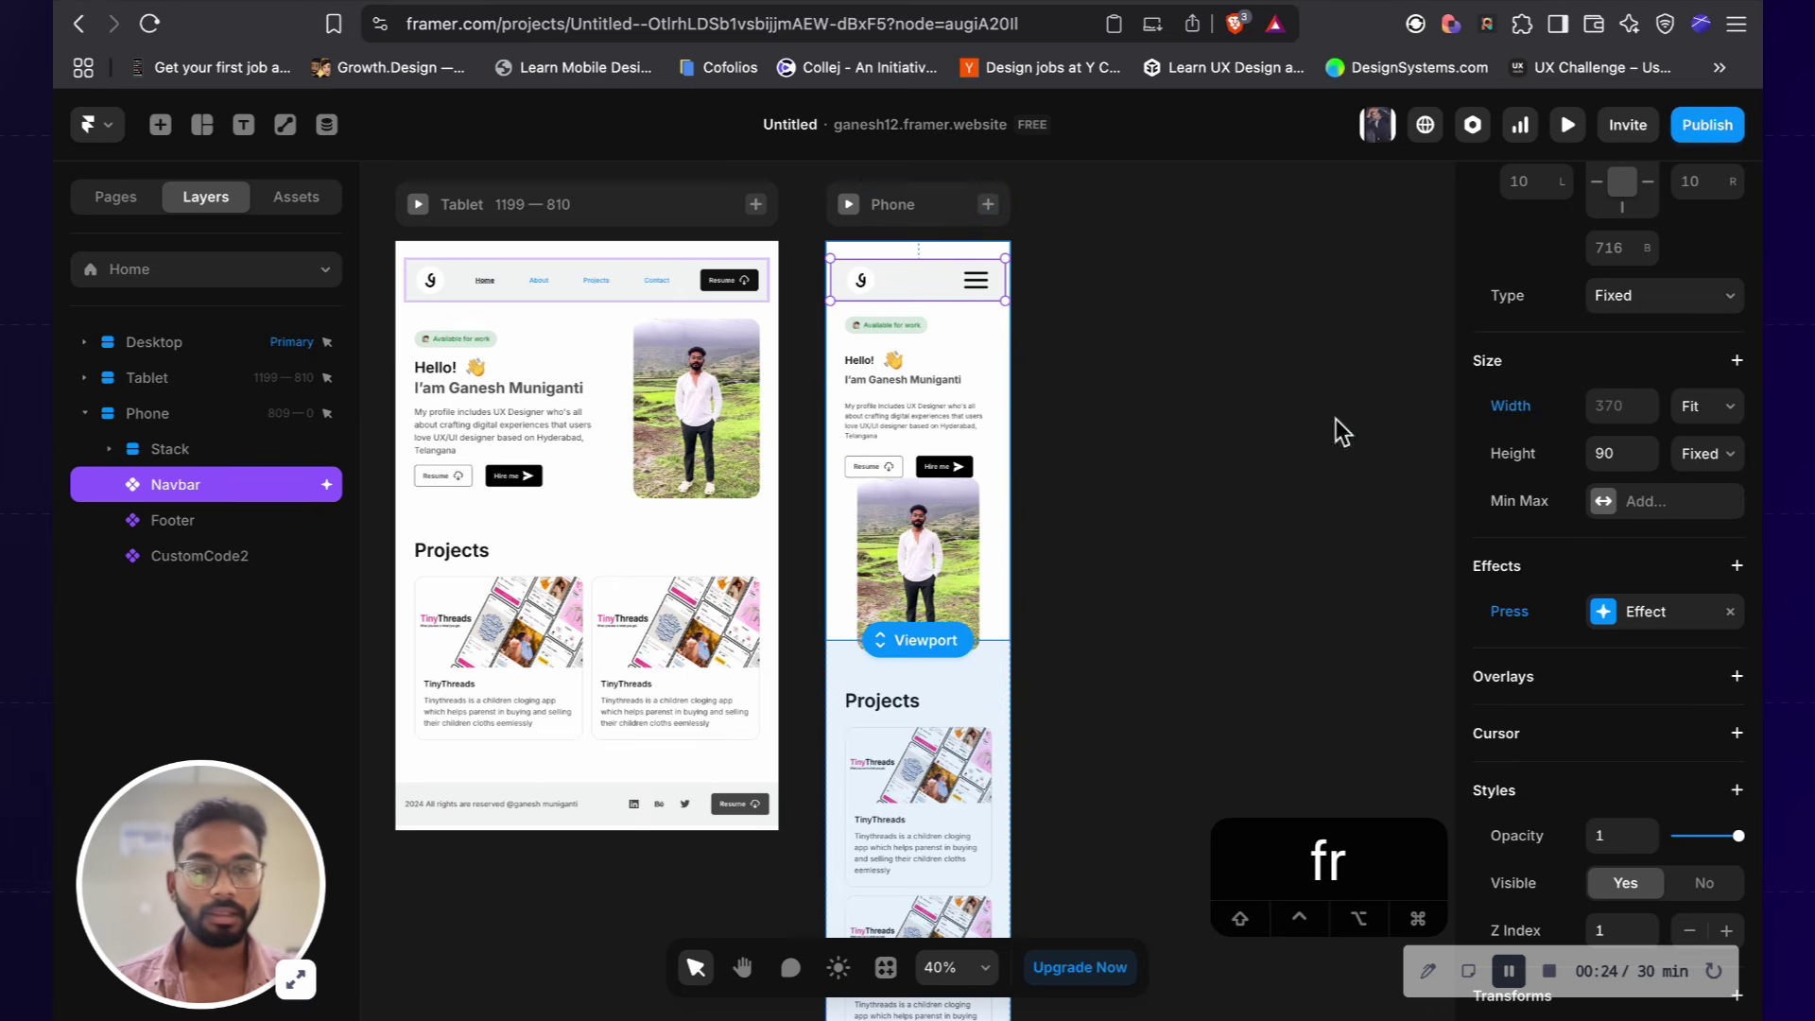
# Step: Remove the Press effect from the Phone breakpoint's Navbar instance and select the Phone breakpoint
pyautogui.click(1730, 612)
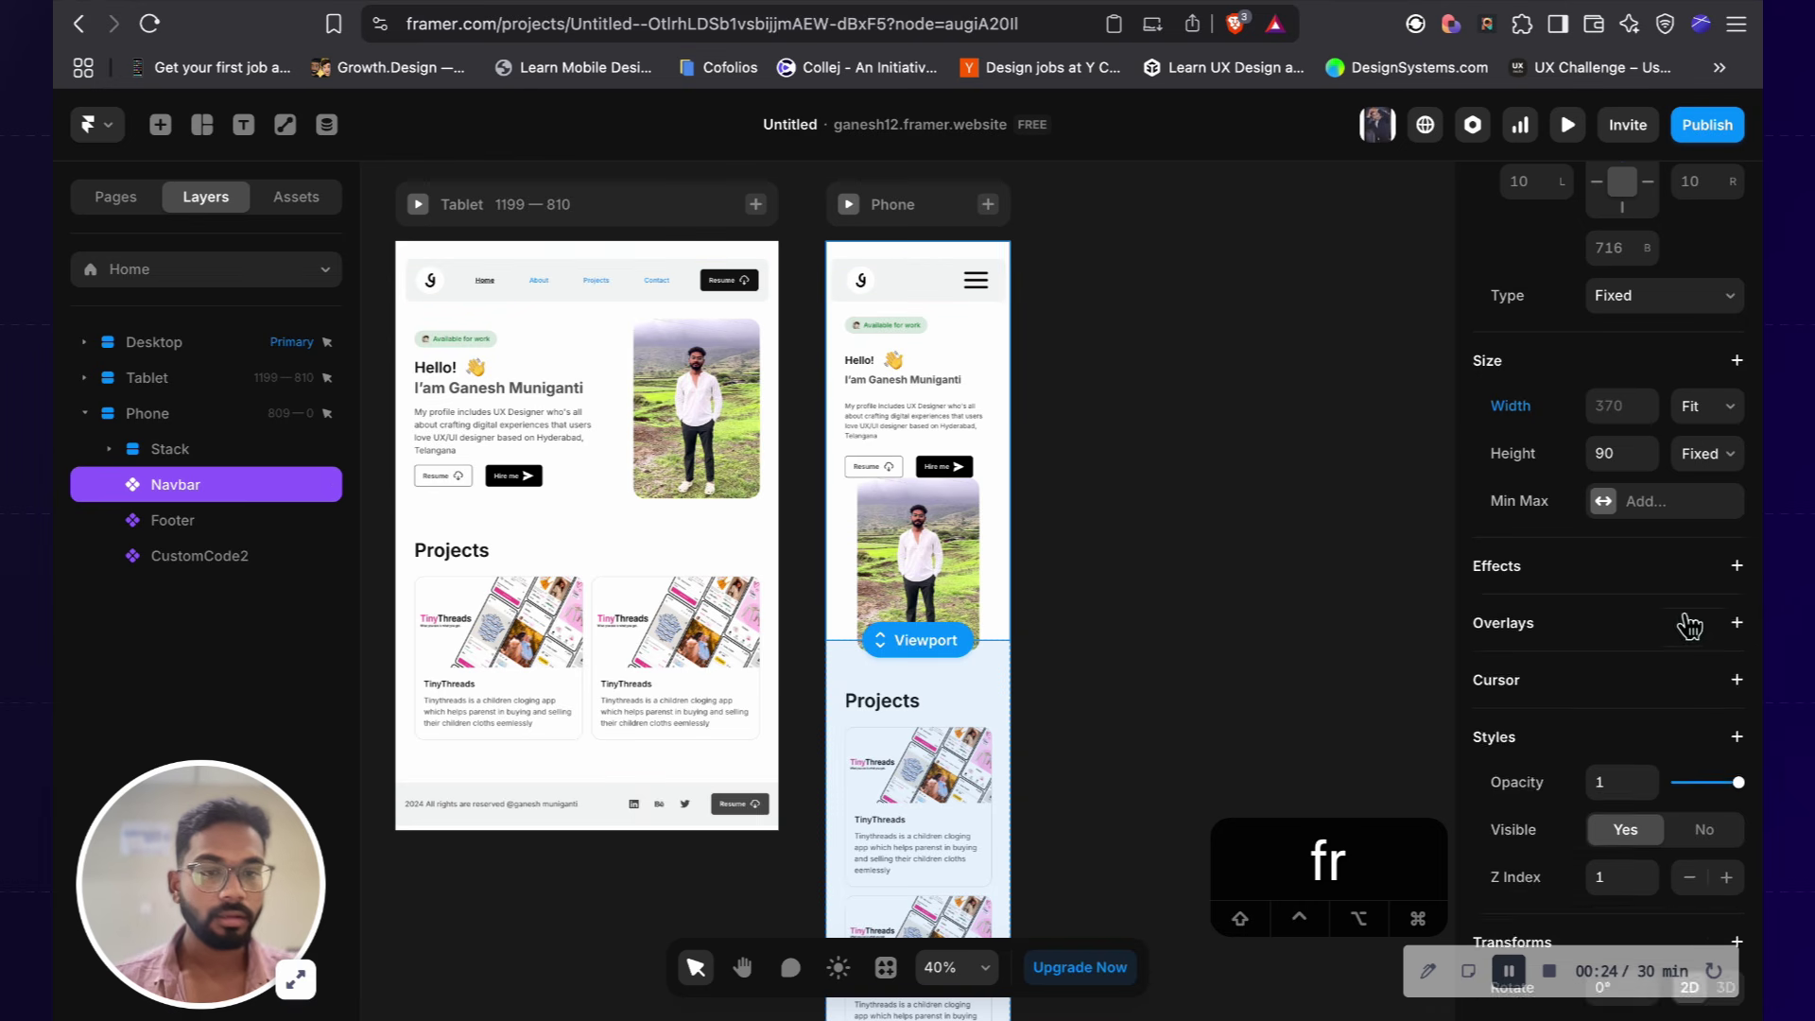
pyautogui.click(1019, 308)
pyautogui.click(868, 210)
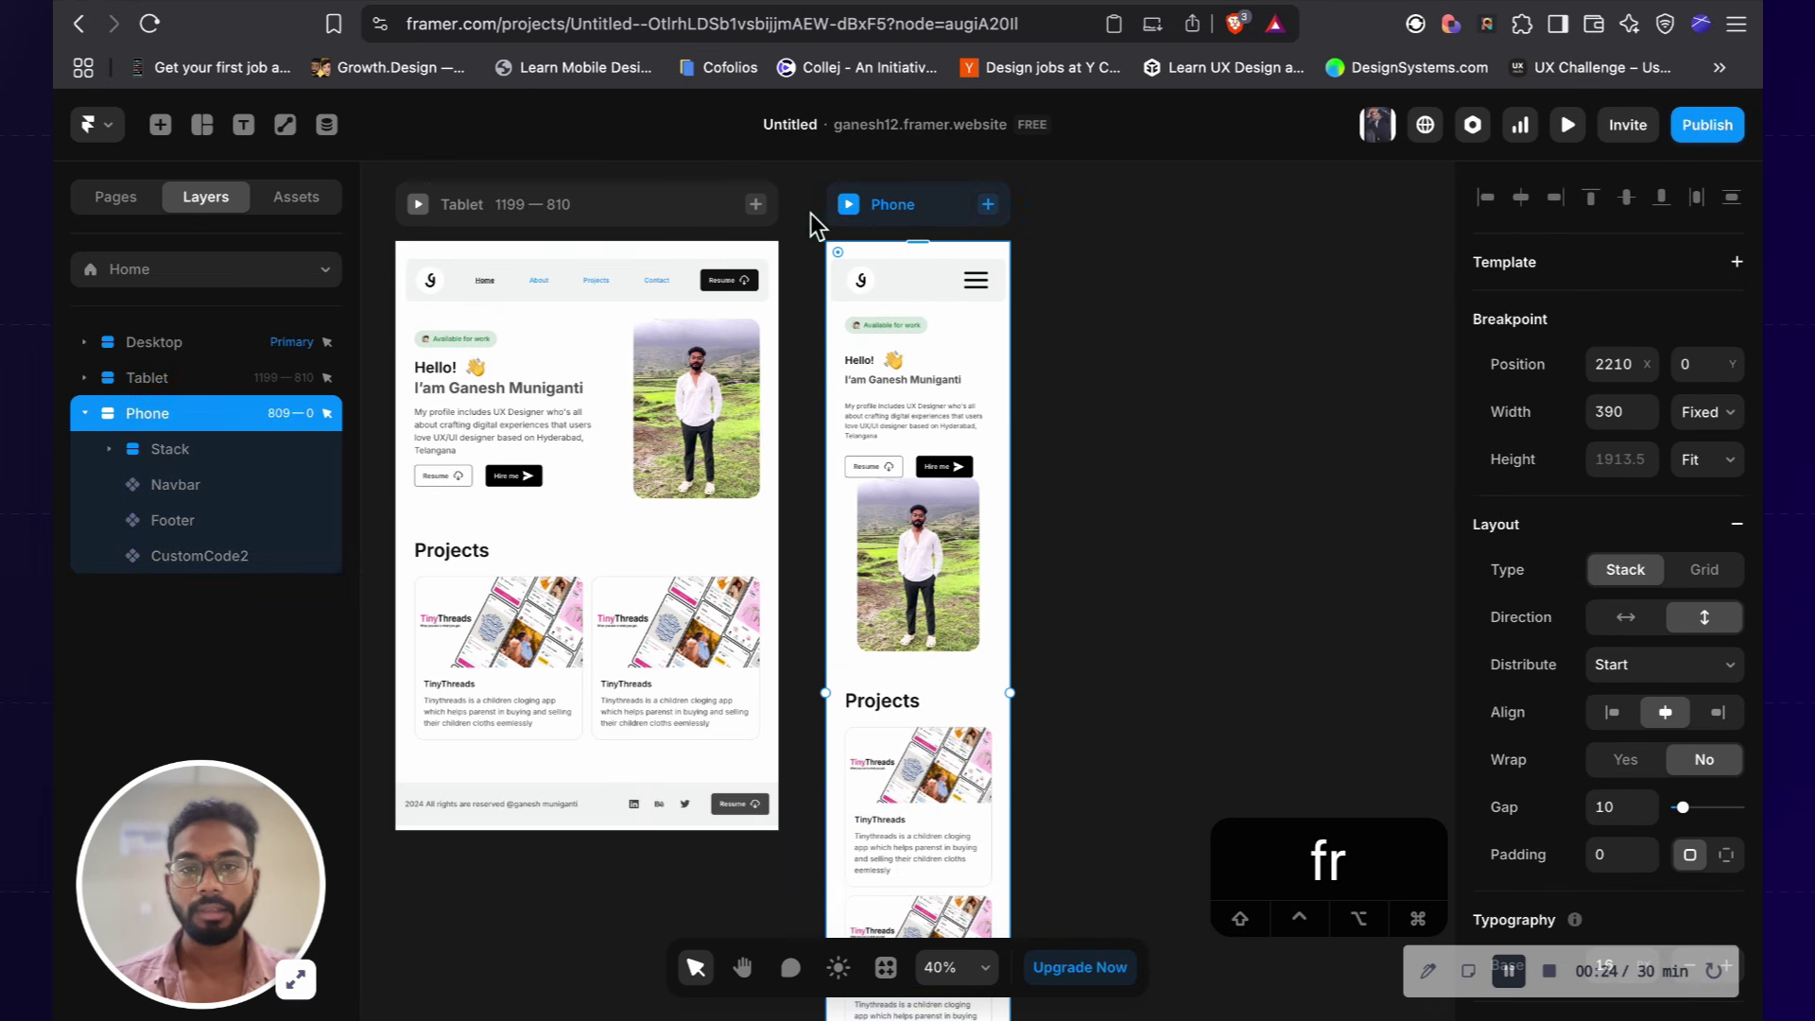
# Step: Preview the Phone breakpoint without the navbar's press effect, toggling the menu several times, and return to the canvas
pyautogui.click(847, 207)
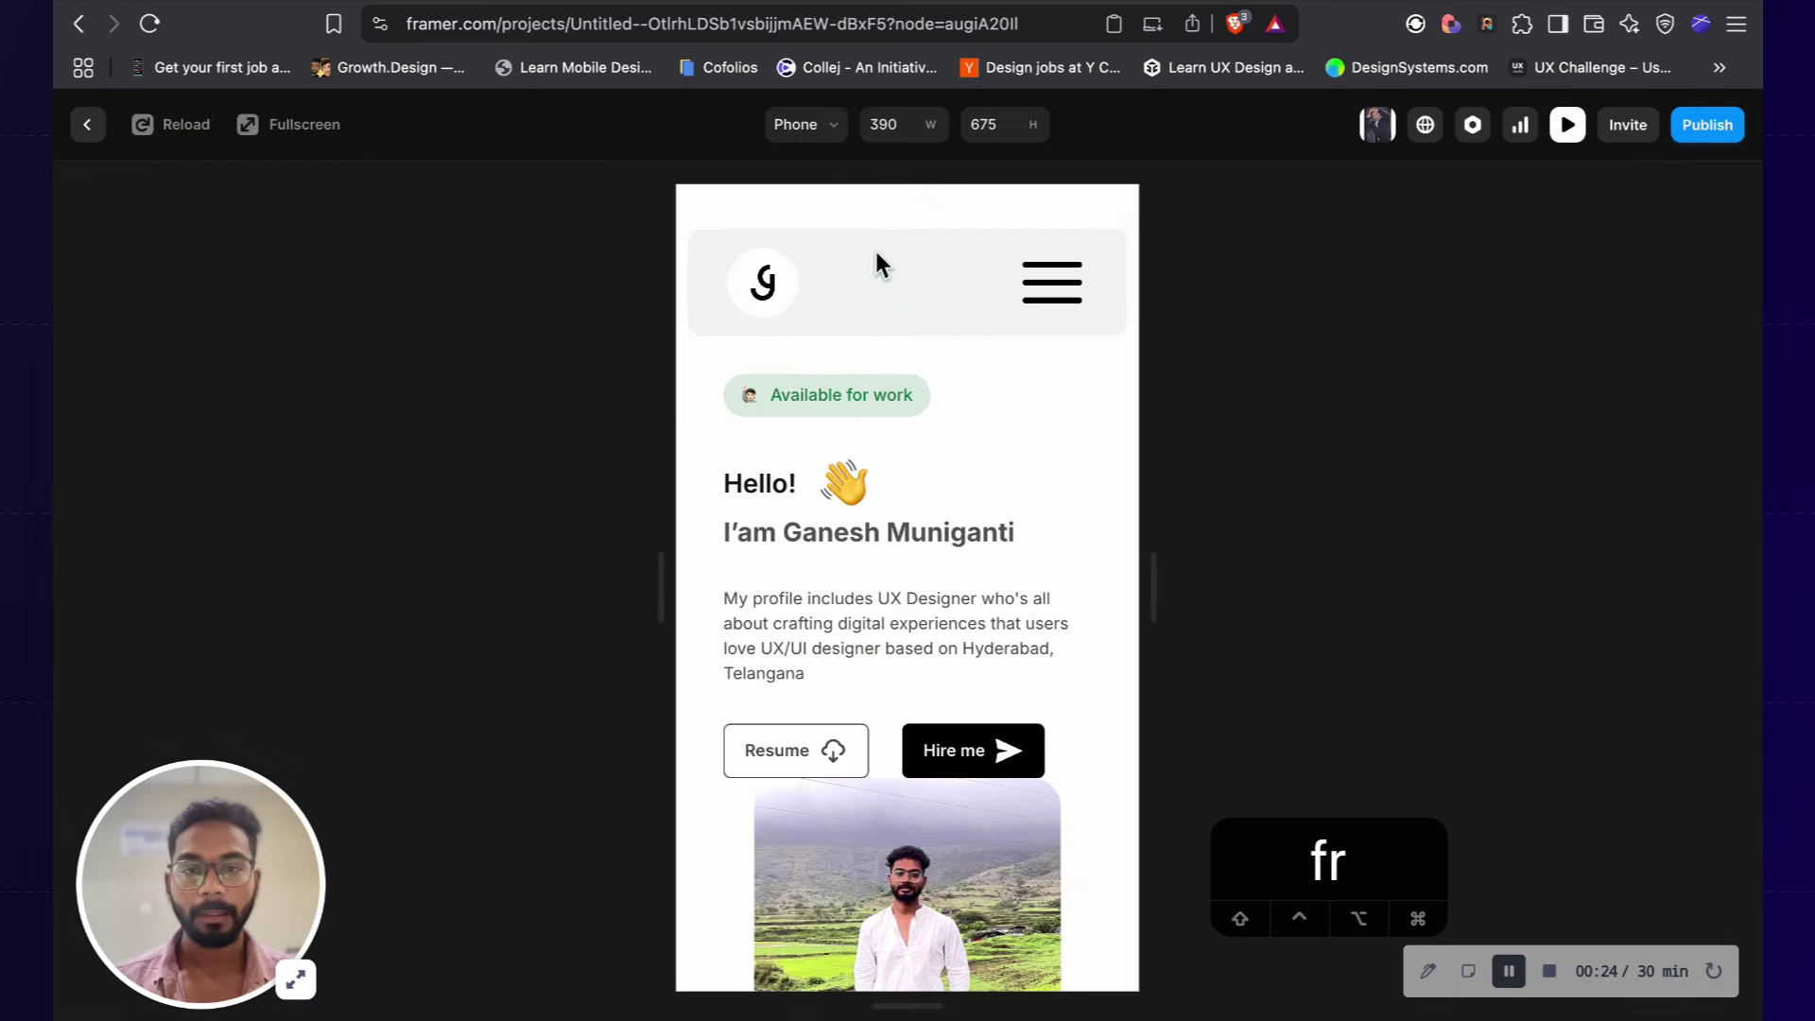
pyautogui.click(1043, 276)
pyautogui.click(1066, 281)
pyautogui.click(1064, 281)
pyautogui.click(1064, 280)
pyautogui.click(1064, 281)
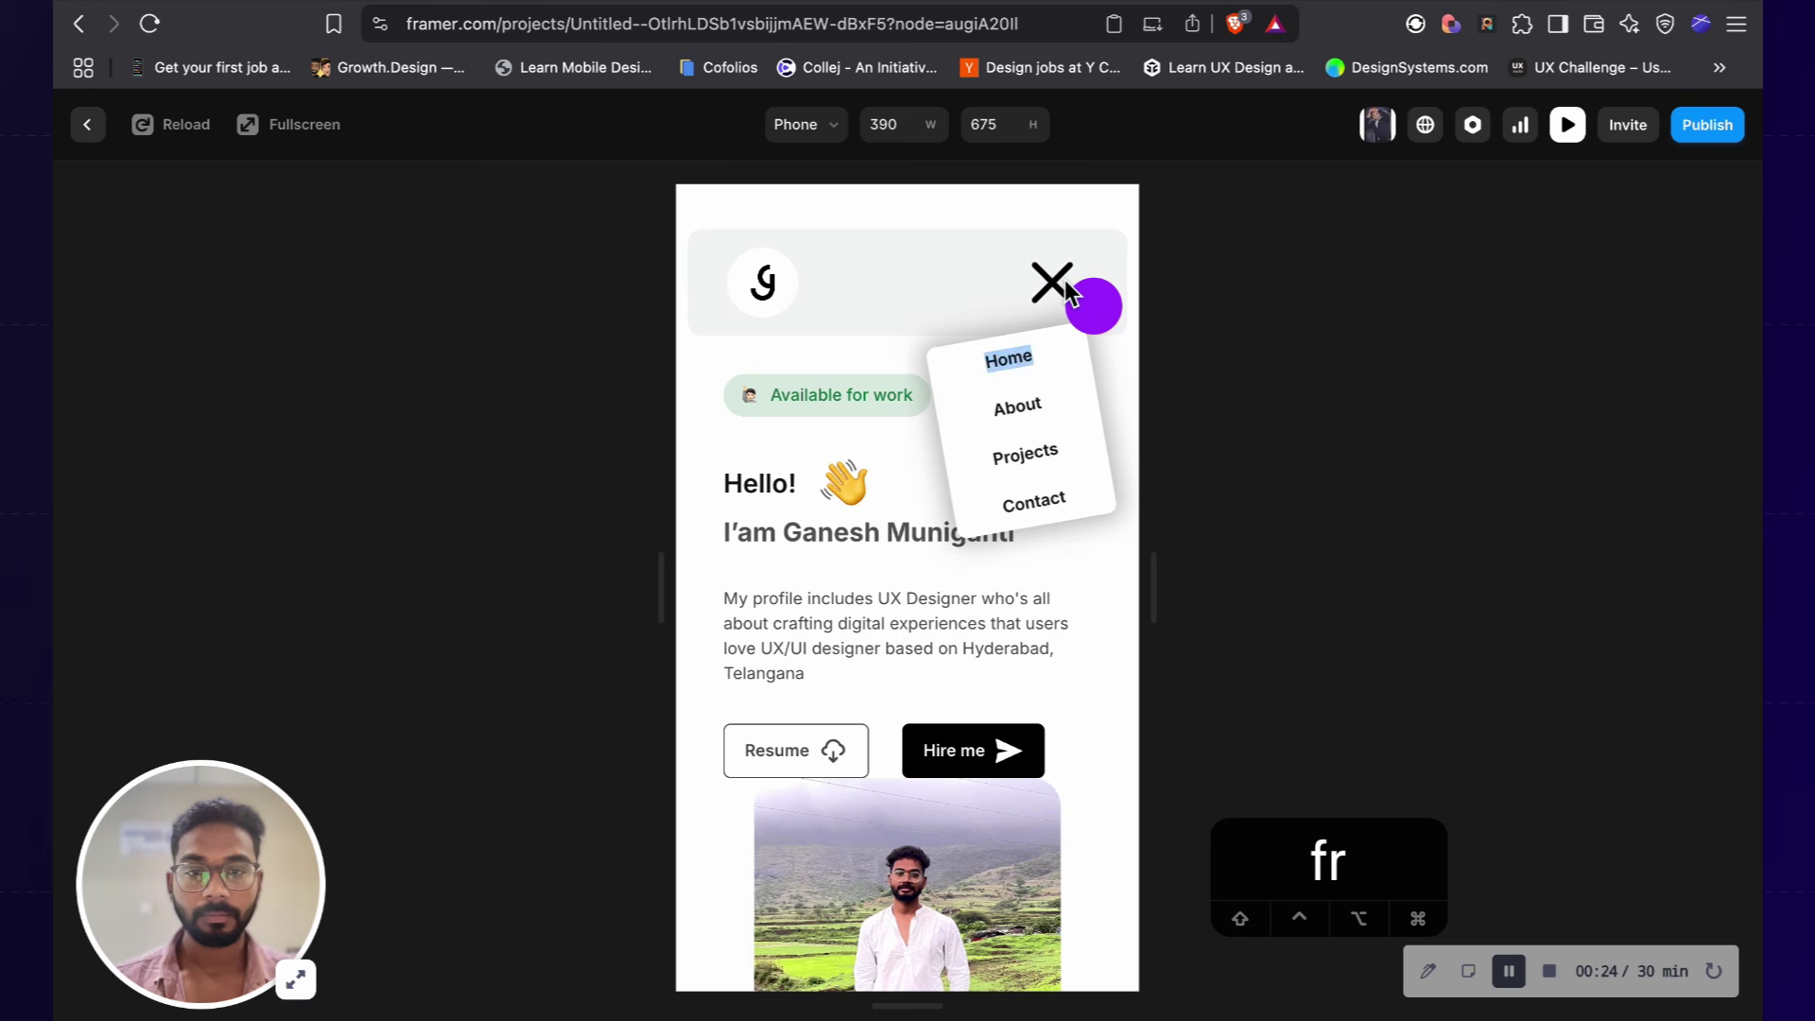
pyautogui.click(1064, 280)
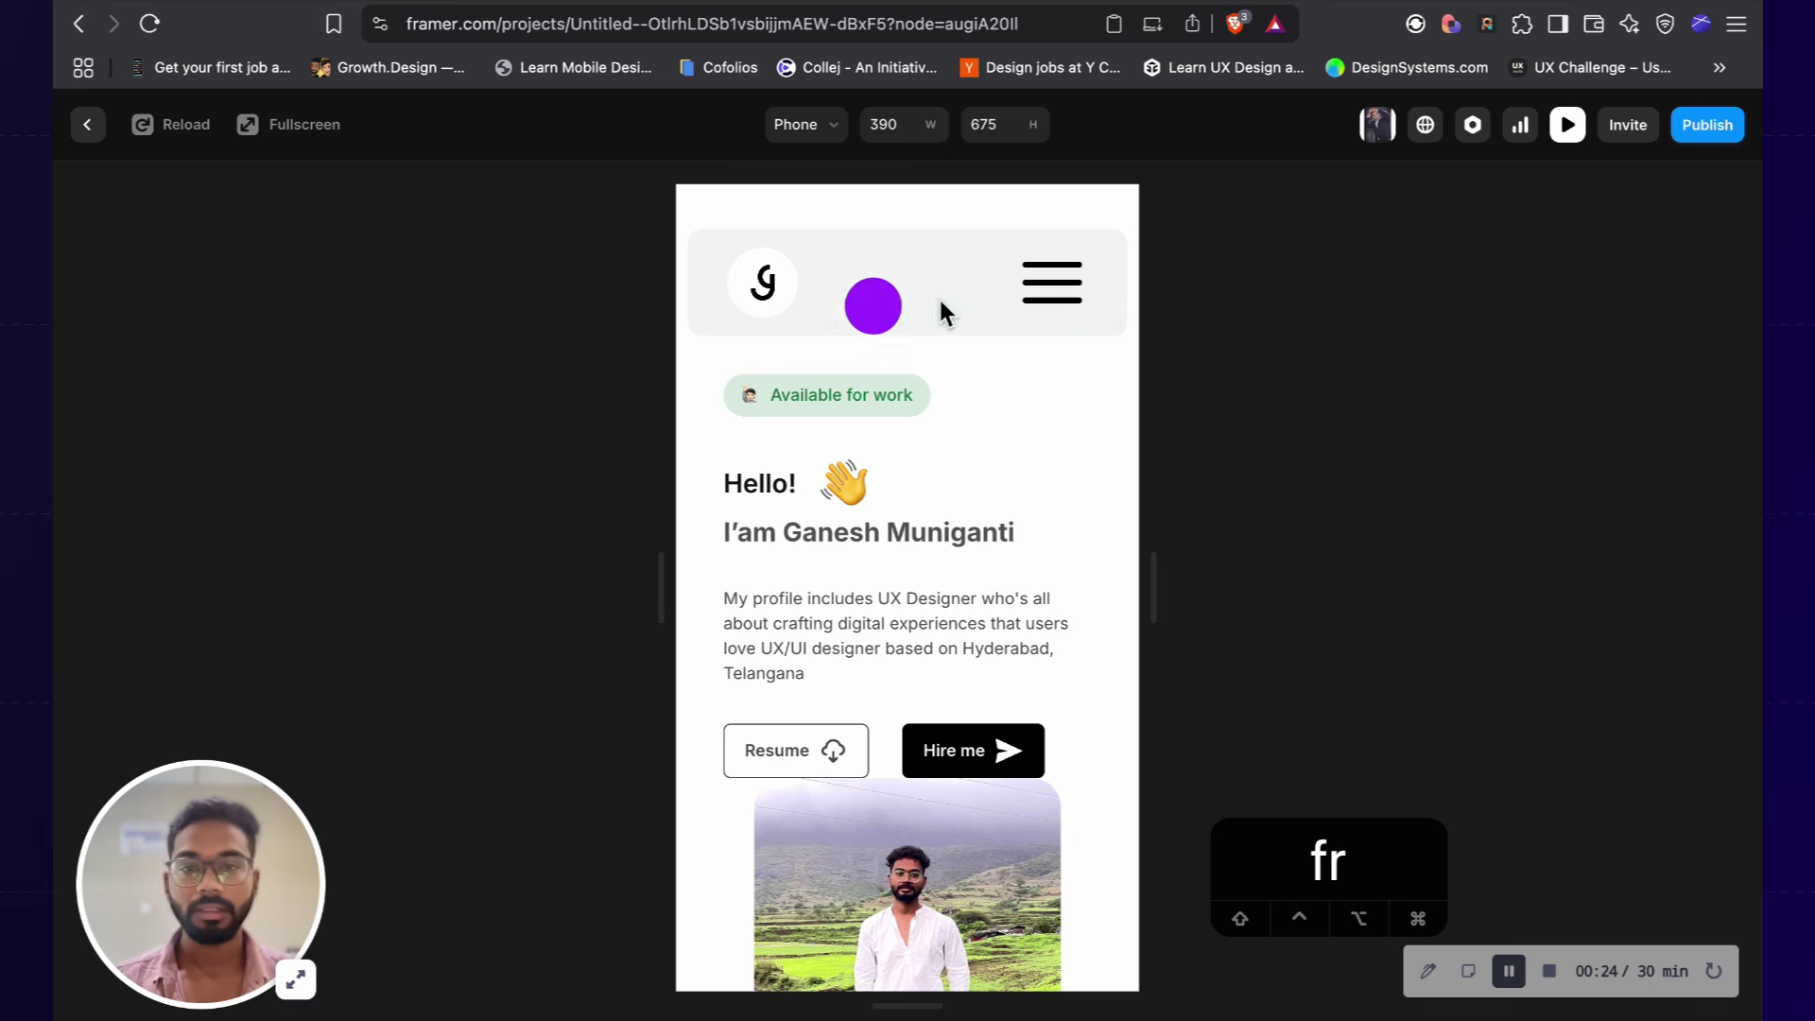
pyautogui.click(92, 127)
# Step: Leave the preview and open the cursor component for editing
pyautogui.hscroll(-5, 1137, 478)
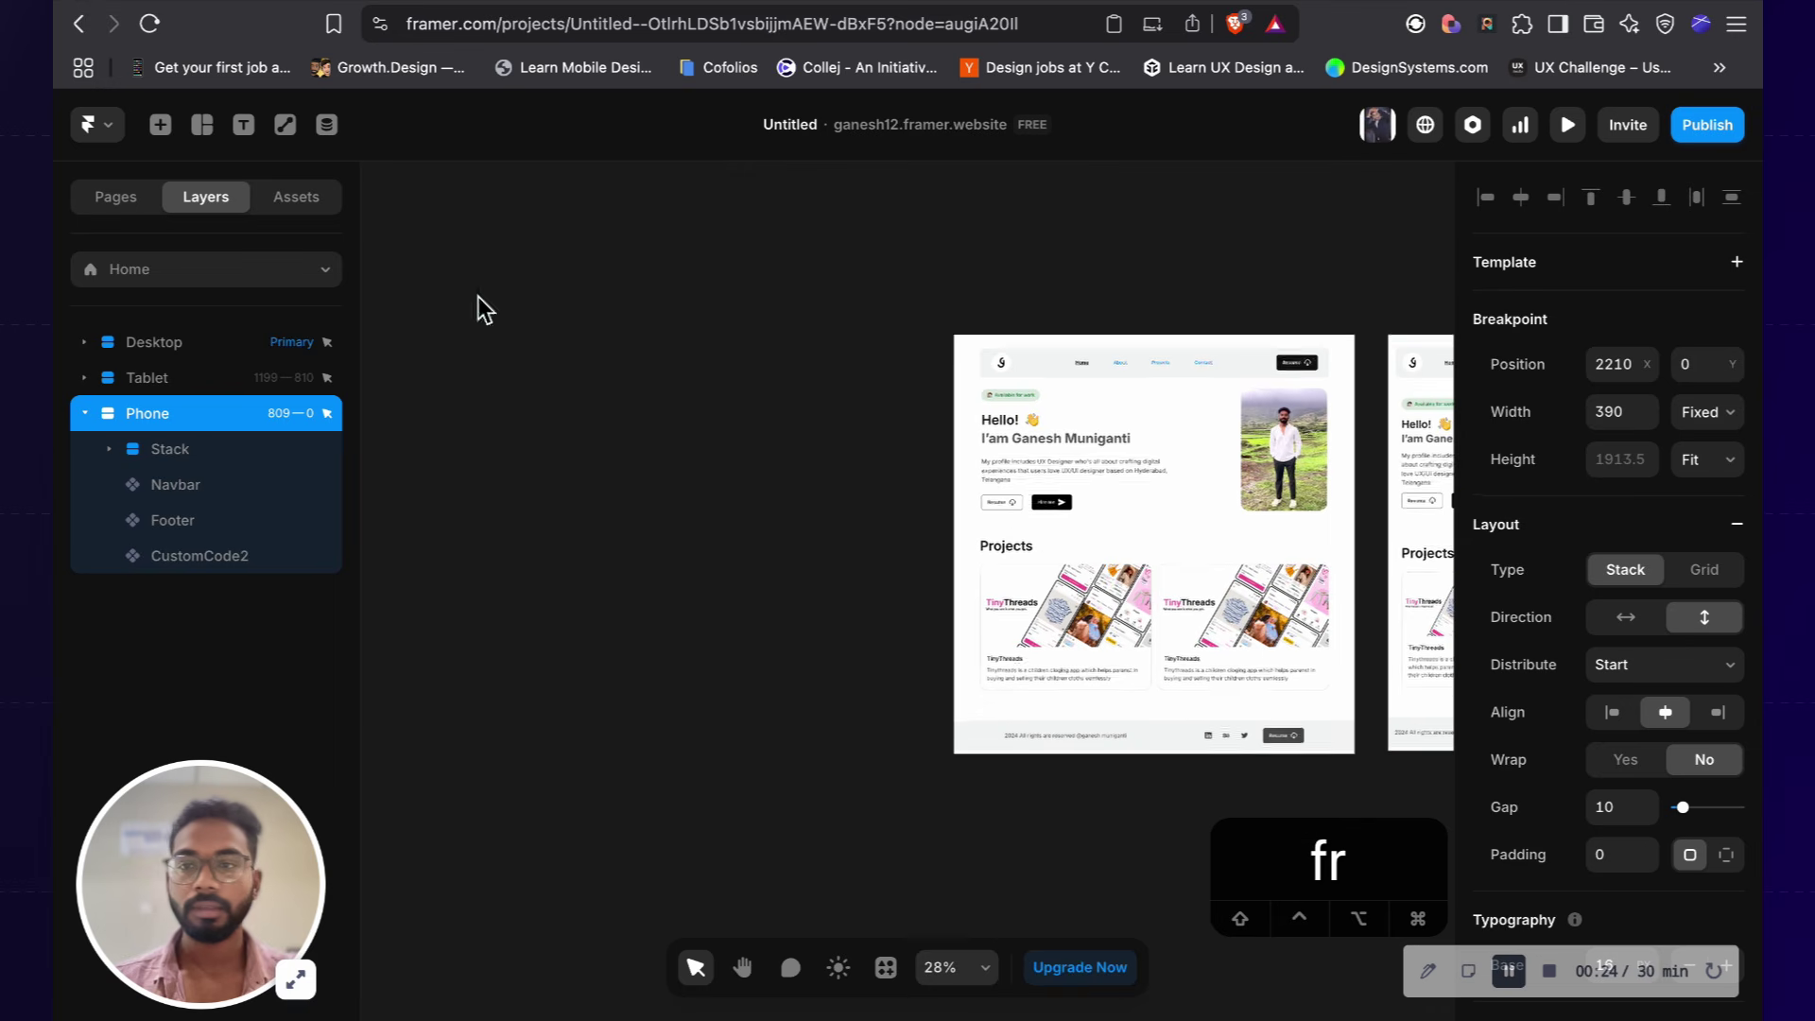
pyautogui.click(295, 196)
pyautogui.doubleClick(177, 579)
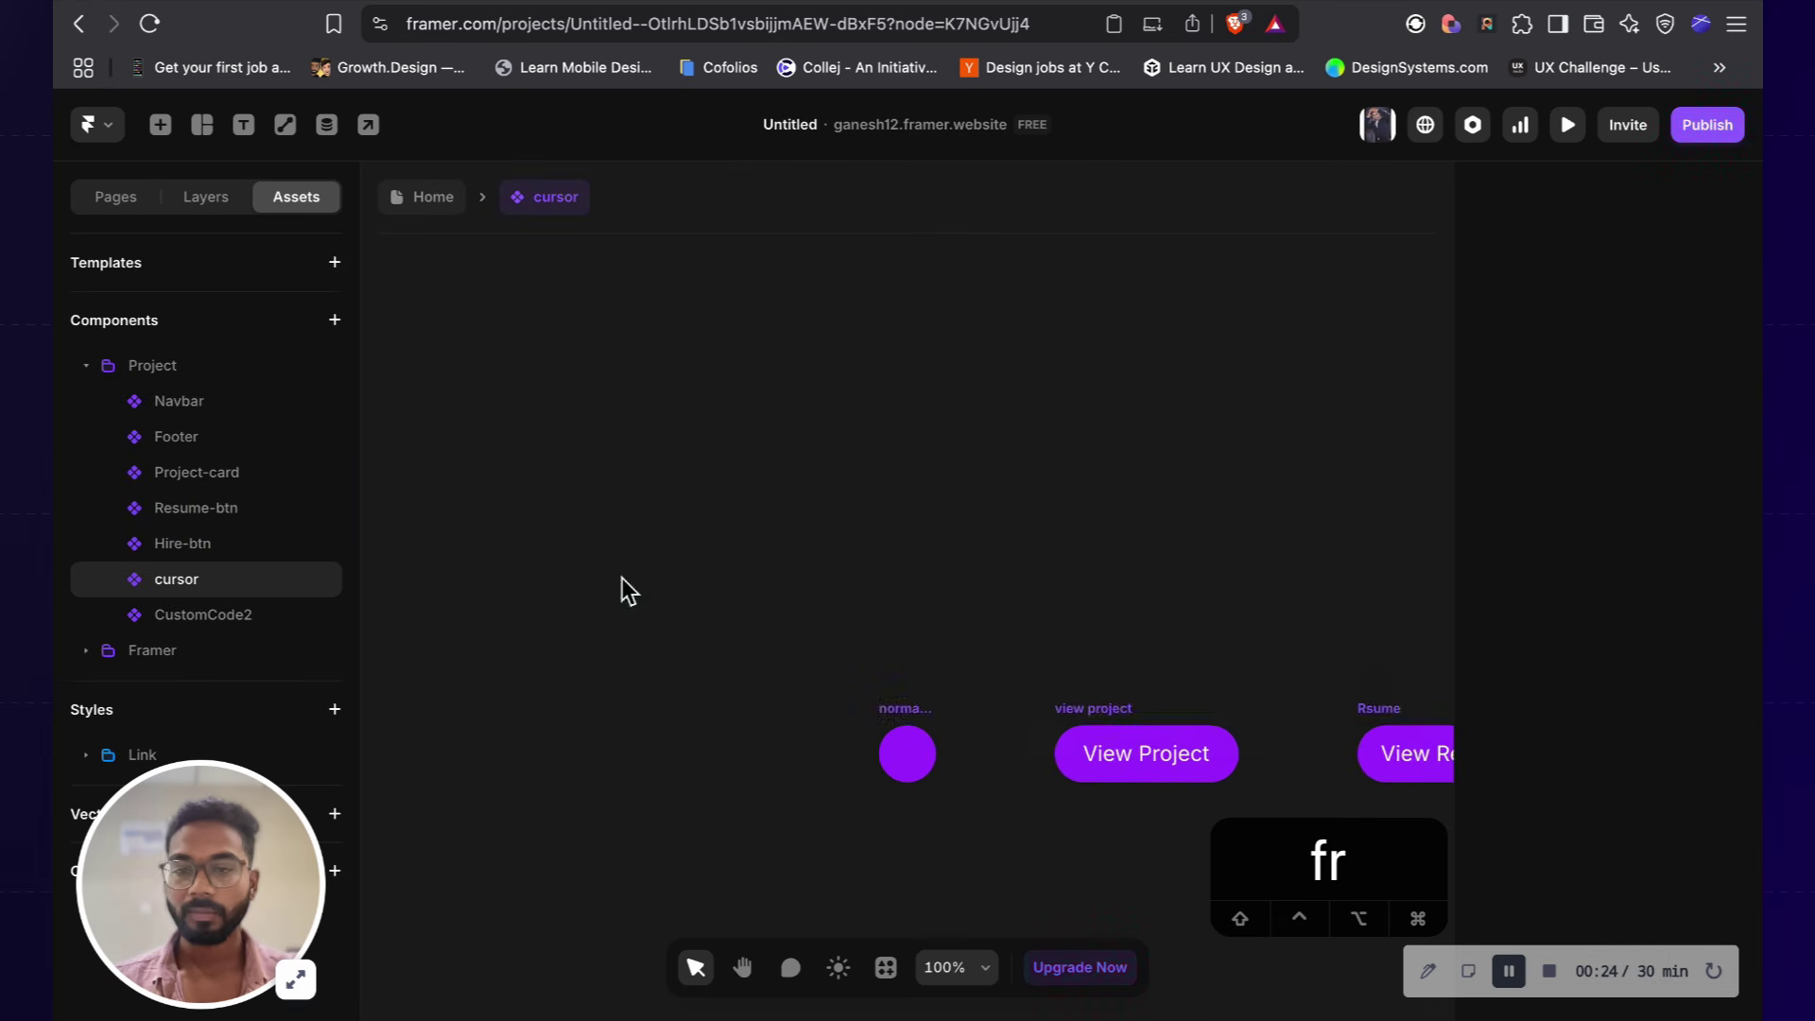
pyautogui.scroll(-2, 1024, 646)
pyautogui.scroll(5, 832, 662)
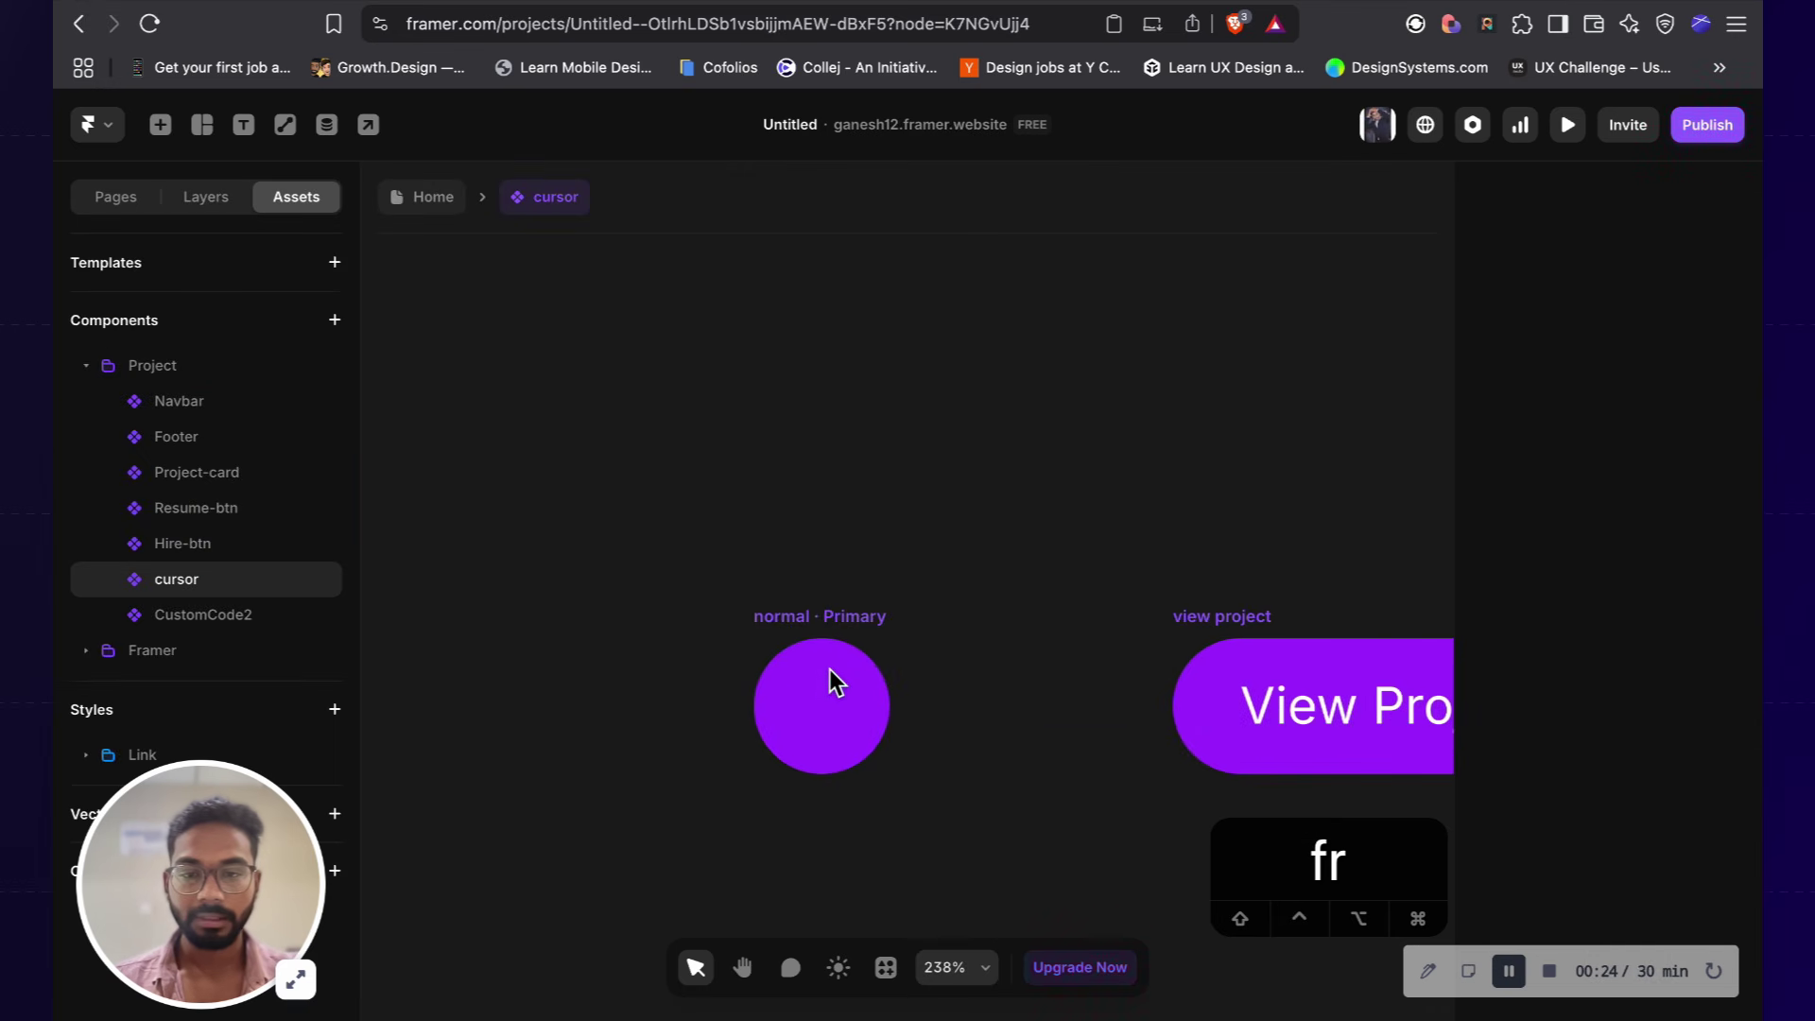
# Step: Set the cursor's normal primary variant to a width of 18 and a height of 18
pyautogui.click(831, 628)
pyautogui.click(1604, 469)
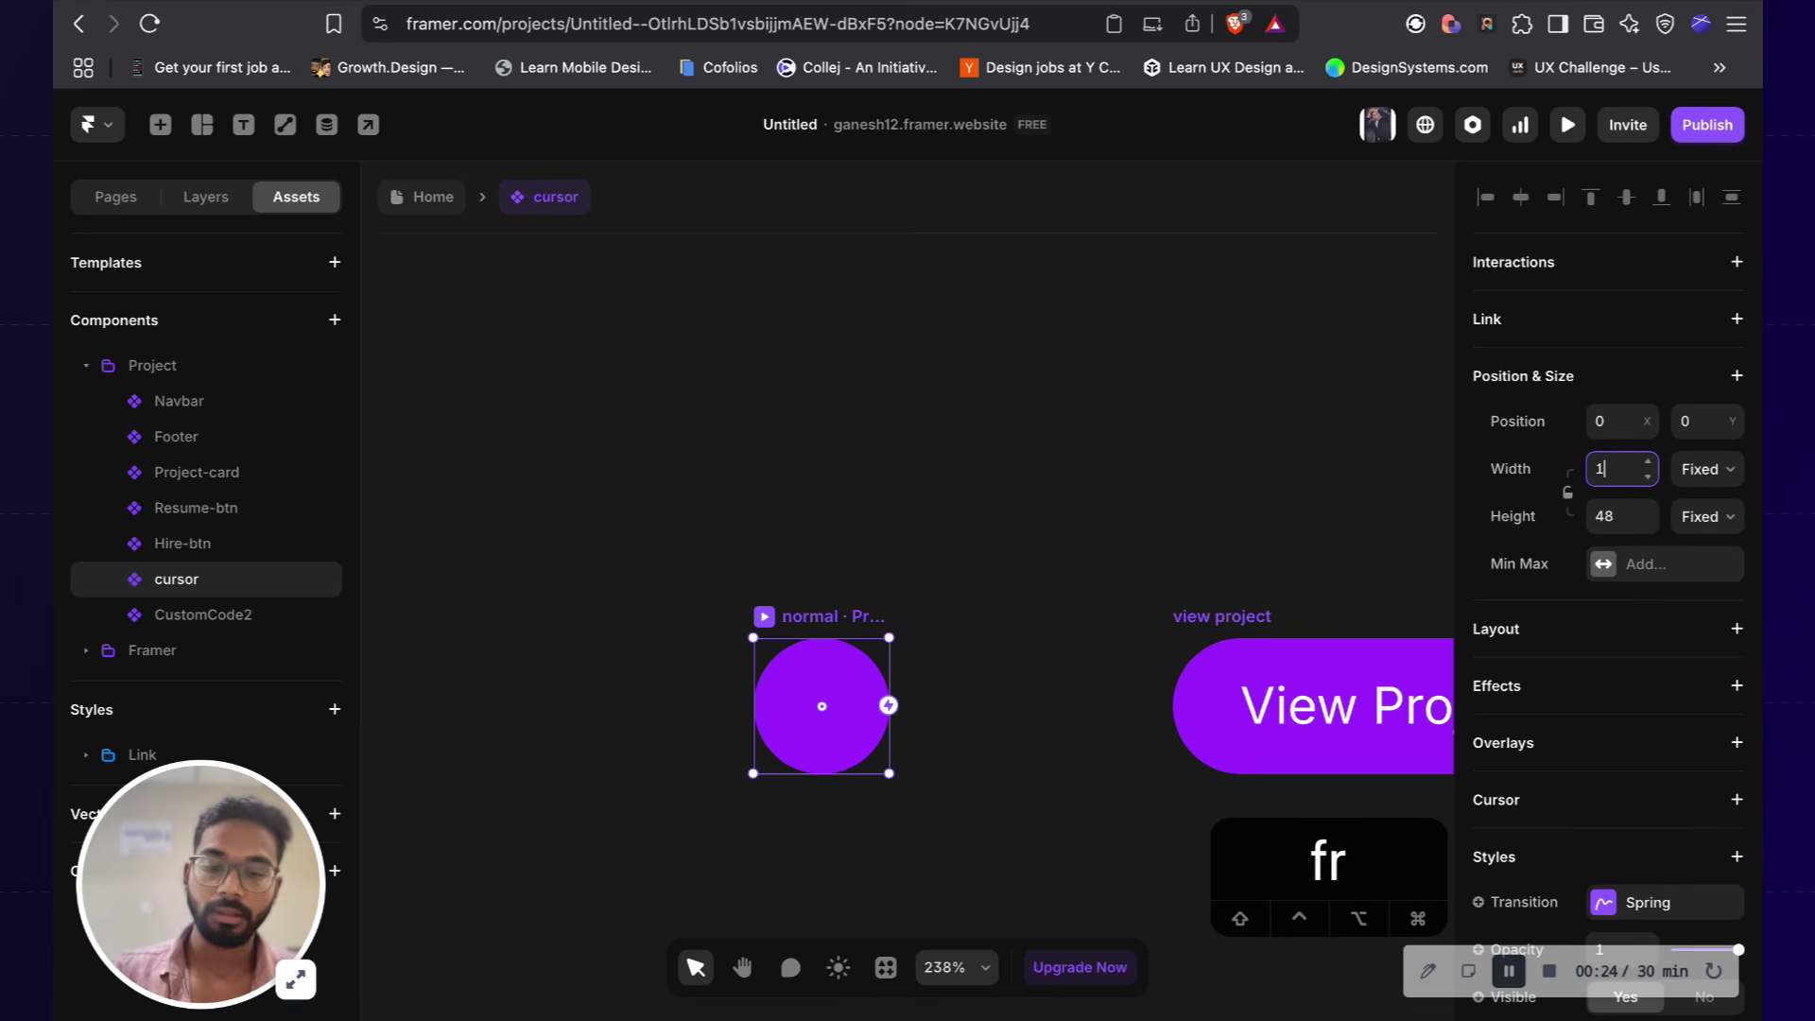
pyautogui.write('18')
pyautogui.click(1630, 510)
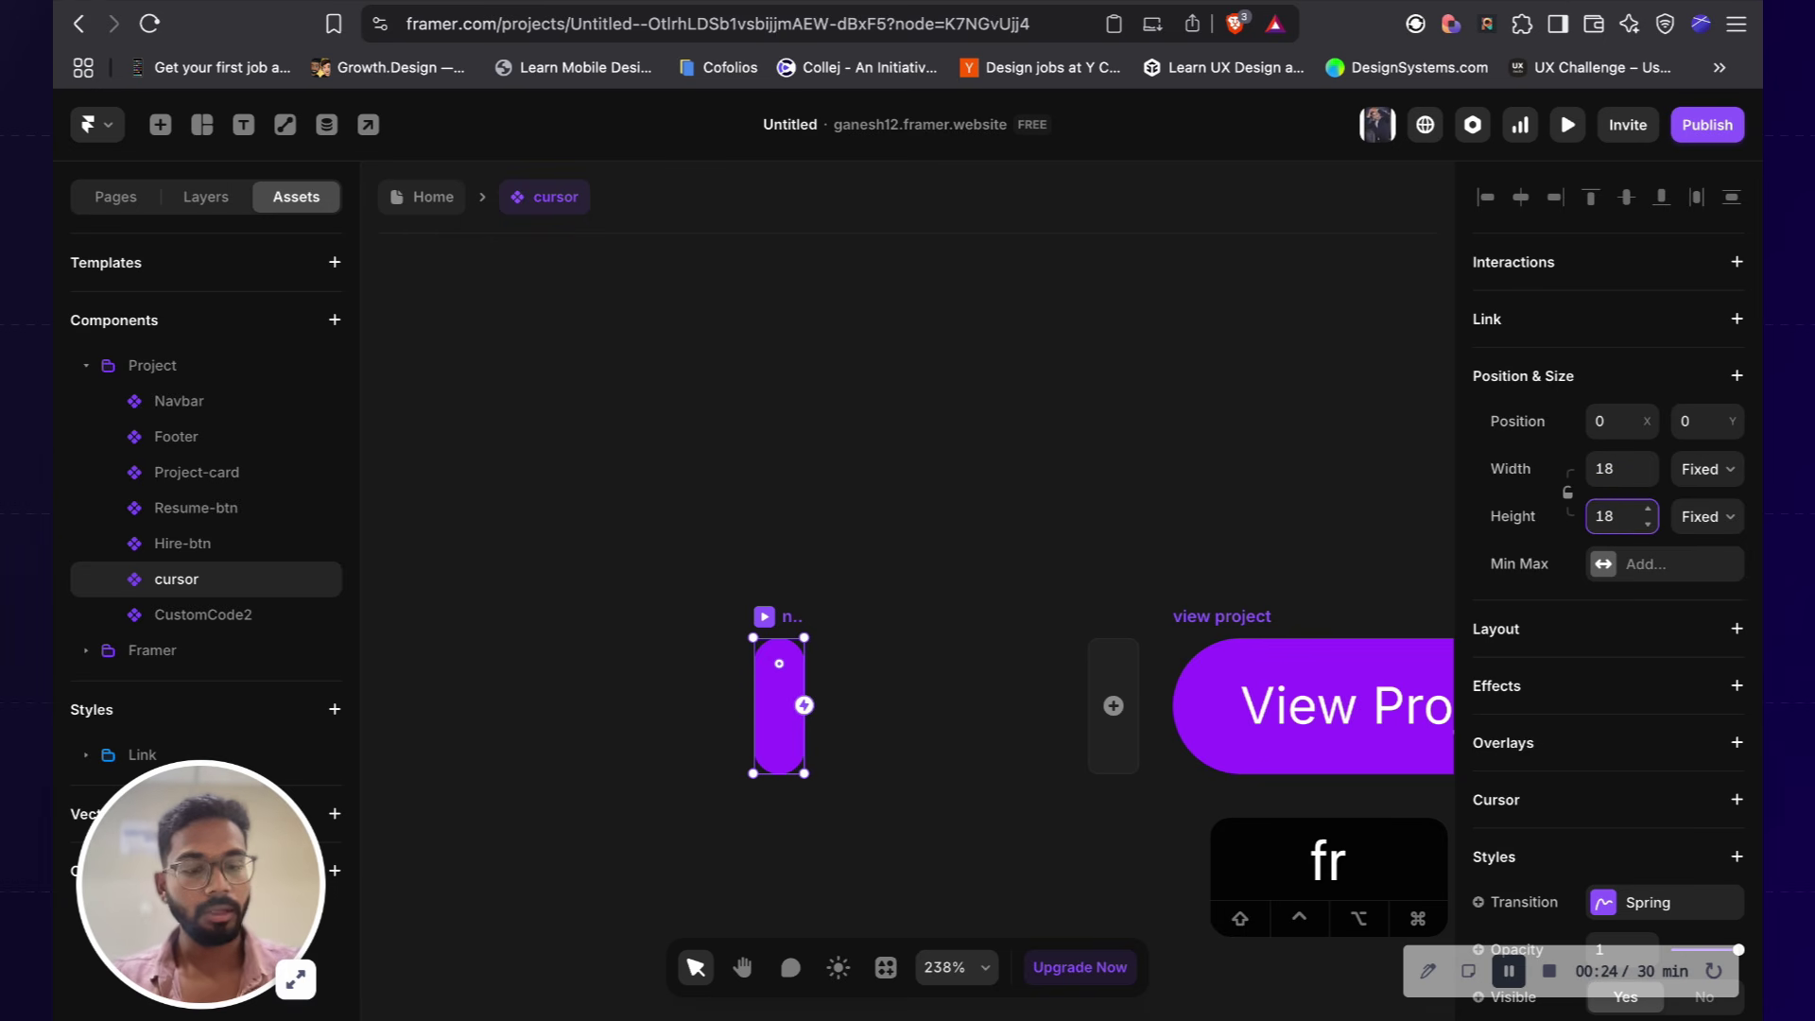
pyautogui.write('18')
pyautogui.press('Return')
pyautogui.hscroll(3, 1181, 491)
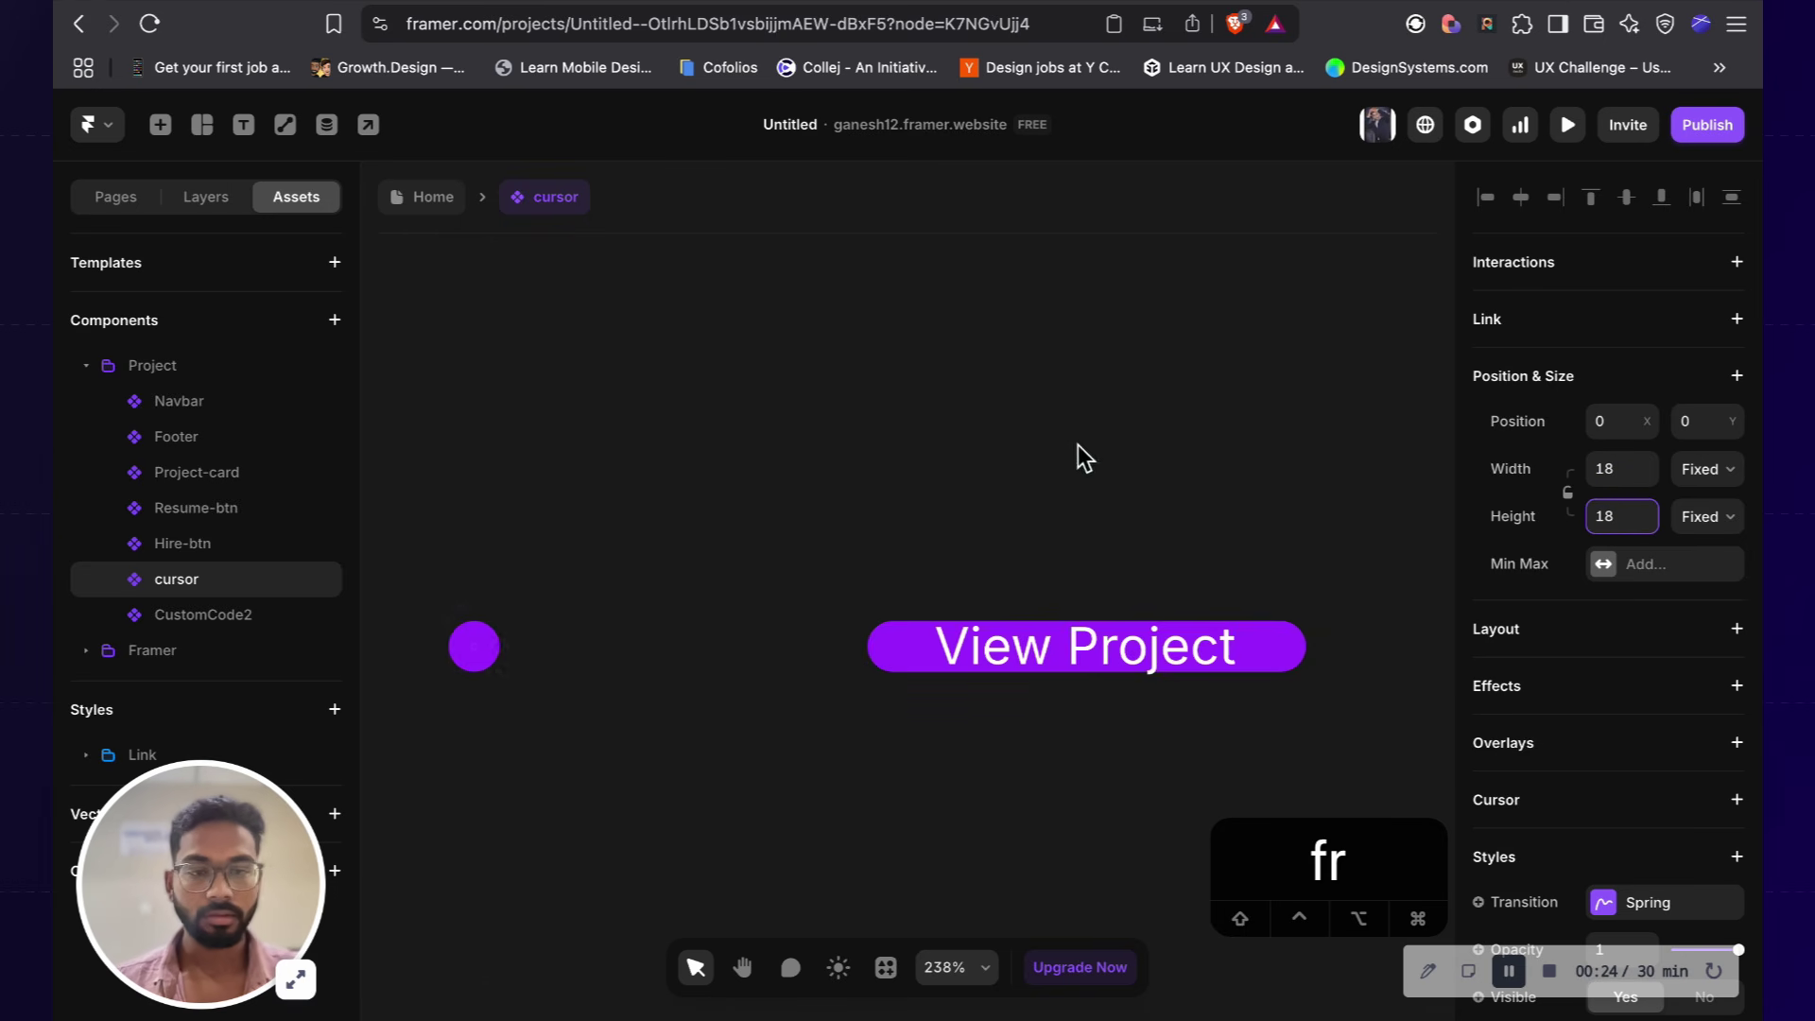
# Step: Change the normal cursor variant's fill to the lighter purple D296FF
pyautogui.scroll(-3, 1606, 900)
pyautogui.click(1605, 839)
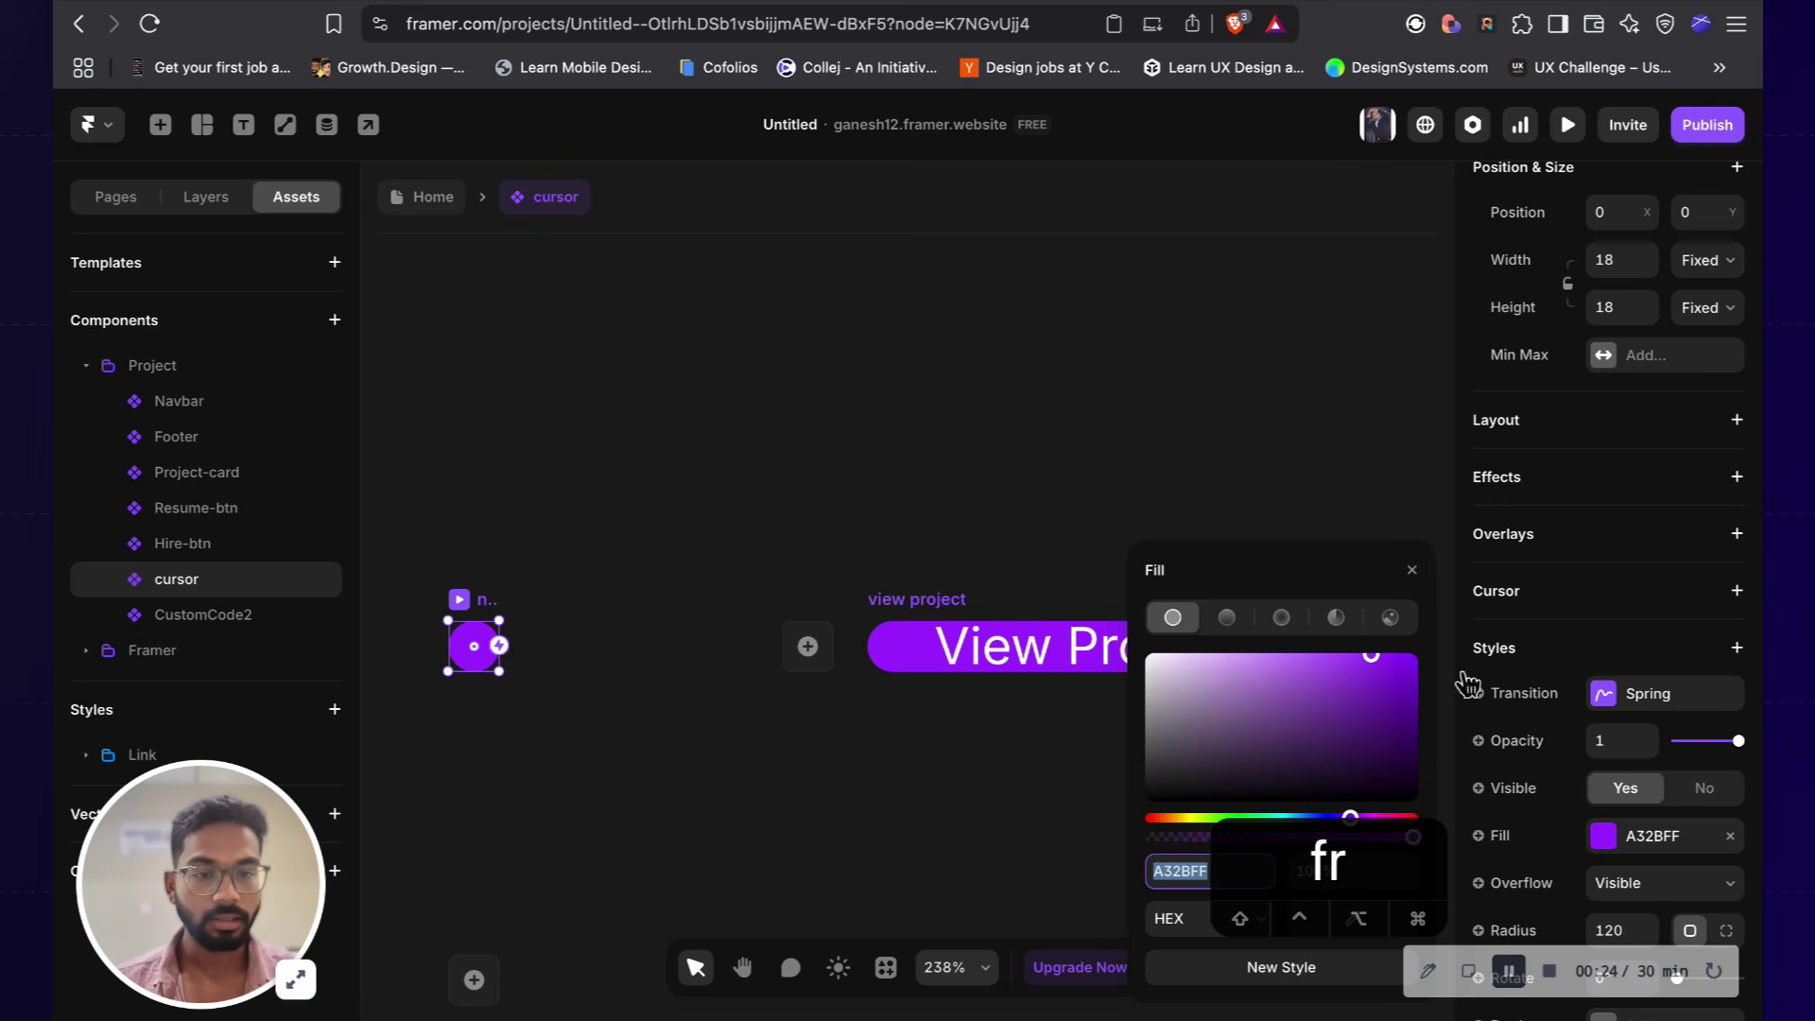
pyautogui.moveTo(1270, 670); pyautogui.dragTo(1258, 638)
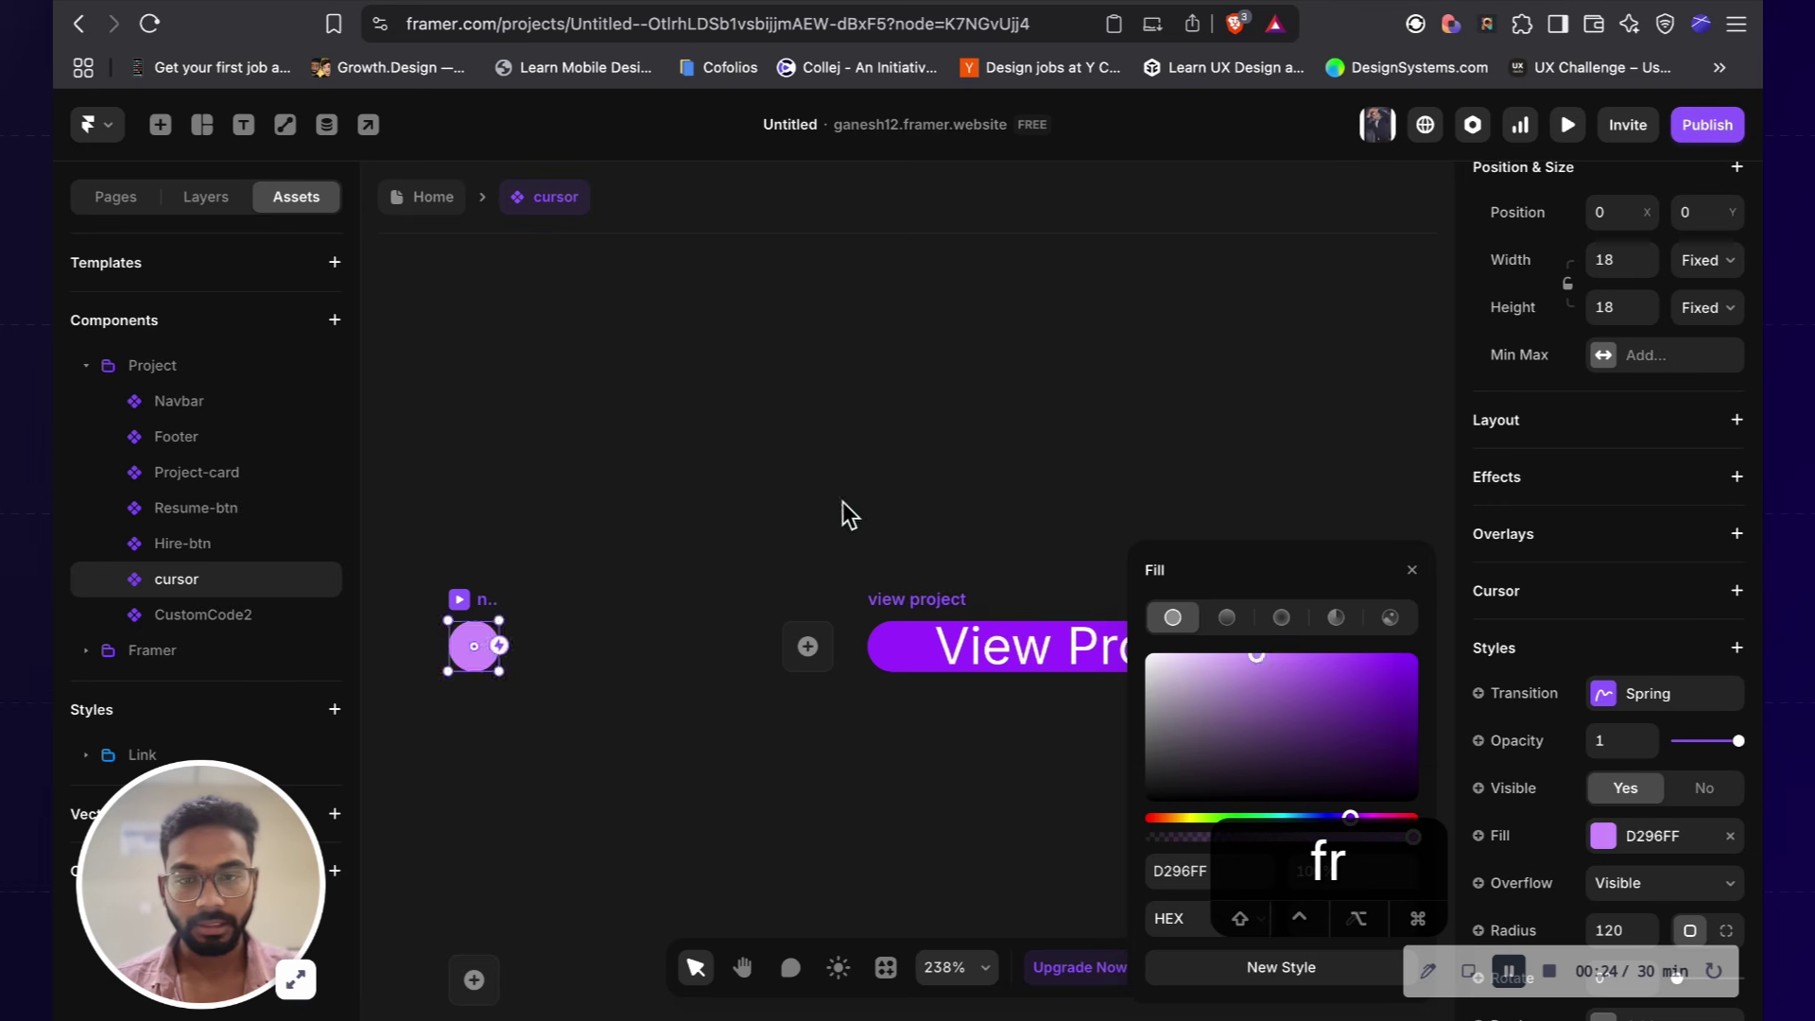
pyautogui.click(856, 520)
pyautogui.hscroll(2, 661, 567)
pyautogui.hscroll(-2, 454, 605)
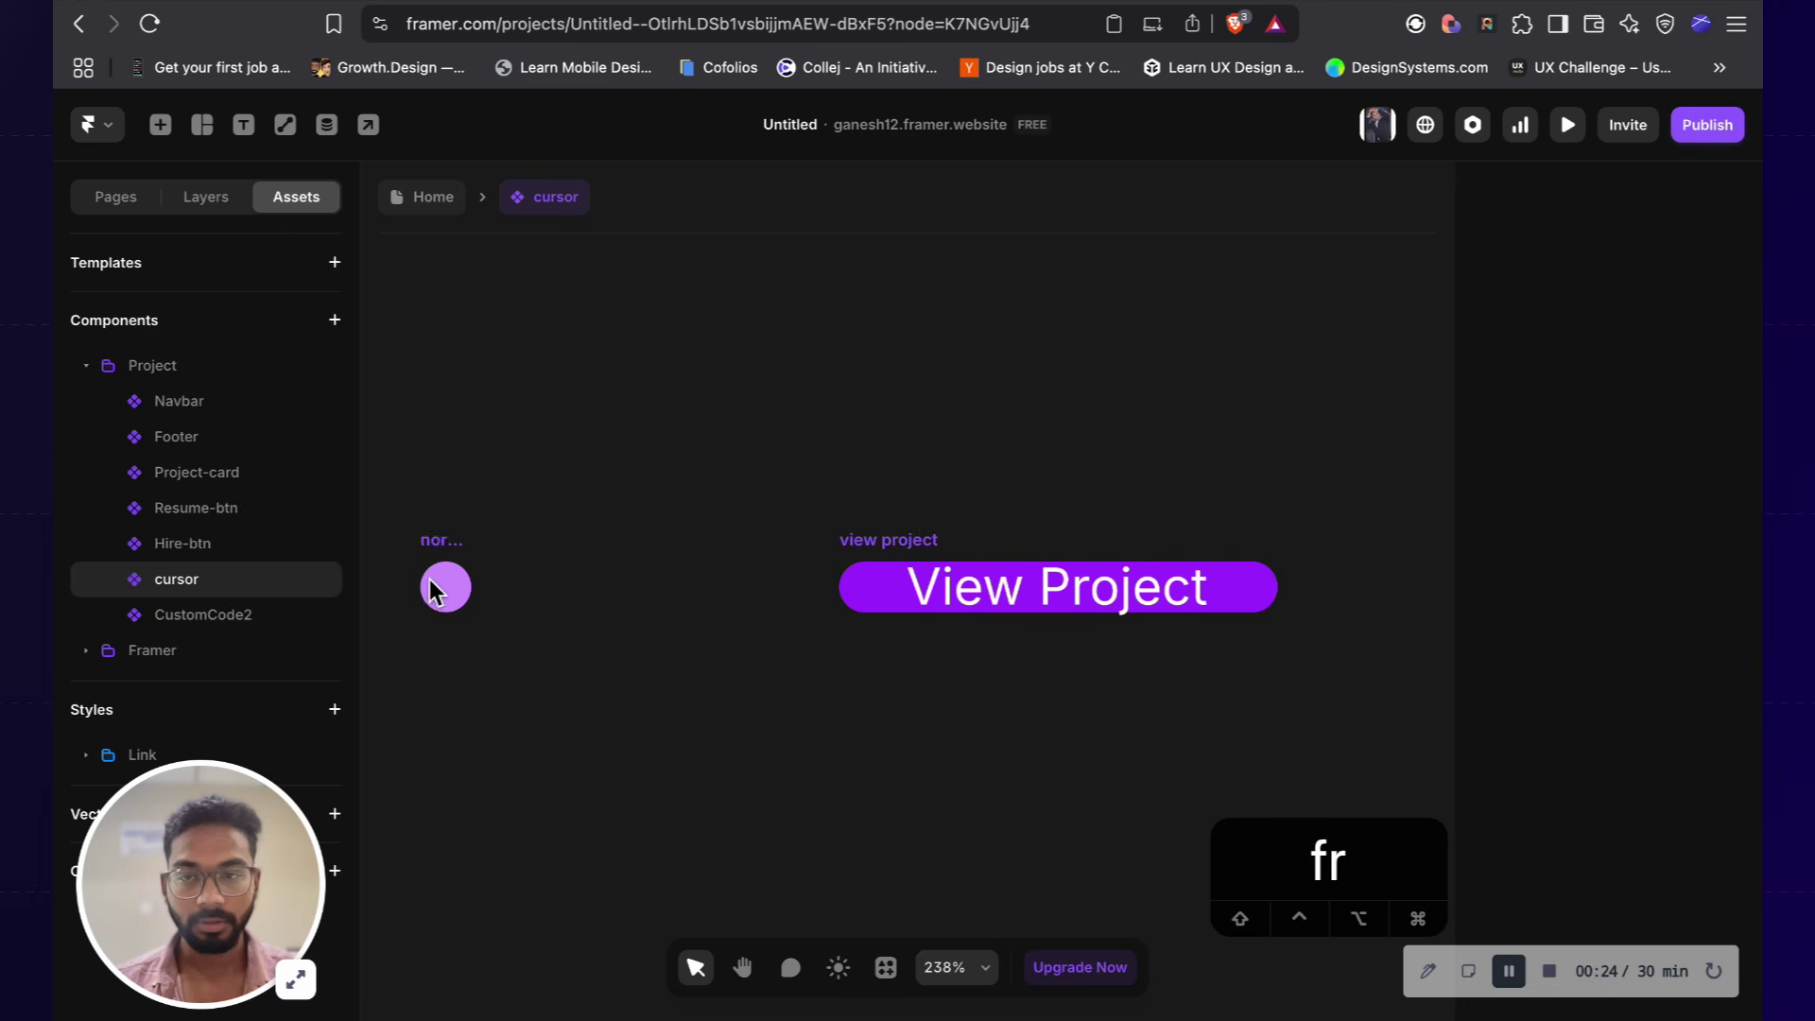
# Step: Reopen the normal variant's fill colour, examine its hex and opacity settings, and close them
pyautogui.click(430, 590)
pyautogui.click(1656, 834)
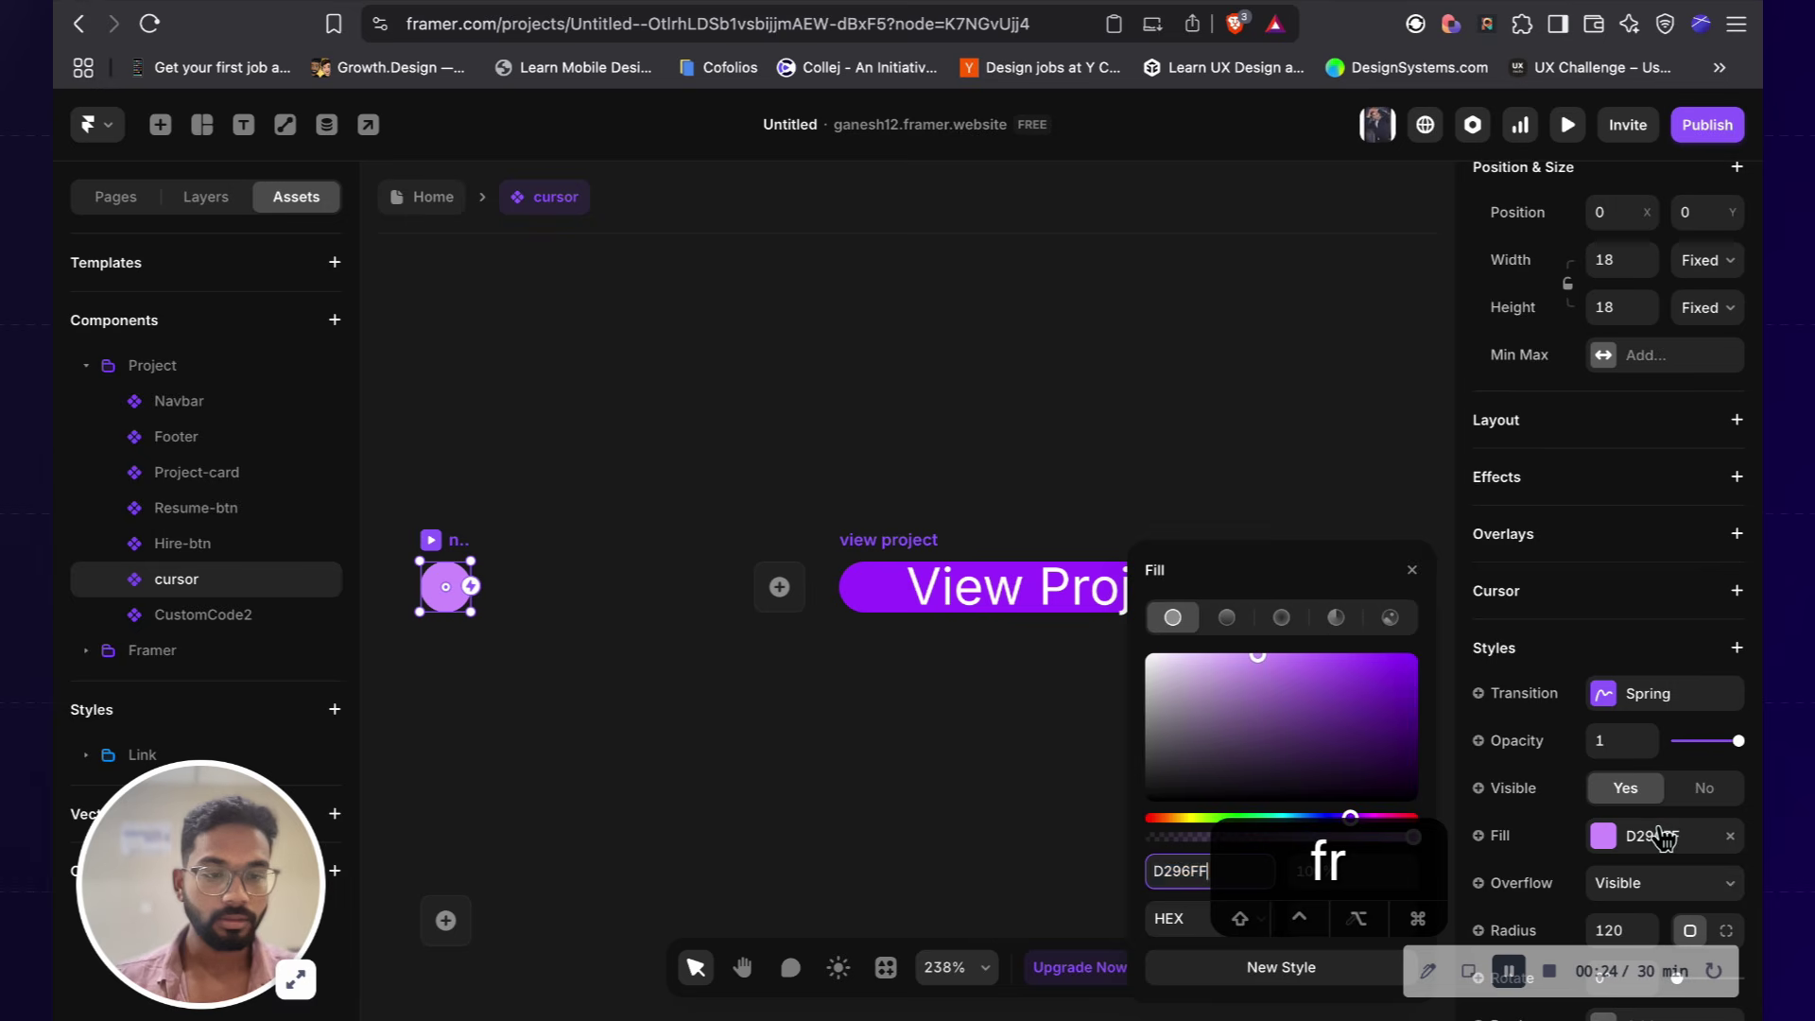
pyautogui.click(1661, 838)
pyautogui.click(1656, 851)
pyautogui.moveTo(1270, 855); pyautogui.dragTo(905, 862)
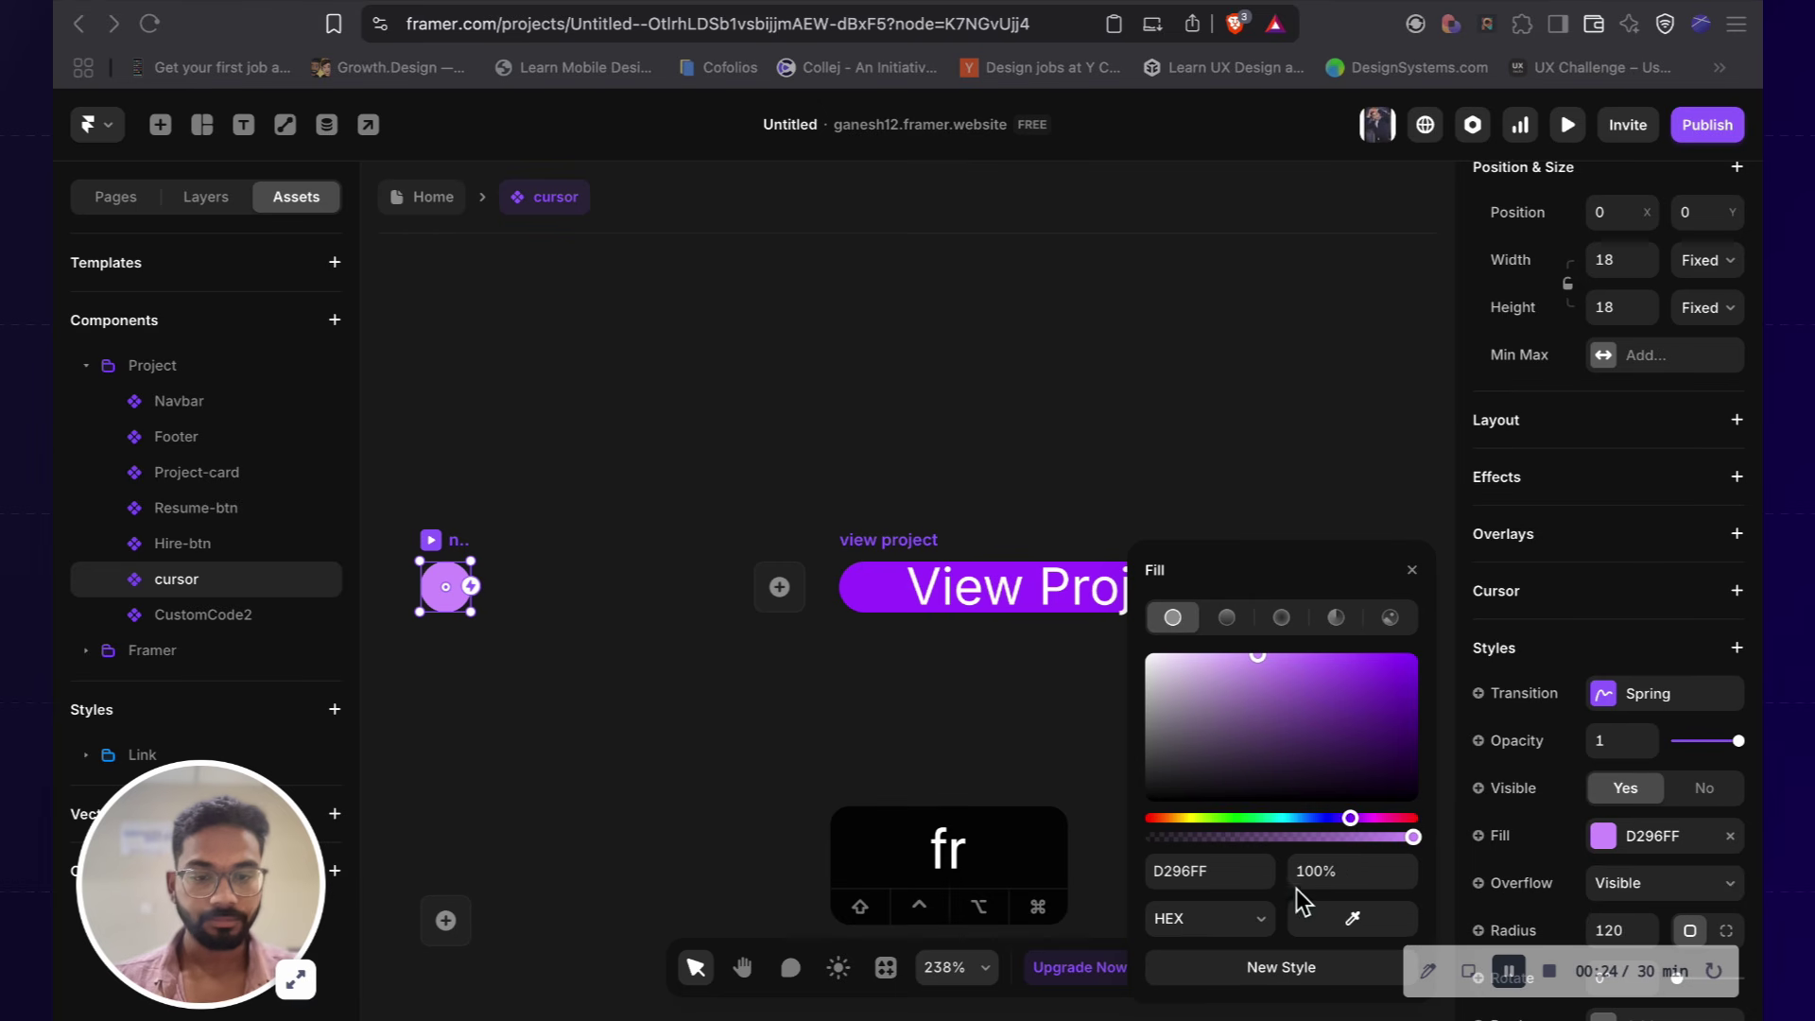
pyautogui.click(1201, 878)
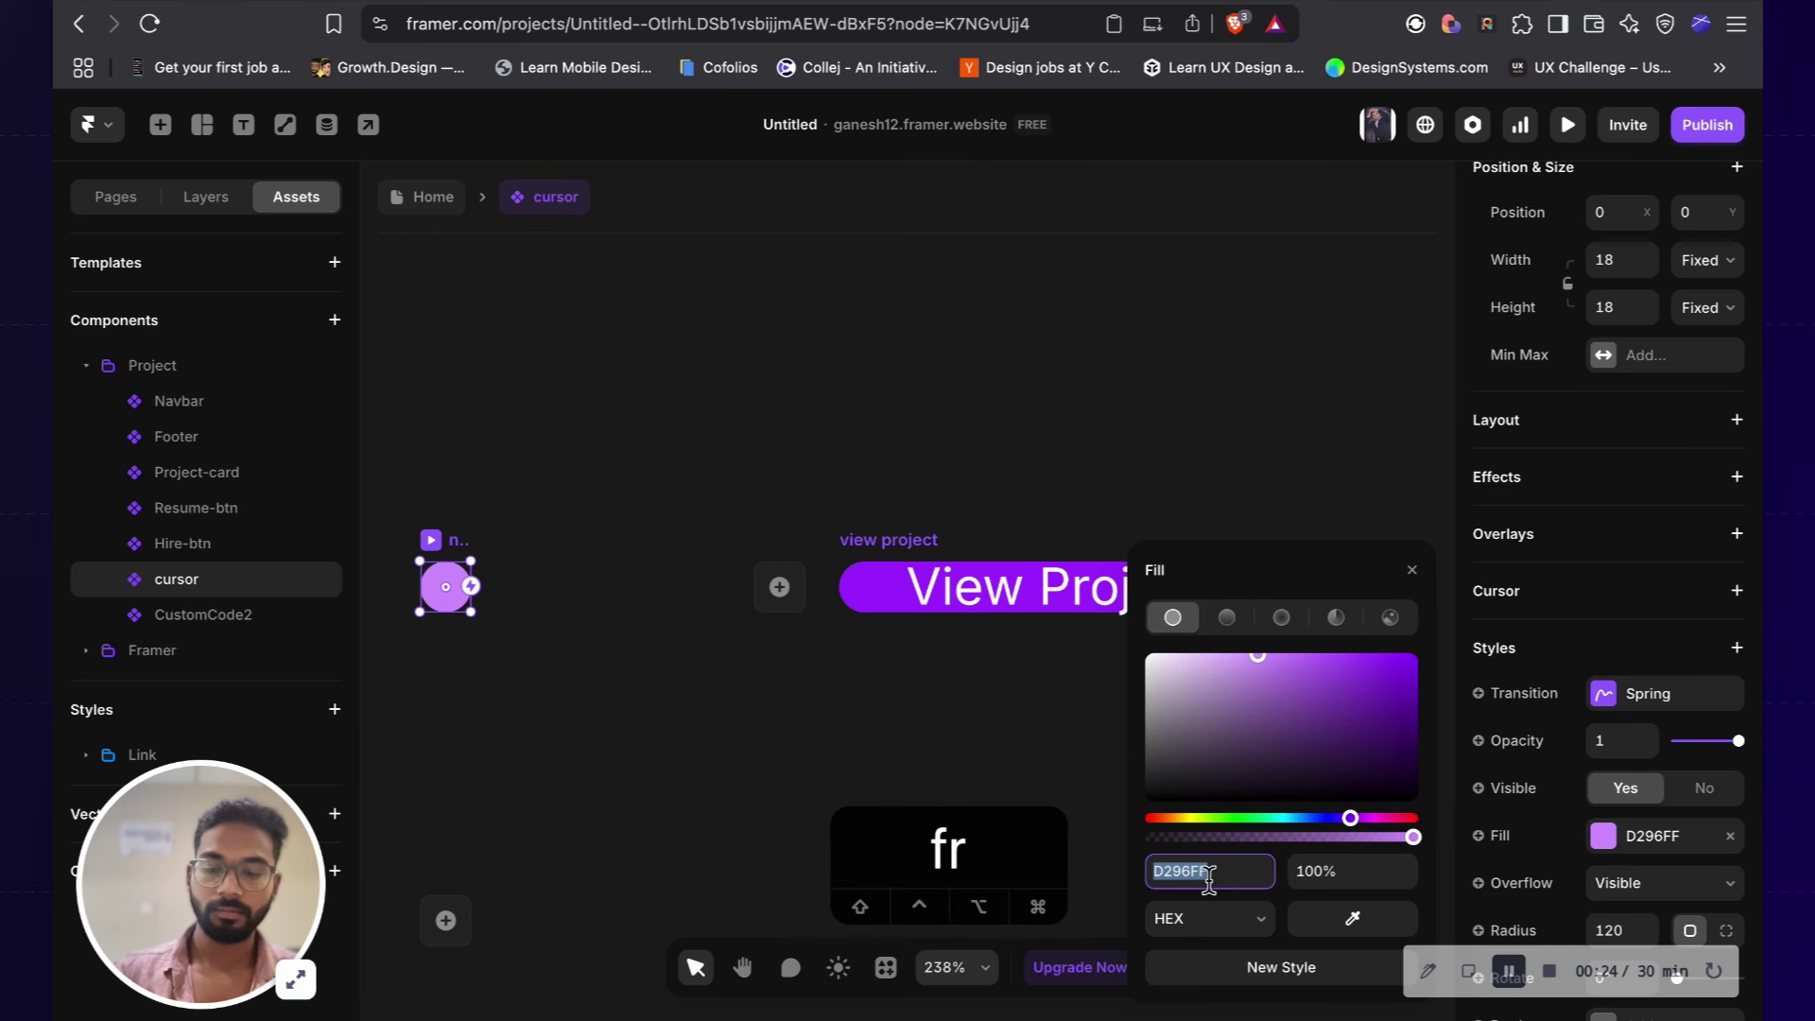
pyautogui.click(1310, 415)
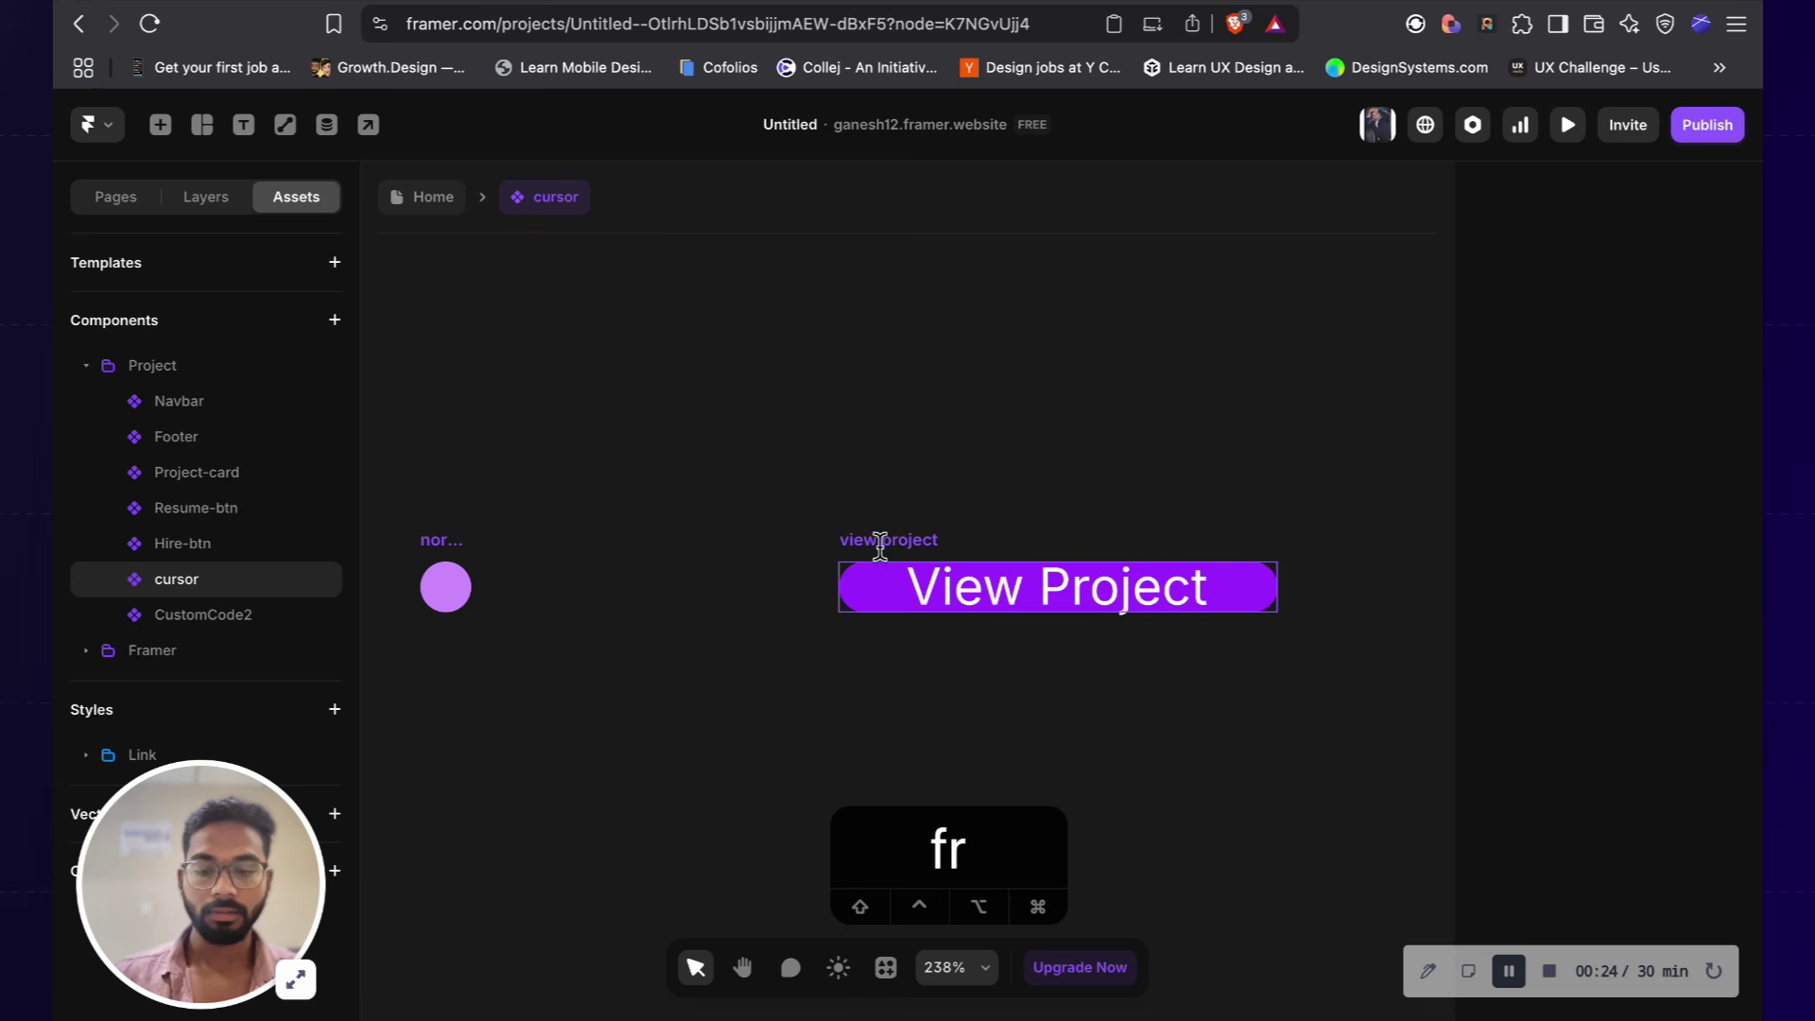
# Step: Select the view project cursor variant and add a stack layout to it
pyautogui.press('p')
pyautogui.click(926, 510)
pyautogui.click(696, 967)
pyautogui.click(951, 578)
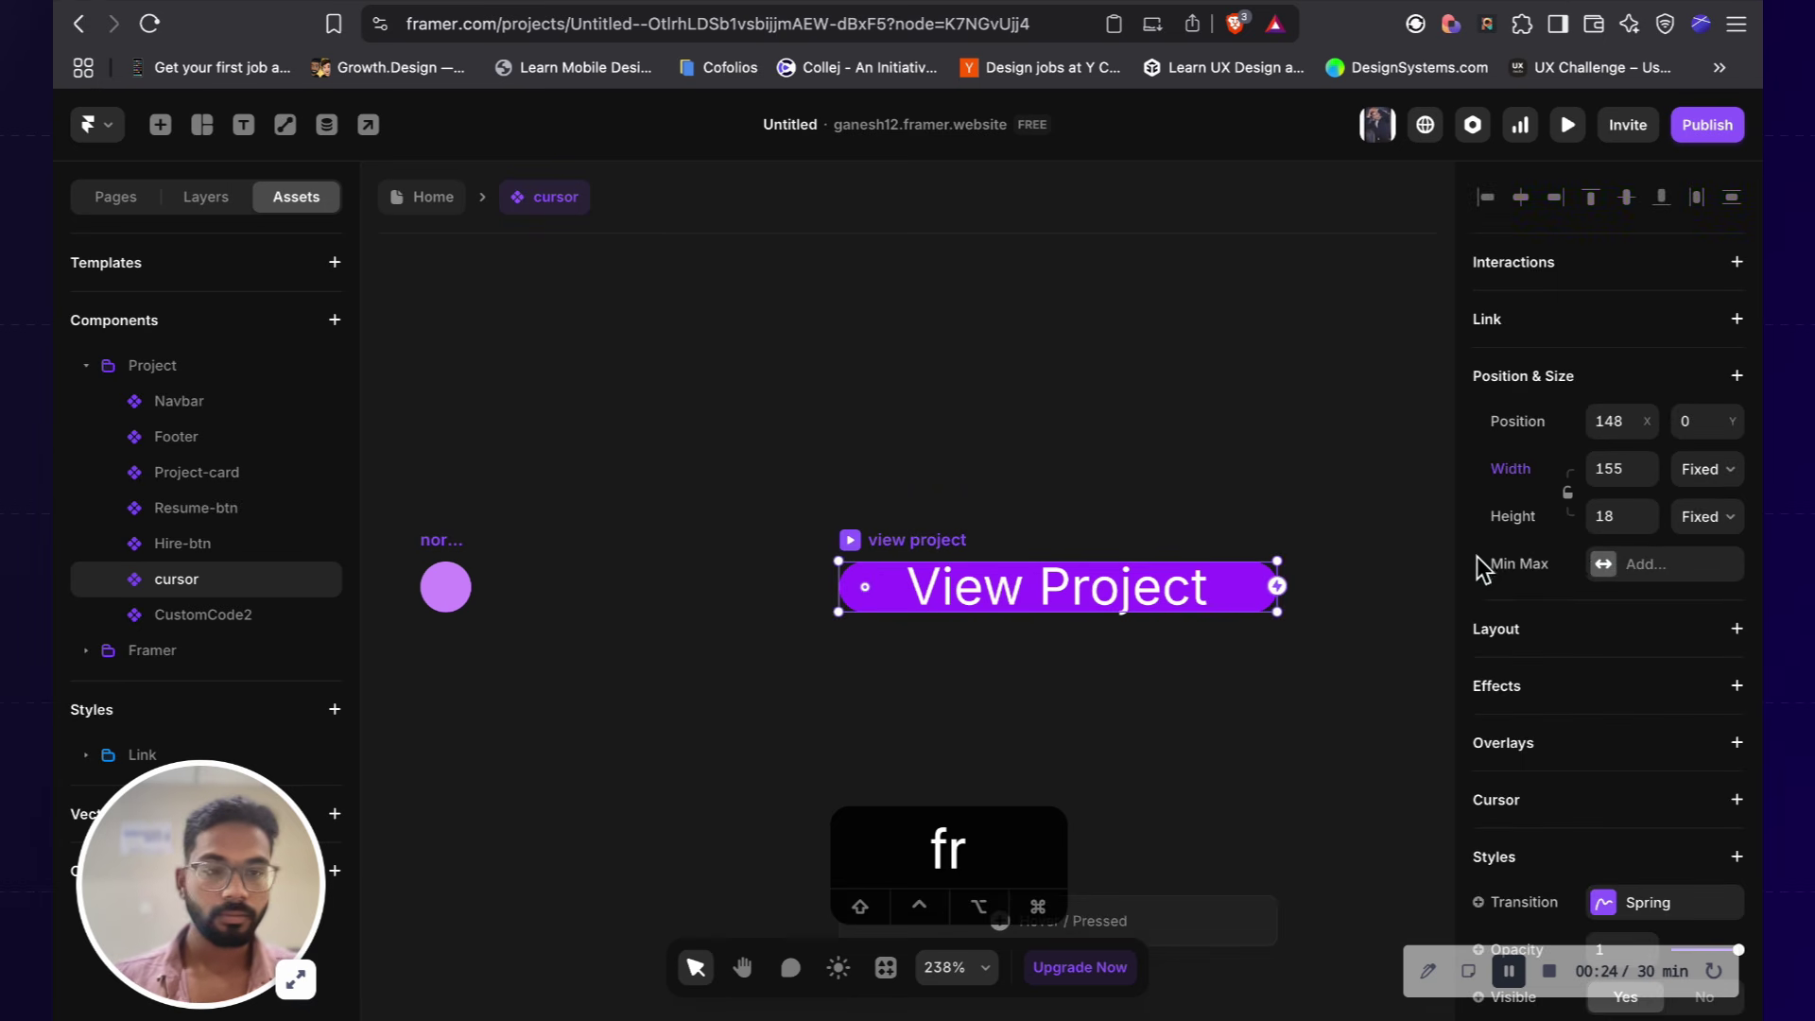
pyautogui.scroll(-6, 1640, 558)
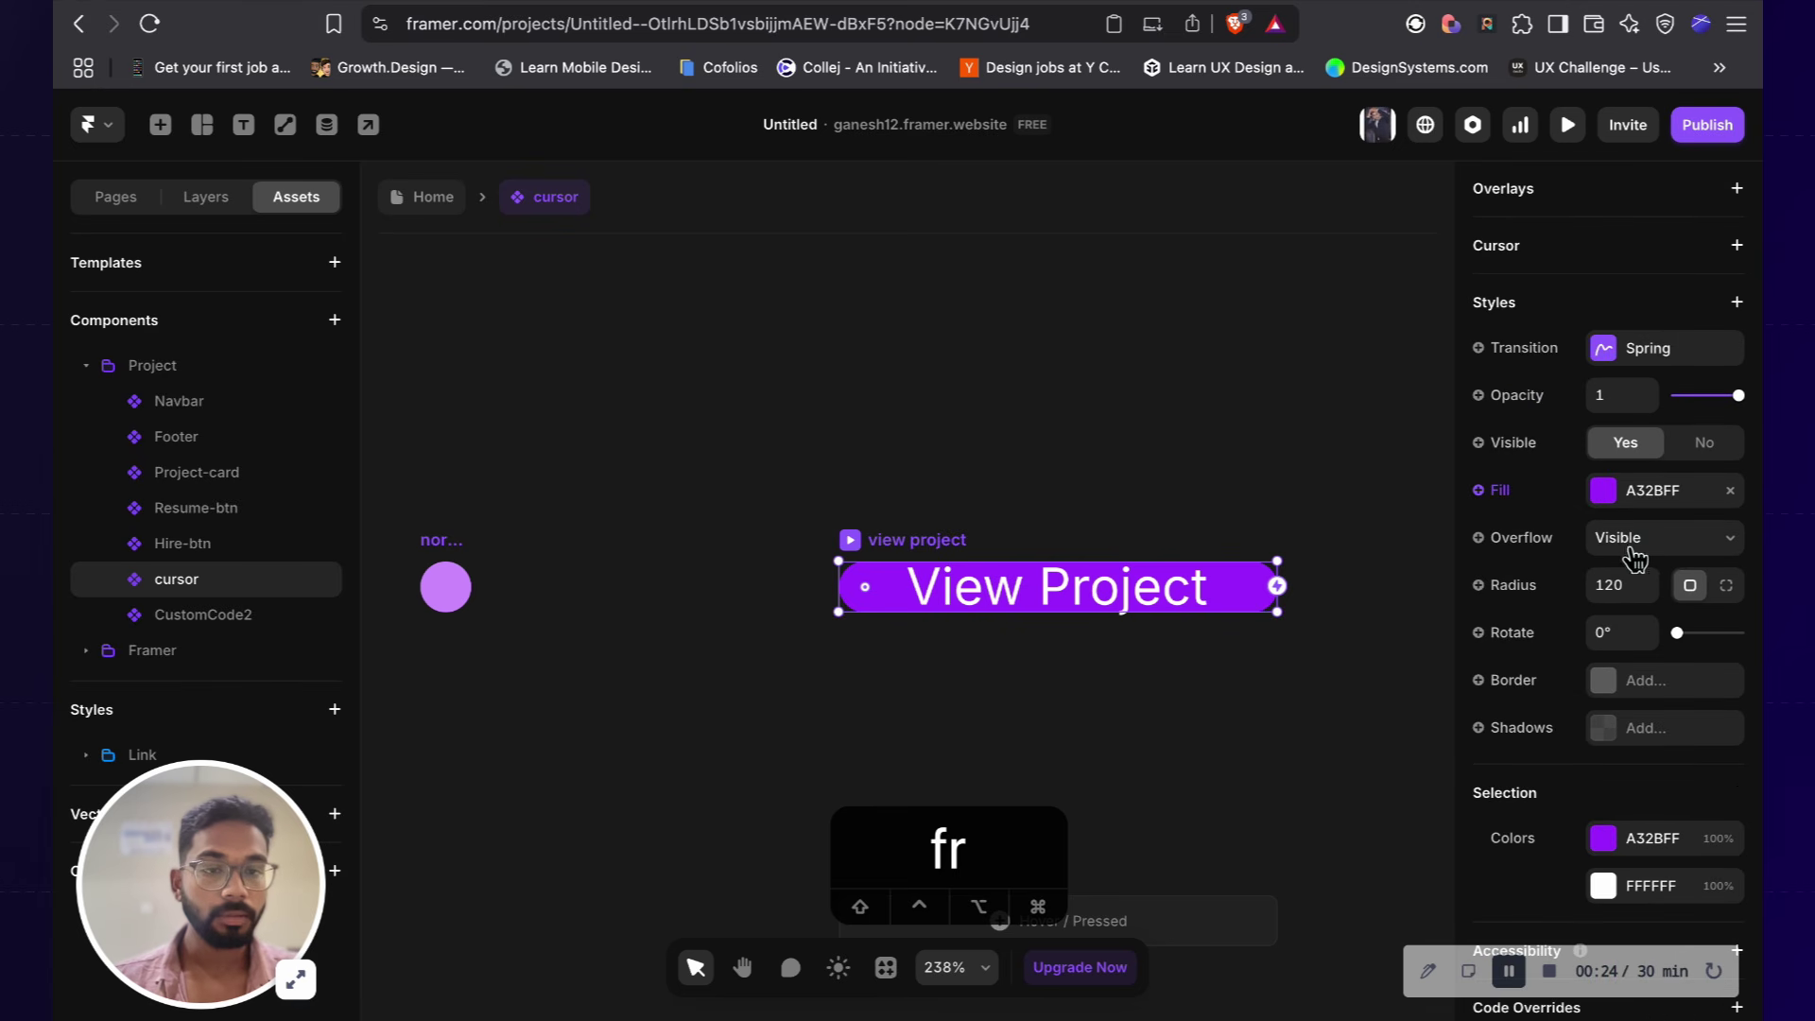
pyautogui.scroll(2, 1645, 704)
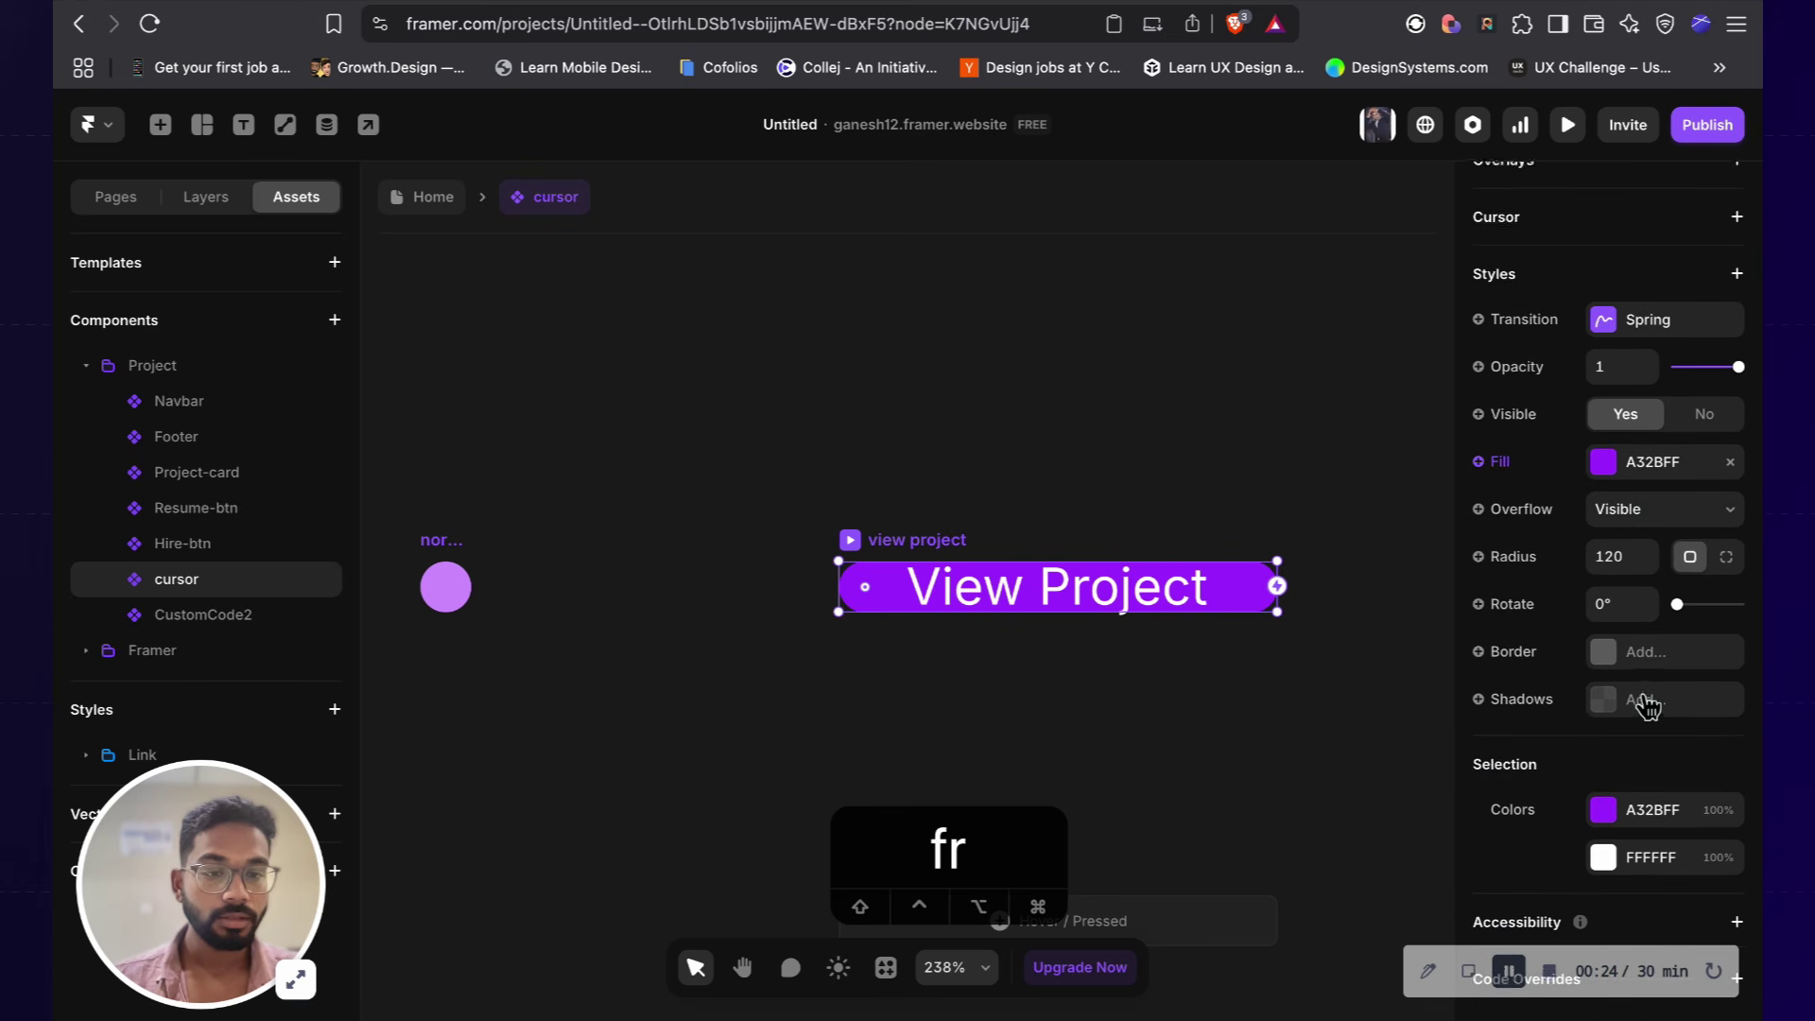
pyautogui.scroll(1, 1668, 397)
pyautogui.click(1661, 341)
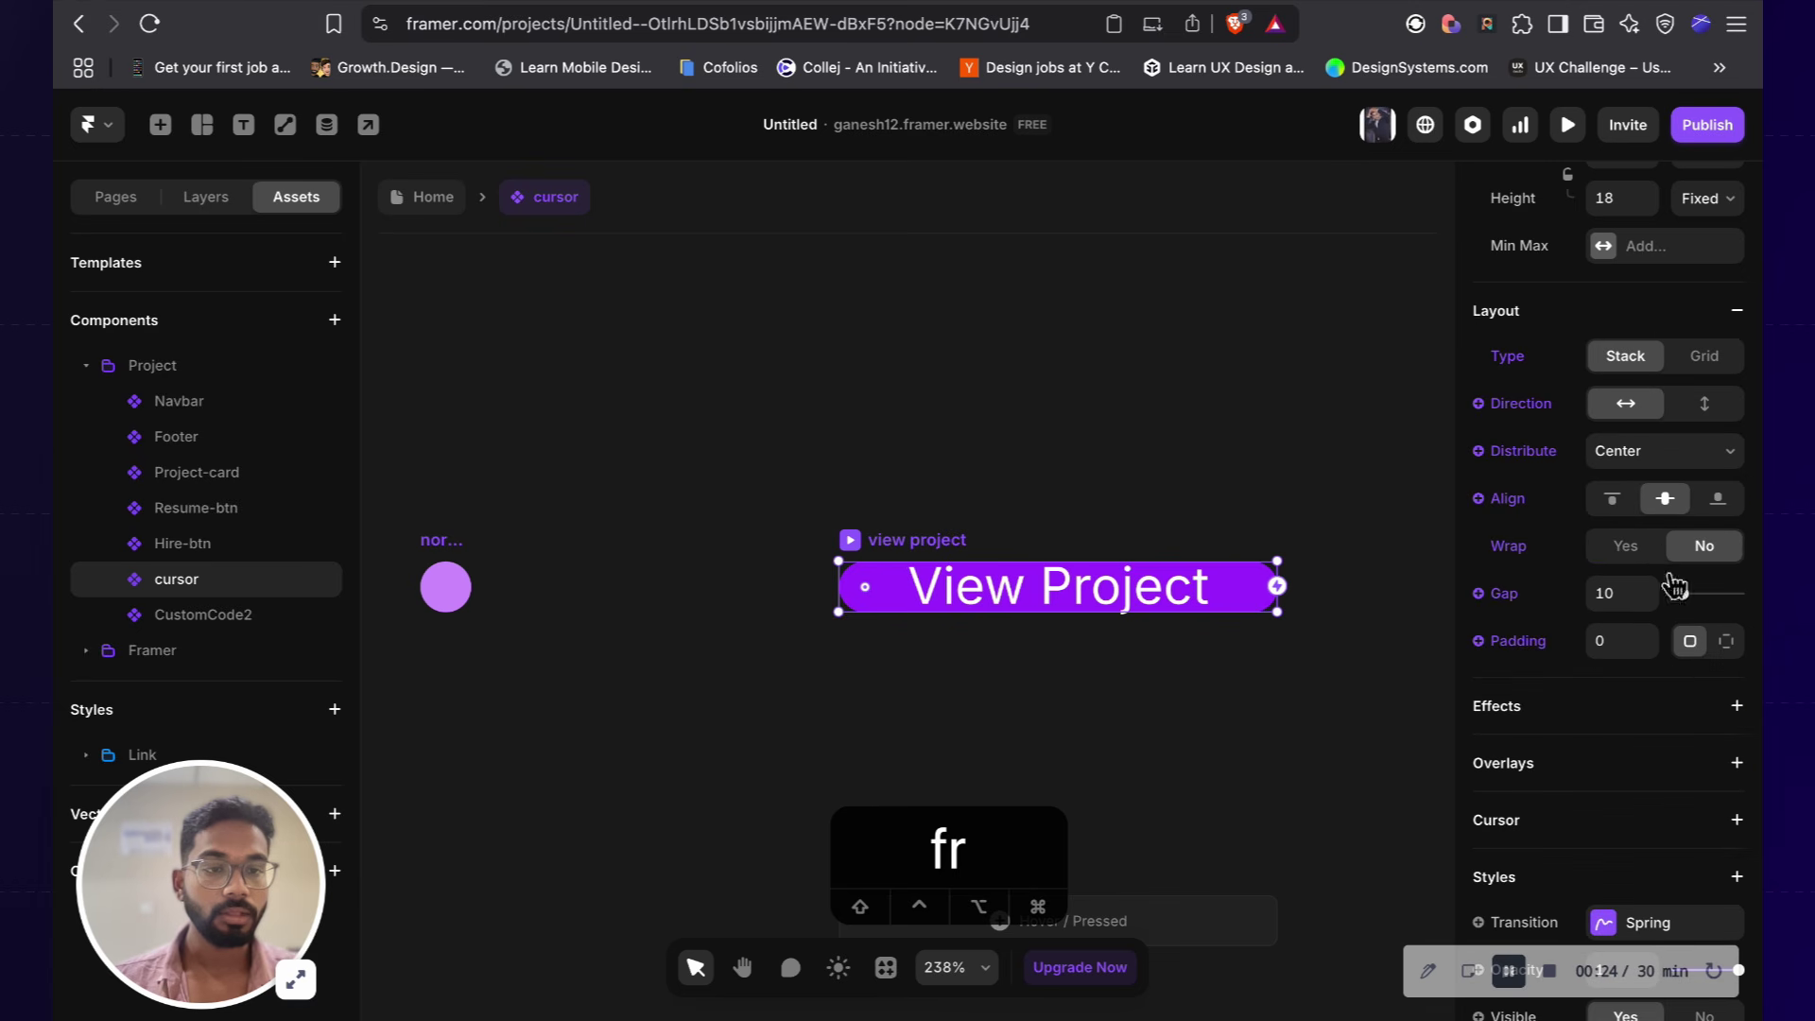
# Step: Give the view project variant individual paddings of 18 top and bottom and 12 on the right and left
pyautogui.click(1694, 650)
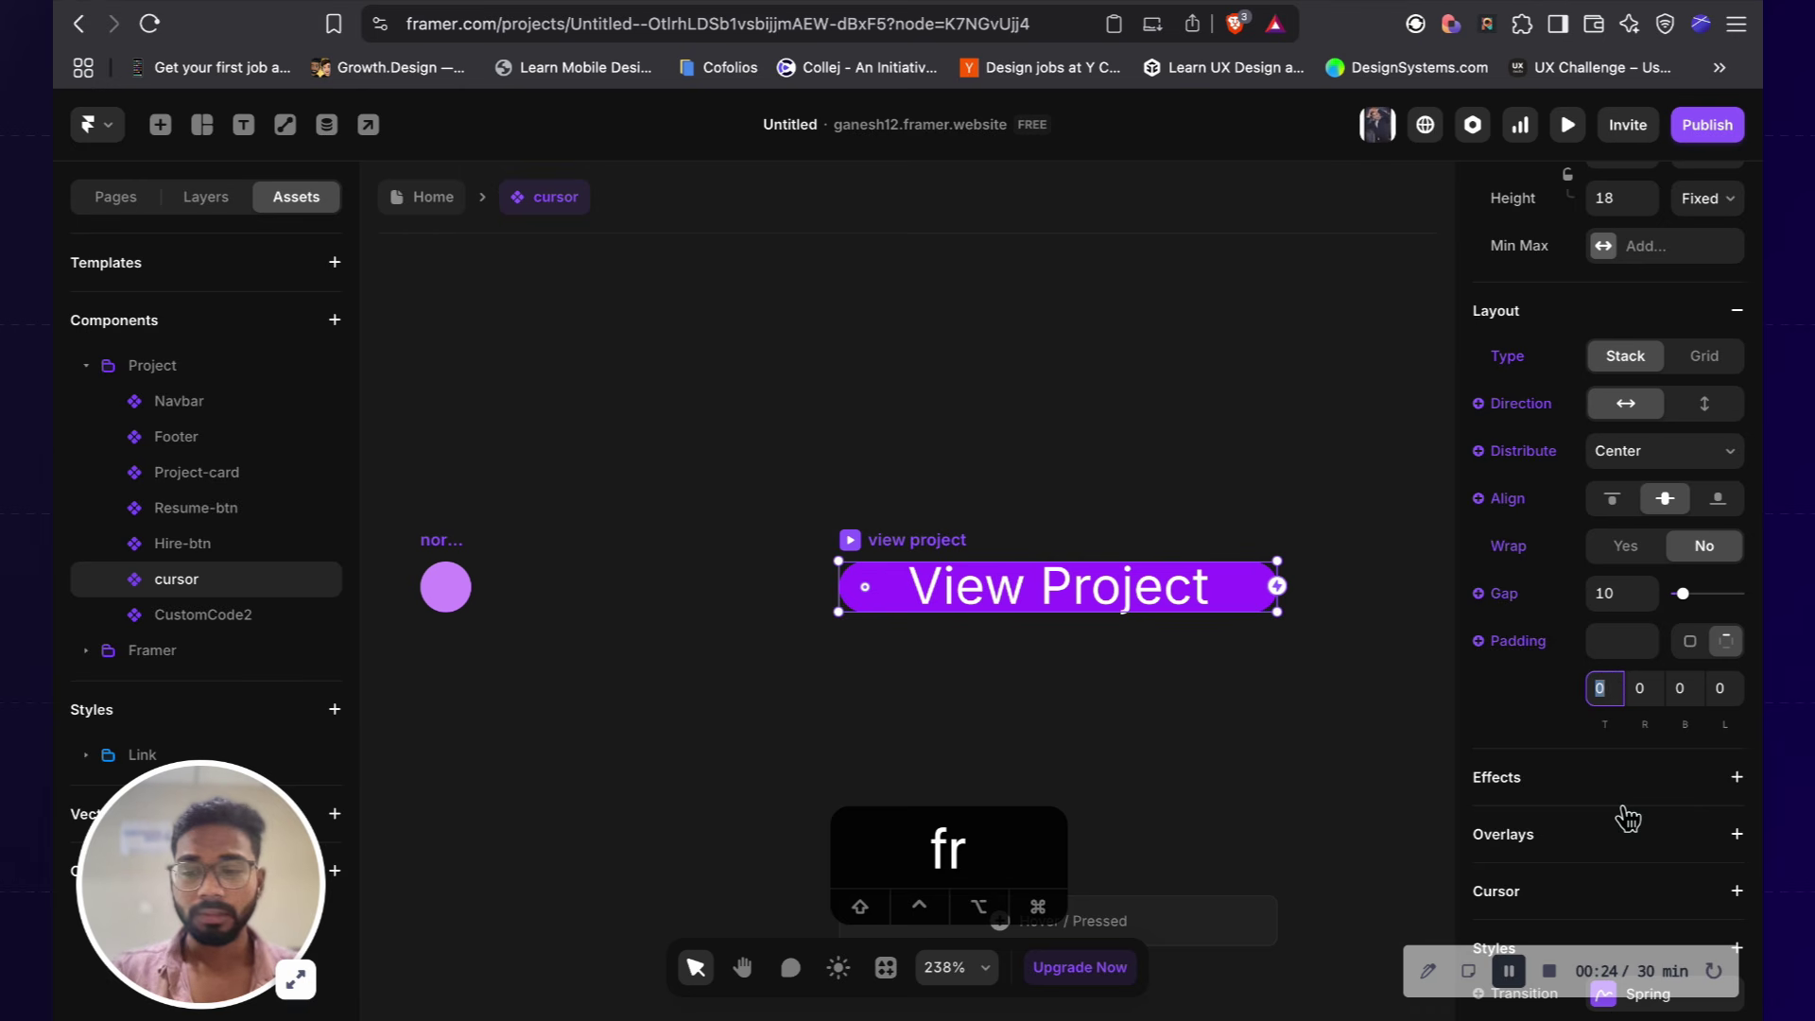
pyautogui.press('BackSpace')
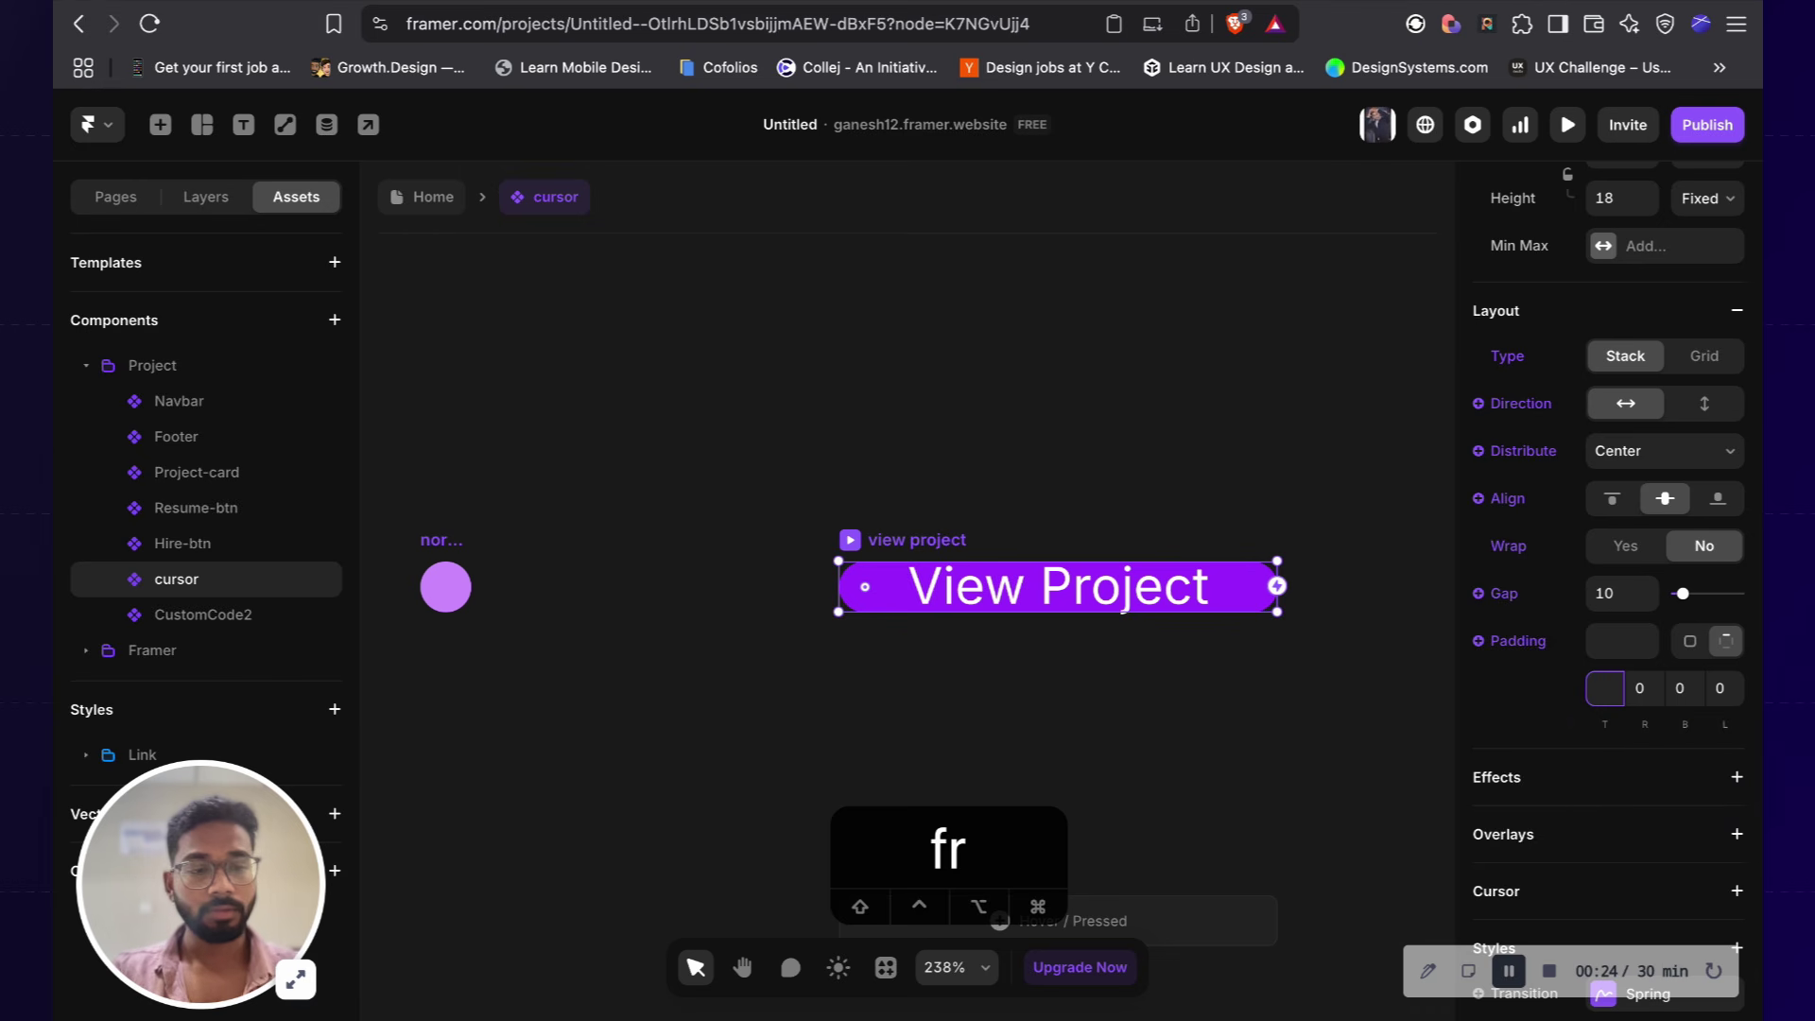
pyautogui.write('18')
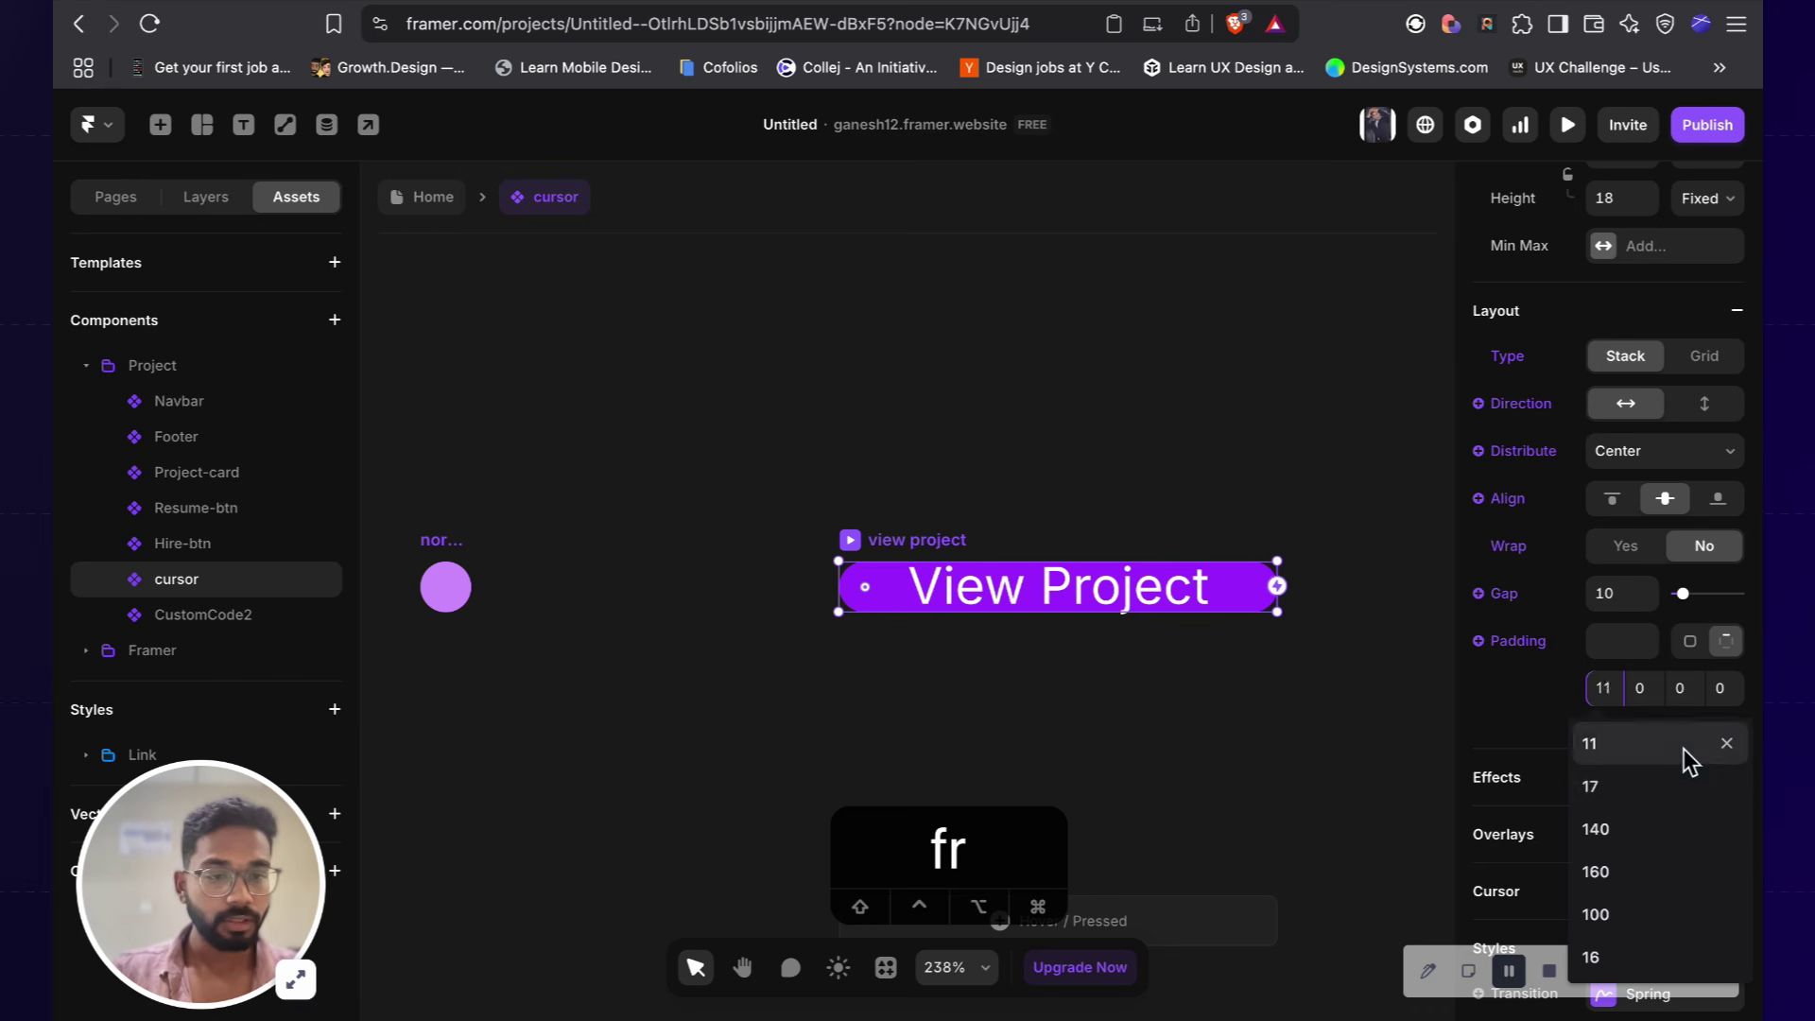
pyautogui.click(1639, 689)
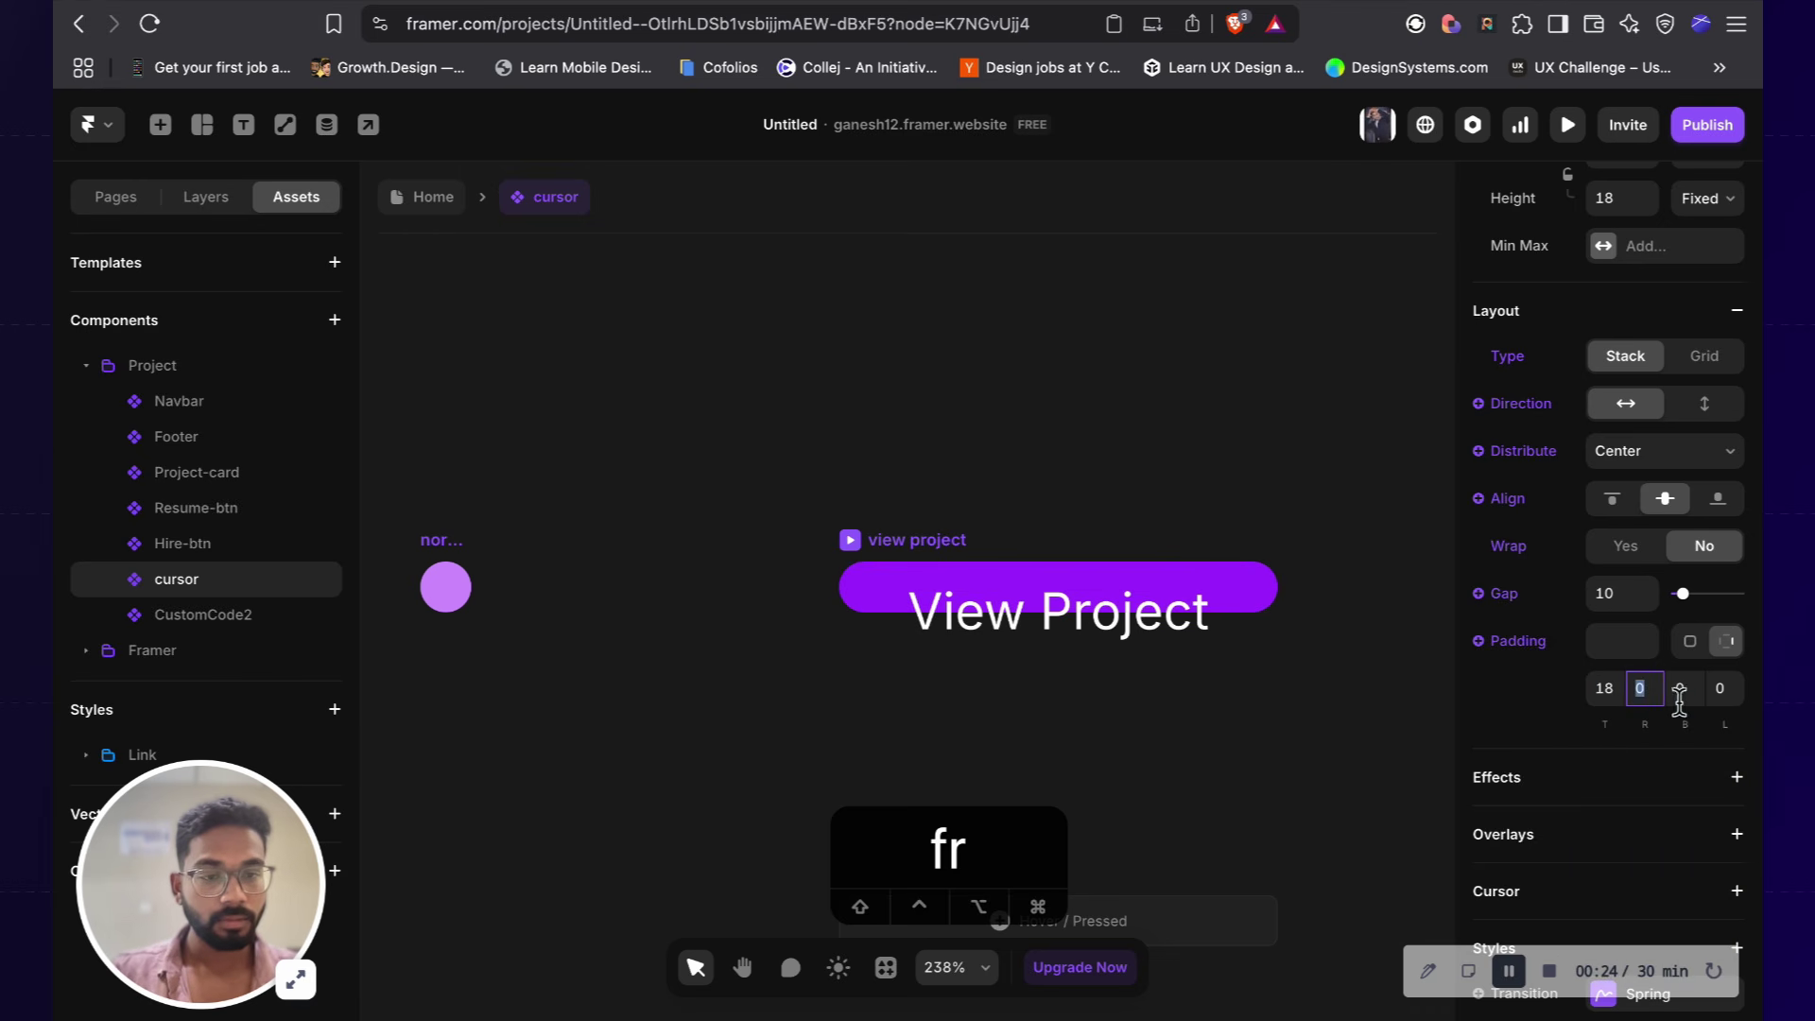
pyautogui.write('12')
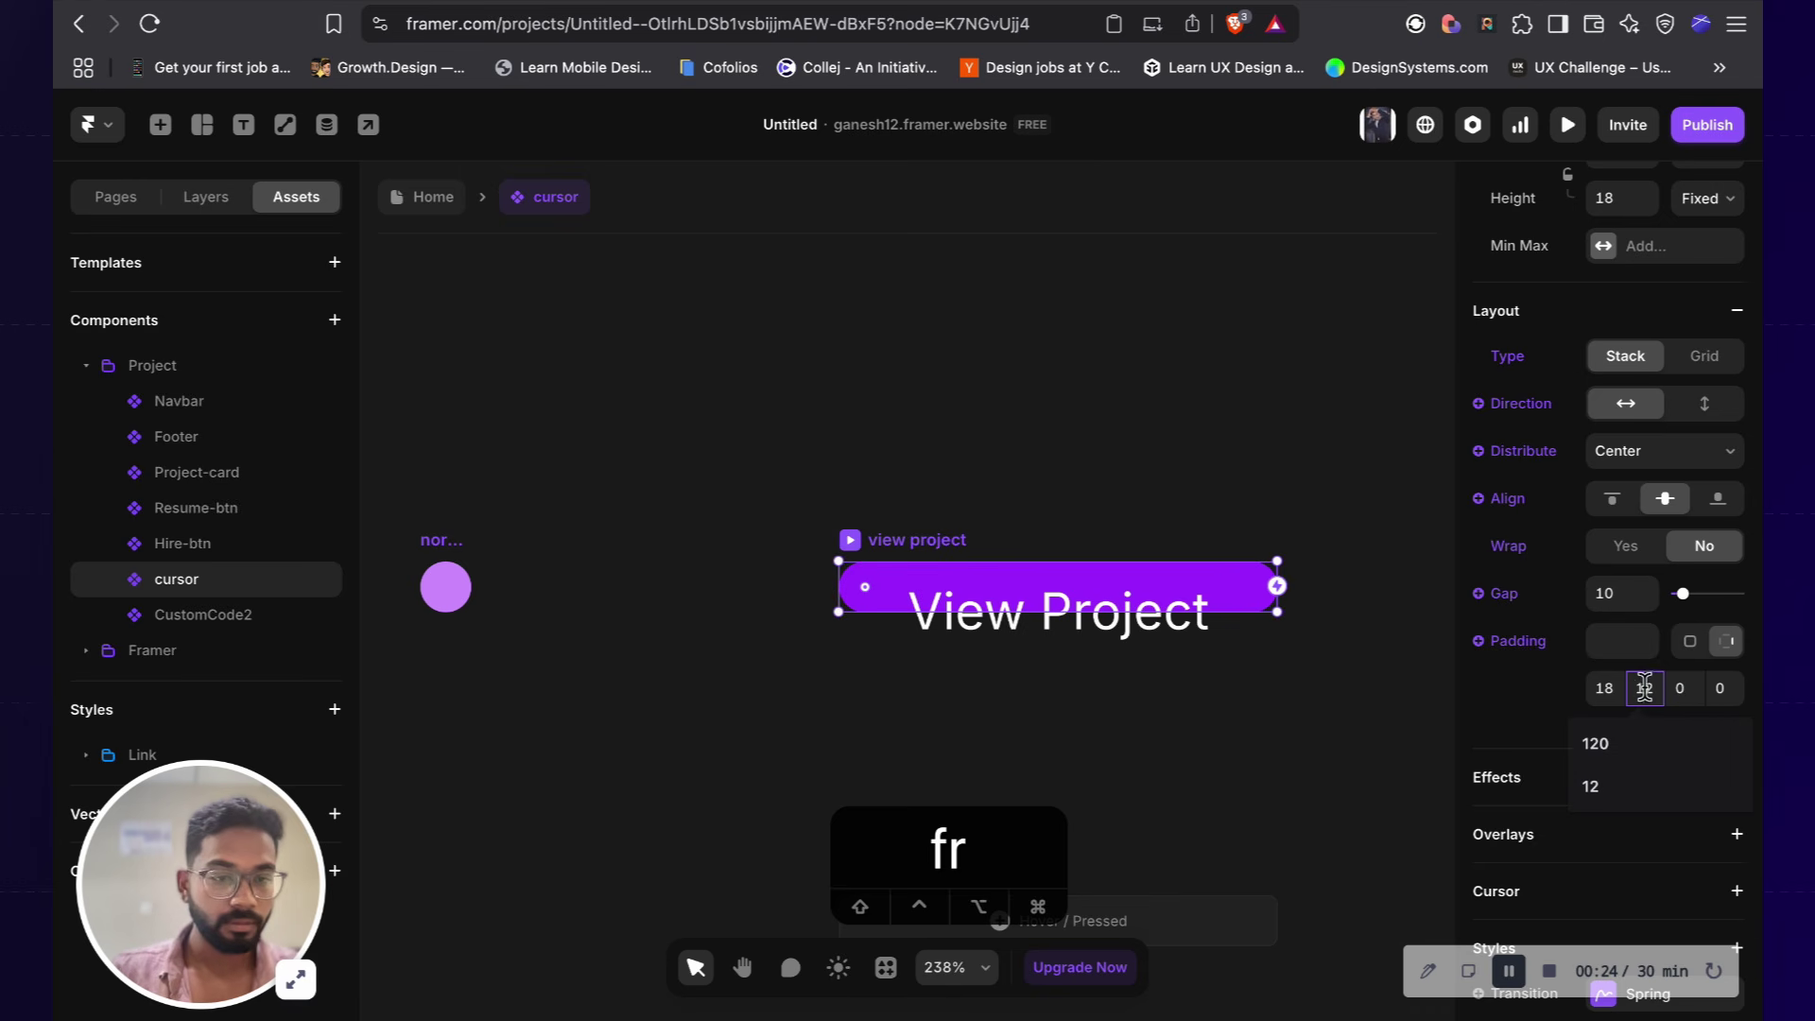
pyautogui.click(1680, 689)
pyautogui.write('18')
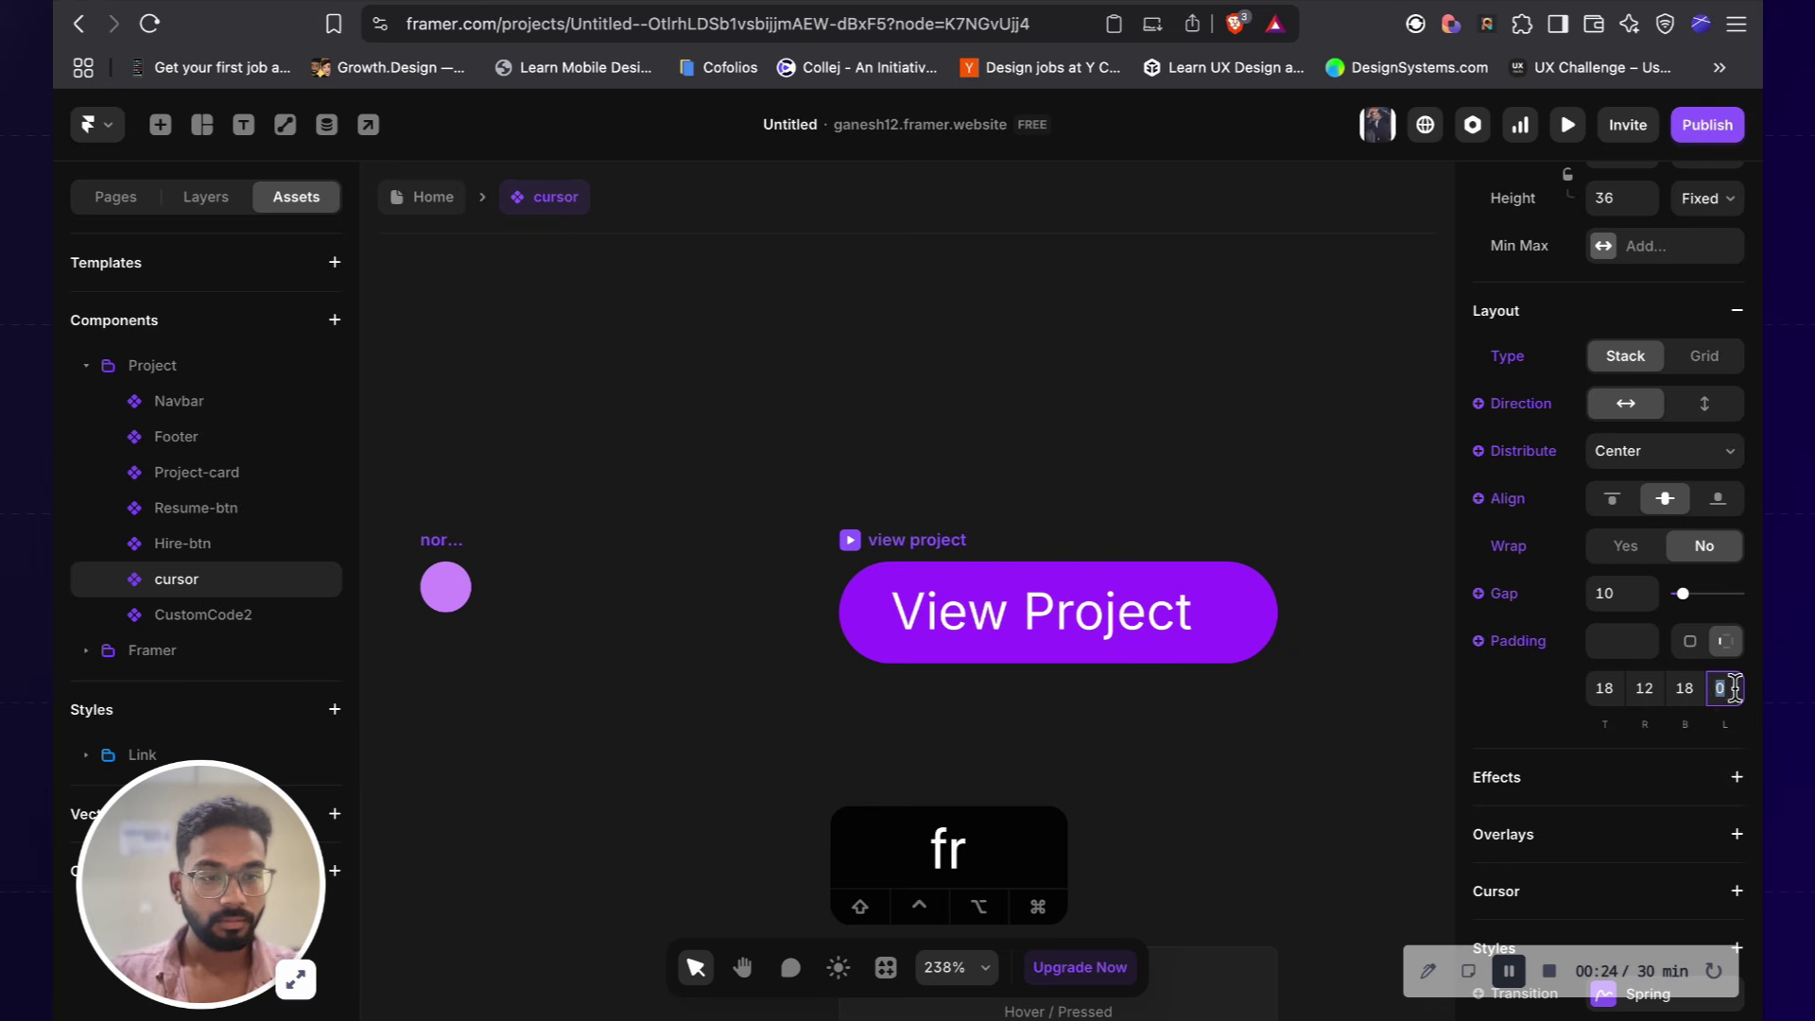
pyautogui.click(986, 297)
# Step: Select the Rsume cursor variant and add a stack layout to it
pyautogui.scroll(-5, 987, 297)
pyautogui.hscroll(2, 987, 297)
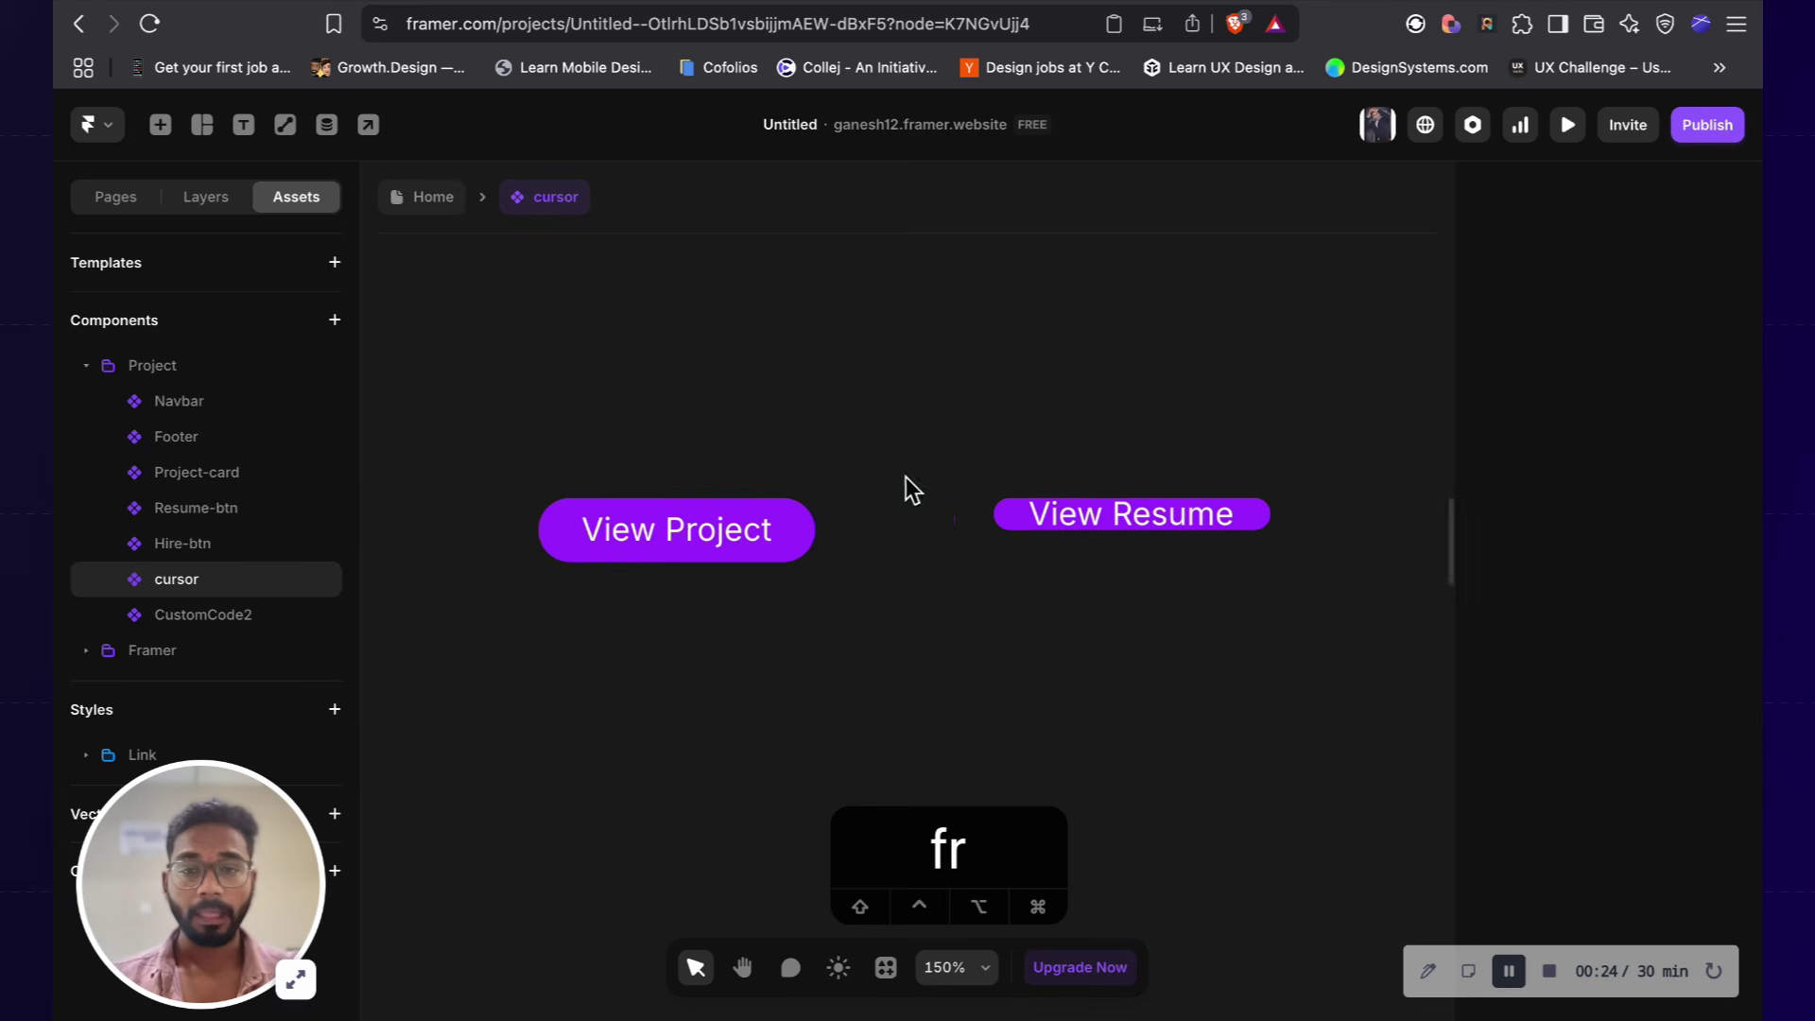
pyautogui.click(587, 484)
pyautogui.click(1023, 484)
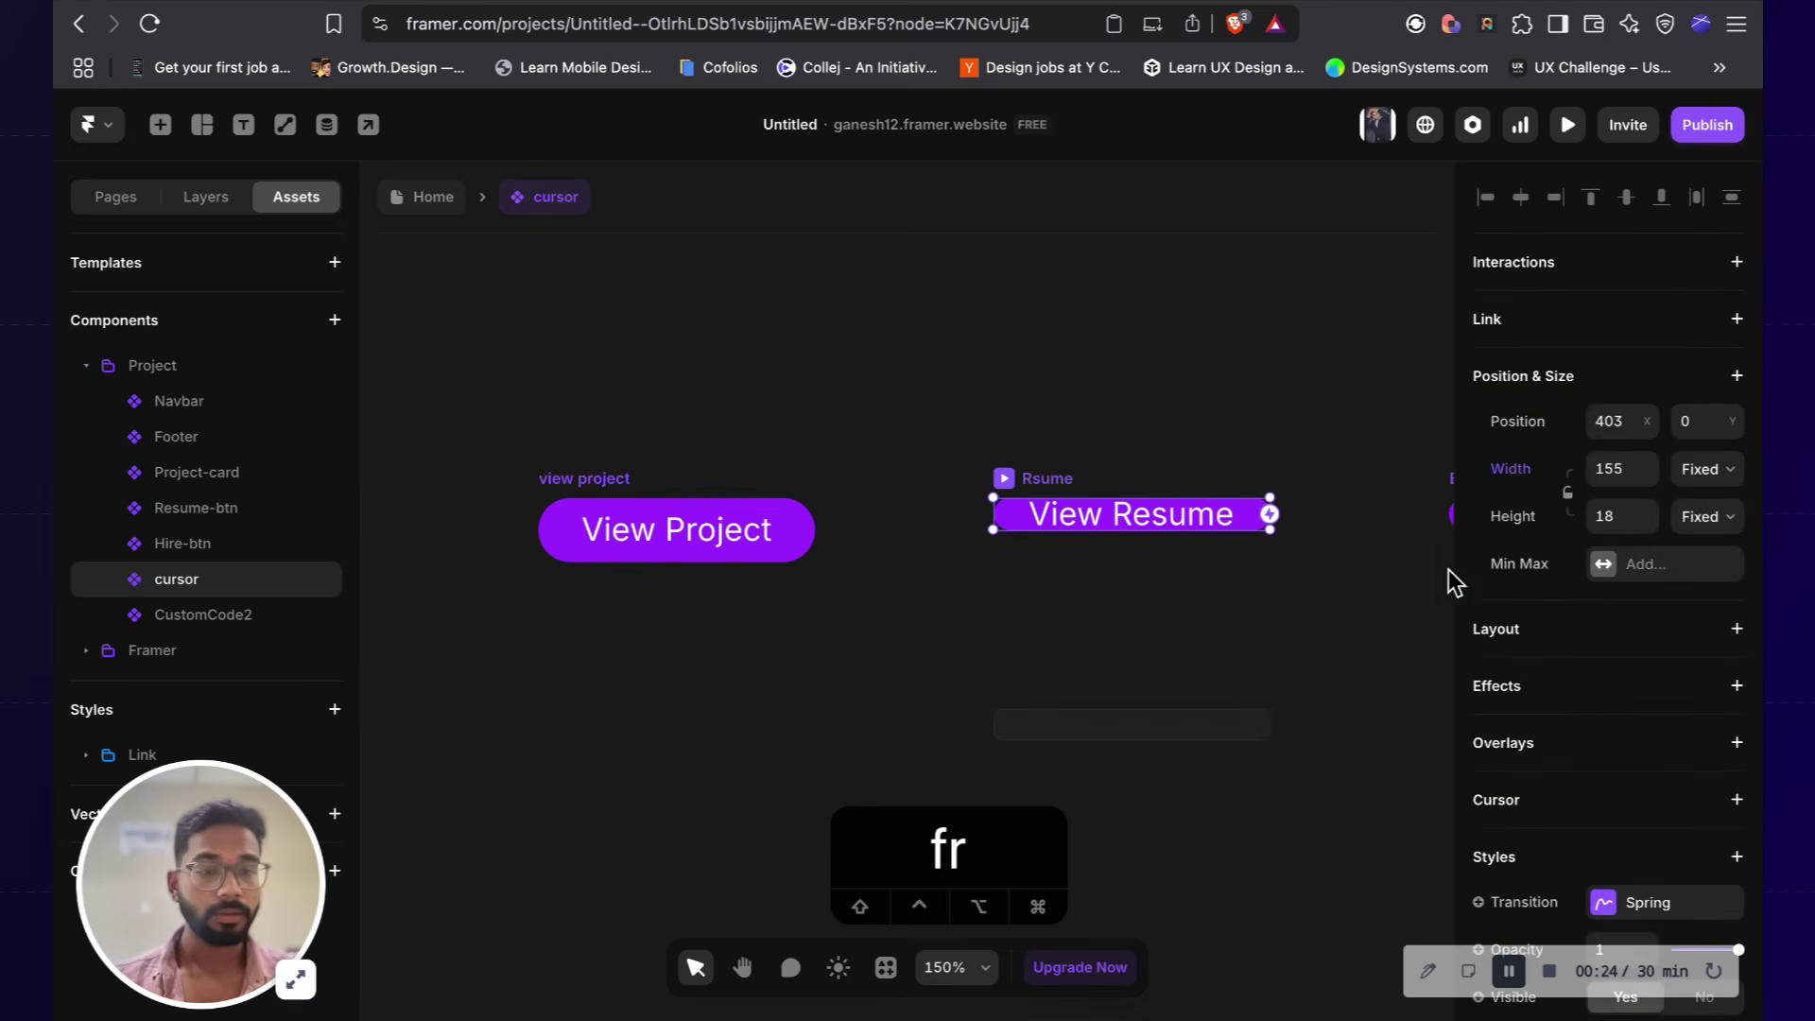
pyautogui.scroll(-3, 1564, 312)
pyautogui.click(1737, 463)
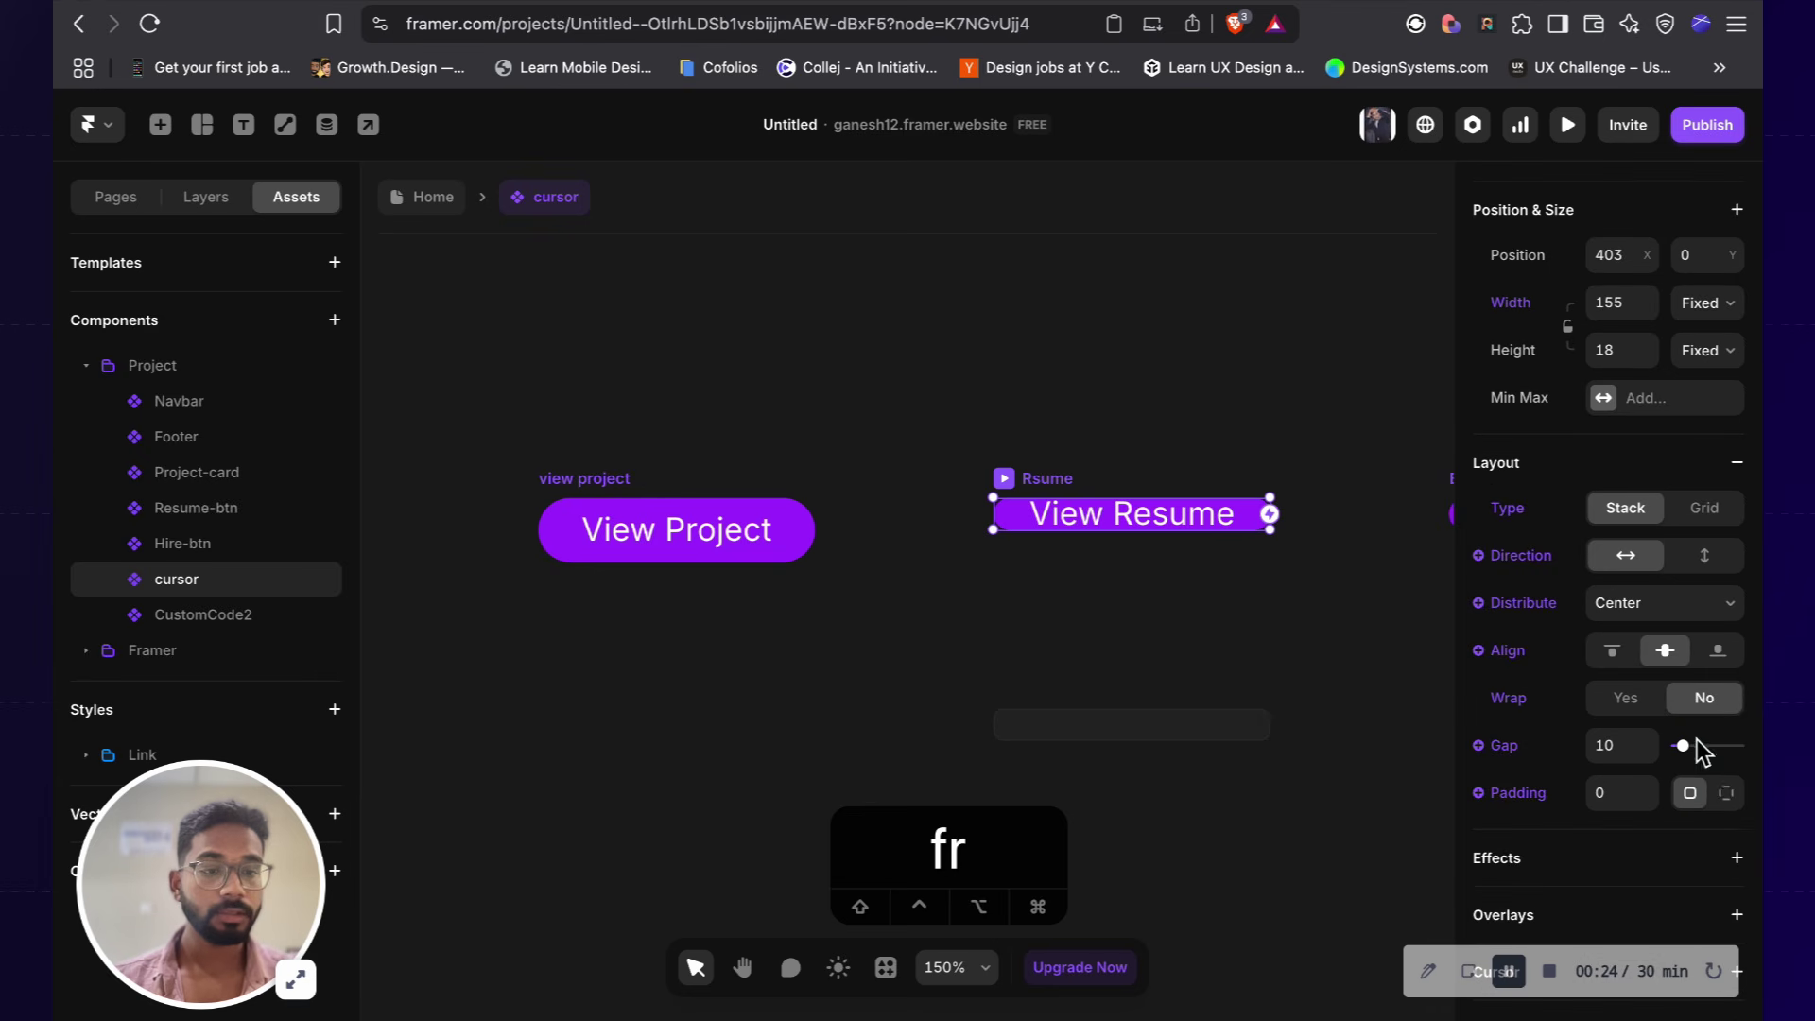
# Step: Give the Rsume variant individual paddings of 18 top, 12 right, 18 bottom and 12 left
pyautogui.click(1722, 794)
pyautogui.click(1607, 839)
pyautogui.write('18')
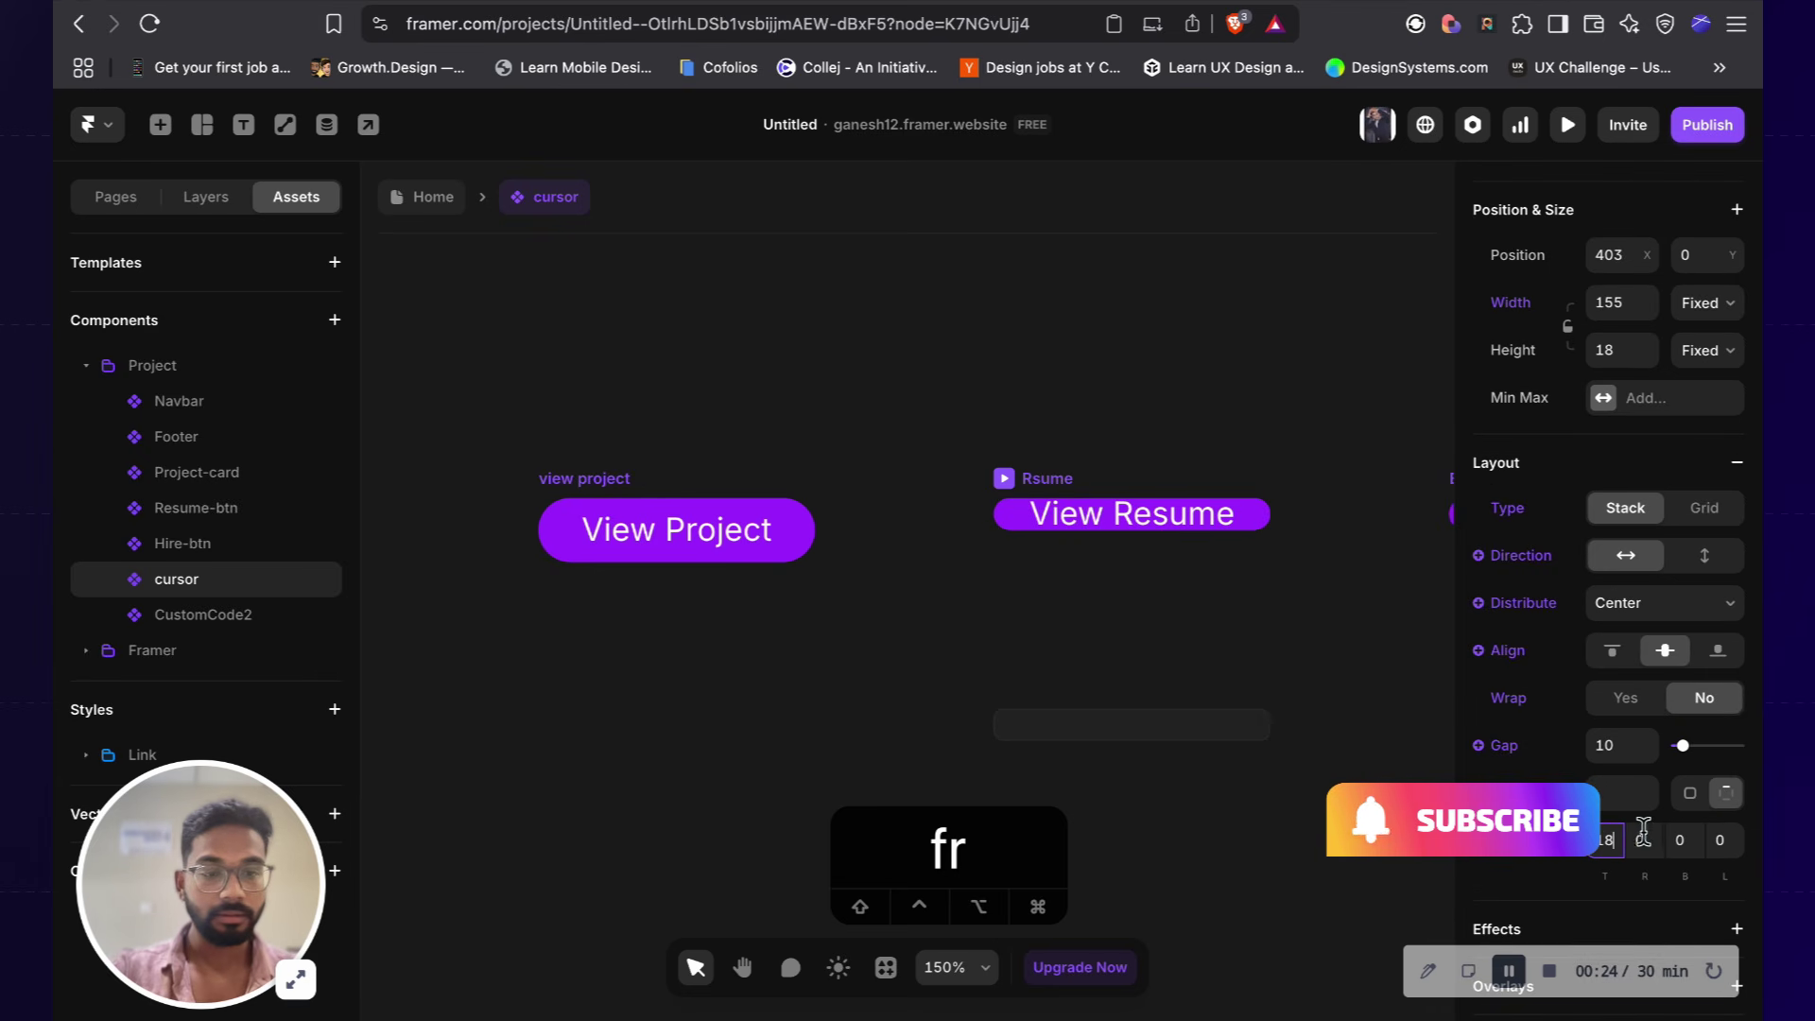
pyautogui.click(1644, 839)
pyautogui.write('12')
pyautogui.click(1679, 840)
pyautogui.write('18')
pyautogui.click(1714, 841)
pyautogui.write('12')
pyautogui.click(1375, 633)
# Step: Select the Email cursor variant and add a stack layout to it
pyautogui.hscroll(6, 1375, 633)
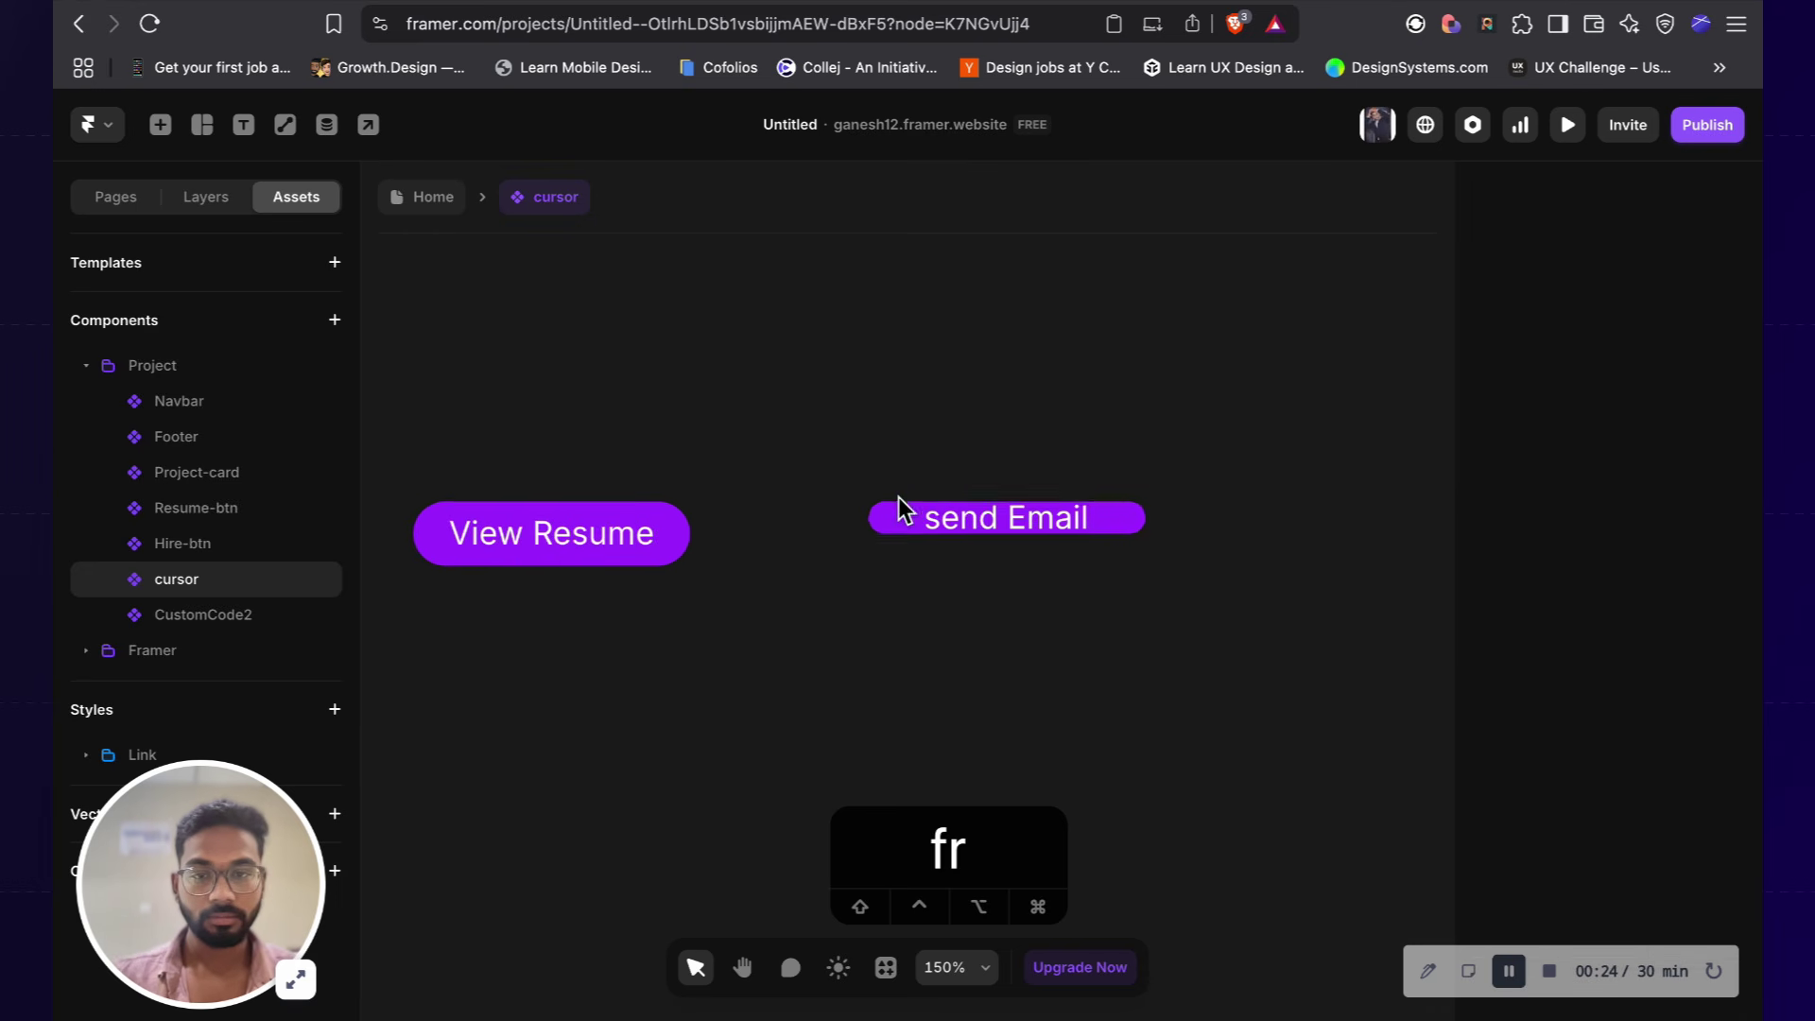
pyautogui.click(899, 494)
pyautogui.click(1631, 643)
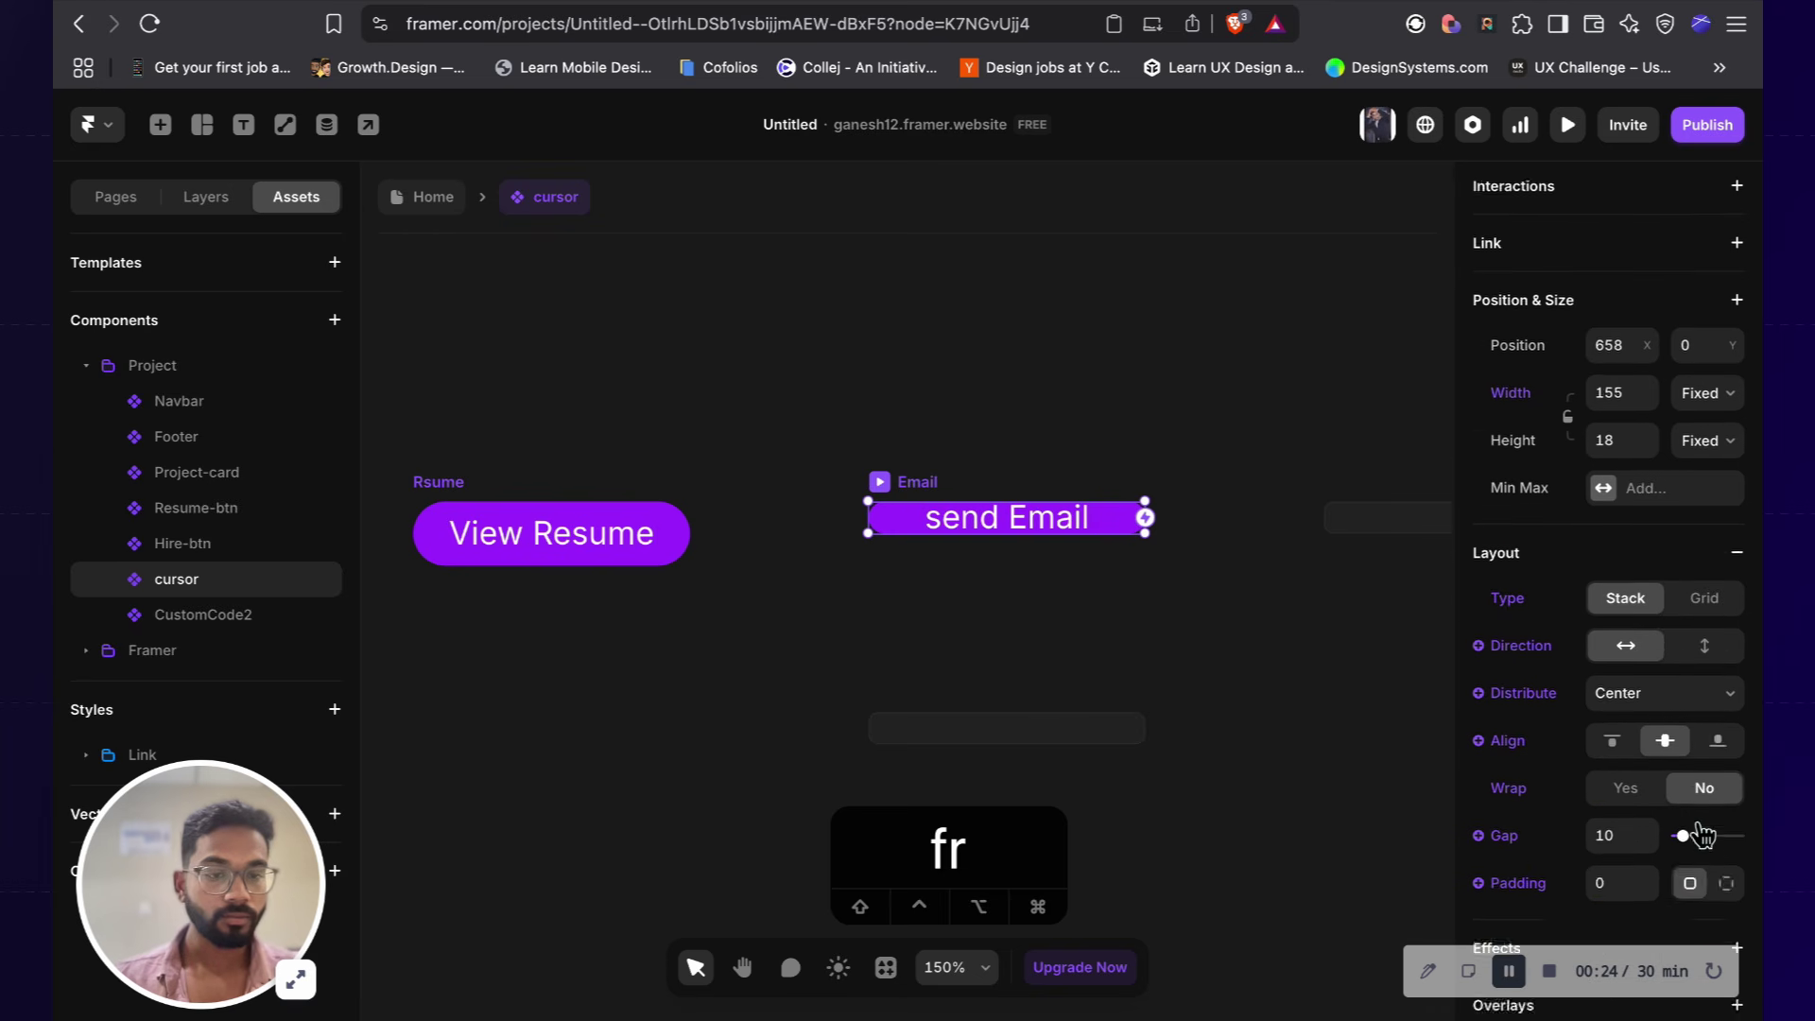
pyautogui.scroll(-2, 1693, 831)
# Step: Give the Email variant individual paddings of 18 top, 12 right, 18 bottom and 12 left
pyautogui.click(1689, 835)
pyautogui.write('18')
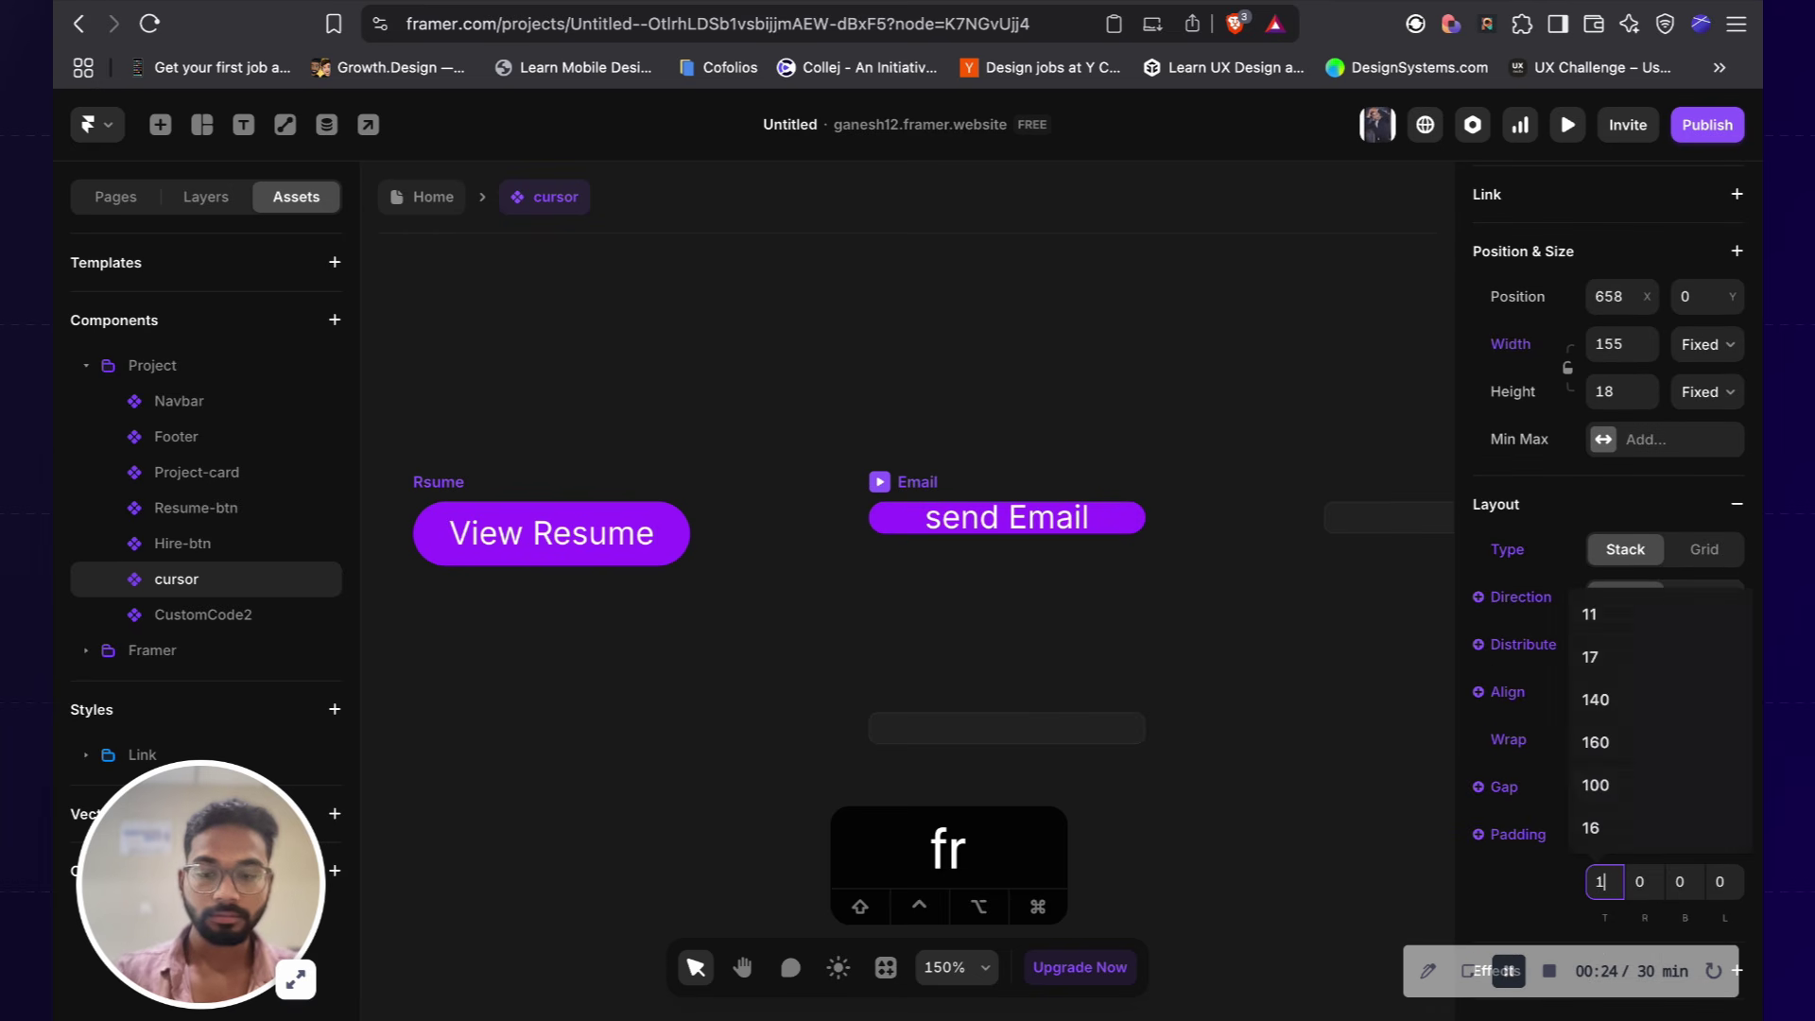
pyautogui.click(1645, 881)
pyautogui.write('12')
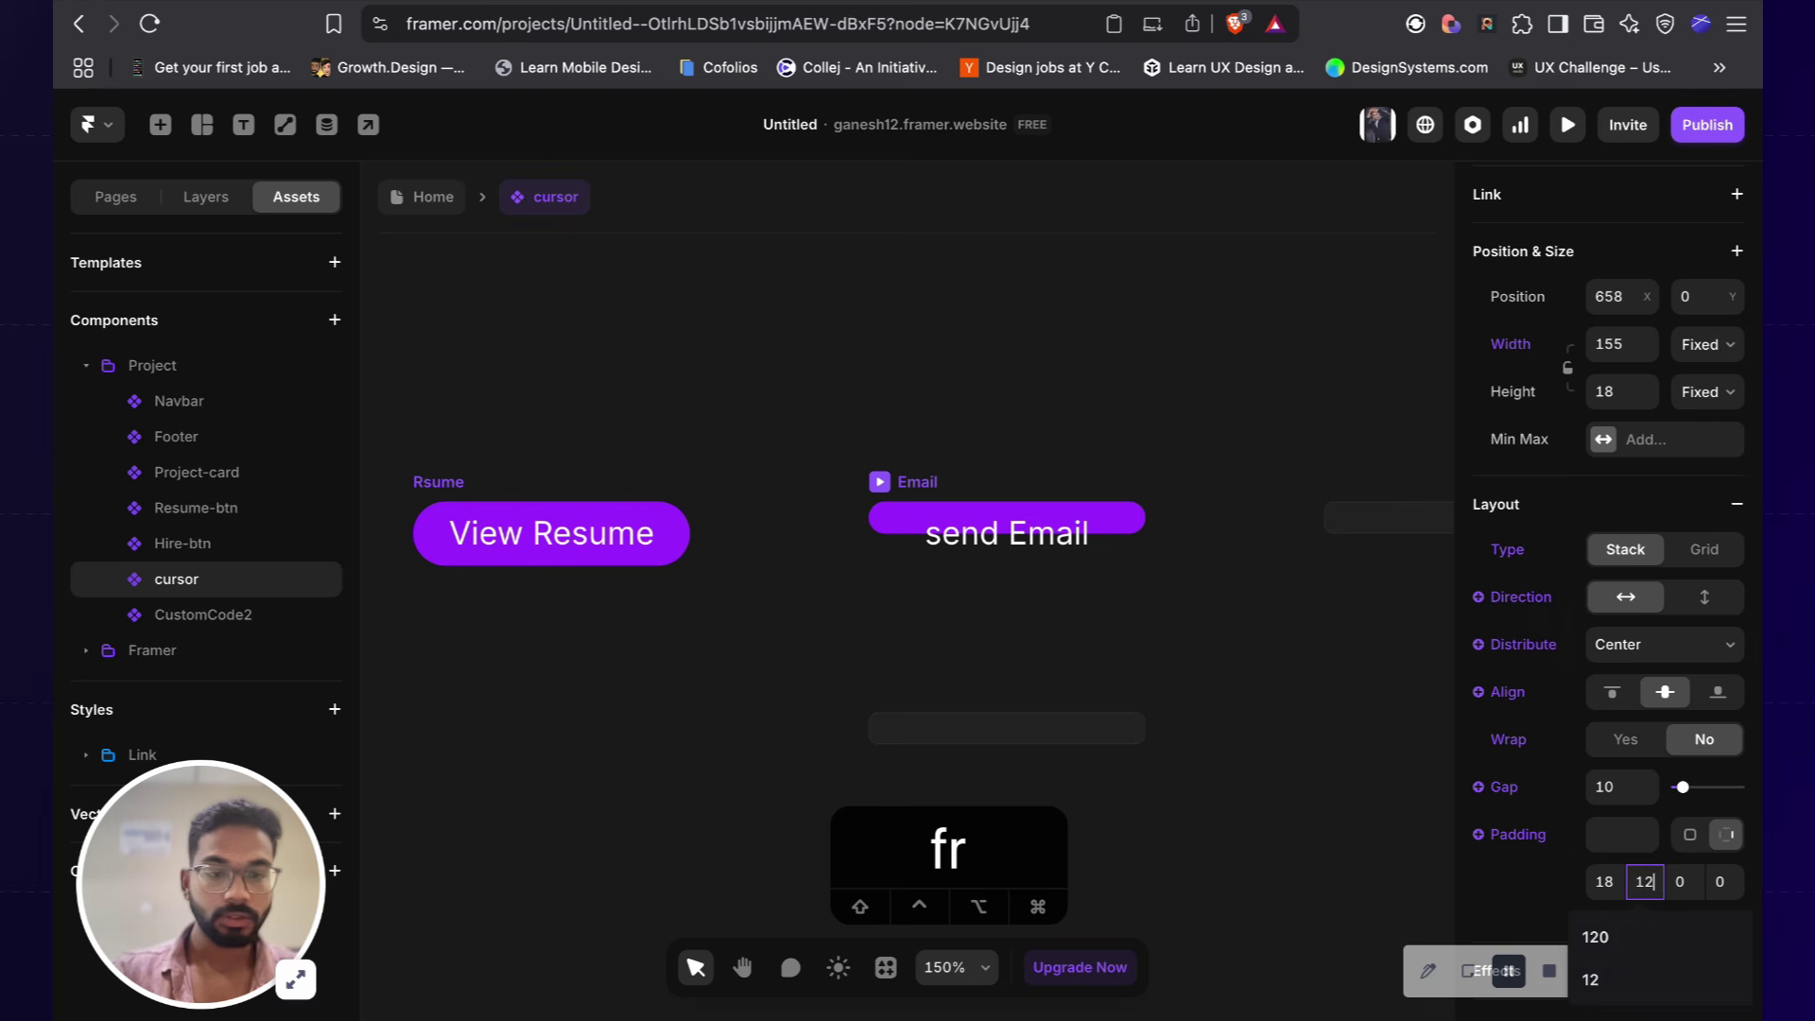
pyautogui.click(1680, 881)
pyautogui.write('1')
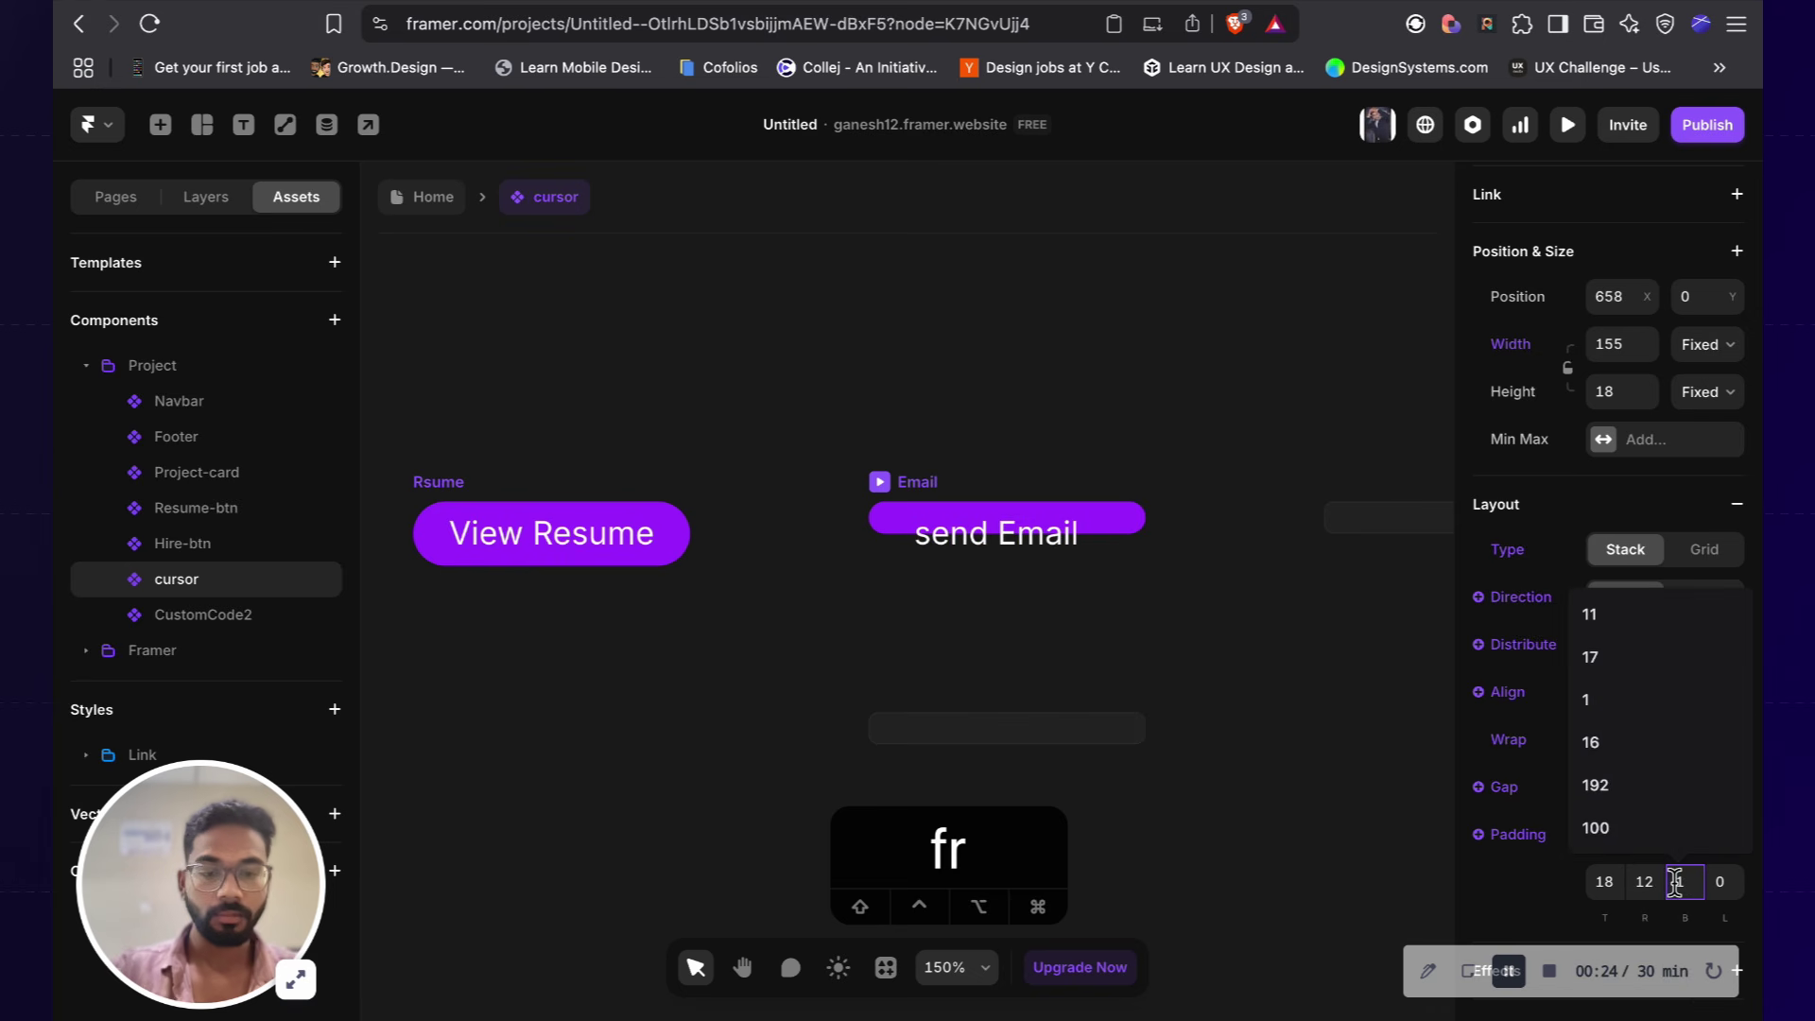
pyautogui.write('8')
pyautogui.click(1715, 881)
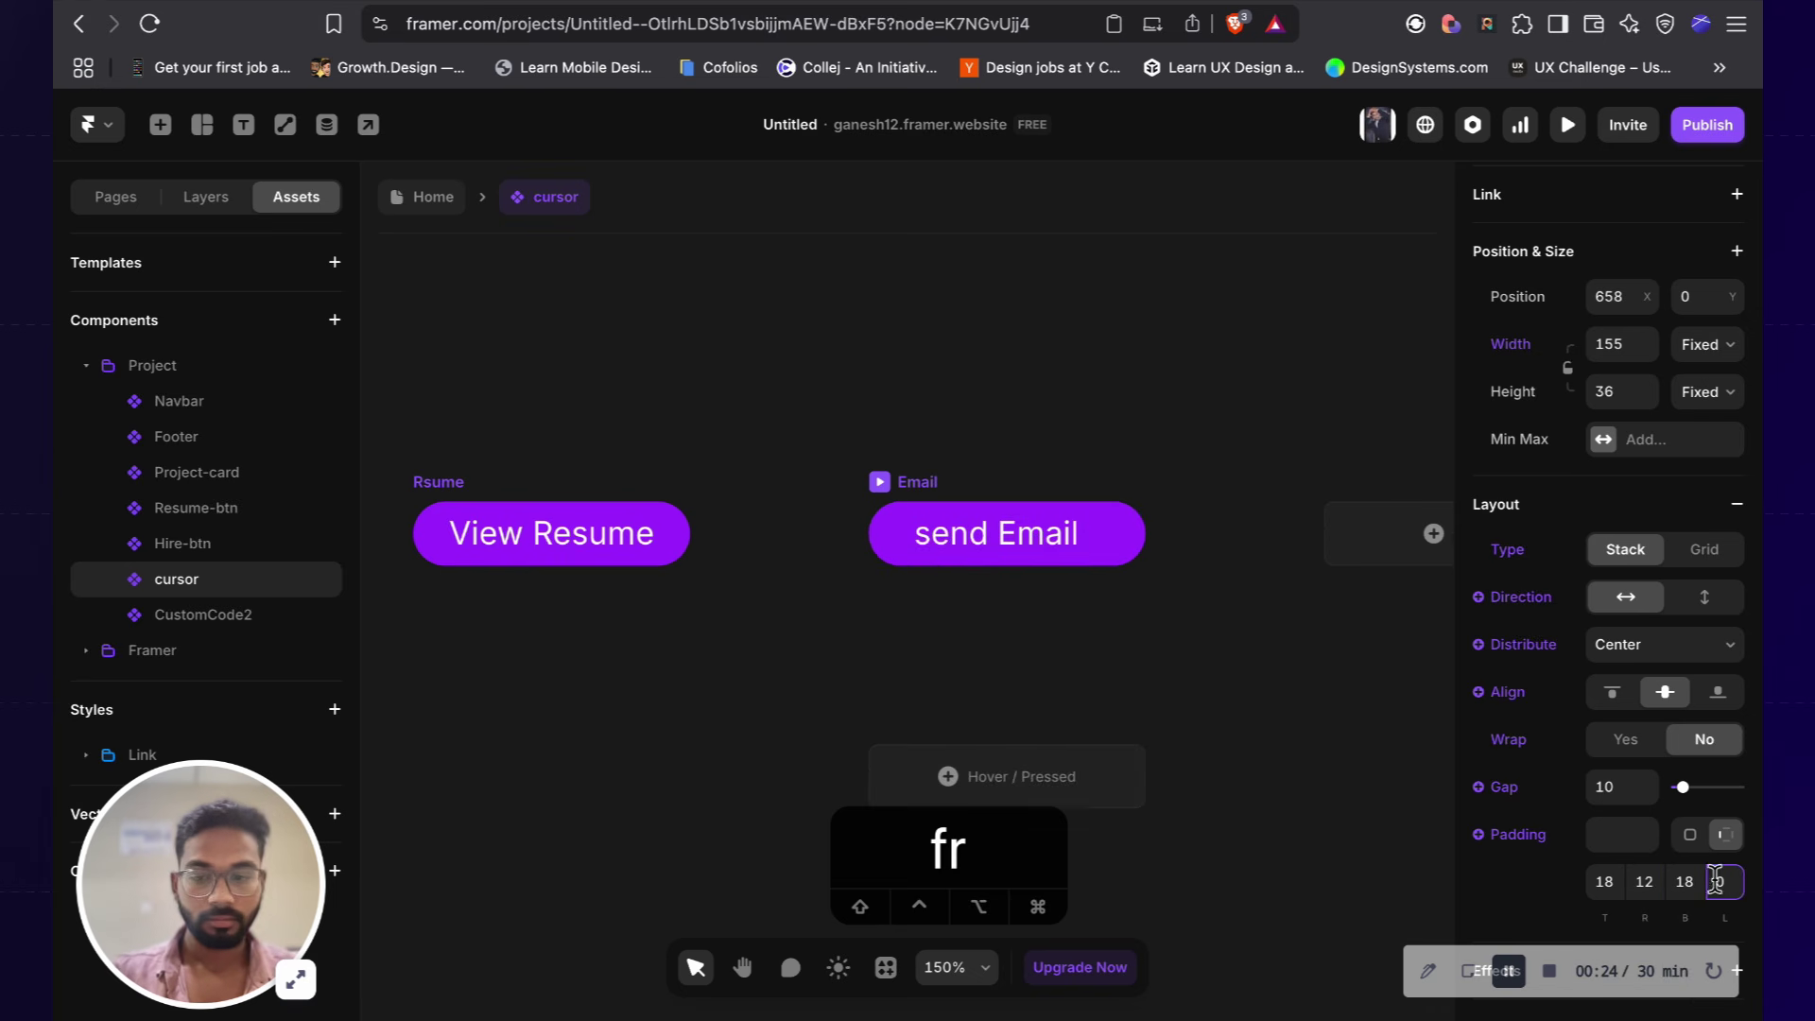
pyautogui.write('12')
pyautogui.press('Return')
pyautogui.click(1387, 734)
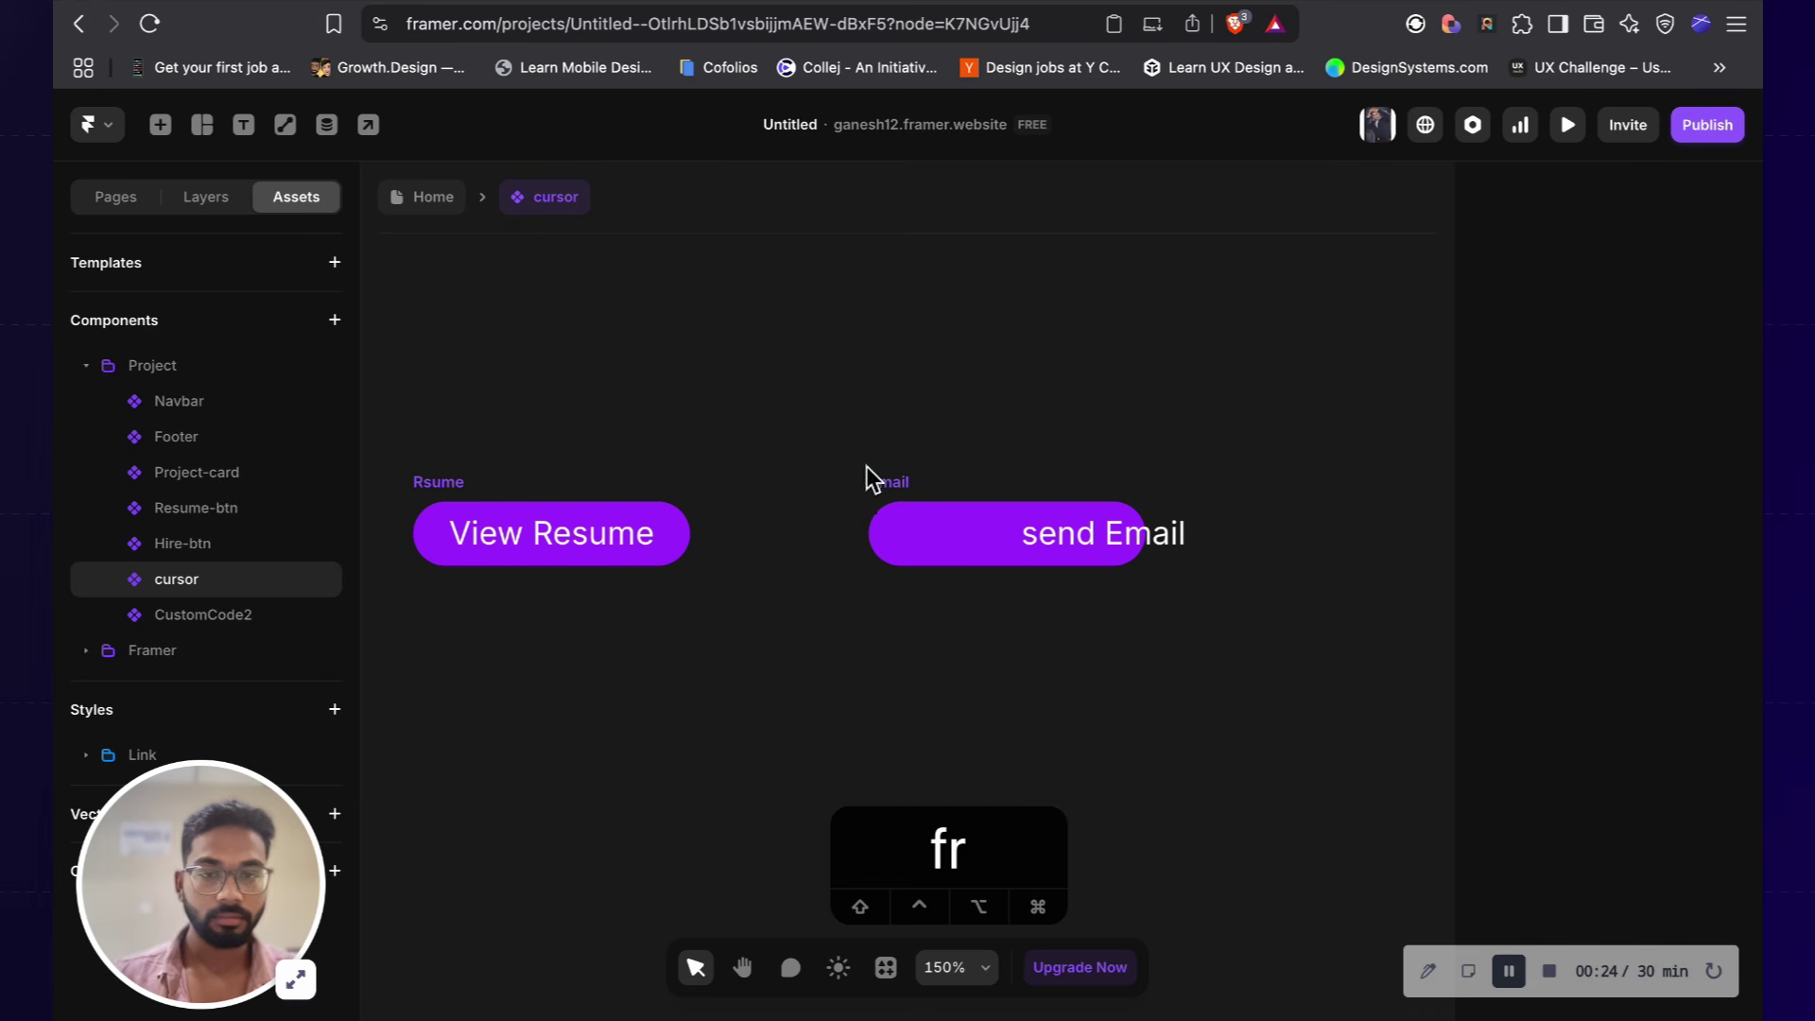
# Step: Set the Email cursor variant's left padding to 12
pyautogui.click(905, 503)
pyautogui.click(1726, 881)
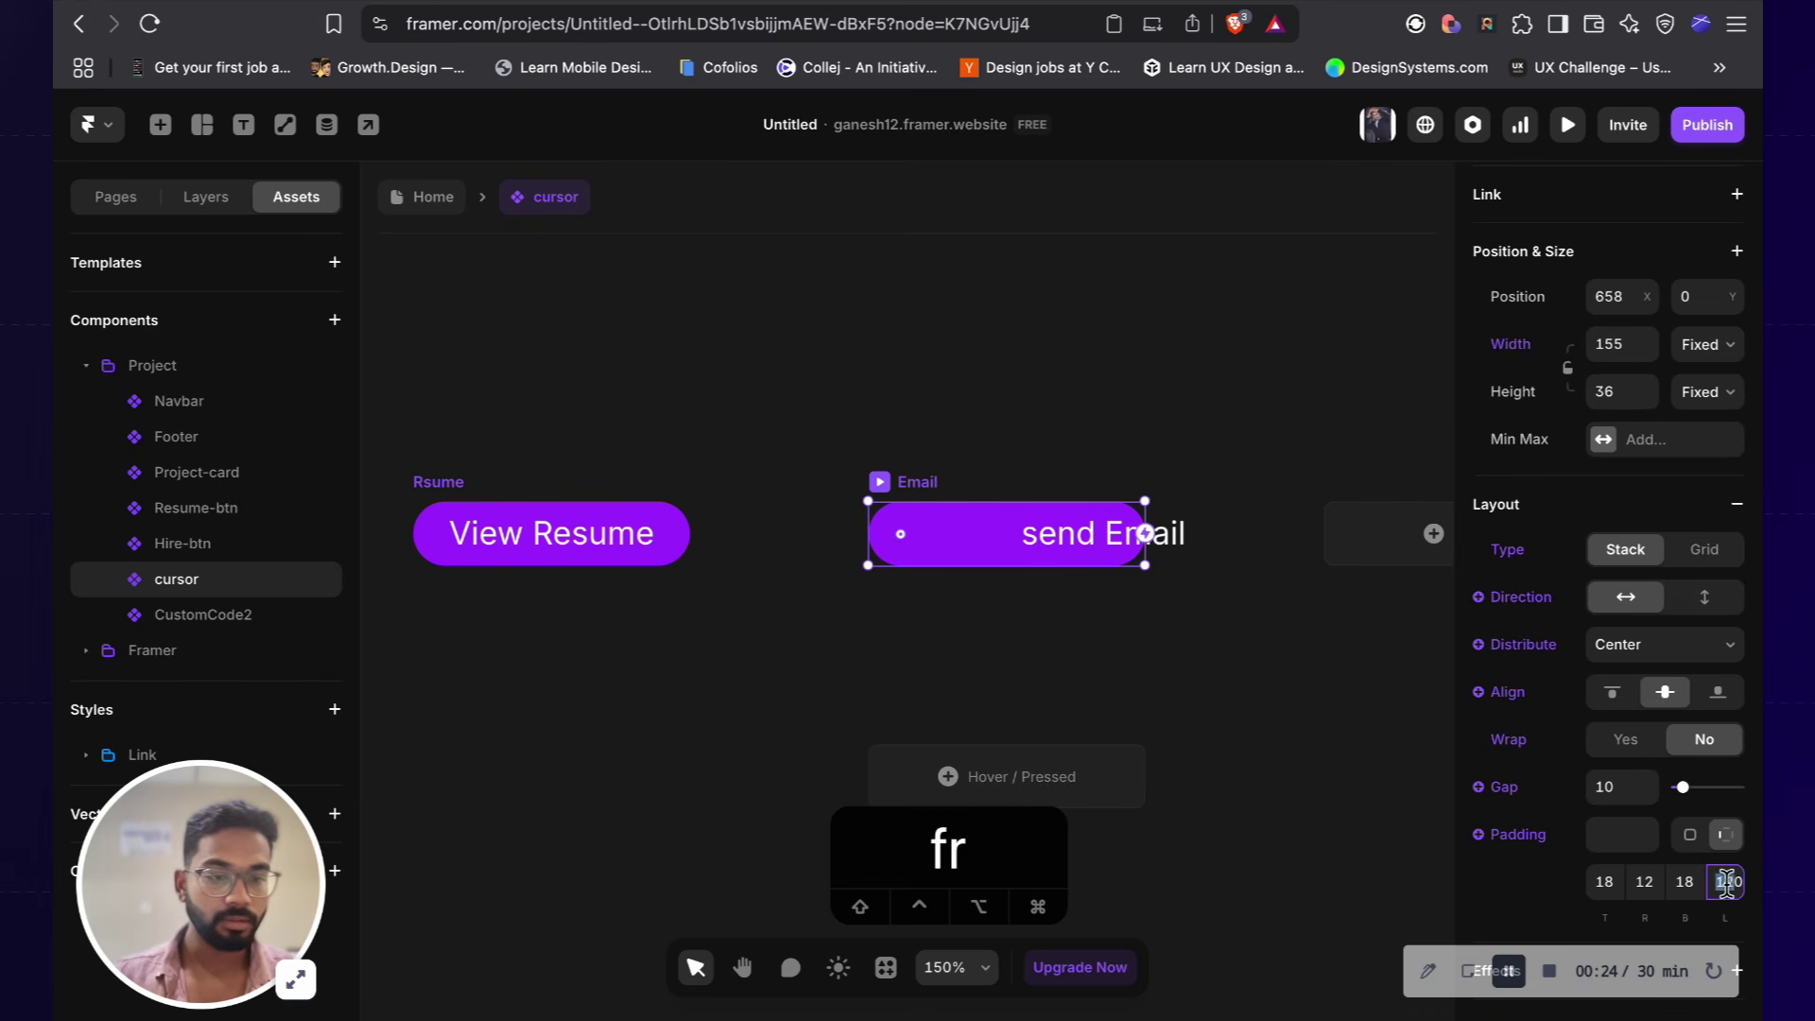
pyautogui.write('12')
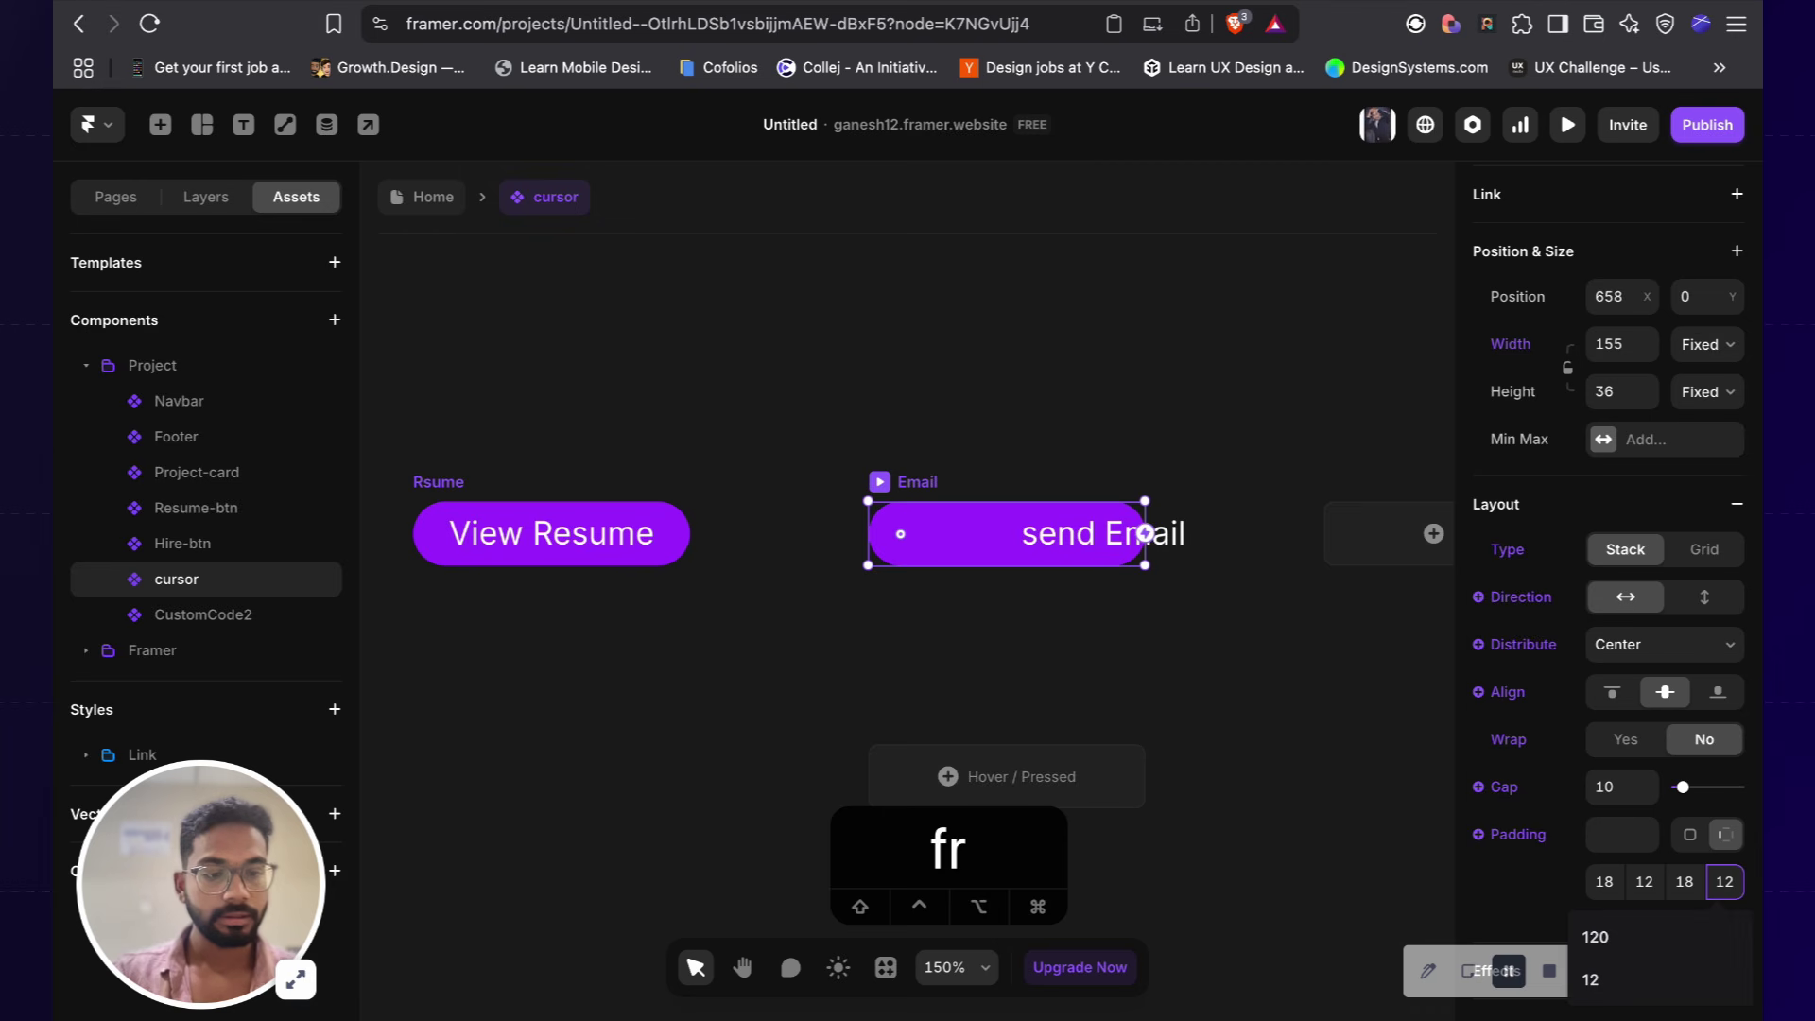
# Step: Copy the fill colour code D296FF from the small round cursor variant
pyautogui.hscroll(5, 1342, 652)
pyautogui.scroll(-5, 1286, 666)
pyautogui.hscroll(-4, 1282, 669)
pyautogui.moveTo(754, 513); pyautogui.dragTo(1272, 652)
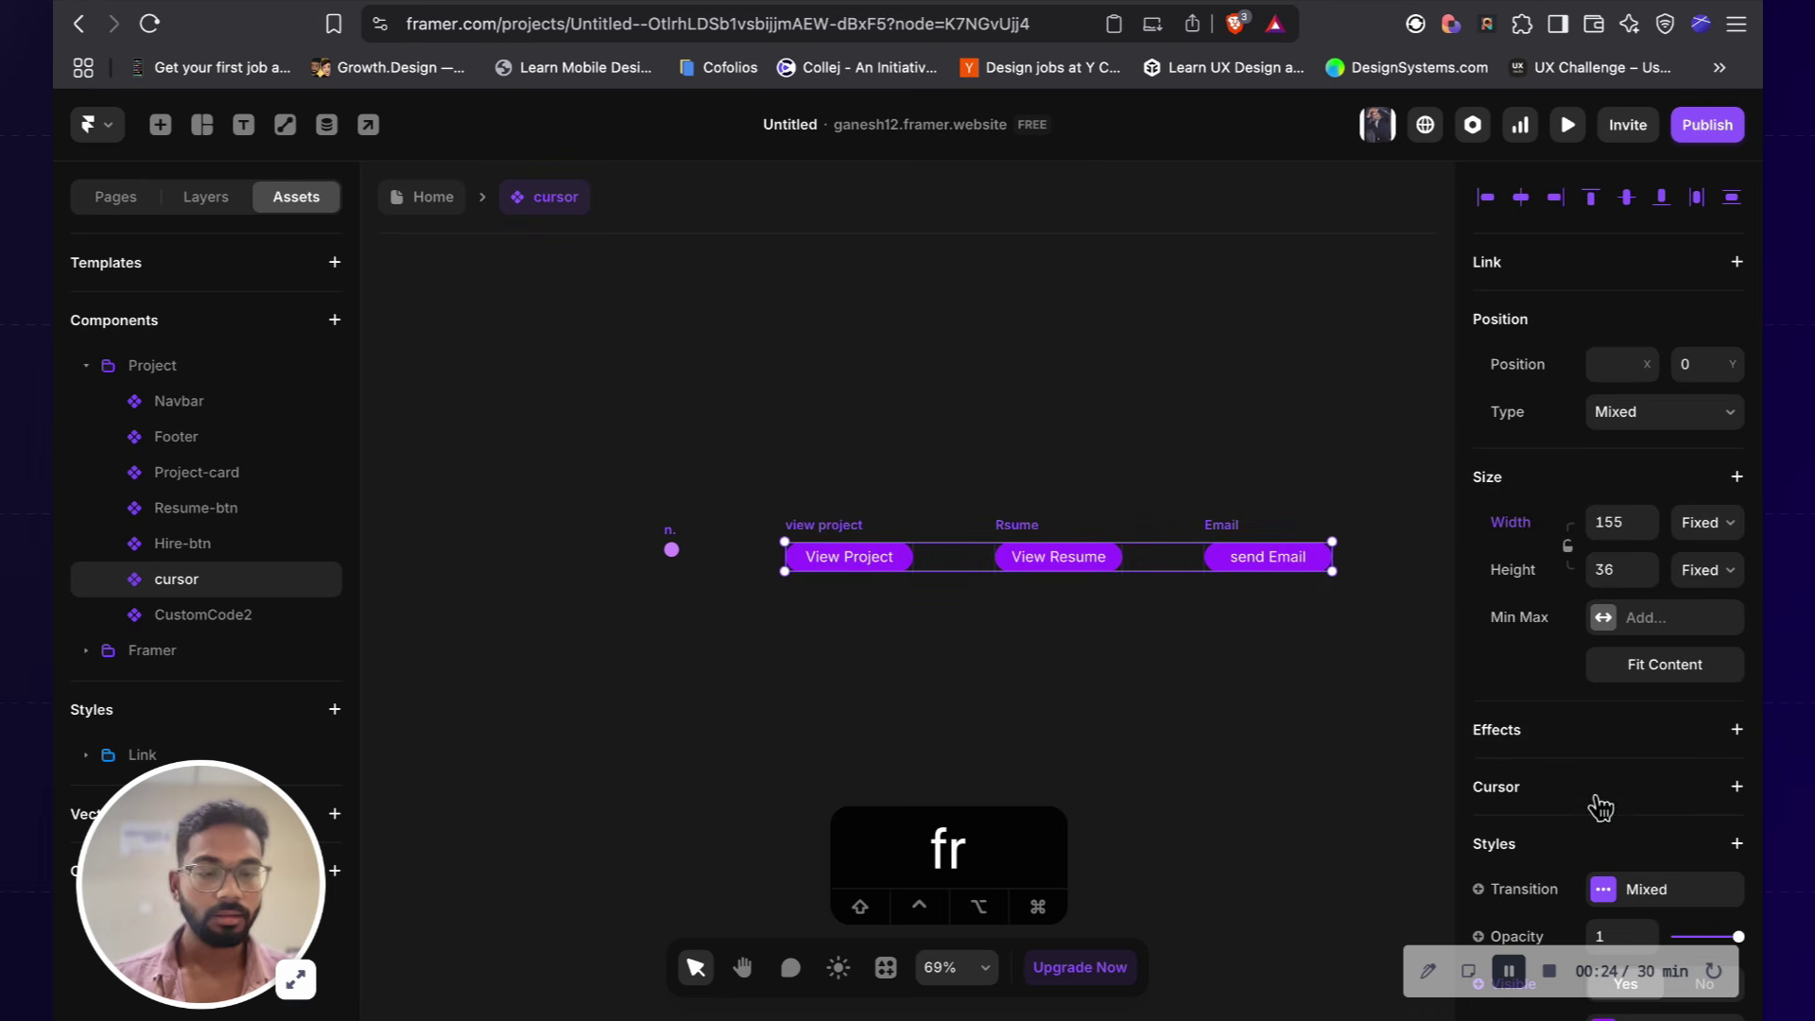
pyautogui.click(1069, 709)
pyautogui.scroll(-2, 1069, 709)
pyautogui.click(645, 494)
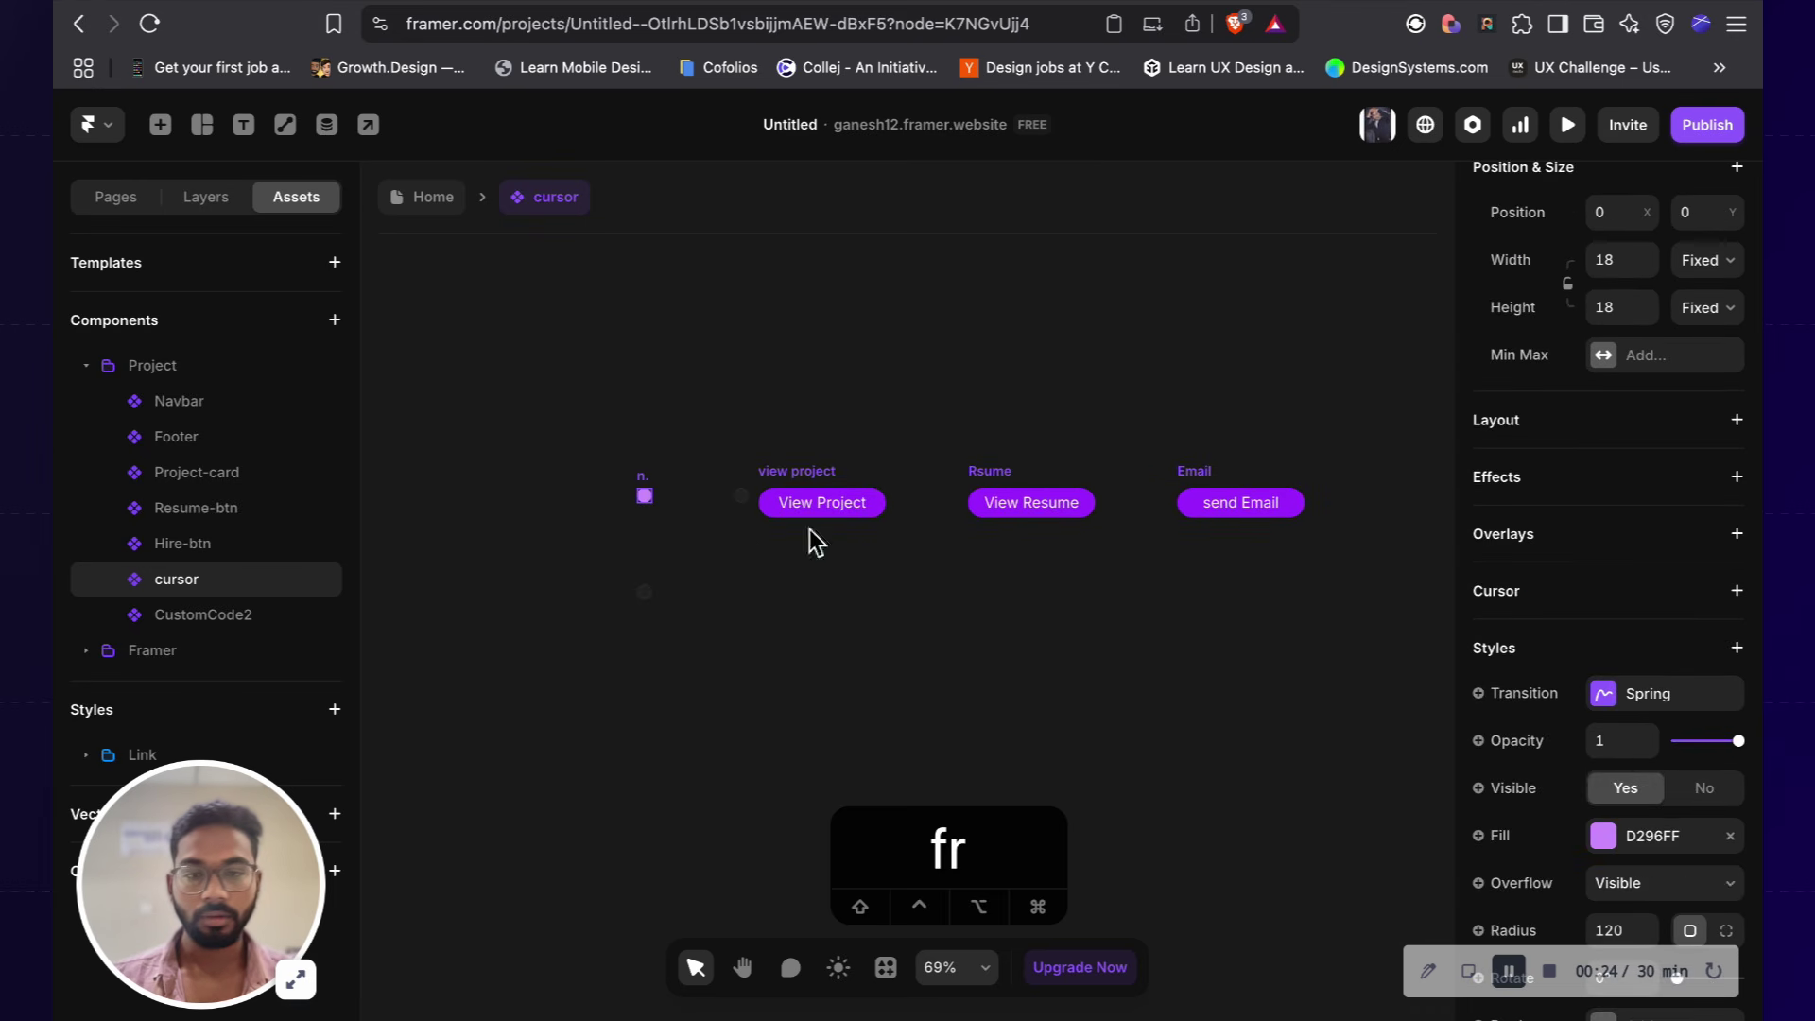
pyautogui.click(1656, 834)
pyautogui.press('super+c')
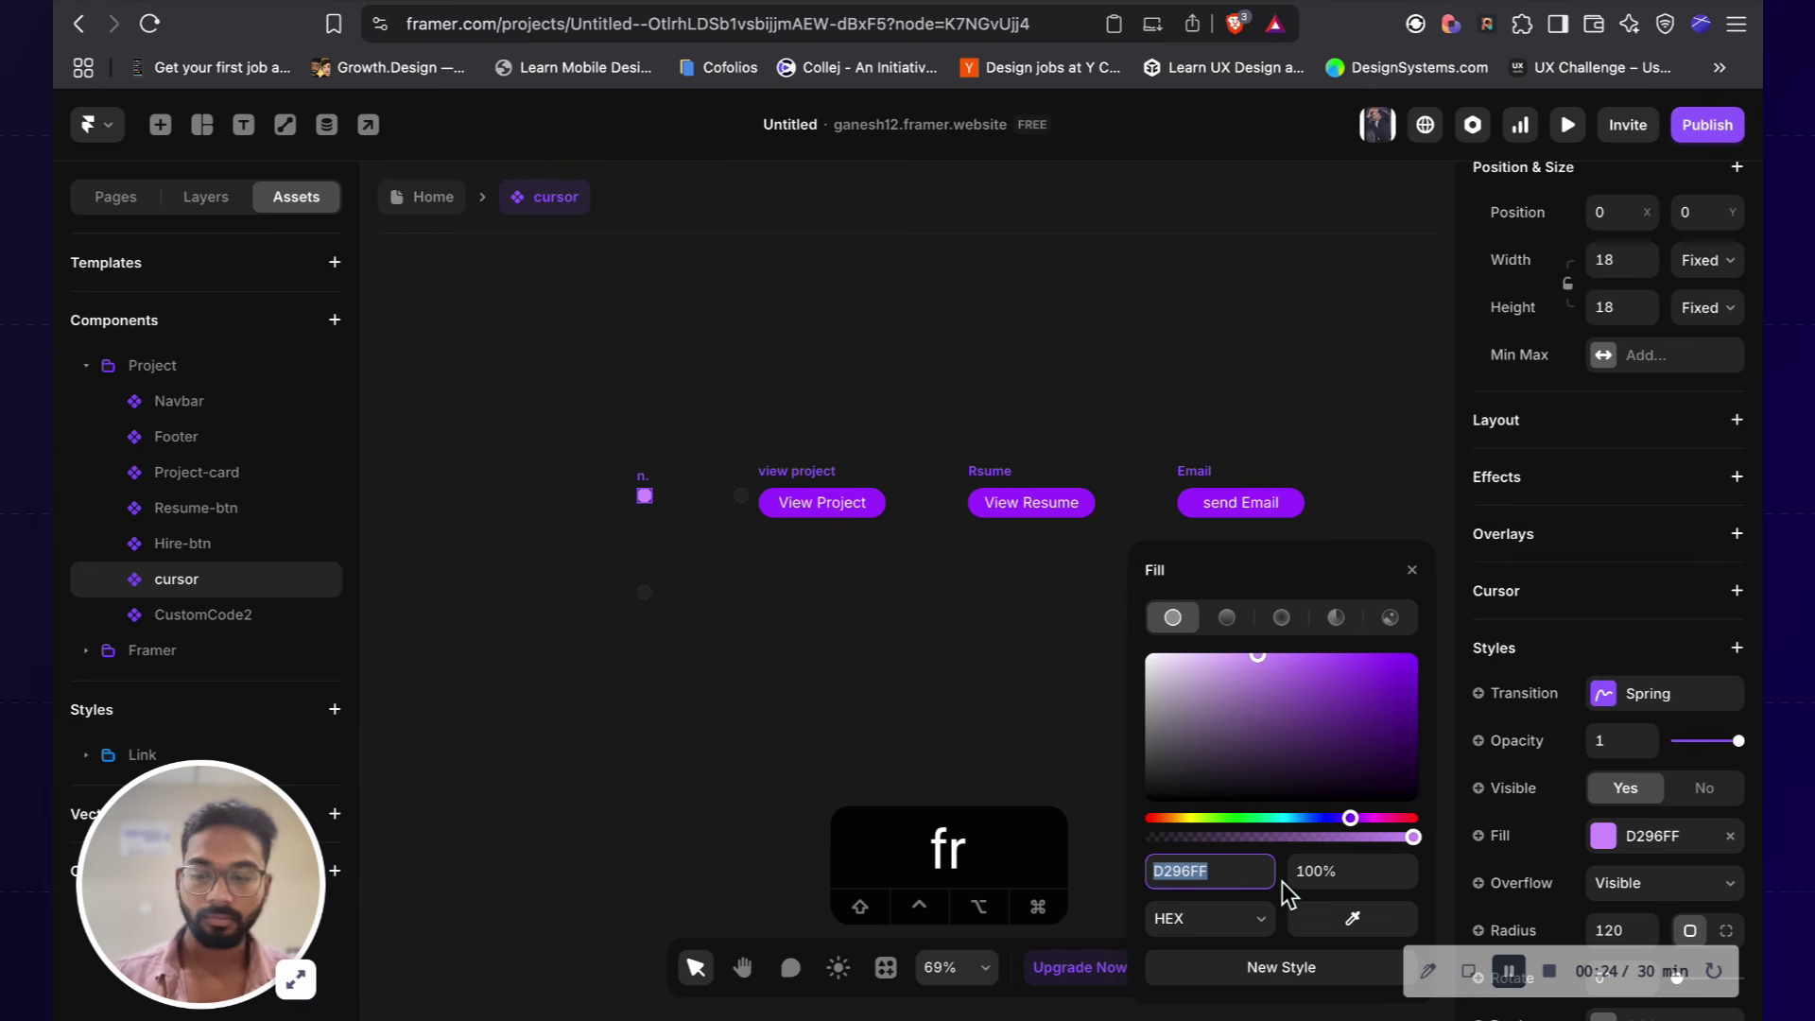
# Step: Apply the copied fill D296FF to the view project, Rsume and Email cursor variants together
pyautogui.click(945, 577)
pyautogui.moveTo(695, 444); pyautogui.dragTo(1335, 644)
pyautogui.click(1636, 686)
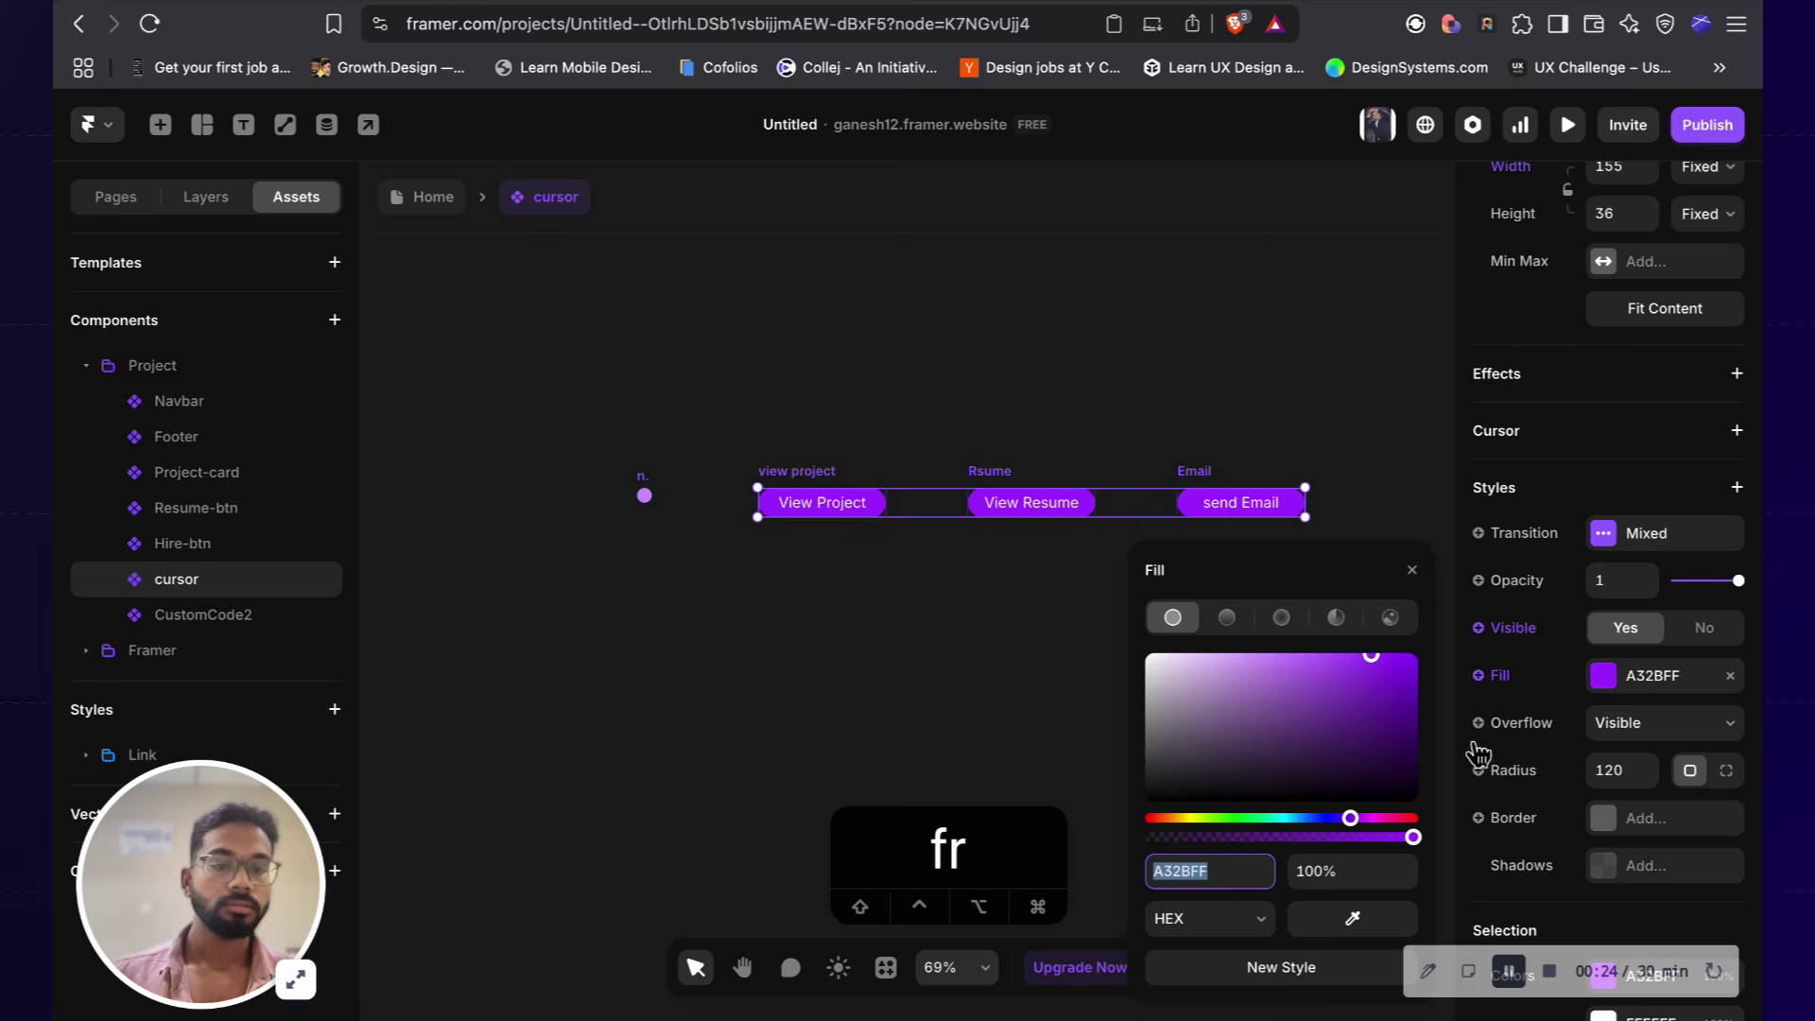
pyautogui.press('super+v')
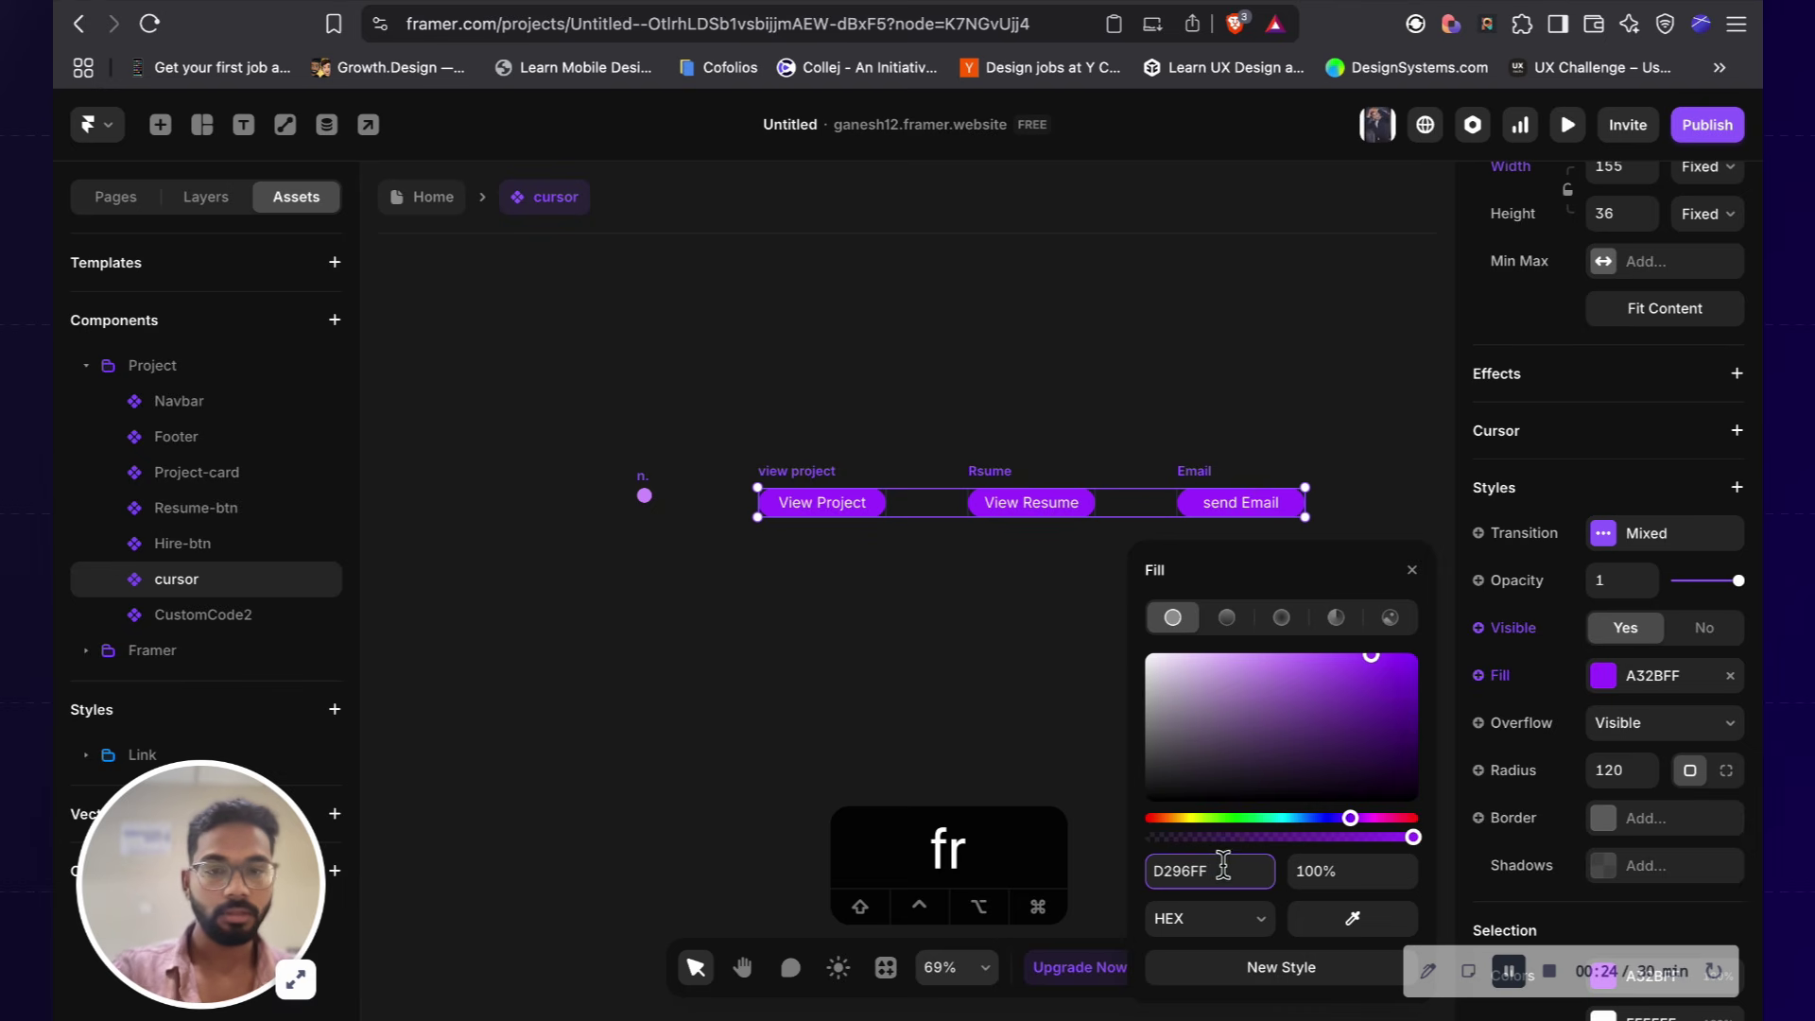
pyautogui.press('Return')
# Step: Change the white label text of the three selected cursor variants to black, 000000
pyautogui.scroll(-3, 1601, 757)
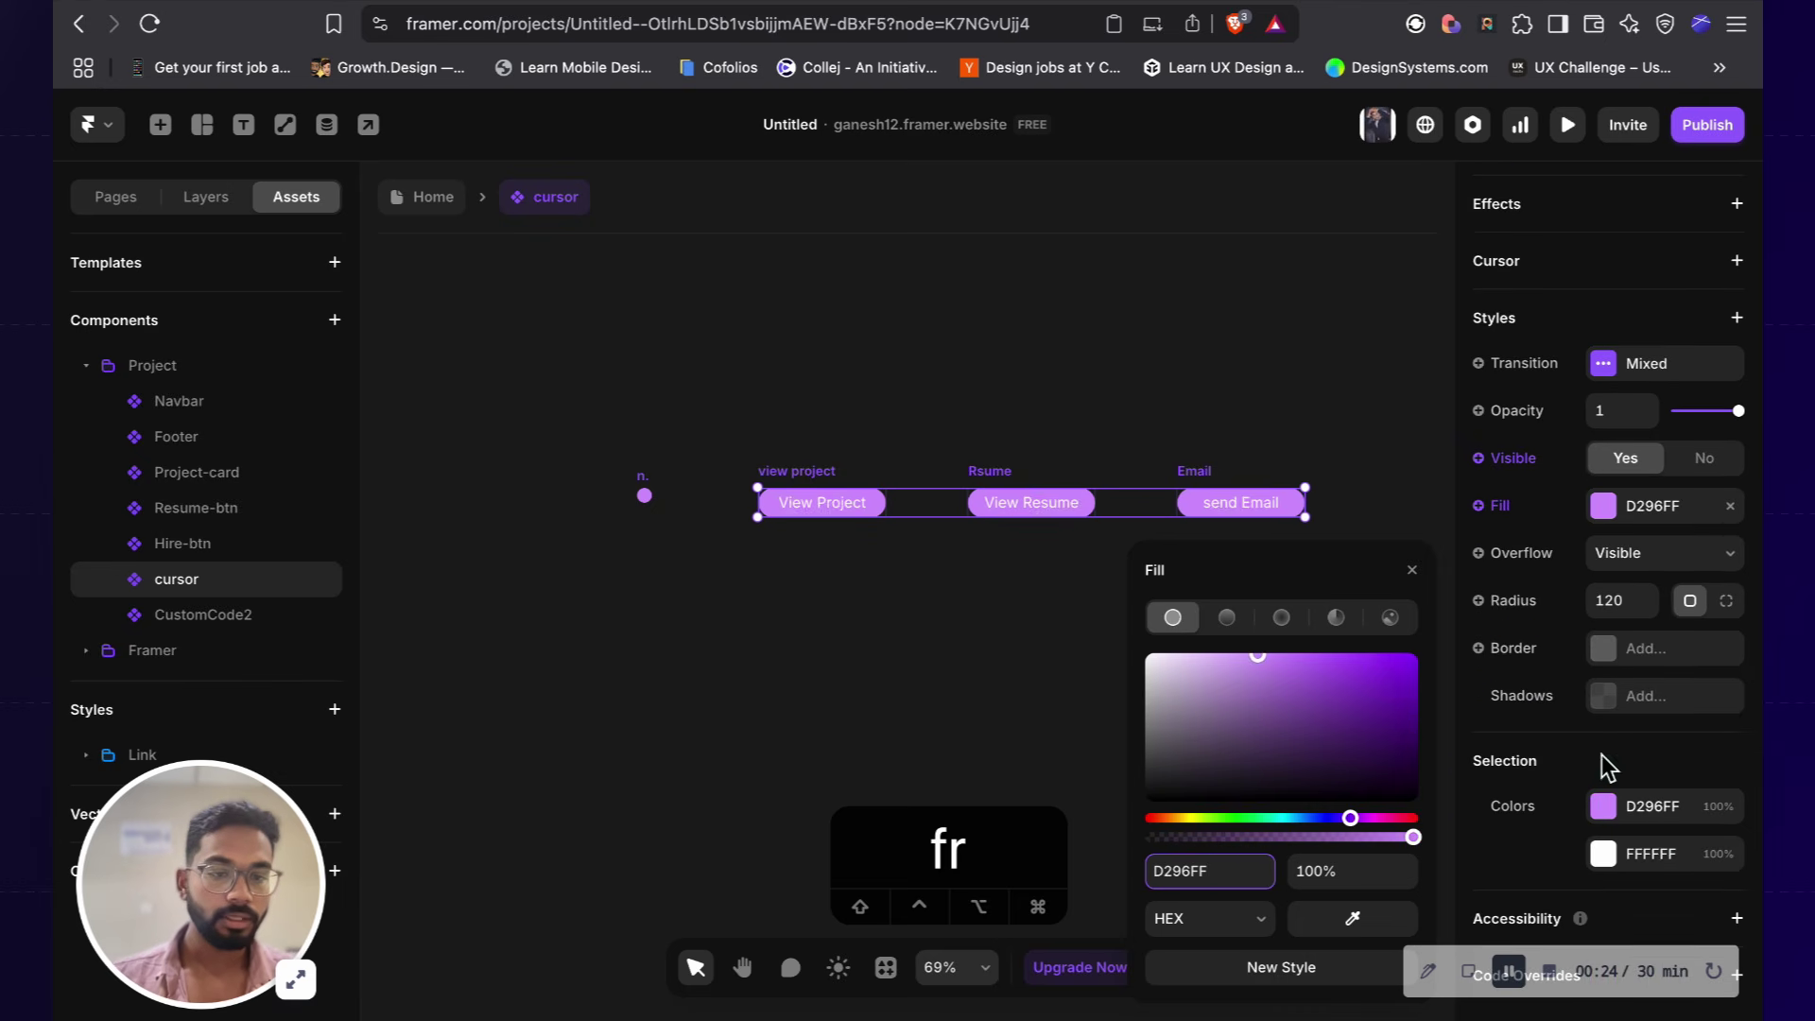
pyautogui.click(1650, 856)
pyautogui.click(1612, 856)
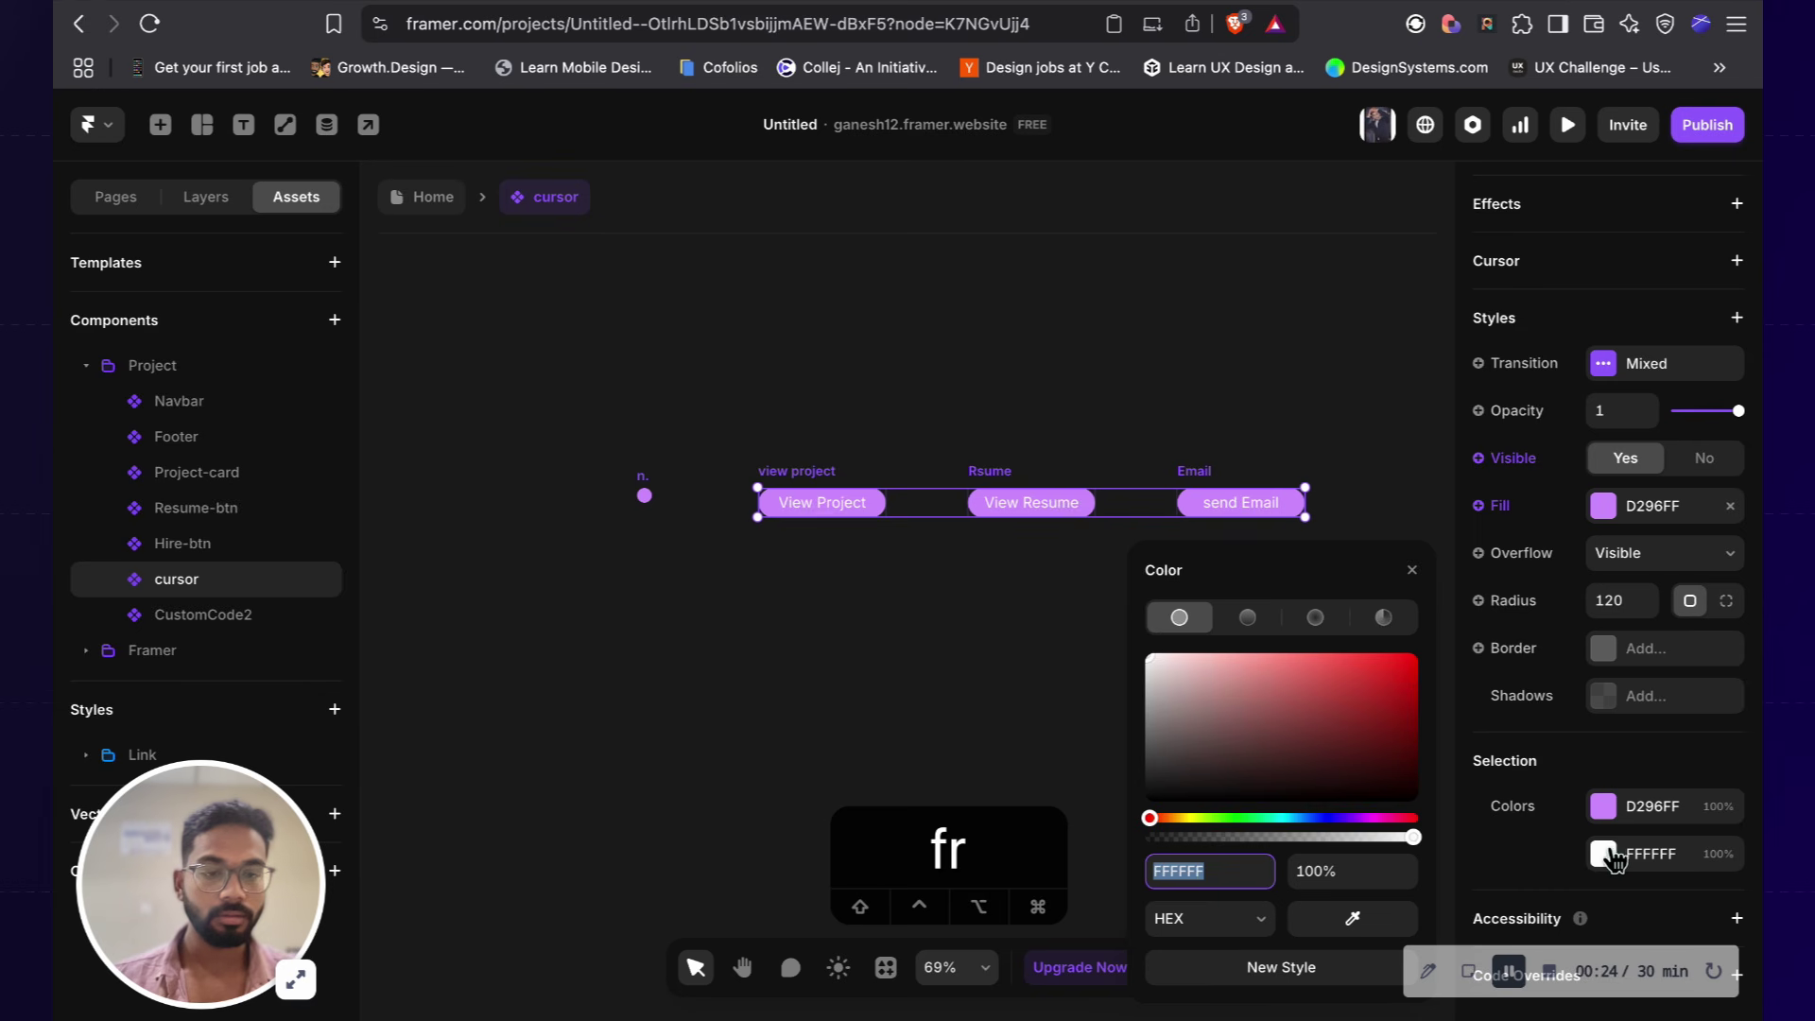
pyautogui.moveTo(1272, 746); pyautogui.dragTo(1527, 888)
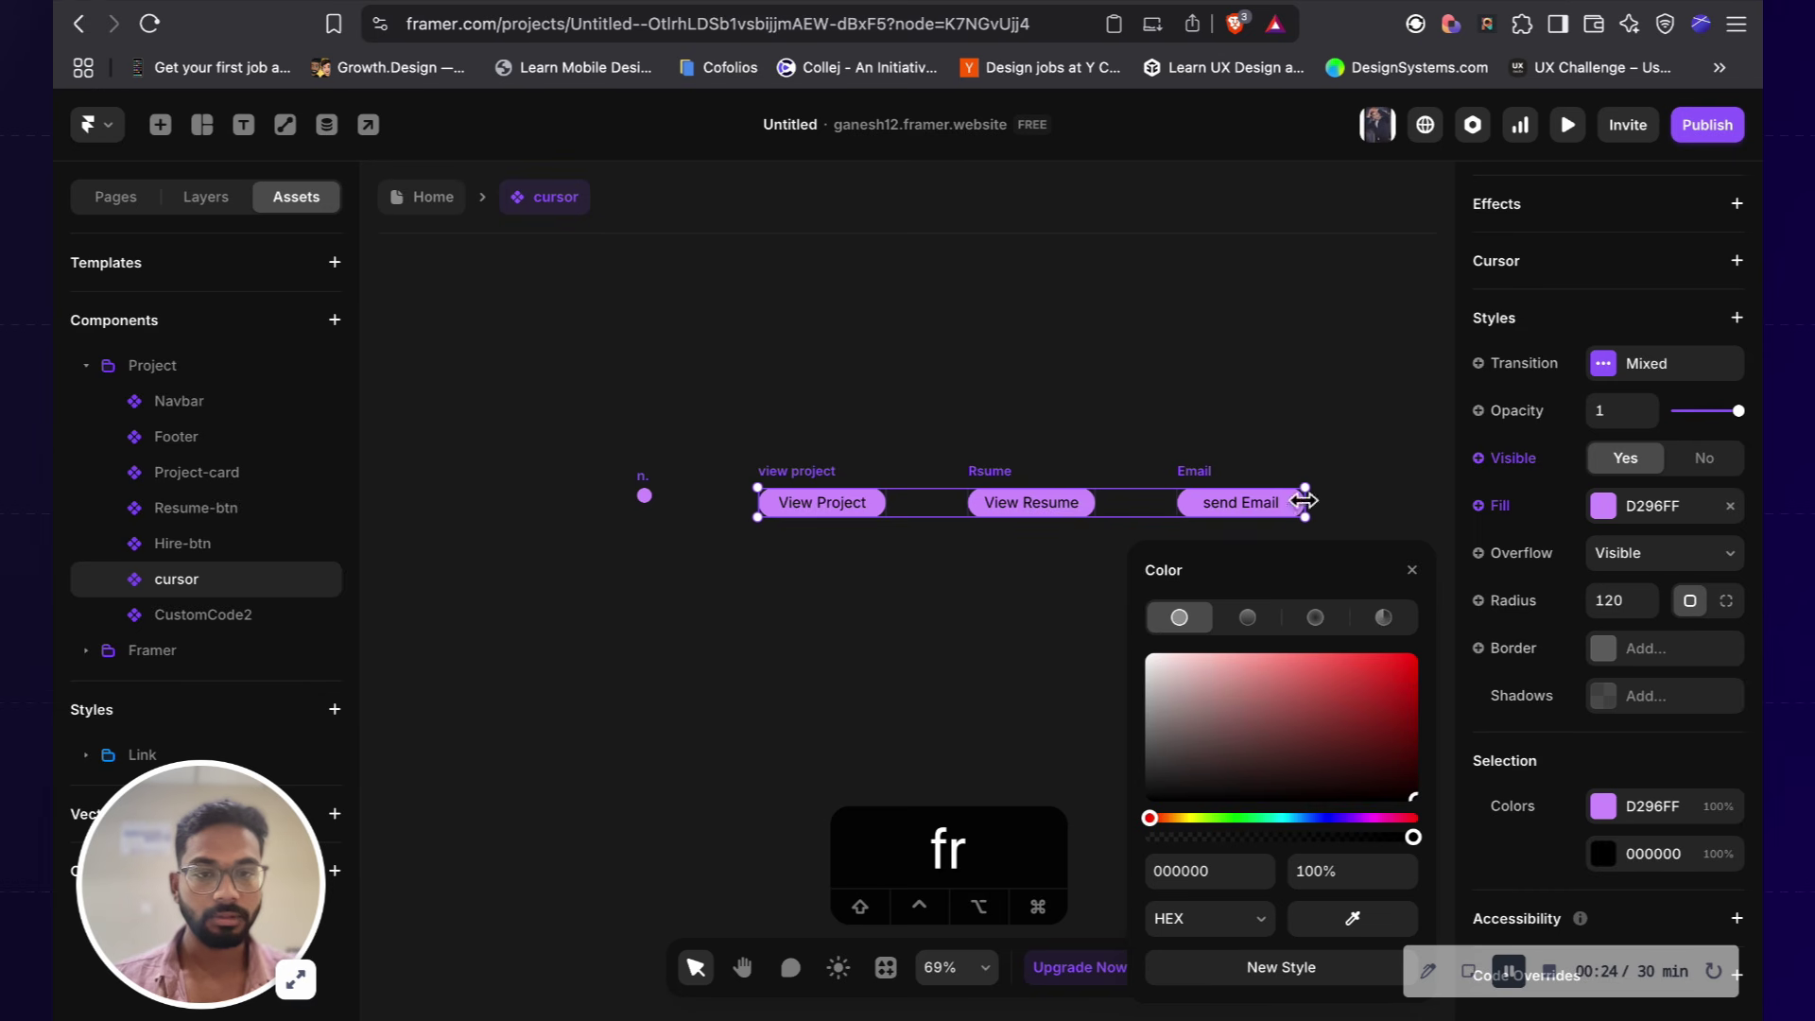
pyautogui.click(1258, 352)
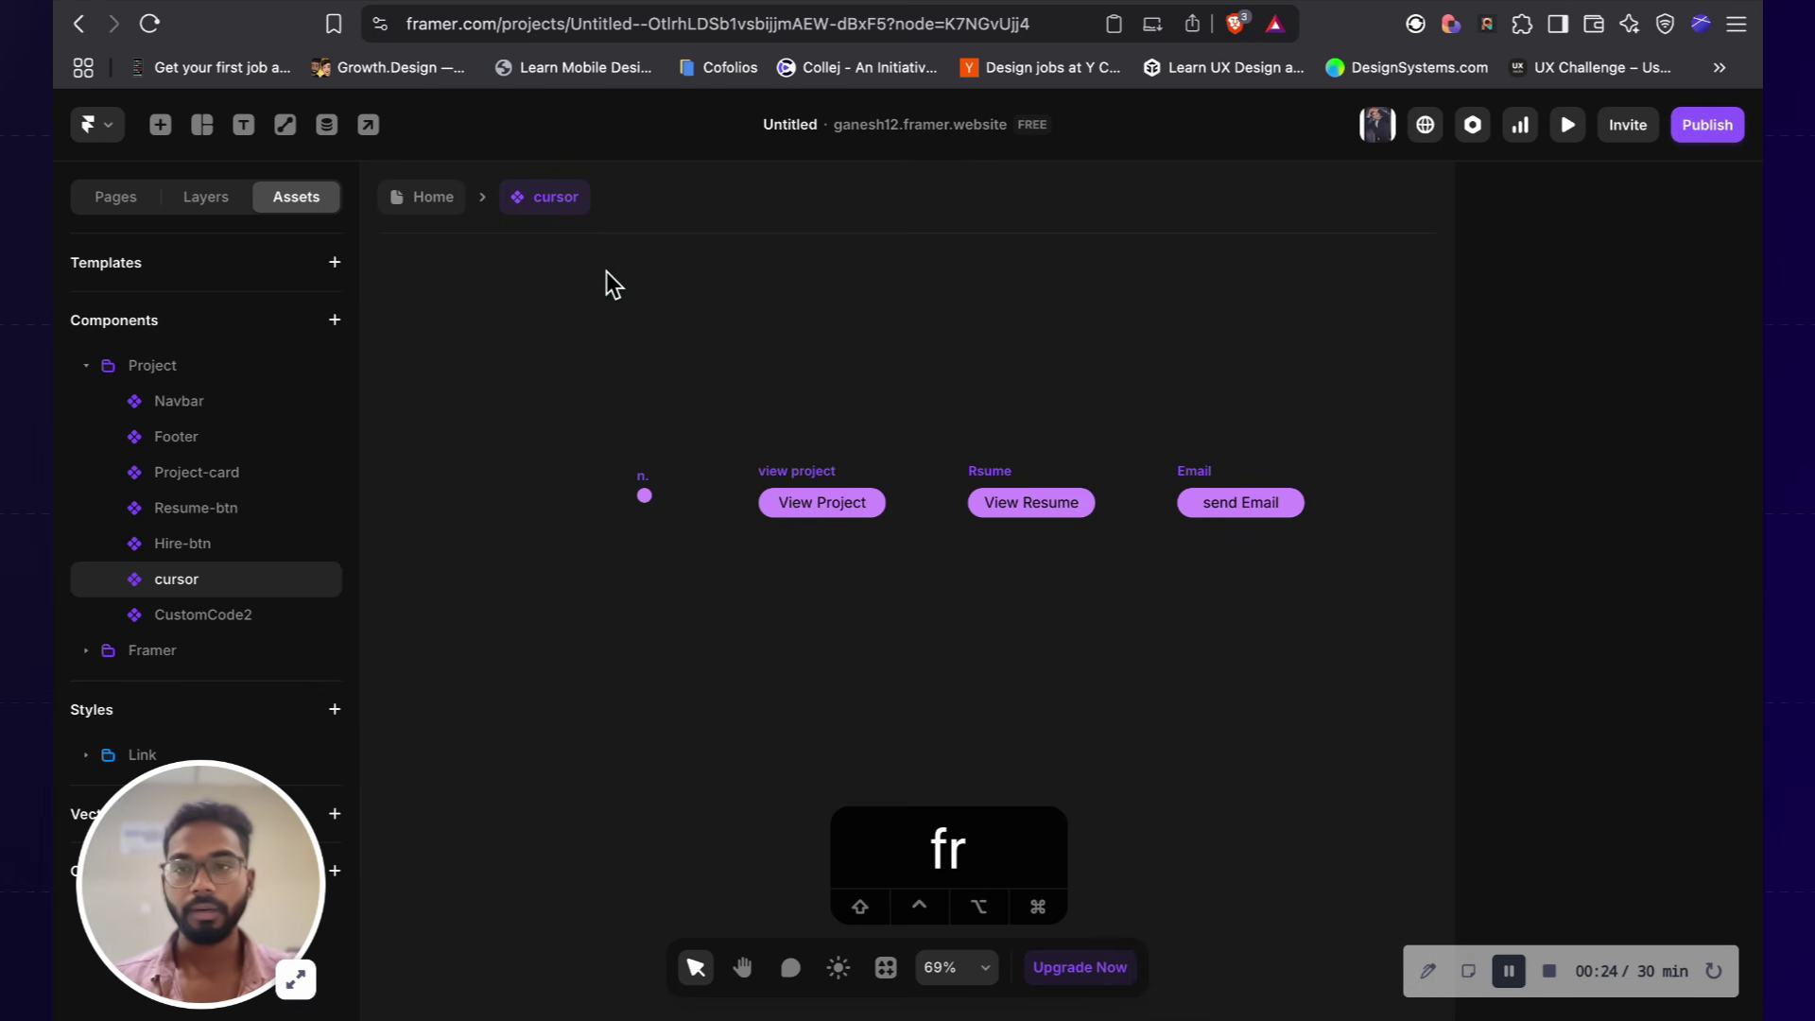
# Step: Return to the Home page and preview the Desktop breakpoint, checking the recoloured cursor and the footer's copyright year
pyautogui.click(430, 200)
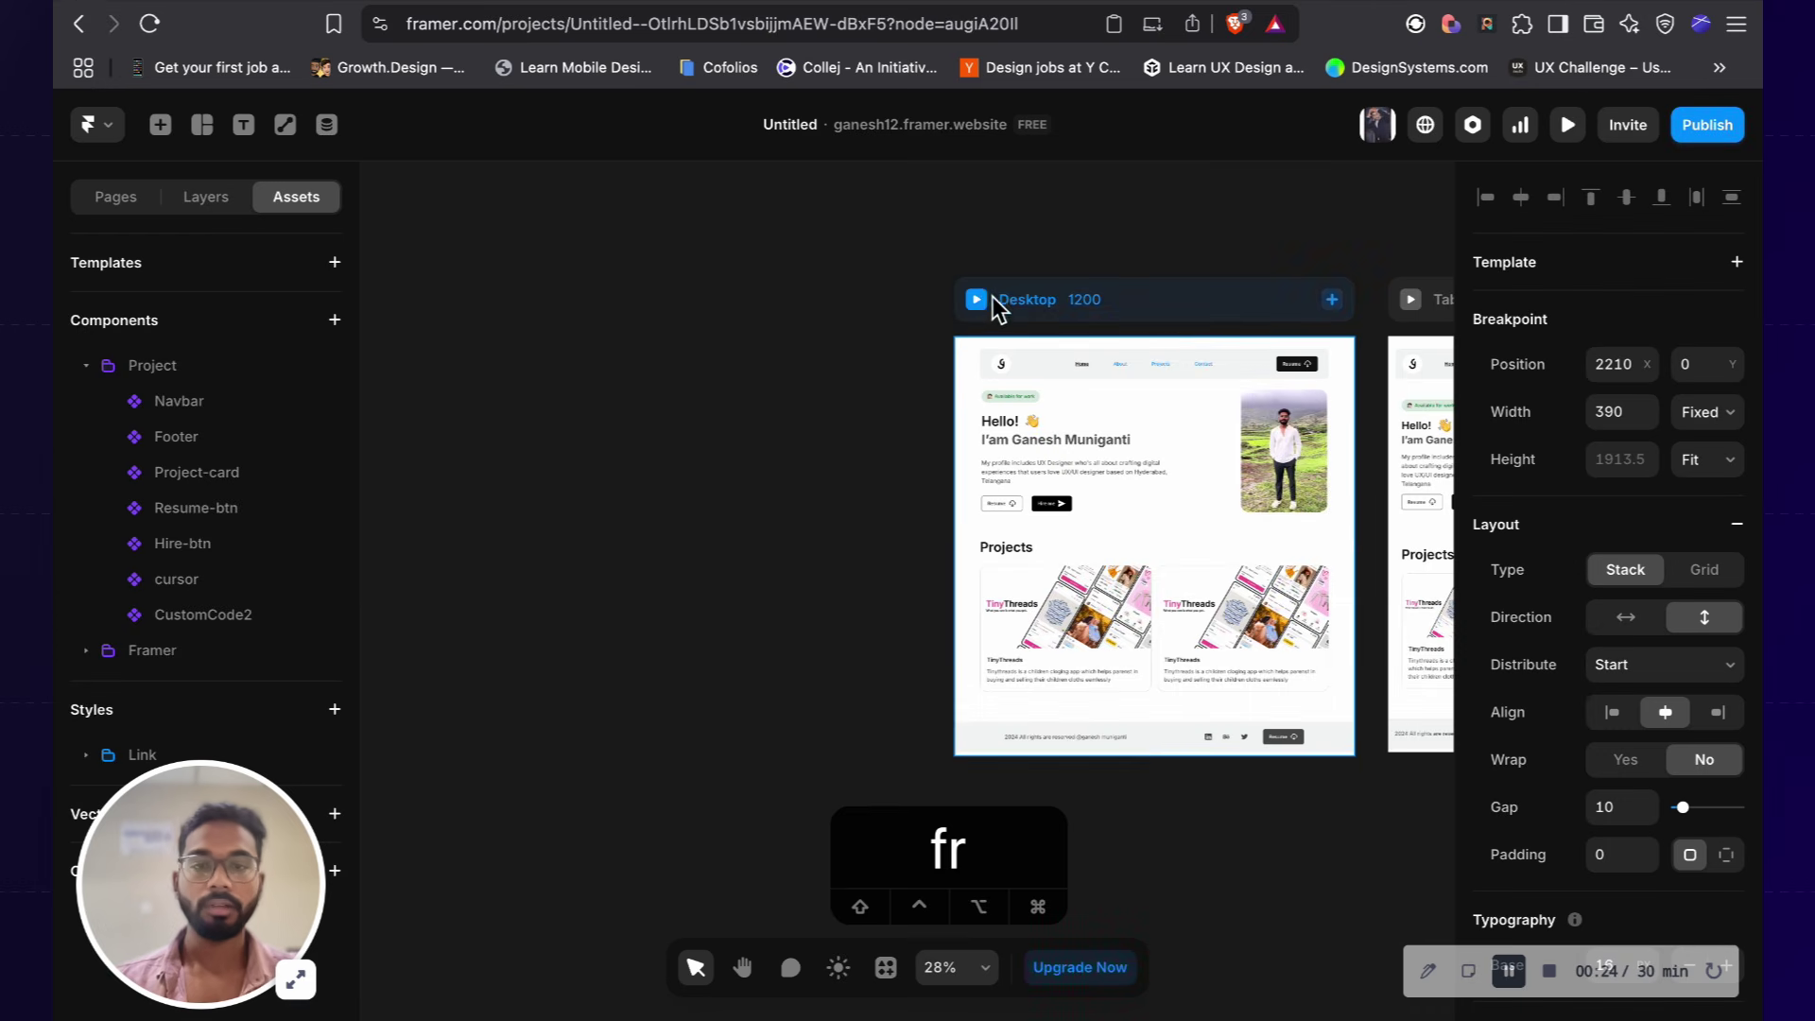
pyautogui.click(979, 301)
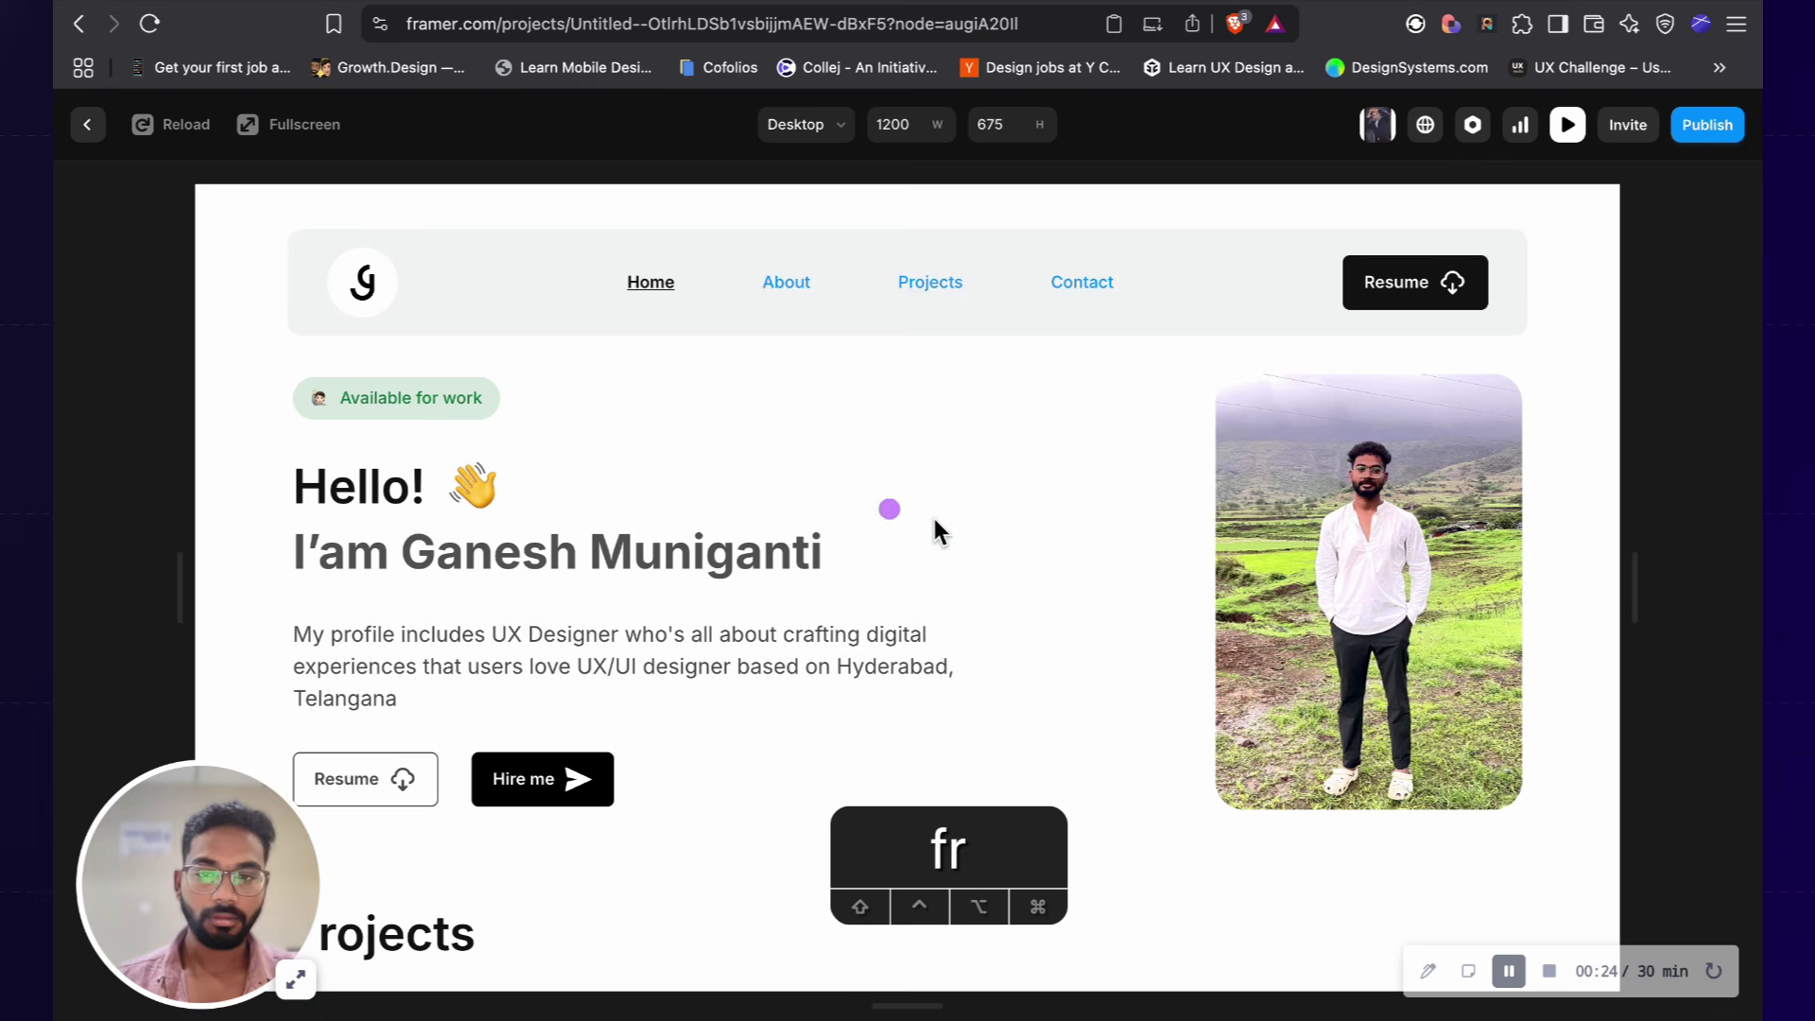
pyautogui.scroll(-10, 939, 532)
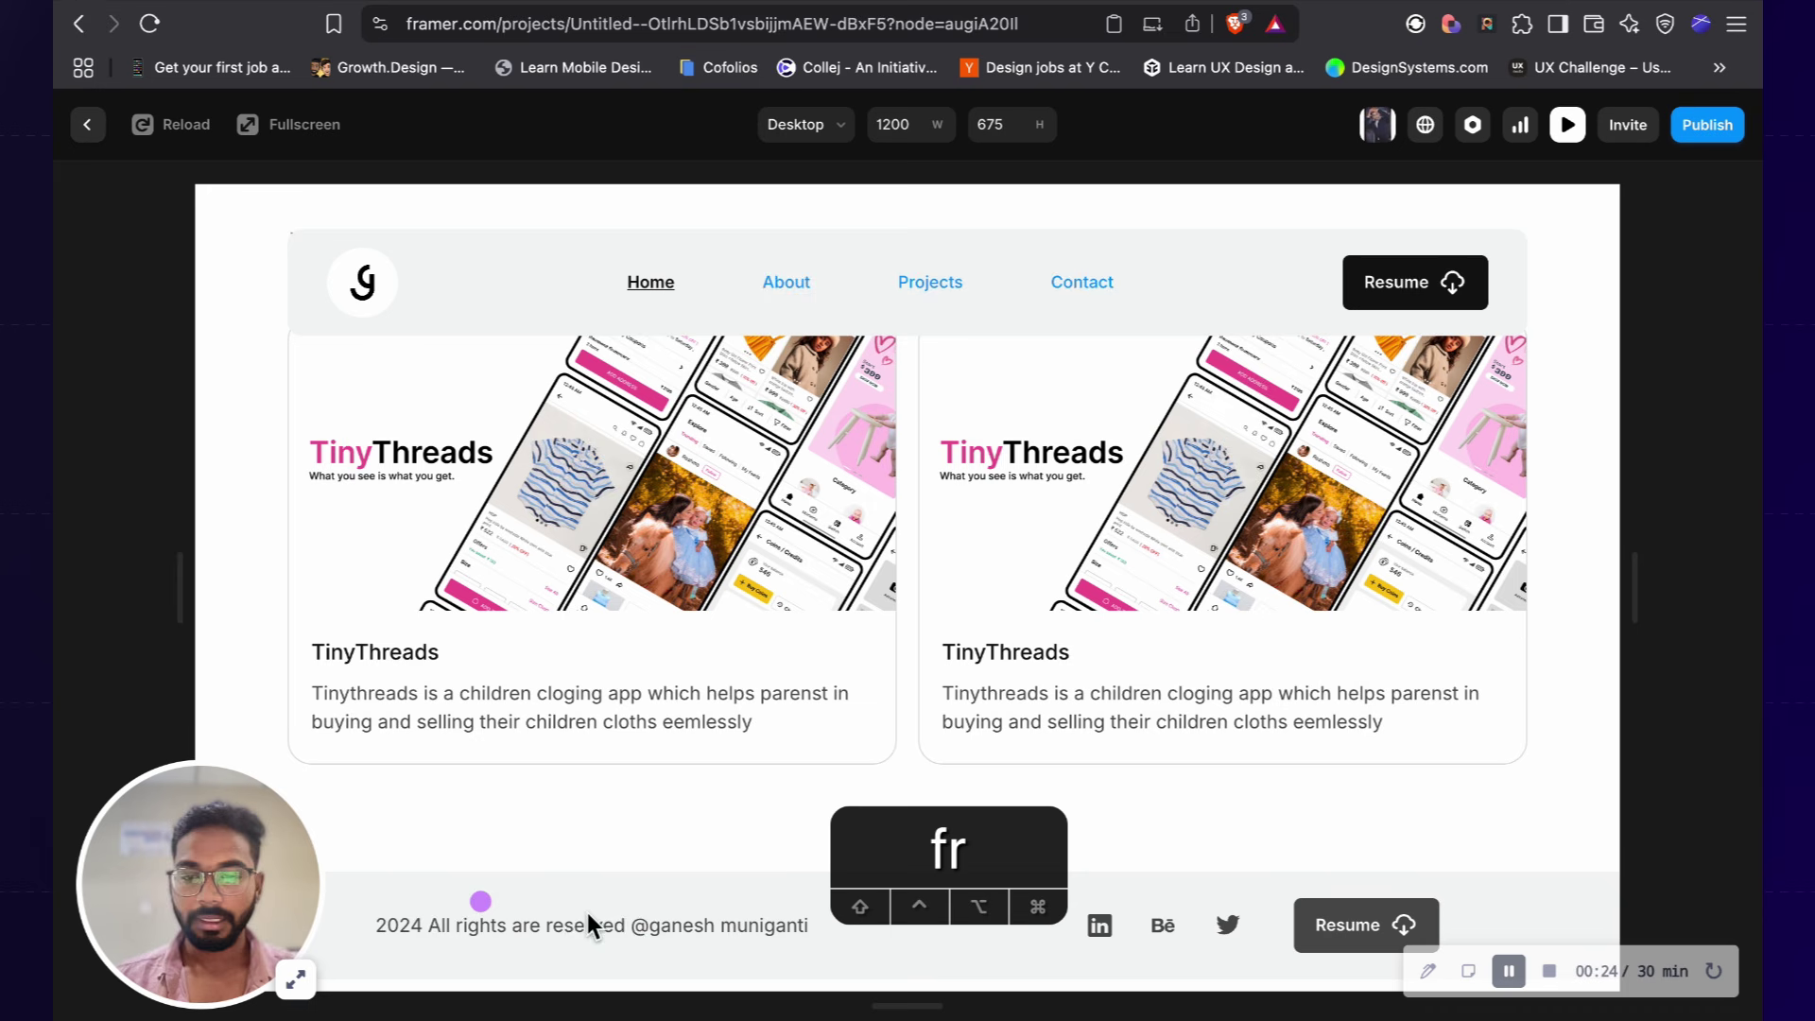
pyautogui.moveTo(419, 924); pyautogui.dragTo(378, 921)
pyautogui.click(389, 924)
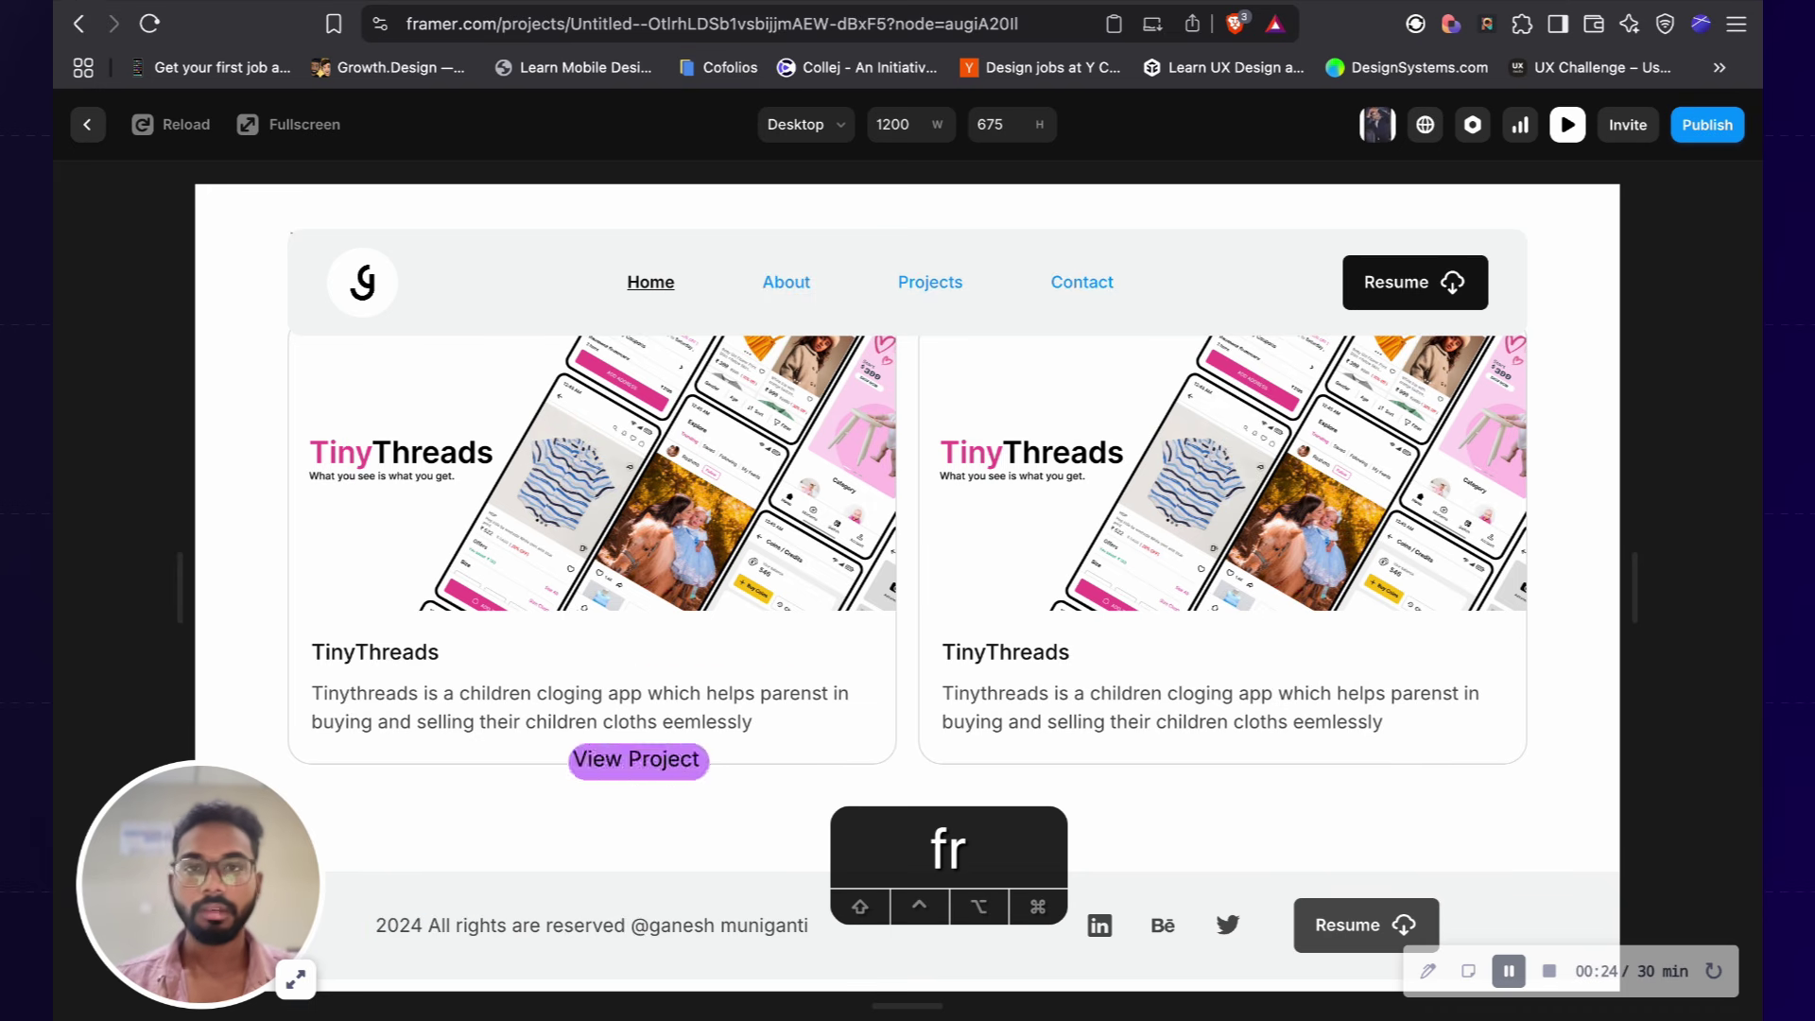
# Step: Open ChatGPT in a new browser tab
pyautogui.press('super+t')
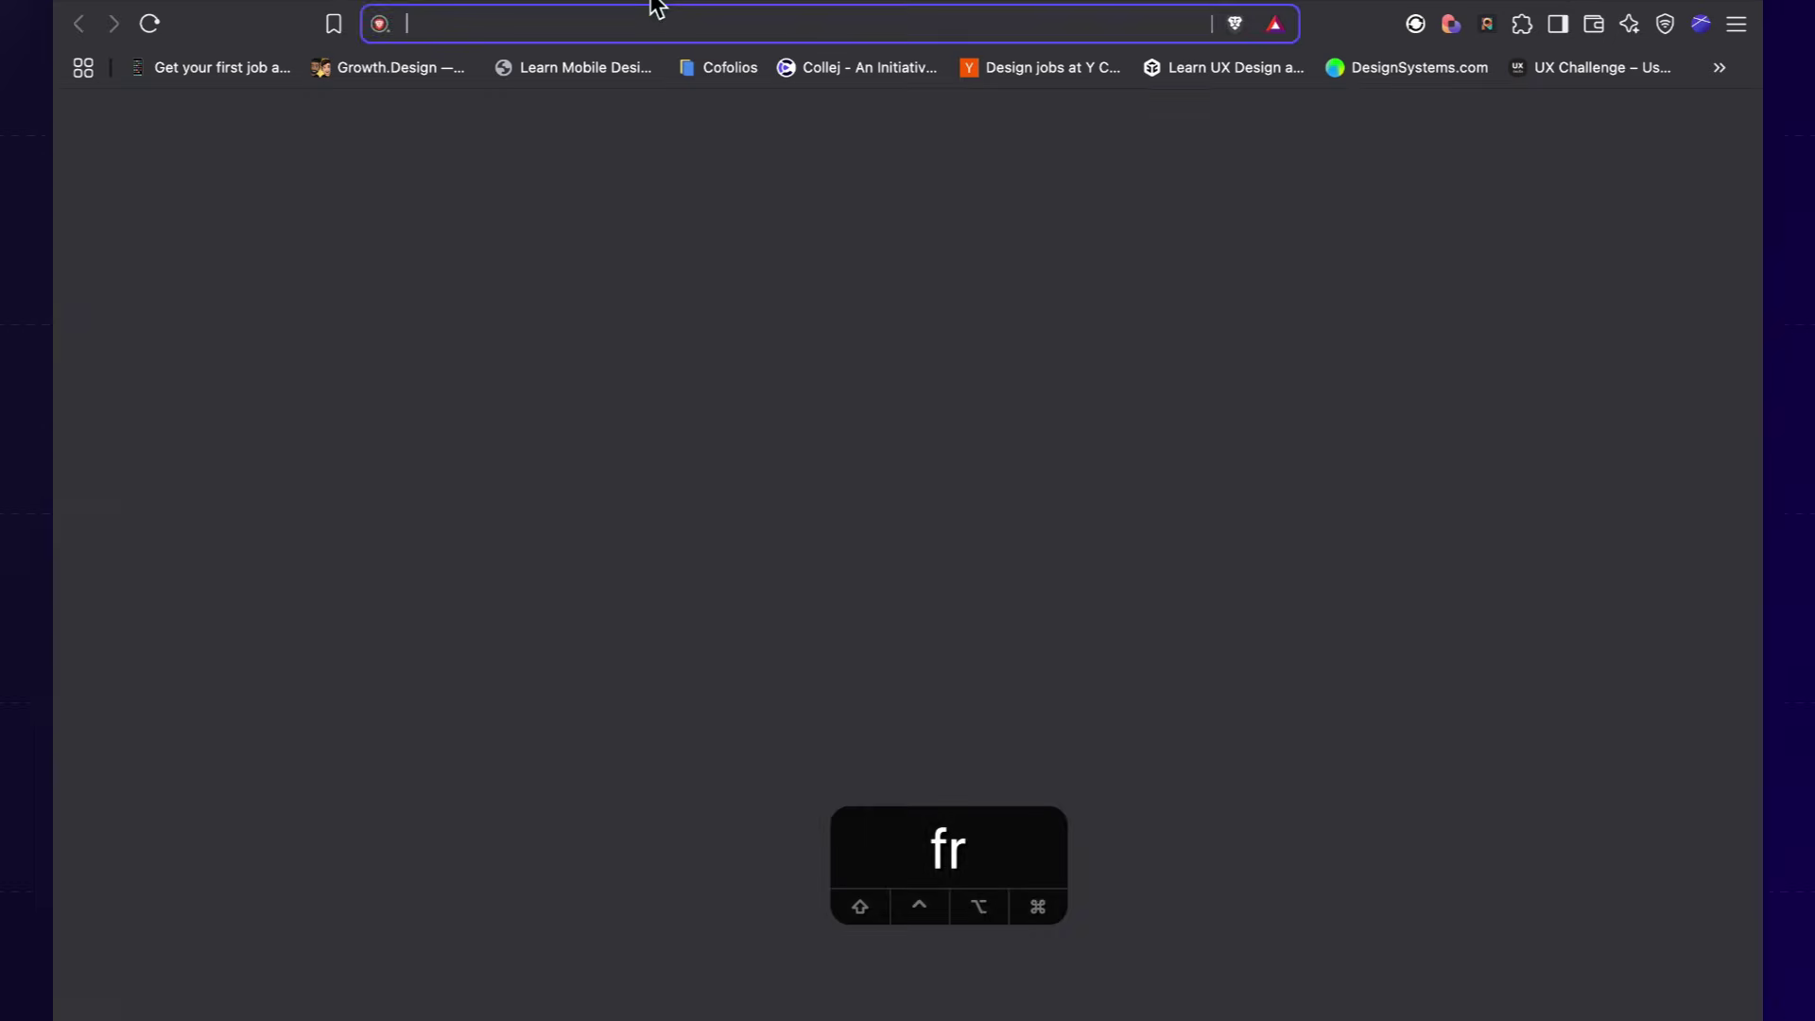
pyautogui.write('cj')
pyautogui.press('BackSpace')
pyautogui.write('h')
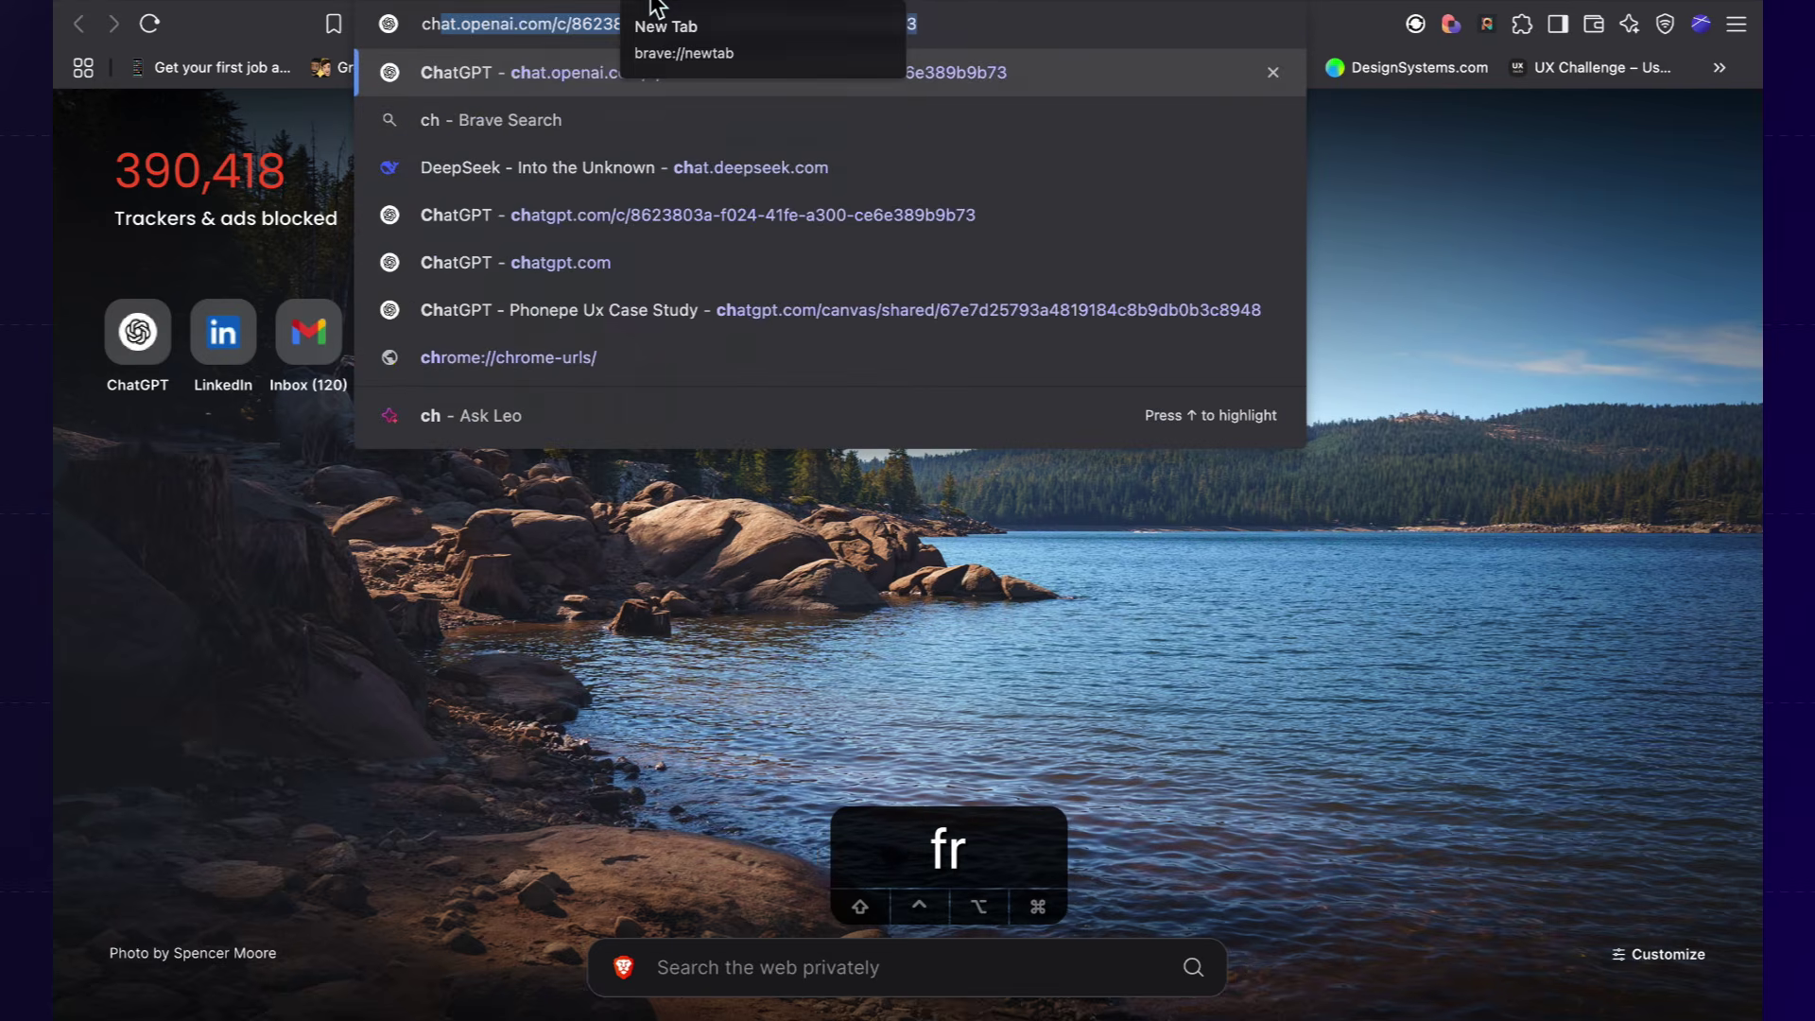
pyautogui.press('Return')
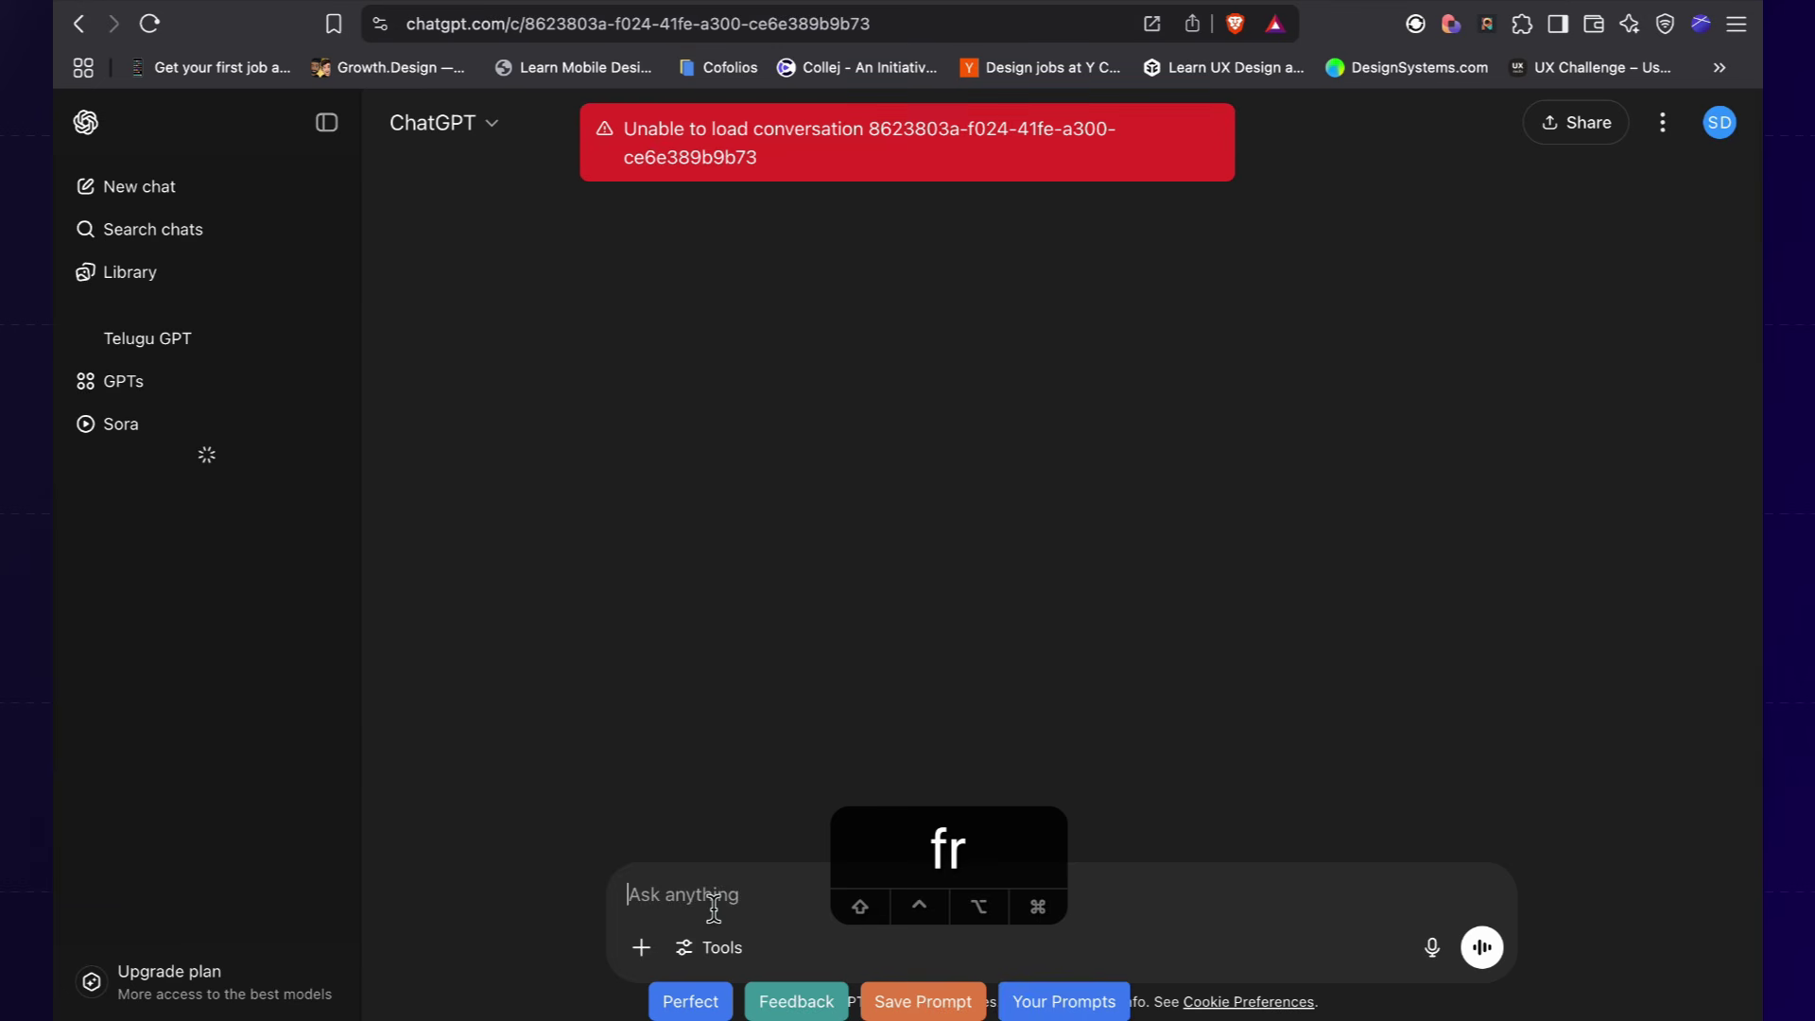
pyautogui.write('i am')
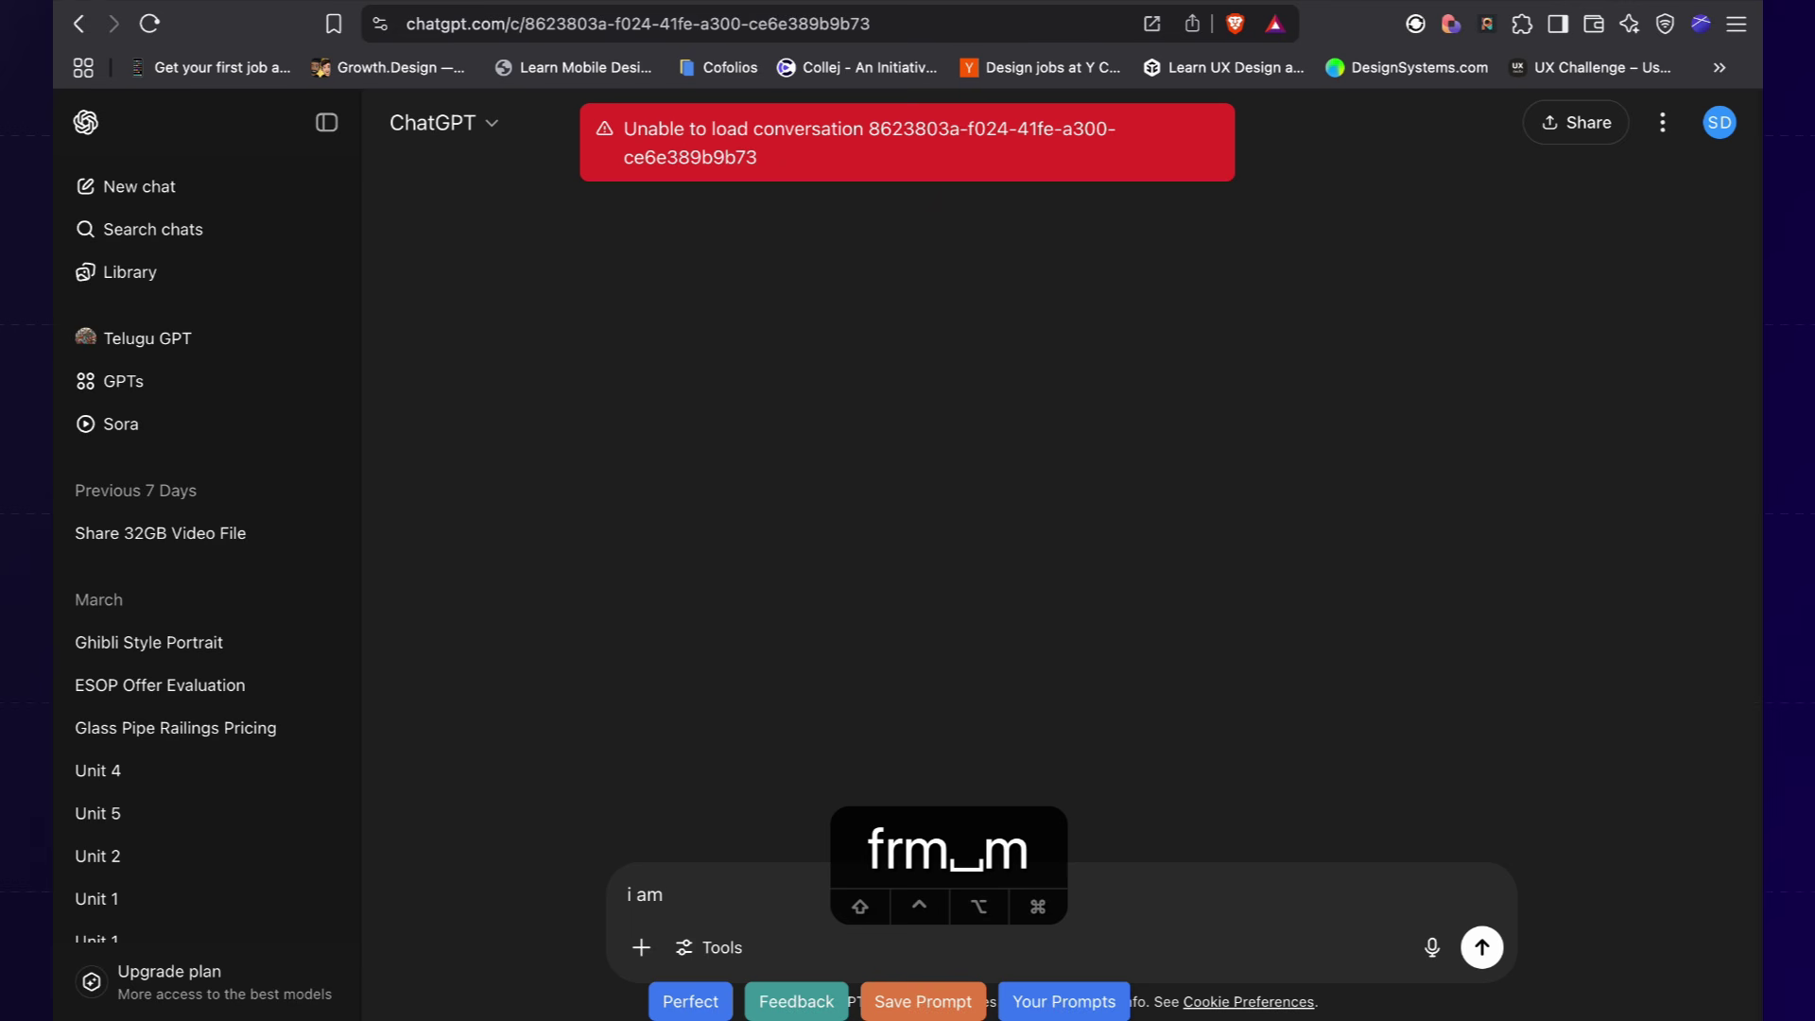
pyautogui.write(' making my framer ')
pyautogui.write('portf')
pyautogui.write('olio')
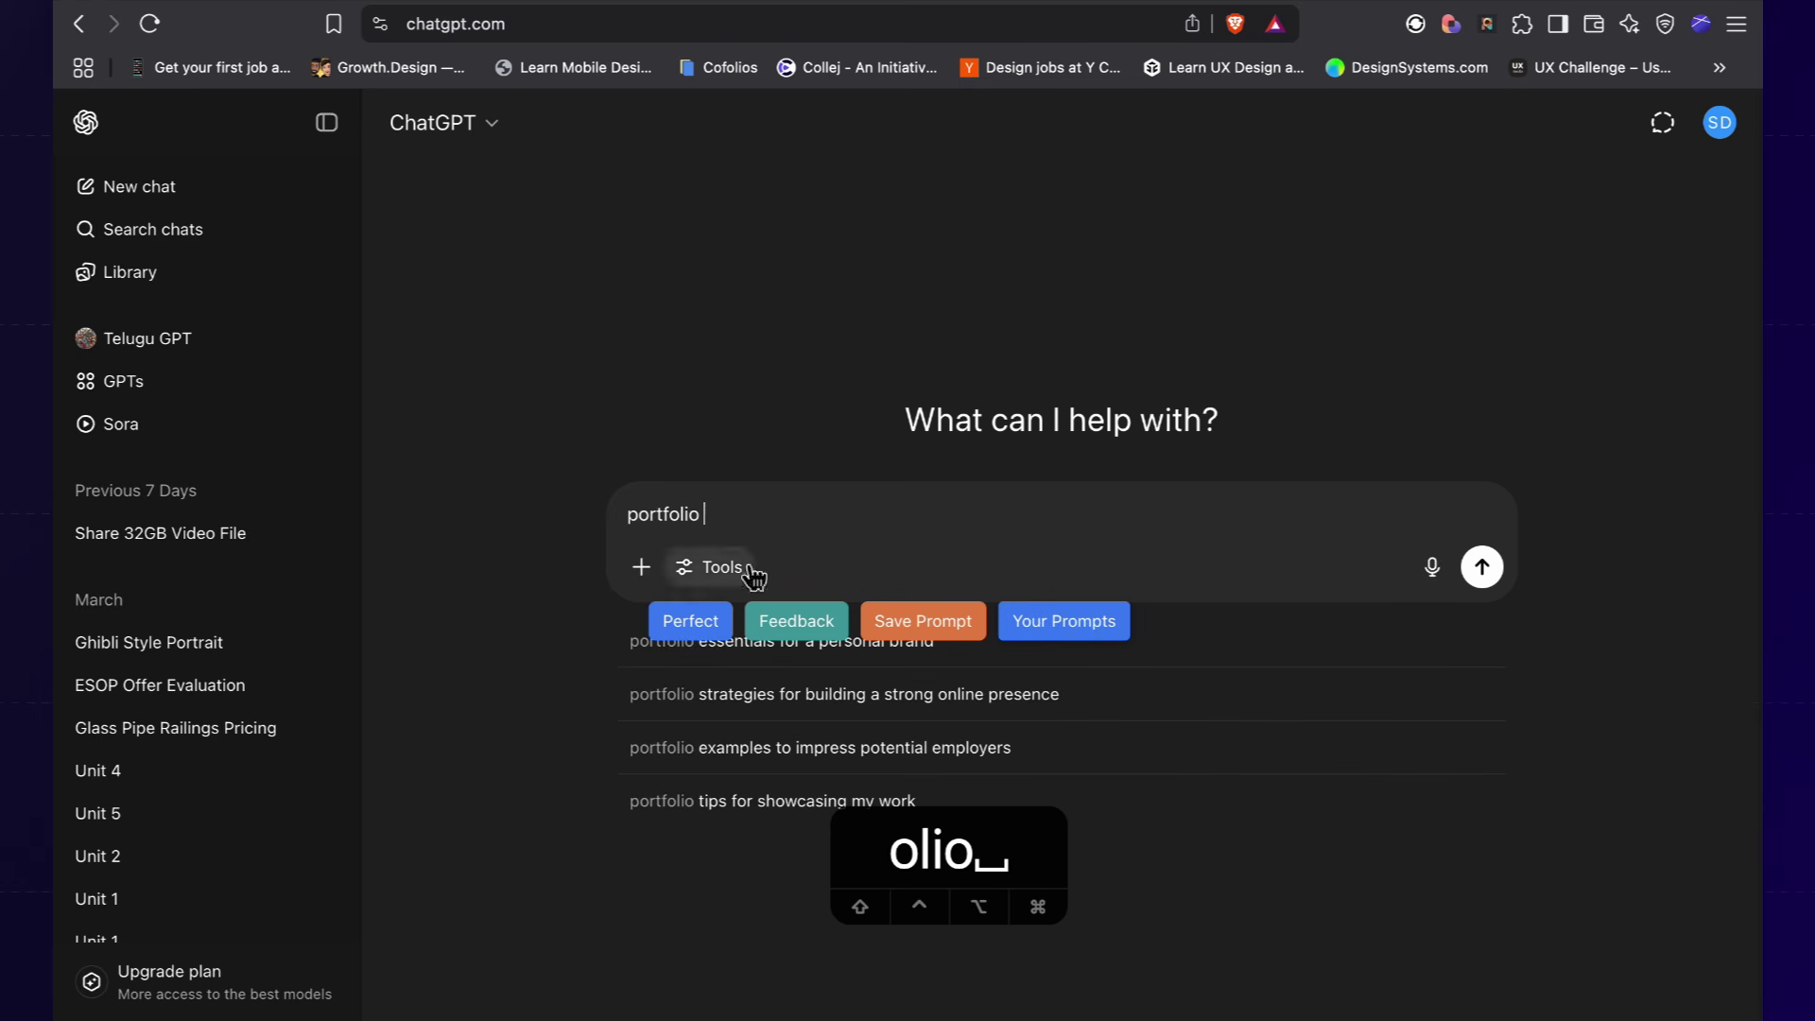
pyautogui.tripleClick(769, 514)
pyautogui.press('BackSpace')
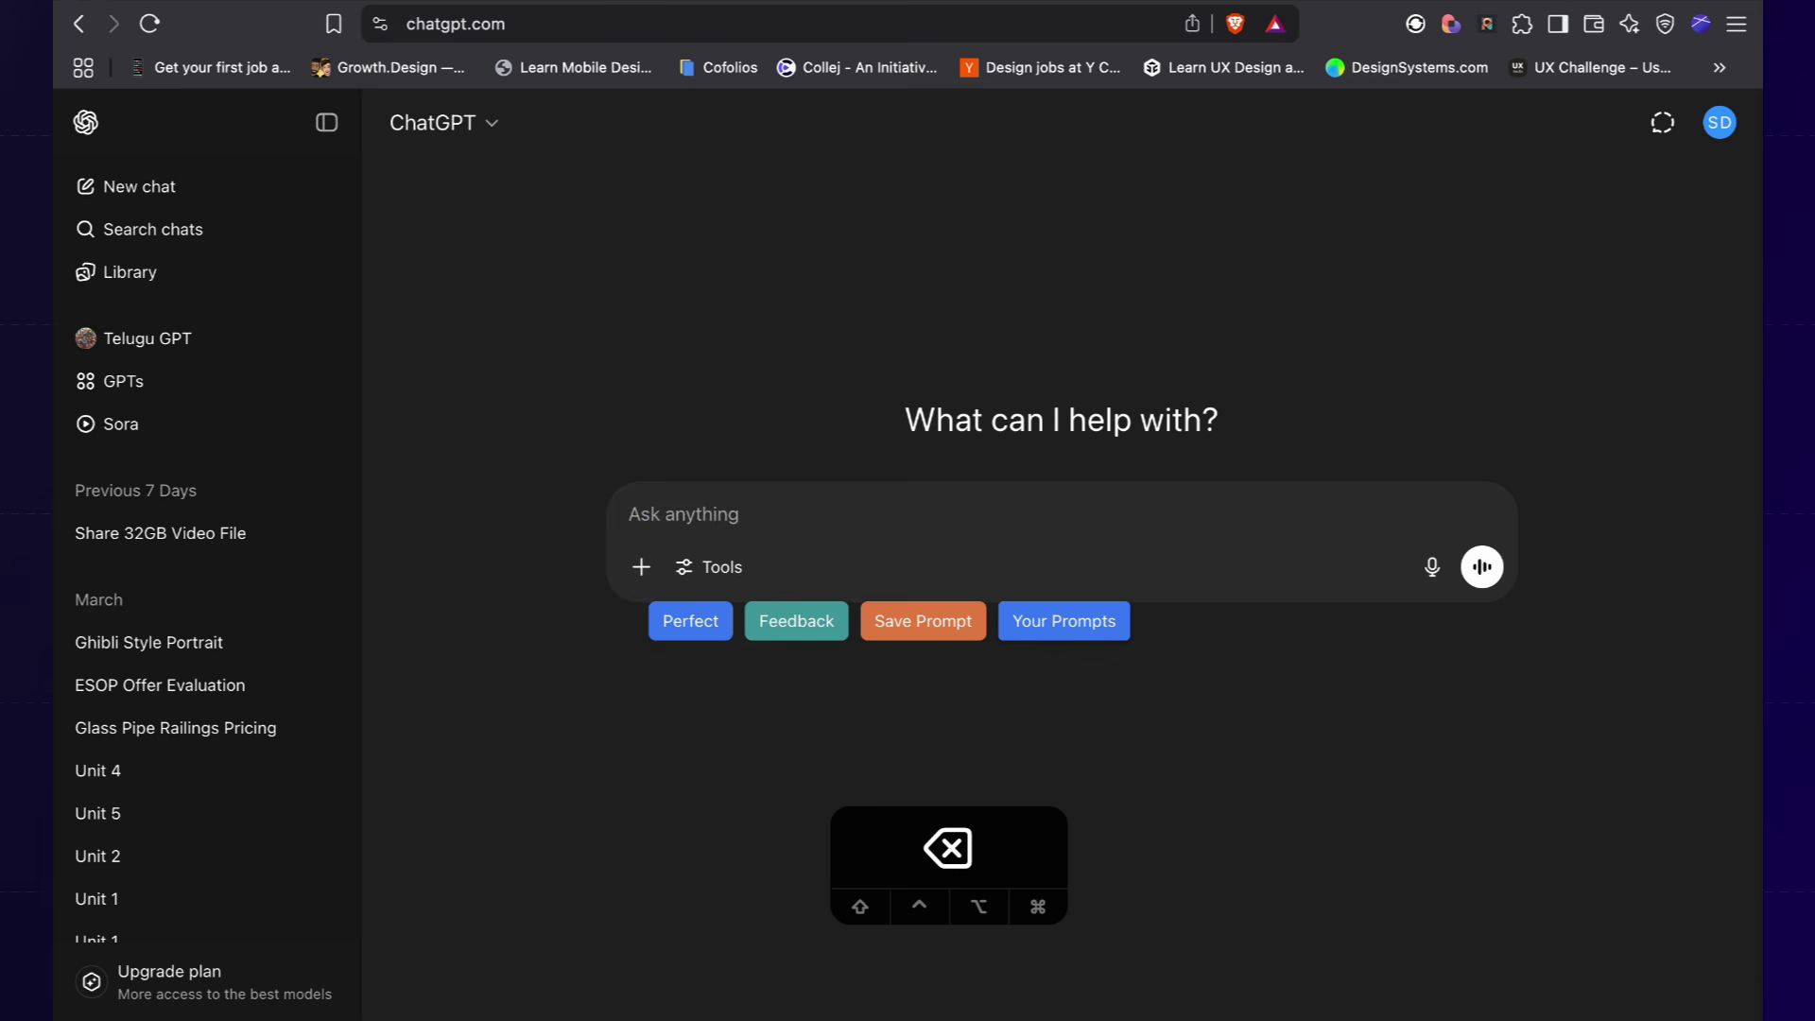
# Step: Begin the ChatGPT prompt with "i am making my farmer portfolio"
pyautogui.write('i am making ky')
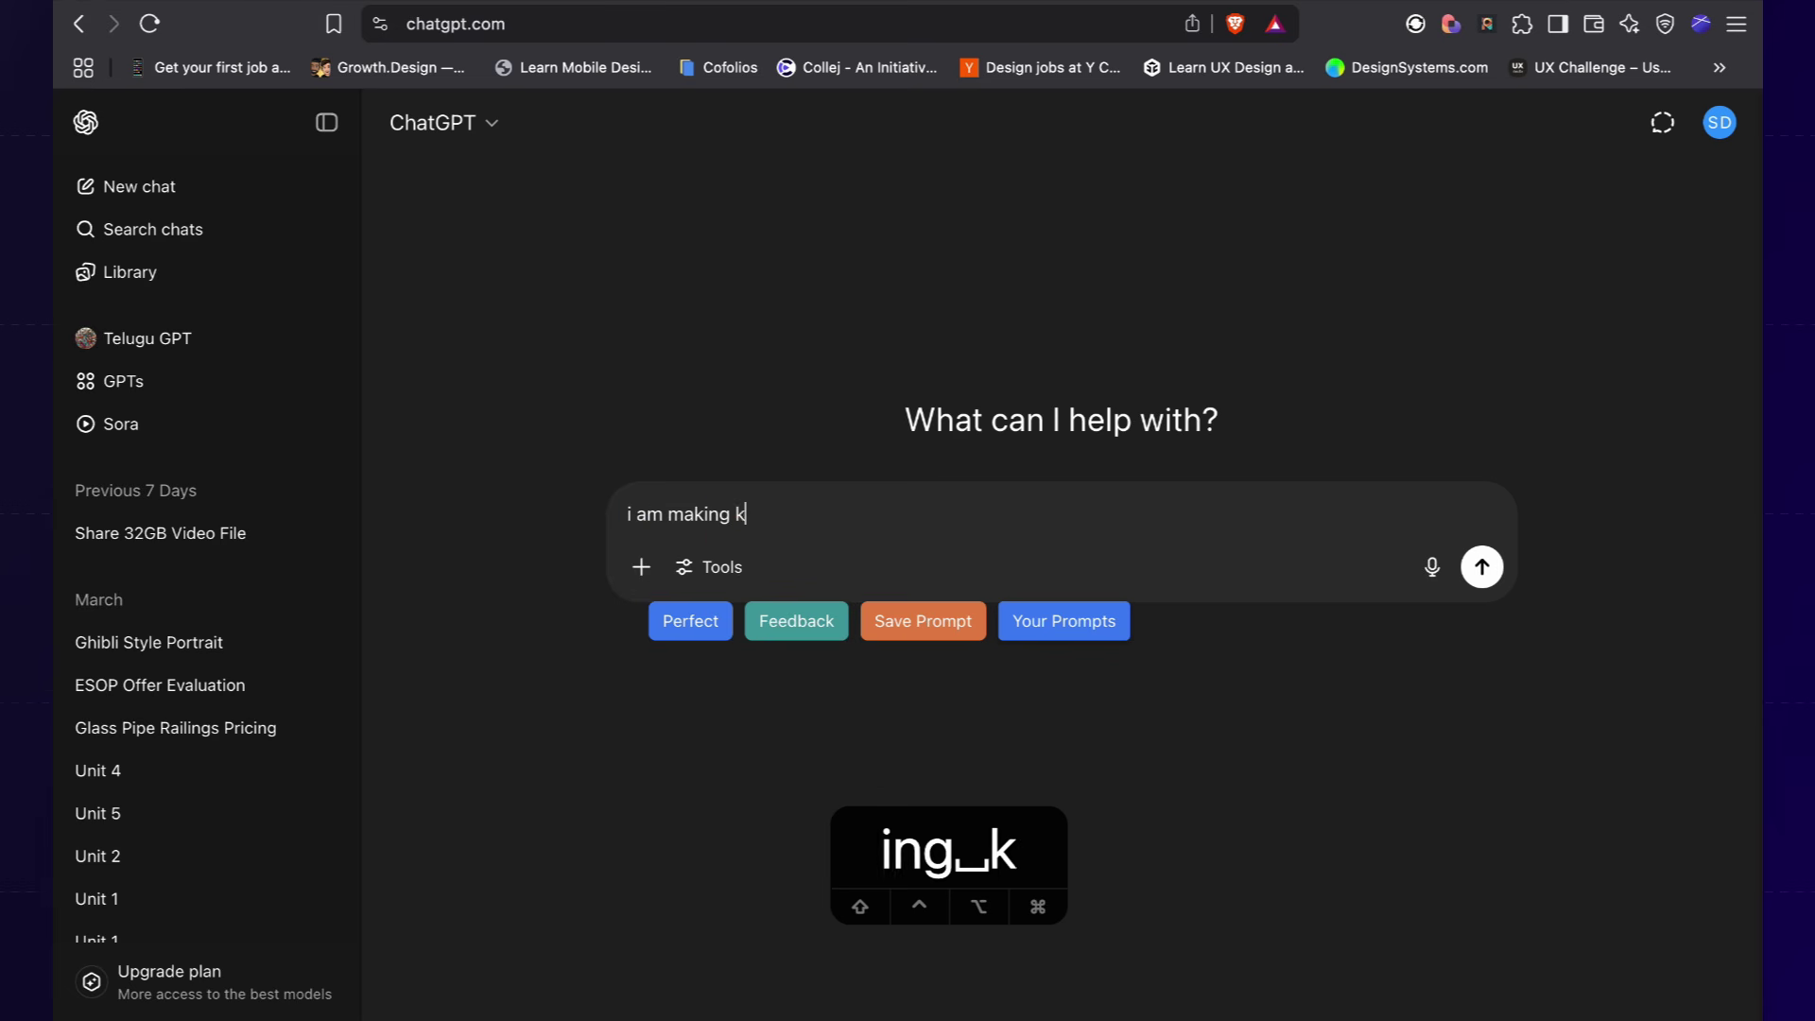
pyautogui.press('BackSpace')
pyautogui.press('BackSpace')
pyautogui.press('BackSpace')
pyautogui.write('my farmer portfolio')
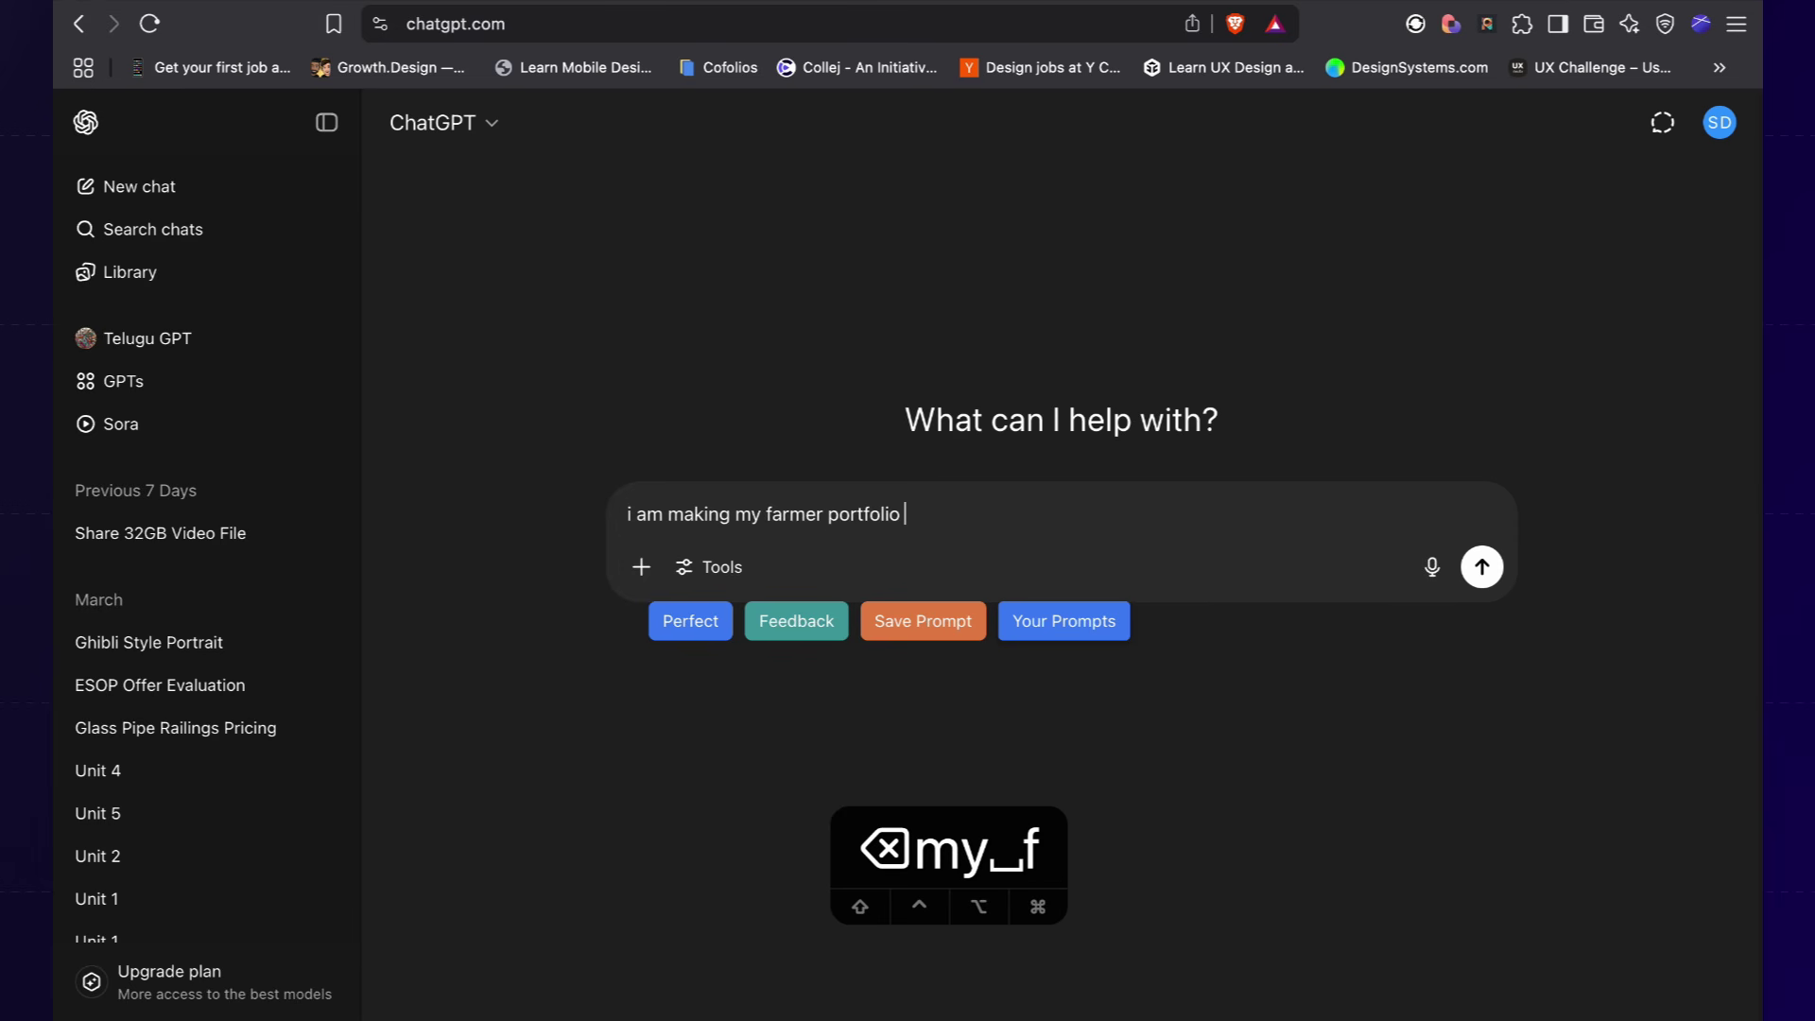
# Step: Continue the prompt with "i wanted to chamnge the year dynamically in footer of it"
pyautogui.write('i wanted to c')
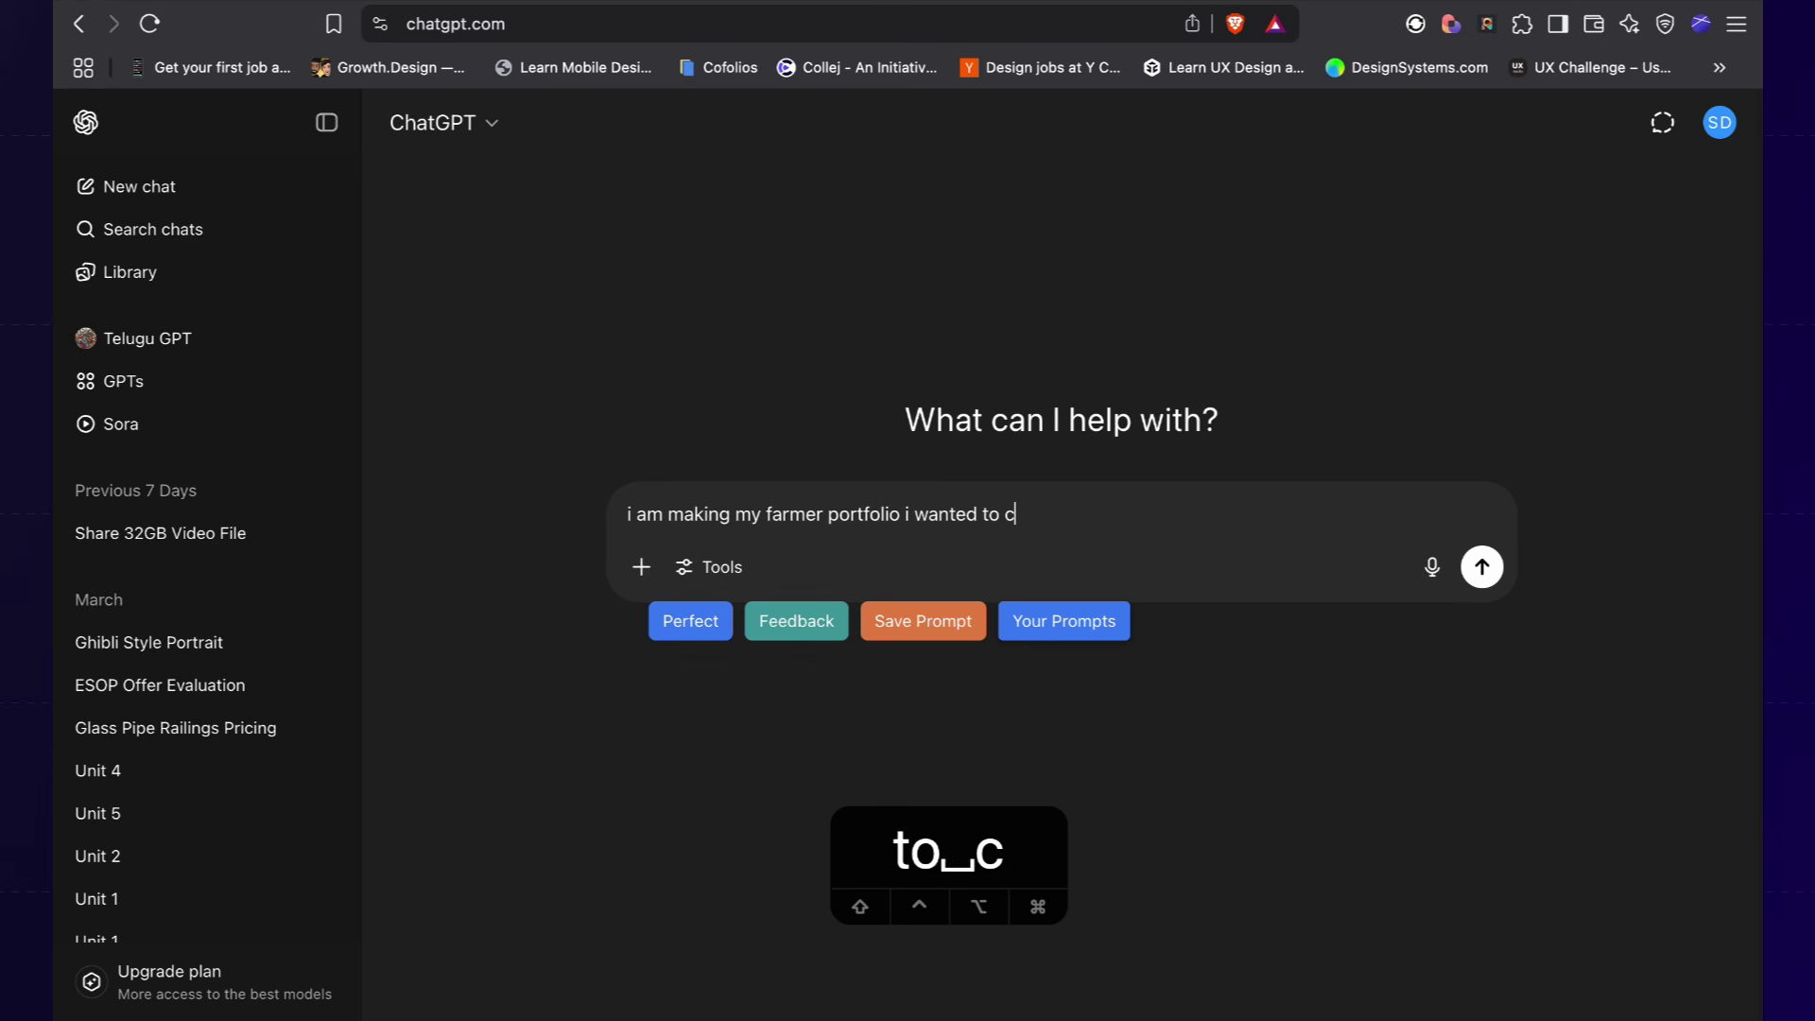
pyautogui.write('hamnge the date')
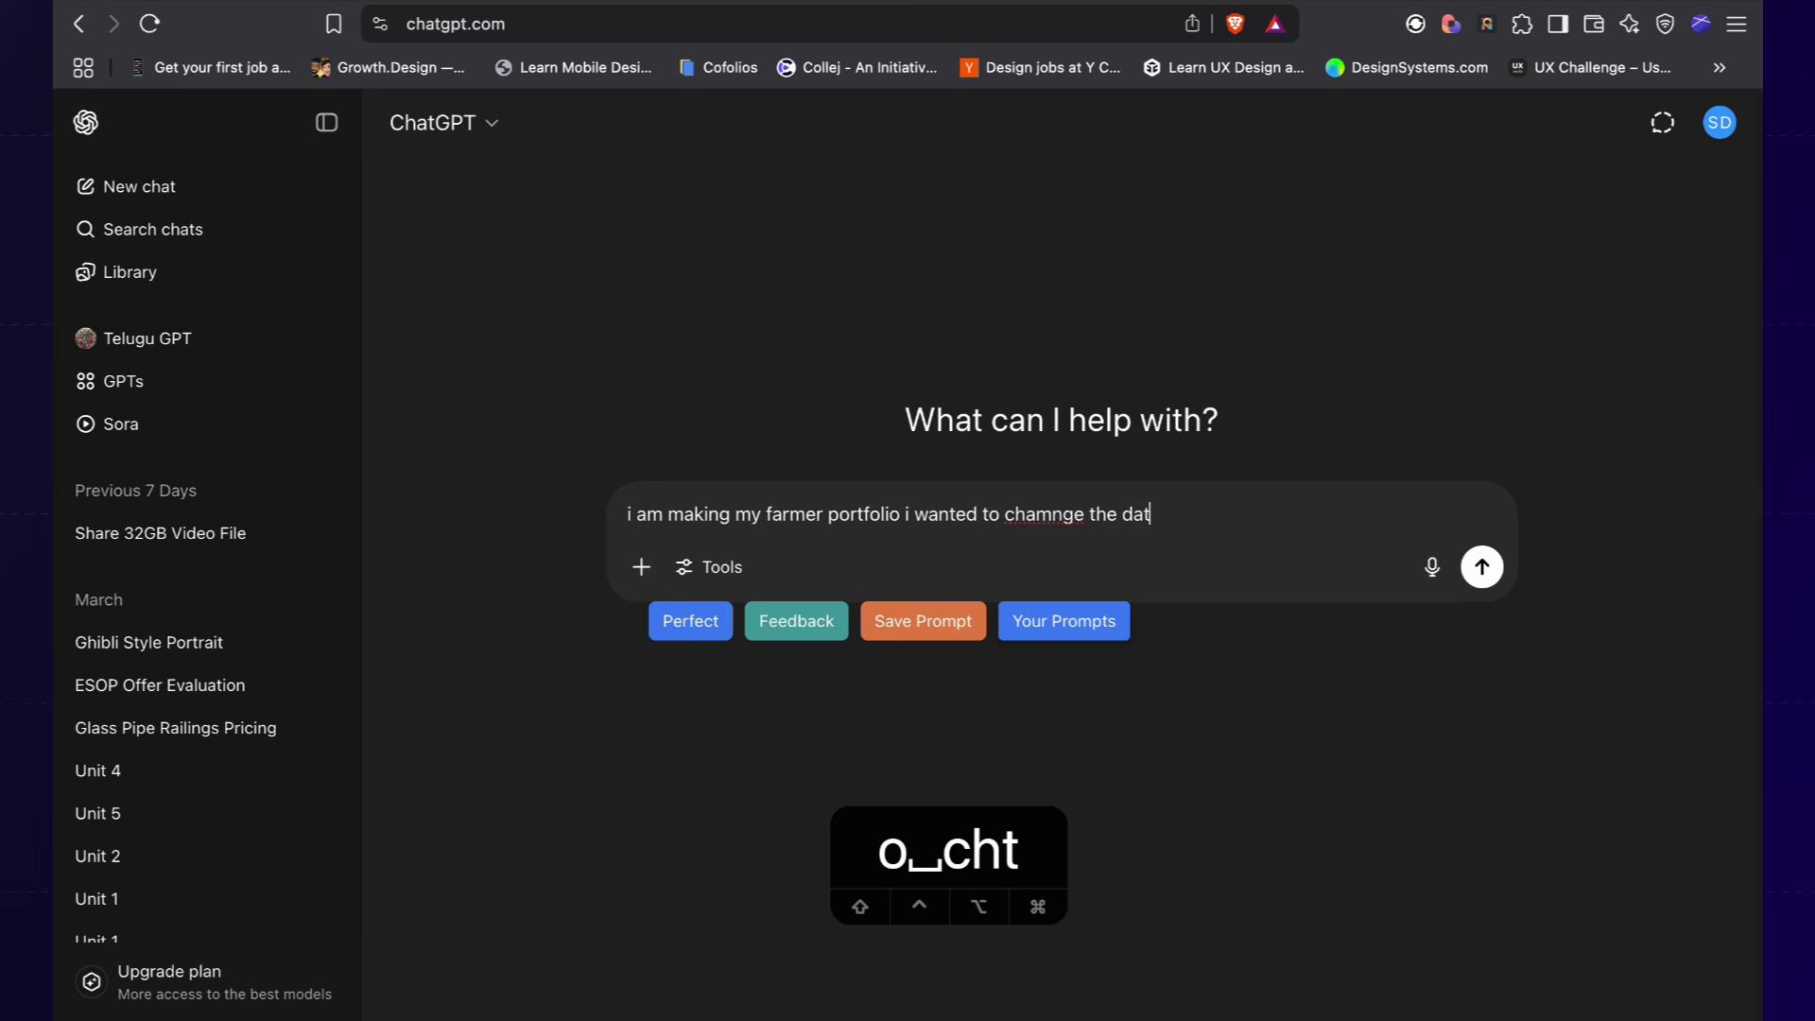
pyautogui.press('BackSpace')
pyautogui.press('BackSpace')
pyautogui.press('BackSpace')
pyautogui.press('BackSpace')
pyautogui.press('BackSpace')
pyautogui.write('ye')
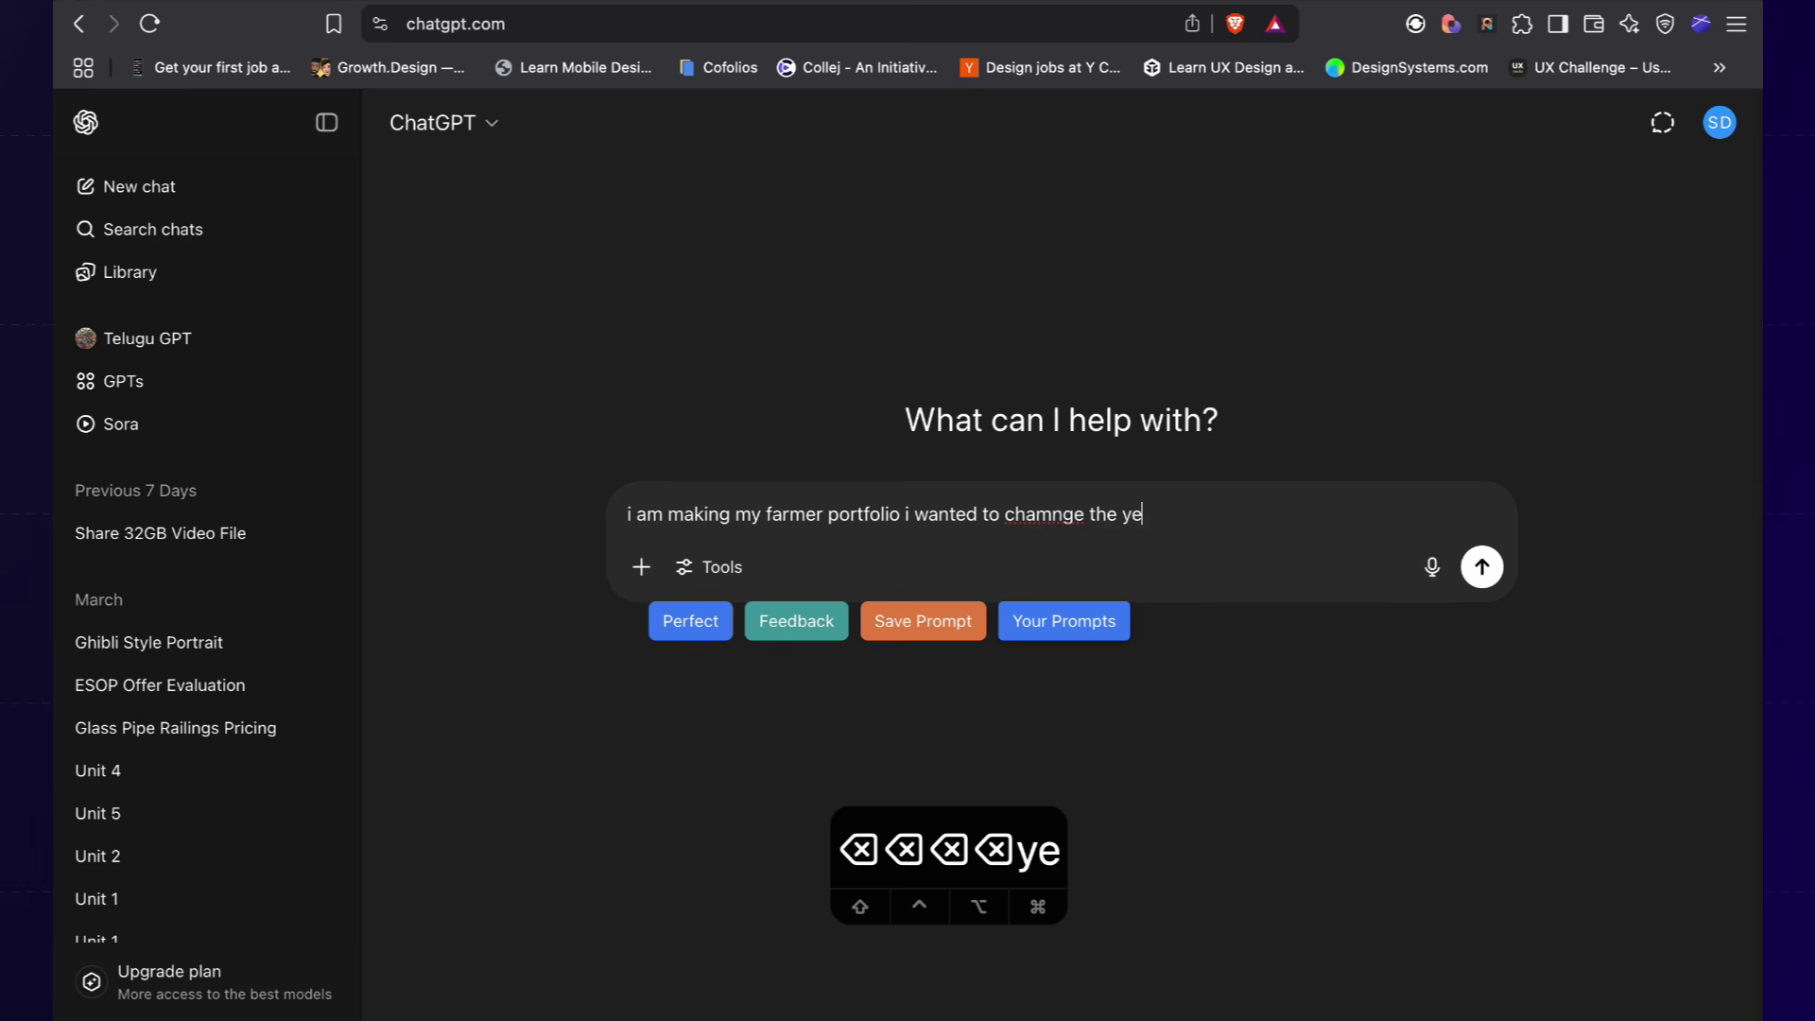
pyautogui.write('ar dynamically in footer of it')
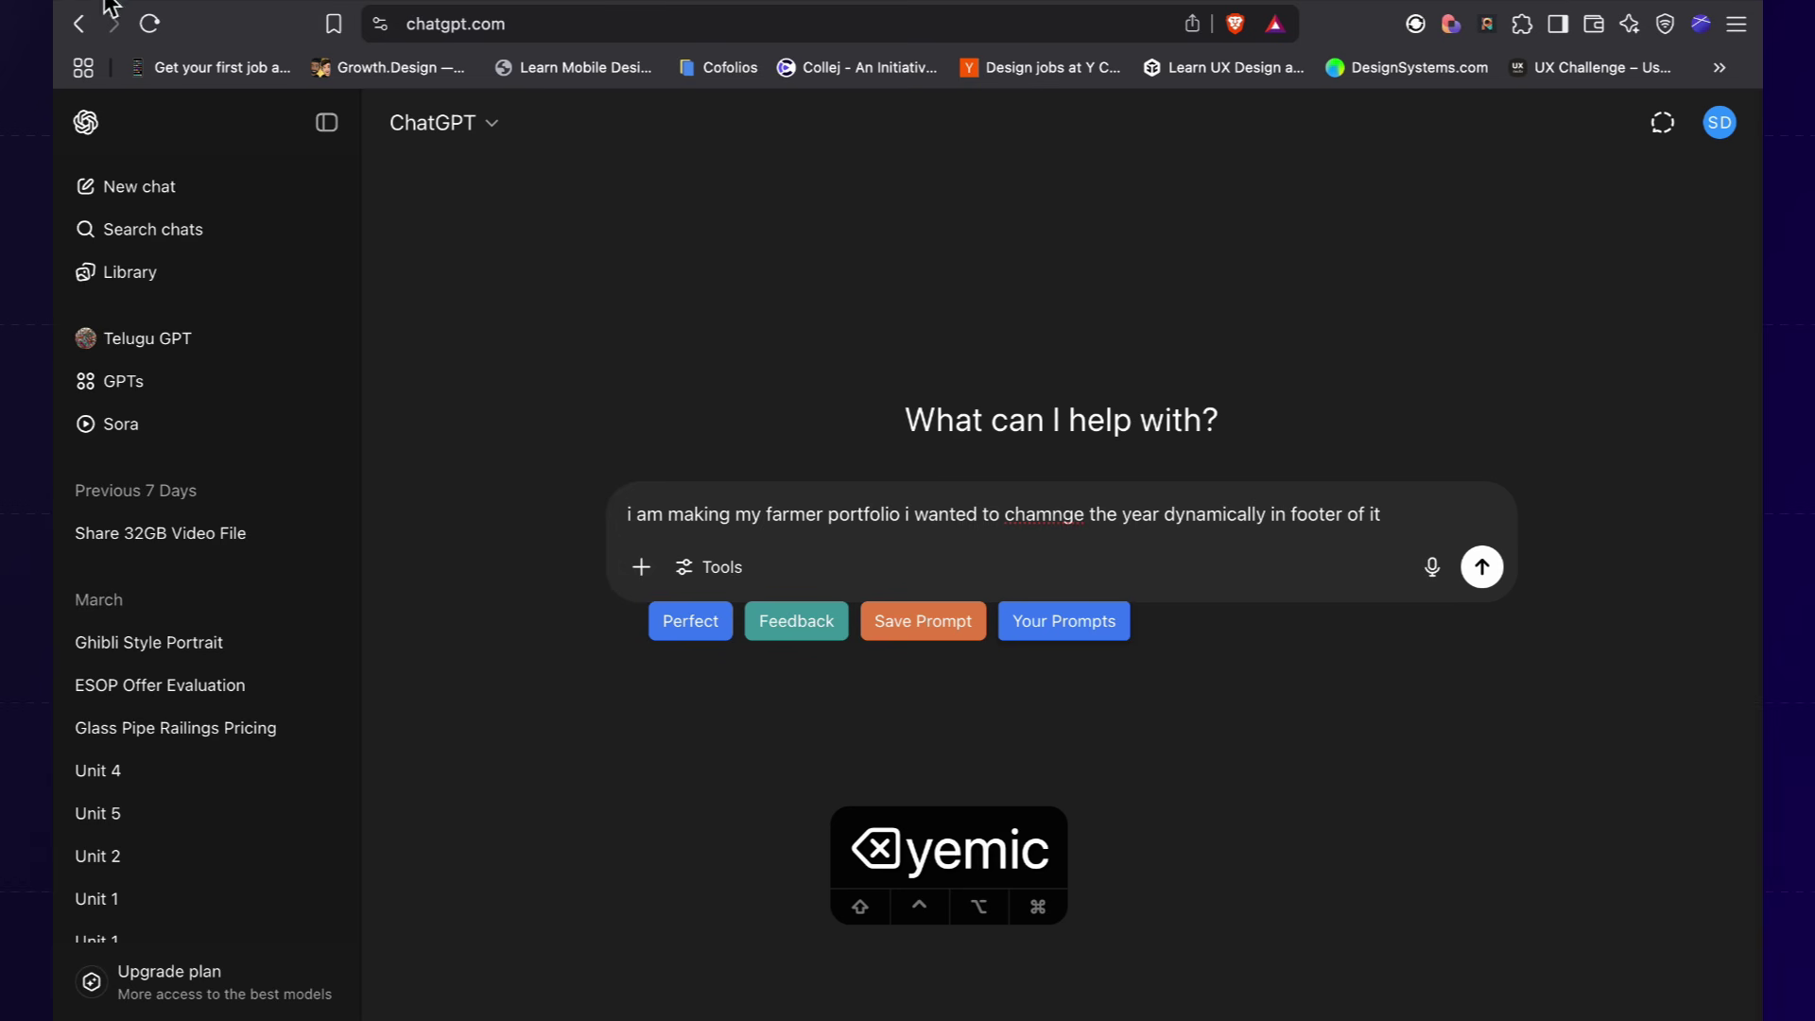
# Step: Check the footer wording in the Framer preview and add "its like 2024 all rights are reserved @" to the ChatGPT prompt
pyautogui.hotkey('ctrl', 'Tab')
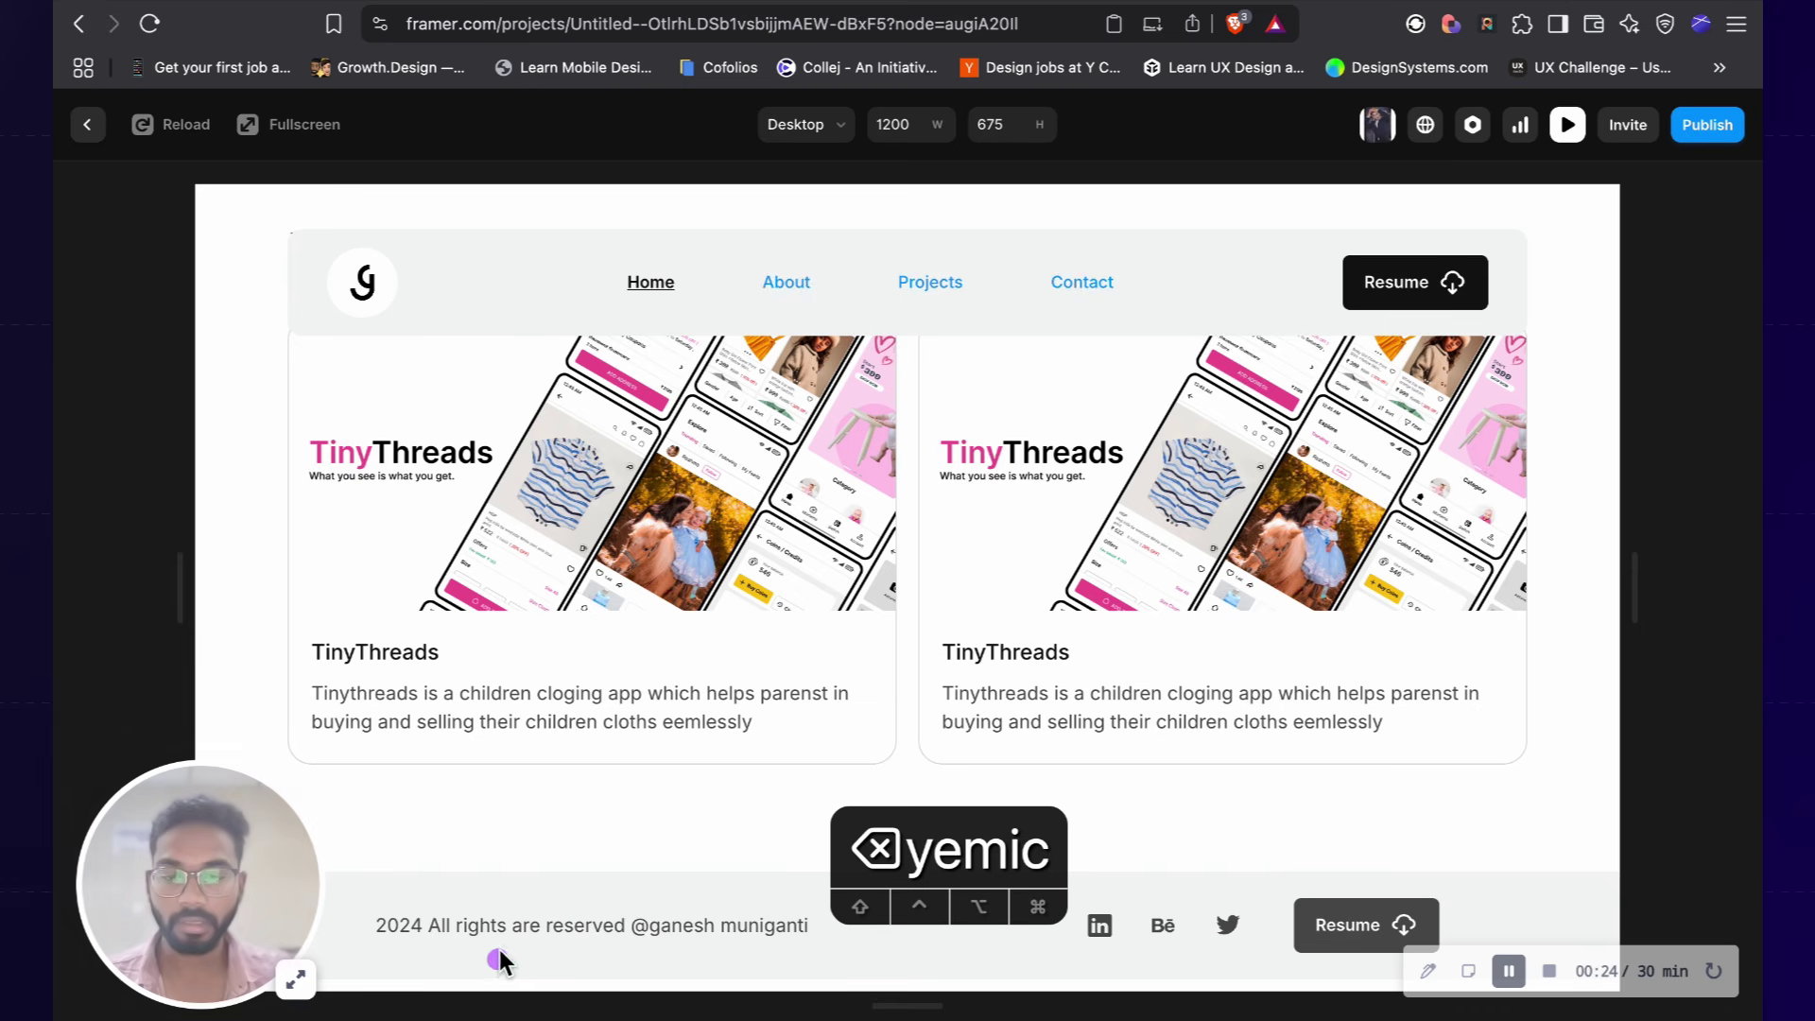
pyautogui.hotkey('ctrl', 'shift', 'Tab')
pyautogui.write('its ')
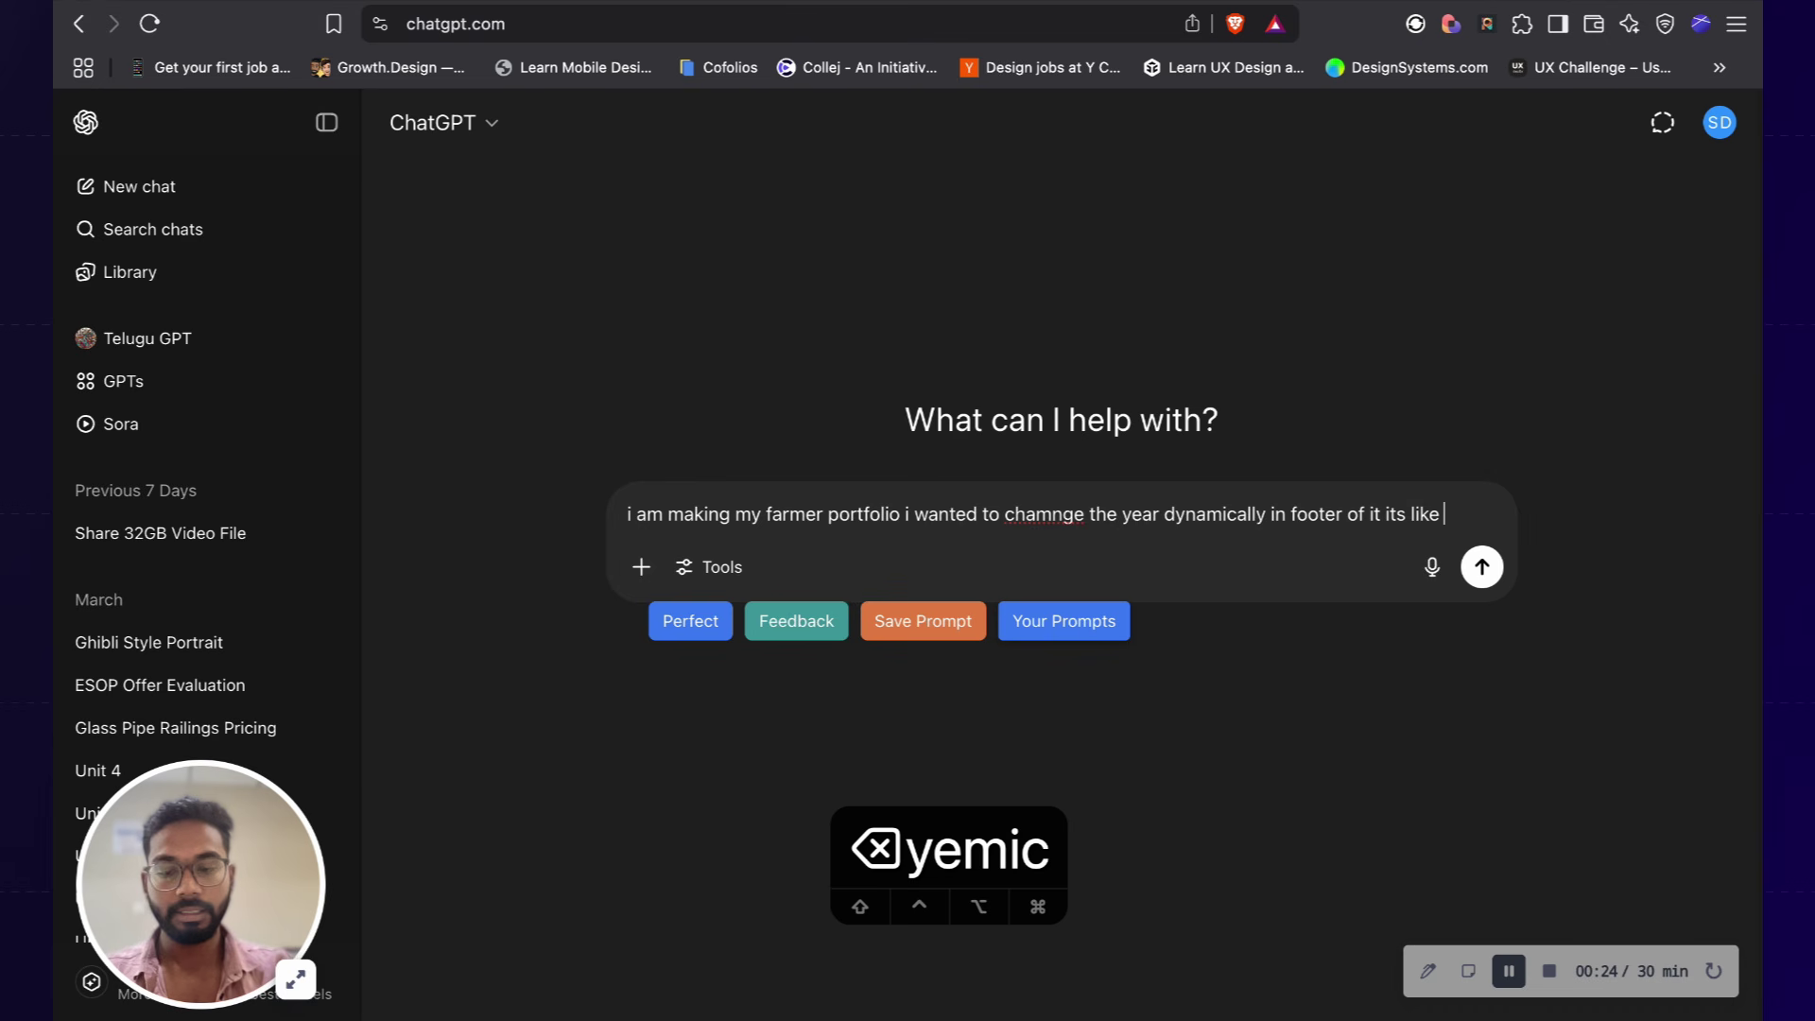
pyautogui.write('like 2024 ')
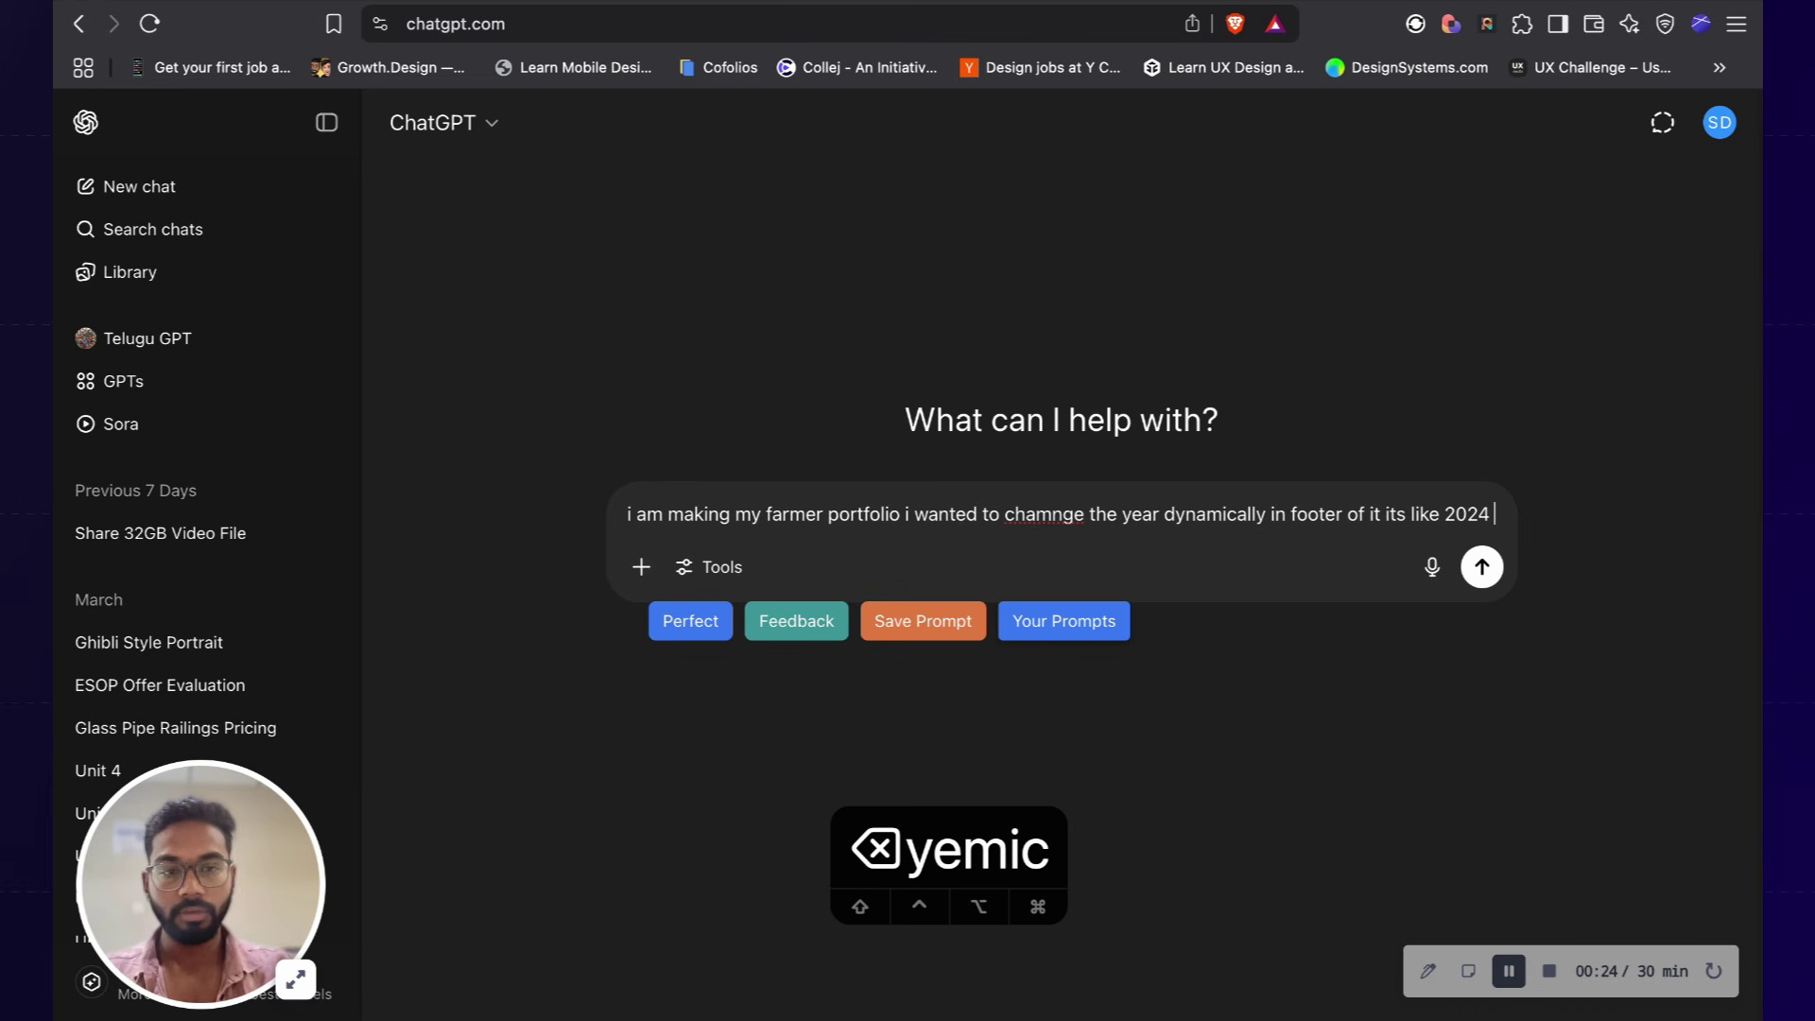
pyautogui.write('all rights are re')
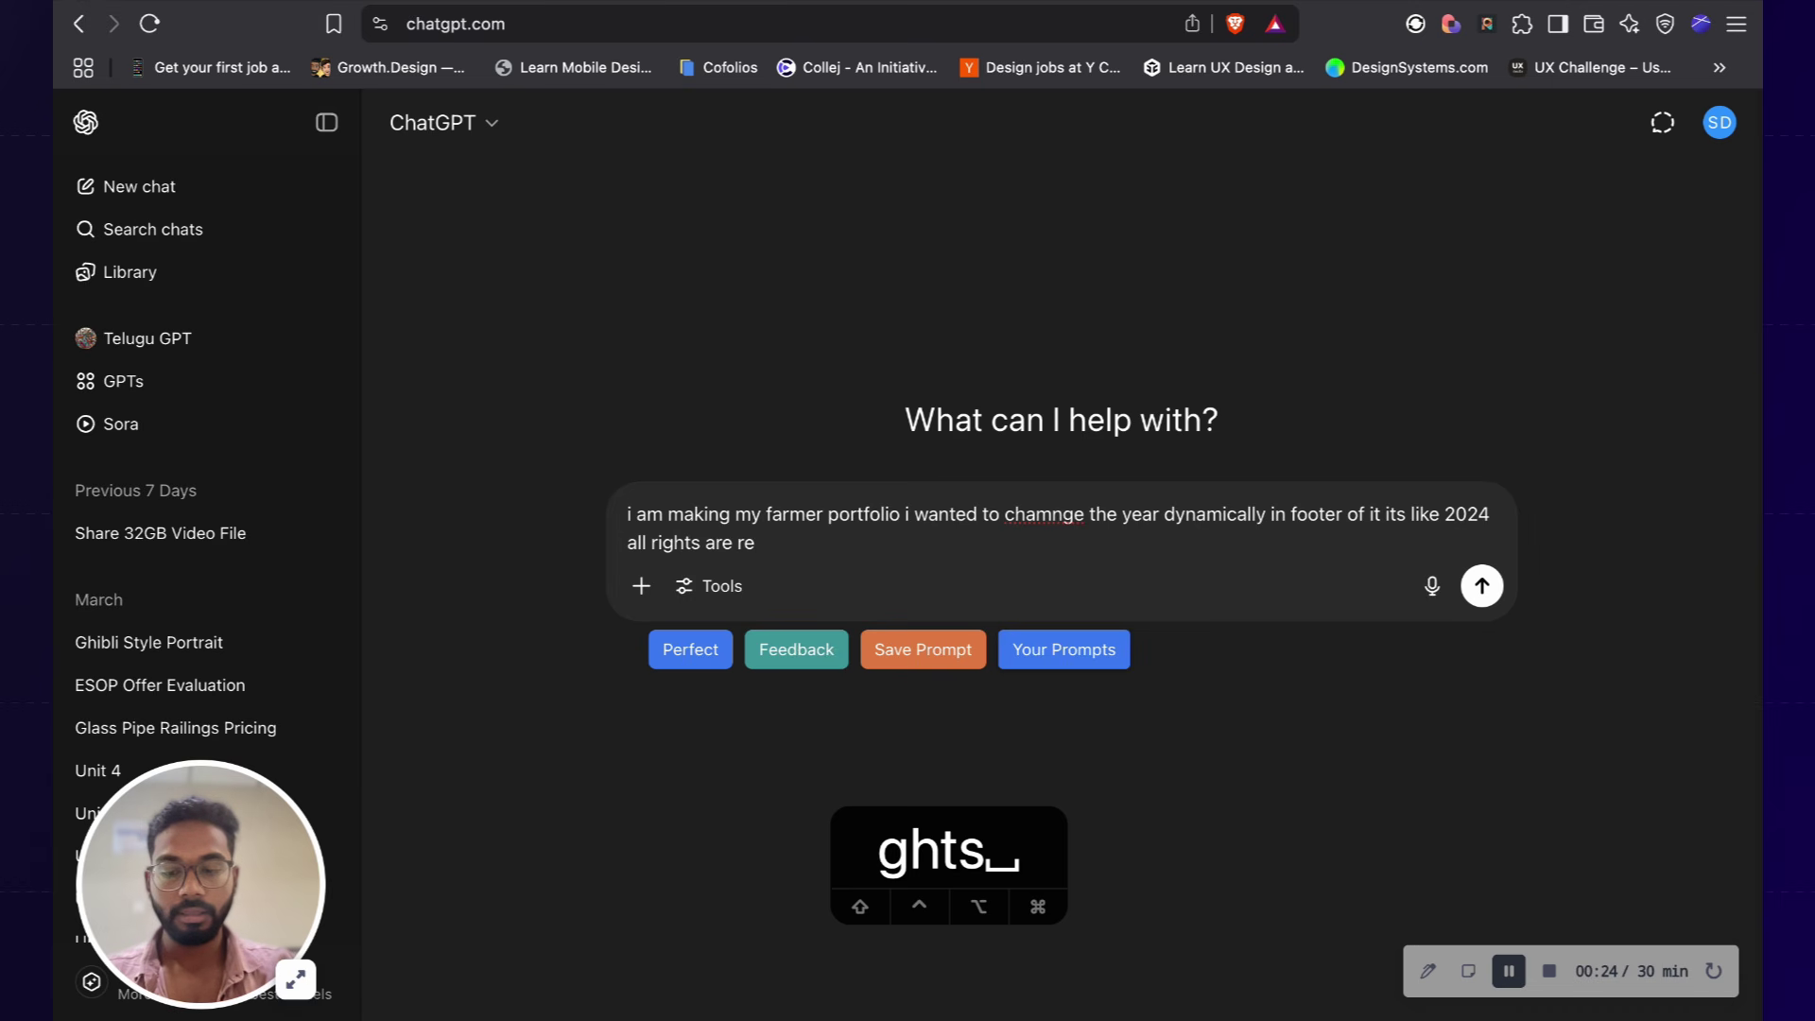
pyautogui.write('served @ganesh')
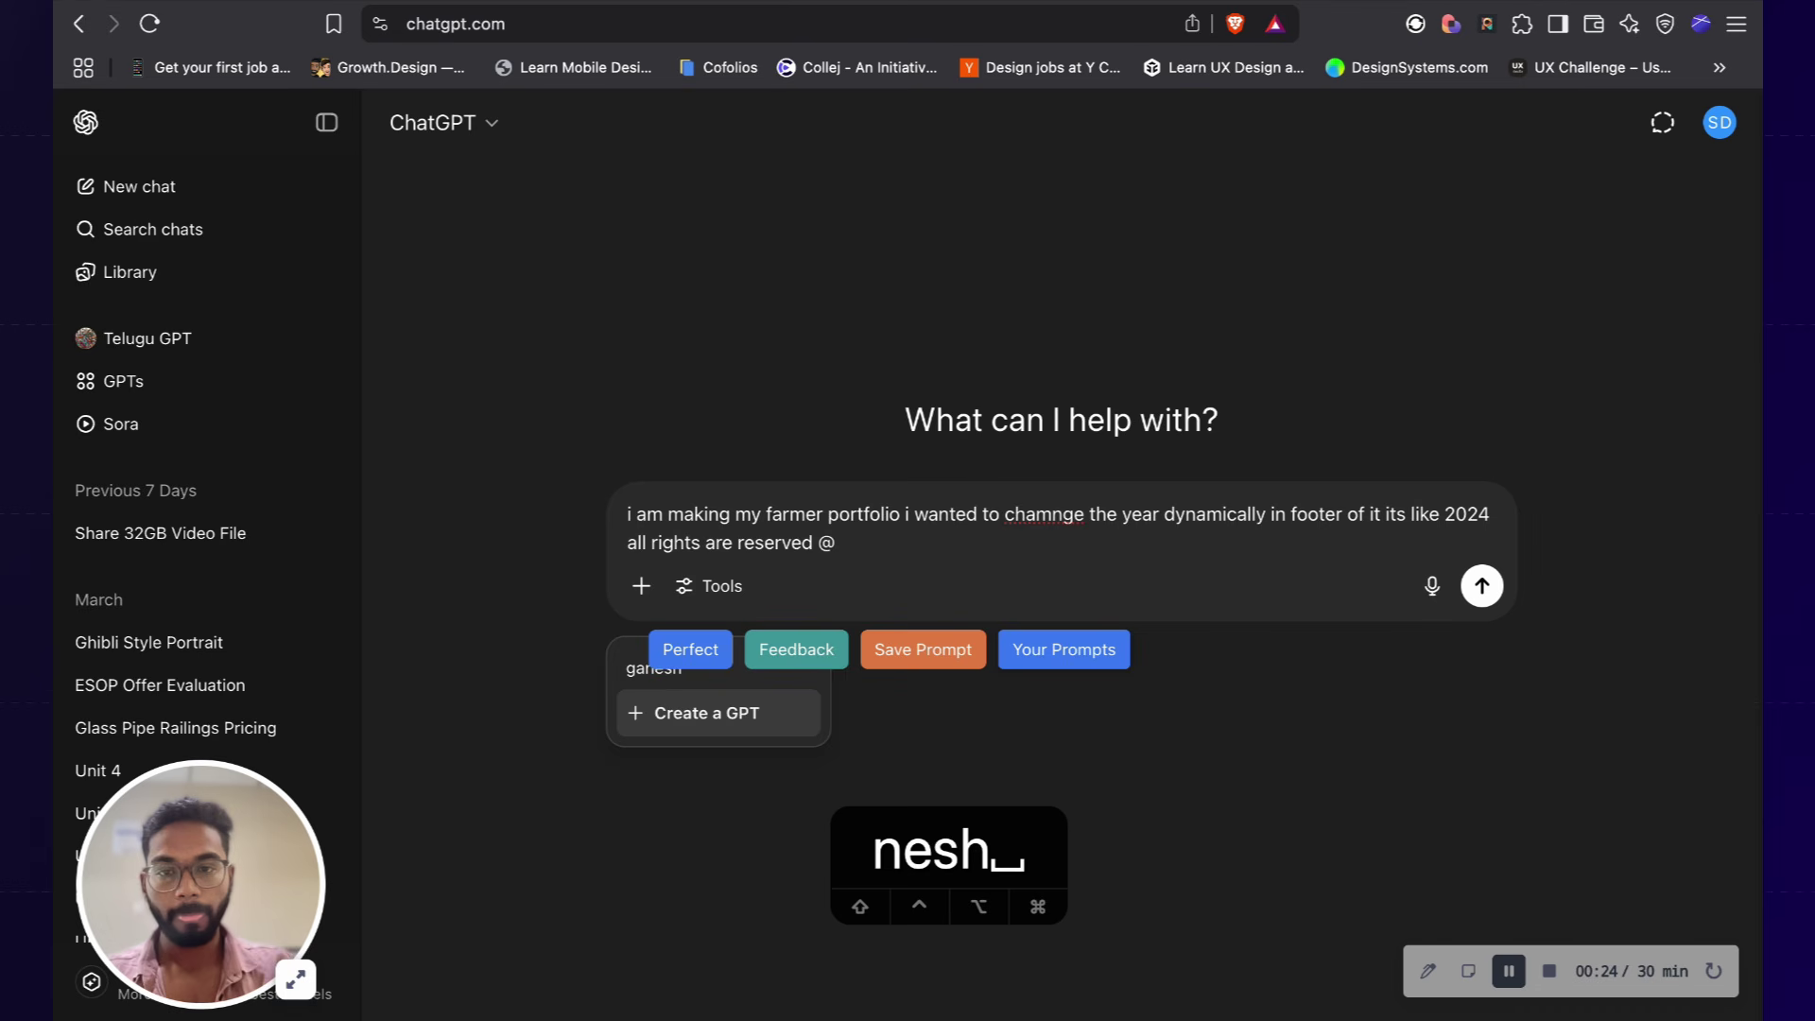
# Step: Complete the quoted footer text in the prompt with the portfolio owner's name after the @ sign and a full stop
pyautogui.click(972, 516)
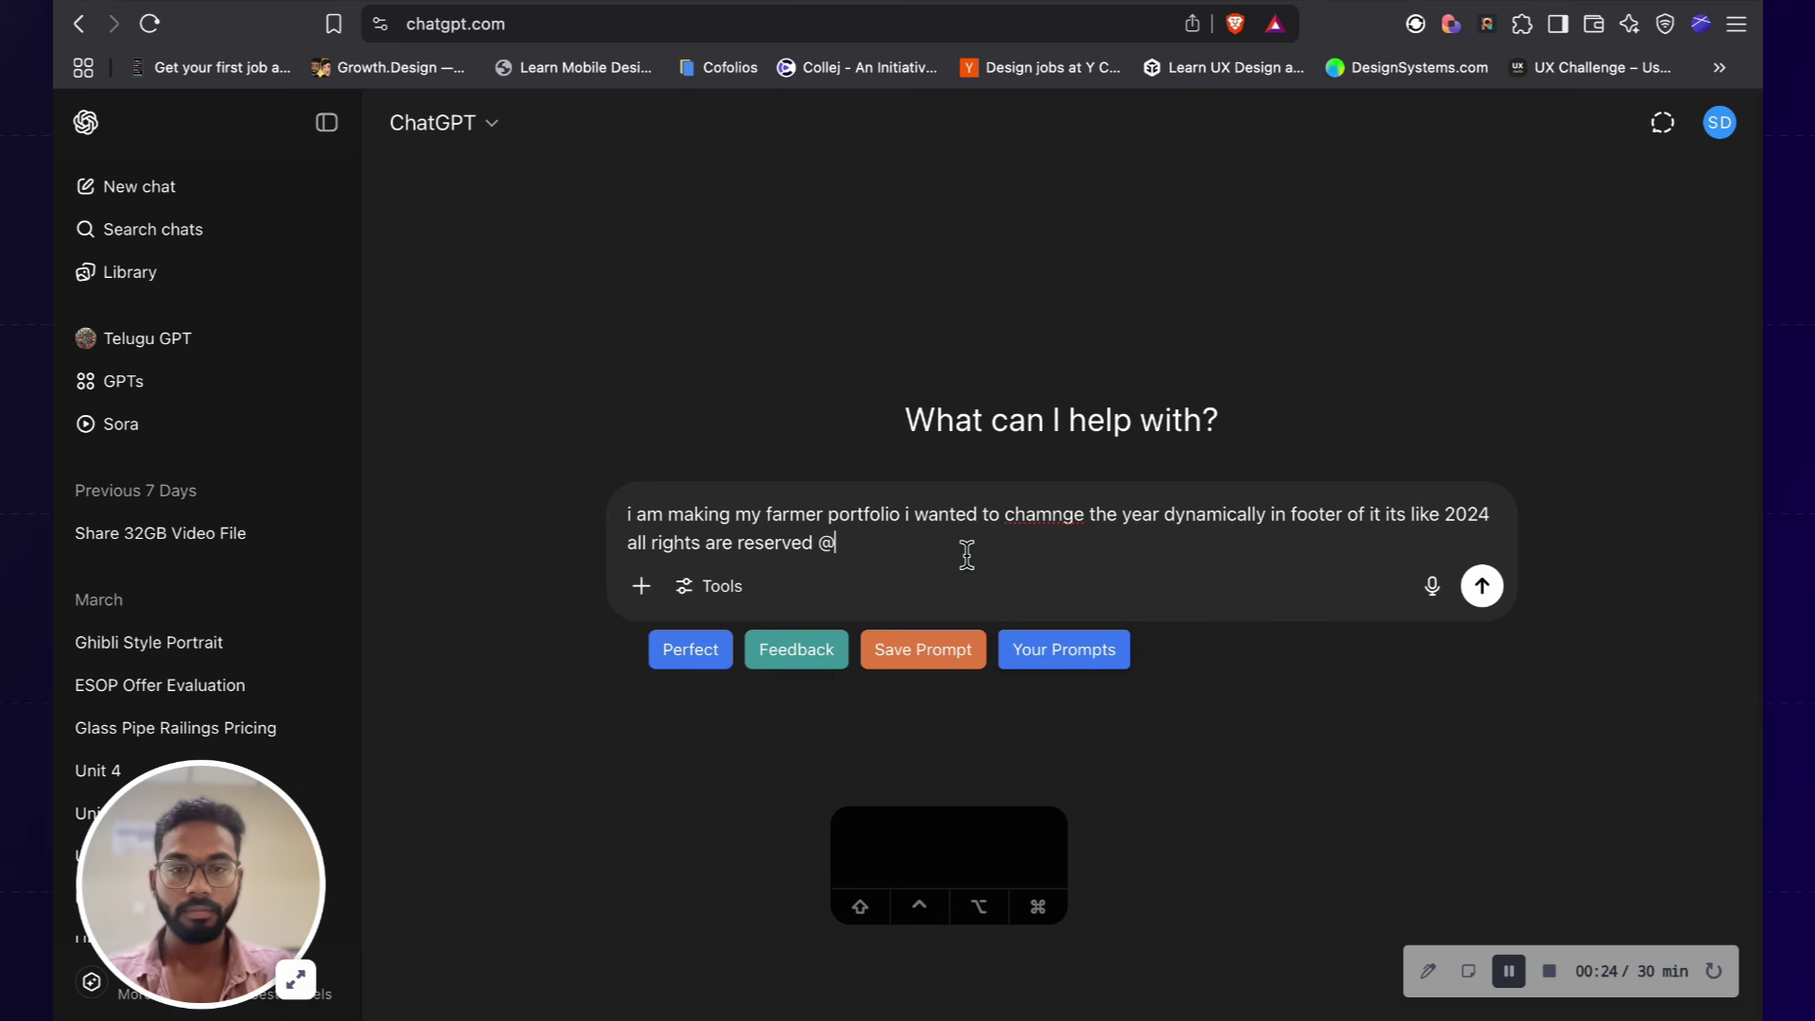
pyautogui.write('ga')
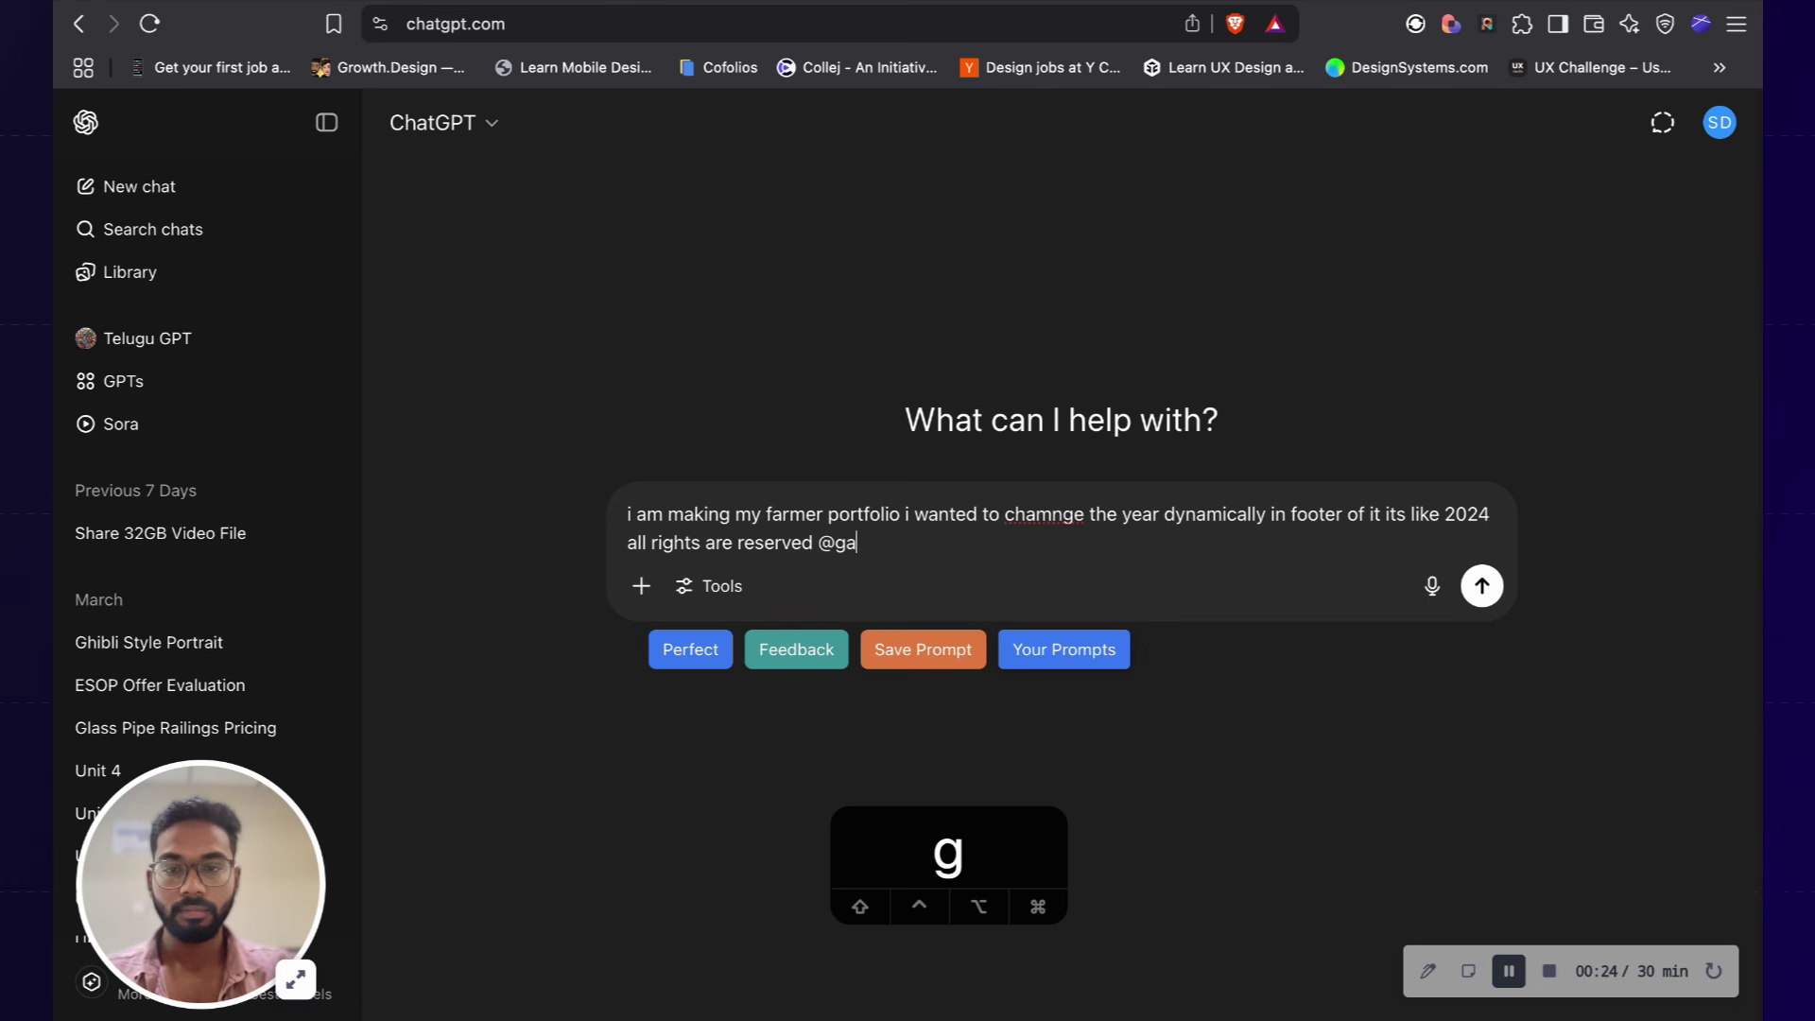
pyautogui.write('neshmuniganti')
pyautogui.press('BackSpace')
pyautogui.write('.')
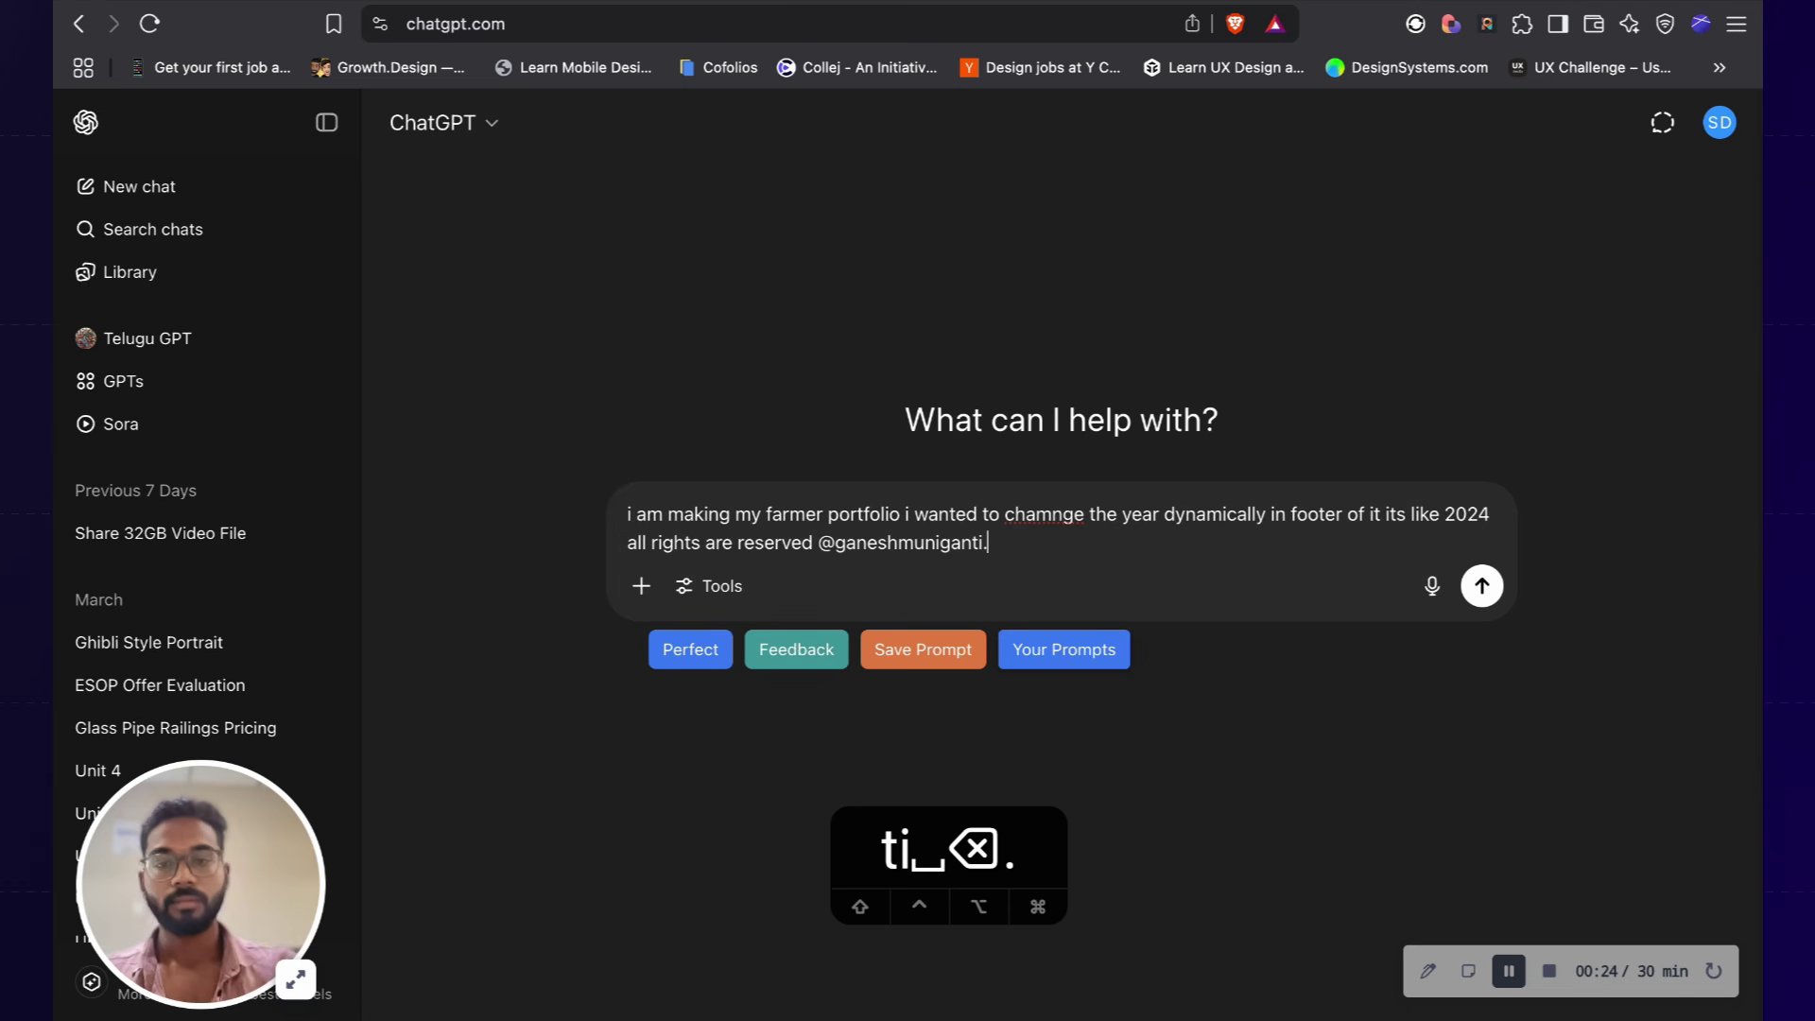
# Step: Add "how can i make it" to the ChatGPT prompt and inspect the copyright text's typography in Framer's Footer component
pyautogui.write(' how c')
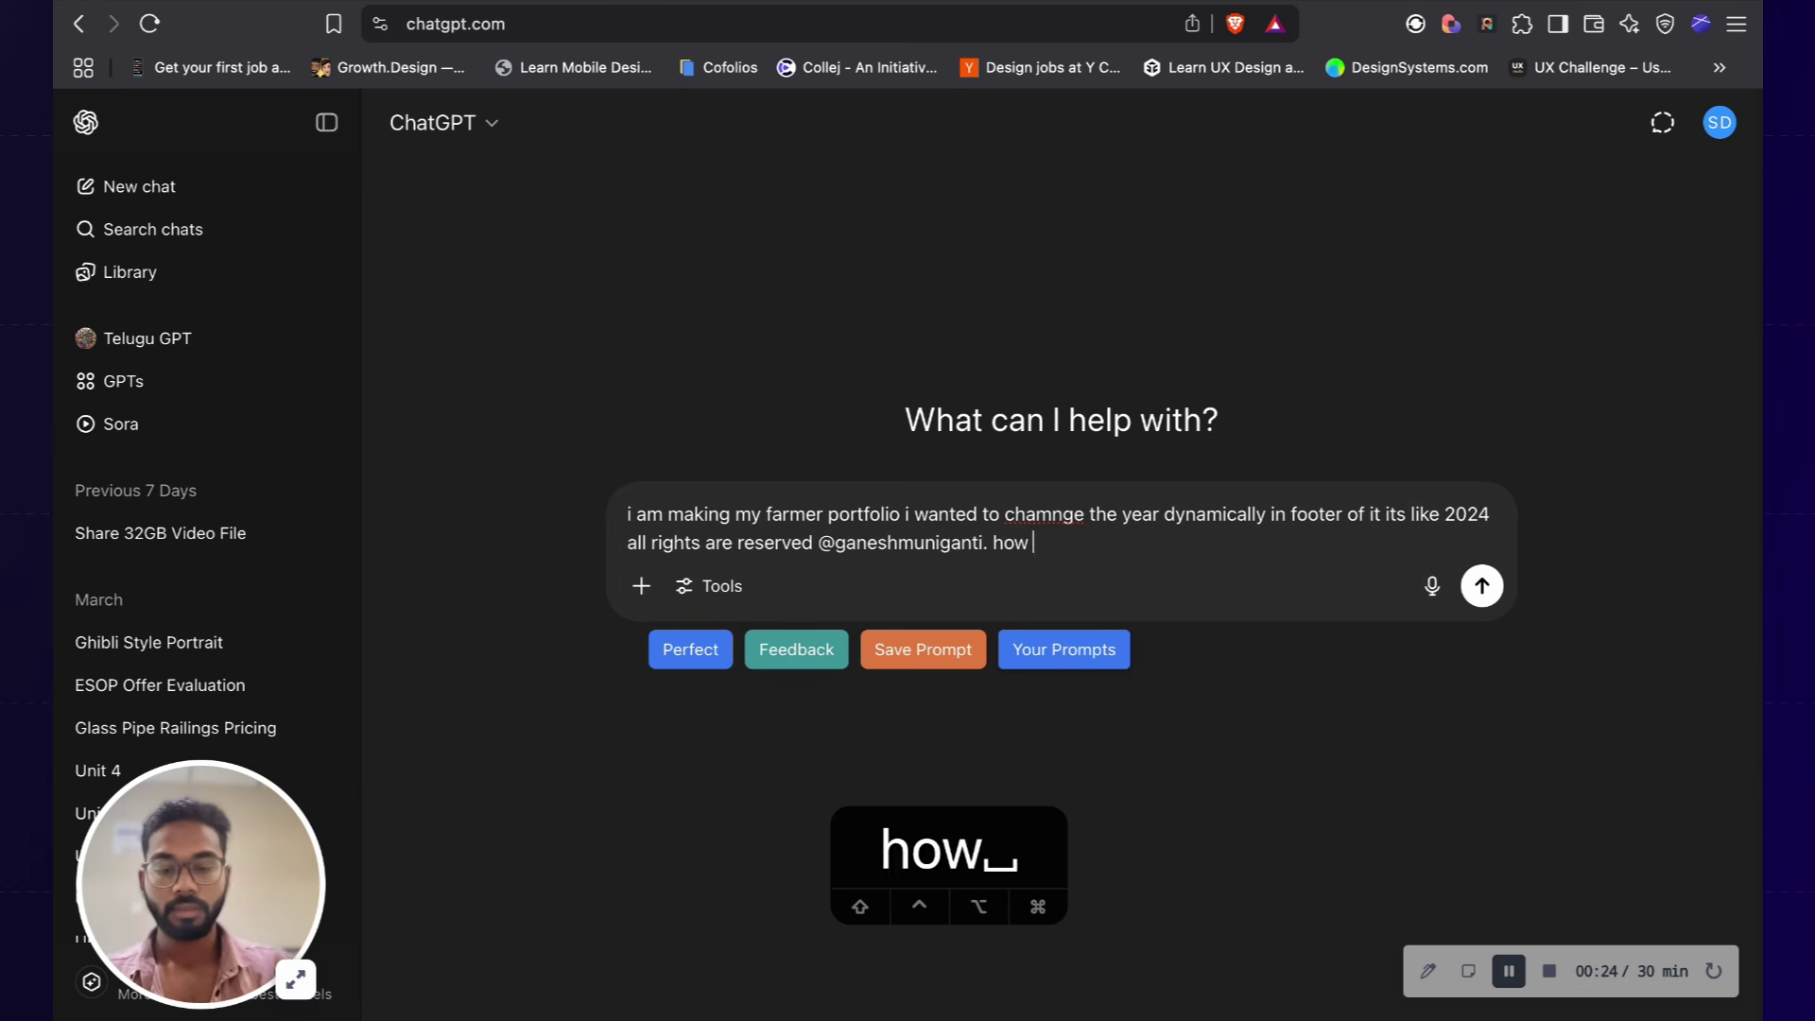
pyautogui.write('an i make it')
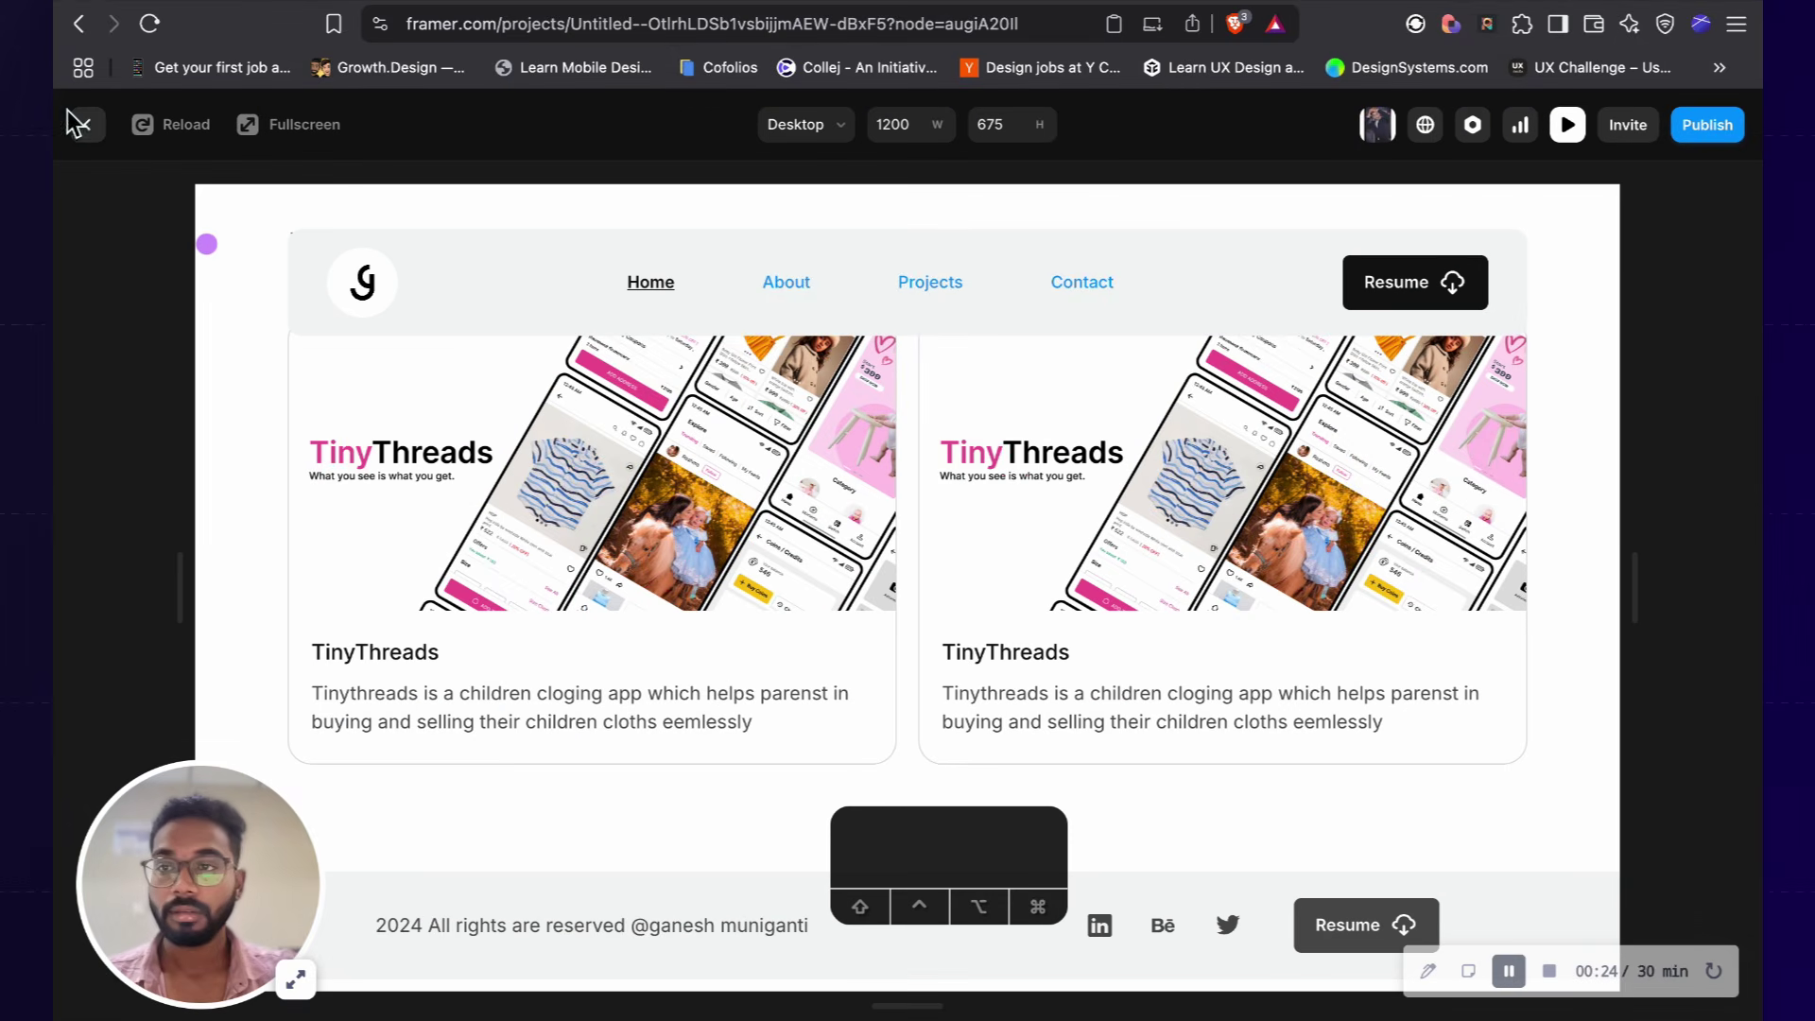
pyautogui.click(77, 123)
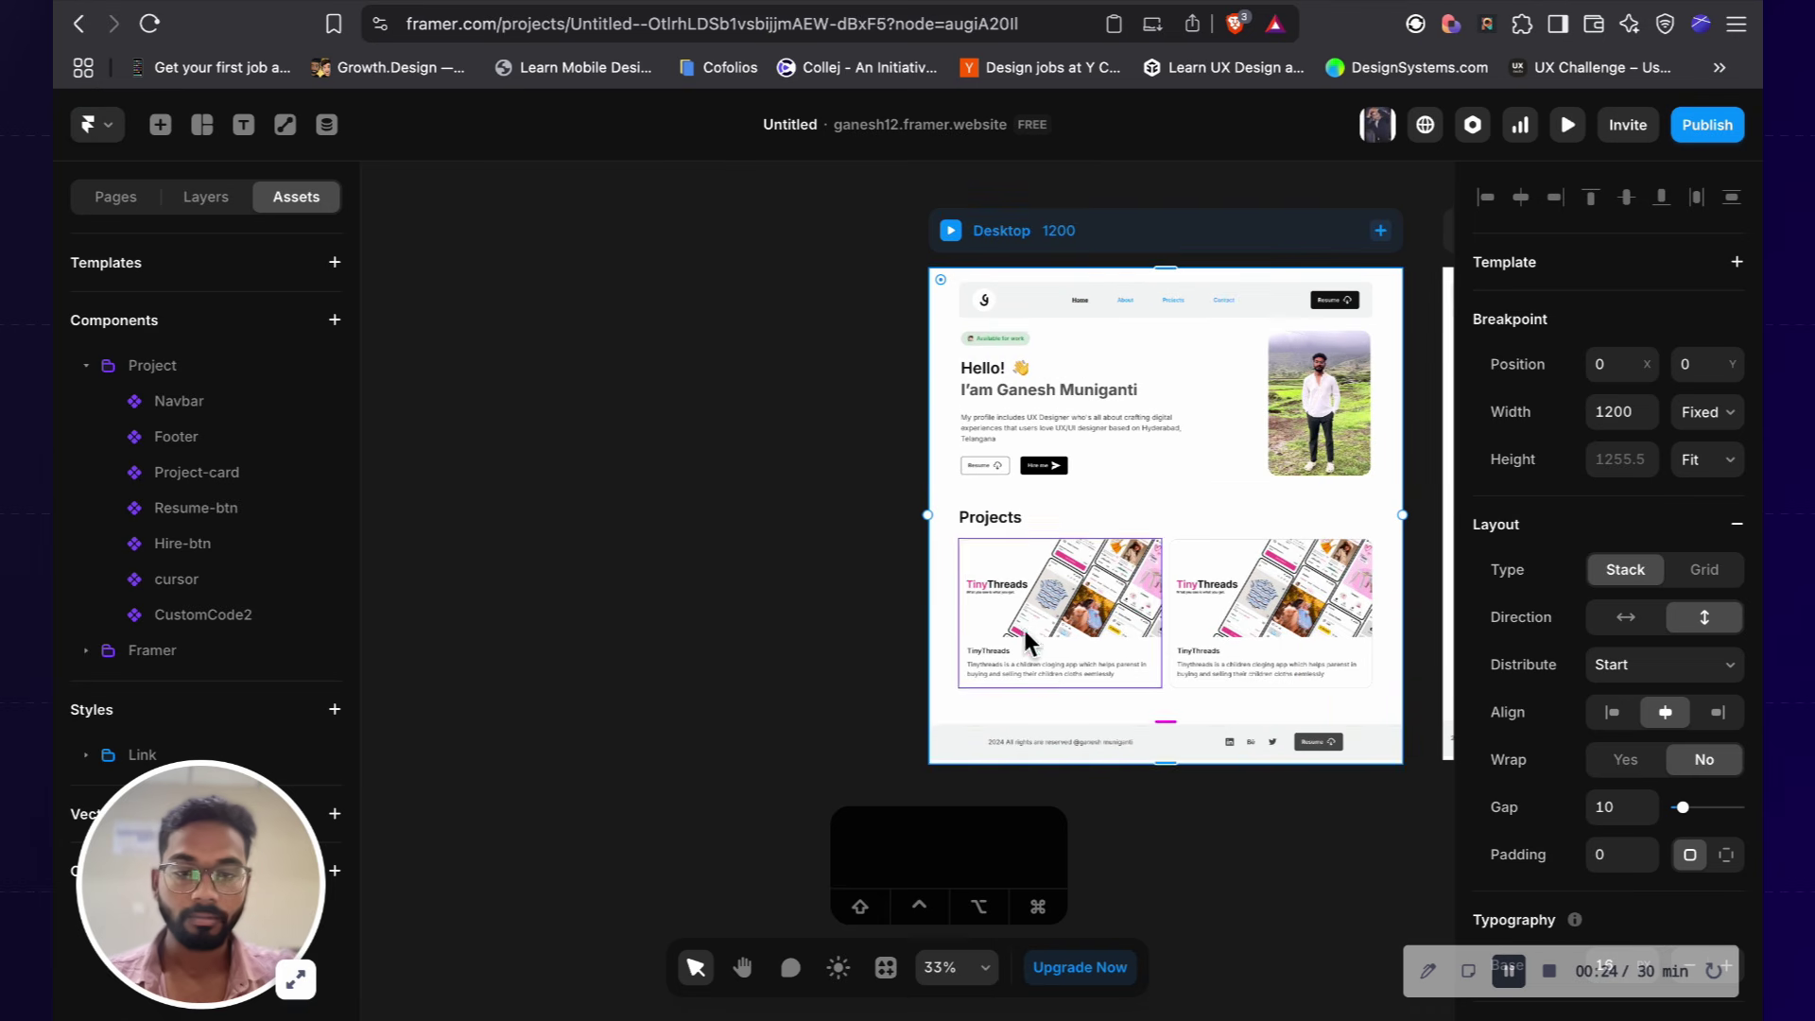
pyautogui.doubleClick(1086, 735)
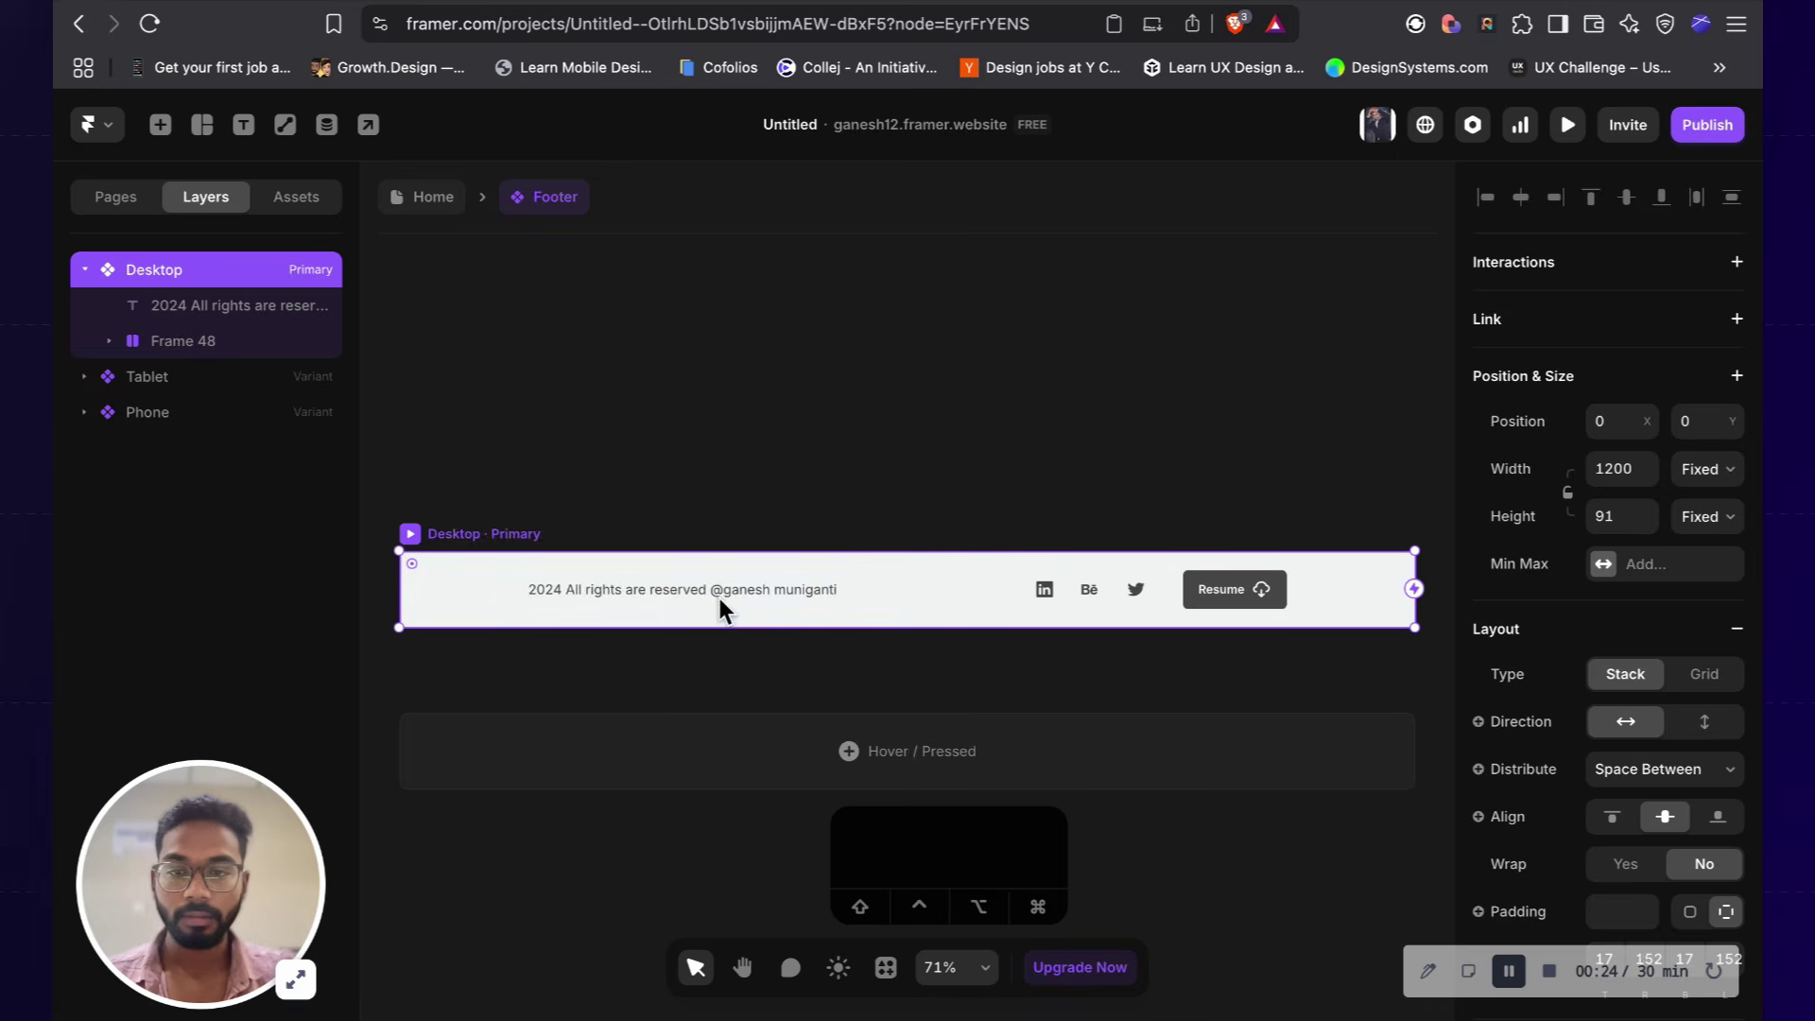
pyautogui.click(718, 595)
pyautogui.scroll(-10, 1554, 742)
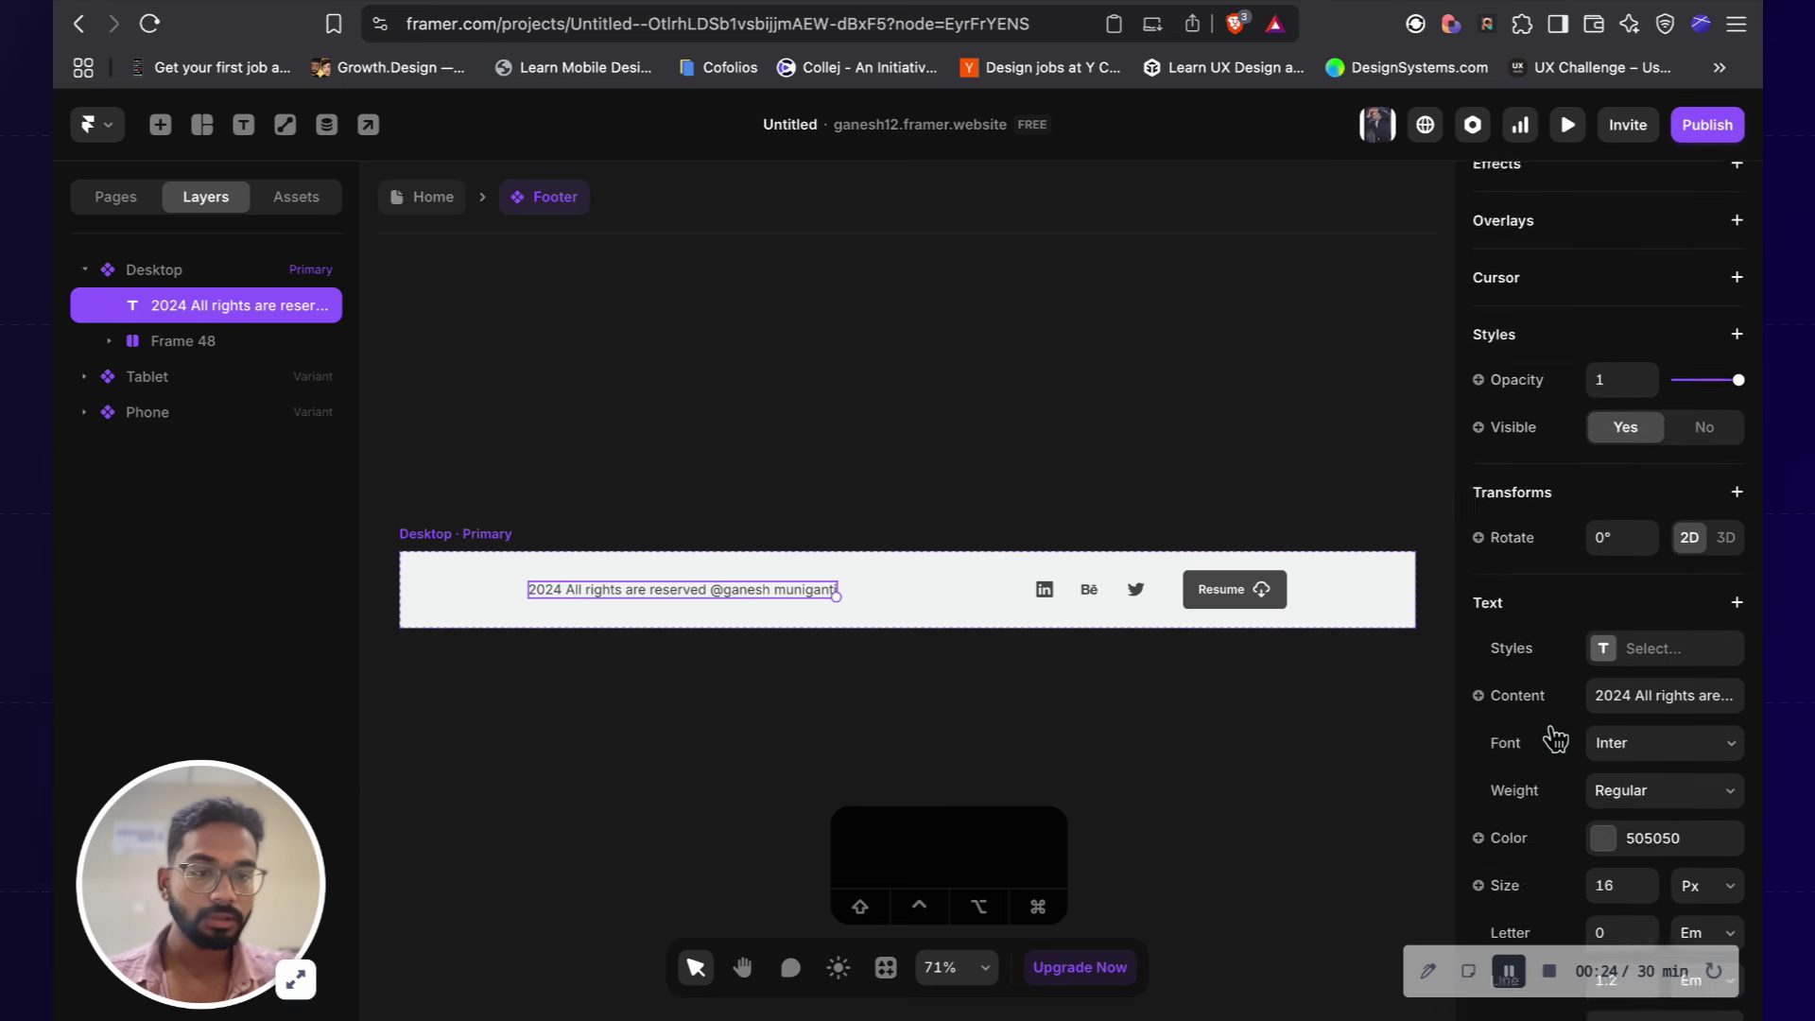
pyautogui.scroll(-1, 1560, 742)
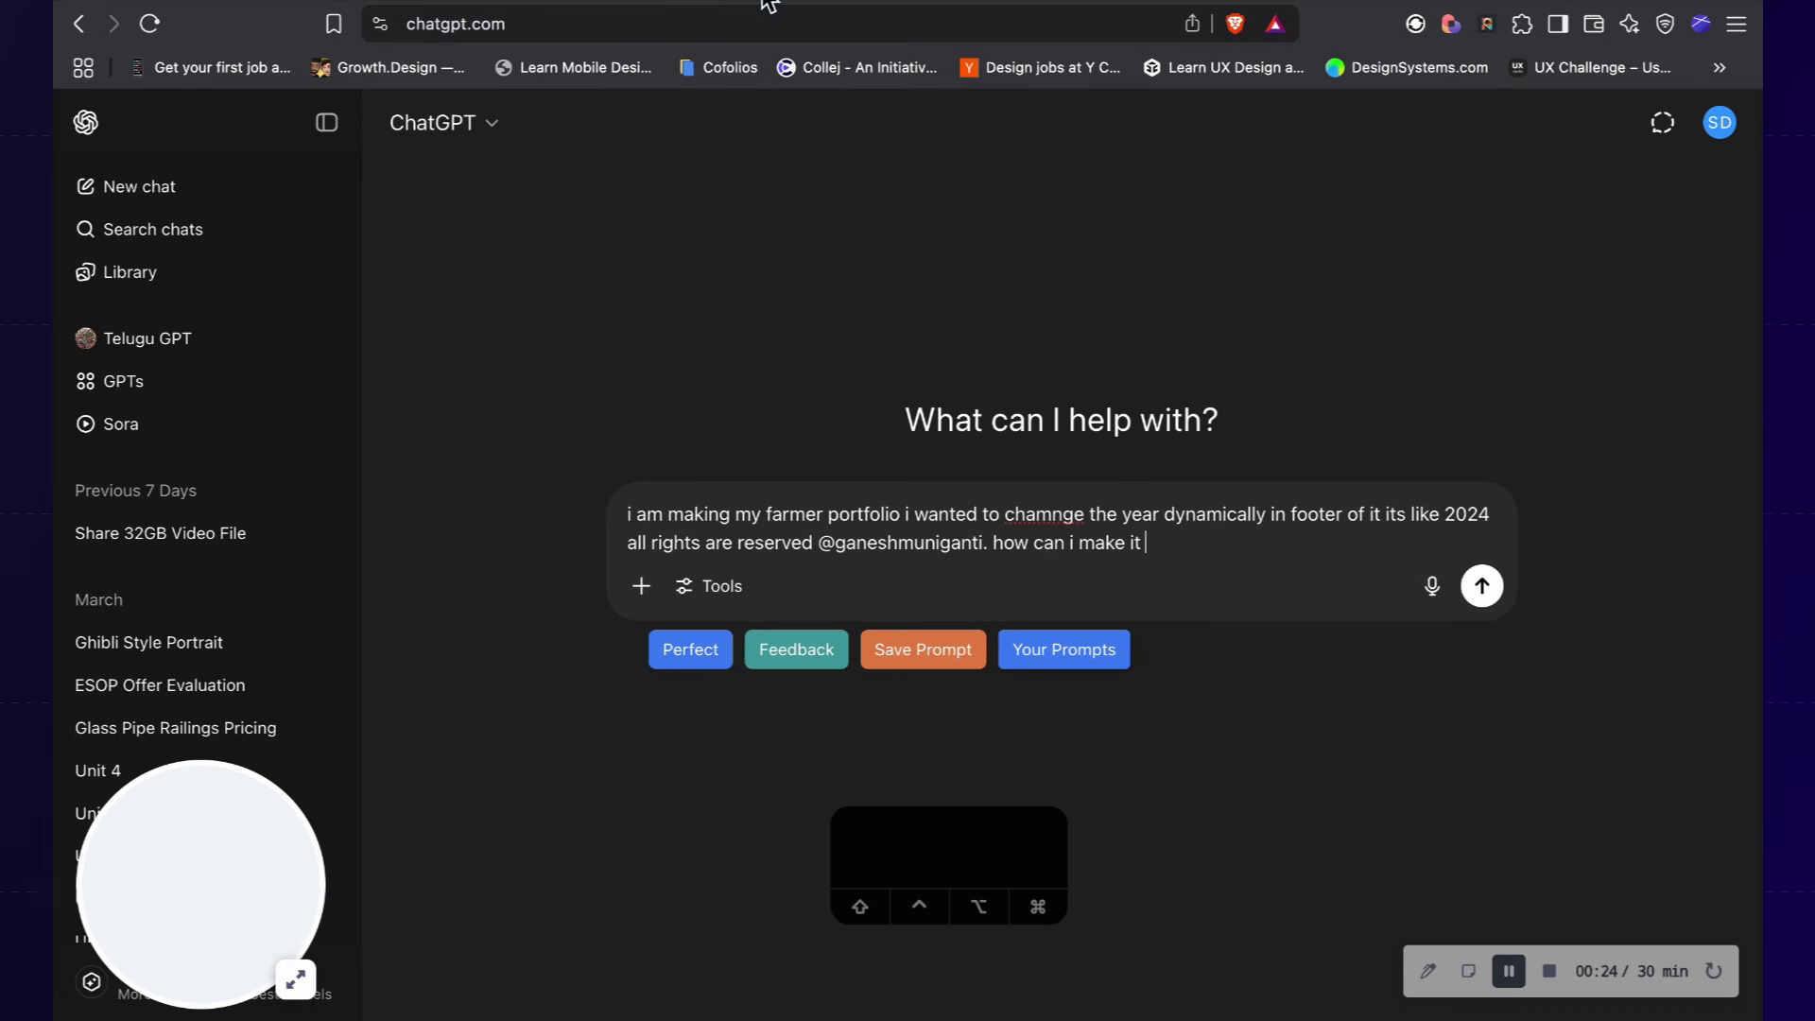
# Step: Continue the ChatGPT prompt with "my font side is 16px"
pyautogui.write('my ')
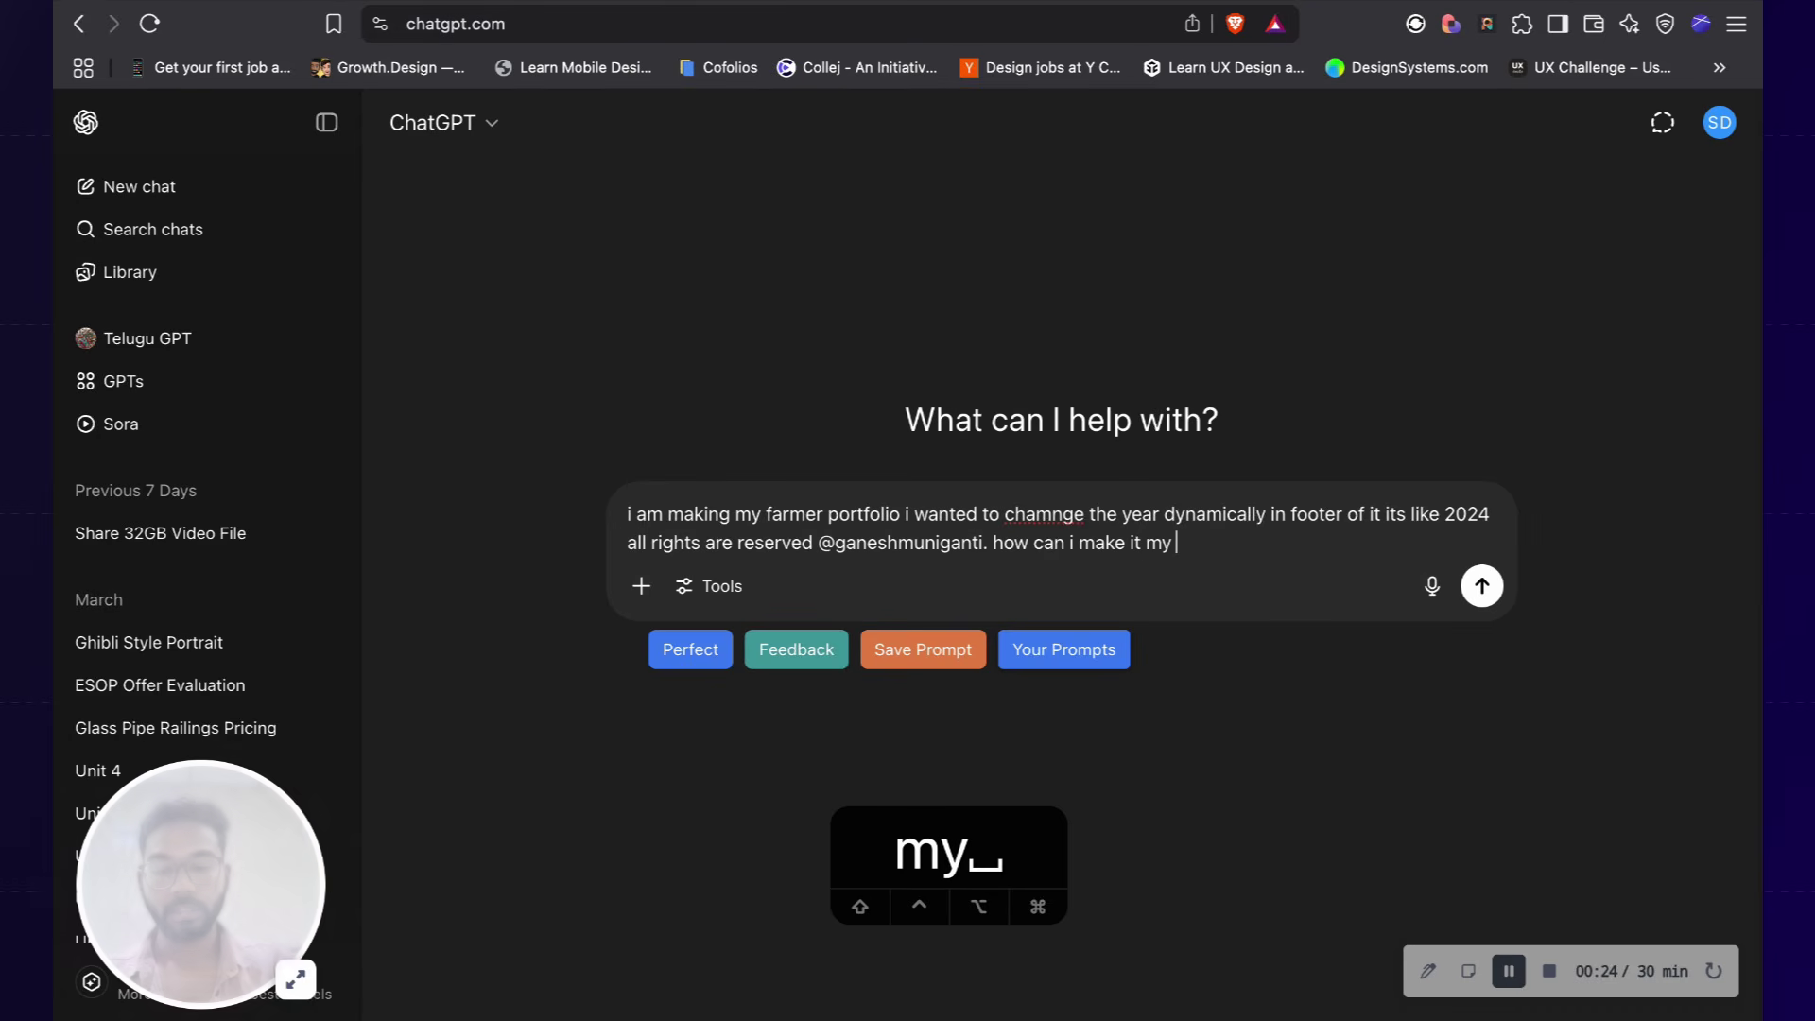
pyautogui.write('font side ')
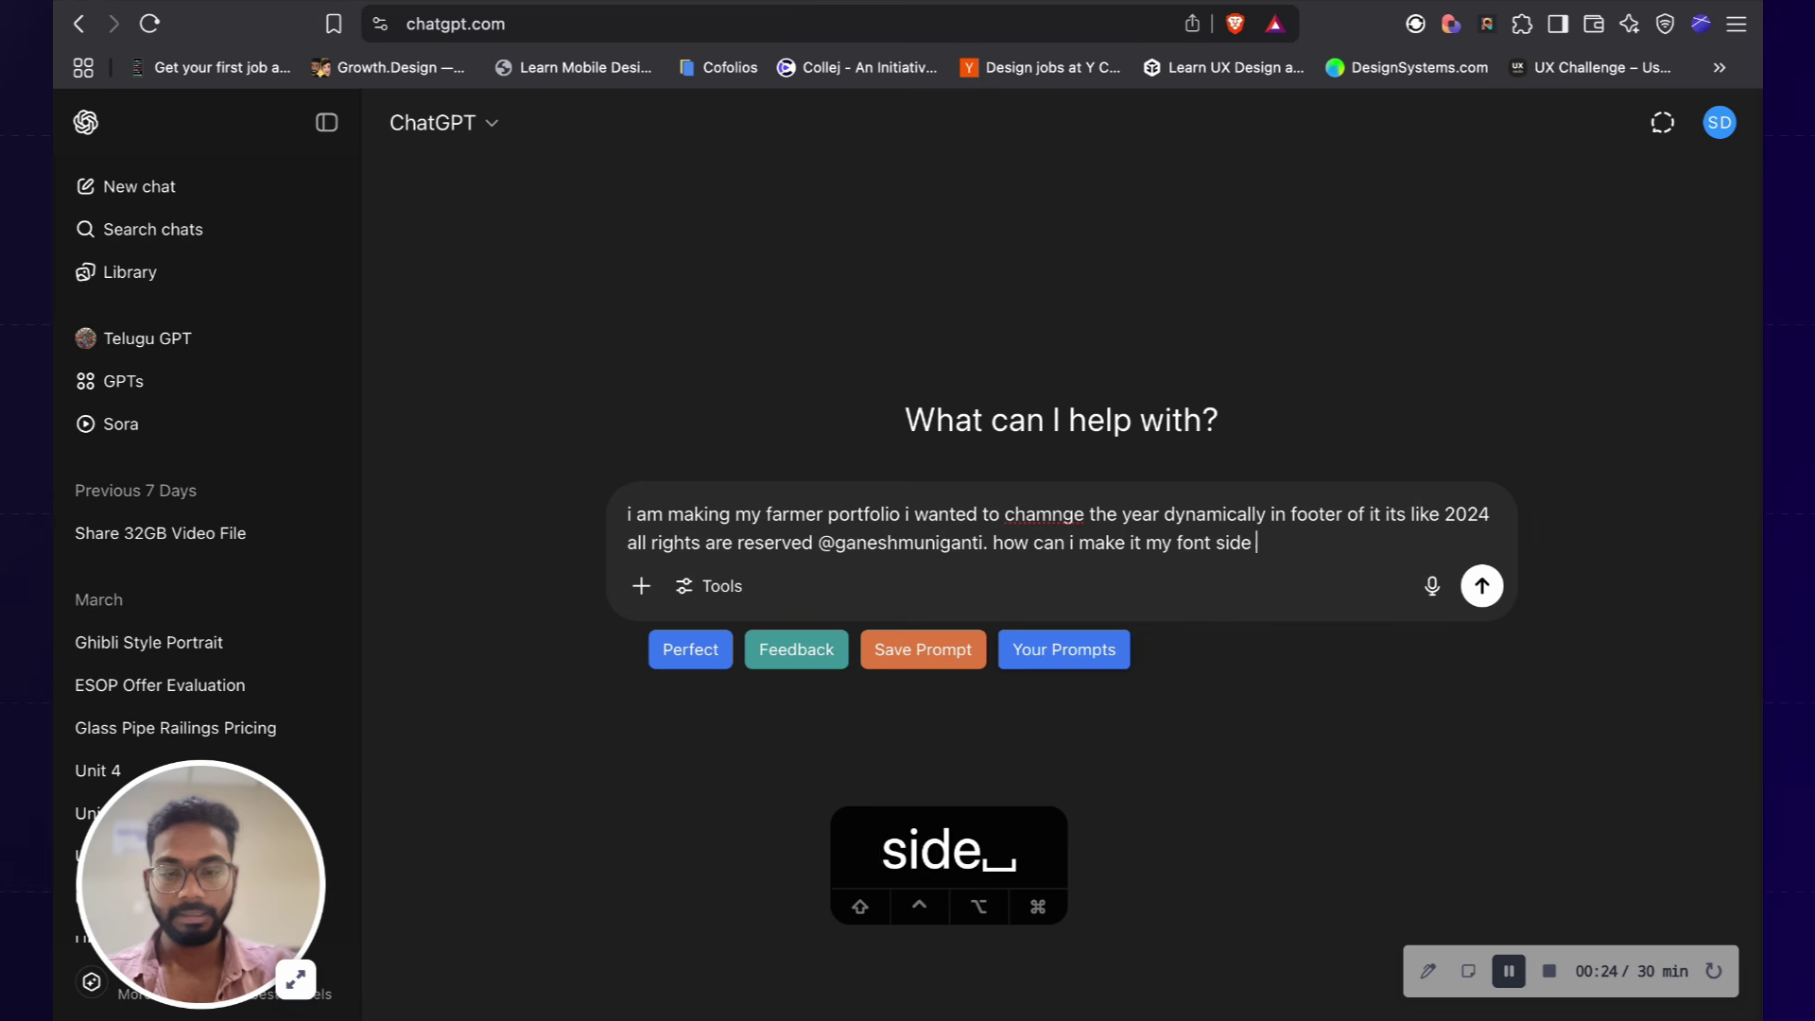
pyautogui.write('is 16px')
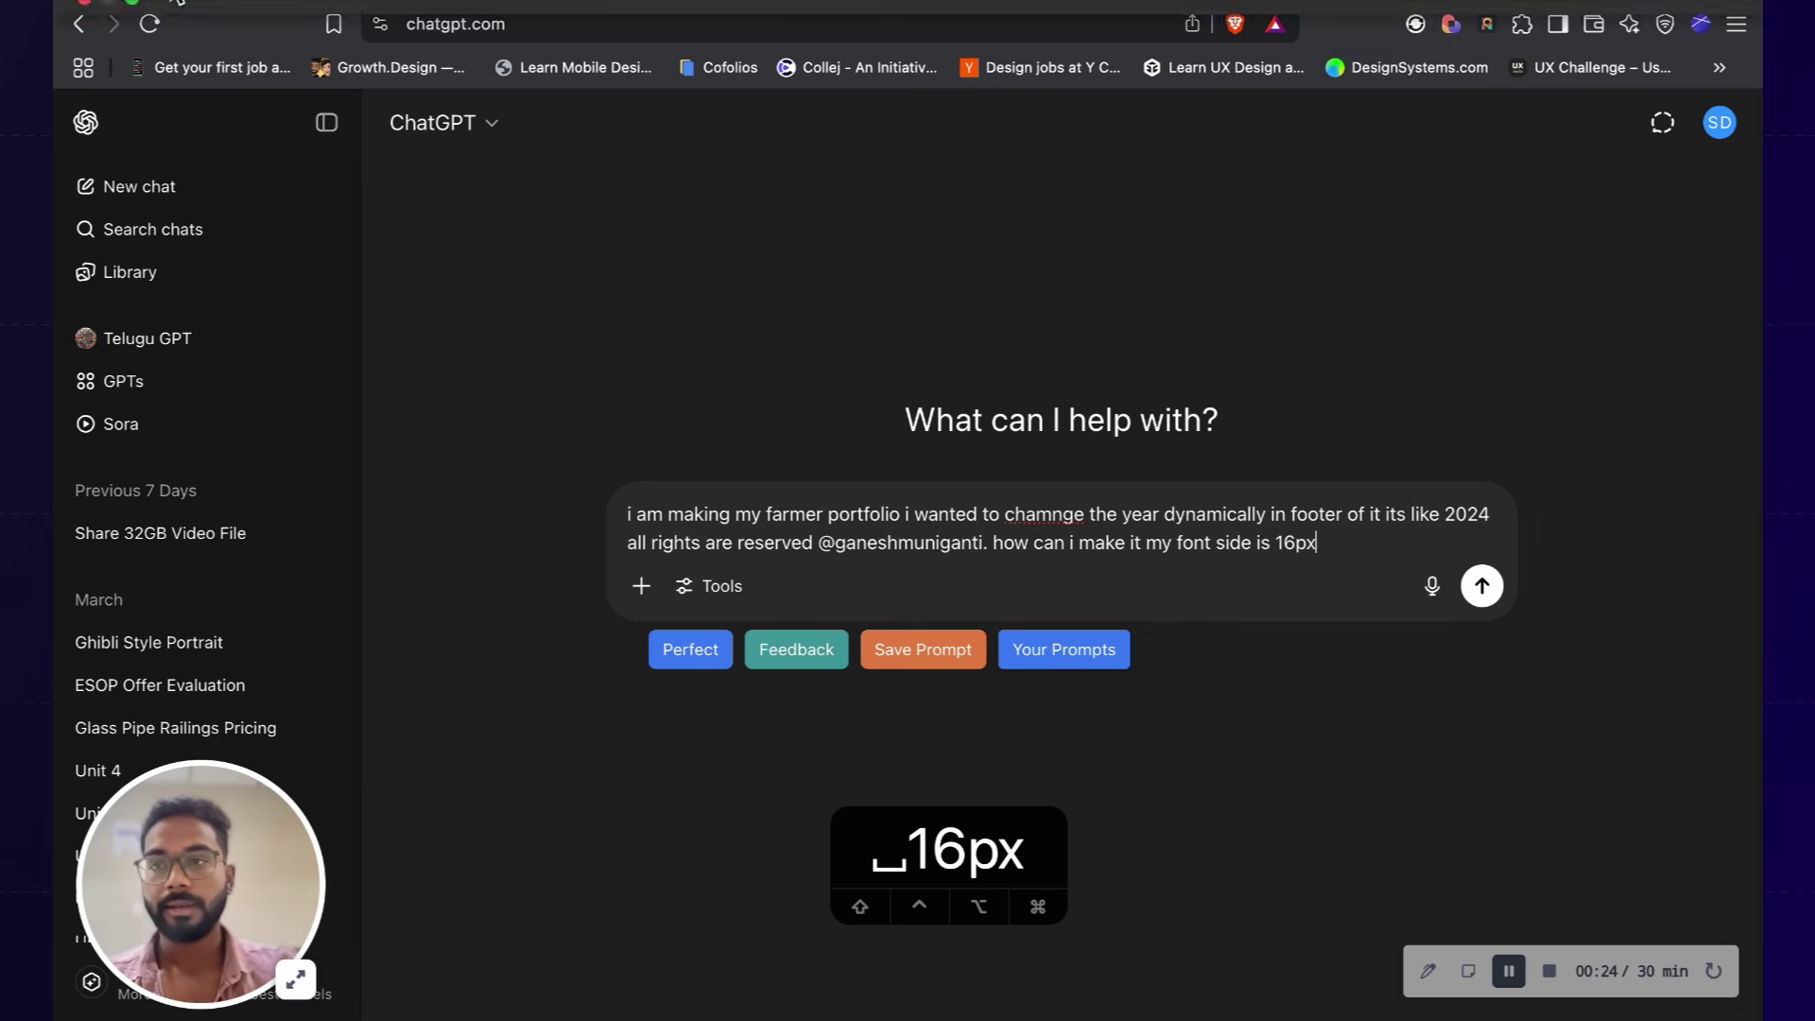
# Step: Check the footer text's font and weight in Framer, complete the ChatGPT prompt with "inter with regular weight" and send it
pyautogui.hotkey('ctrl', 'Tab')
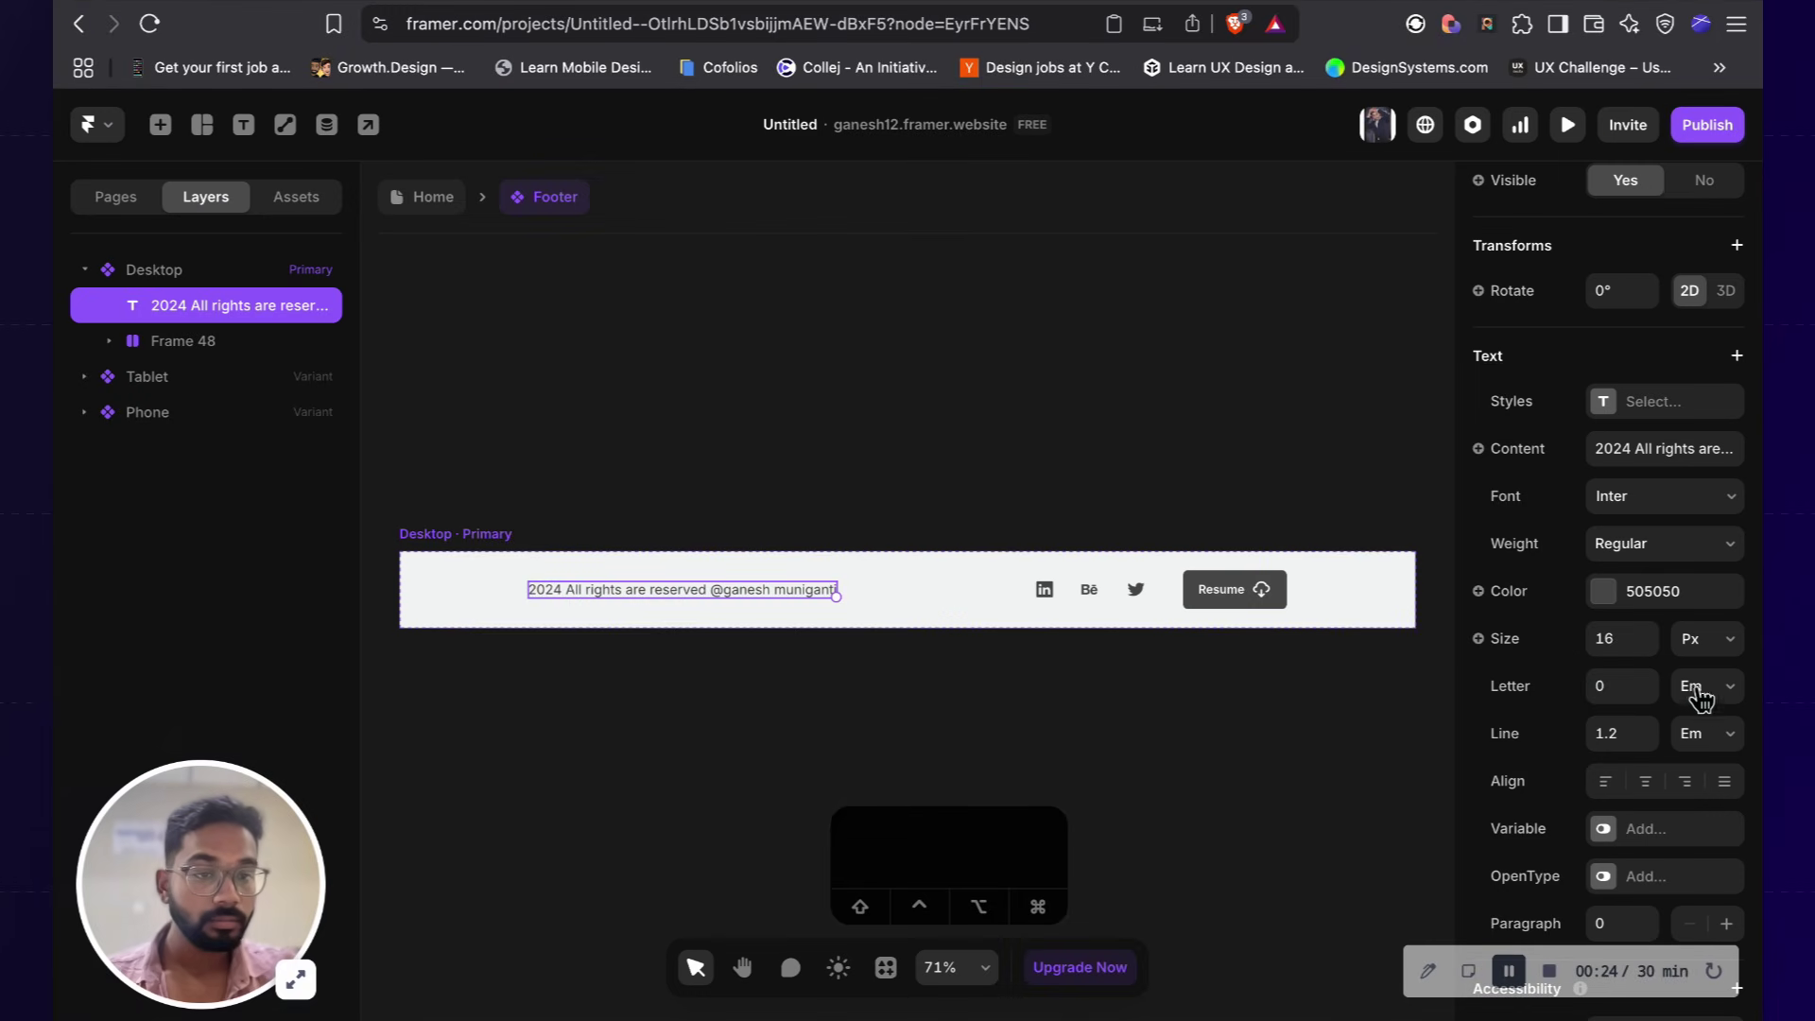
pyautogui.scroll(-2, 1723, 624)
pyautogui.scroll(3, 1725, 628)
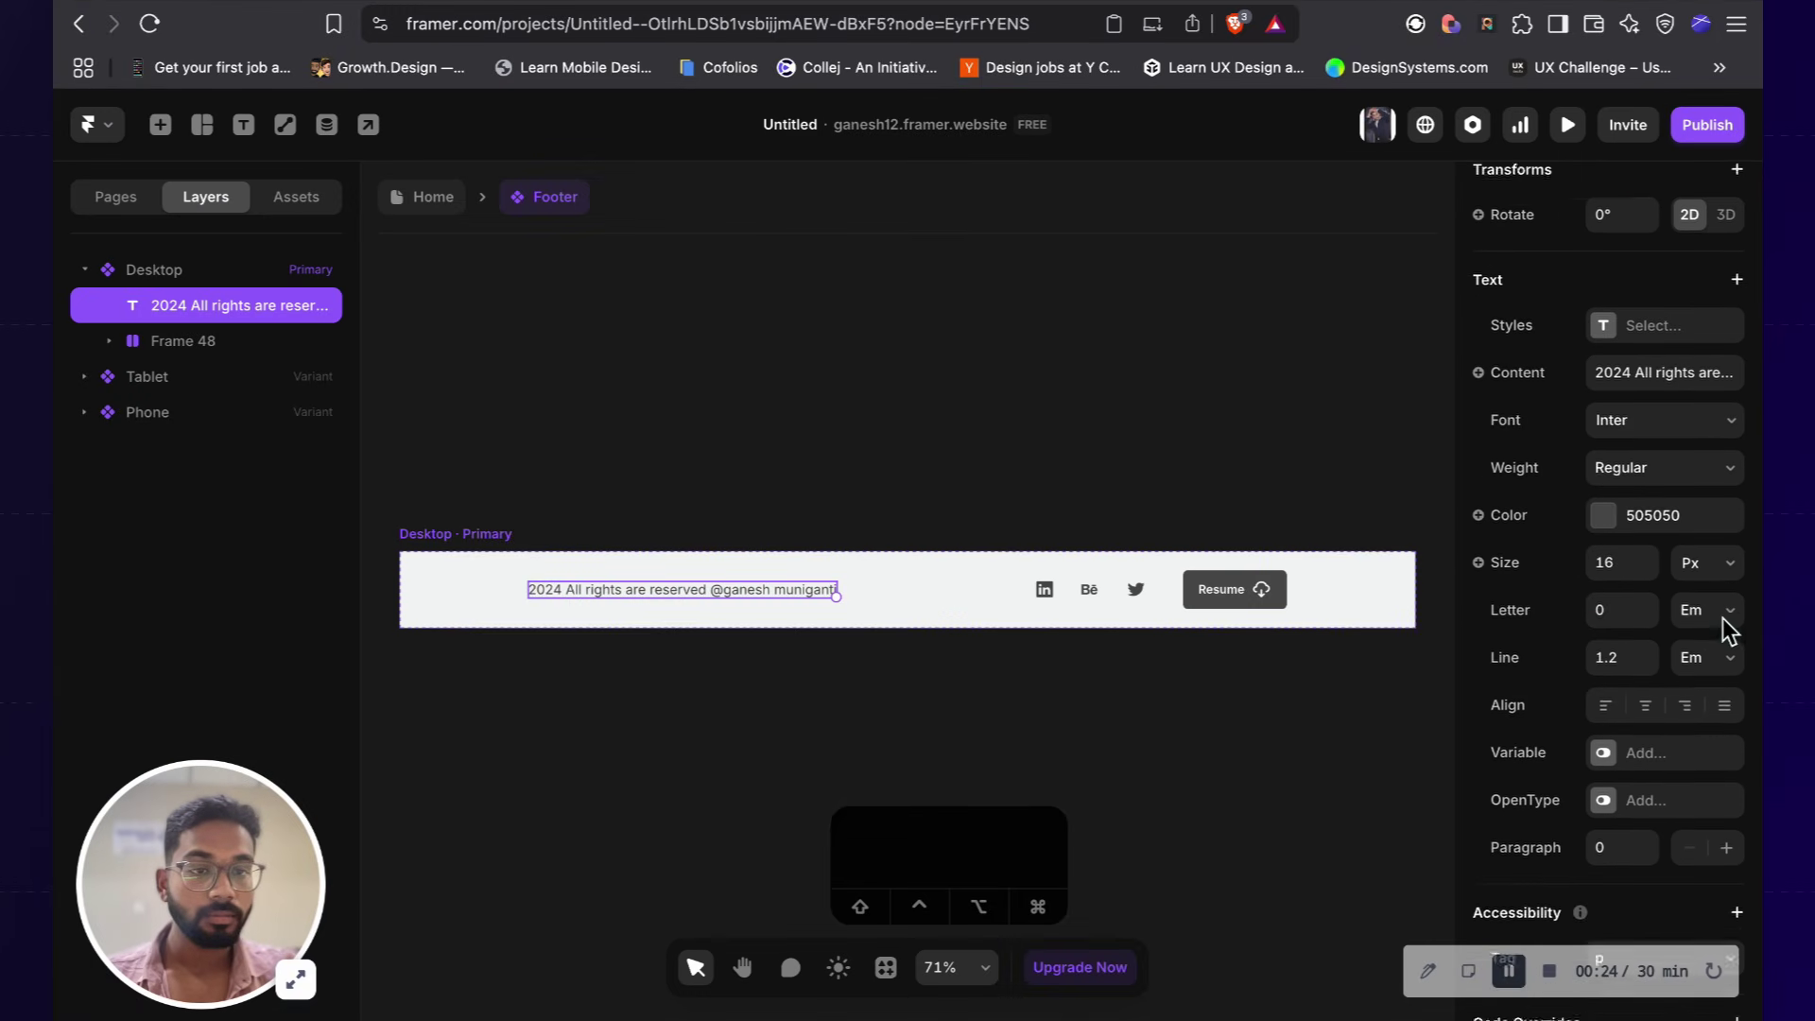
pyautogui.scroll(-1, 1739, 558)
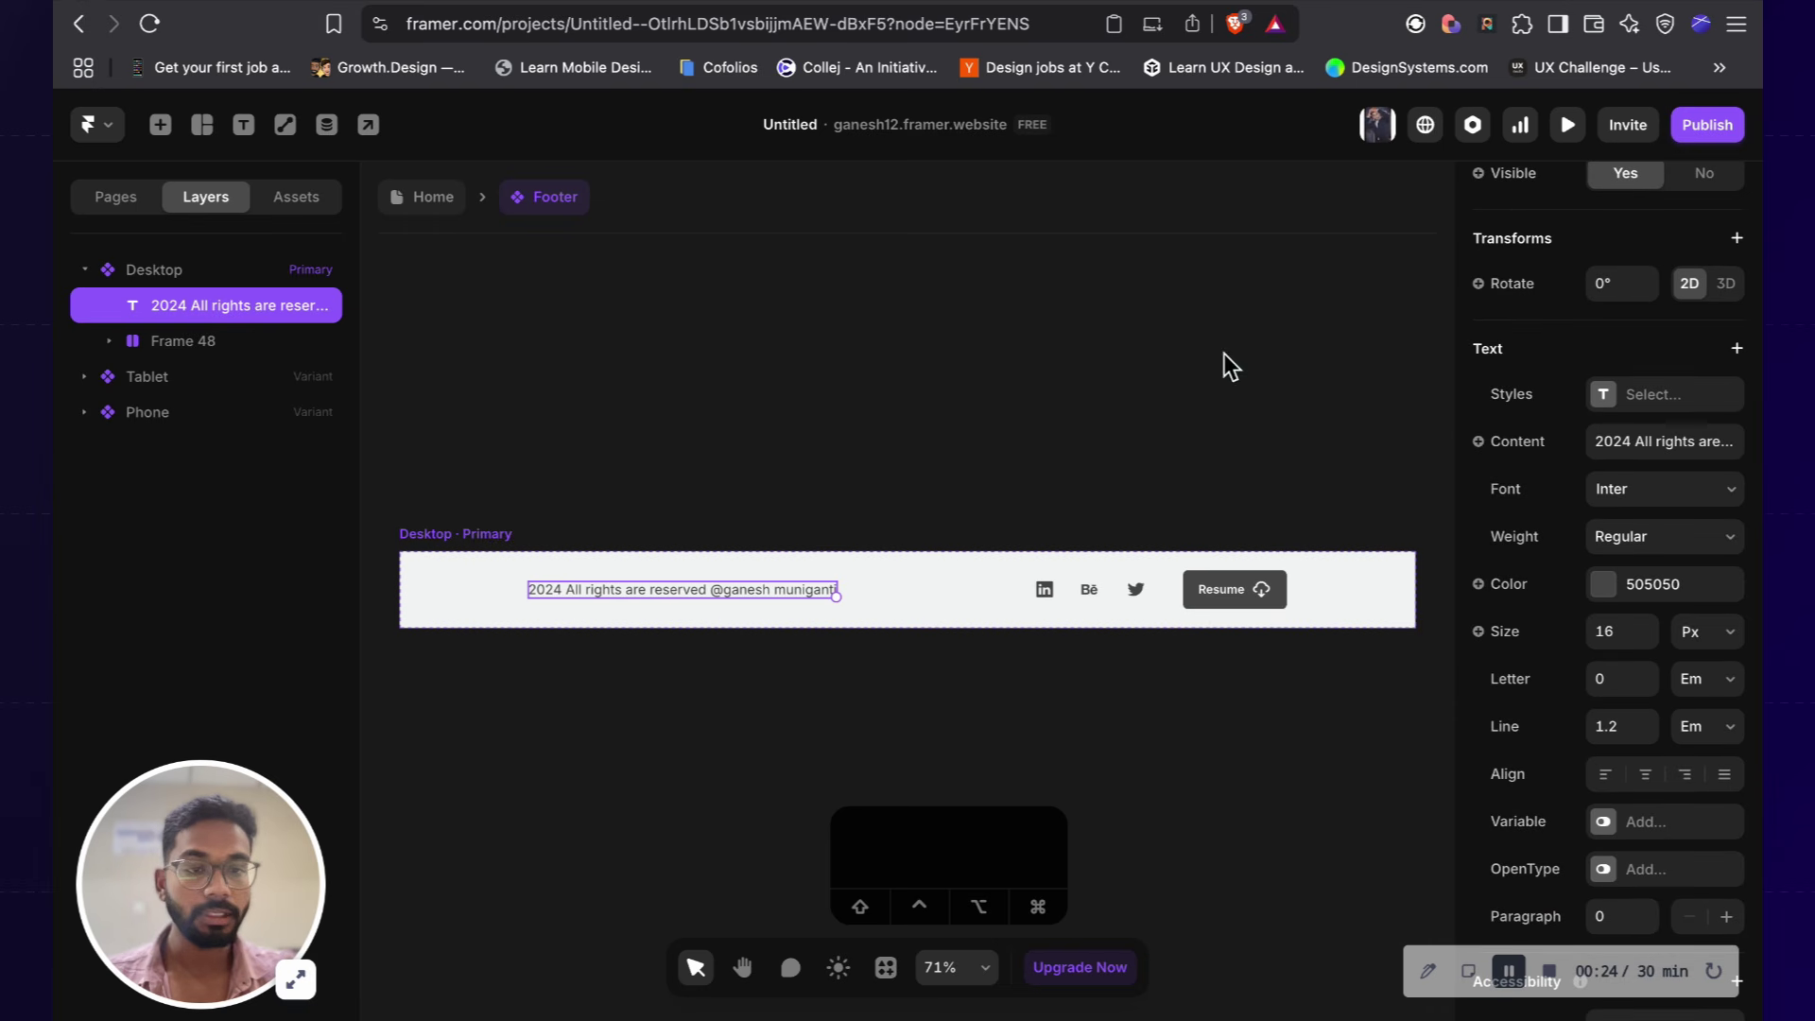
pyautogui.click(704, 7)
pyautogui.write('inter with regular w')
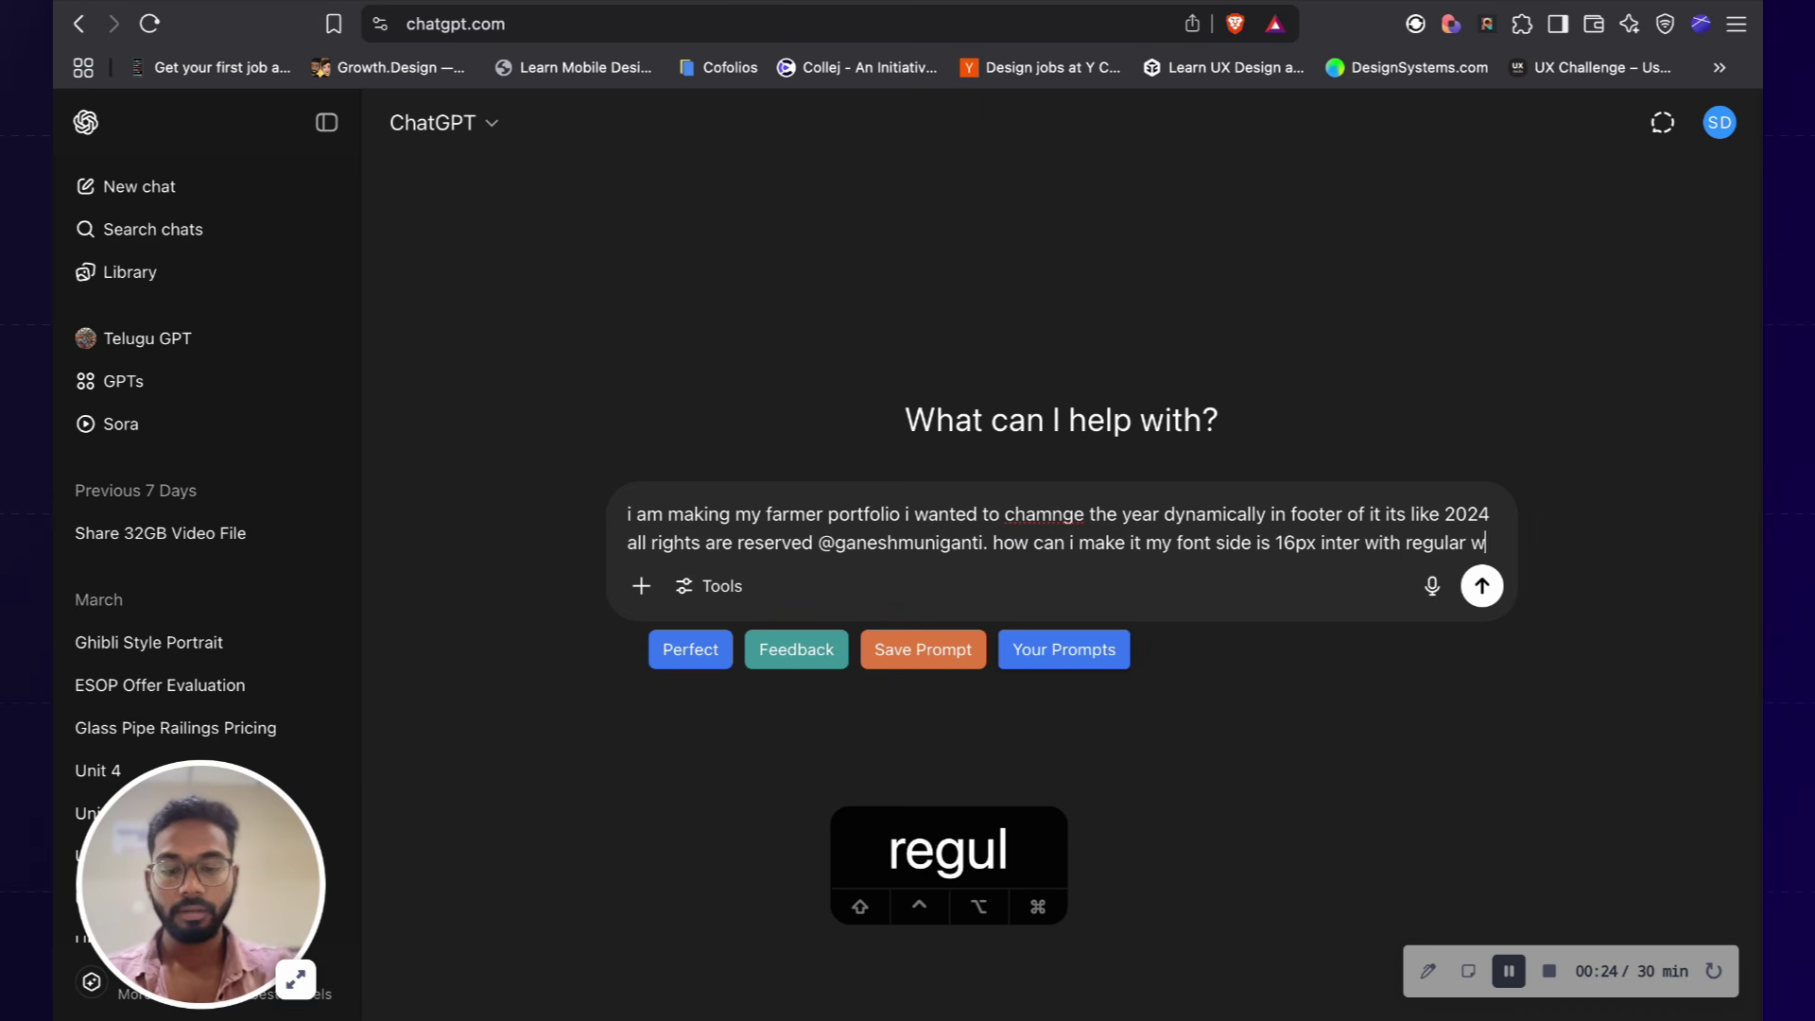
pyautogui.write('eight')
pyautogui.press('Return')
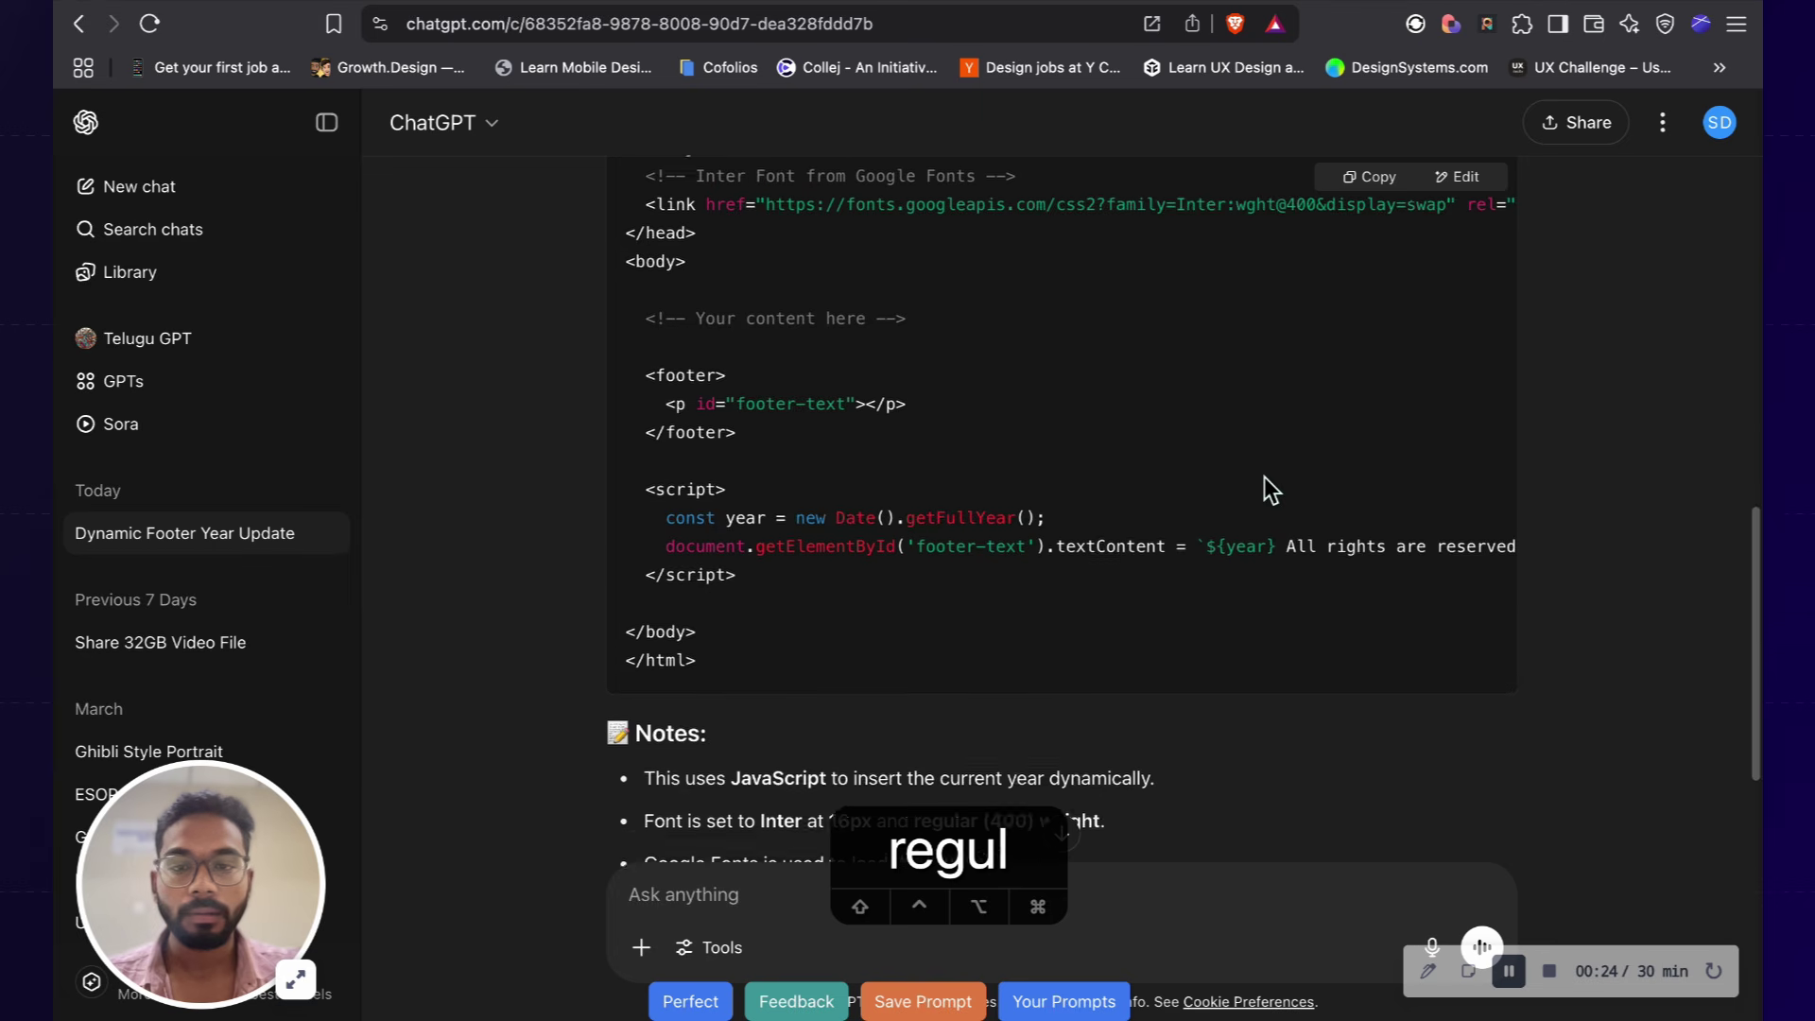
# Step: Edit the sent prompt to add "i just needa snippet of code that i will paste in footer part of that section" and resend it
pyautogui.scroll(15, 1263, 476)
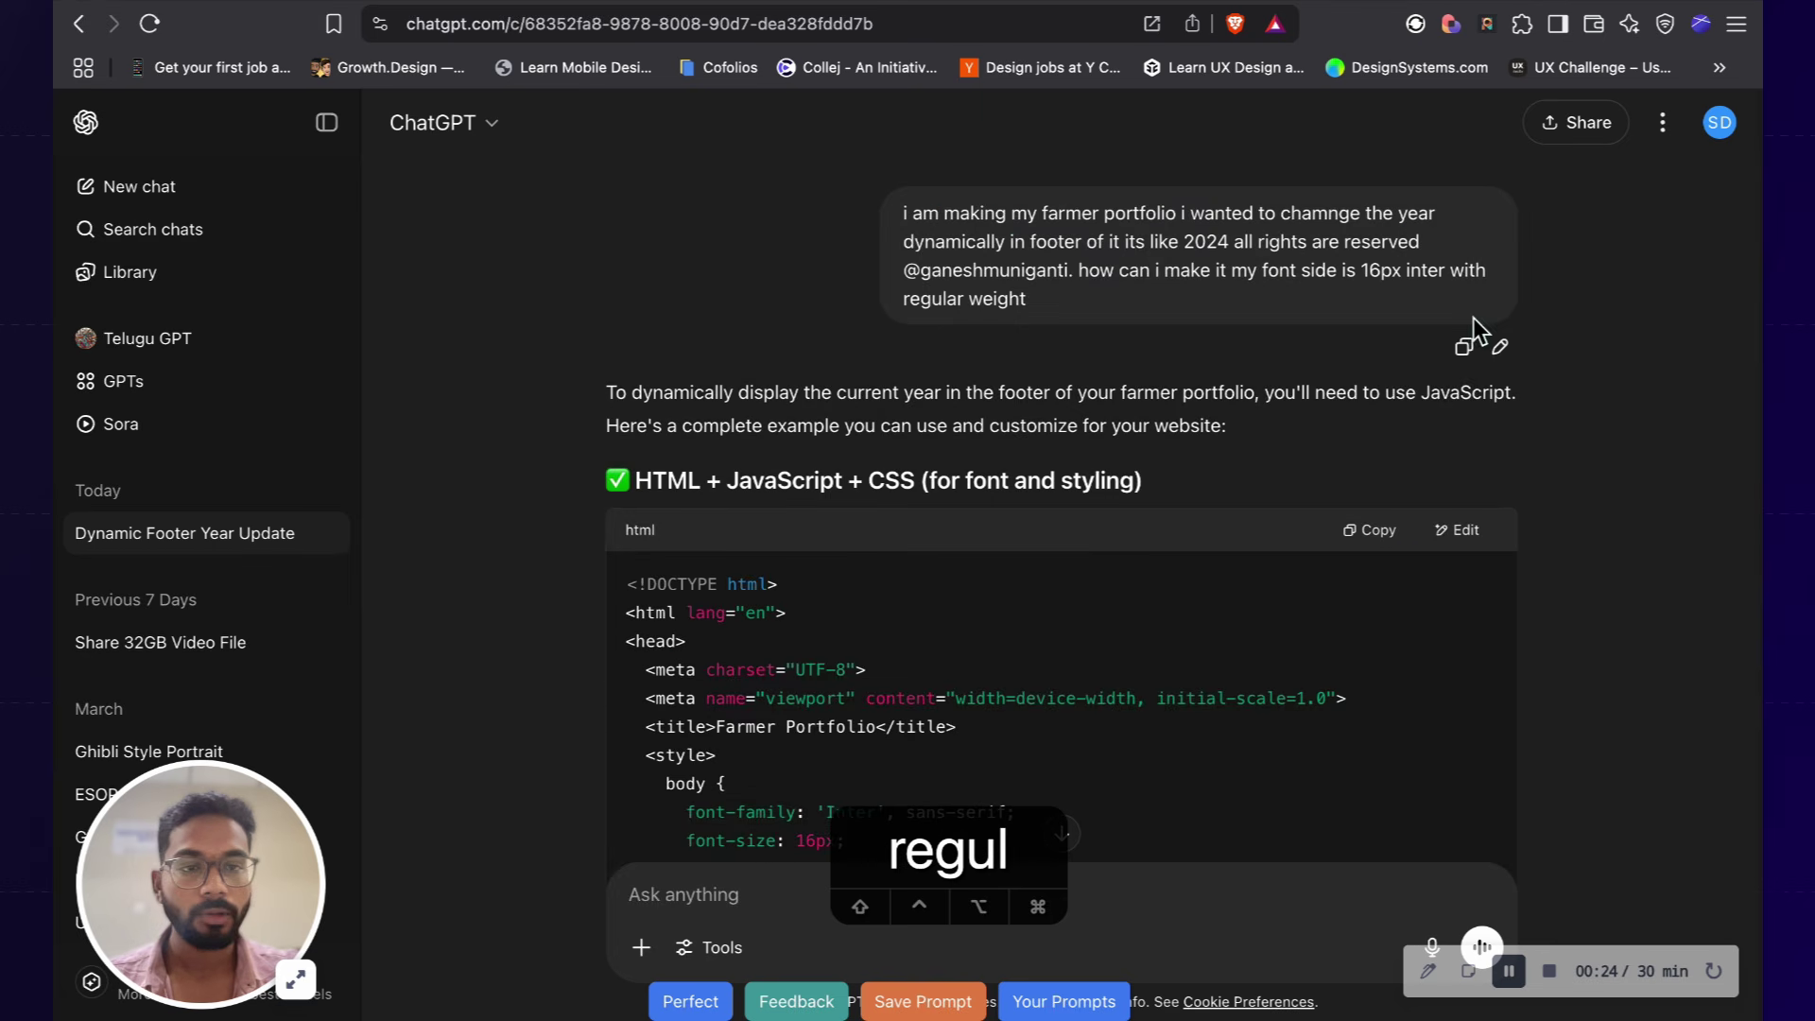
pyautogui.click(1492, 346)
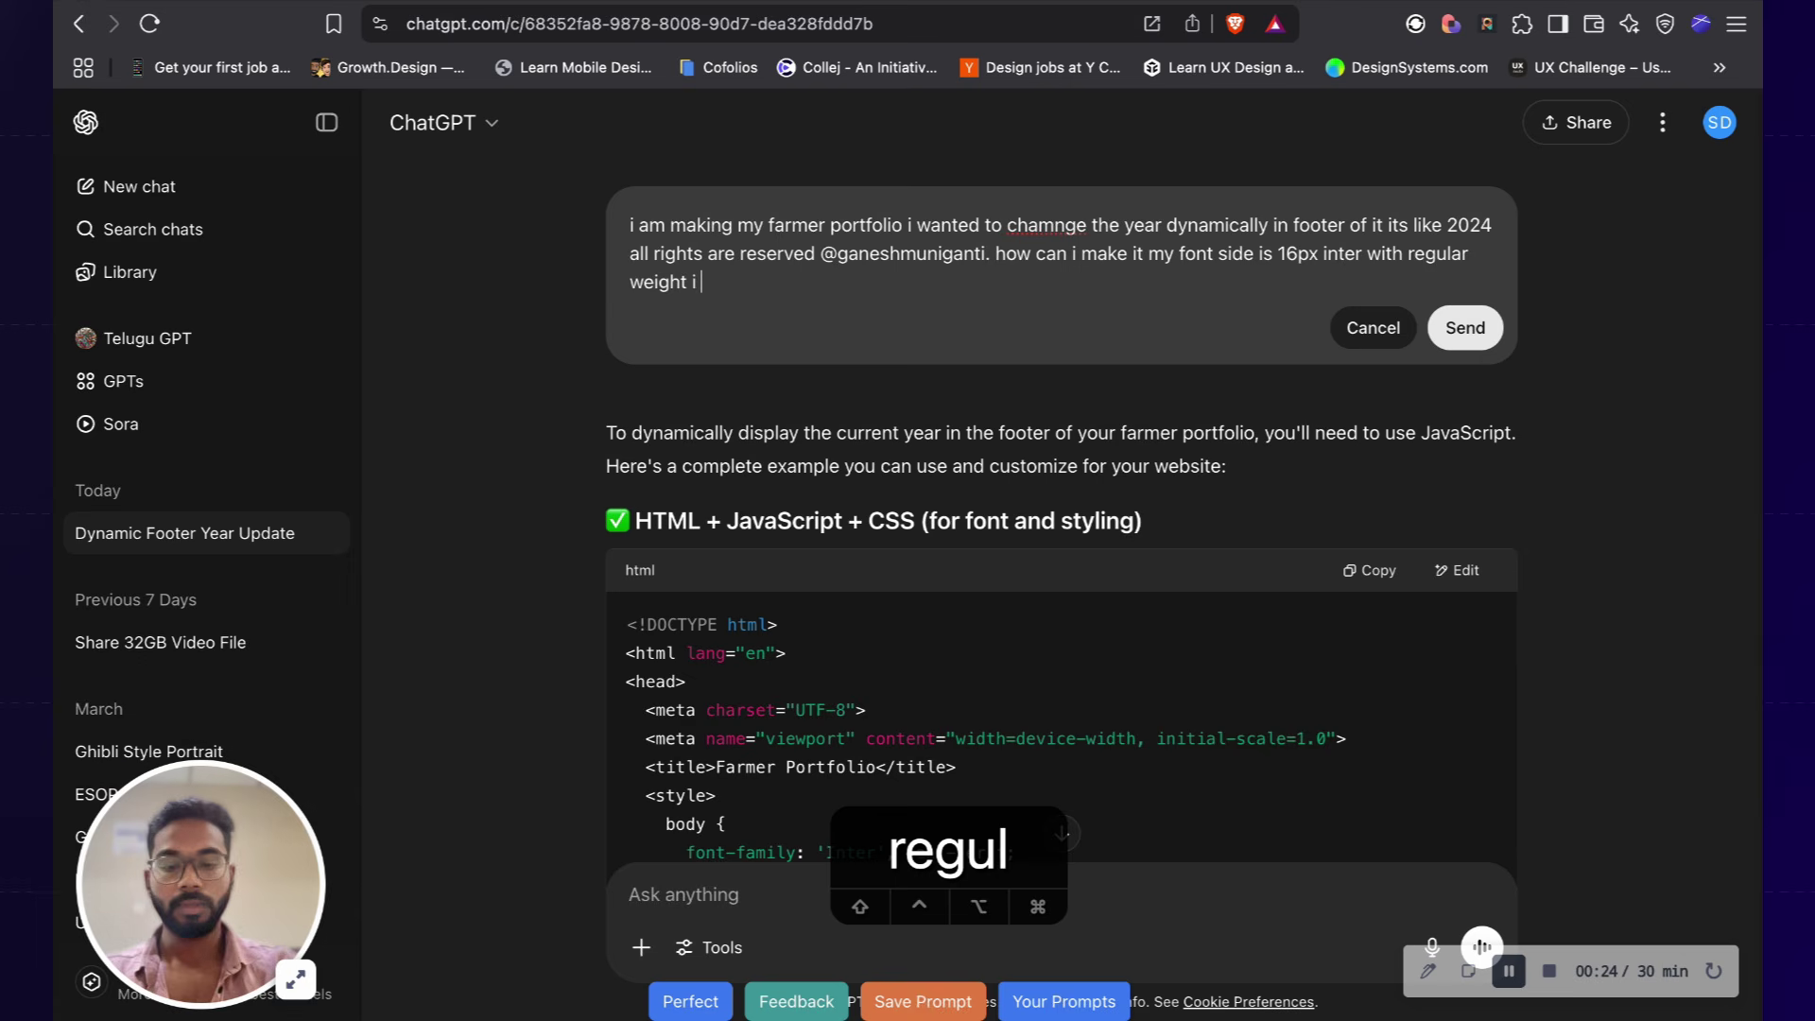
pyautogui.write('a ')
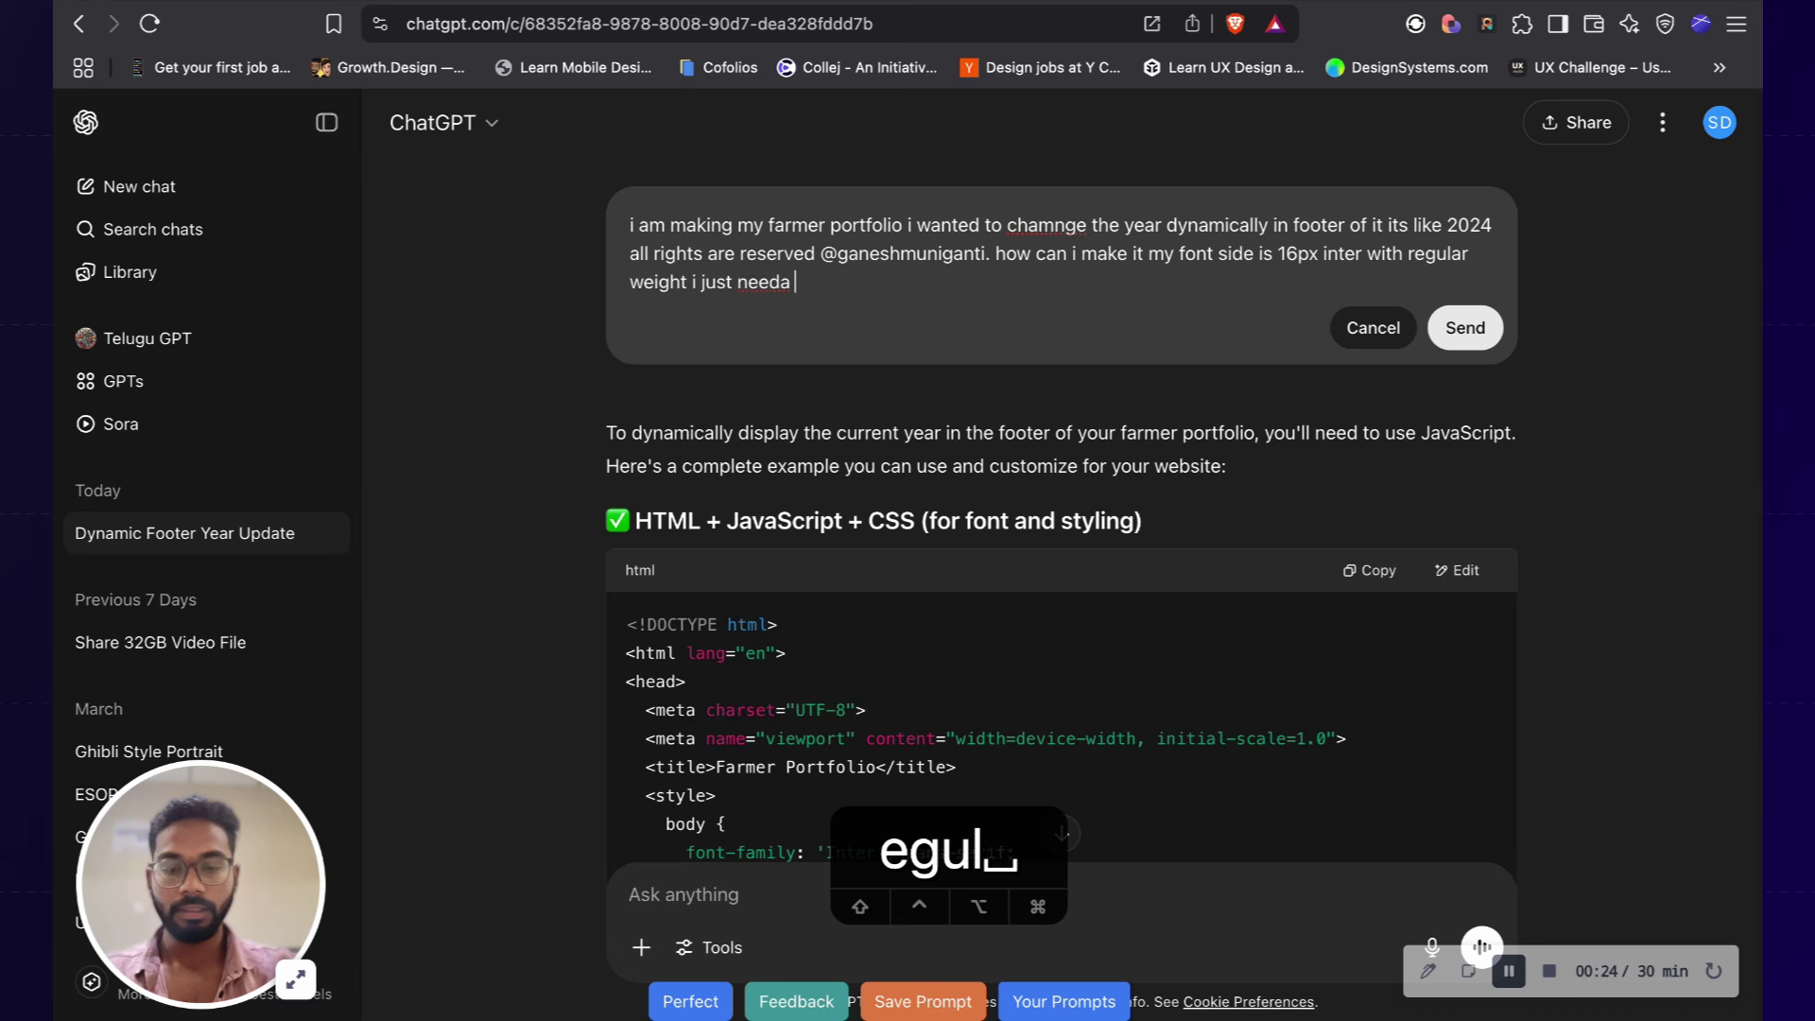
pyautogui.write('snippet ')
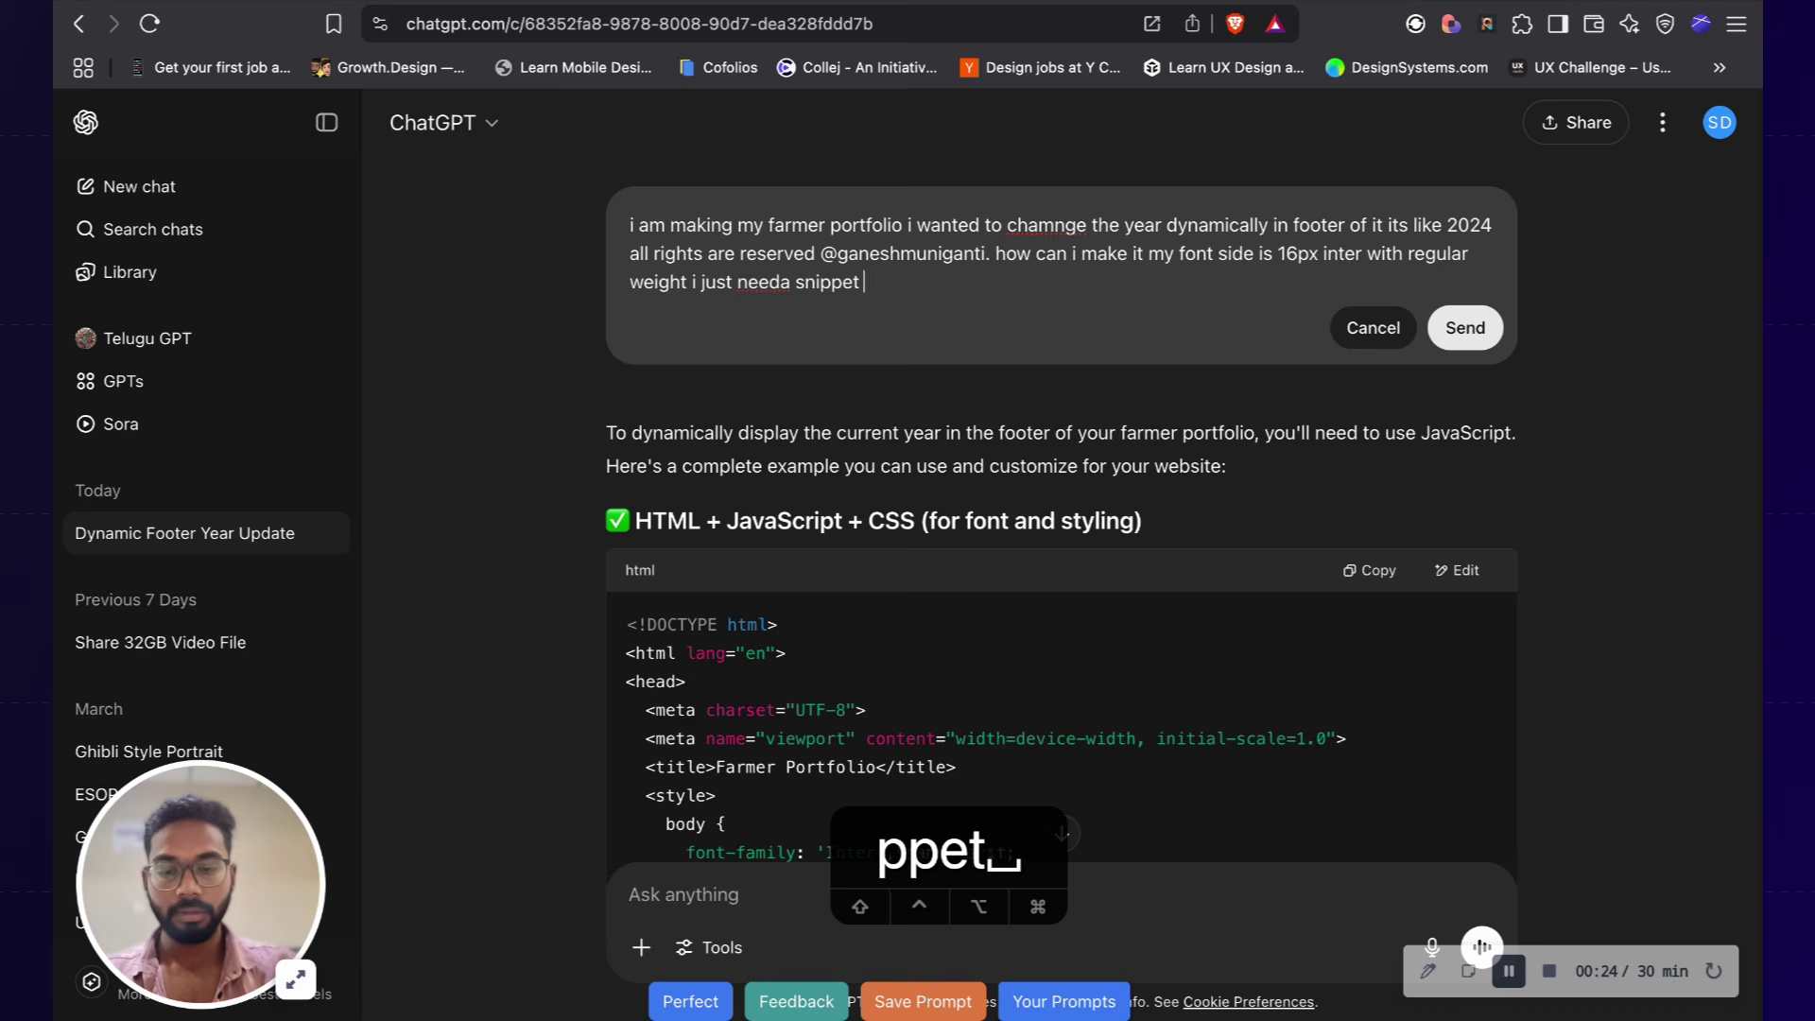
pyautogui.write('of code i')
pyautogui.press('BackSpace')
pyautogui.write('that i will paste in footer part')
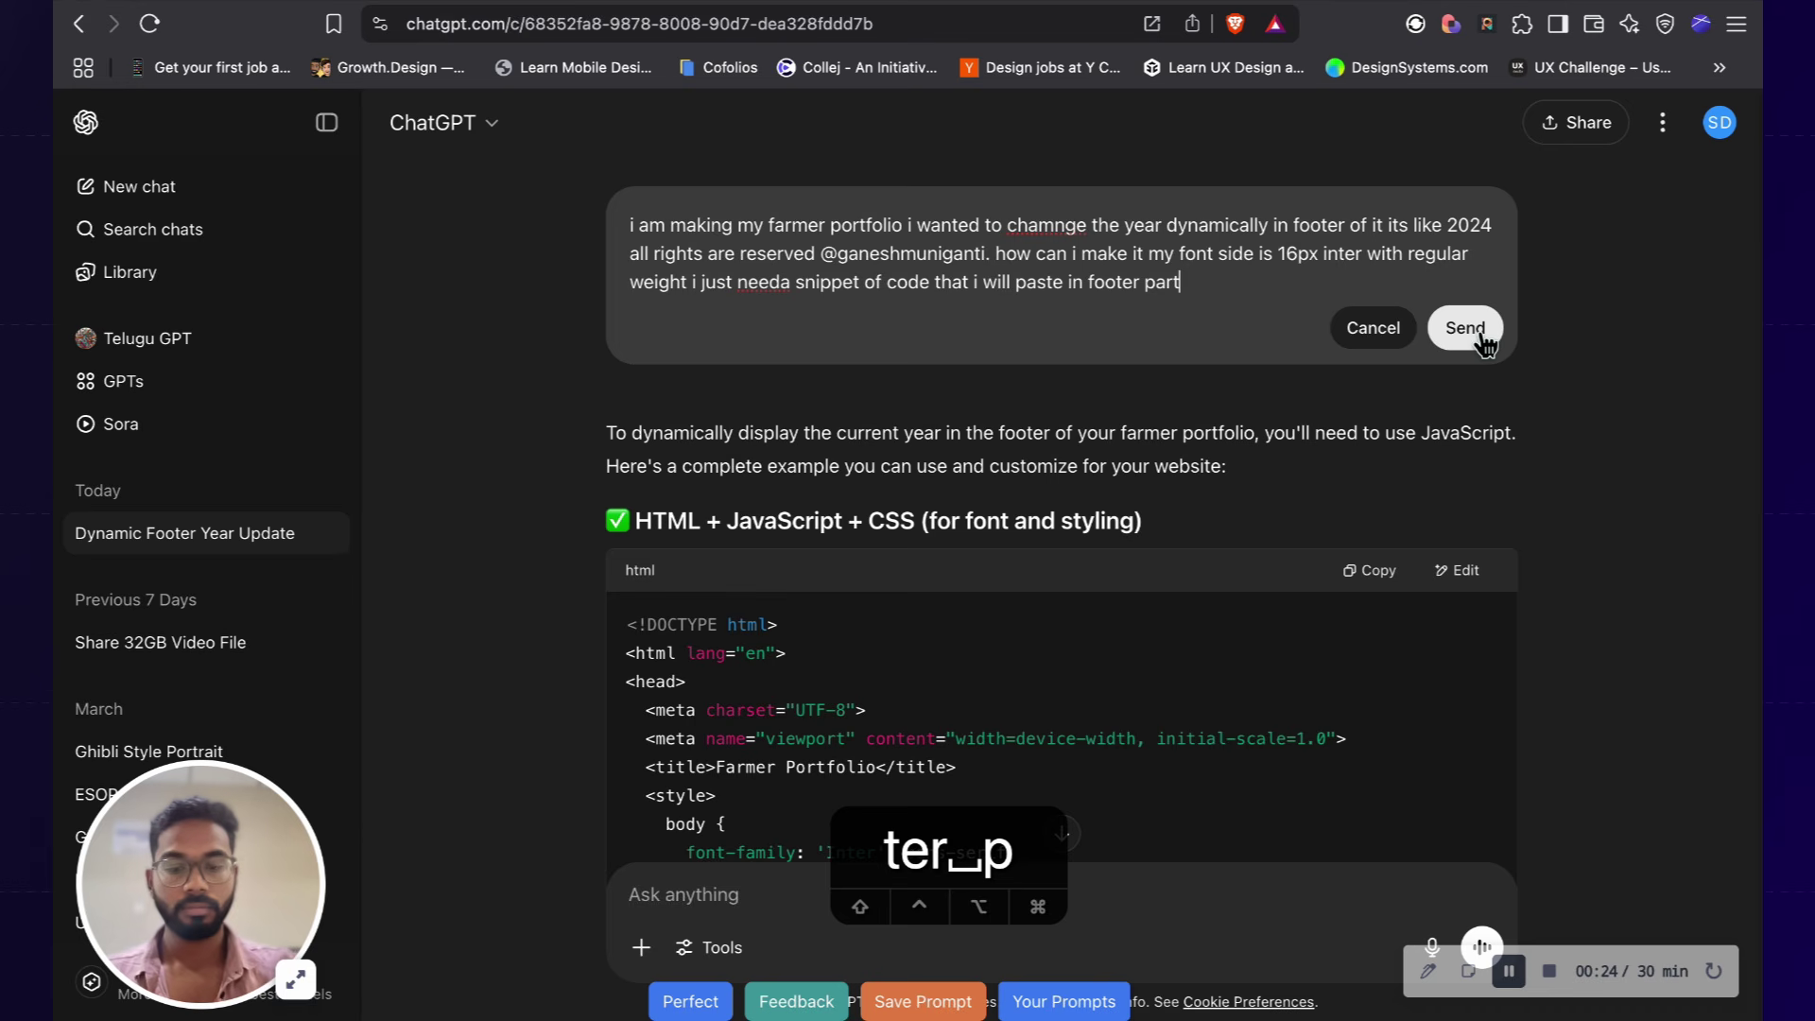
pyautogui.write(' of that section')
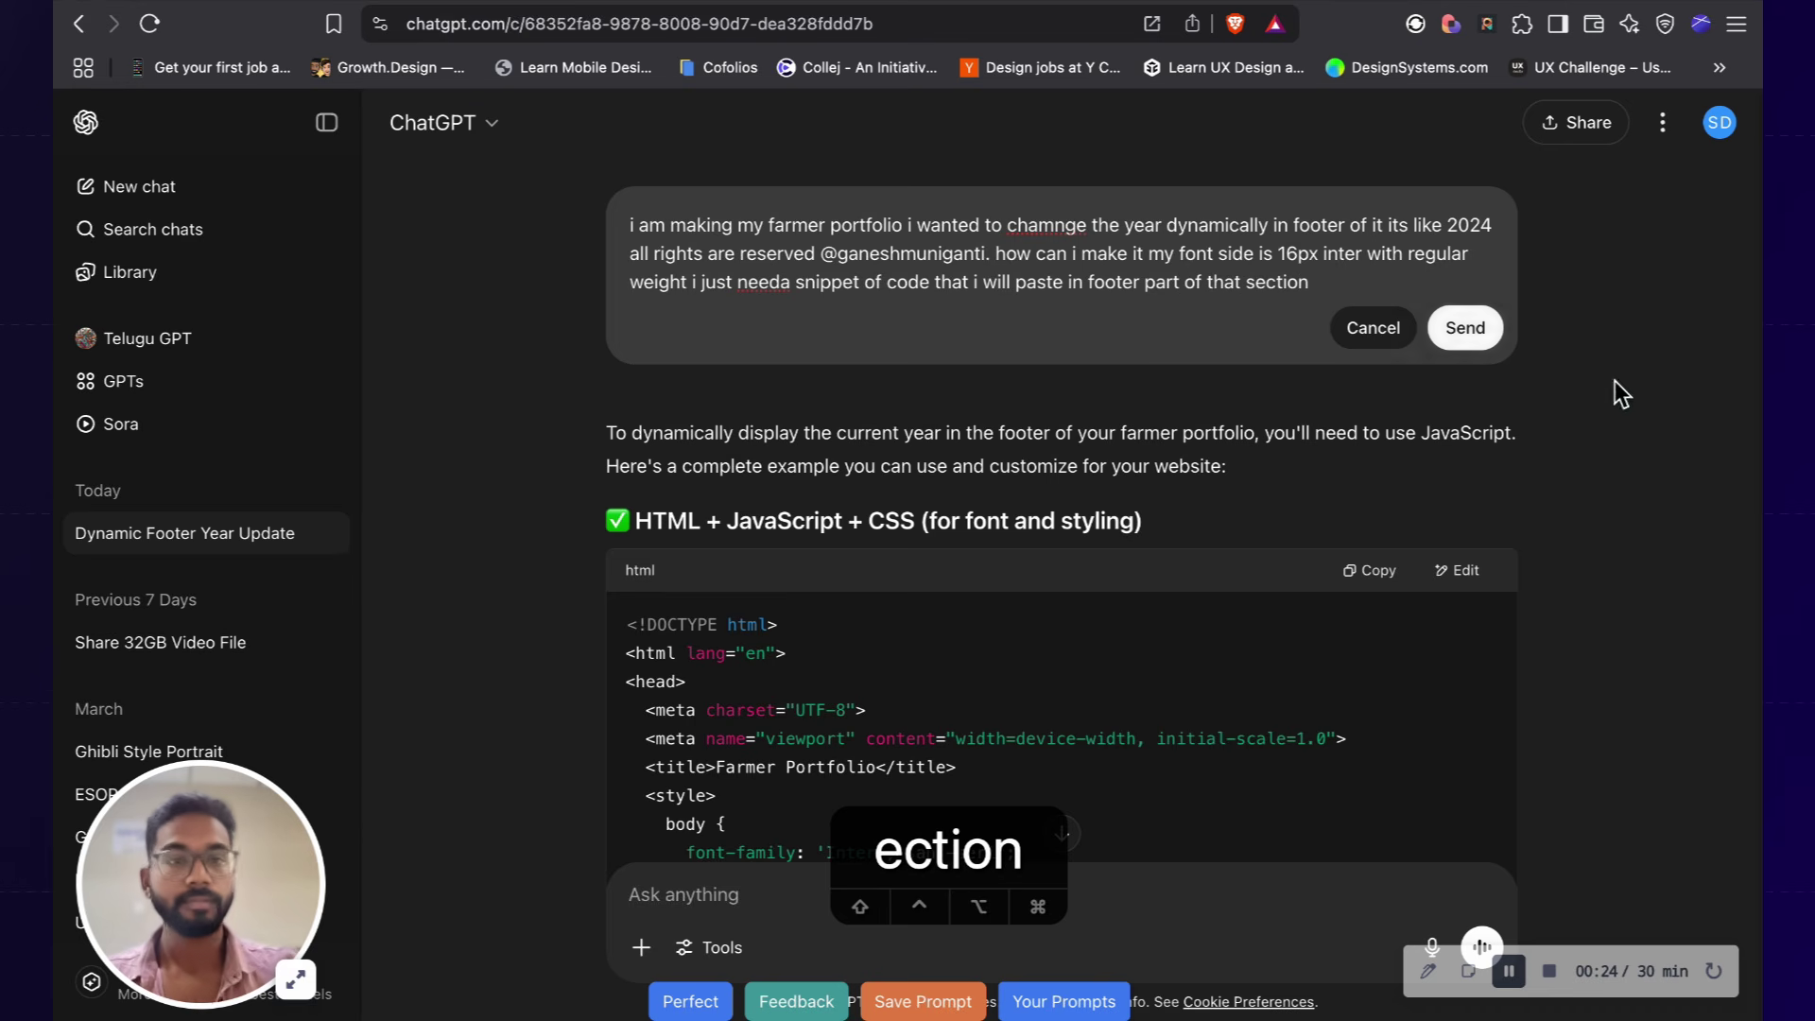
pyautogui.click(1467, 329)
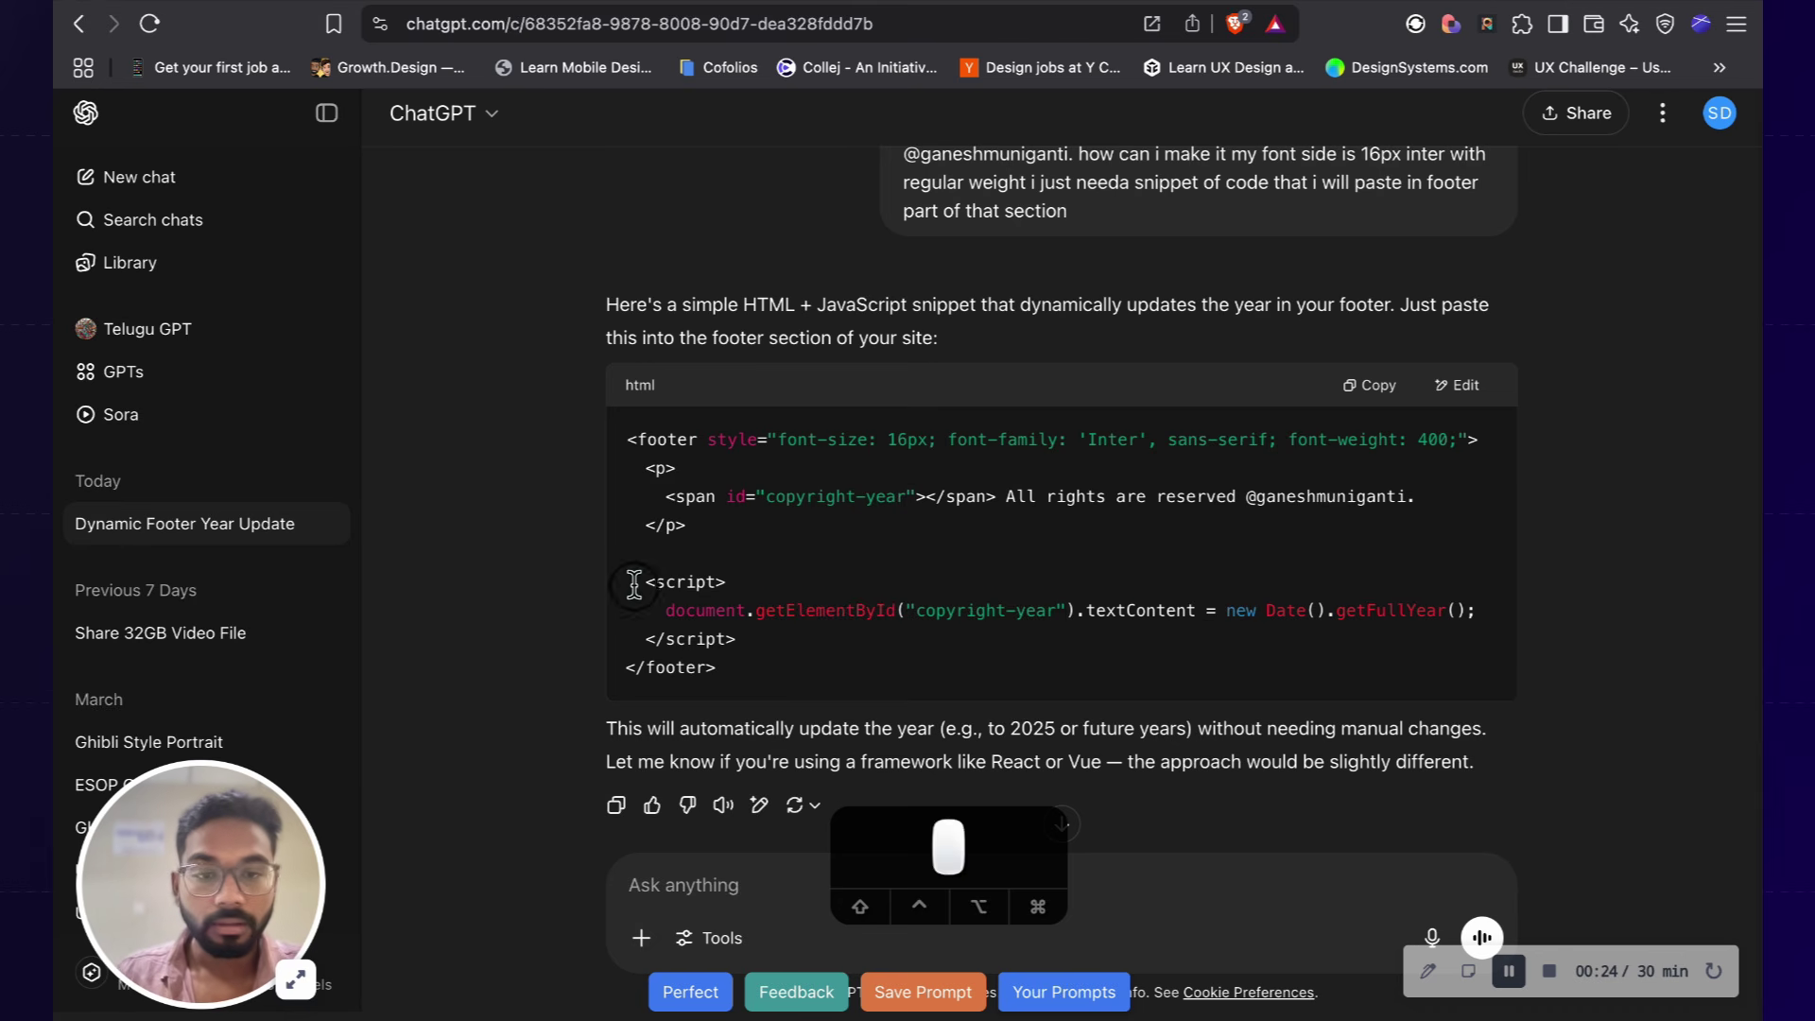
# Step: Copy ChatGPT's footer snippet and create a new component code file titled "Dynamic year" in Framer
pyautogui.click(1380, 397)
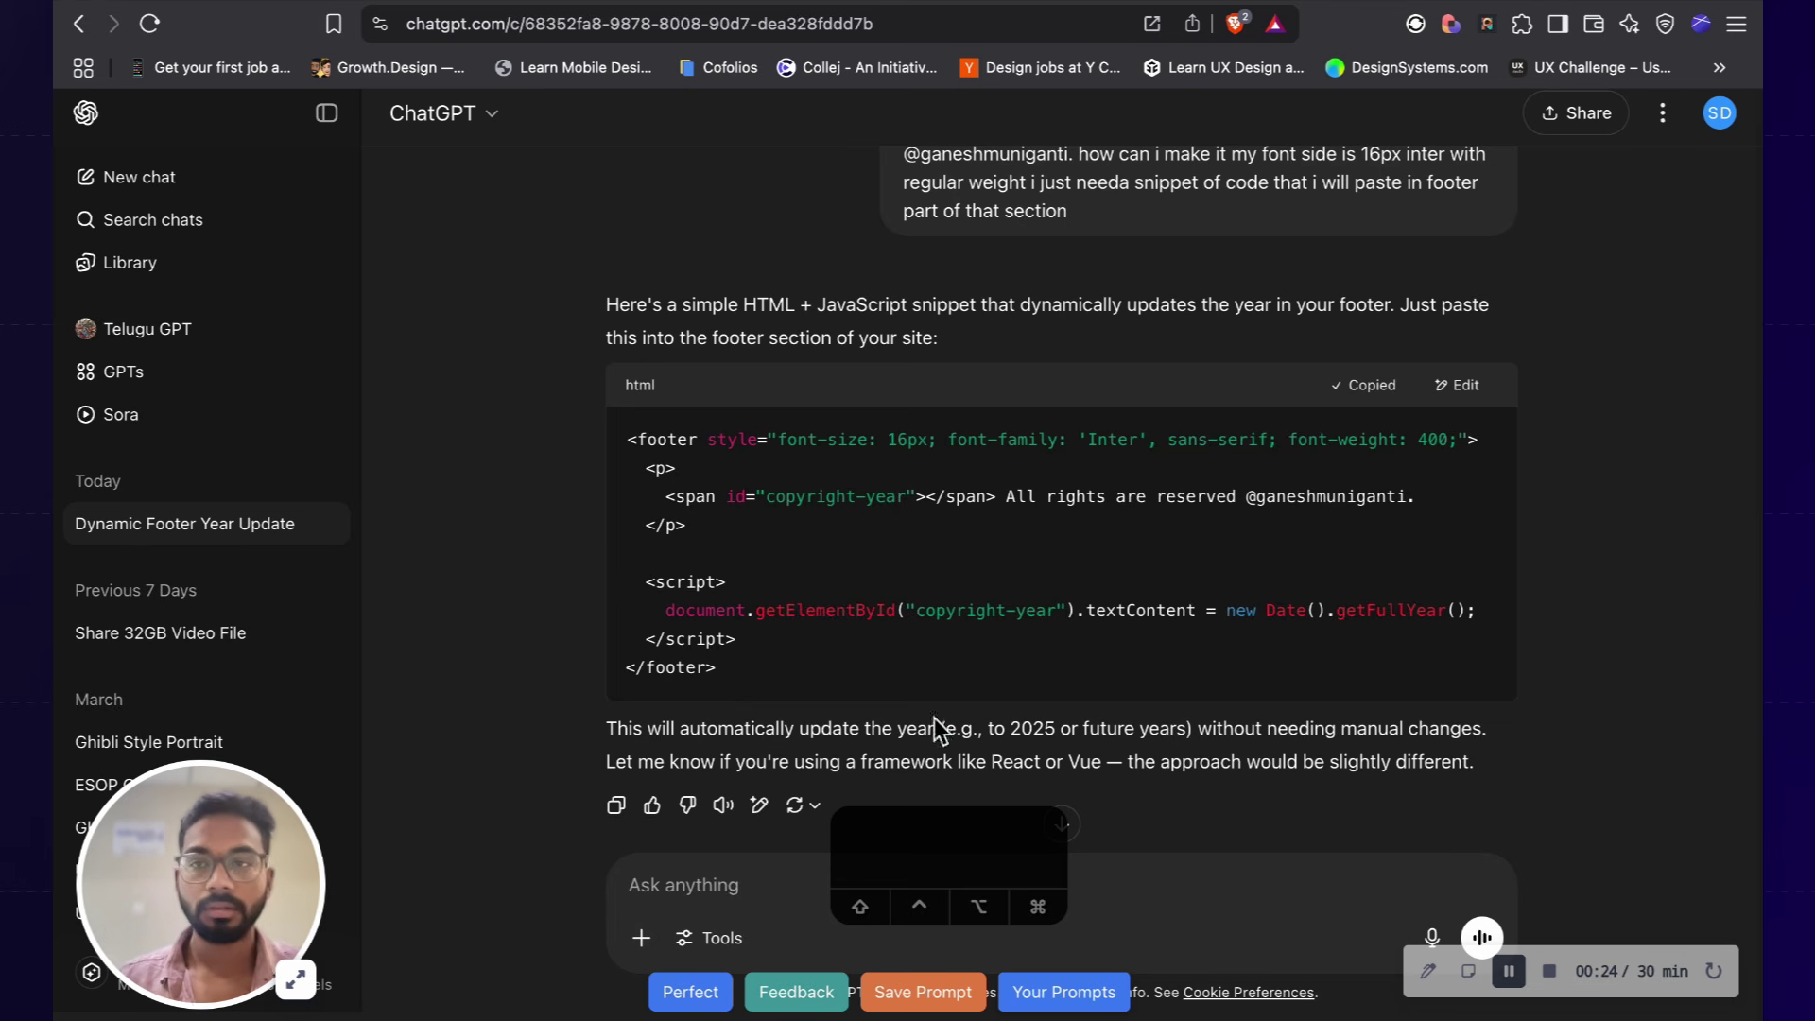
pyautogui.hotkey('ctrl', 'Tab')
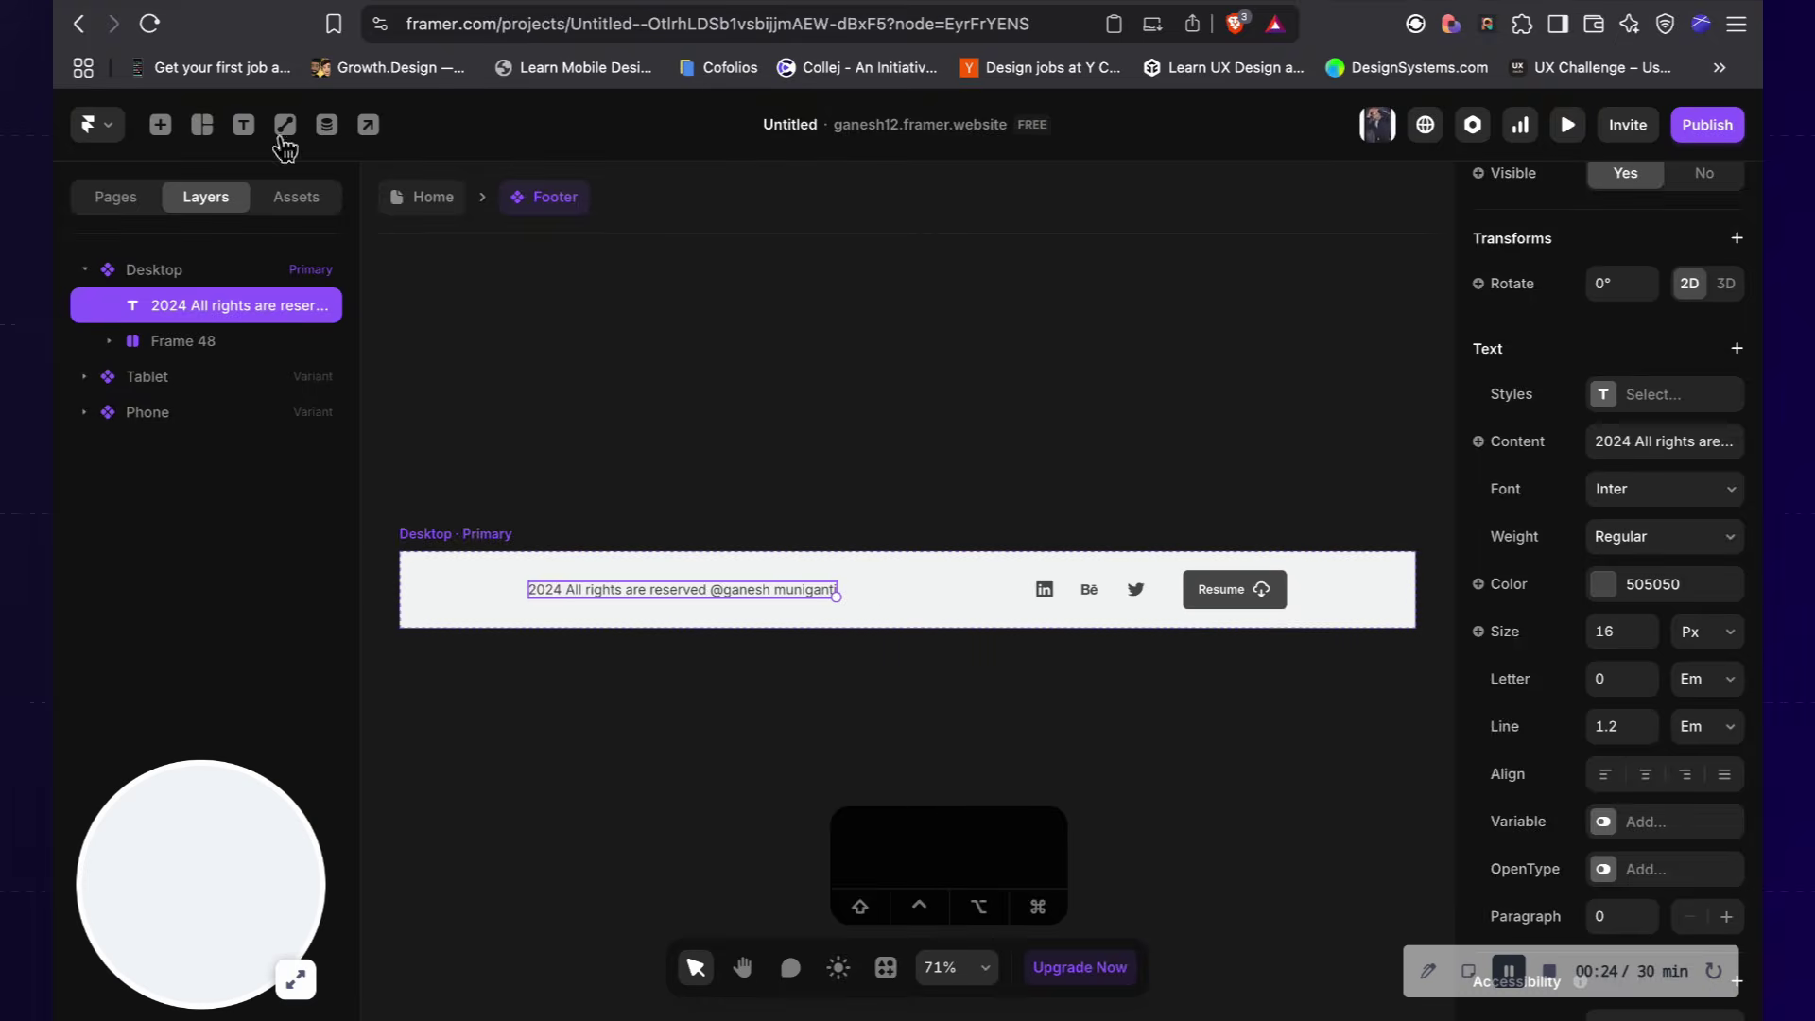
pyautogui.click(295, 210)
pyautogui.moveTo(223, 855); pyautogui.dragTo(436, 849)
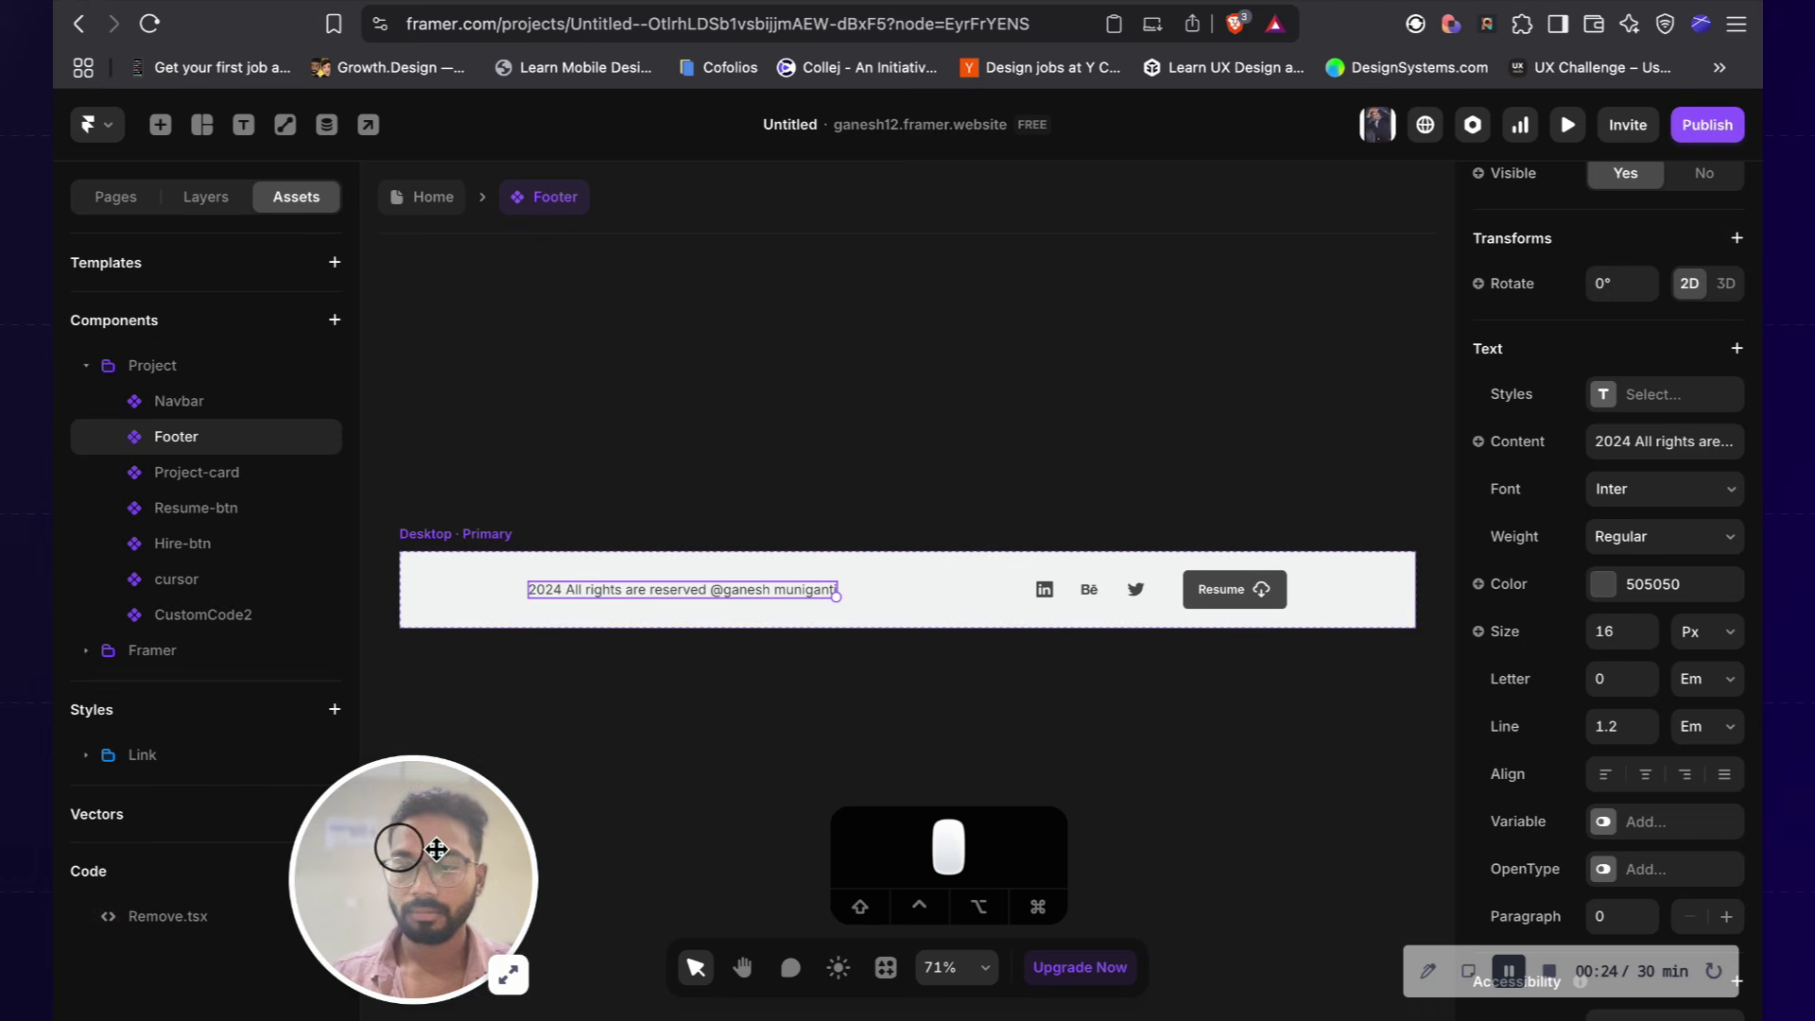
pyautogui.click(335, 870)
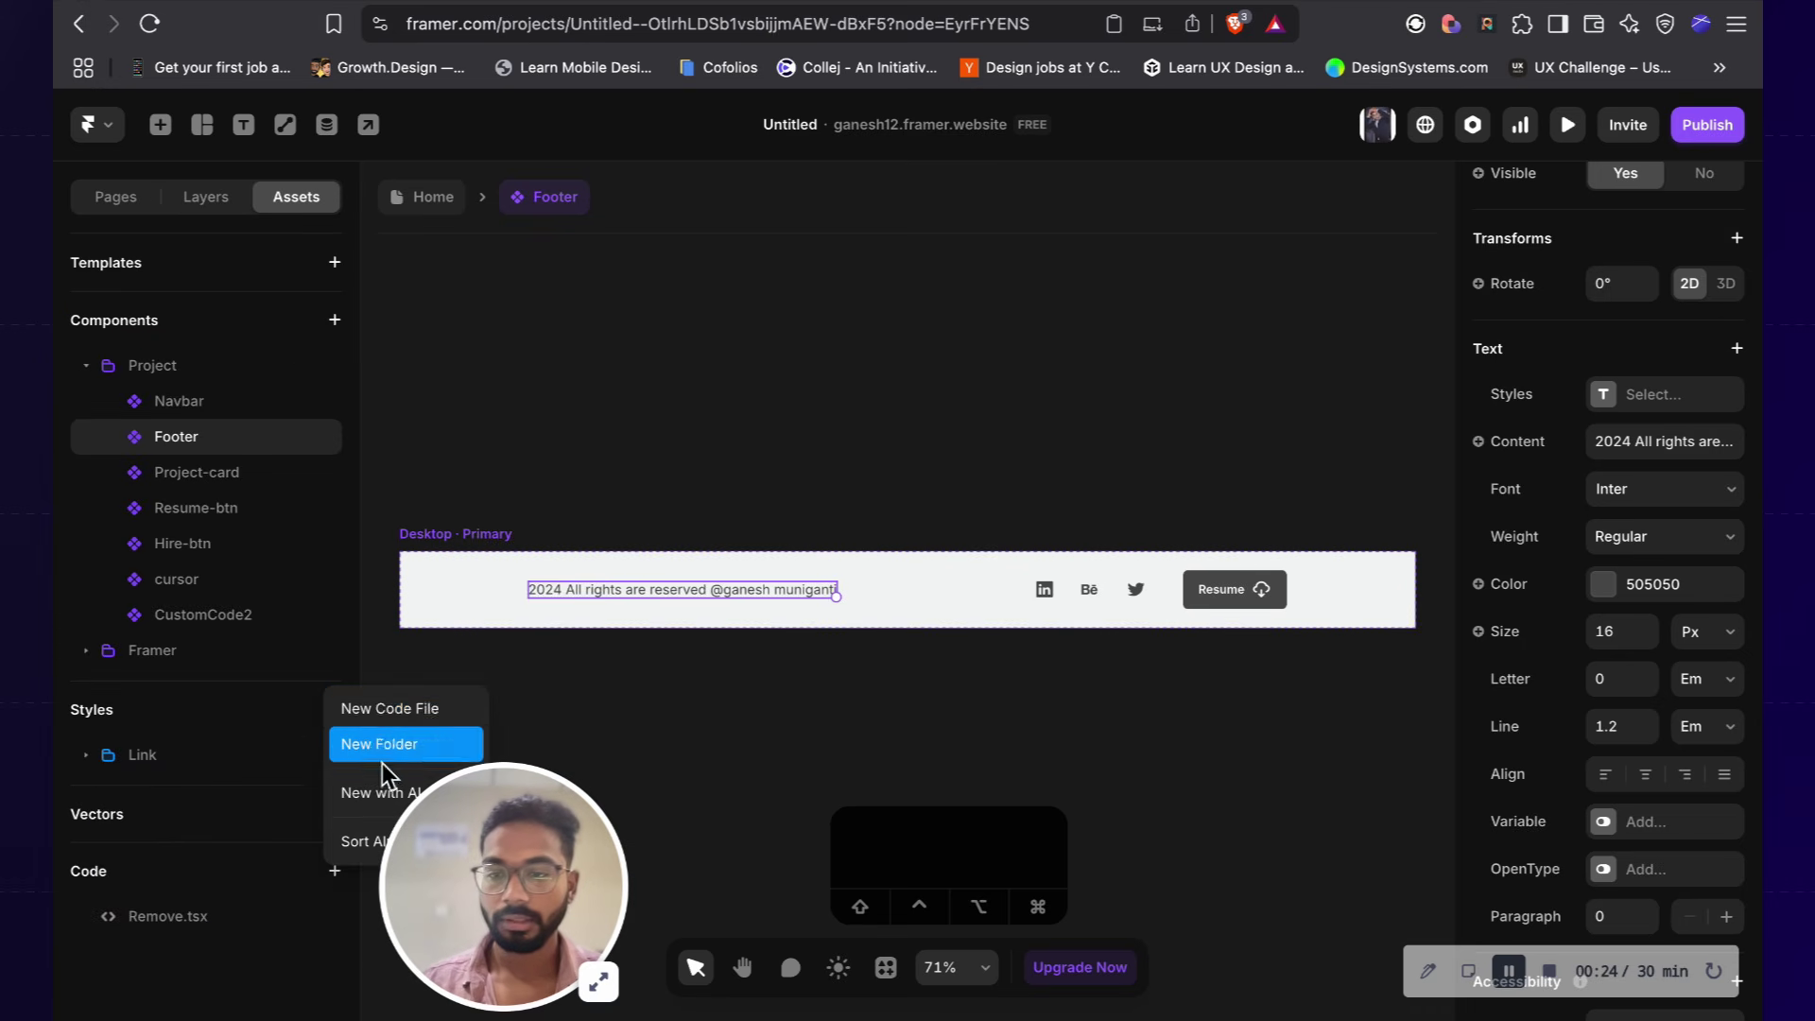
pyautogui.click(395, 712)
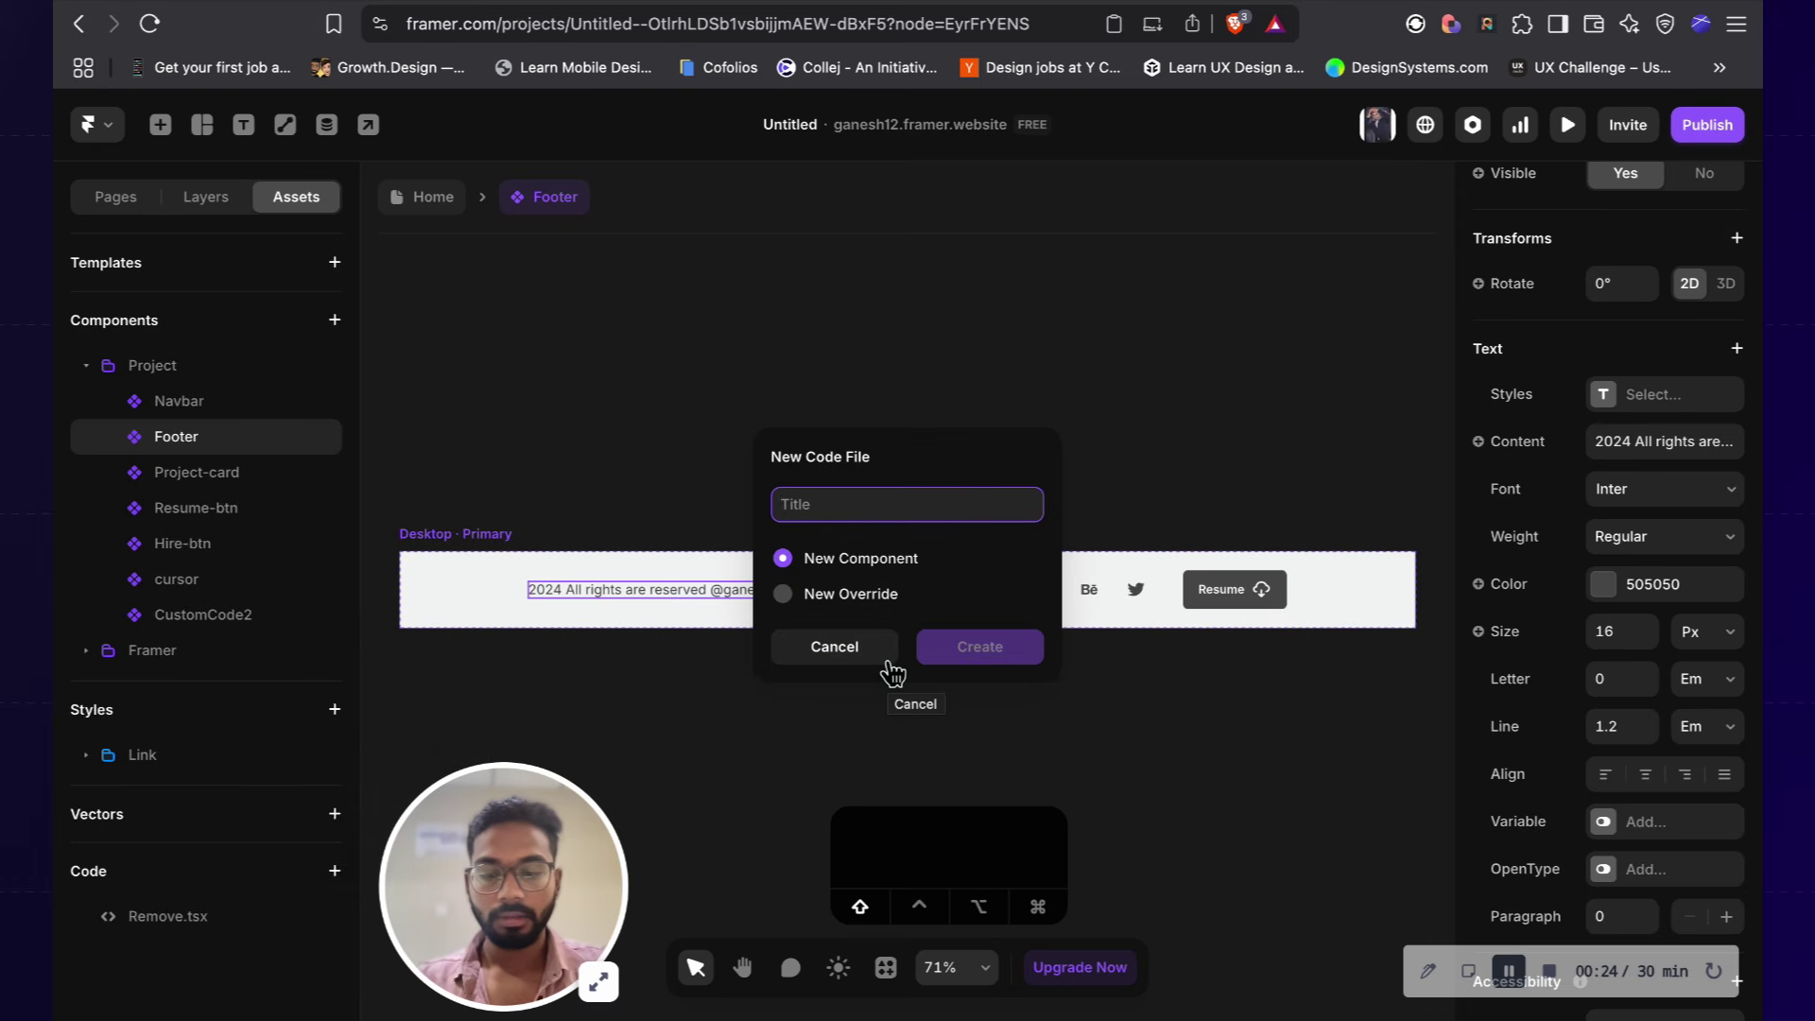
pyautogui.write('Dynamic ')
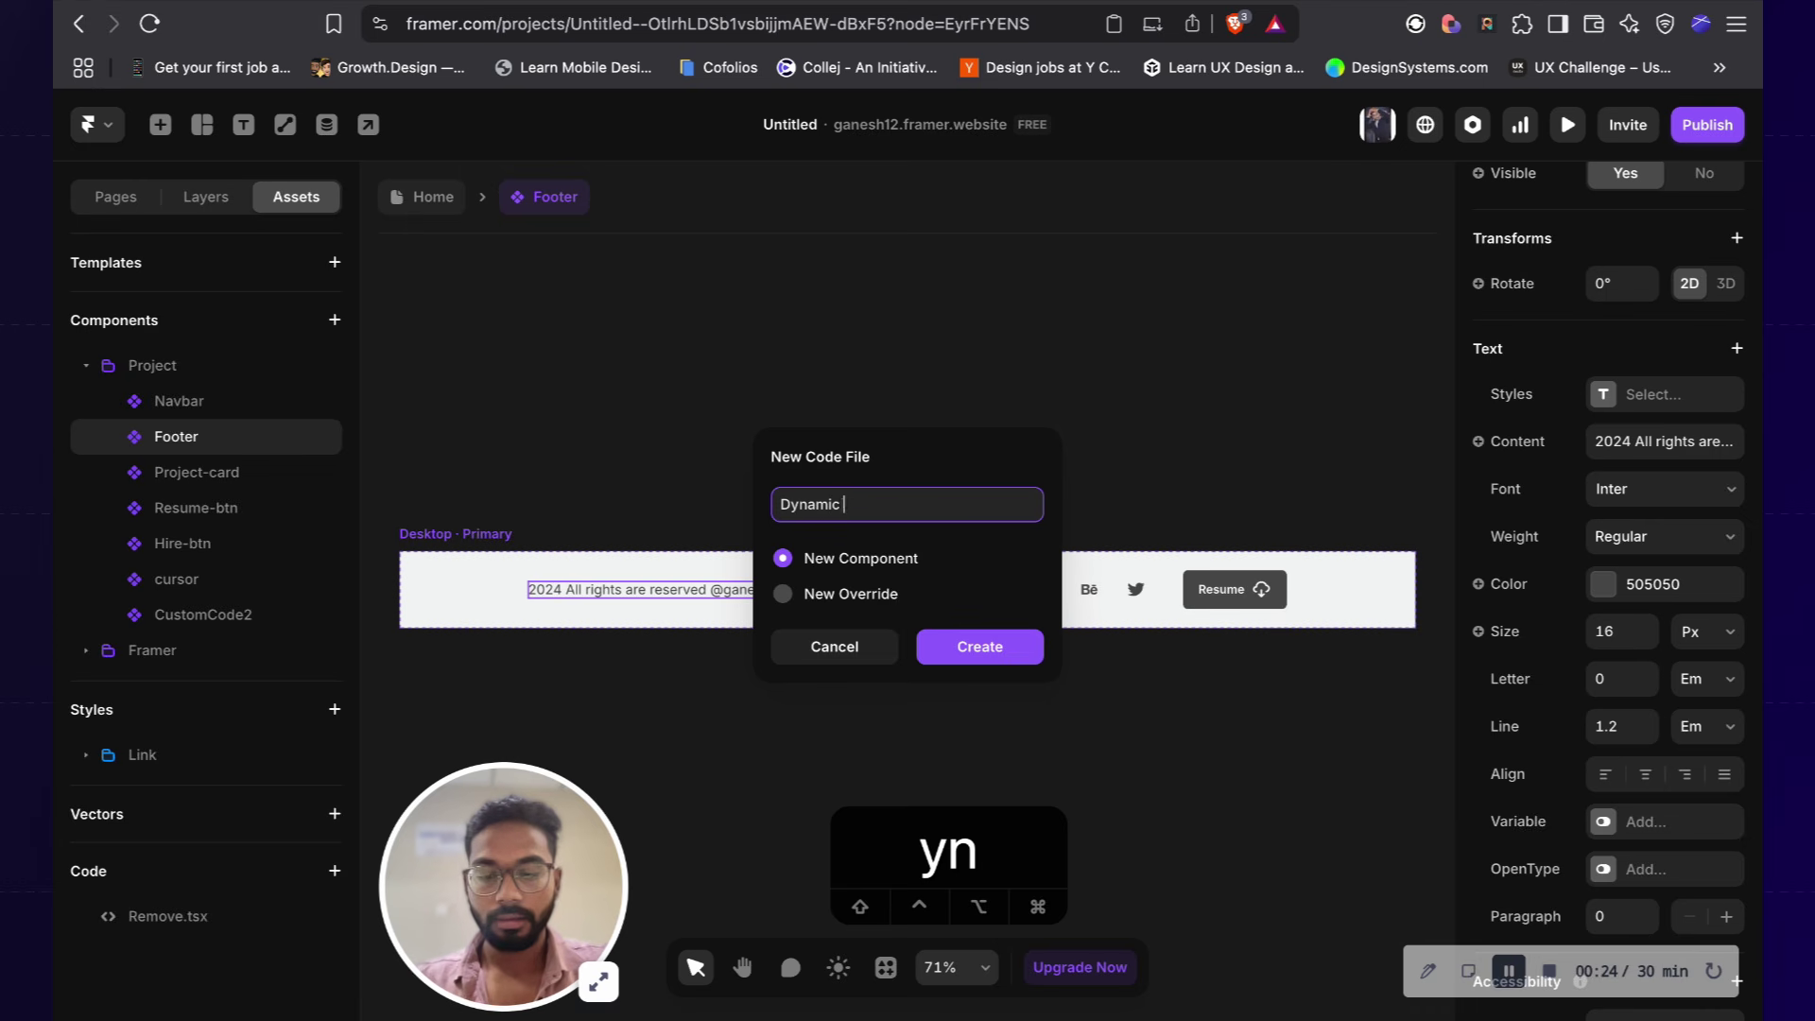
pyautogui.write('dyear')
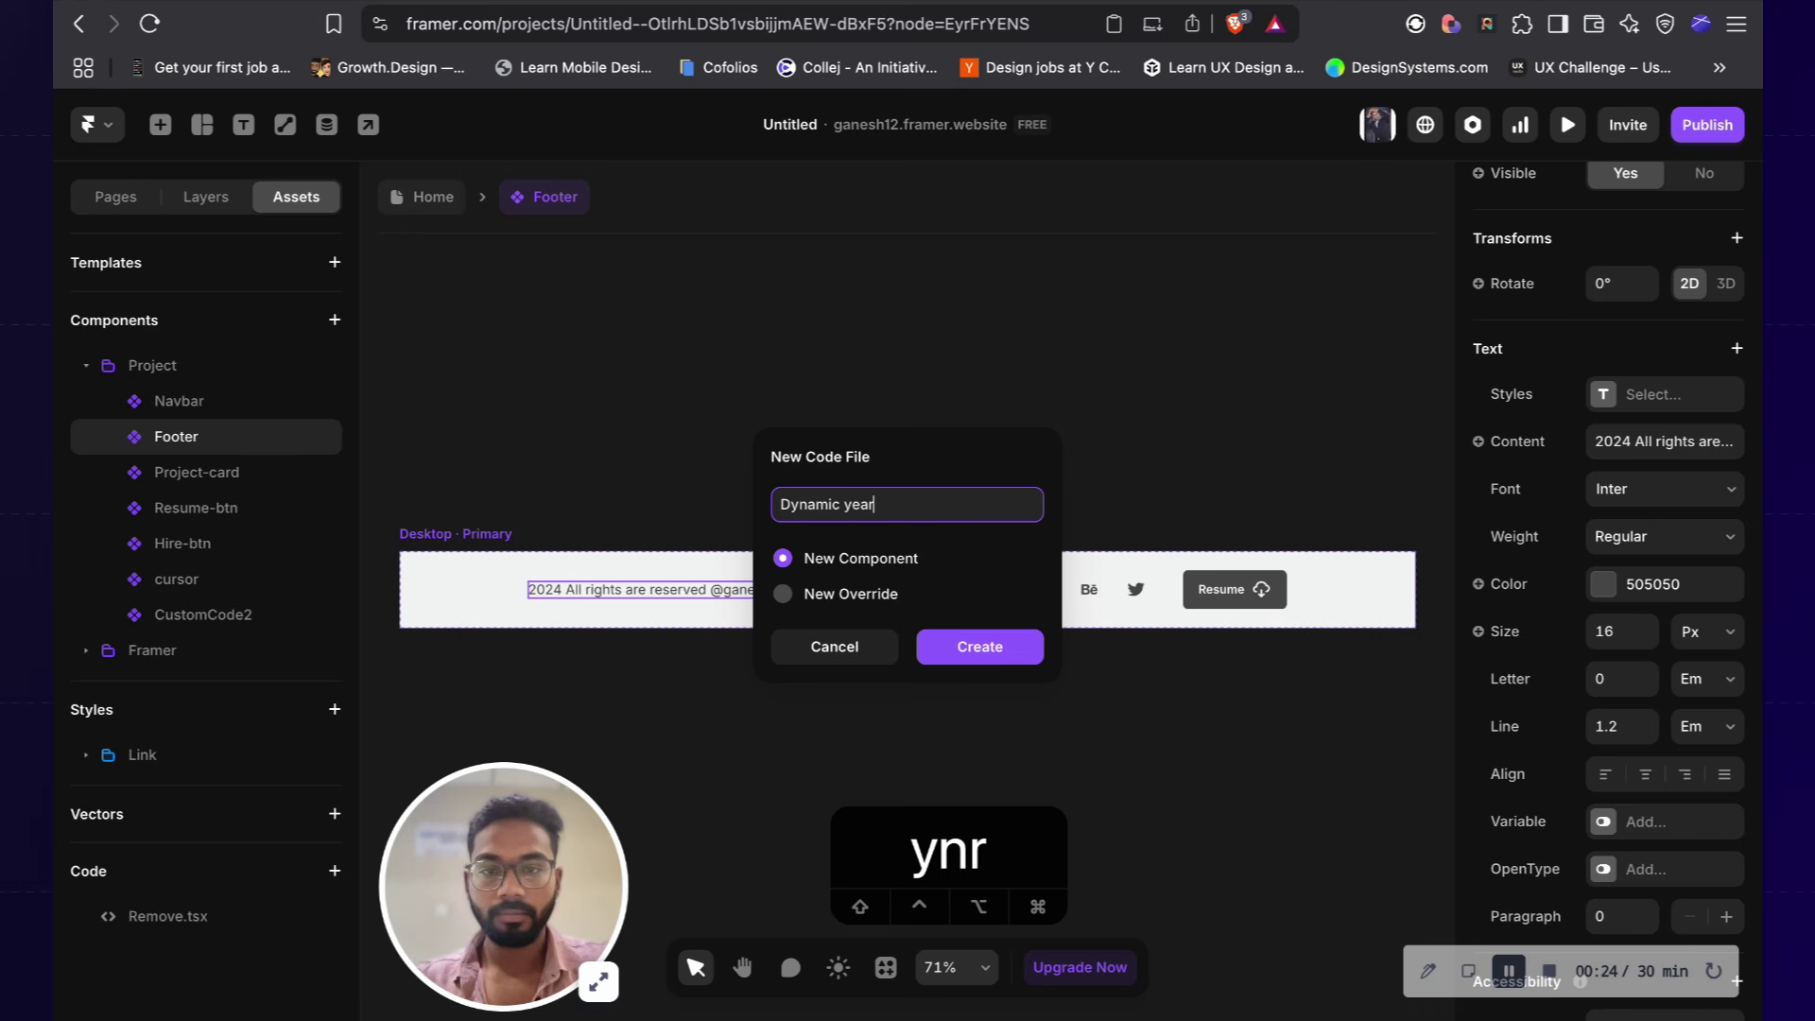
pyautogui.click(980, 648)
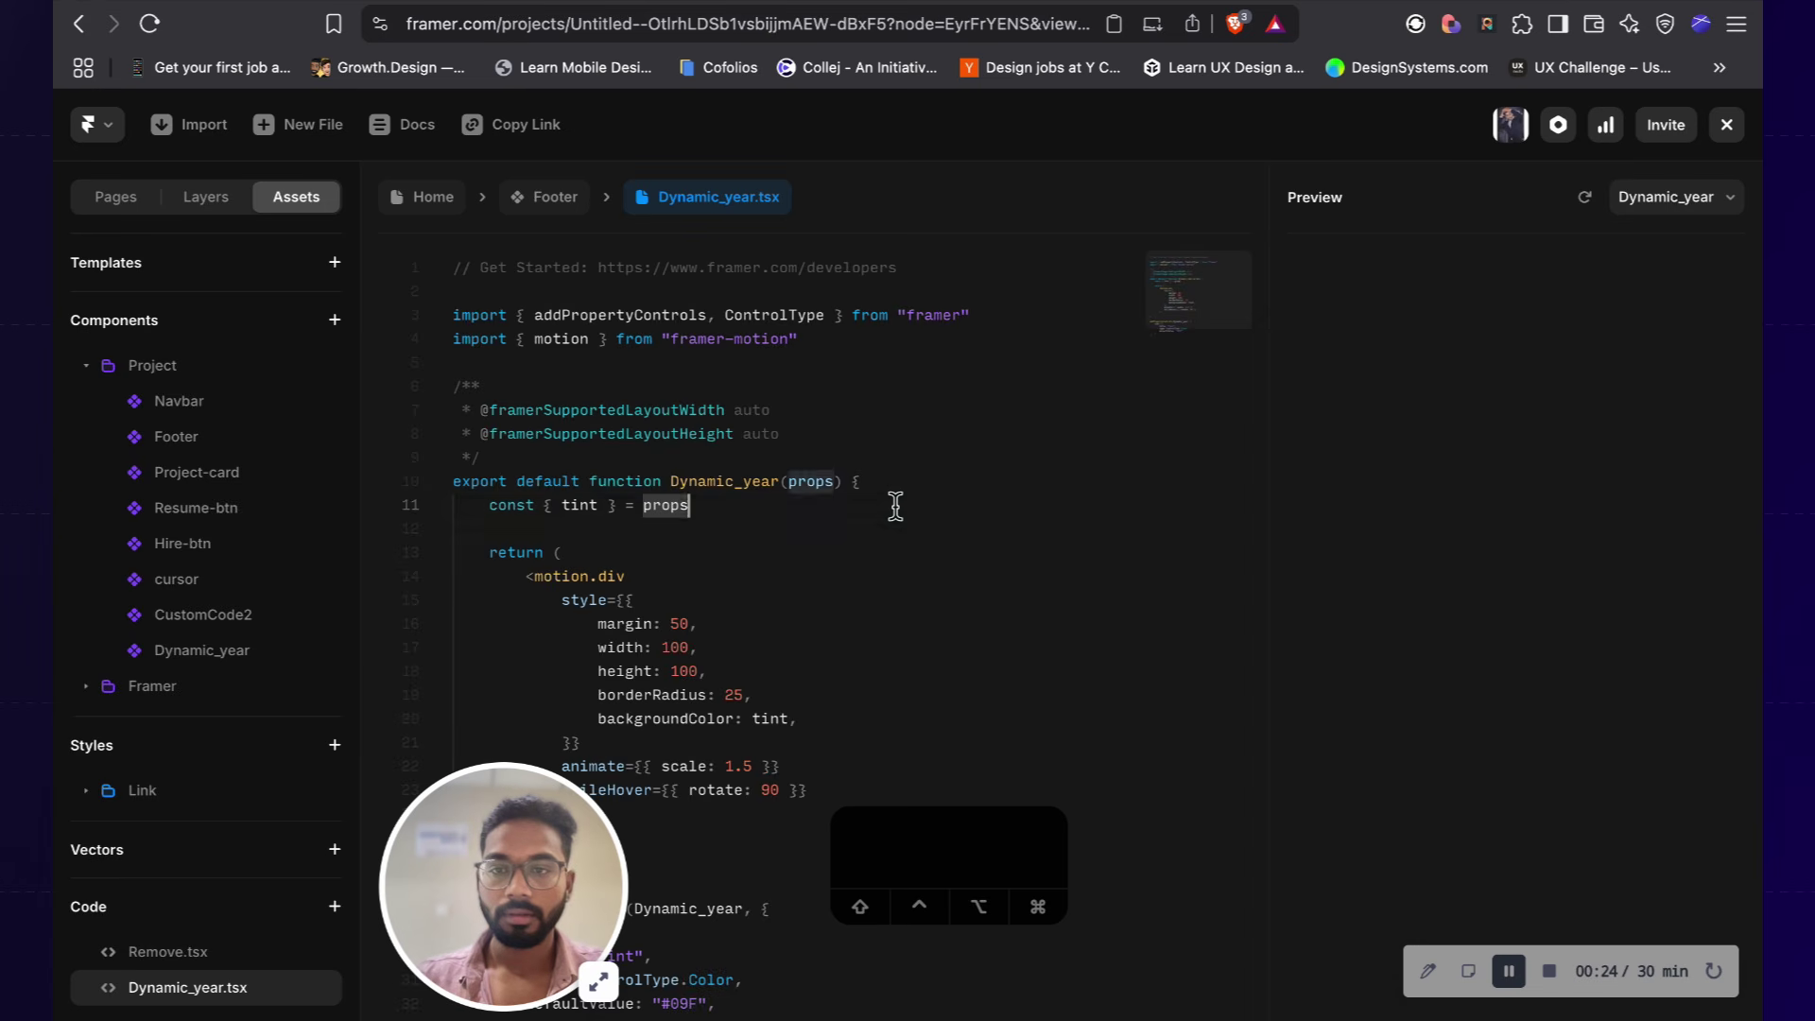
# Step: Try to replace all the template code in Dynamic_year.tsx with the copied code, and undo the replacement
pyautogui.tripleClick(895, 504)
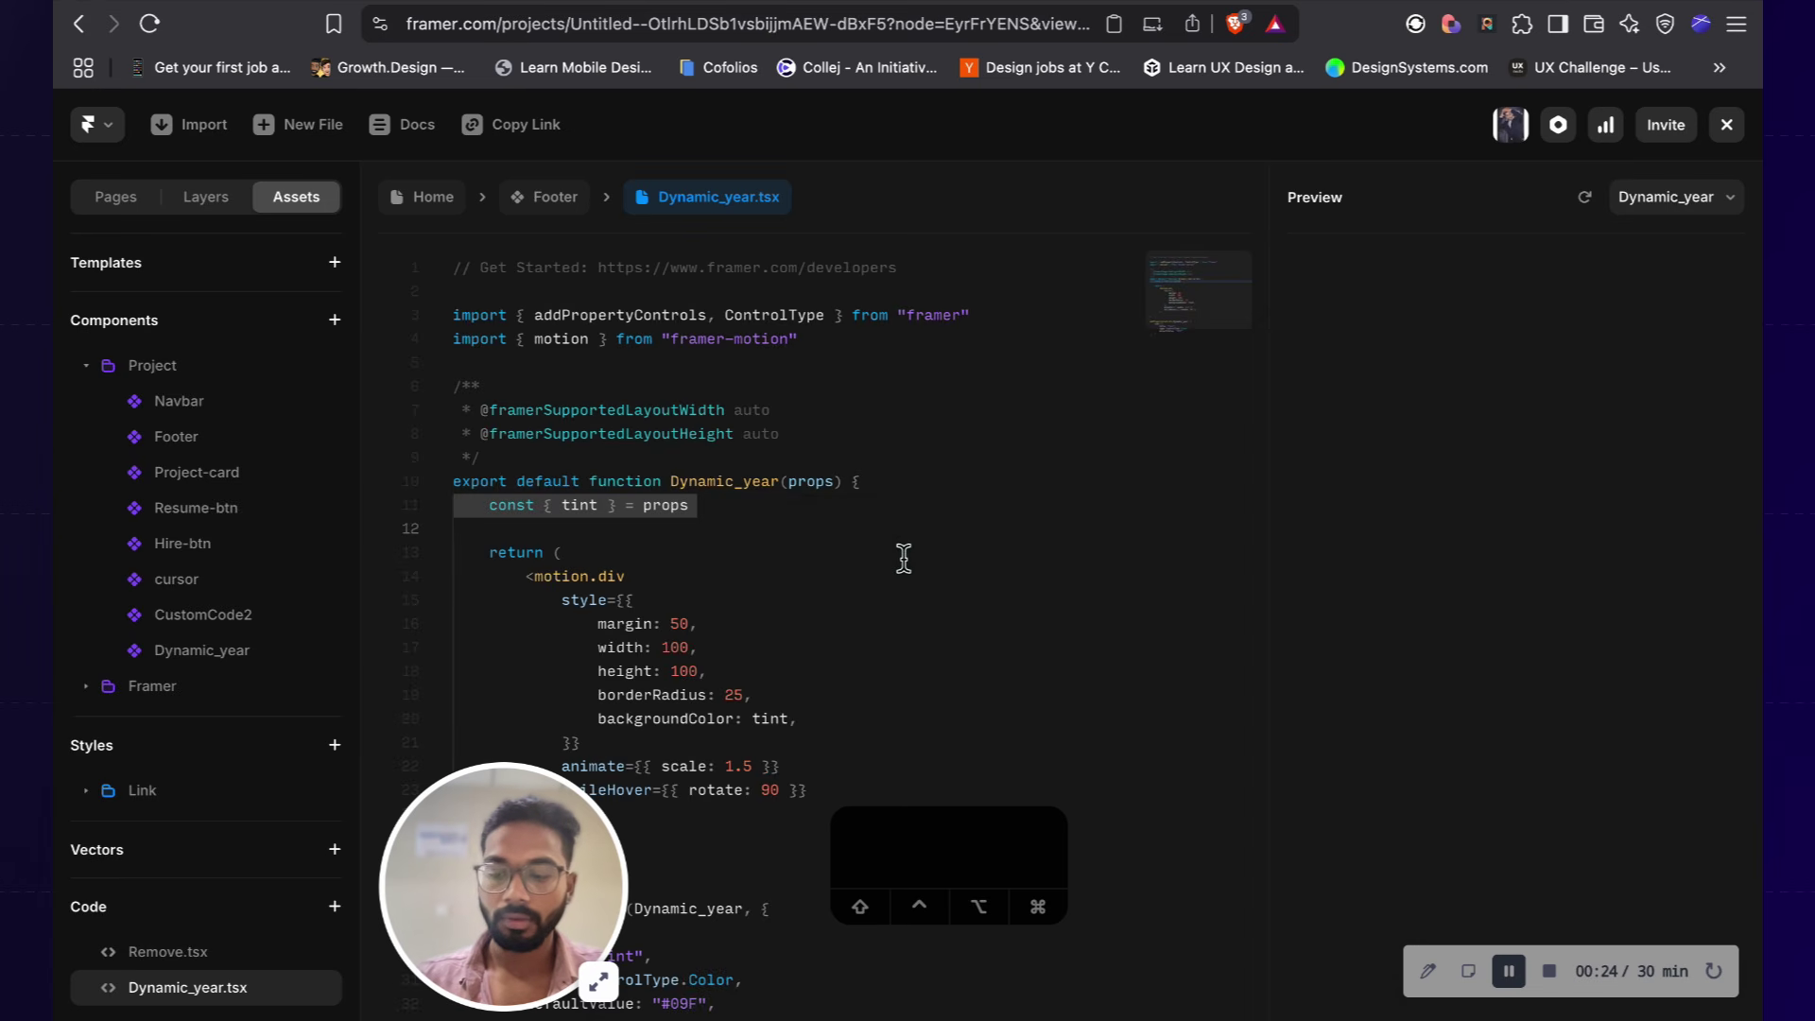
pyautogui.scroll(-5, 903, 556)
pyautogui.scroll(5, 904, 550)
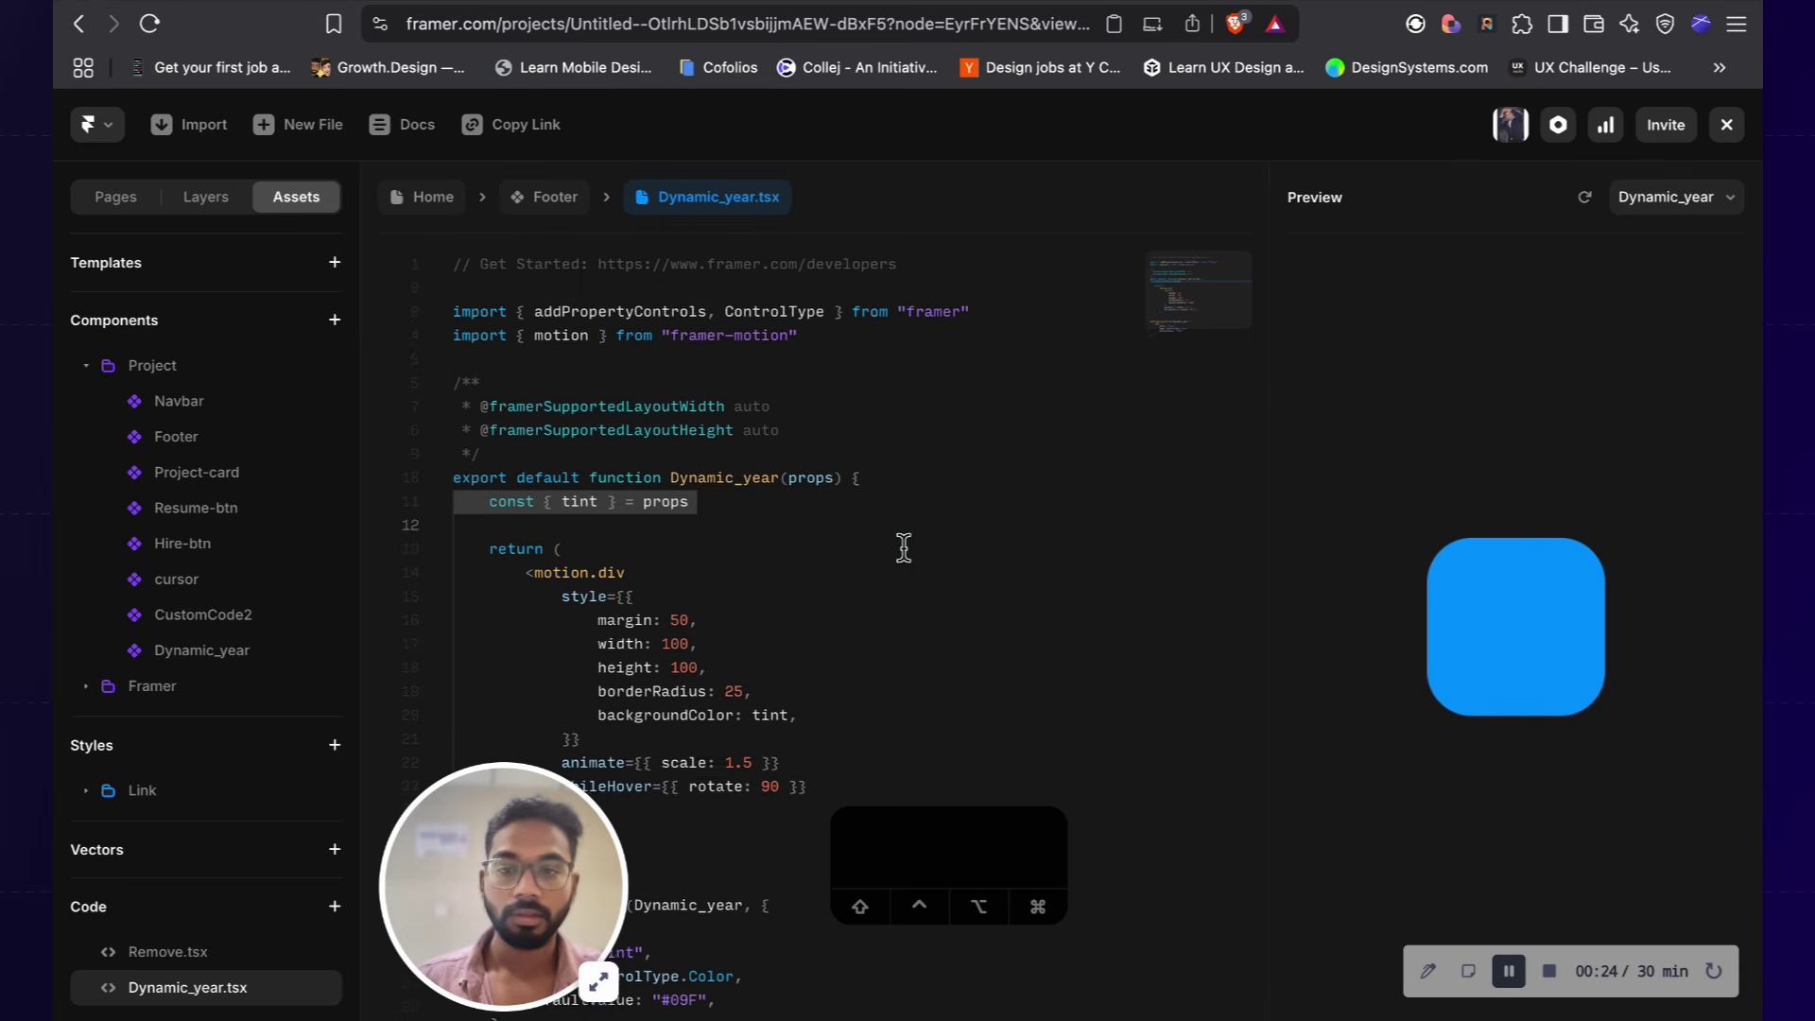
pyautogui.press('super+c')
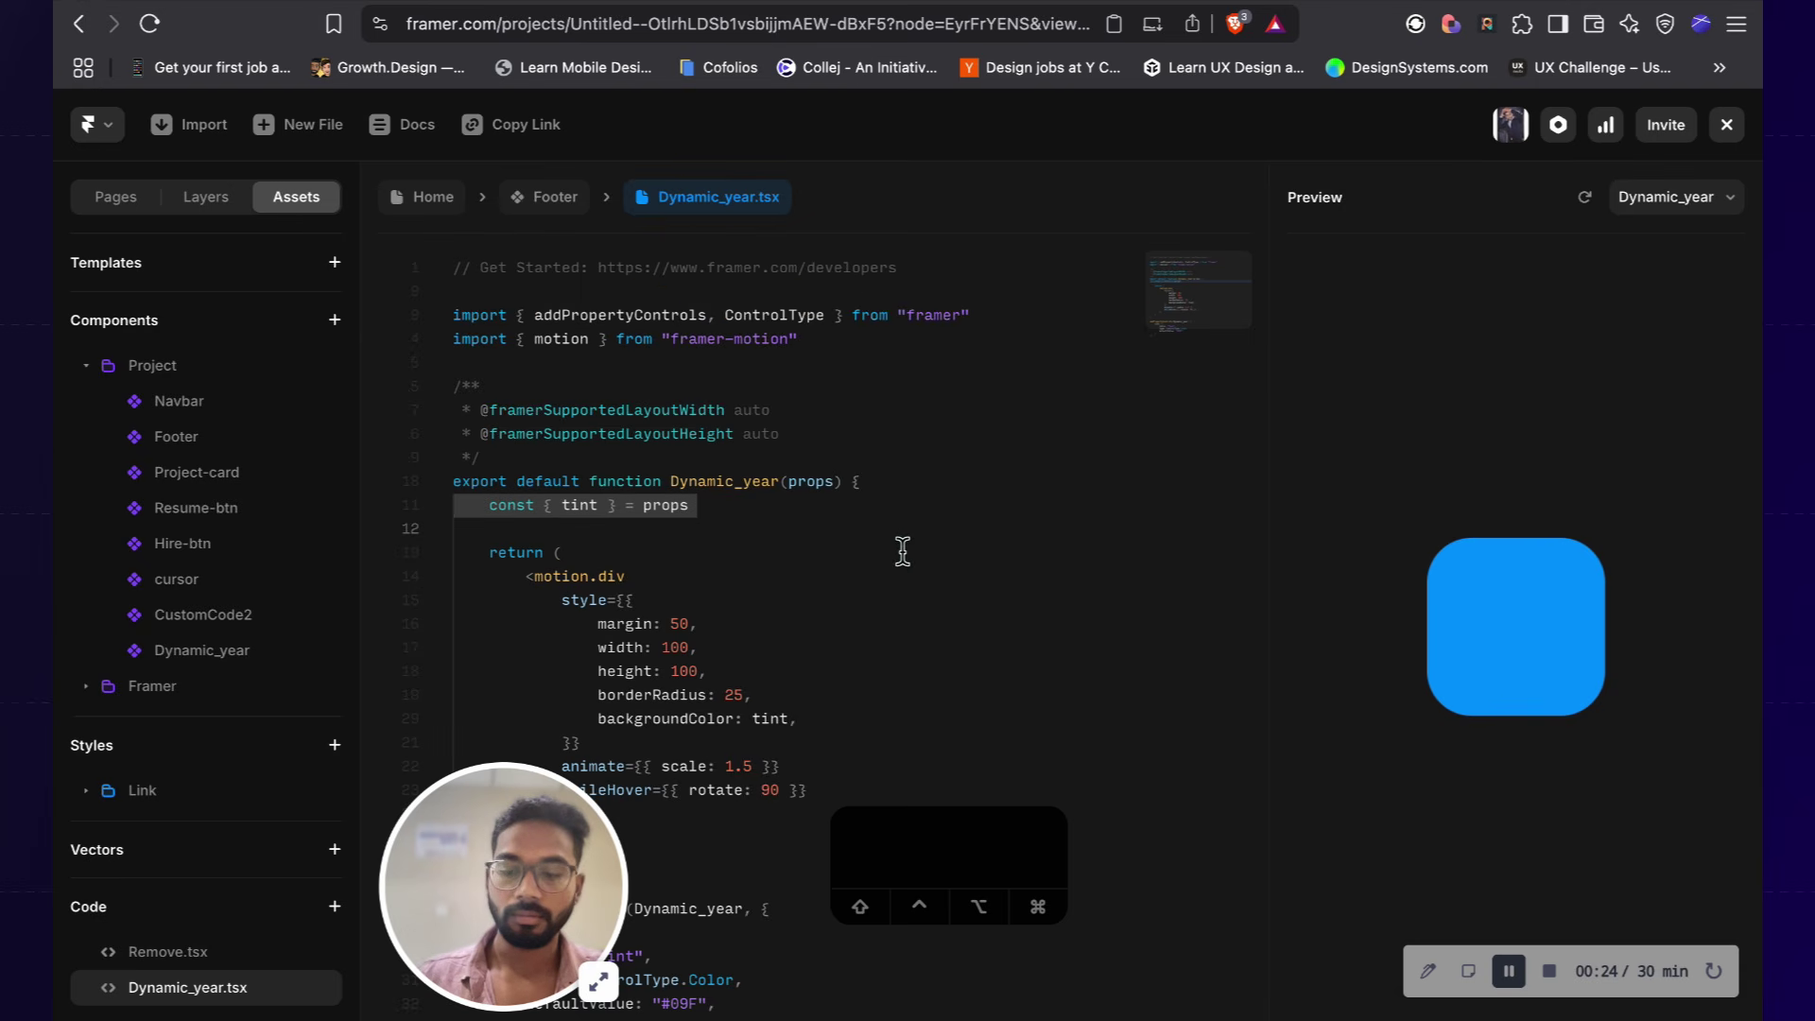
pyautogui.press('super+a')
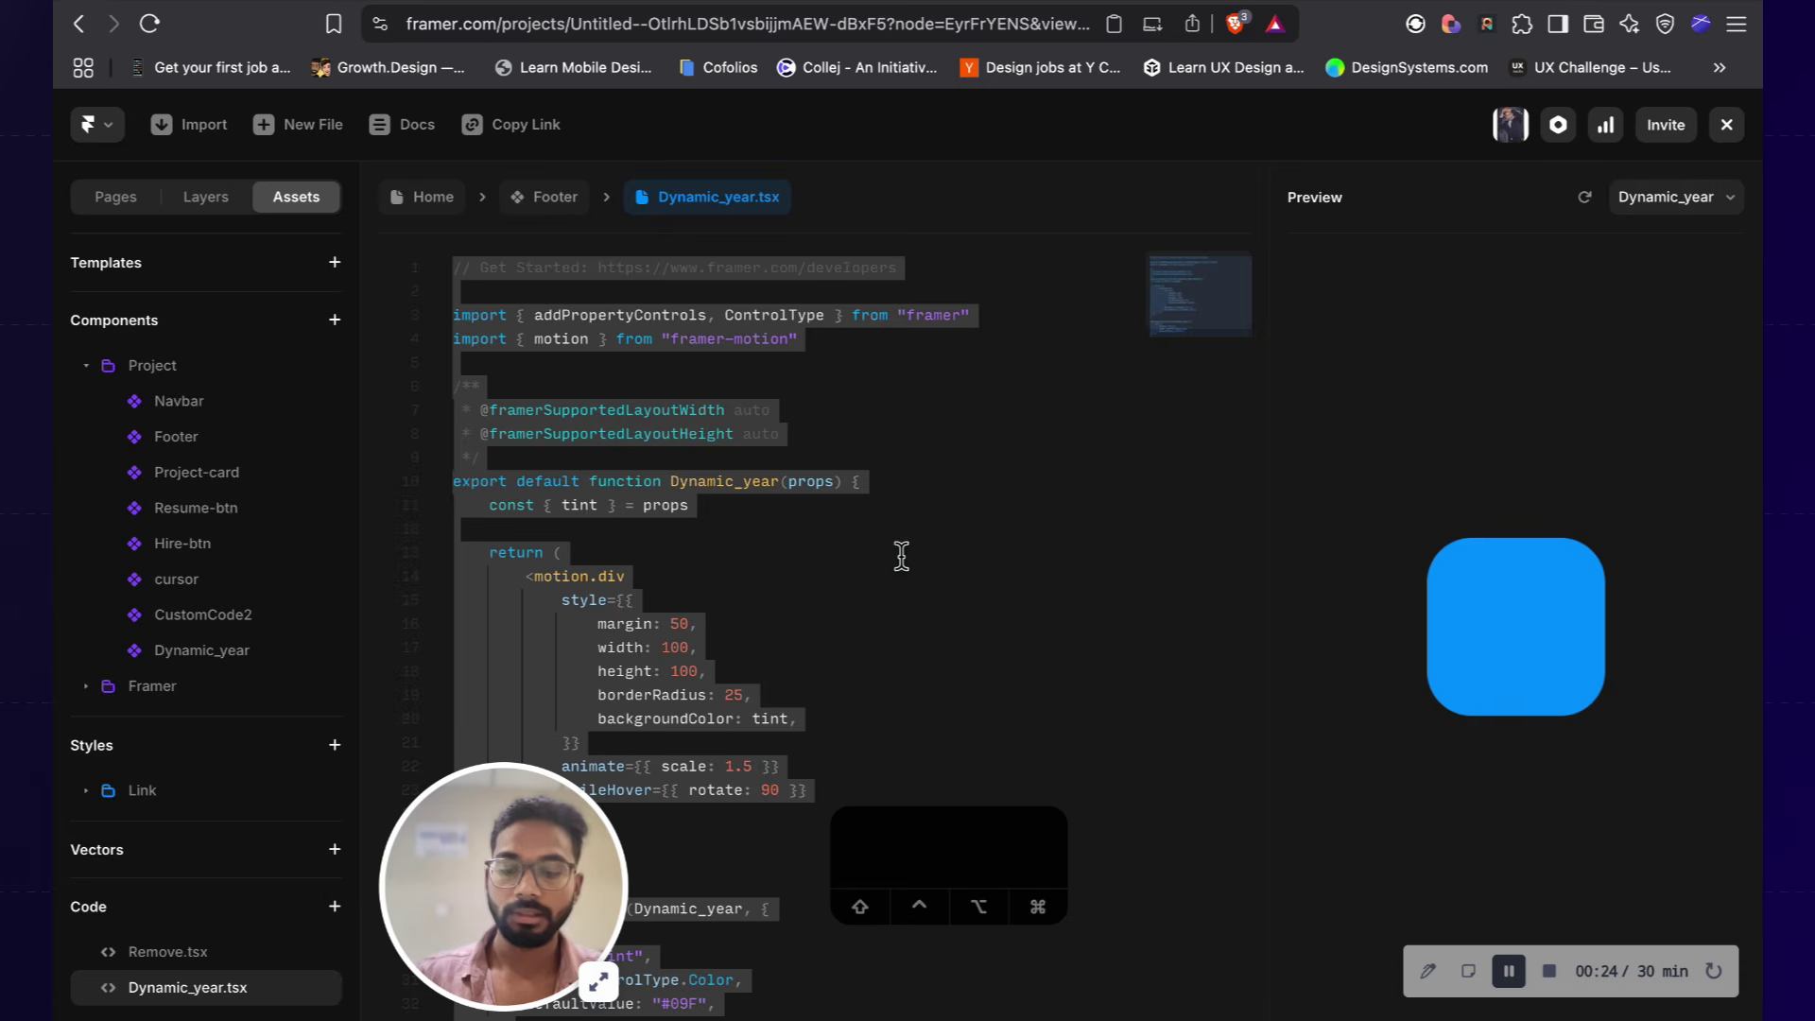
pyautogui.press('super+v')
pyautogui.press('super+z')
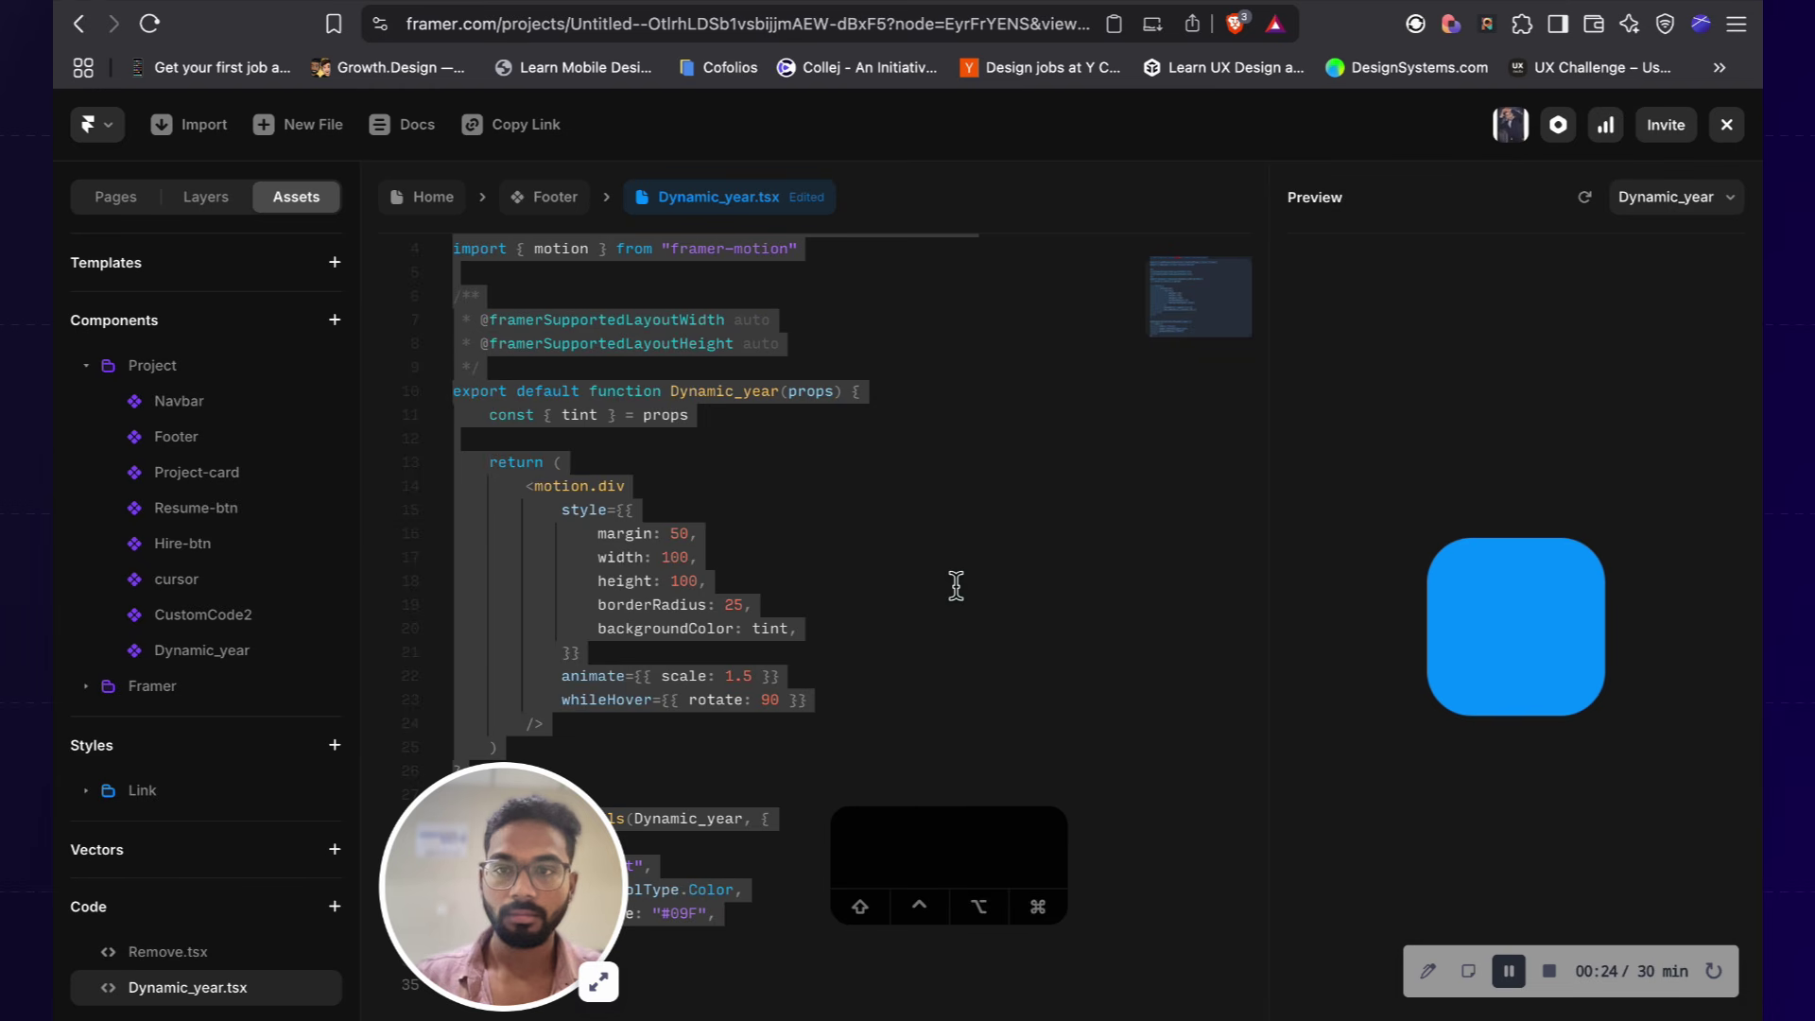
# Step: Copy all the template code in Dynamic_year.tsx and reopen the last sent prompt in ChatGPT for editing
pyautogui.press('super+a')
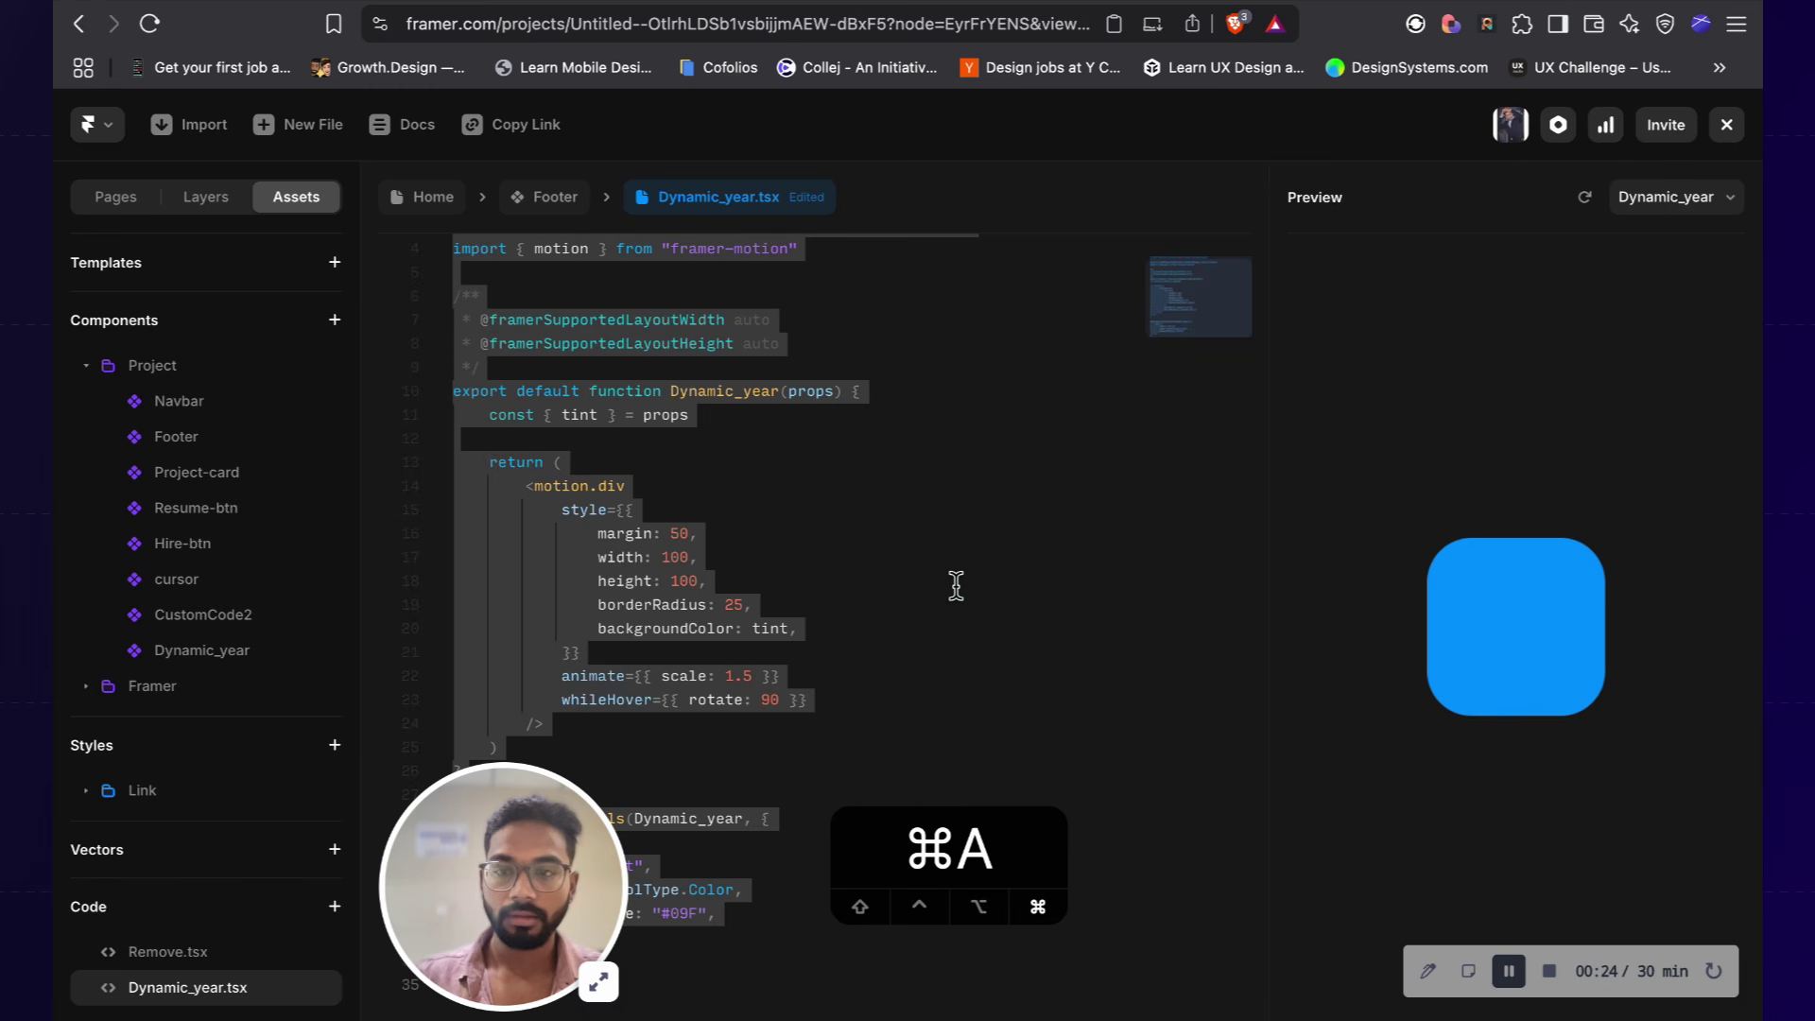
pyautogui.hotkey('ctrl', 'Tab')
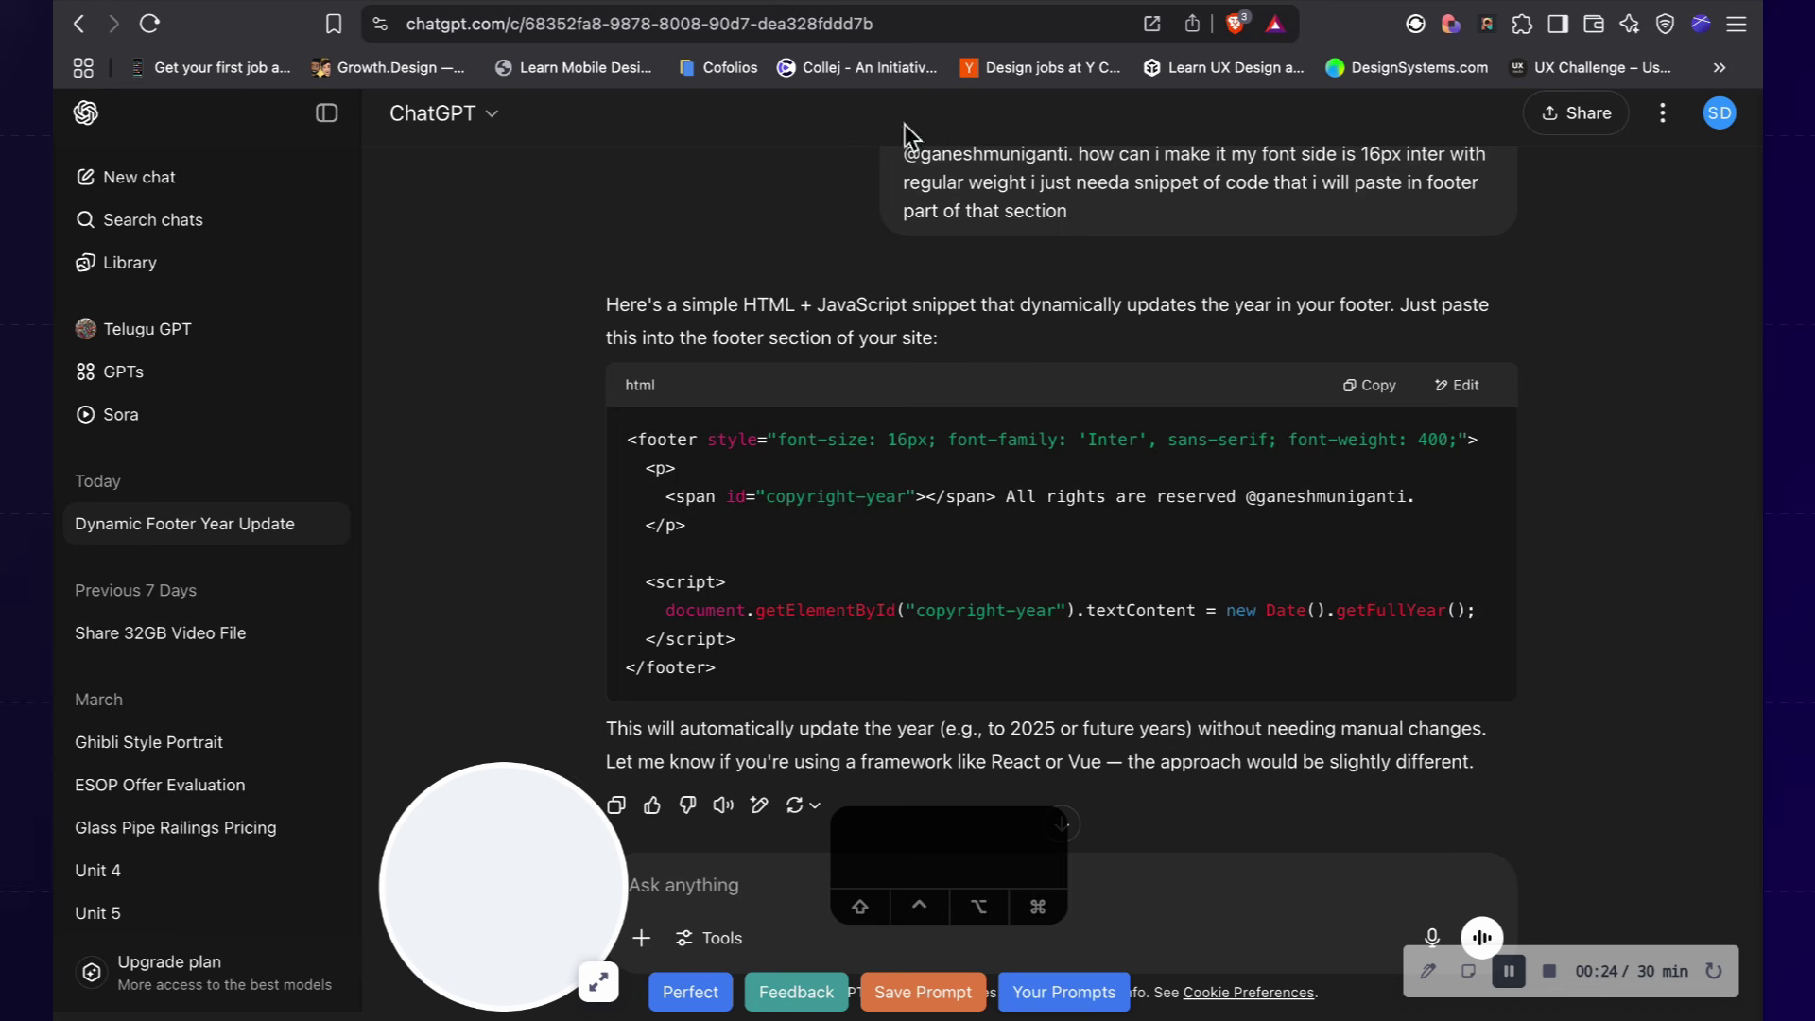
pyautogui.scroll(1, 1479, 262)
pyautogui.click(1412, 286)
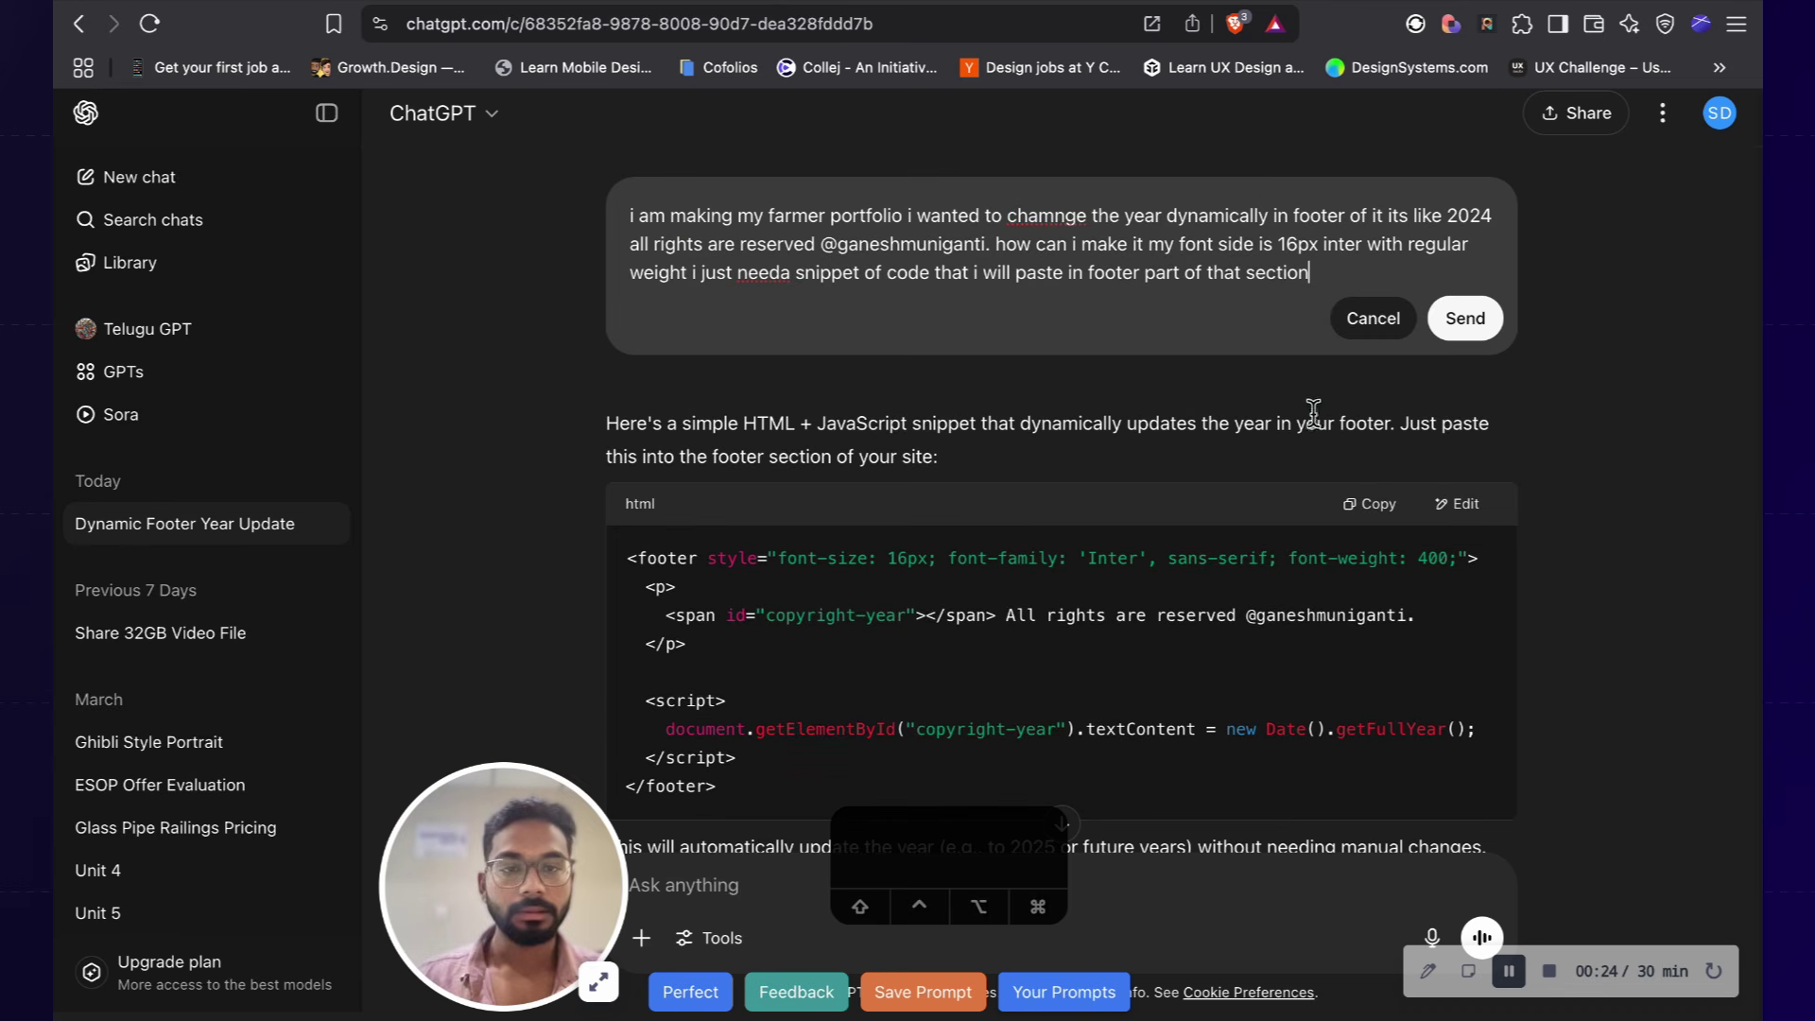
# Step: Append "this is the code its alredy ther in framer" to the prompt with the copied template code in parentheses, and resend it
pyautogui.write('this is')
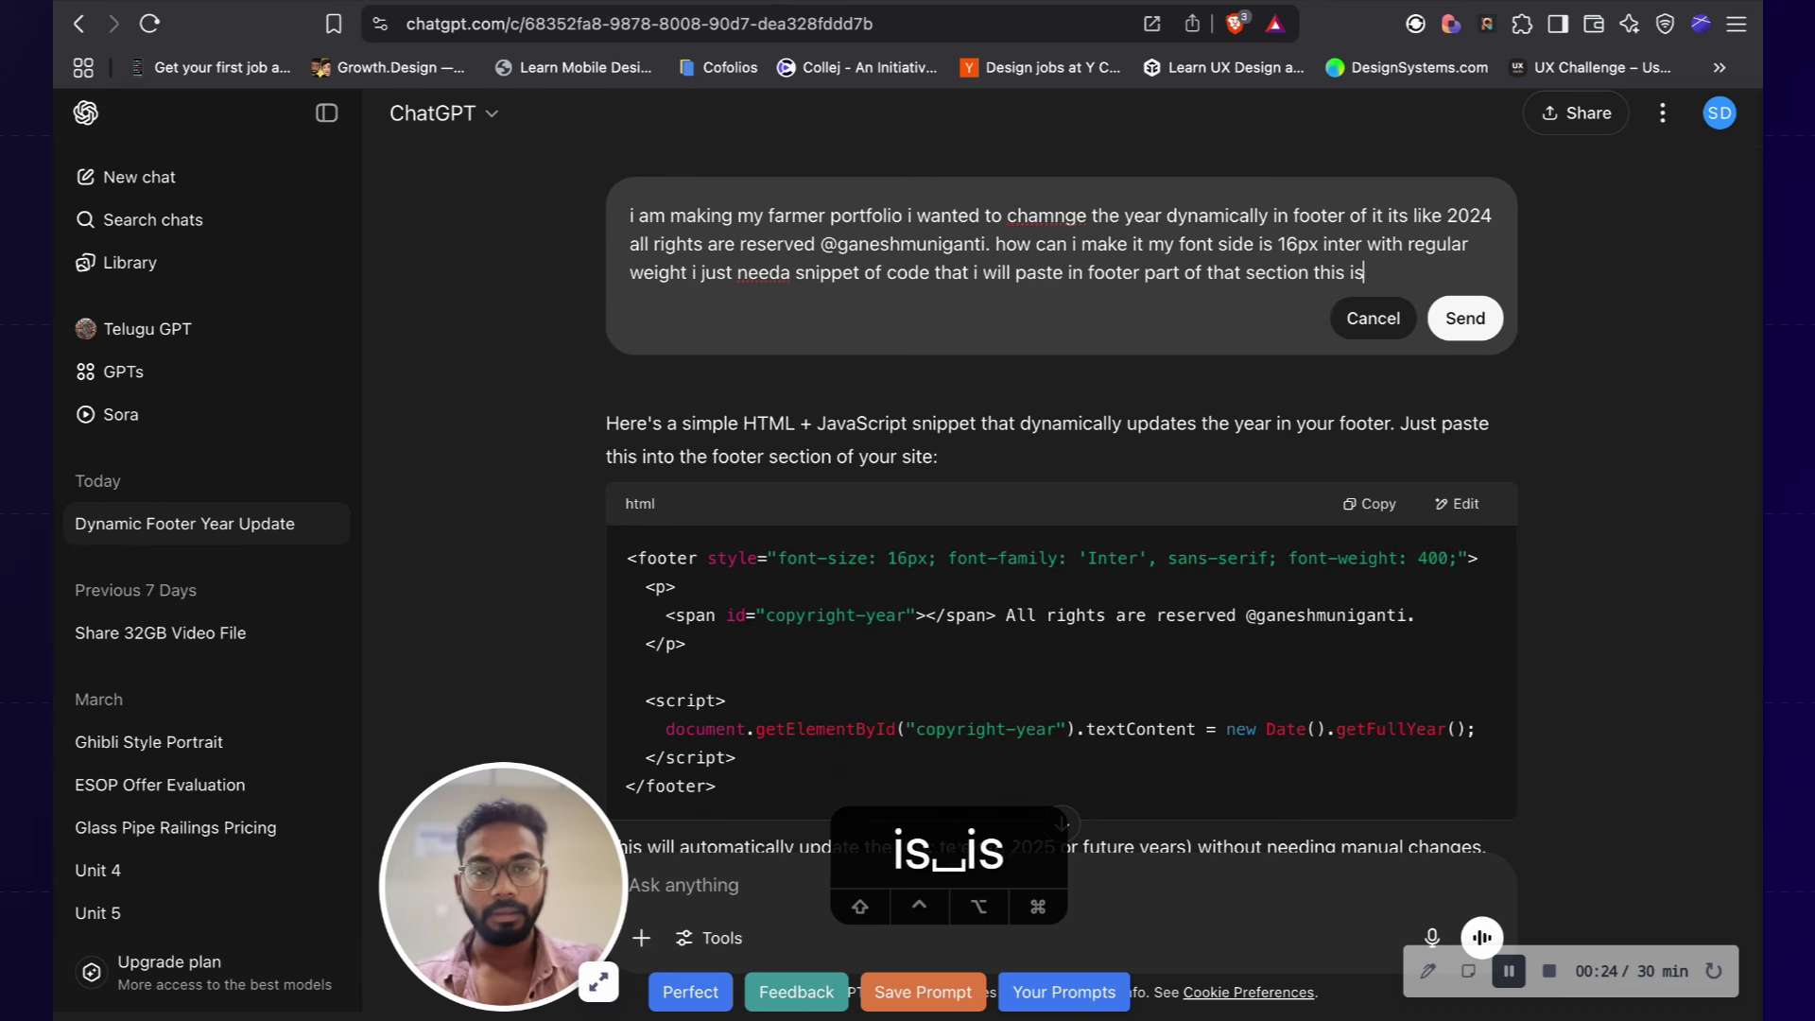
pyautogui.write(' the code i')
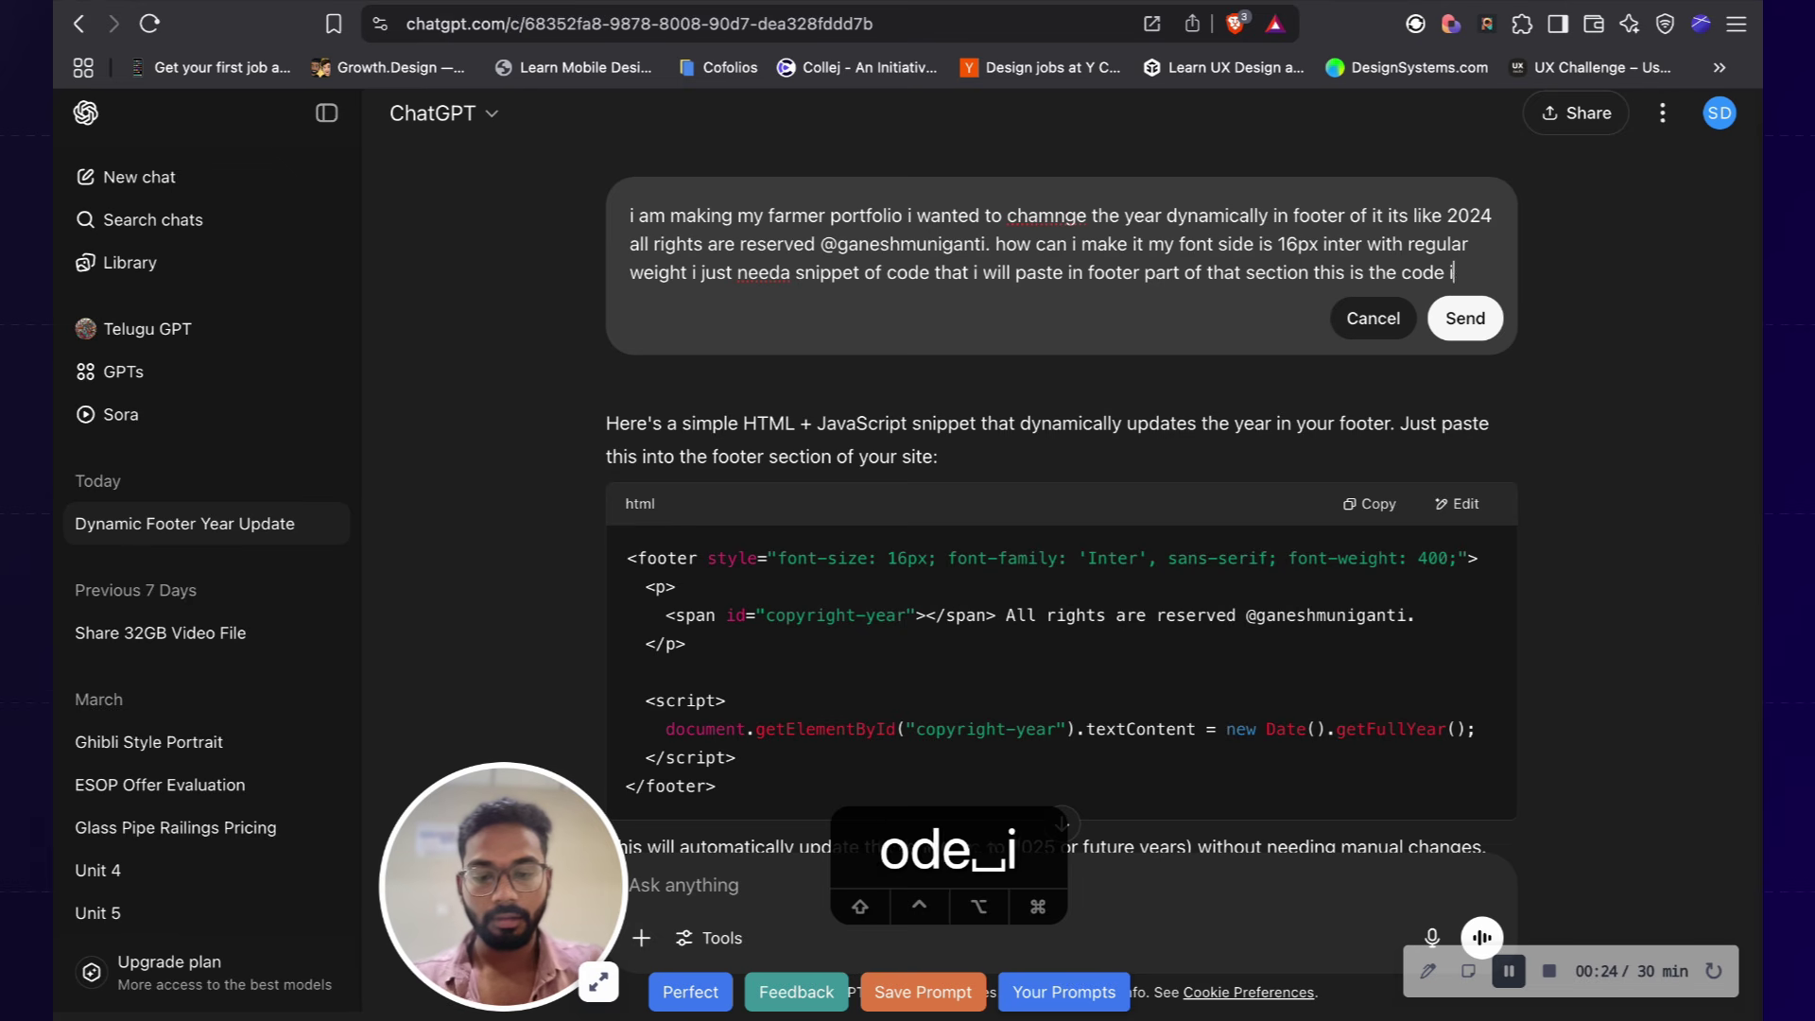
pyautogui.write('ts alredy ')
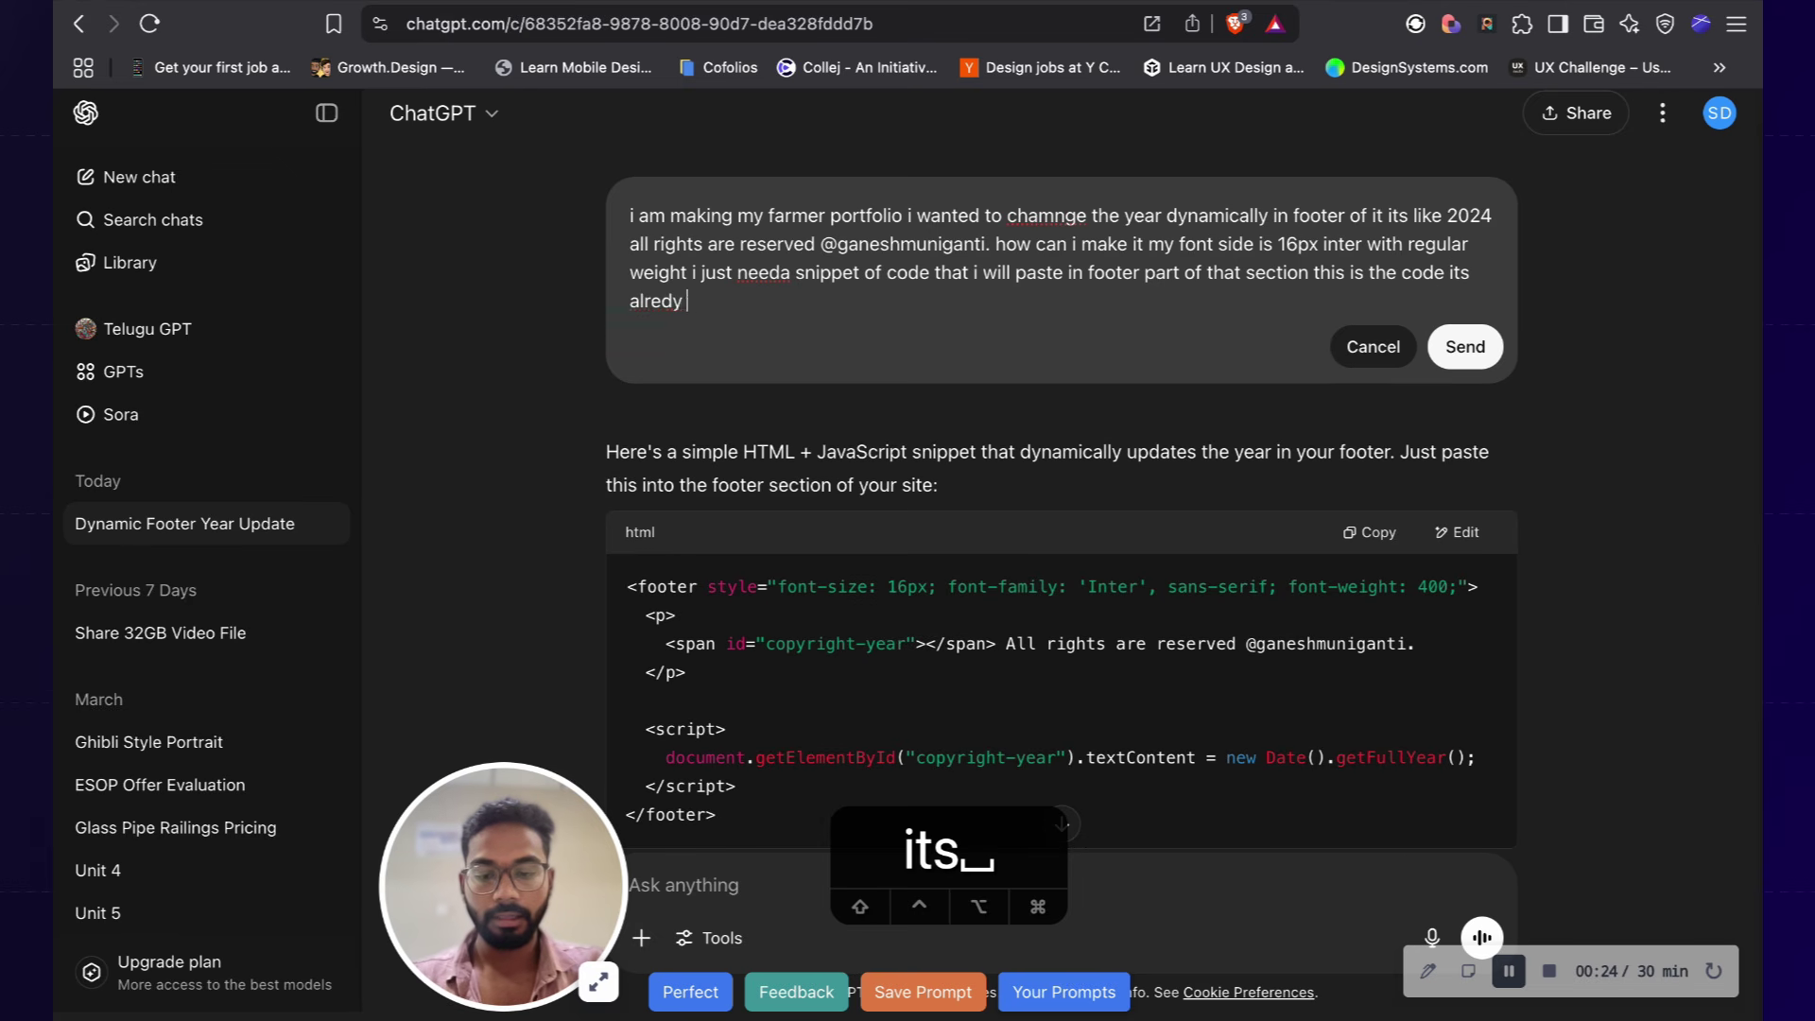
pyautogui.write('ther in fra')
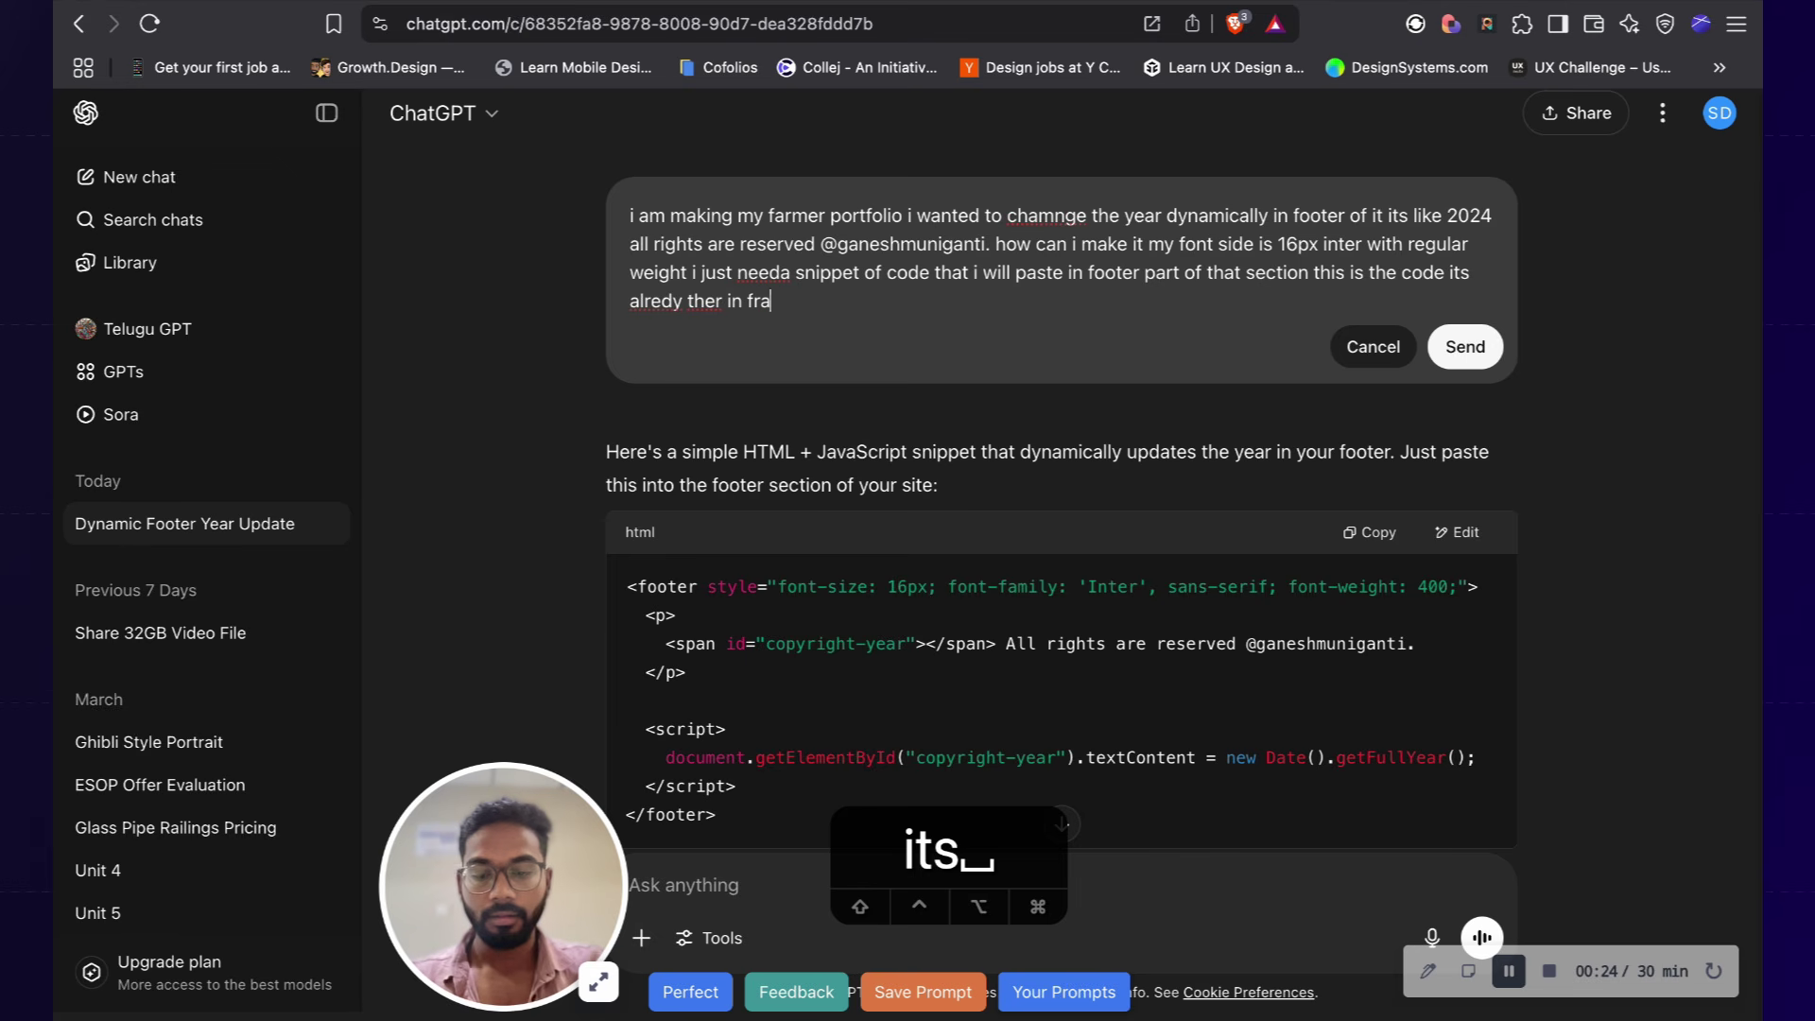
pyautogui.write('mer')
pyautogui.write('()')
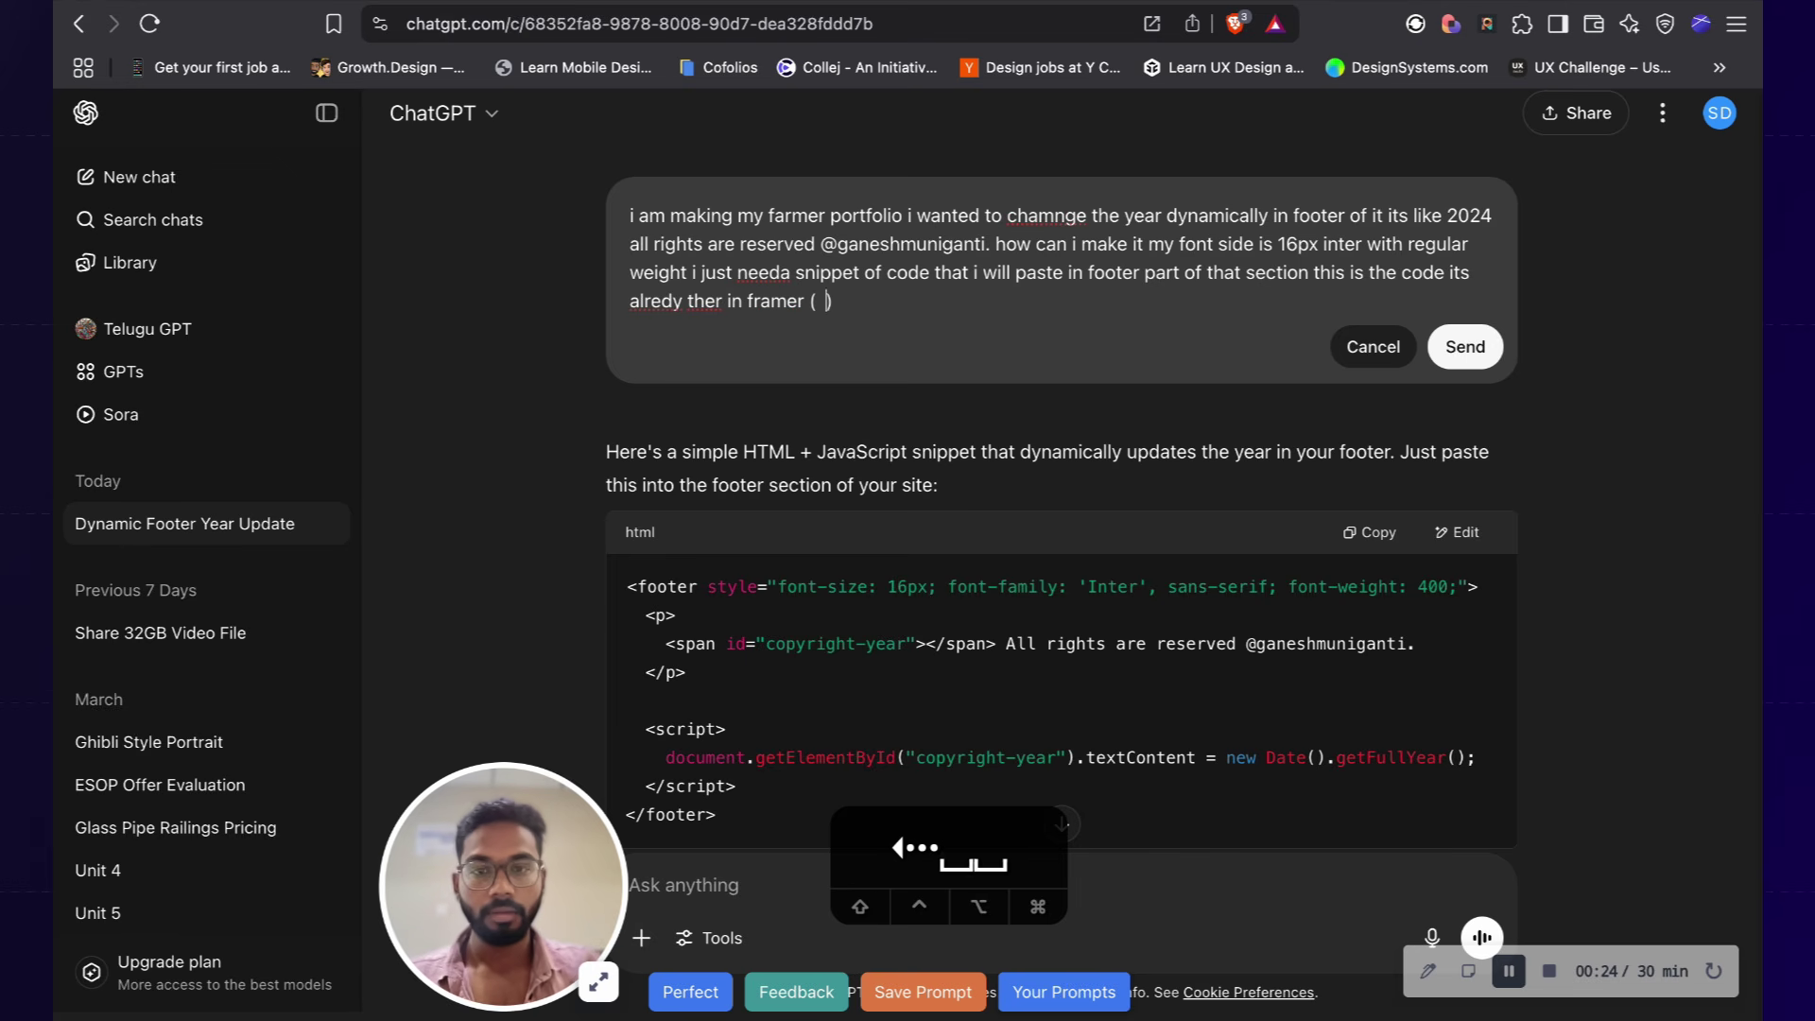
pyautogui.press('super+v')
pyautogui.press('Return')
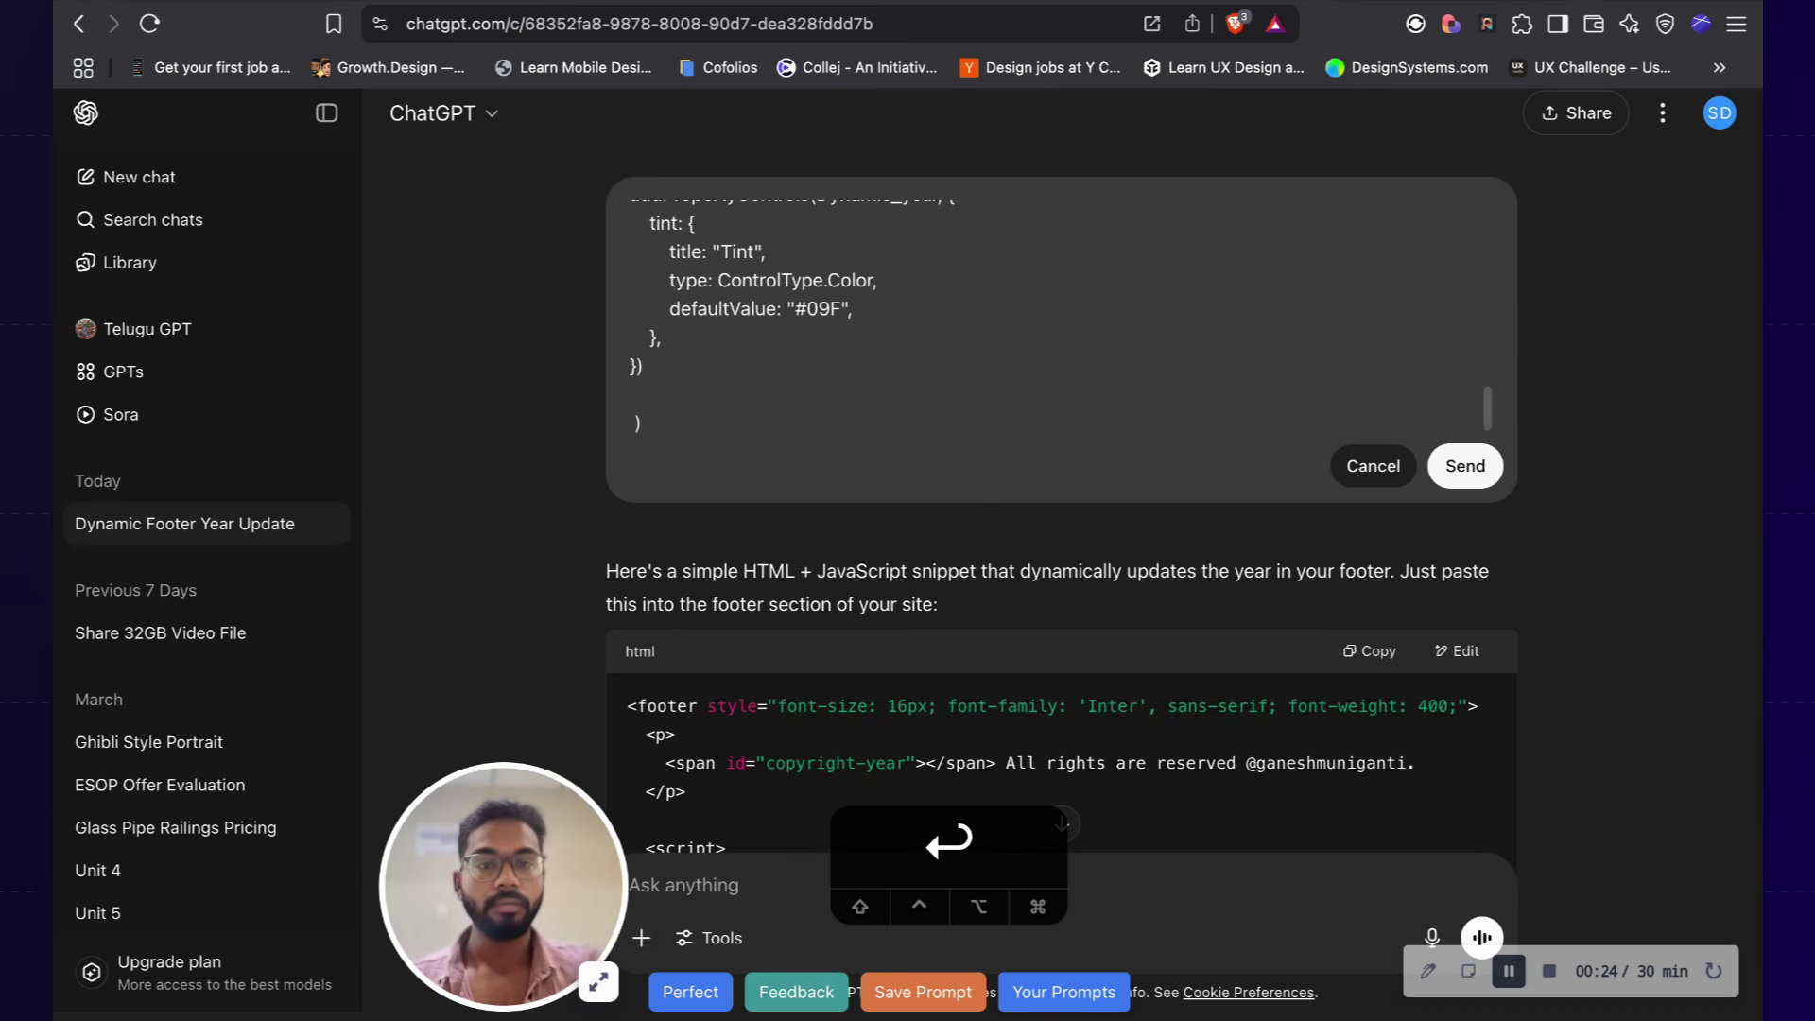
pyautogui.click(1465, 465)
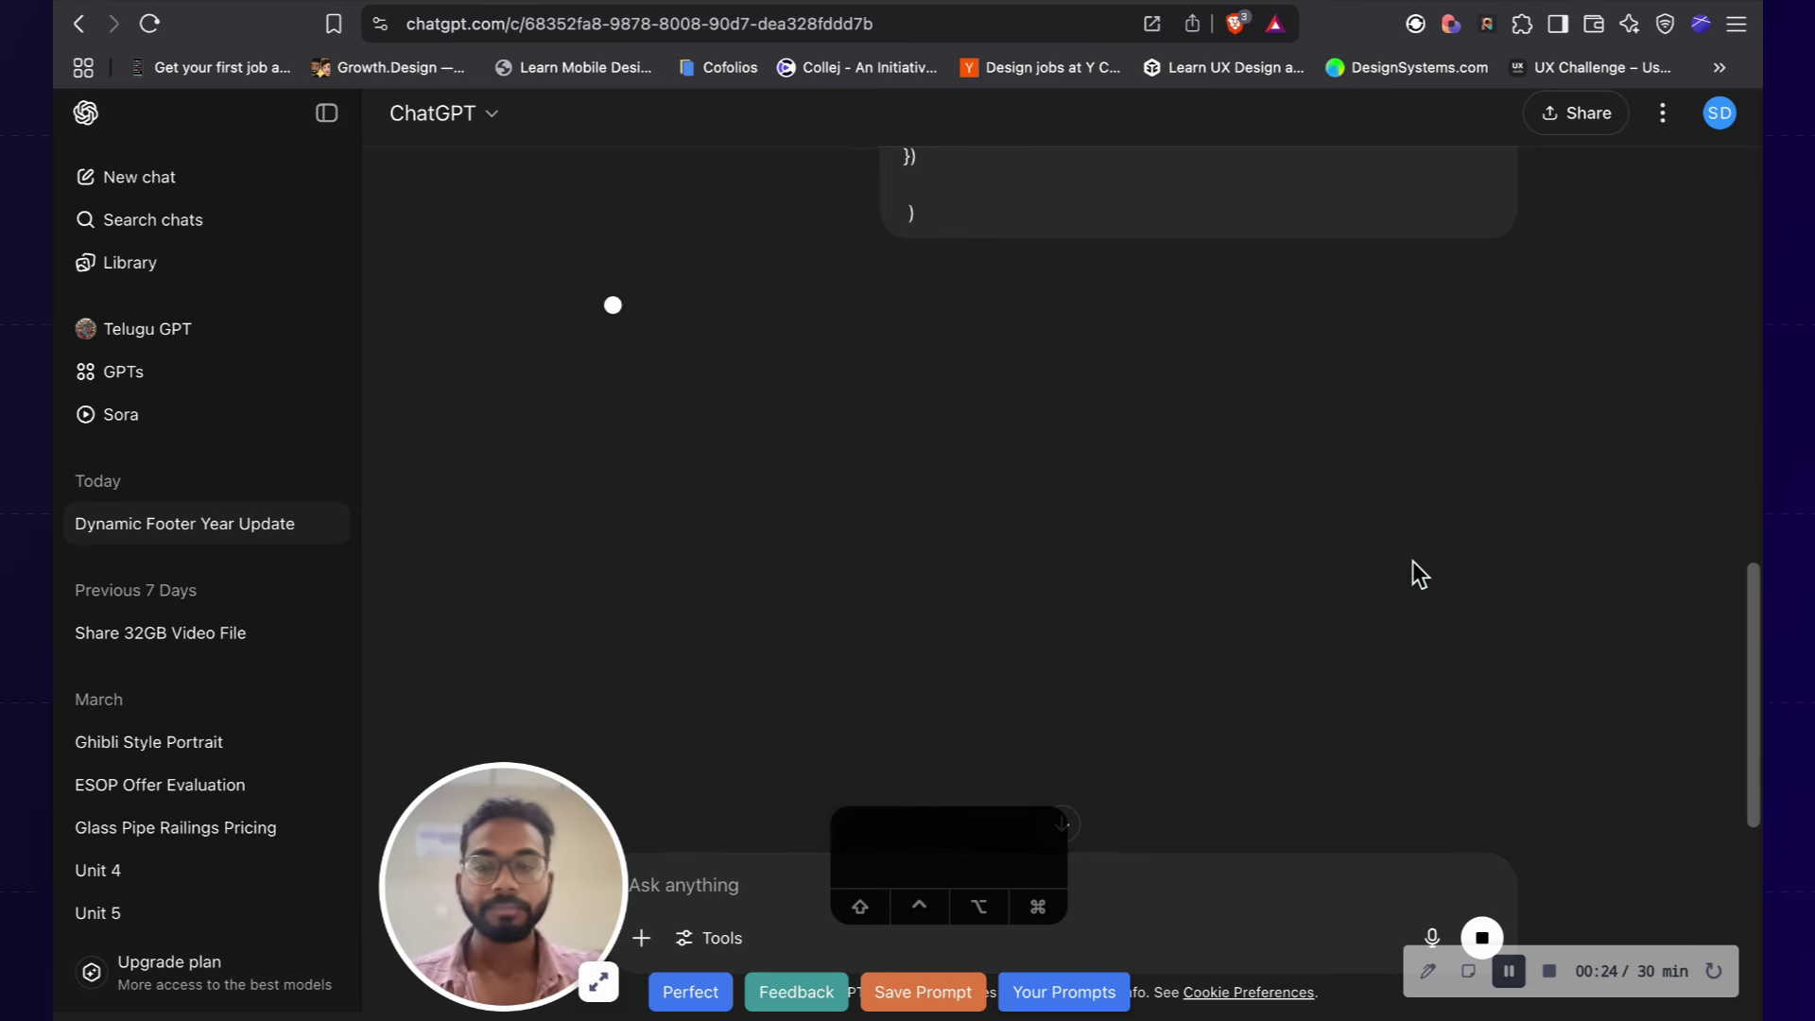
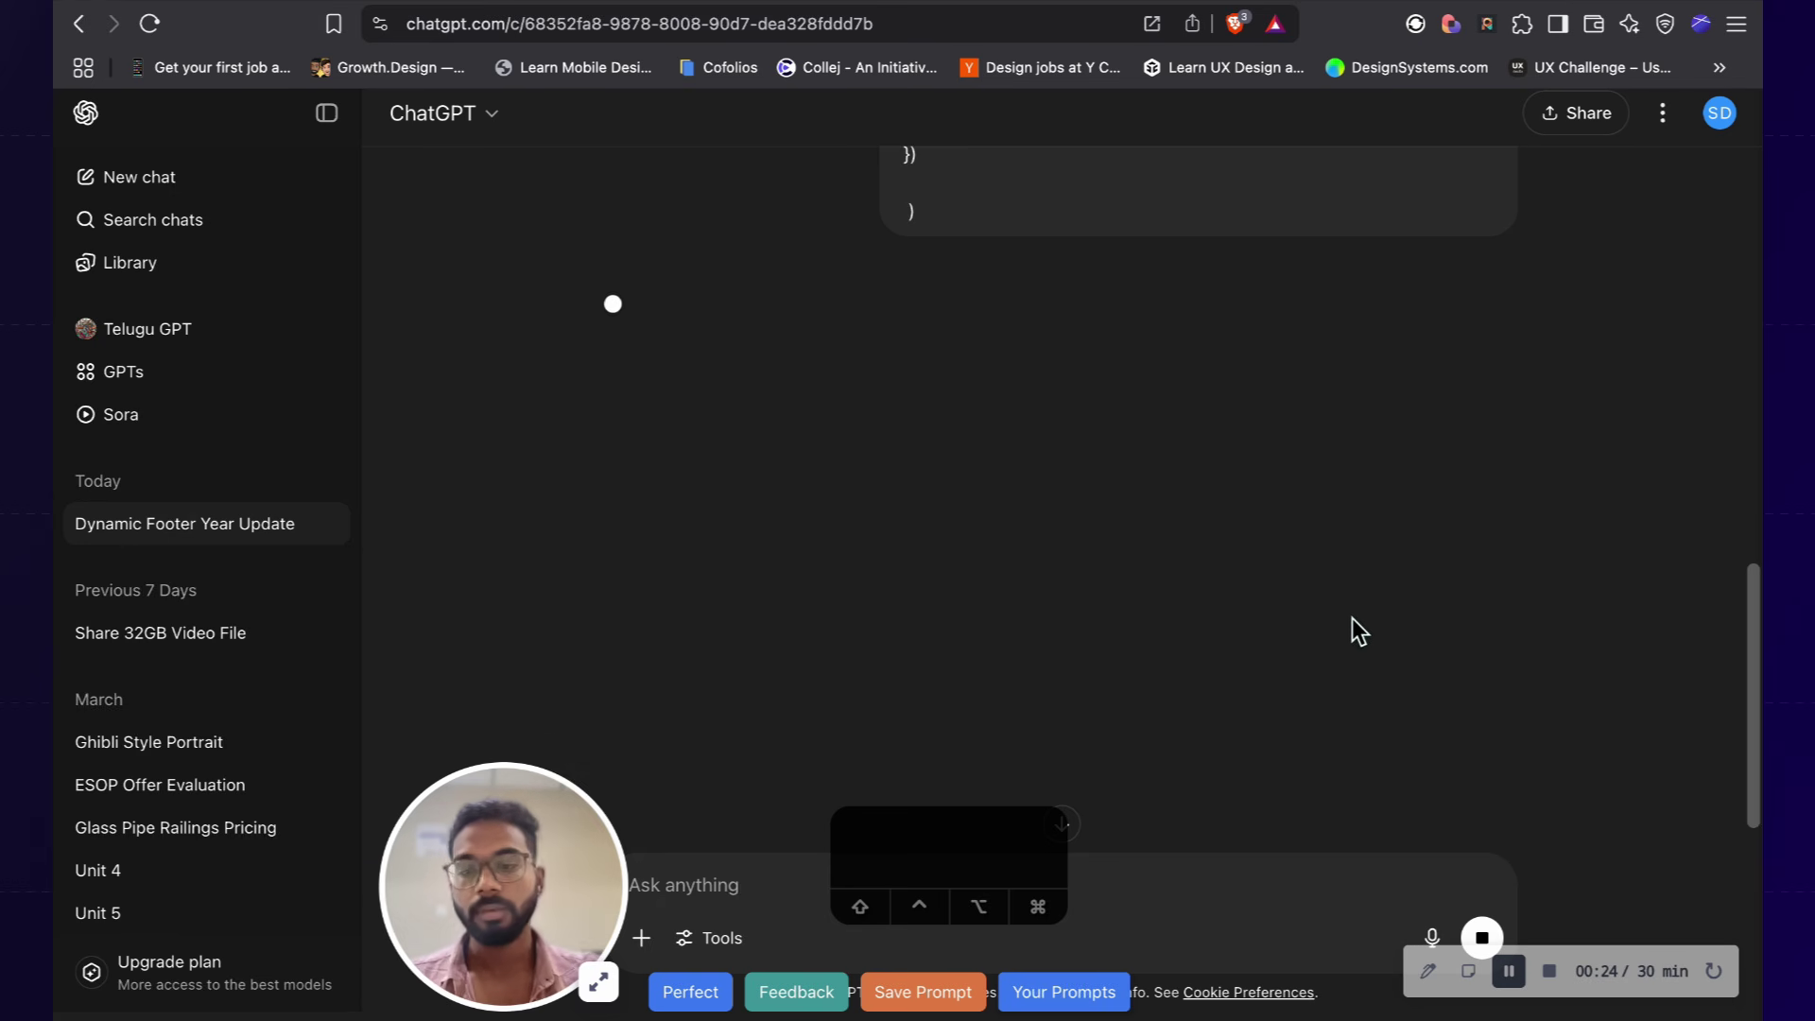
pyautogui.moveTo(1008, 831); pyautogui.dragTo(1616, 830)
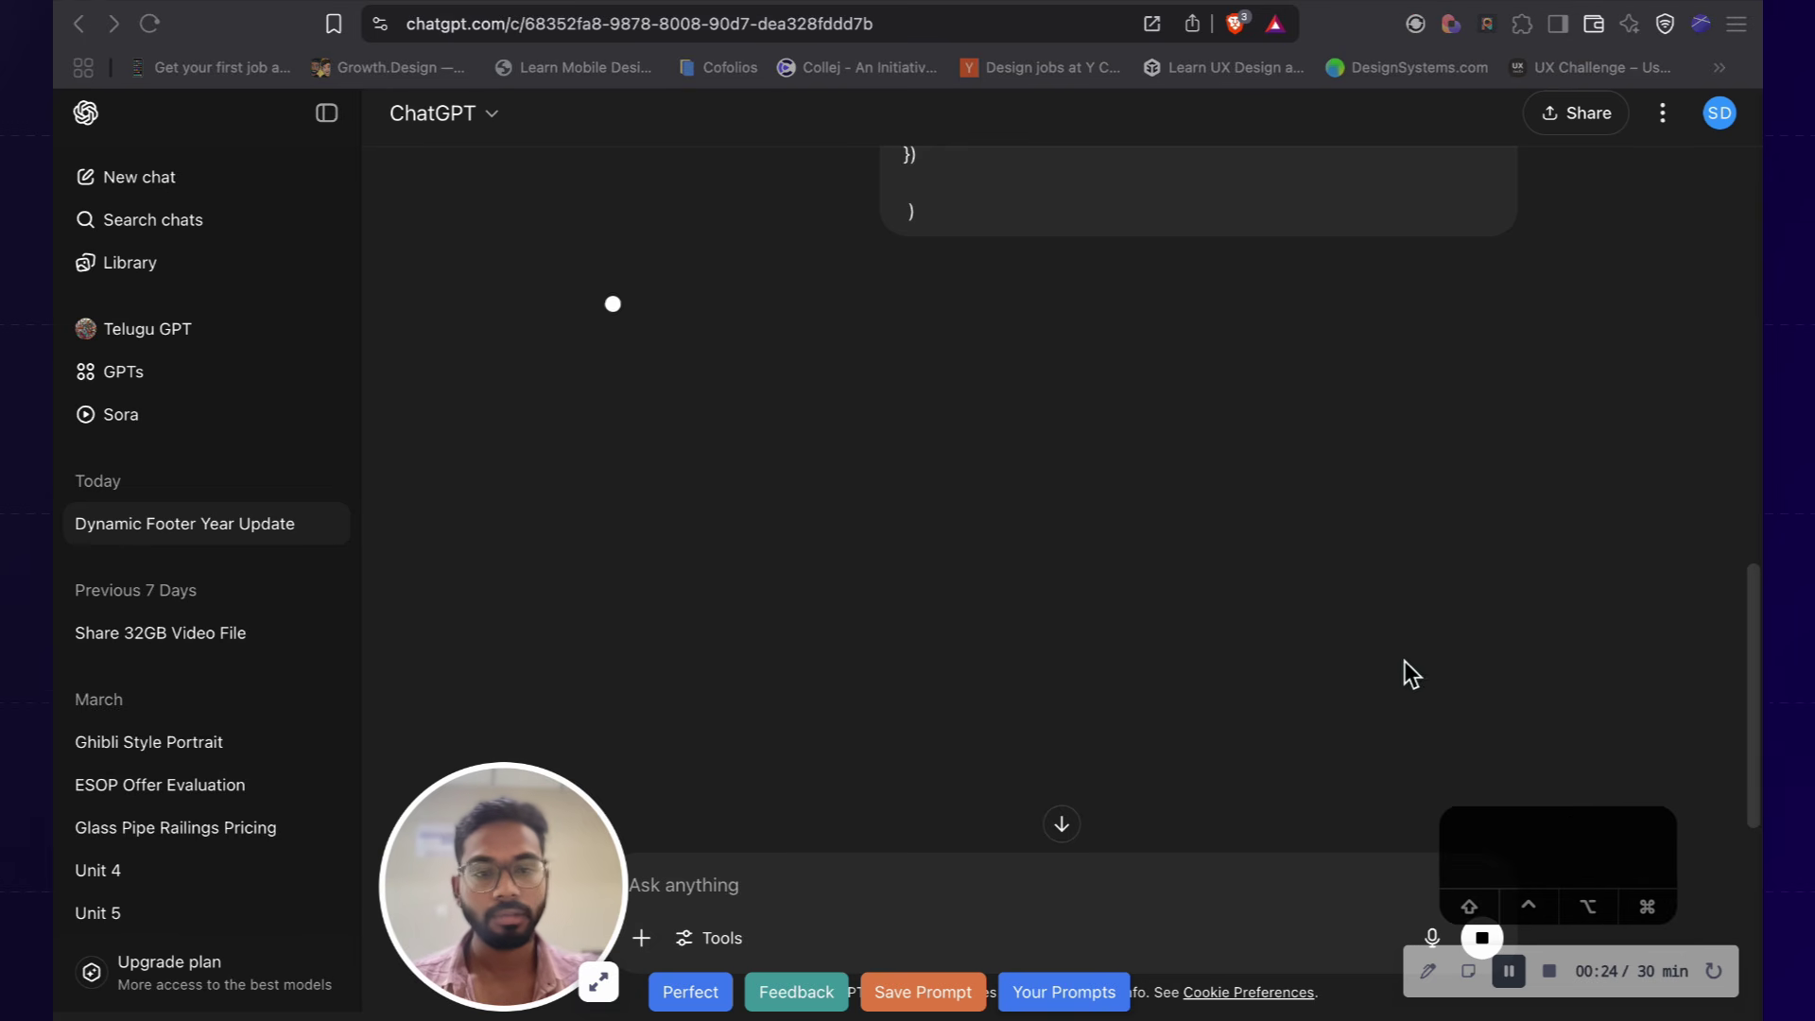
pyautogui.click(1327, 605)
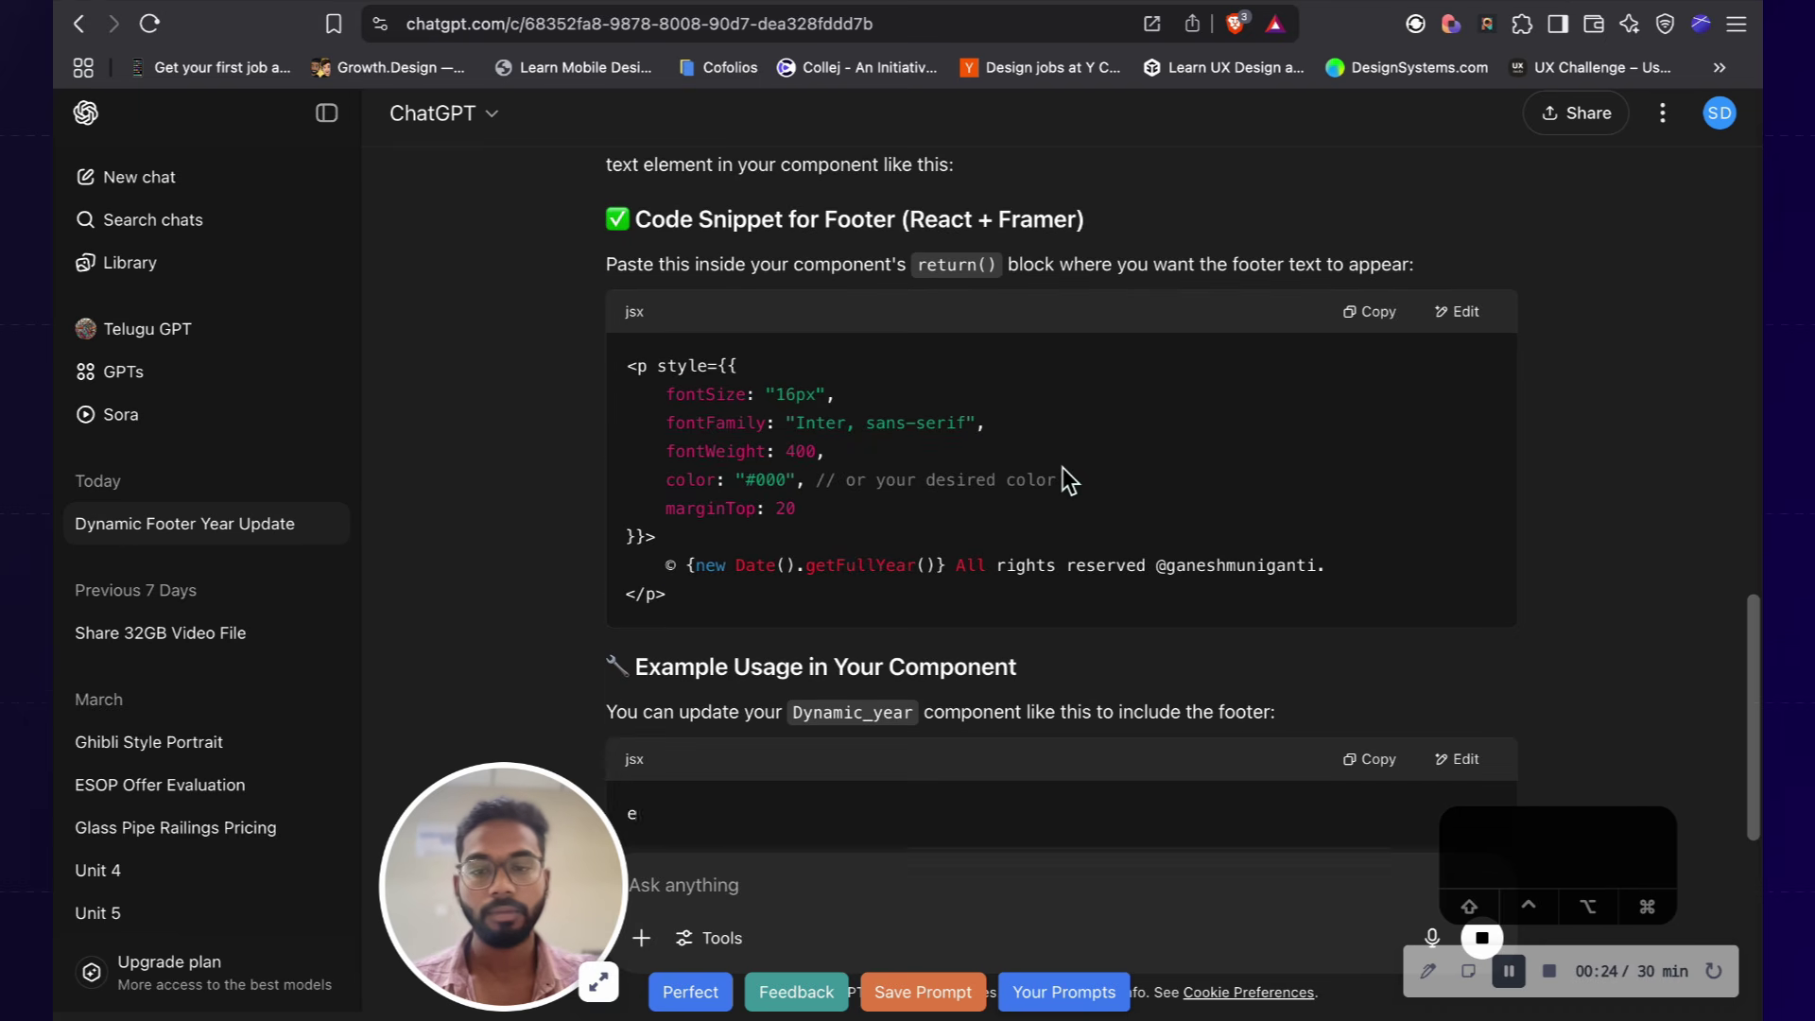
# Step: Replace all code in Framer's Dynamic_year.tsx with the footer paragraph snippet from the ChatGPT reply and return to the Footer component
pyautogui.scroll(3, 1062, 465)
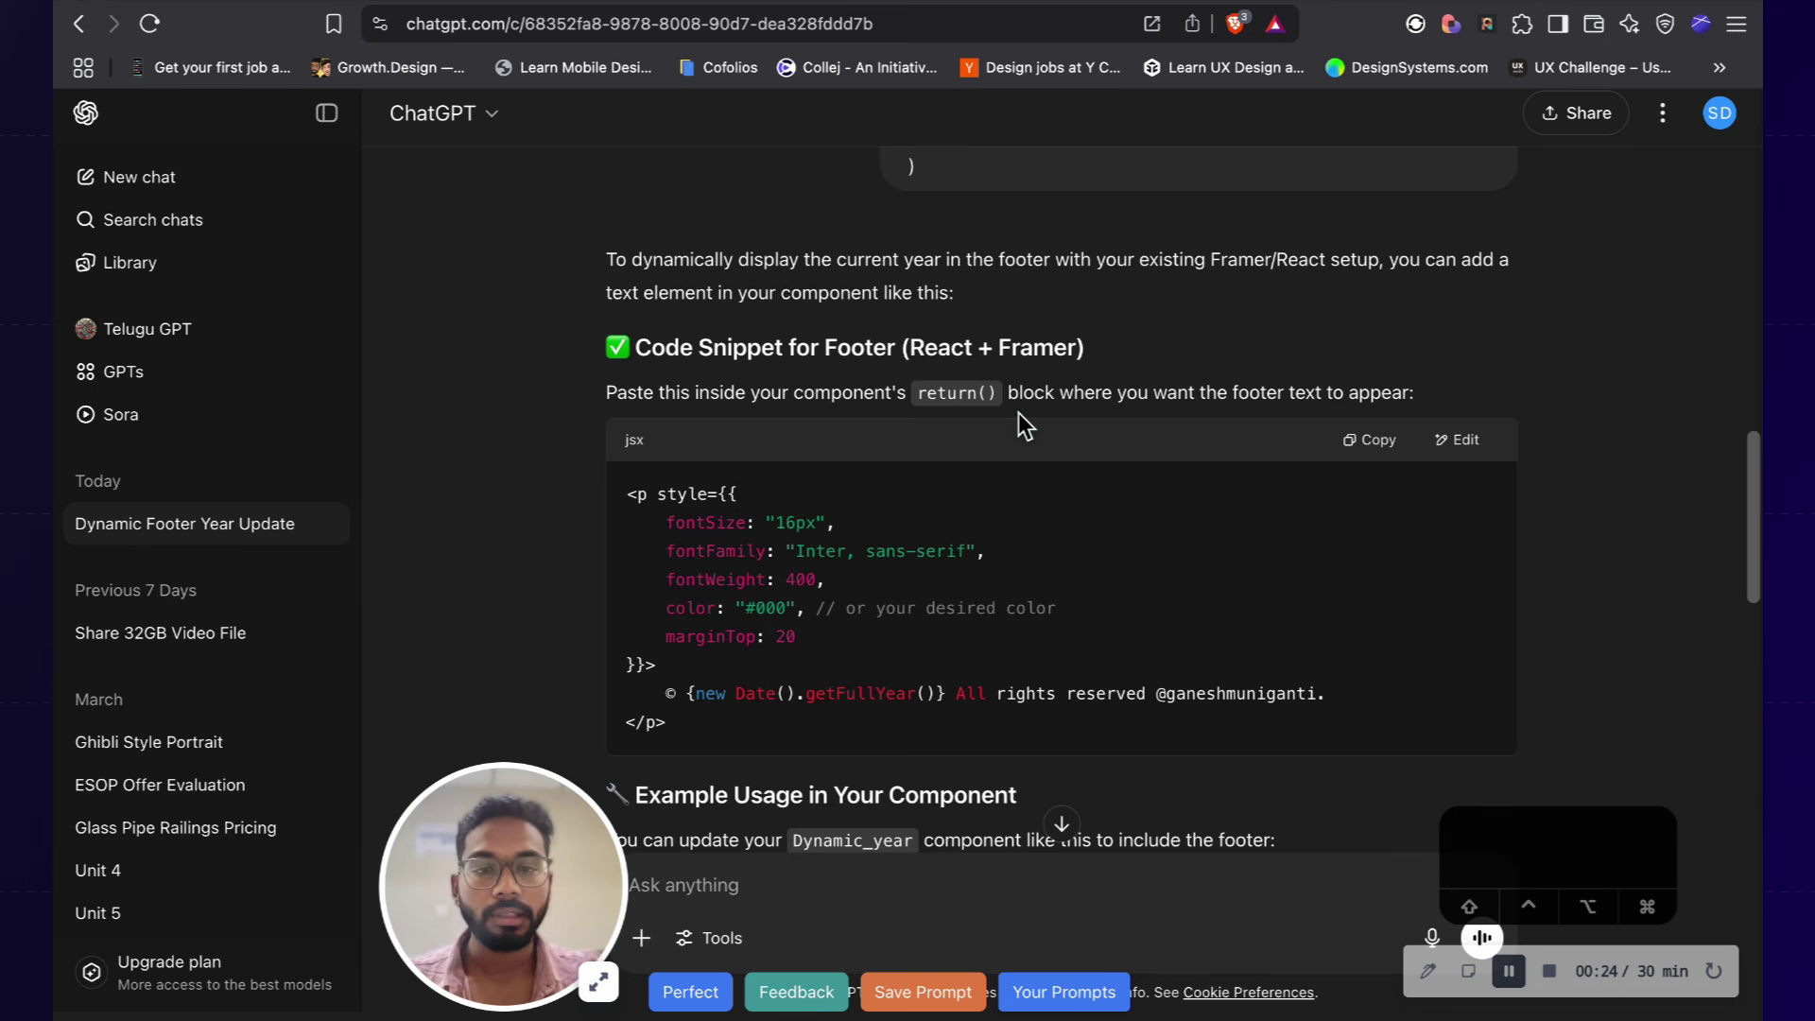
pyautogui.scroll(-6, 1433, 438)
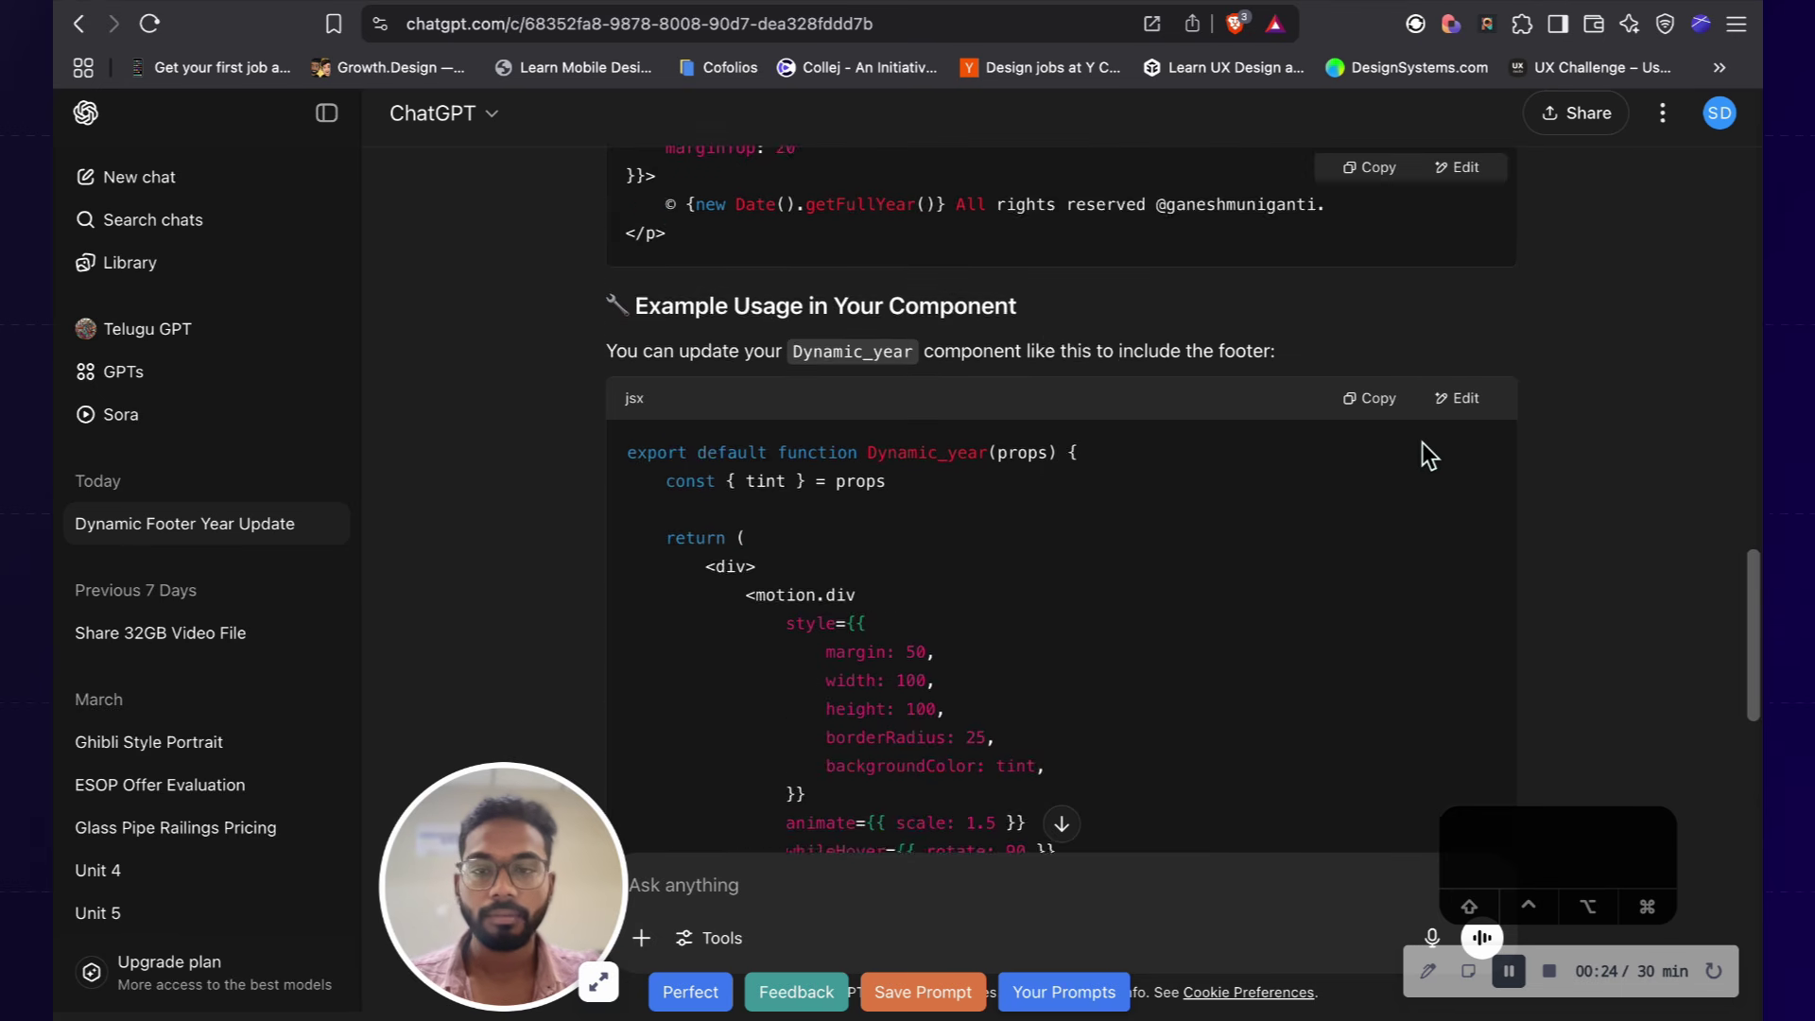
pyautogui.scroll(-2, 1422, 442)
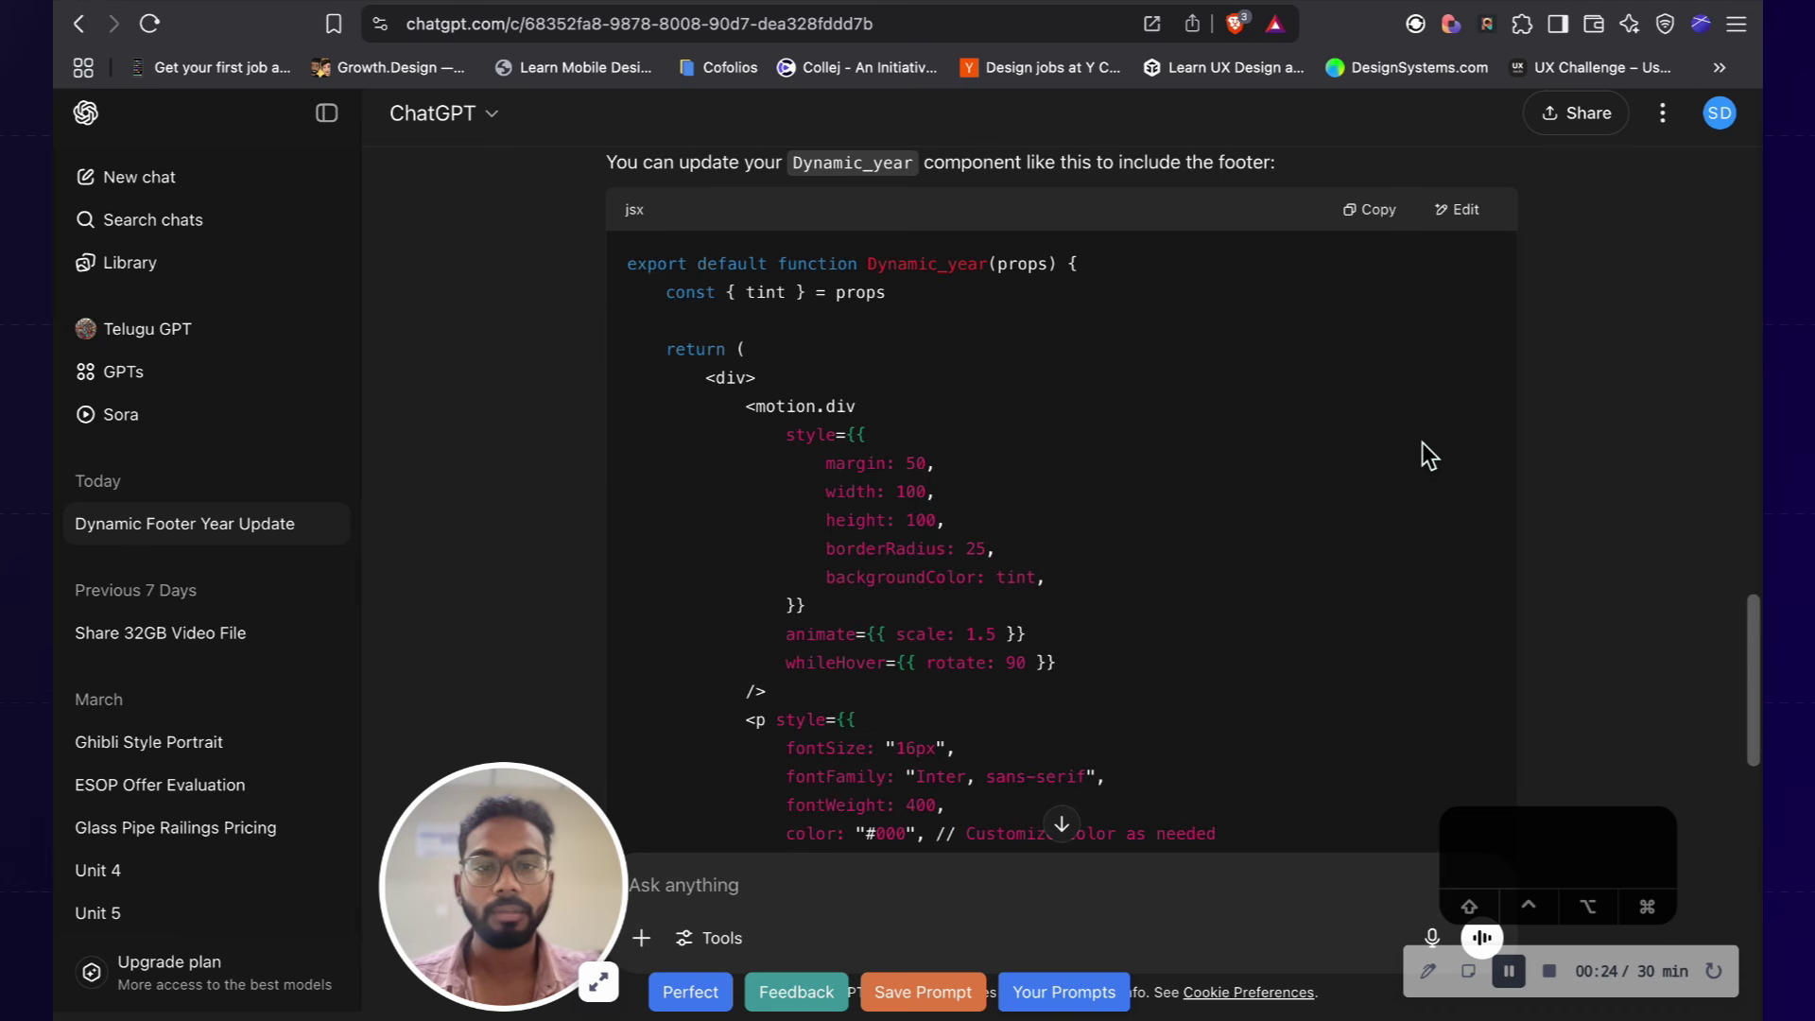
pyautogui.scroll(-3, 1420, 435)
pyautogui.scroll(10, 1414, 434)
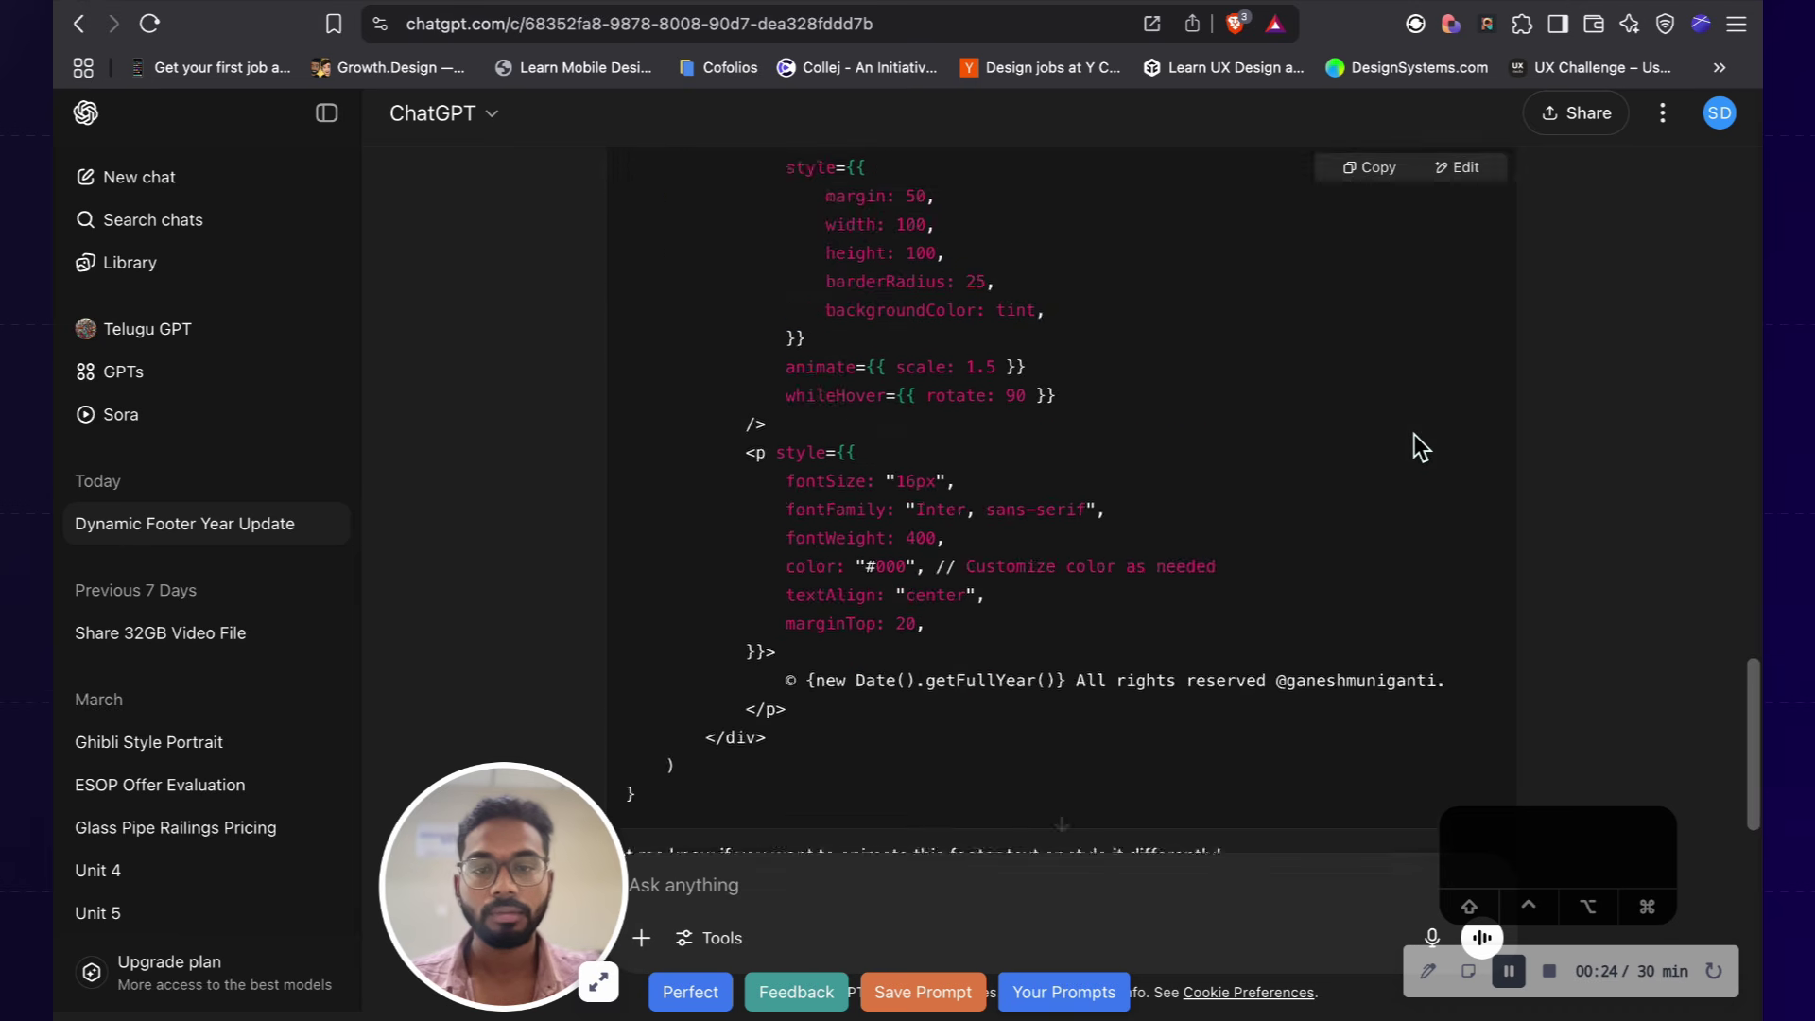
pyautogui.scroll(-1, 1412, 440)
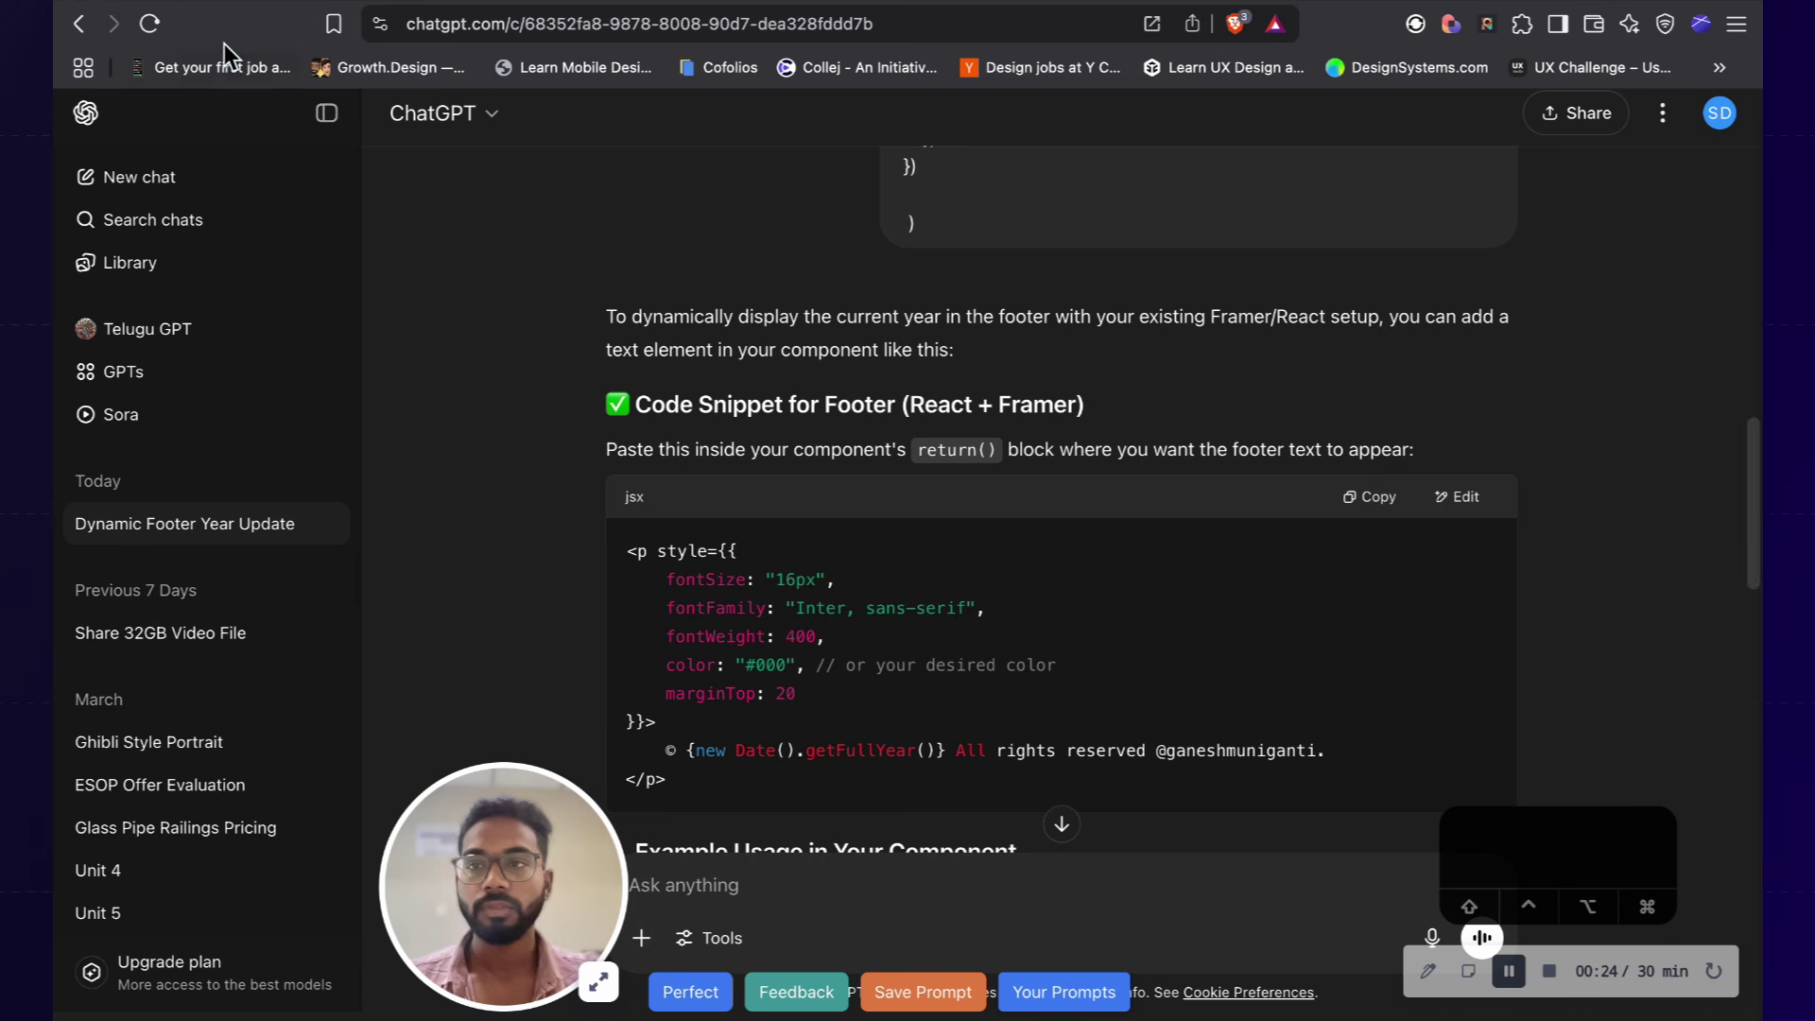
pyautogui.click(207, 9)
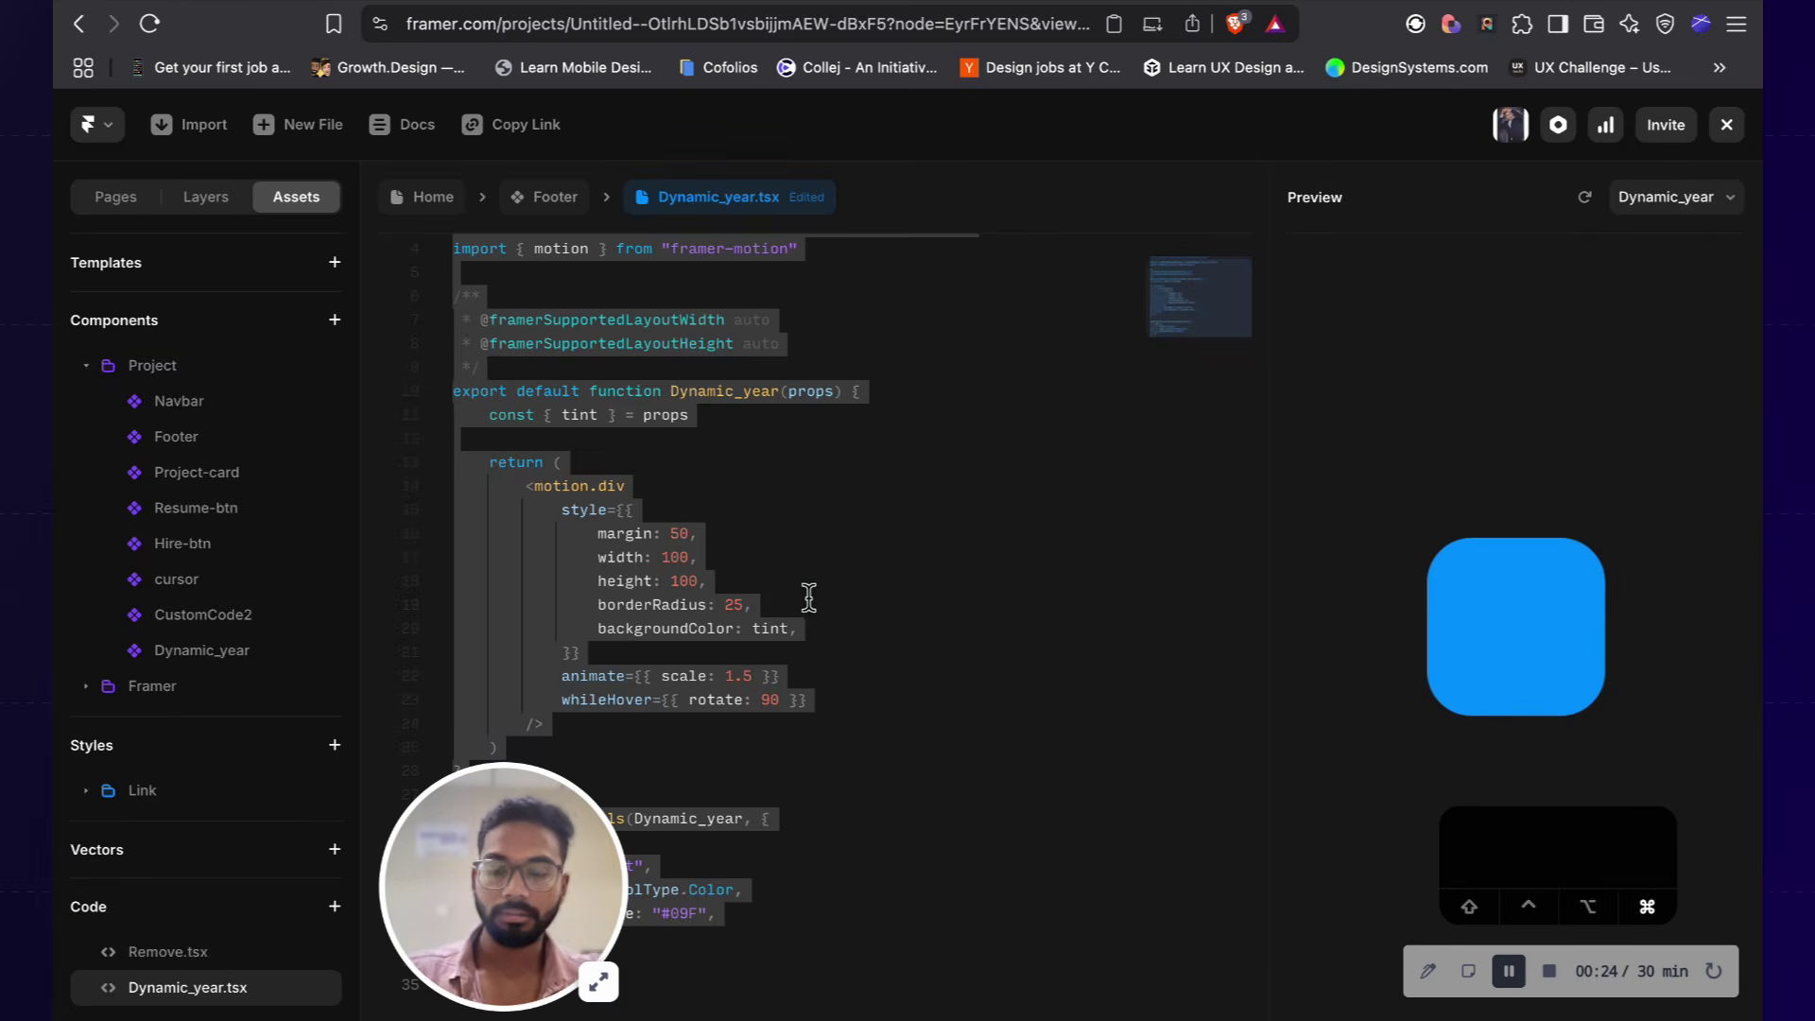
pyautogui.write('<p style={{     fontSize: "16px",     fontFamily: "Inter, sans-serif",     fontWeight: 400,     color: "#000", // or your desired color     marginTop: 20 }}>     © {new Date().getFullYear()} All rights reserved @ganeshmuniganti. </p>')
pyautogui.scroll(1, 832, 561)
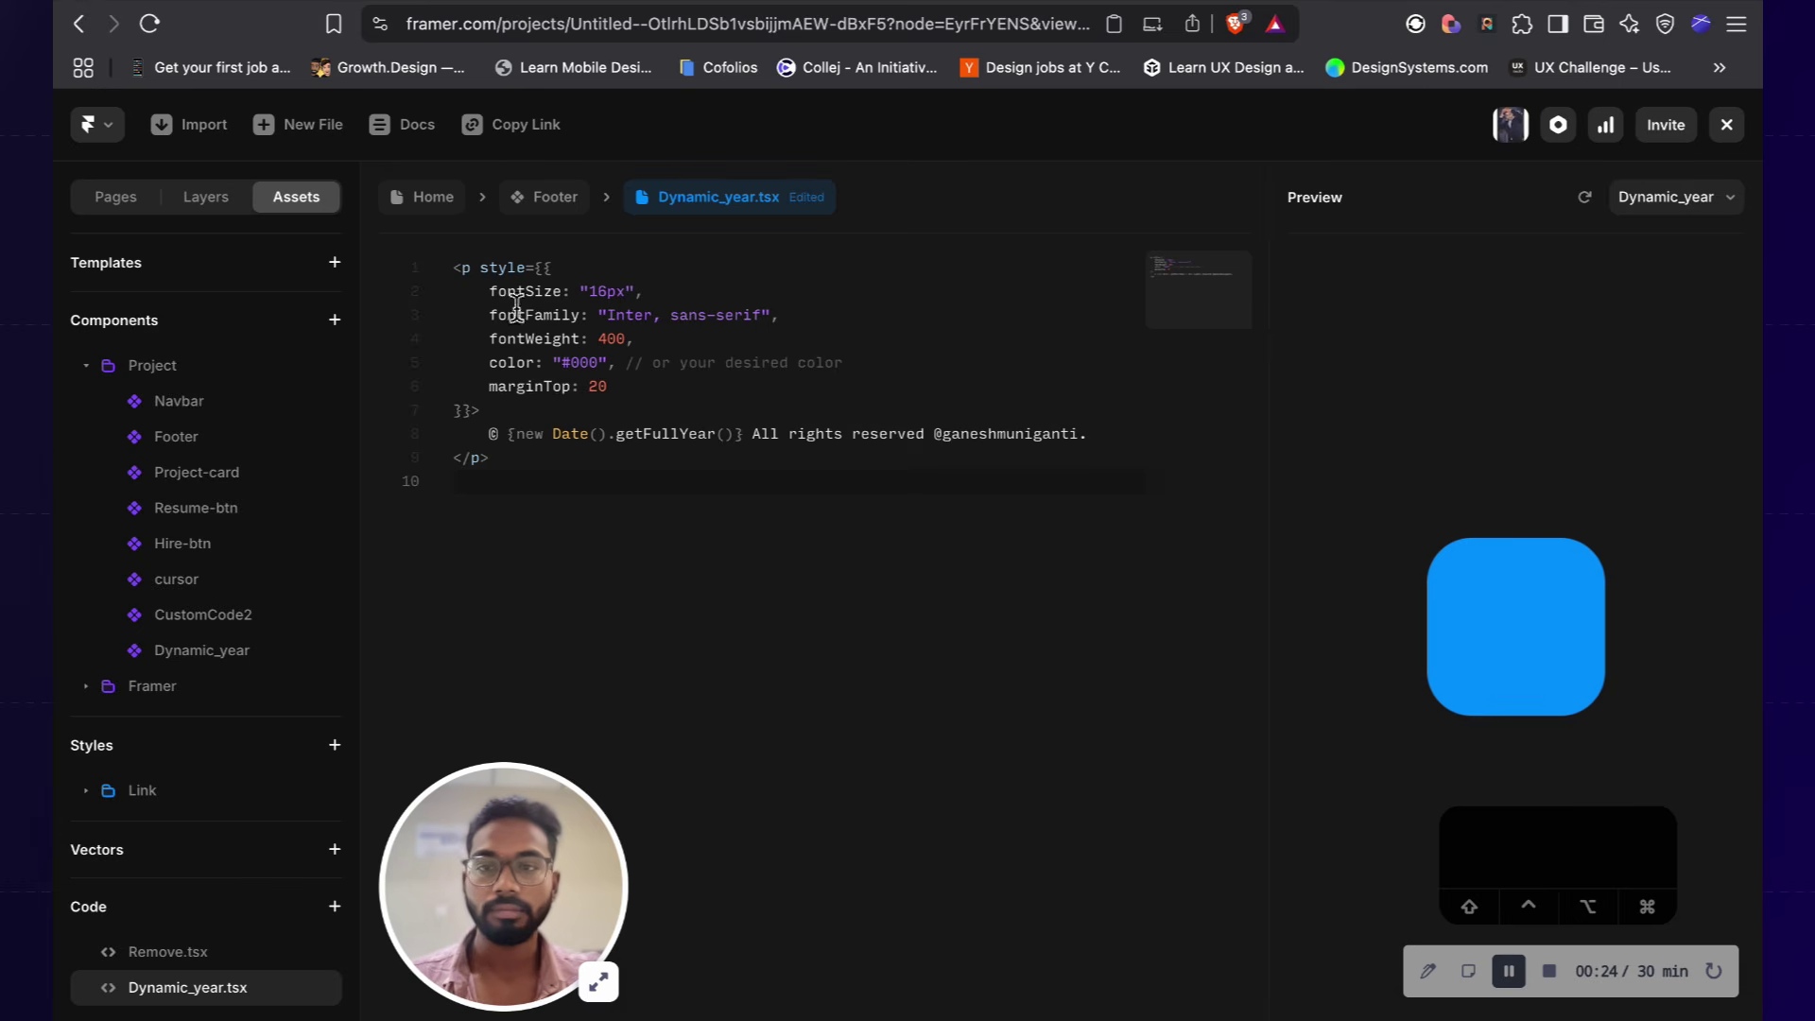
pyautogui.click(535, 199)
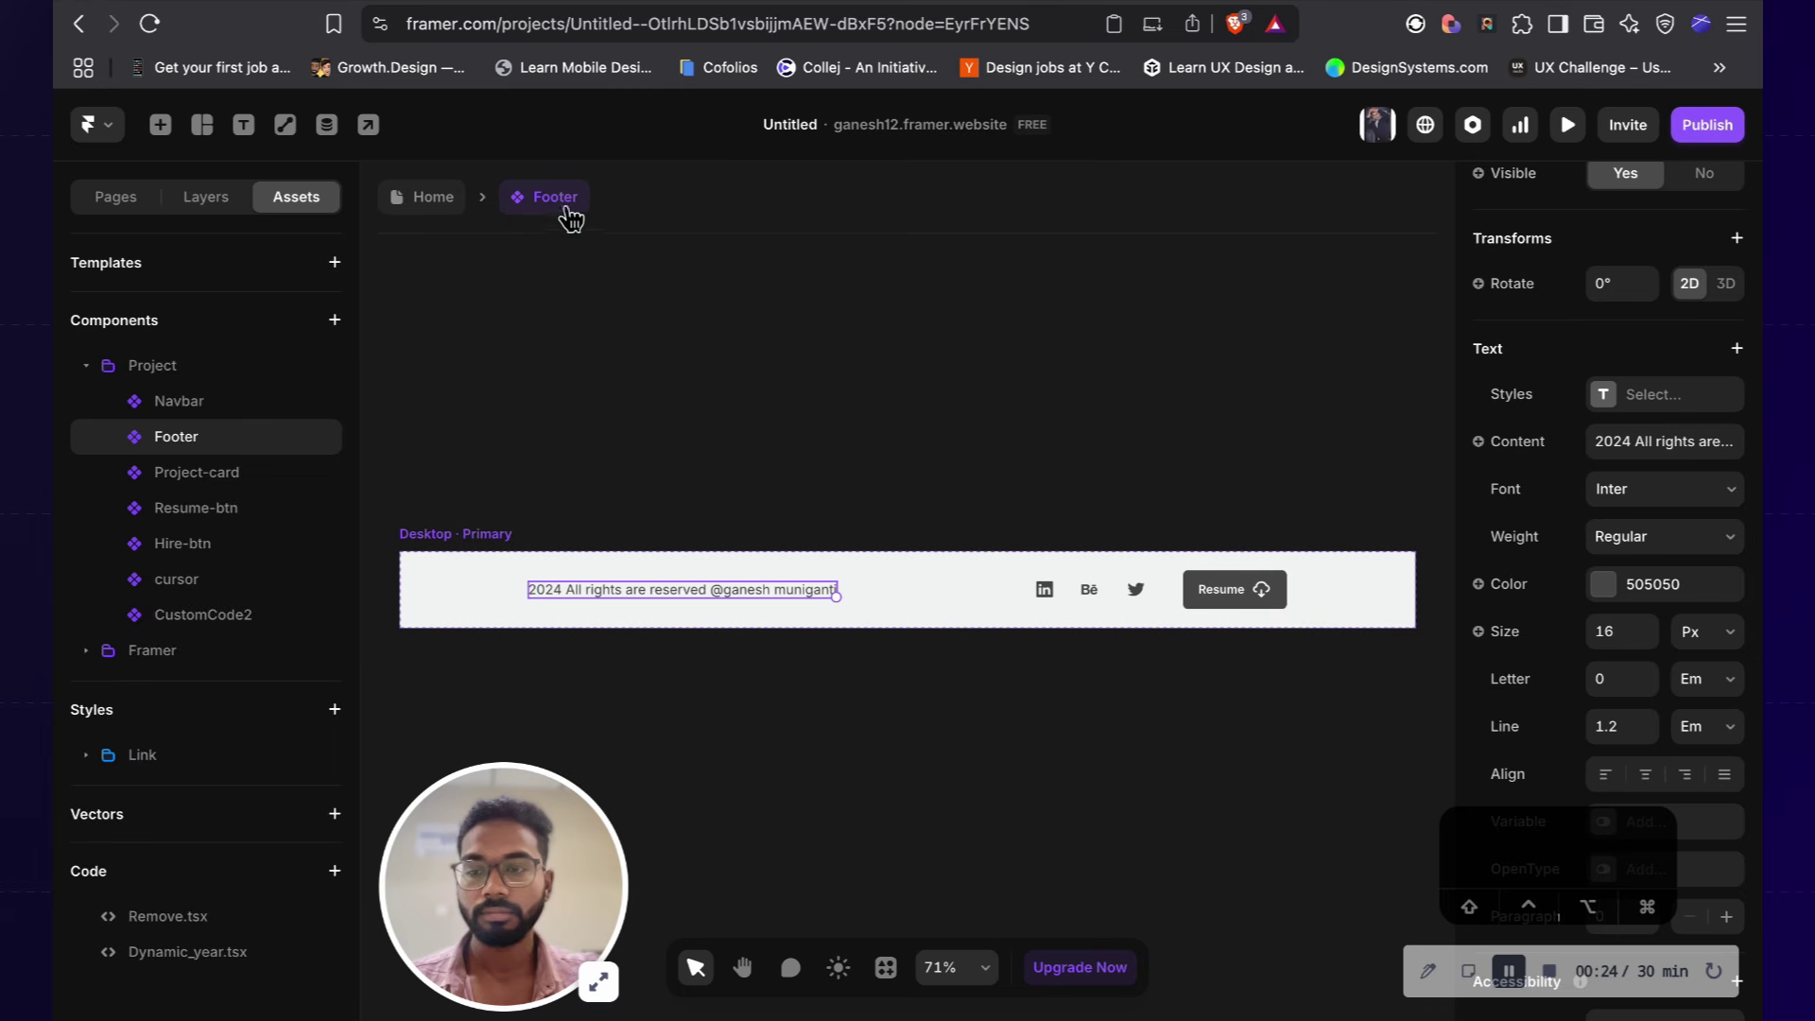
# Step: Examine the footer snippet and the Dynamic_year example usage code in the ChatGPT reply, and switch back to Framer
pyautogui.click(704, 11)
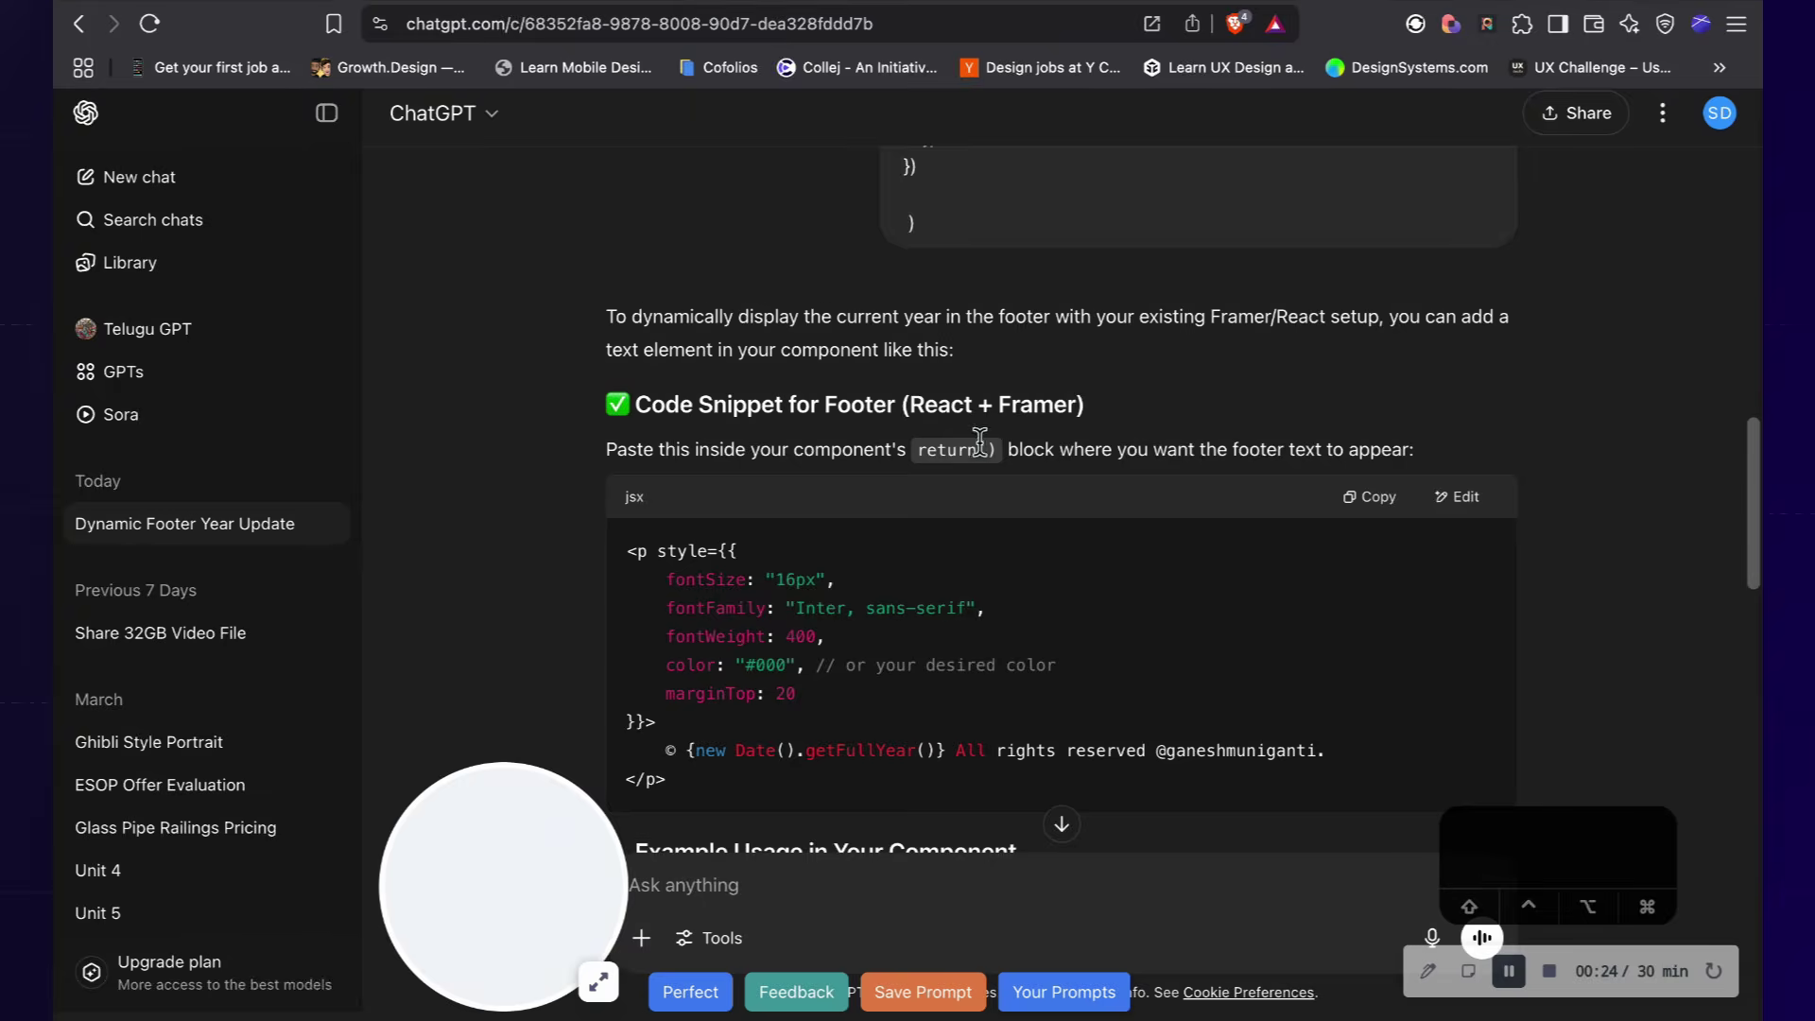
pyautogui.scroll(-3, 945, 466)
pyautogui.scroll(-1, 945, 466)
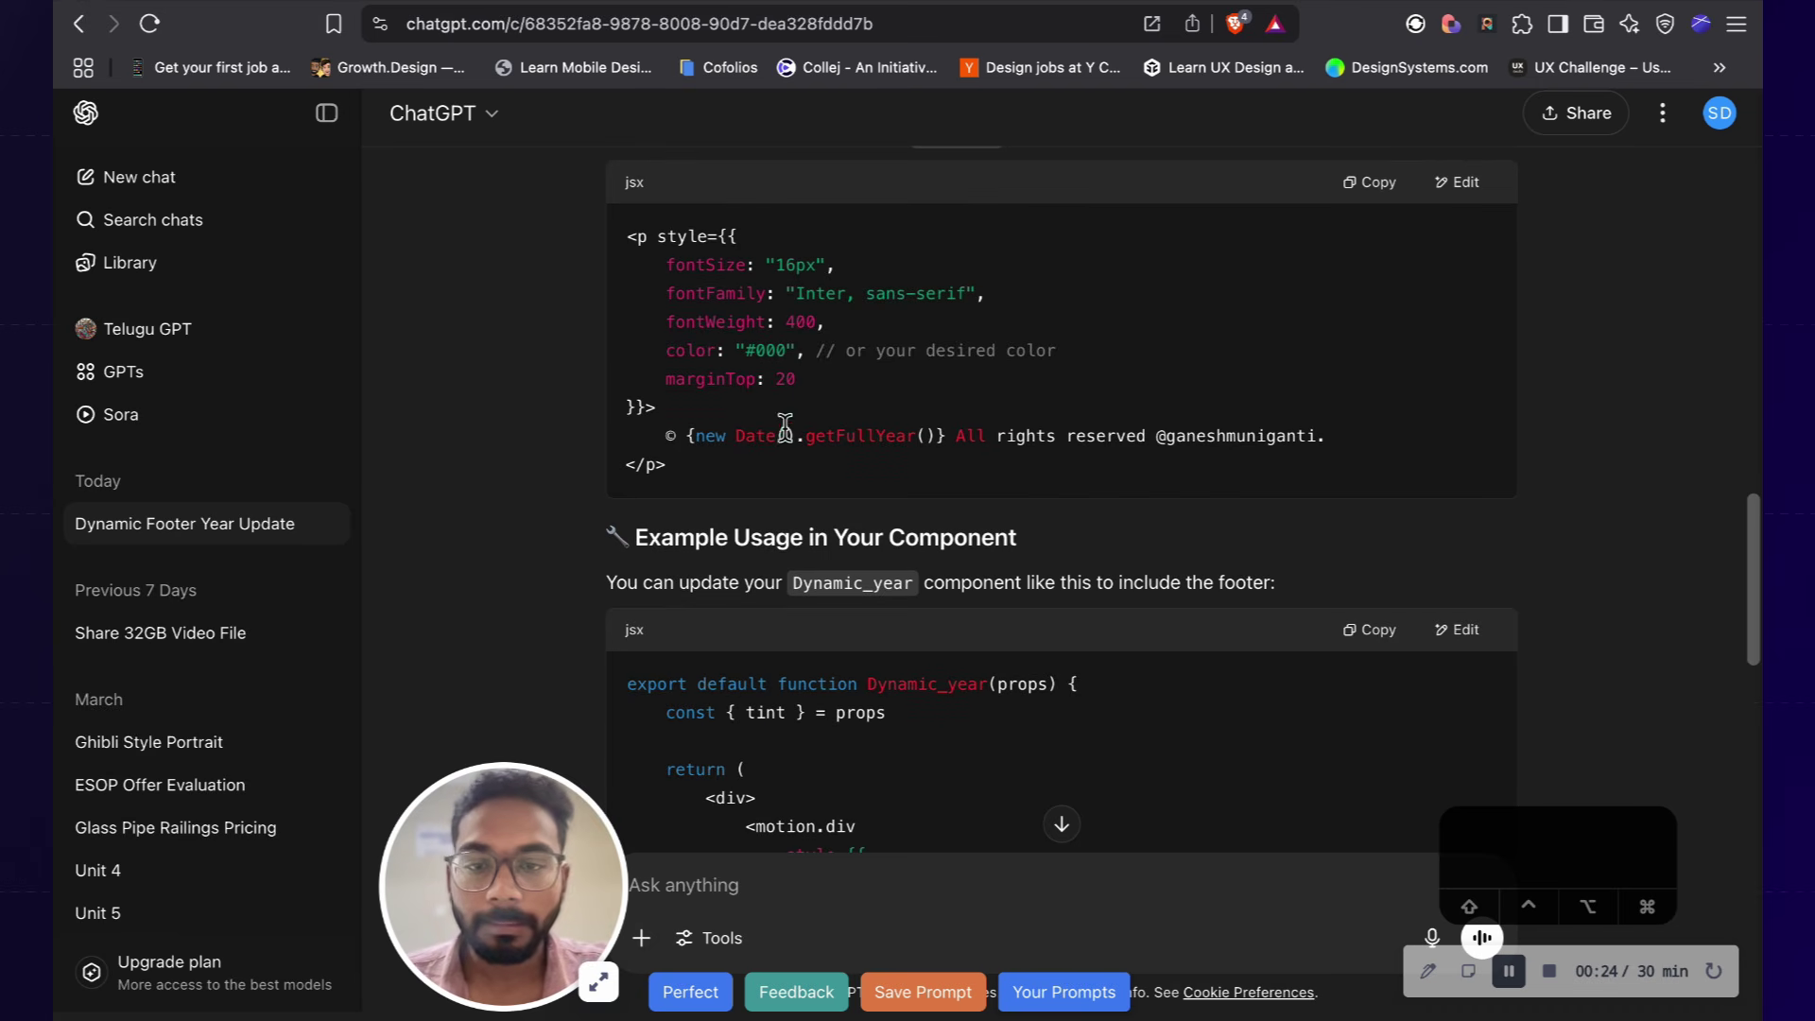
pyautogui.scroll(-1, 1087, 481)
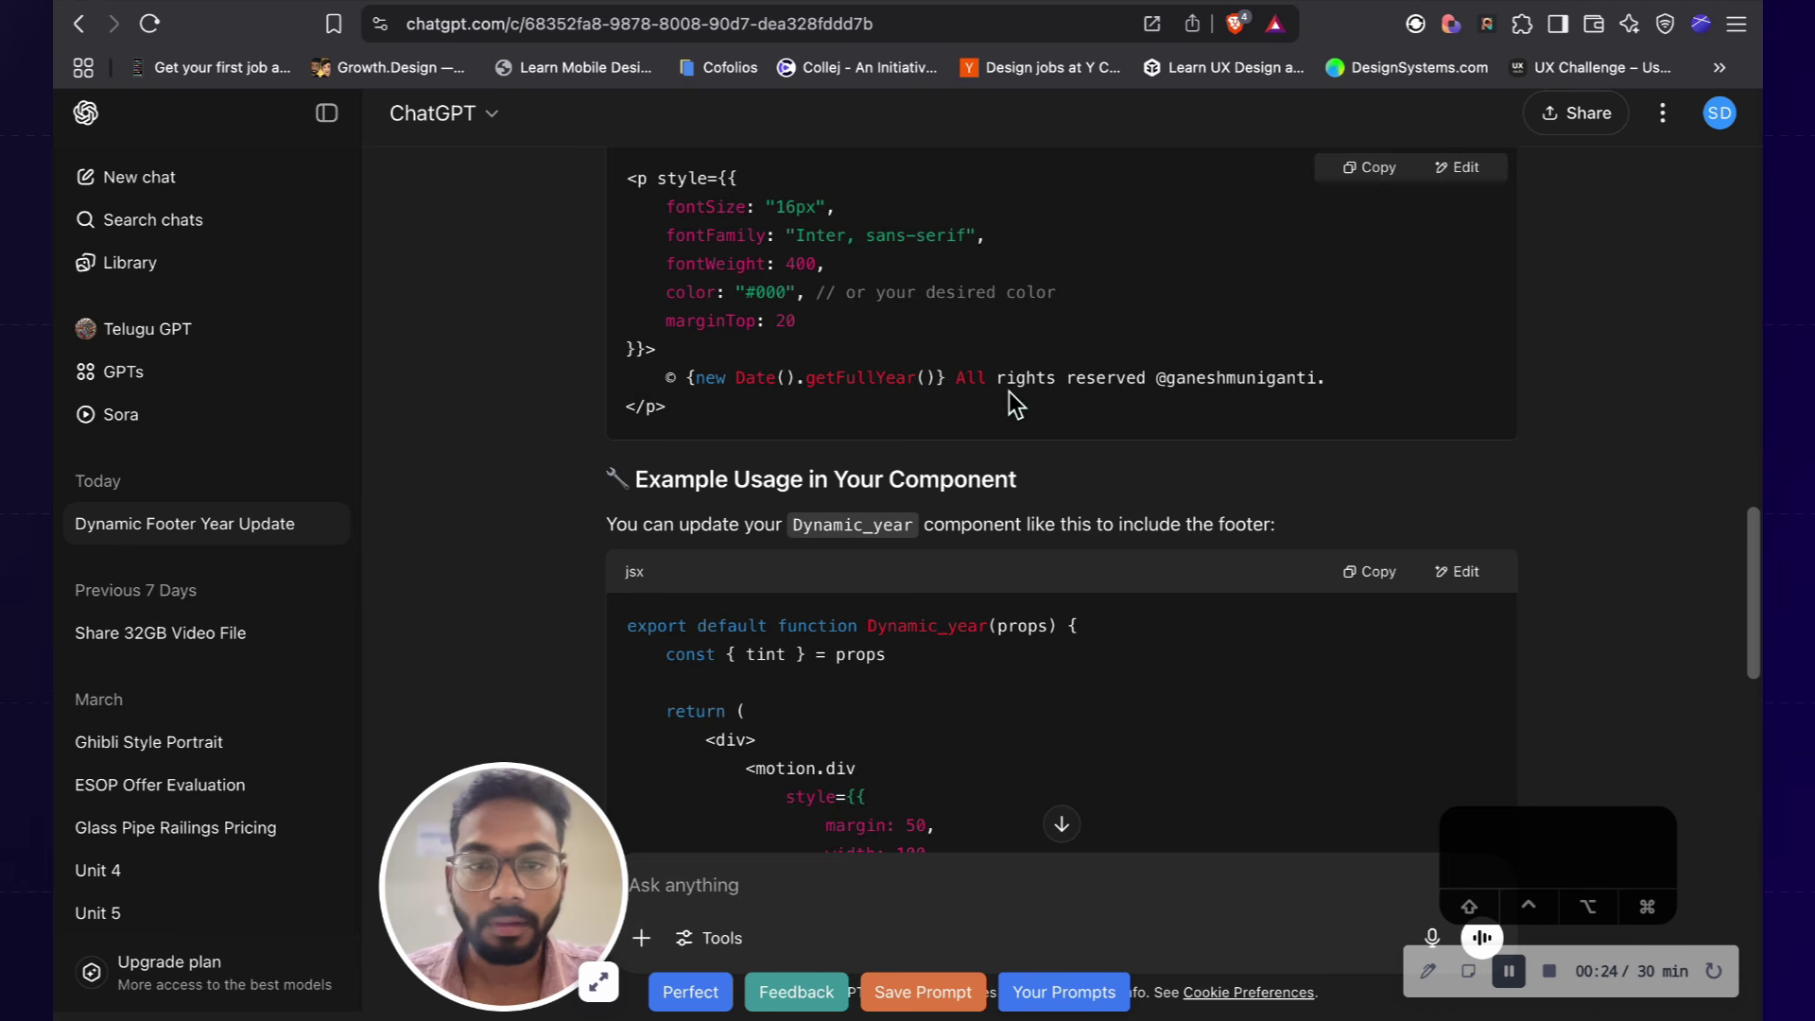
pyautogui.scroll(1, 1115, 375)
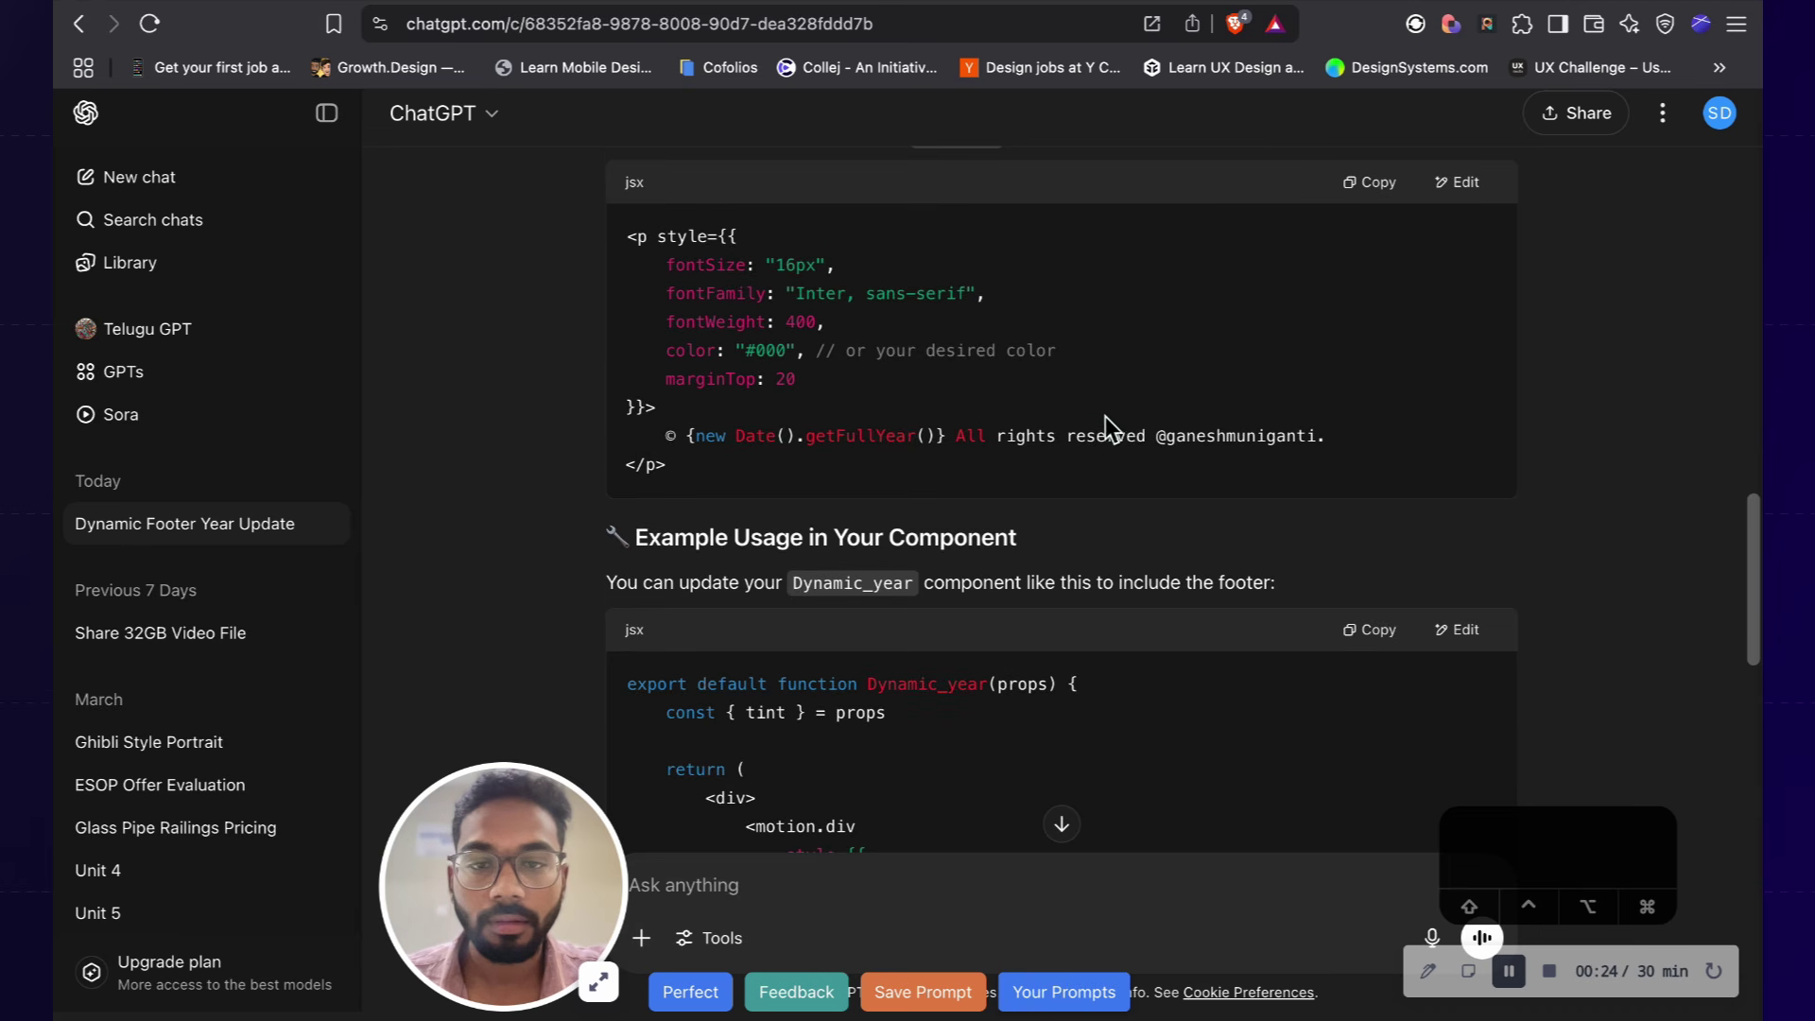
pyautogui.scroll(-5, 1096, 461)
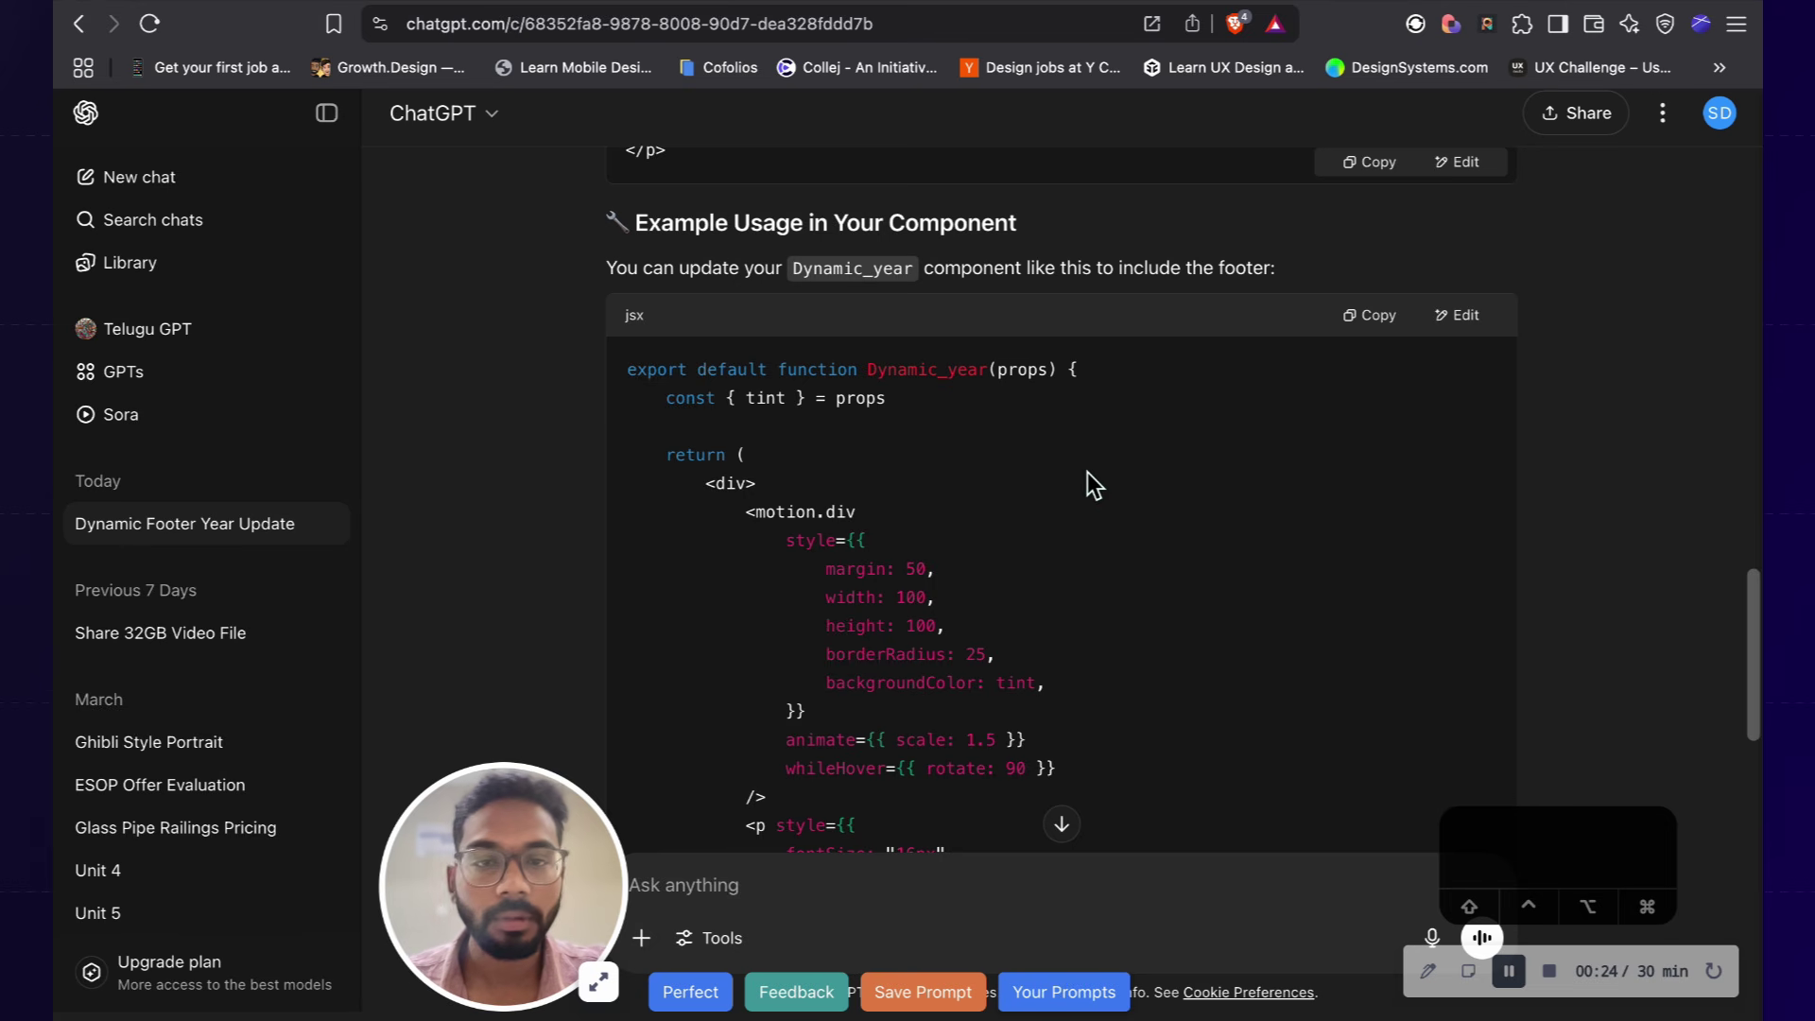
pyautogui.scroll(-4, 1087, 473)
pyautogui.scroll(-5, 1087, 472)
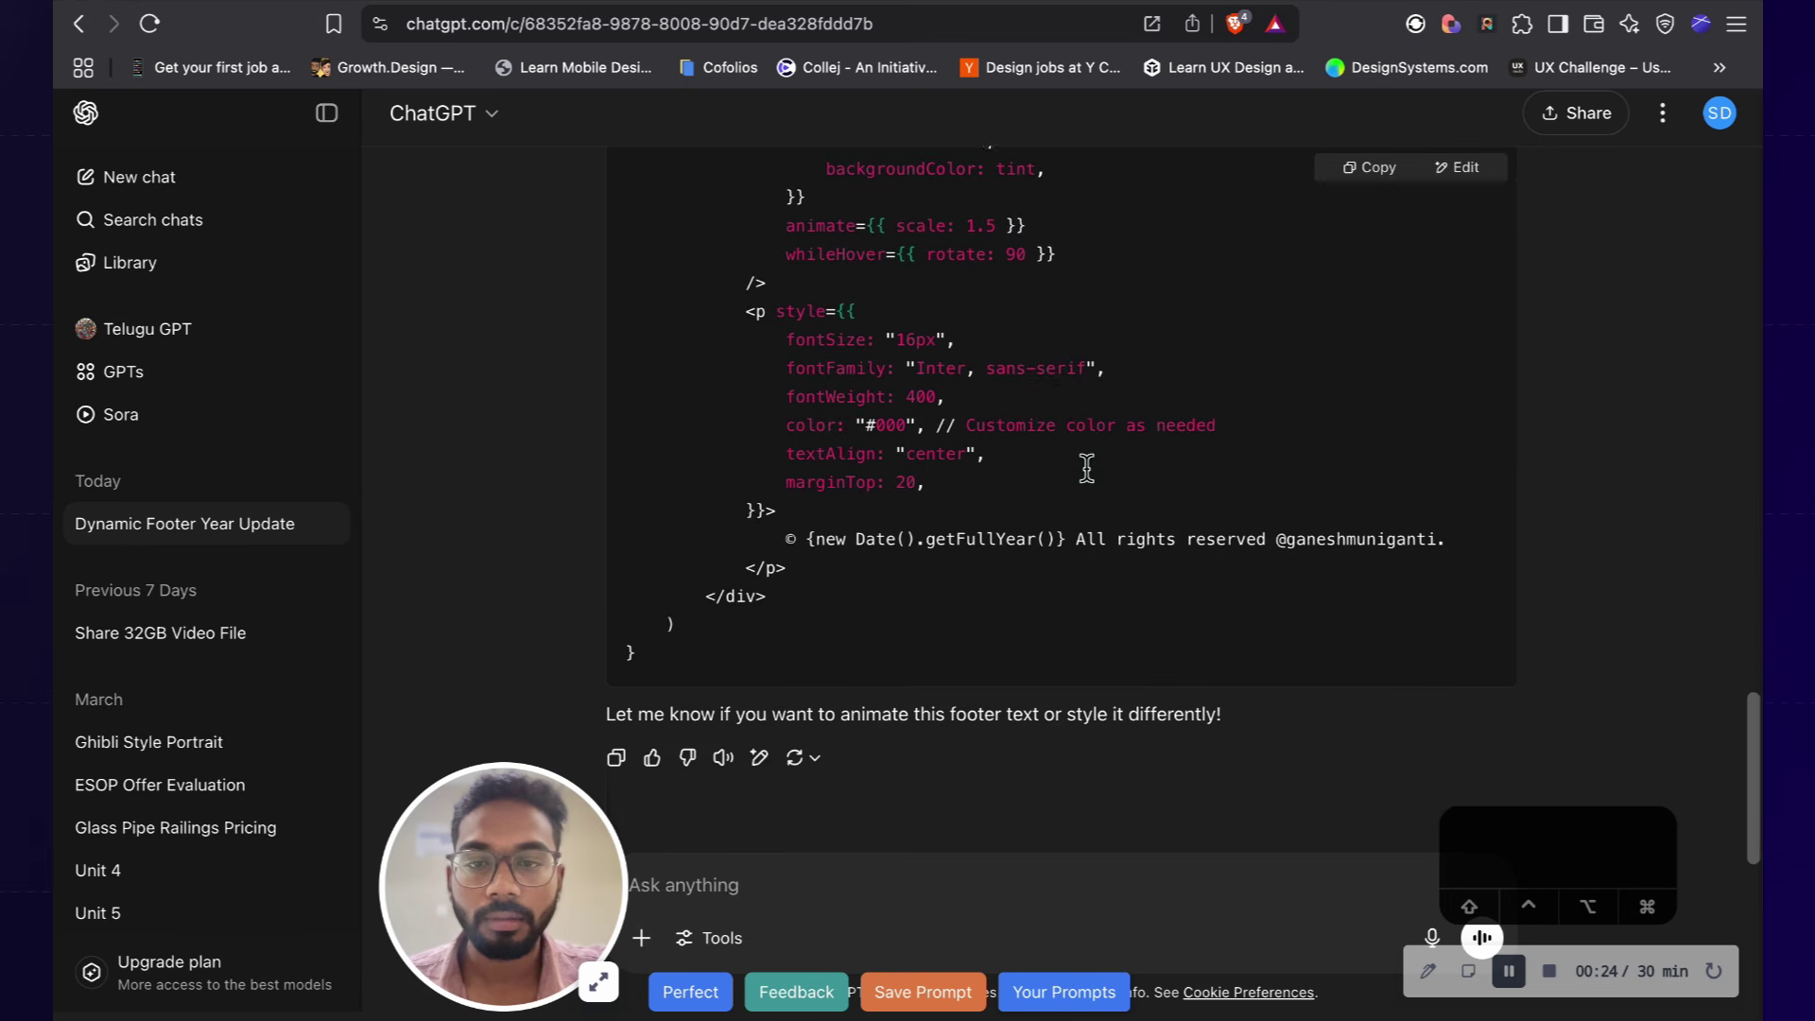
pyautogui.click(179, 5)
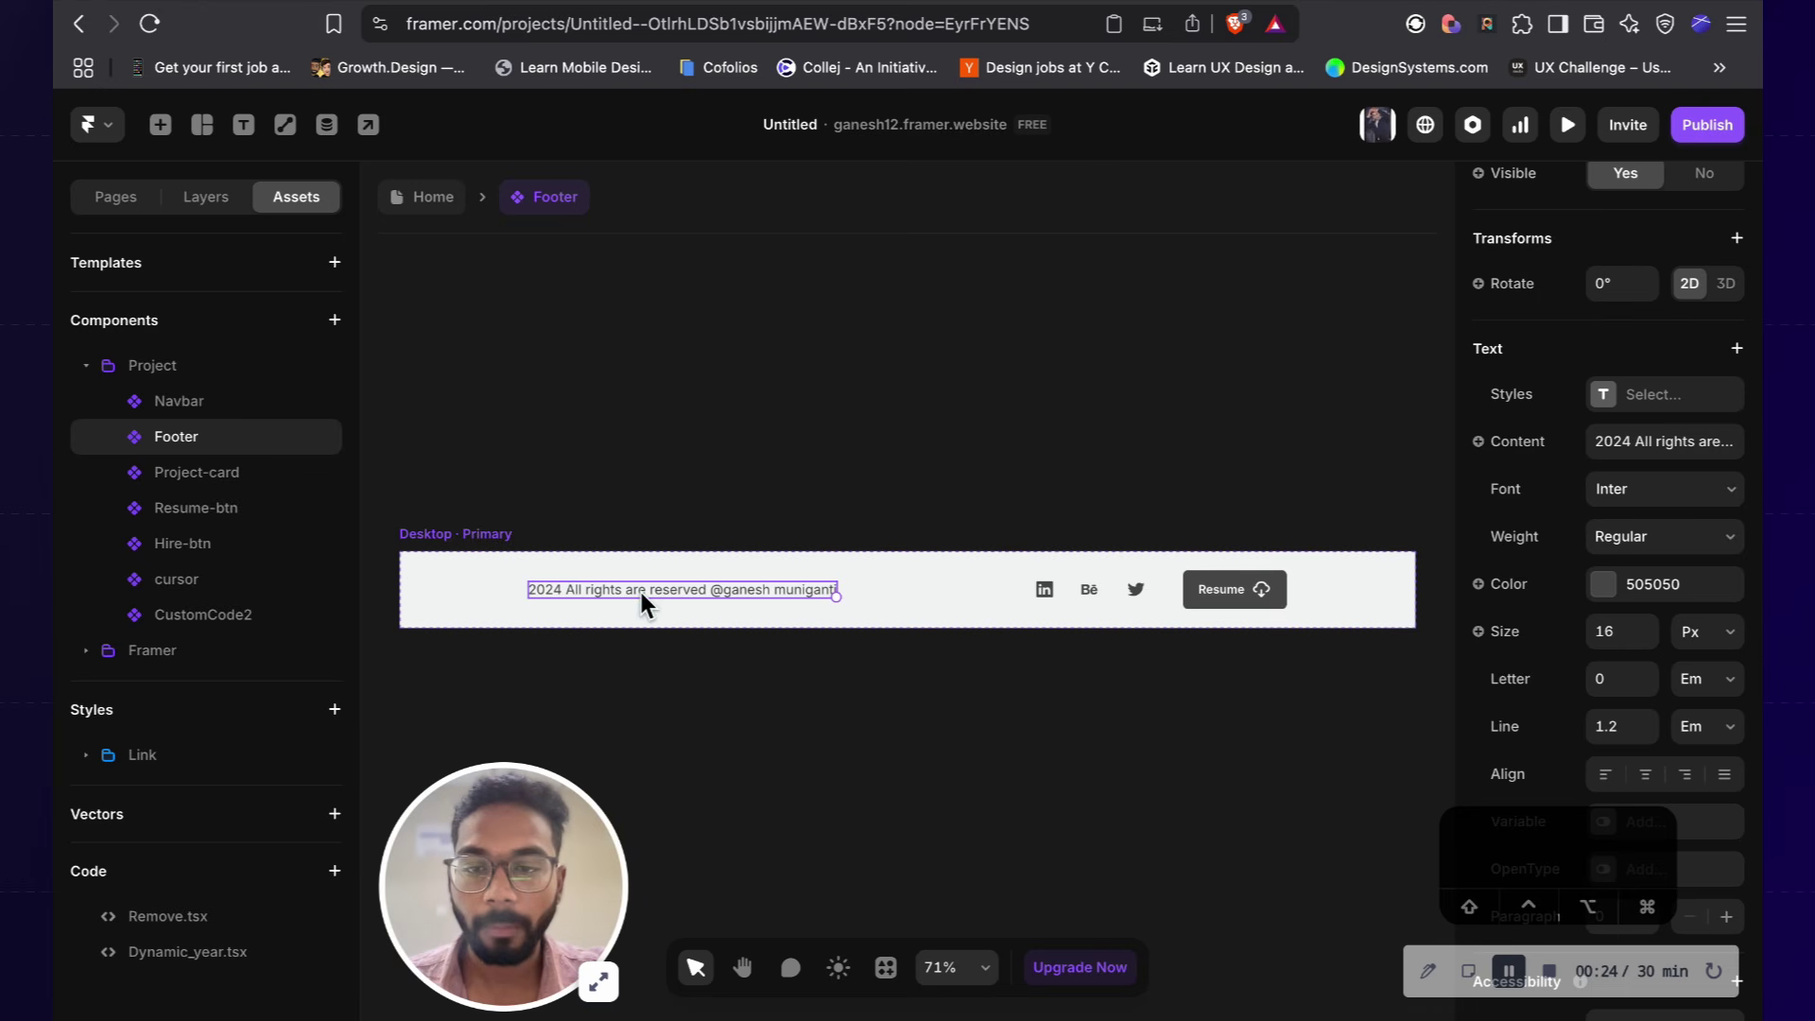
# Step: Try to insert the Dynamic_year.tsx code file into the Desktop primary variant of the Footer component
pyautogui.click(194, 957)
pyautogui.moveTo(196, 959); pyautogui.dragTo(955, 583)
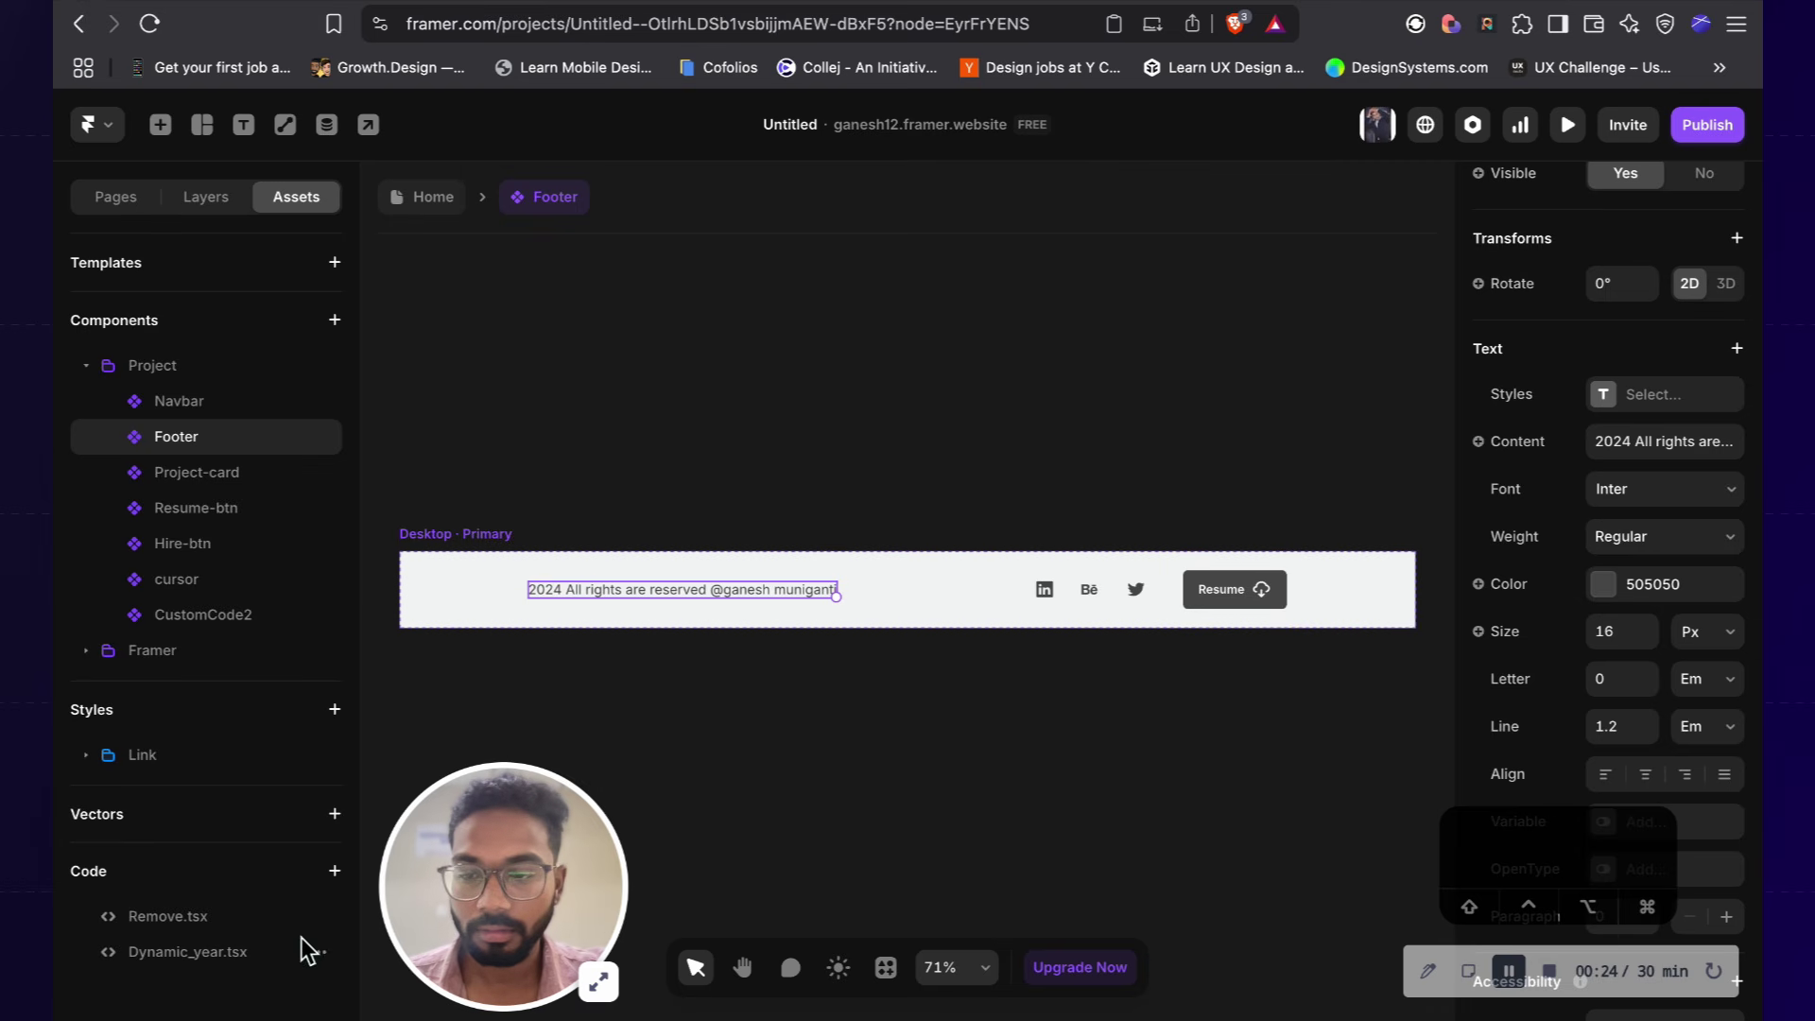
pyautogui.click(257, 951)
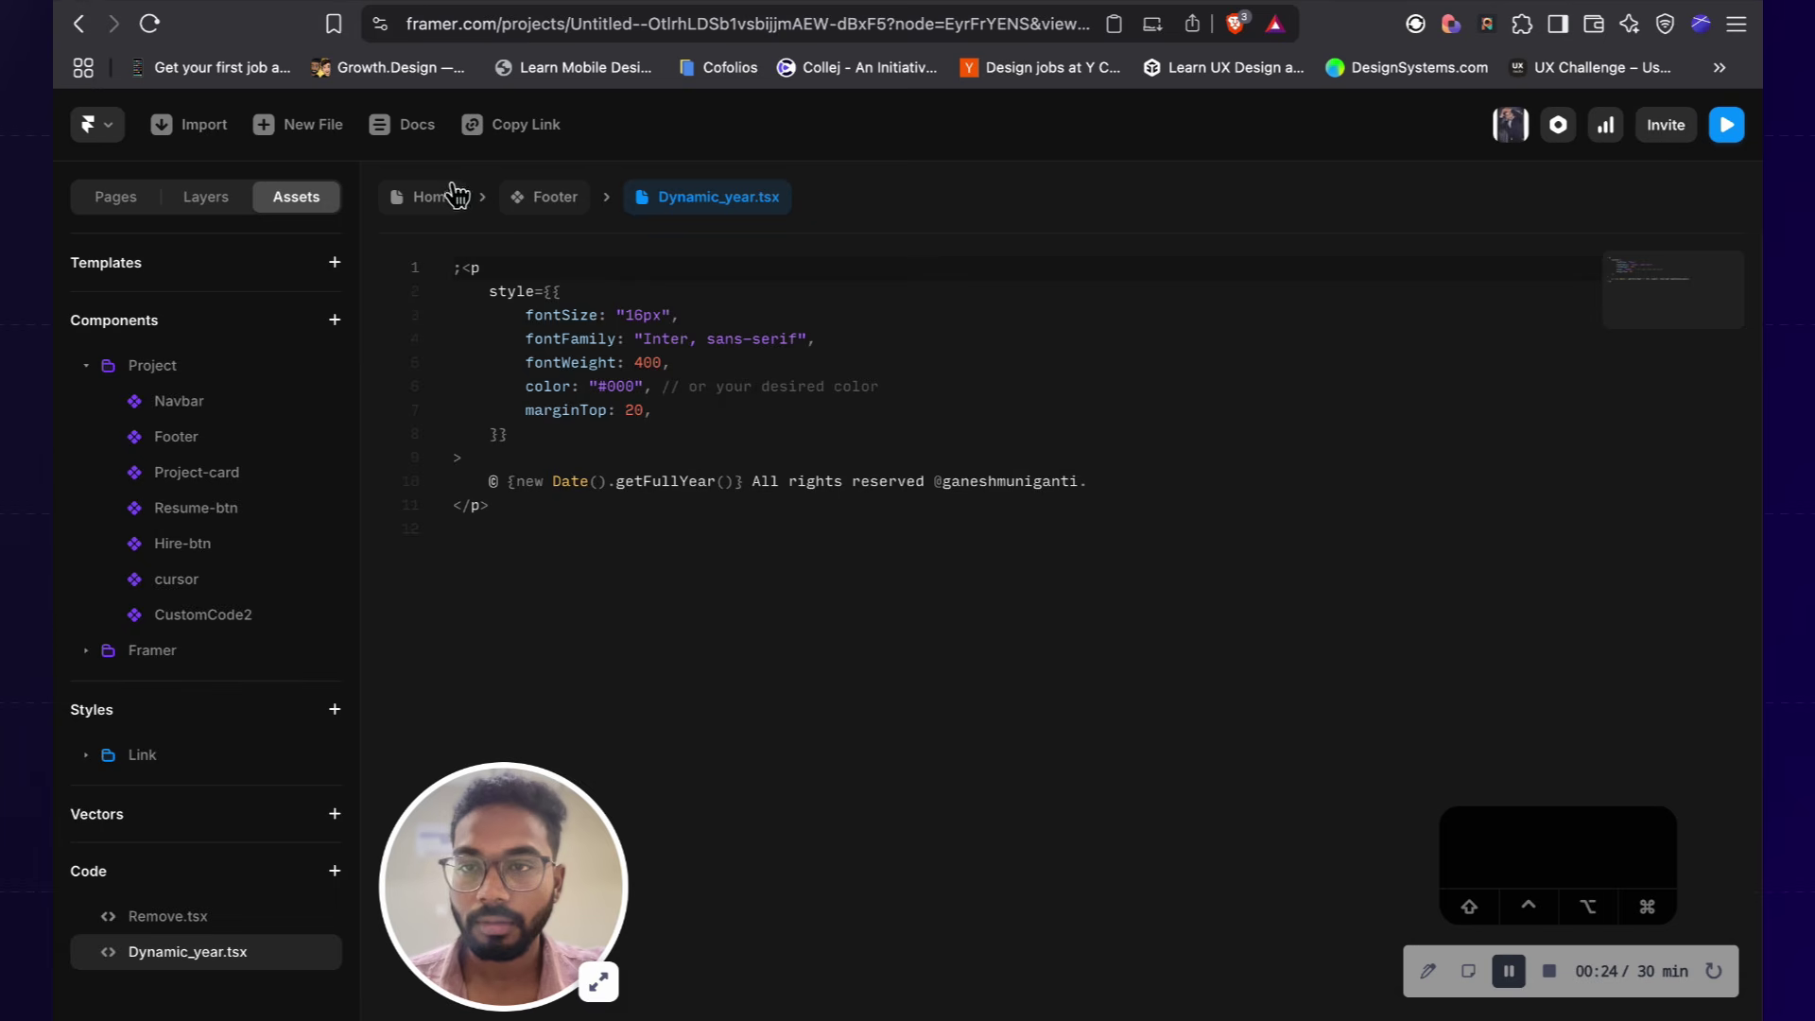
pyautogui.click(530, 198)
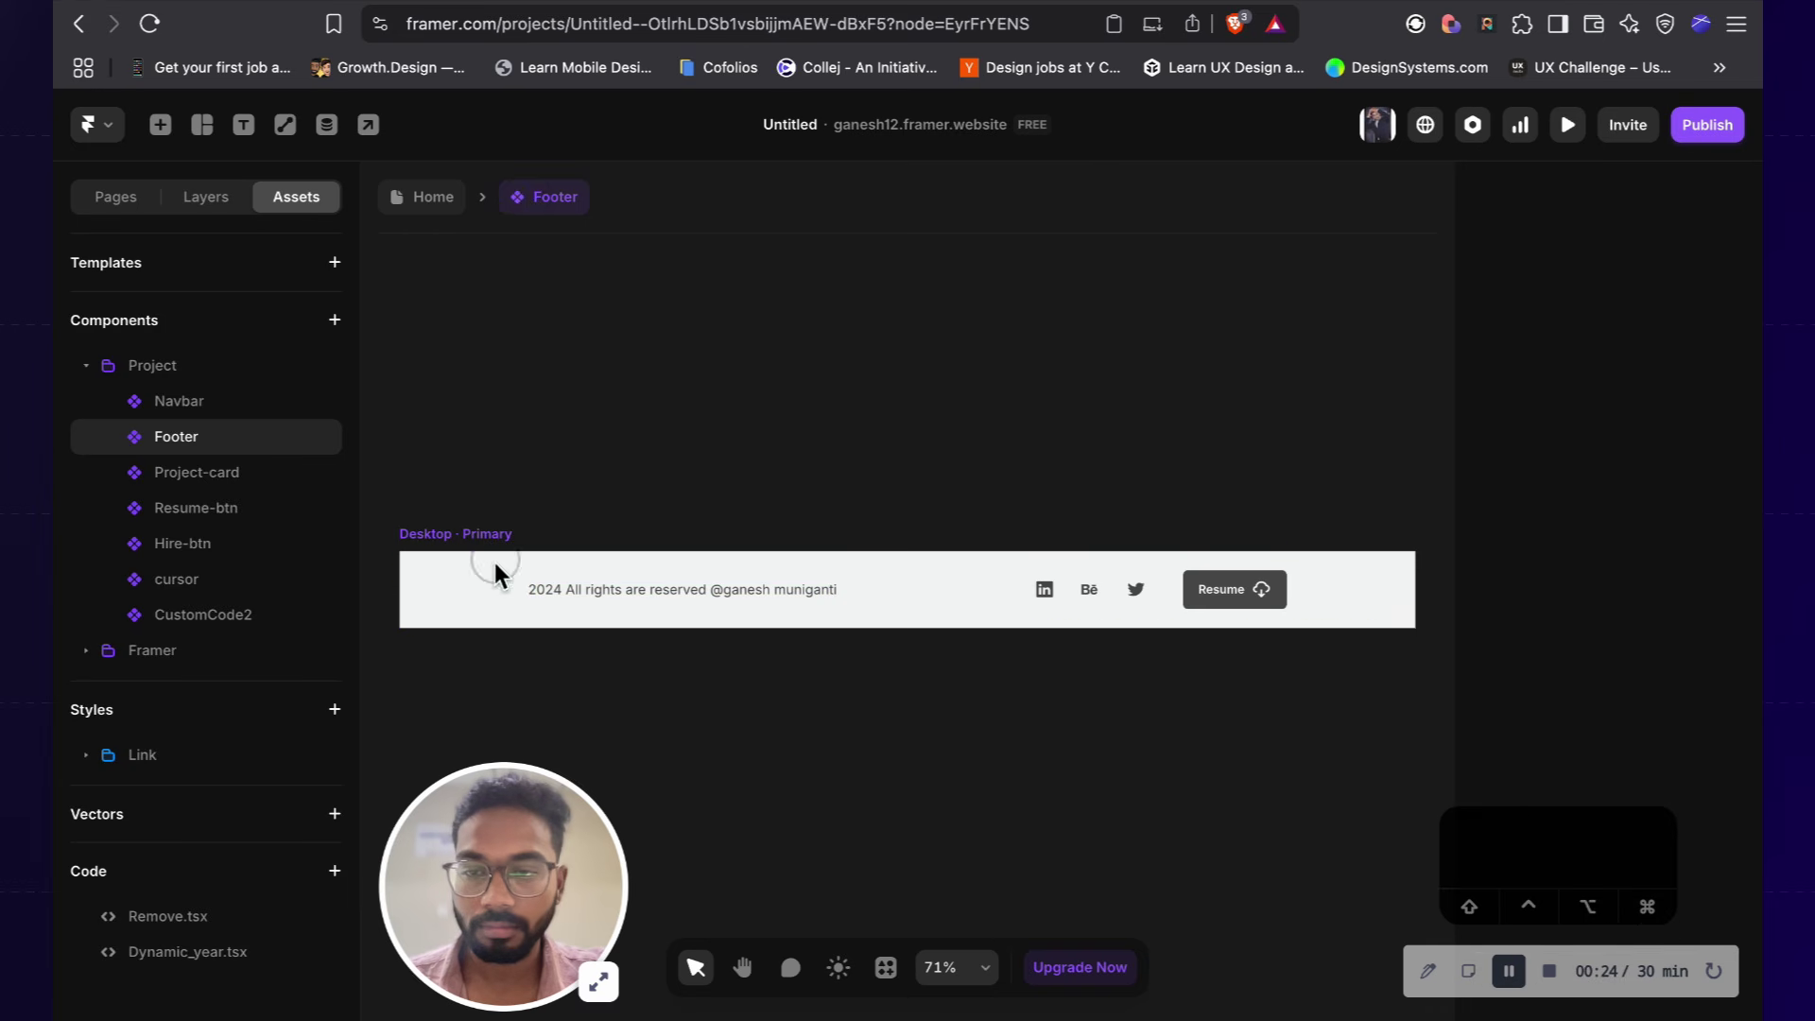
pyautogui.click(190, 952)
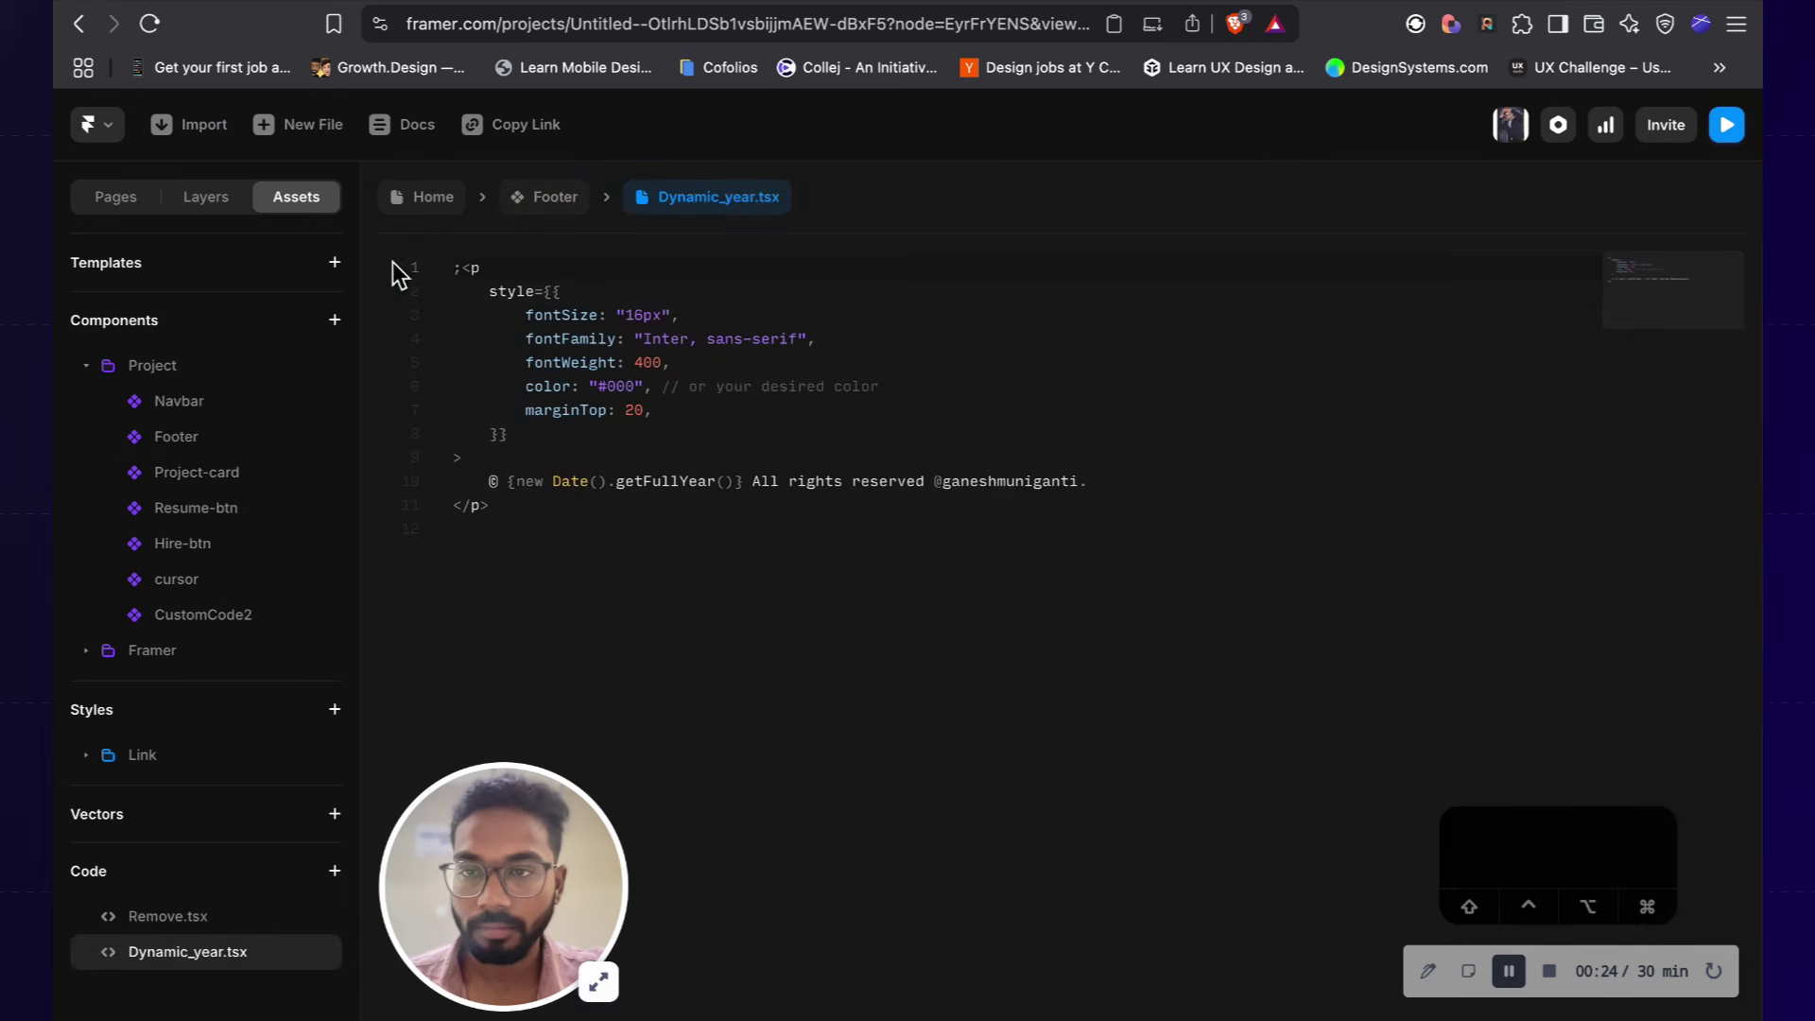
pyautogui.click(526, 210)
pyautogui.moveTo(189, 963); pyautogui.dragTo(769, 656)
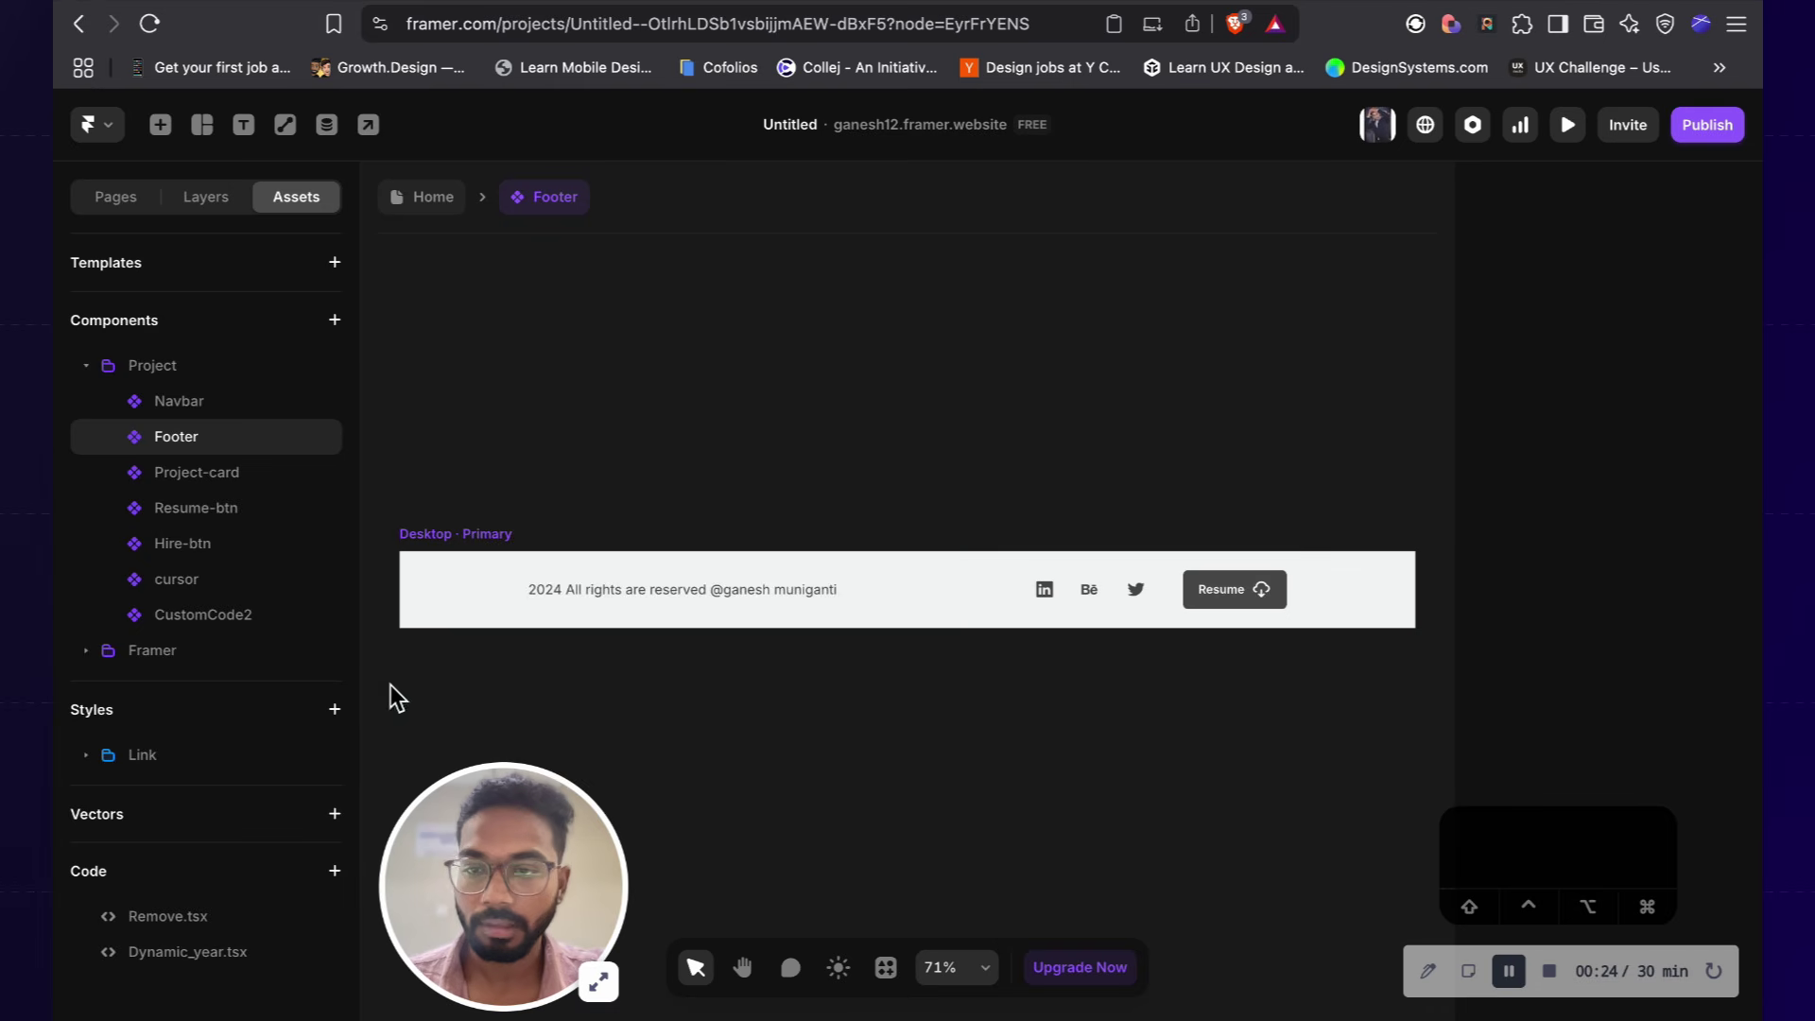
pyautogui.click(434, 528)
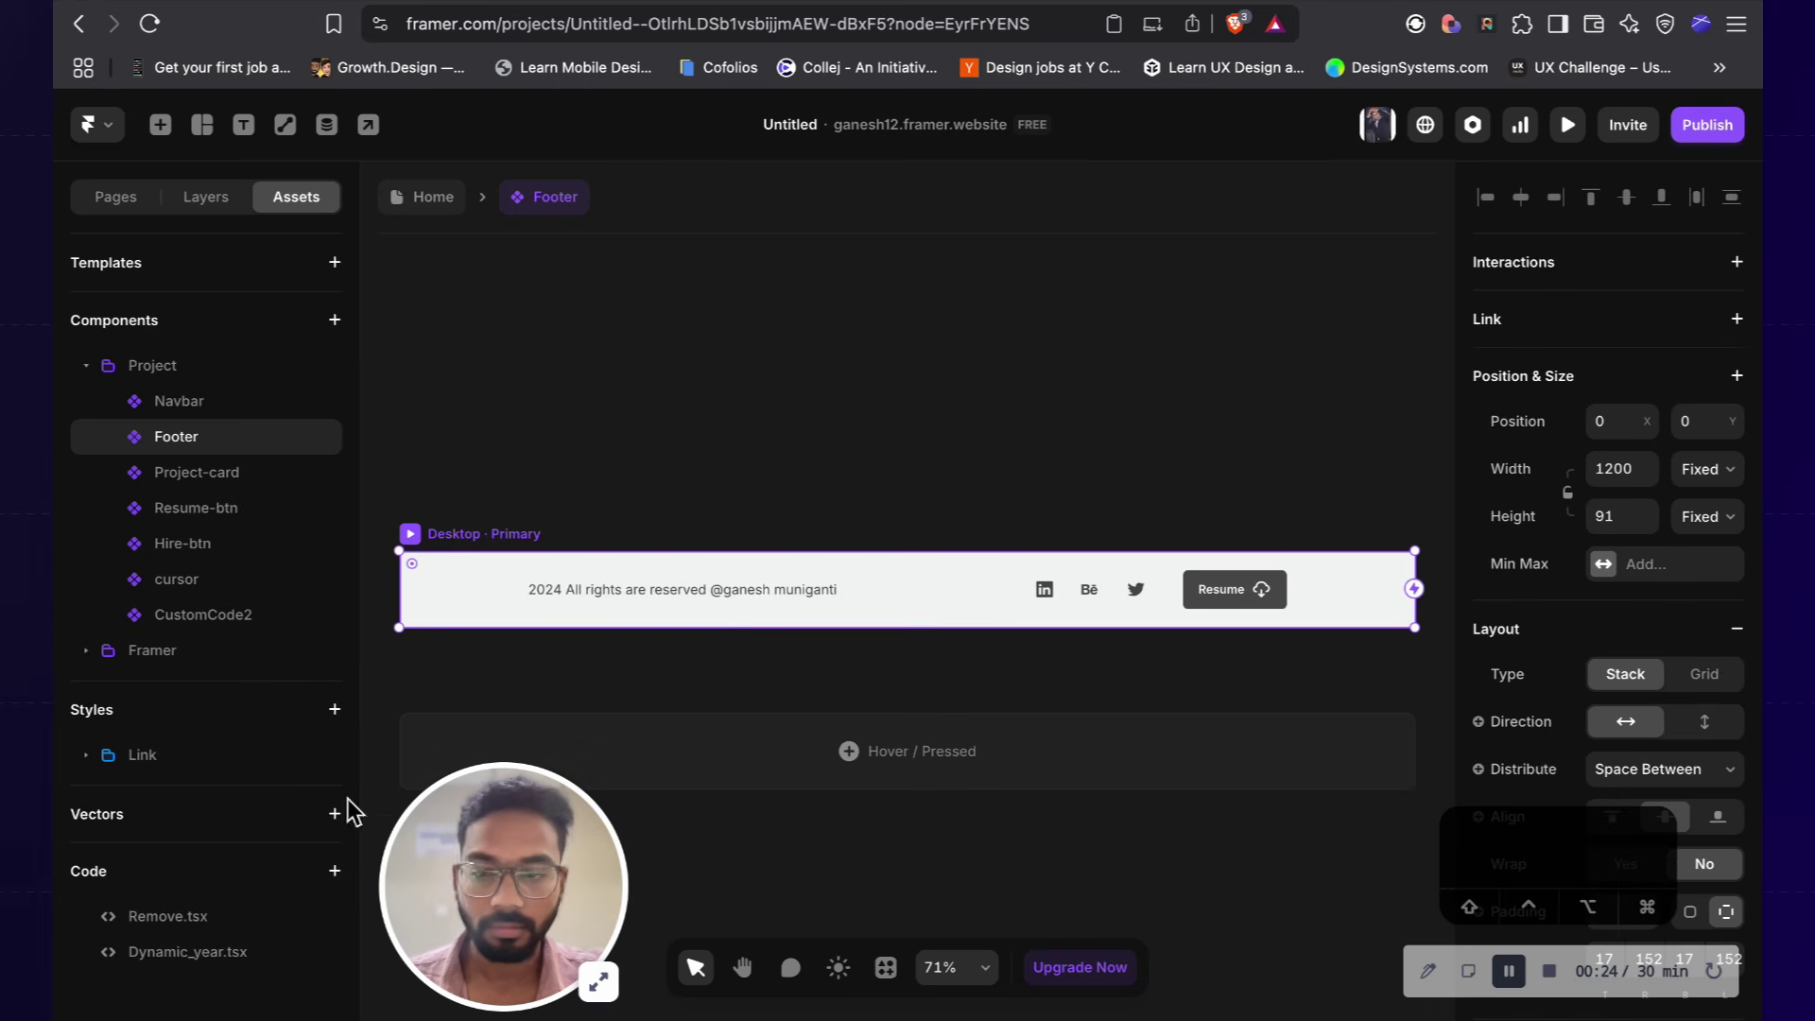
pyautogui.moveTo(168, 955); pyautogui.dragTo(723, 579)
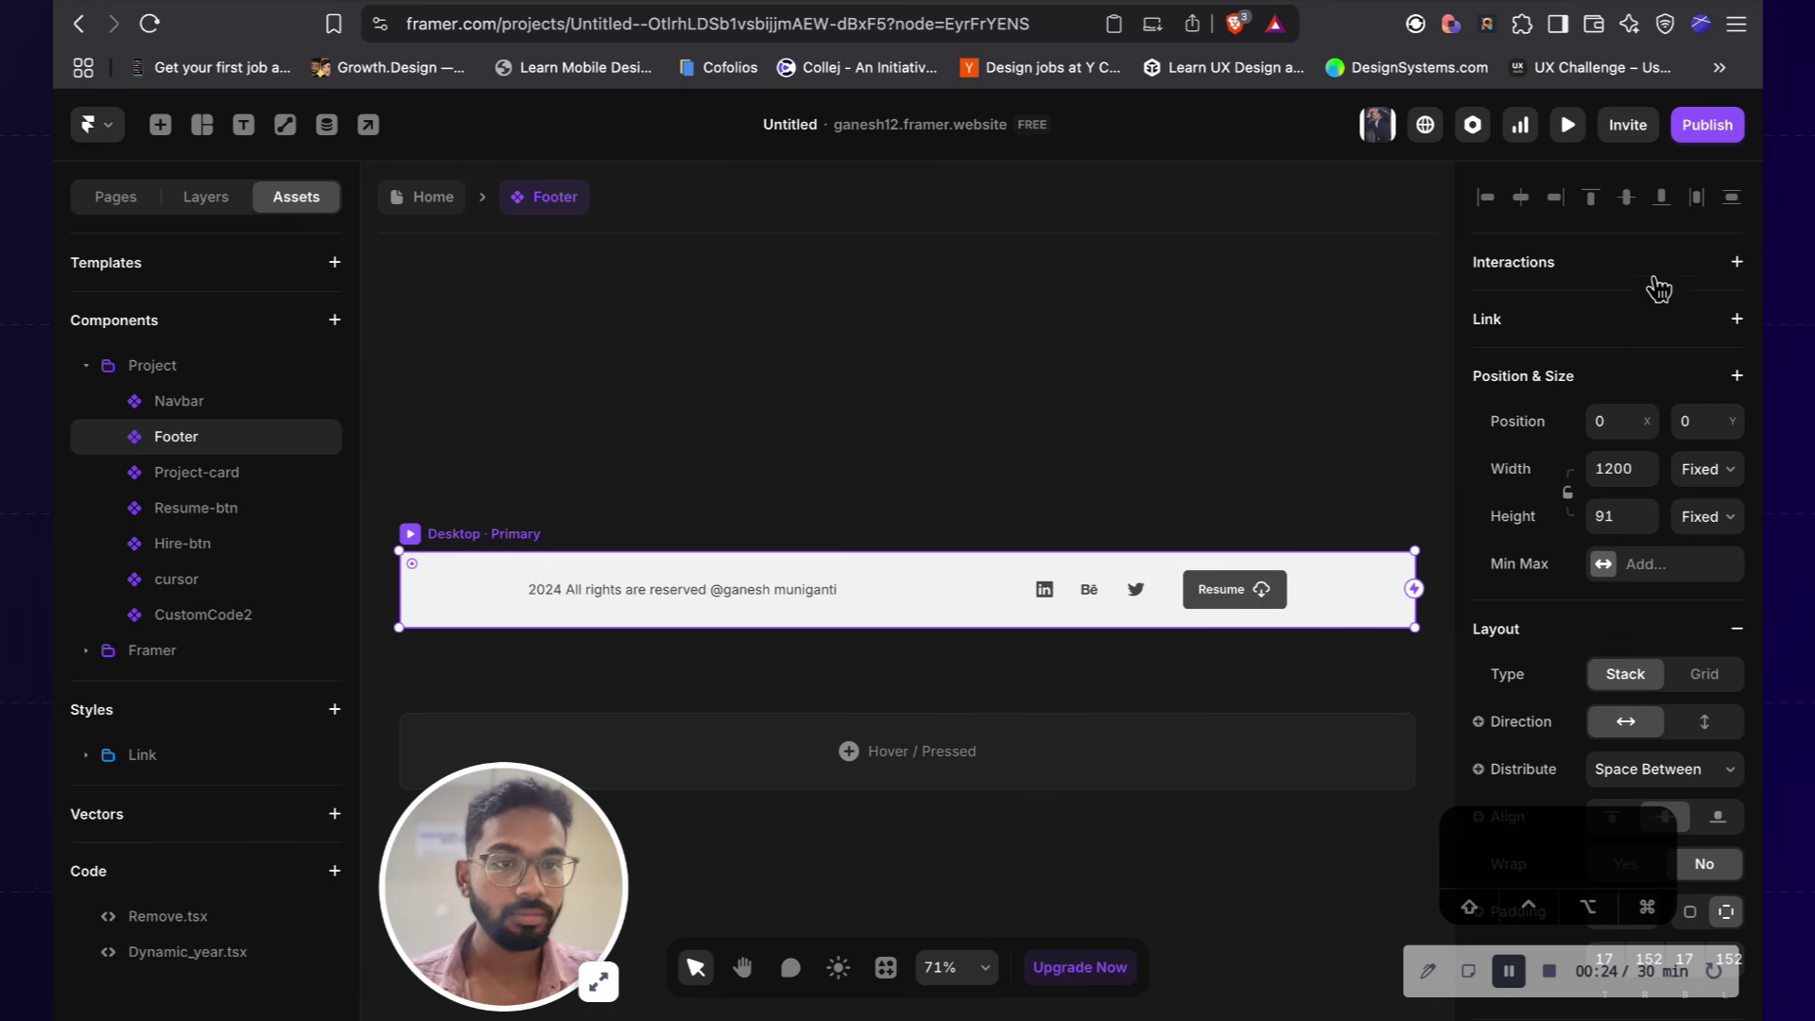
# Step: Delete the copyright text from the Desktop primary variant of the Footer component
pyautogui.scroll(-5, 820, 556)
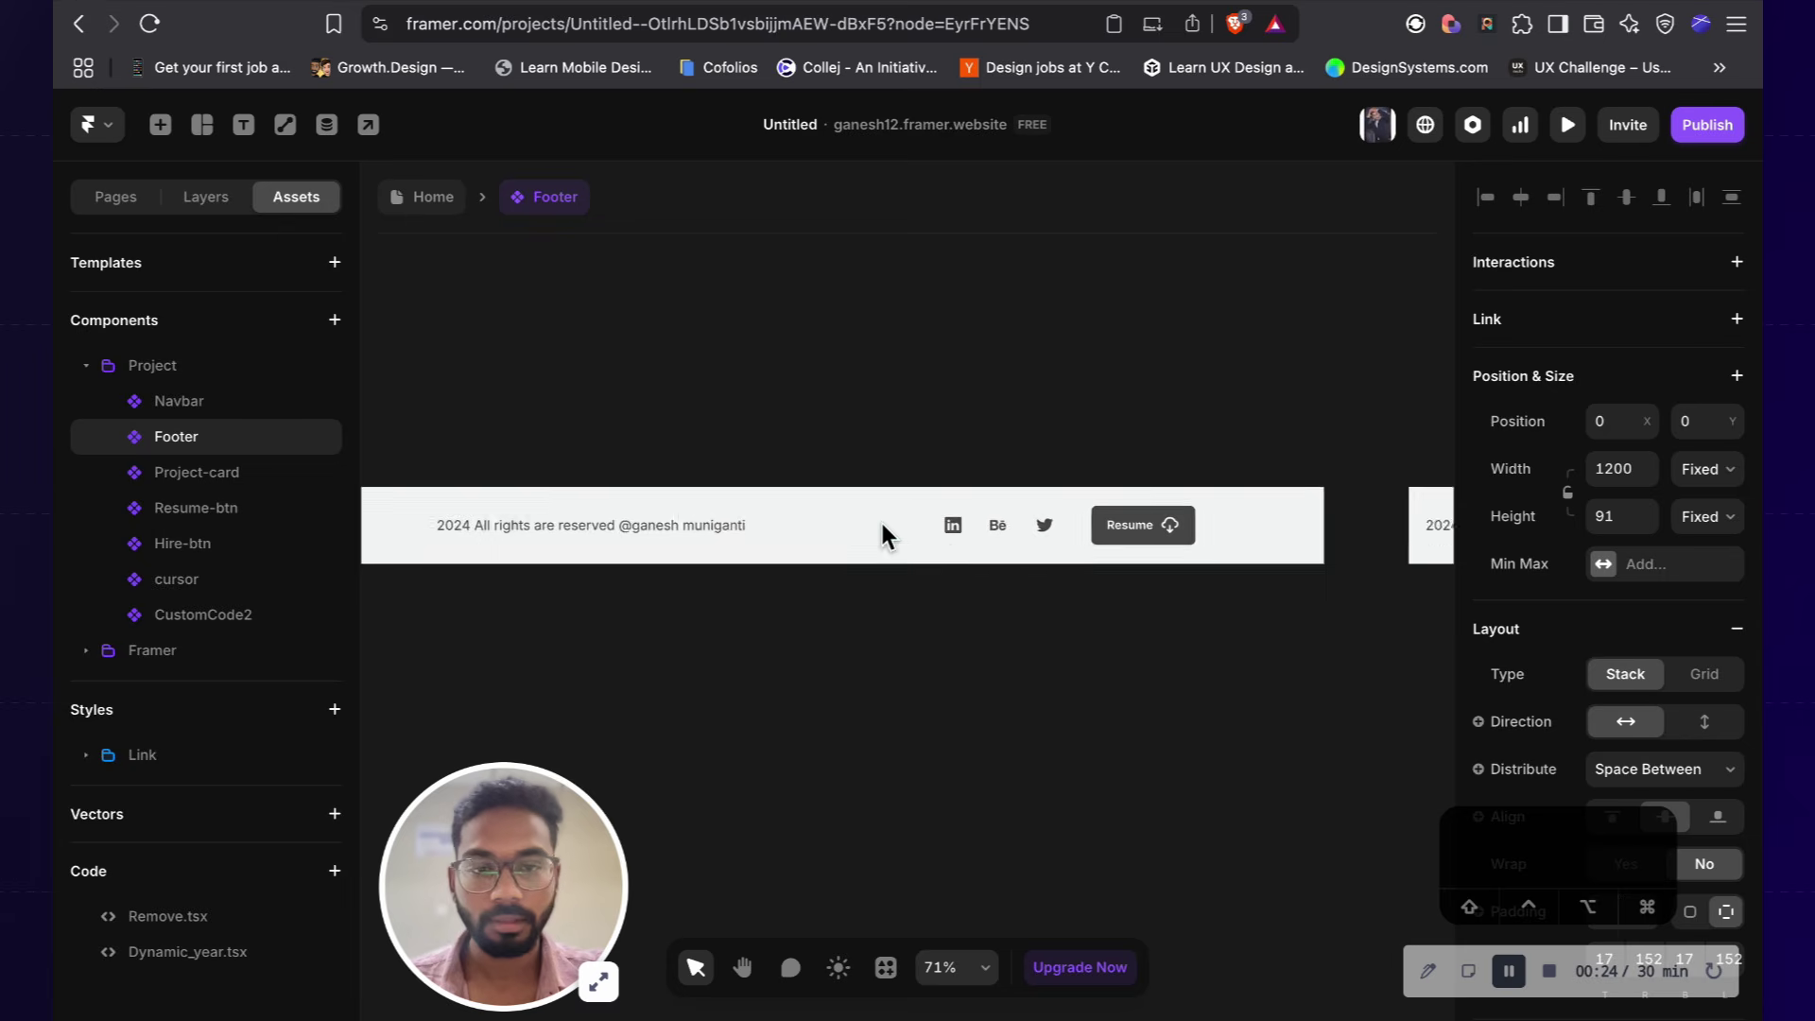
pyautogui.scroll(5, 882, 525)
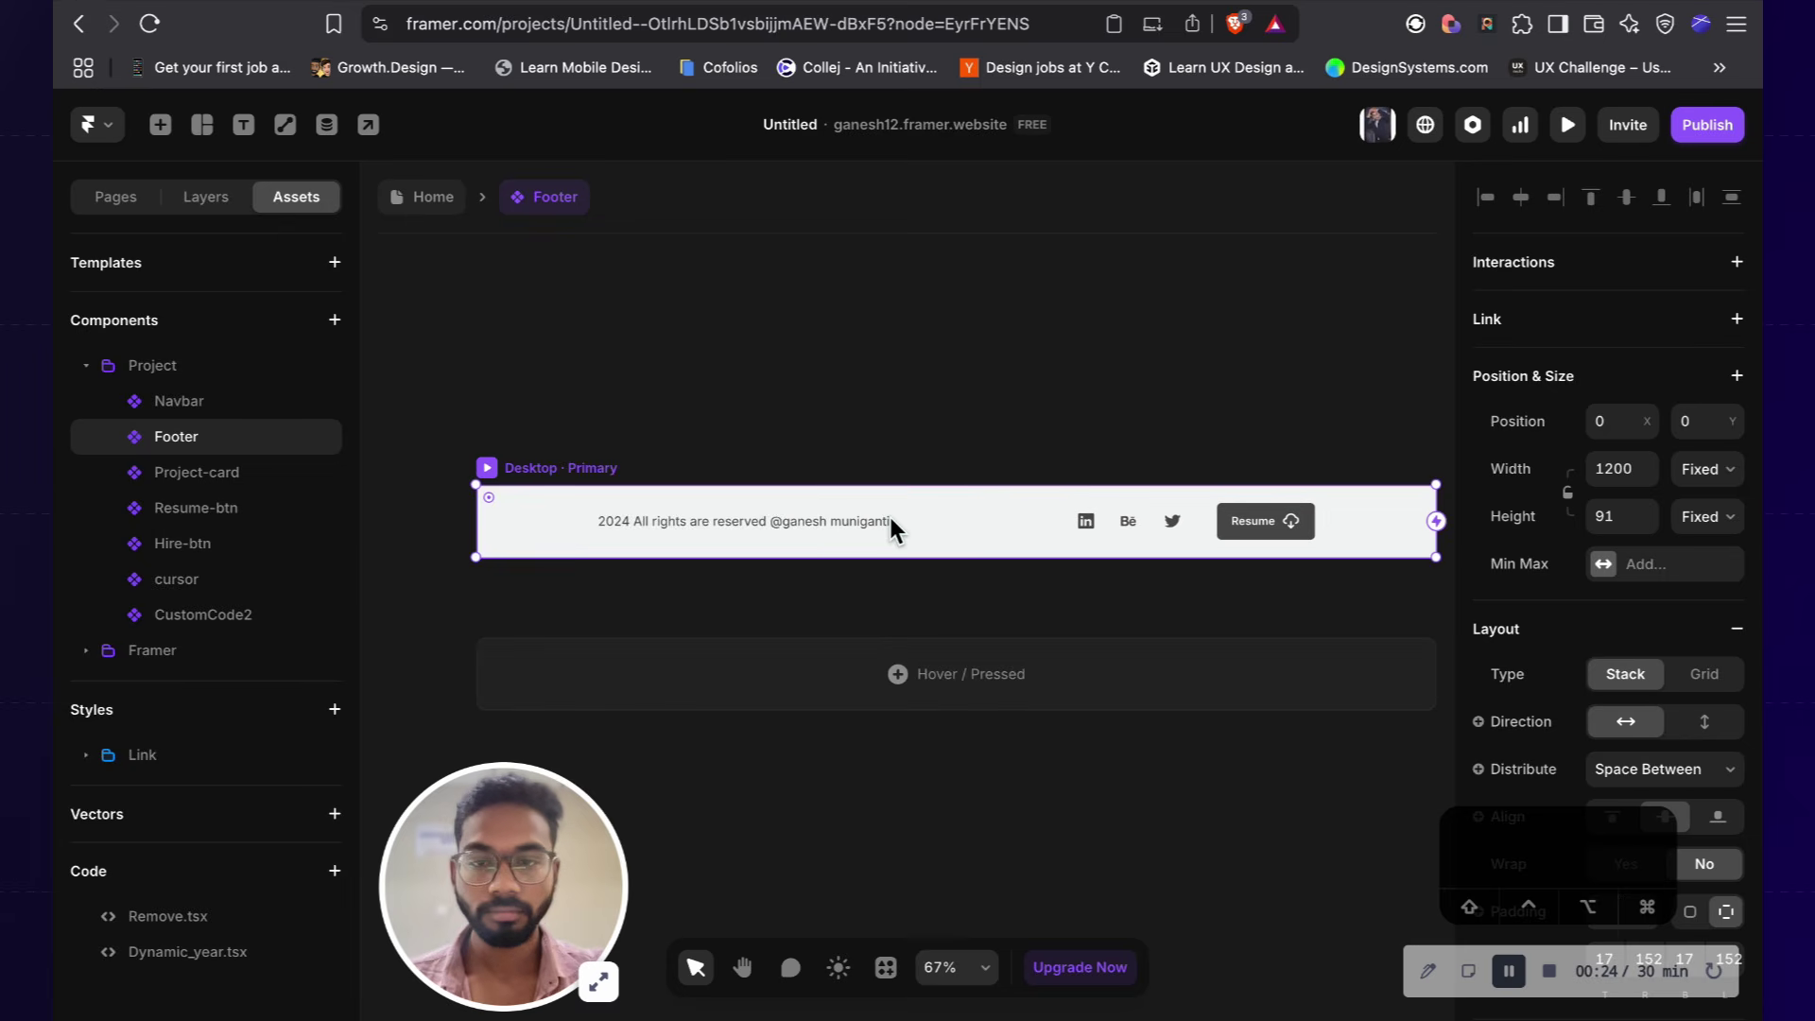
pyautogui.click(822, 520)
pyautogui.press('BackSpace')
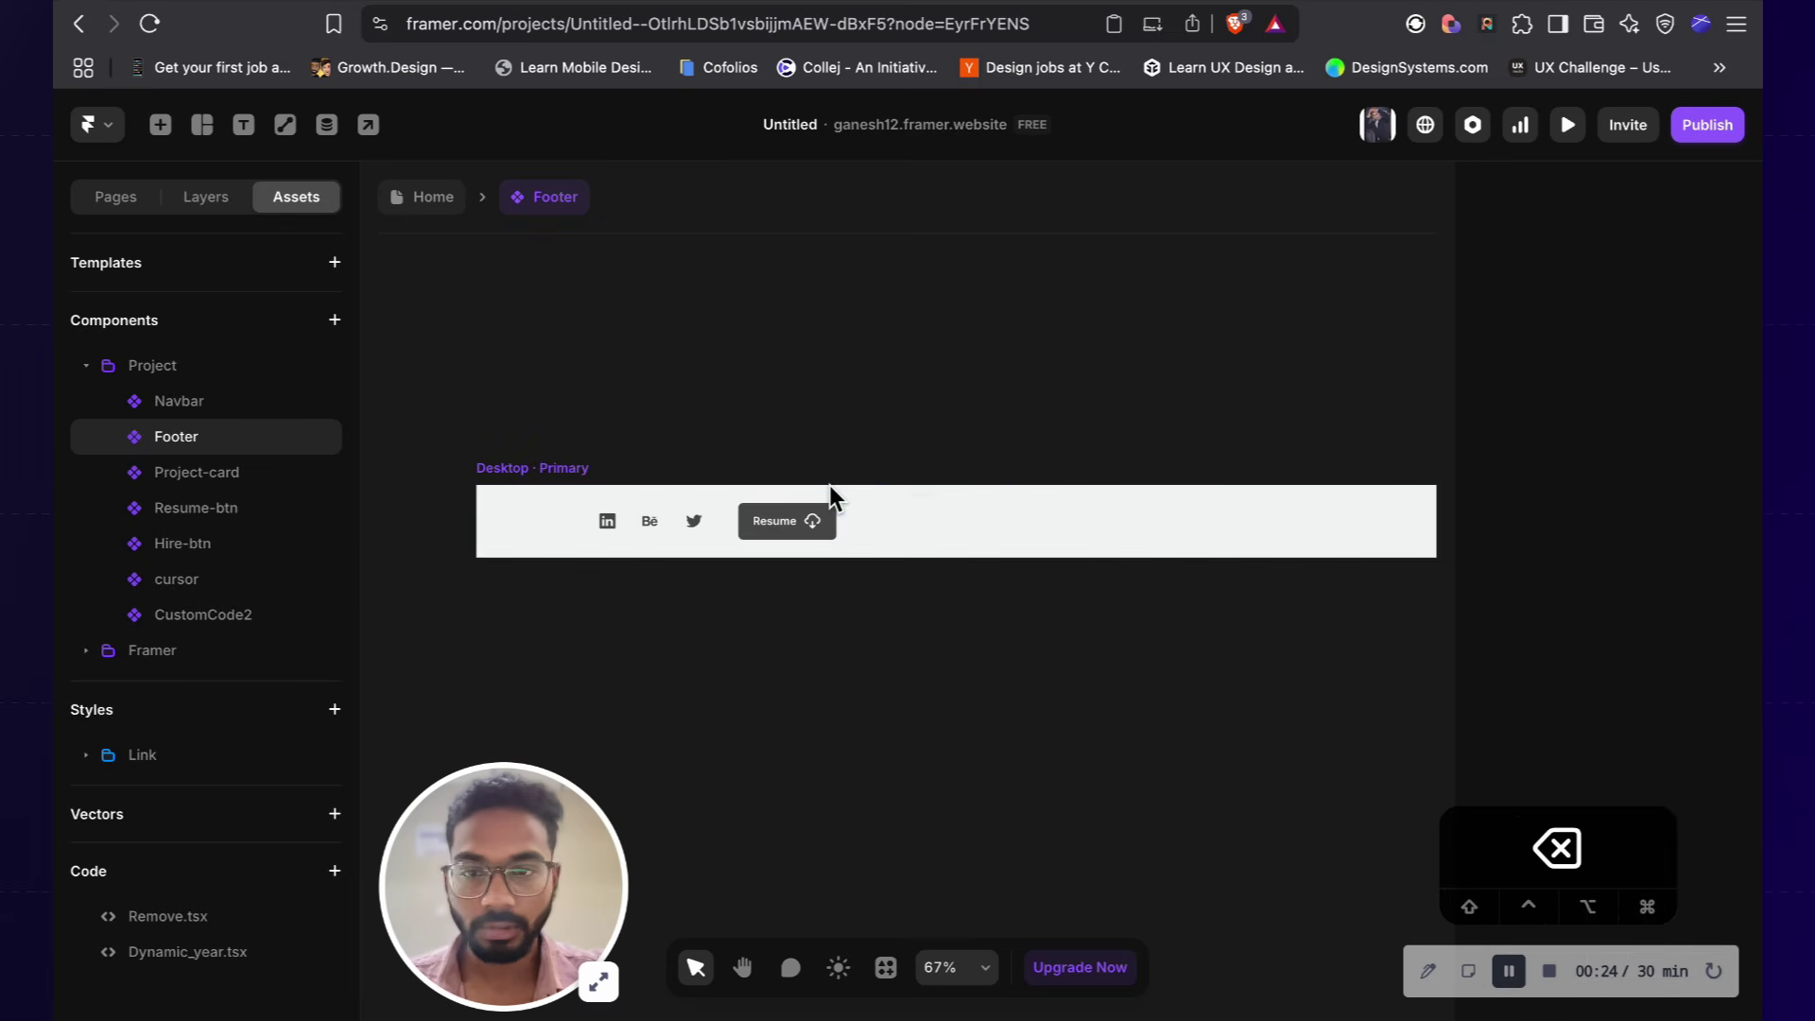
# Step: Try to insert the Dynamic_year.tsx and Remove.tsx code files into the footer without its copyright text
pyautogui.moveTo(173, 952); pyautogui.dragTo(1119, 531)
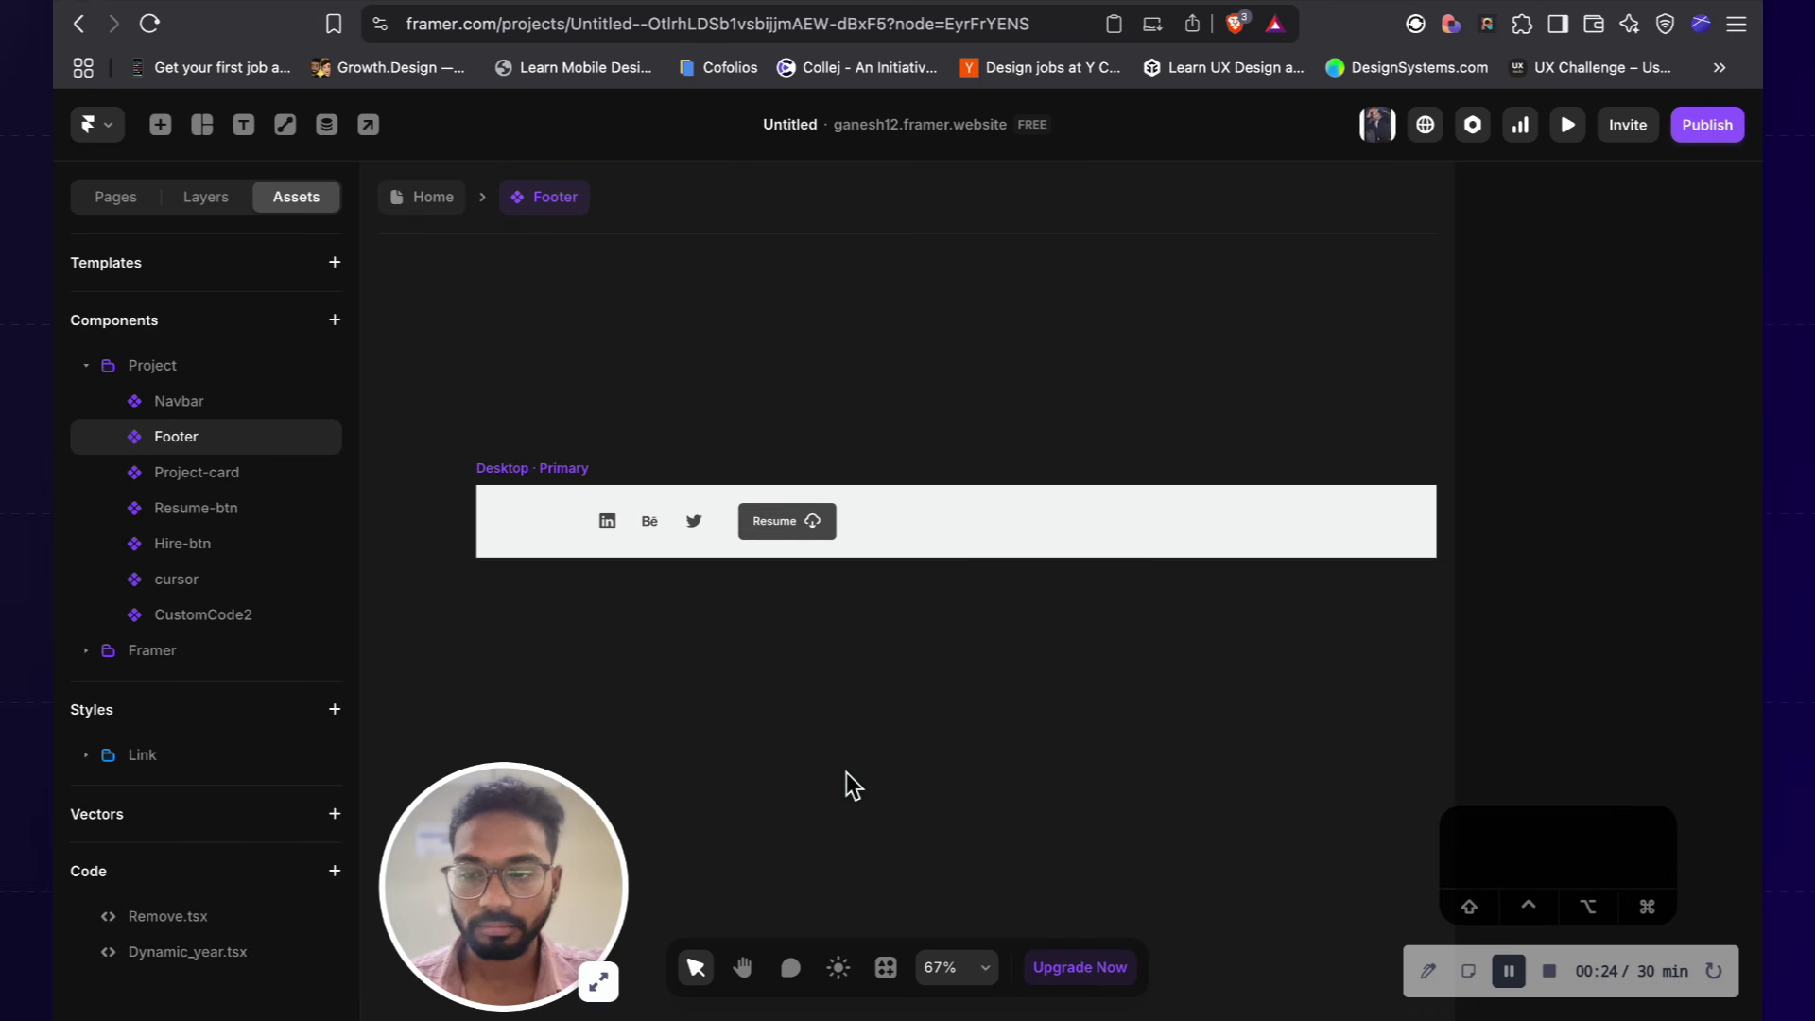
pyautogui.click(225, 917)
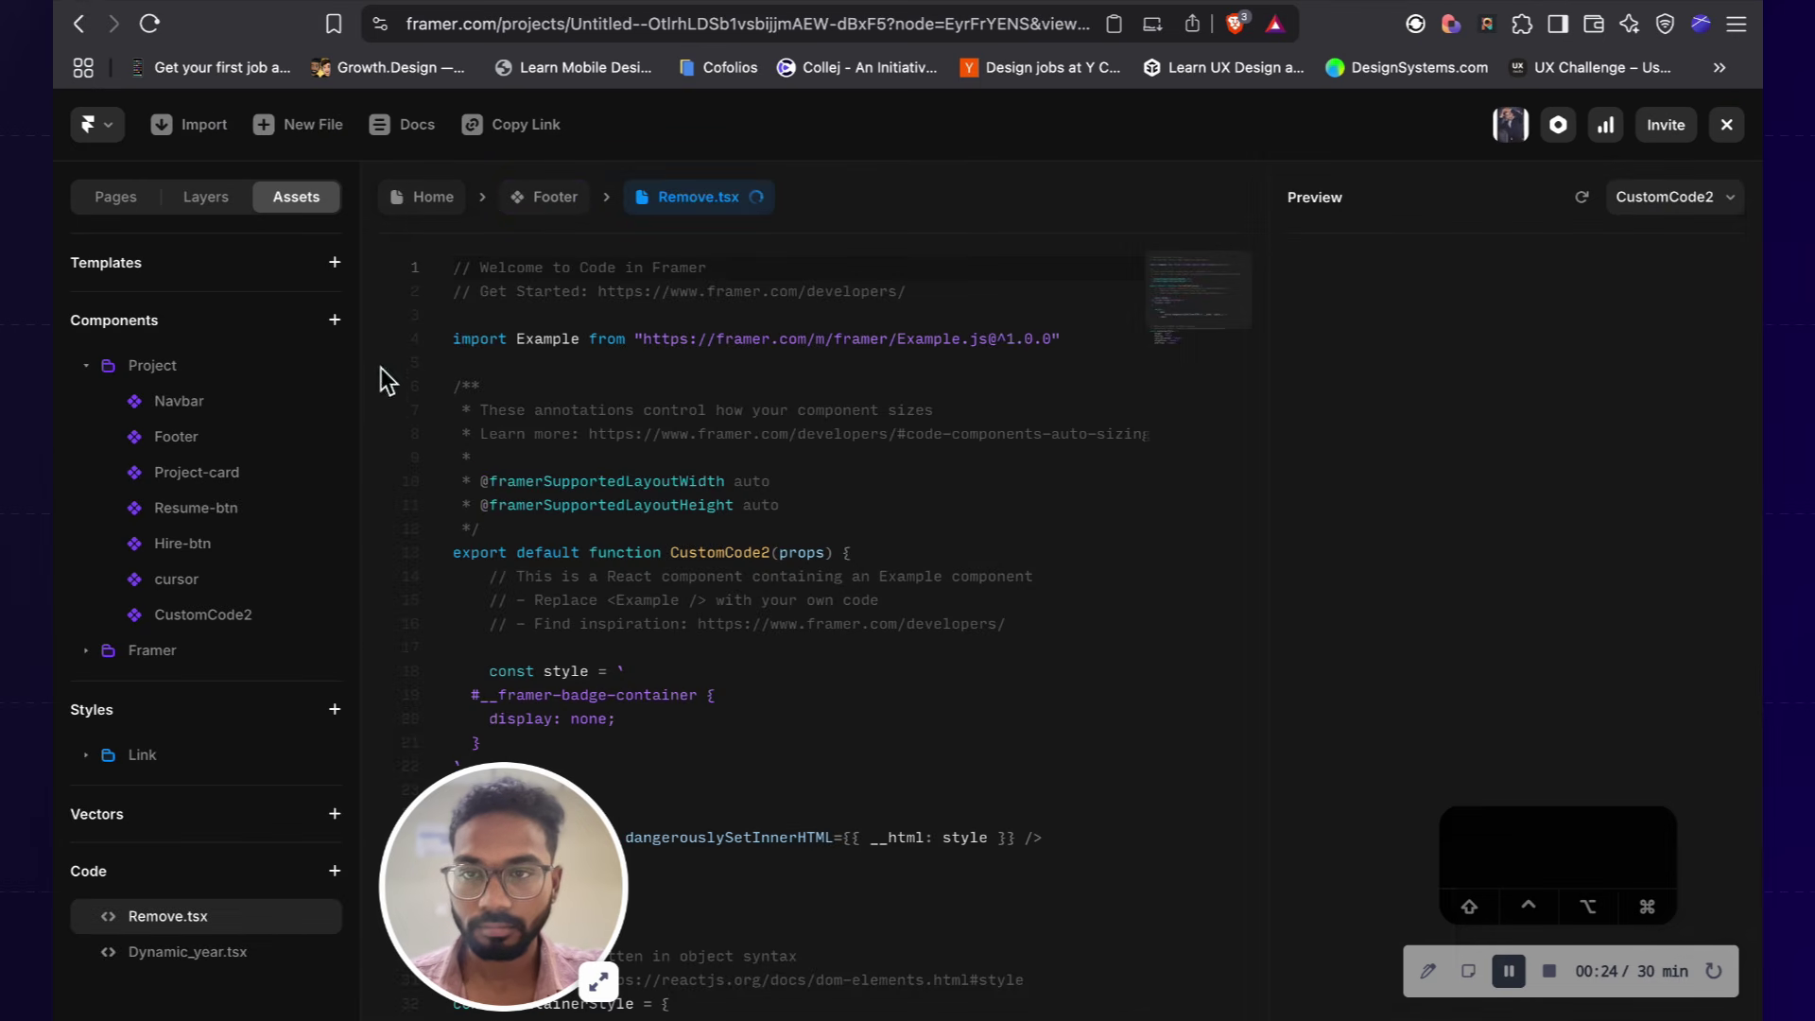
pyautogui.click(520, 191)
pyautogui.moveTo(130, 916); pyautogui.dragTo(898, 544)
# Step: Rename the code file Dynamic_year.tsx to Dynamicyear.tsx and return to the Footer component
pyautogui.rightClick(200, 962)
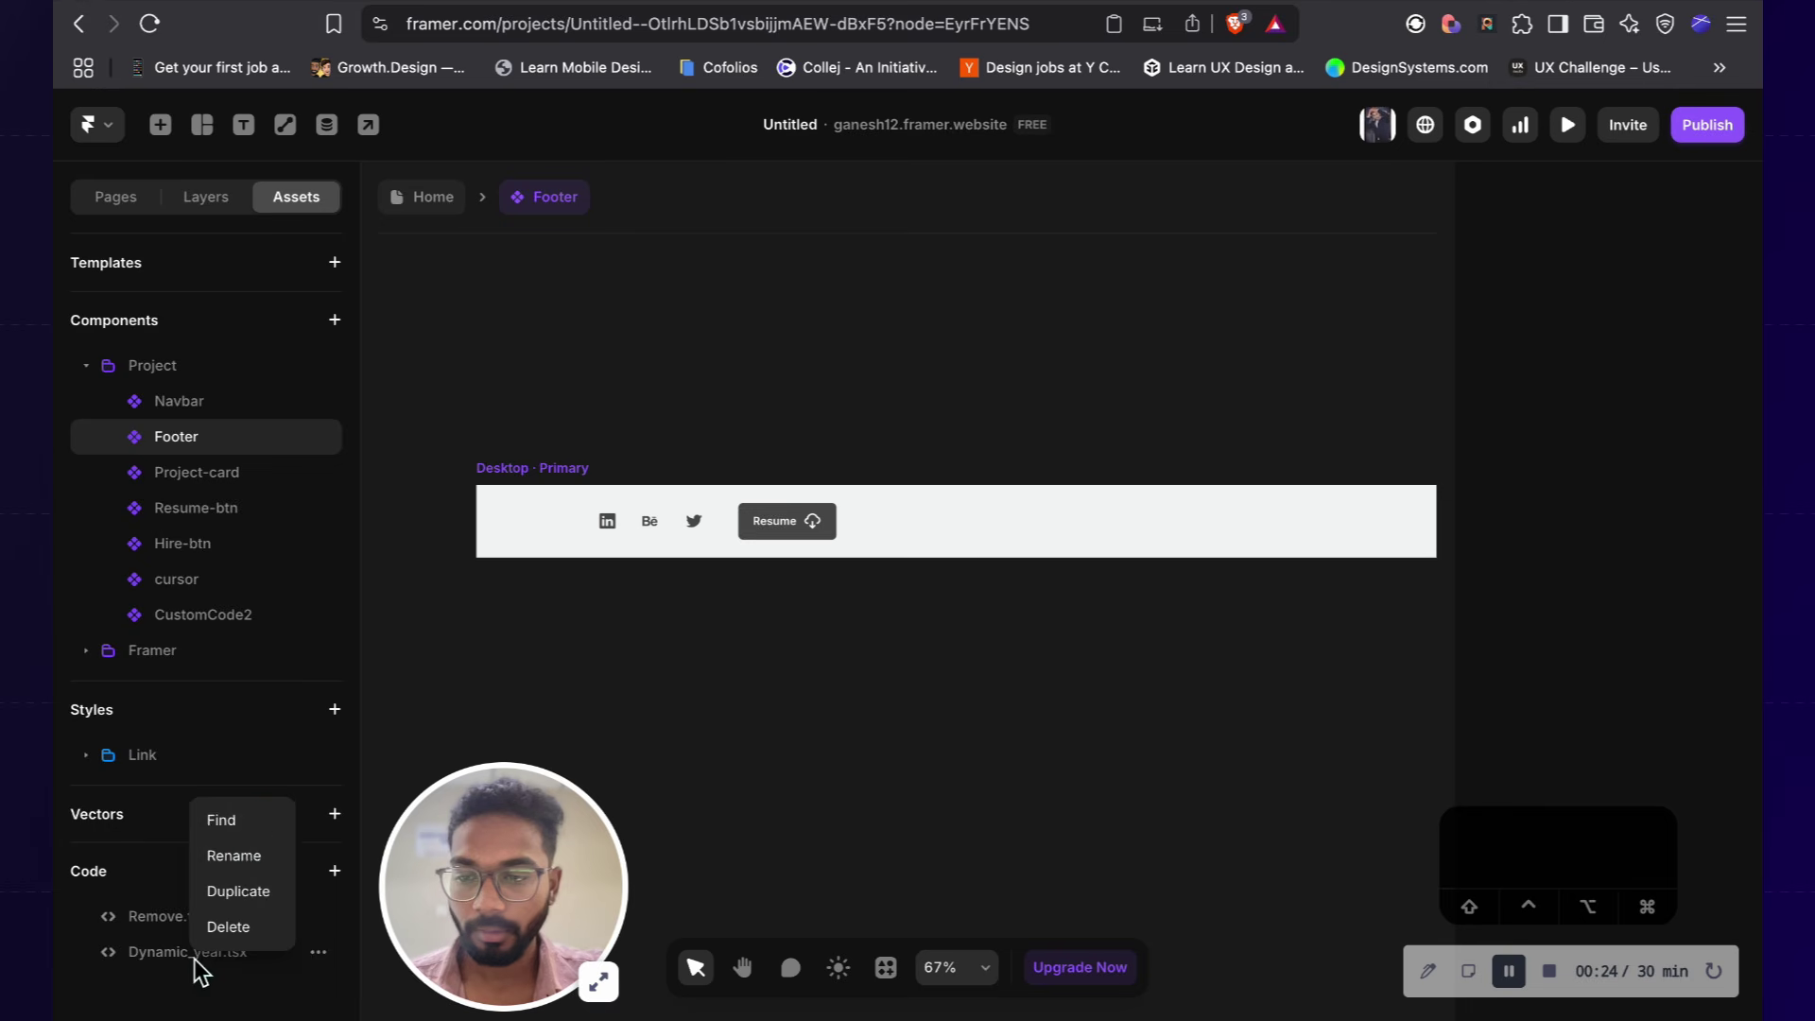
pyautogui.click(244, 864)
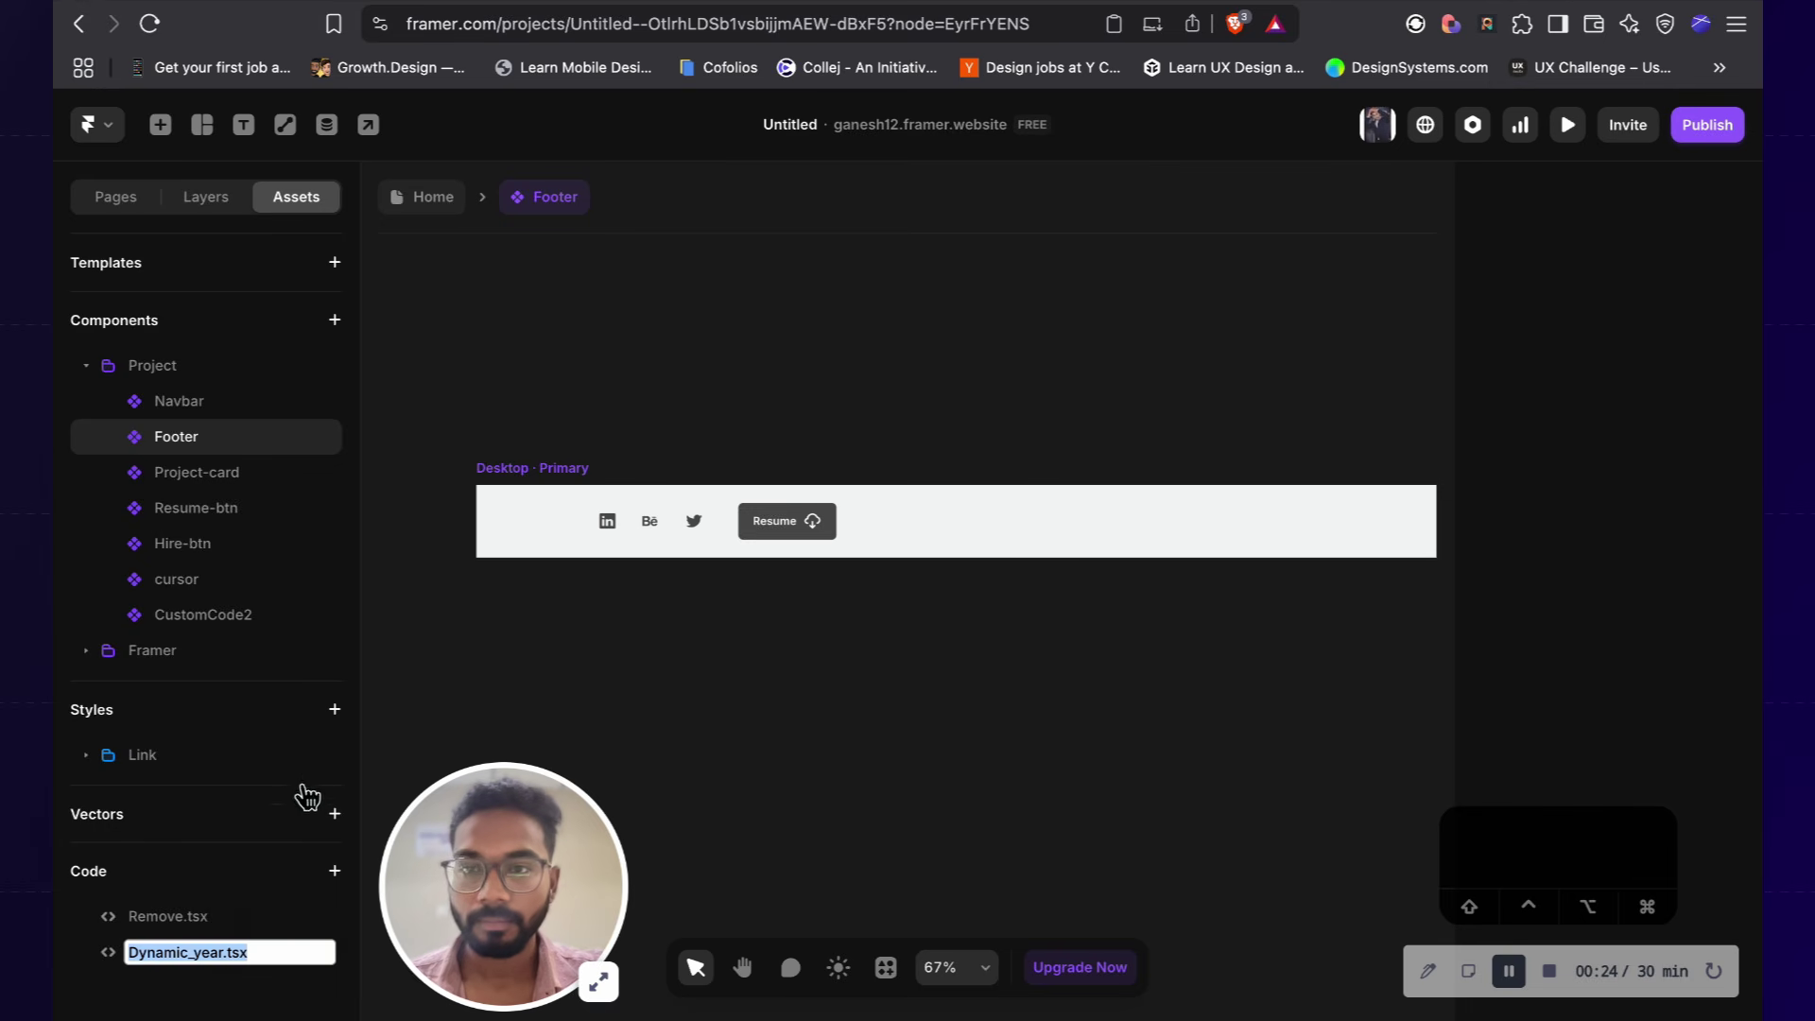
pyautogui.press('Left')
pyautogui.press('Left')
pyautogui.press('Left')
pyautogui.press('Left')
pyautogui.press('Left')
pyautogui.press('Left')
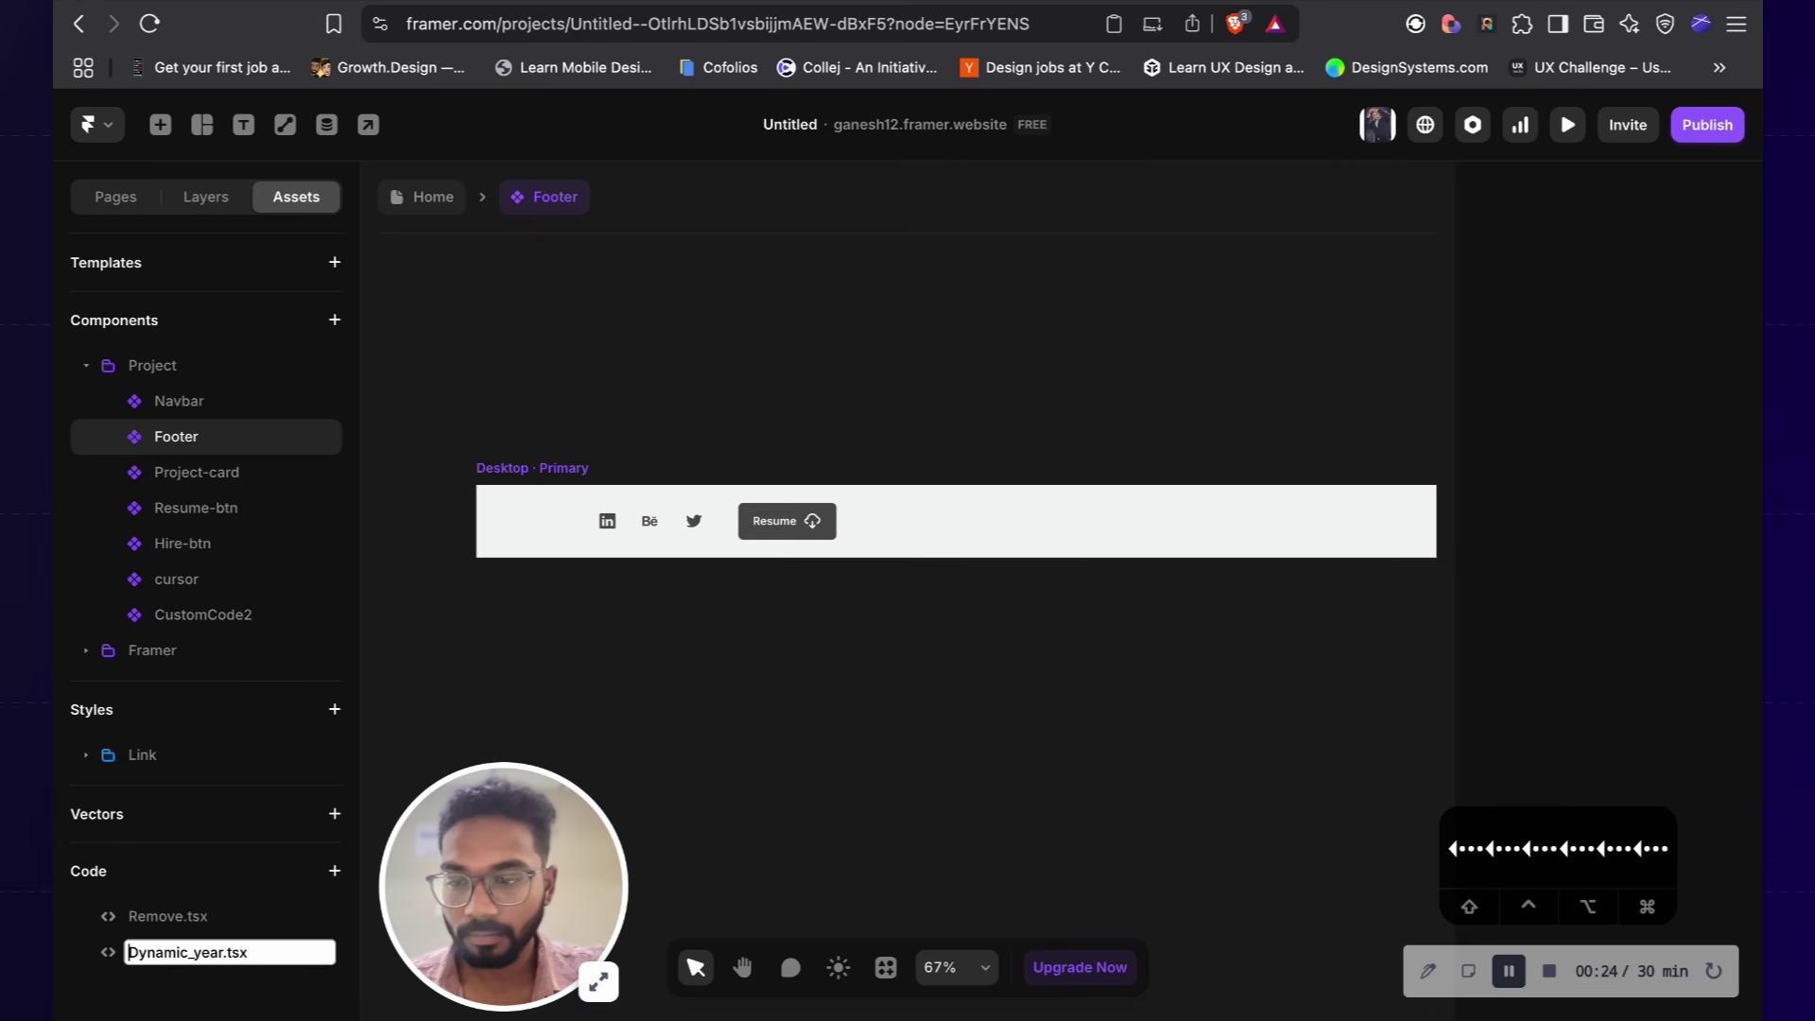
pyautogui.click(197, 951)
pyautogui.press('Left')
pyautogui.press('BackSpace')
pyautogui.press('Return')
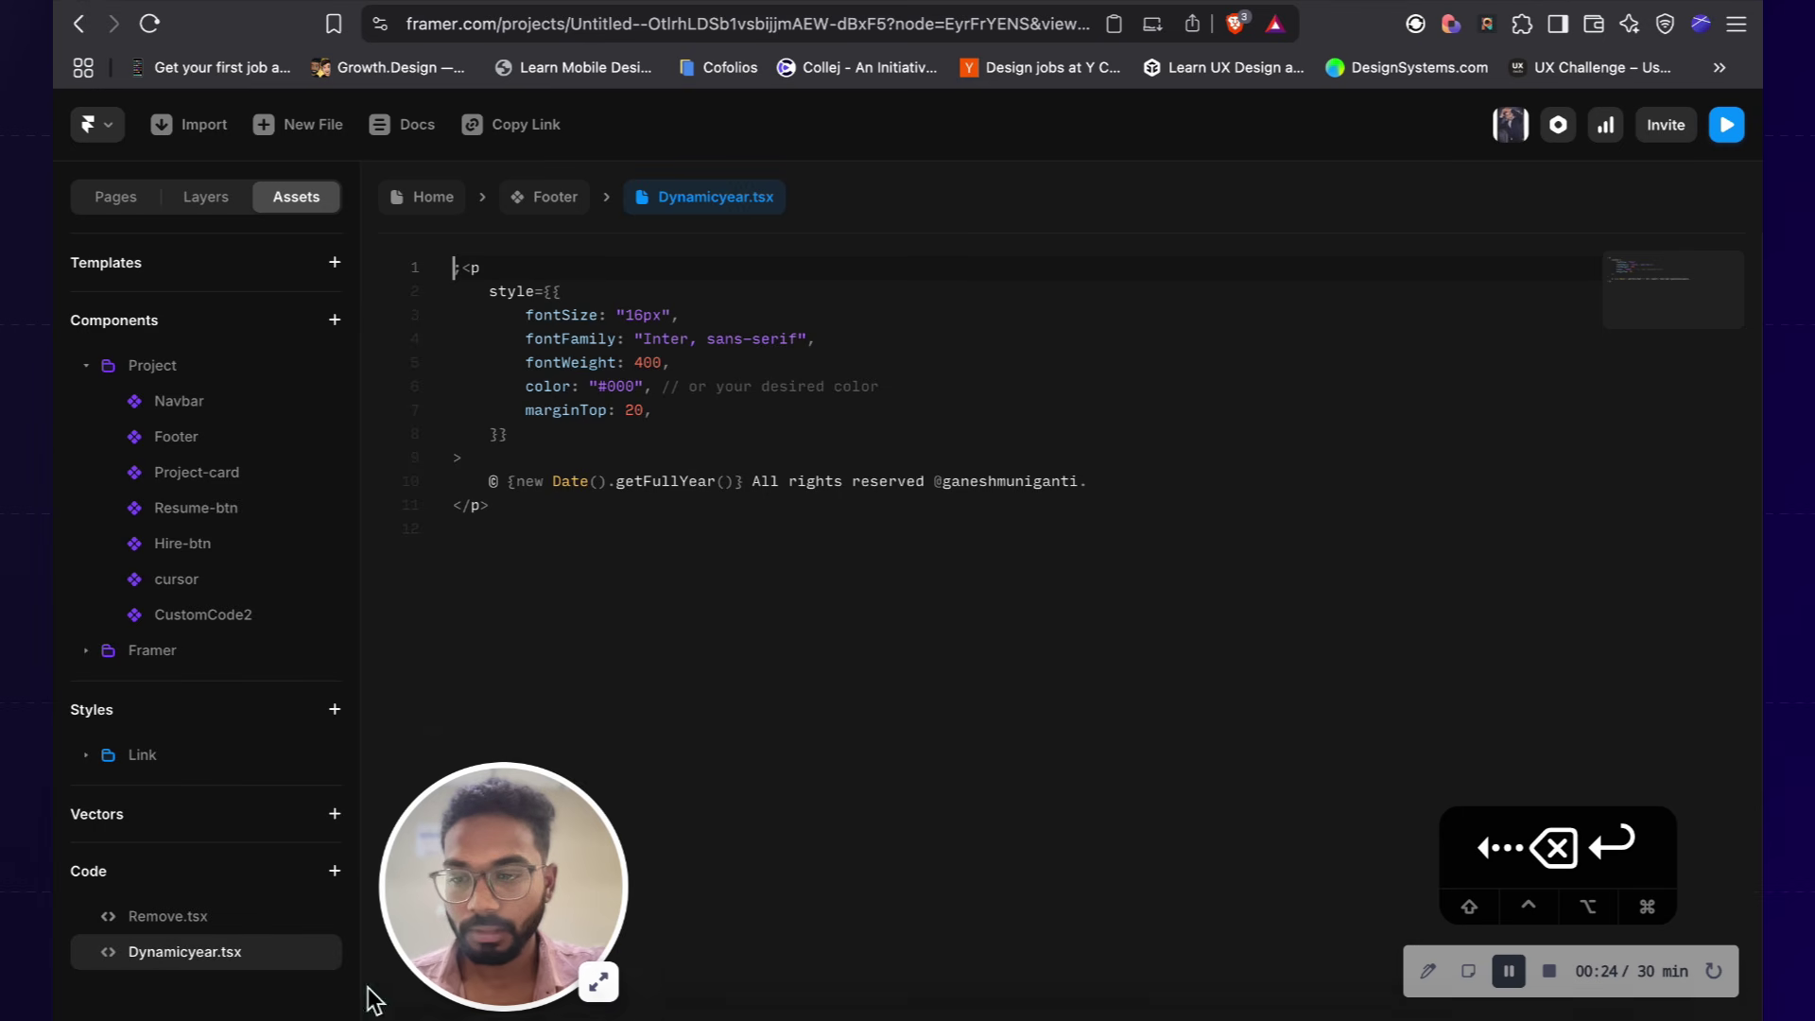
pyautogui.click(720, 596)
pyautogui.click(560, 202)
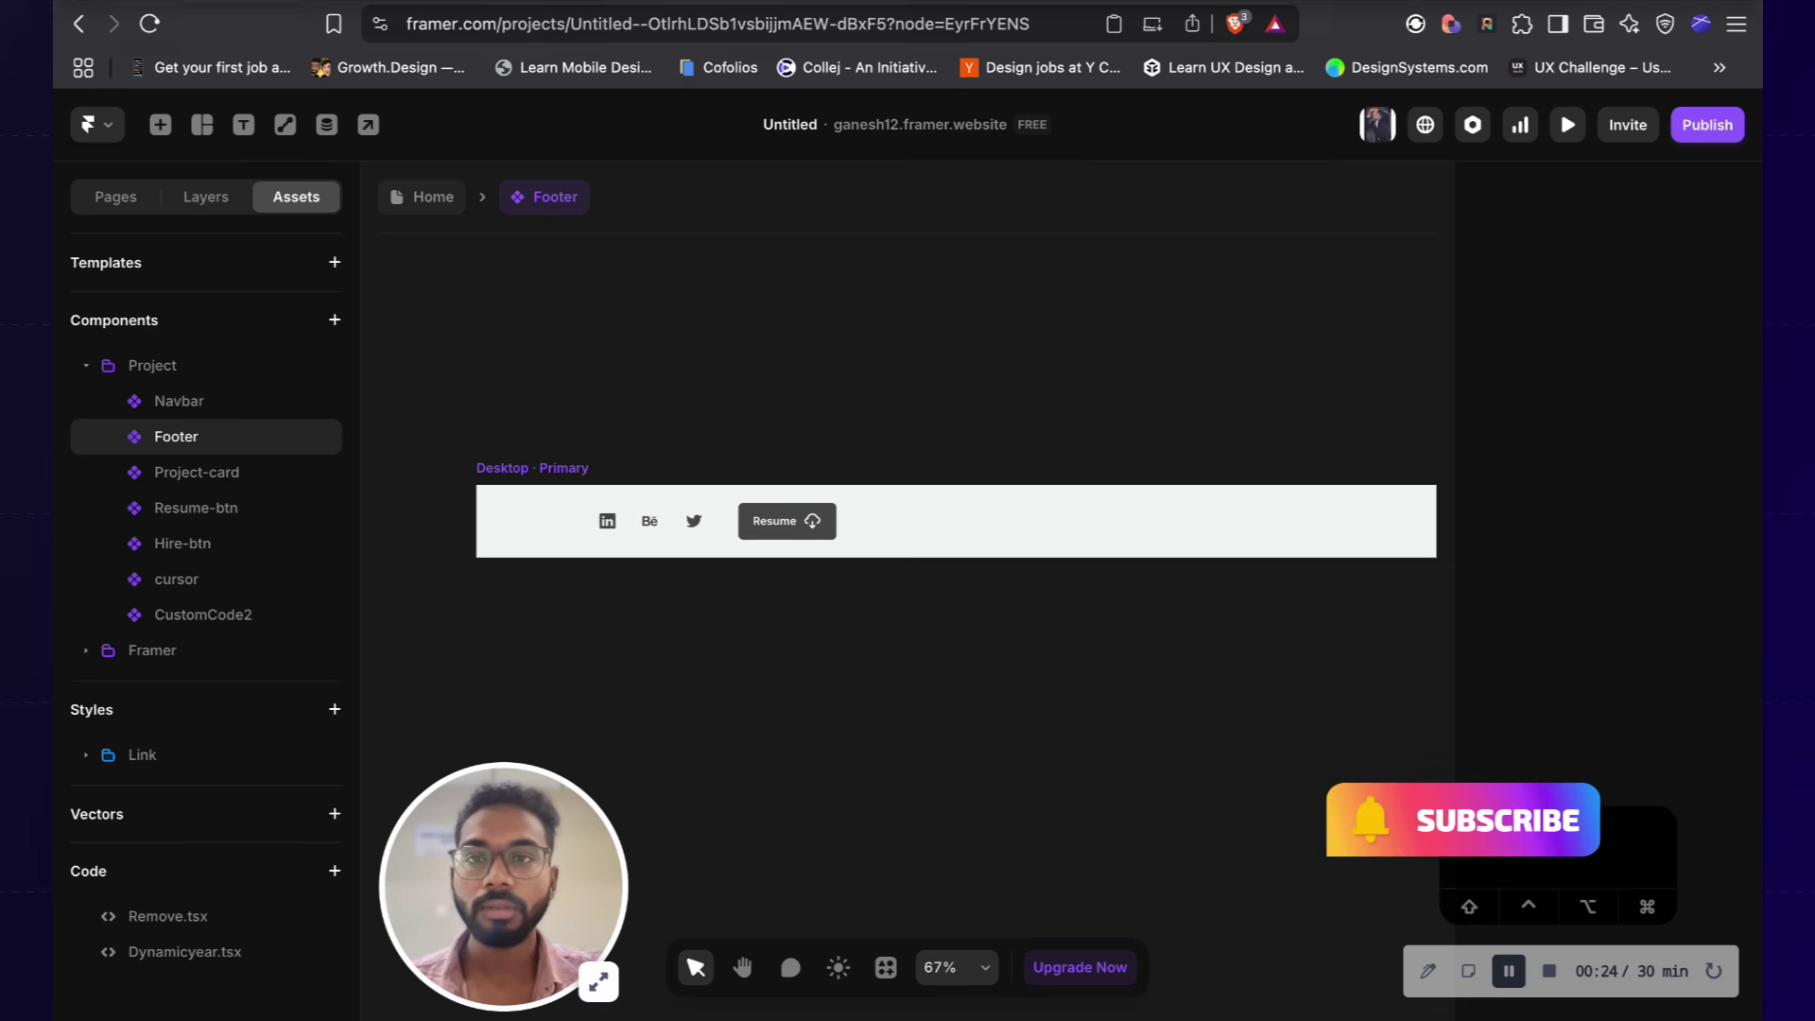
# Step: In the ChatGPT conversation, review the example Dynamic_year component code, copy it, and switch back to Framer
pyautogui.click(810, 8)
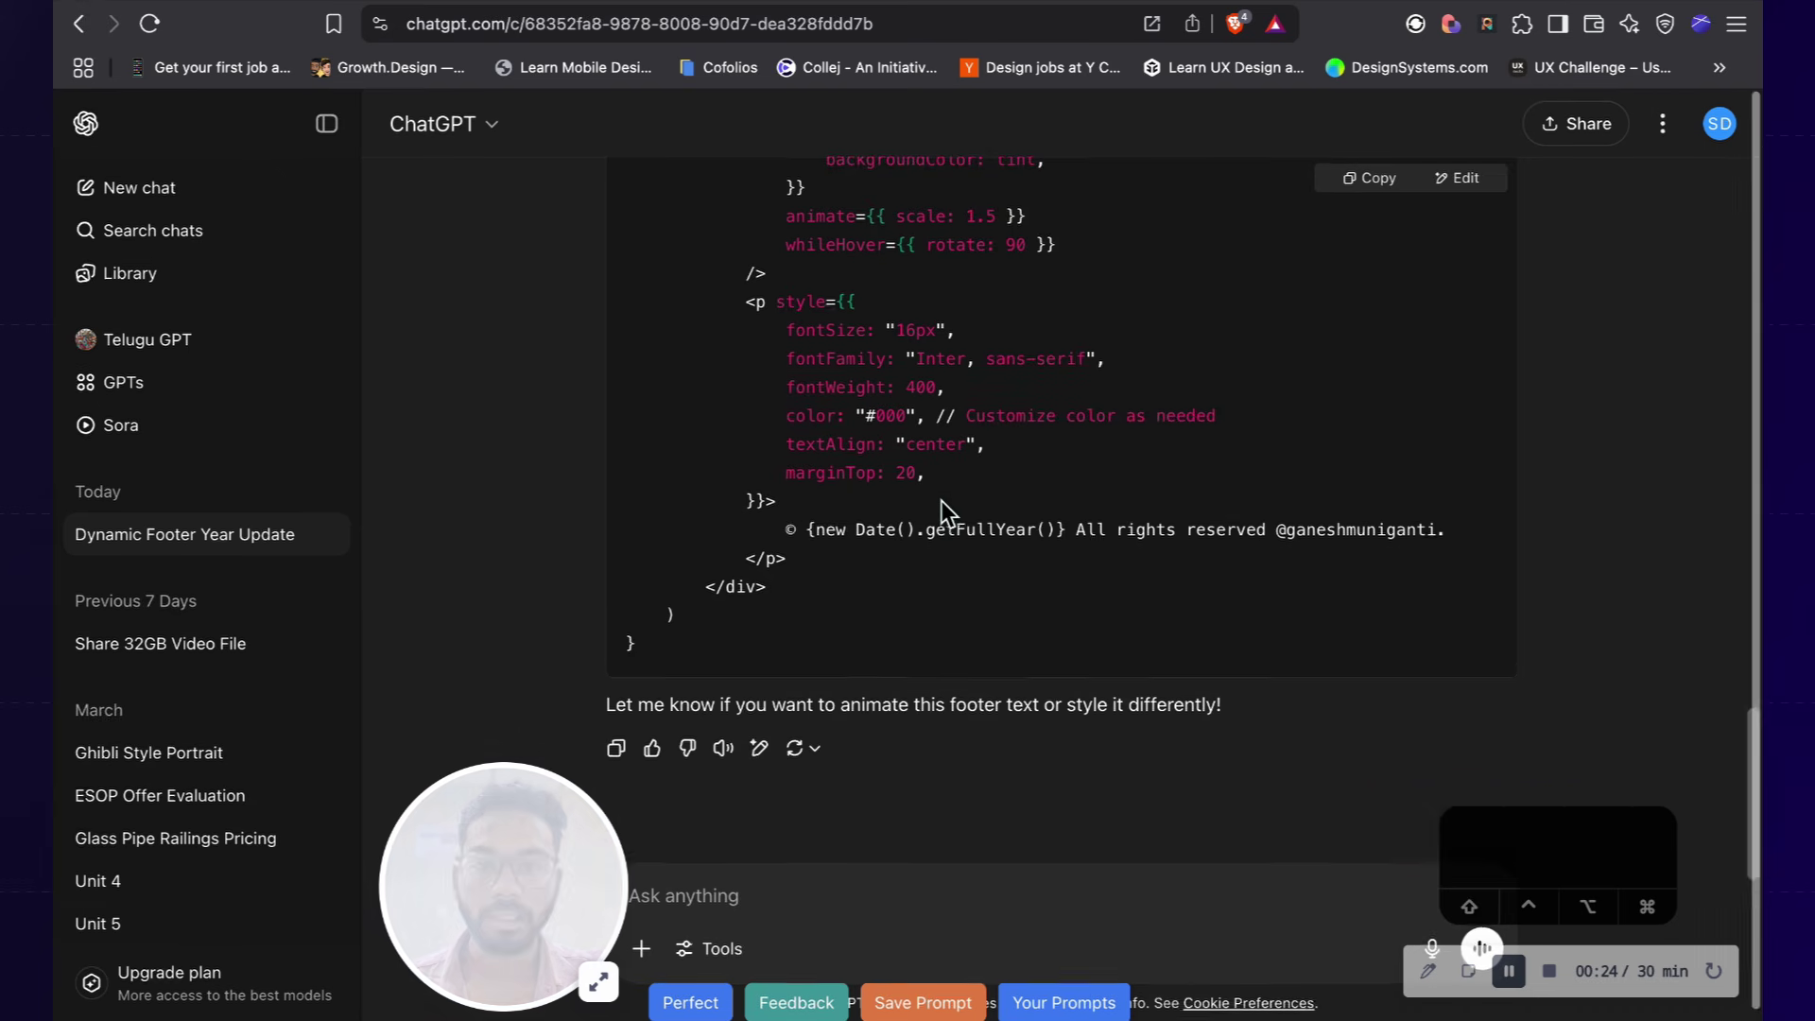
pyautogui.scroll(3, 940, 501)
pyautogui.scroll(2, 943, 513)
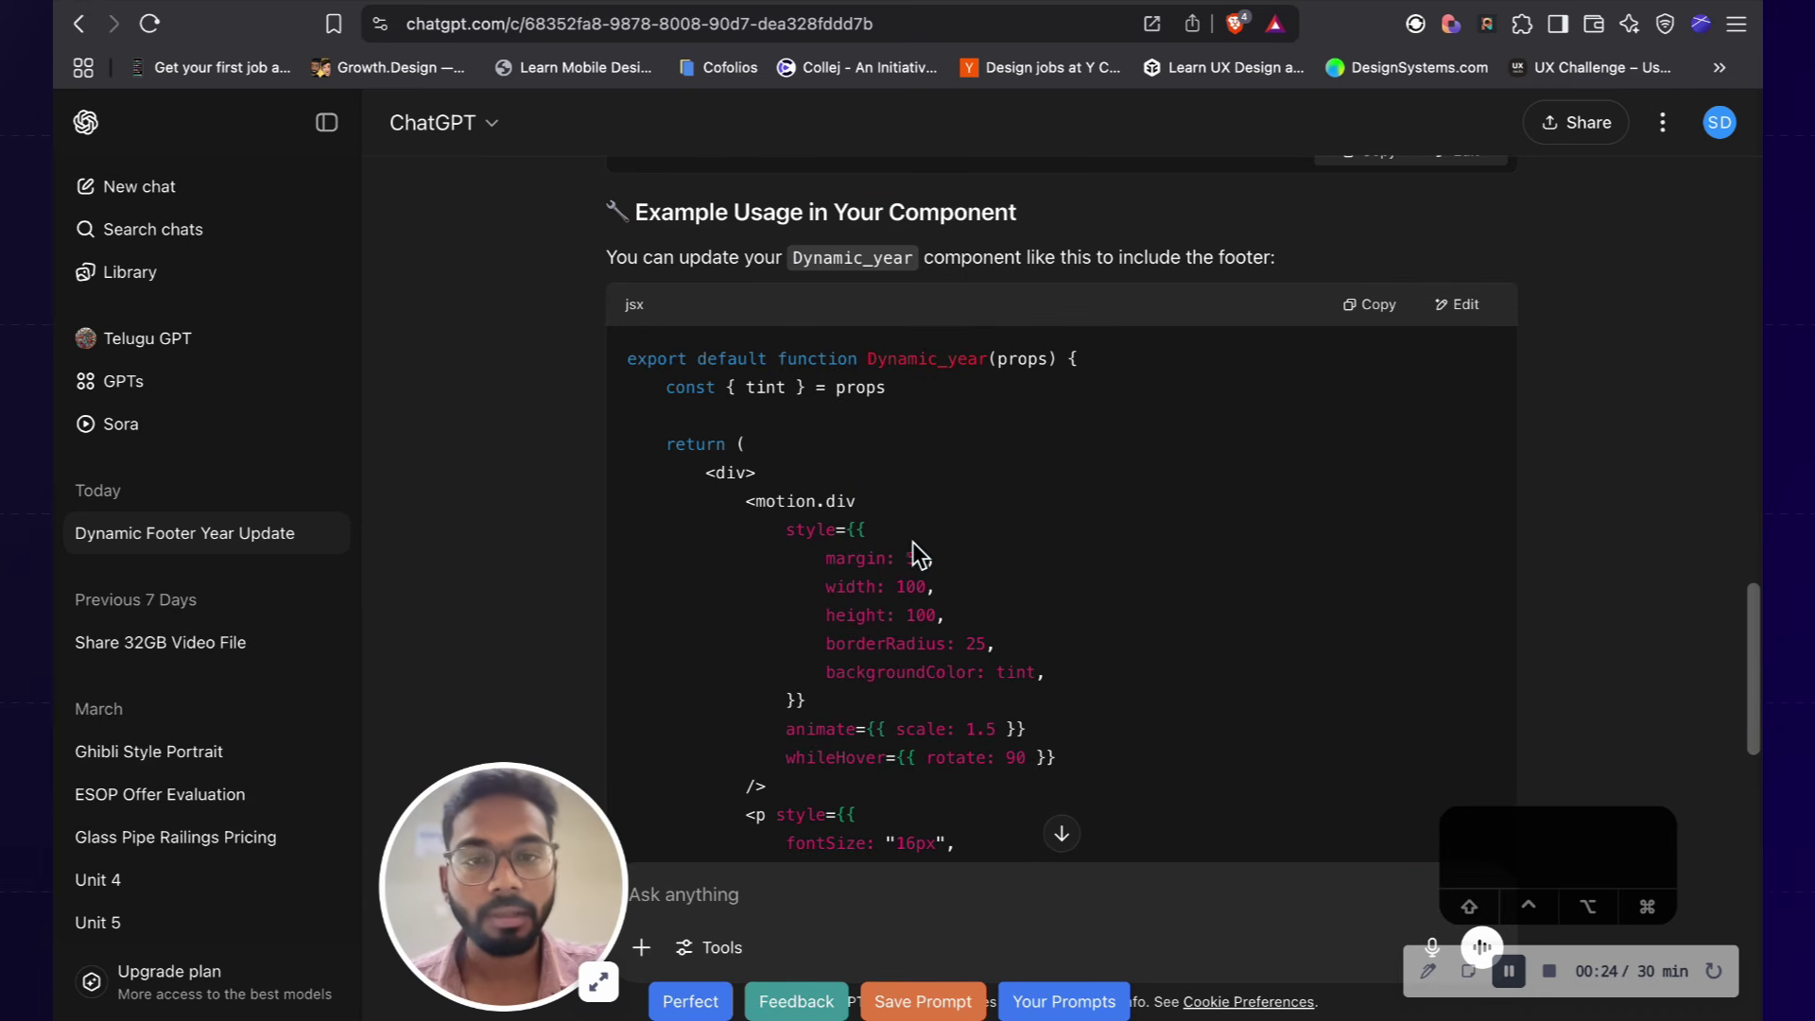
pyautogui.scroll(-2, 1181, 297)
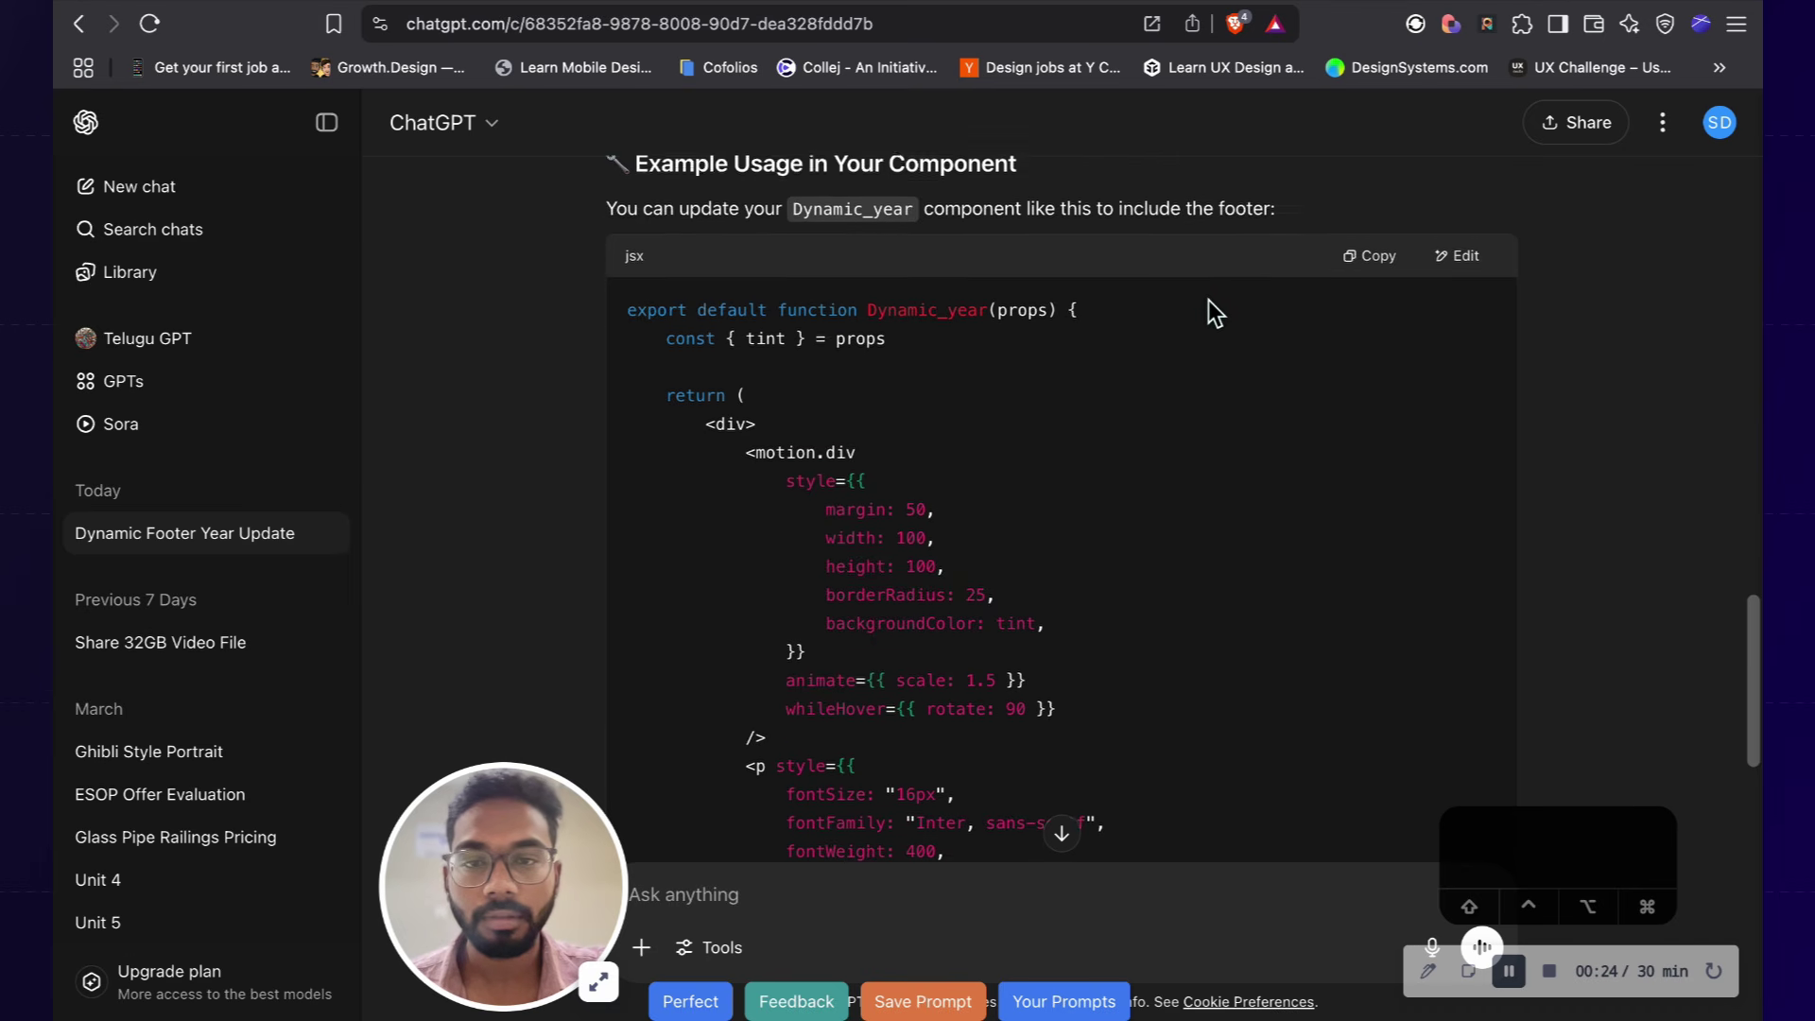
pyautogui.scroll(-3, 1206, 306)
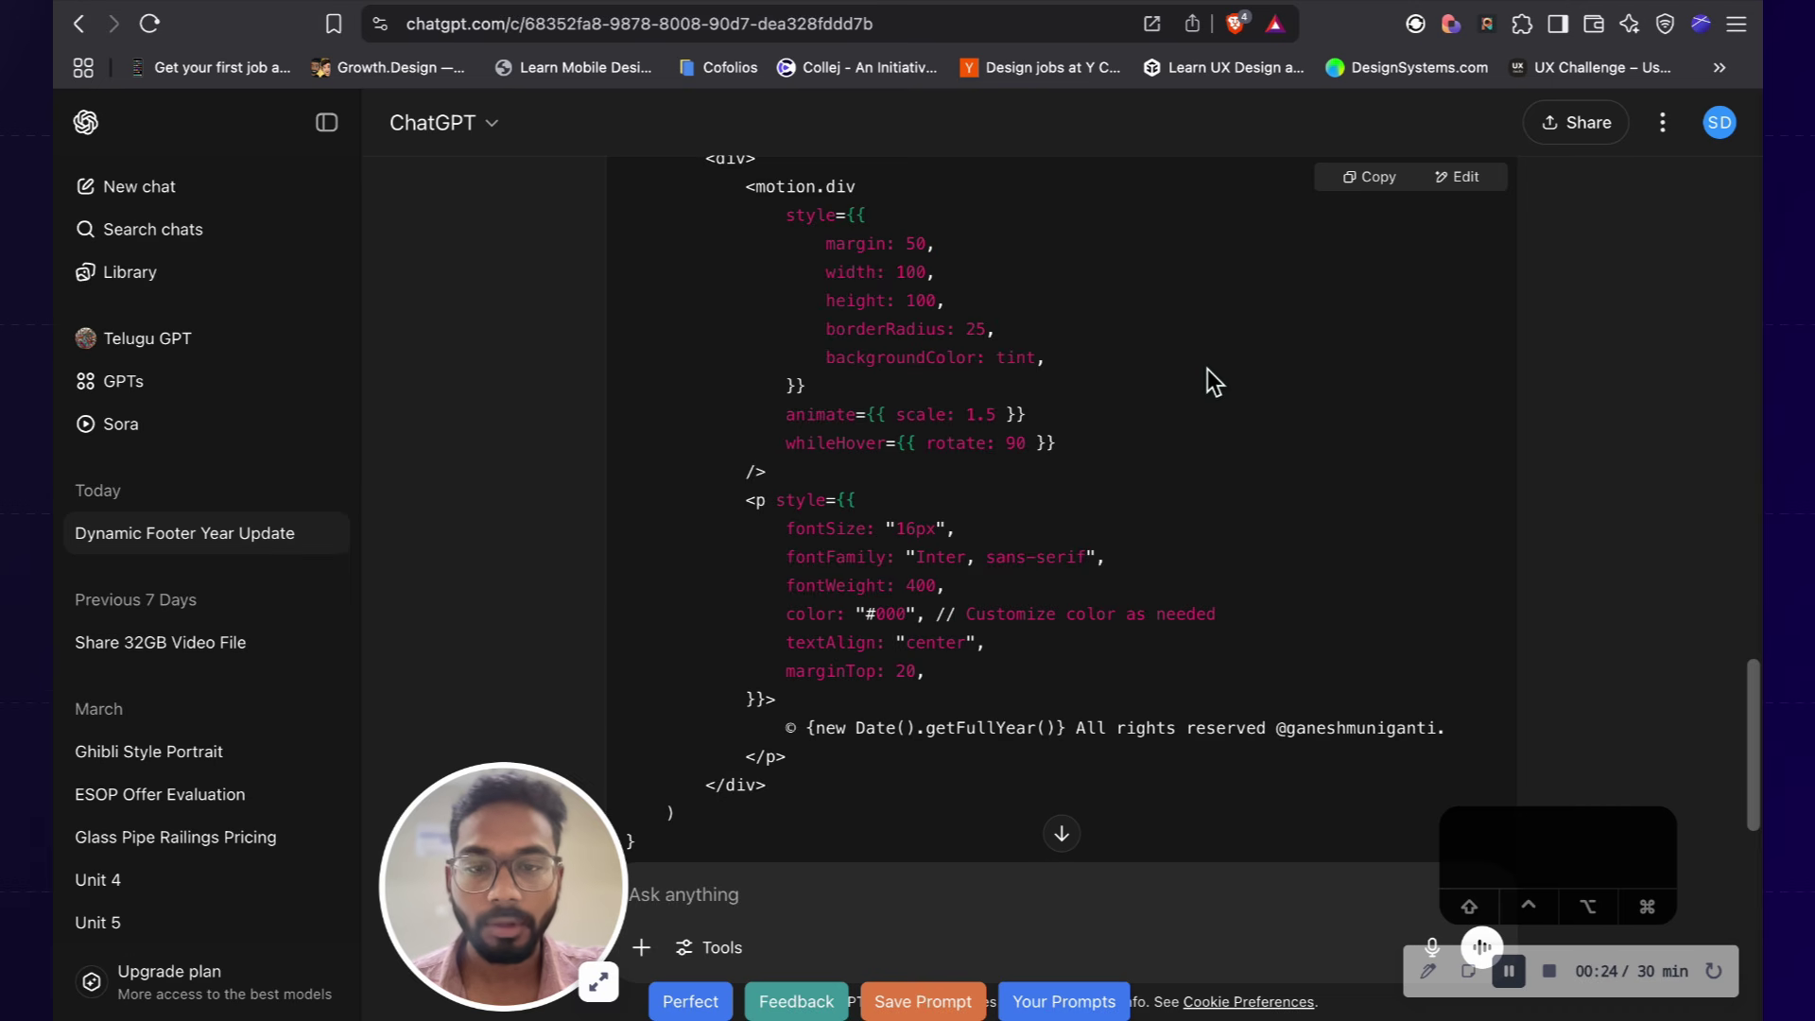
pyautogui.scroll(-2, 1207, 373)
pyautogui.scroll(2, 1206, 378)
pyautogui.click(1371, 176)
pyautogui.hotkey('ctrl', 'Tab')
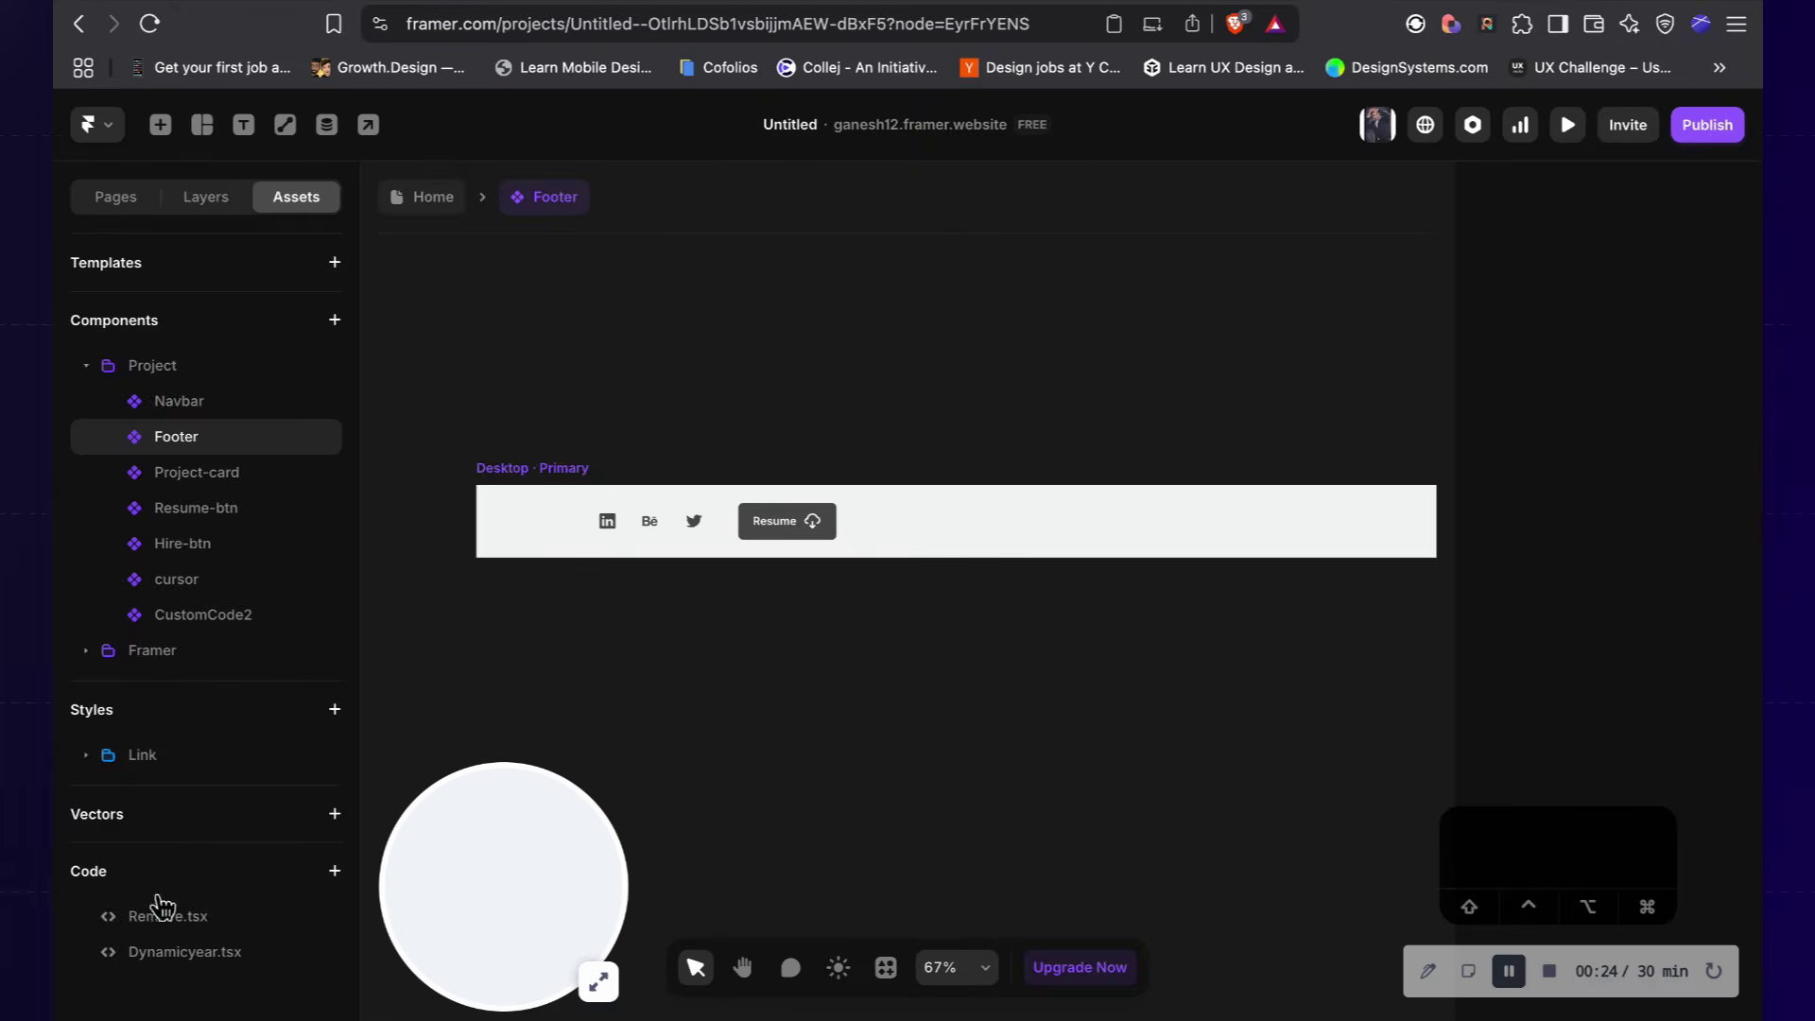
# Step: Replace the contents of Dynamicyear.tsx with the copied Dynamic_year component code and return to the Footer component
pyautogui.click(185, 953)
pyautogui.click(651, 682)
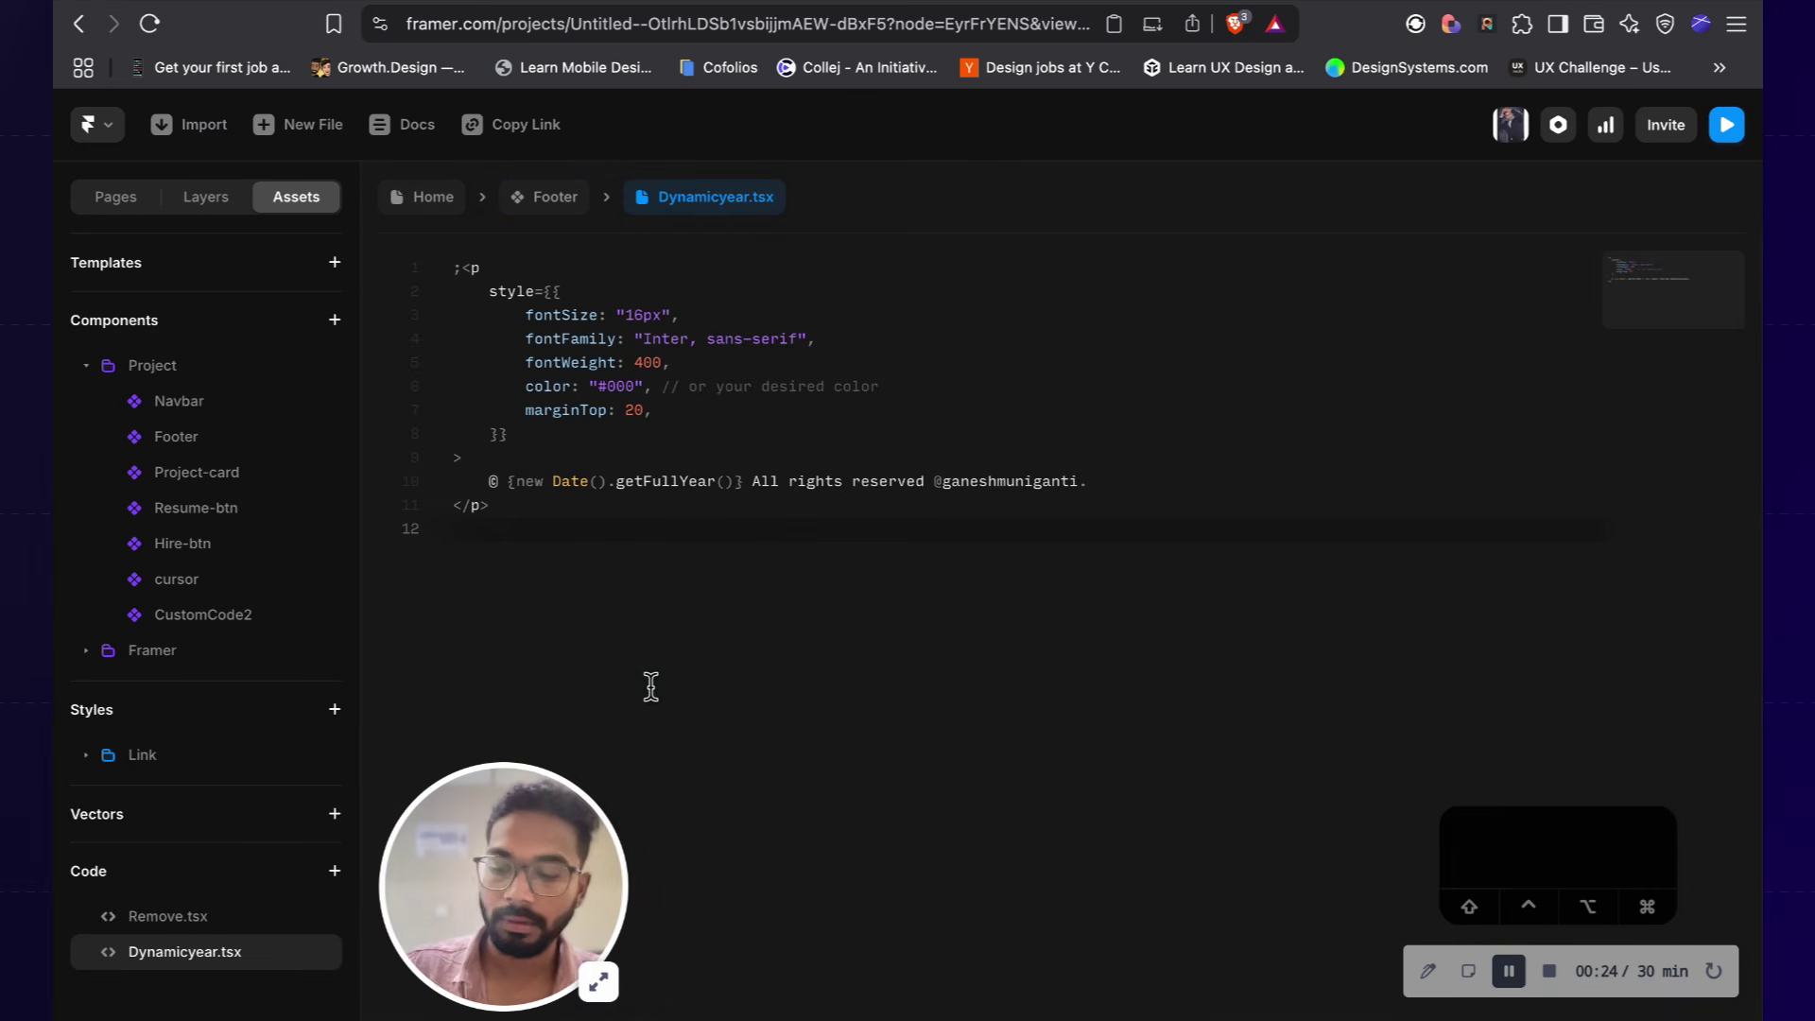
pyautogui.press('super+a')
pyautogui.press('super+v')
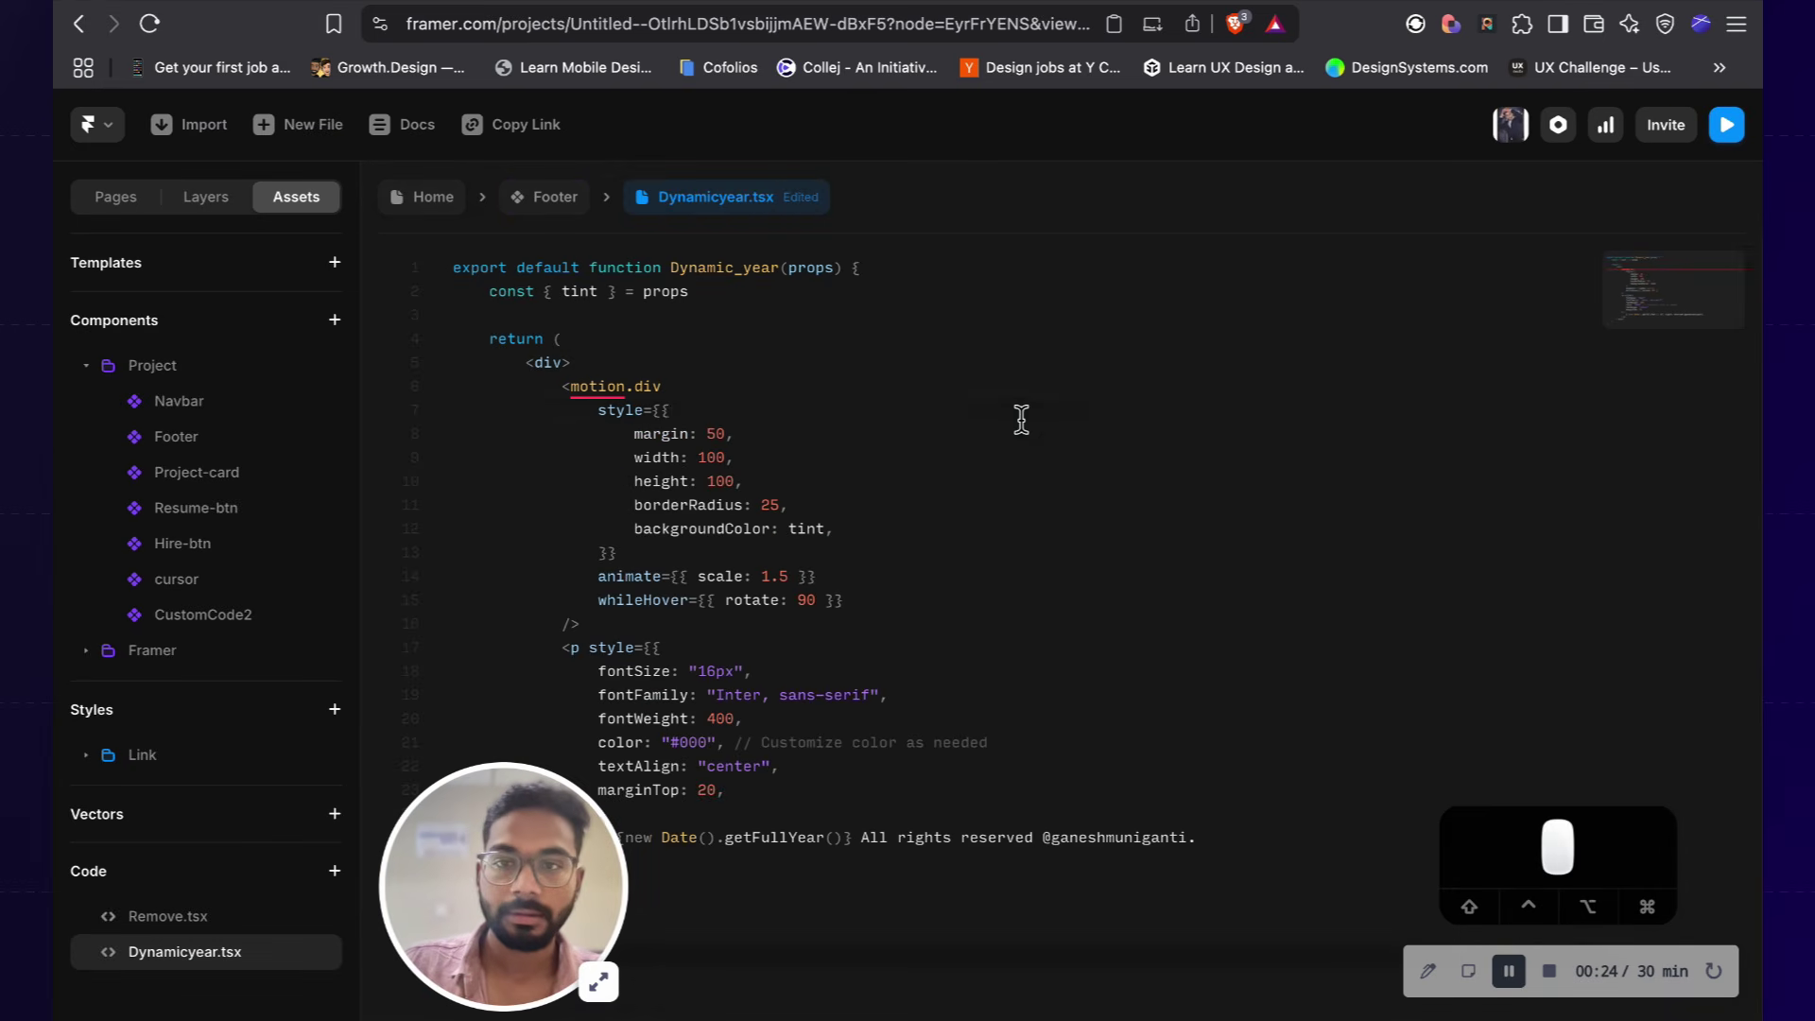
pyautogui.click(535, 201)
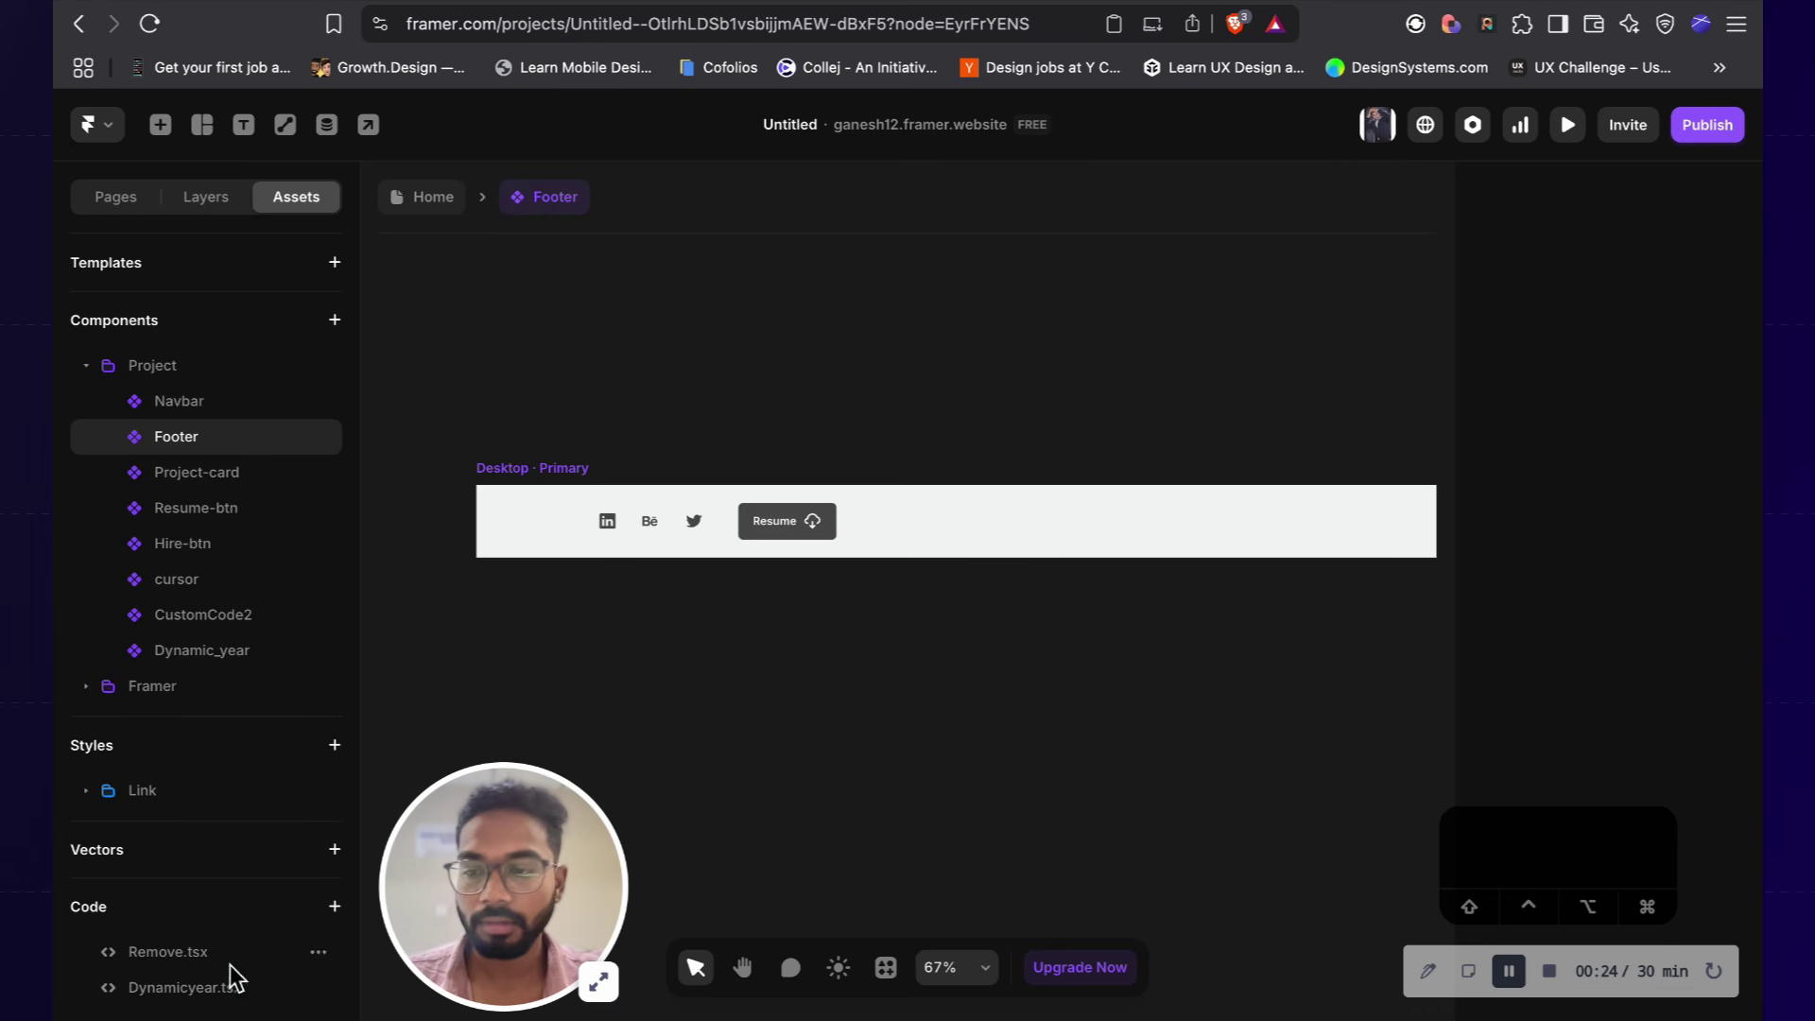
# Step: Insert Dynamicyear.tsx into the footer's Desktop primary variant, place it before the social icons, and inspect how it renders
pyautogui.moveTo(223, 984); pyautogui.dragTo(1037, 575)
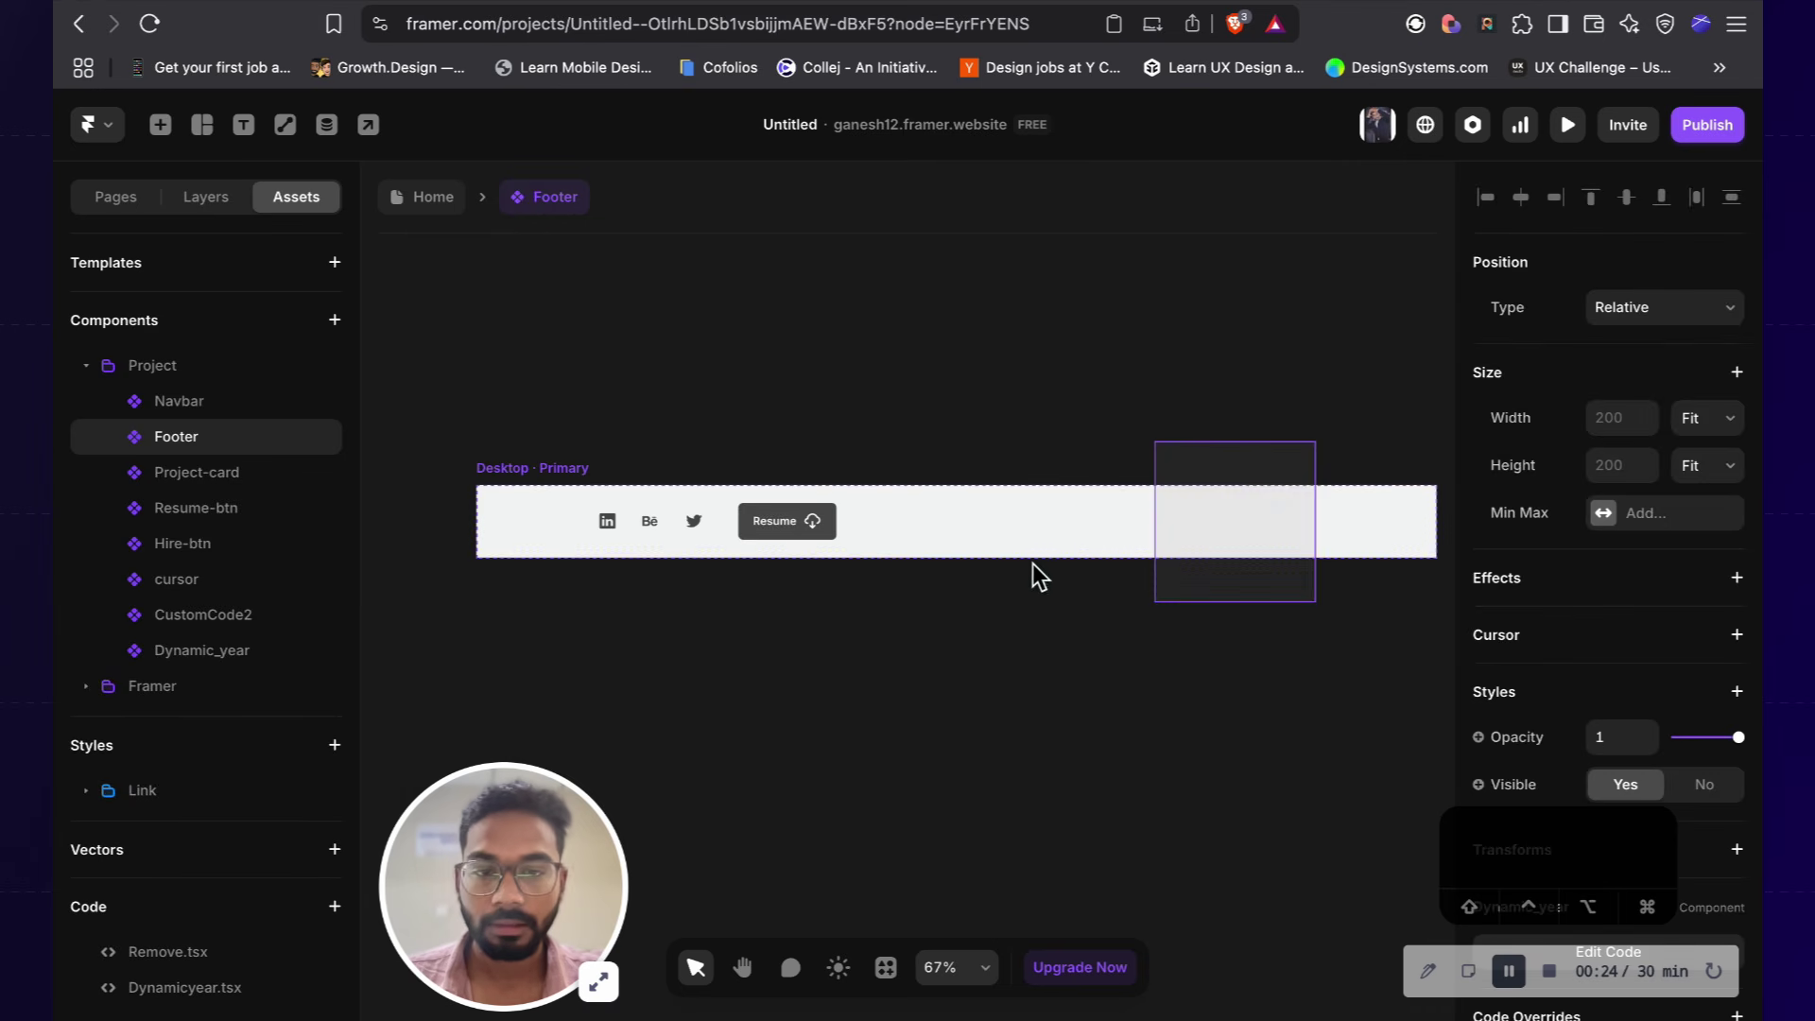
pyautogui.press('Left')
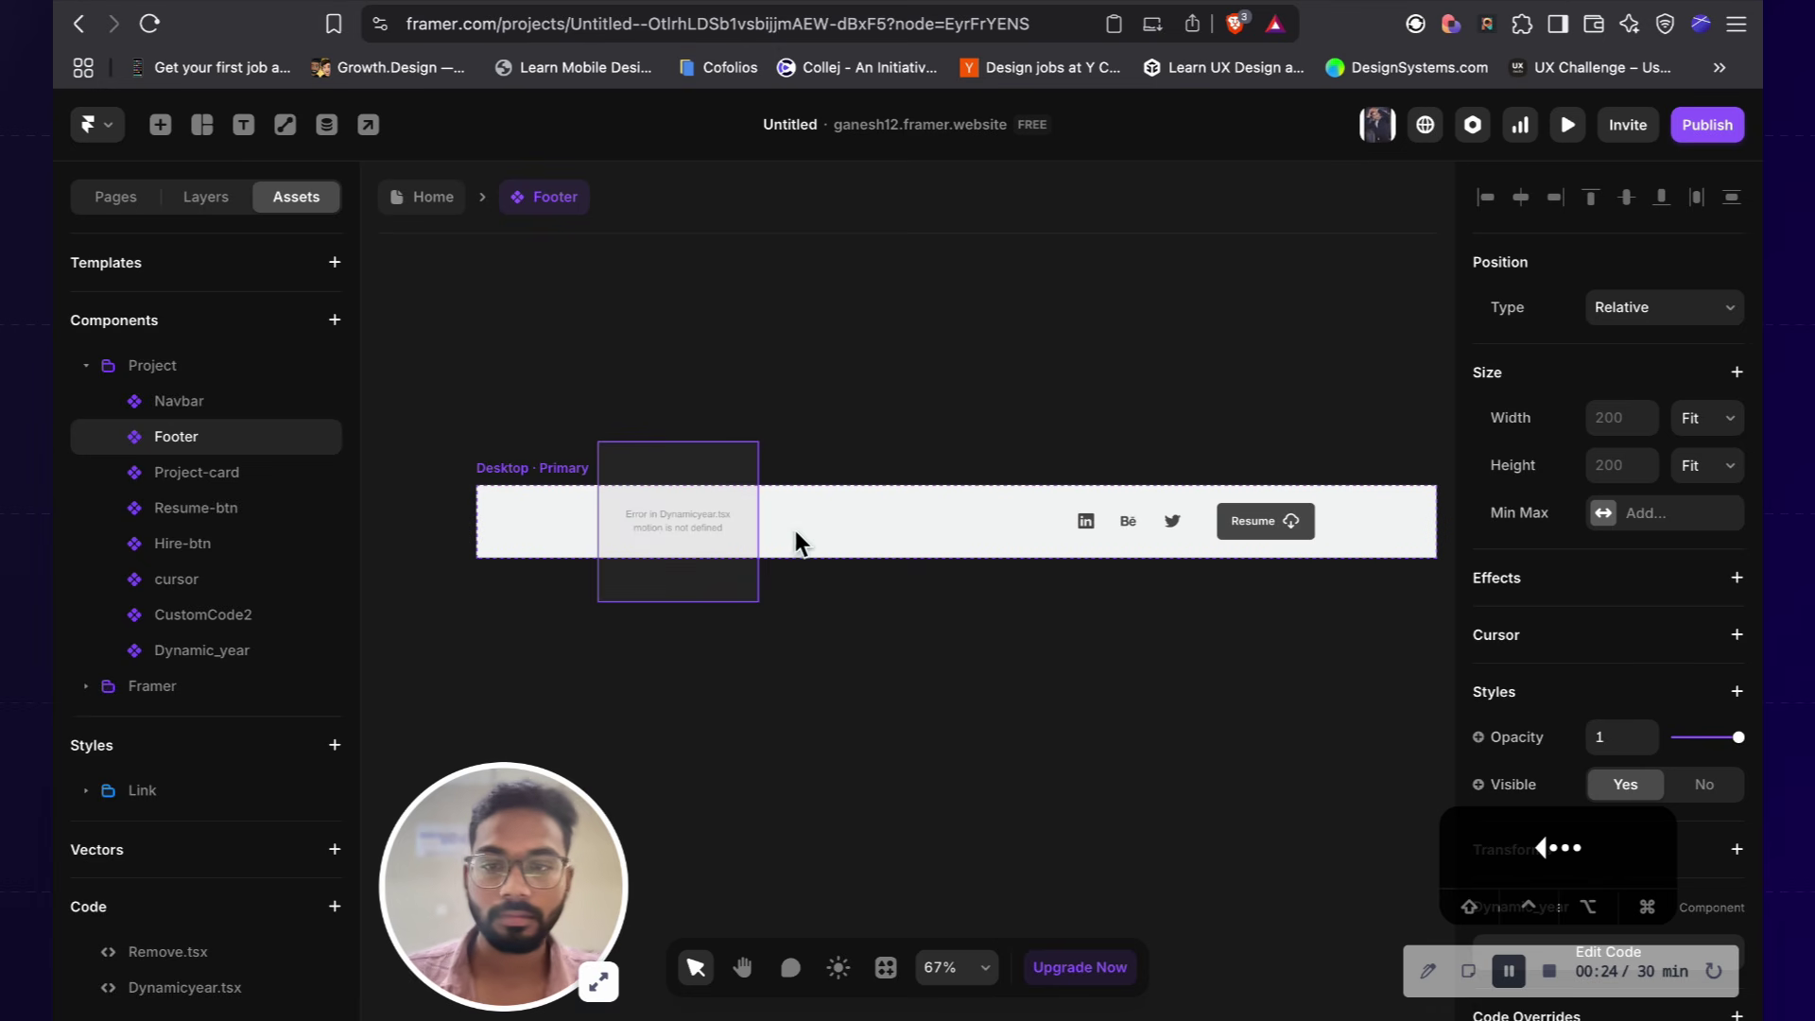
pyautogui.scroll(5, 785, 528)
pyautogui.hscroll(-3, 770, 530)
pyautogui.scroll(-1, 768, 532)
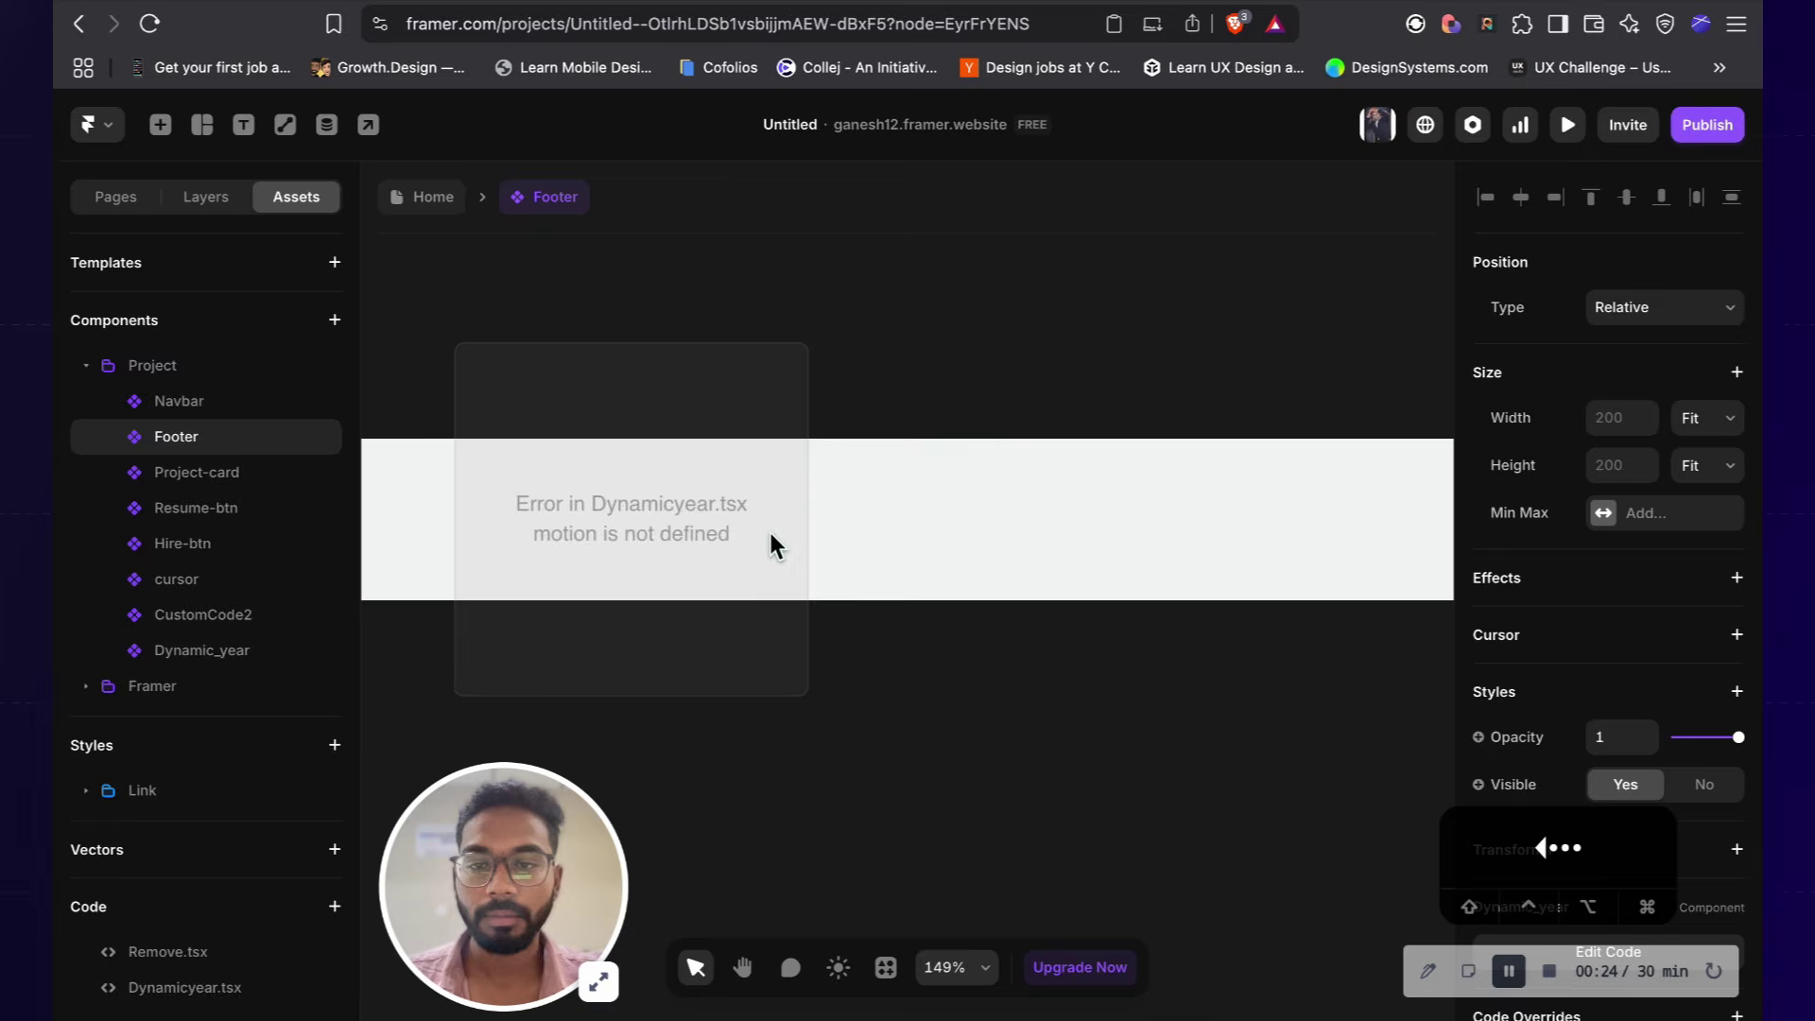
pyautogui.scroll(-5, 745, 535)
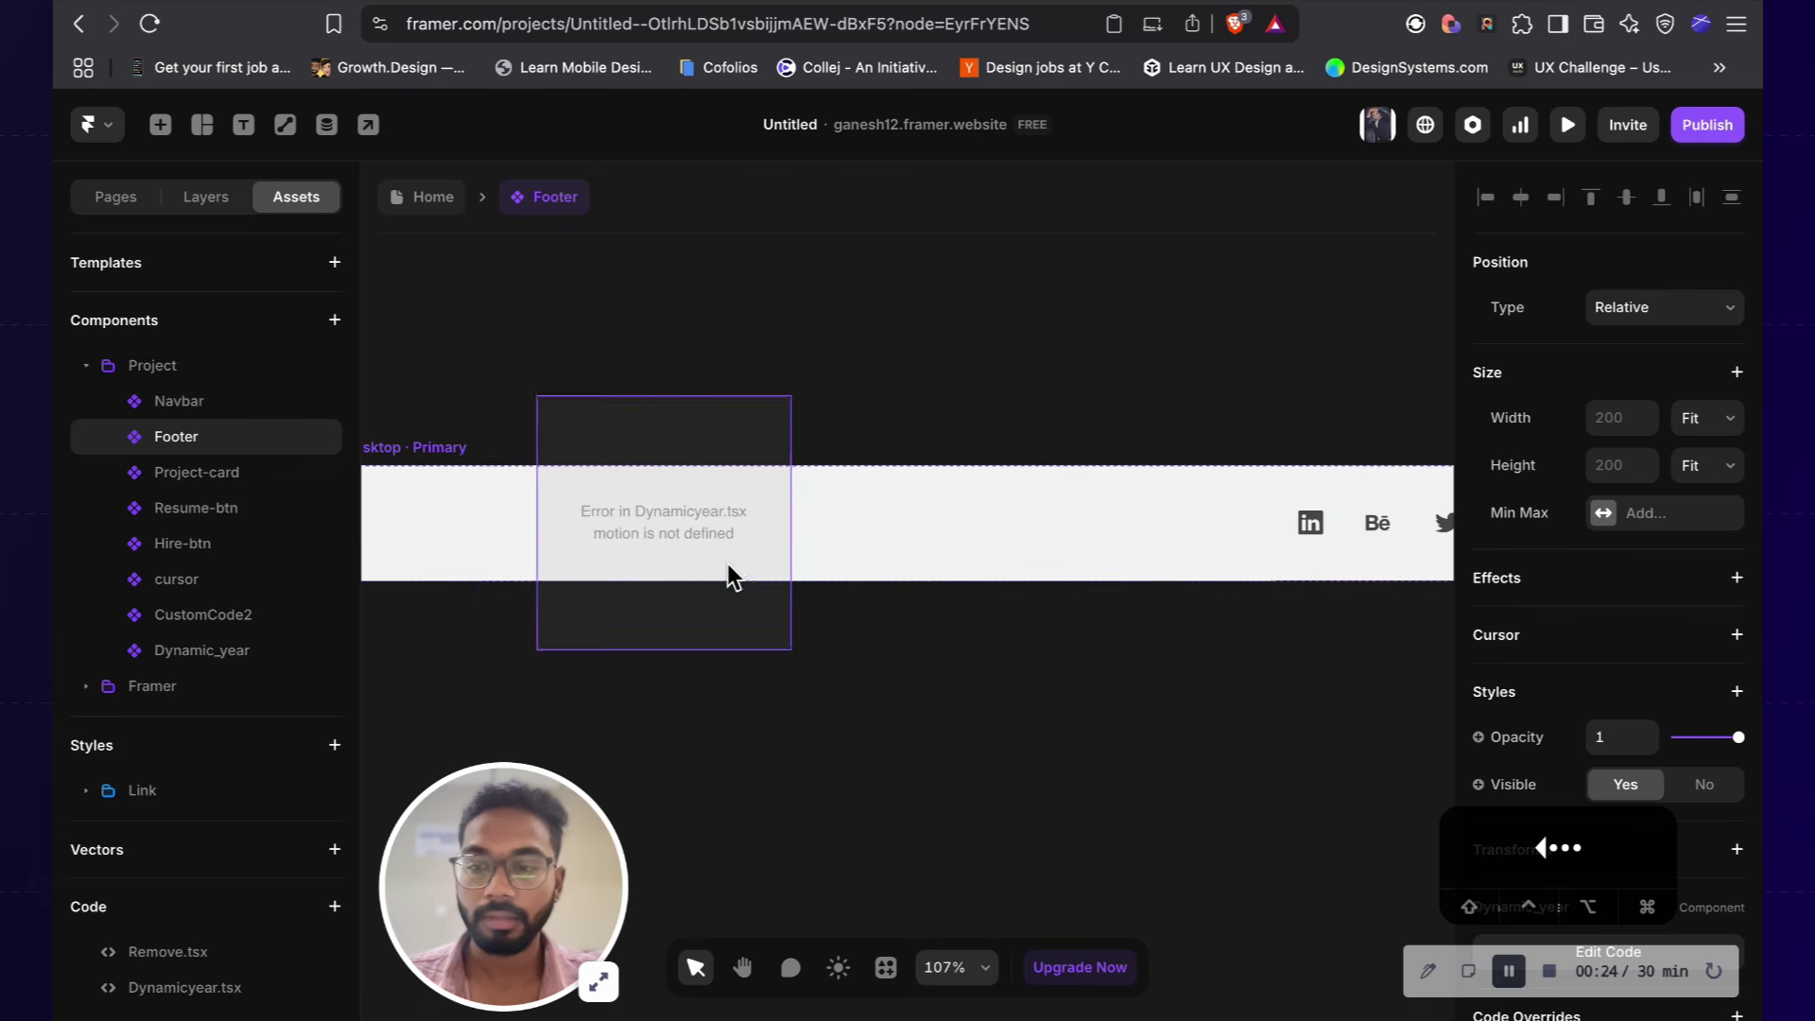
pyautogui.scroll(-3, 728, 563)
# Step: Create a new code component file named Defination.tsx
pyautogui.click(335, 906)
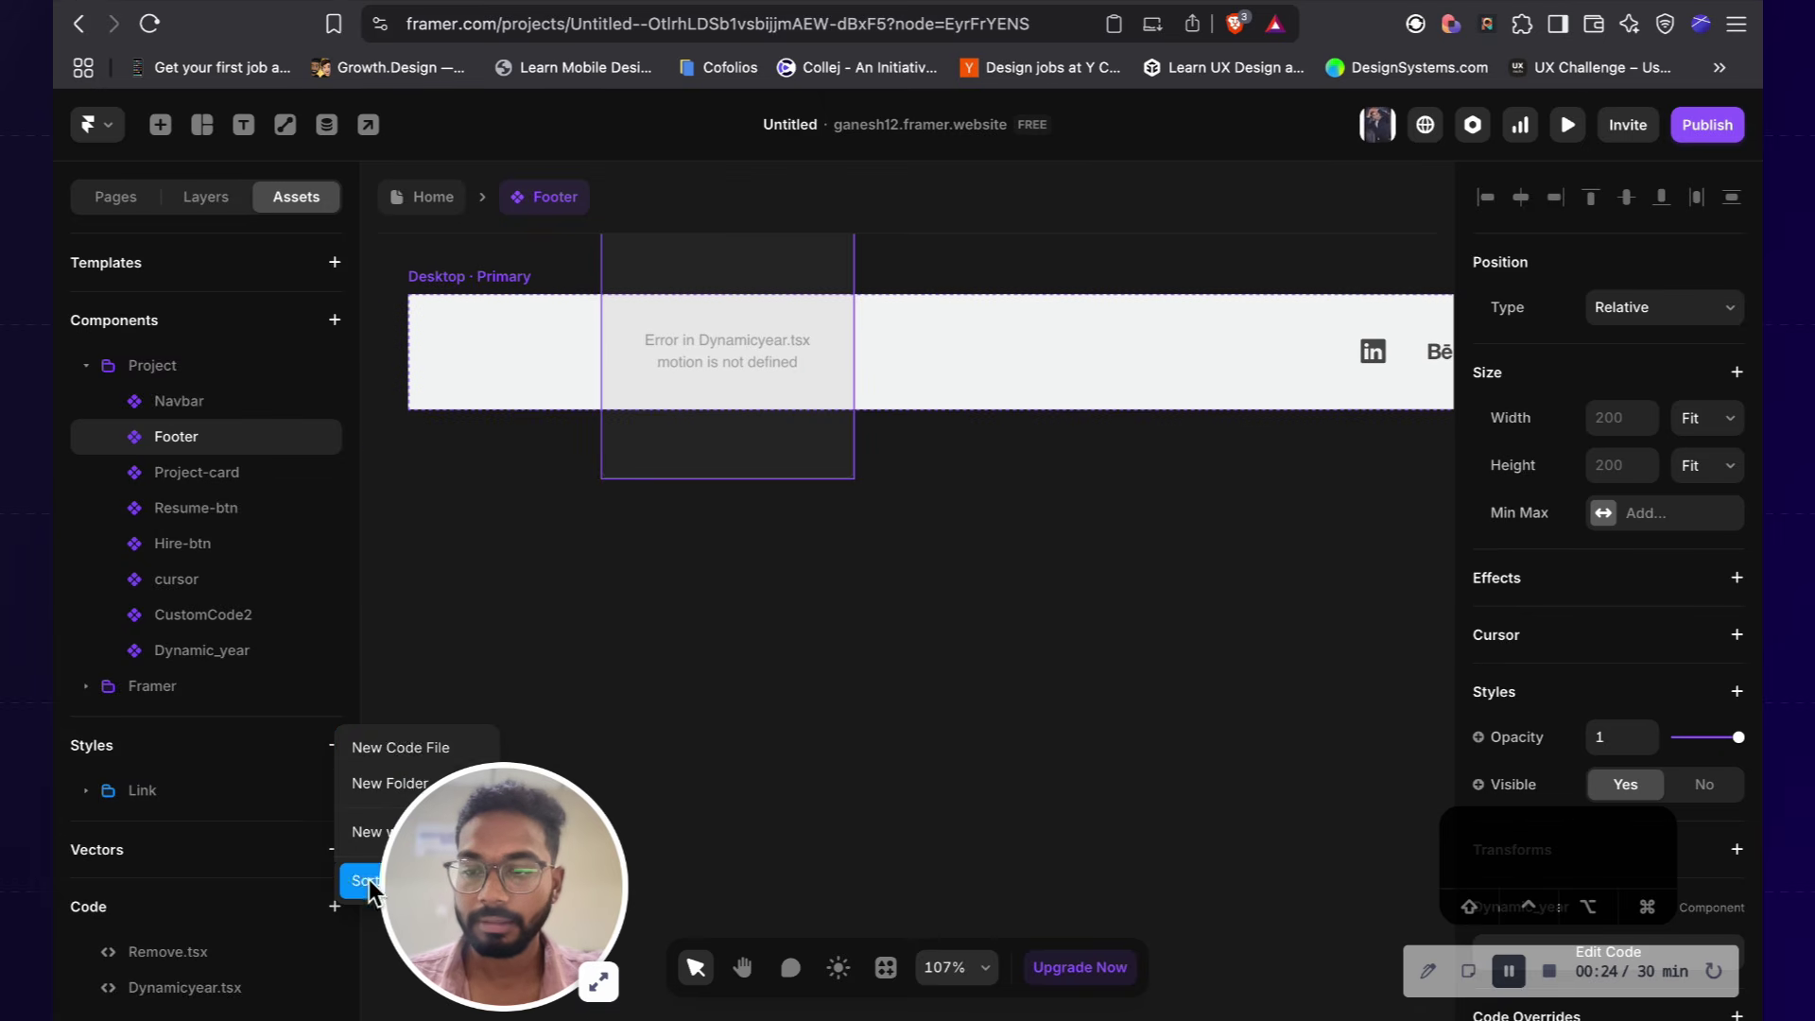
pyautogui.click(401, 748)
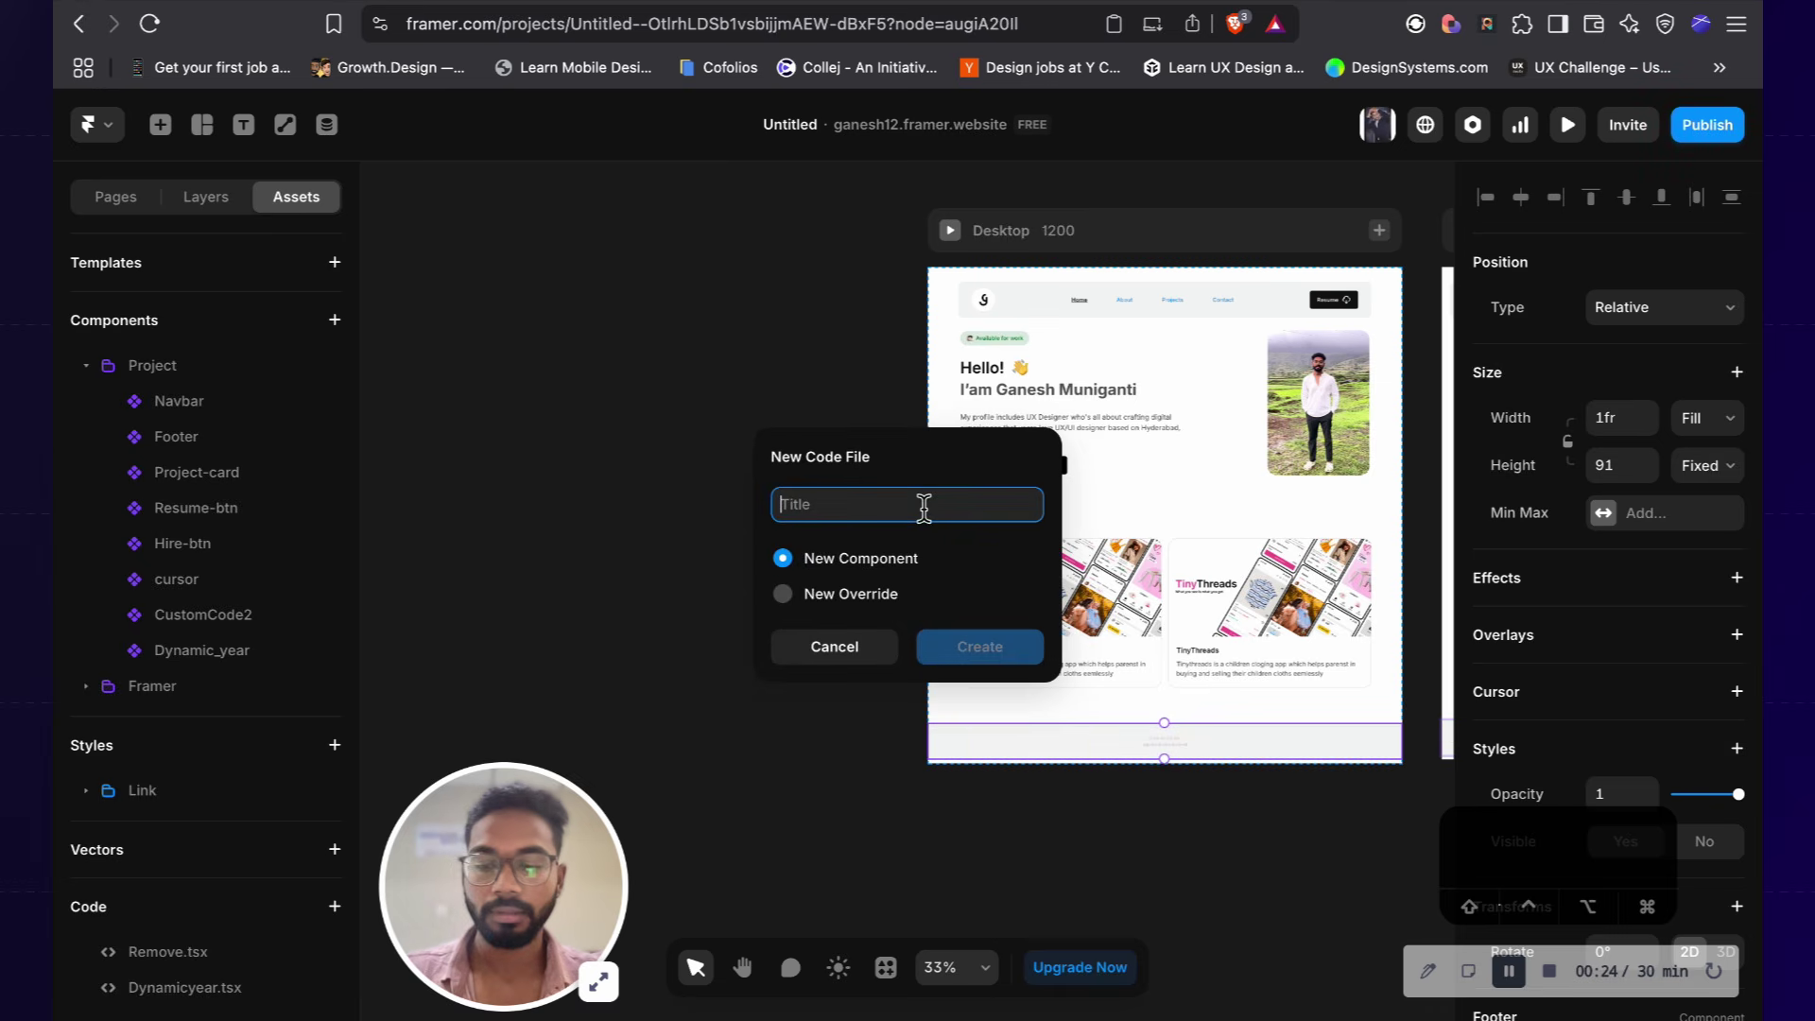
pyautogui.write('Definati')
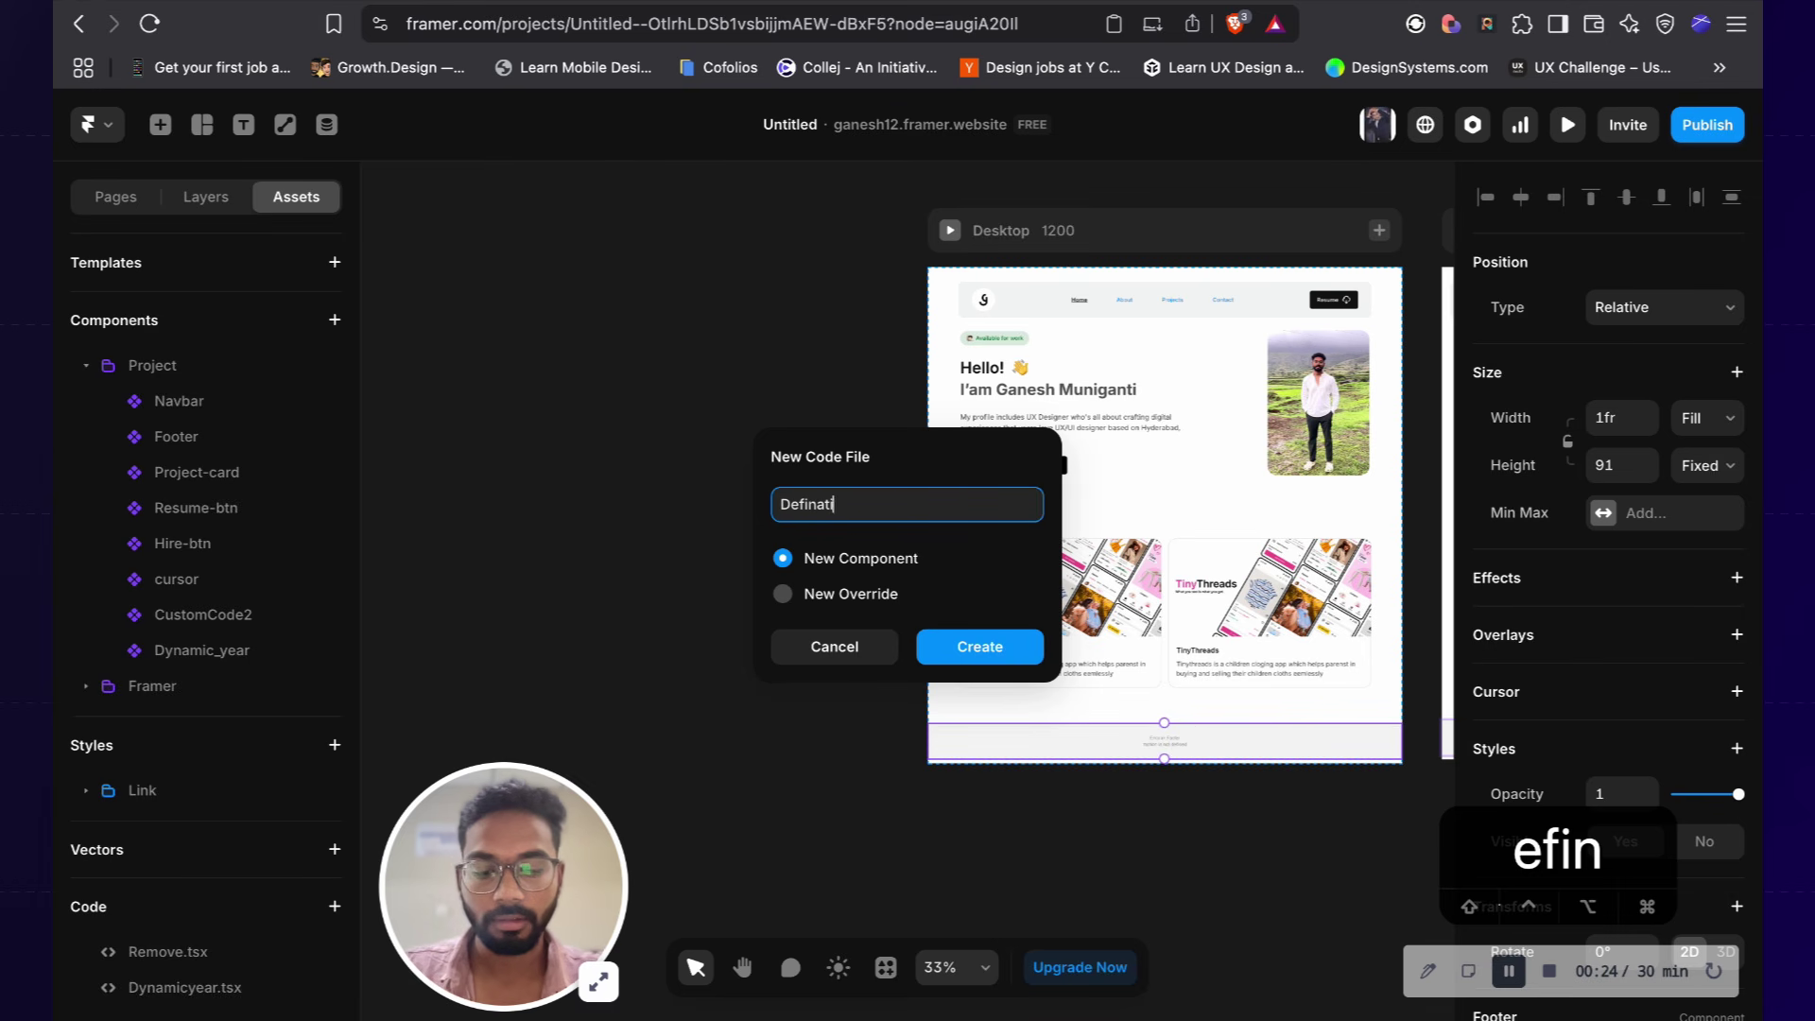
pyautogui.write('on.tsx')
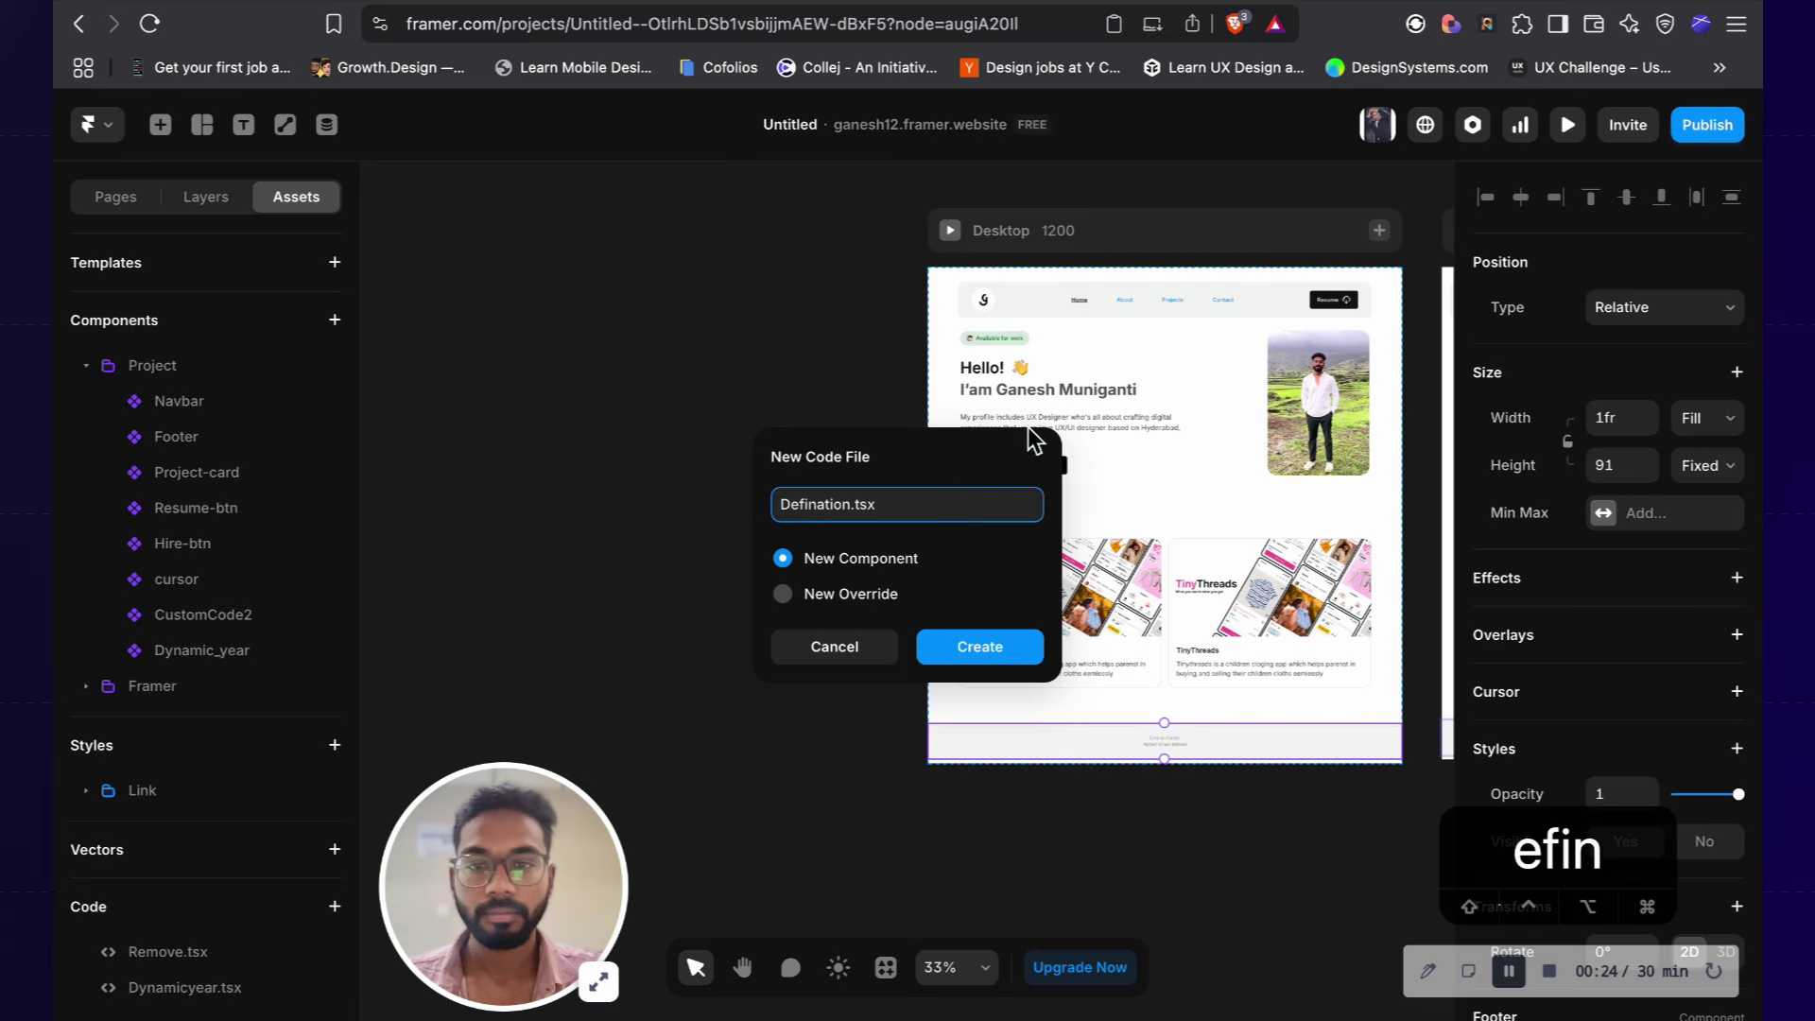
pyautogui.click(961, 645)
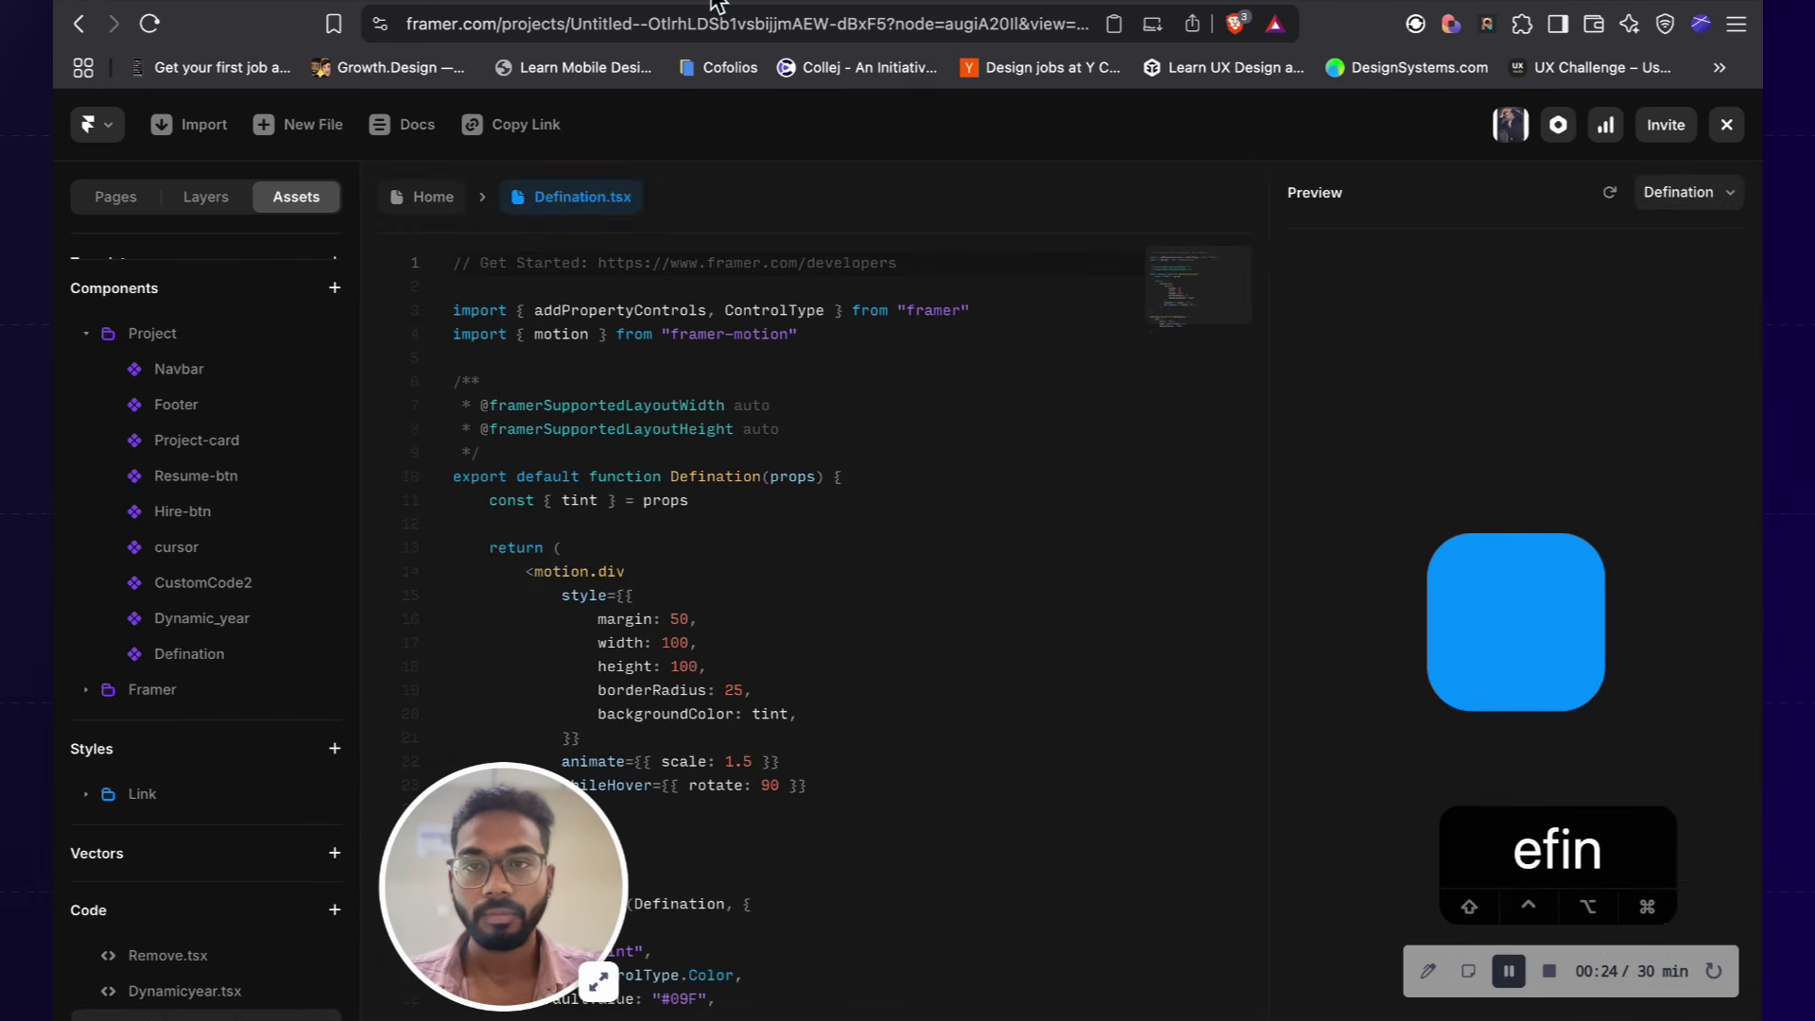
# Step: Copy the short footer paragraph snippet from the ChatGPT conversation and switch back to Framer
pyautogui.click(593, 2)
pyautogui.scroll(5, 949, 276)
pyautogui.click(1367, 330)
pyautogui.click(511, 2)
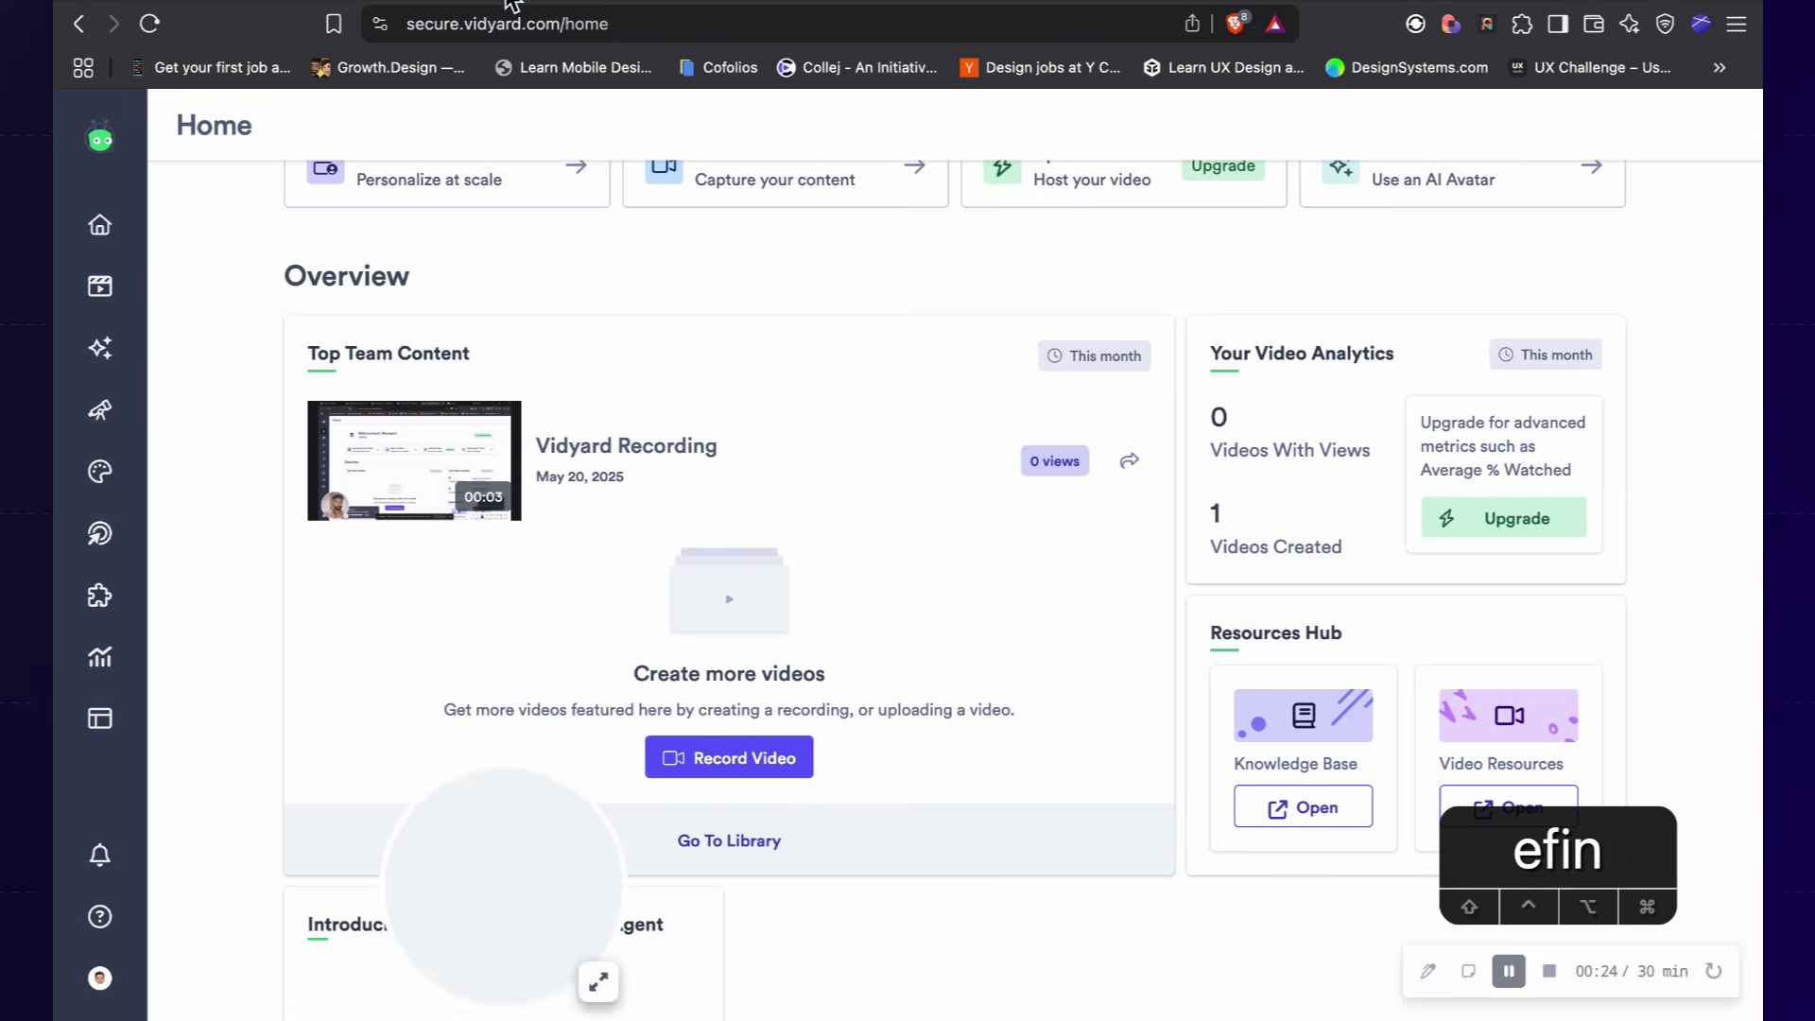
pyautogui.click(304, 3)
# Step: Replace the default code in Defination.tsx with the copied footer paragraph snippet and return to the Home page
pyautogui.click(824, 478)
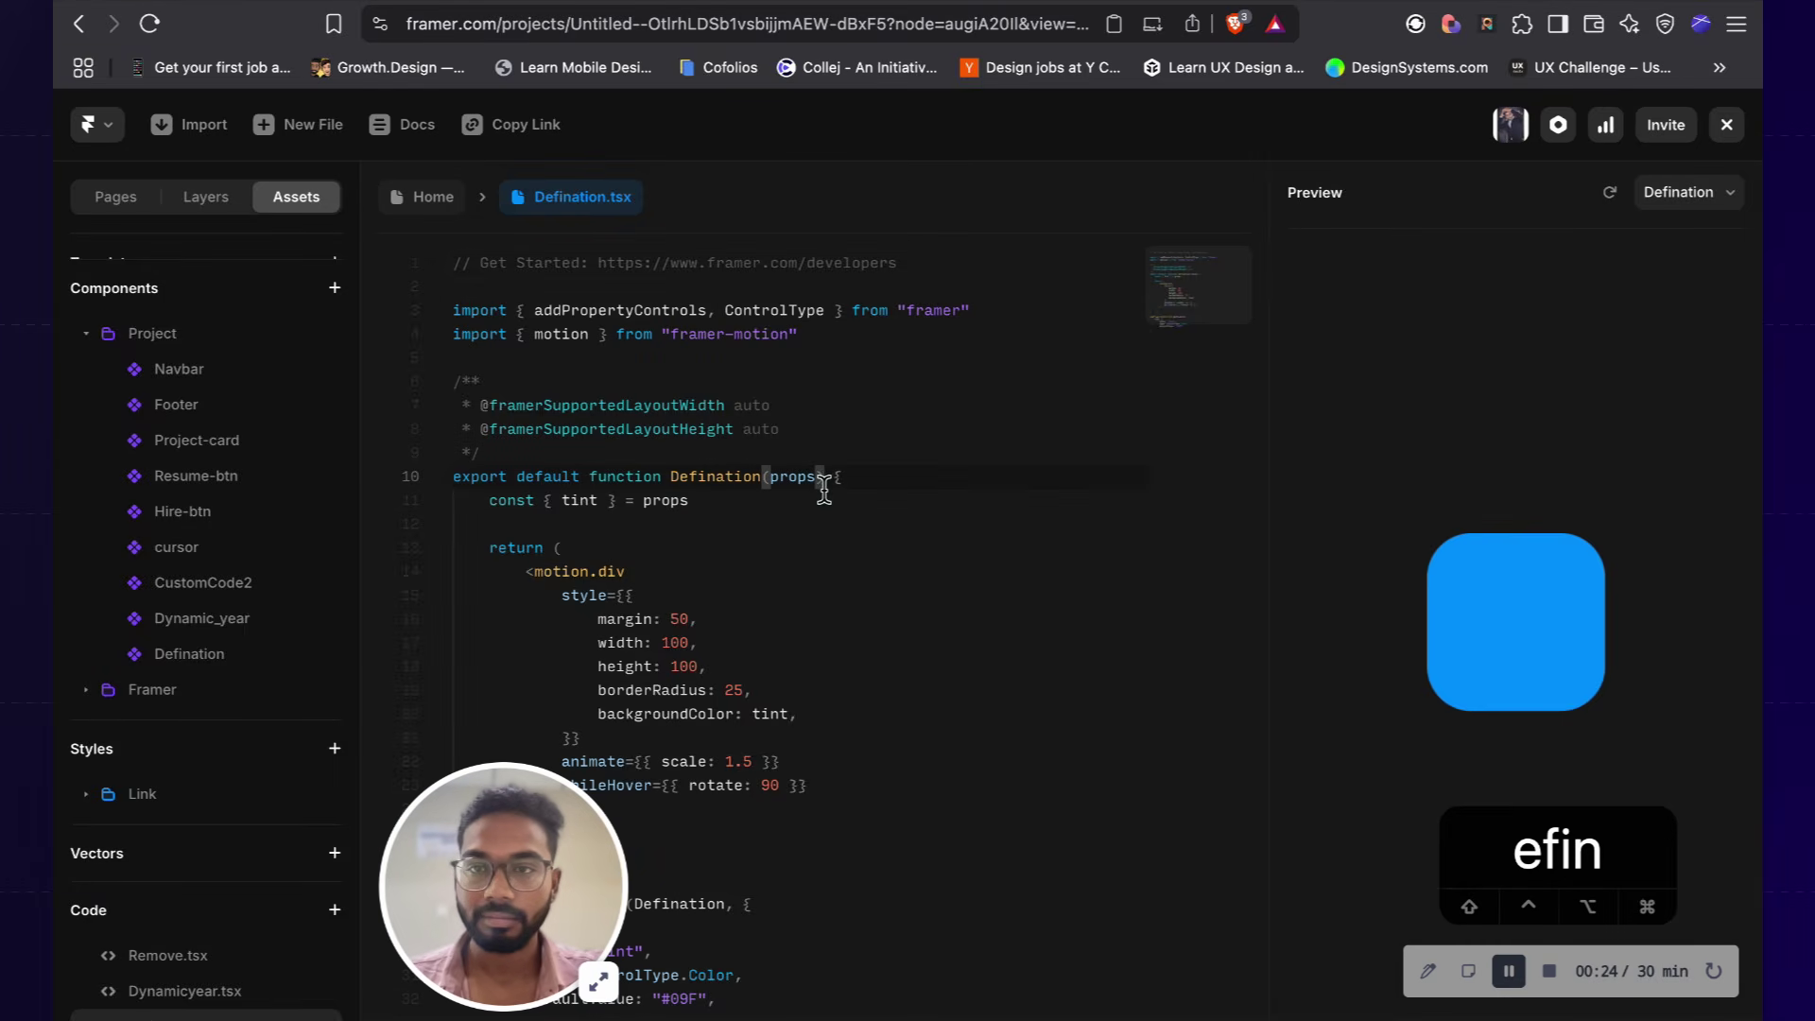
pyautogui.press('super+a')
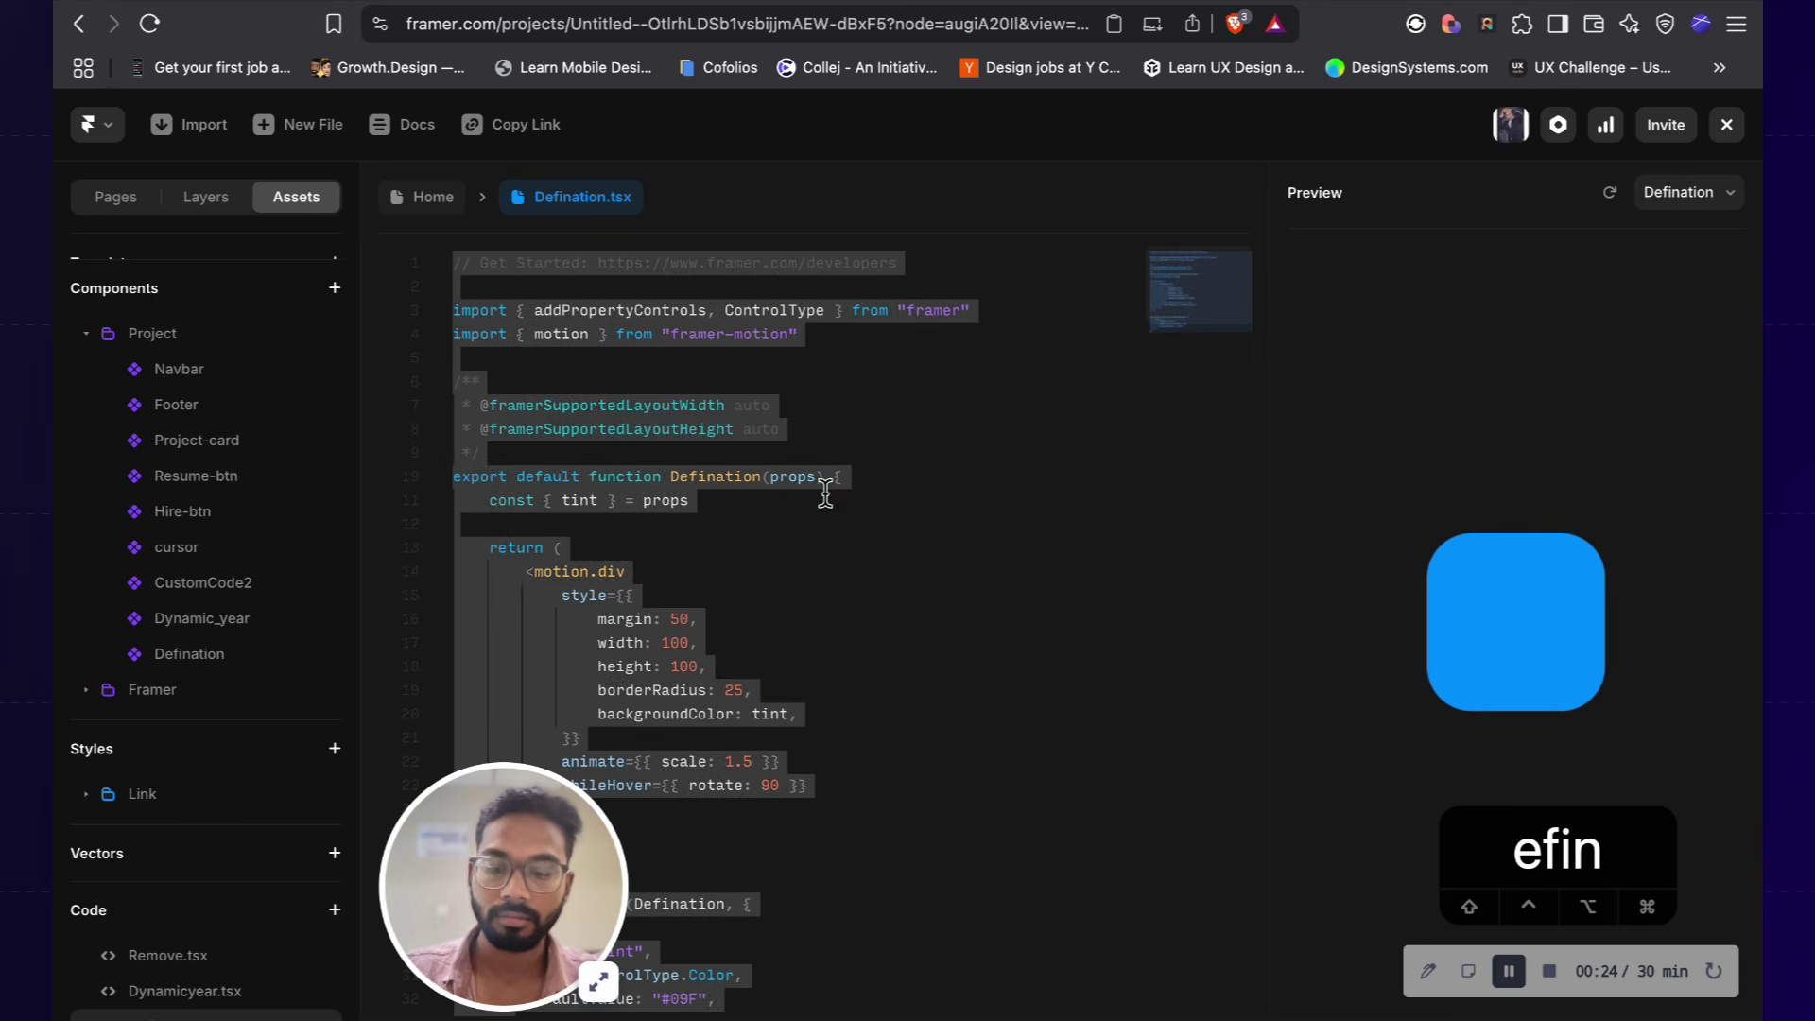
pyautogui.press('super+v')
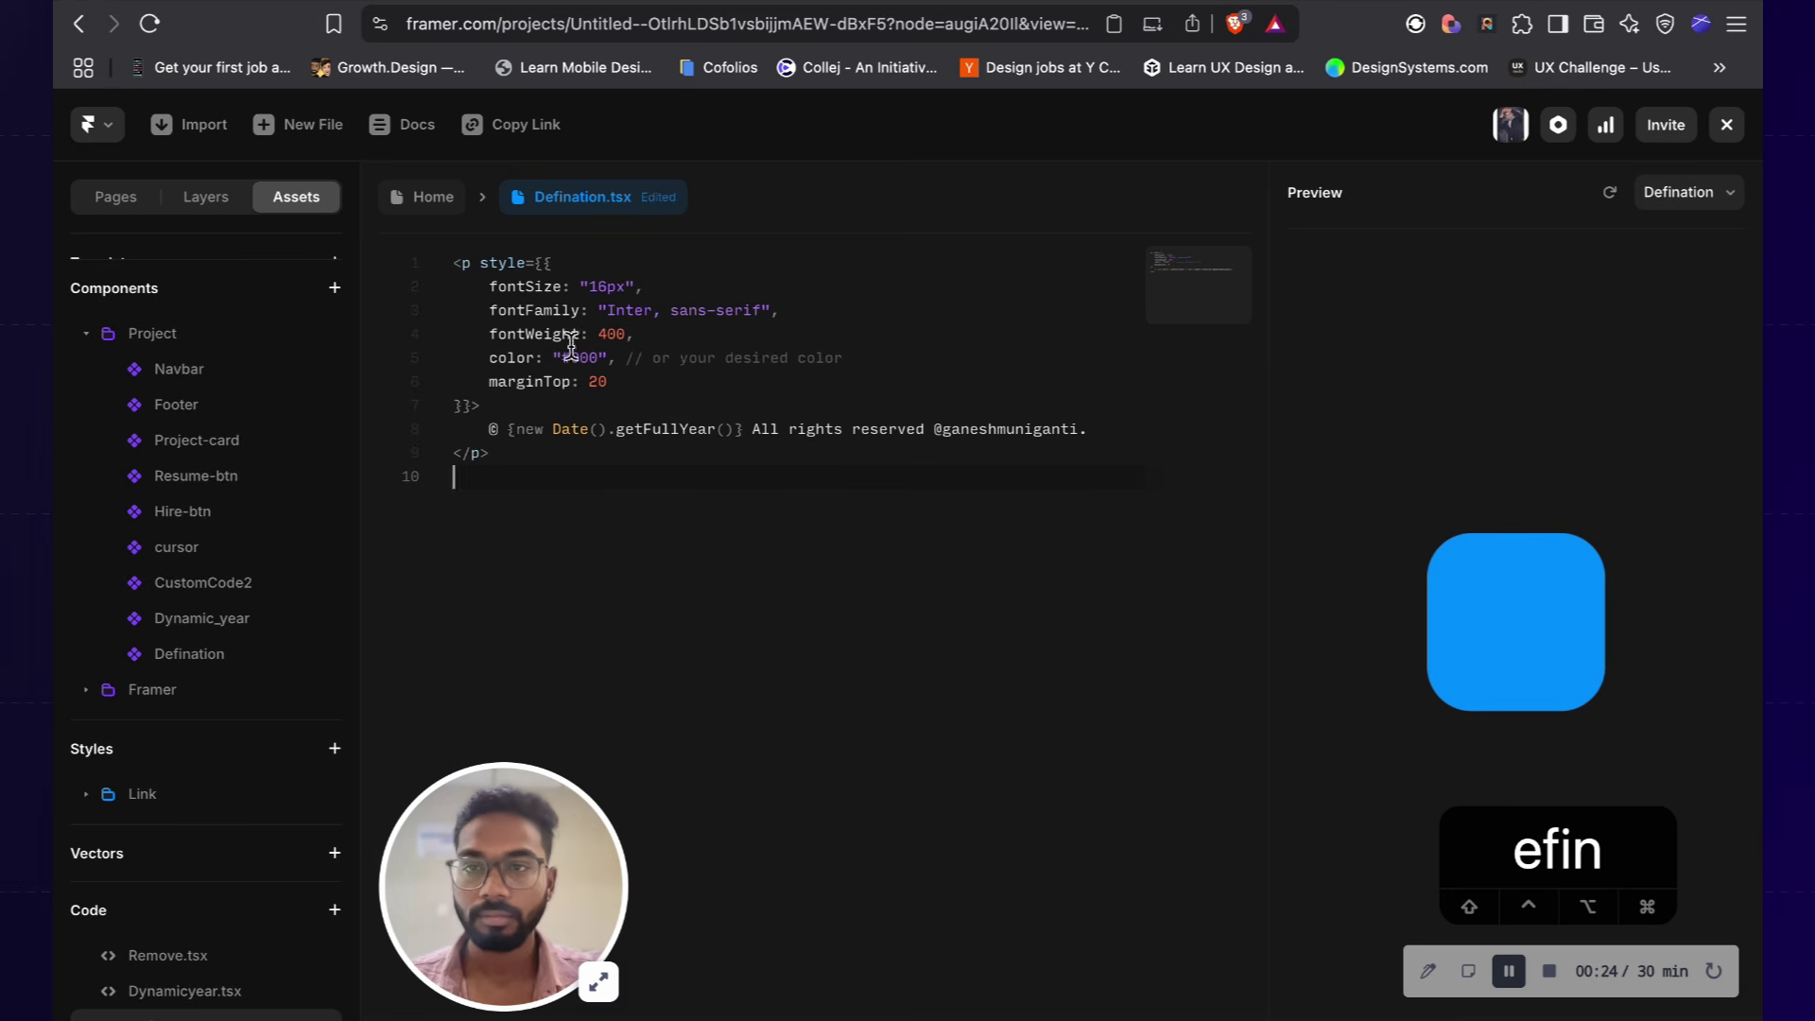
pyautogui.click(425, 207)
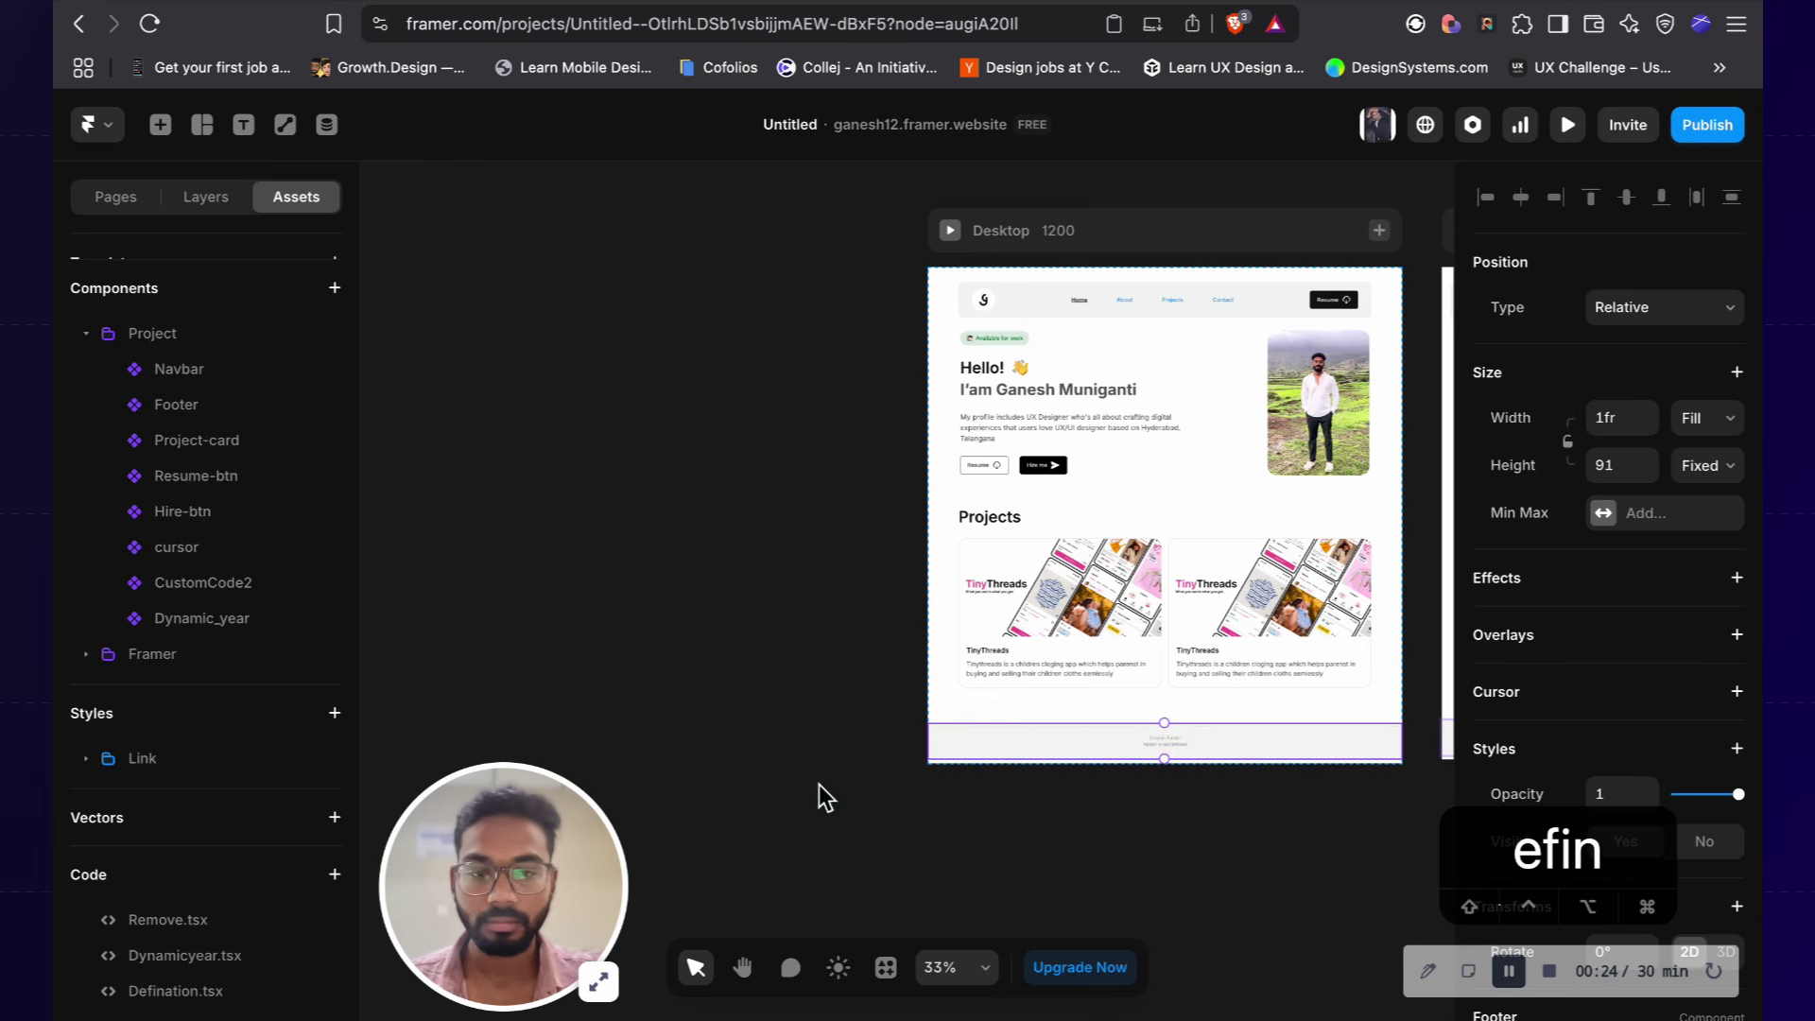
# Step: Delete the dynamic year instance from the Footer's Desktop variant and insert Dynamicyear.tsx again before the social icons
pyautogui.doubleClick(1072, 743)
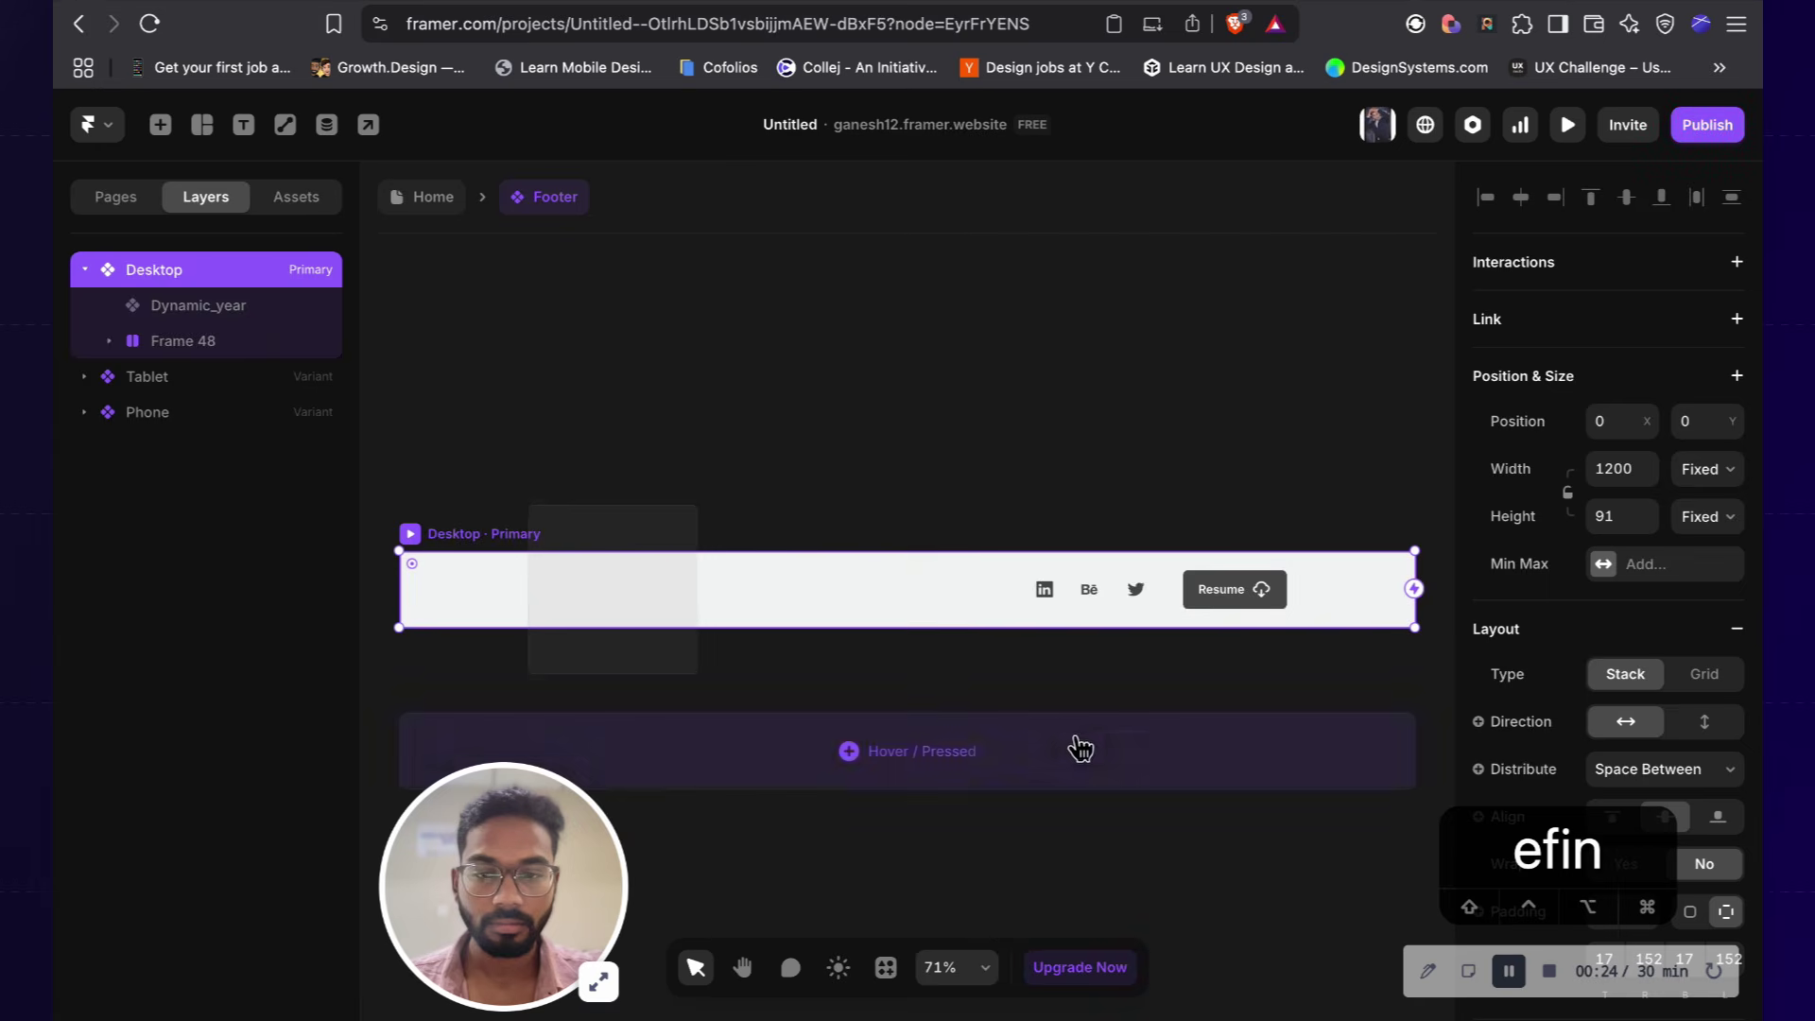
pyautogui.click(624, 605)
pyautogui.press('BackSpace')
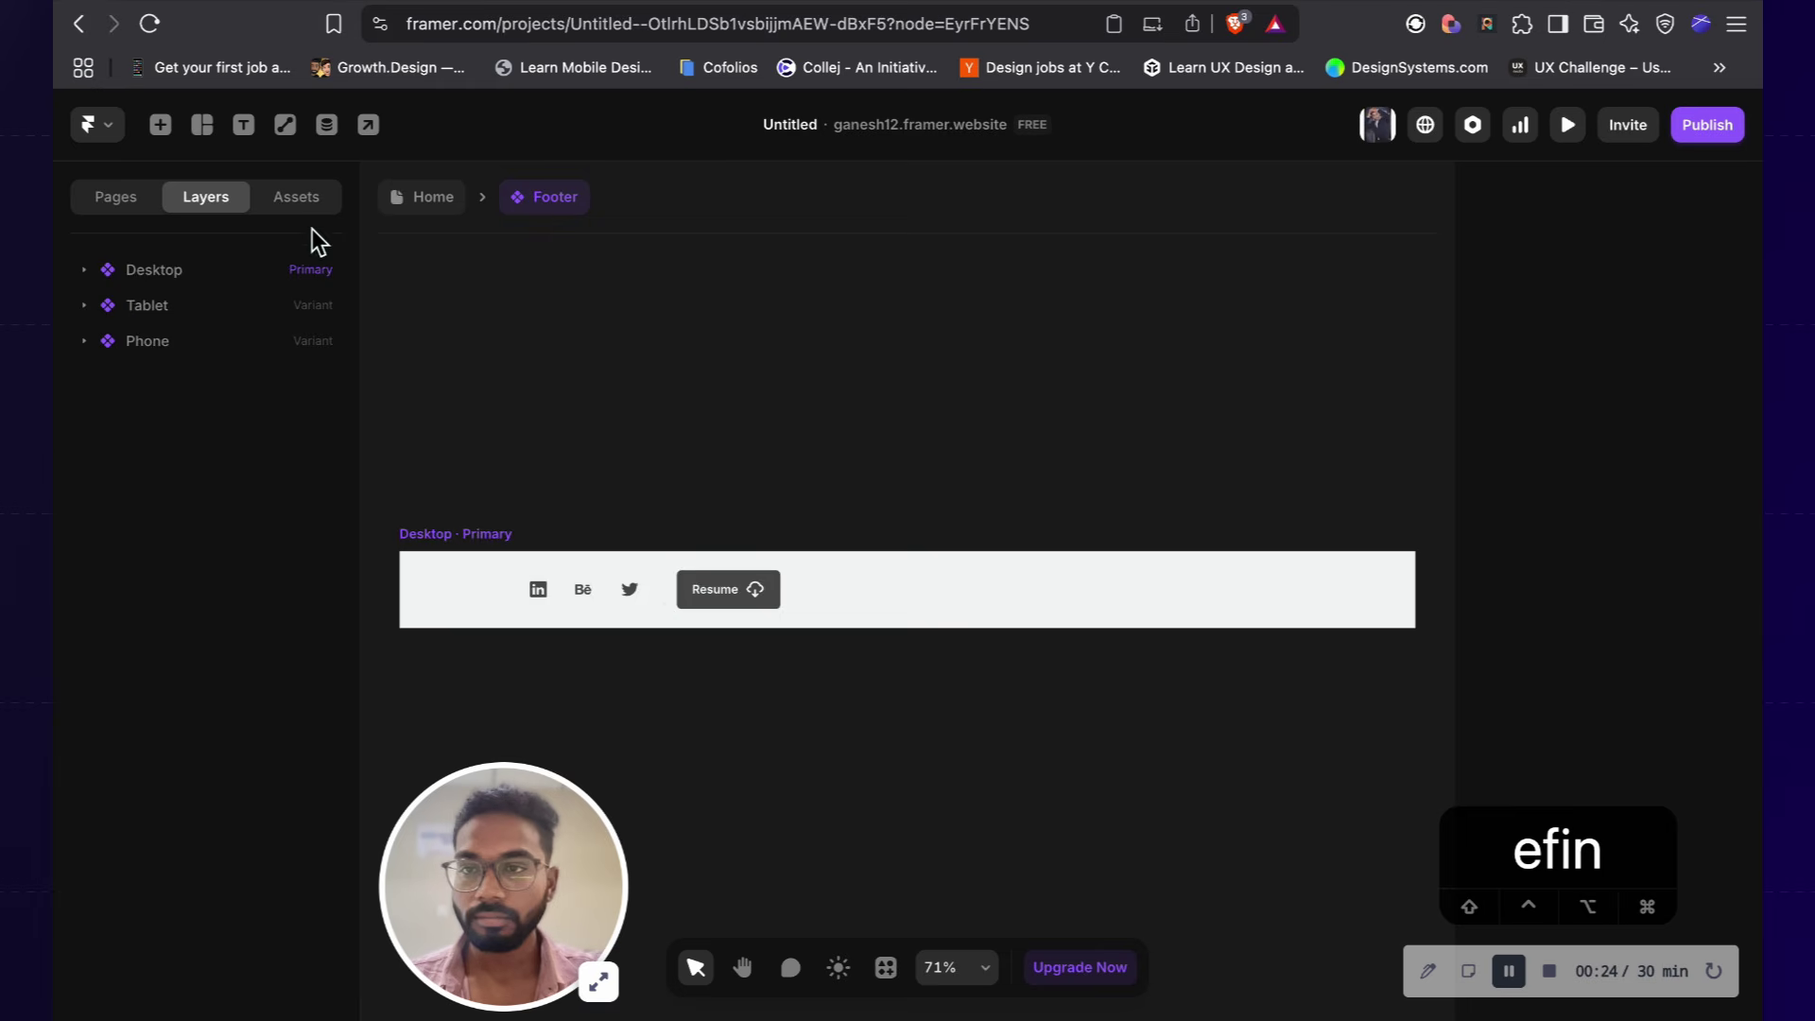
pyautogui.click(296, 197)
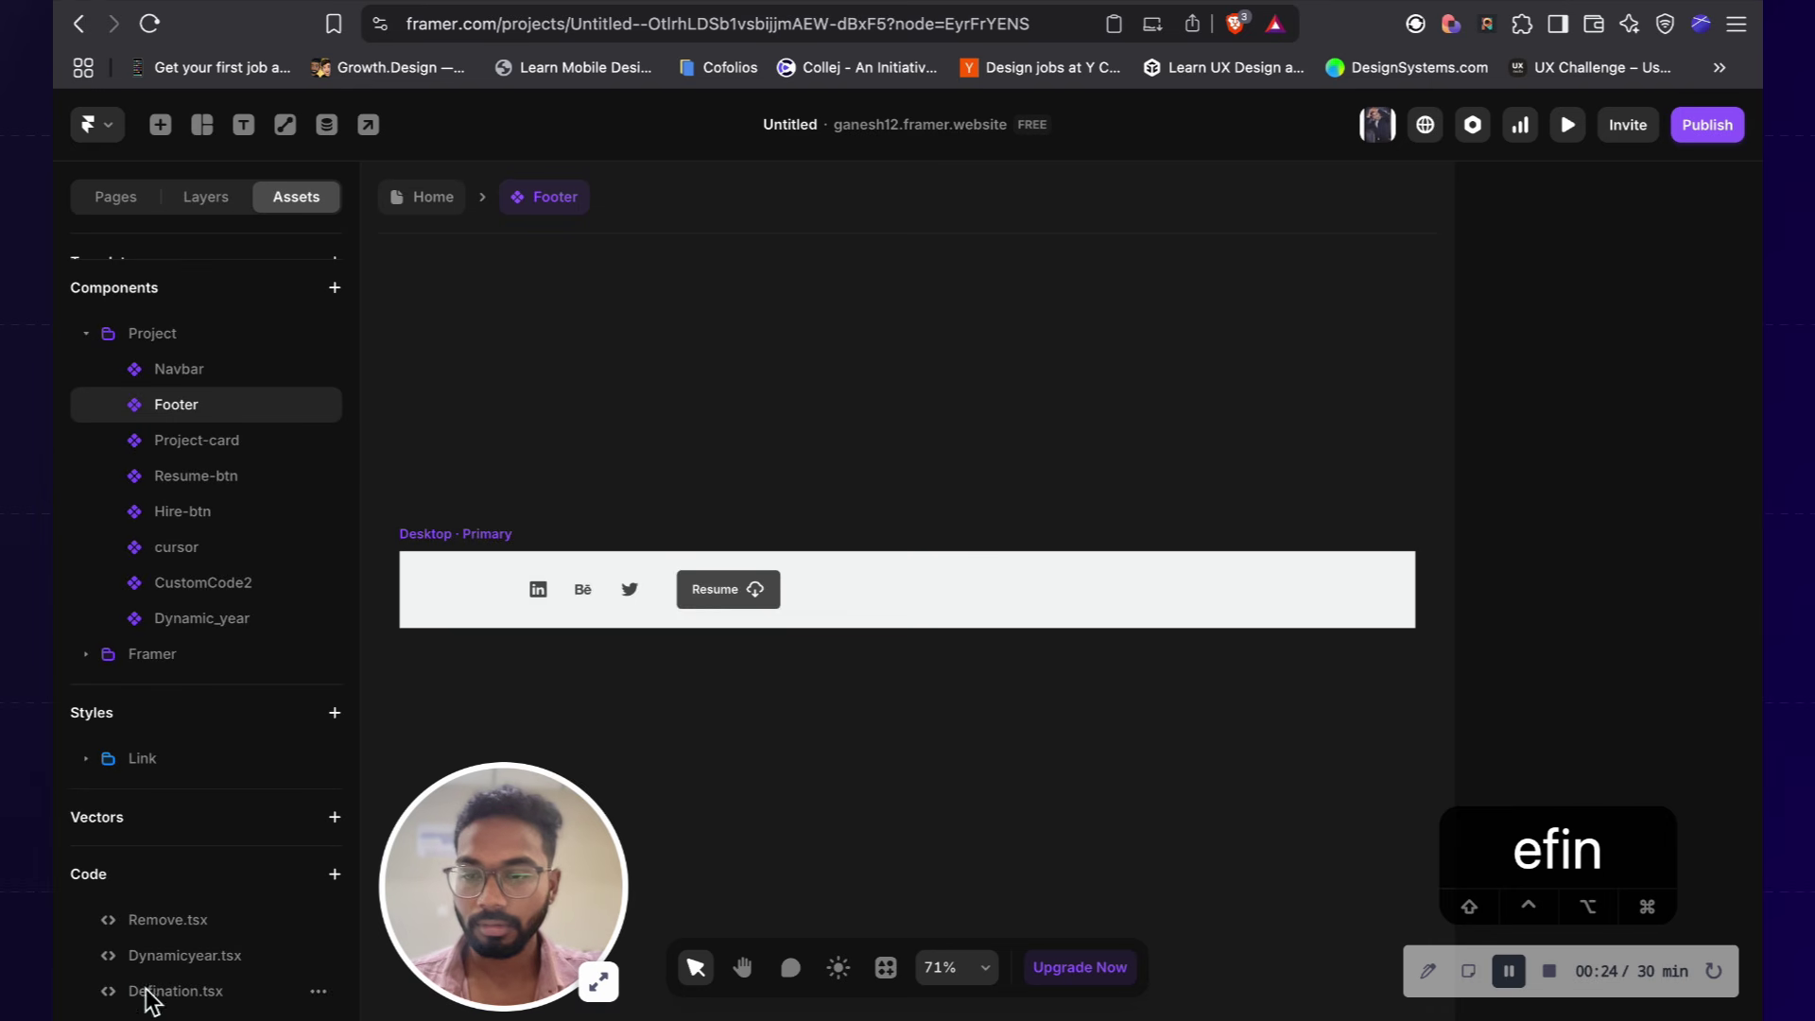
pyautogui.moveTo(191, 962); pyautogui.dragTo(494, 597)
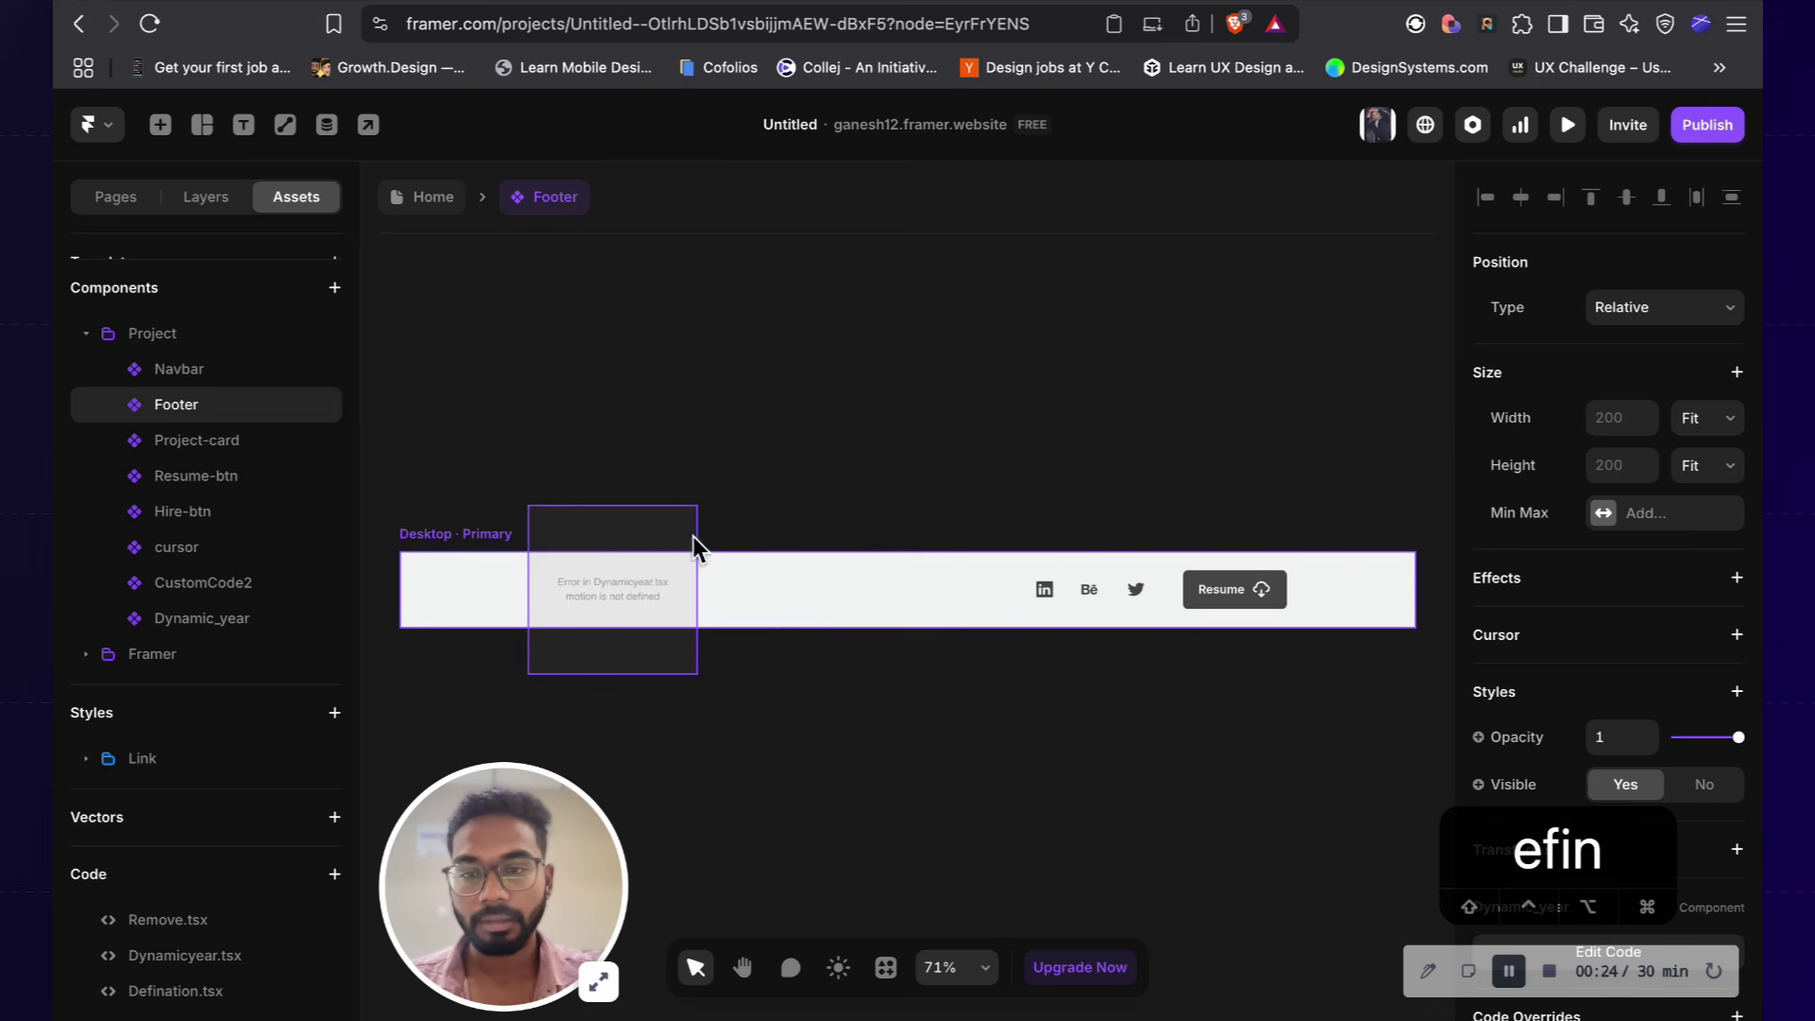
# Step: Switch to ChatGPT and send the prompt "give me all the code in one snippet its shoeing dymaic footer error"
pyautogui.click(792, 5)
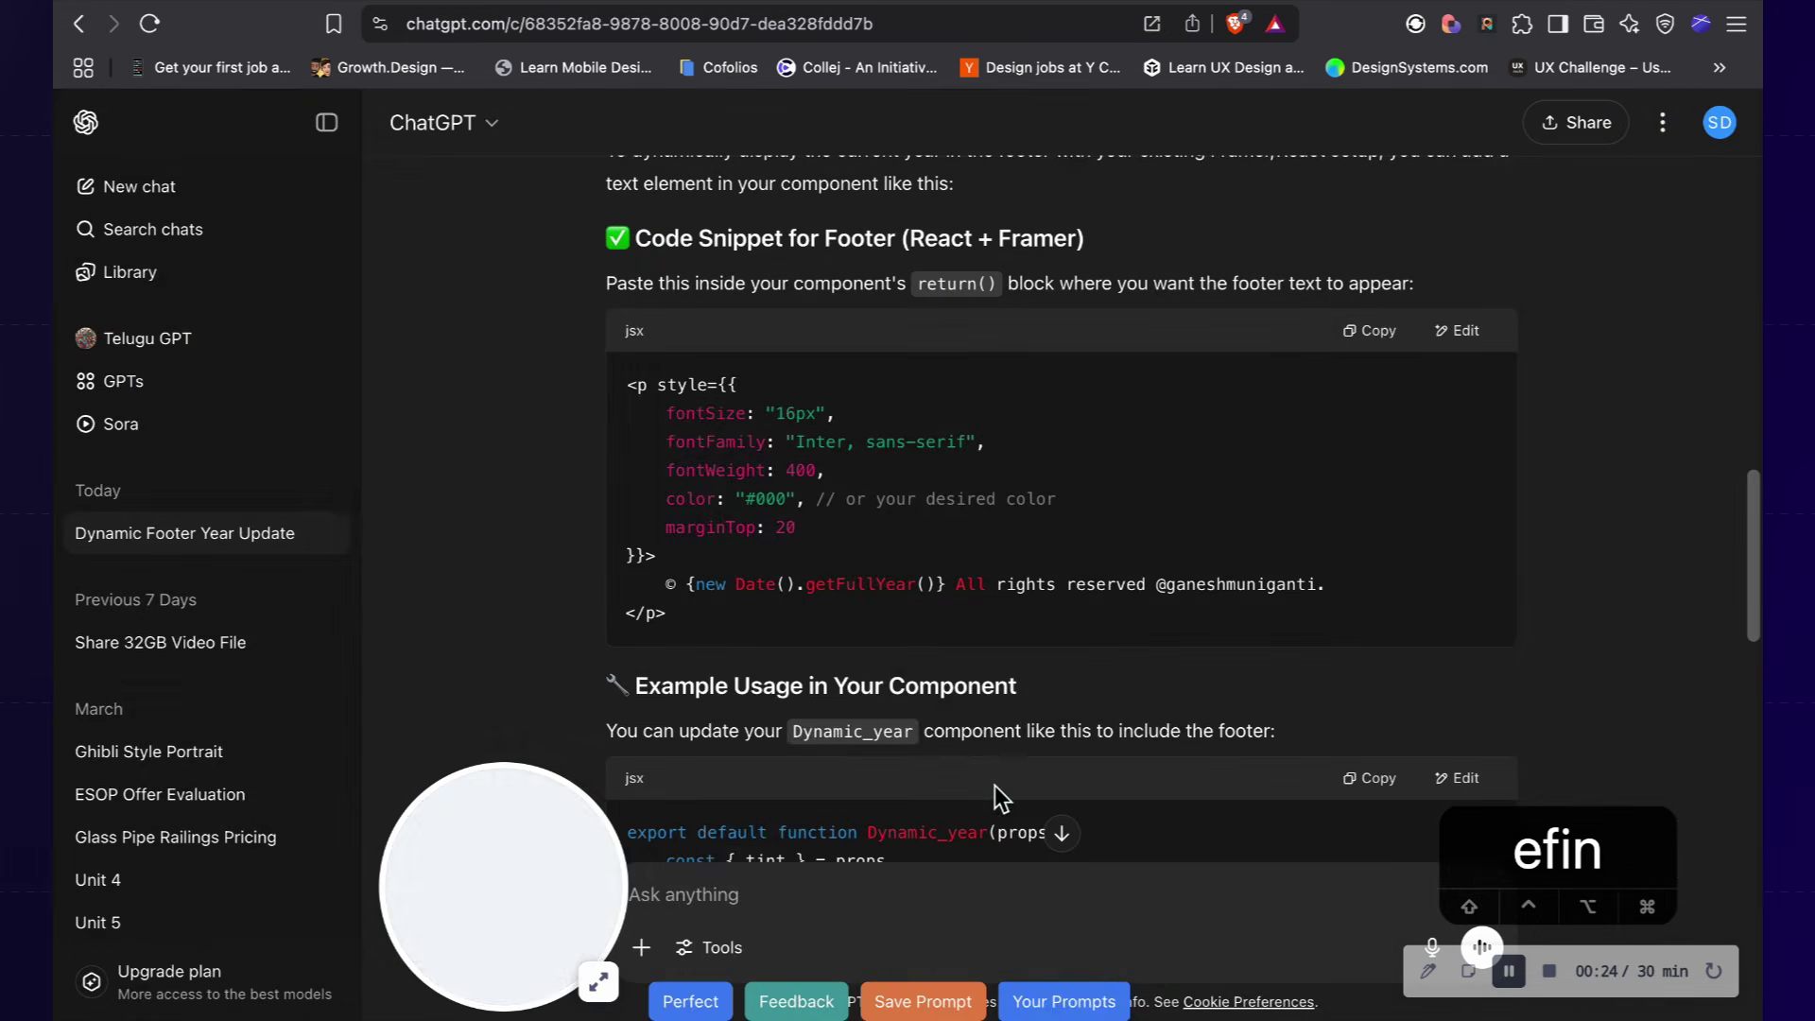
pyautogui.write('give m,e')
pyautogui.press('BackSpace')
pyautogui.press('BackSpace')
pyautogui.press('BackSpace')
pyautogui.write('e all the code in one')
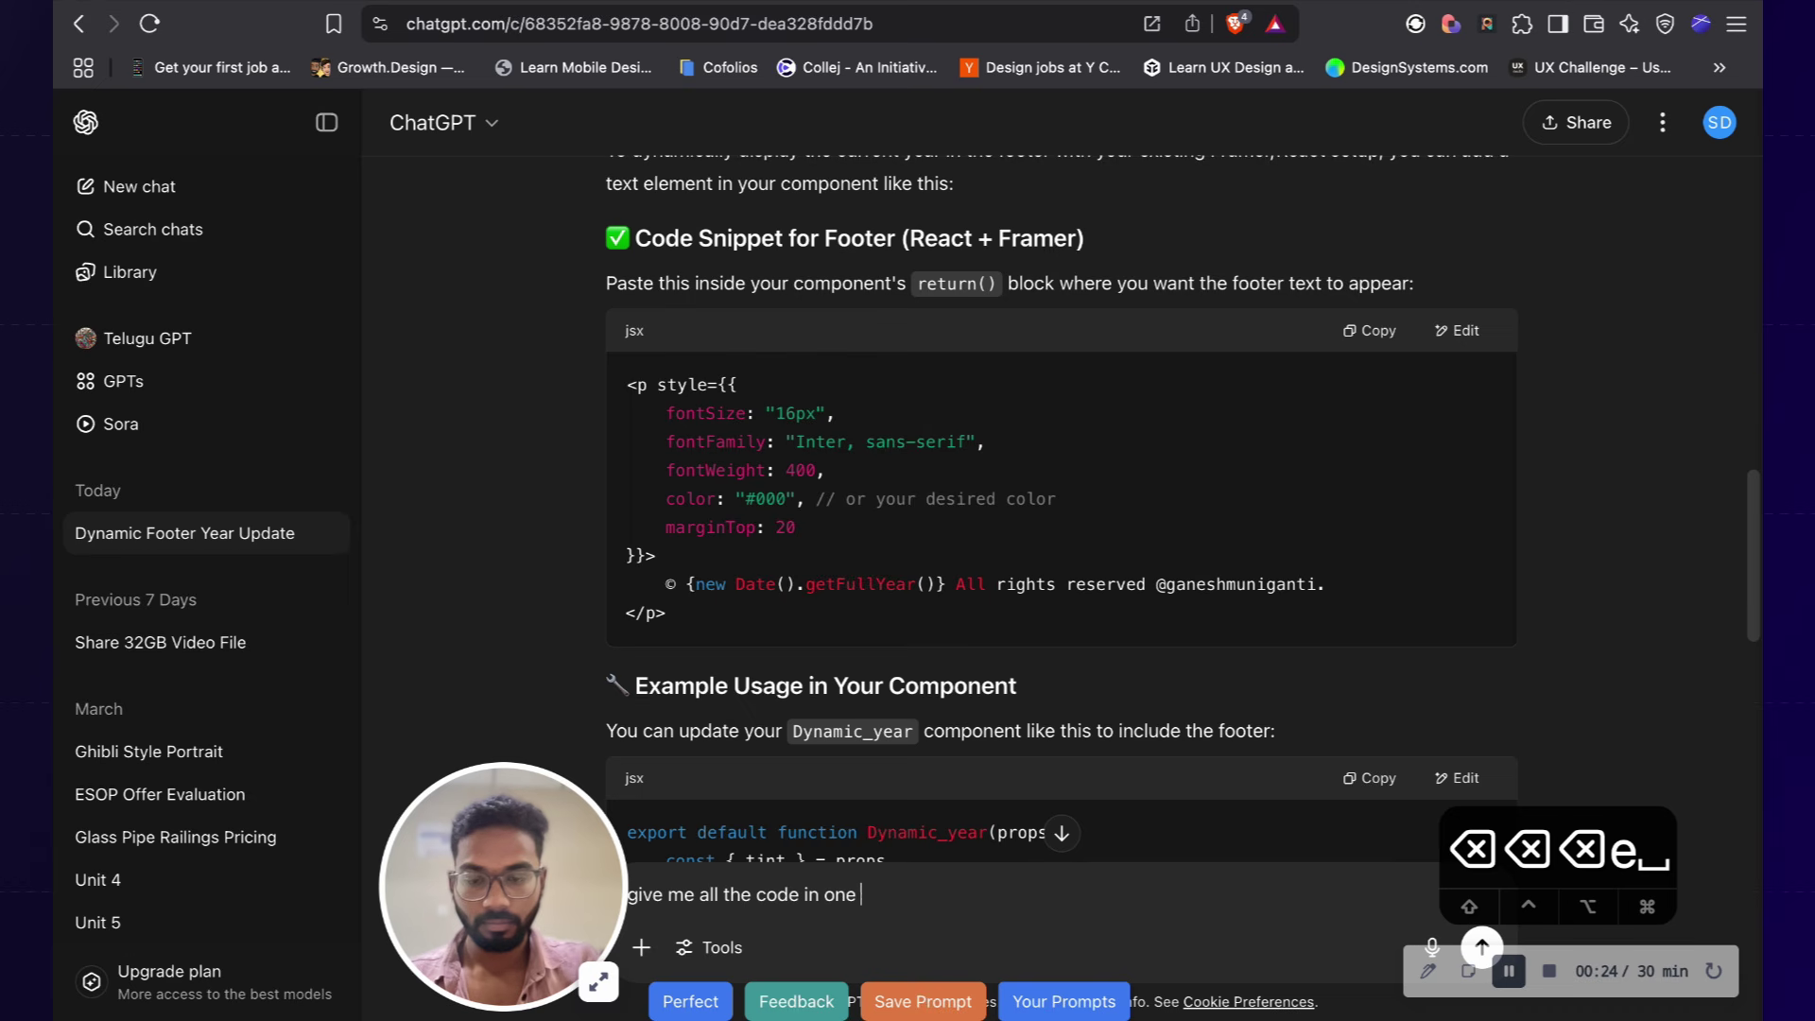
pyautogui.write(' snippet its shoeing dynamic footer ex')
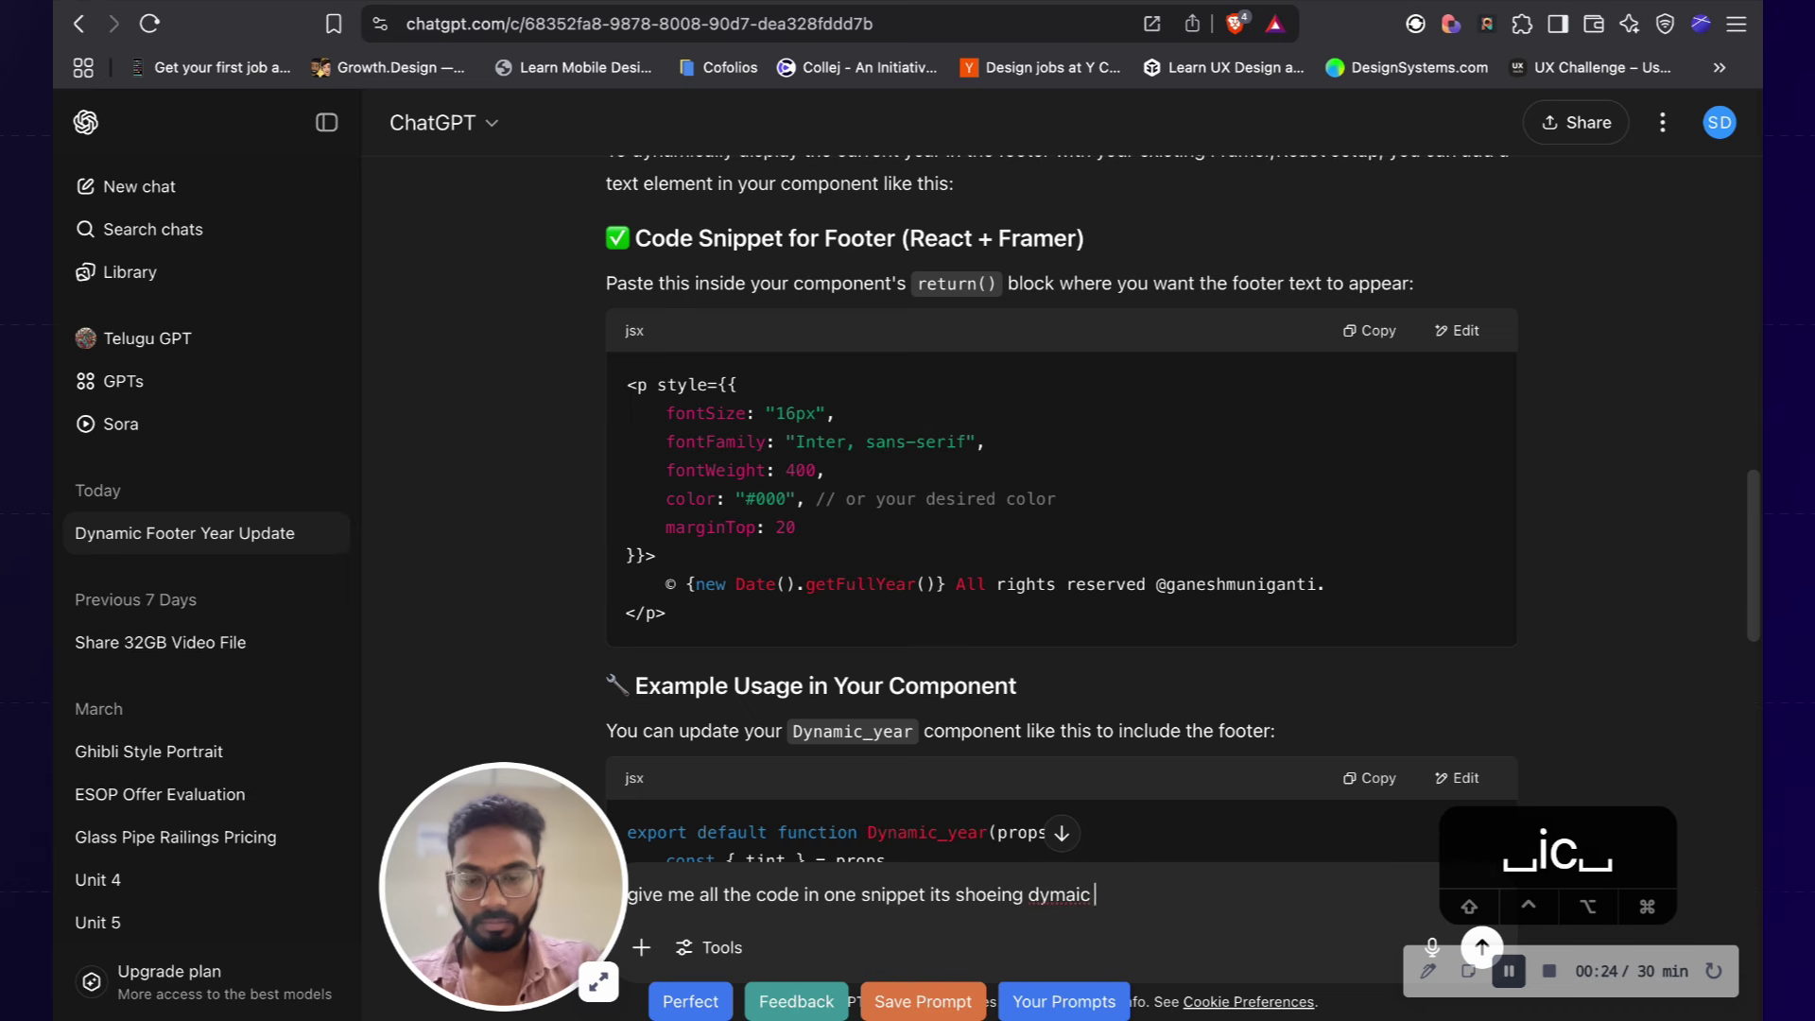
pyautogui.press('BackSpace')
pyautogui.write('rror')
pyautogui.press('Return')
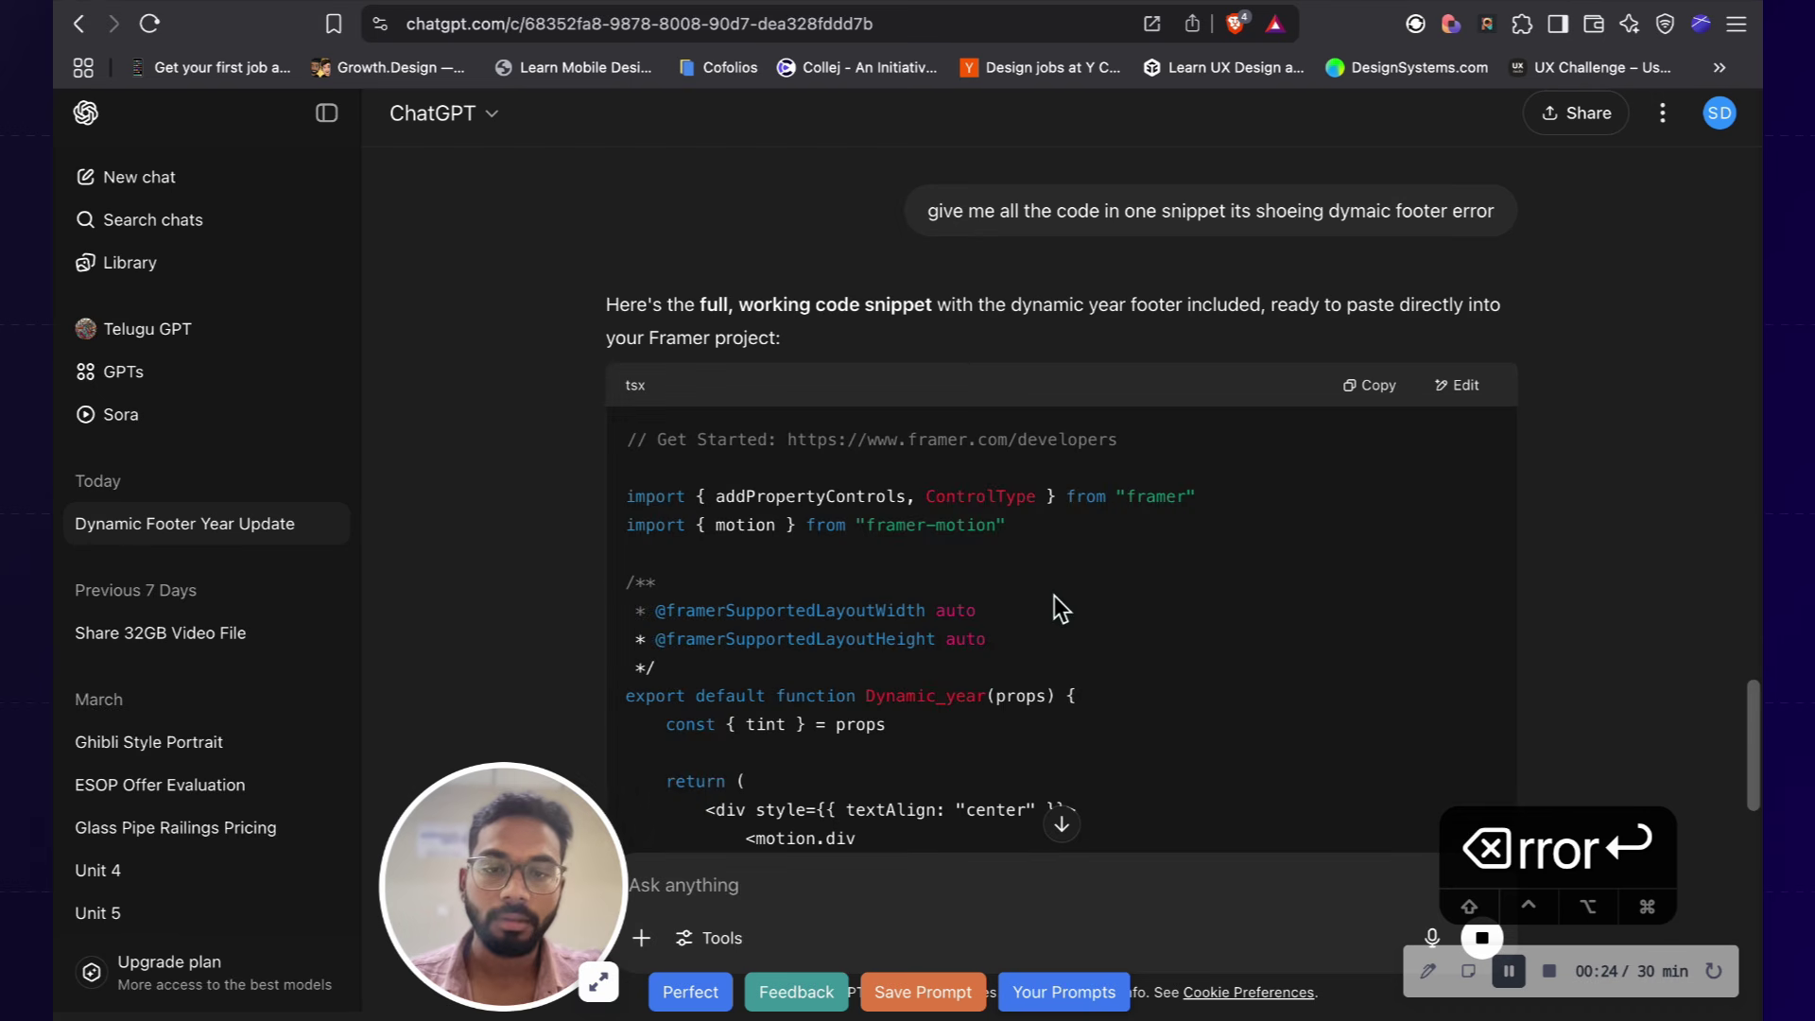
# Step: Review ChatGPT's full tsx snippet with the dynamic year footer, copy it, and switch back to Framer
pyautogui.scroll(-6, 1053, 596)
pyautogui.scroll(-10, 1051, 598)
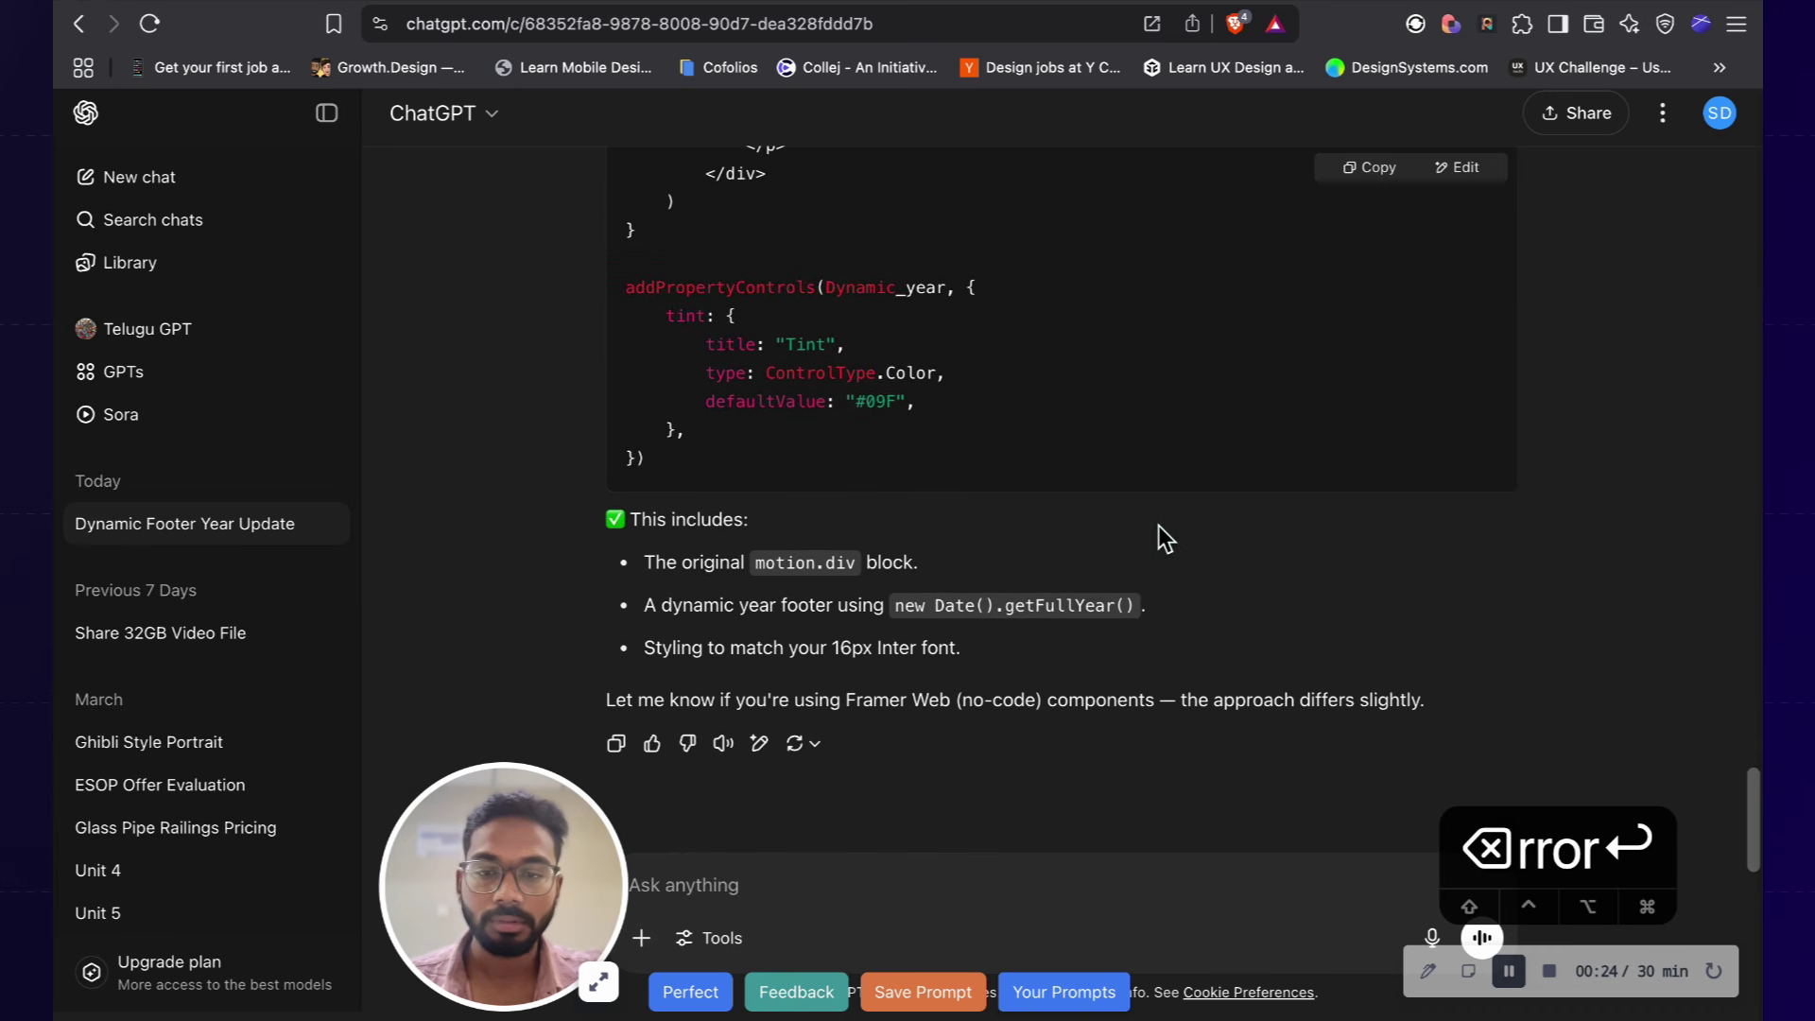
pyautogui.scroll(15, 1157, 525)
pyautogui.click(1387, 303)
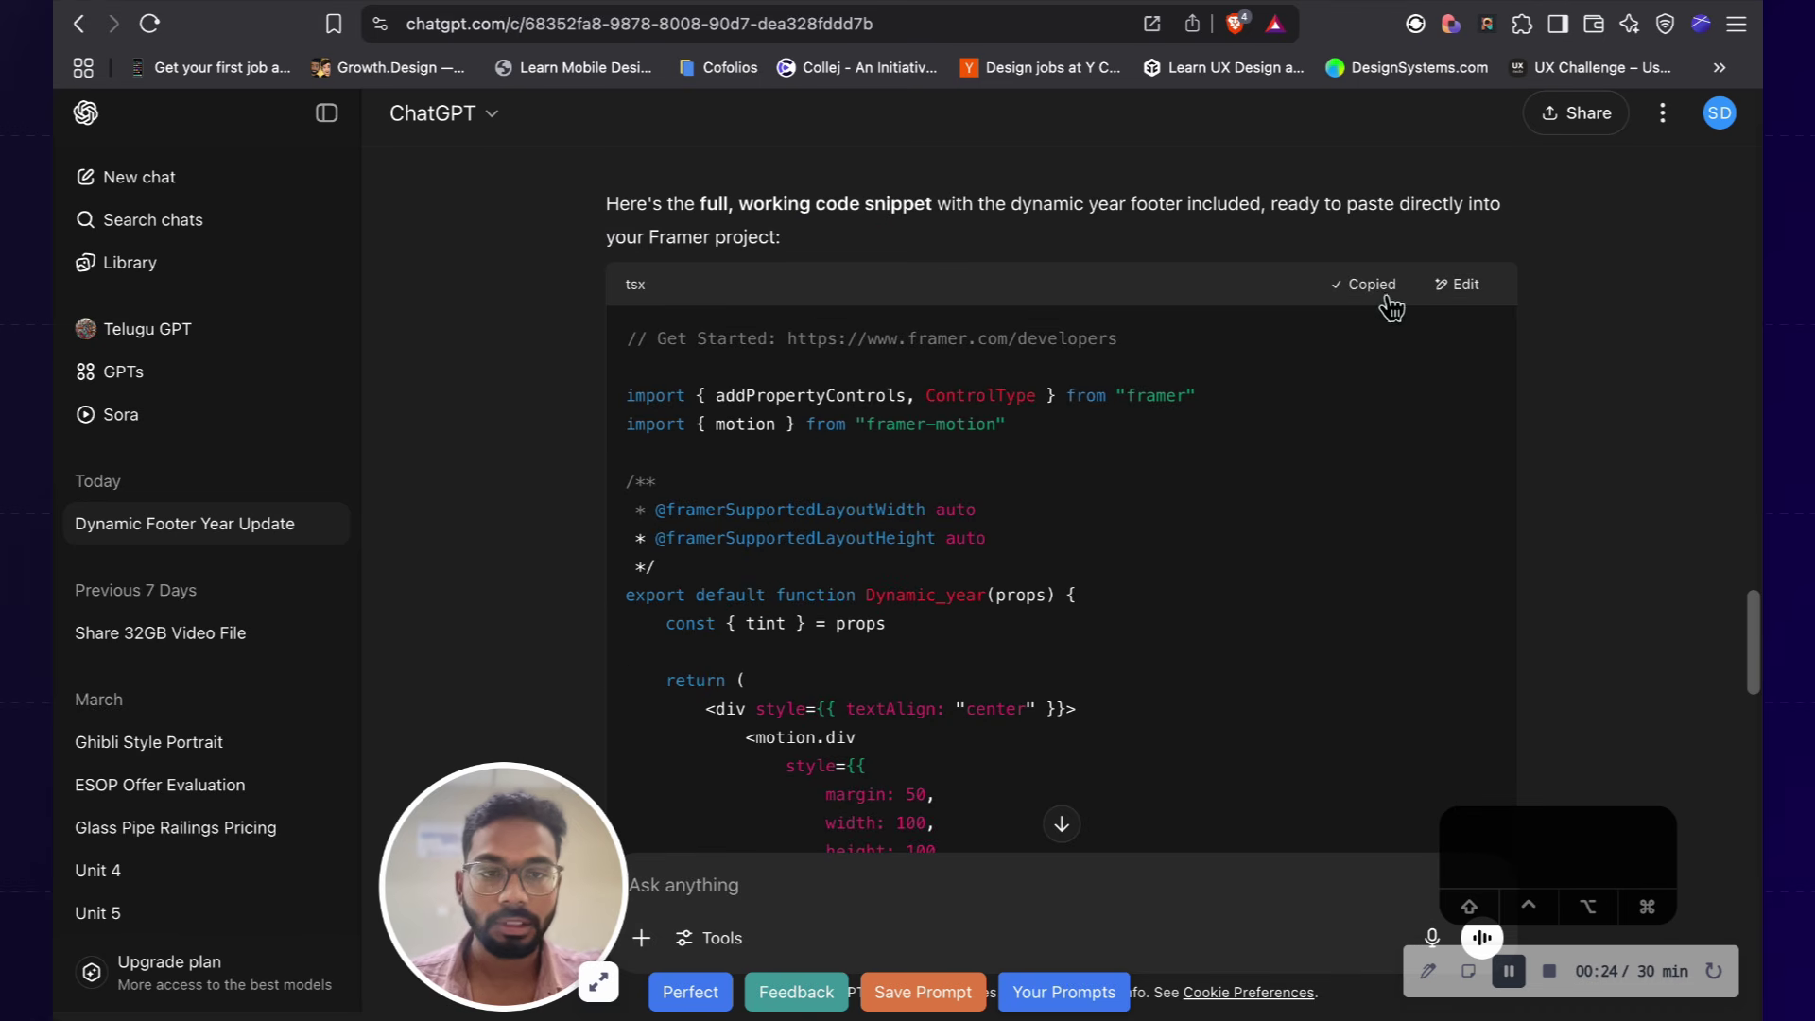
pyautogui.hotkey('ctrl', 'Tab')
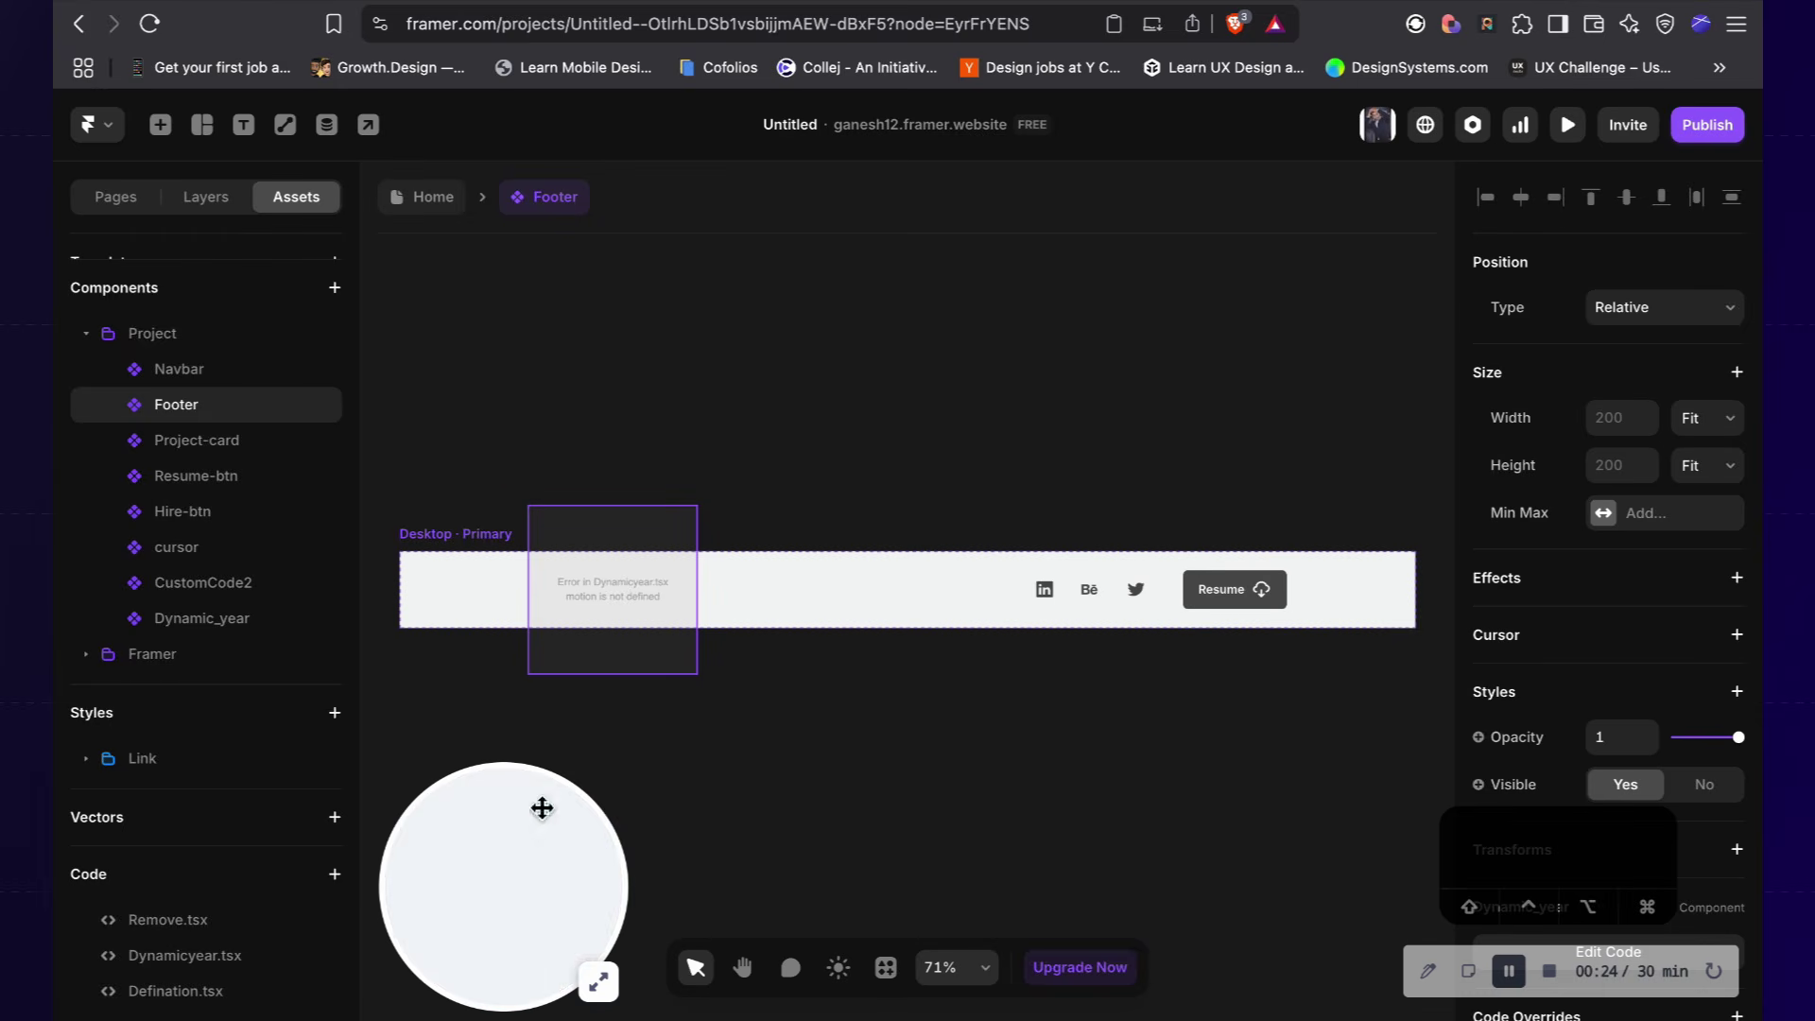
# Step: Permanently delete the Defination.tsx code file from the project
pyautogui.click(247, 993)
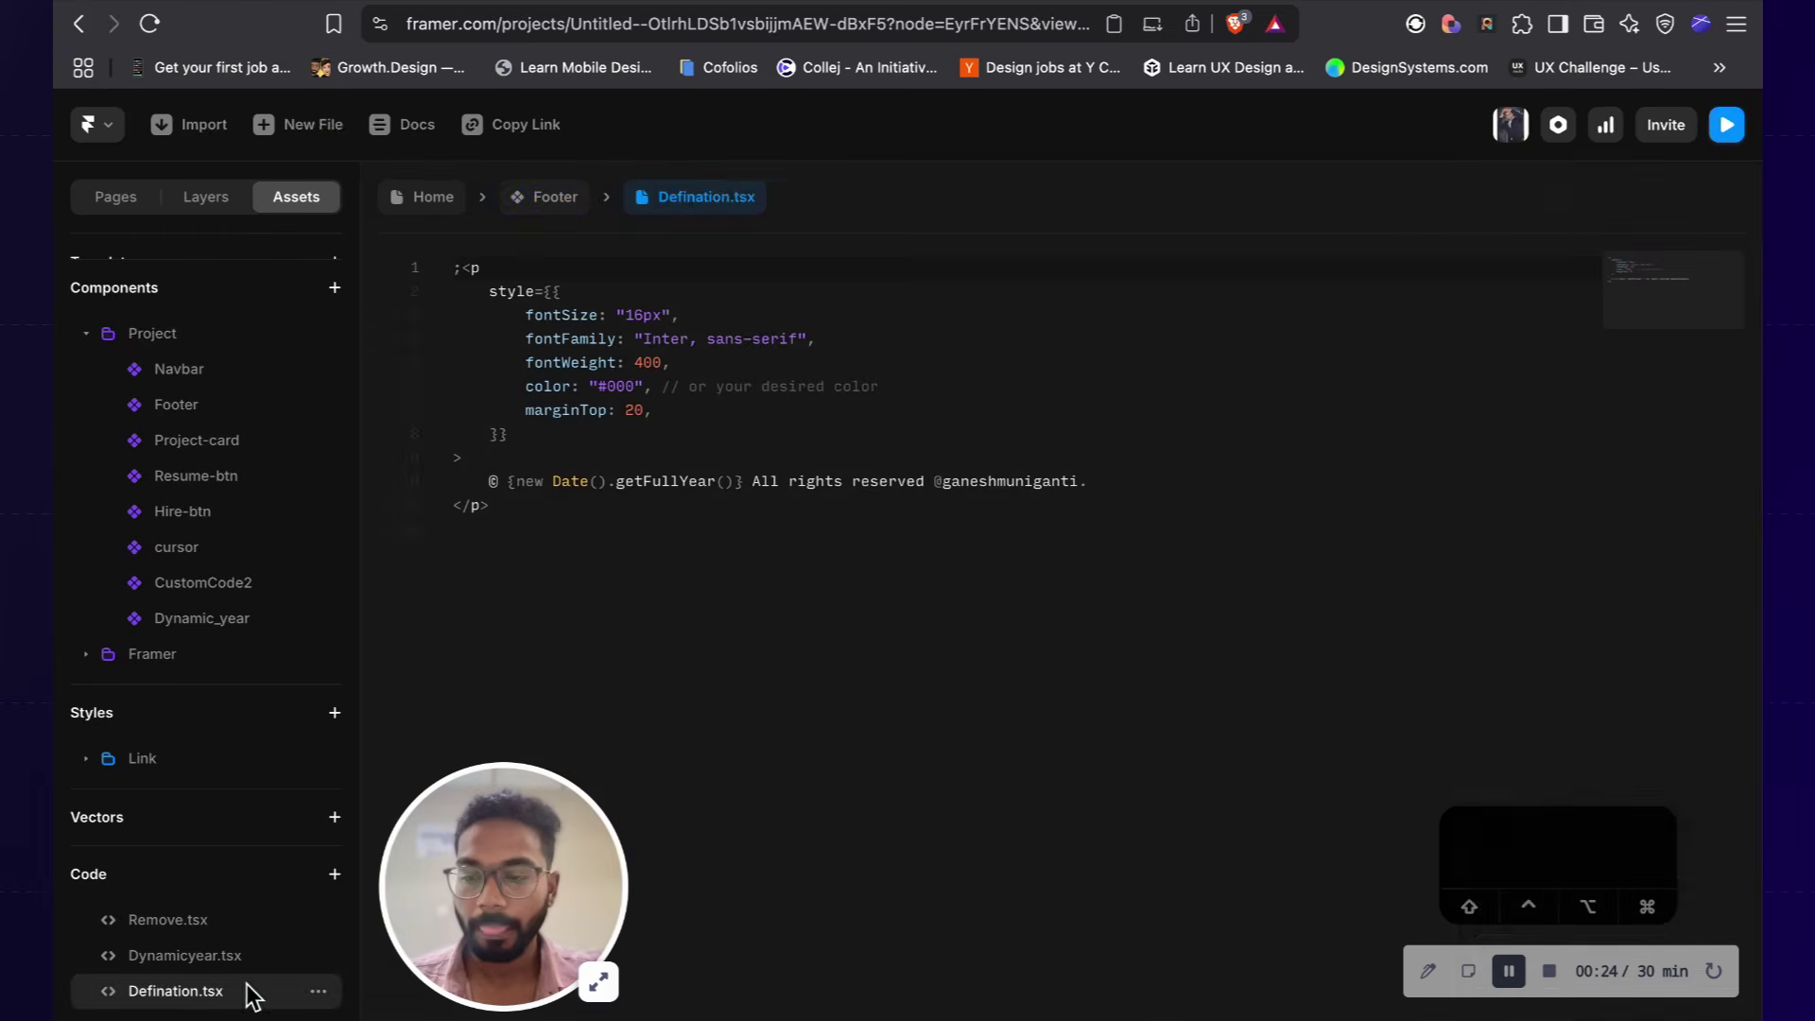
pyautogui.click(318, 990)
pyautogui.click(331, 974)
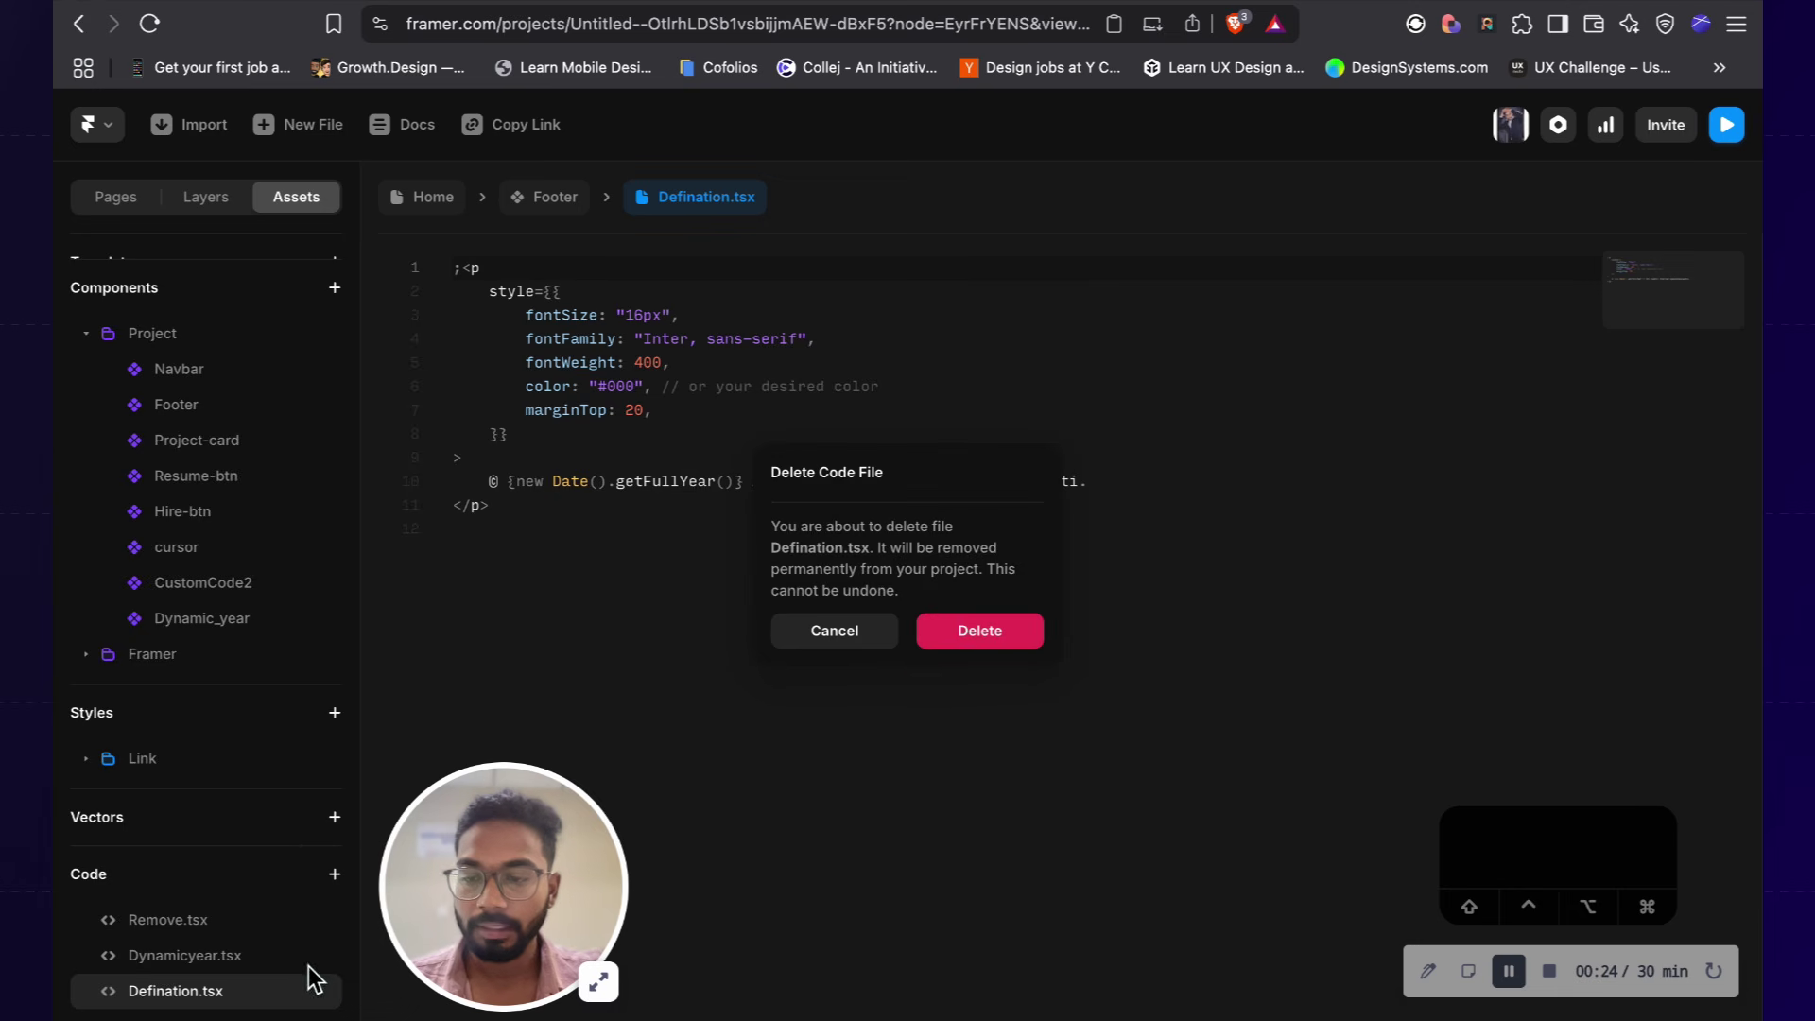
pyautogui.click(924, 645)
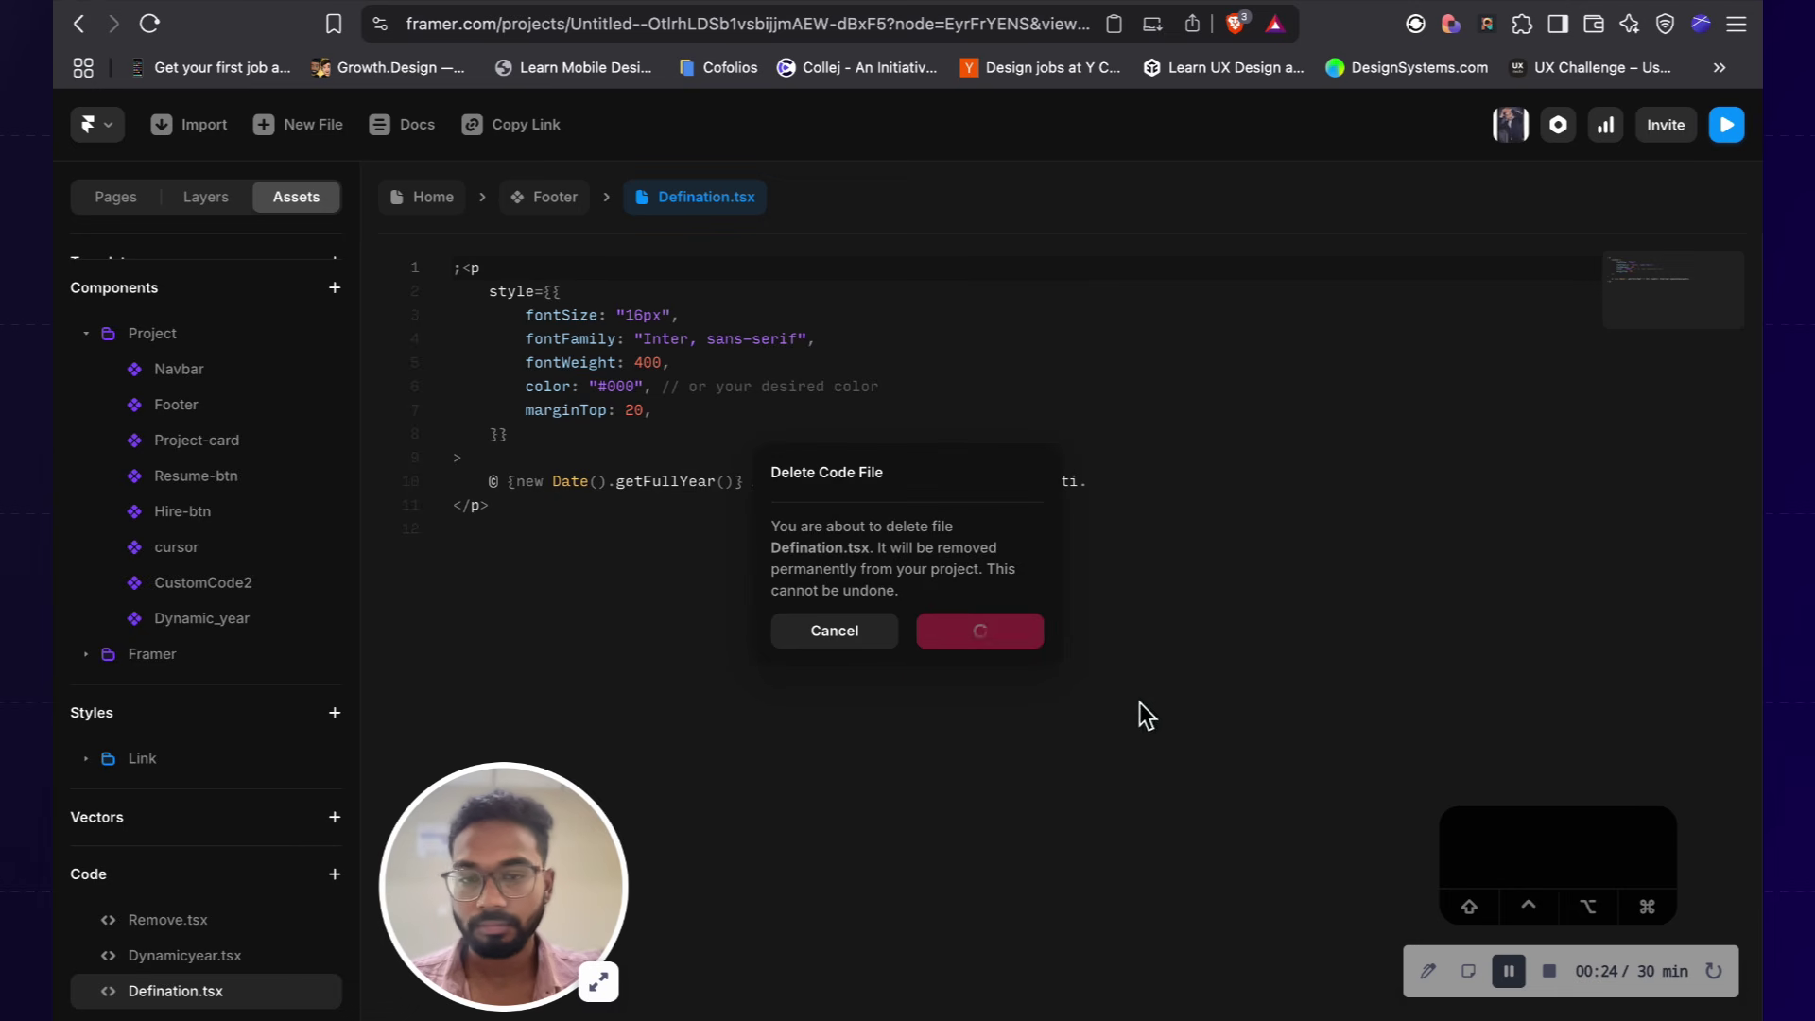
# Step: Replace all the code in Dynamicyear.tsx with the full snippet copied from ChatGPT
pyautogui.click(232, 987)
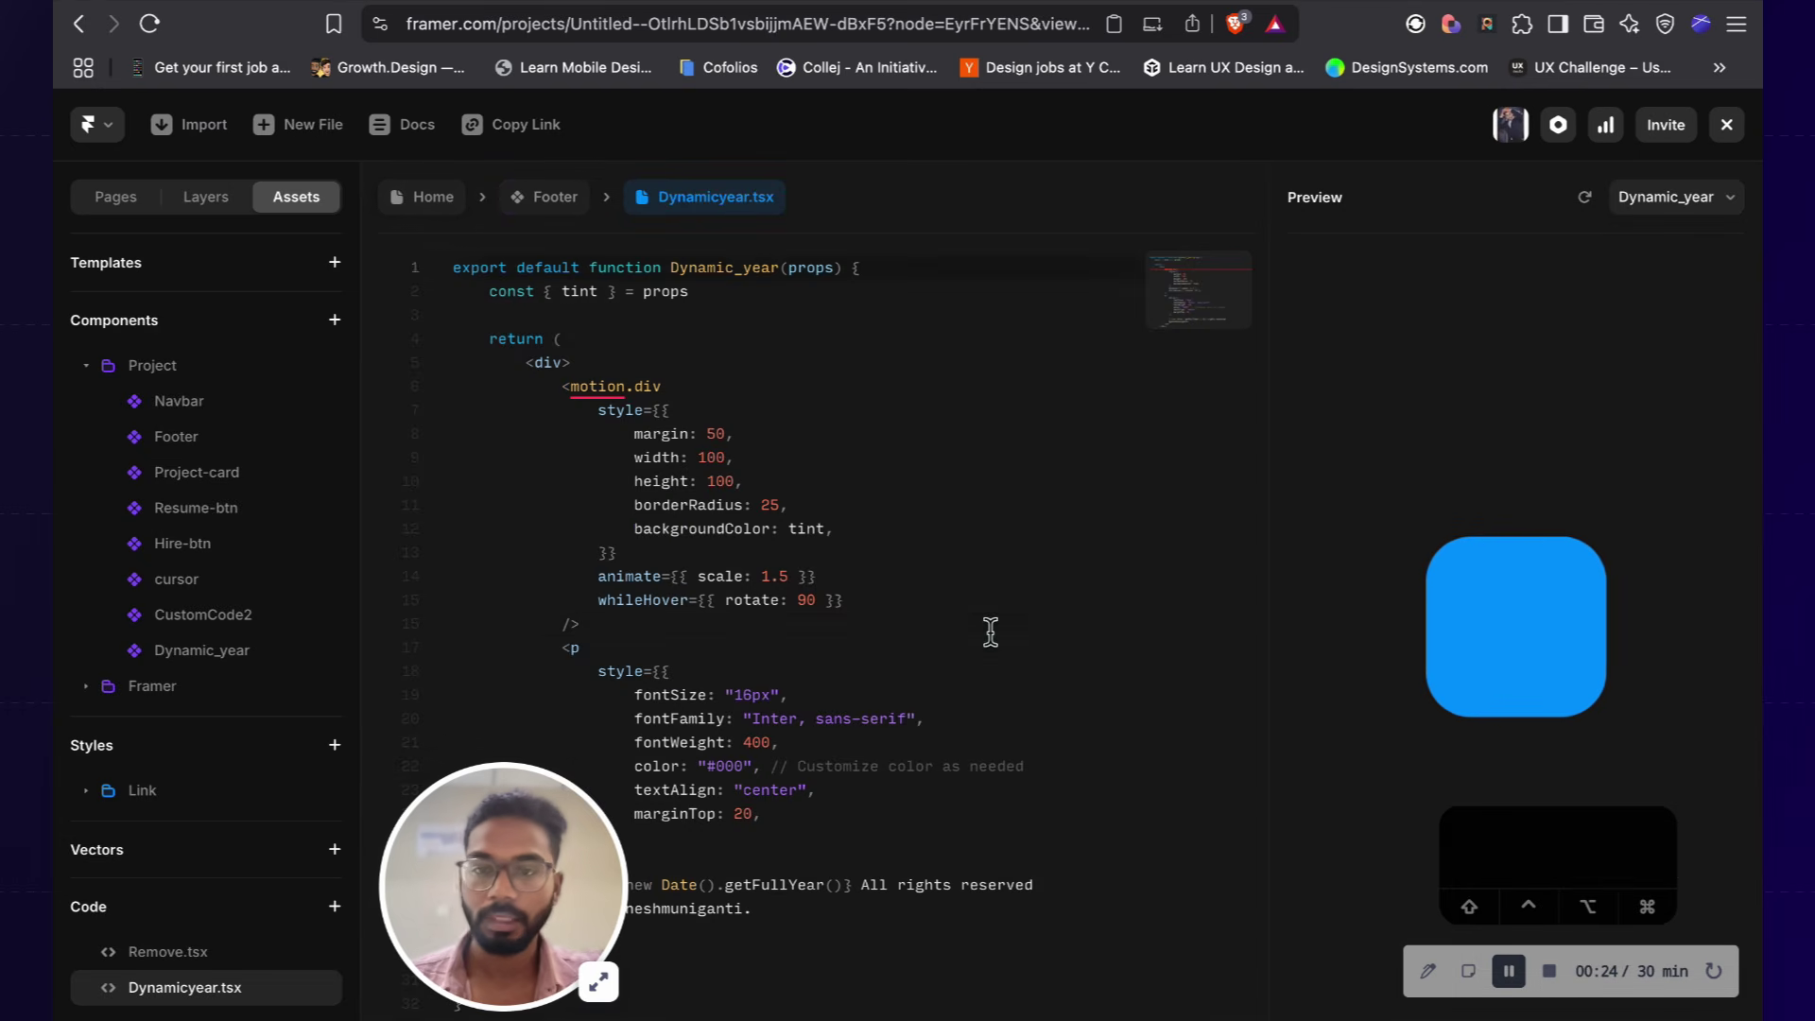
pyautogui.hotkey('ctrl', 'a')
pyautogui.hotkey('ctrl', 'v')
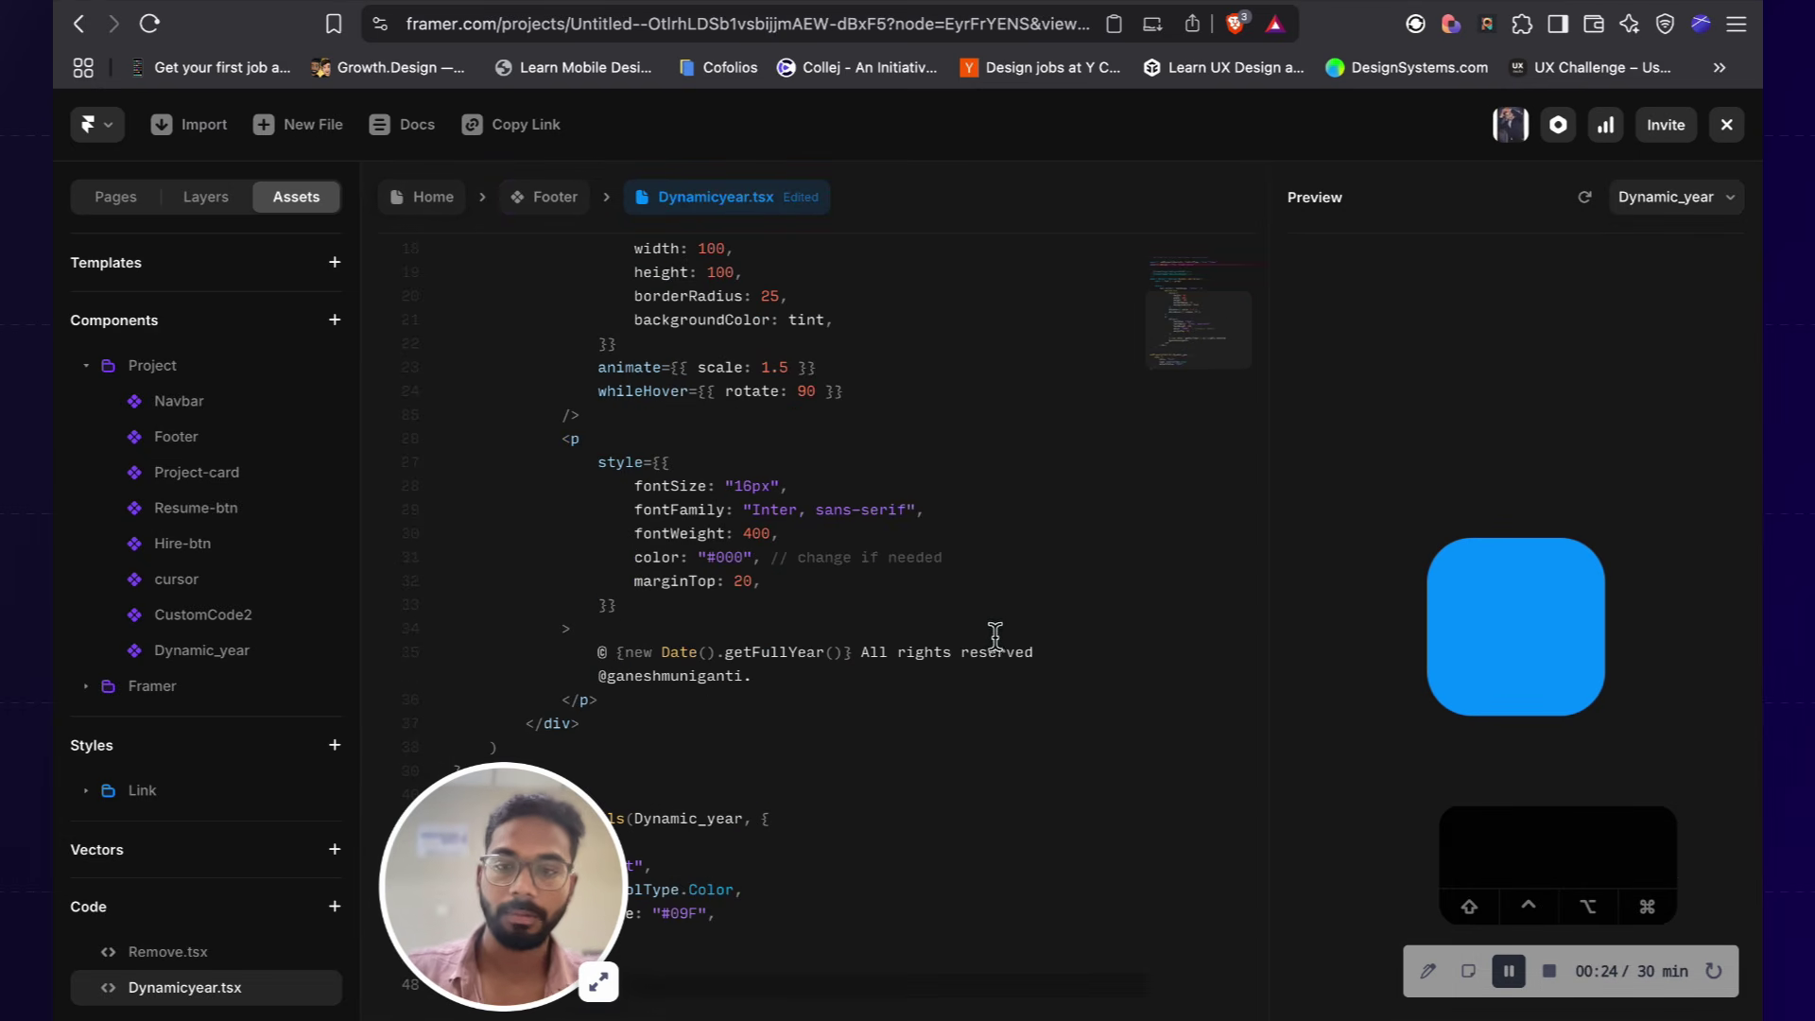
pyautogui.click(1090, 493)
pyautogui.scroll(5, 1089, 494)
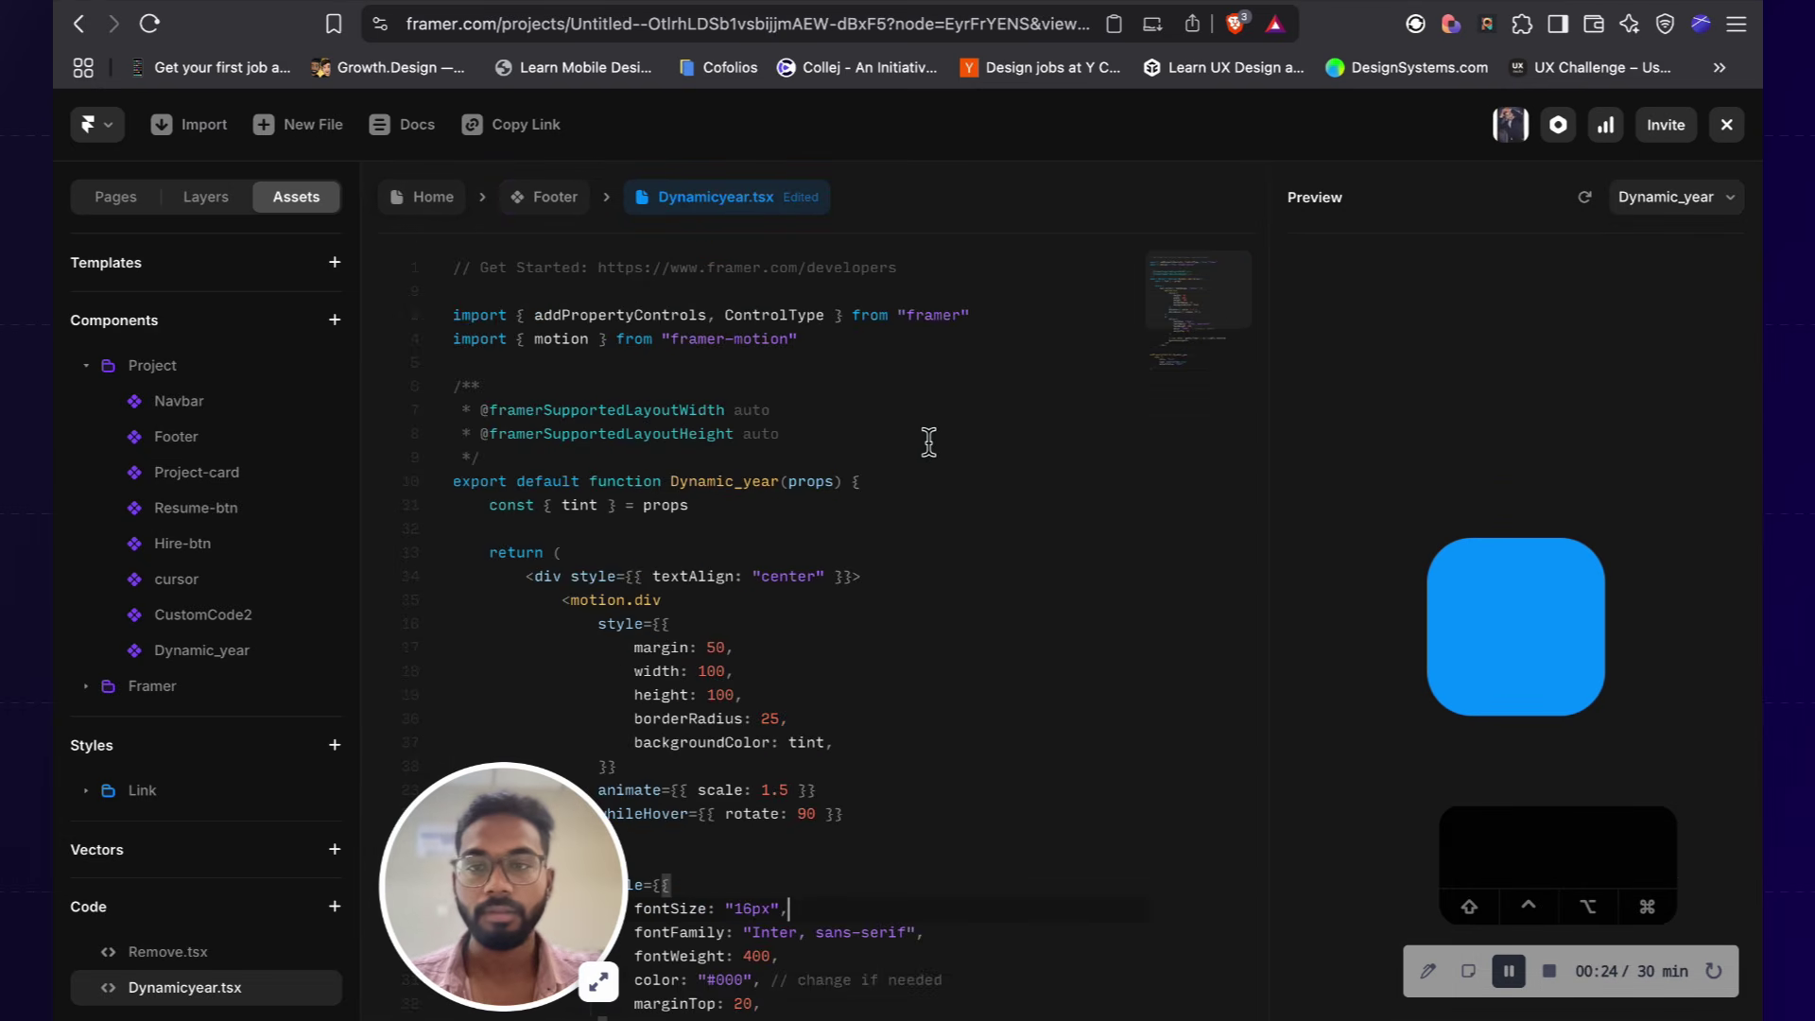
# Step: Return to the Footer, delete the existing dynamic year instance, and insert Dynamicyear.tsx again before the social icons
pyautogui.click(527, 200)
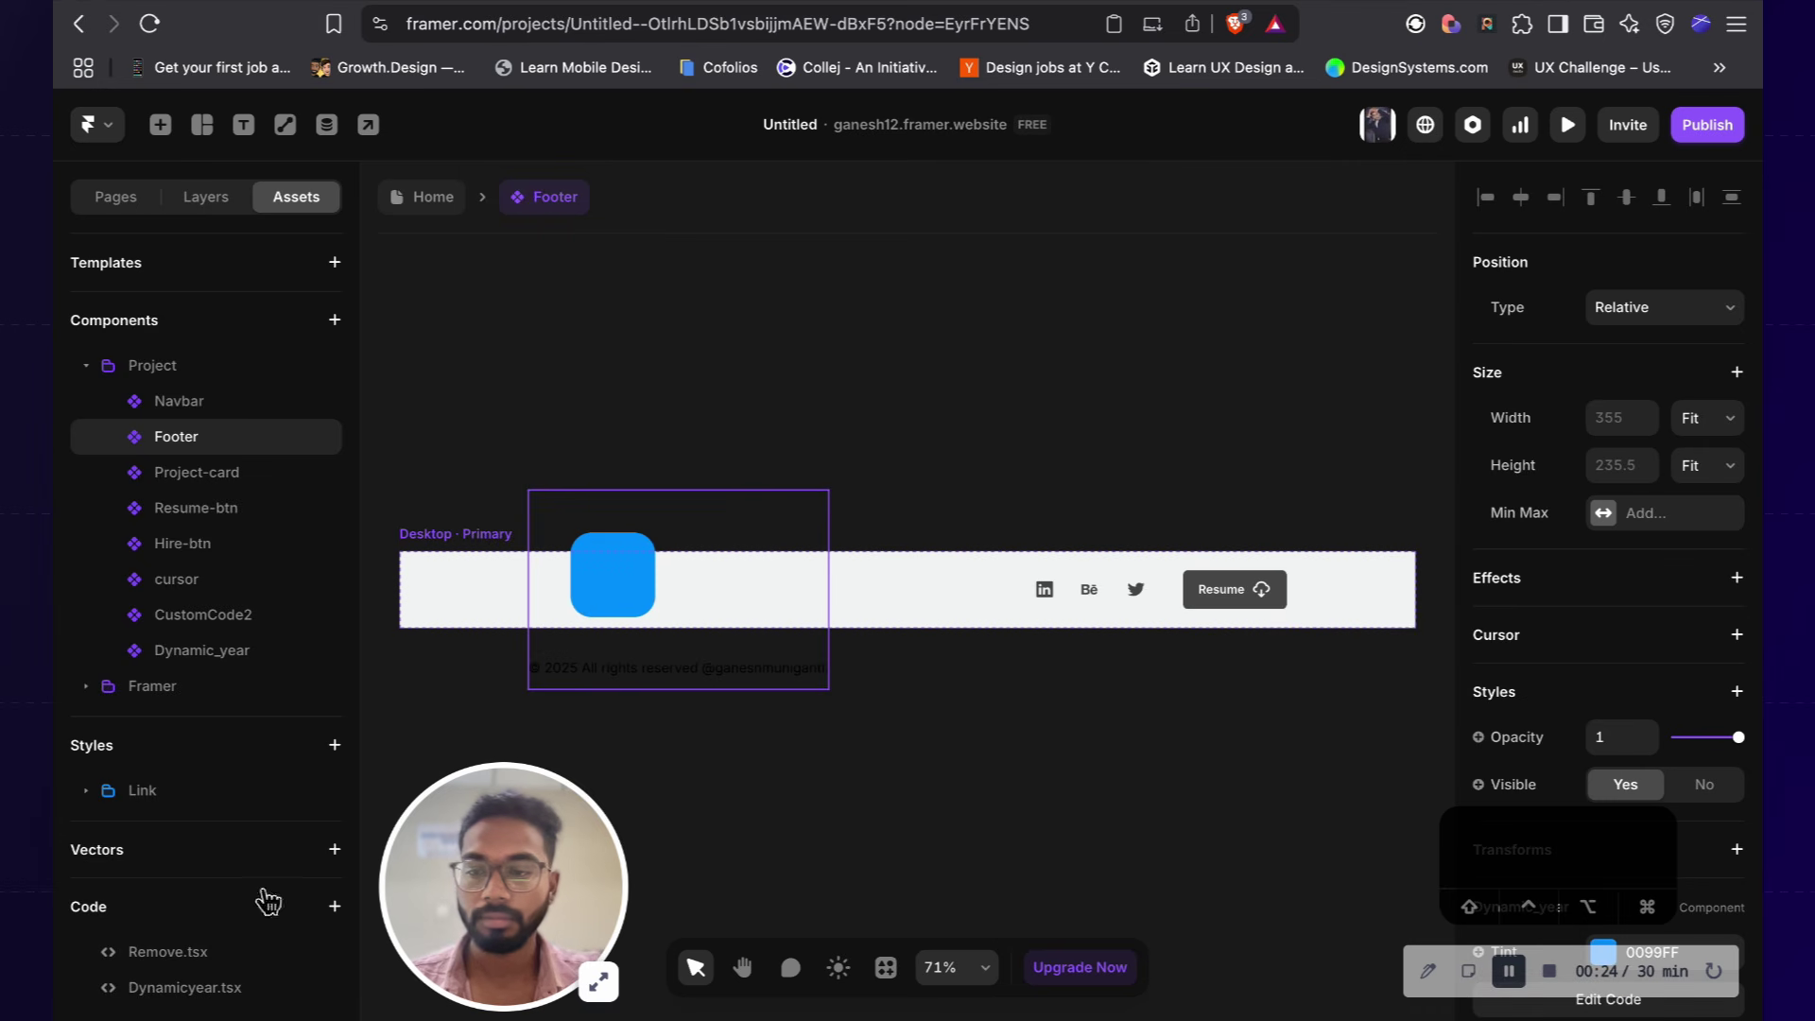
pyautogui.press('BackSpace')
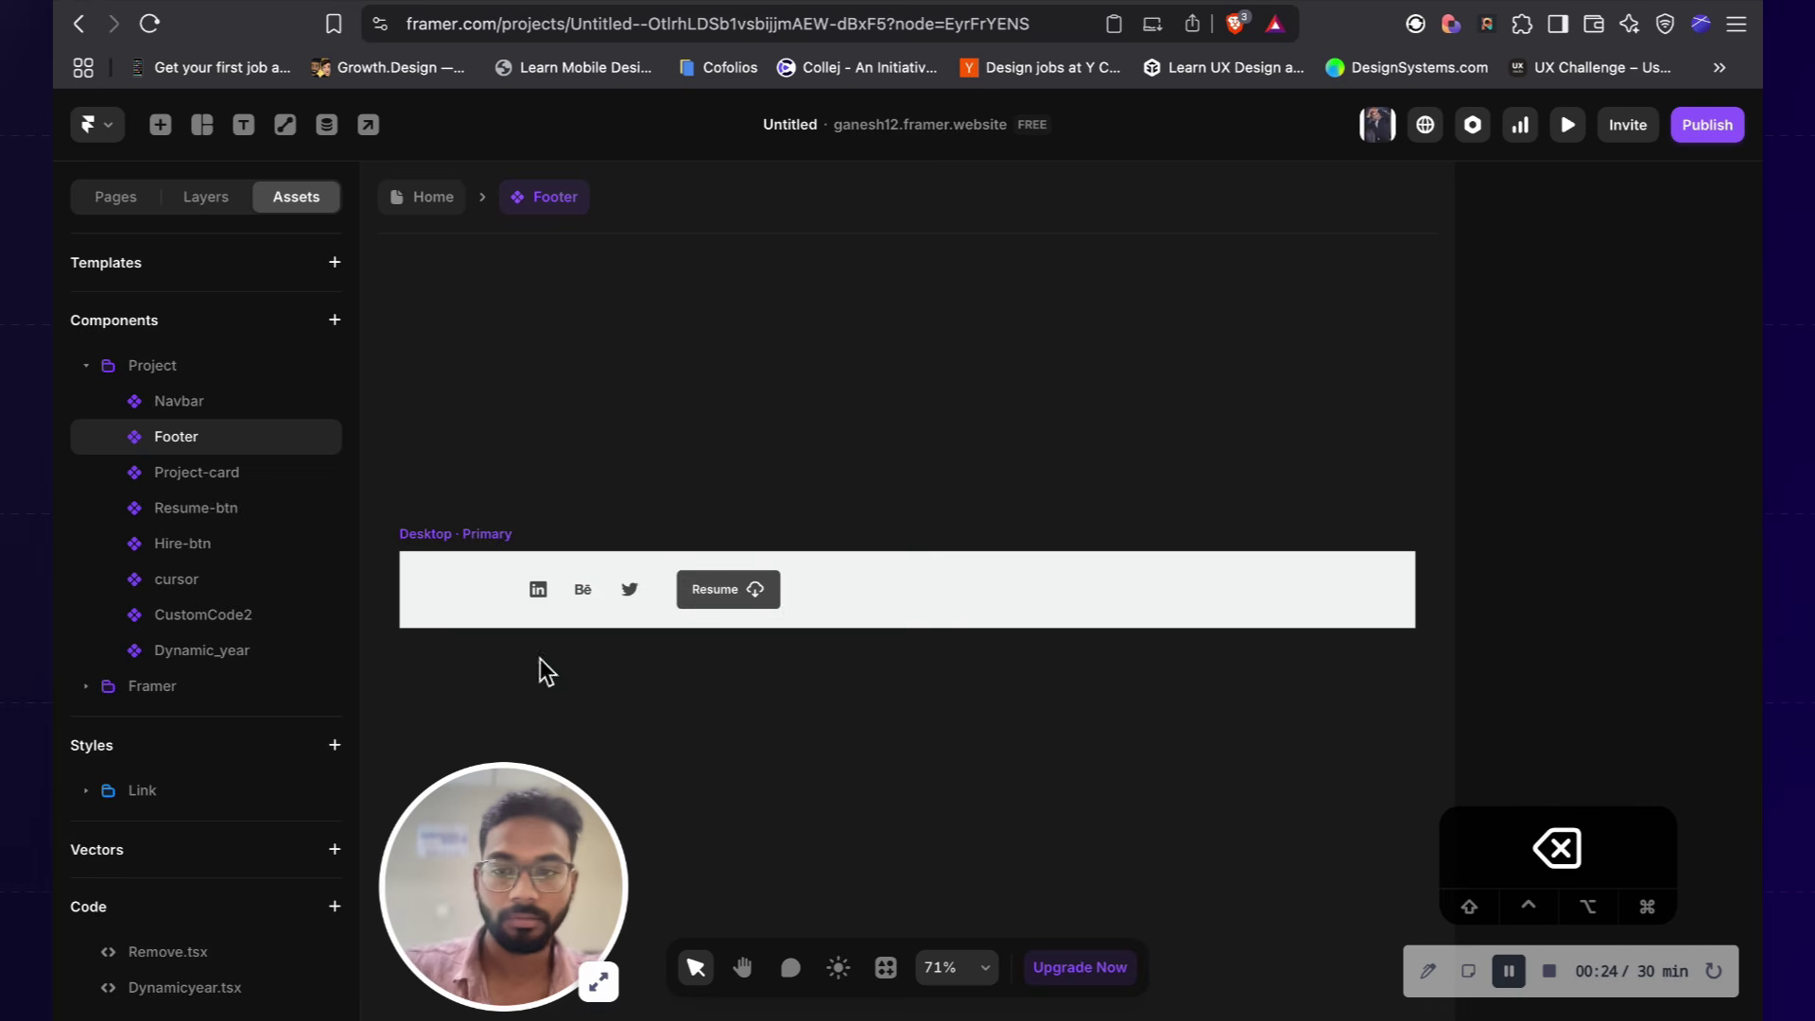
pyautogui.moveTo(210, 993); pyautogui.dragTo(540, 606)
# Step: Open the inserted dynamic year component's code and examine the motion.div and copyright paragraph blocks
pyautogui.doubleClick(619, 586)
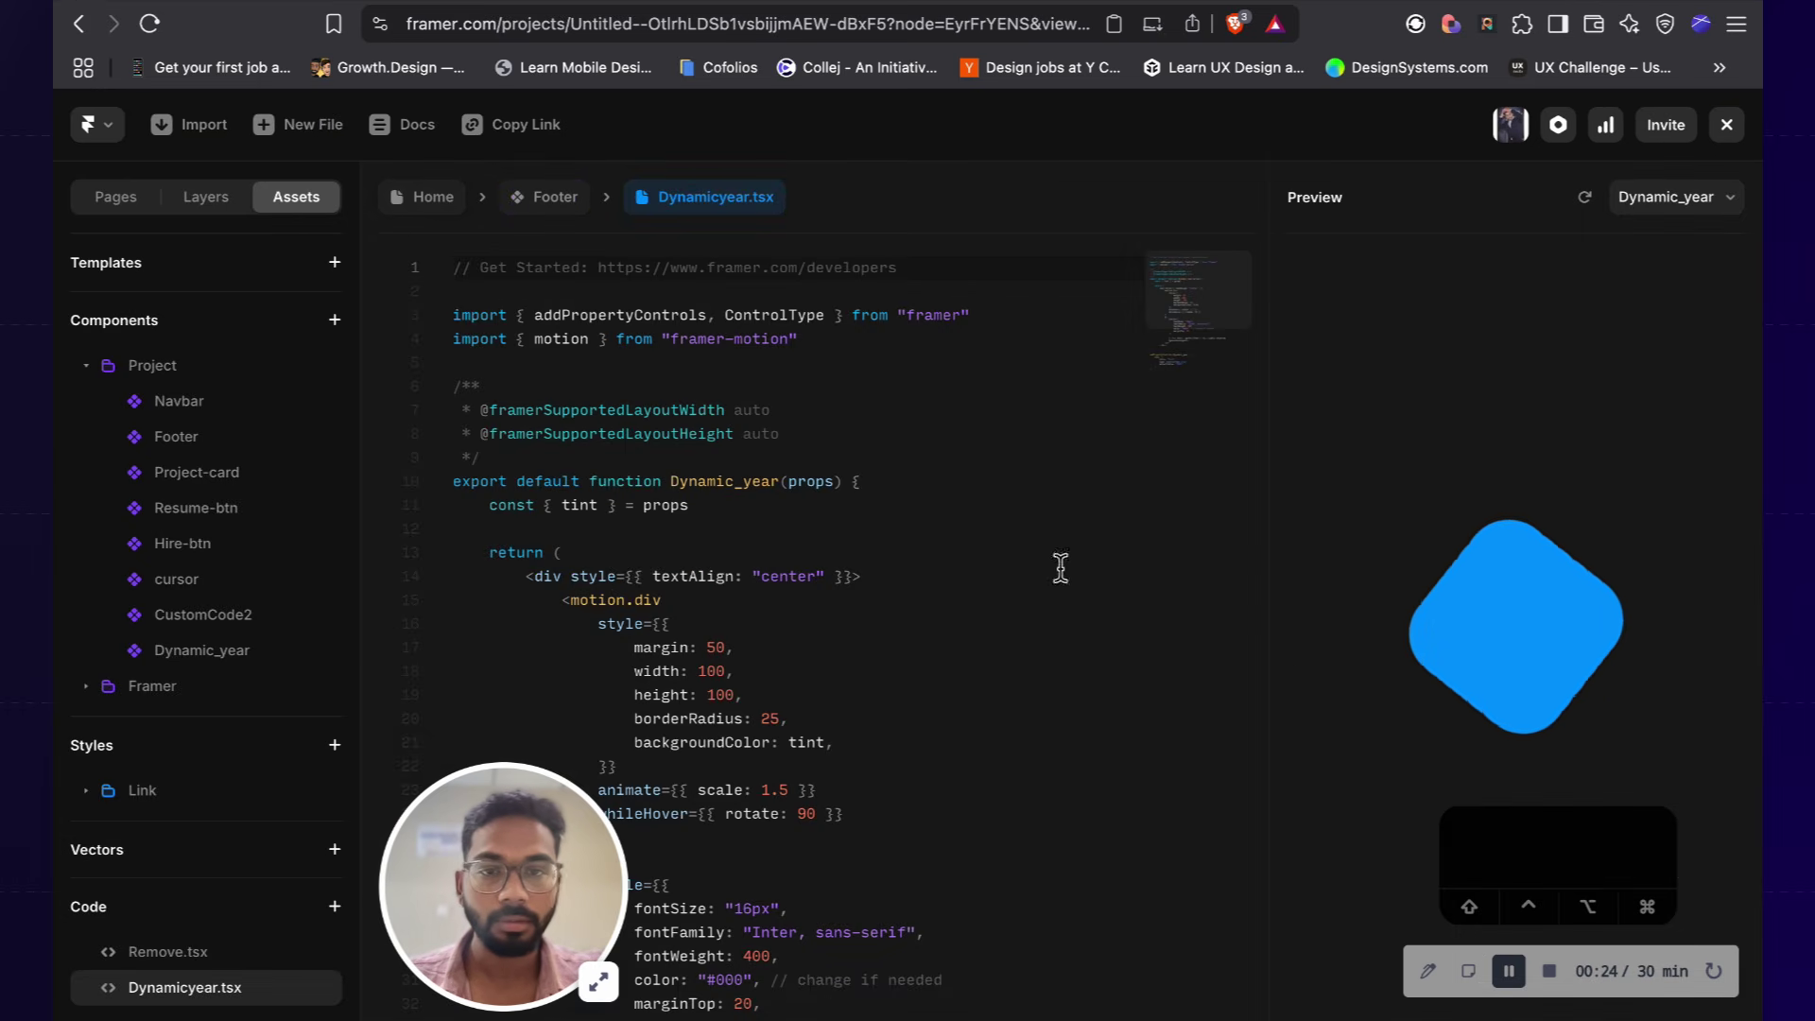
pyautogui.scroll(-3, 765, 541)
pyautogui.scroll(-4, 766, 541)
pyautogui.scroll(3, 769, 332)
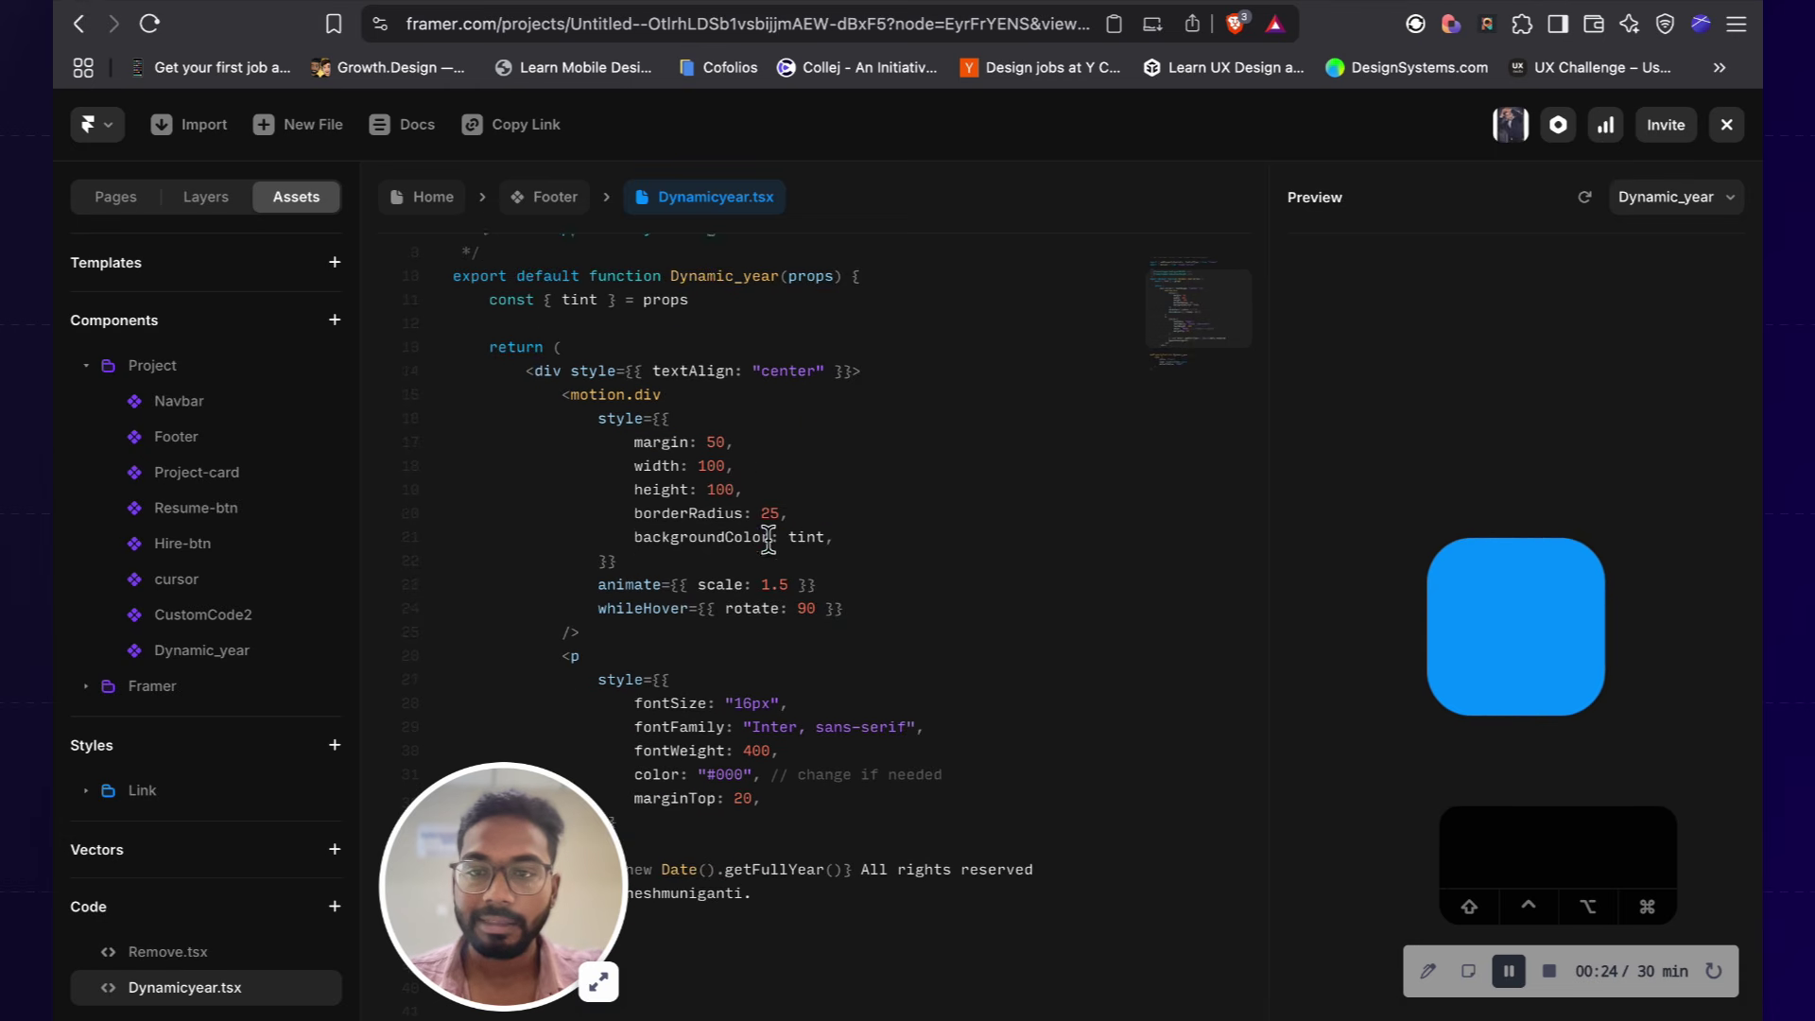
pyautogui.scroll(-7, 538, 373)
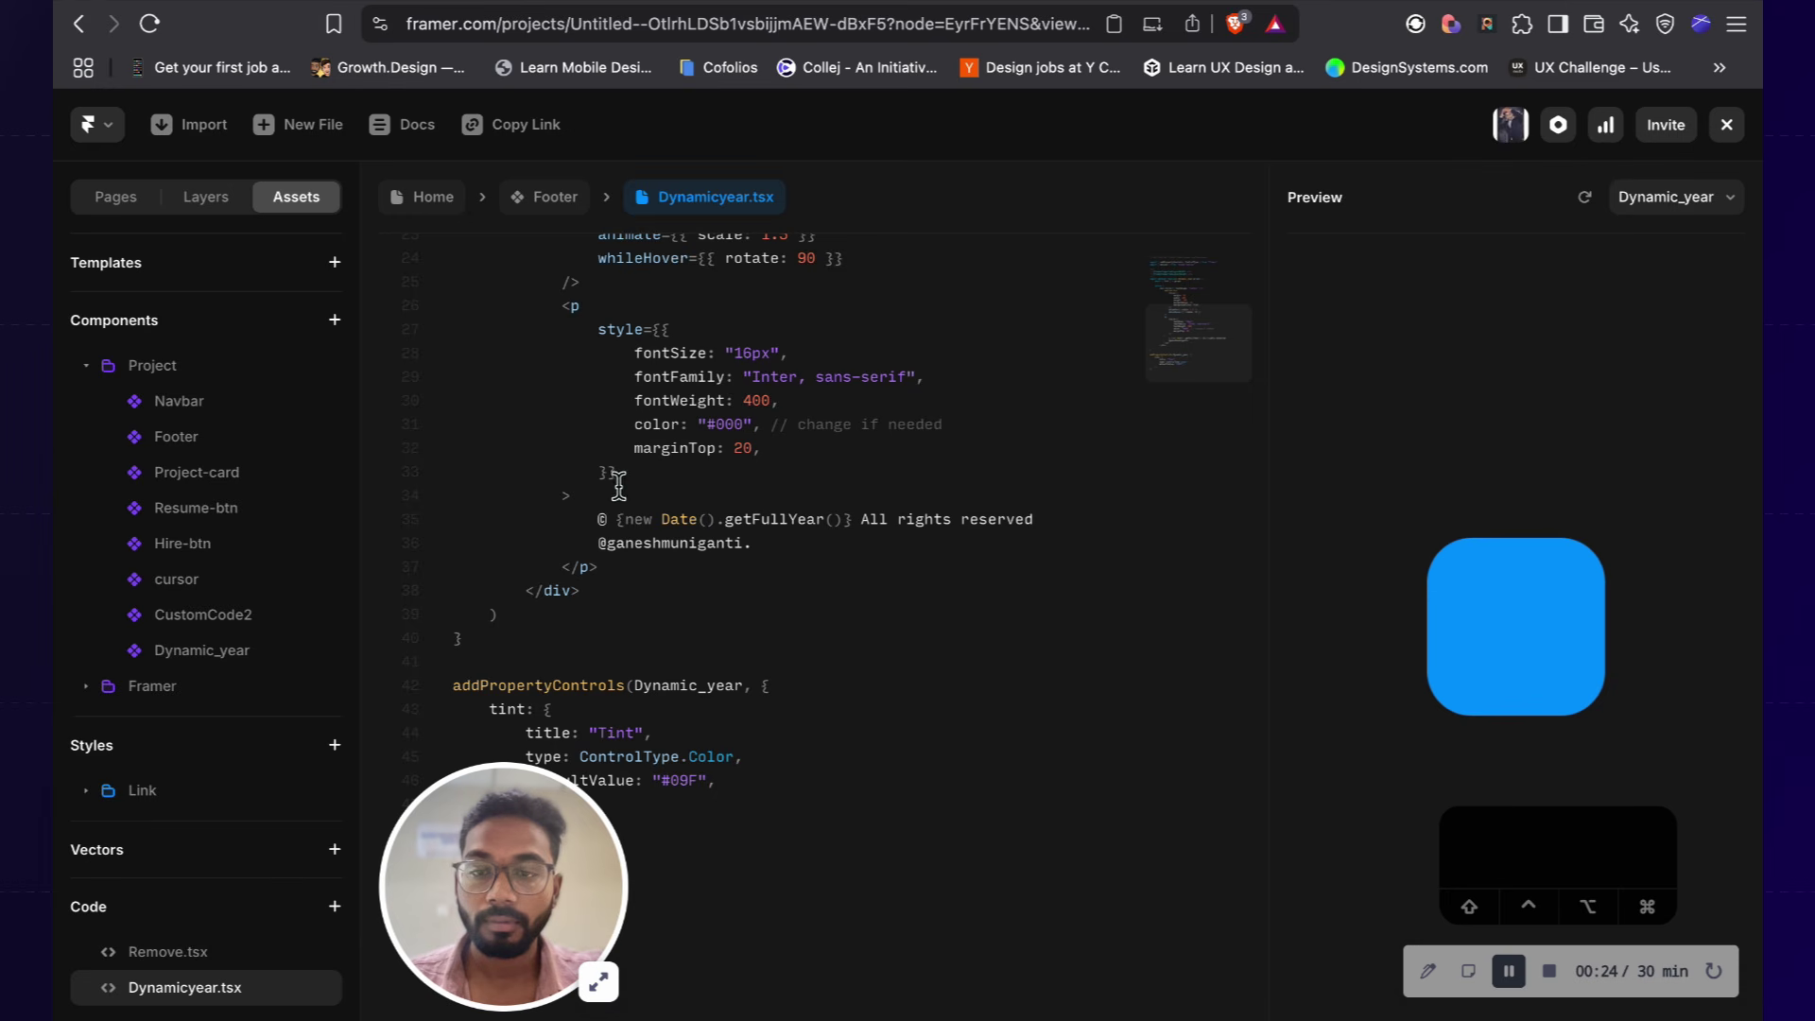
pyautogui.scroll(4, 631, 484)
pyautogui.moveTo(632, 478); pyautogui.dragTo(567, 433)
pyautogui.scroll(4, 626, 437)
pyautogui.rightClick(567, 433)
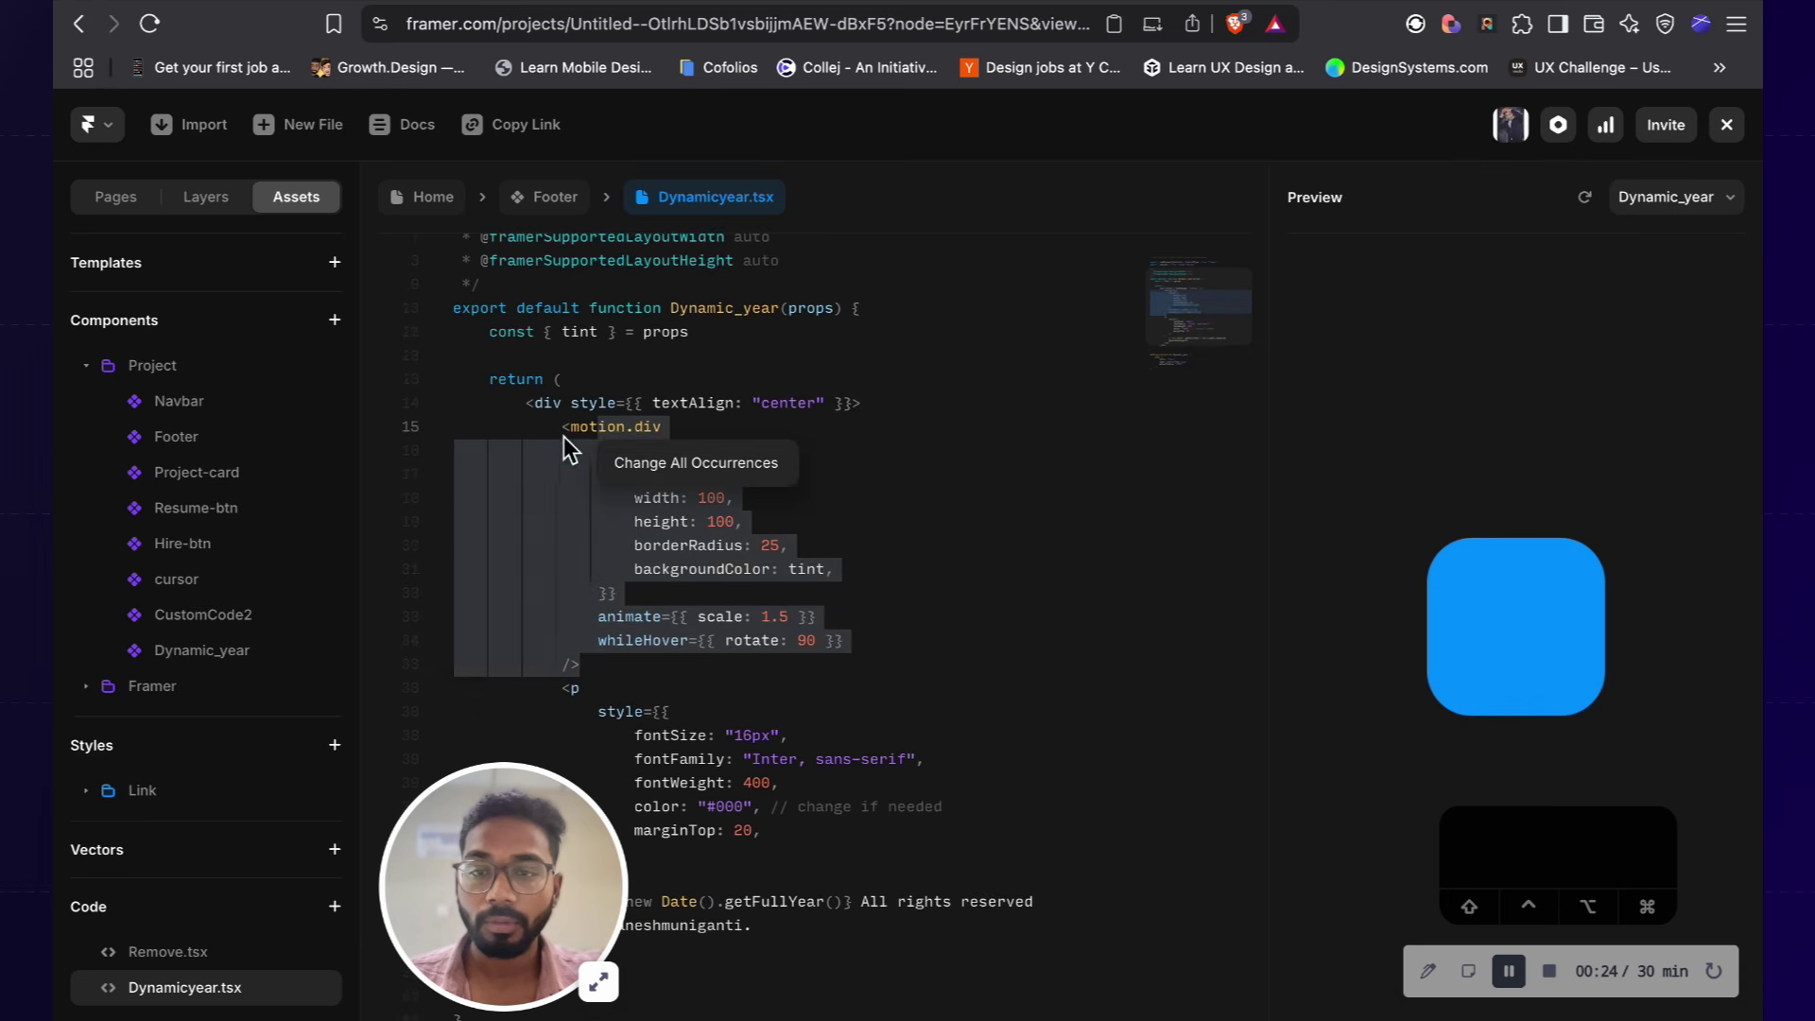
pyautogui.press('BackSpace')
pyautogui.press('BackSpace')
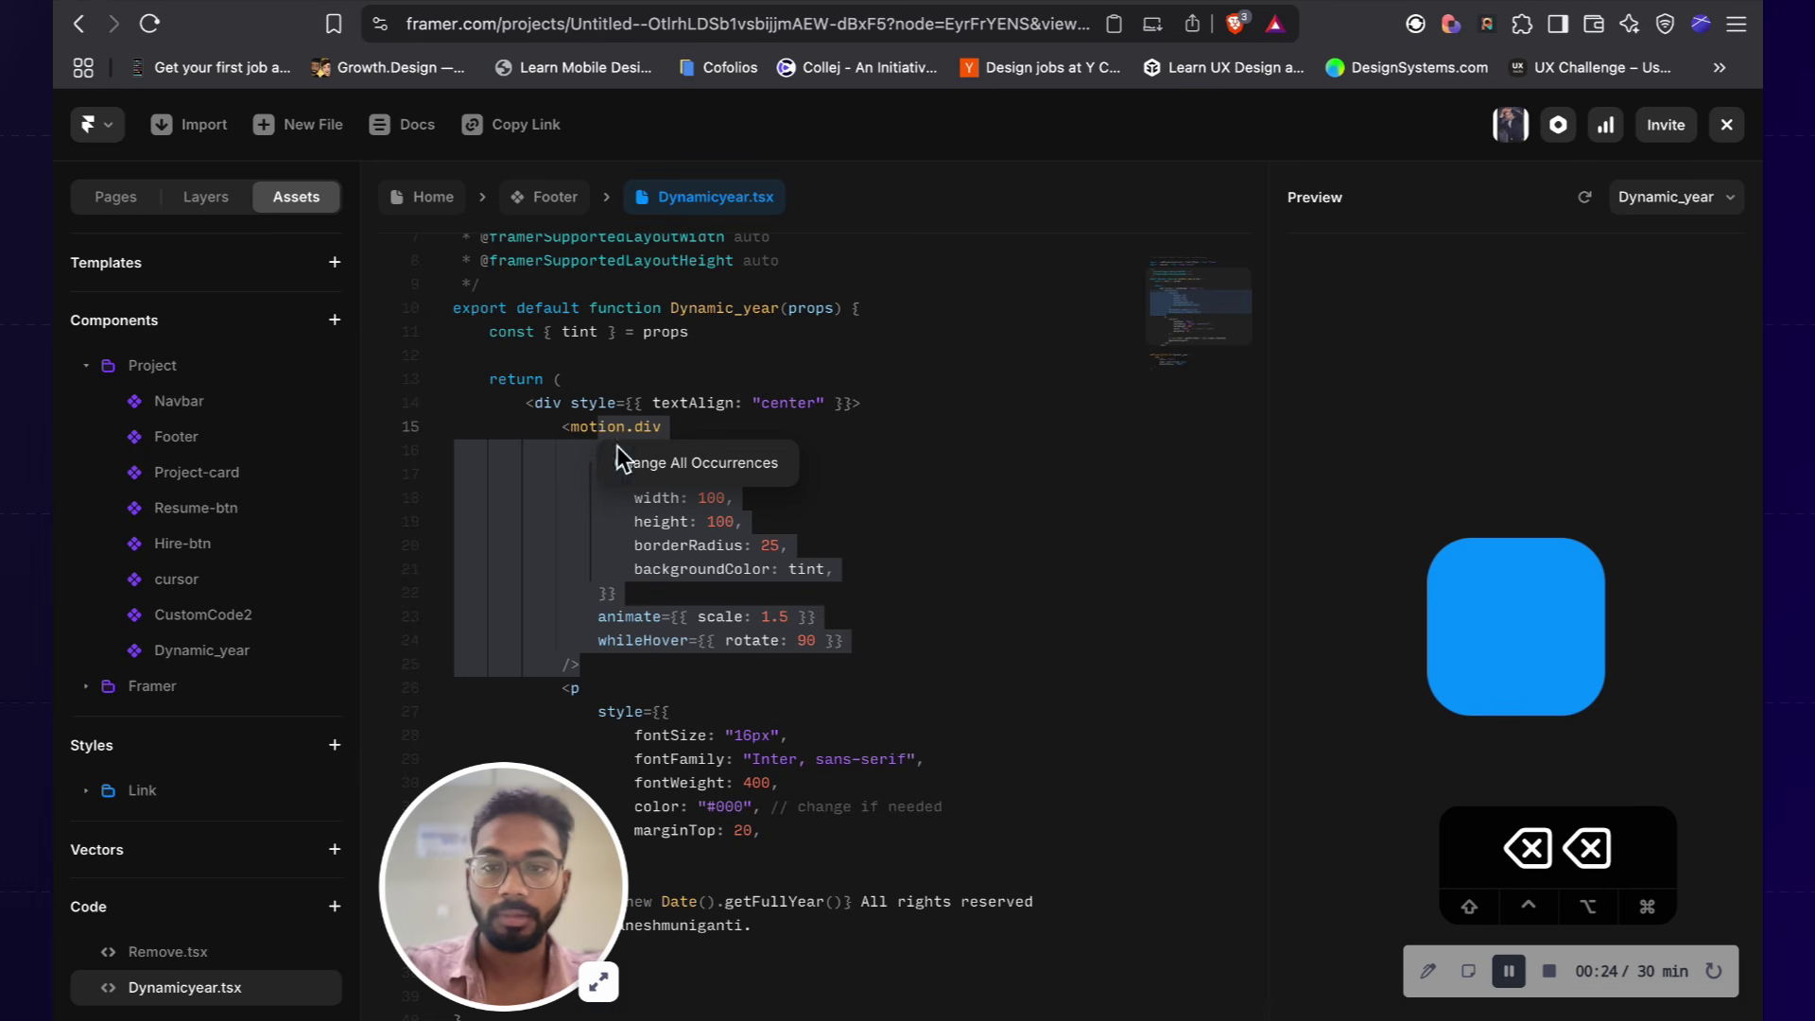
pyautogui.click(638, 470)
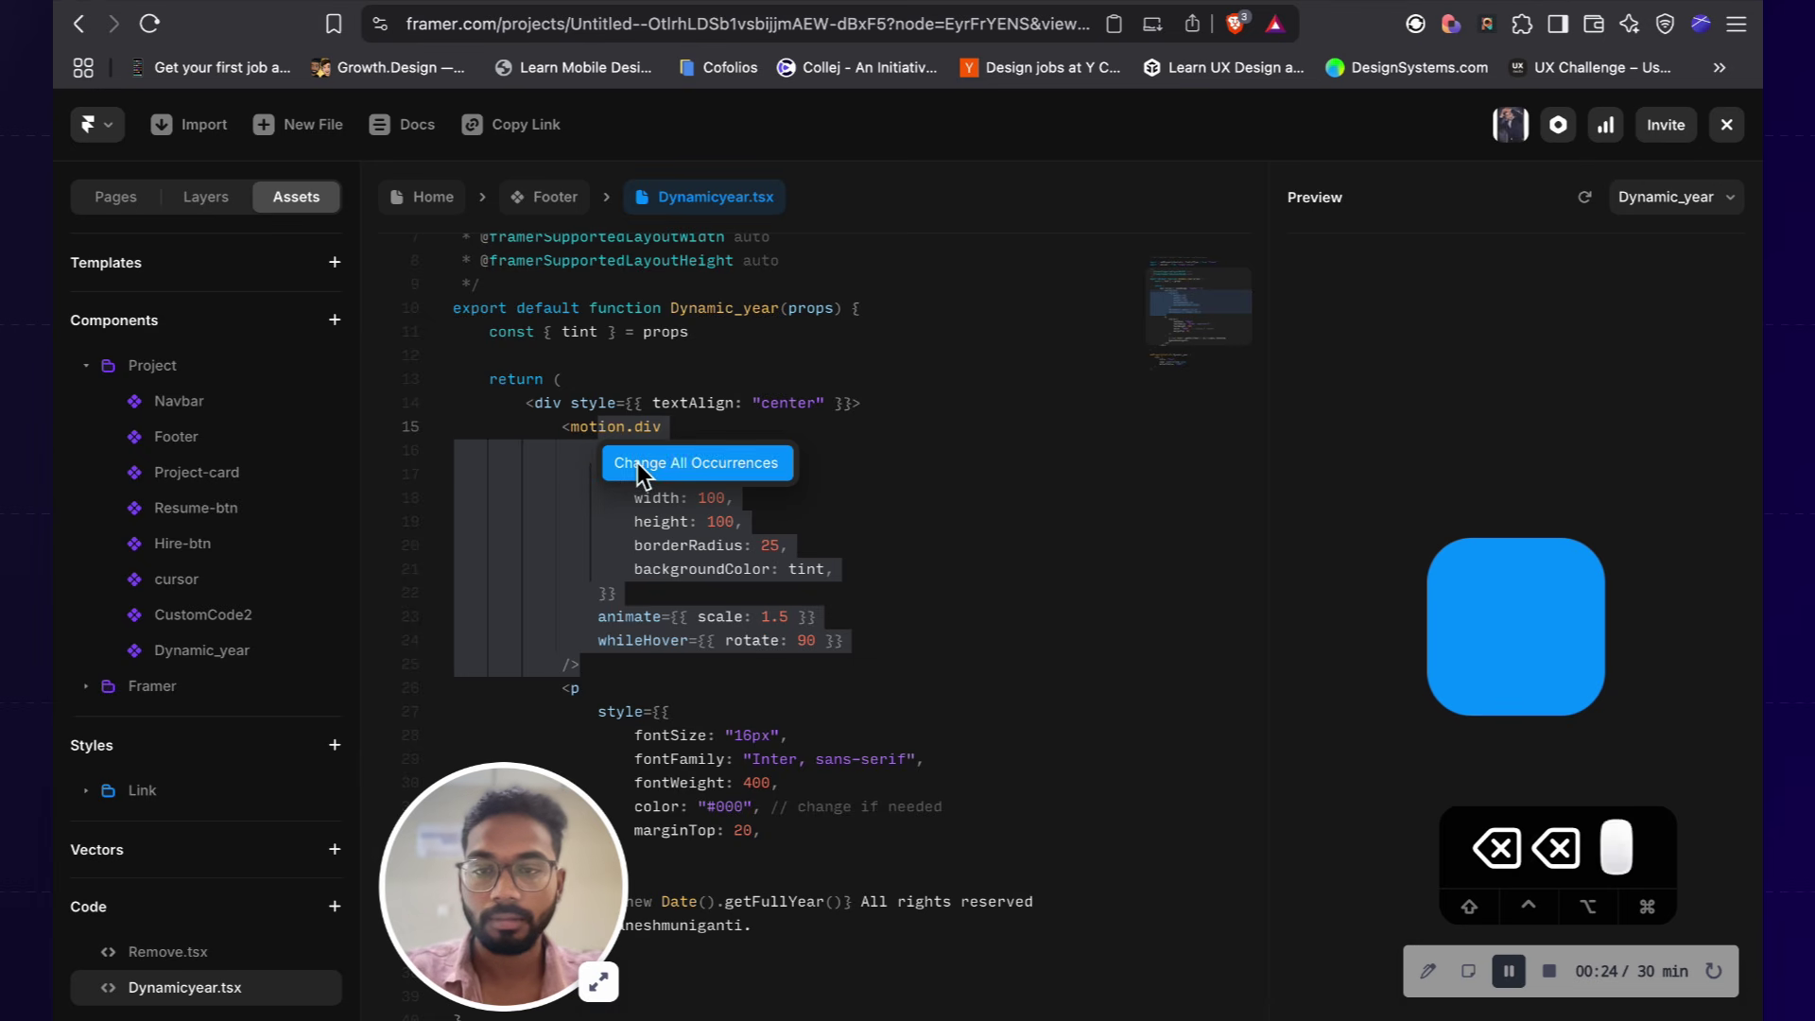
# Step: Delete the entire motion.div block and its leftover blank line from Dynamicyear.tsx, and return to the Footer
pyautogui.click(569, 433)
pyautogui.moveTo(563, 430); pyautogui.dragTo(658, 665)
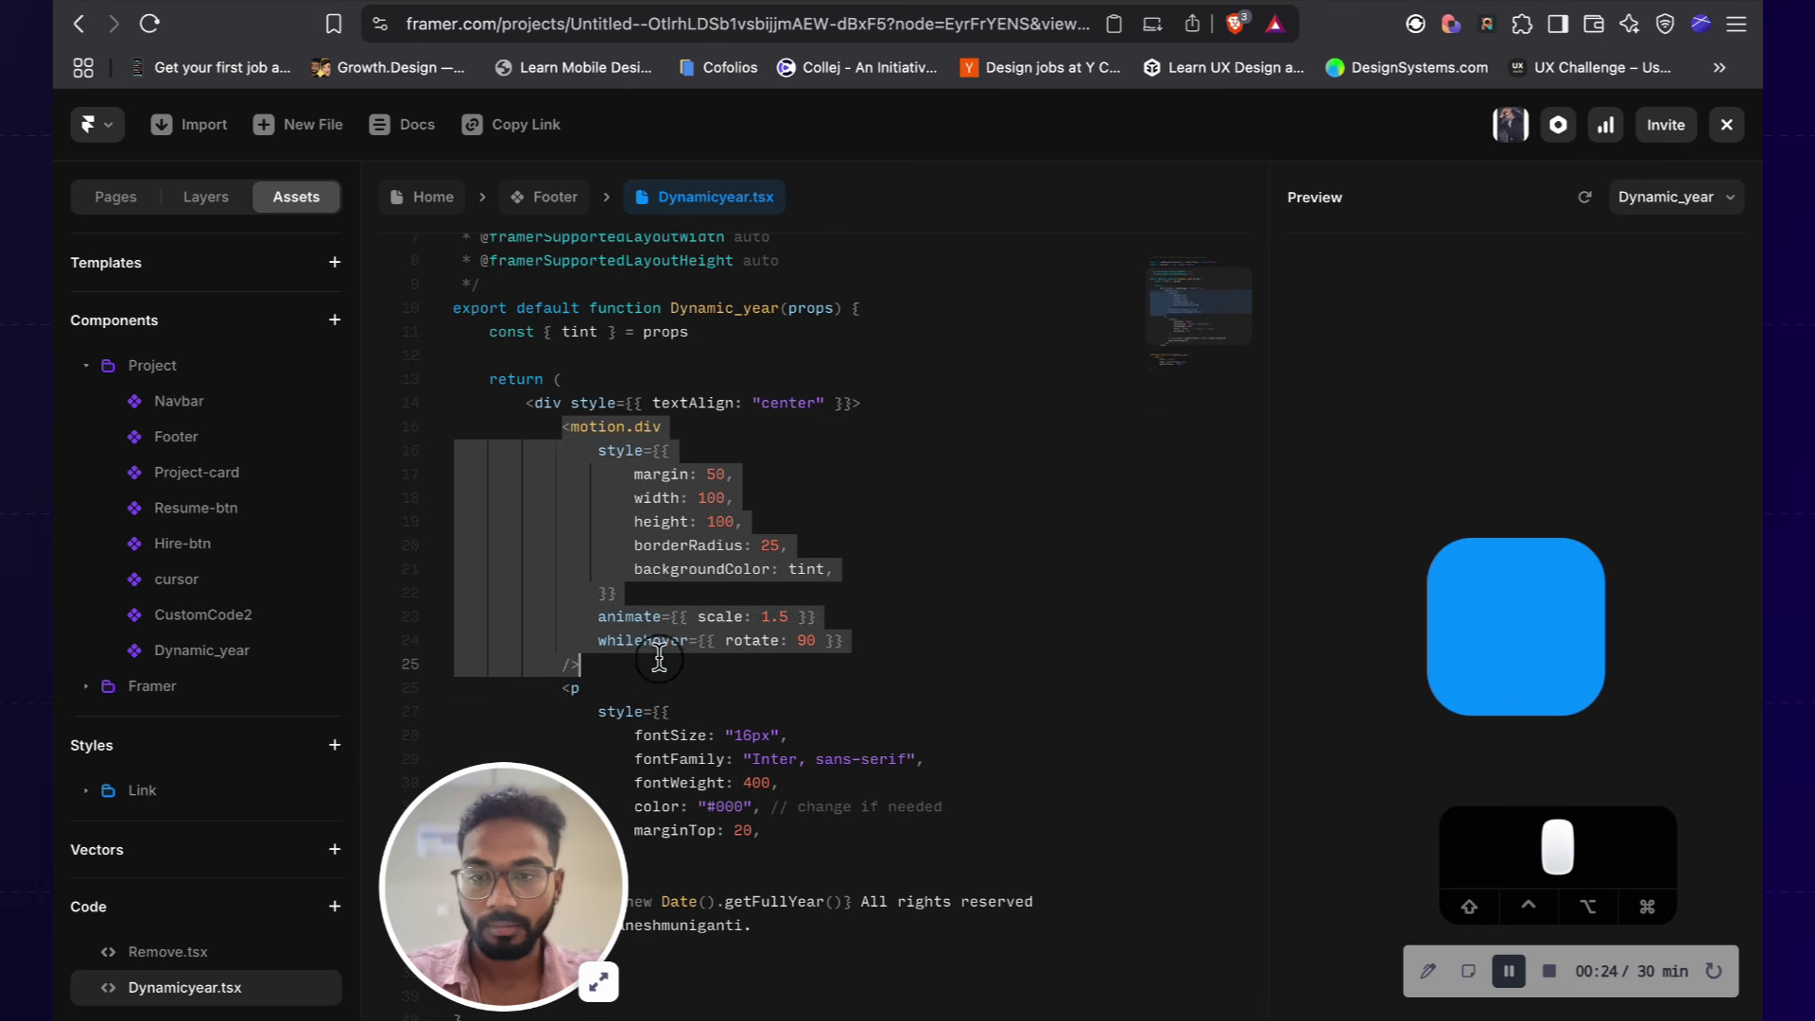
pyautogui.press('BackSpace')
pyautogui.press('BackSpace')
pyautogui.press('BackSpace')
pyautogui.press('BackSpace')
pyautogui.press('BackSpace')
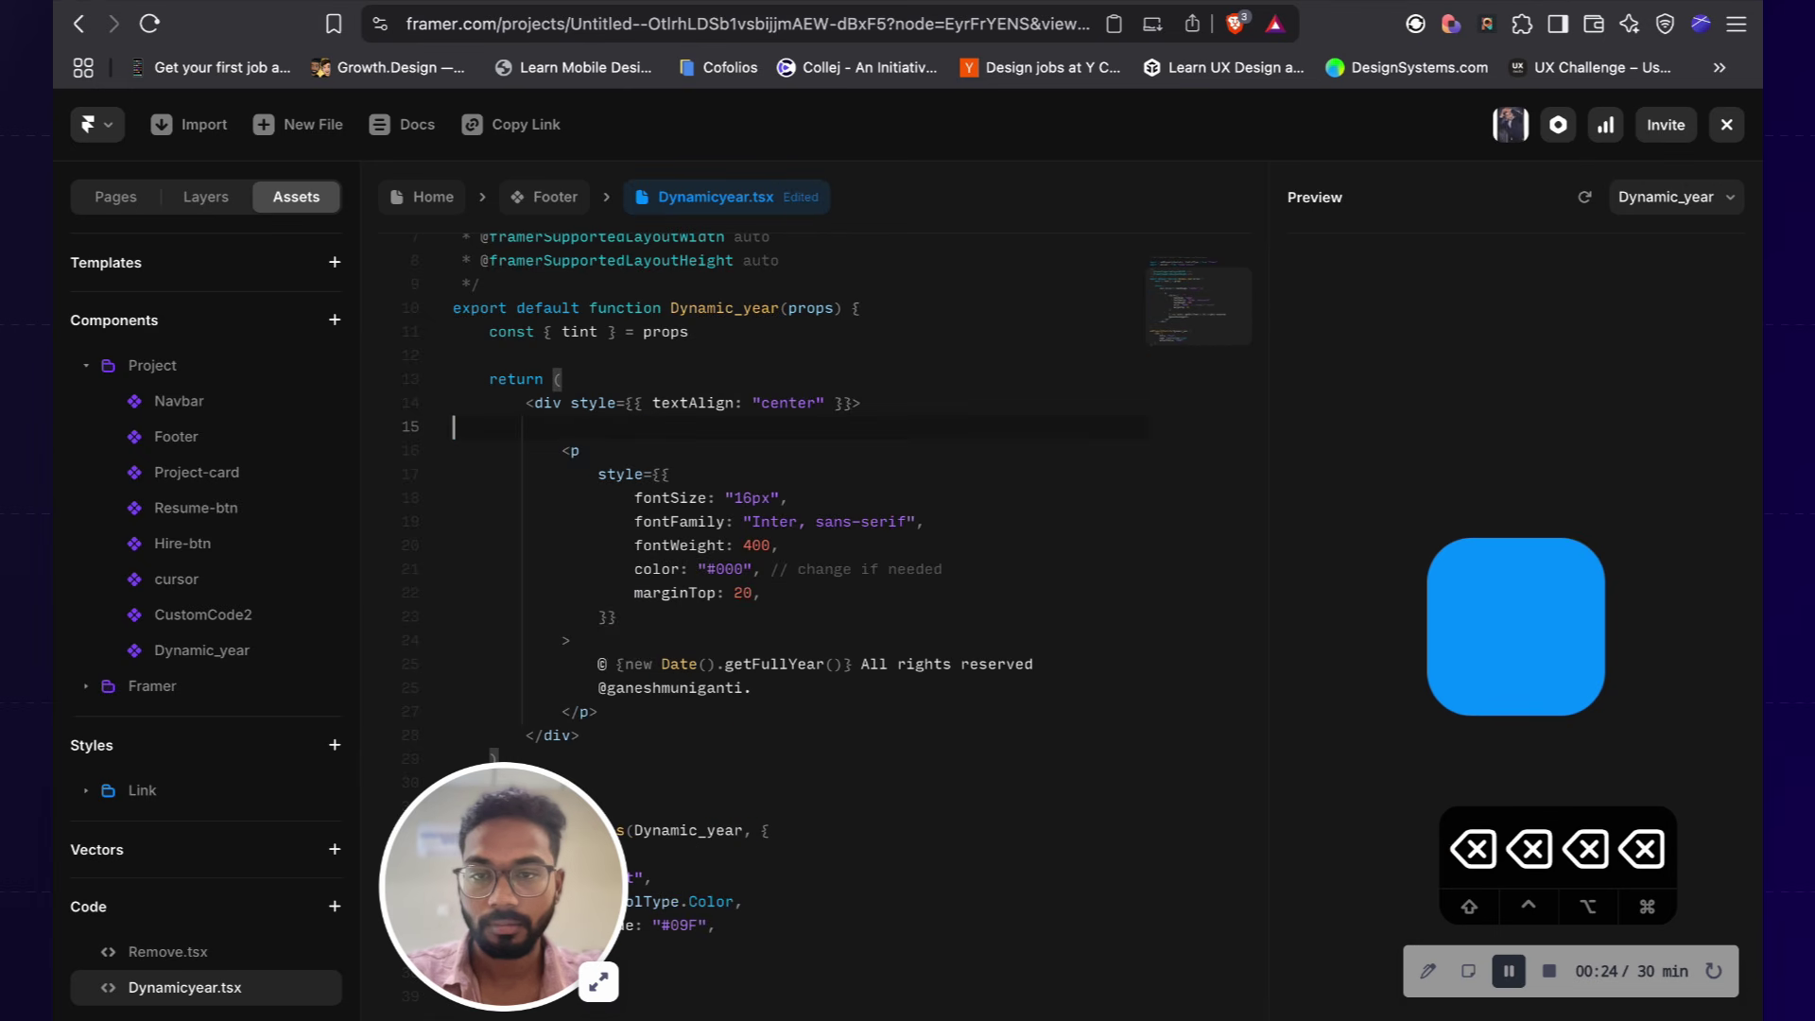
pyautogui.scroll(3, 695, 341)
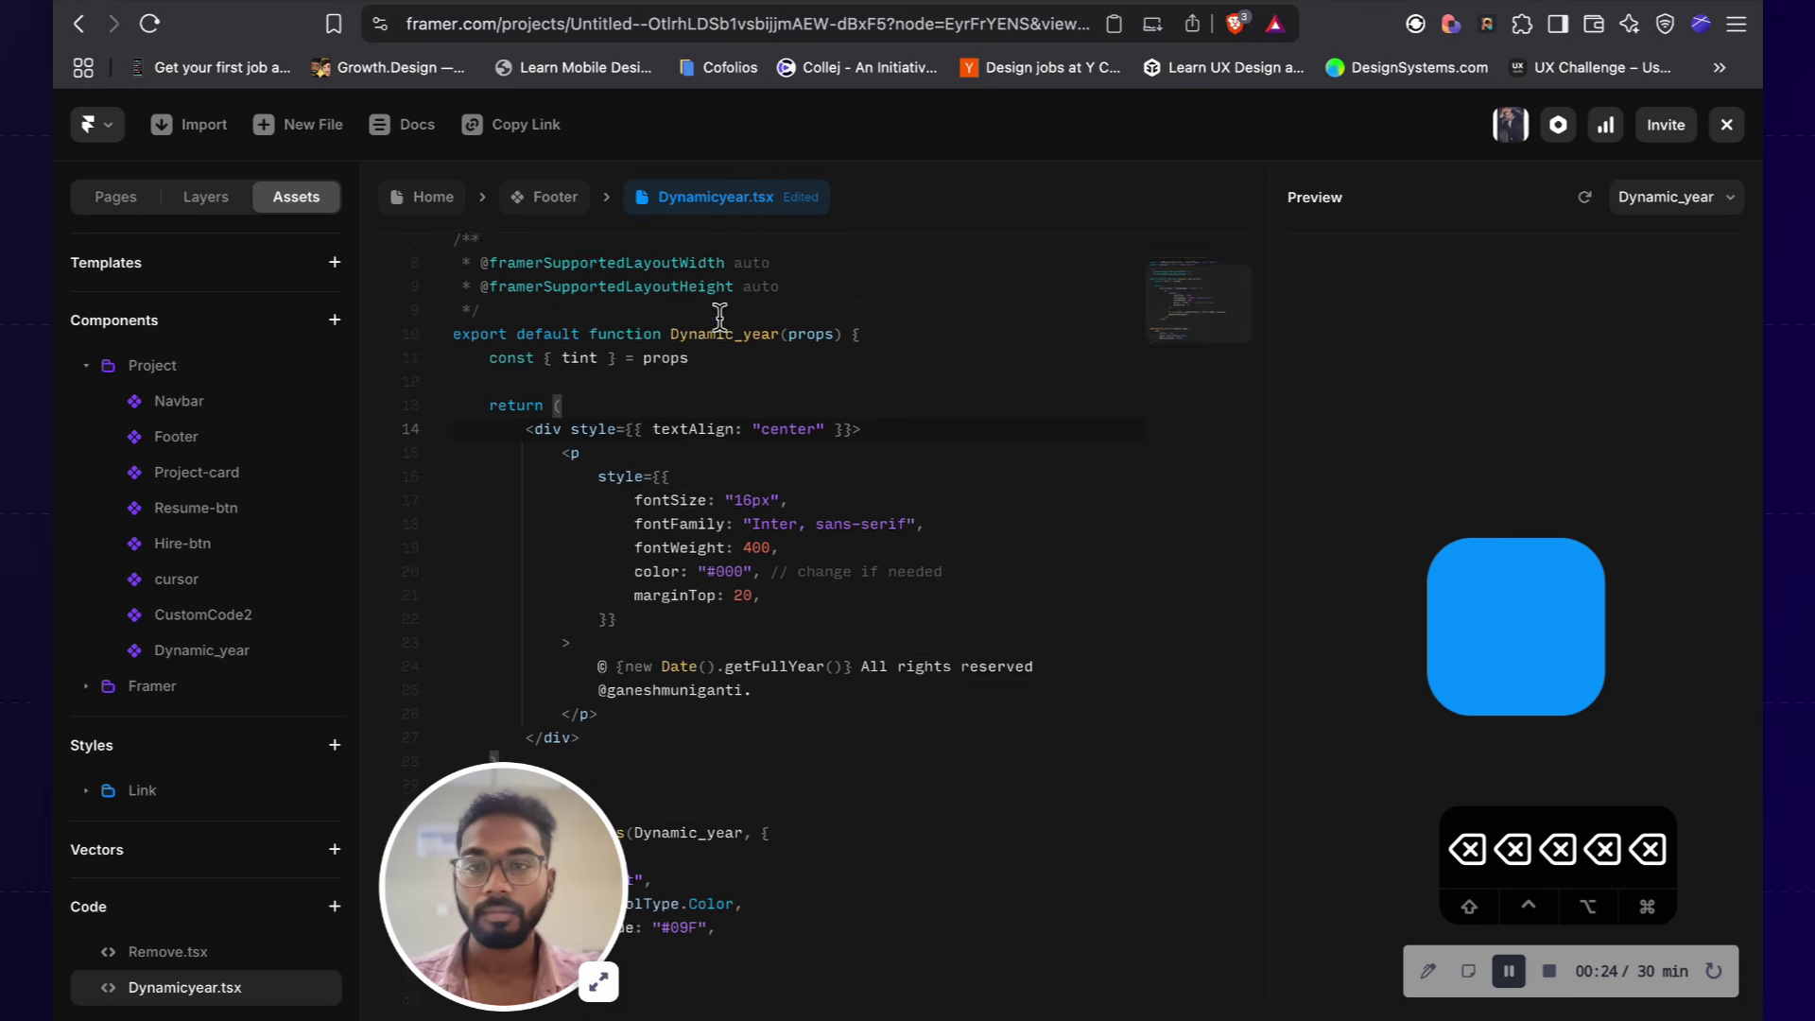
pyautogui.scroll(-5, 911, 421)
pyautogui.click(993, 487)
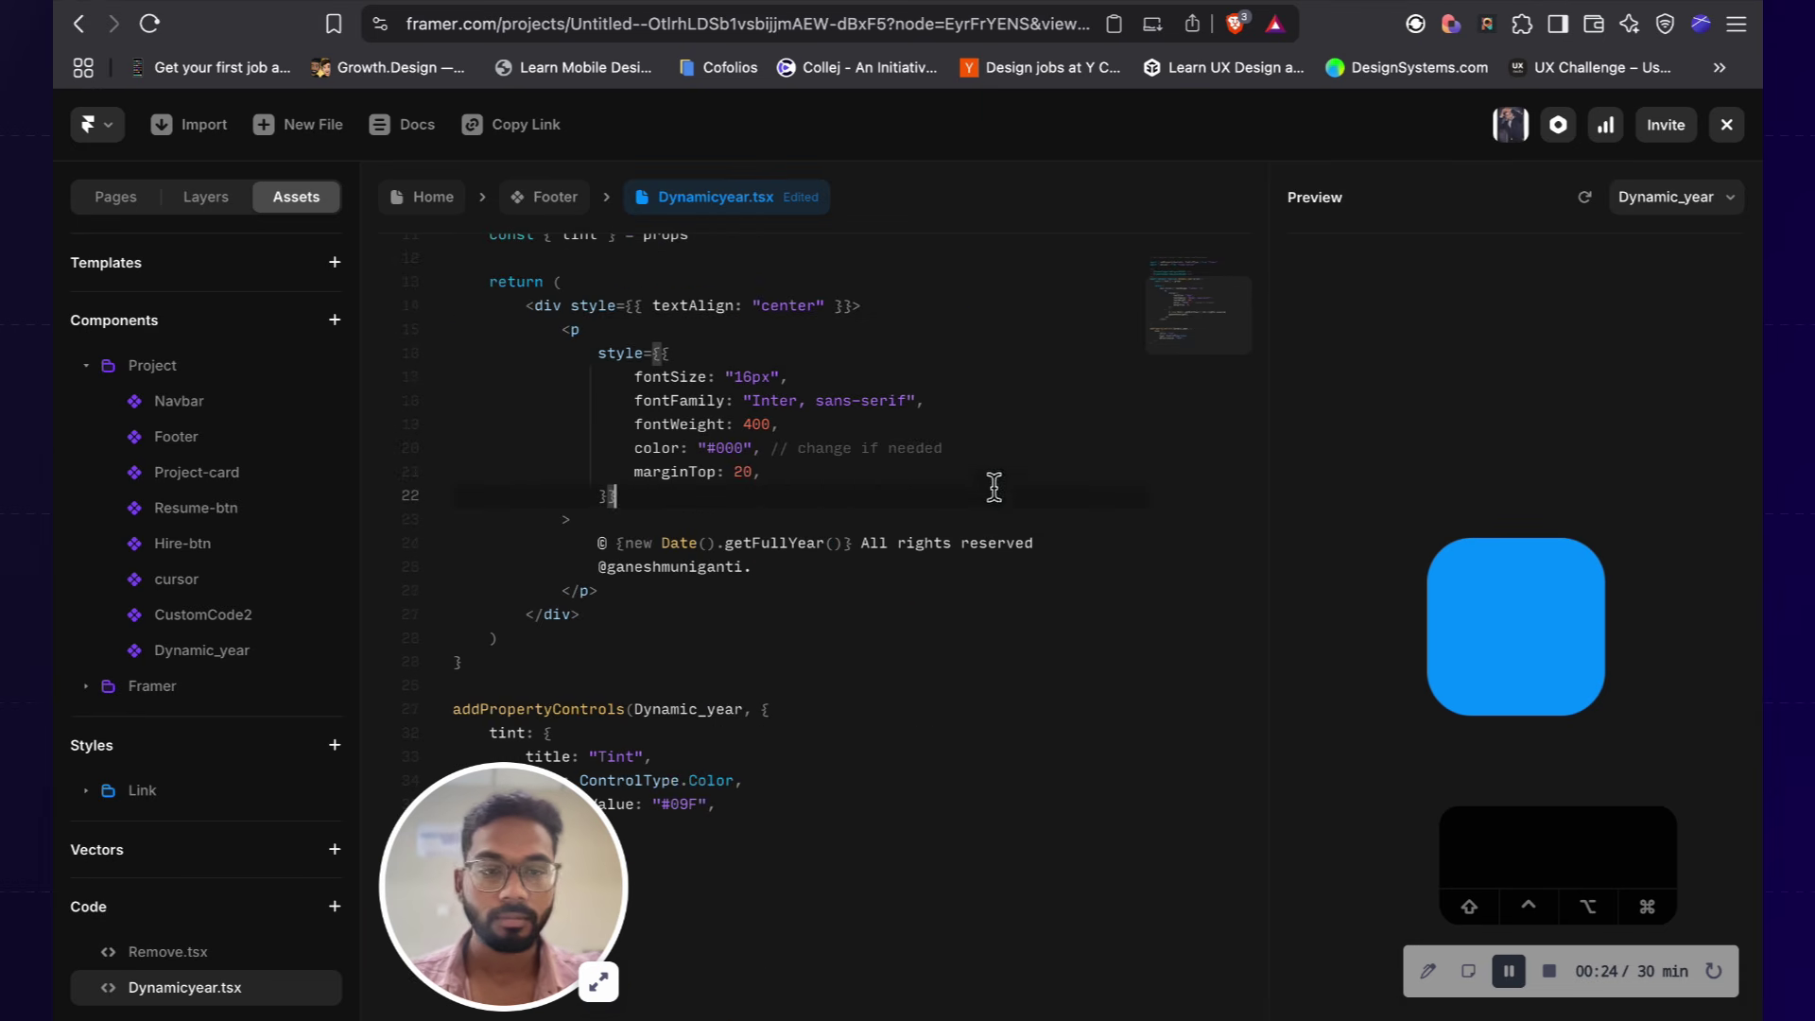
pyautogui.click(553, 210)
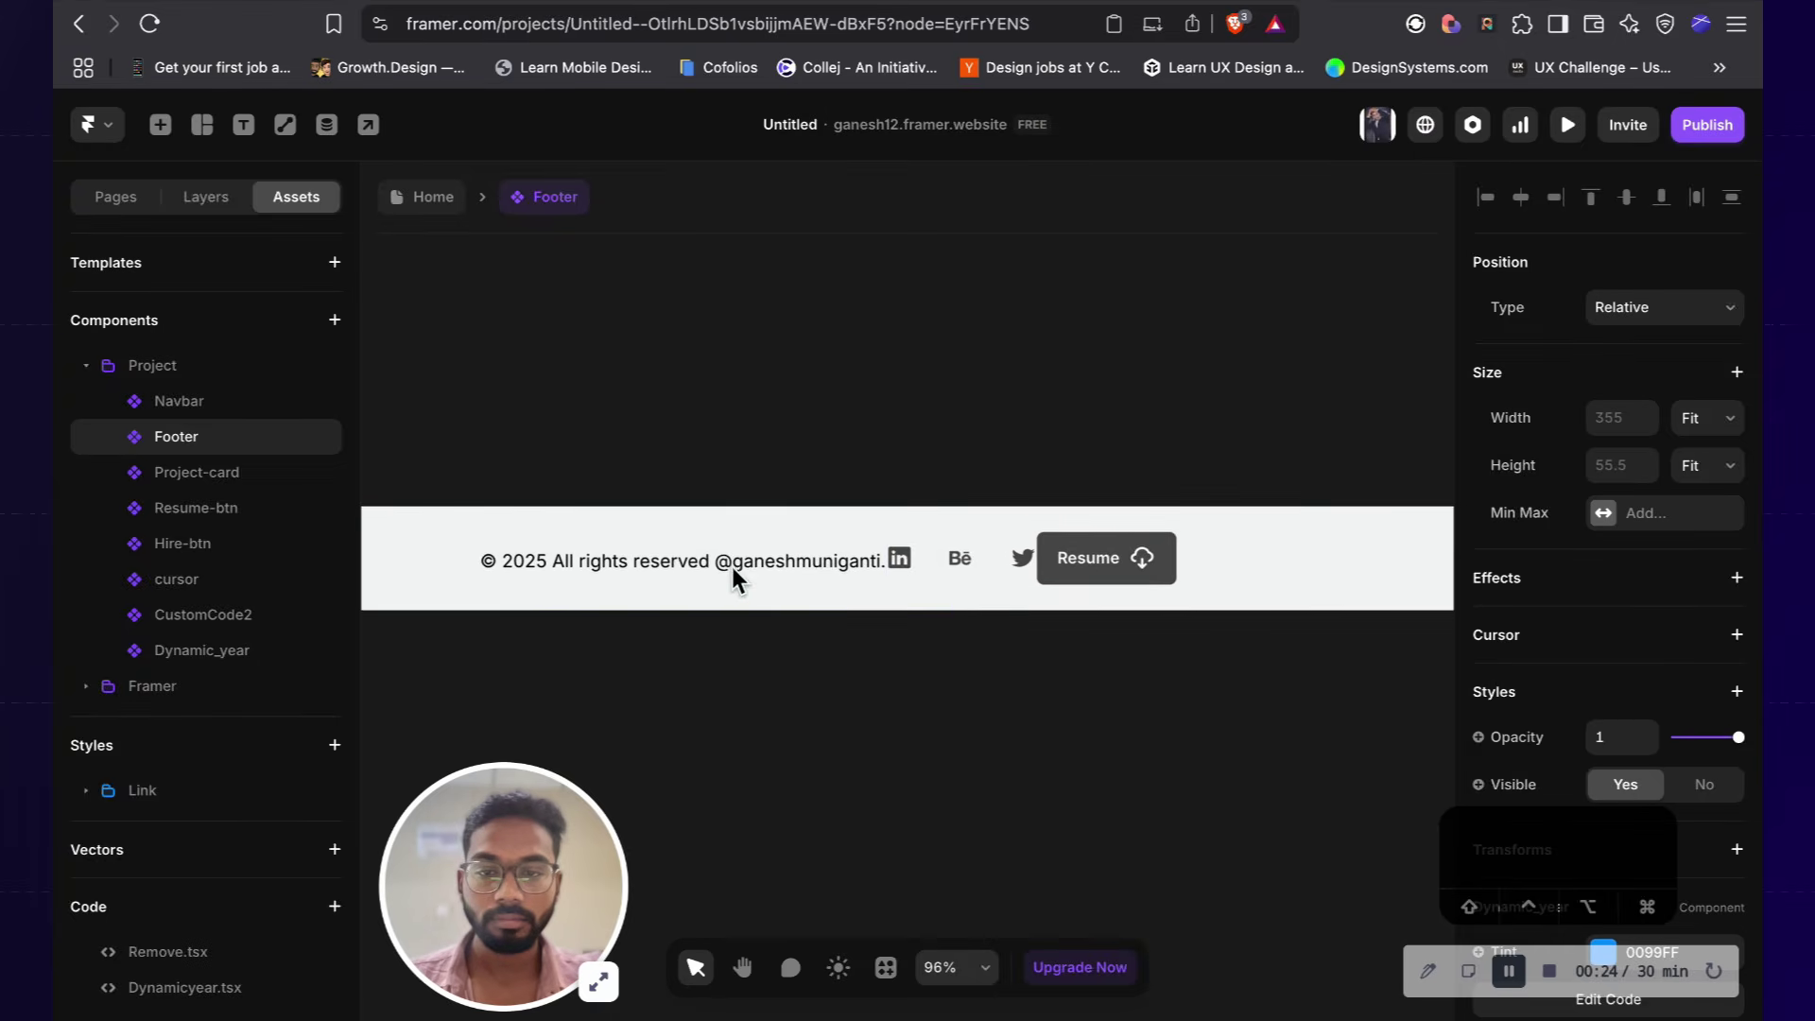
# Step: Check the Dynamicyear.tsx code behind the Footer's copyright text and return to the Footer
pyautogui.doubleClick(732, 567)
pyautogui.click(554, 209)
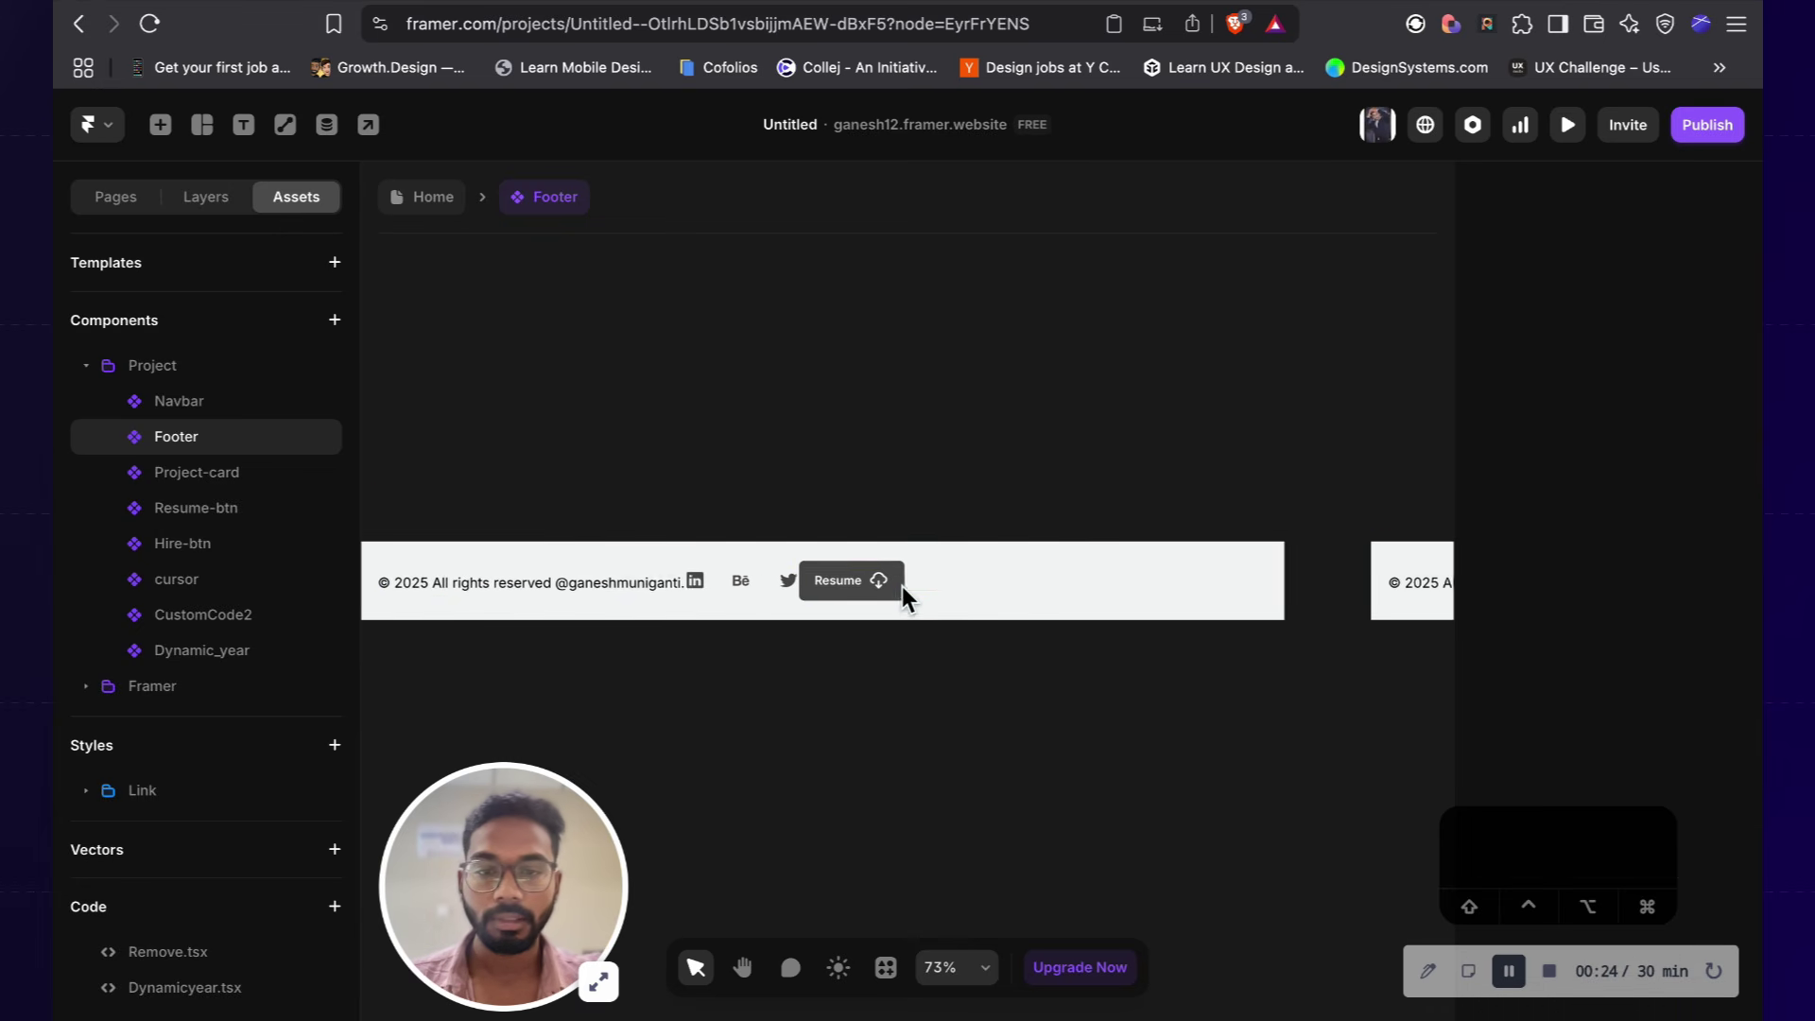
pyautogui.rightClick(790, 581)
pyautogui.doubleClick(640, 592)
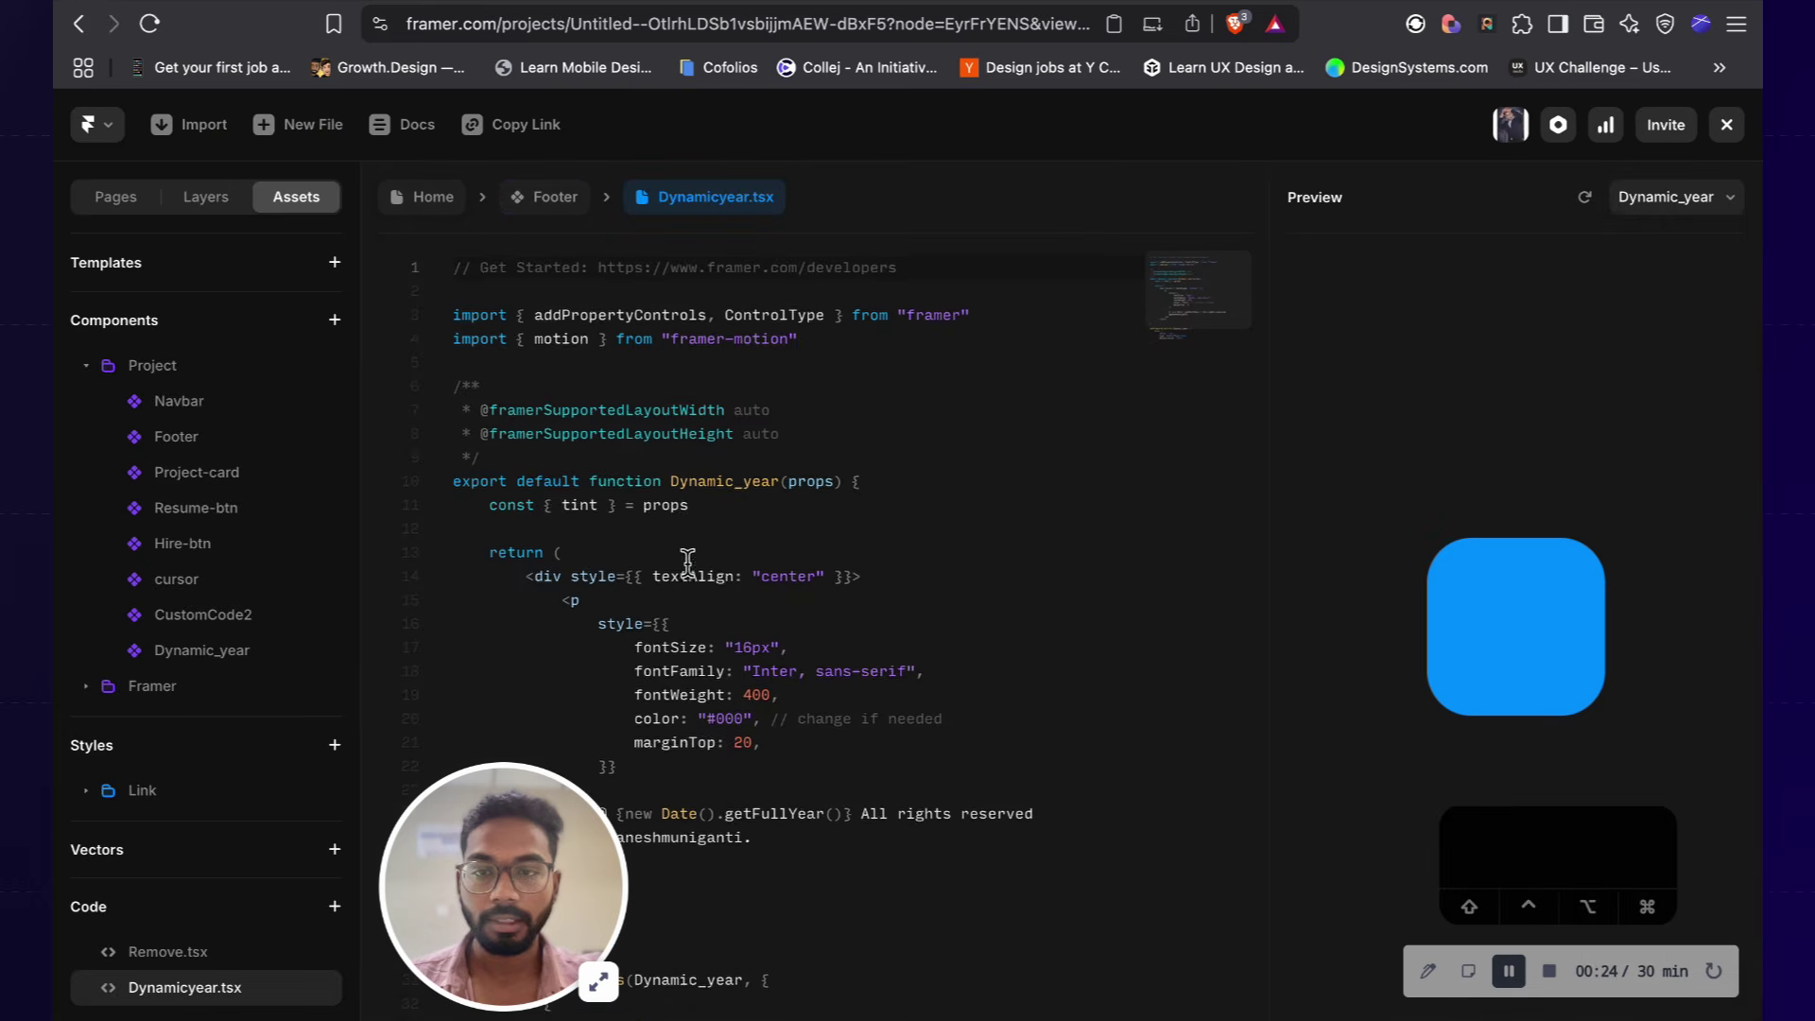
pyautogui.click(539, 200)
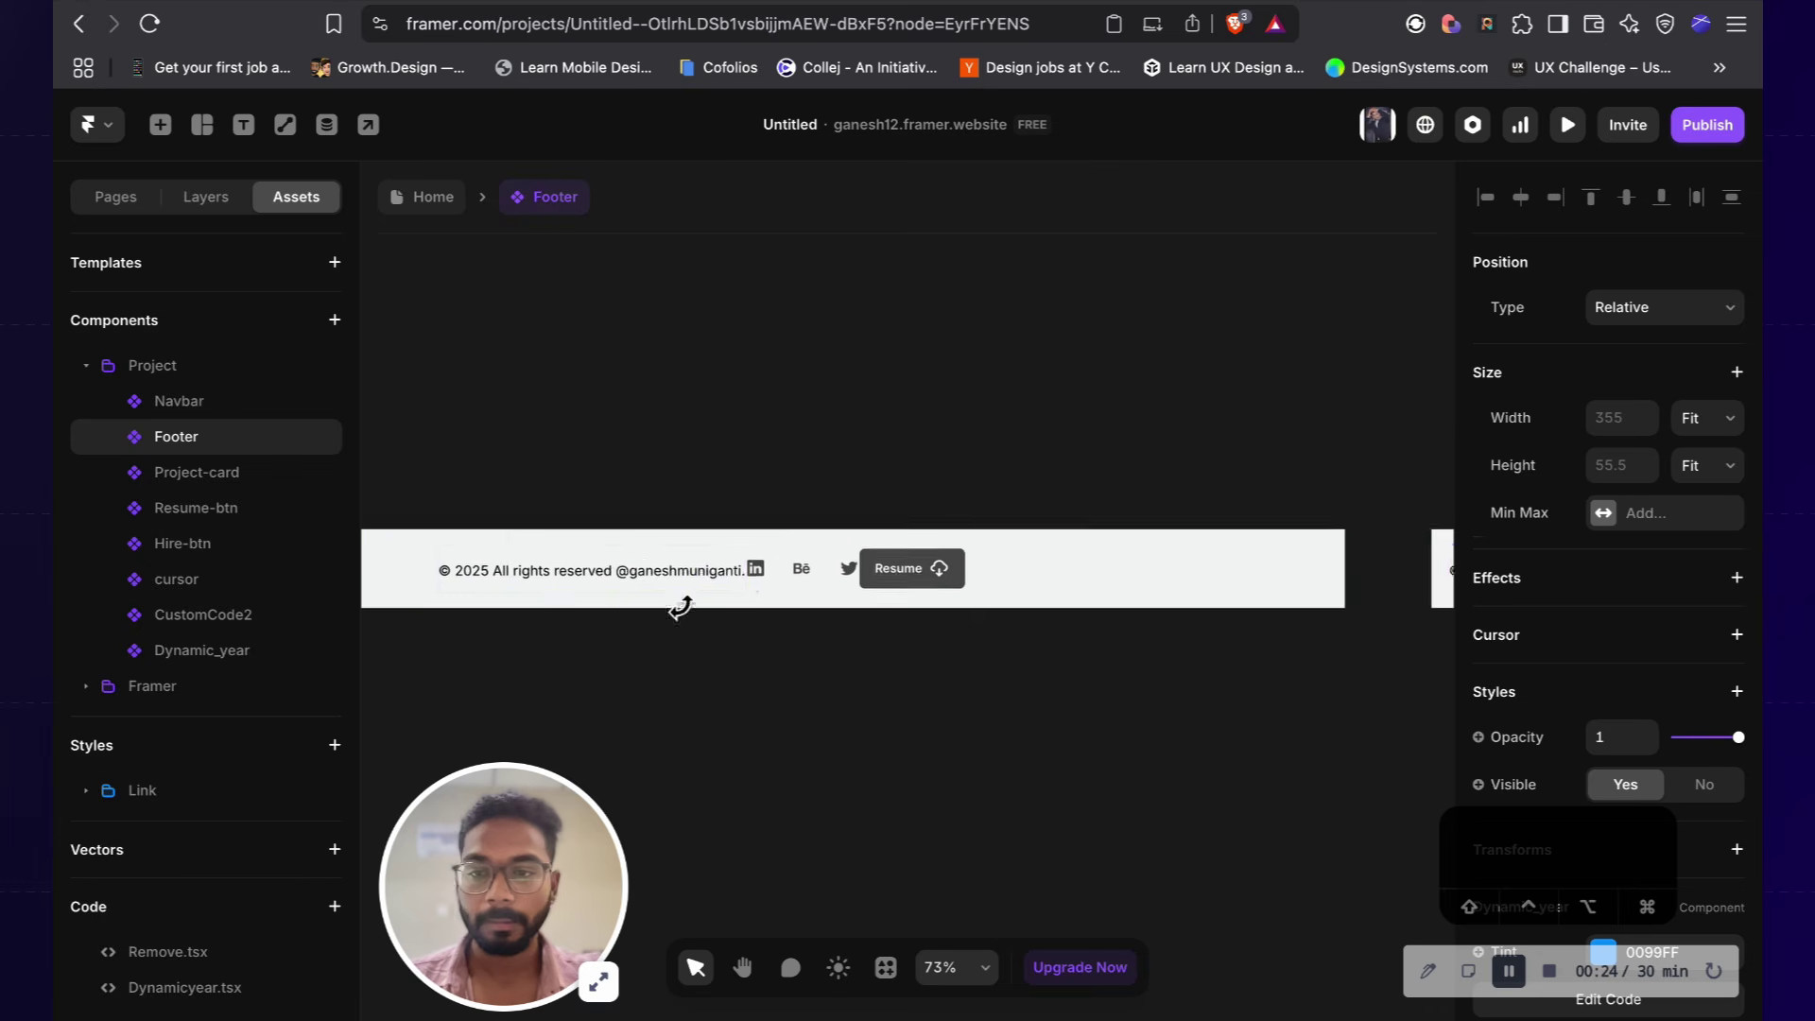
# Step: Reorder the layers in the Desktop variant's Frame 48 so that Dynamic_year sits between Frame 47 and Resume-btn
pyautogui.click(203, 200)
pyautogui.moveTo(195, 363); pyautogui.dragTo(208, 397)
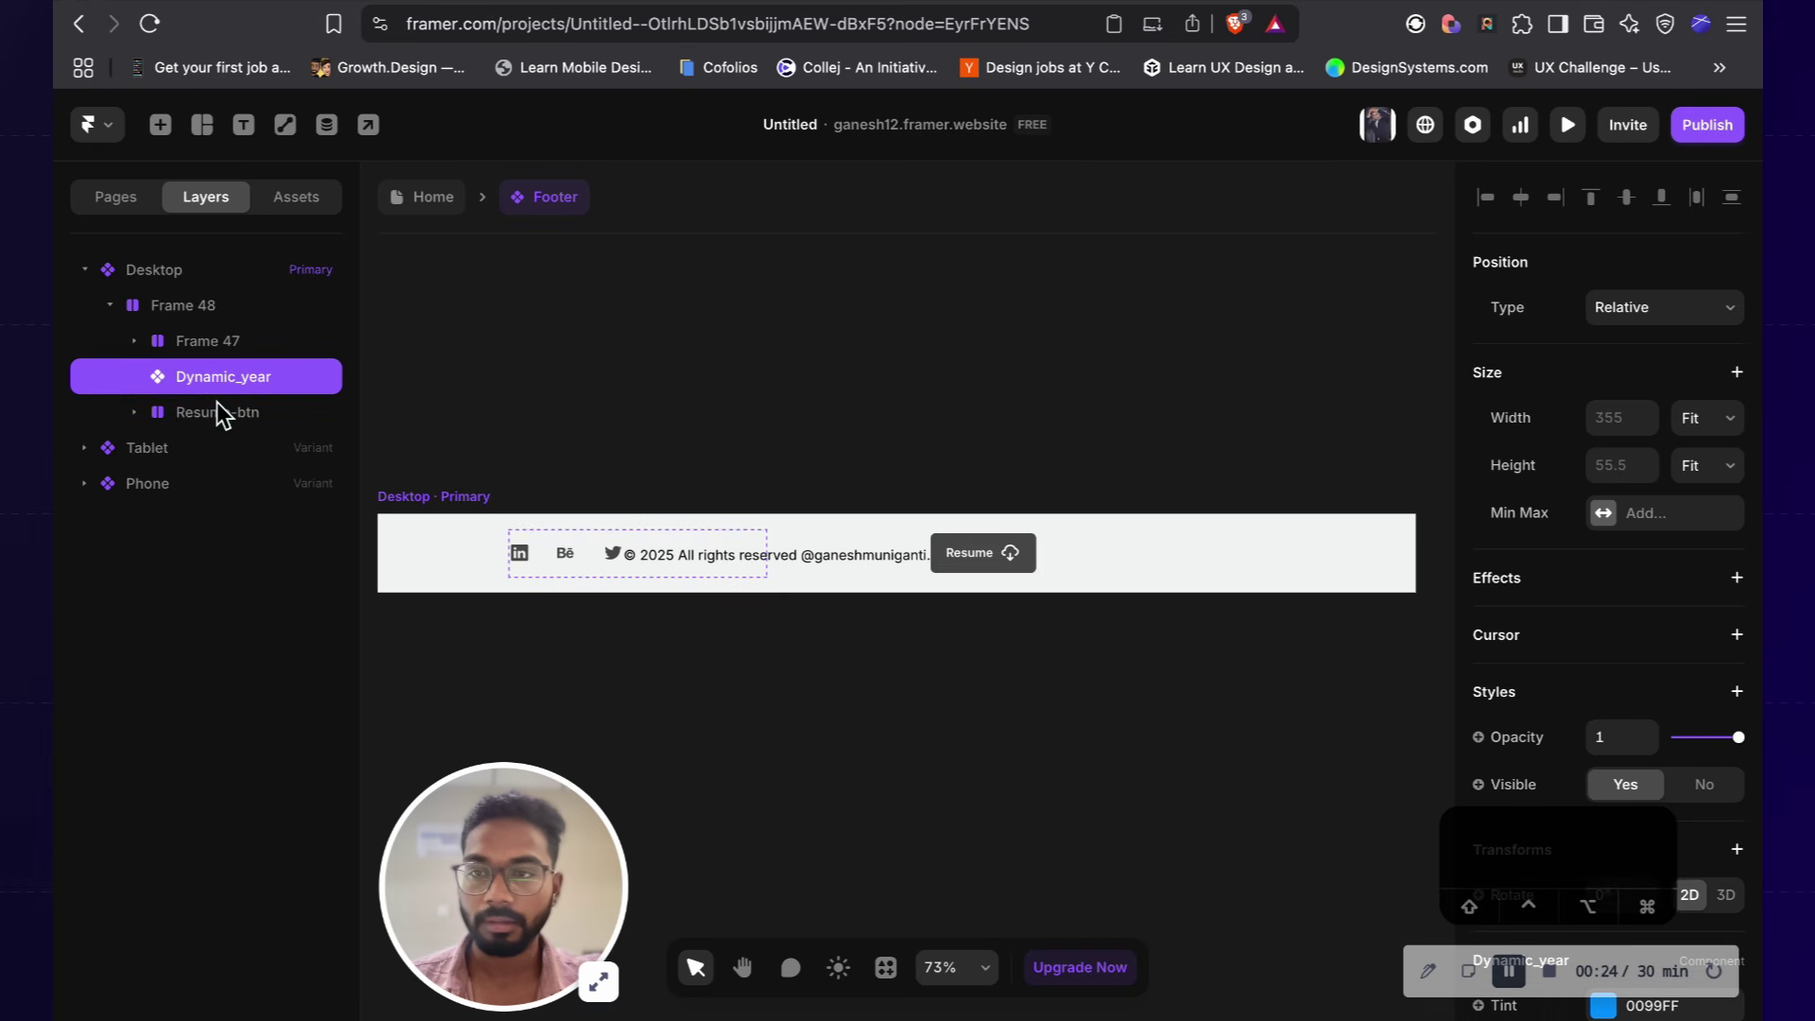
pyautogui.click(186, 340)
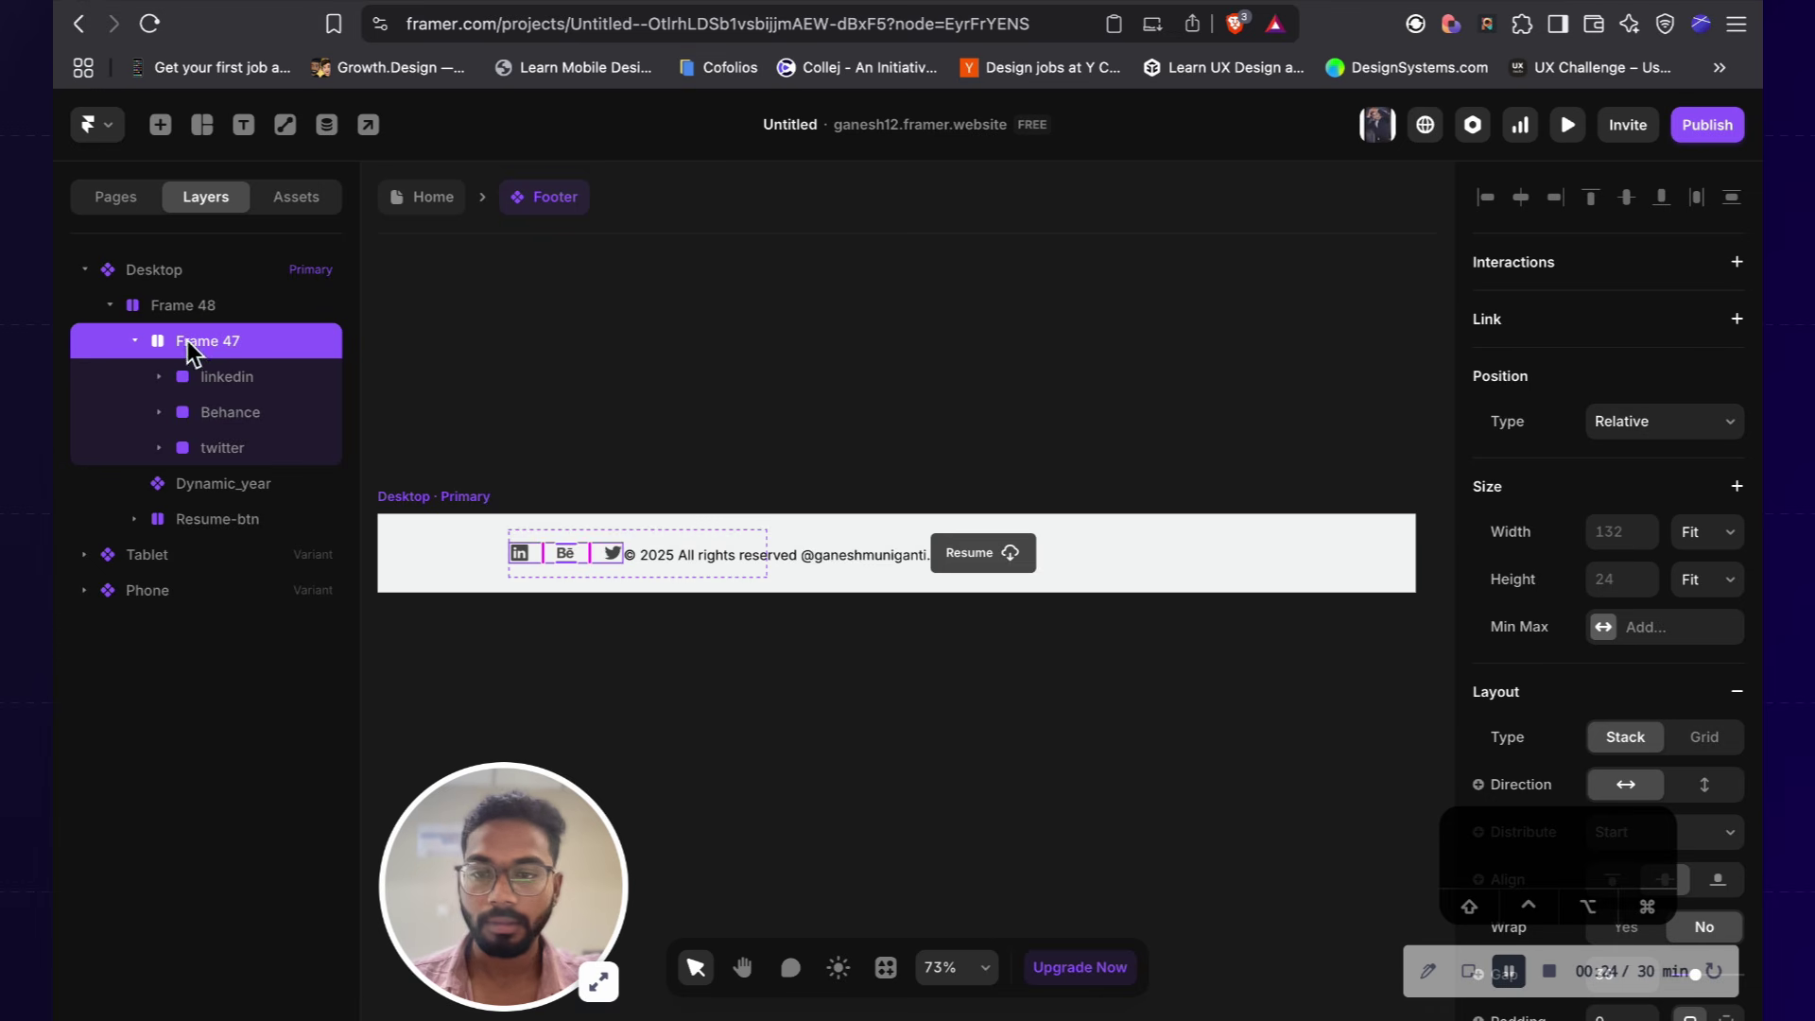
pyautogui.moveTo(191, 349); pyautogui.dragTo(237, 361)
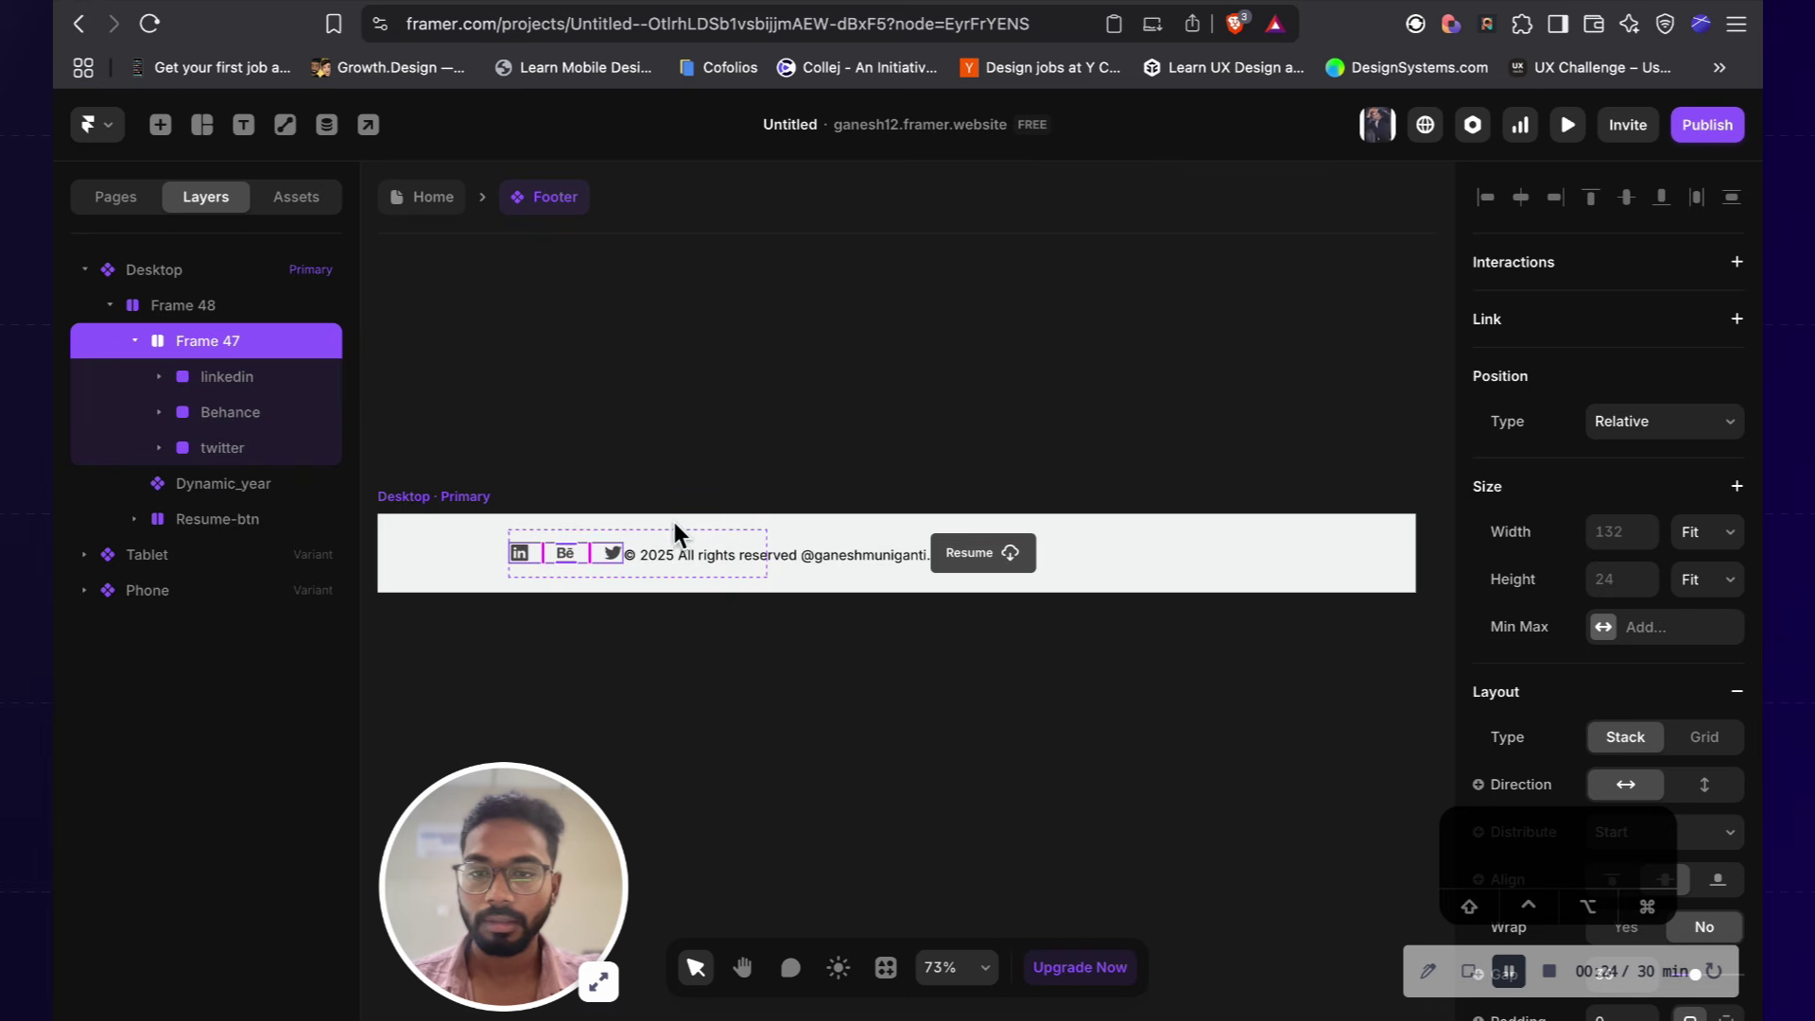
# Step: Try Fill and then Fit Content as the width of Frame 48 in the Desktop variant
pyautogui.click(208, 316)
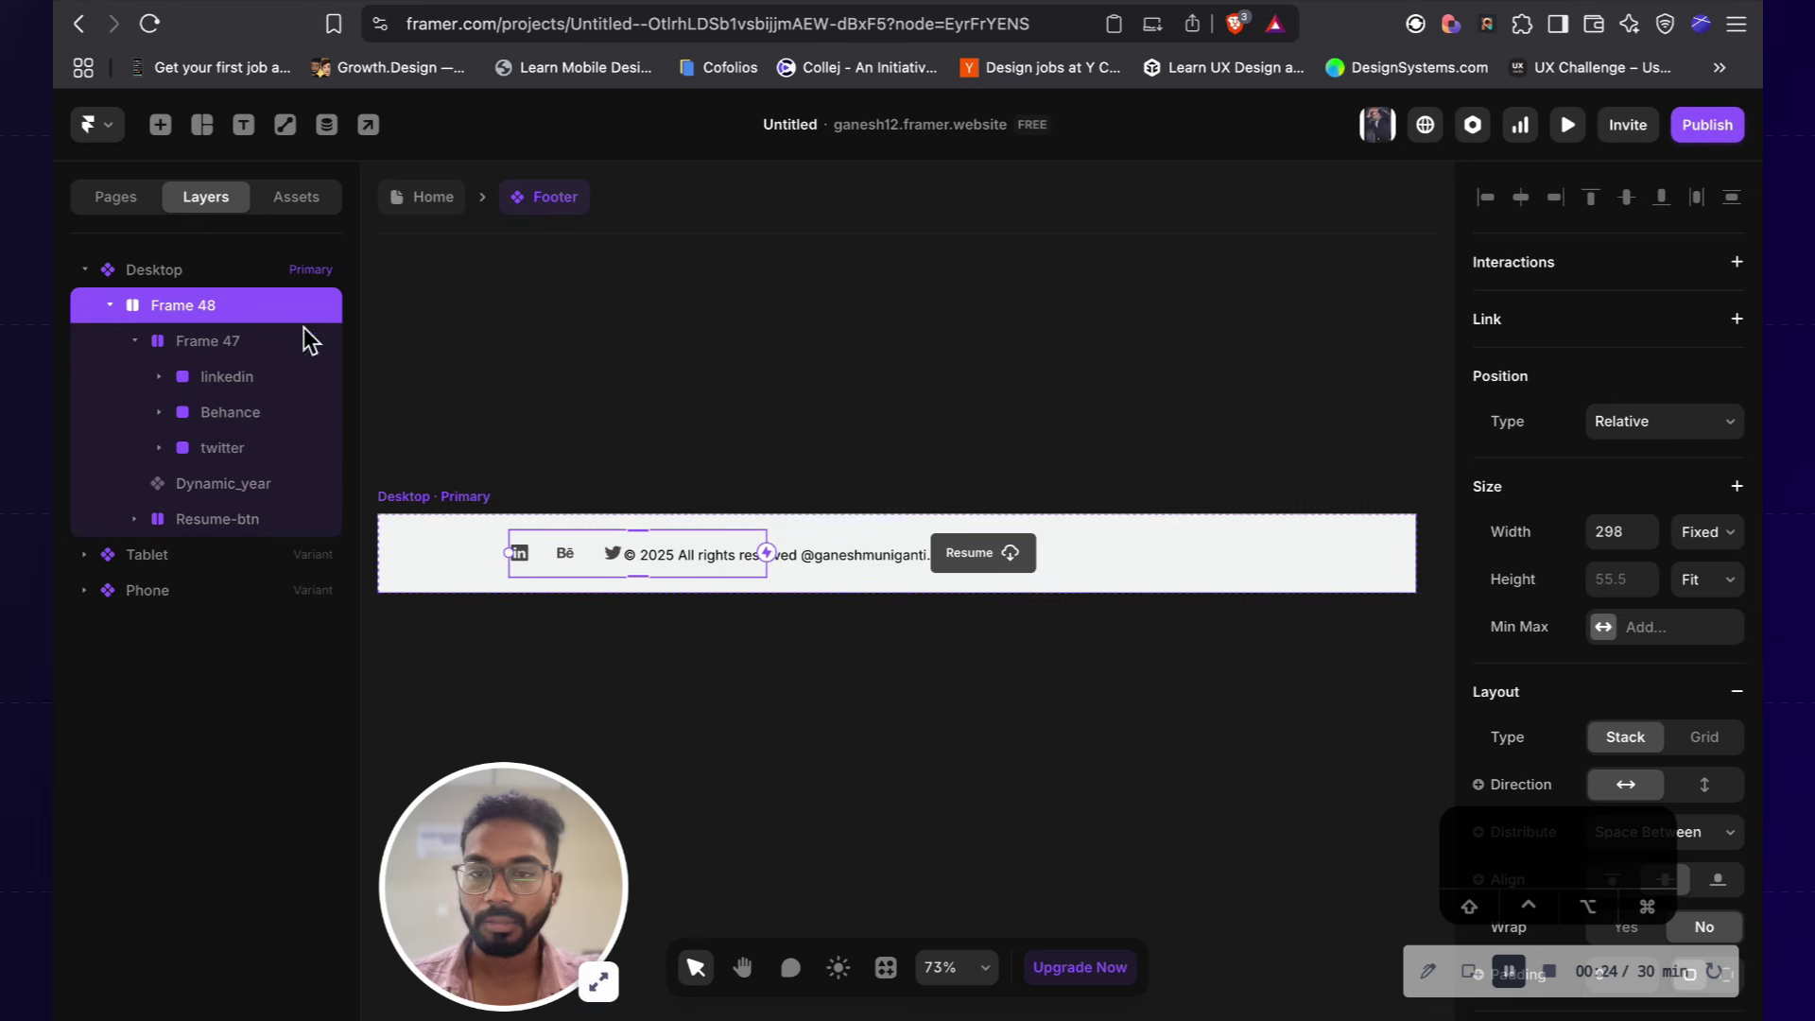
pyautogui.click(1692, 535)
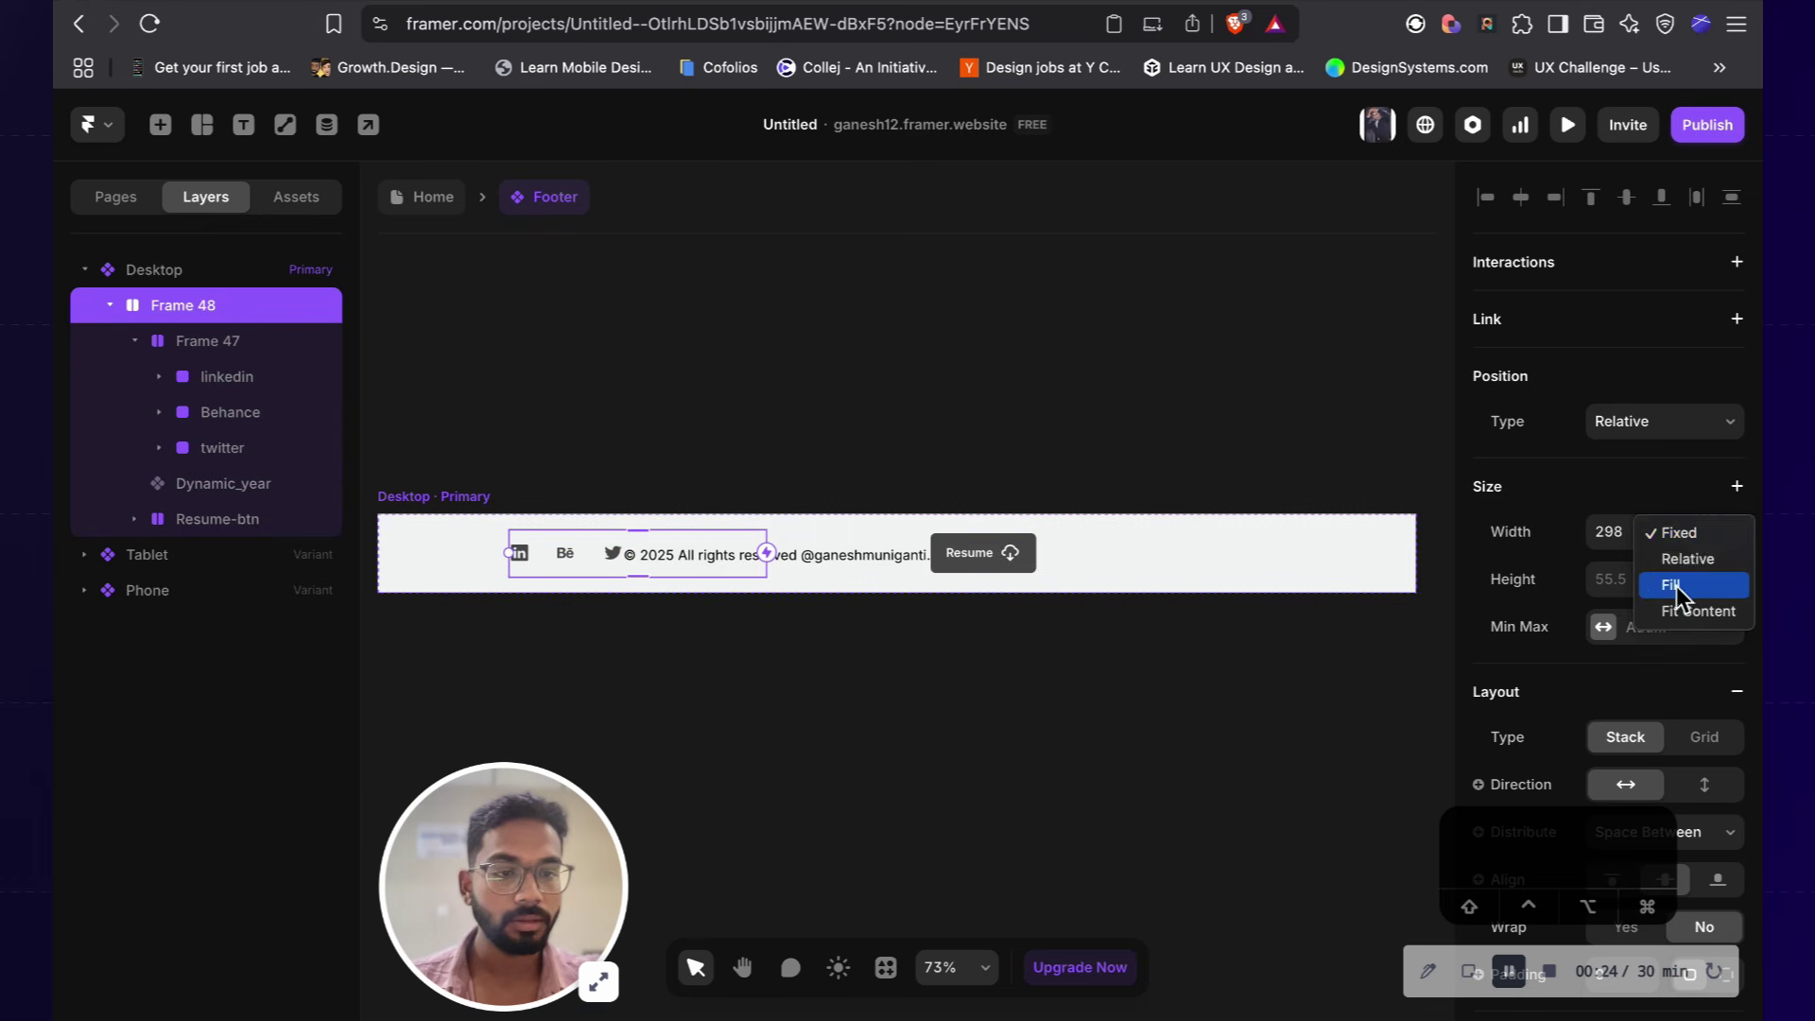
pyautogui.click(1676, 584)
pyautogui.click(1701, 534)
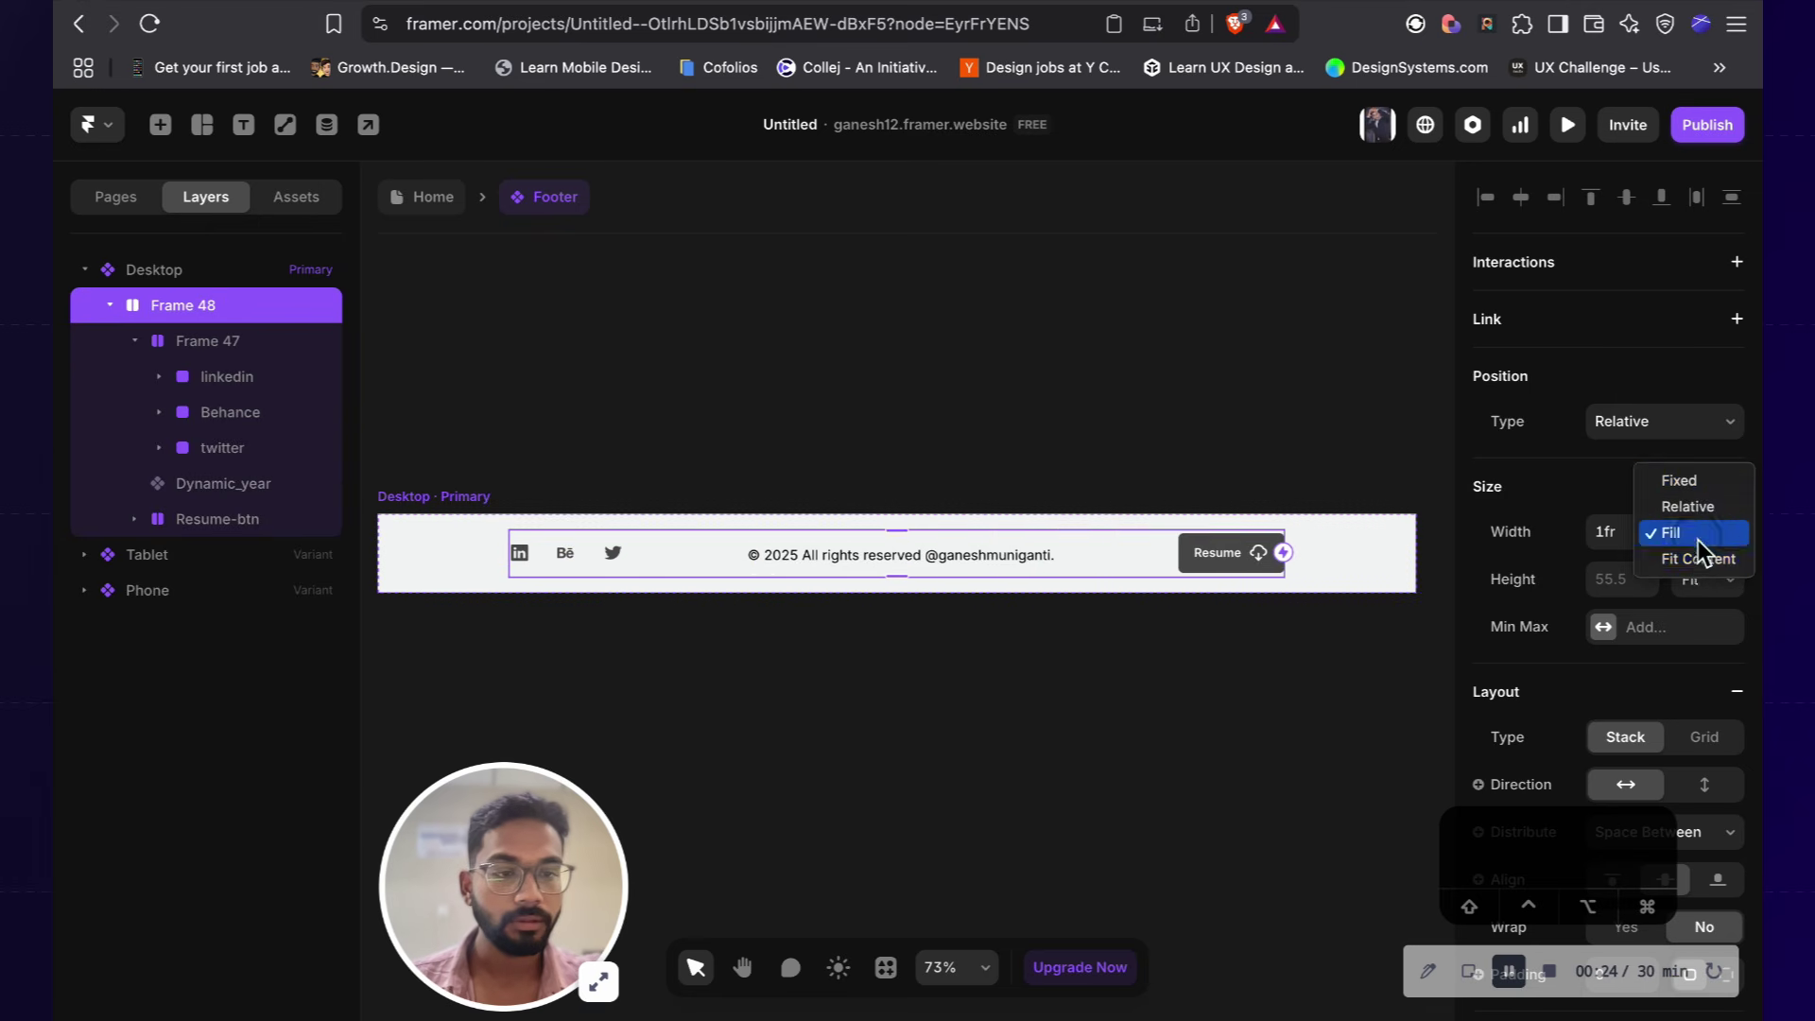
pyautogui.click(1693, 559)
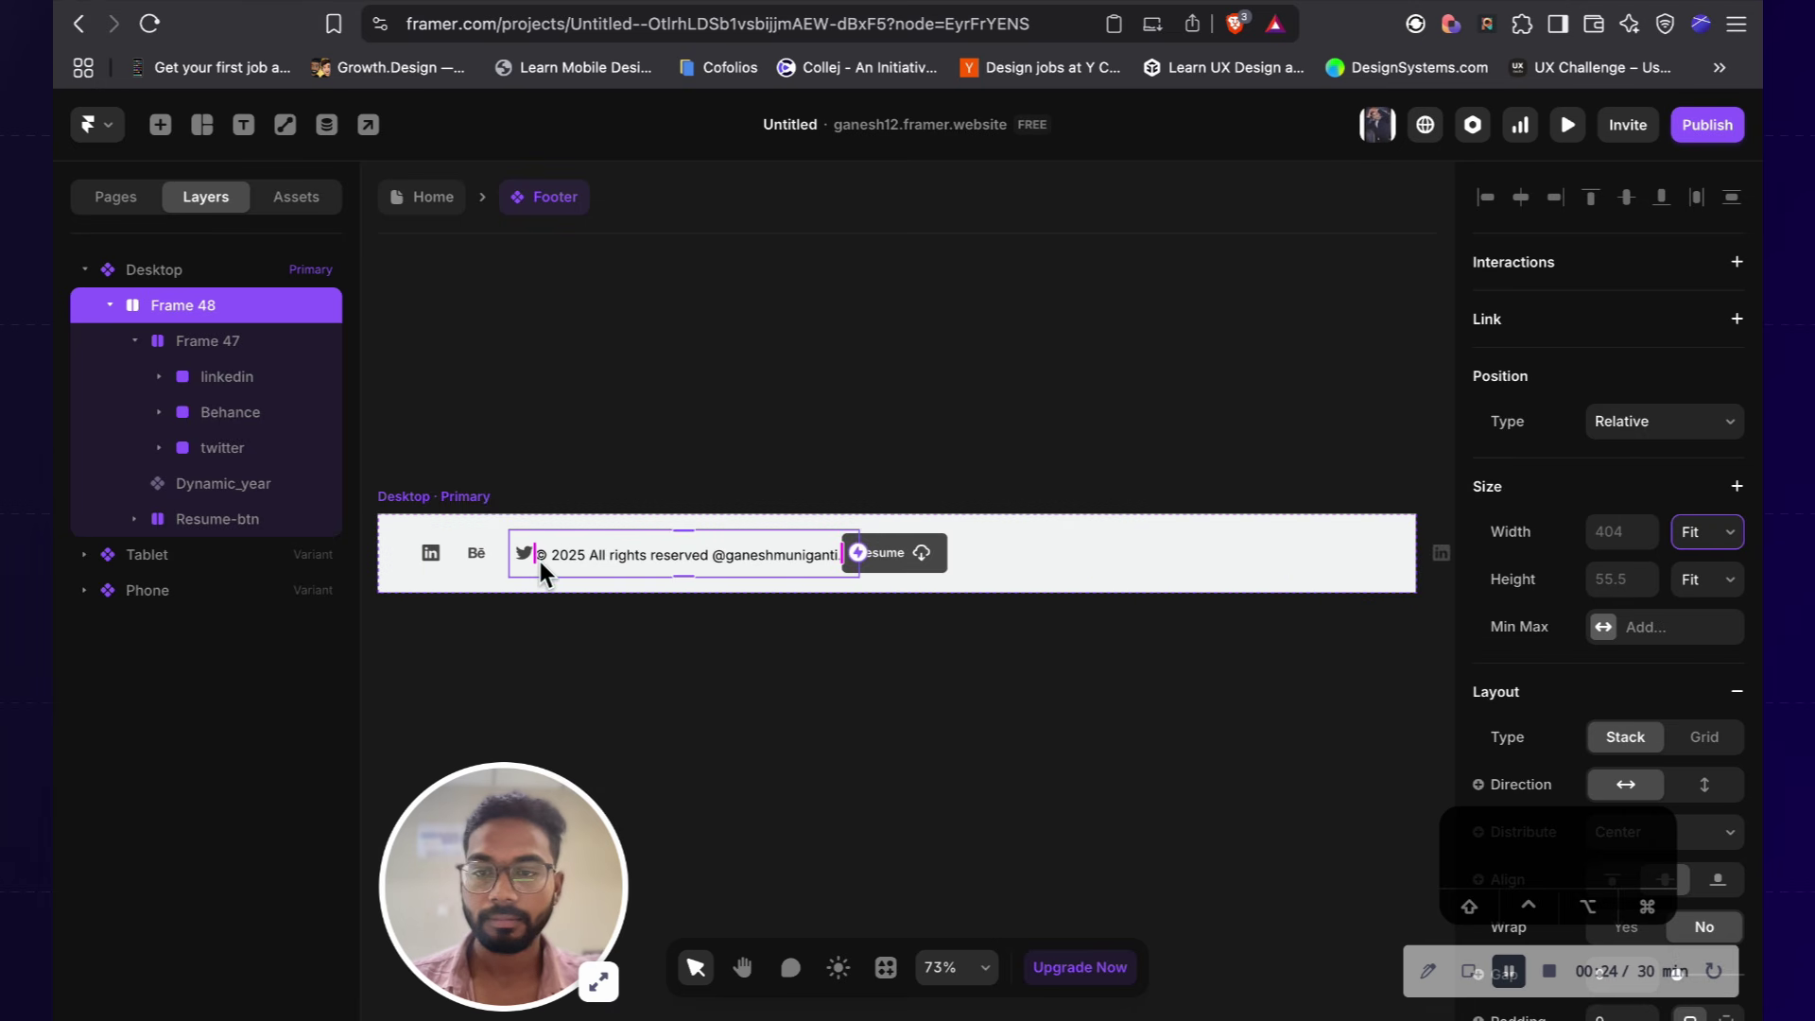
# Step: Check the Frame 47 and Resume-btn layers, and set the width of their parent Frame 48 to Fill
pyautogui.click(248, 348)
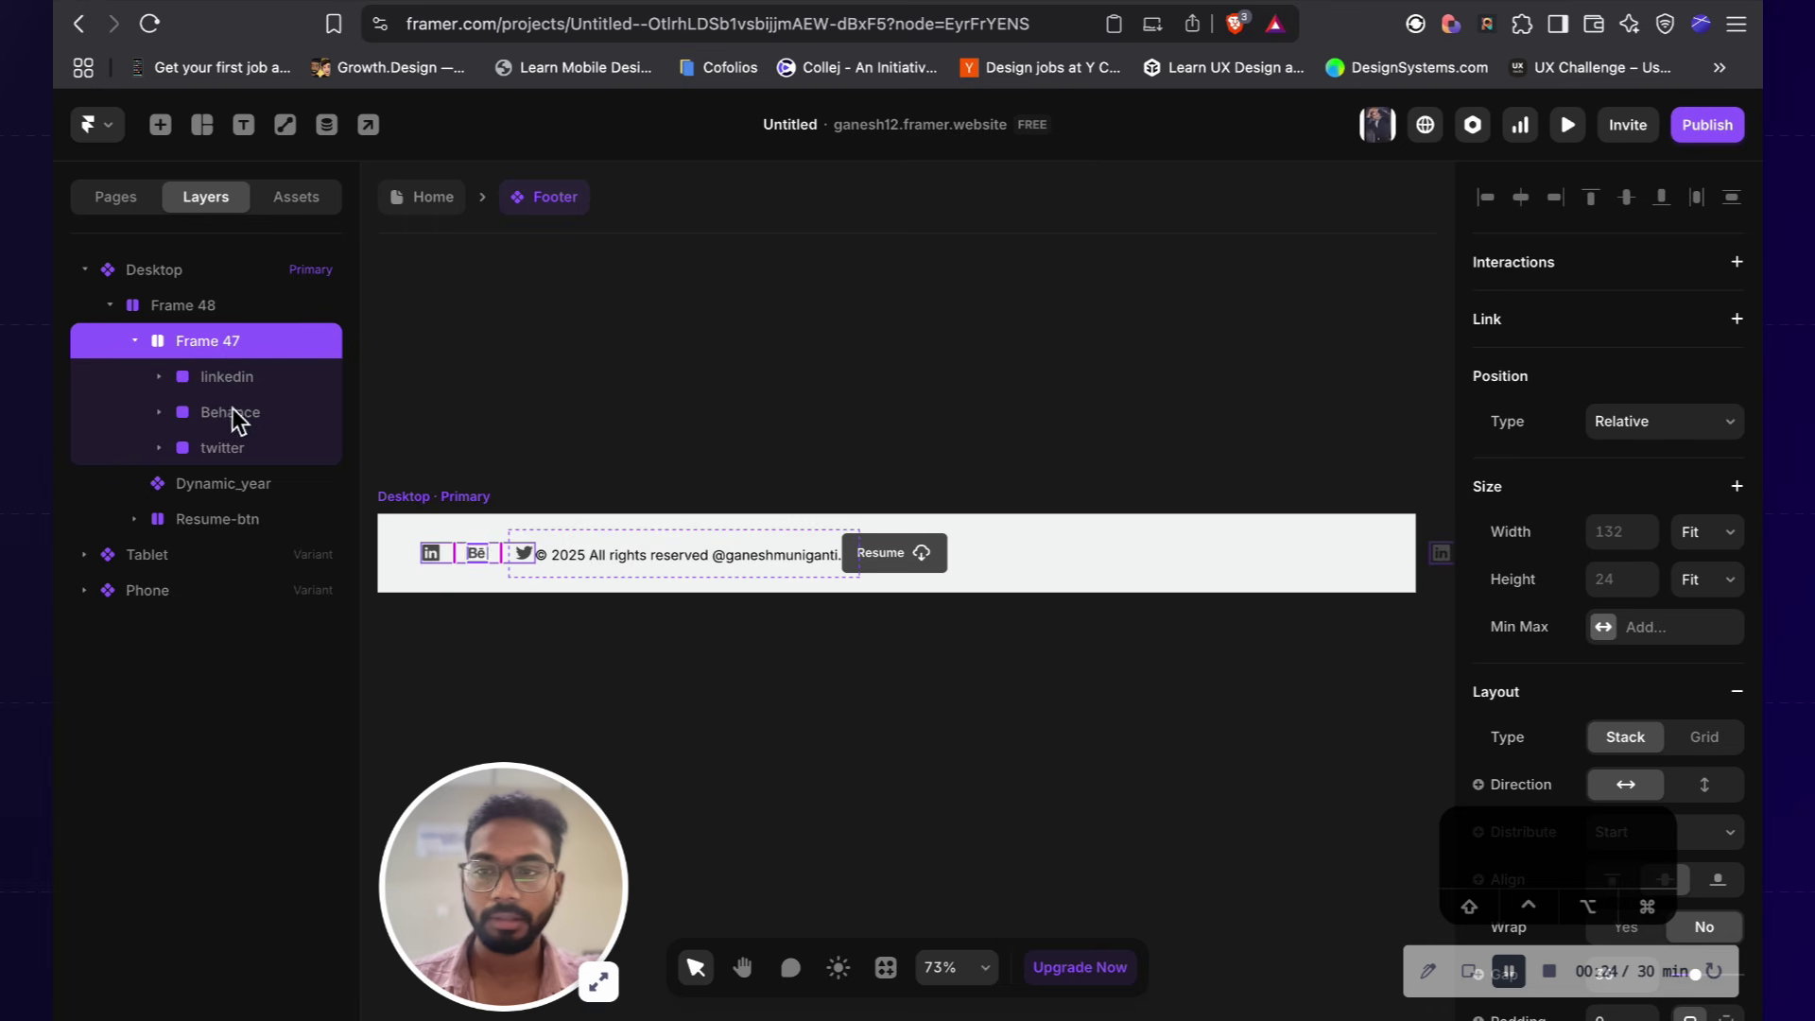
pyautogui.click(196, 518)
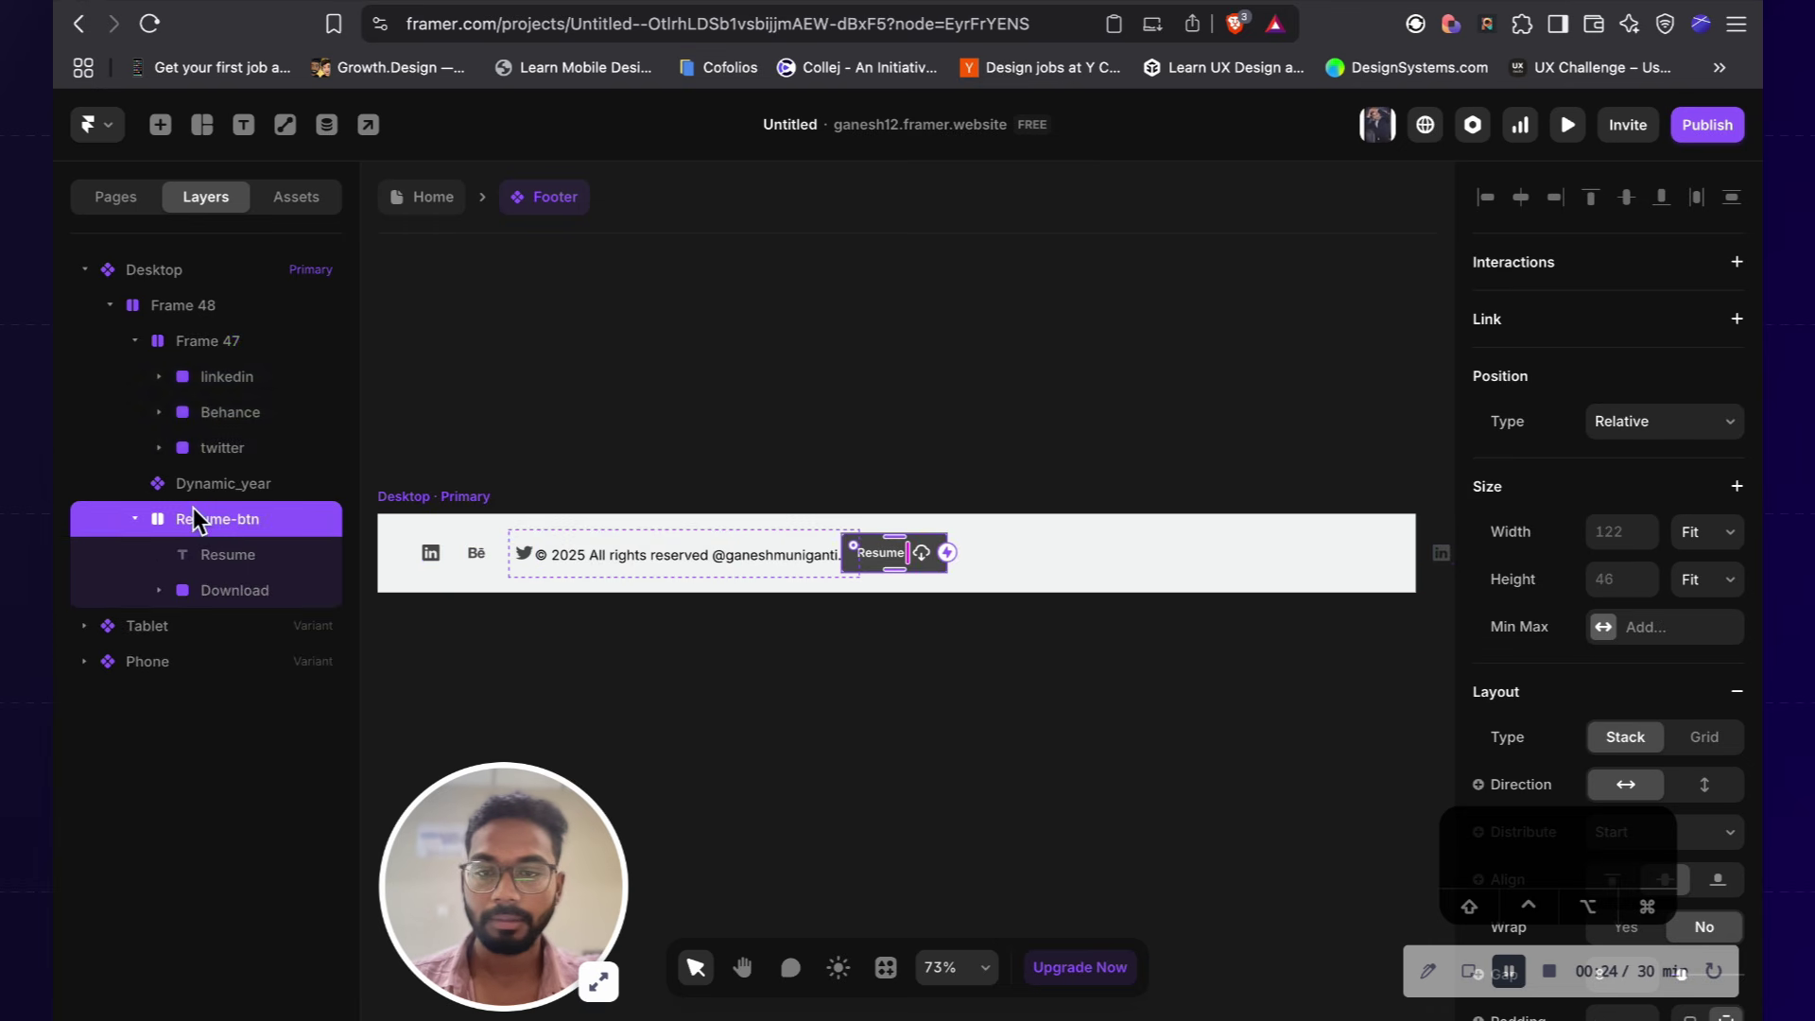
pyautogui.click(140, 518)
pyautogui.click(195, 315)
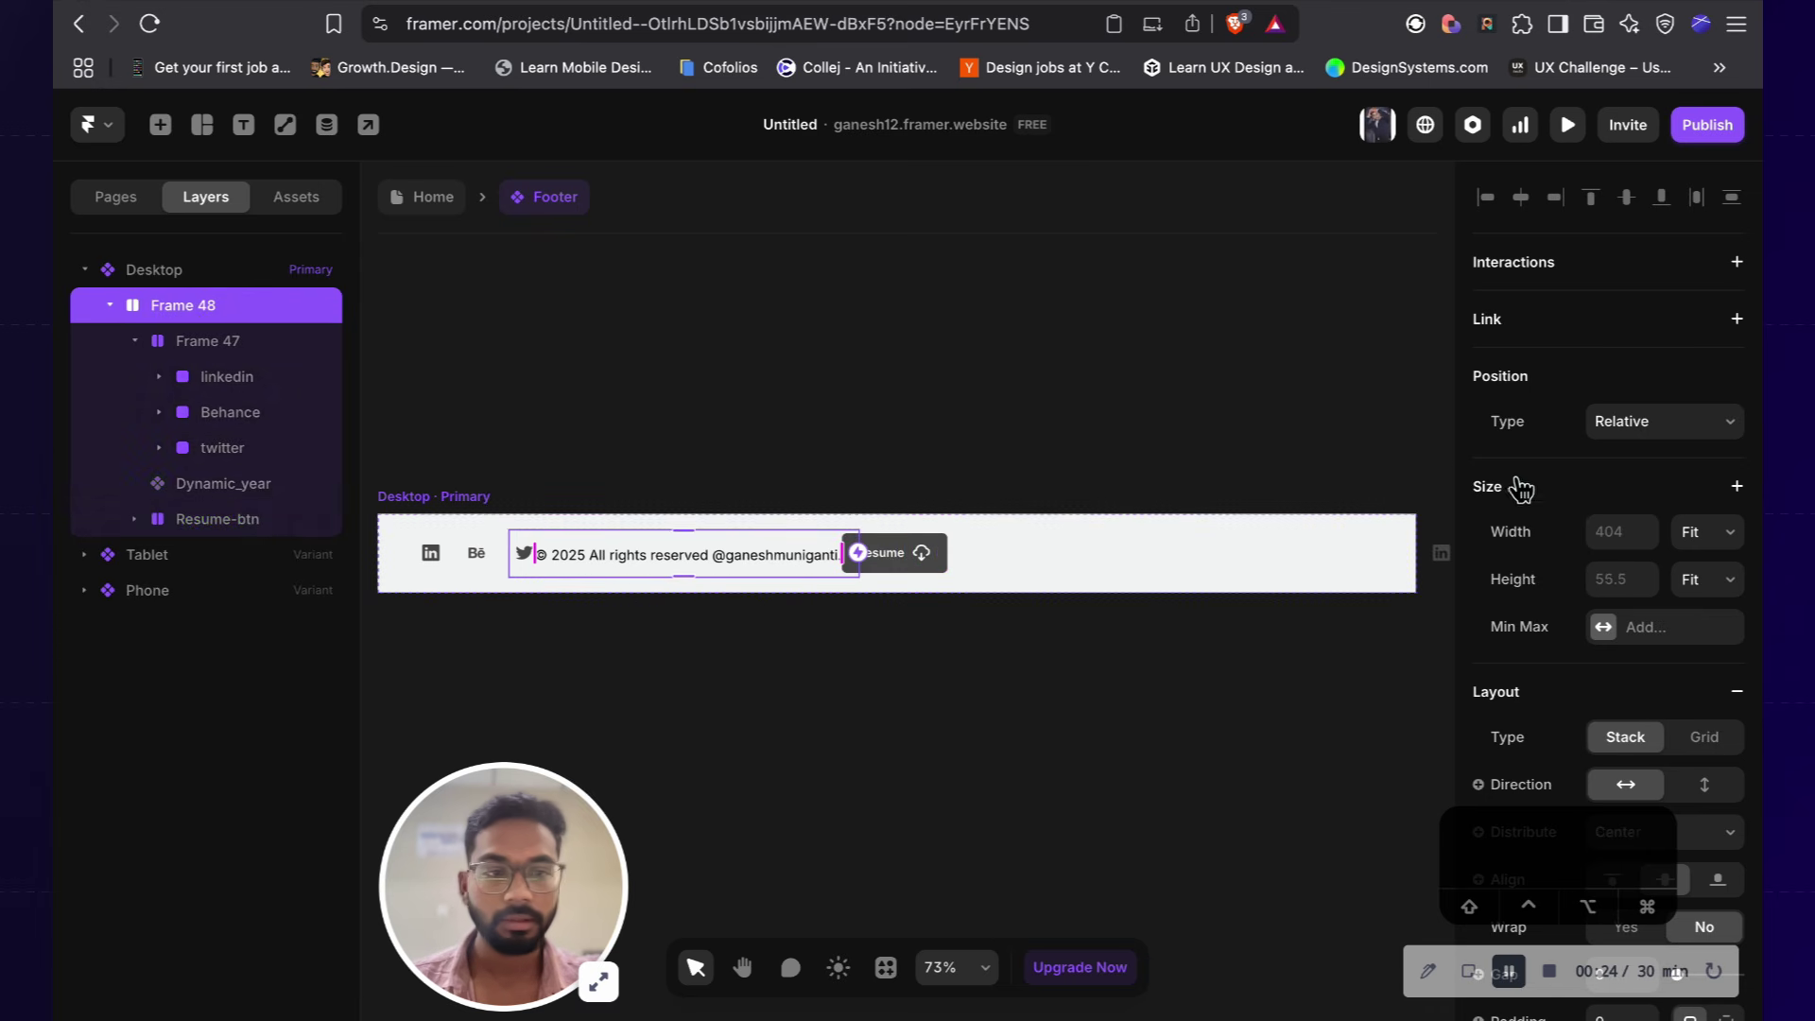
pyautogui.click(1697, 533)
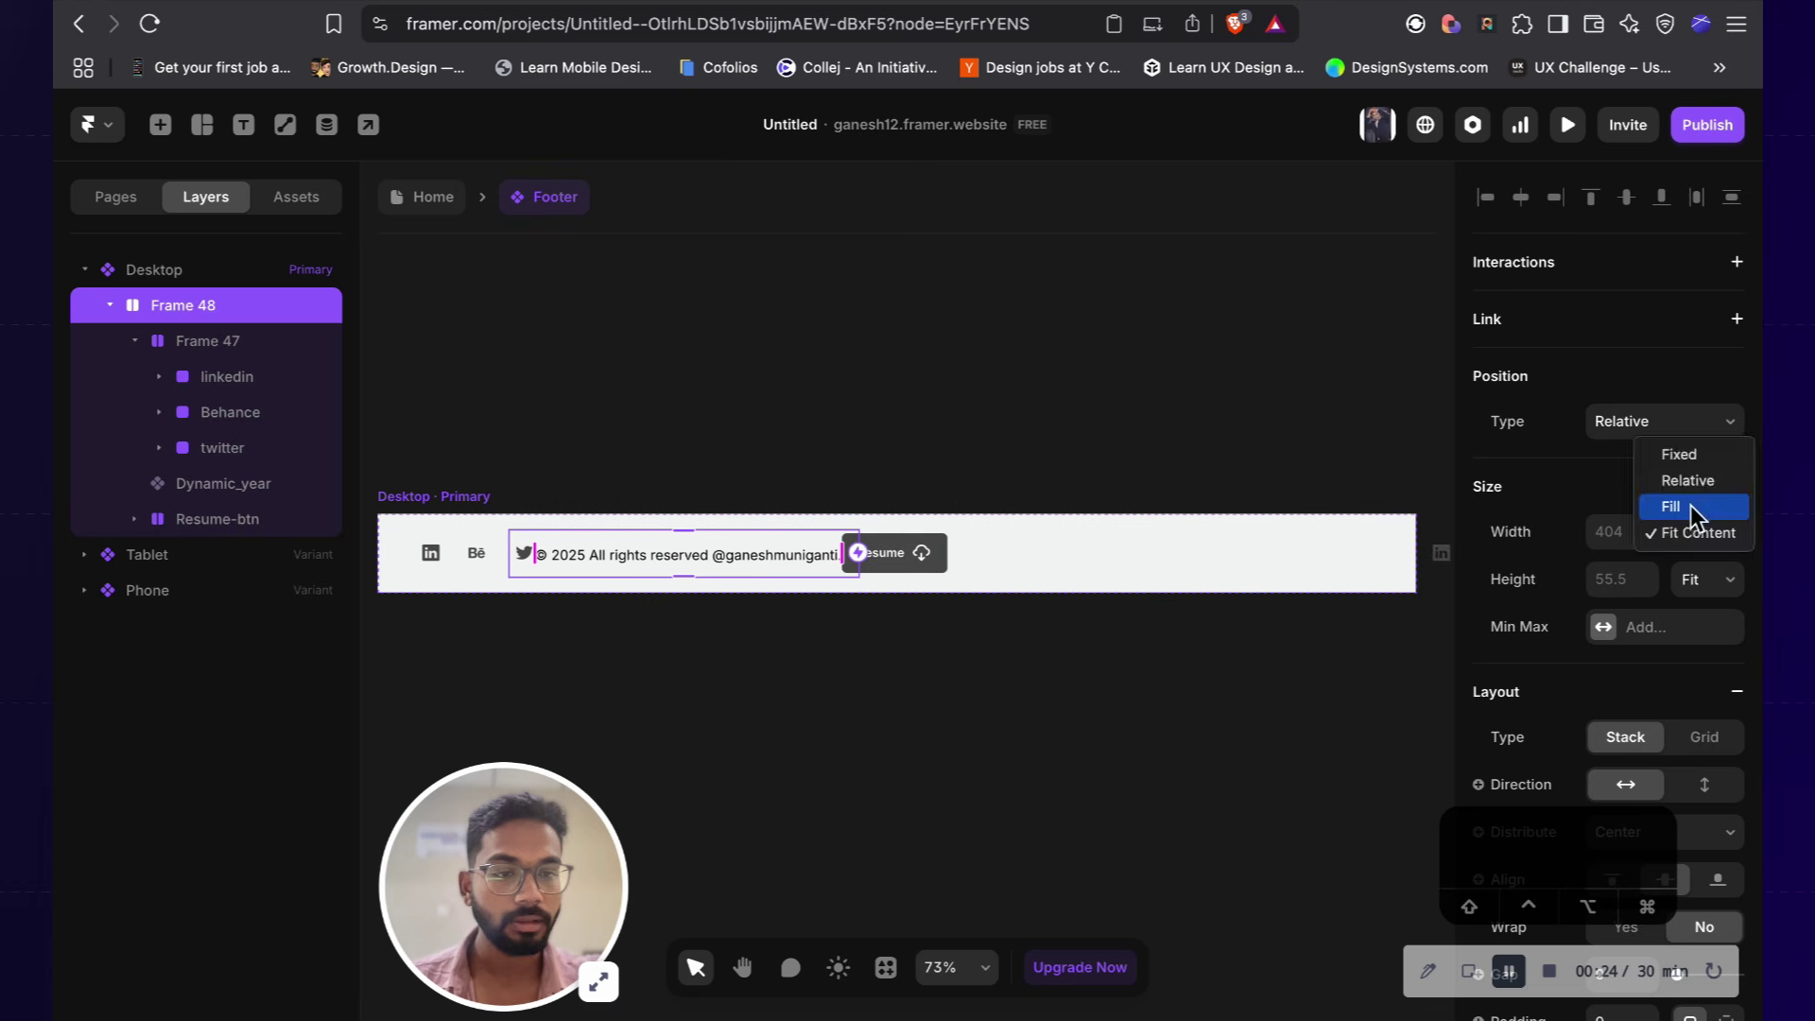
pyautogui.click(1690, 505)
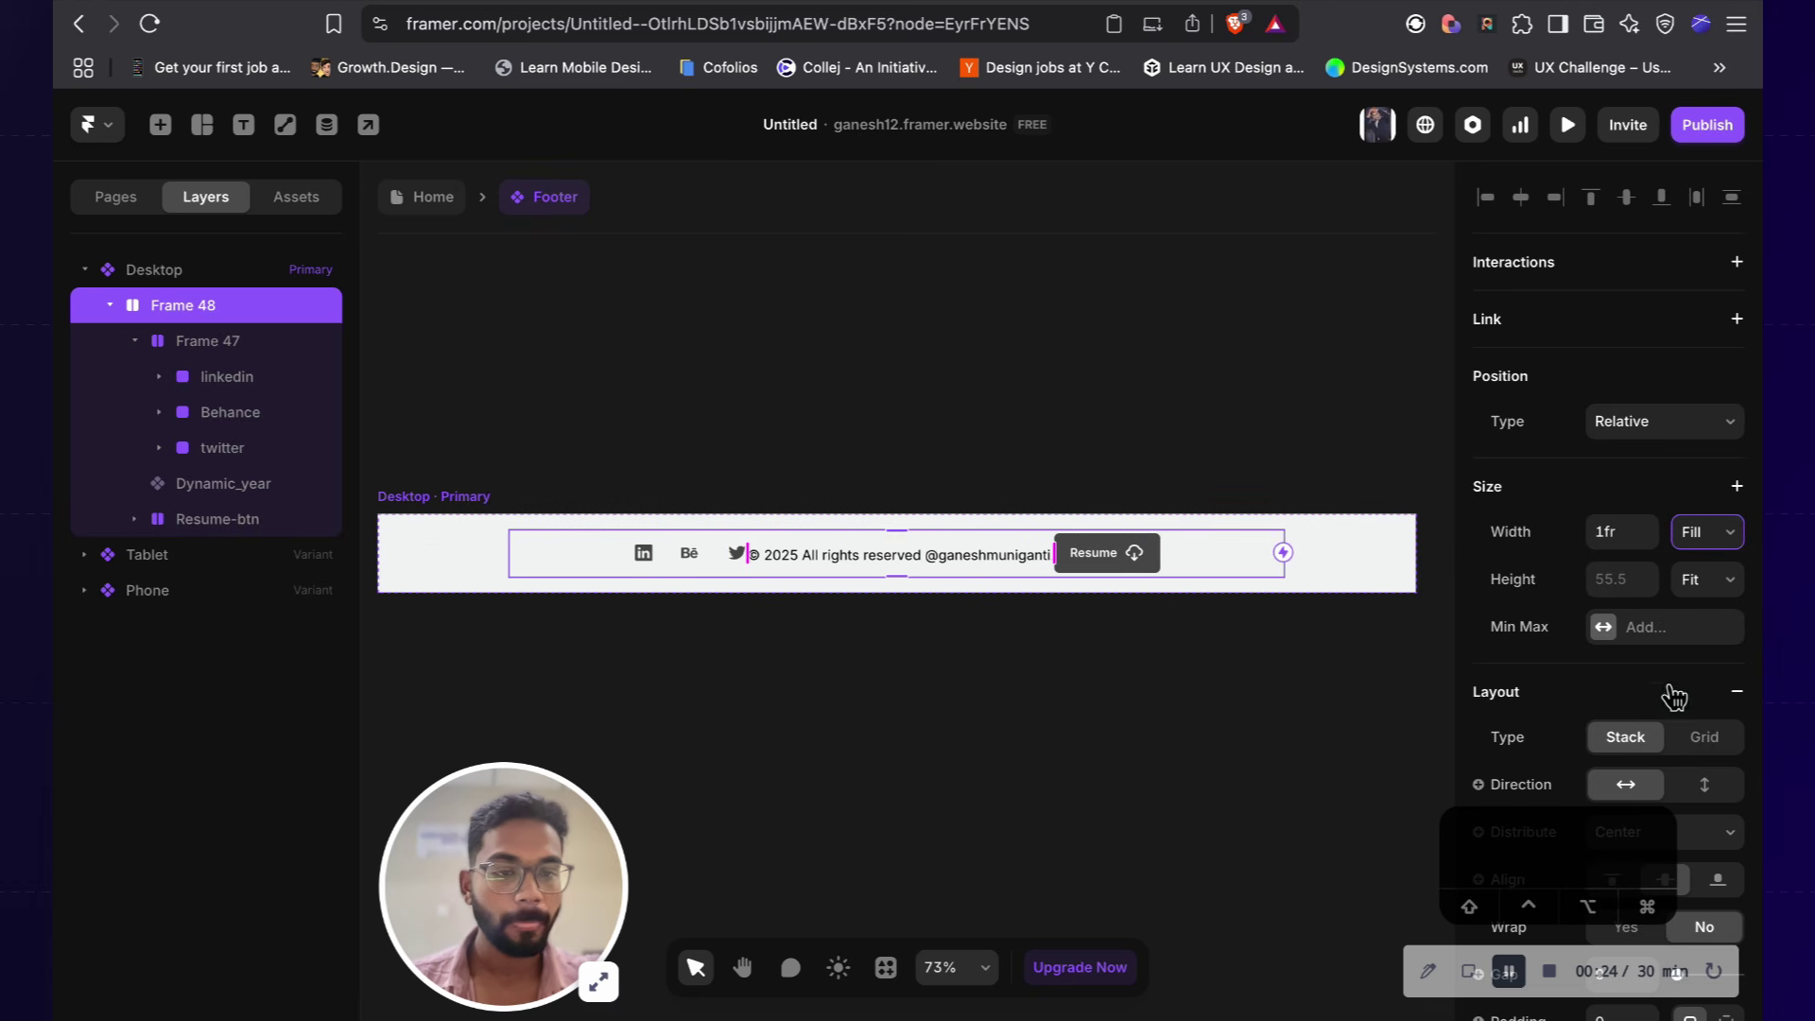
pyautogui.scroll(-3, 1673, 697)
pyautogui.scroll(-5, 1598, 737)
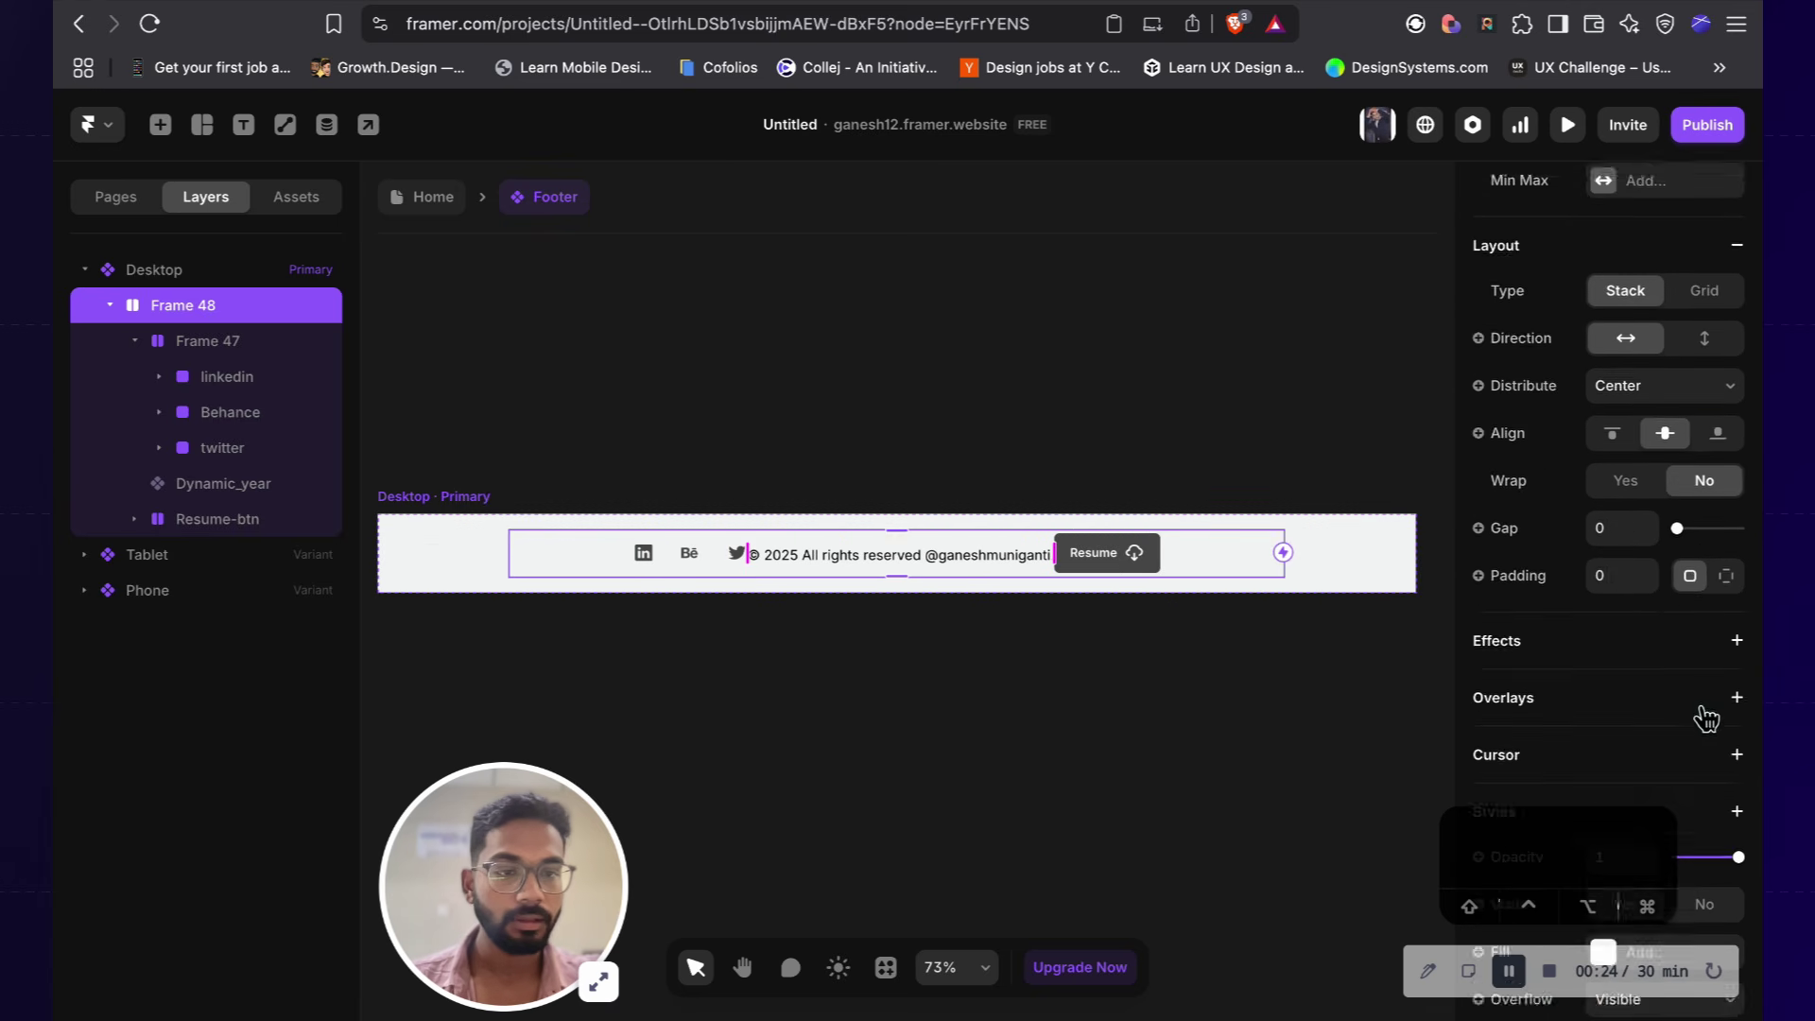
# Step: Set the distribution of Frame 48 in the Desktop variant to Space Between
pyautogui.click(1687, 374)
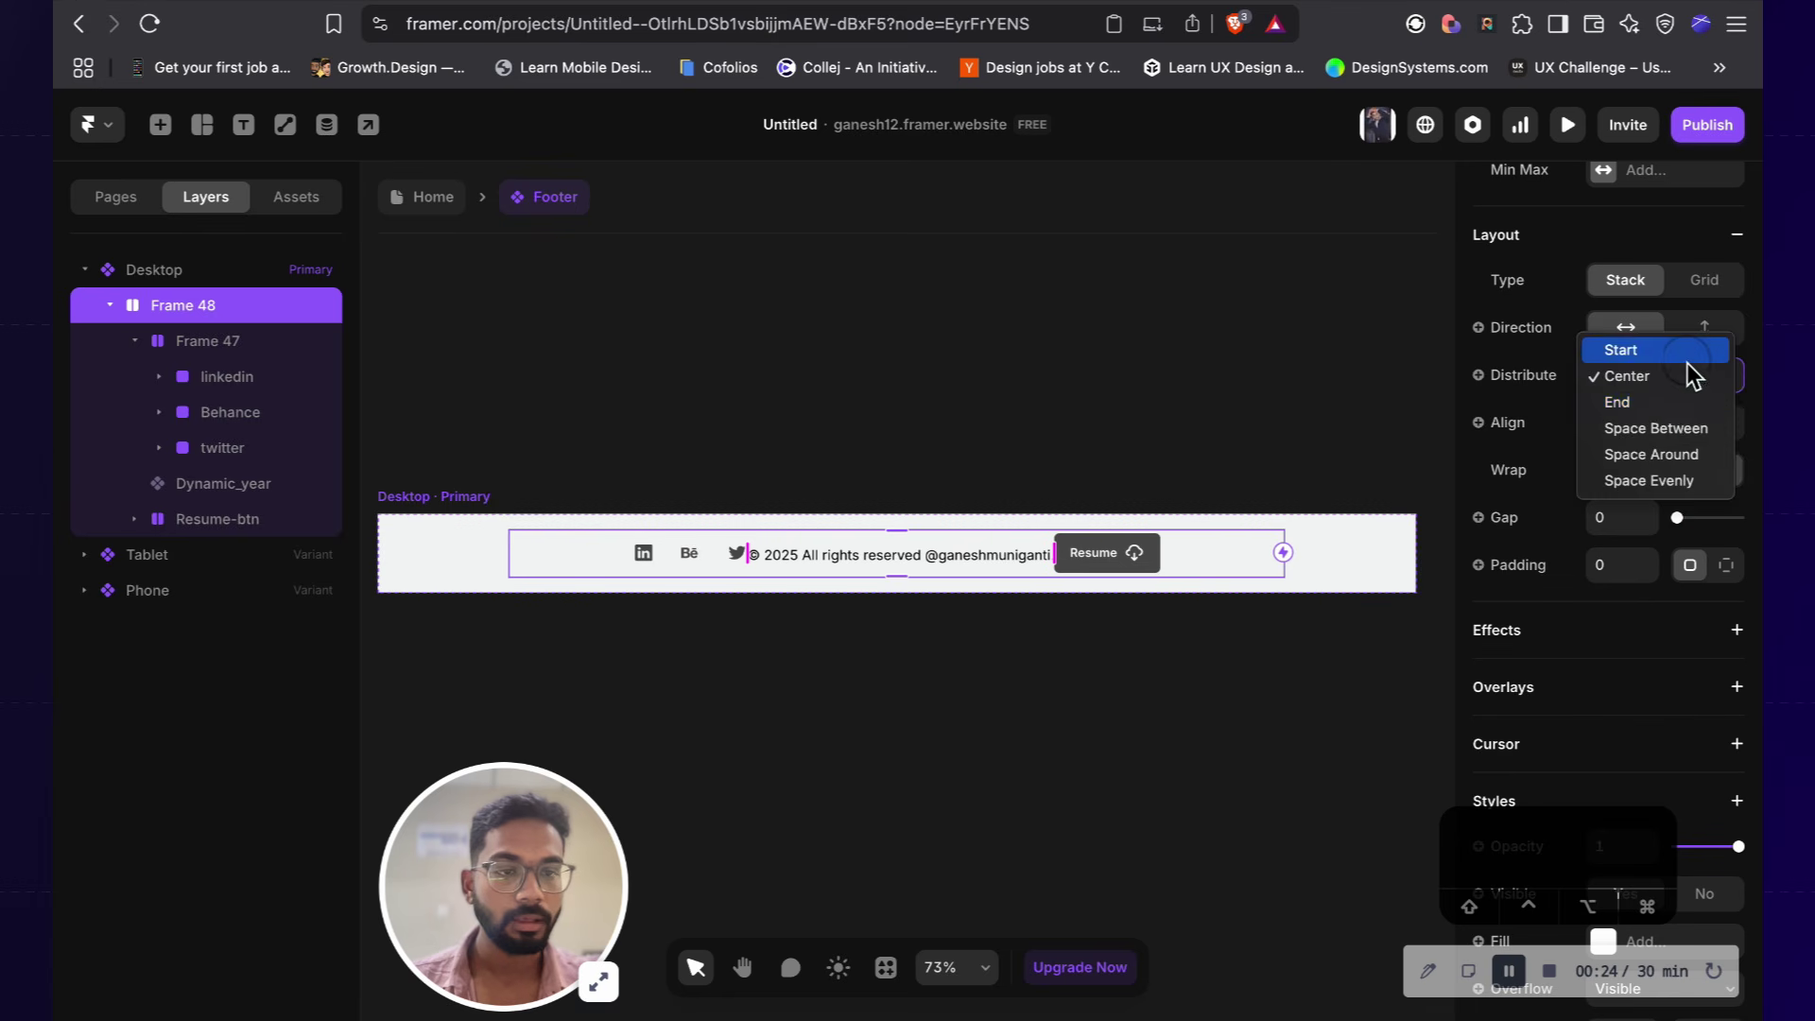
pyautogui.click(1682, 428)
pyautogui.click(1185, 694)
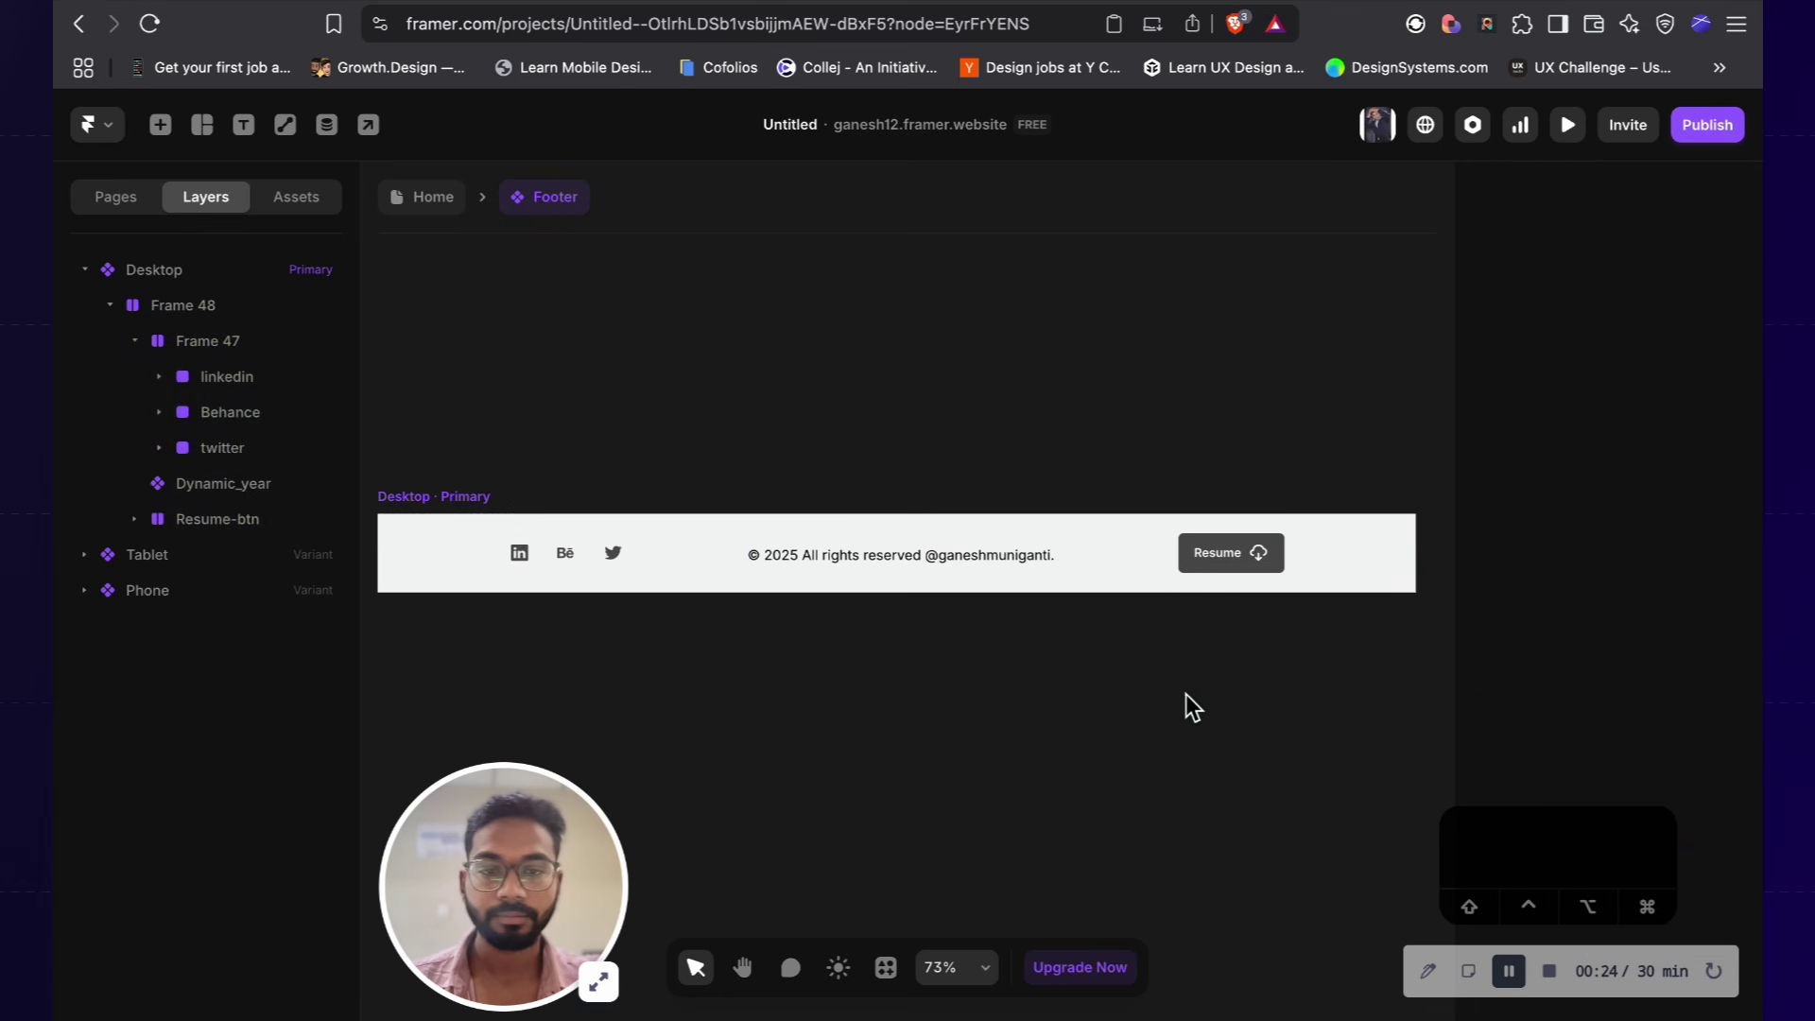
# Step: Examine the Footer's Phone variant and the size and style settings of its Dynamic_year component
pyautogui.click(1138, 571)
pyautogui.scroll(-2, 1138, 598)
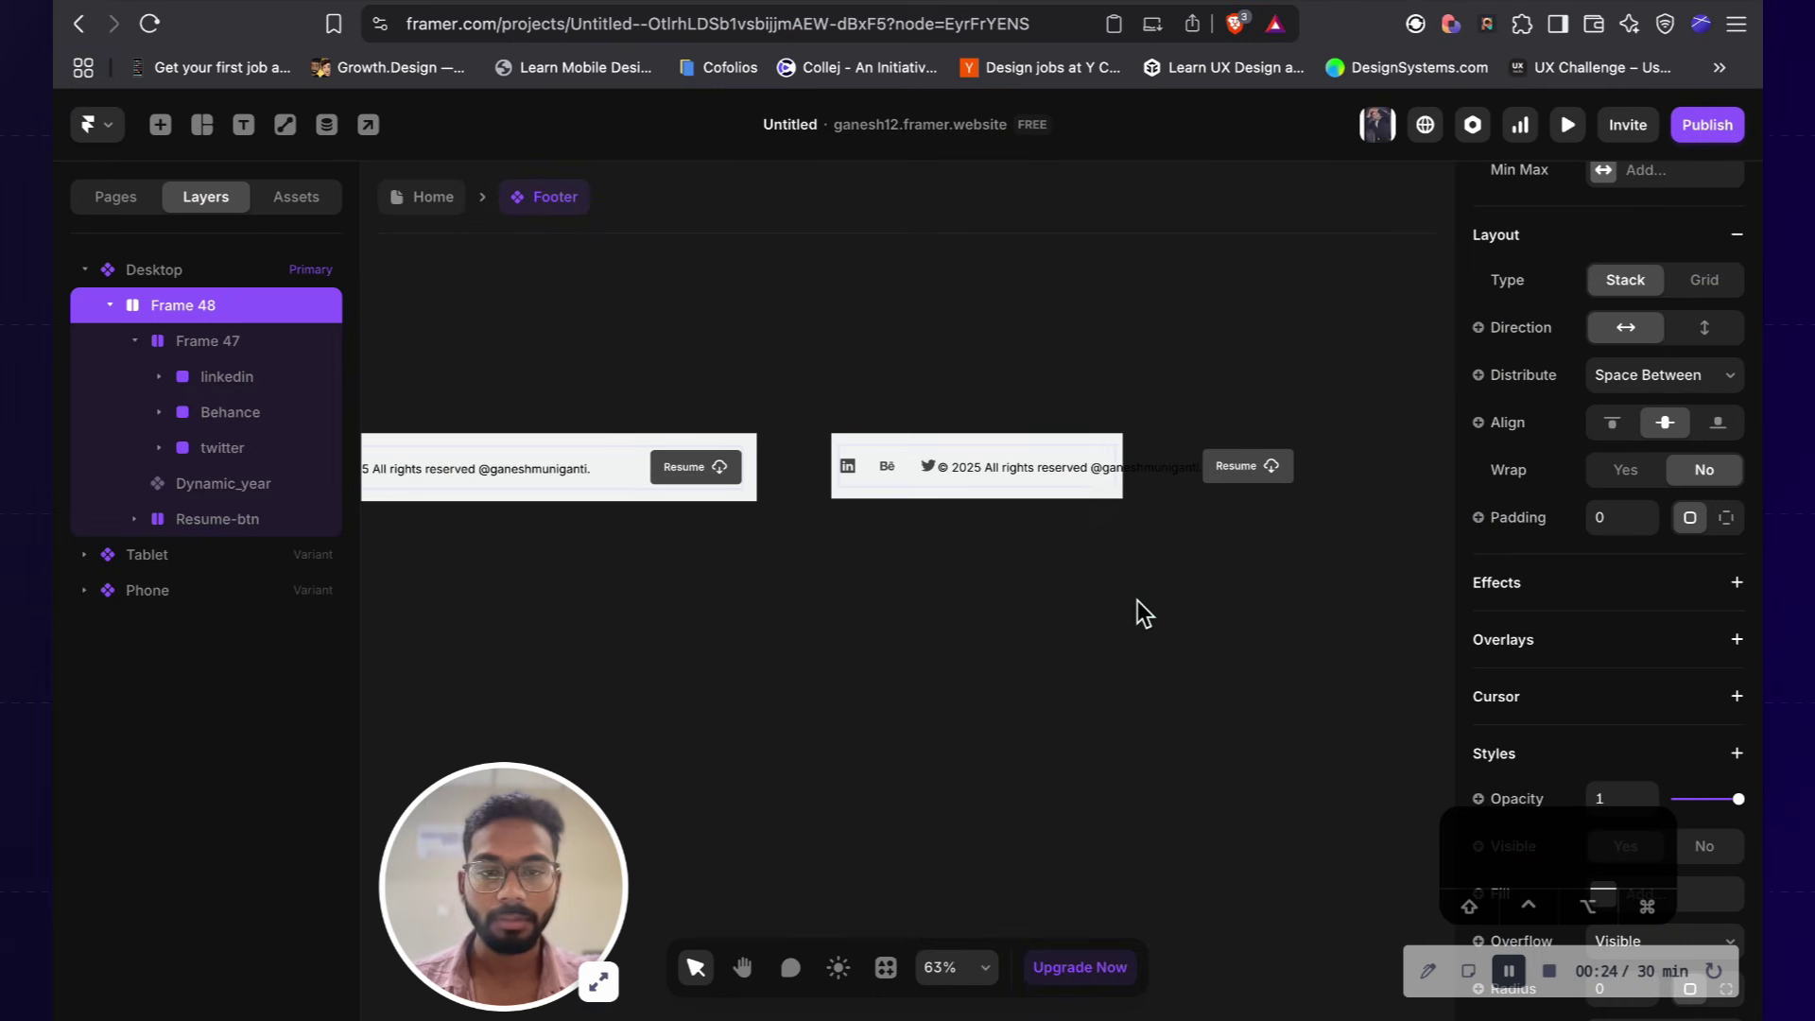
pyautogui.click(848, 419)
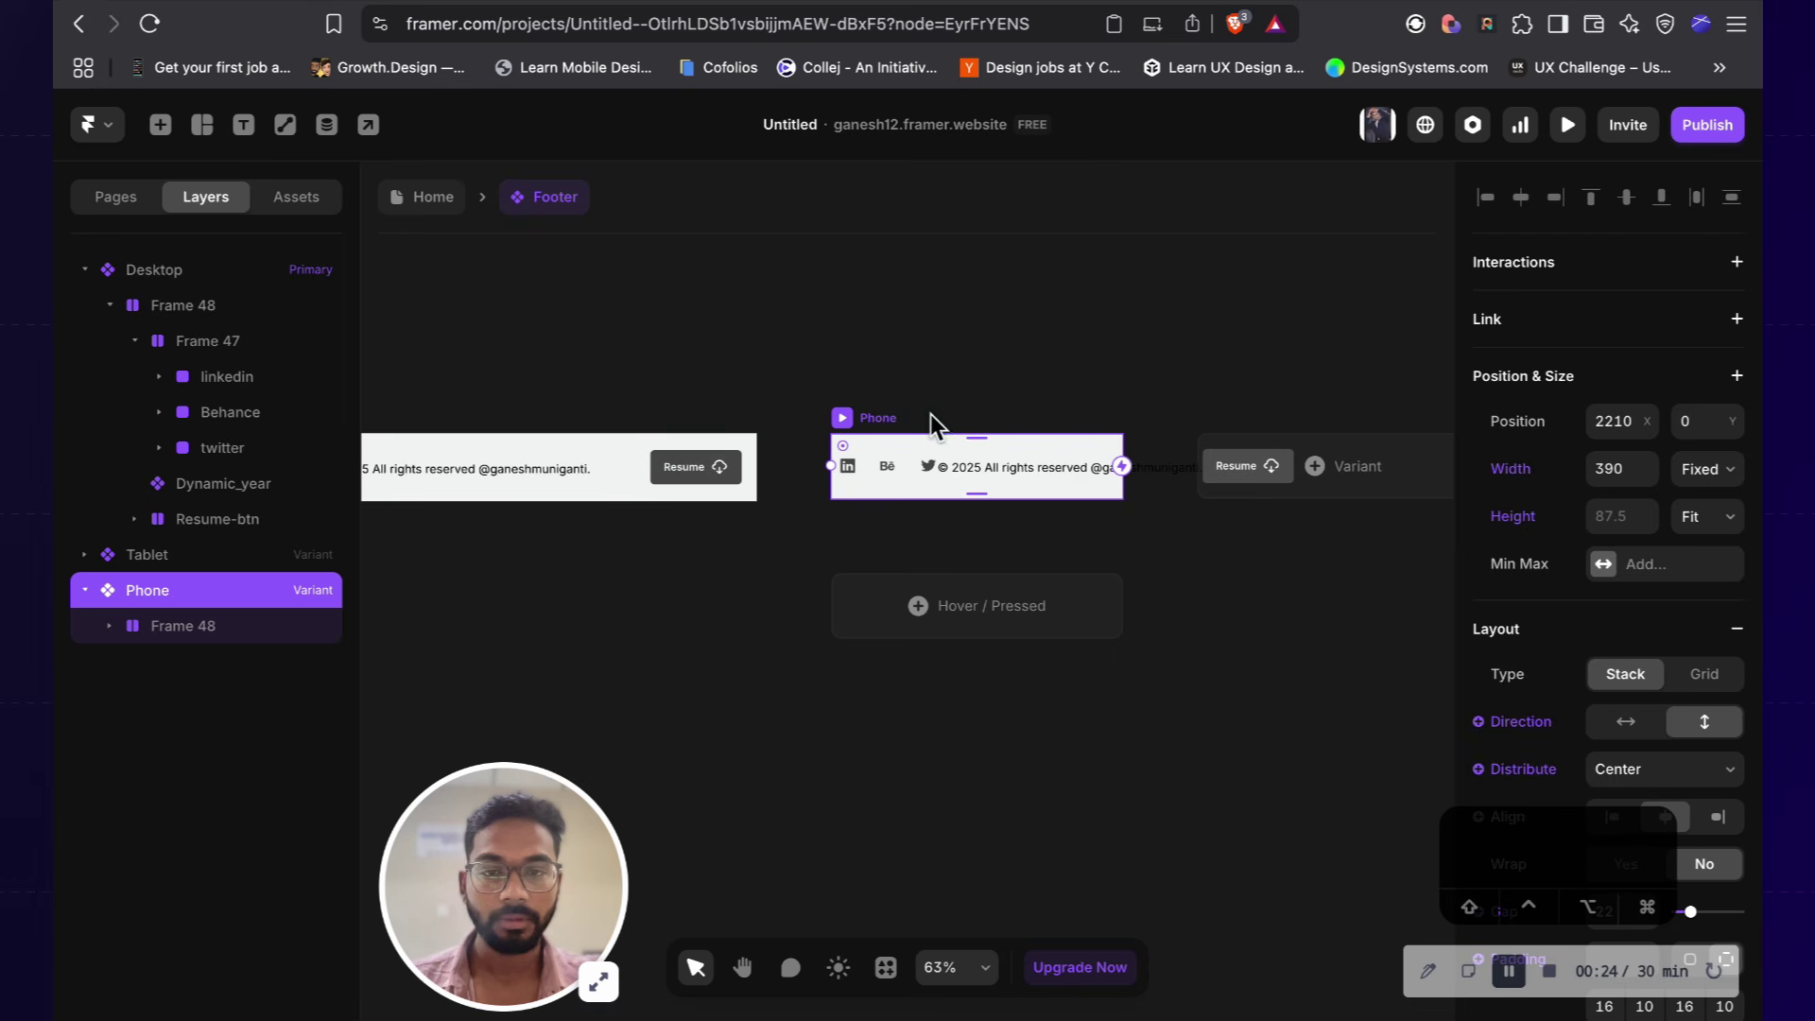
pyautogui.scroll(-3, 1645, 529)
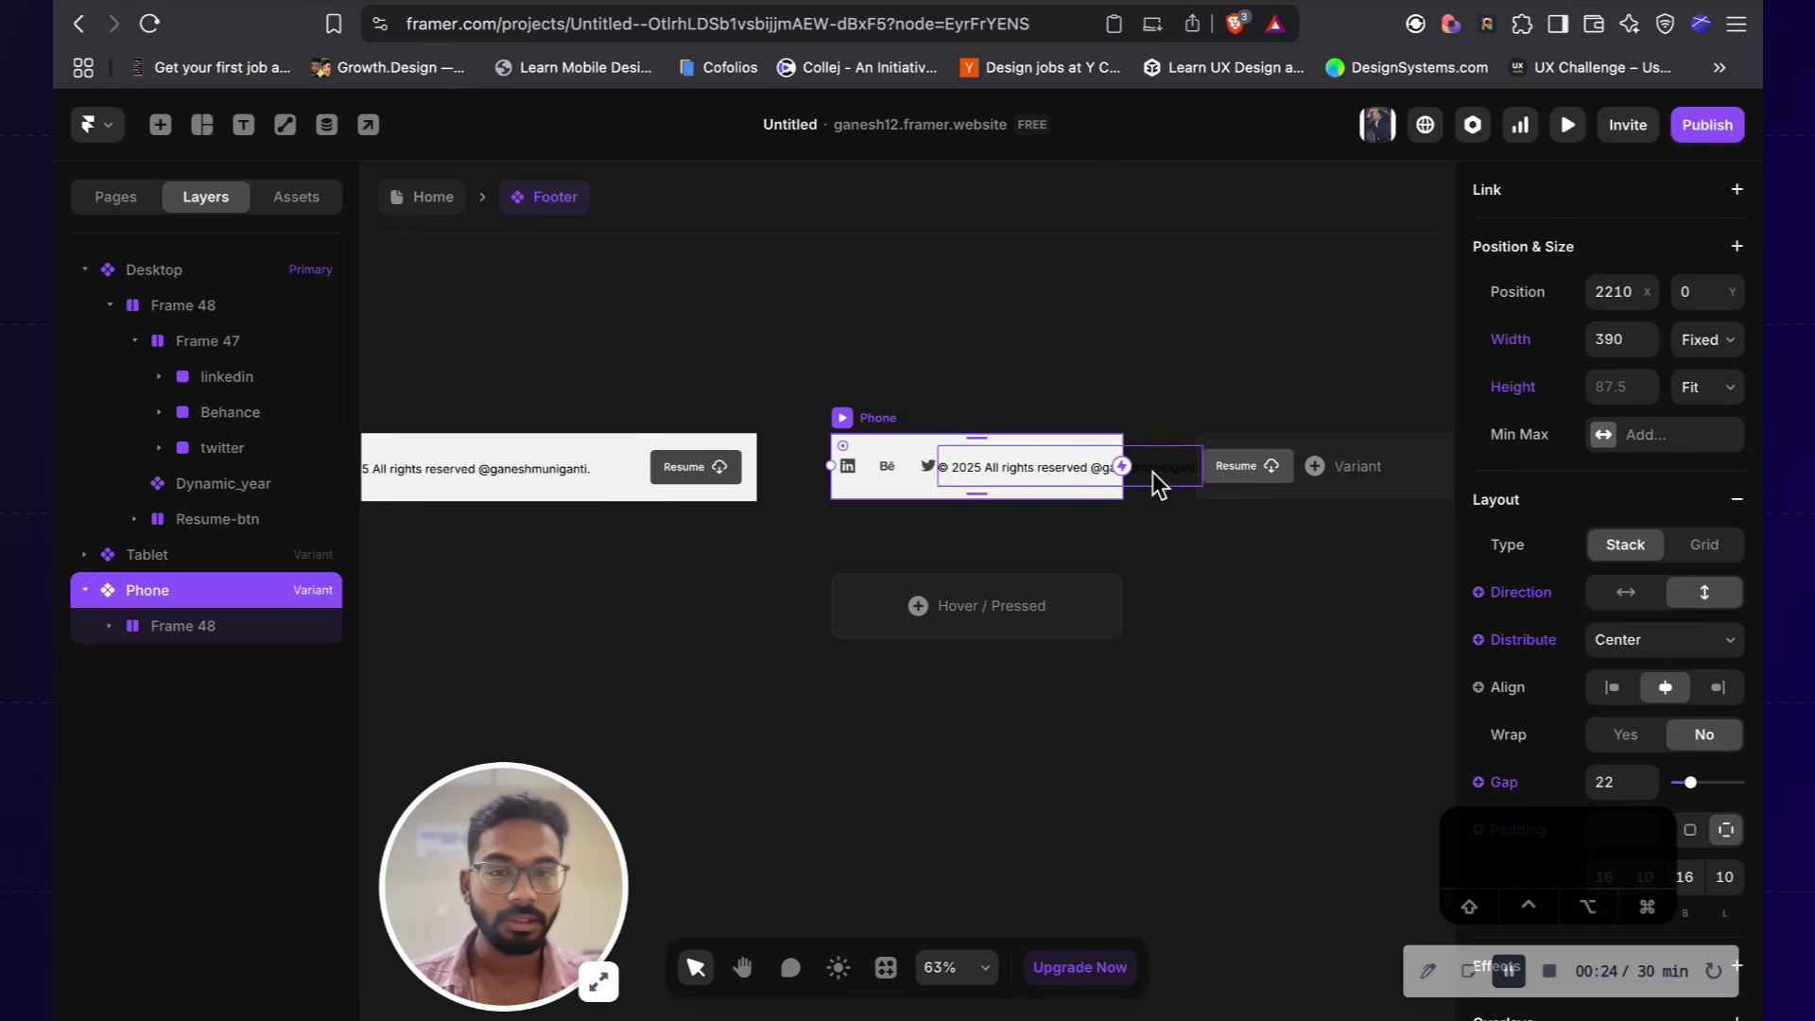
pyautogui.scroll(3, 1154, 473)
pyautogui.click(1033, 468)
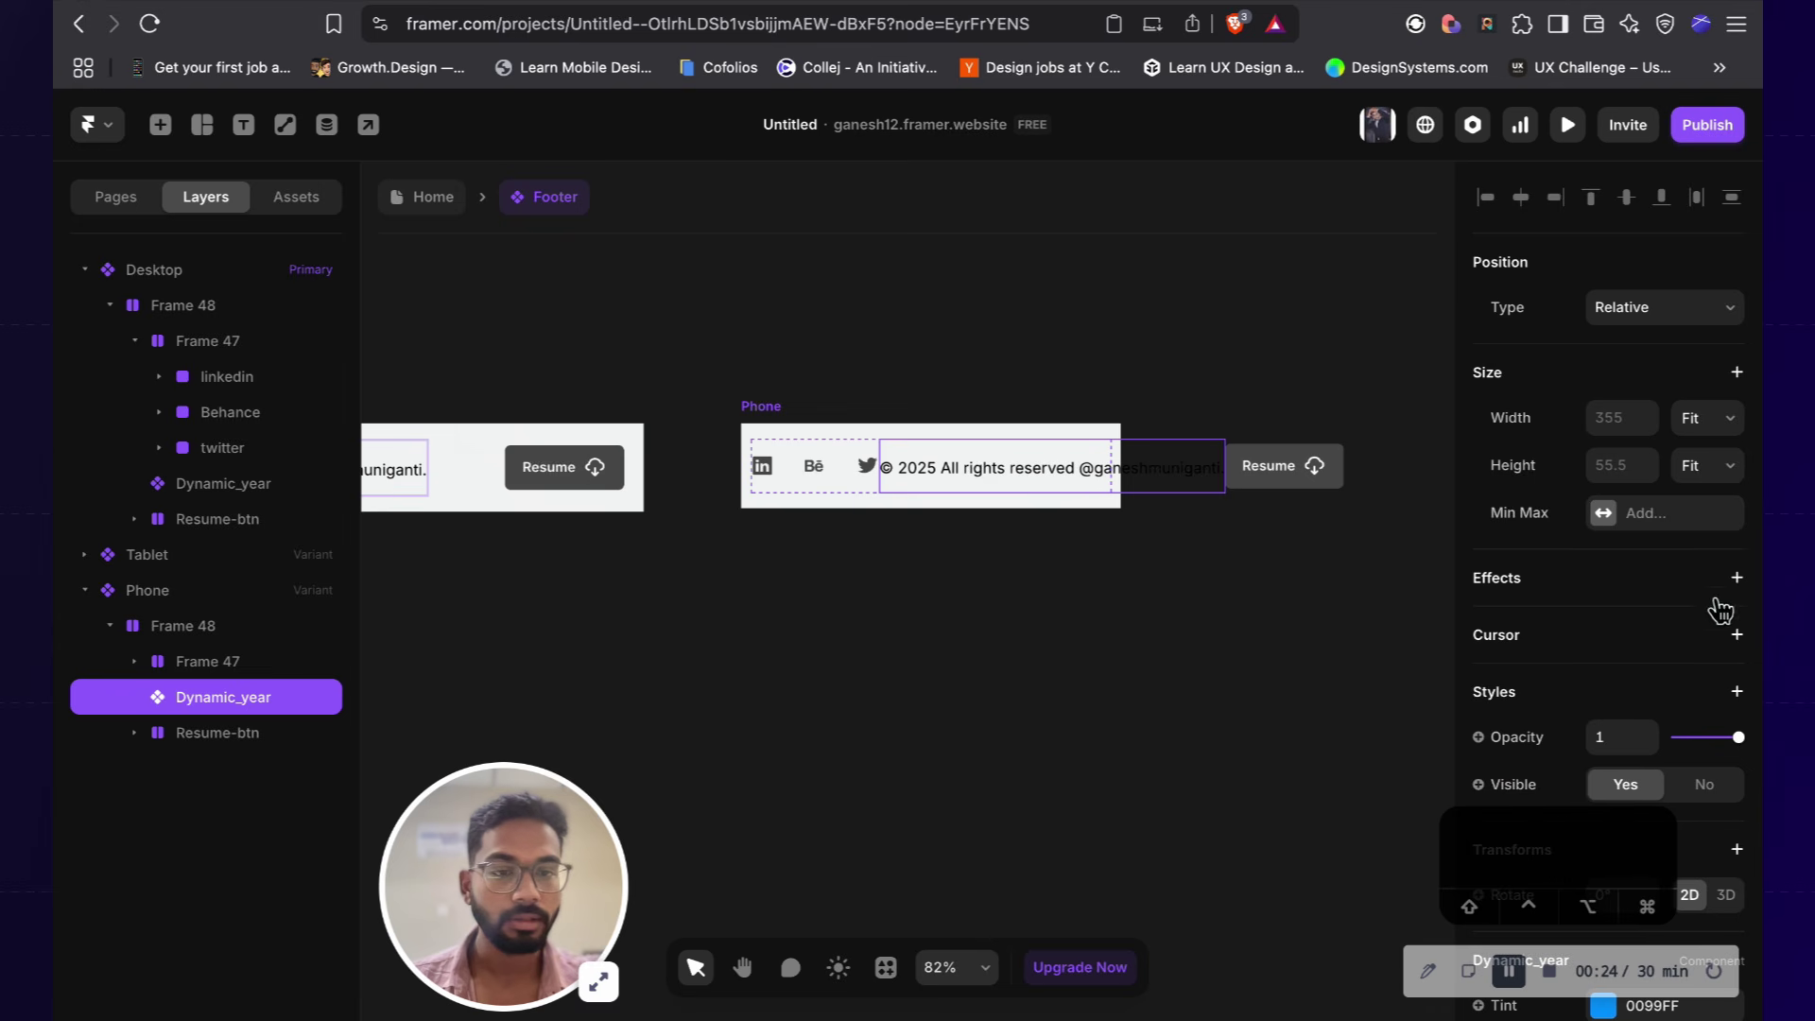
pyautogui.scroll(-2, 1696, 785)
pyautogui.scroll(1, 1694, 553)
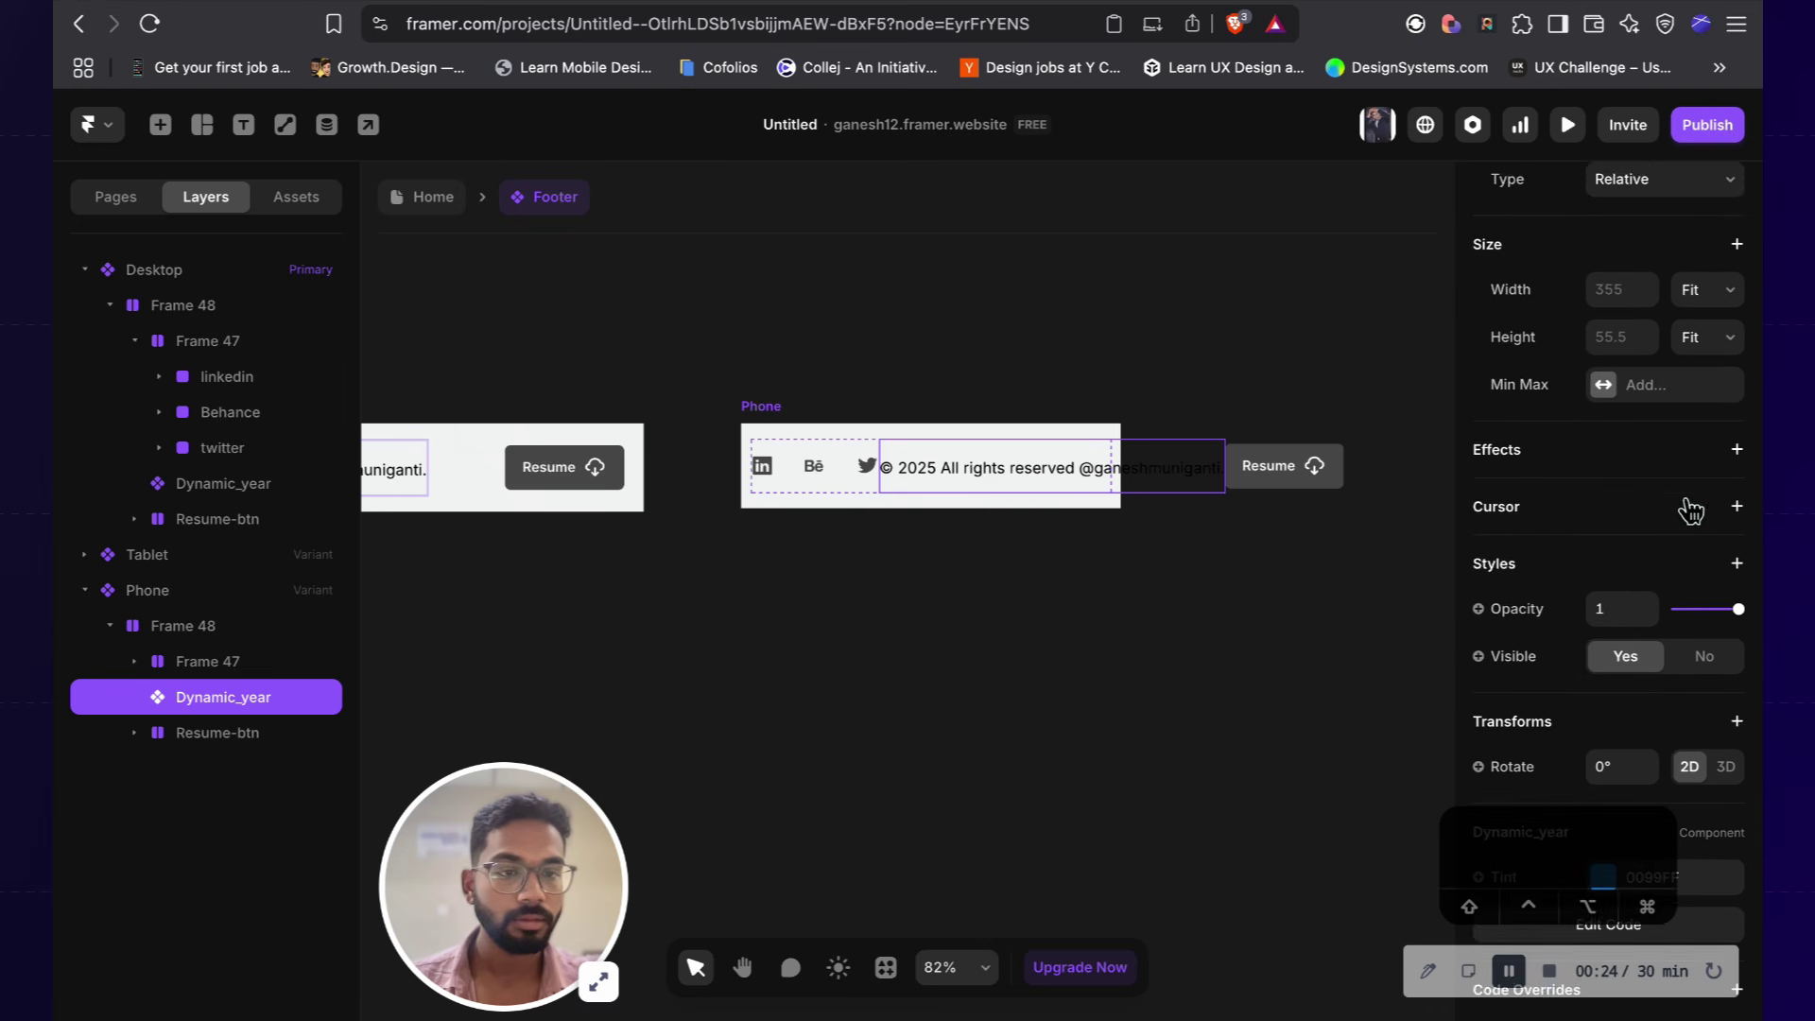
pyautogui.scroll(-1, 1673, 614)
pyautogui.scroll(2, 1659, 397)
pyautogui.scroll(-2, 1649, 383)
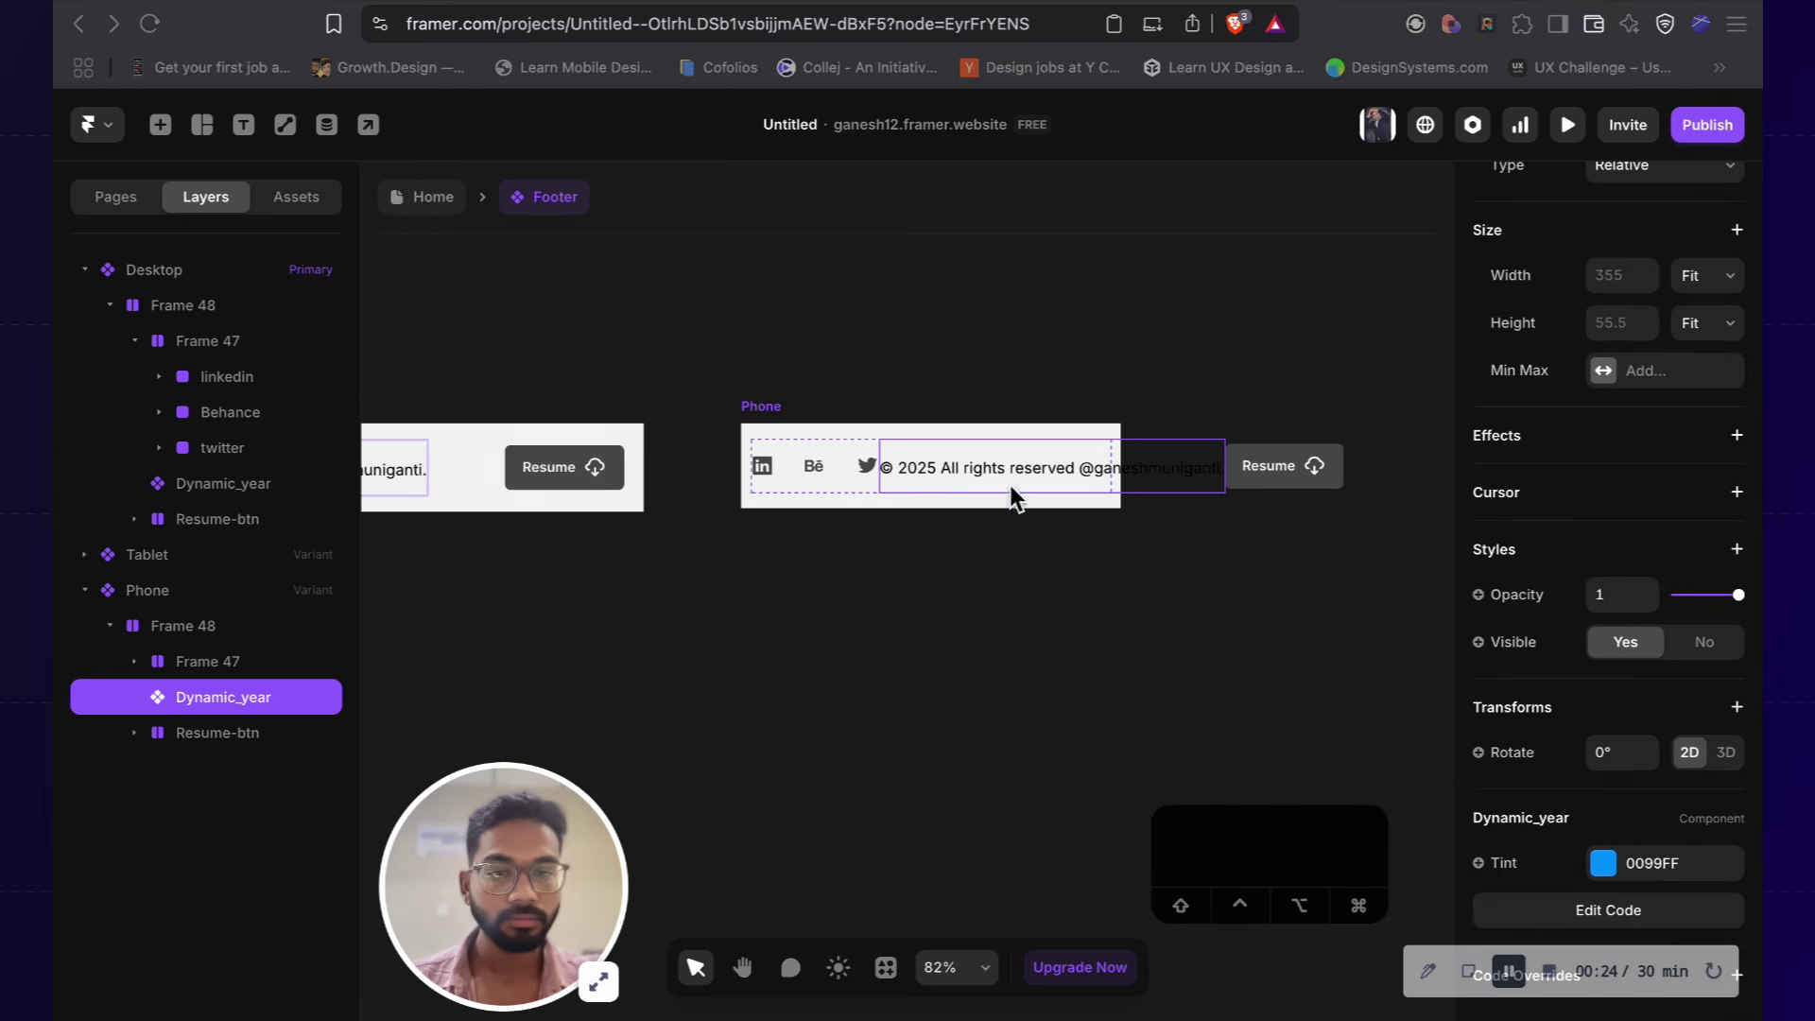
# Step: Set the stack direction of Frame 48 in the Phone variant to vertical
pyautogui.click(187, 631)
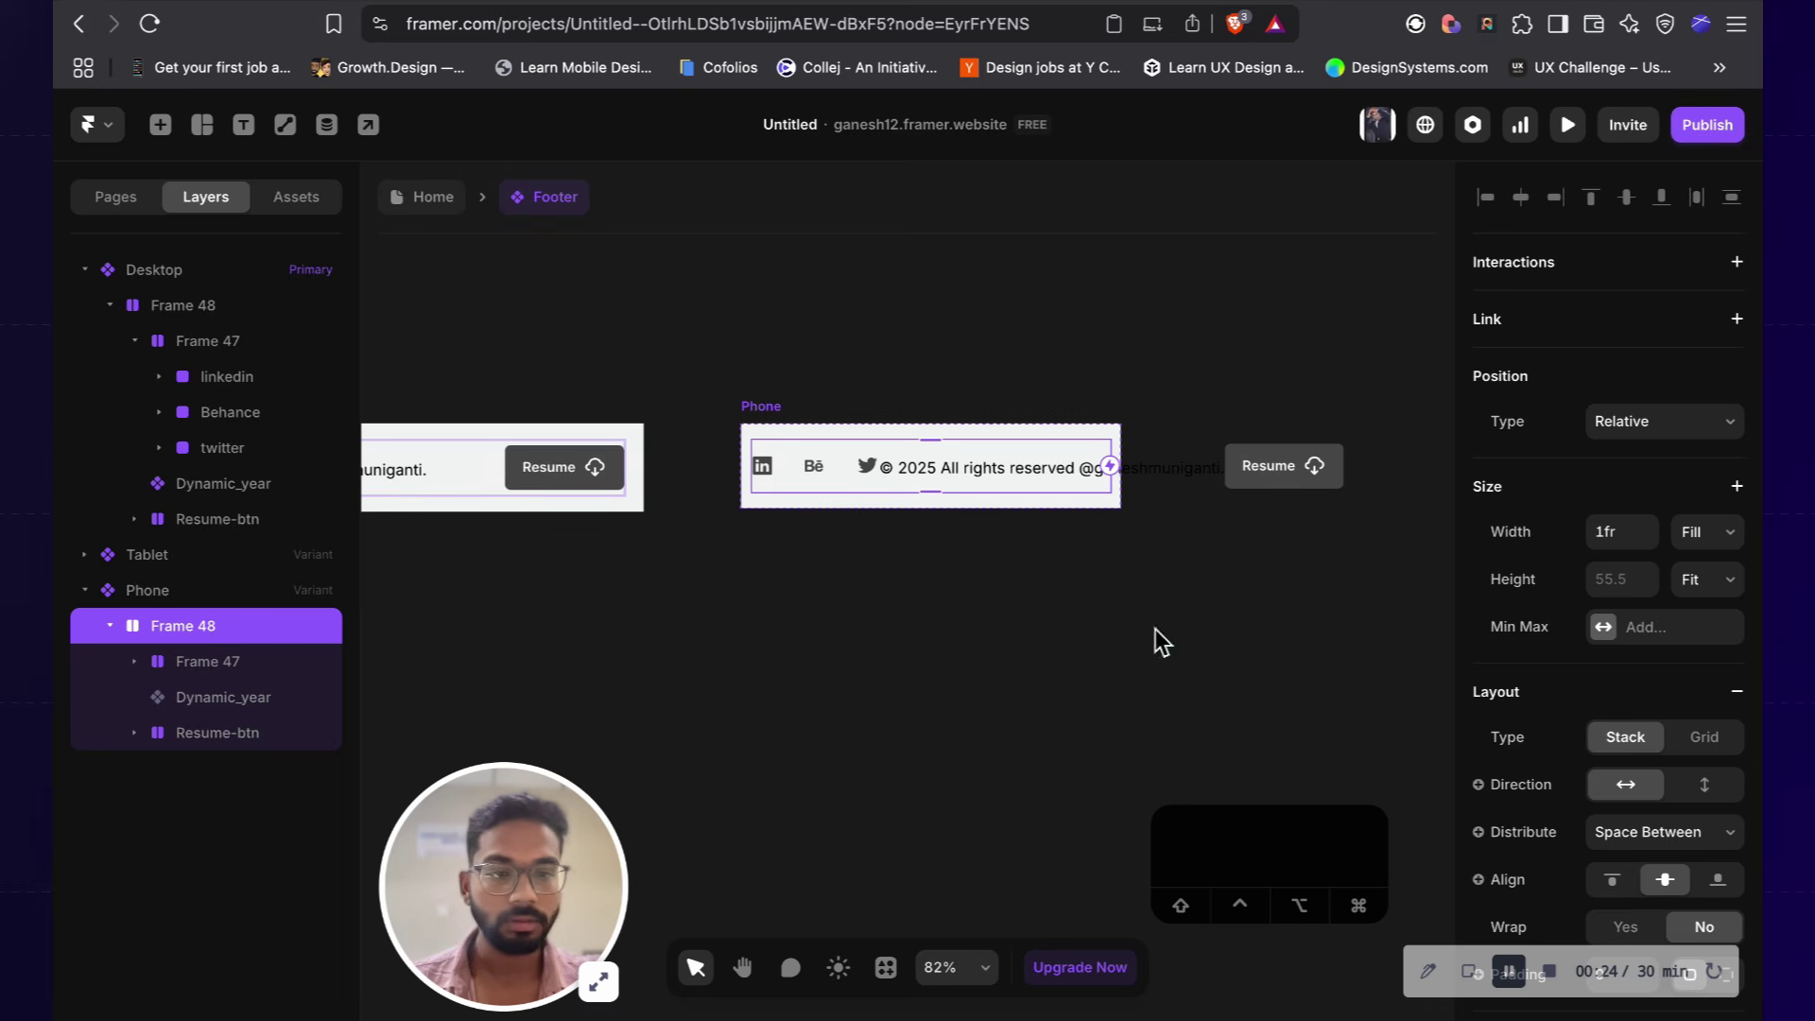
pyautogui.scroll(-3, 1719, 761)
pyautogui.click(1695, 594)
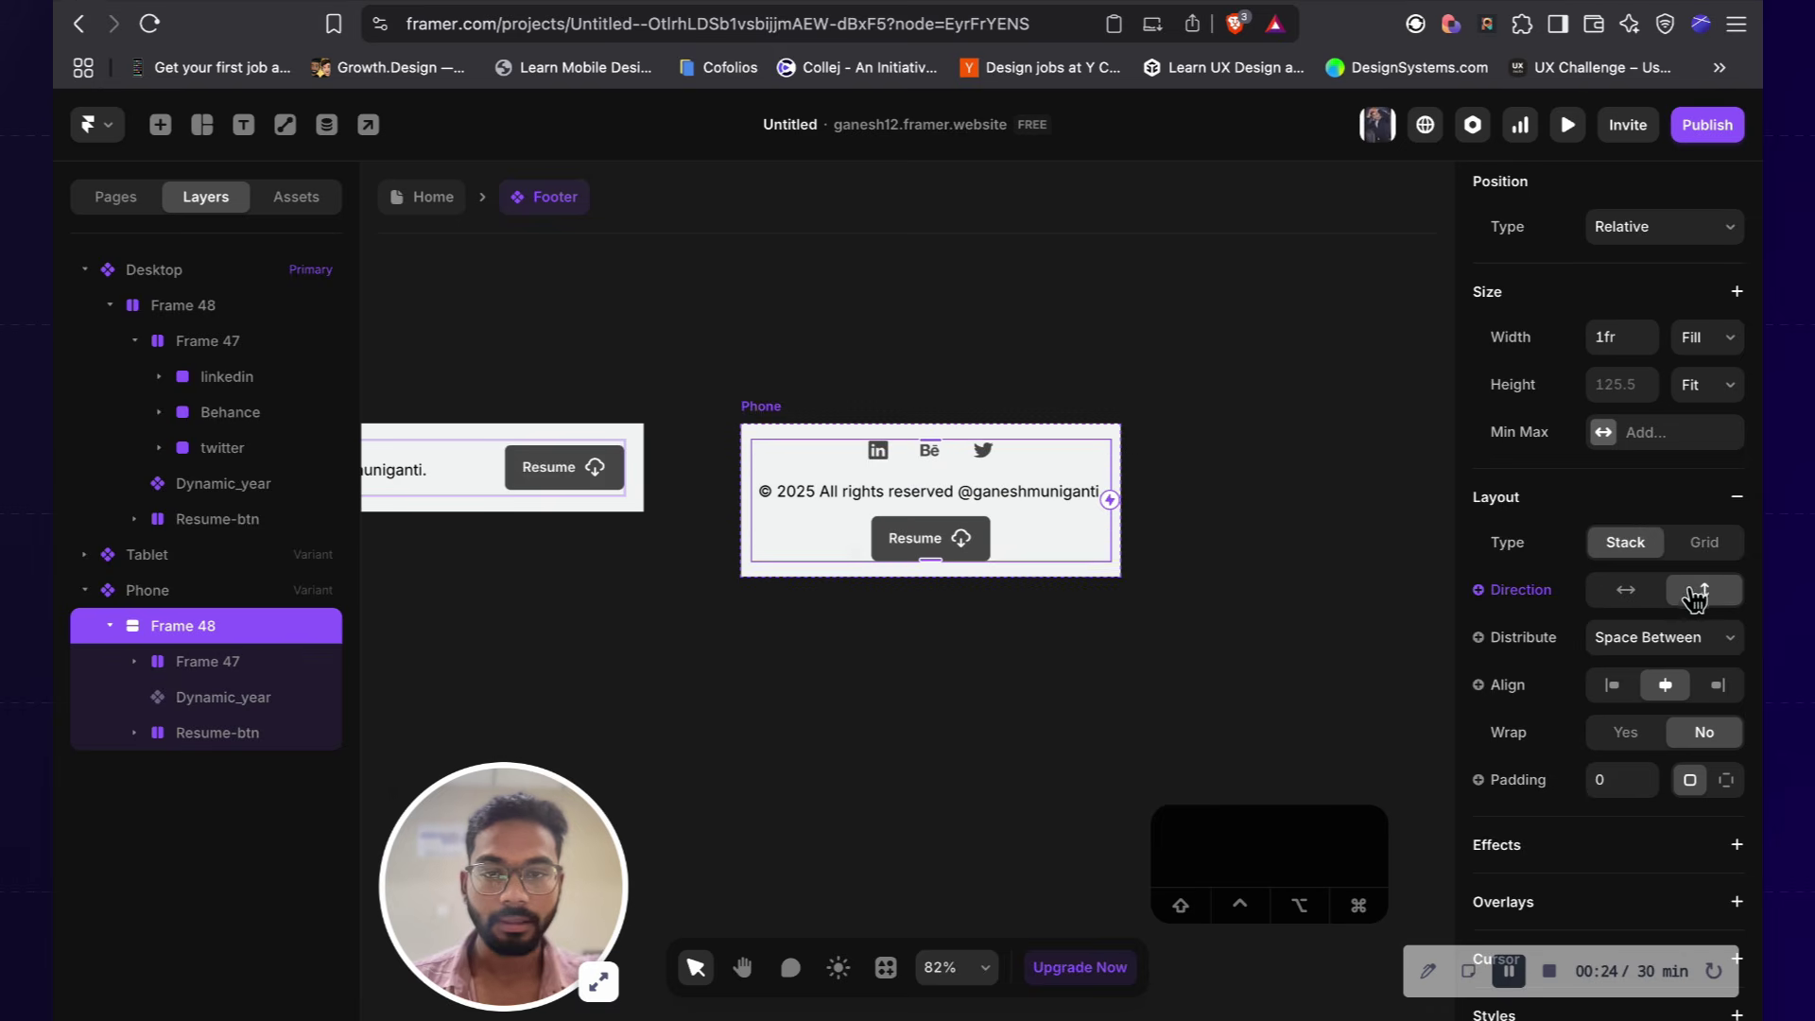
pyautogui.click(1048, 656)
pyautogui.scroll(-3, 1036, 655)
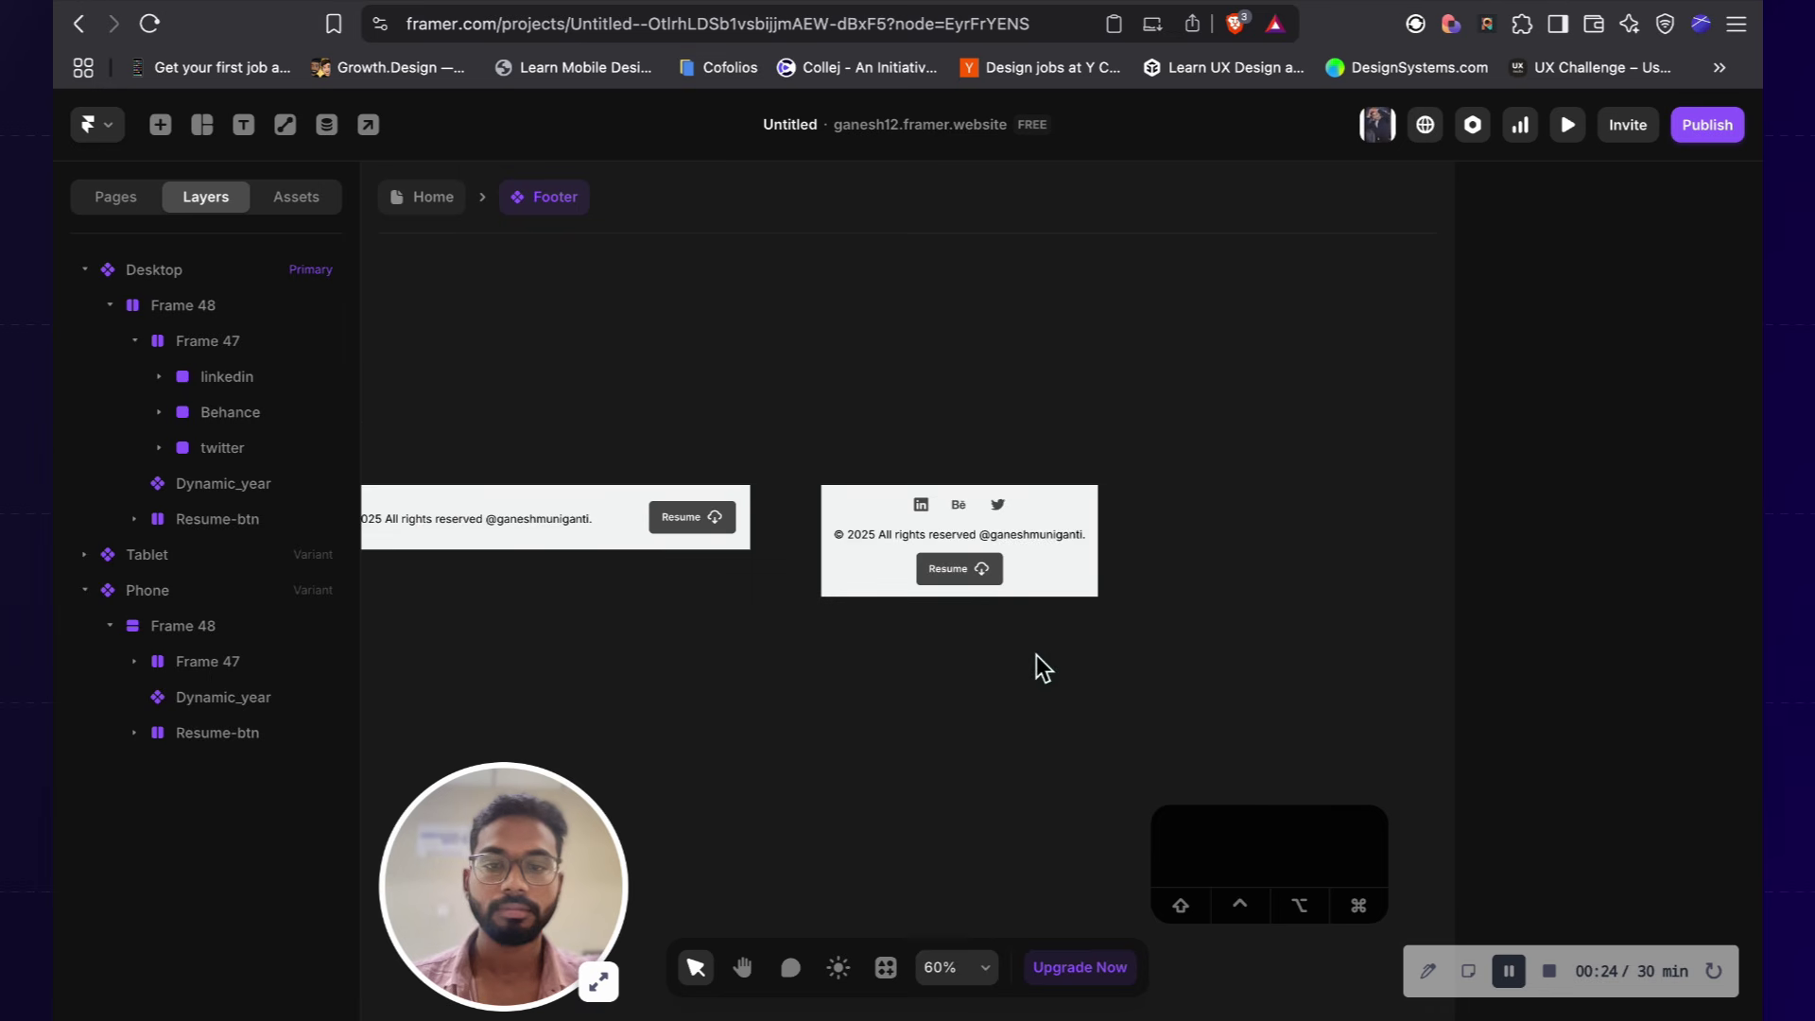
pyautogui.press('super+z')
# Step: Check the LinkedIn icon's vector in the Footer's Desktop variant and return to the Home page
pyautogui.hscroll(-5, 1036, 655)
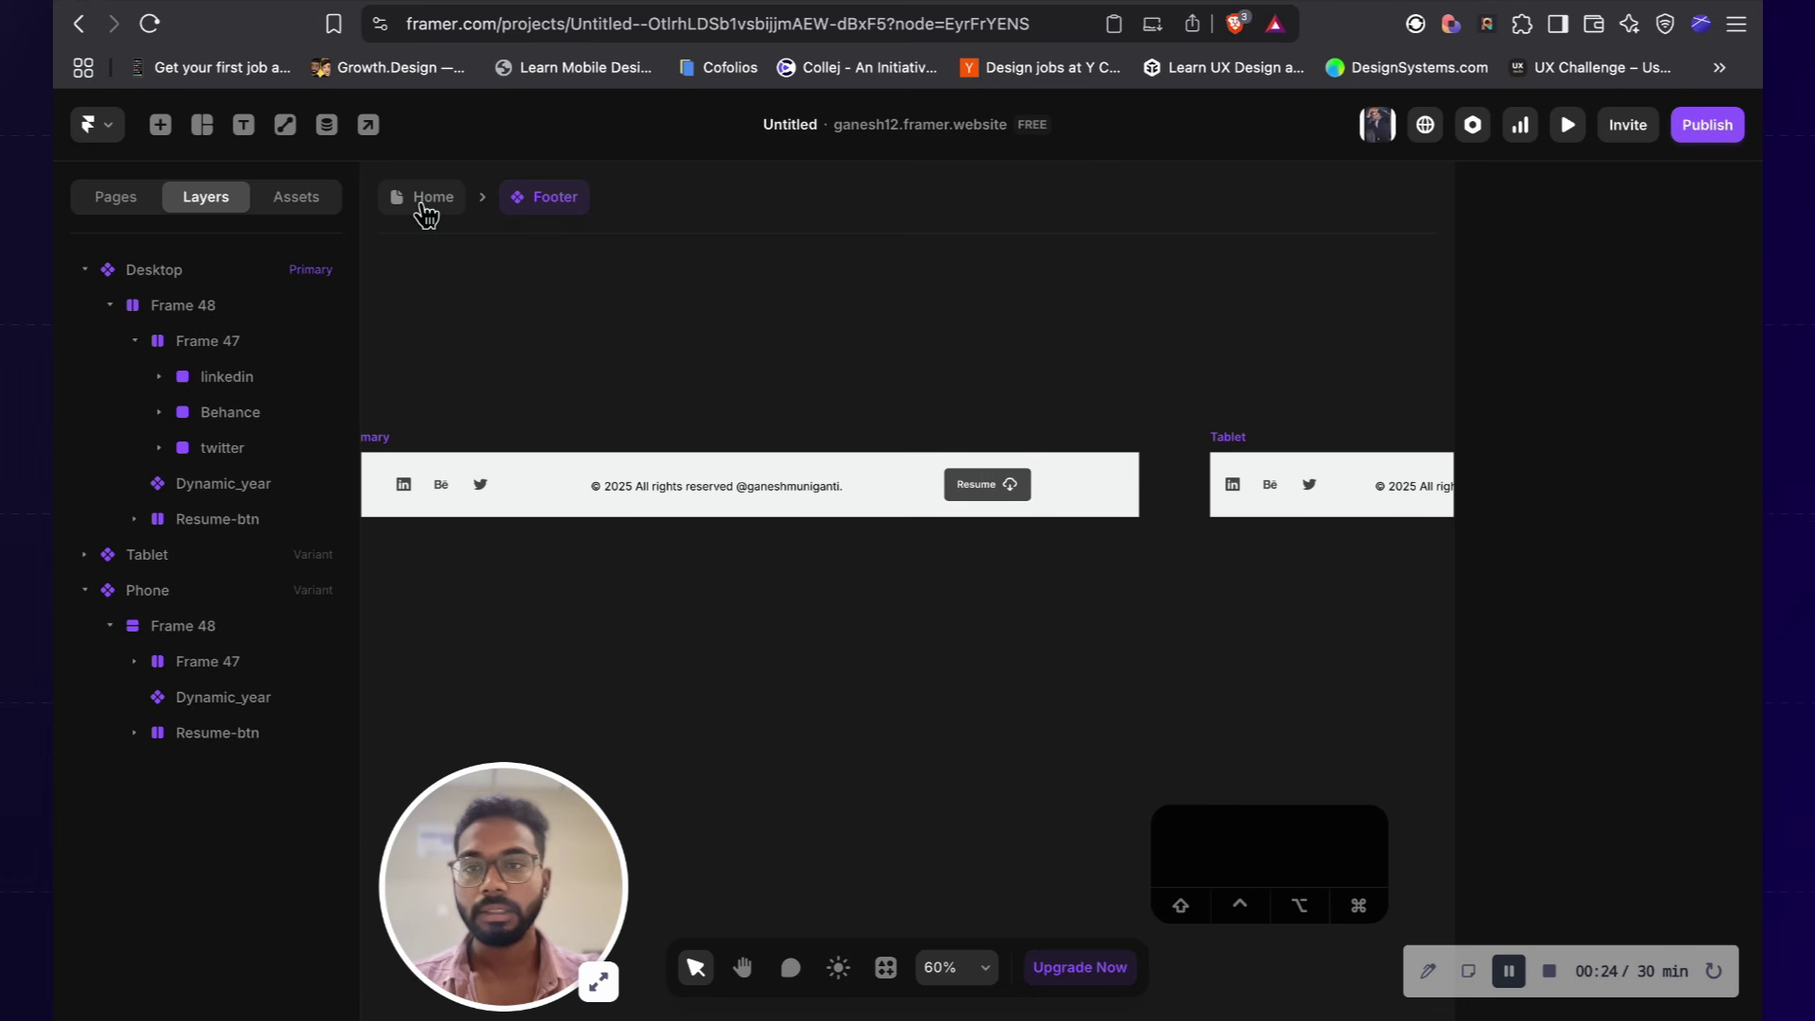
pyautogui.hscroll(-2, 454, 378)
pyautogui.click(474, 452)
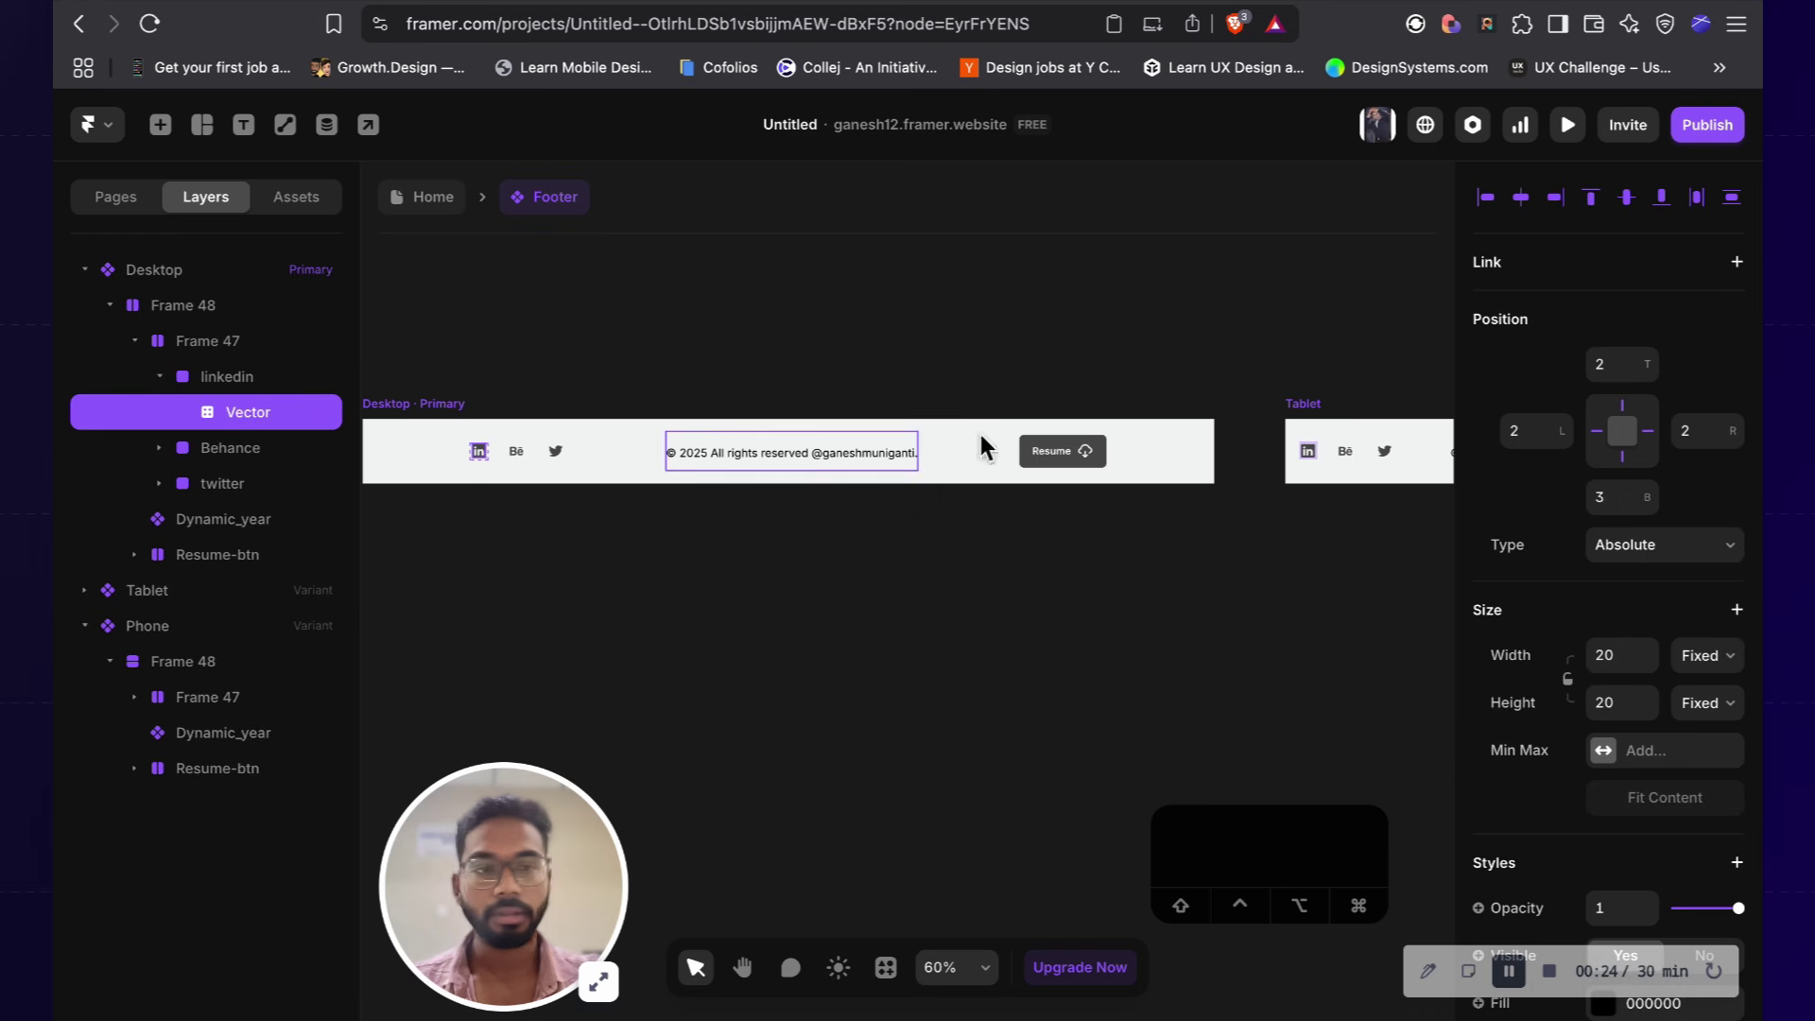
pyautogui.click(1612, 255)
pyautogui.click(959, 281)
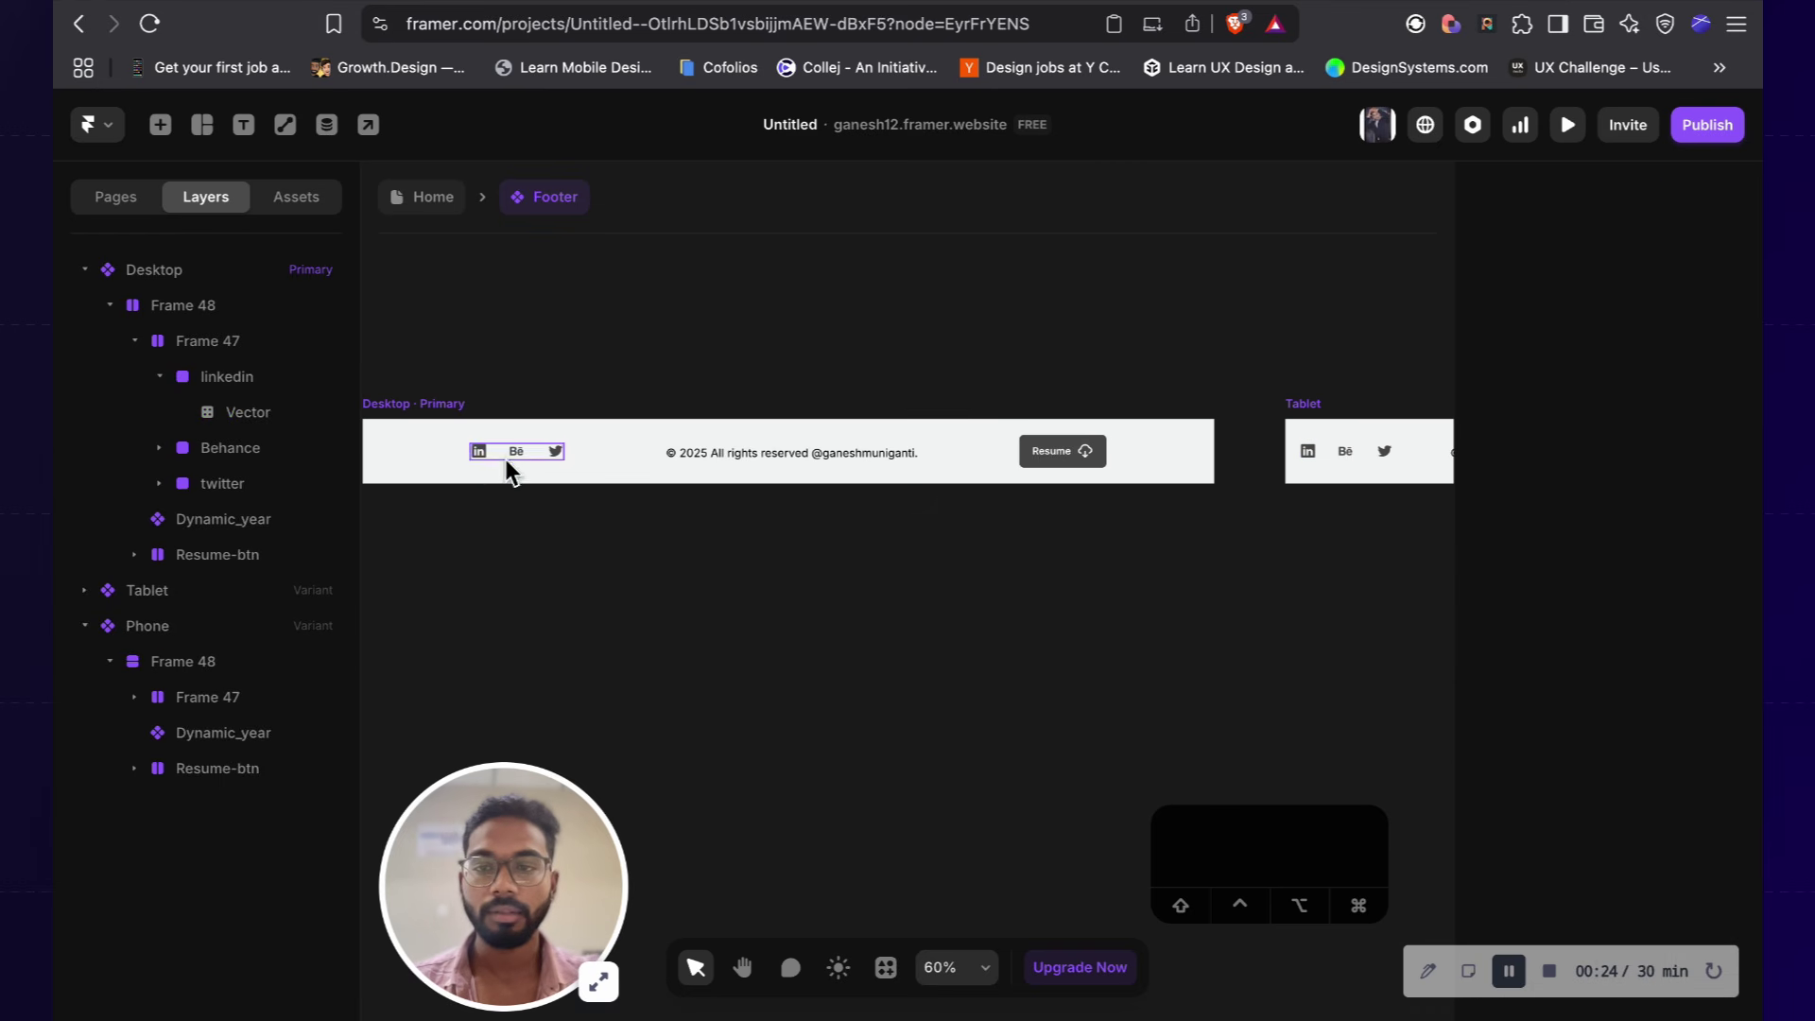
pyautogui.click(422, 200)
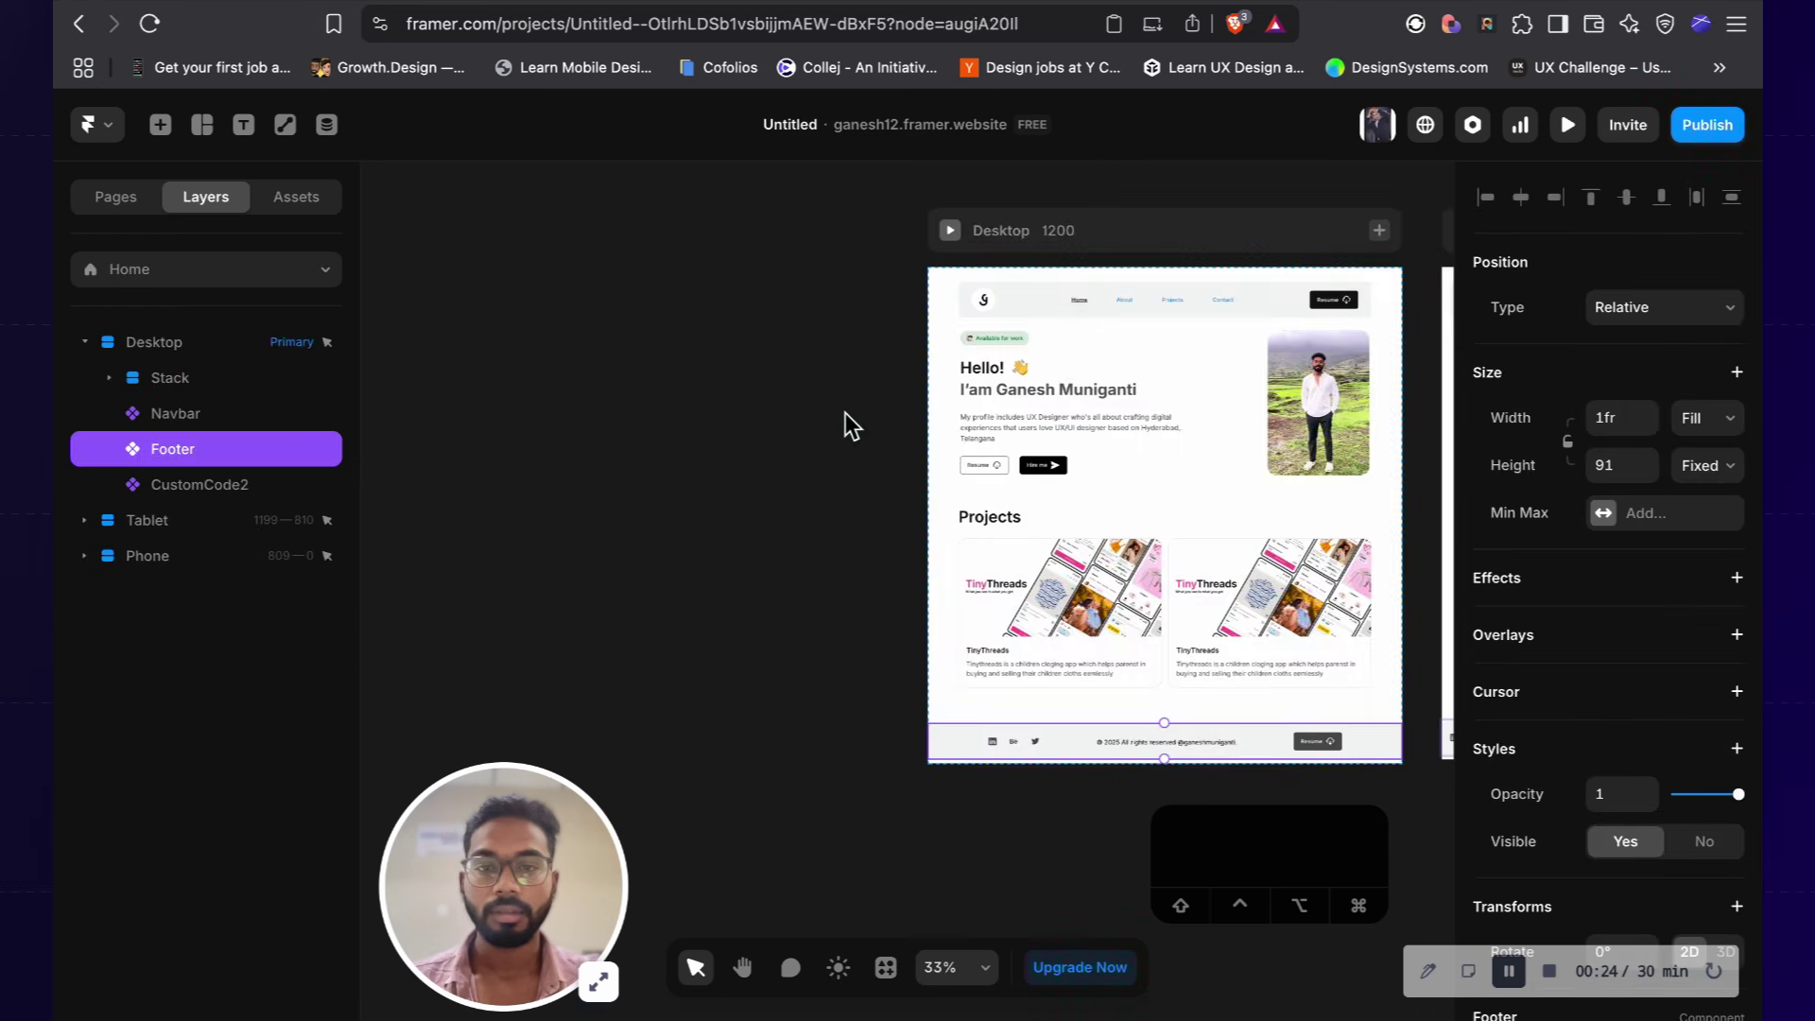
# Step: Delete the second Project-card from the Projects section of the Desktop breakpoint
pyautogui.scroll(5, 1113, 384)
pyautogui.click(903, 683)
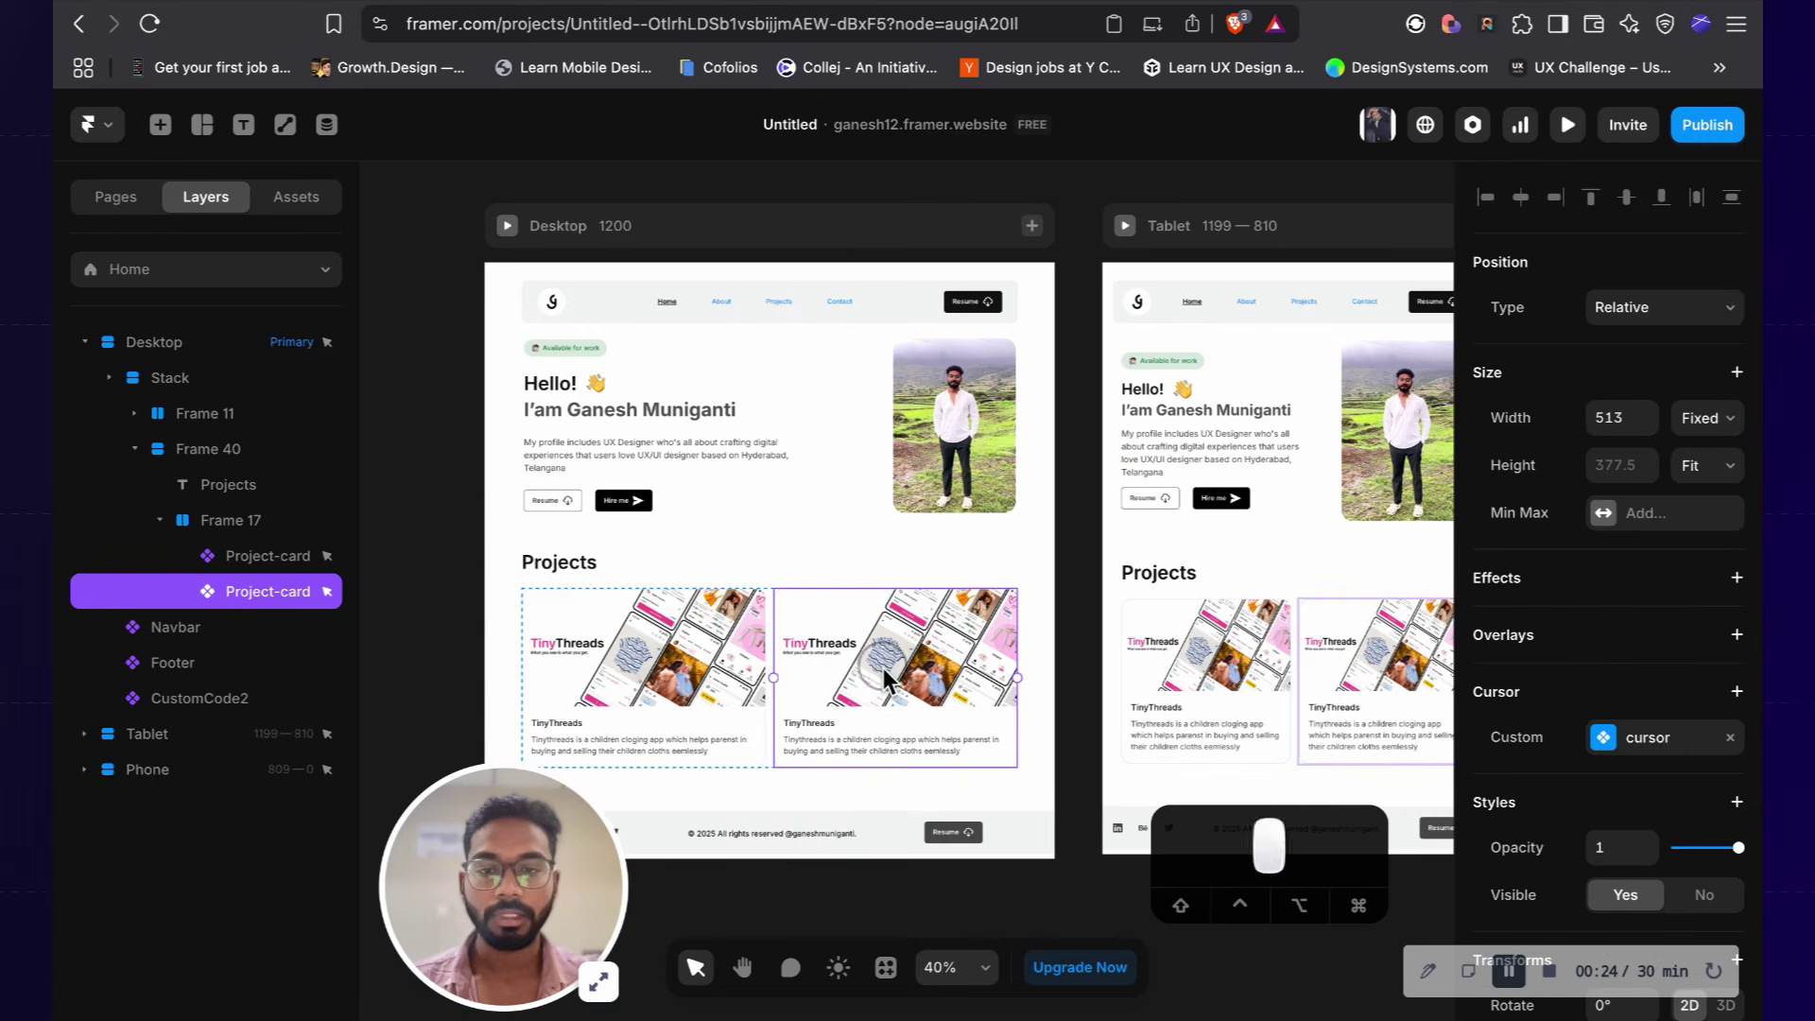
pyautogui.press('BackSpace')
# Step: Open the Project-card component from the Tablet breakpoint and check the width options of Variant 2
pyautogui.hscroll(5, 898, 671)
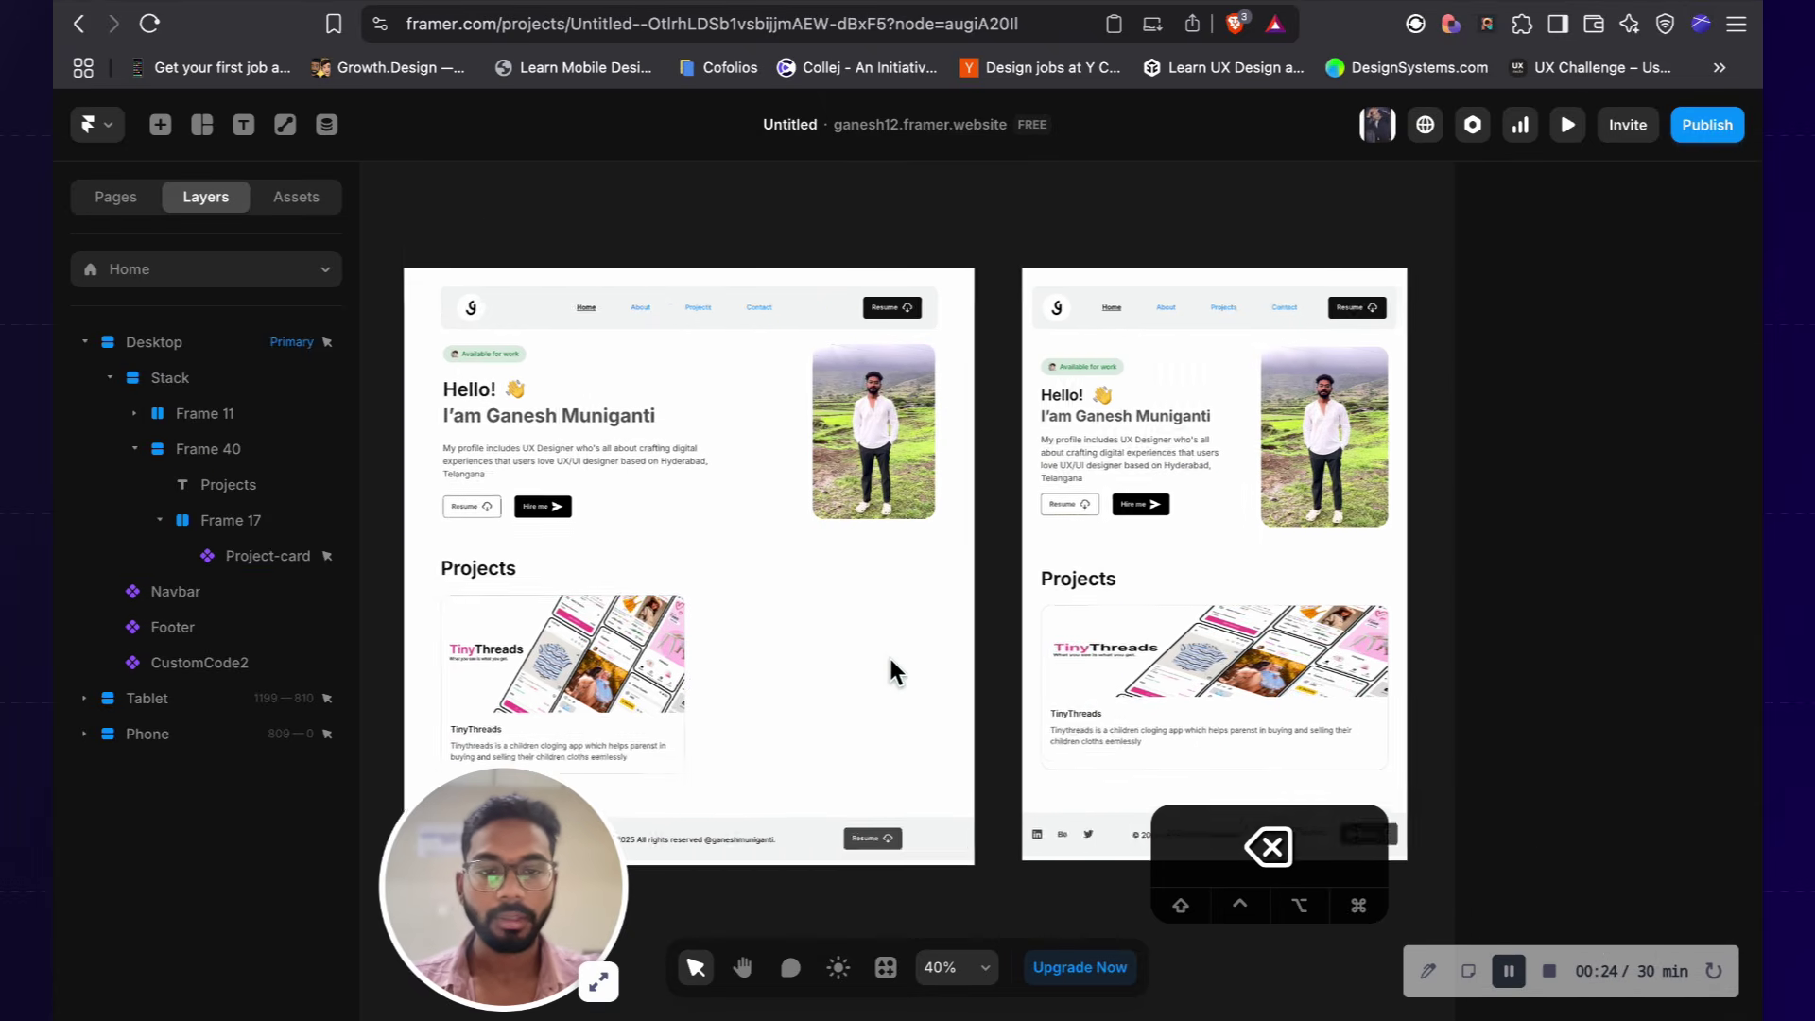
pyautogui.click(937, 659)
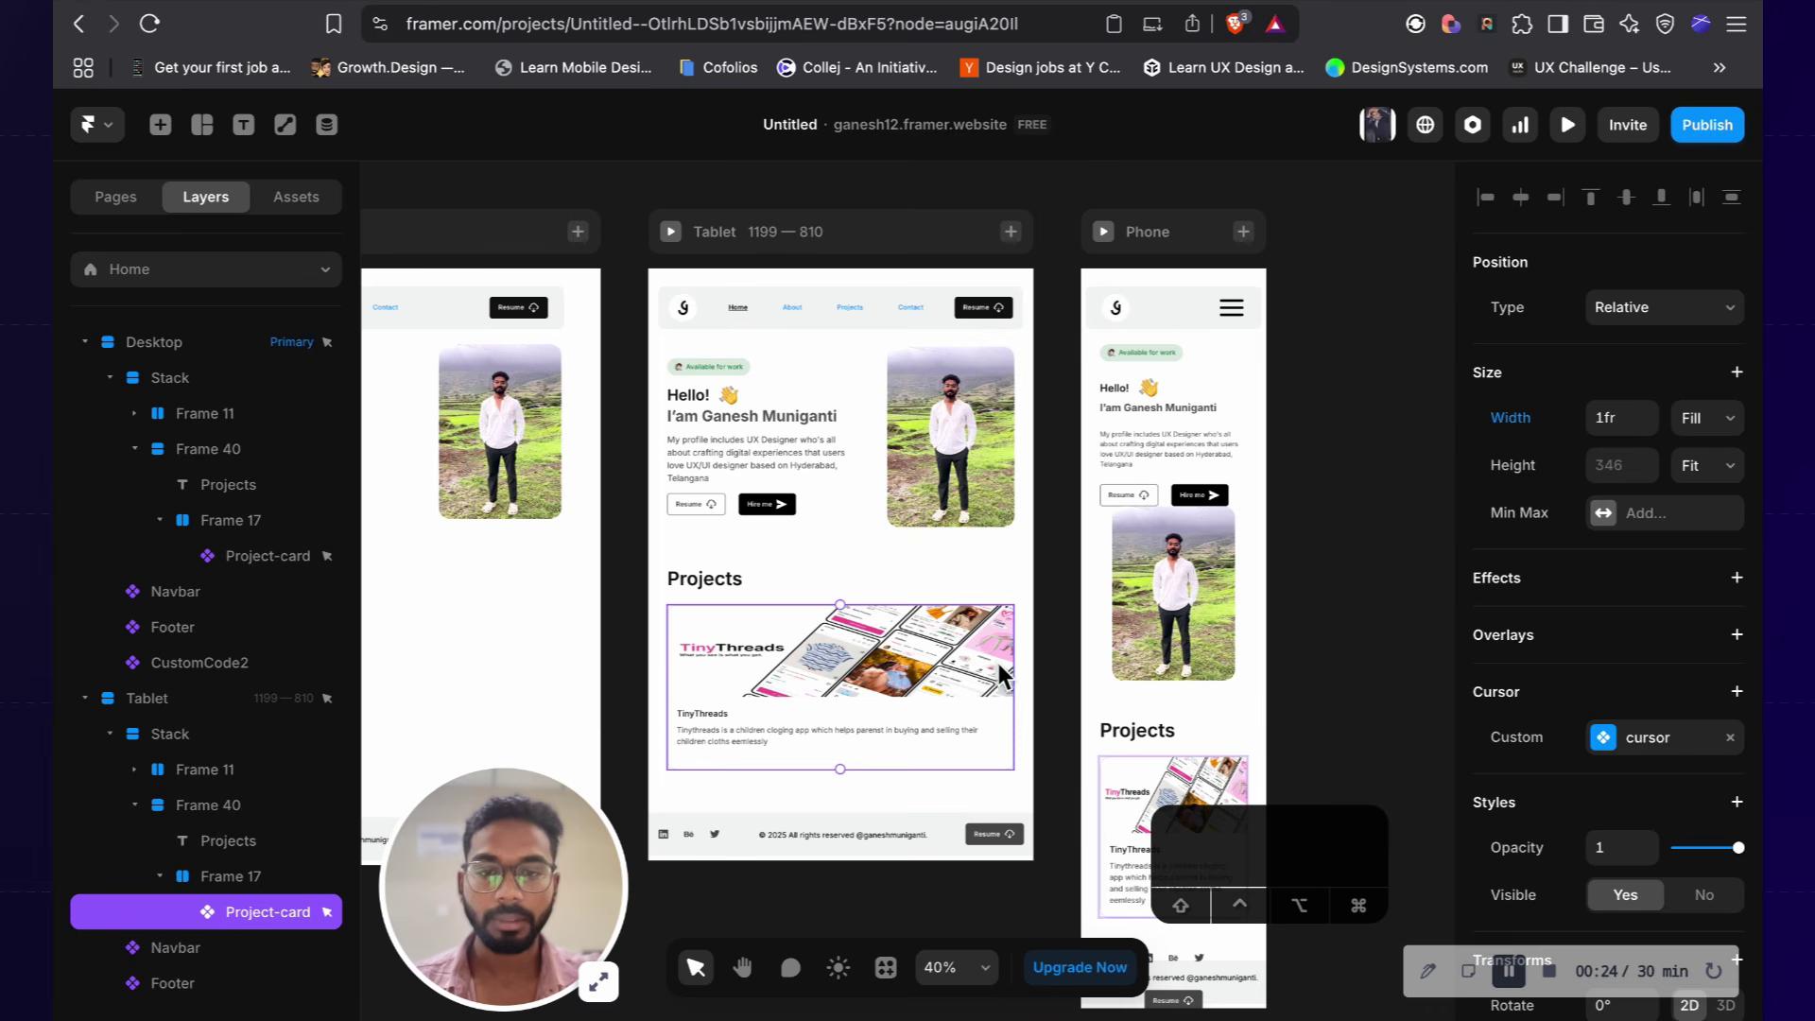
pyautogui.scroll(3, 949, 763)
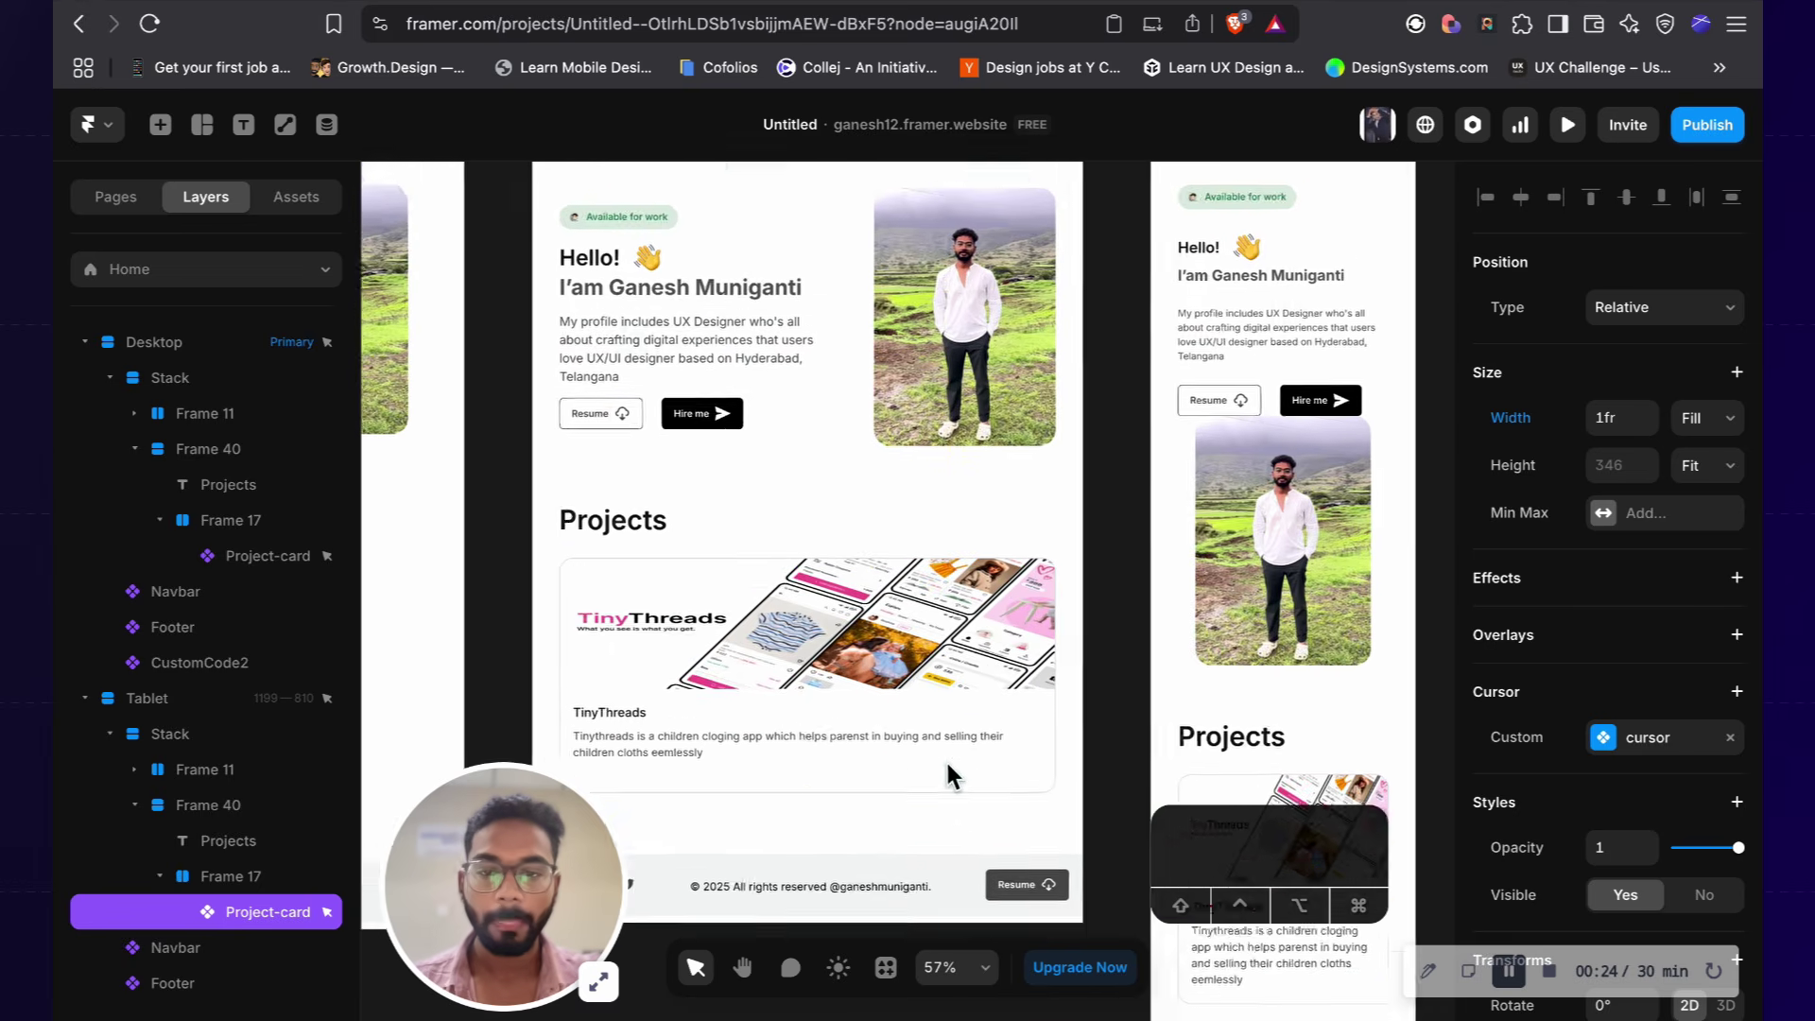
pyautogui.doubleClick(917, 733)
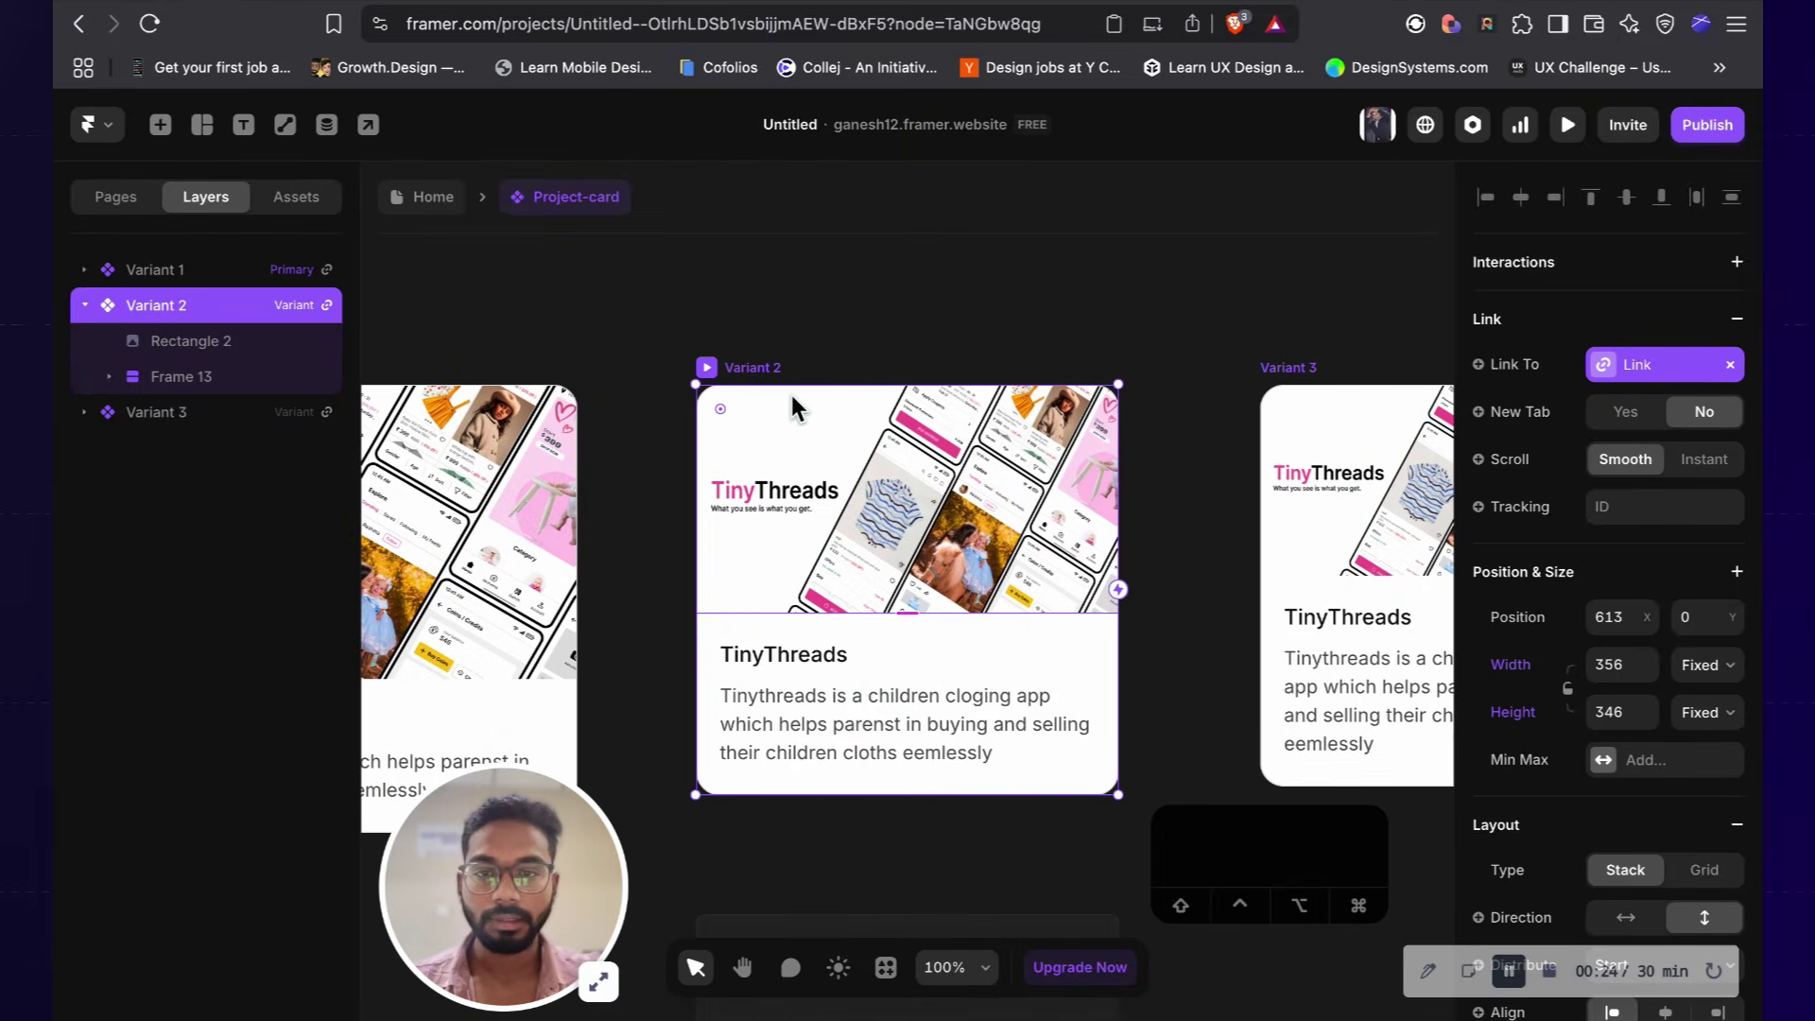
pyautogui.click(1703, 667)
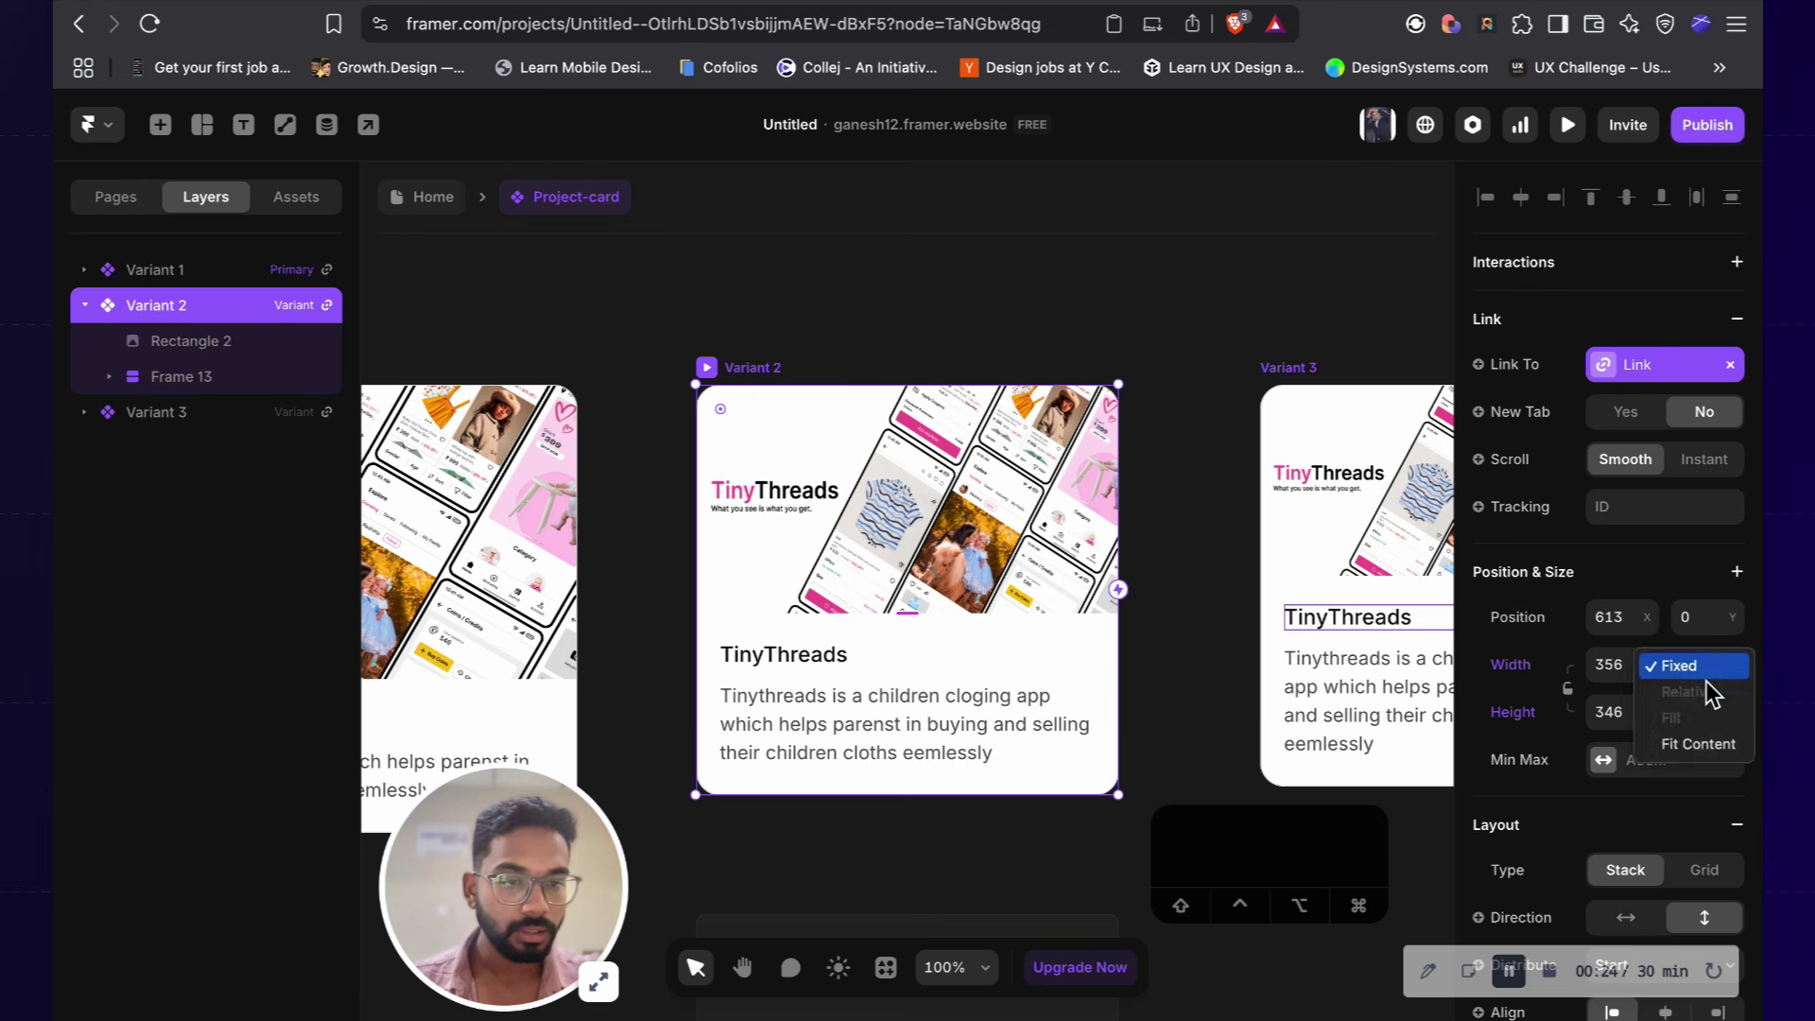
pyautogui.click(1713, 695)
pyautogui.click(751, 371)
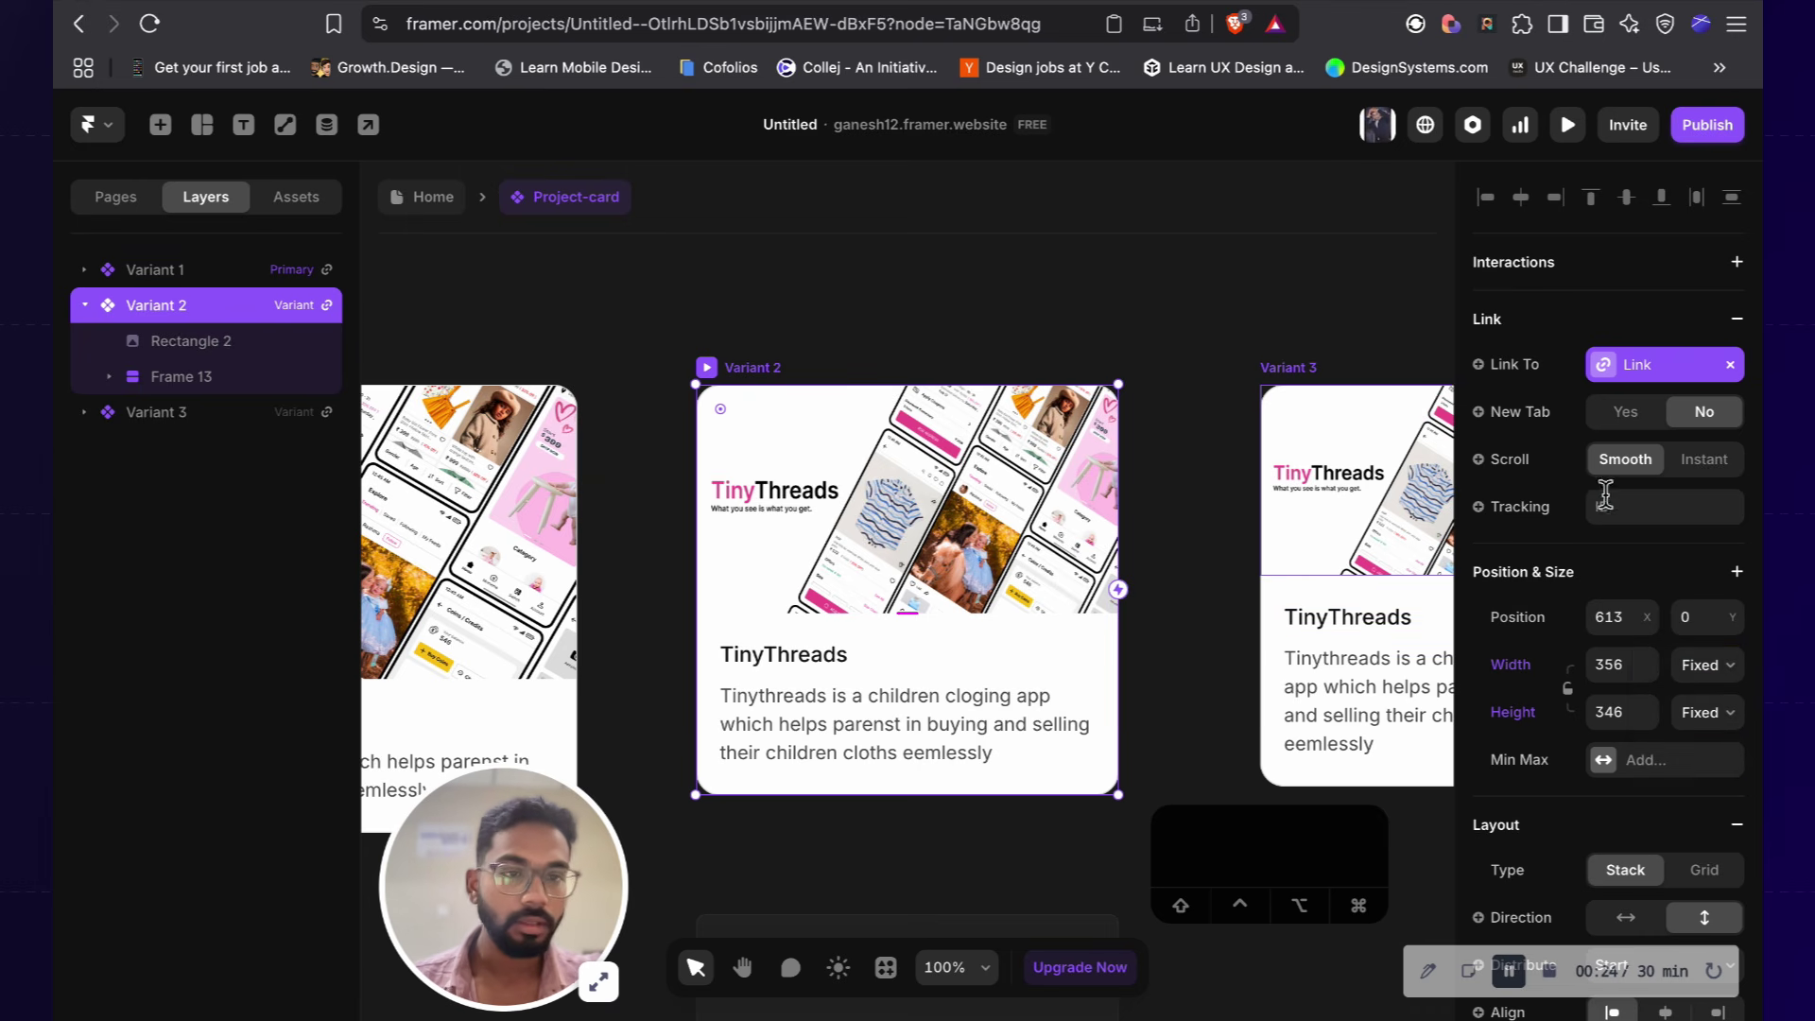
# Step: Review the size, layout, style and link settings of Project-card's Variant 2, and return to the Home page
pyautogui.scroll(-3, 1619, 542)
pyautogui.scroll(-3, 1623, 592)
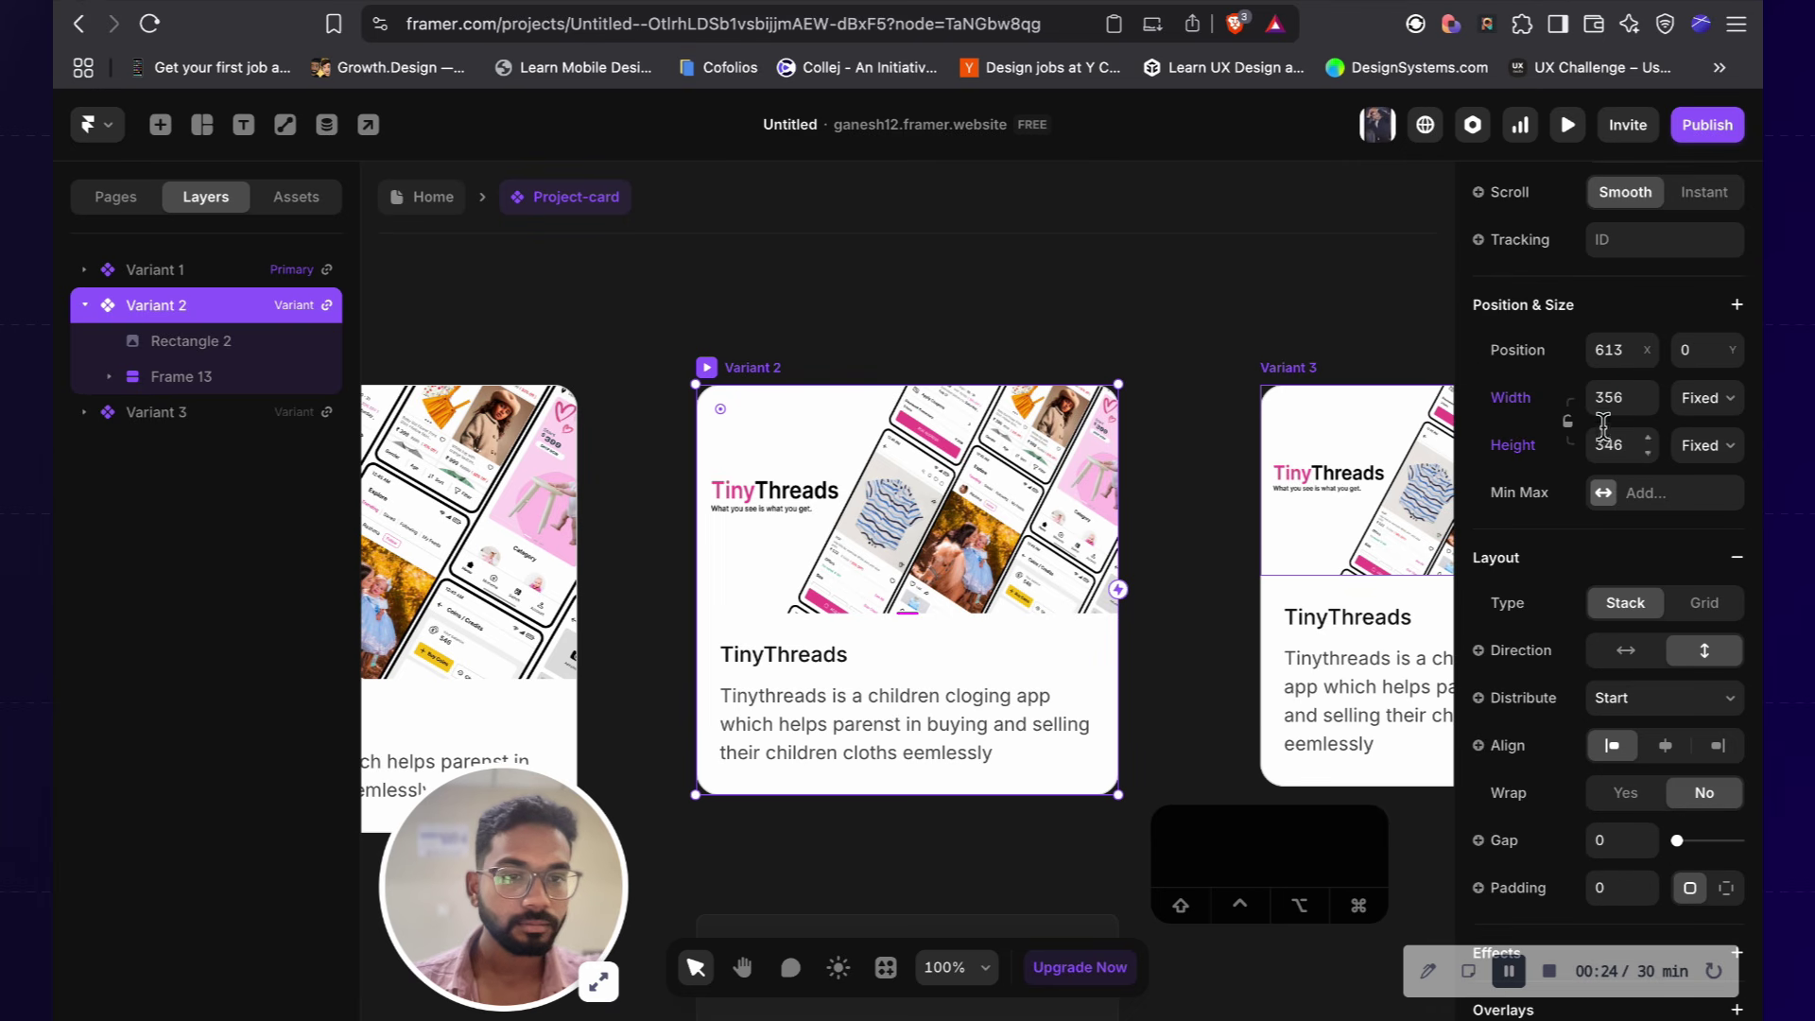
pyautogui.scroll(-8, 1502, 681)
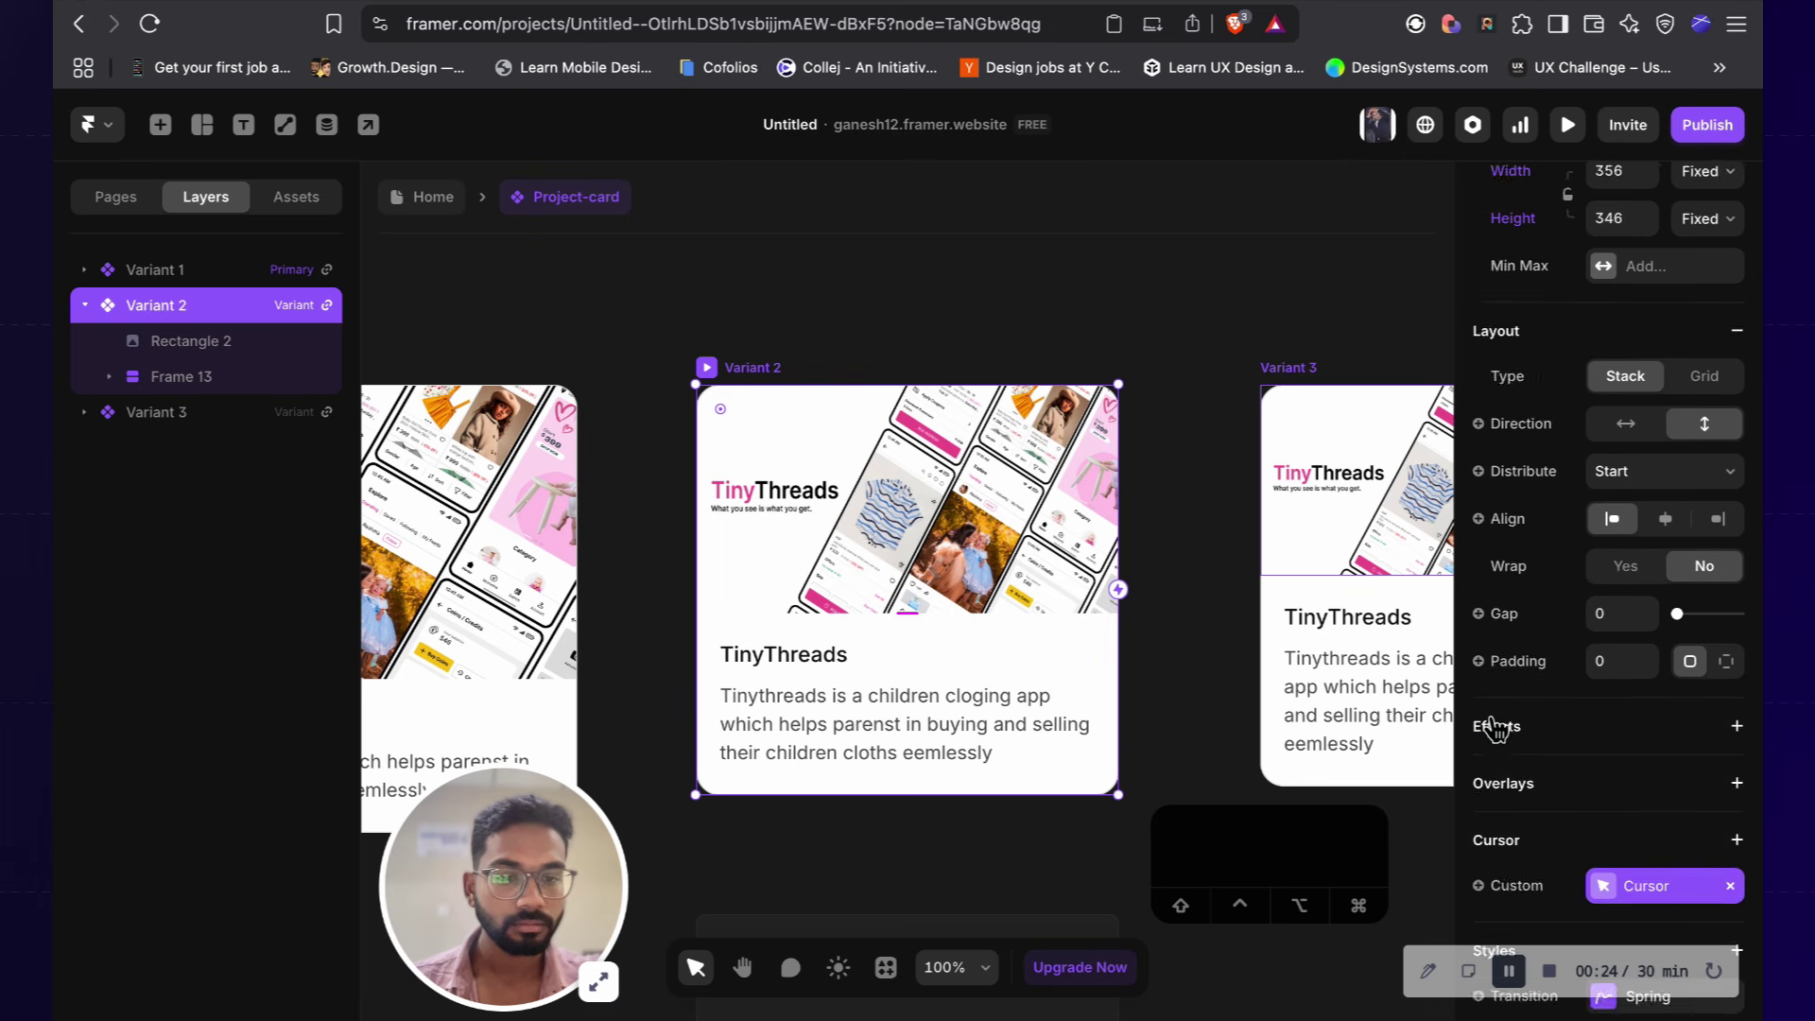
pyautogui.scroll(-1, 1489, 709)
pyautogui.scroll(-5, 1489, 726)
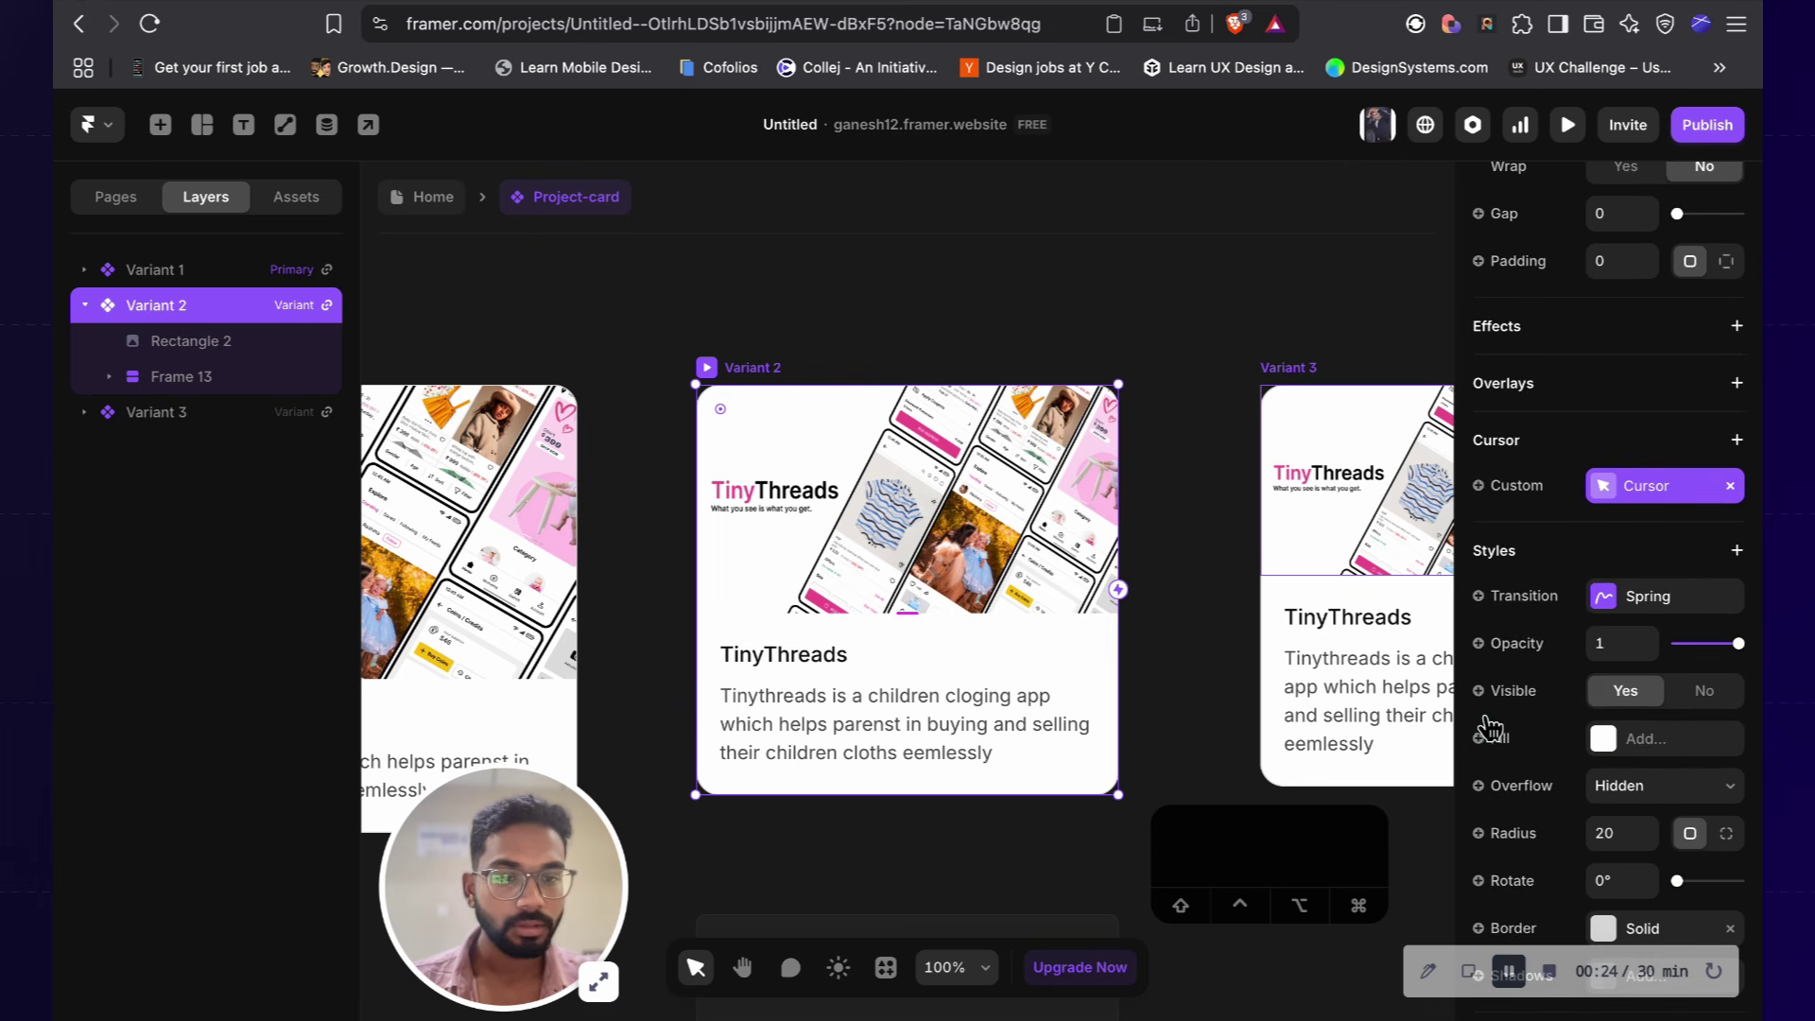
pyautogui.scroll(-1, 1489, 726)
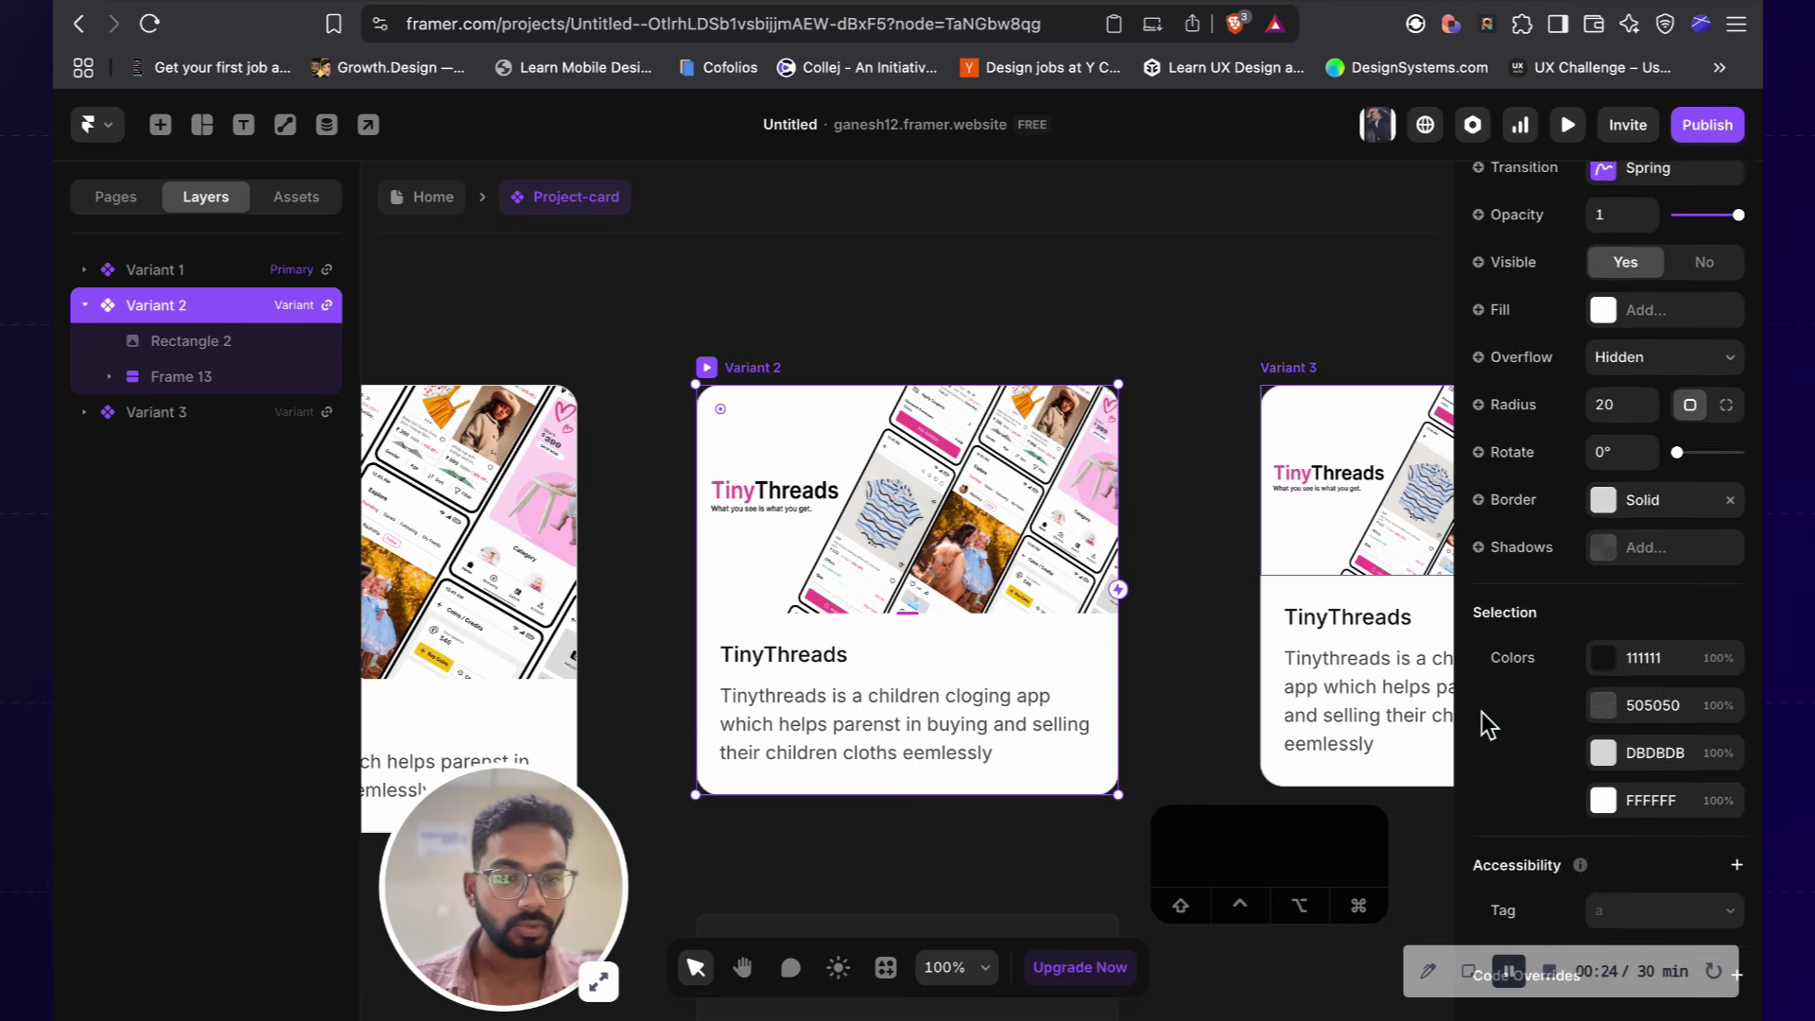
pyautogui.scroll(14, 1489, 726)
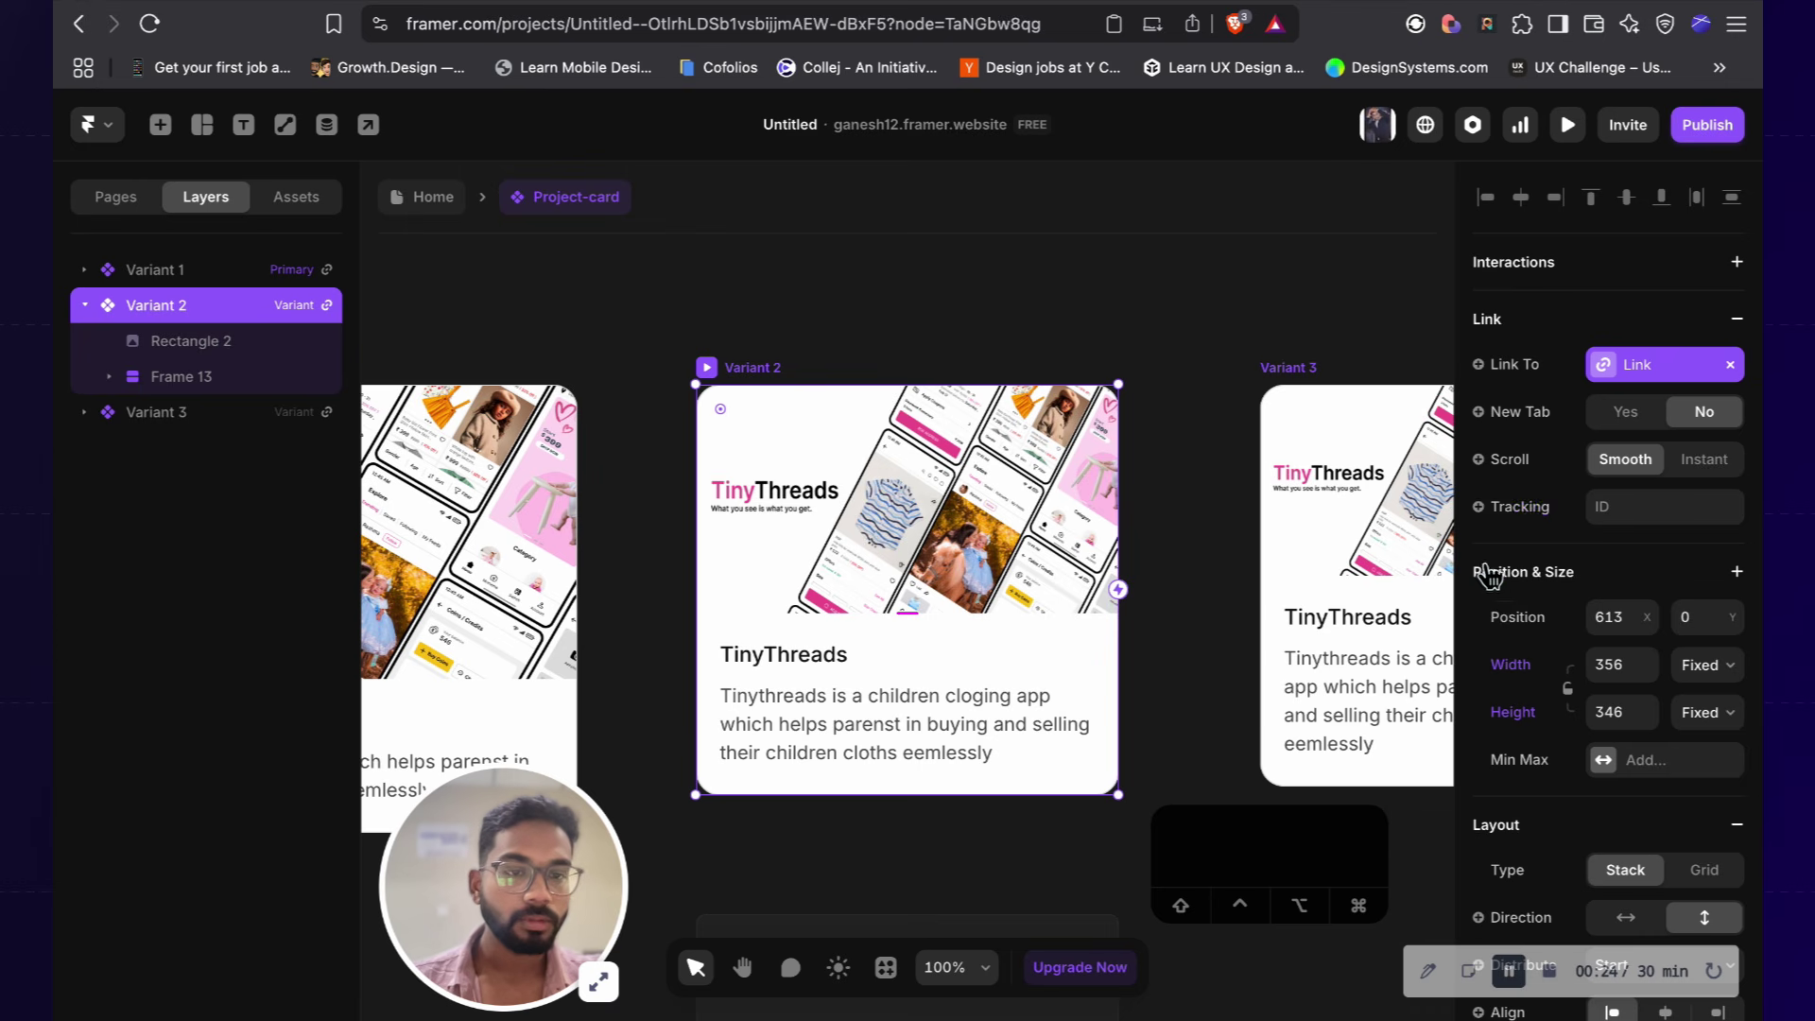
pyautogui.scroll(-2, 1480, 658)
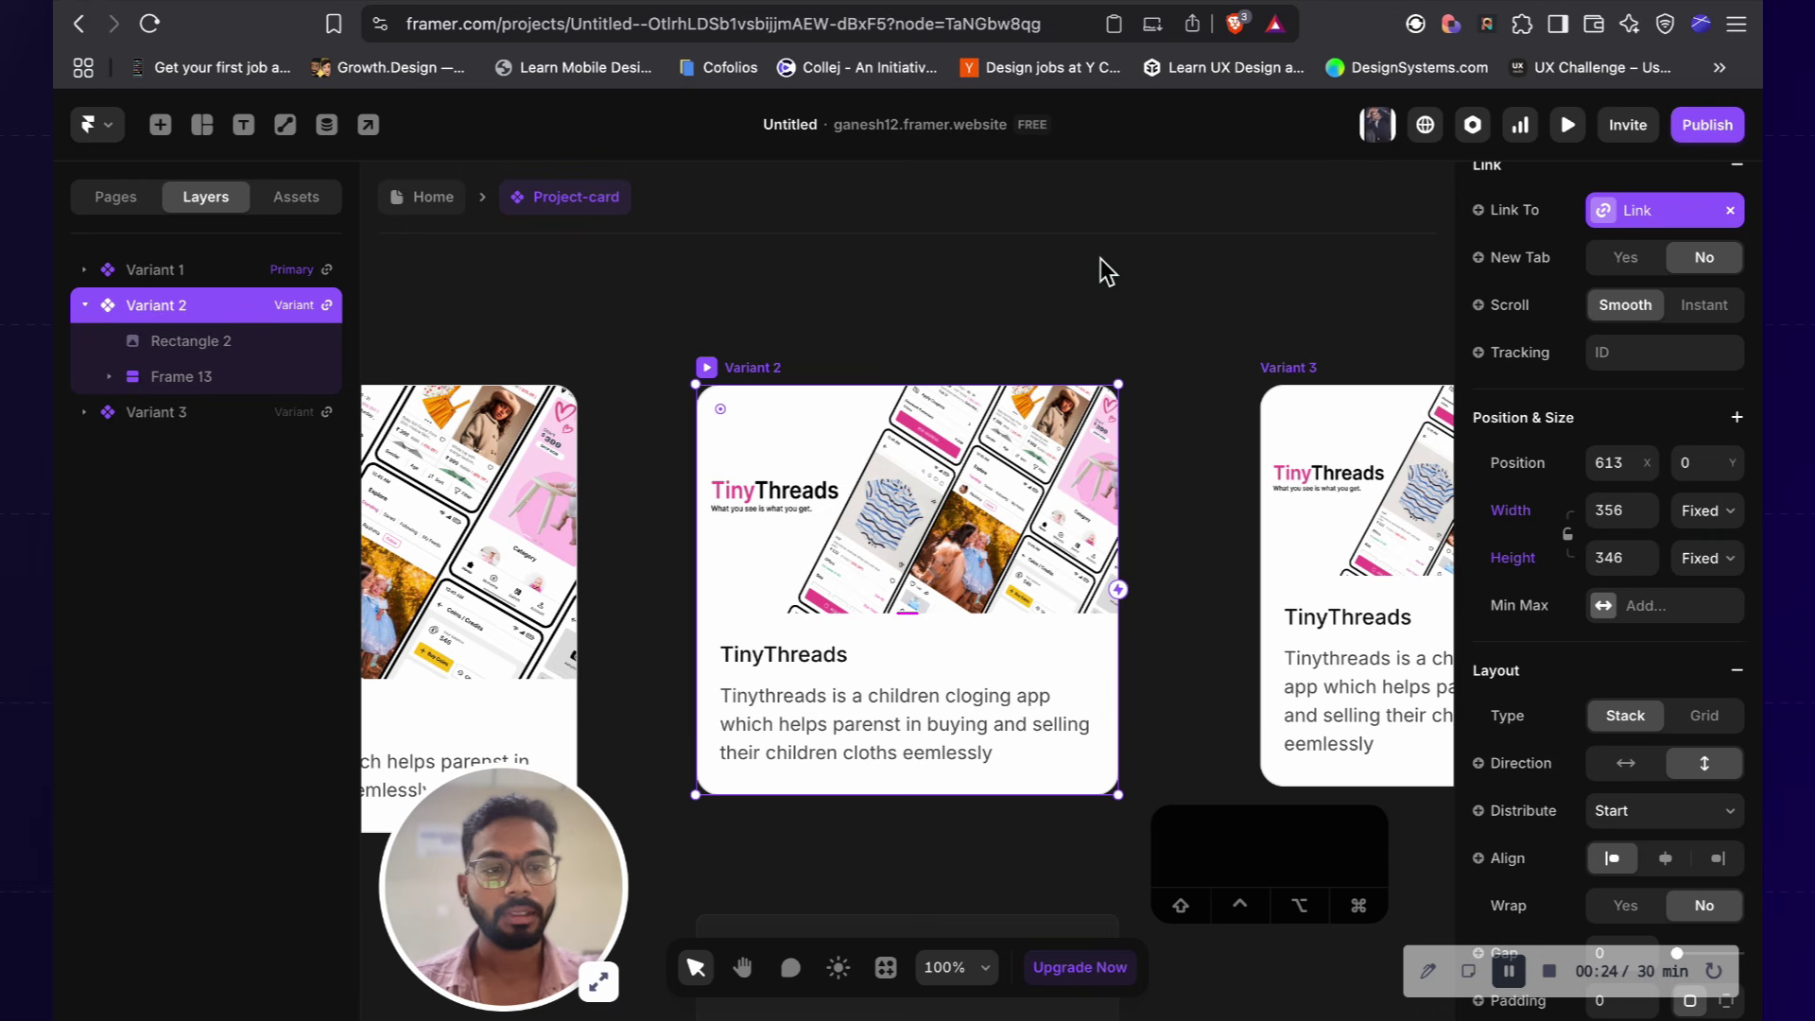
pyautogui.click(433, 198)
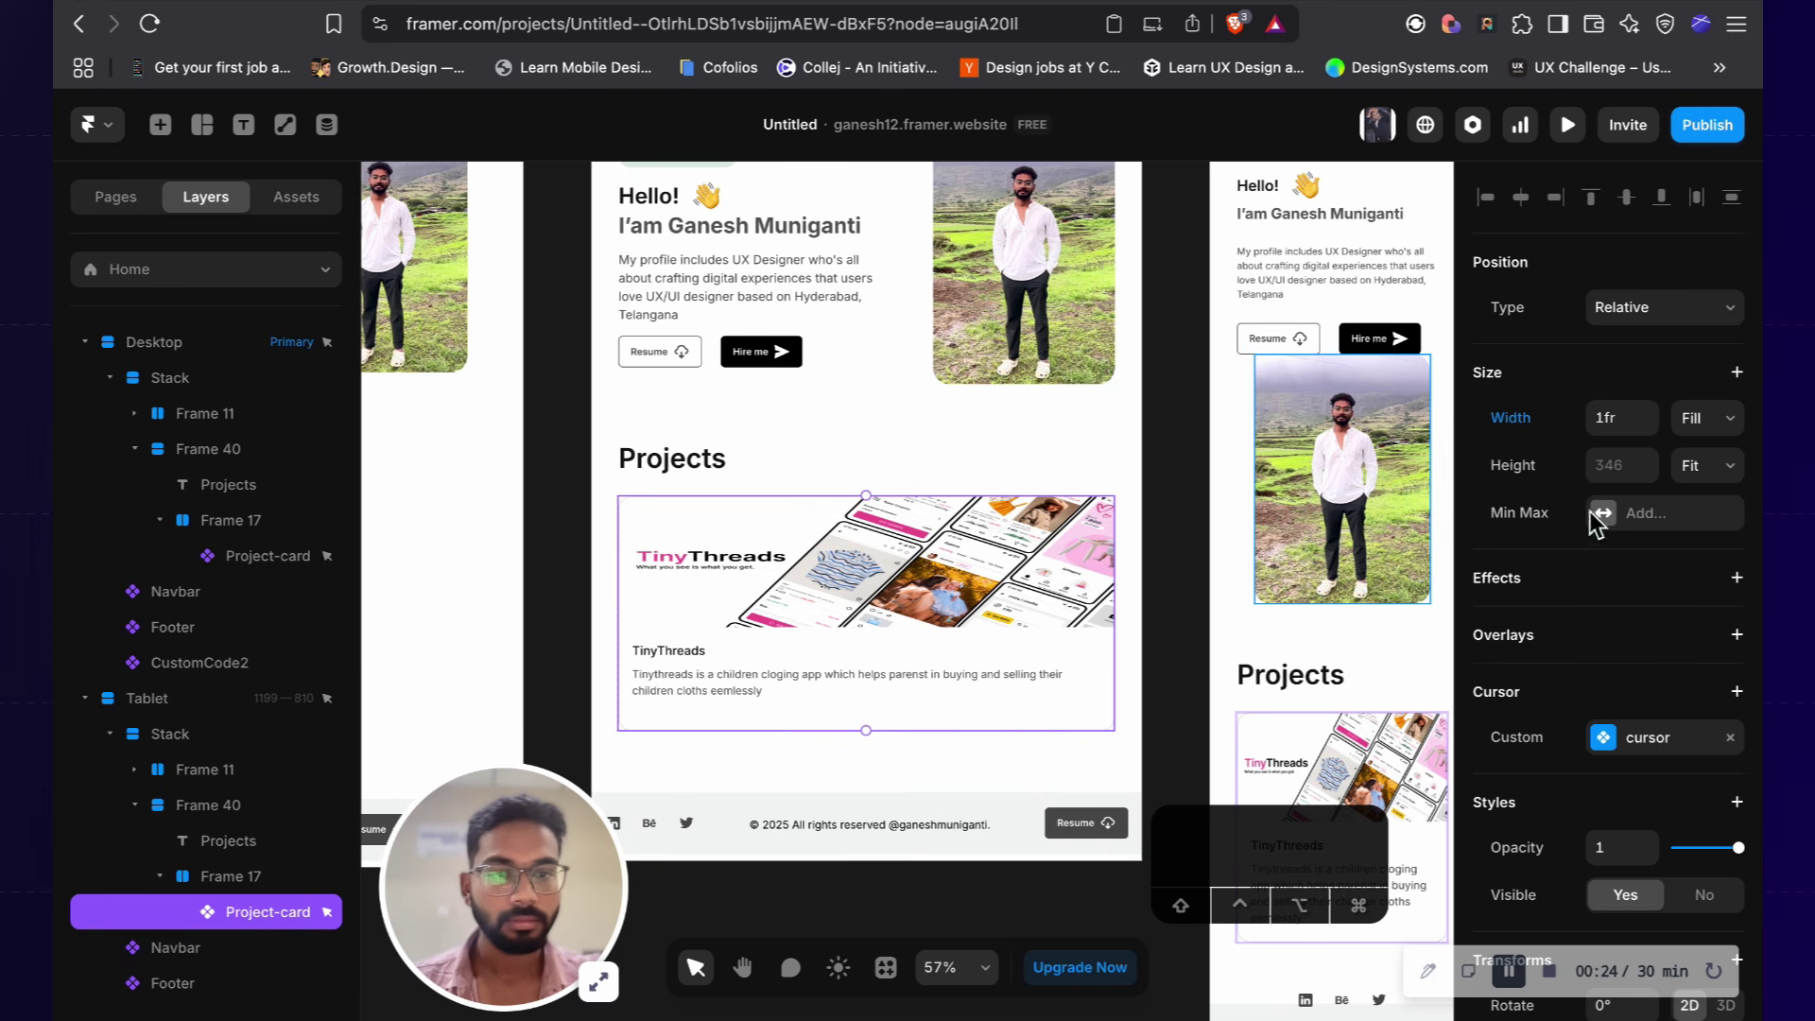
# Step: Set the width of the Tablet breakpoint's Project-card to Fit Content
pyautogui.click(1692, 437)
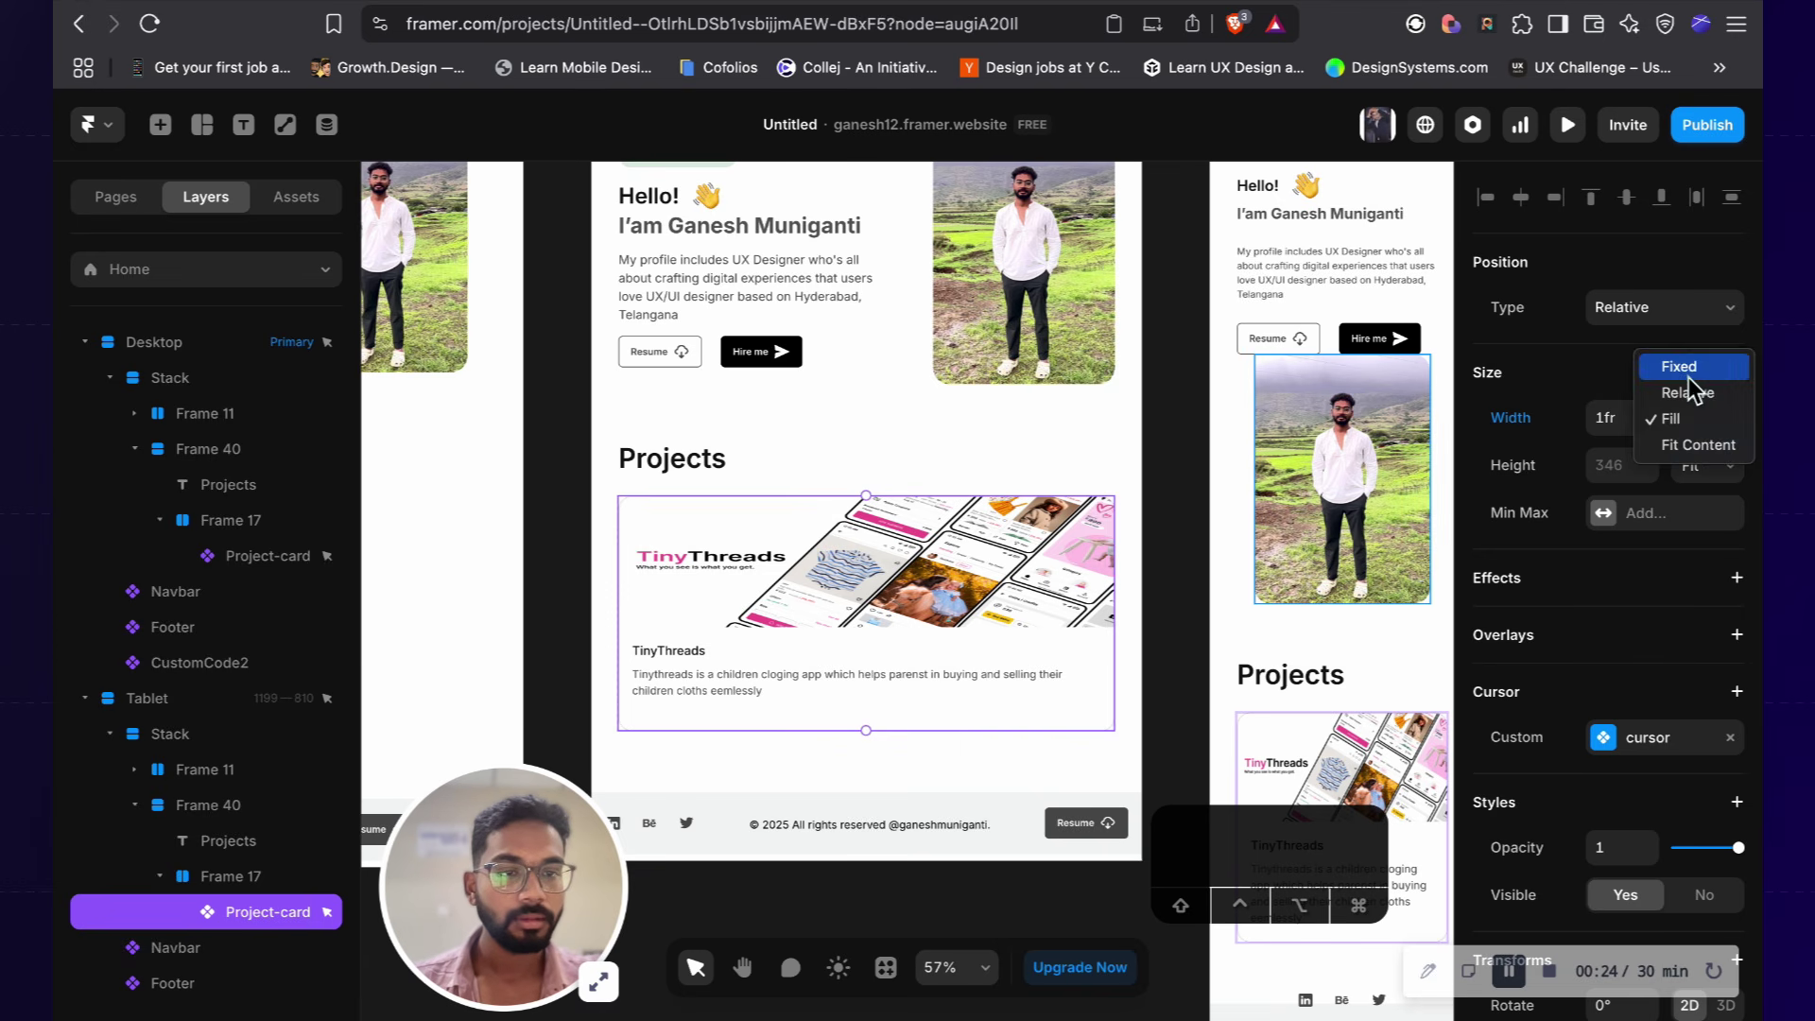
pyautogui.press('Escape')
pyautogui.click(1699, 421)
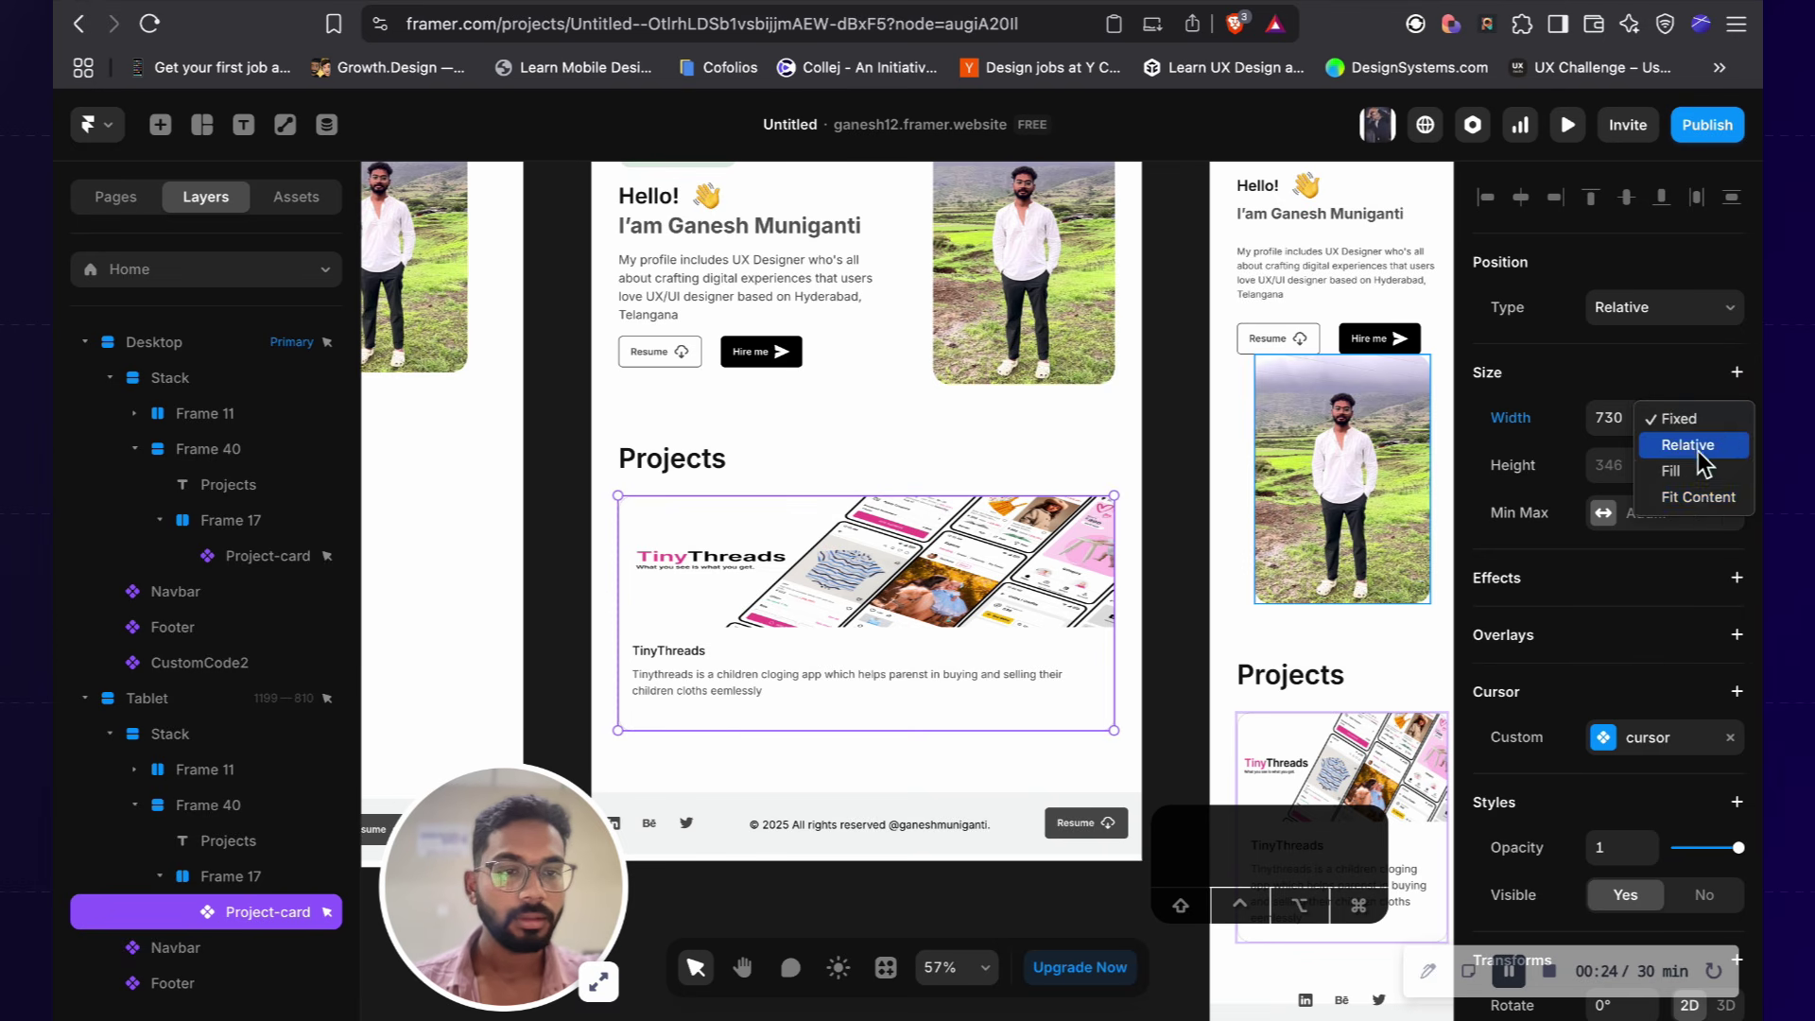
pyautogui.click(1700, 501)
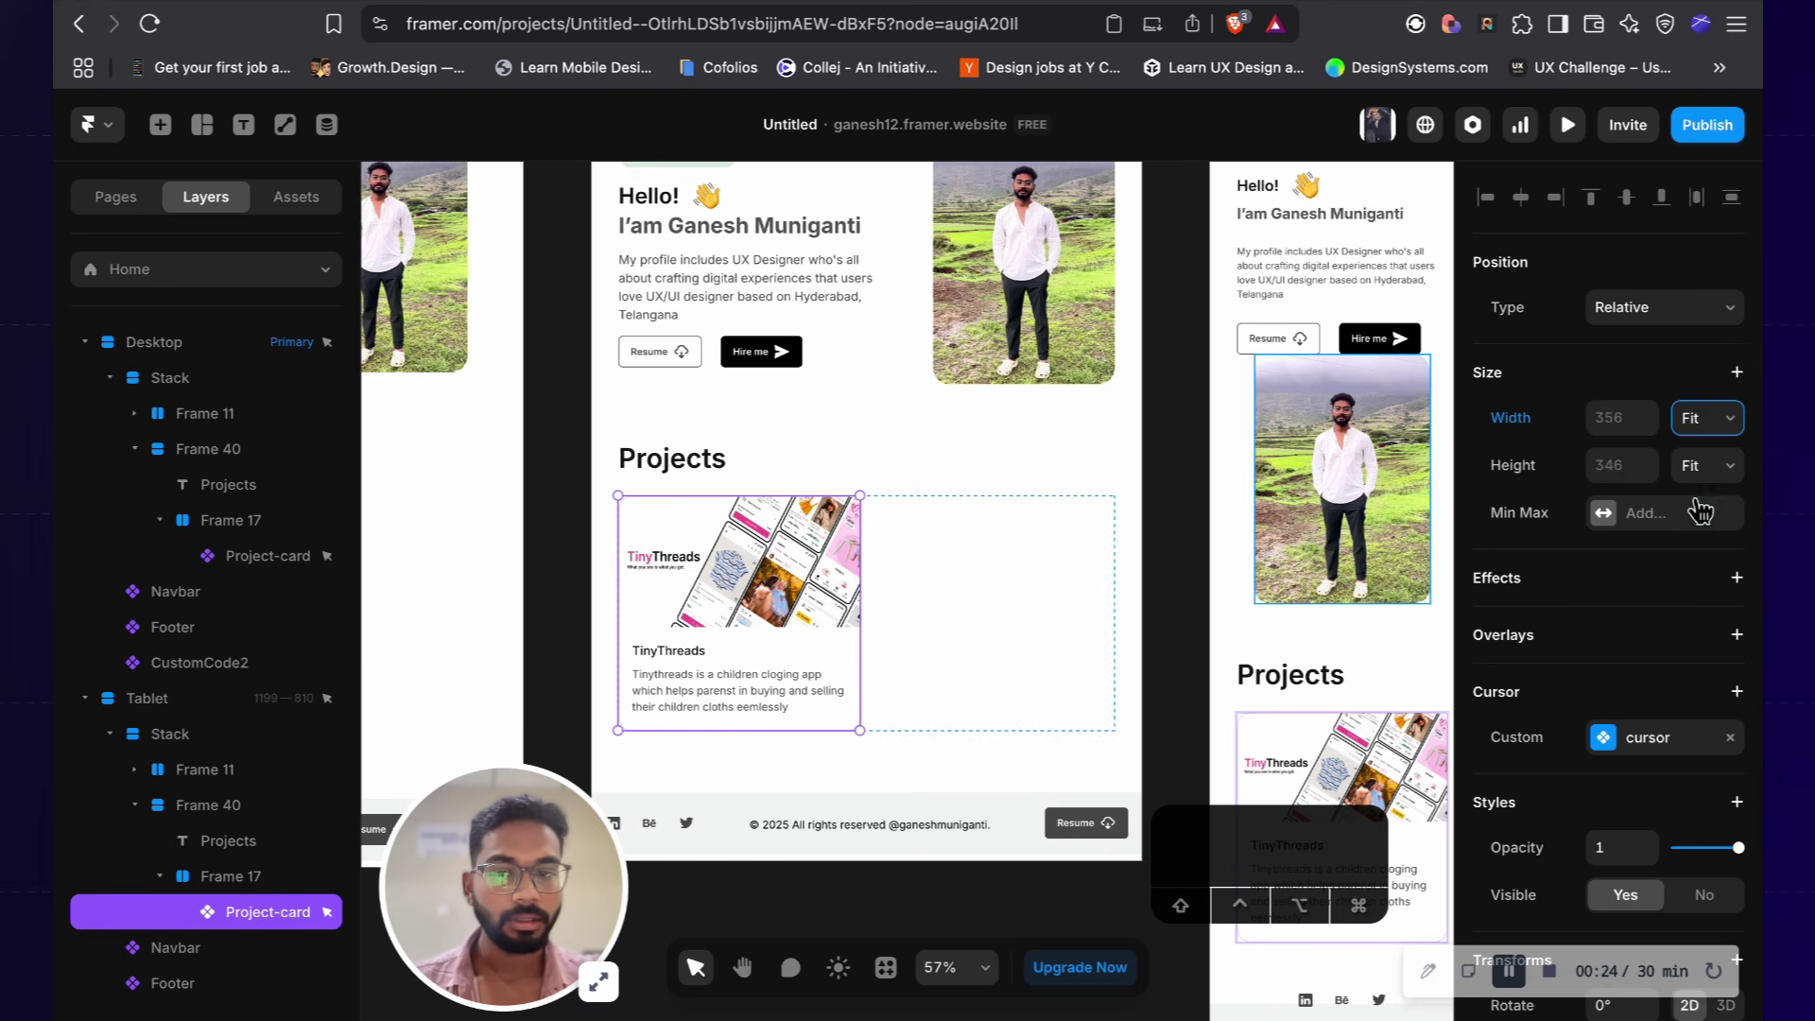
pyautogui.click(1187, 608)
# Step: Compare the Projects section and footer across the Desktop, Tablet and Phone breakpoints of the Home page
pyautogui.scroll(-2, 1187, 612)
pyautogui.hscroll(2, 1187, 612)
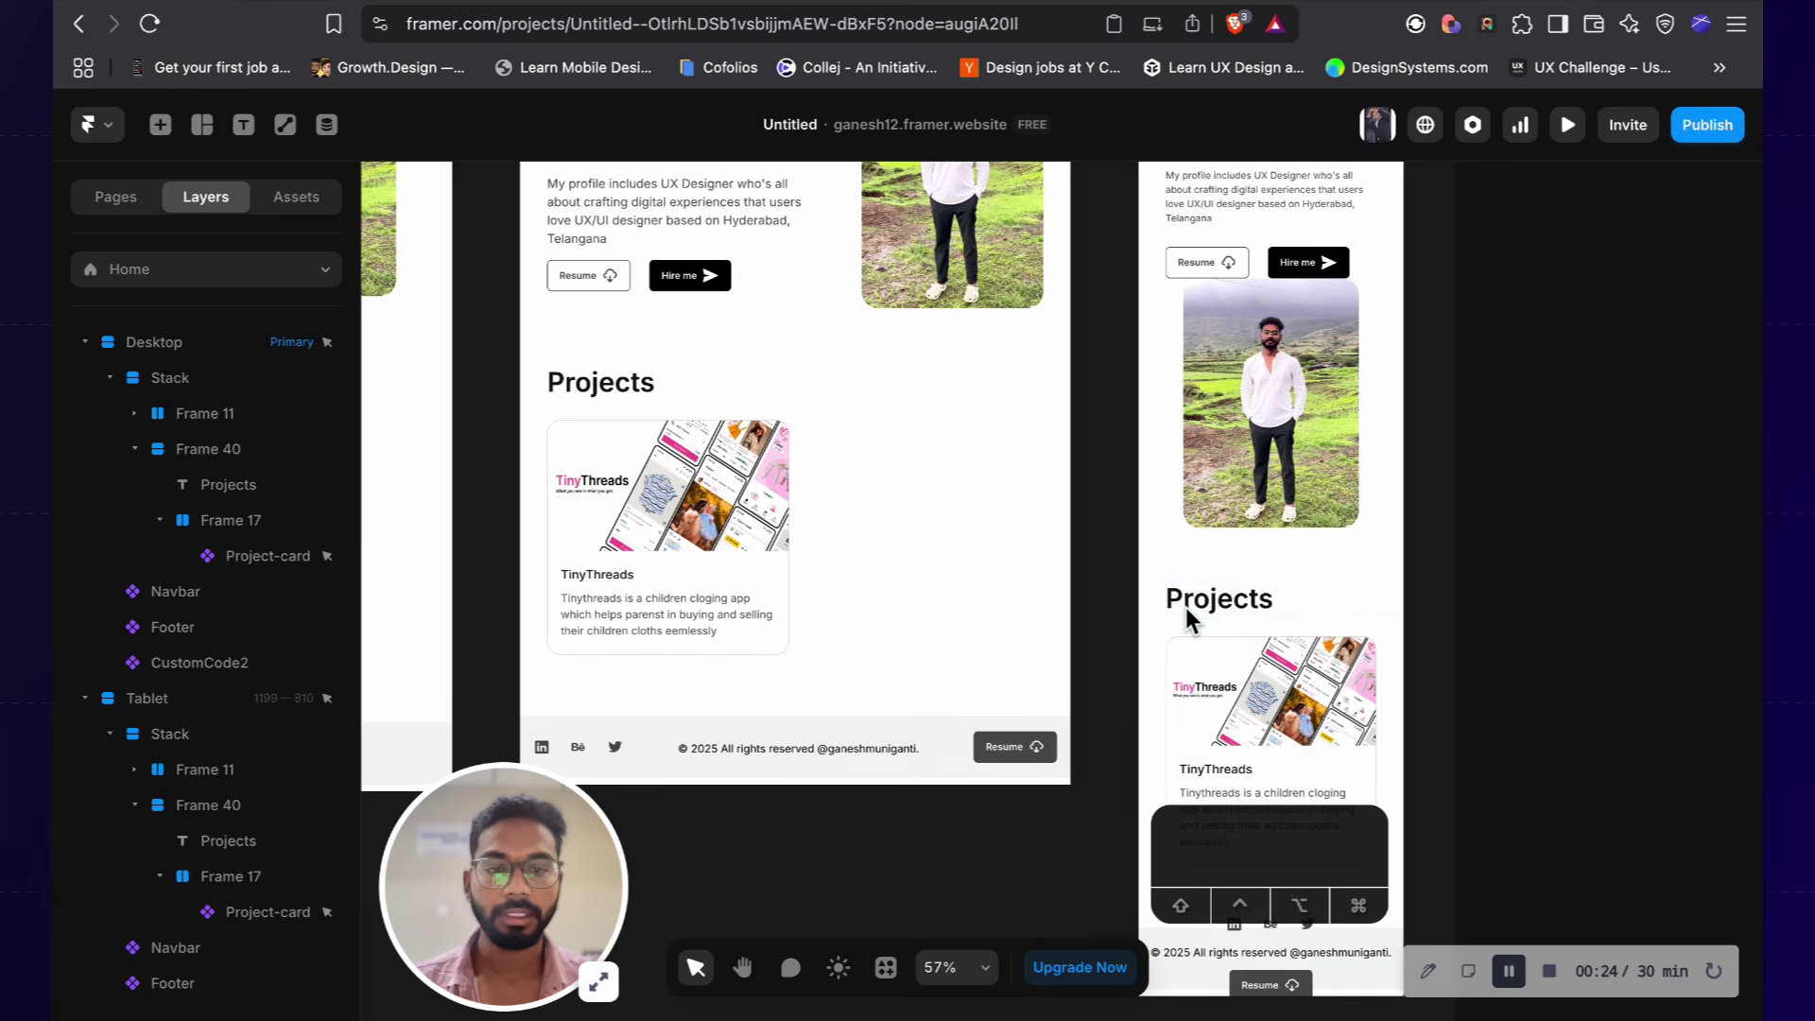
pyautogui.scroll(-2, 1185, 613)
pyautogui.hscroll(-2, 1183, 603)
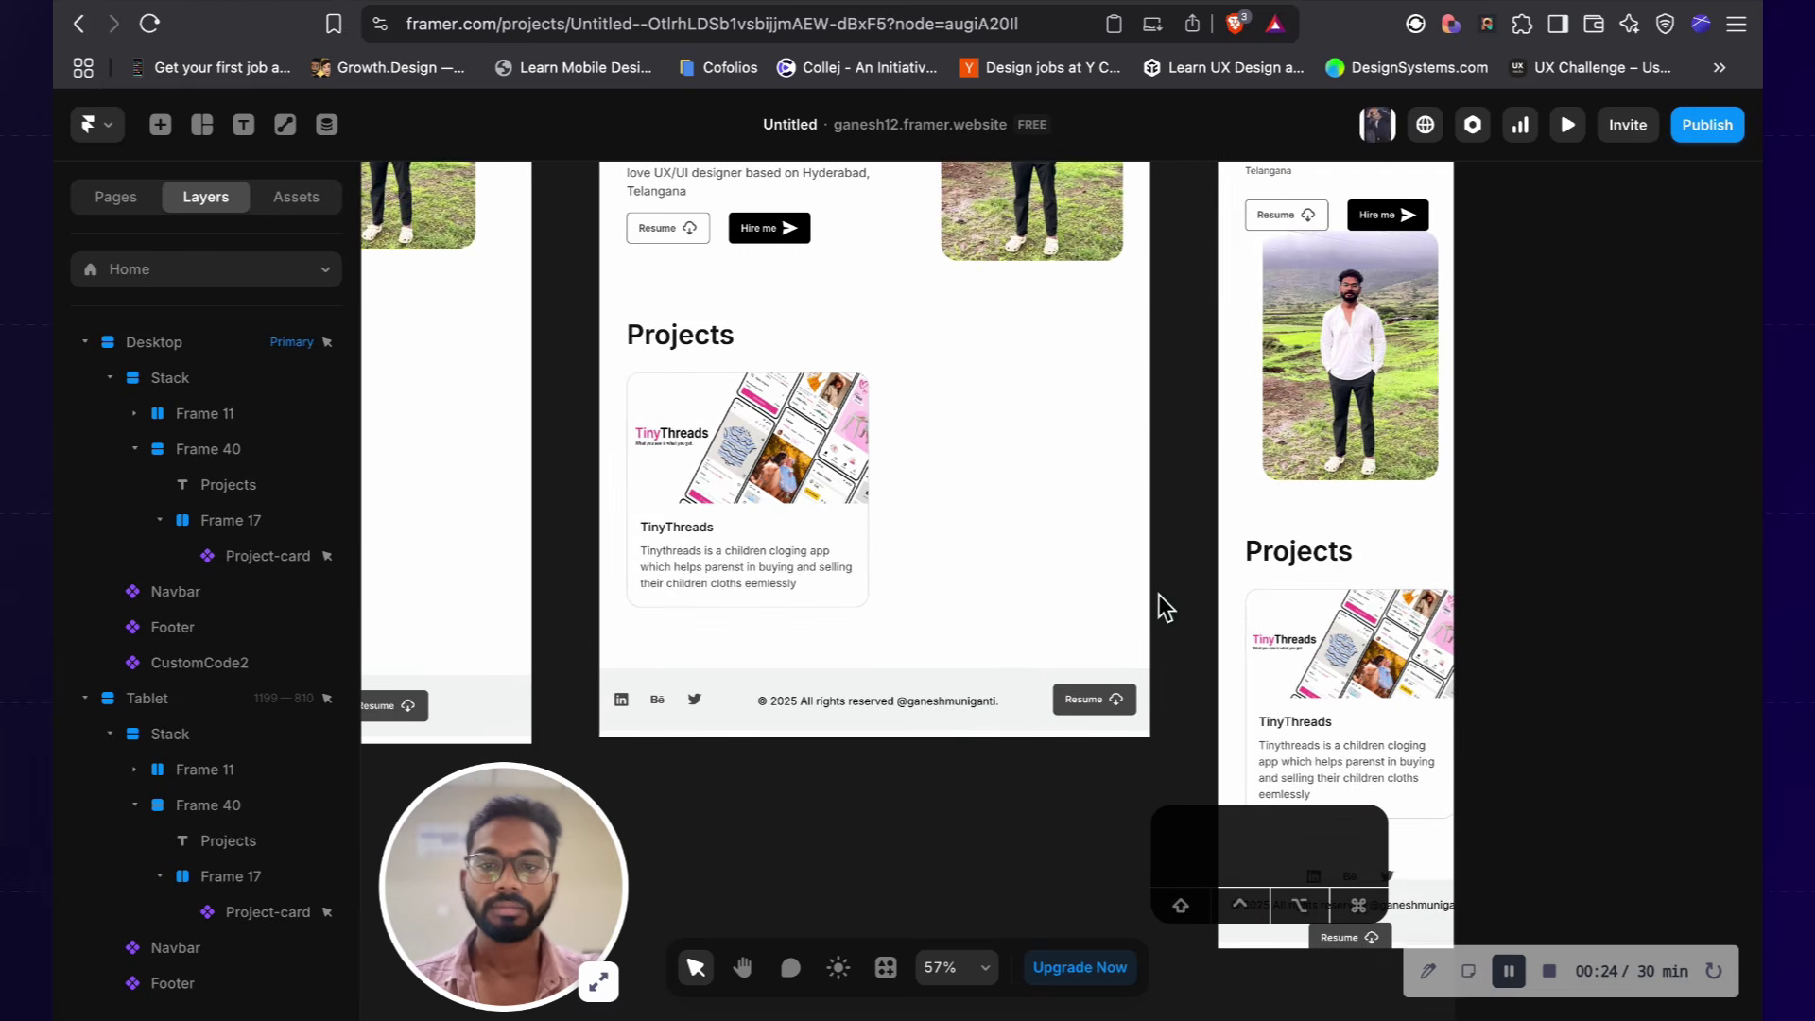
pyautogui.scroll(2, 1164, 606)
pyautogui.scroll(-5, 1154, 600)
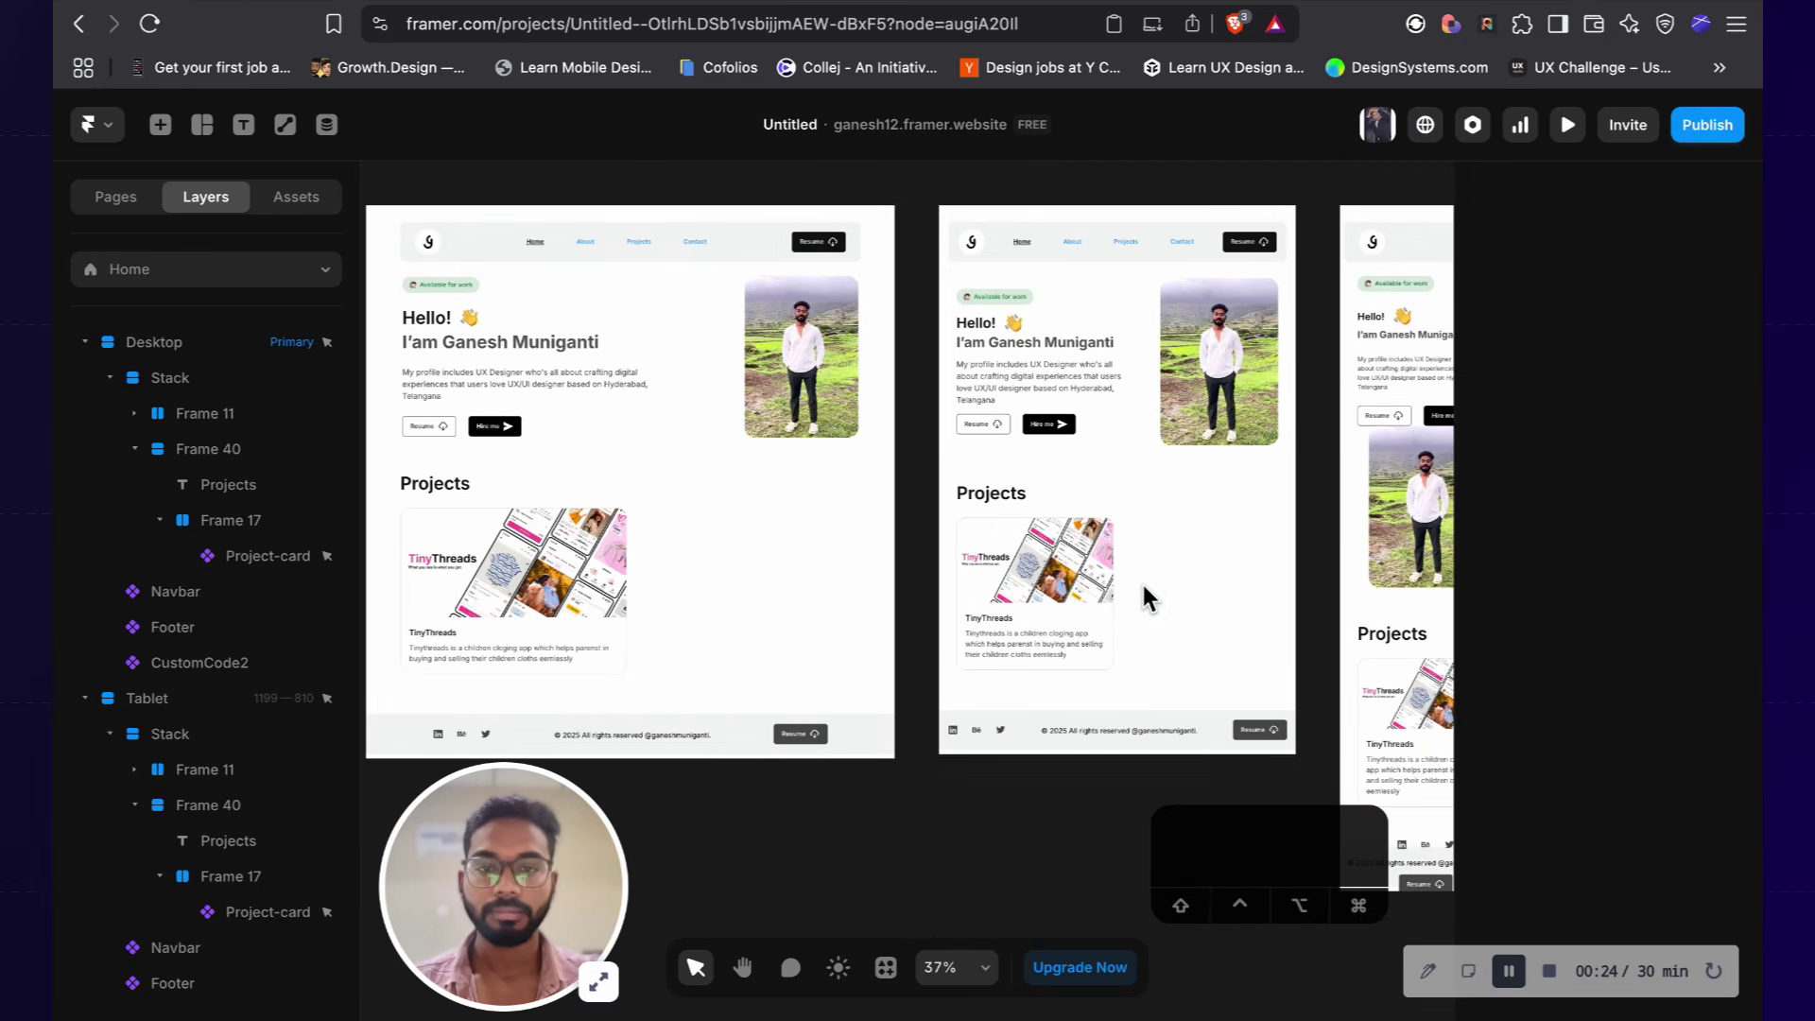
# Step: Open the Navbar component from the Home page's Desktop breakpoint
pyautogui.hscroll(2, 1130, 579)
pyautogui.scroll(4, 774, 342)
pyautogui.hscroll(-5, 774, 342)
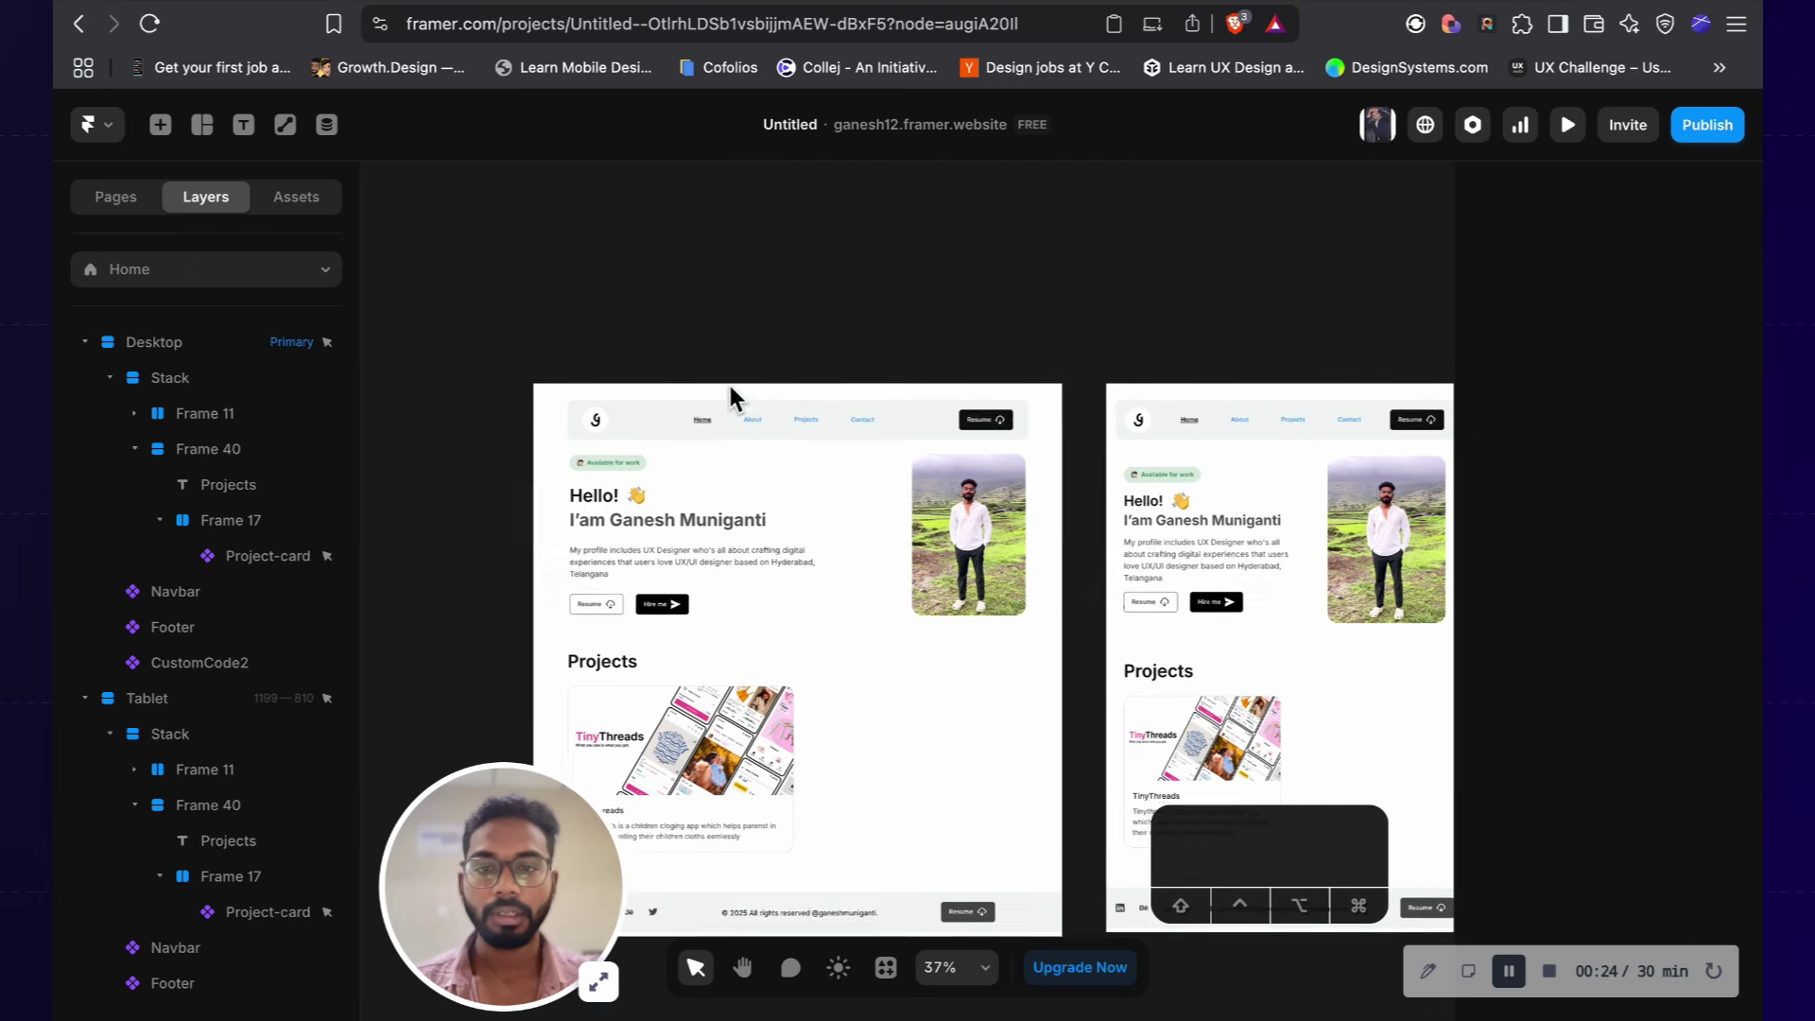
pyautogui.click(735, 405)
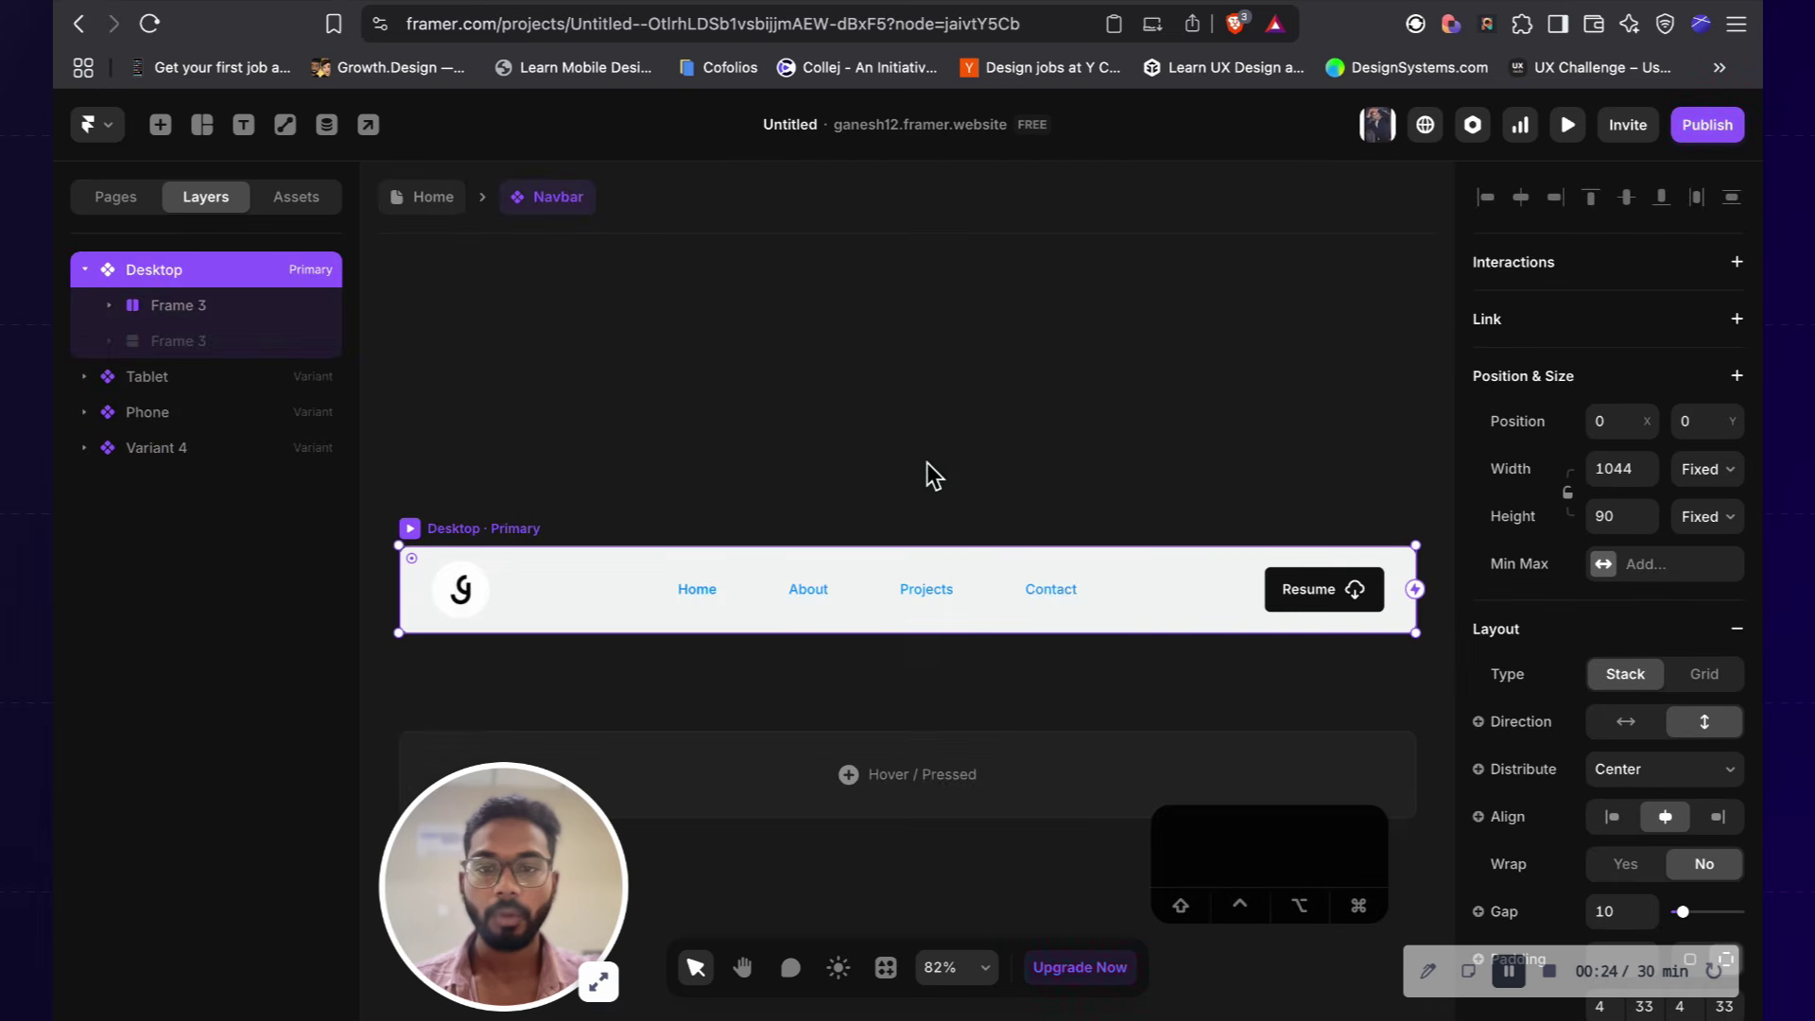
pyautogui.hscroll(-3, 916, 530)
pyautogui.scroll(2, 911, 596)
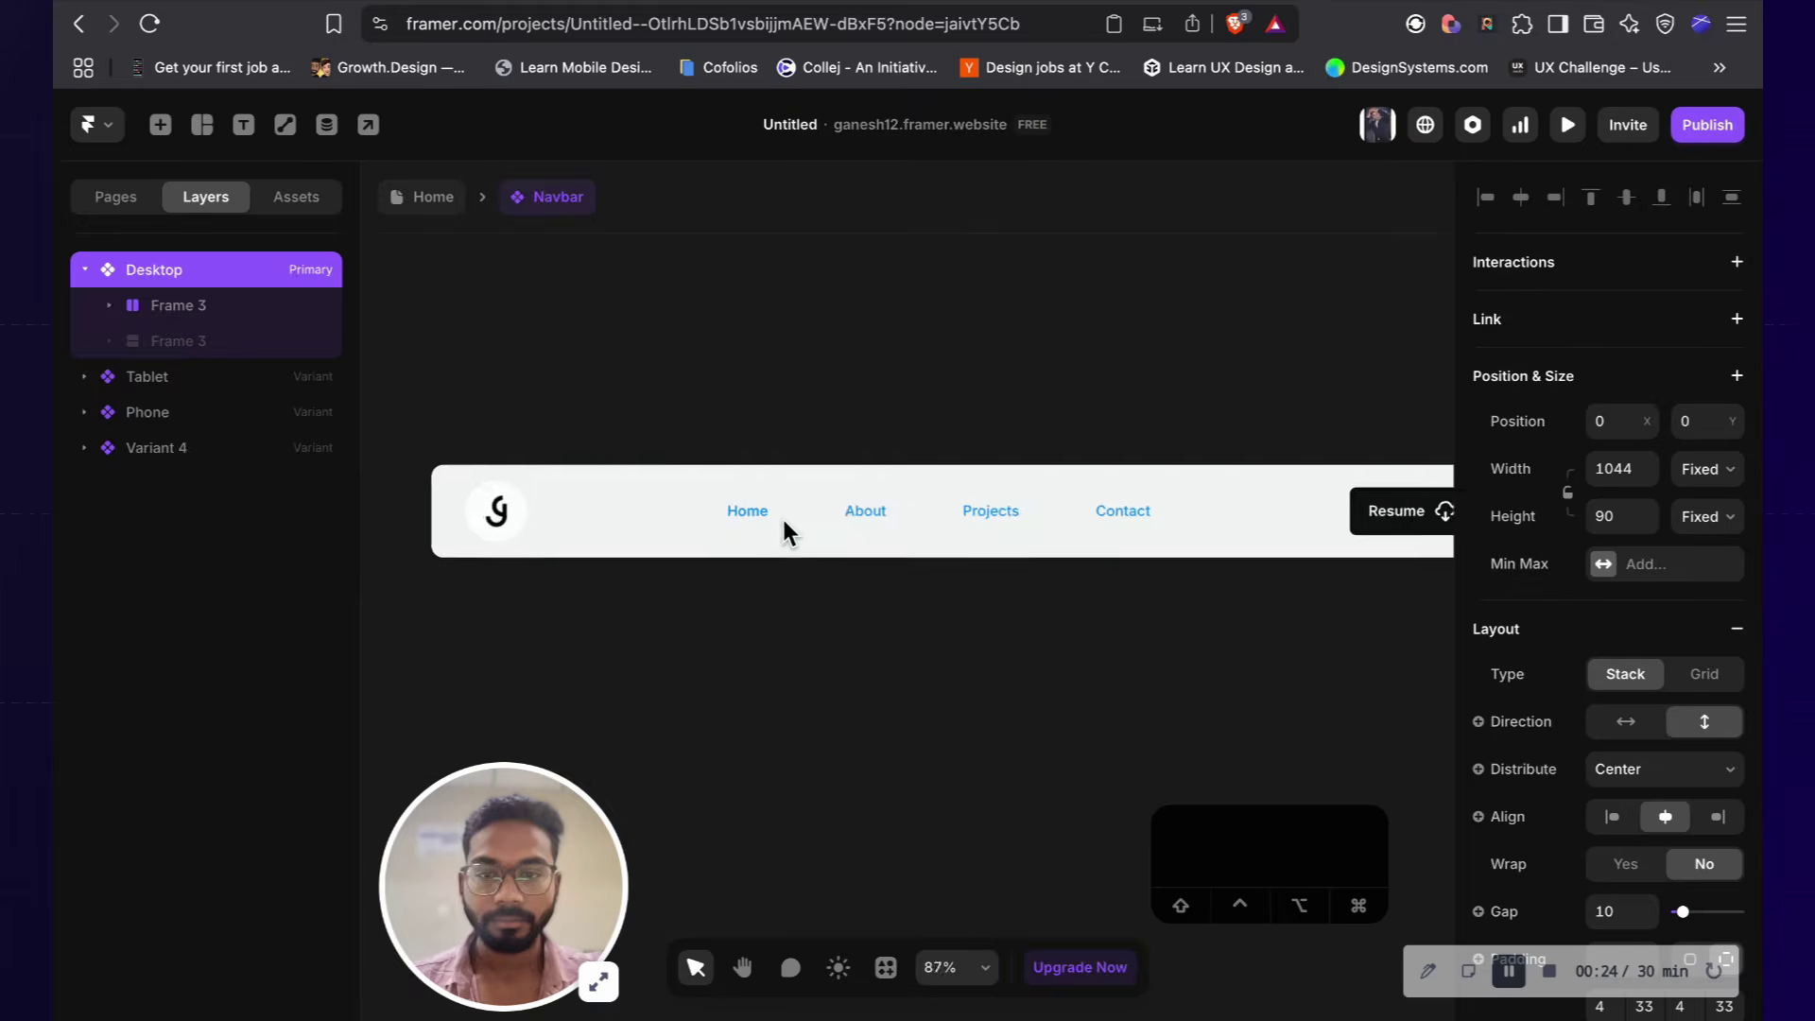
# Step: Select the Home, About, Projects and Contact texts together in the Navbar's Desktop variant
pyautogui.scroll(3, 781, 514)
pyautogui.click(800, 512)
pyautogui.scroll(-6, 1584, 621)
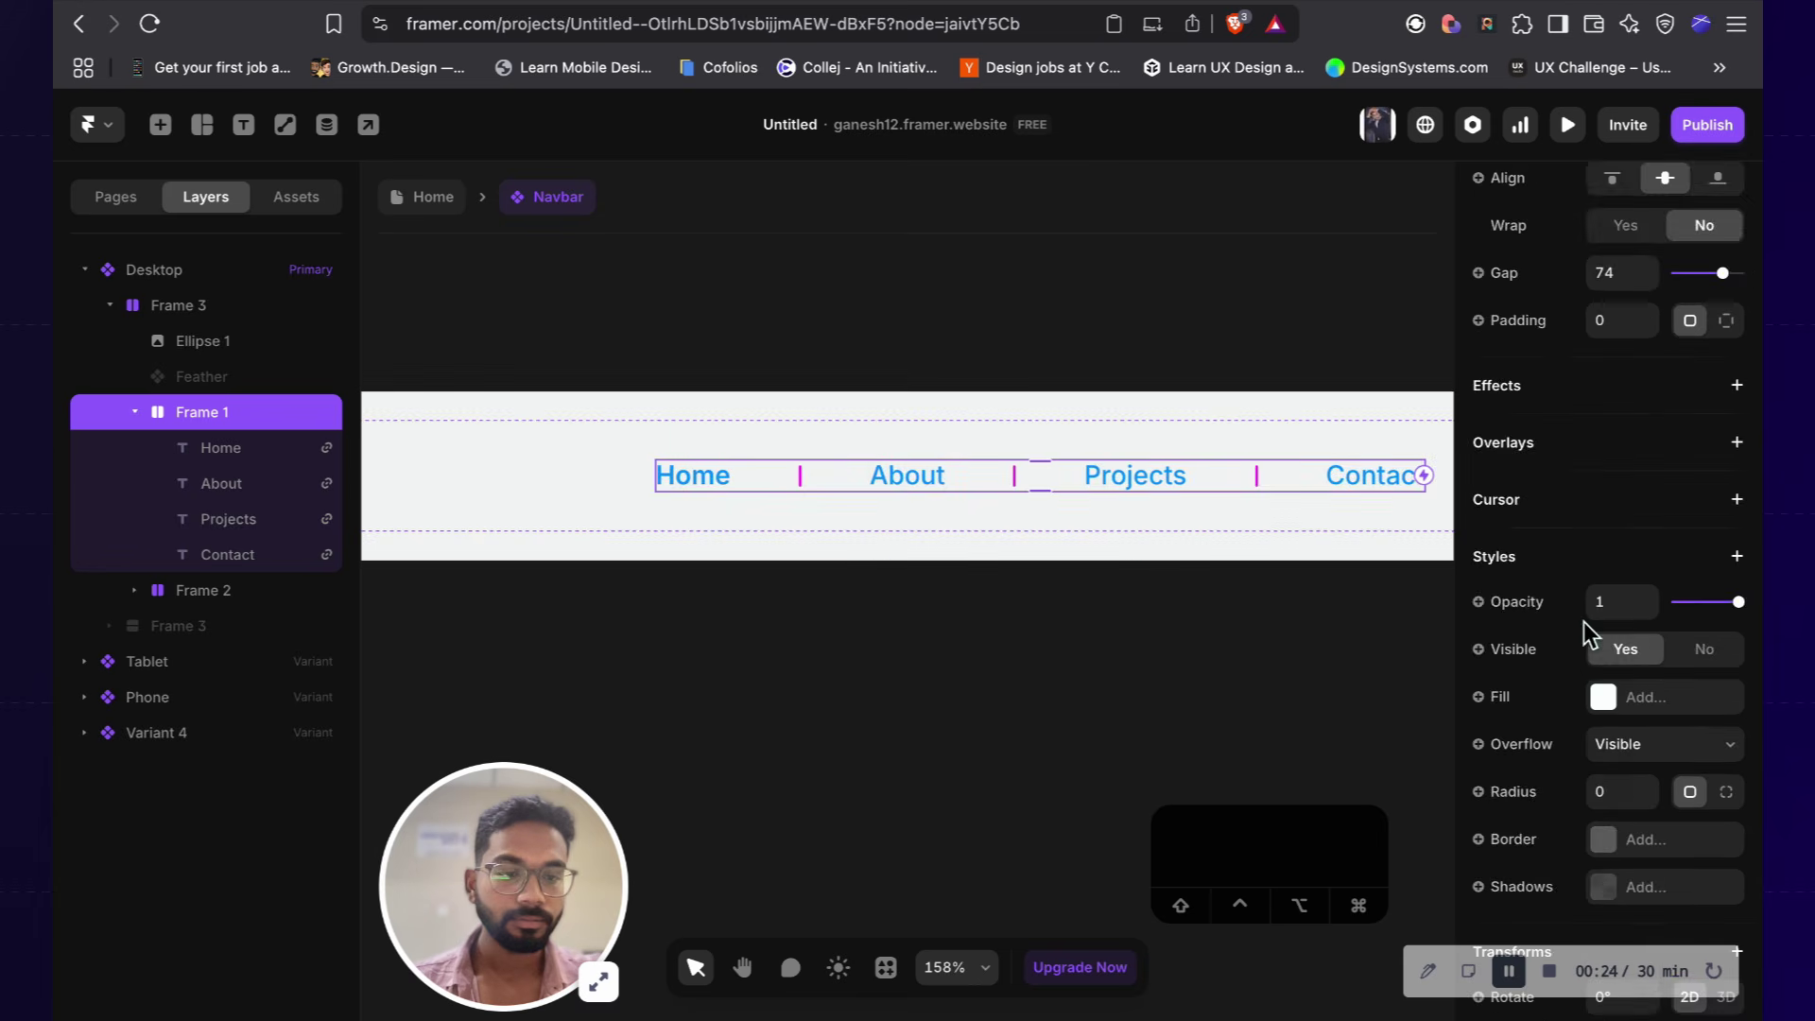
pyautogui.scroll(-5, 1584, 621)
pyautogui.click(714, 486)
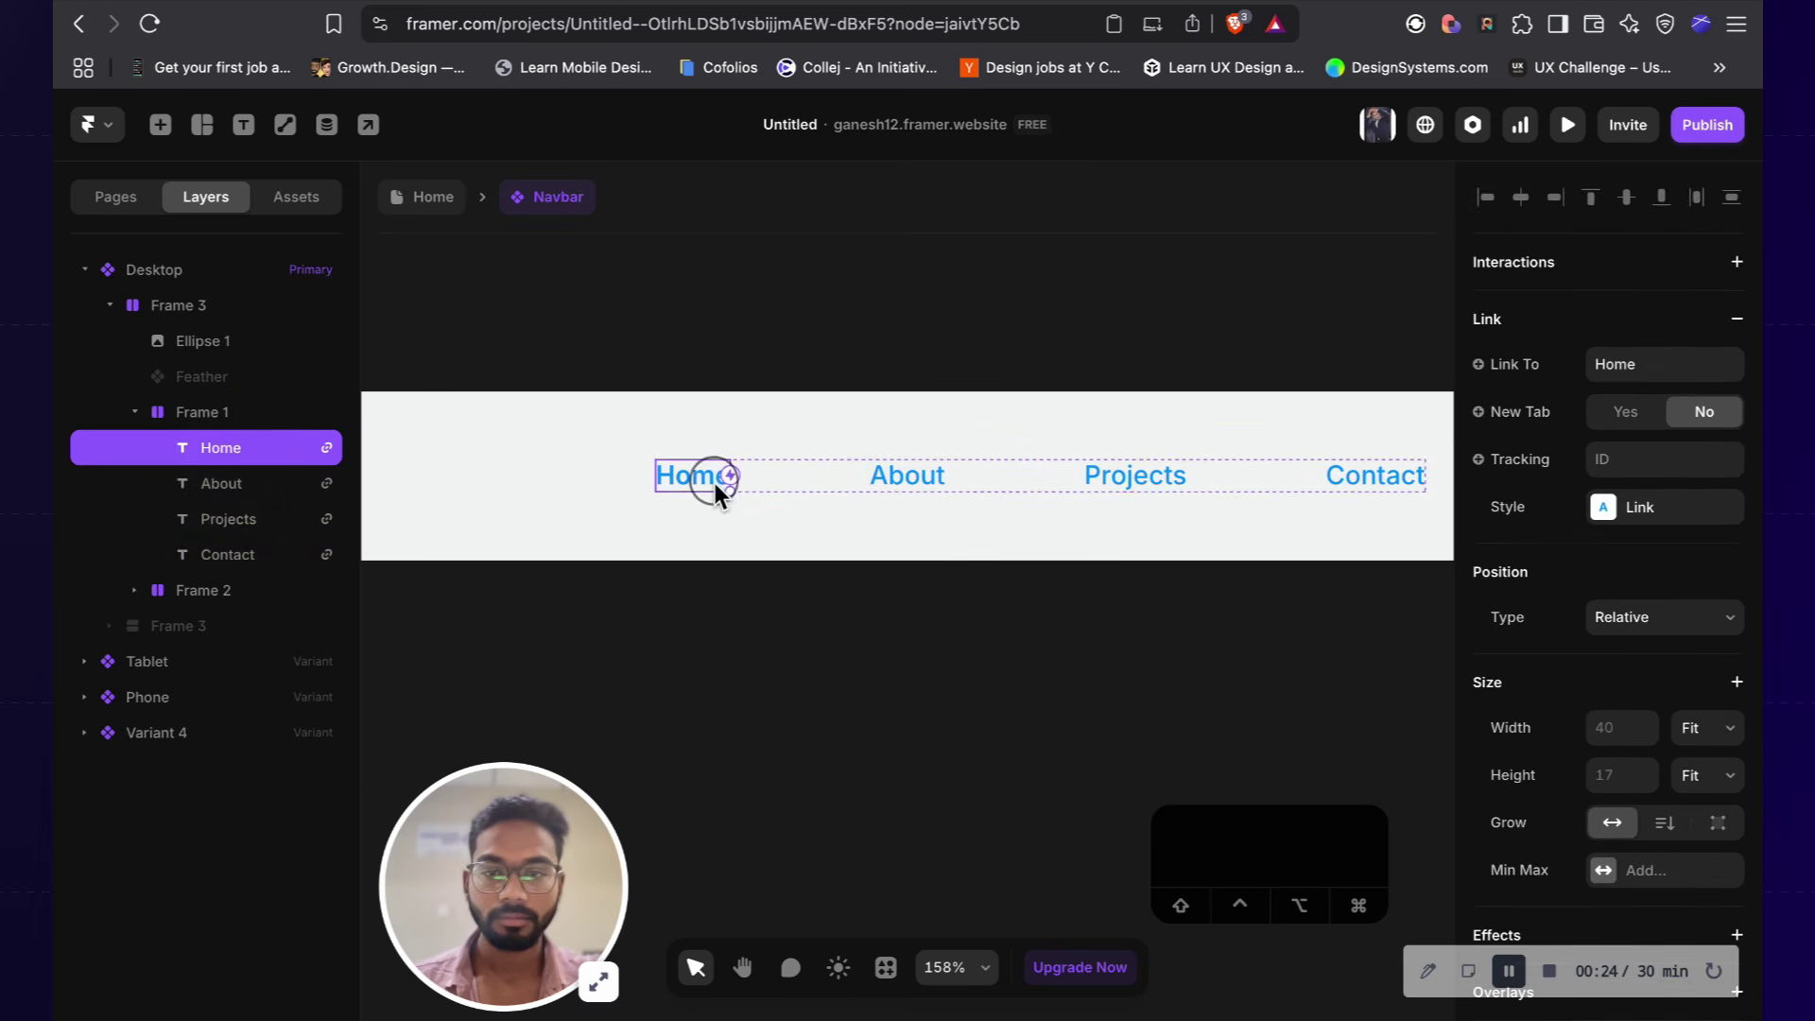
pyautogui.keyDown('shift'); pyautogui.click(911, 475); pyautogui.keyUp('shift')
pyautogui.keyDown('shift'); pyautogui.click(1102, 475); pyautogui.keyUp('shift')
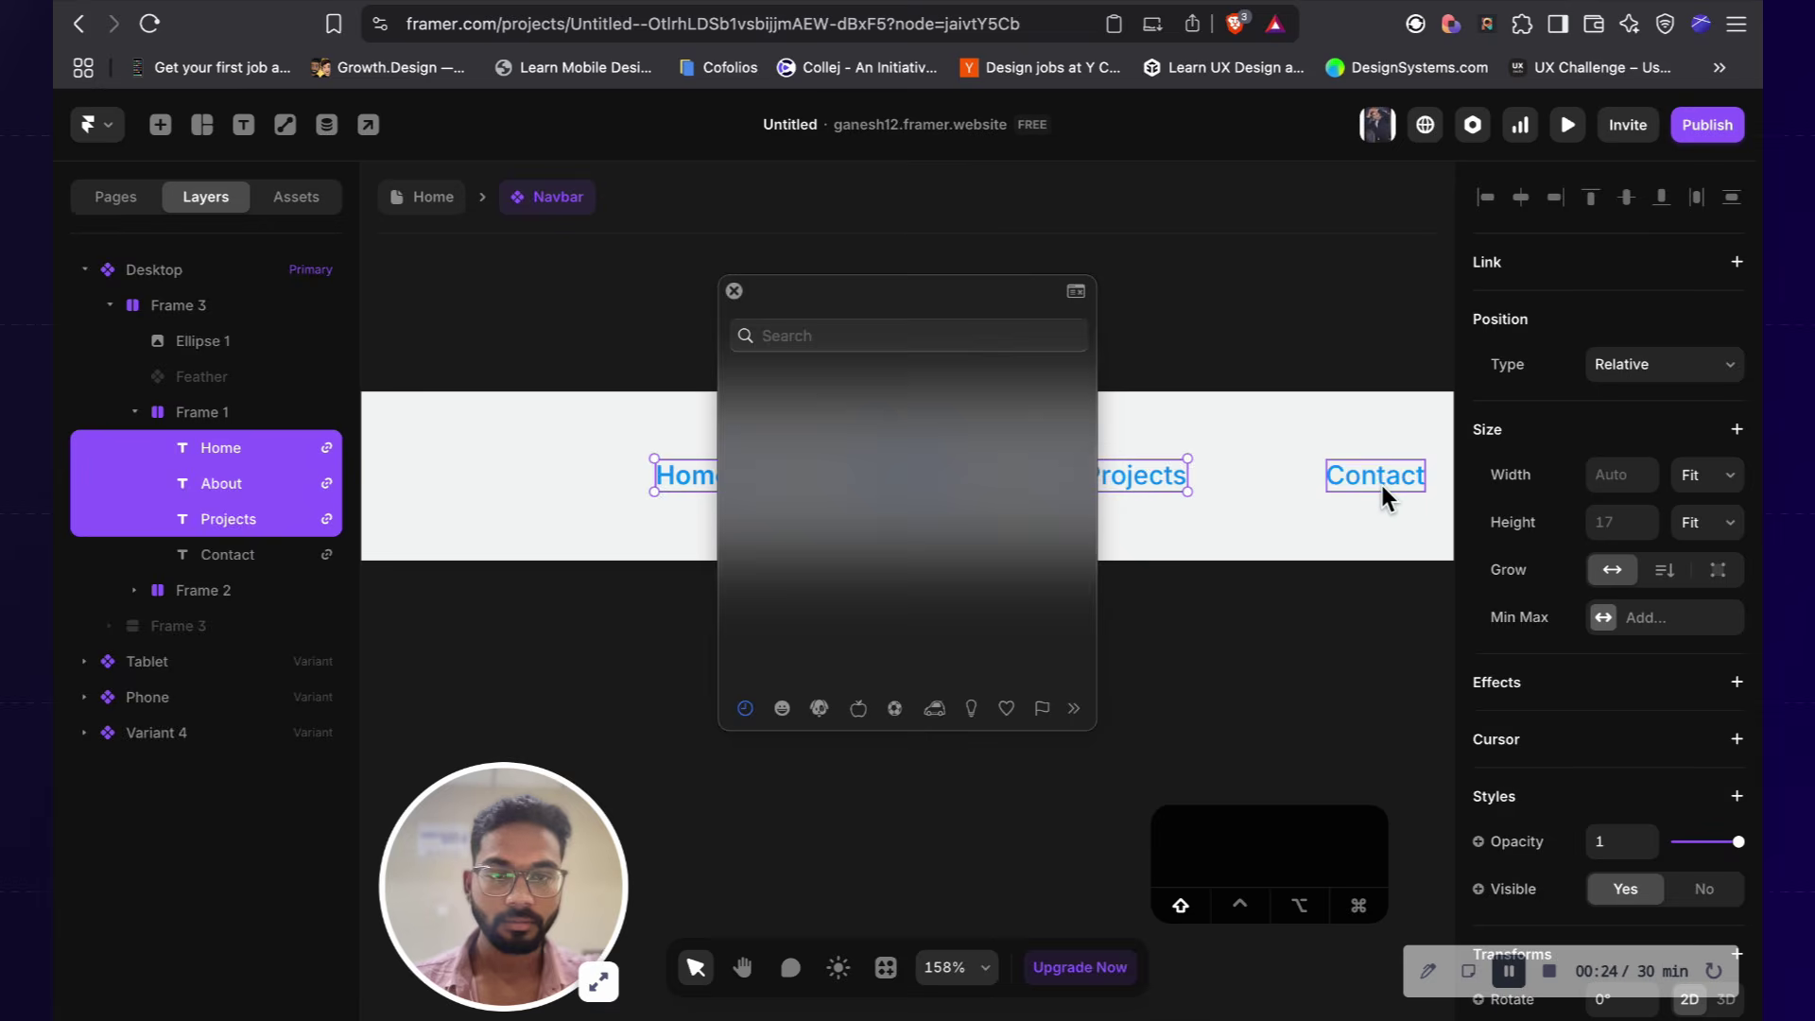
pyautogui.keyDown('shift'); pyautogui.click(1380, 480); pyautogui.keyUp('shift')
pyautogui.click(733, 290)
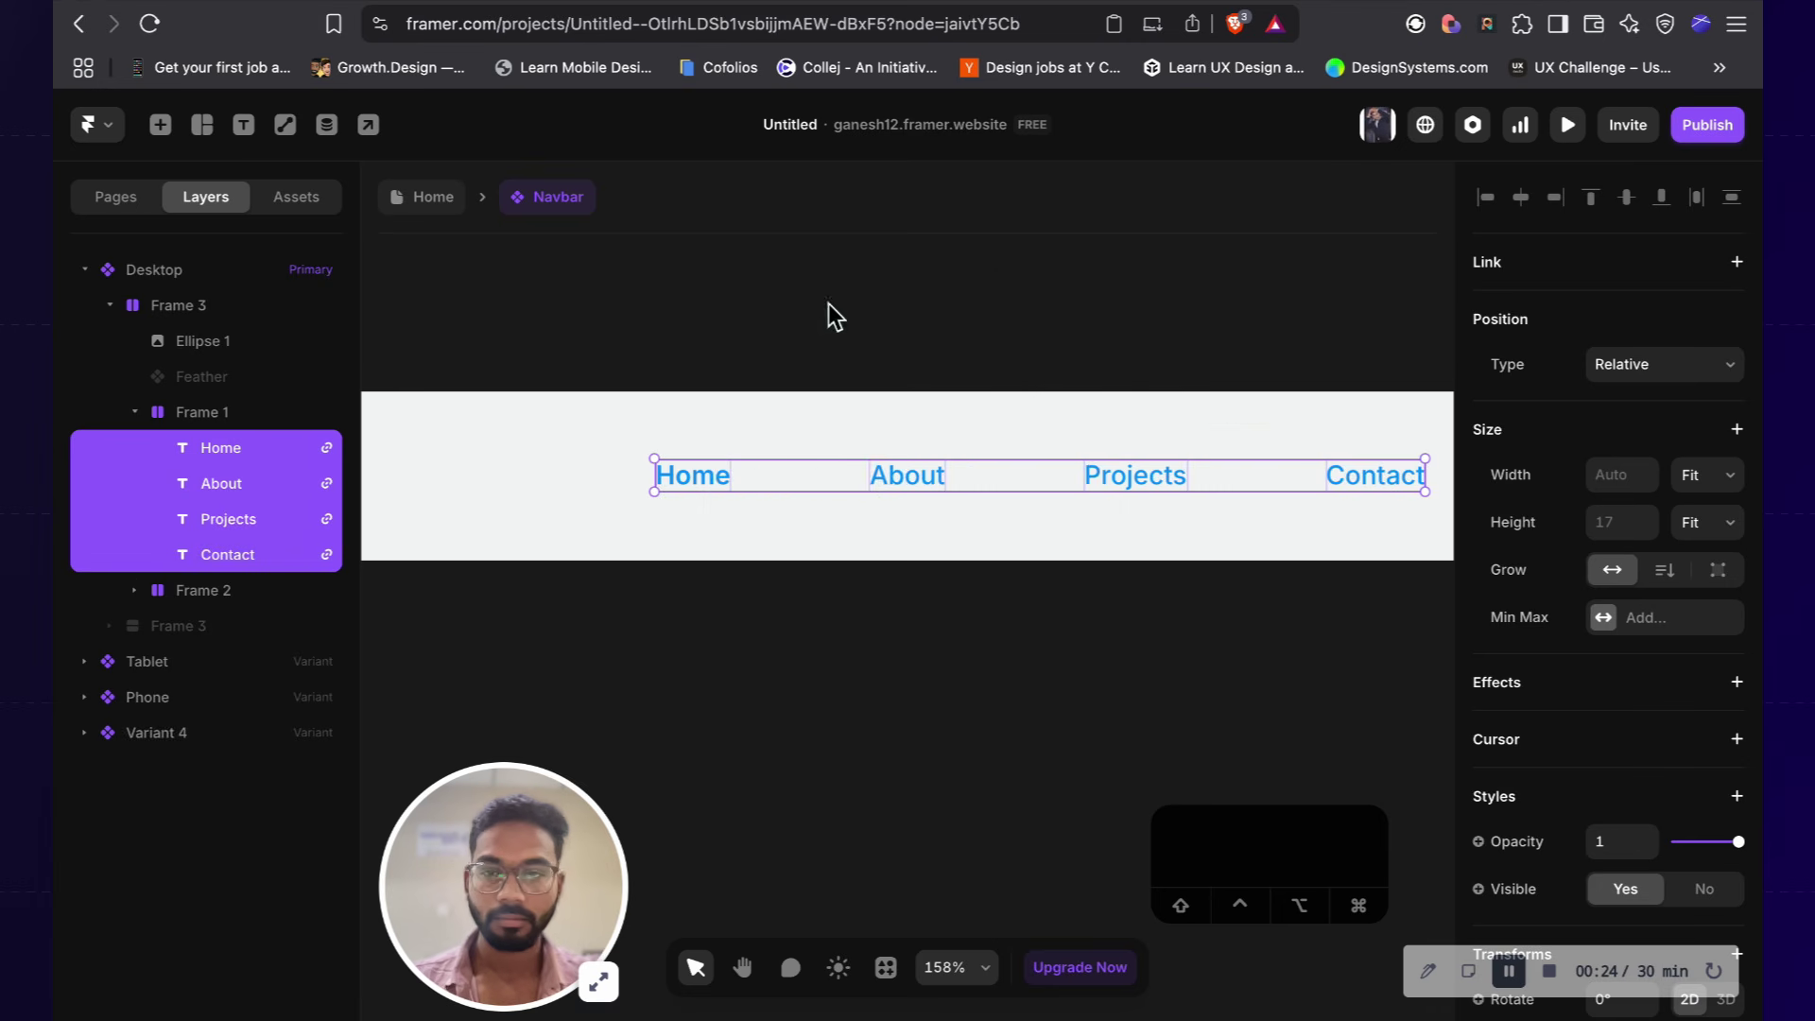
# Step: Check the font weight options of the four selected nav texts and try enabling variable font settings on them
pyautogui.scroll(-1, 1594, 639)
pyautogui.scroll(-10, 1593, 639)
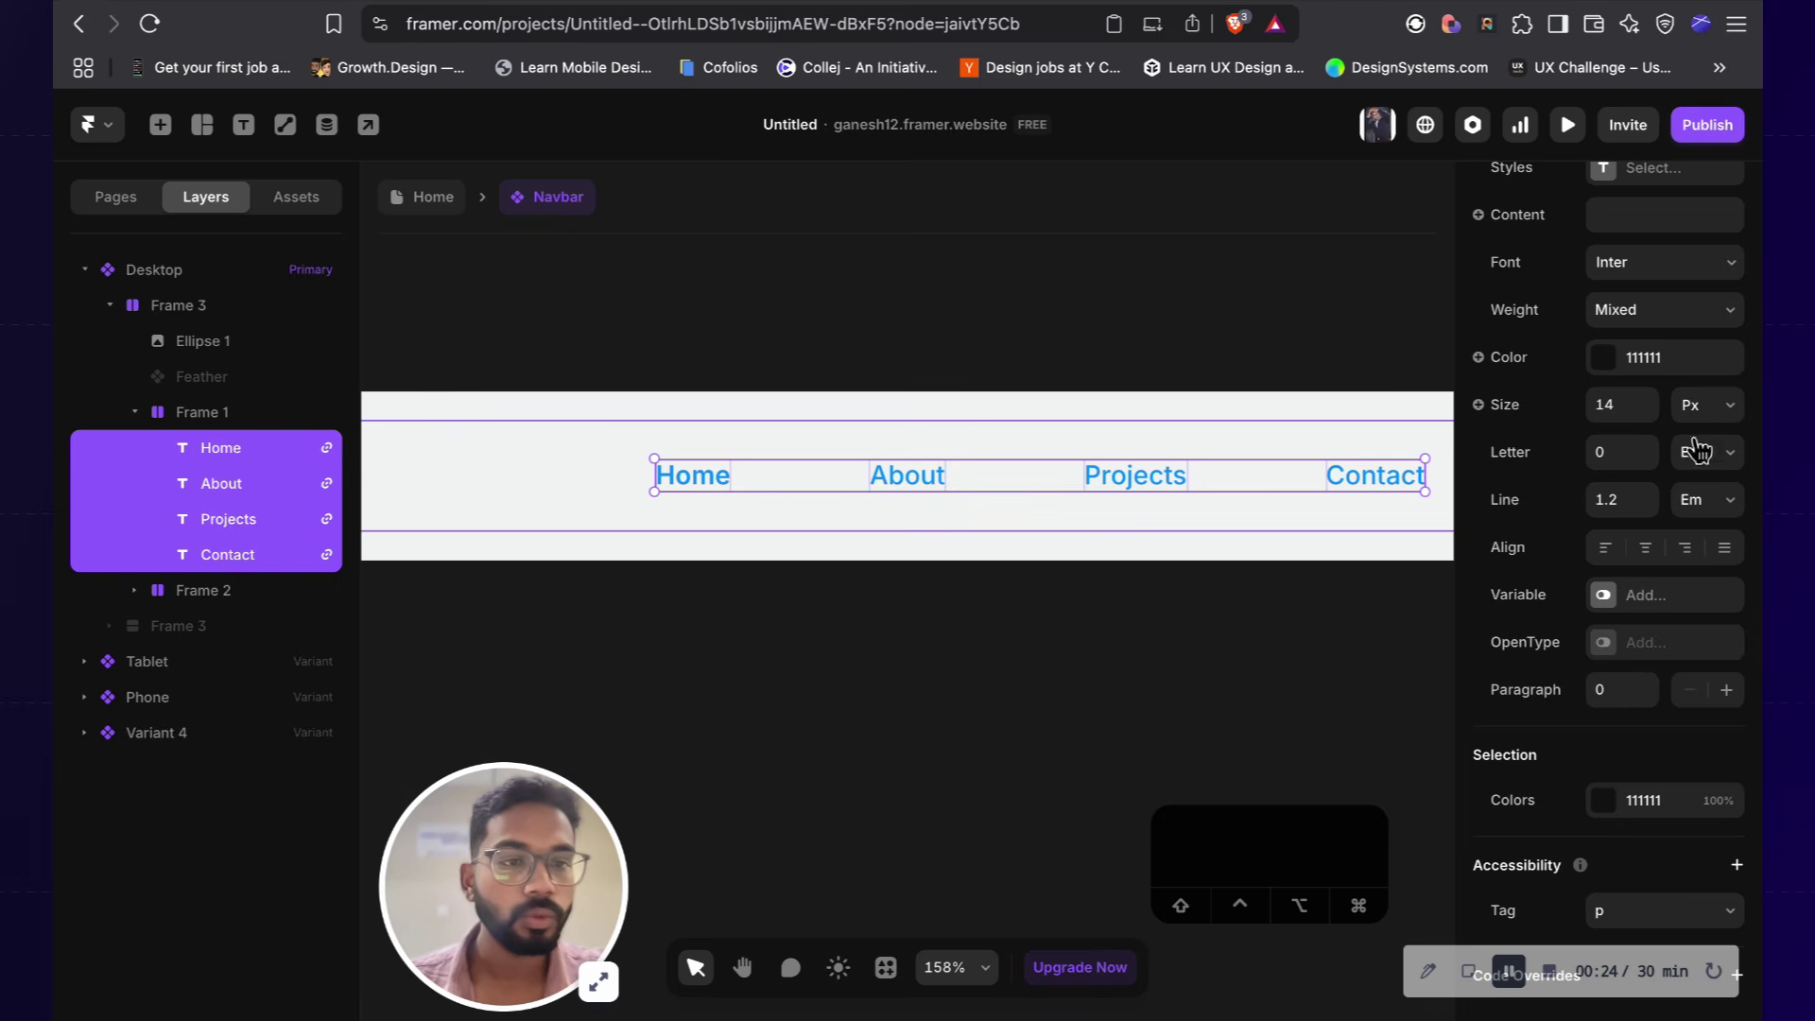
pyautogui.click(1624, 322)
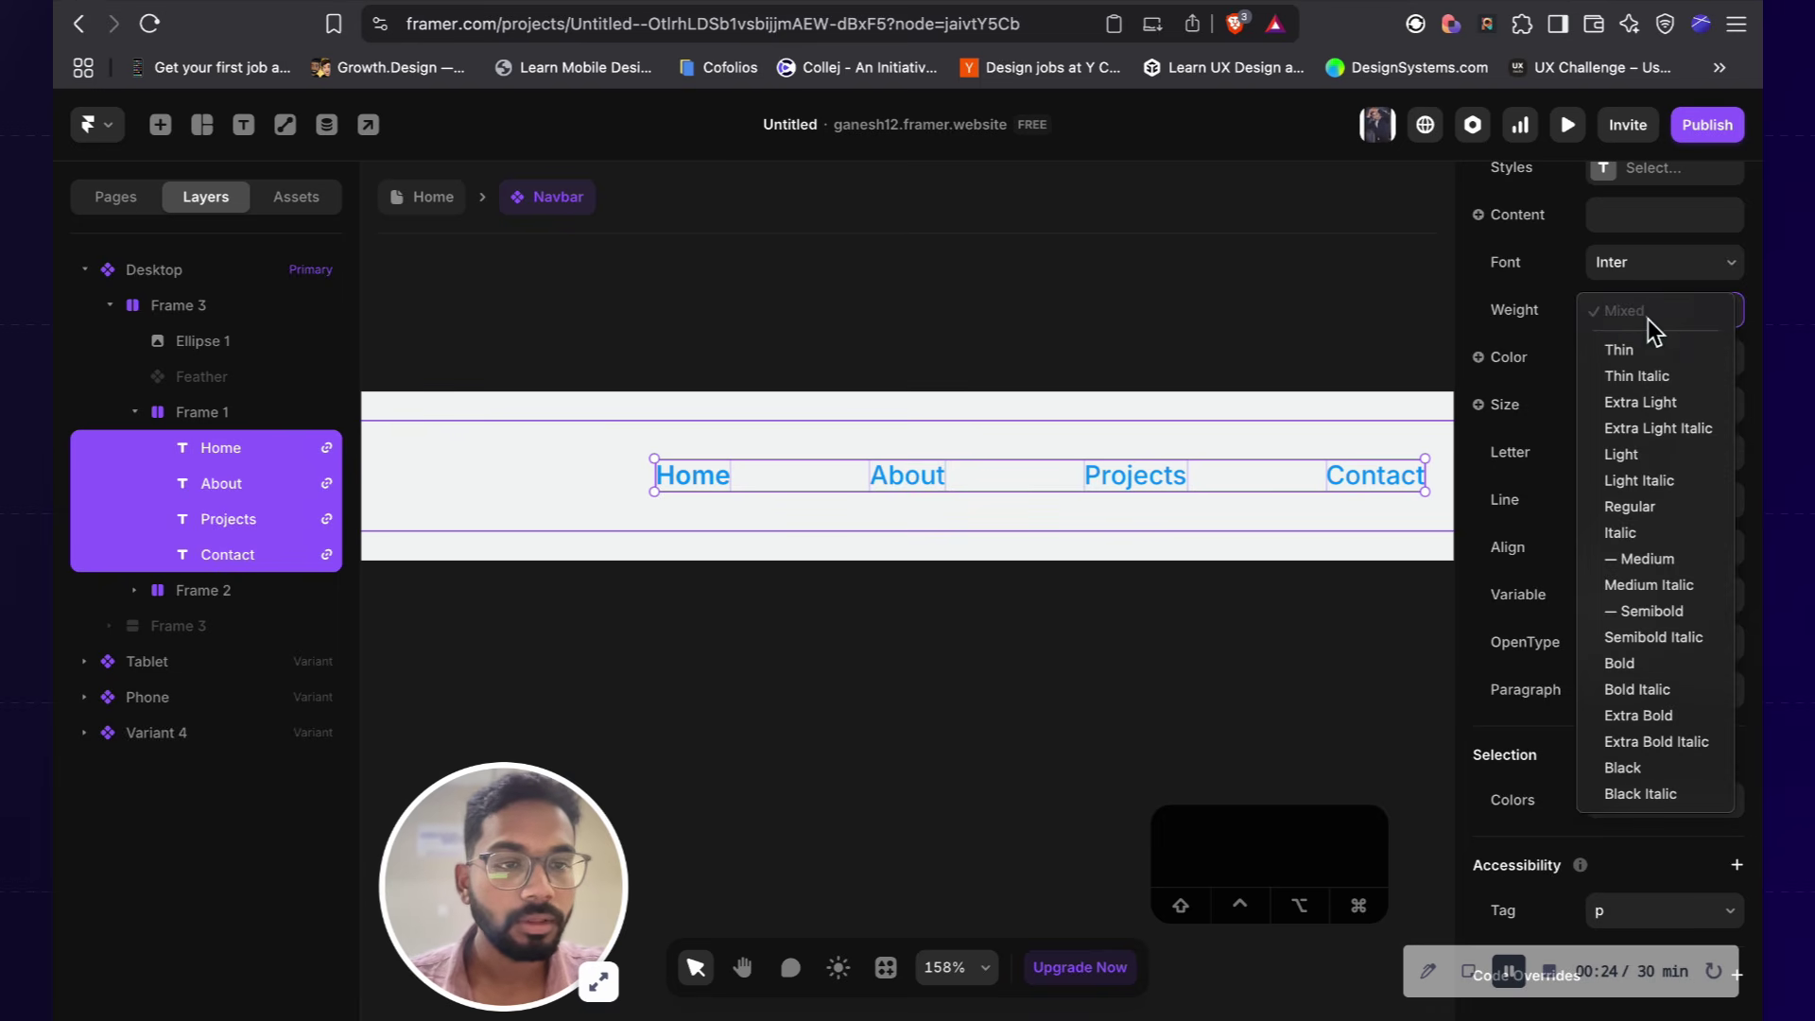
pyautogui.click(1638, 312)
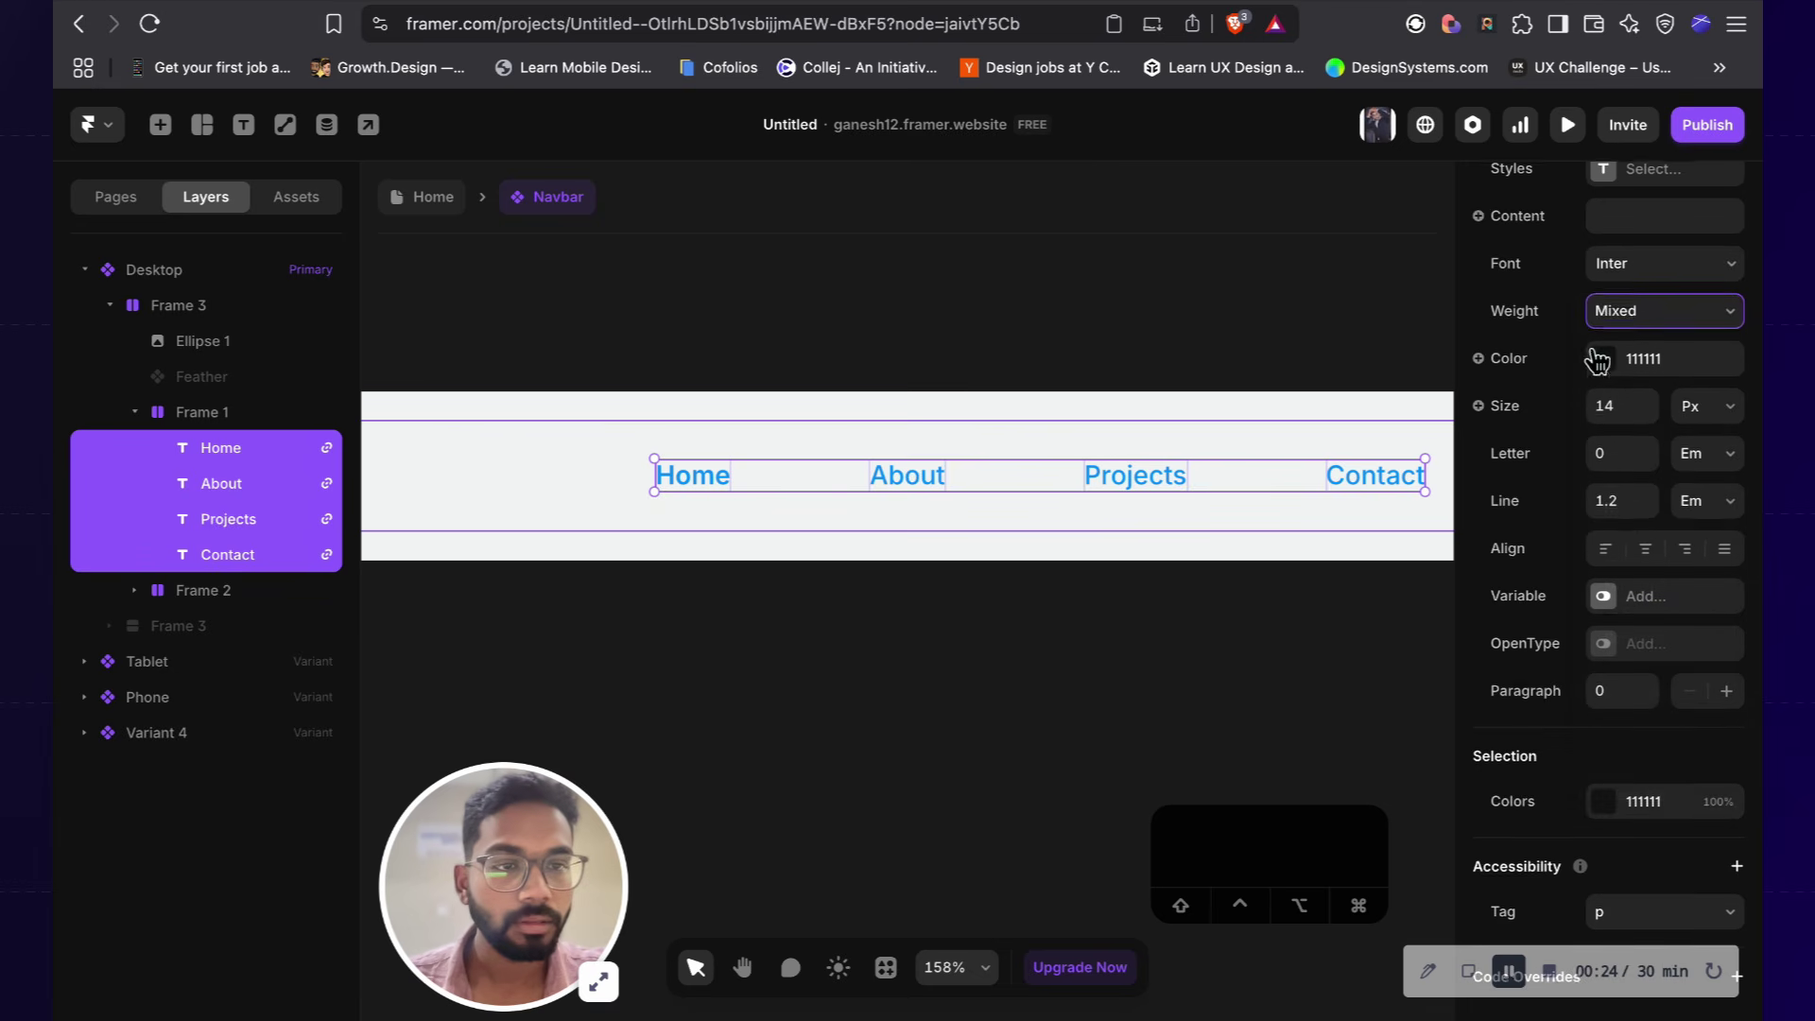
pyautogui.scroll(4, 1625, 338)
pyautogui.scroll(15, 1626, 340)
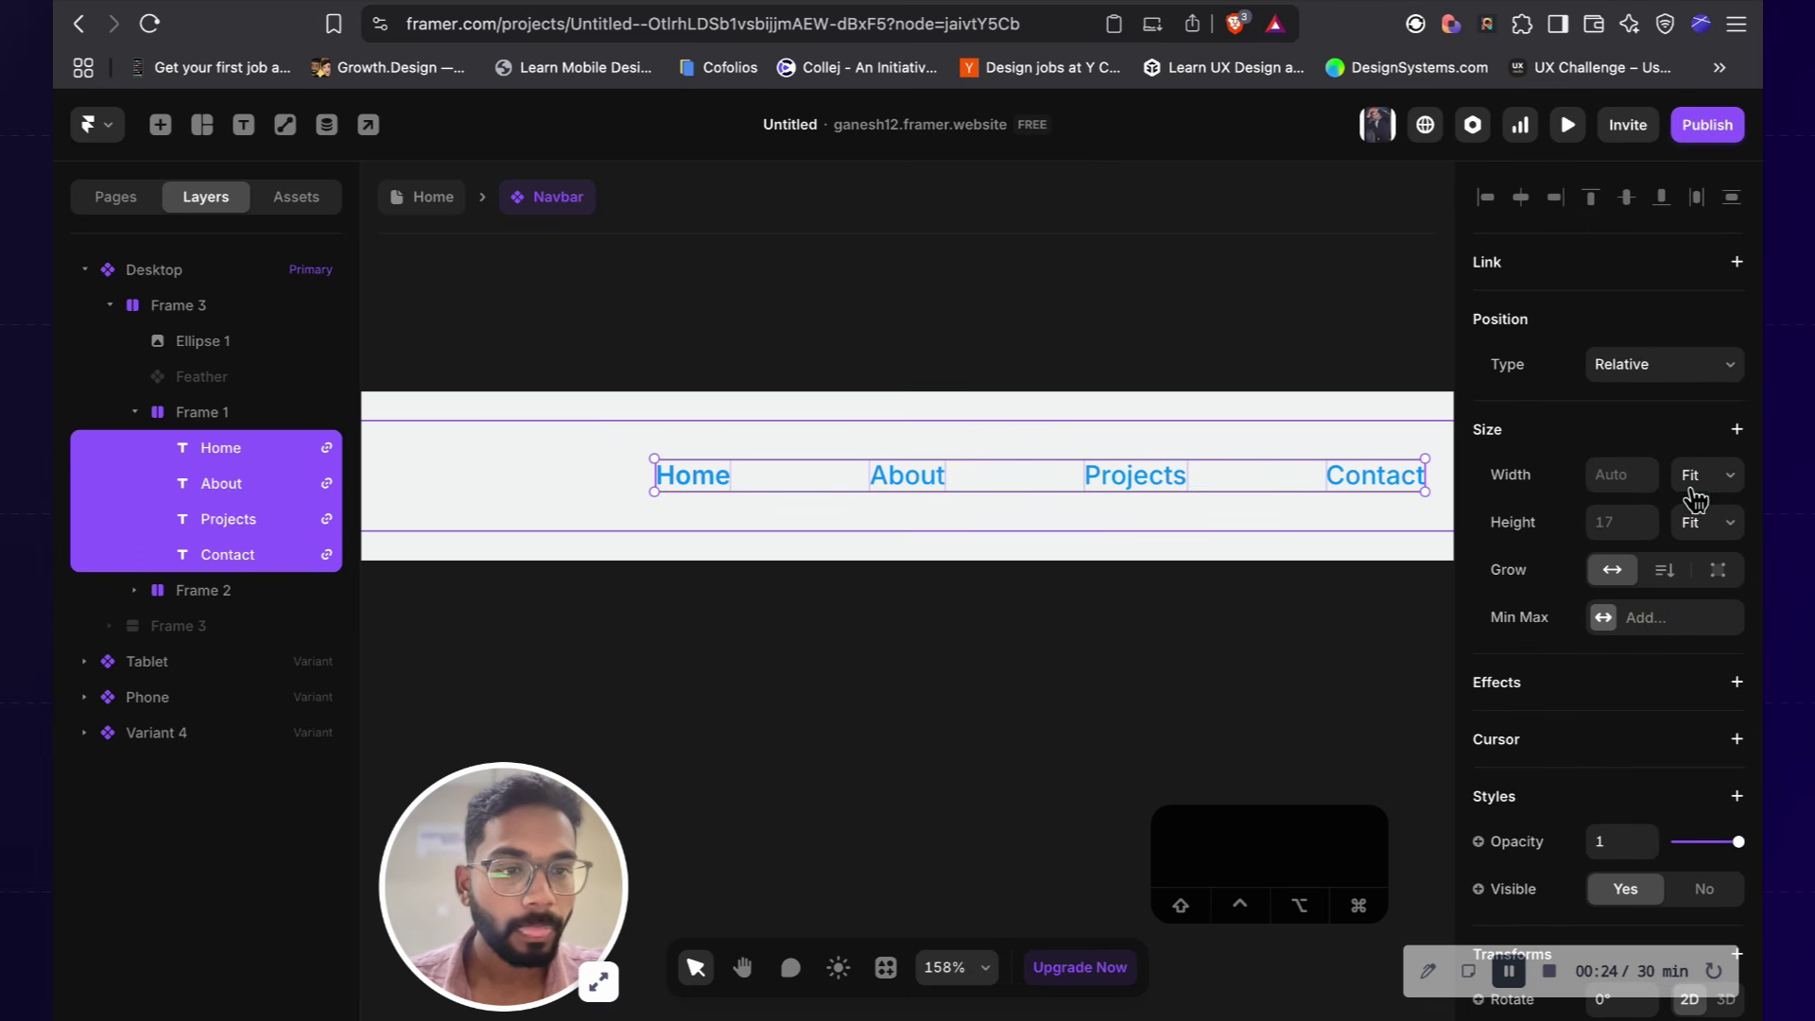
pyautogui.scroll(-15, 1687, 419)
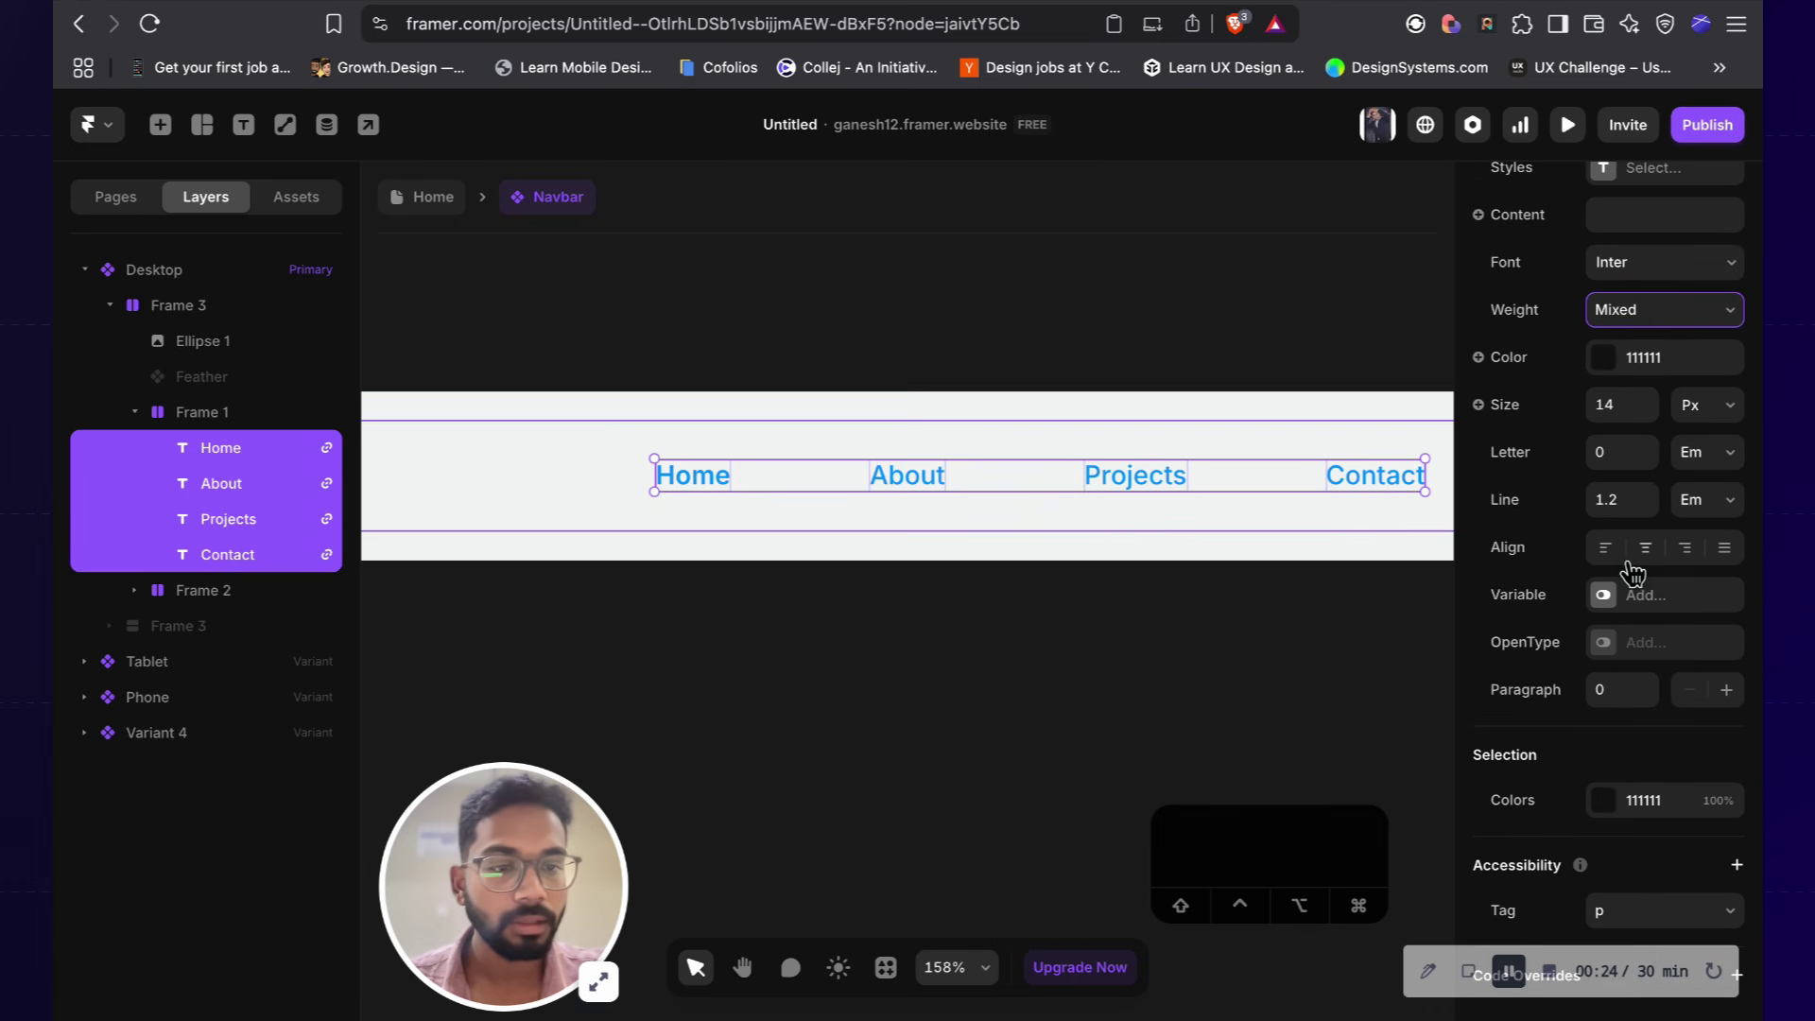
pyautogui.click(1604, 596)
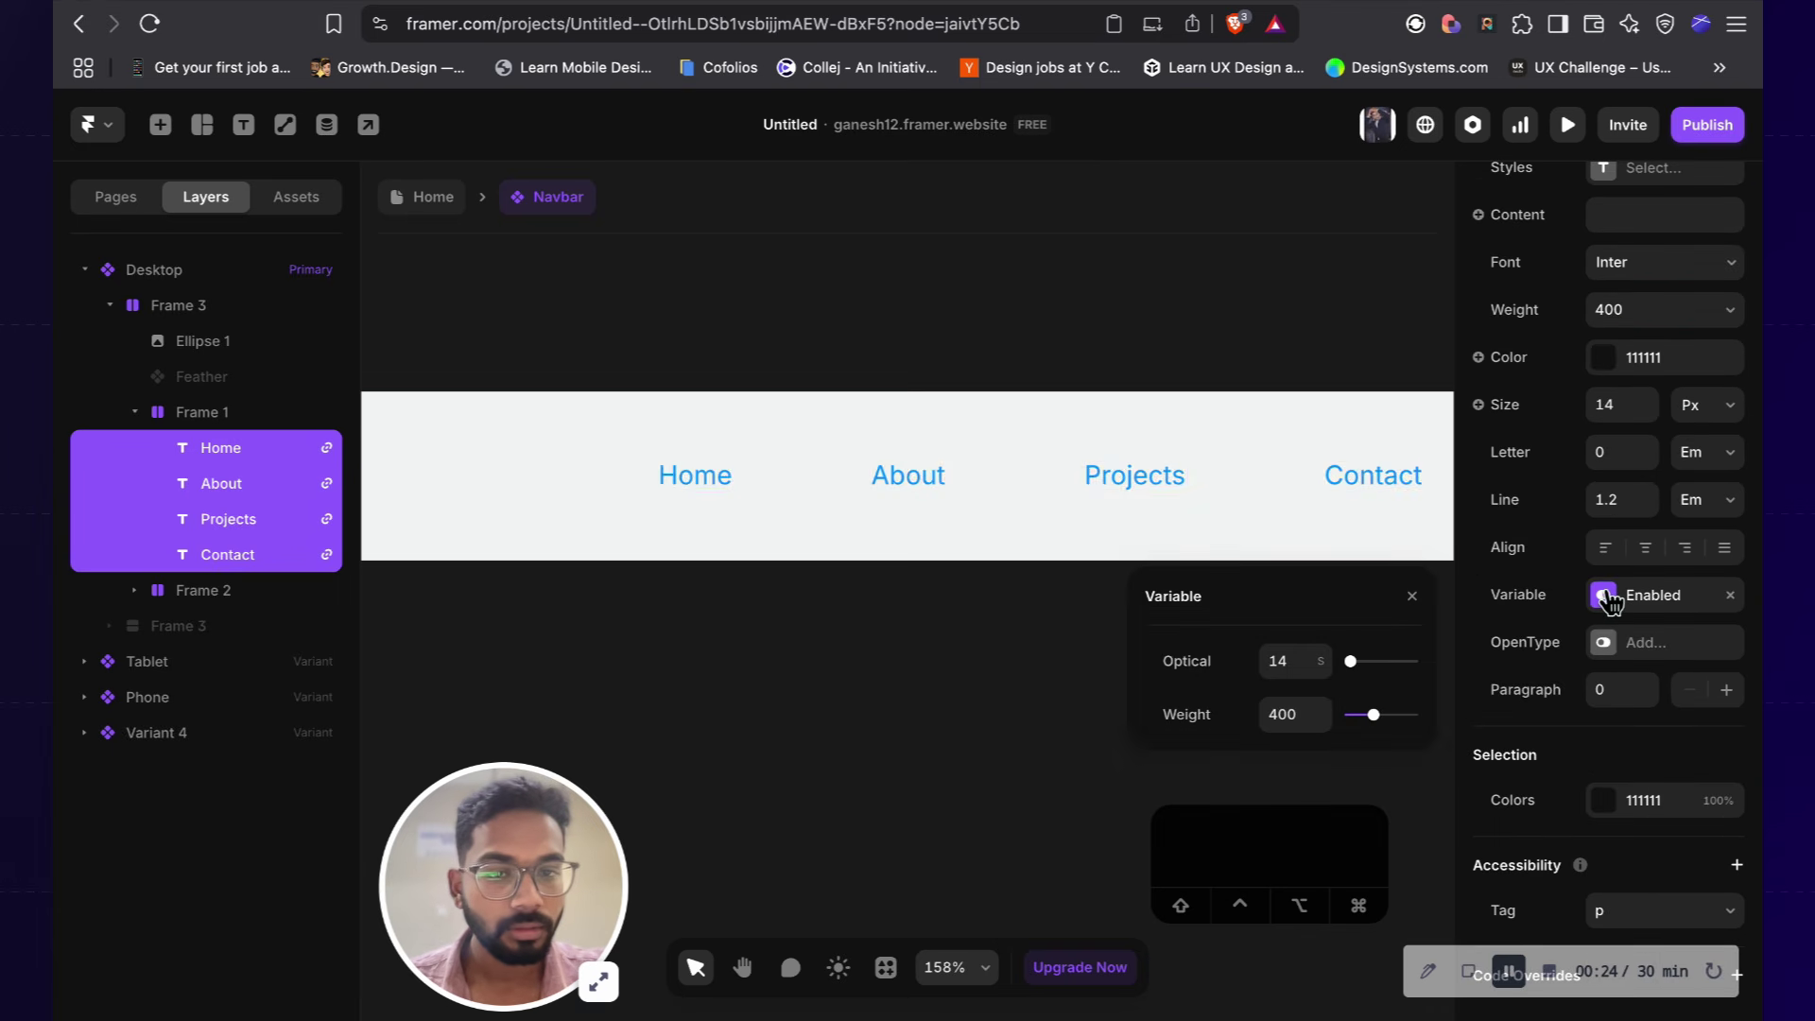
pyautogui.click(1604, 596)
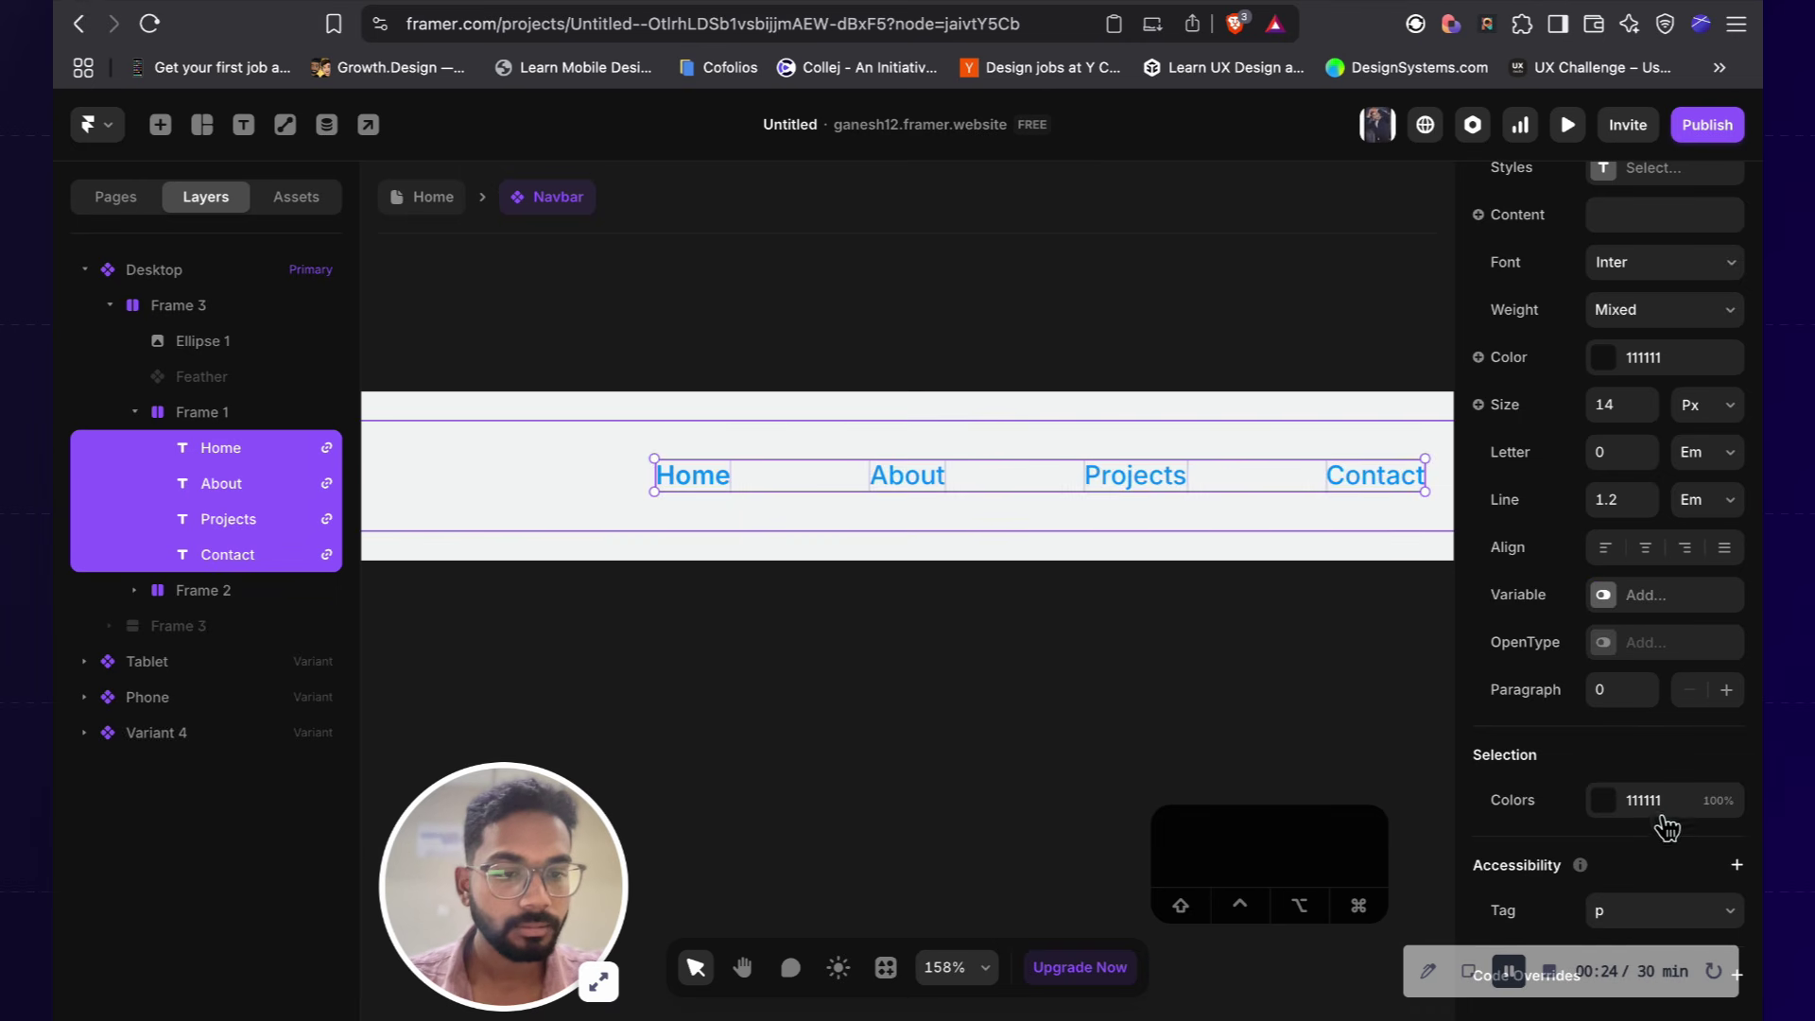
# Step: Set the selection color of the four nav texts to 000000
pyautogui.click(1595, 805)
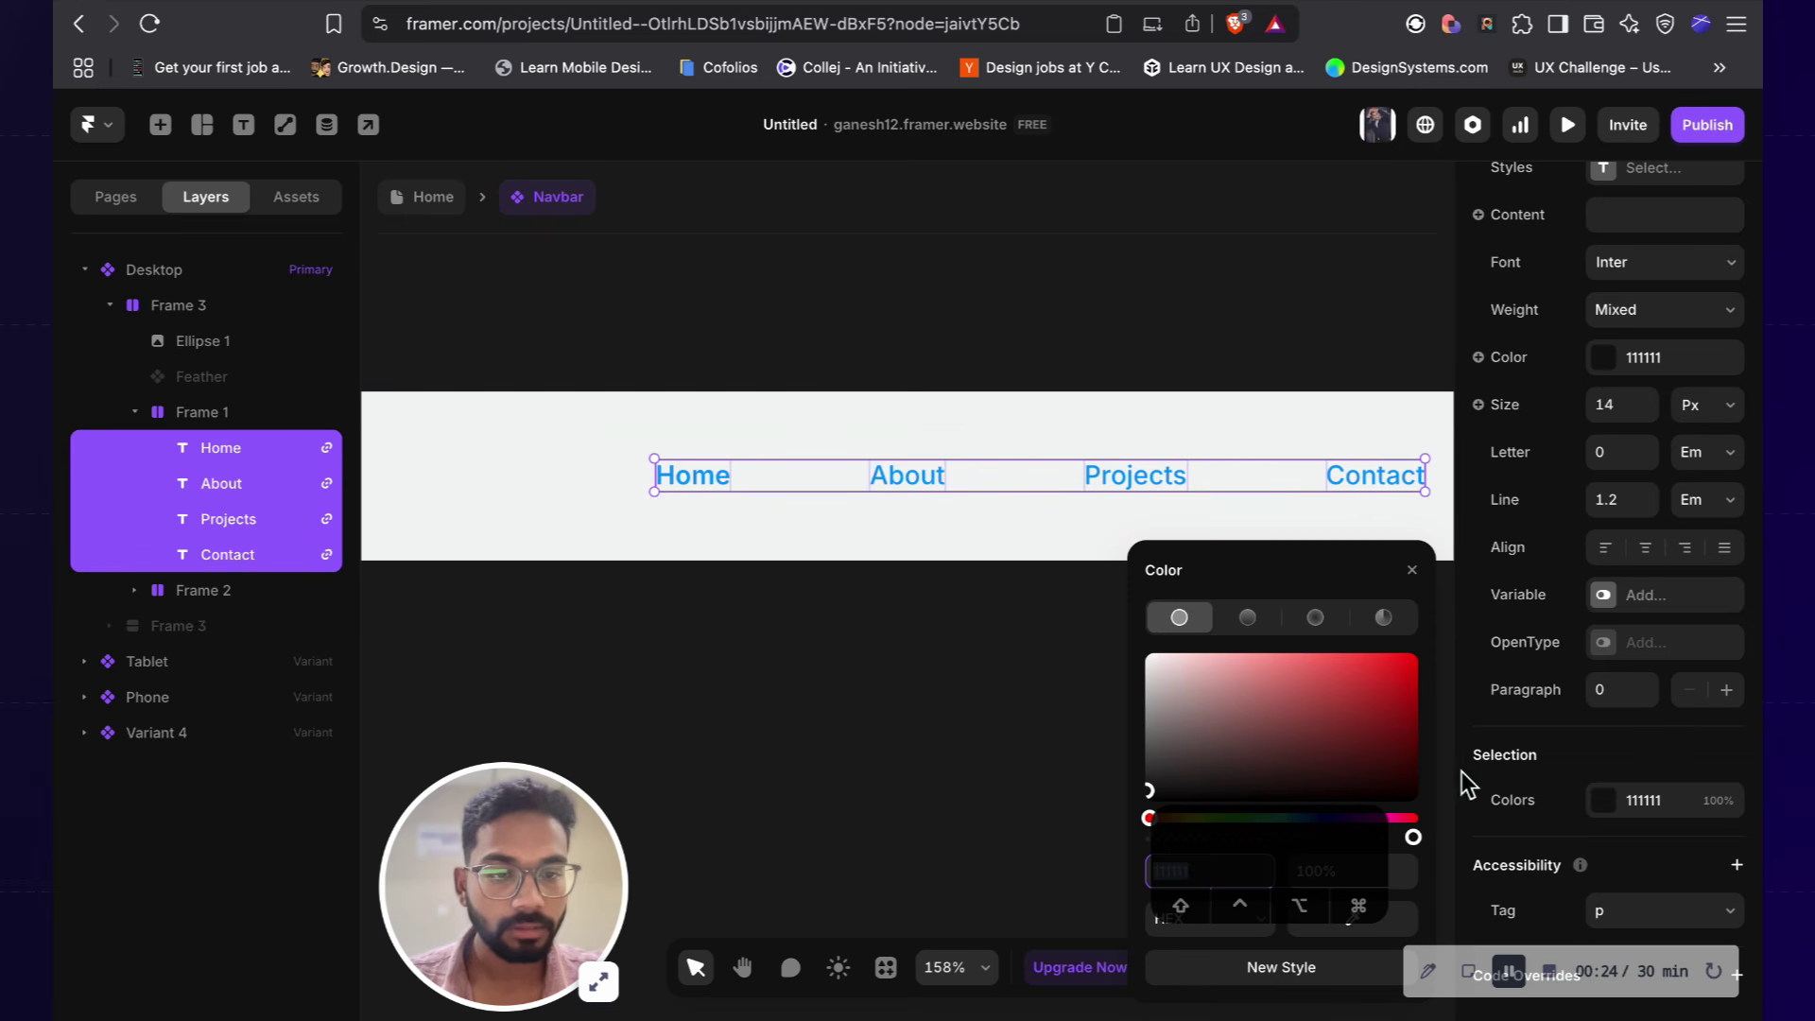
pyautogui.click(1249, 487)
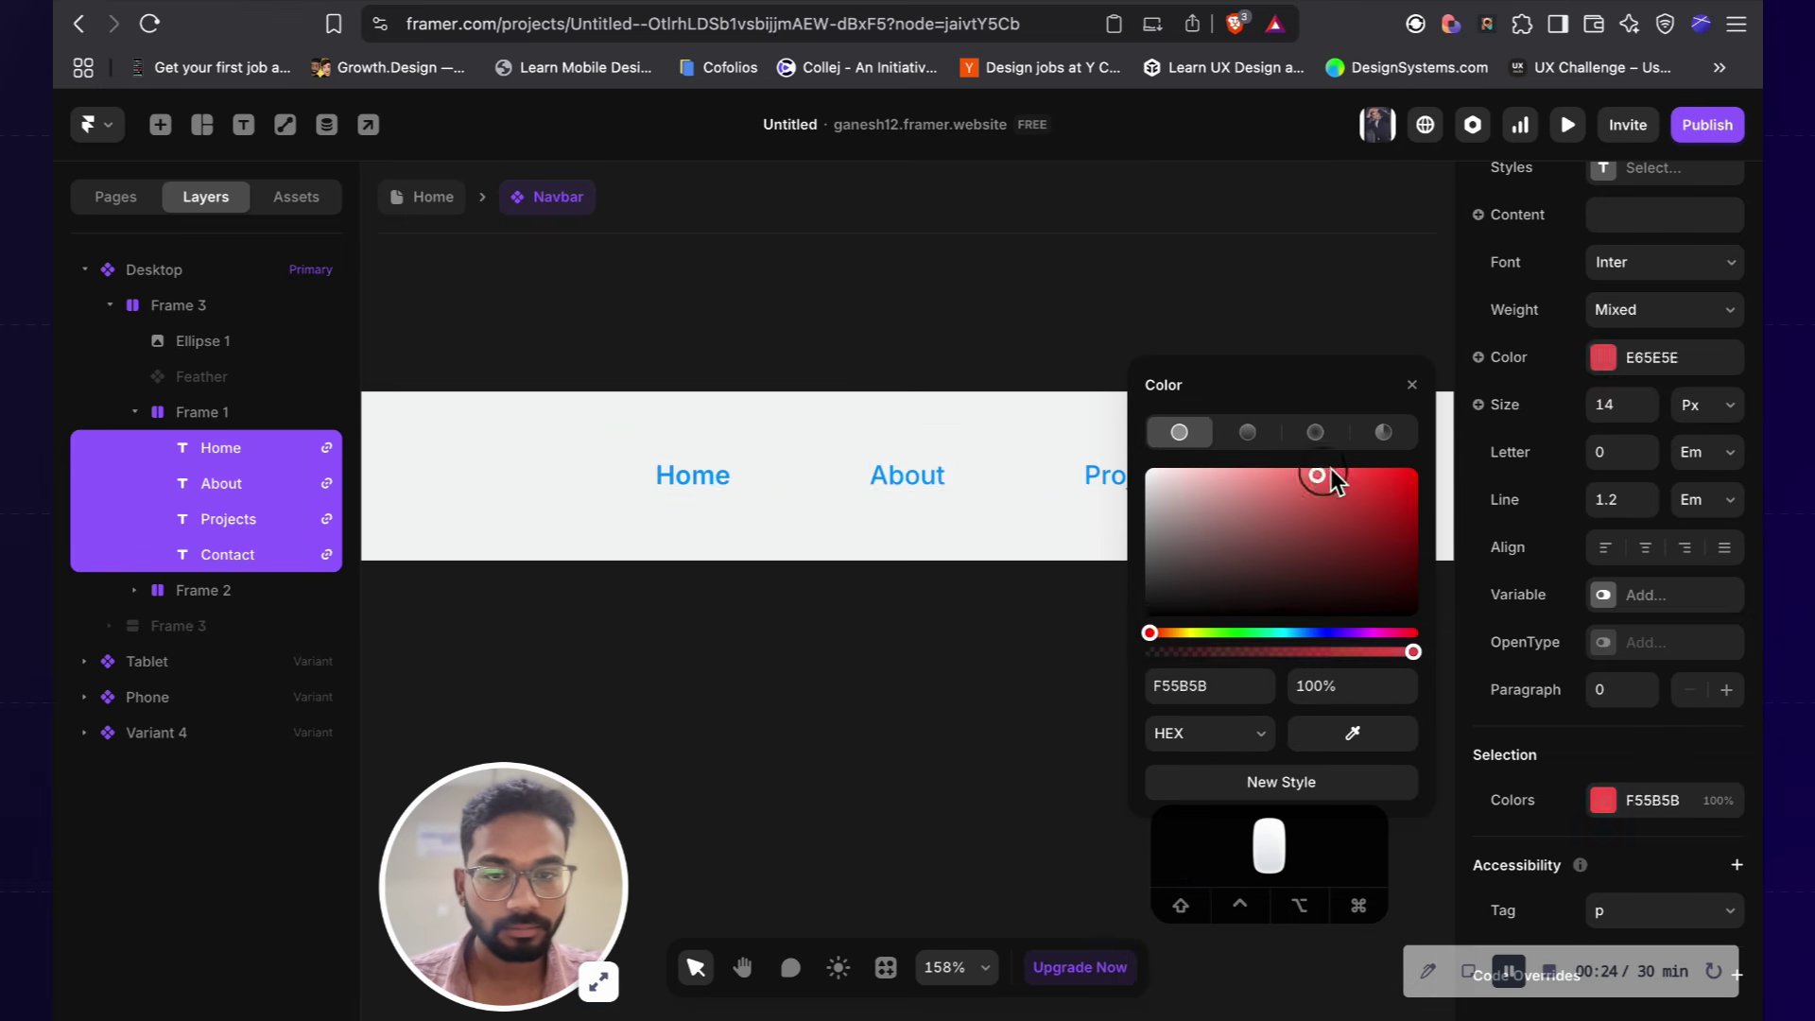
pyautogui.moveTo(1216, 513); pyautogui.dragTo(1009, 689)
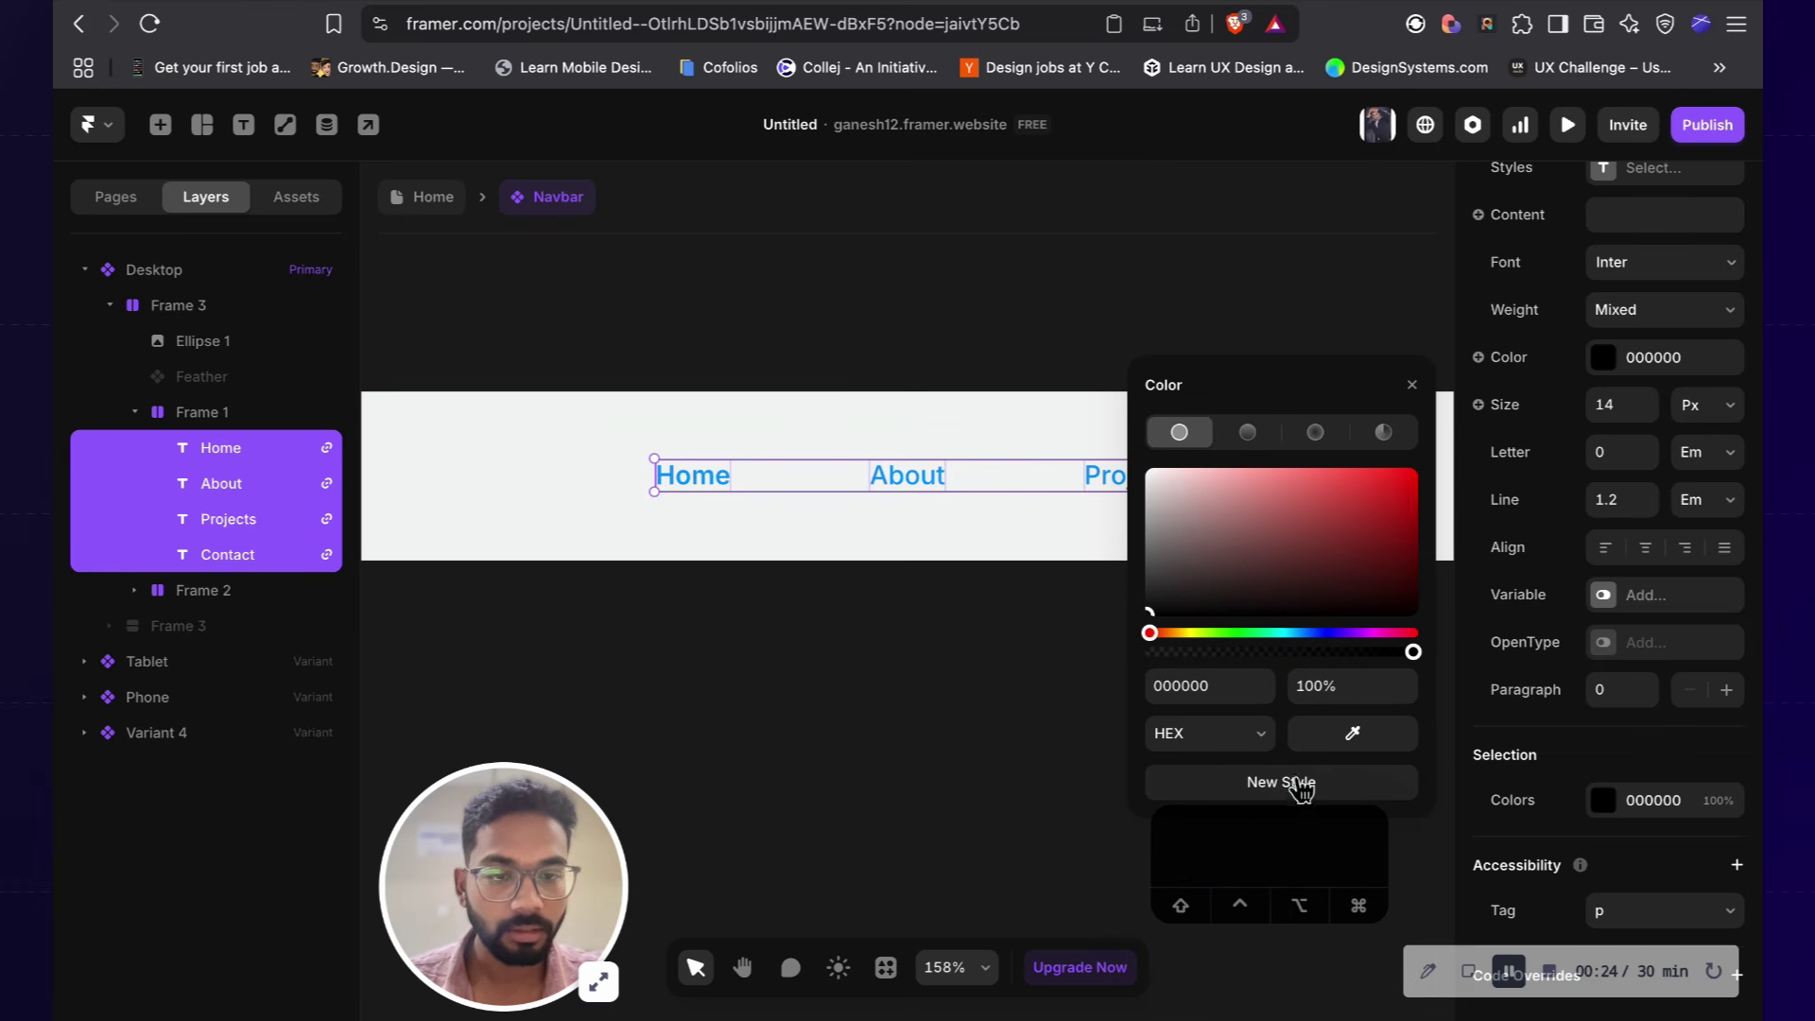
pyautogui.click(1414, 389)
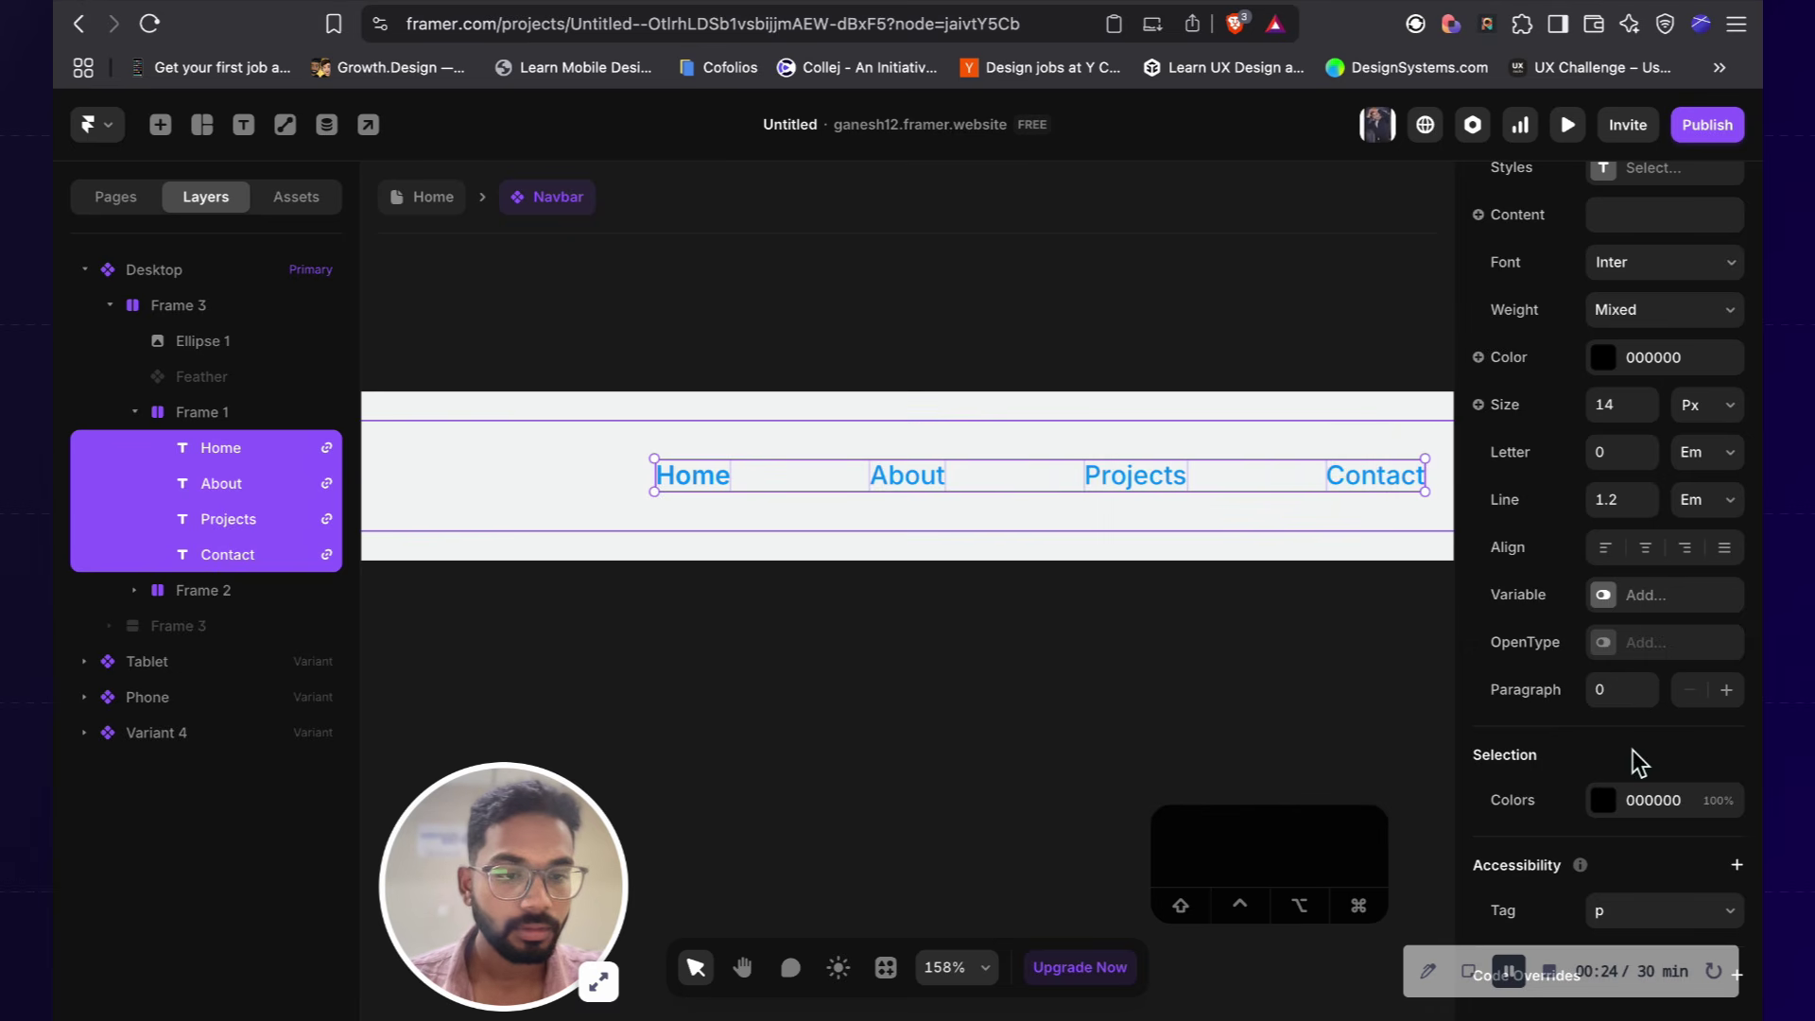
# Step: Check the accessibility tag options and the text settings of the selected nav texts
pyautogui.click(1635, 912)
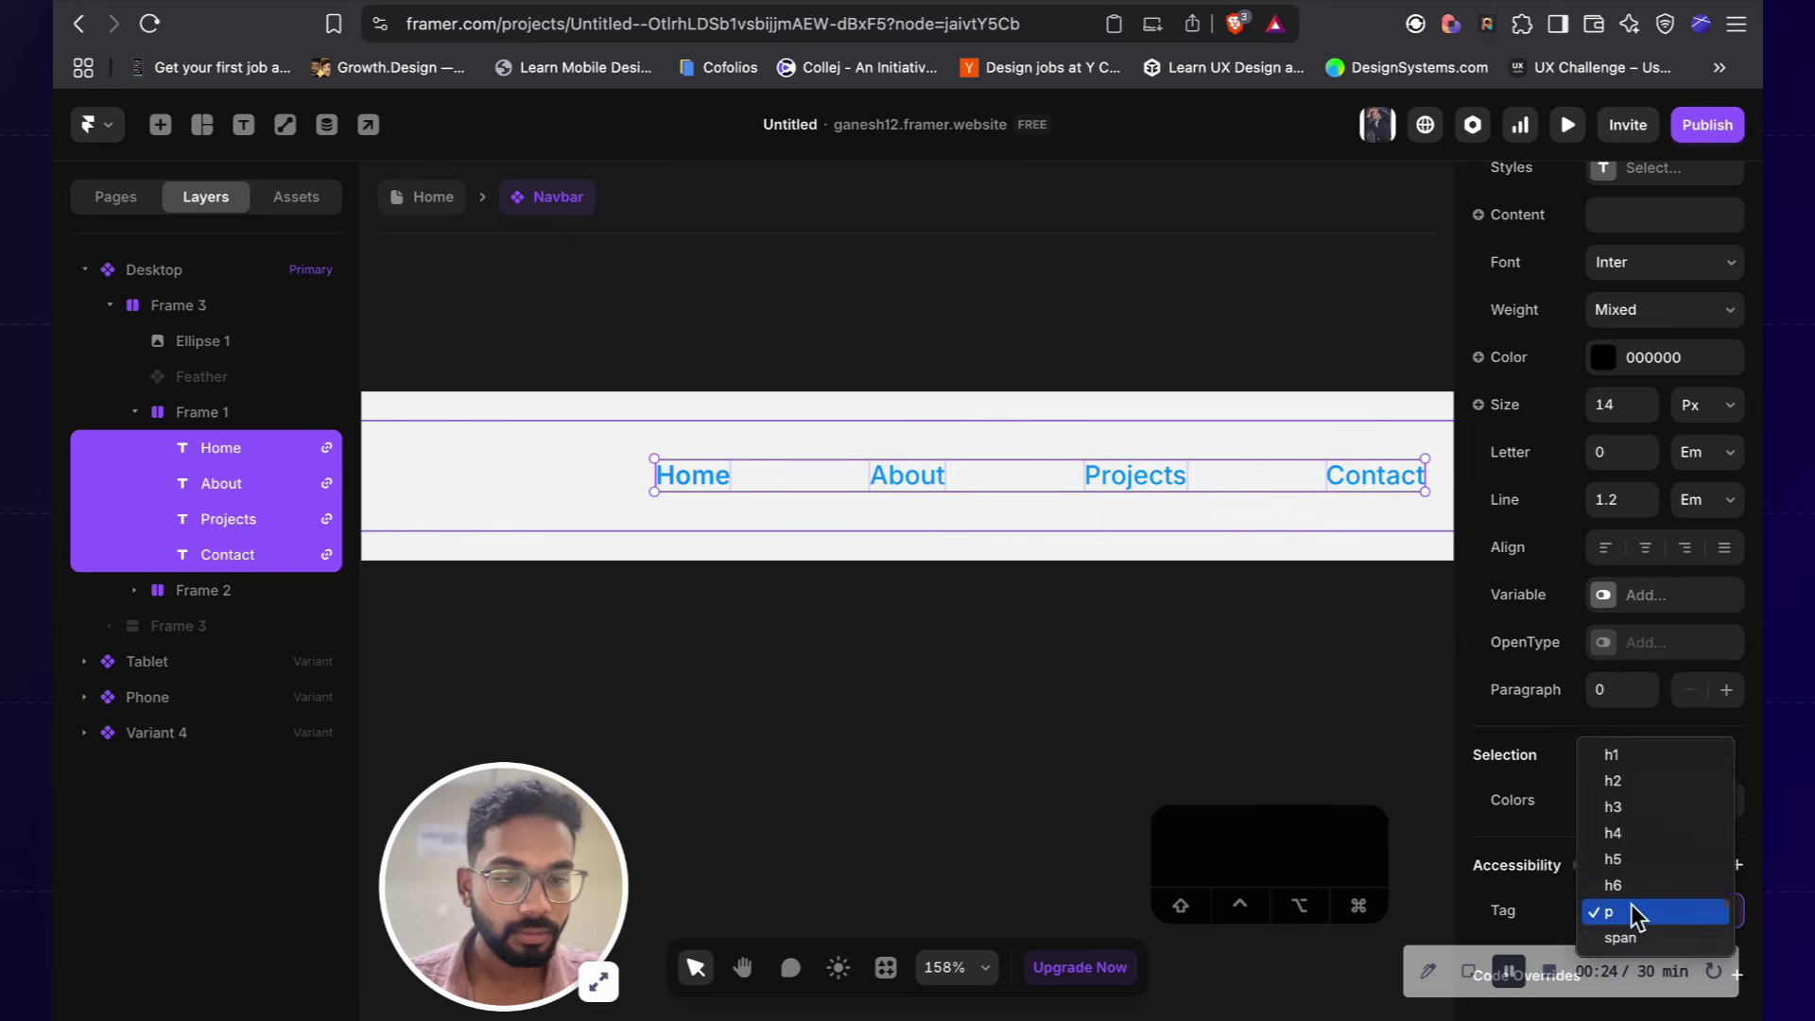
pyautogui.click(1632, 910)
pyautogui.scroll(10, 1531, 741)
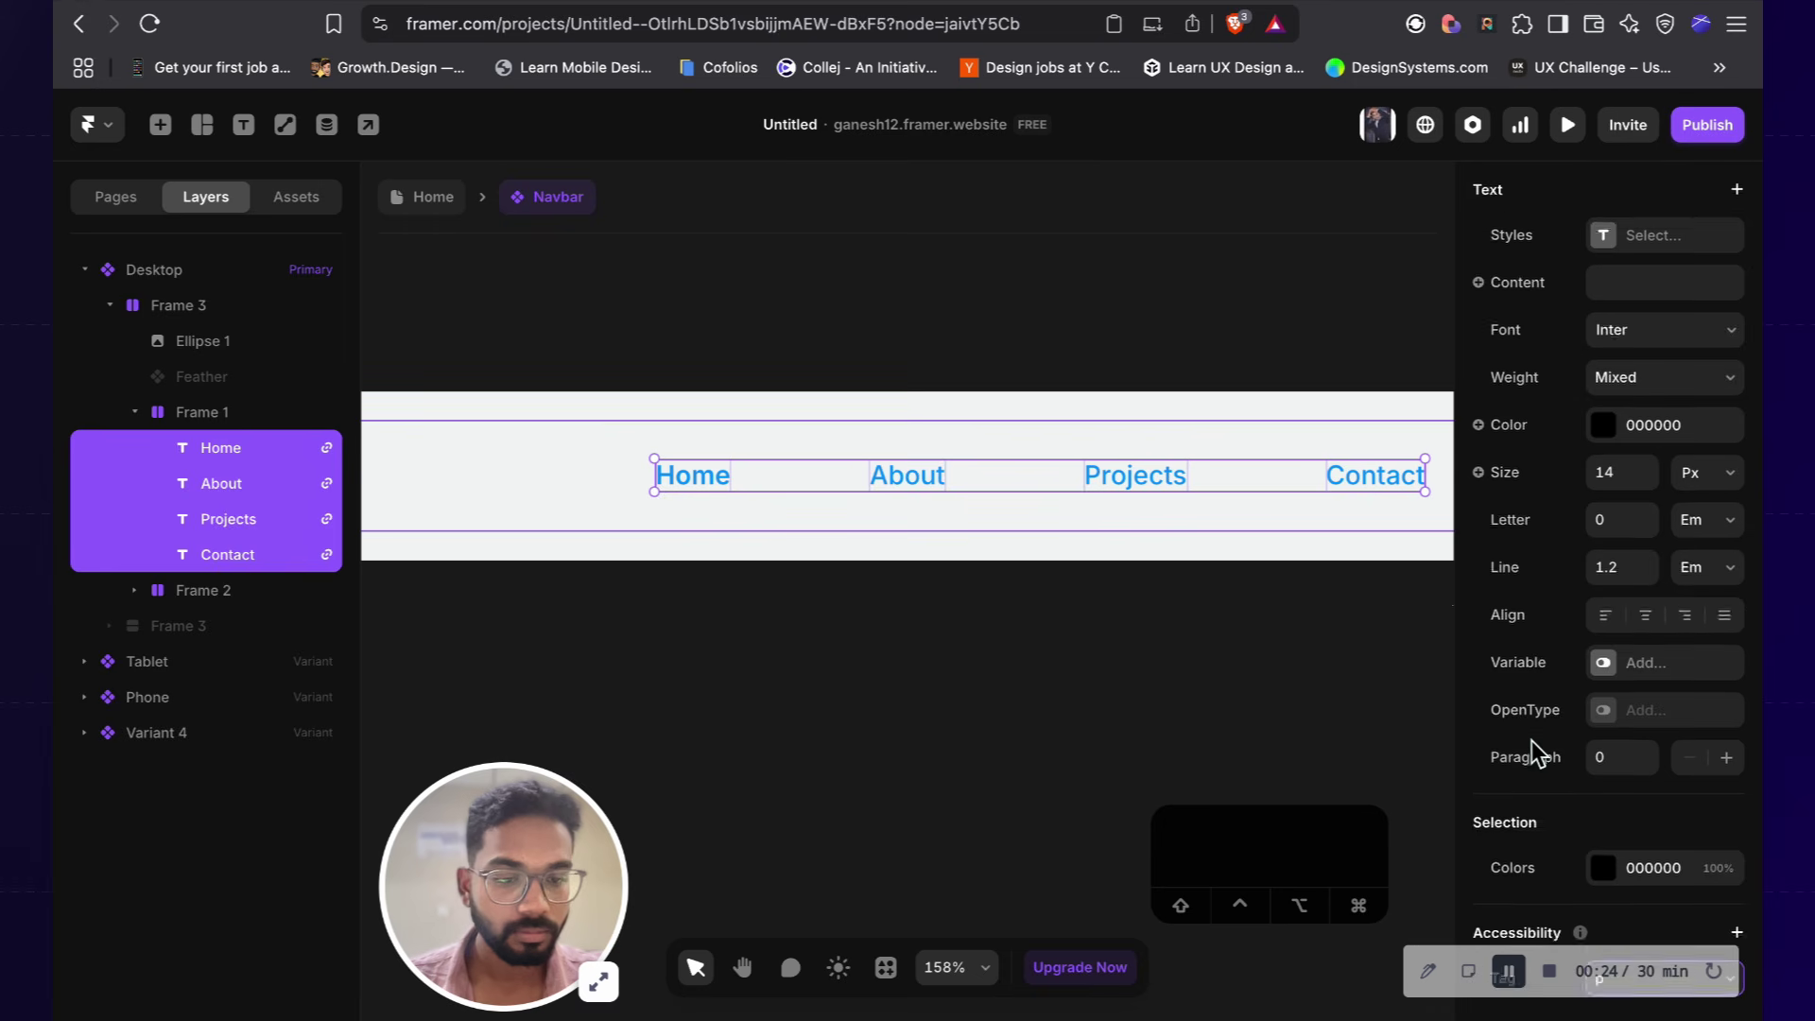
pyautogui.scroll(-5, 1506, 669)
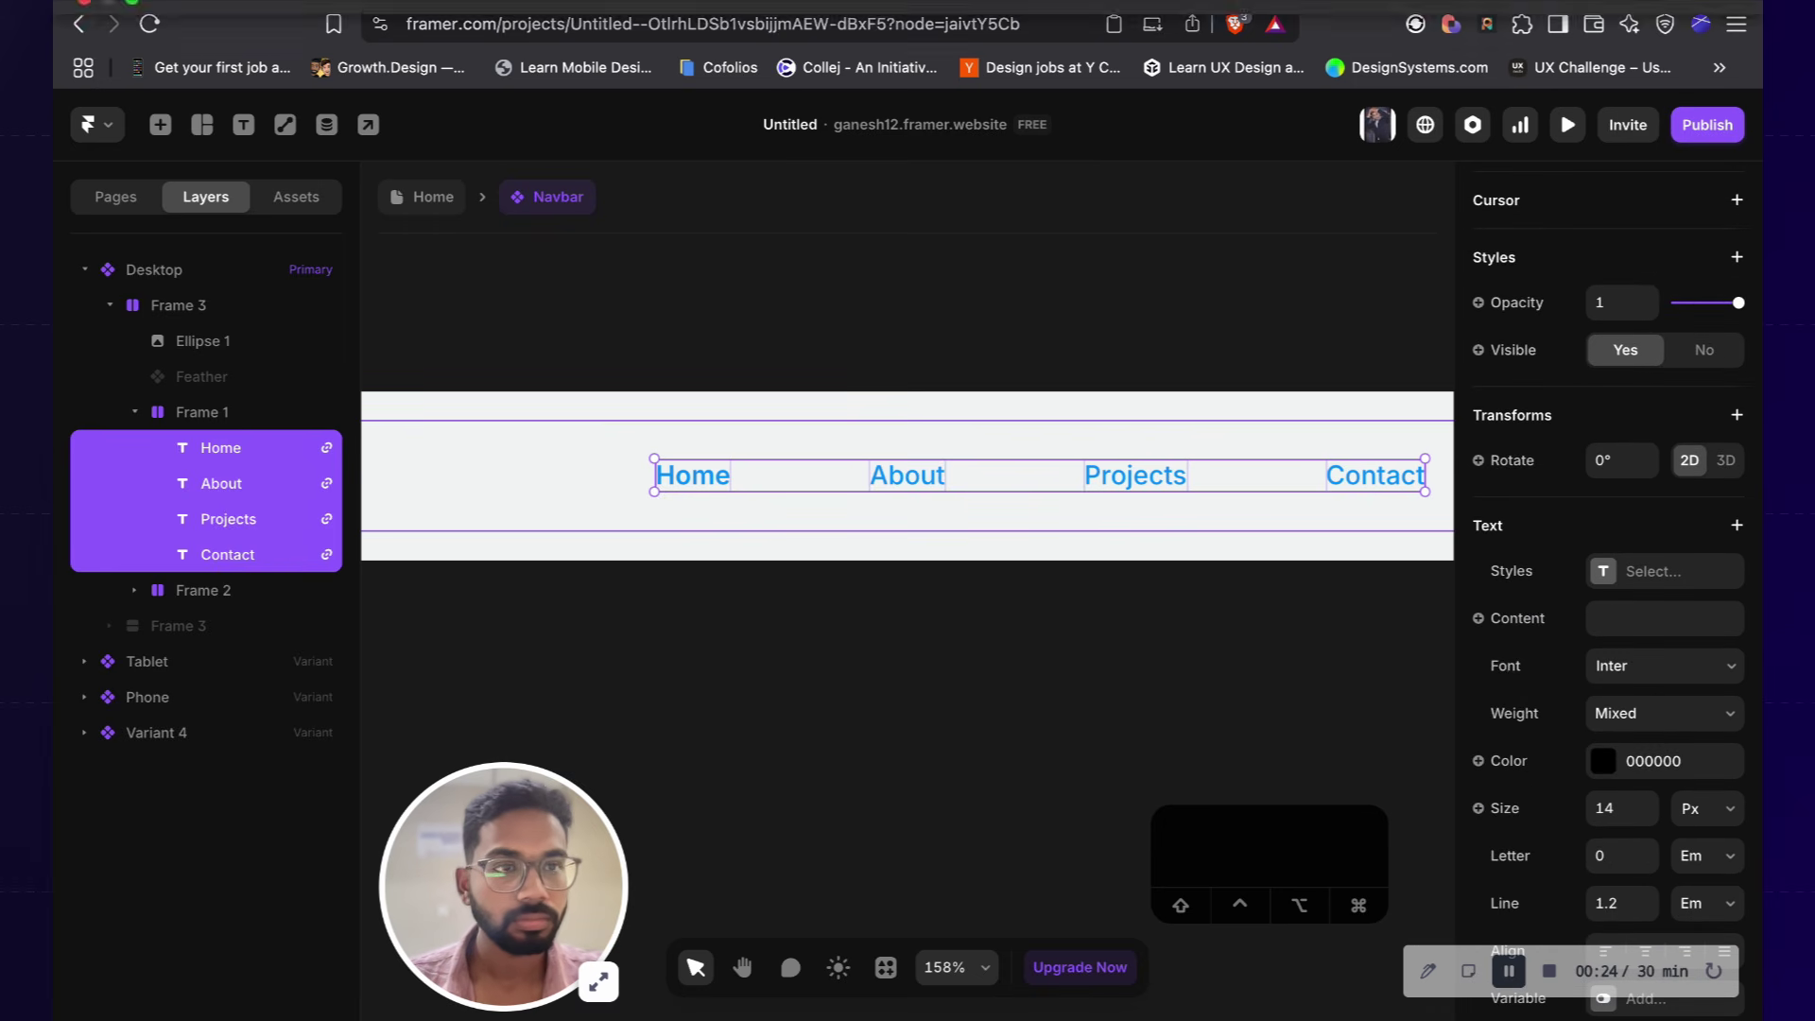
pyautogui.scroll(-5, 1512, 595)
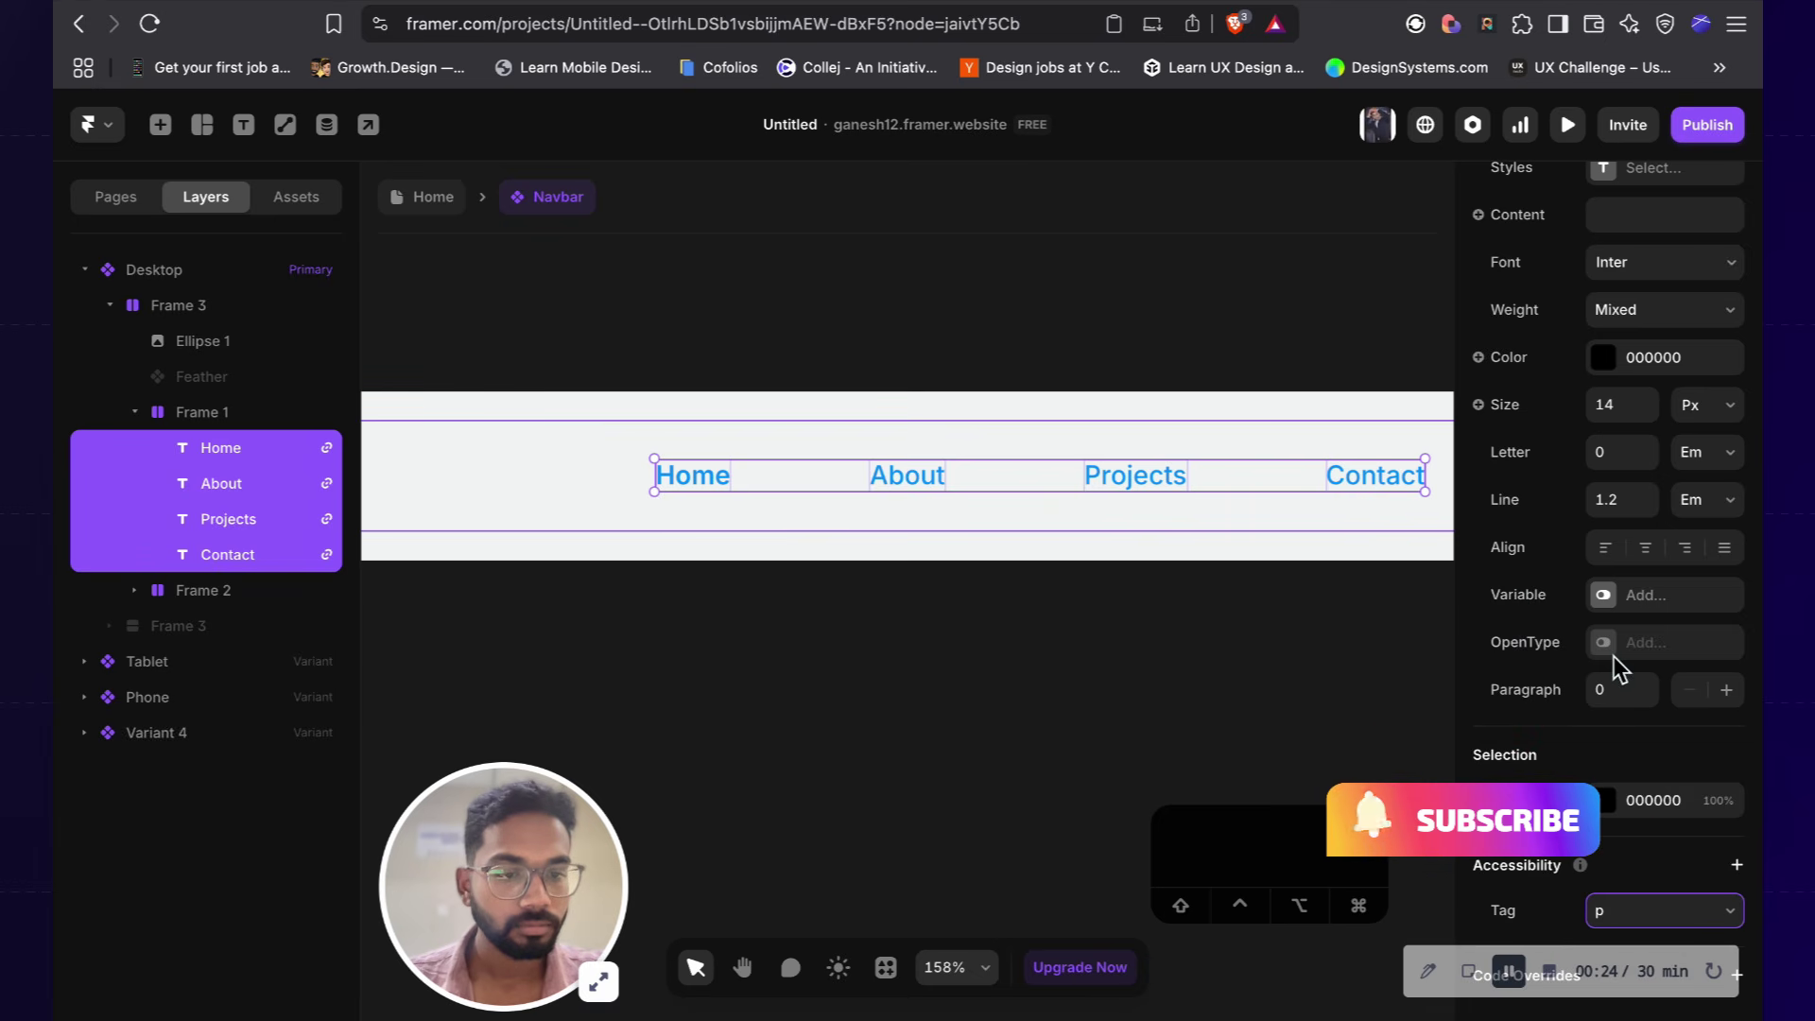
# Step: Return to the Home page and inspect the Navbar across the Desktop, Tablet and Phone breakpoints
pyautogui.click(1313, 645)
pyautogui.scroll(-5, 1310, 645)
pyautogui.scroll(-4, 1308, 643)
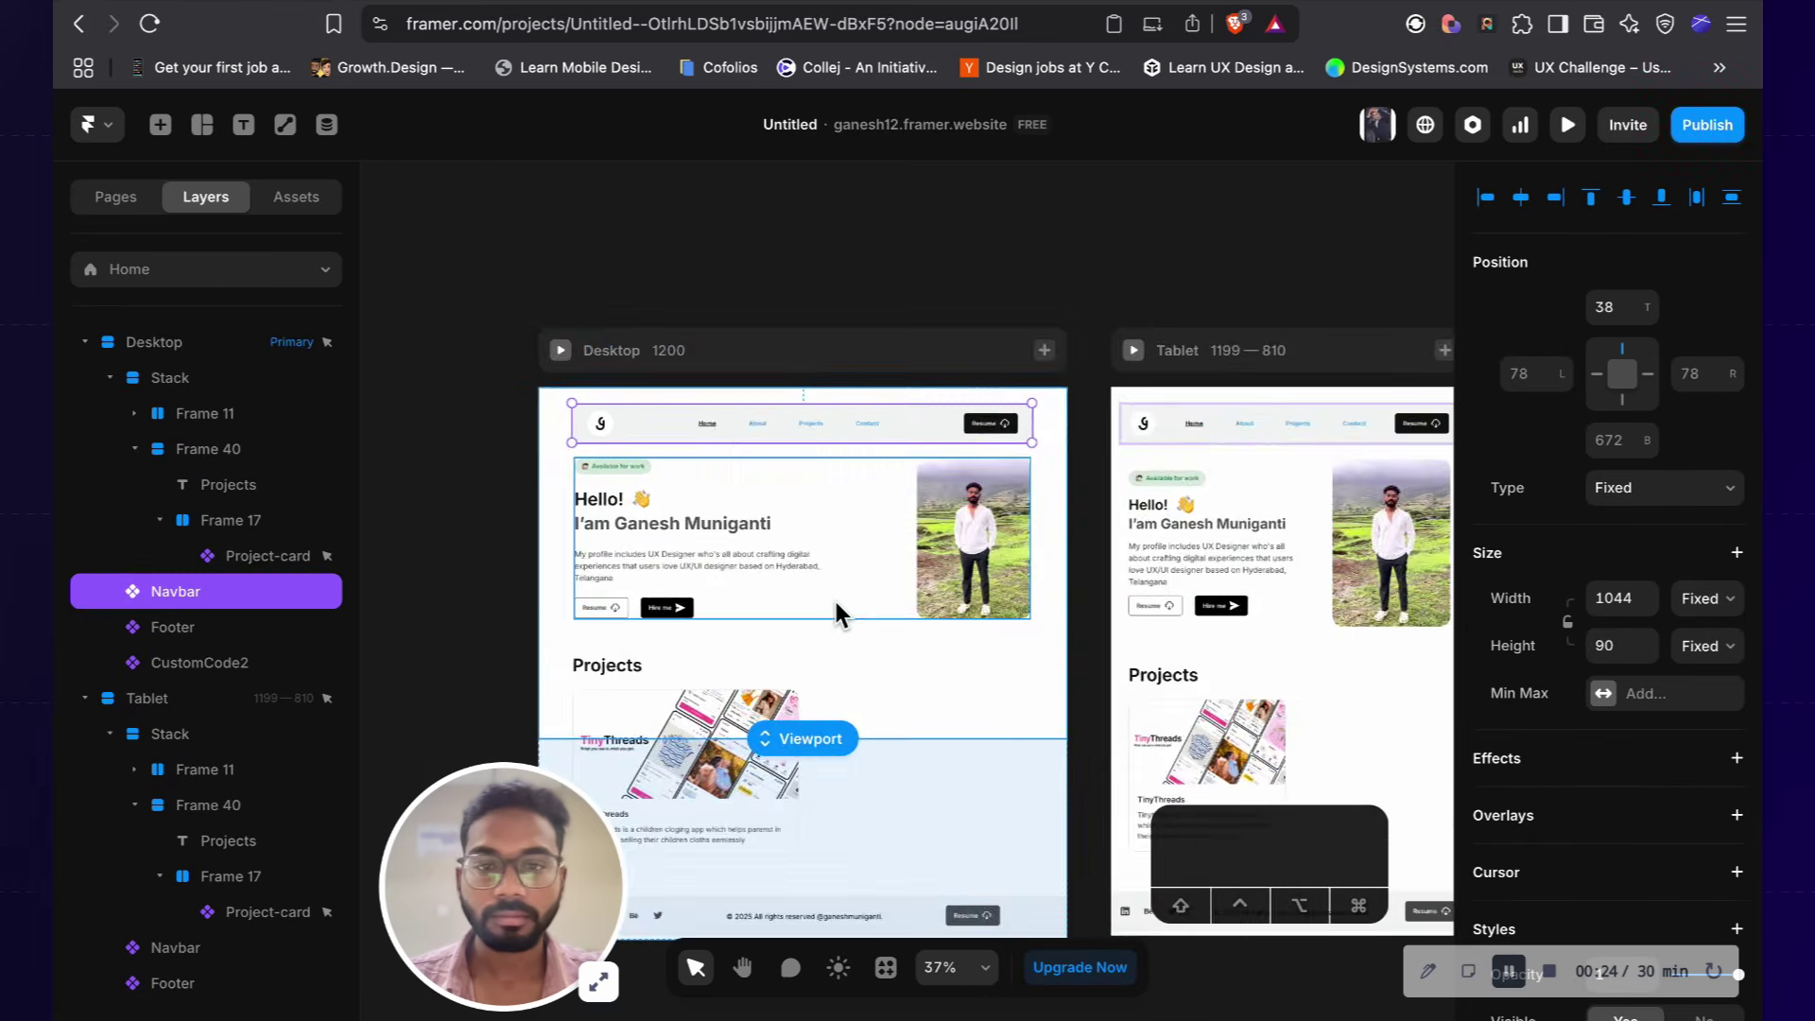
pyautogui.scroll(-3, 834, 598)
pyautogui.scroll(-2, 836, 600)
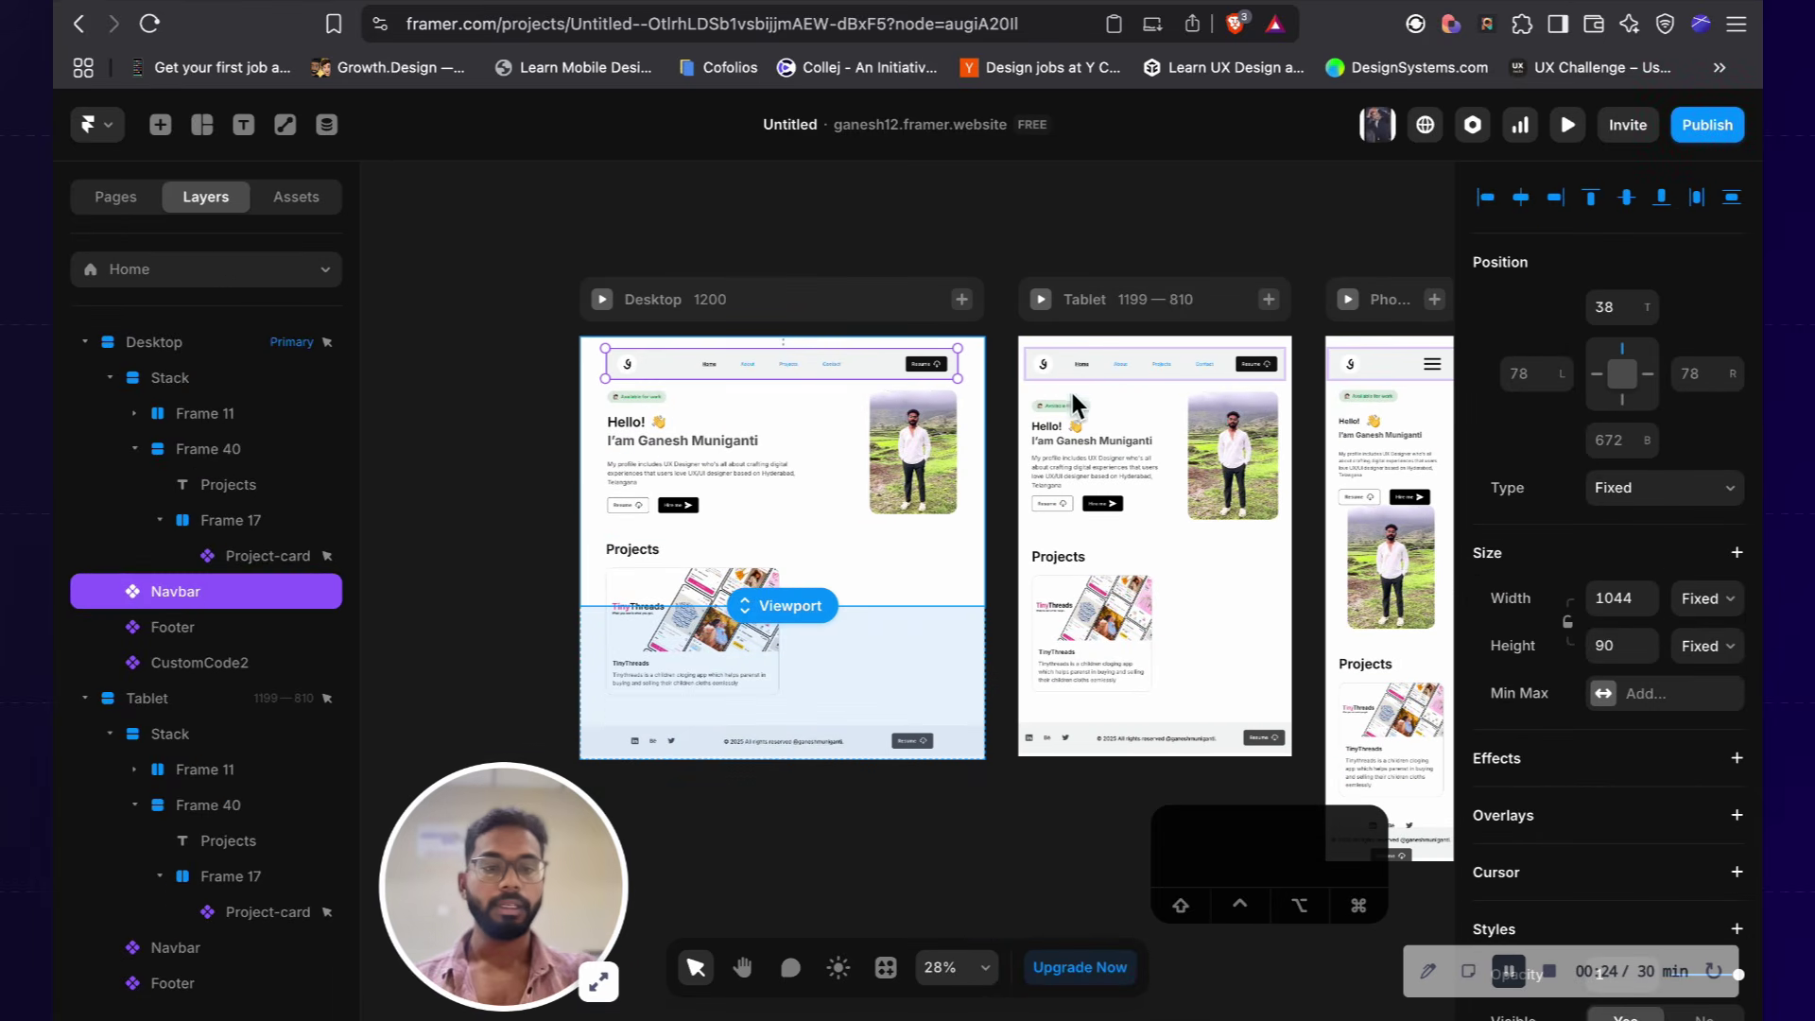
pyautogui.scroll(-1, 1263, 522)
pyautogui.hscroll(1, 1263, 521)
pyautogui.click(1381, 336)
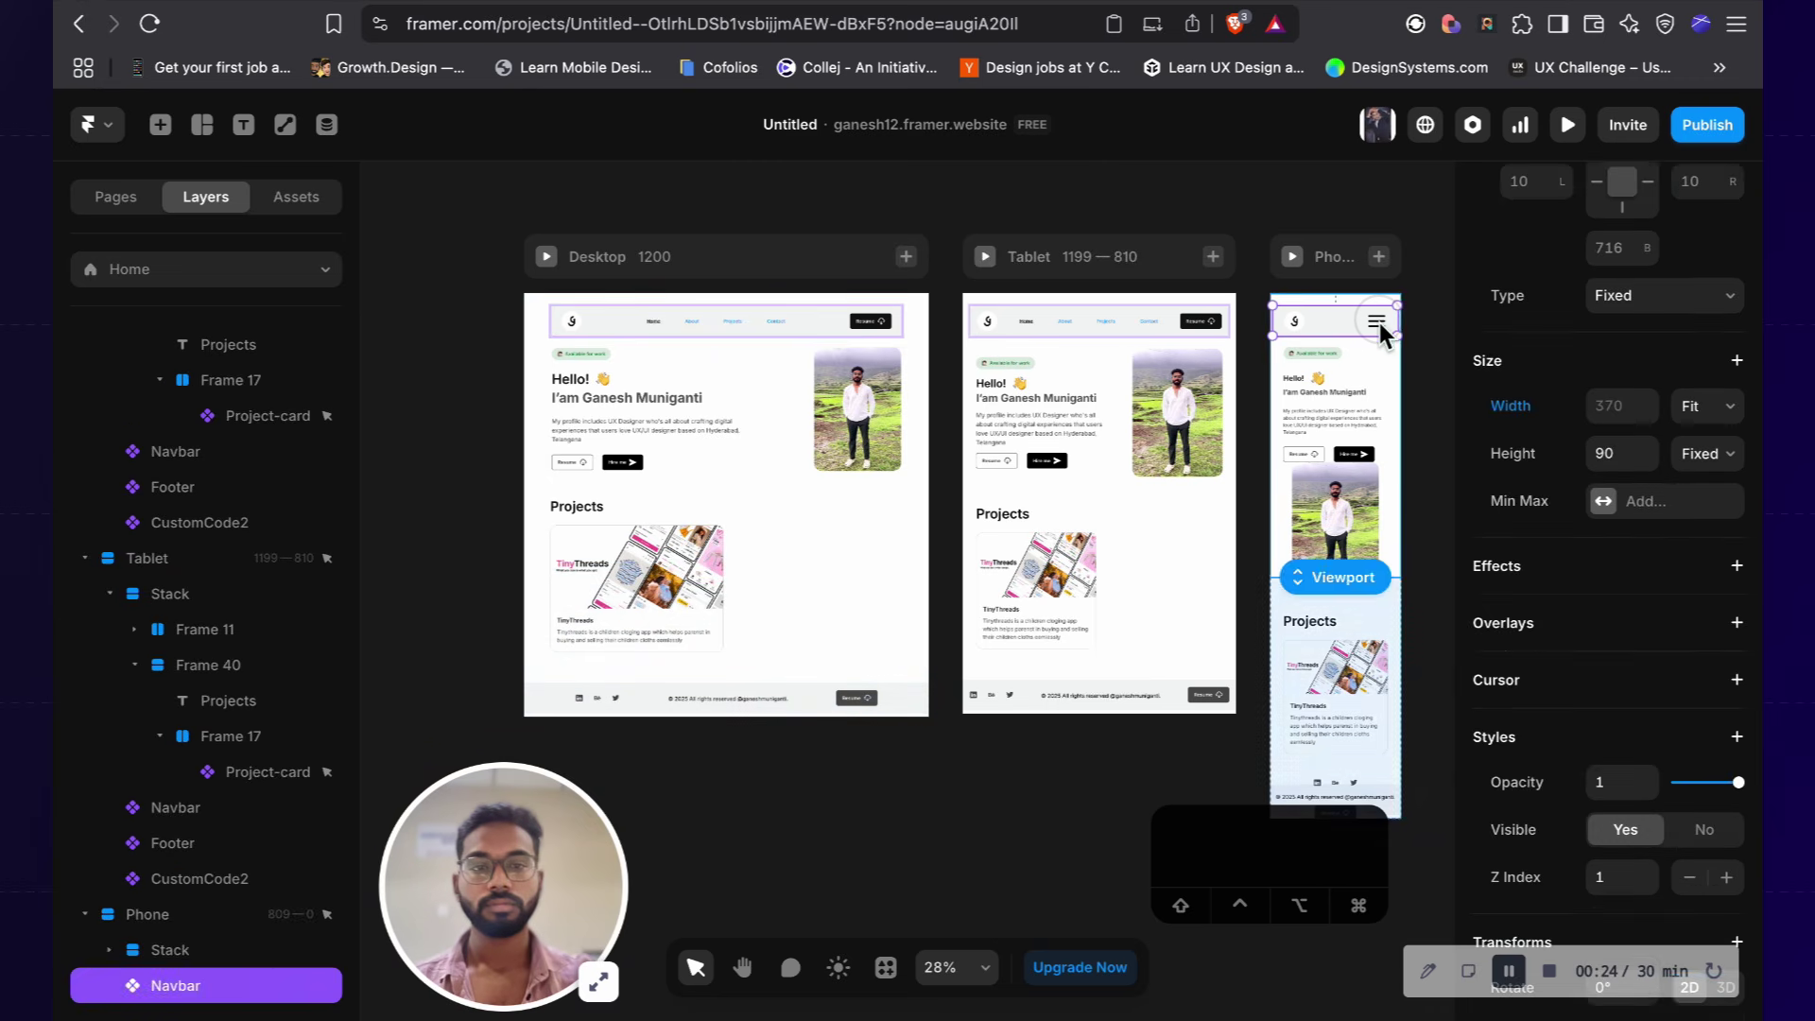
pyautogui.click(1414, 494)
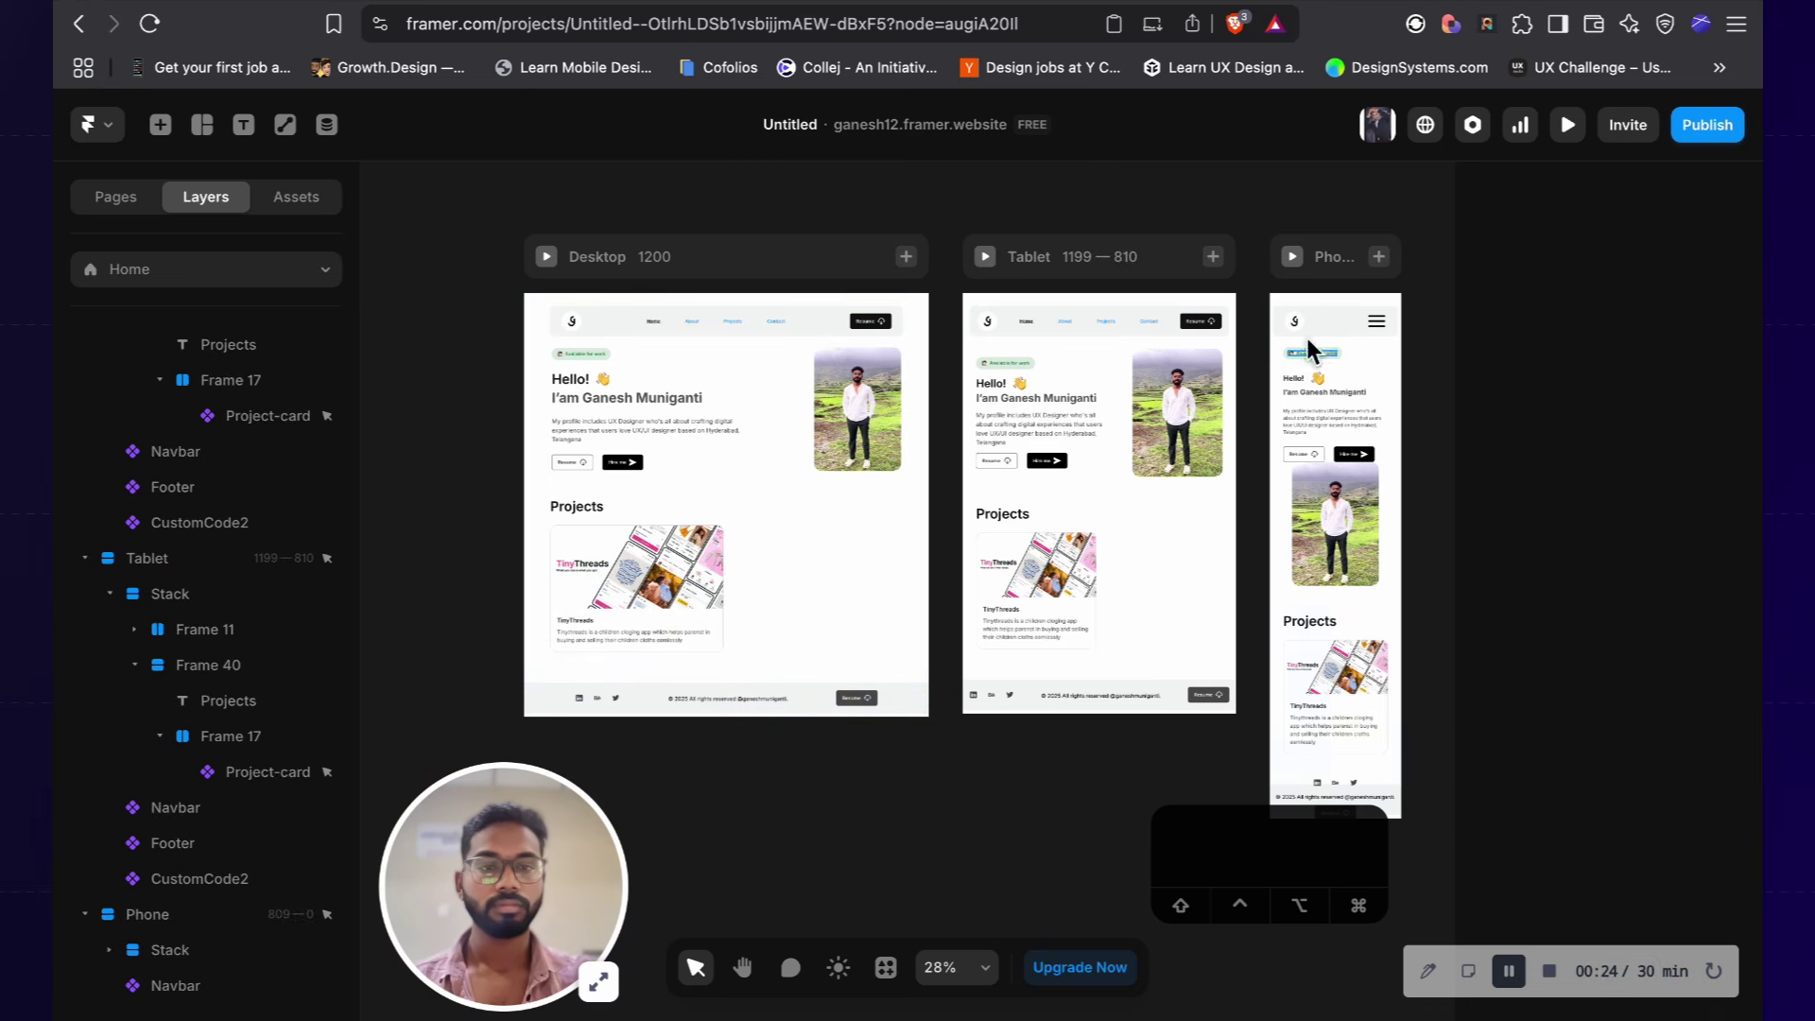
# Step: Preview the Phone breakpoint, test its hamburger menu, and return to the canvas
pyautogui.click(1295, 275)
pyautogui.click(1293, 265)
pyautogui.click(1102, 277)
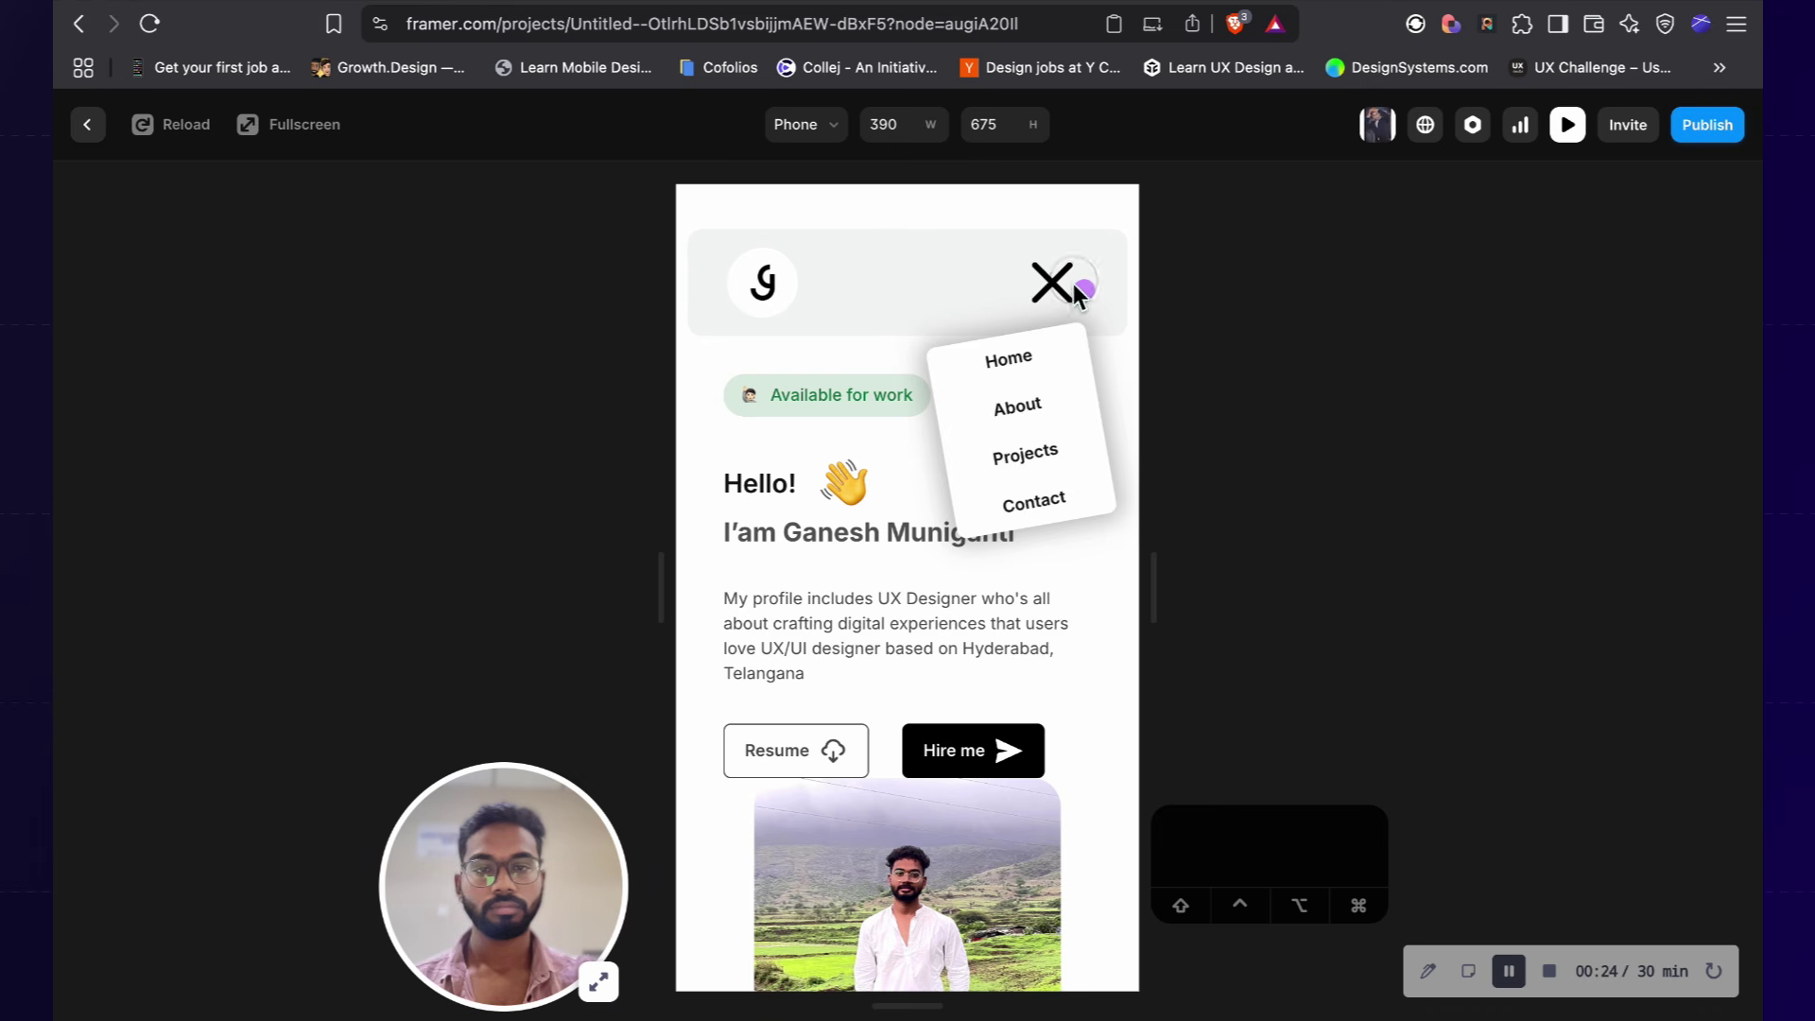
pyautogui.click(1049, 281)
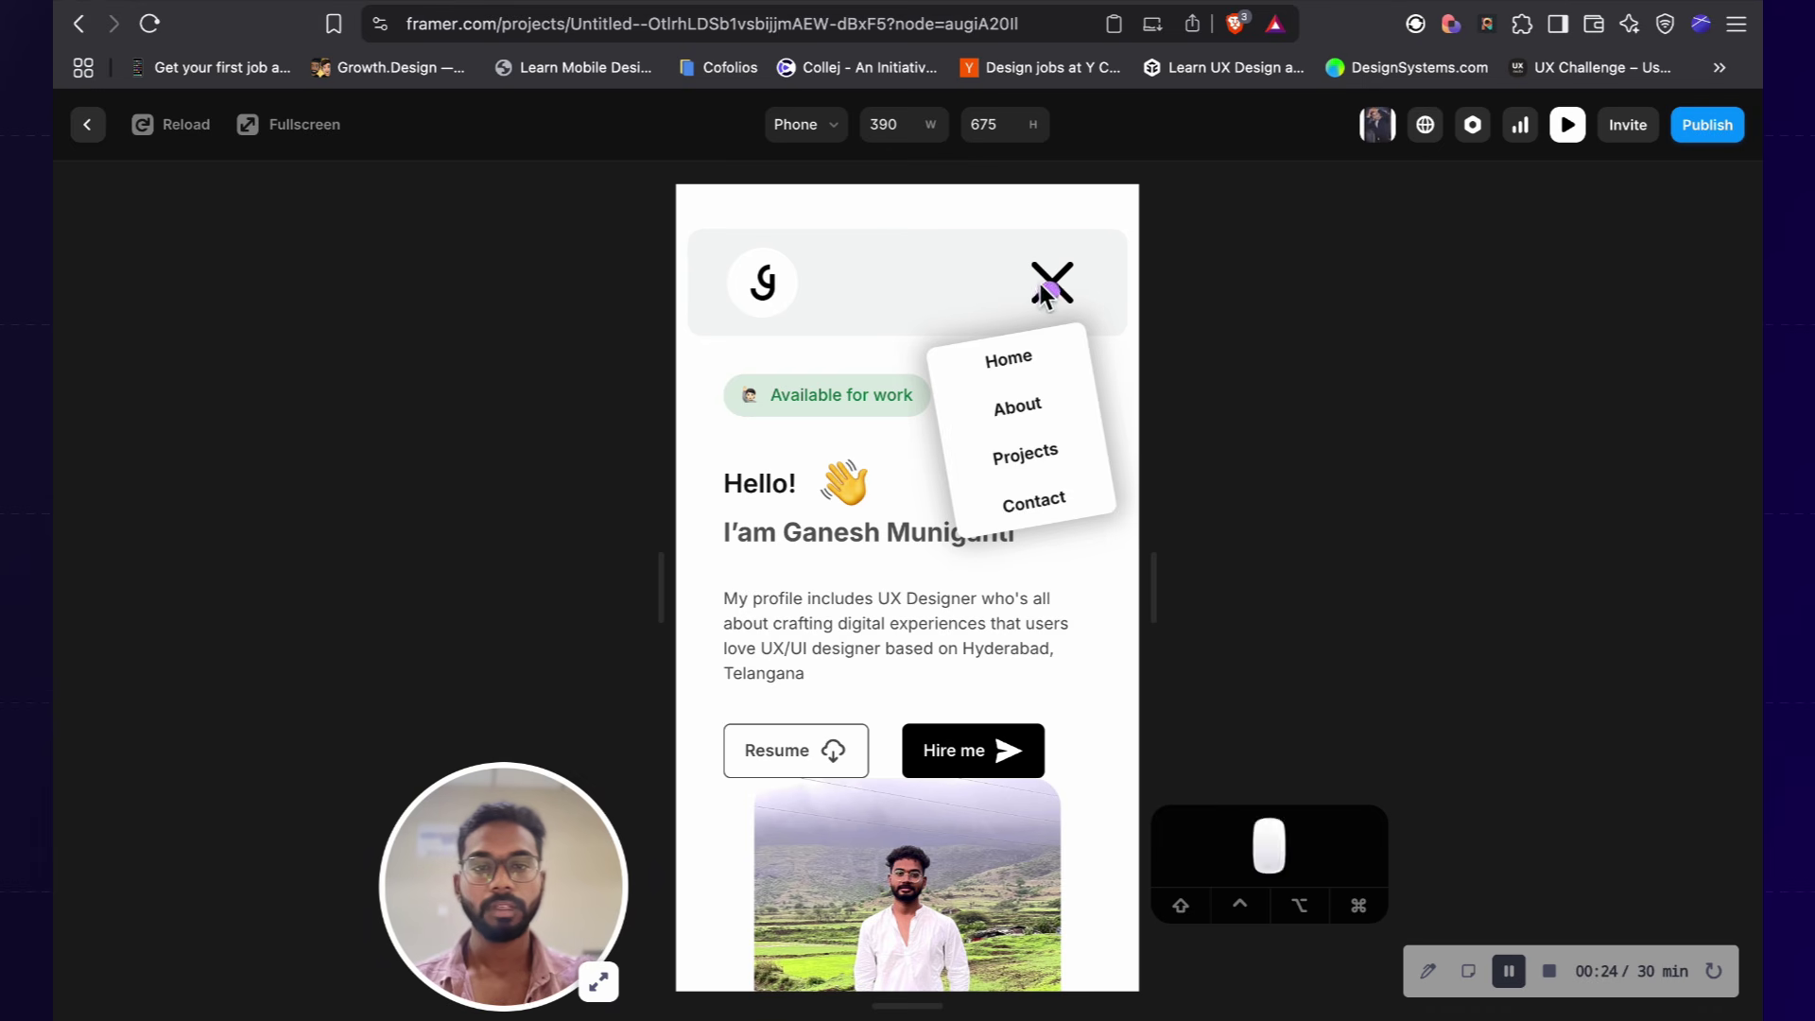
pyautogui.click(91, 124)
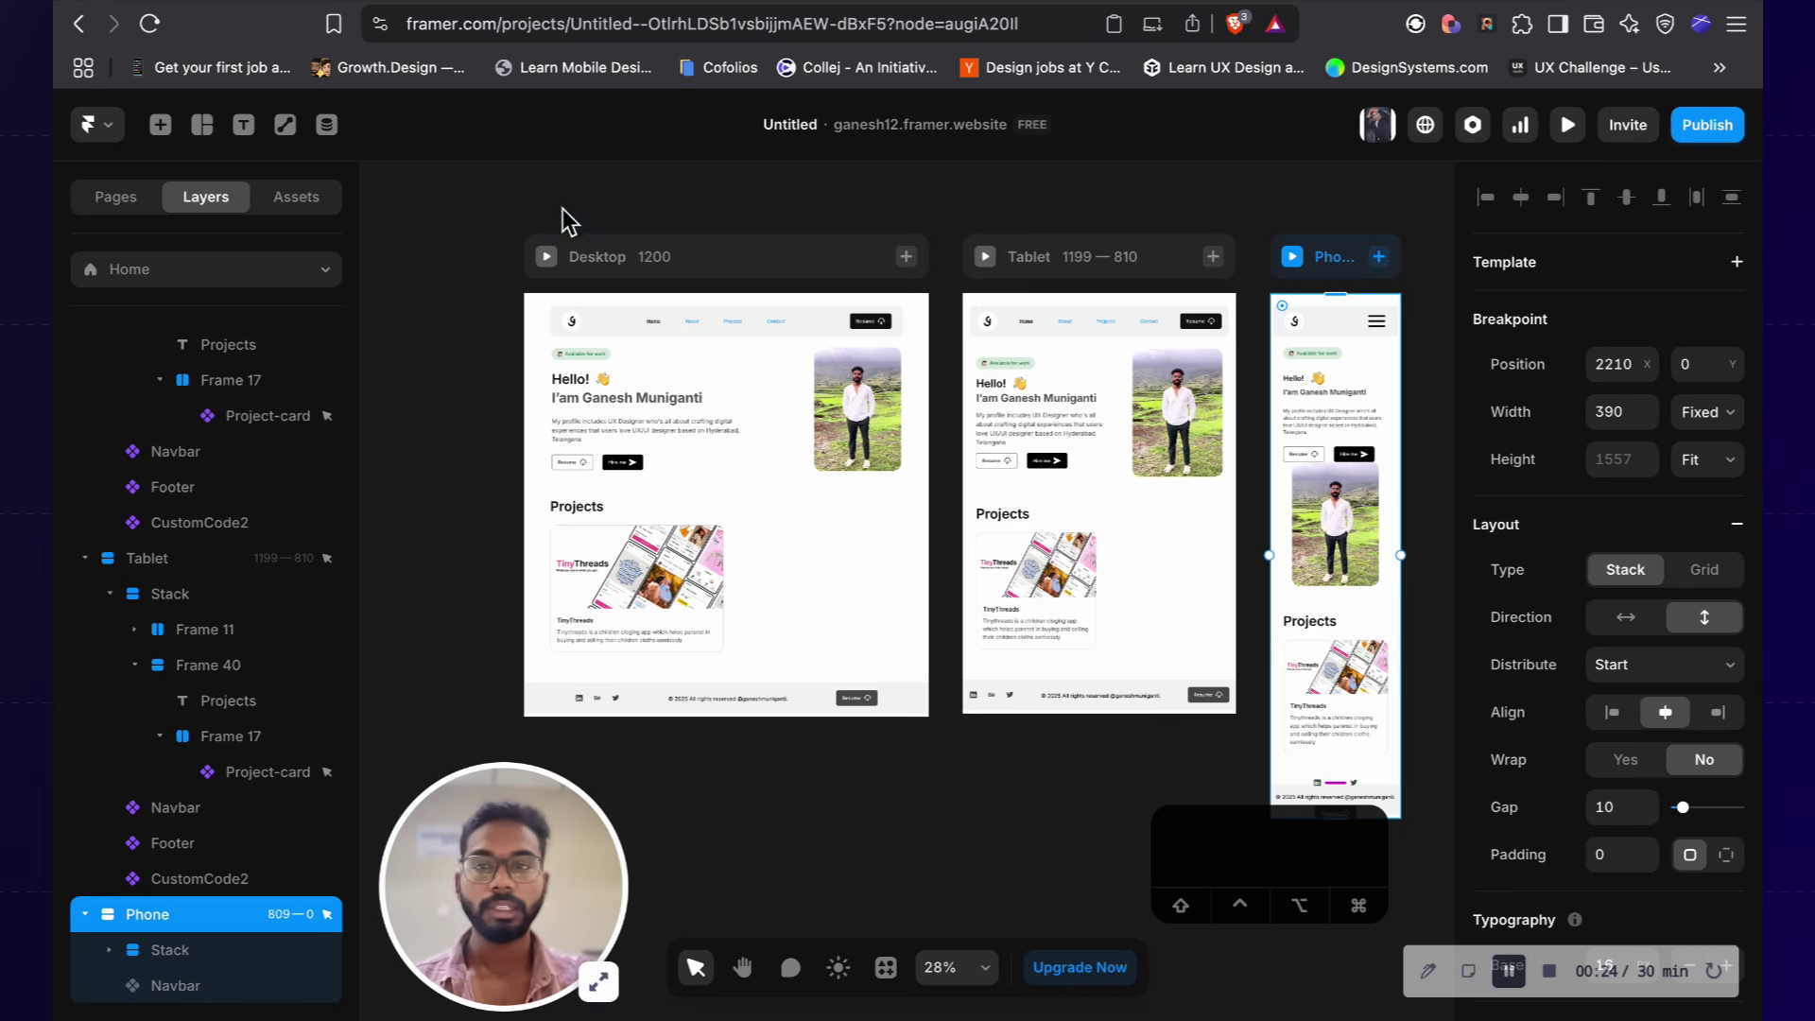
# Step: Open the Navbar component from the project's components and bring Variant 4 into view
pyautogui.click(333, 194)
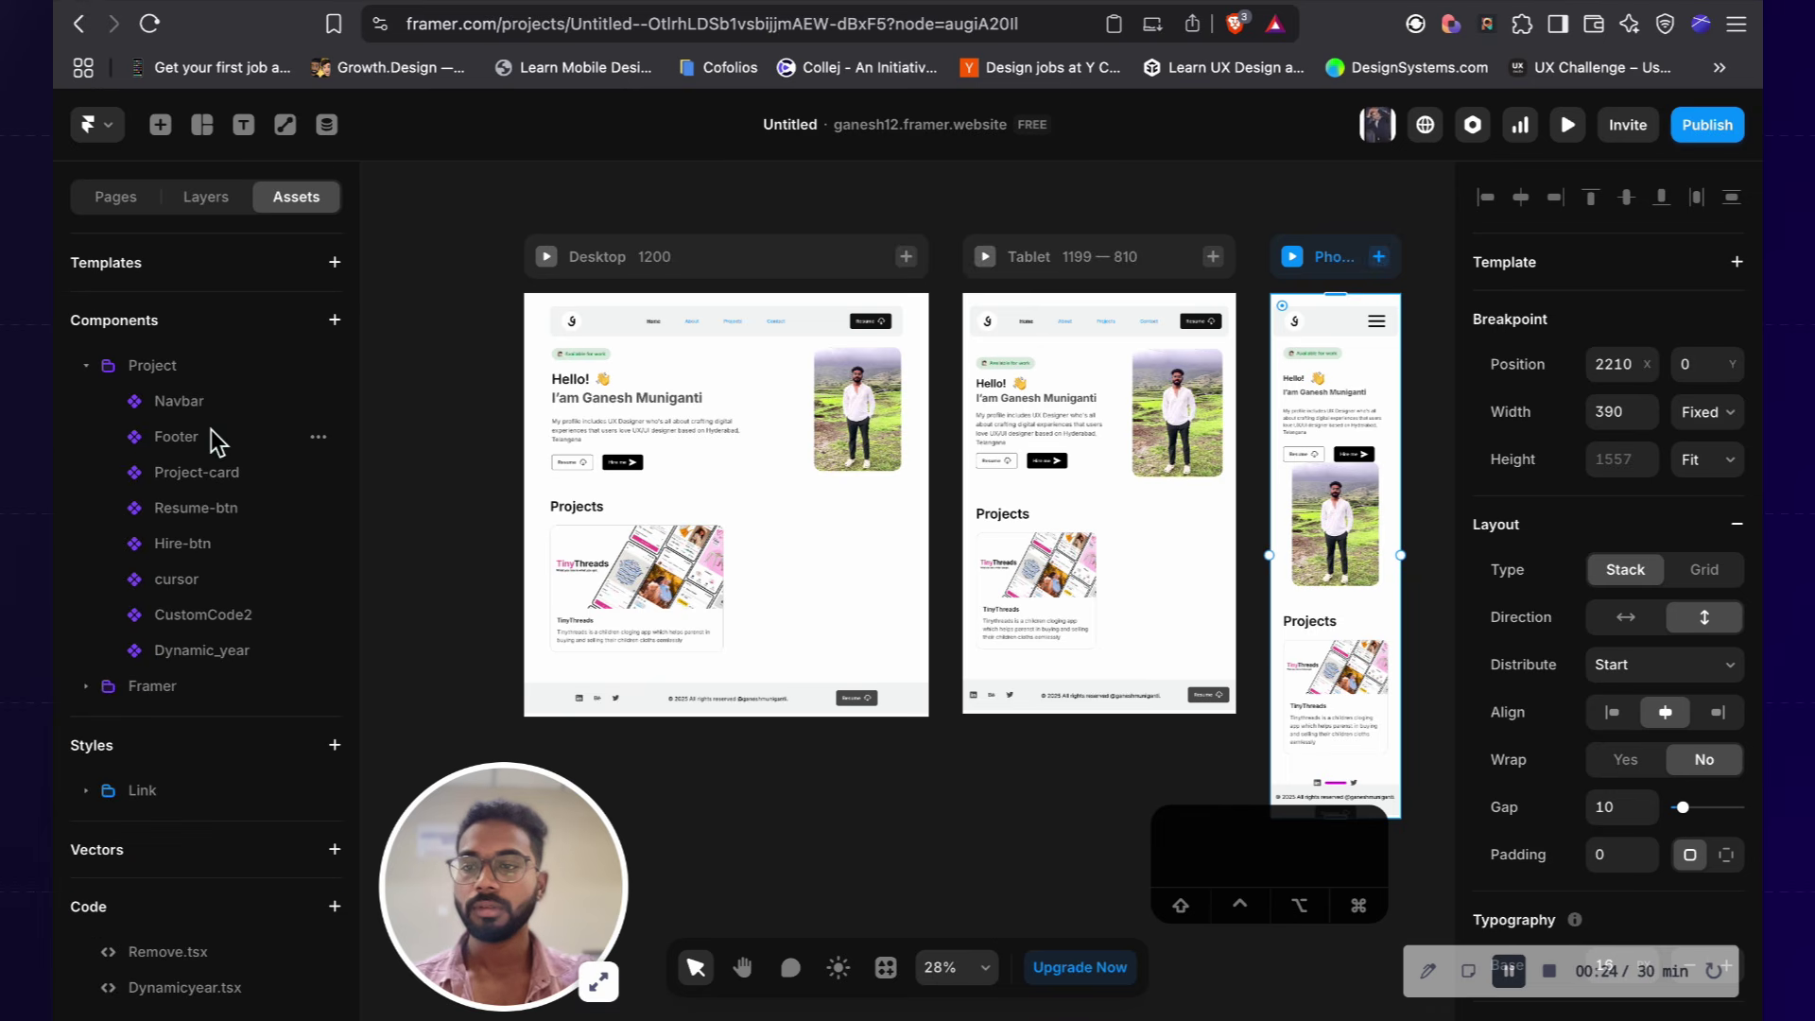
pyautogui.click(194, 403)
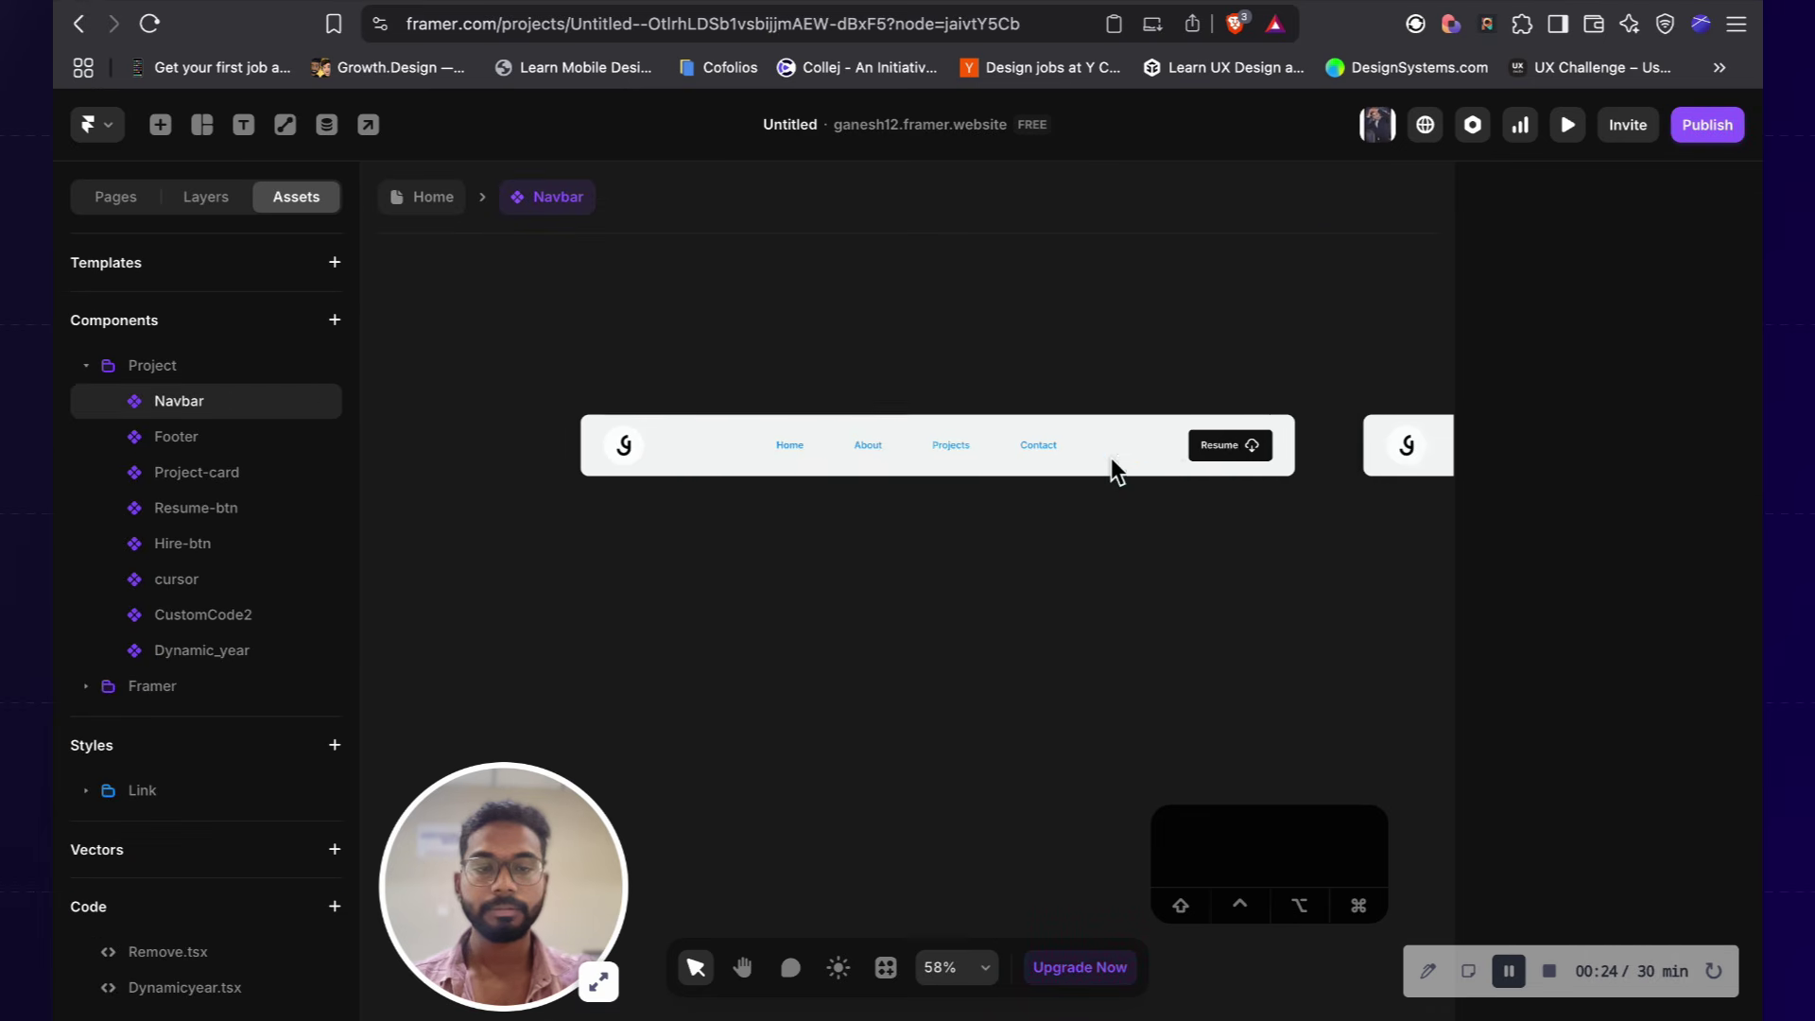
pyautogui.scroll(5, 1314, 492)
# Step: Link the Home item in the dropdown menu of the Navbar's Variant 4 to the Home page
pyautogui.click(1049, 484)
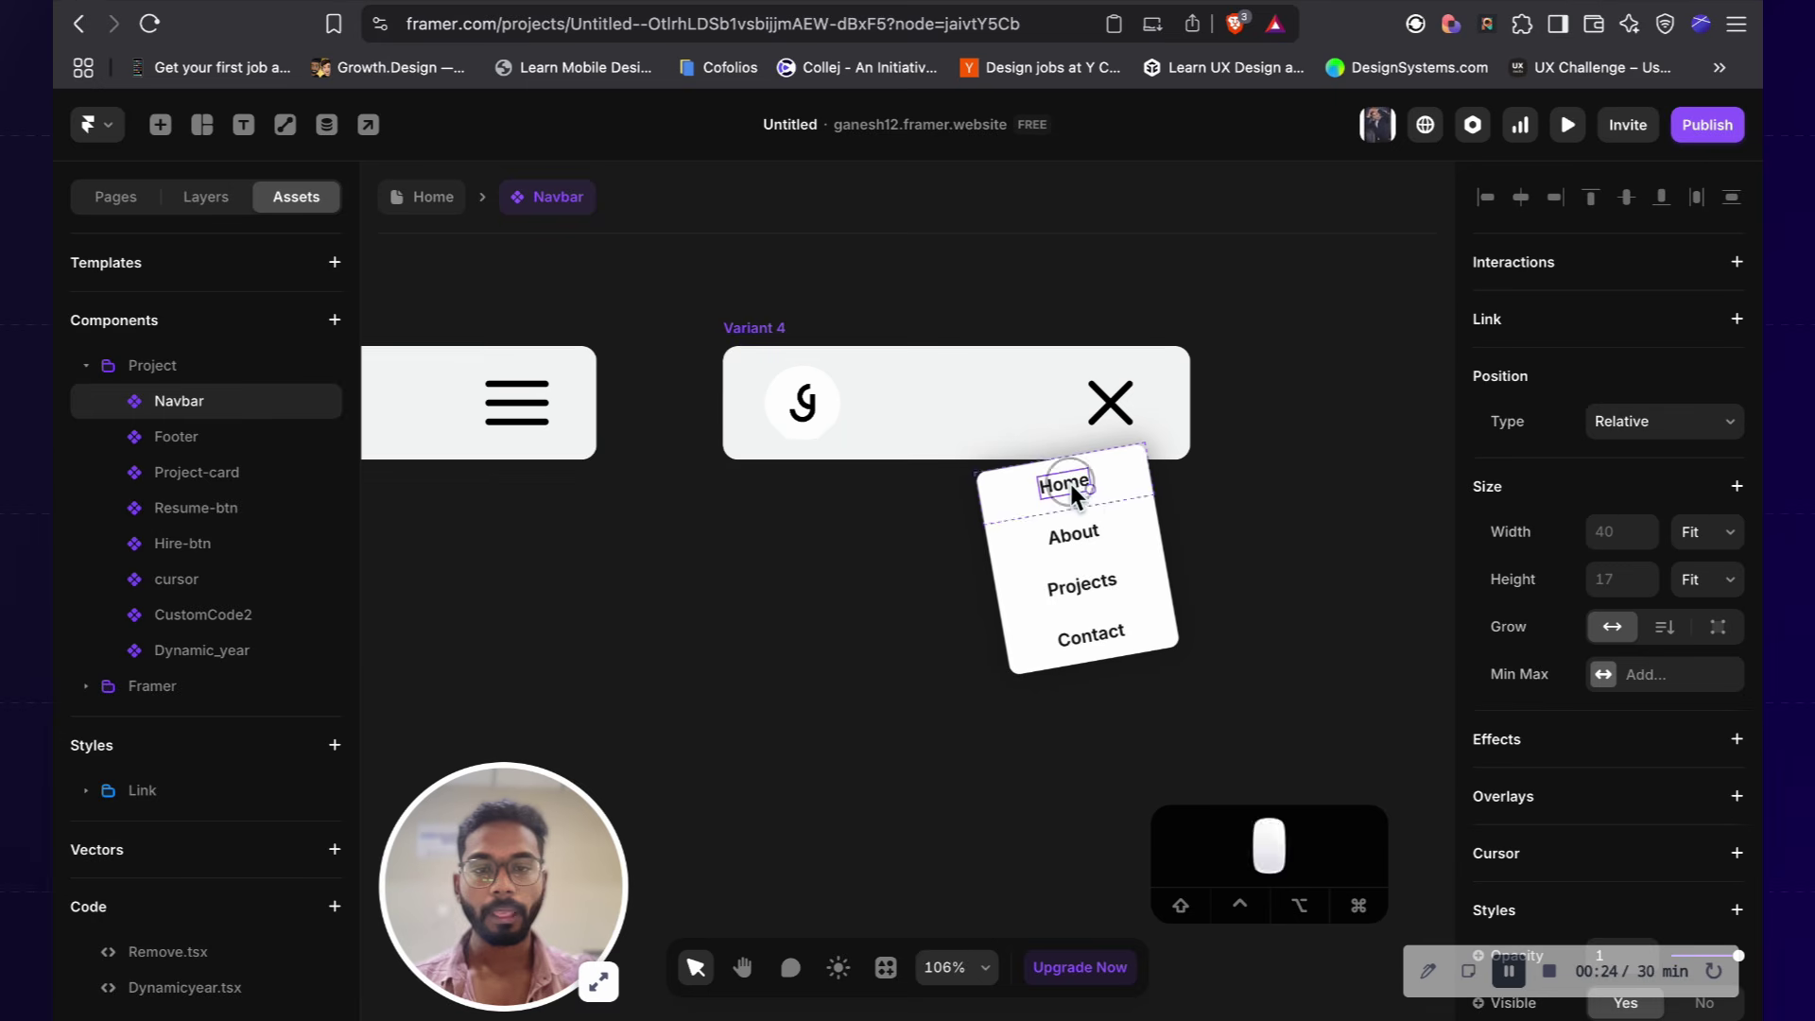
pyautogui.scroll(2, 1141, 497)
pyautogui.scroll(2, 1142, 497)
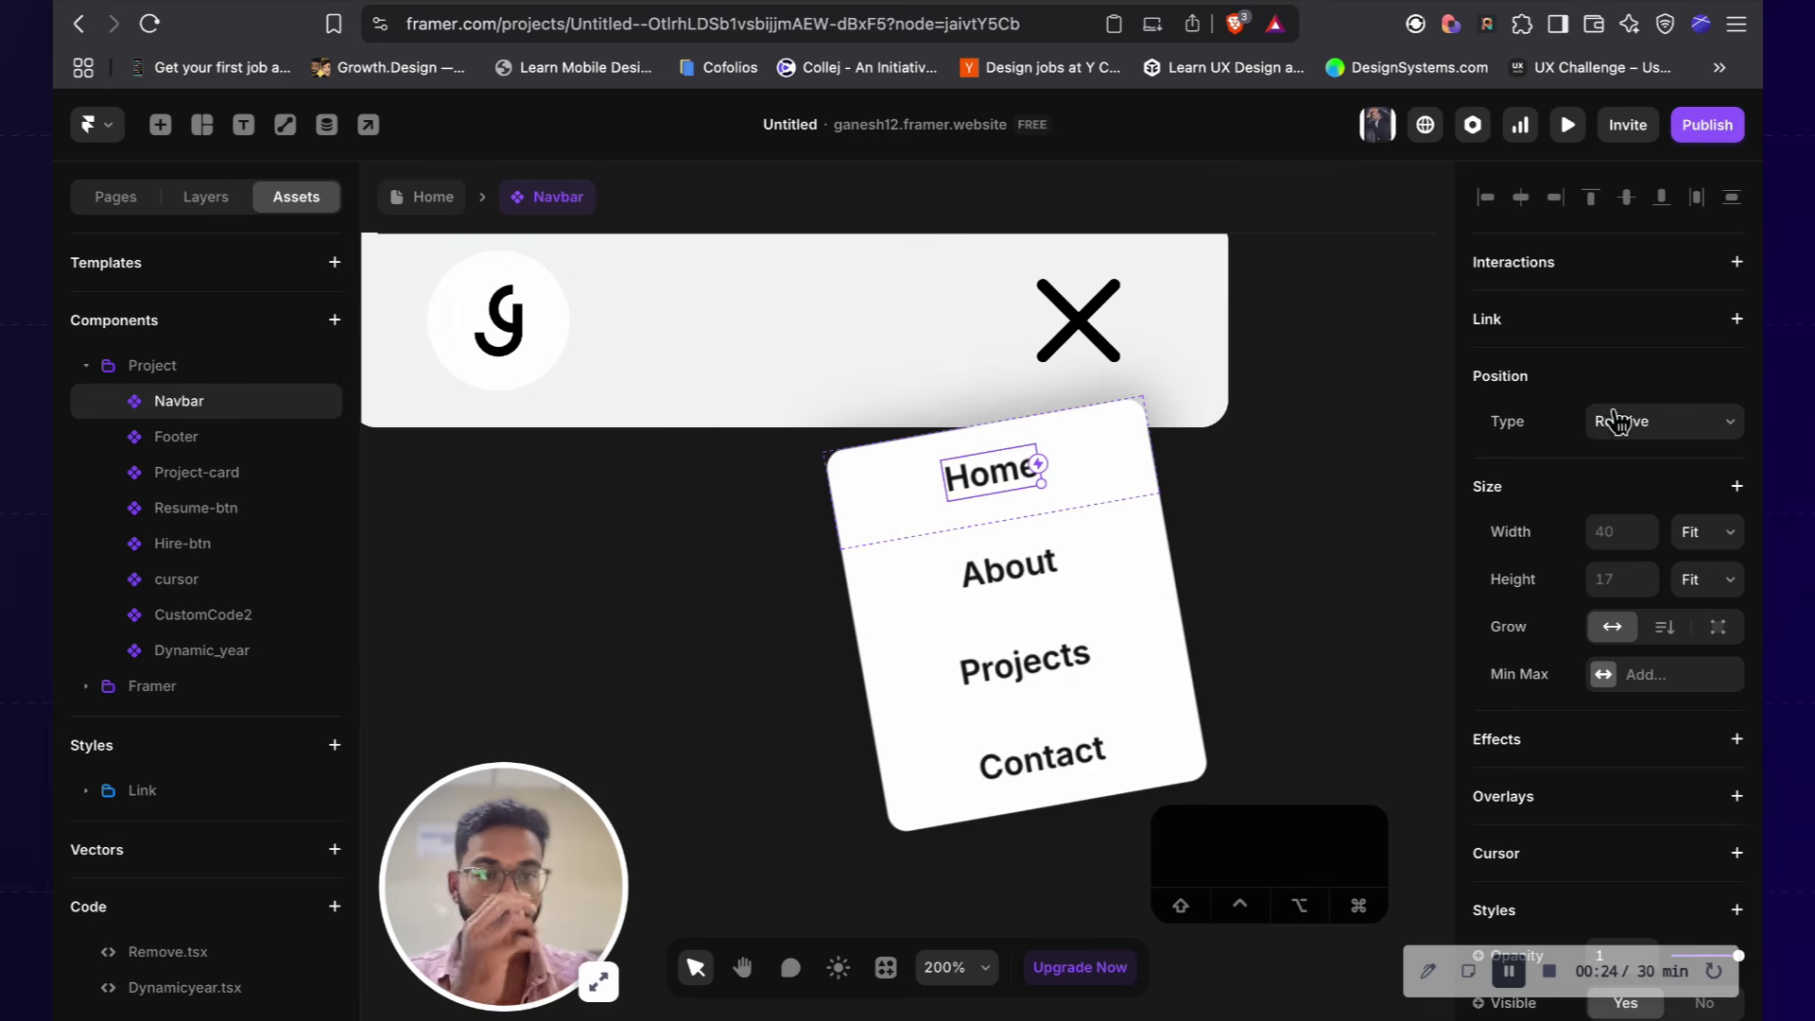
pyautogui.click(1683, 331)
pyautogui.click(1664, 365)
pyautogui.click(1540, 450)
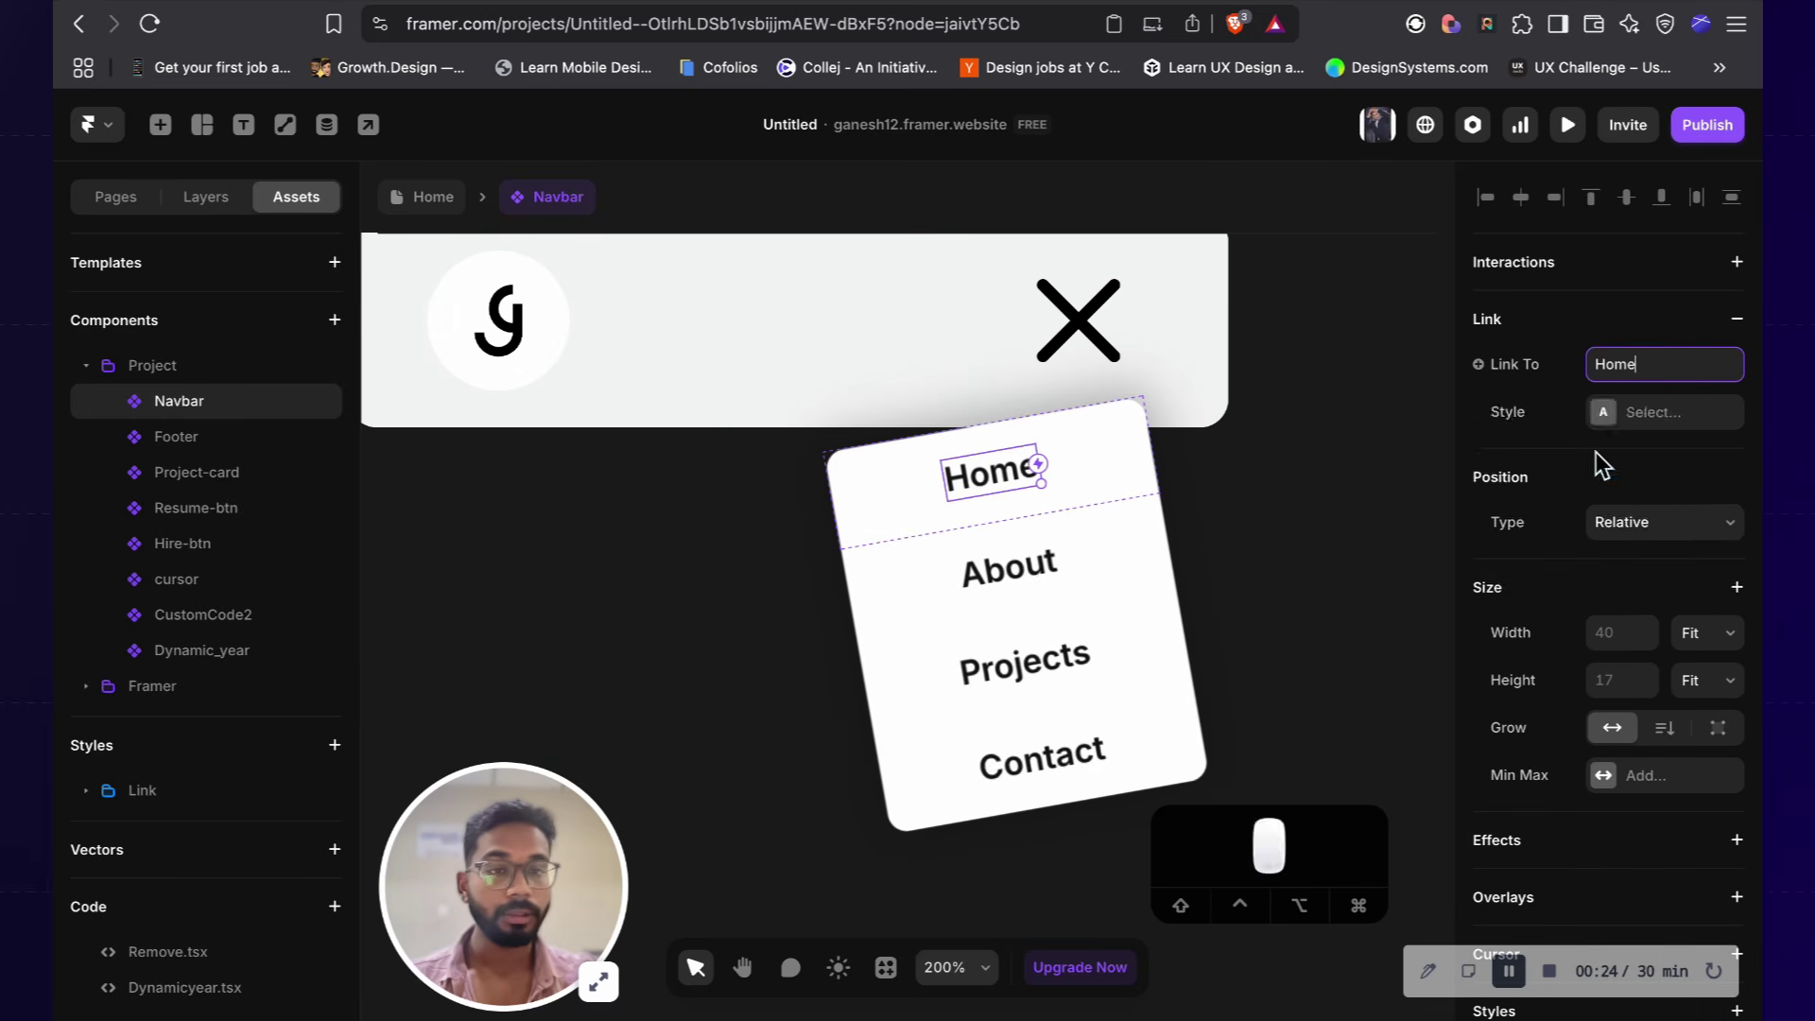
# Step: Link the About item in the Navbar's Variant 4 dropdown menu to the /about page
pyautogui.click(1057, 536)
pyautogui.click(1015, 560)
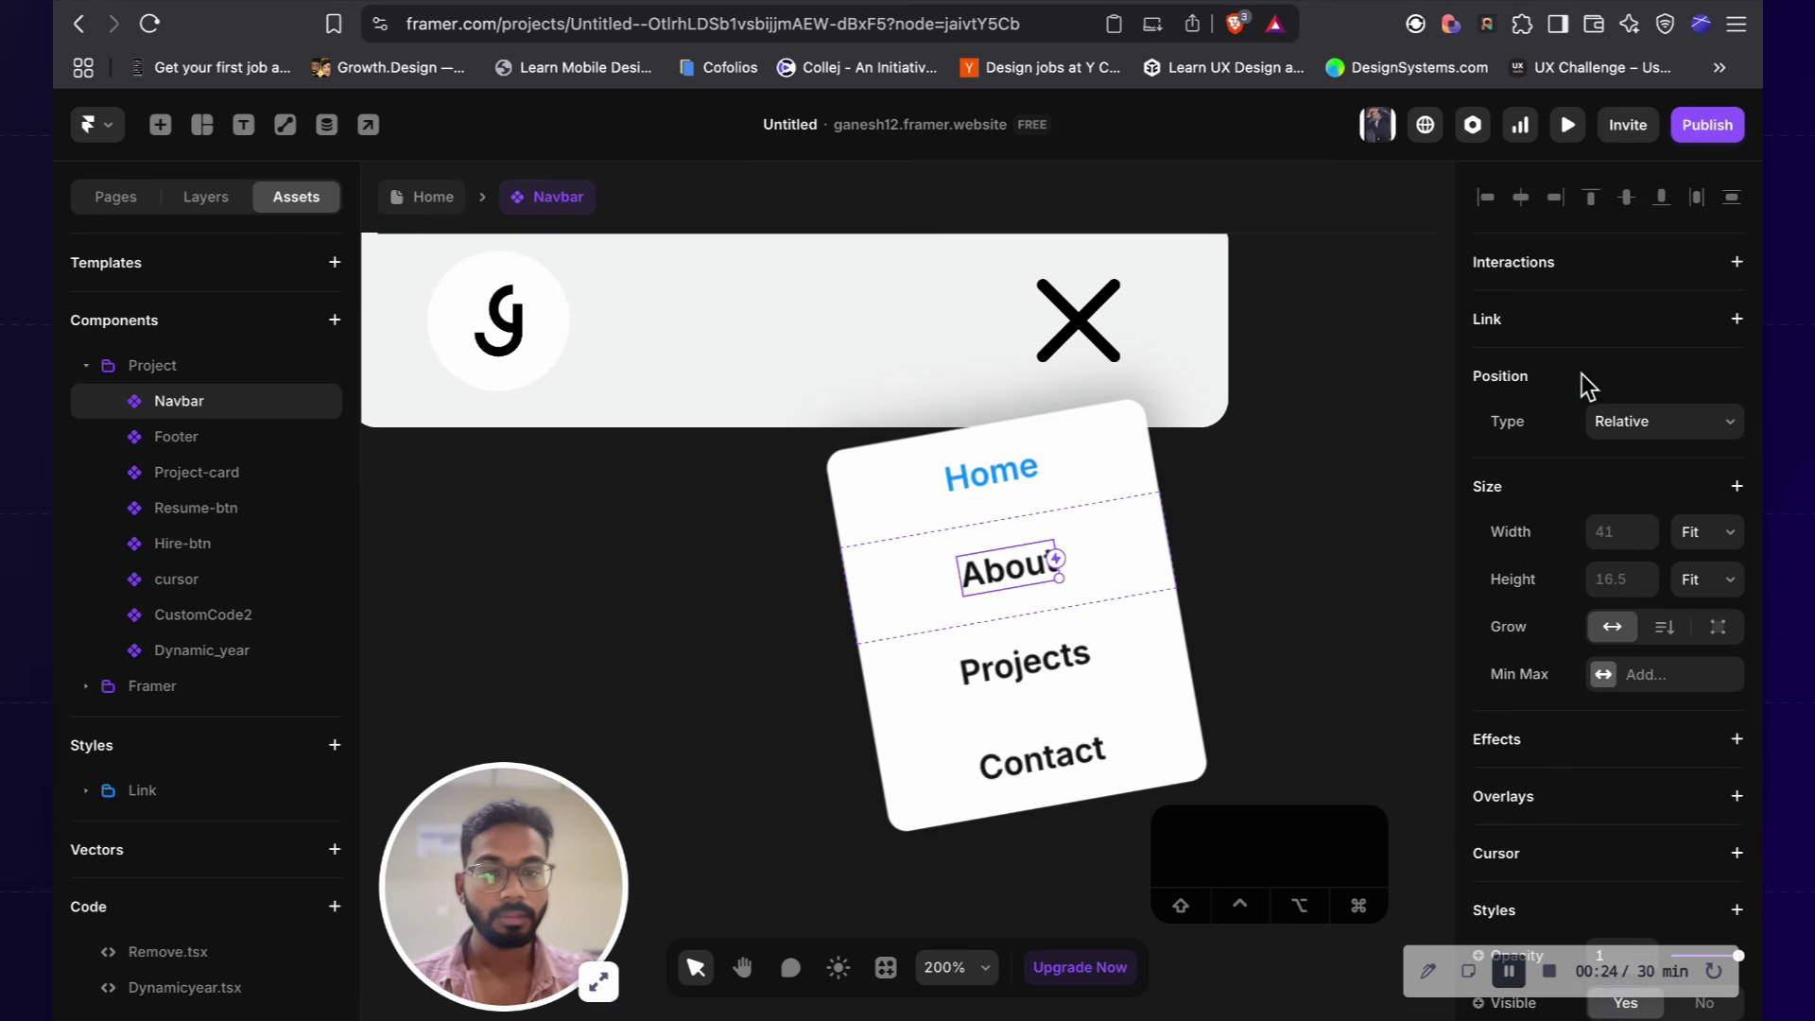
pyautogui.click(1618, 368)
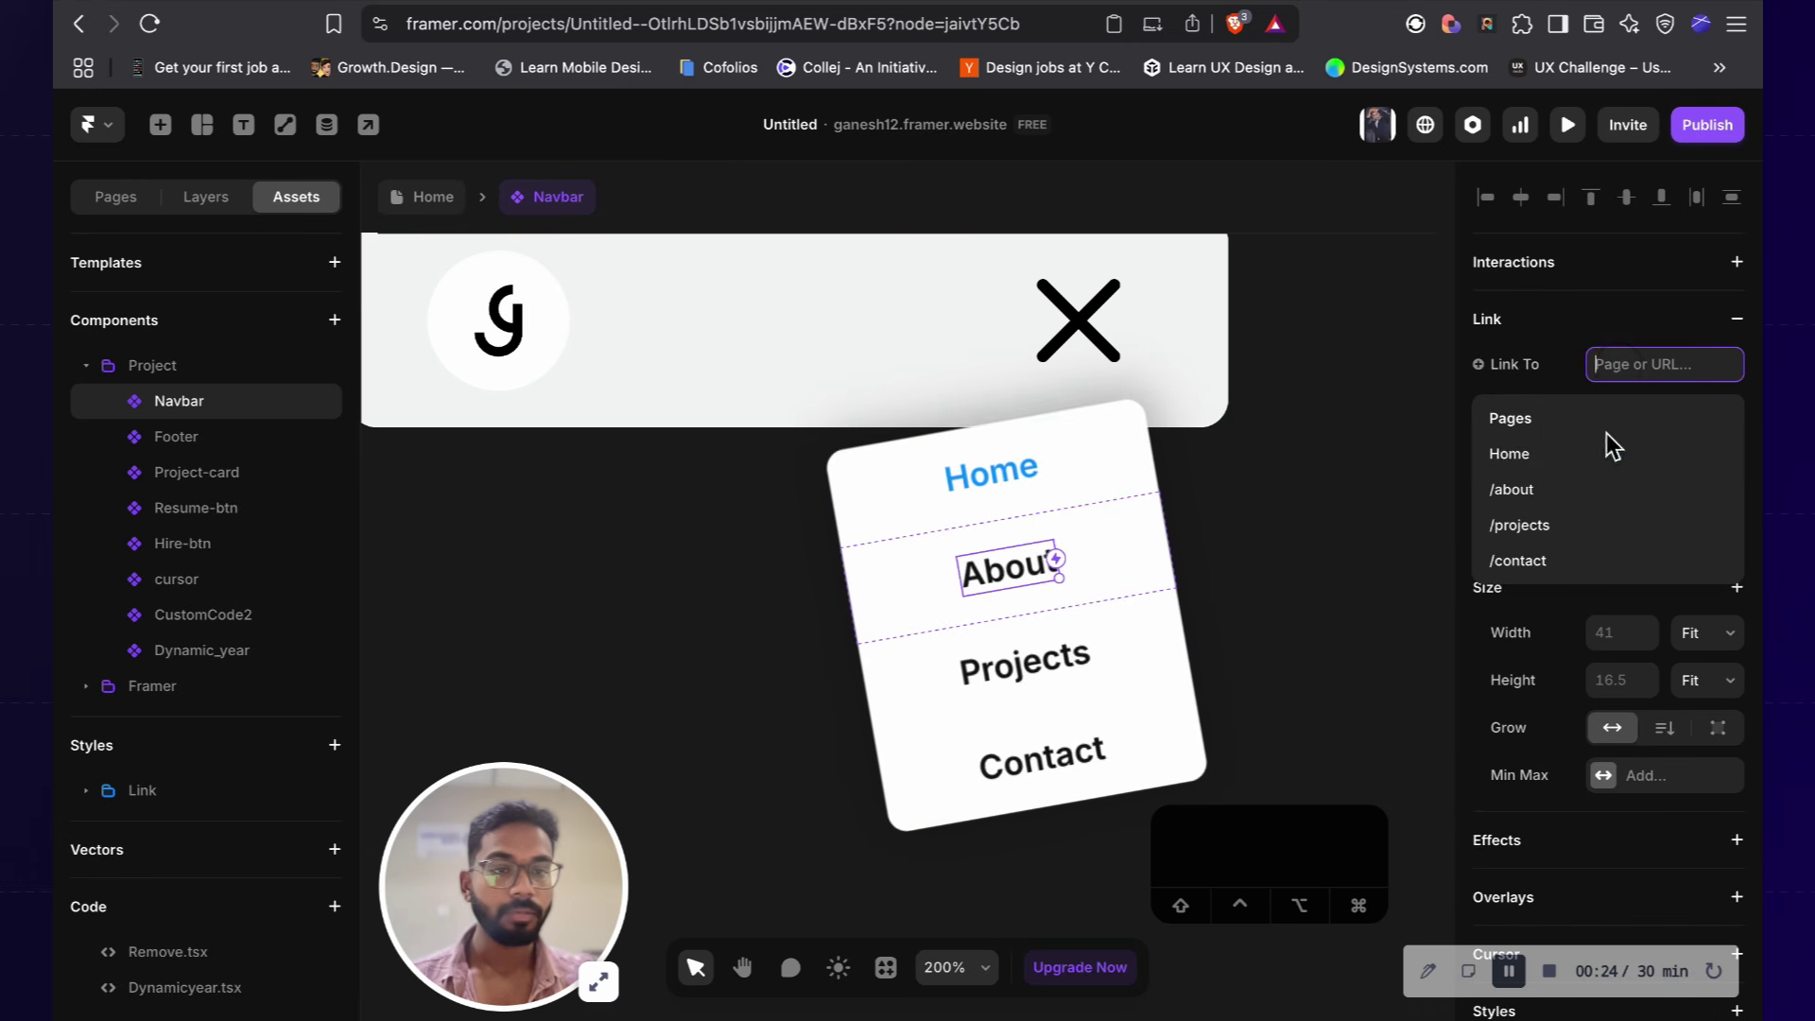
pyautogui.click(1569, 486)
# Step: Link the Projects item in the Variant 4 dropdown menu to the /projects page
pyautogui.click(1024, 673)
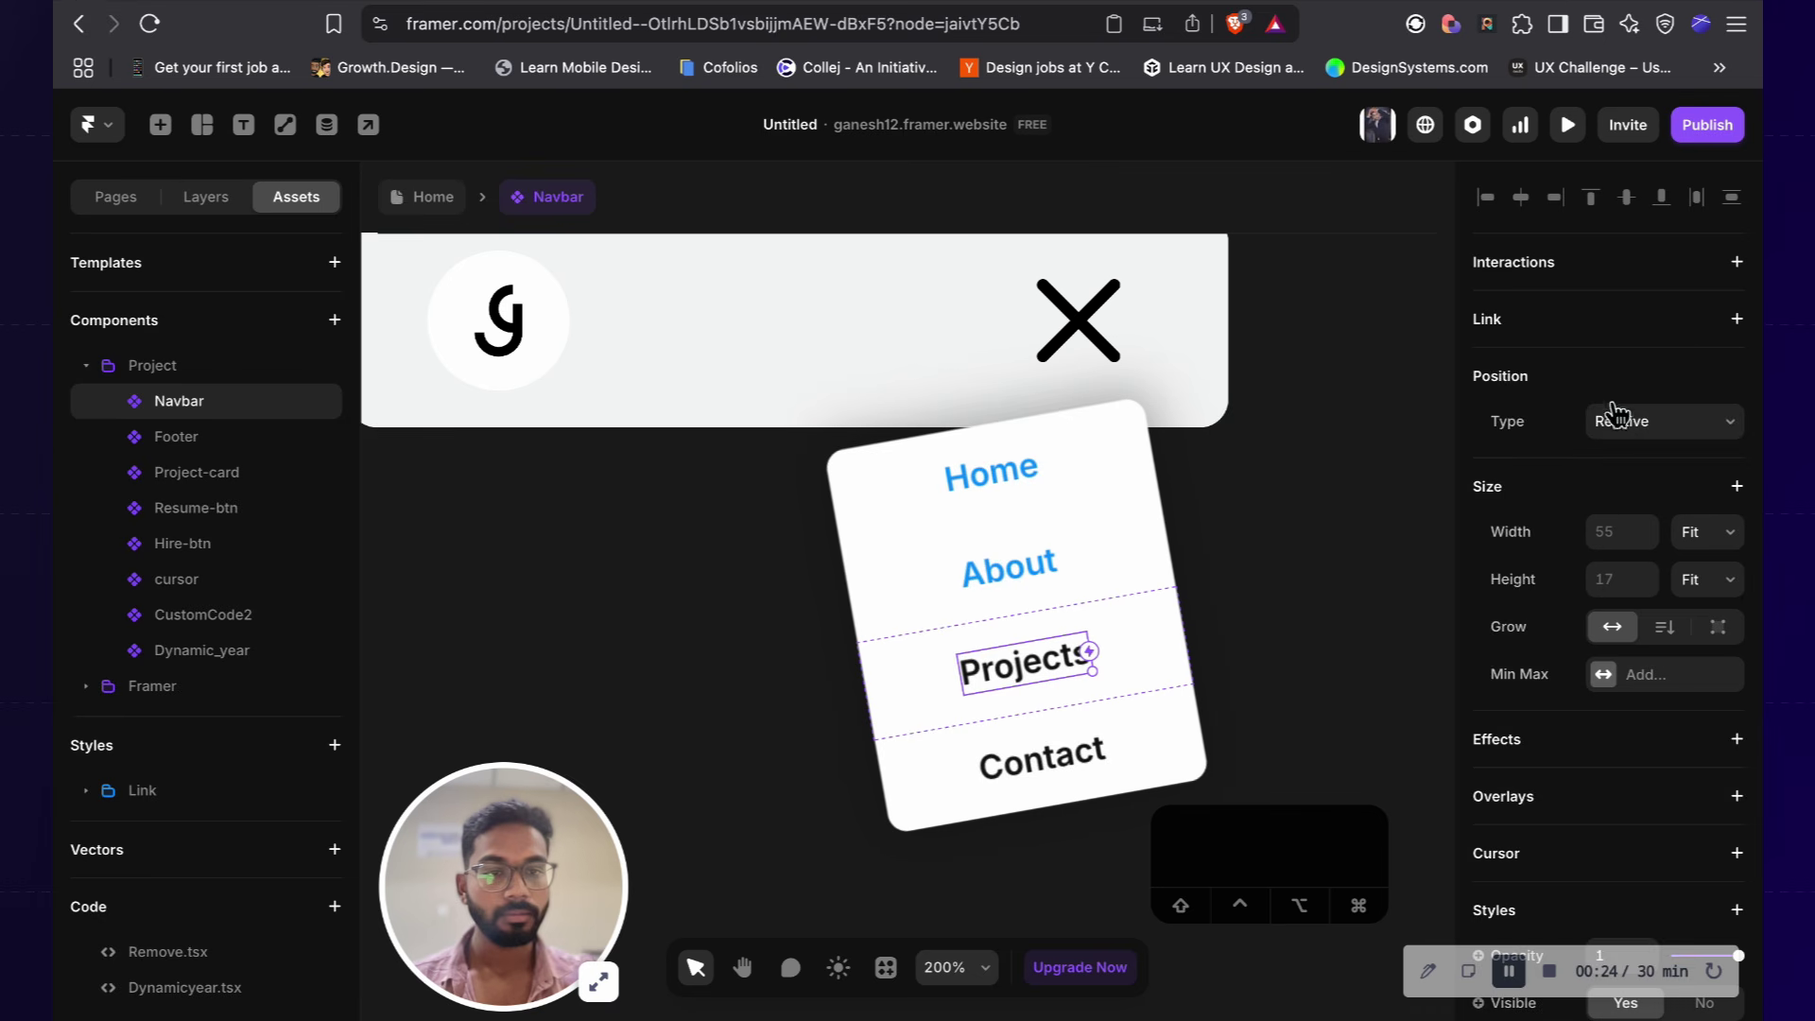
pyautogui.click(1668, 326)
pyautogui.click(1645, 367)
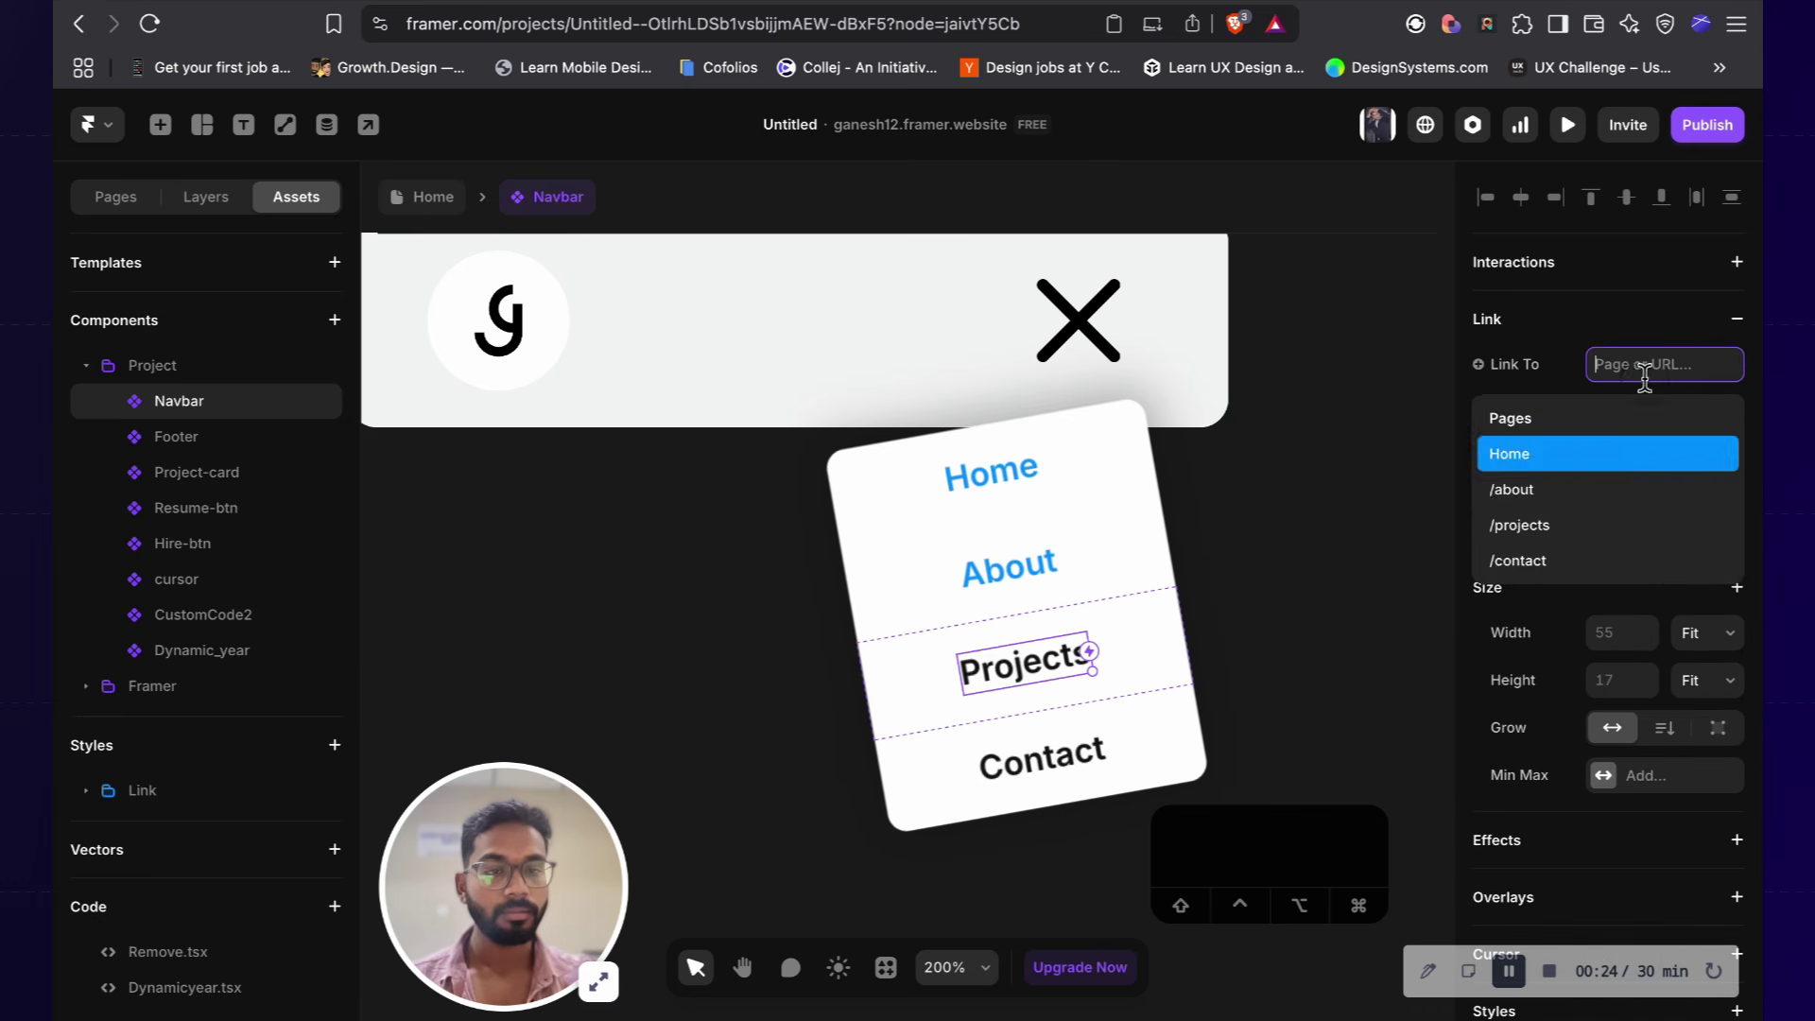
pyautogui.click(1580, 523)
# Step: Link the Contact item in the Variant 4 dropdown menu to the /contact page and return to the Home page canvas
pyautogui.click(1053, 733)
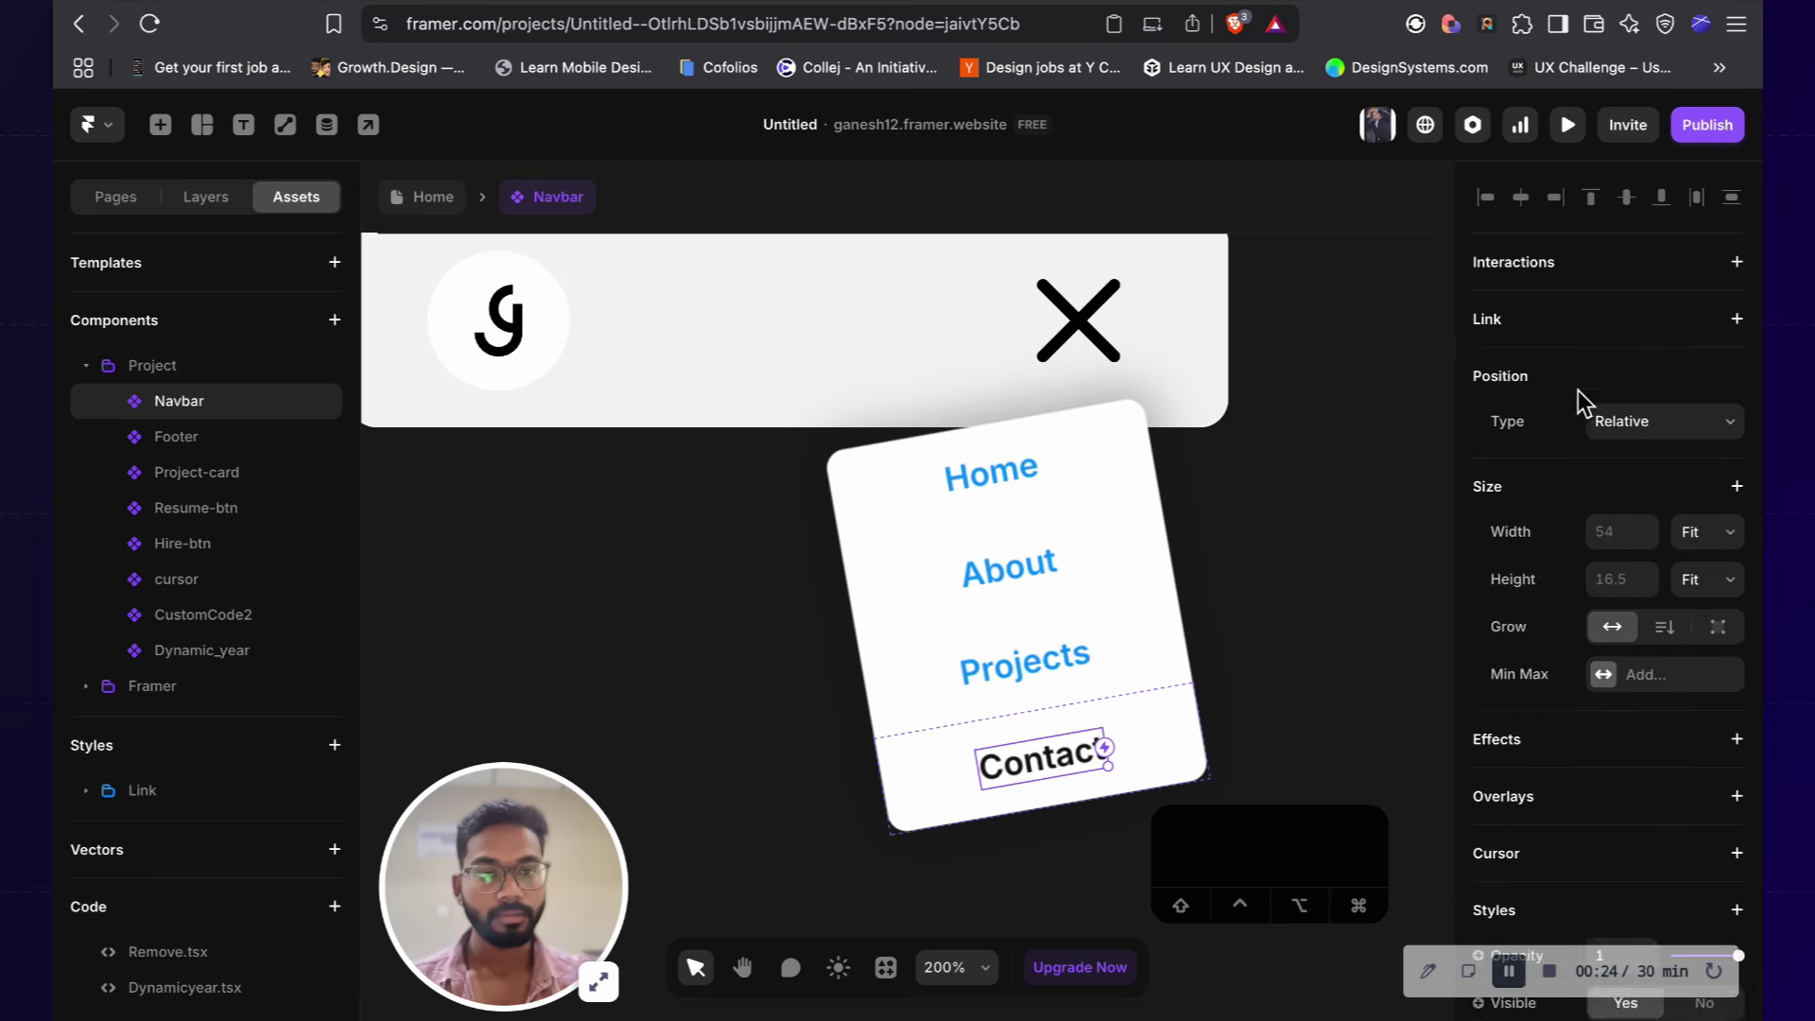
pyautogui.click(1620, 367)
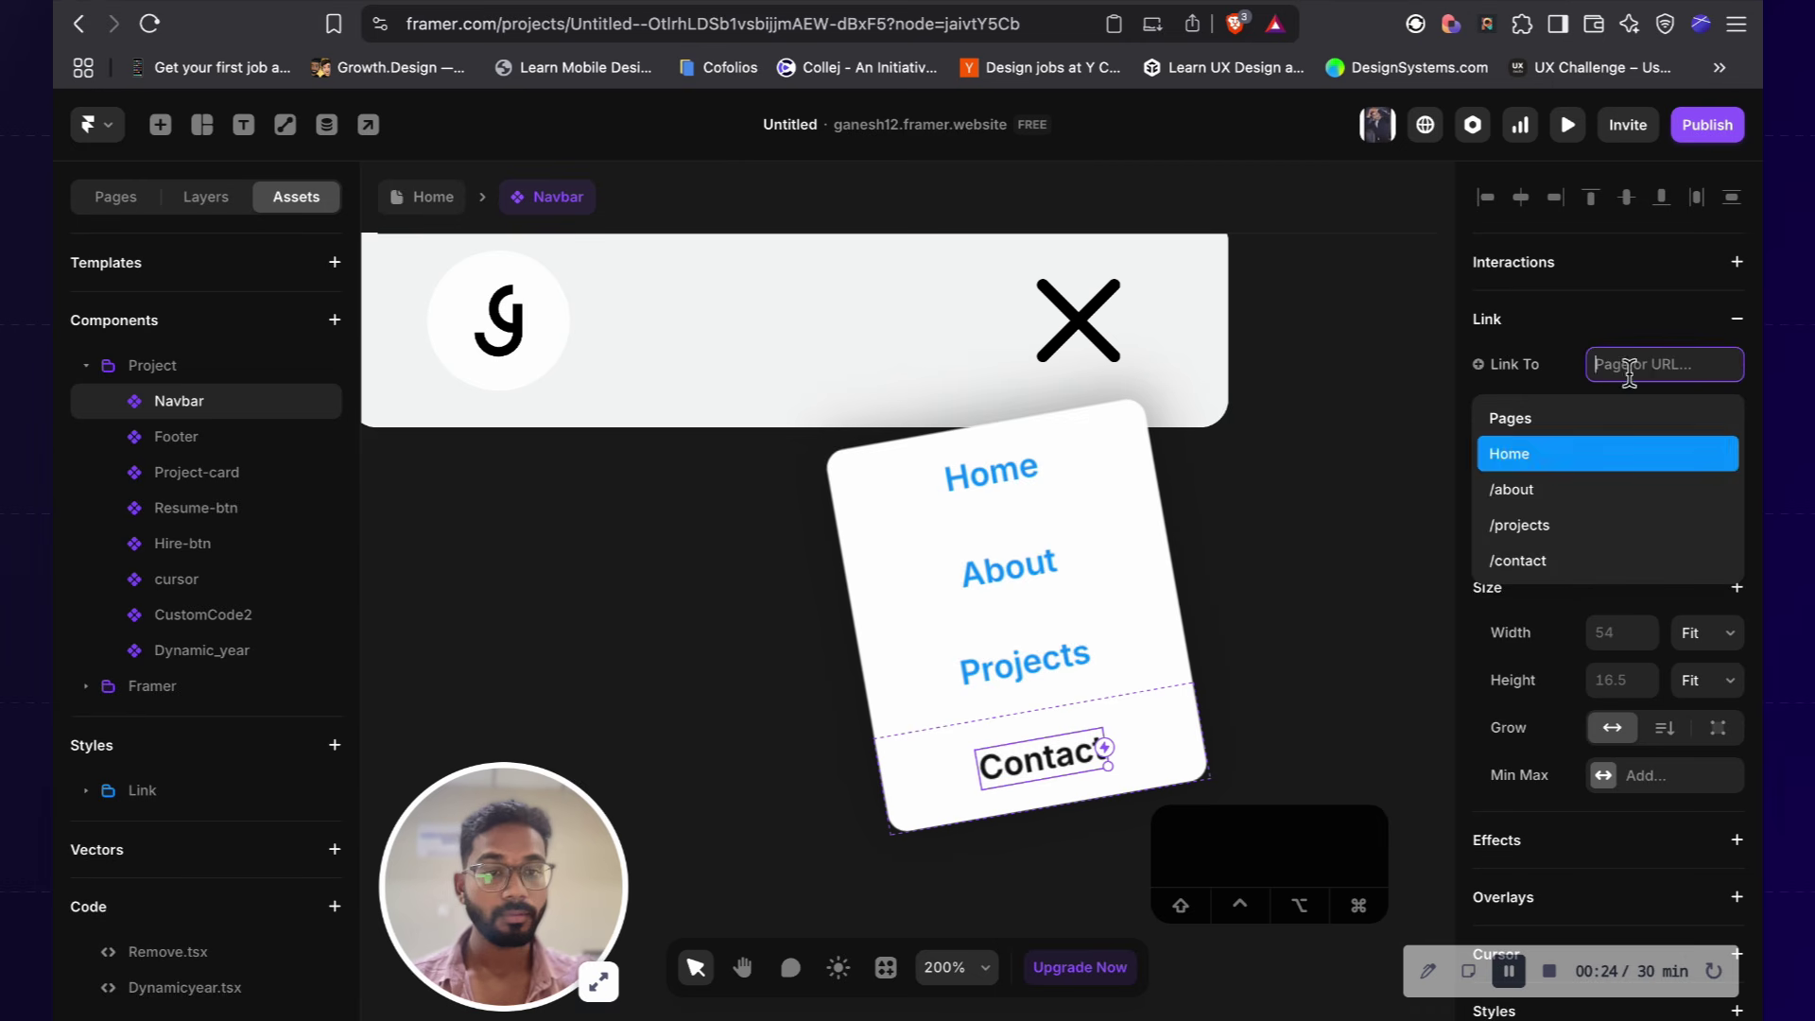
pyautogui.click(1564, 563)
pyautogui.click(1326, 556)
pyautogui.press('Escape')
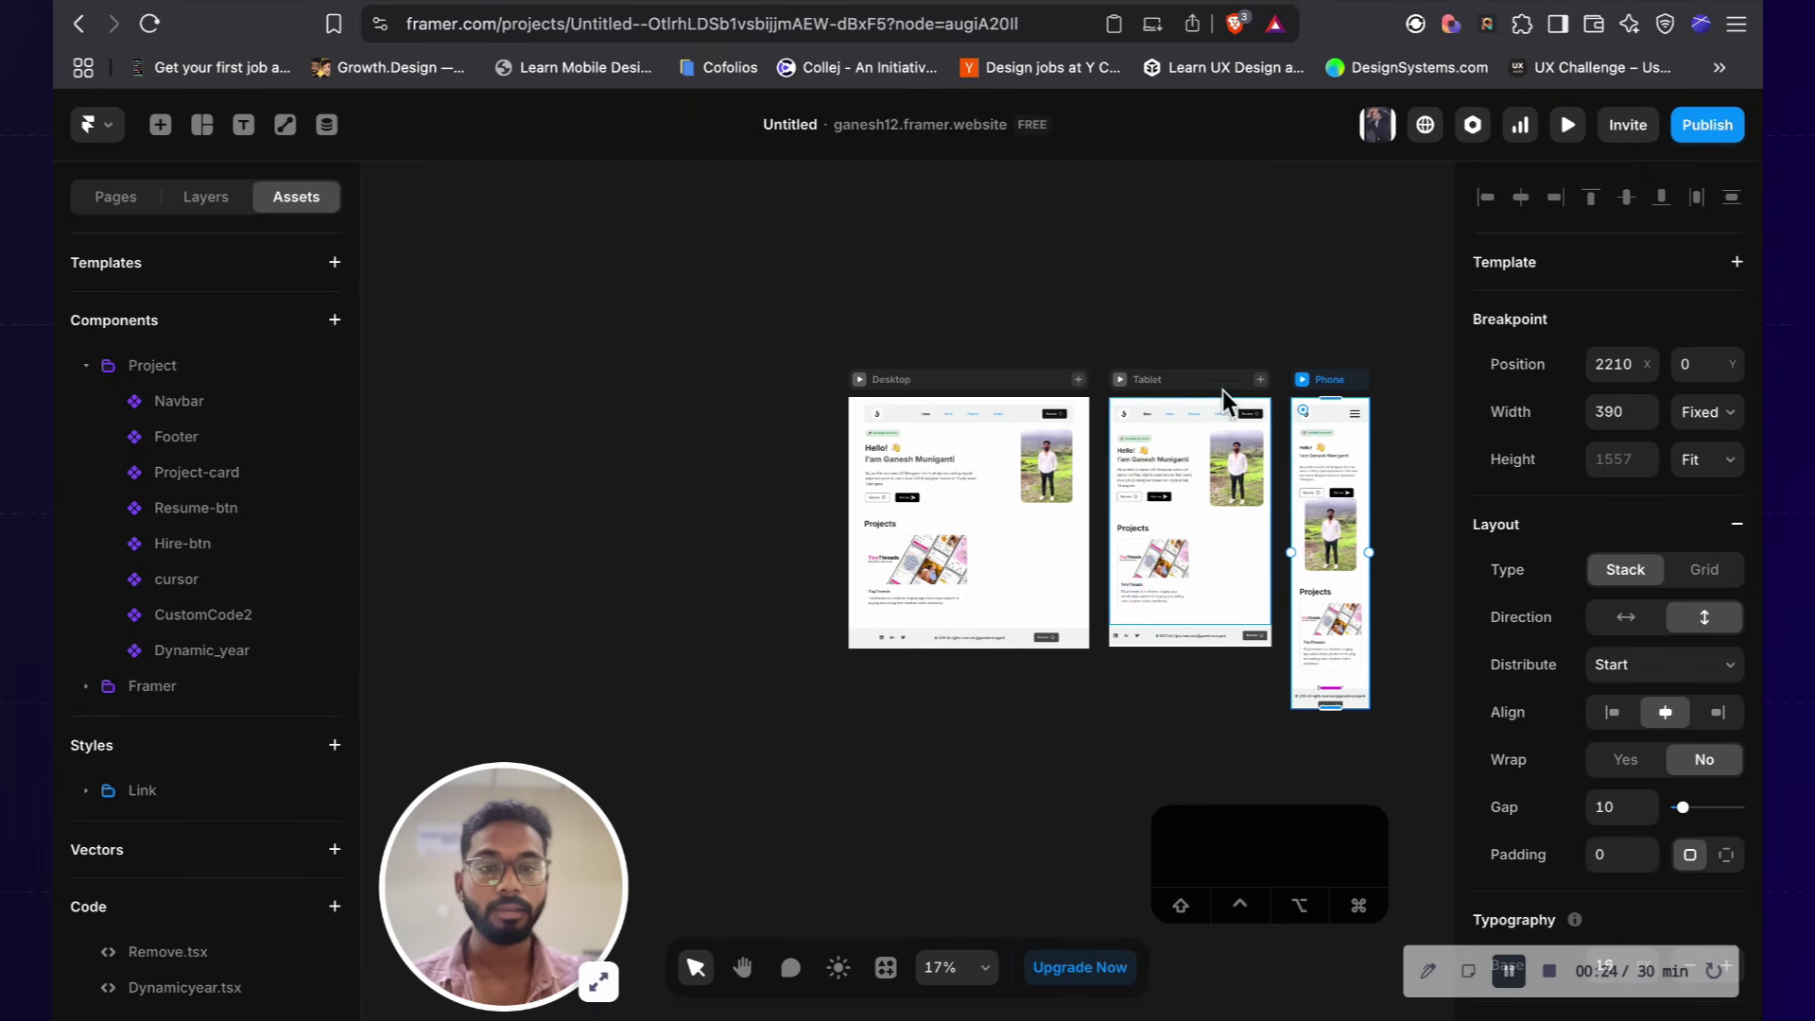
# Step: Preview the Phone breakpoint, test the hamburger menu's page links, and return to the canvas
pyautogui.click(1303, 380)
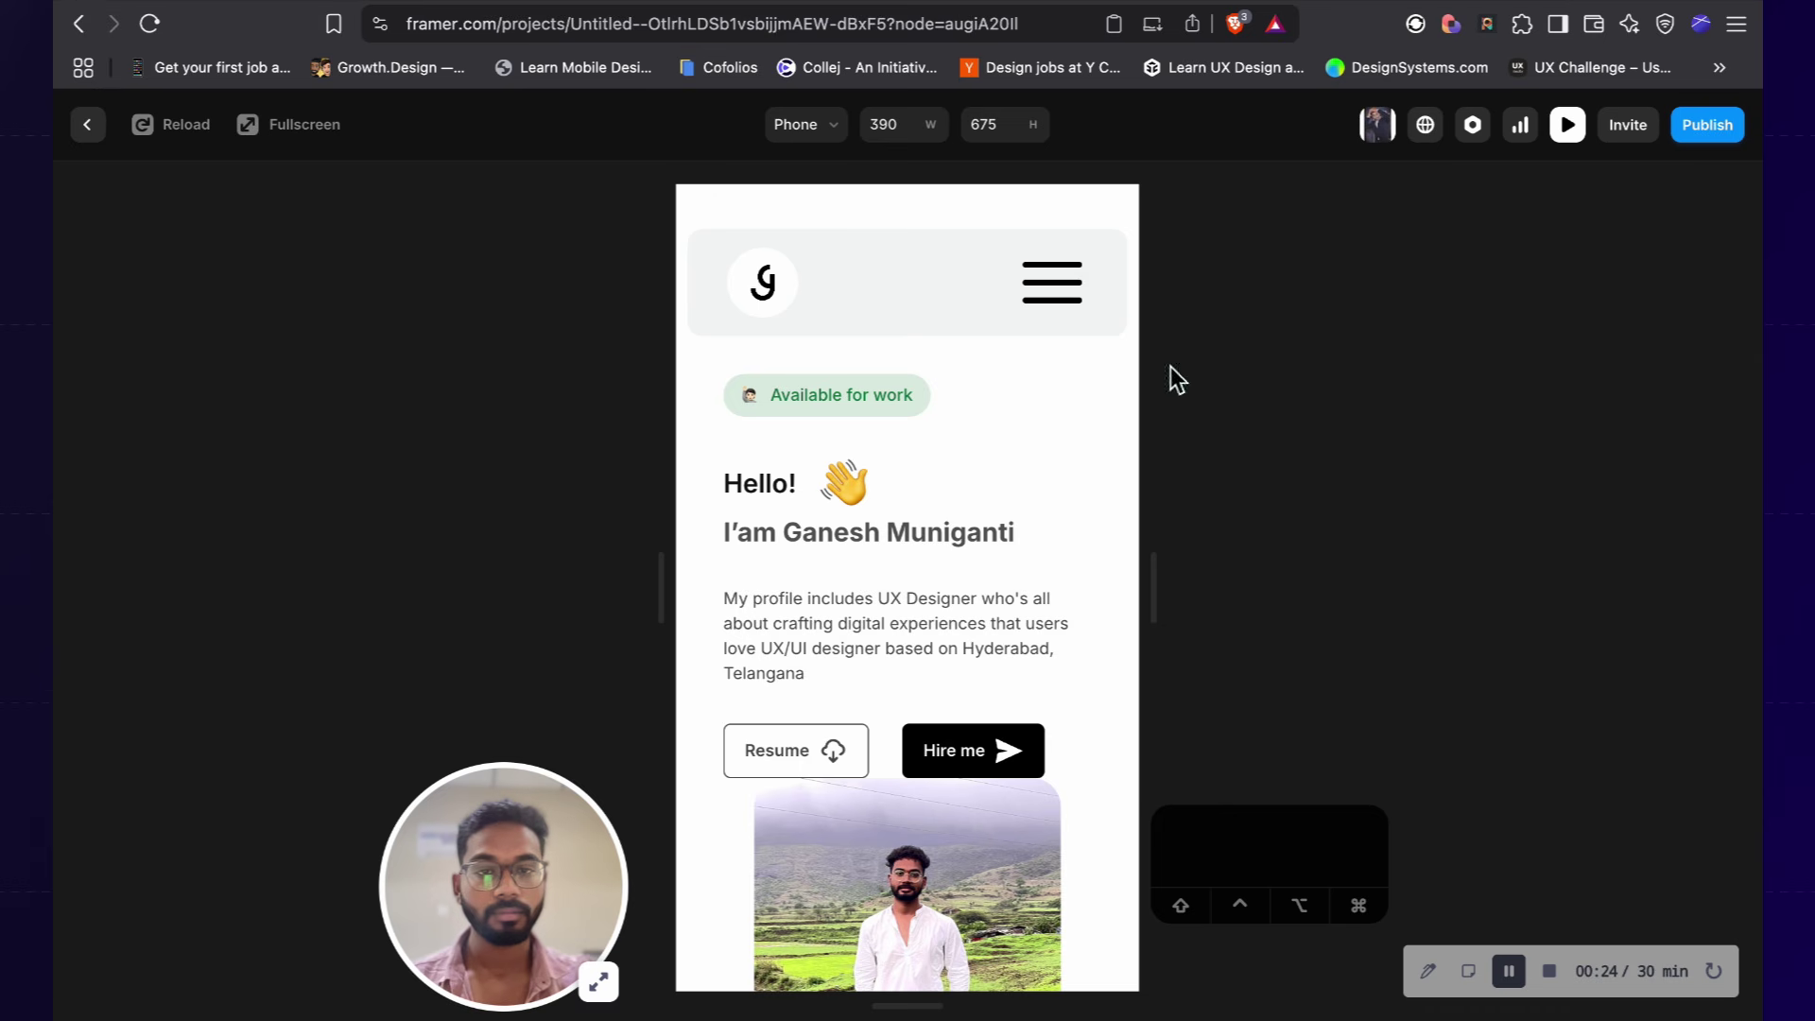
pyautogui.click(1036, 290)
pyautogui.click(1036, 406)
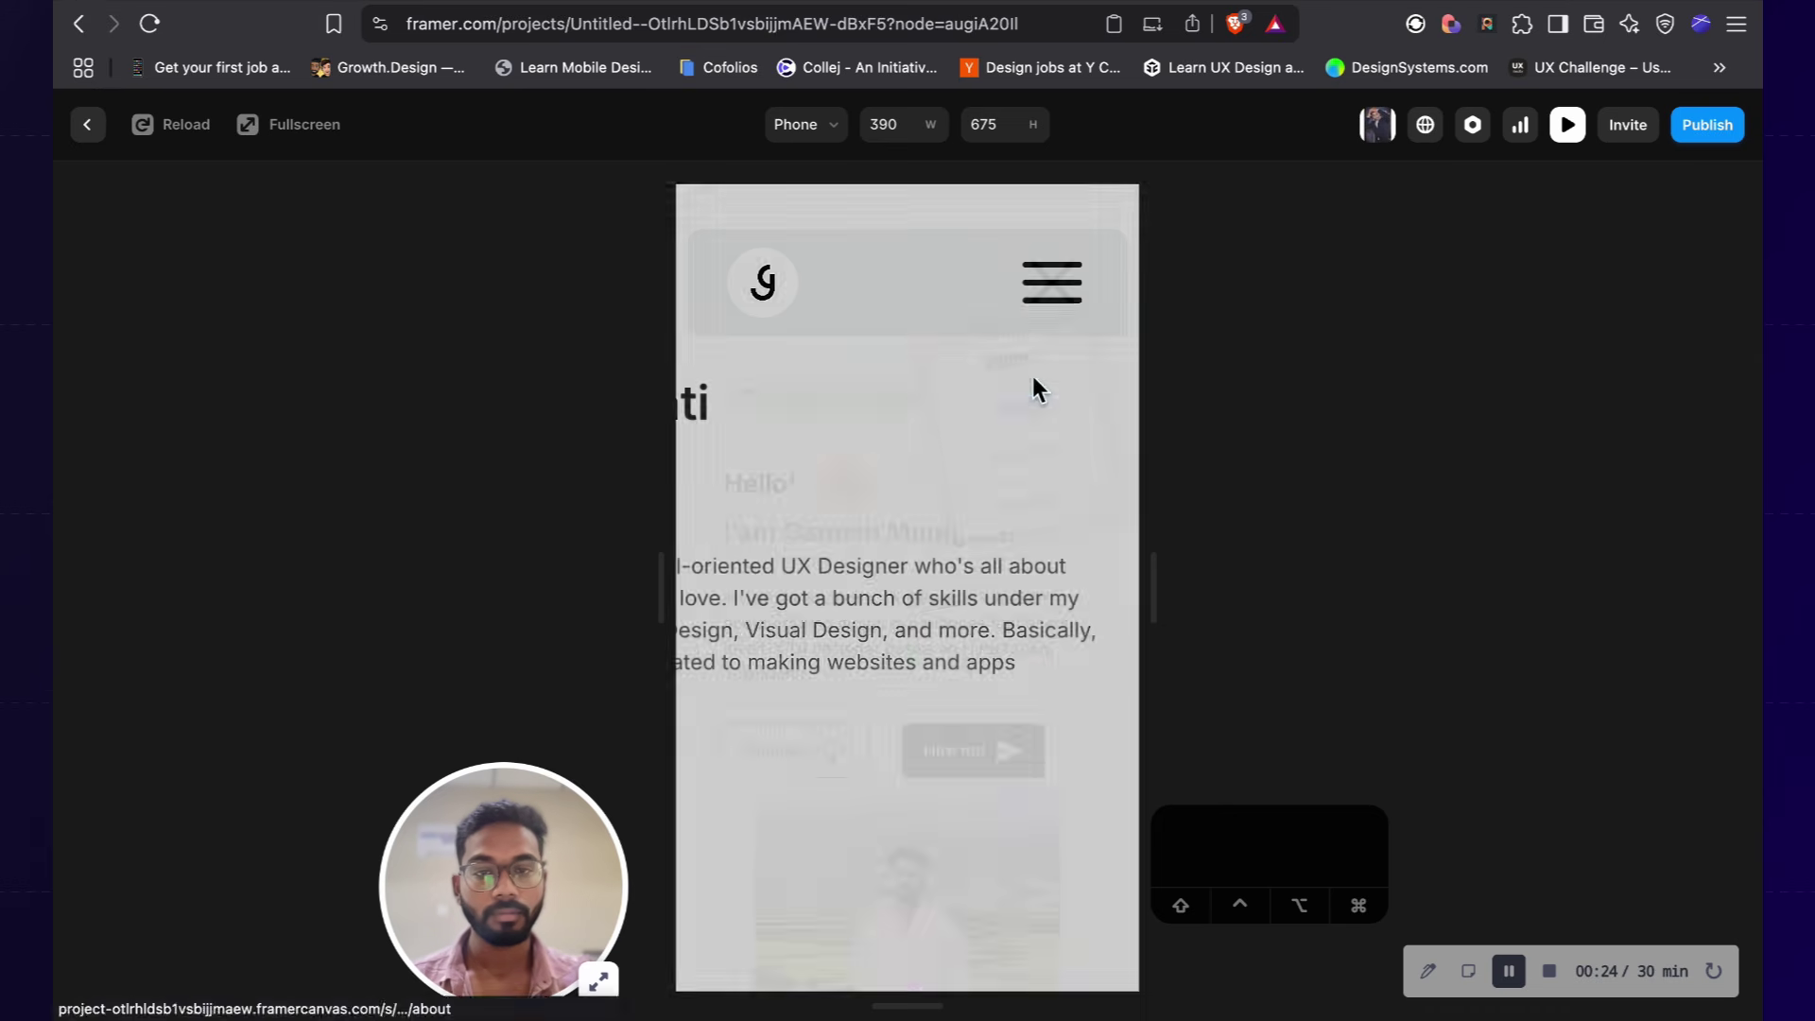
pyautogui.click(1055, 302)
pyautogui.click(1020, 361)
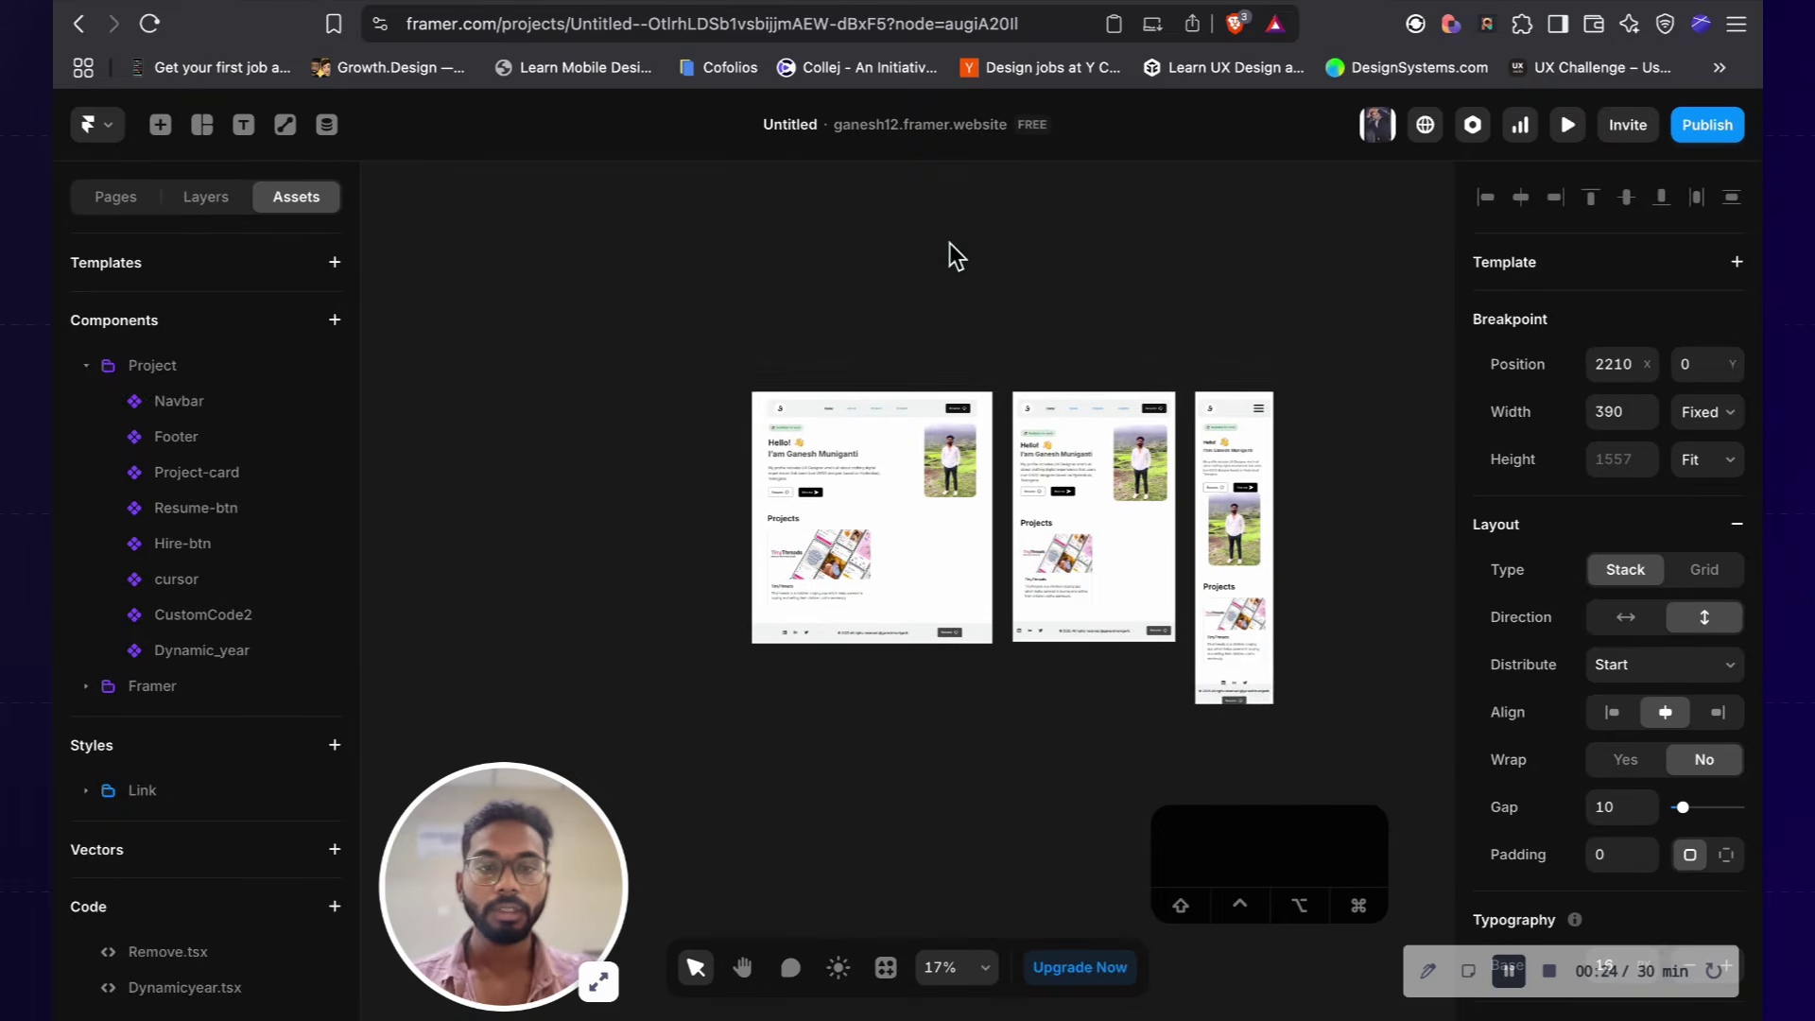
# Step: Preview the Home page's Desktop breakpoint and return to the canvas
pyautogui.scroll(5, 1092, 403)
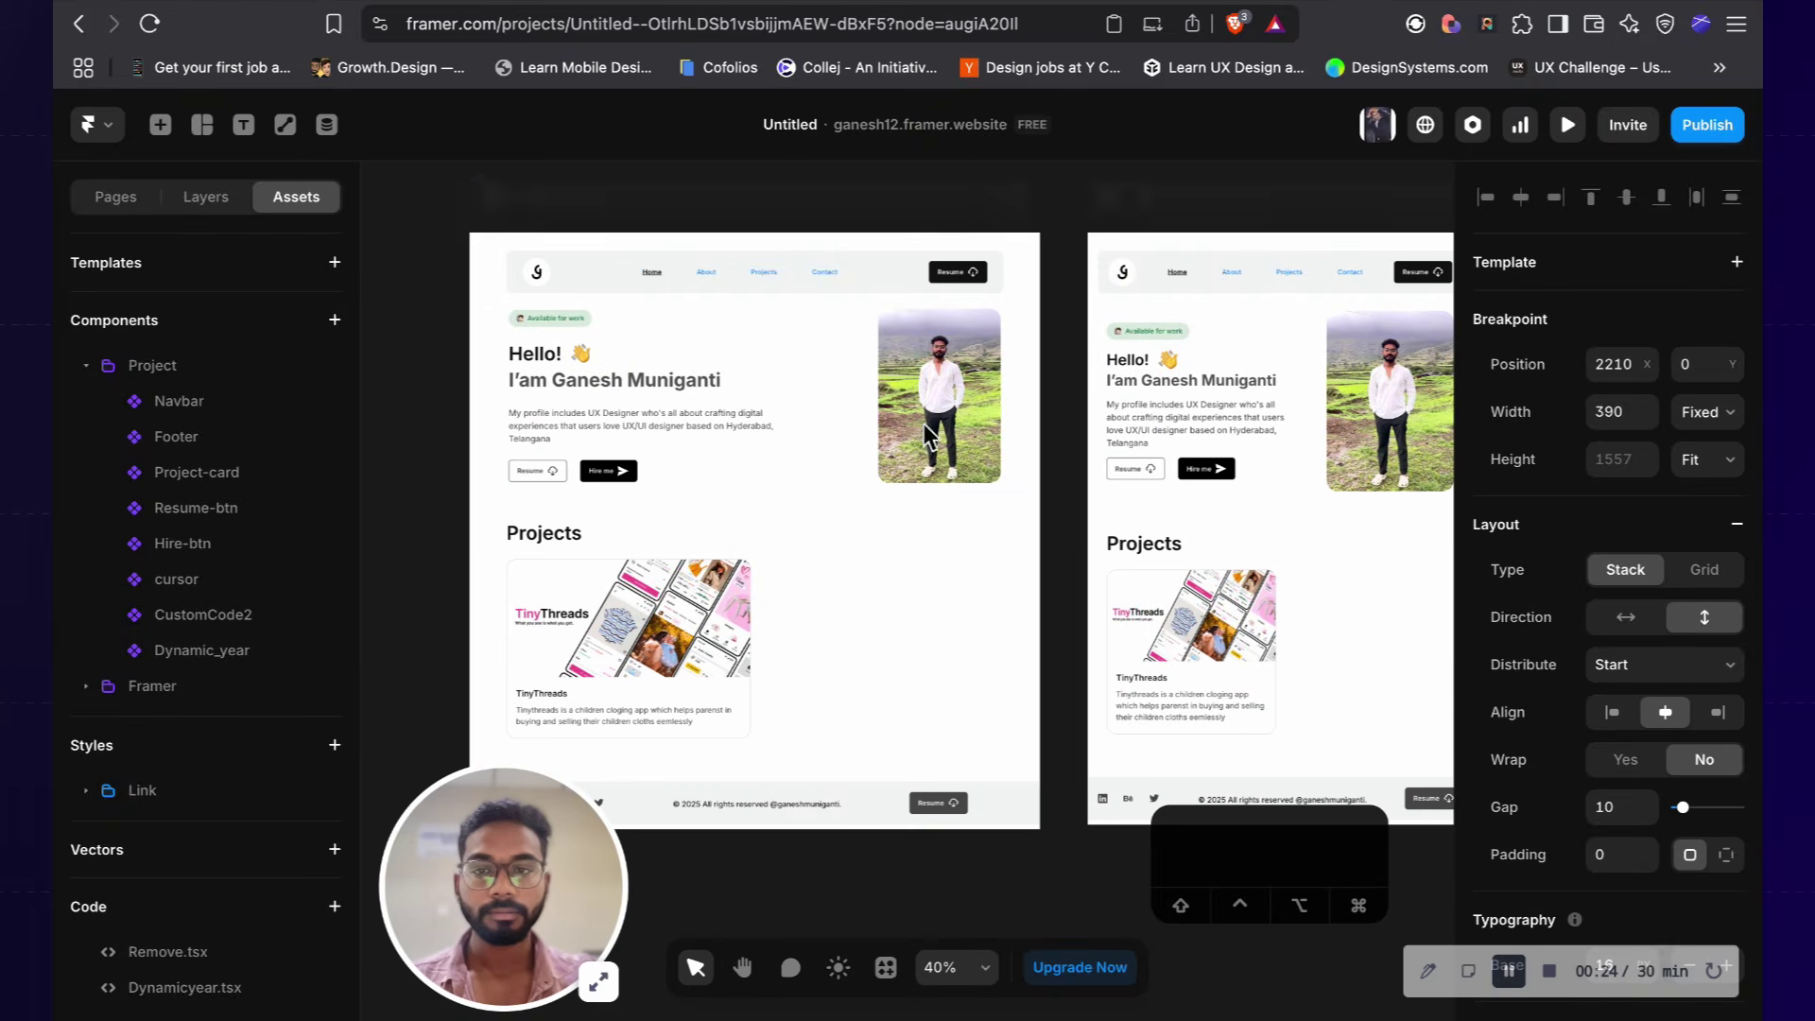
pyautogui.click(503, 212)
pyautogui.press('super+p')
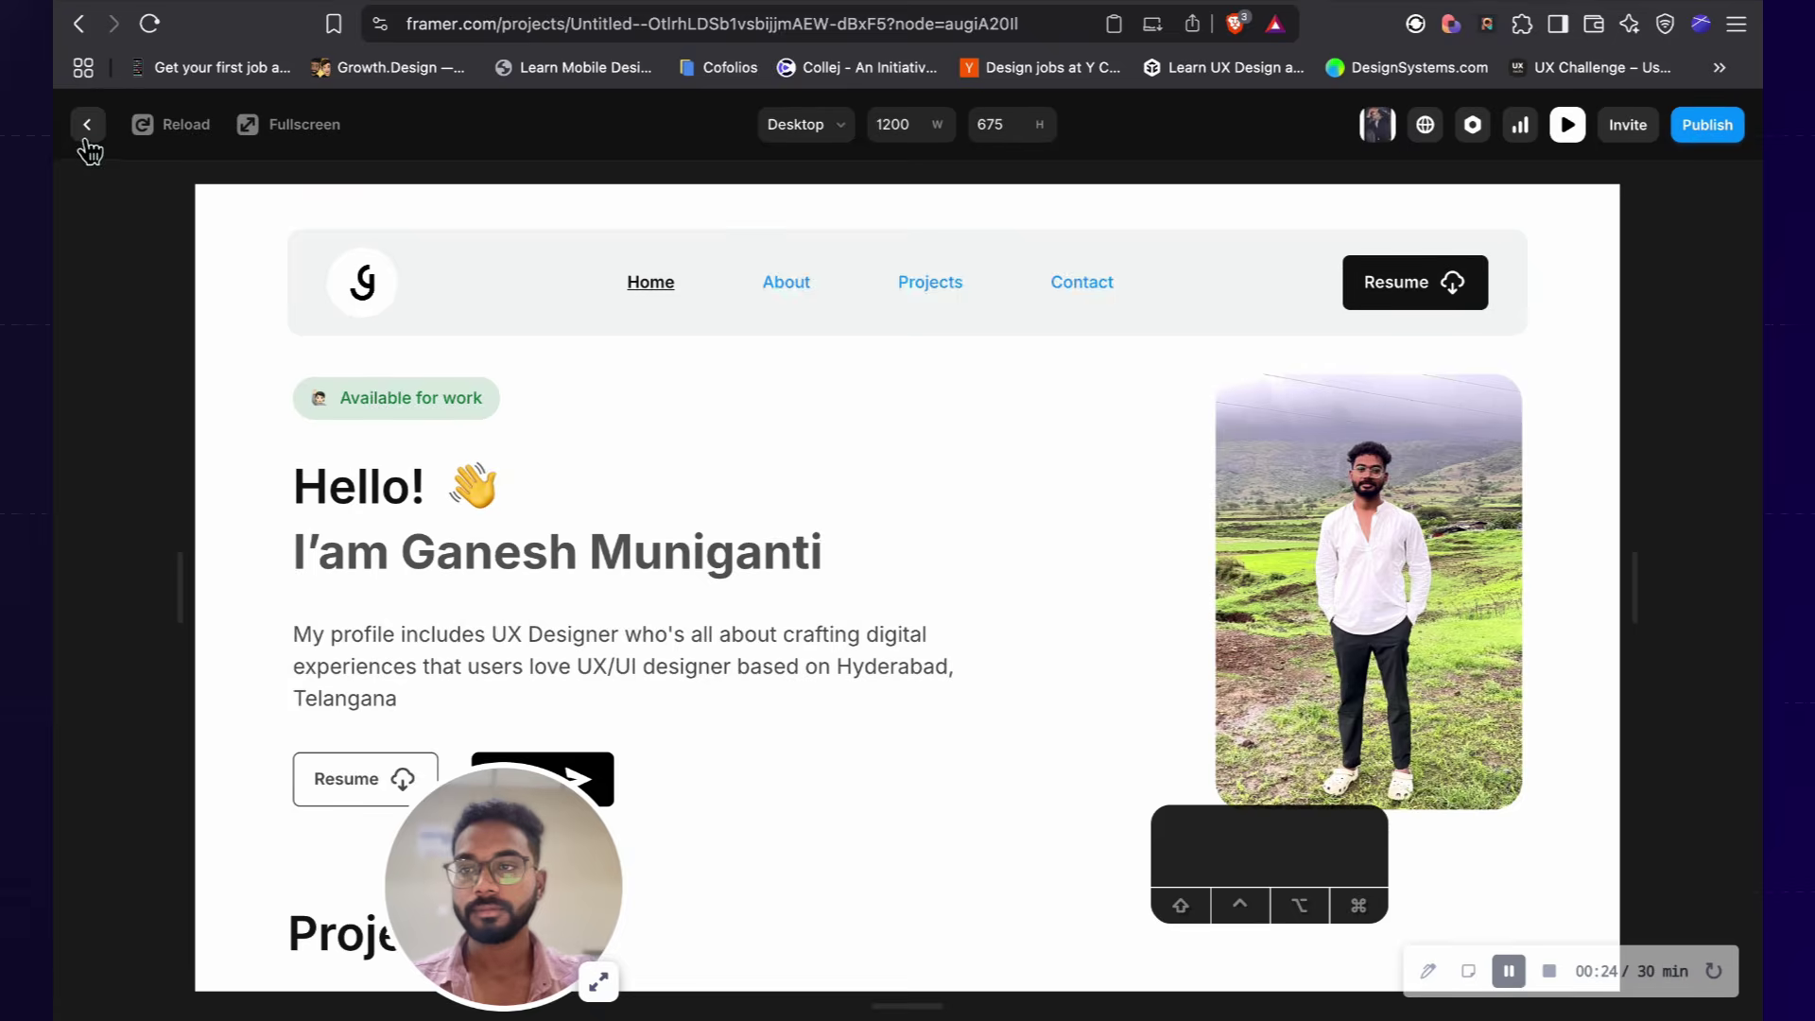
pyautogui.click(59, 101)
# Step: Open lottiefiles.com in a new browser tab and go to the workspace dashboard
pyautogui.press('super+t')
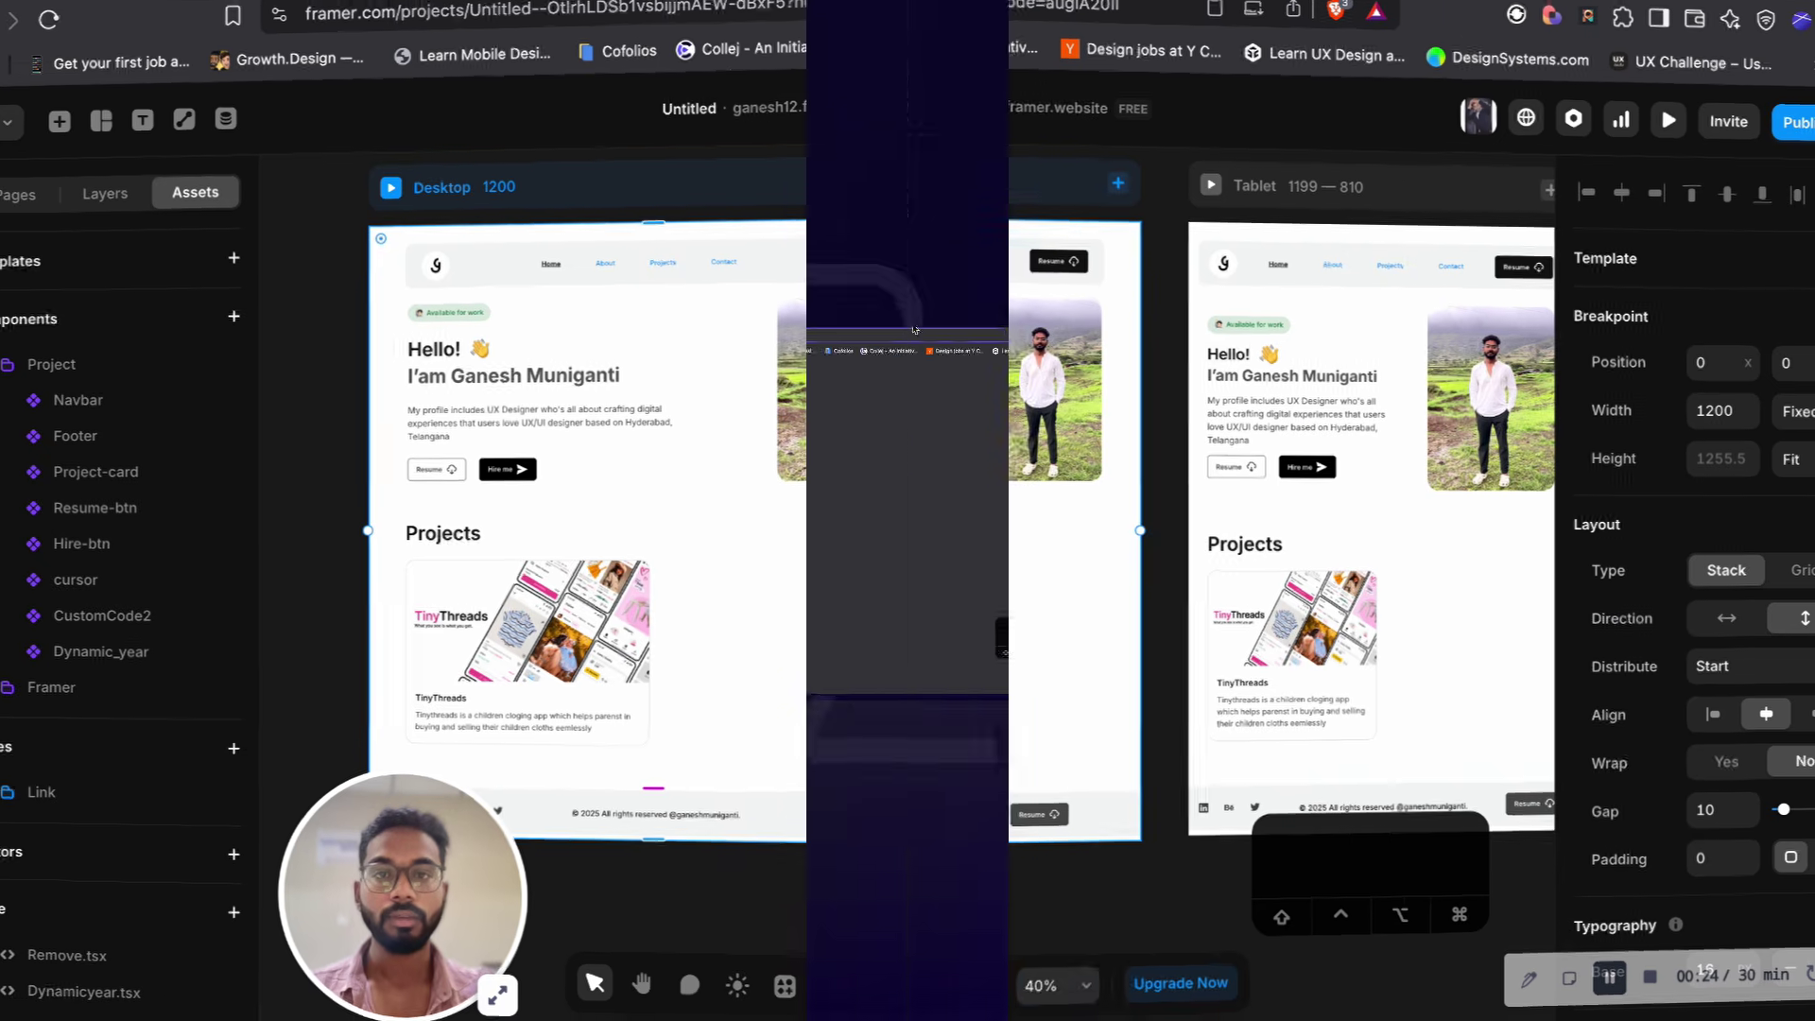
pyautogui.write('lottiefiles.com')
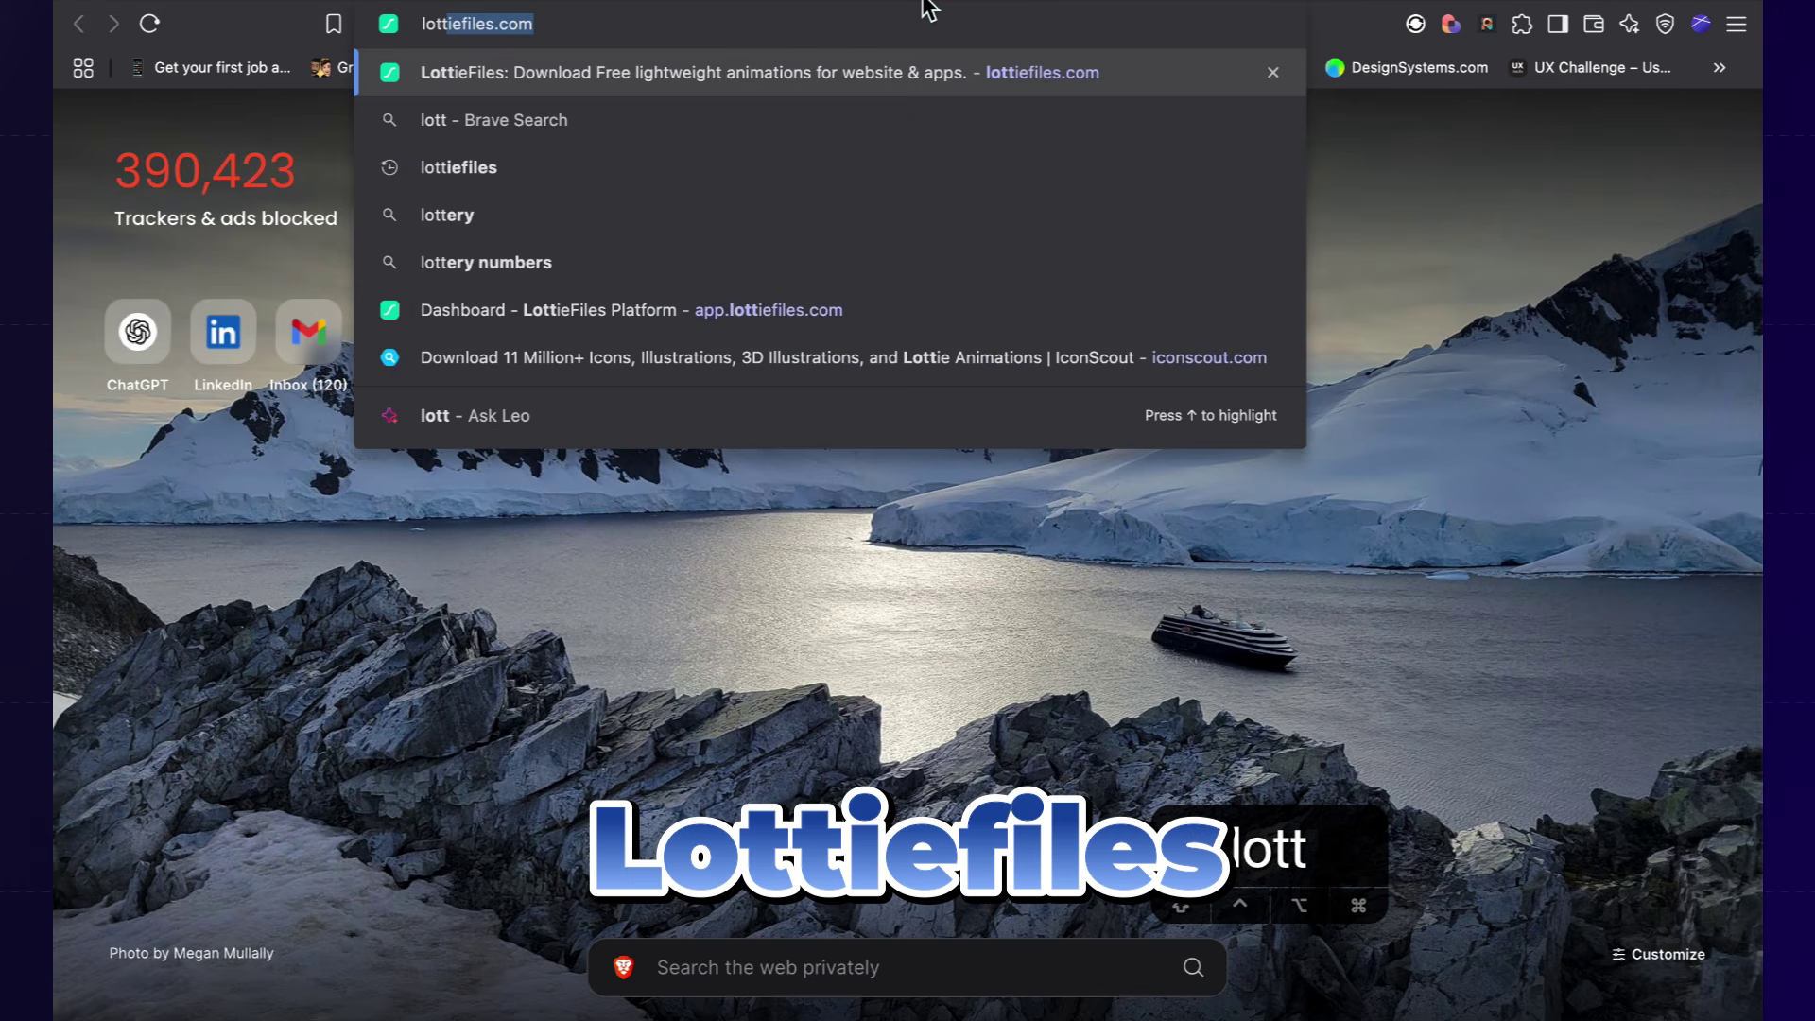
pyautogui.press('Return')
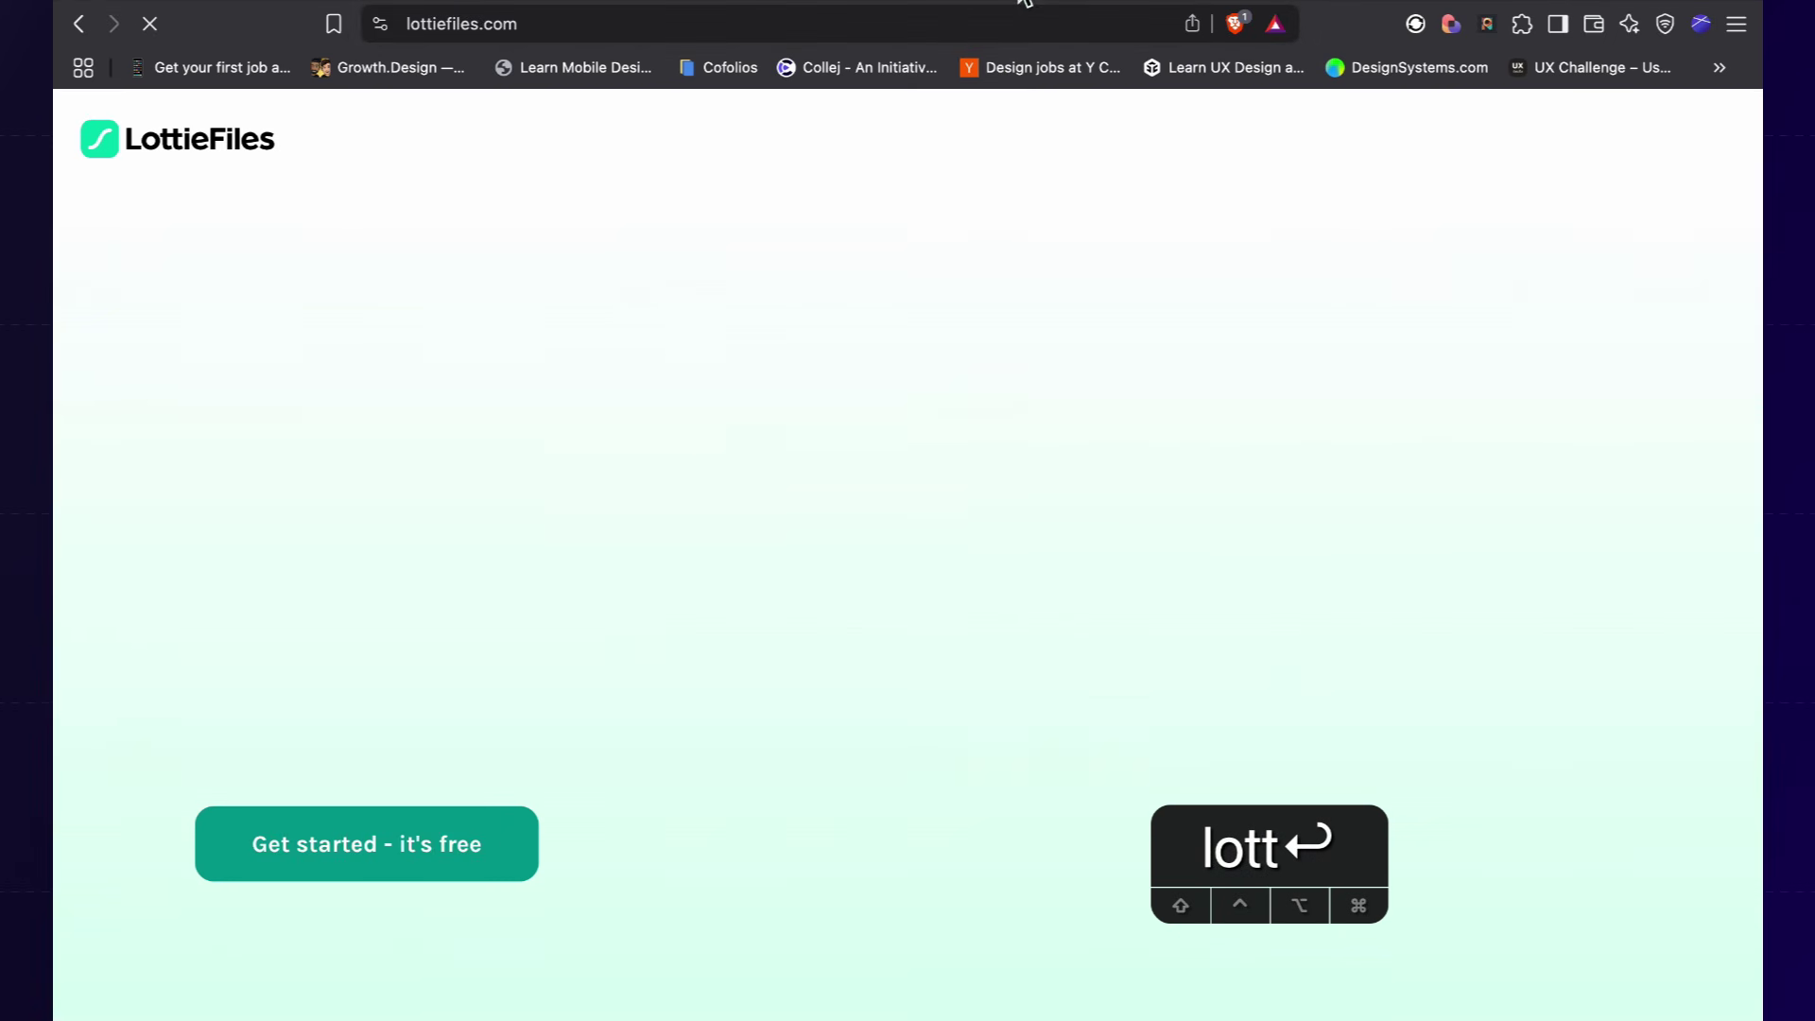
pyautogui.click(482, 834)
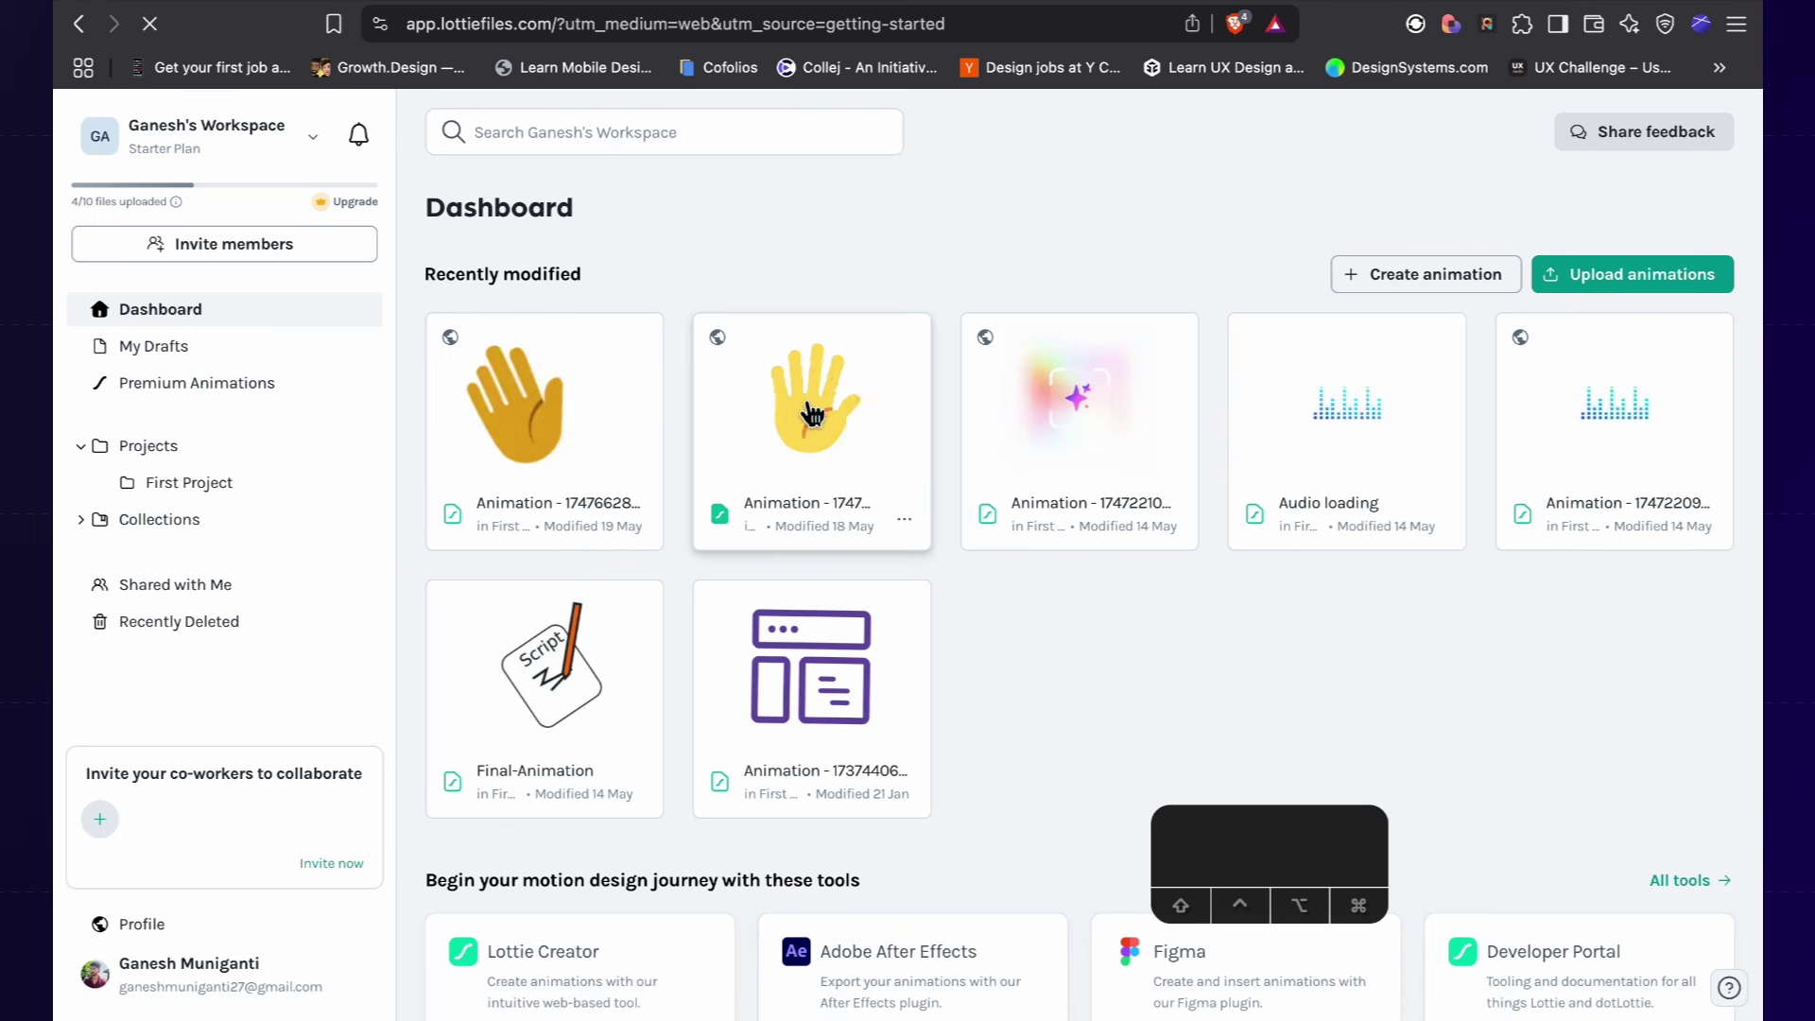
# Step: Open the yellow hand animation from the dashboard and copy its dotLottie asset link from the handoff options
pyautogui.click(823, 419)
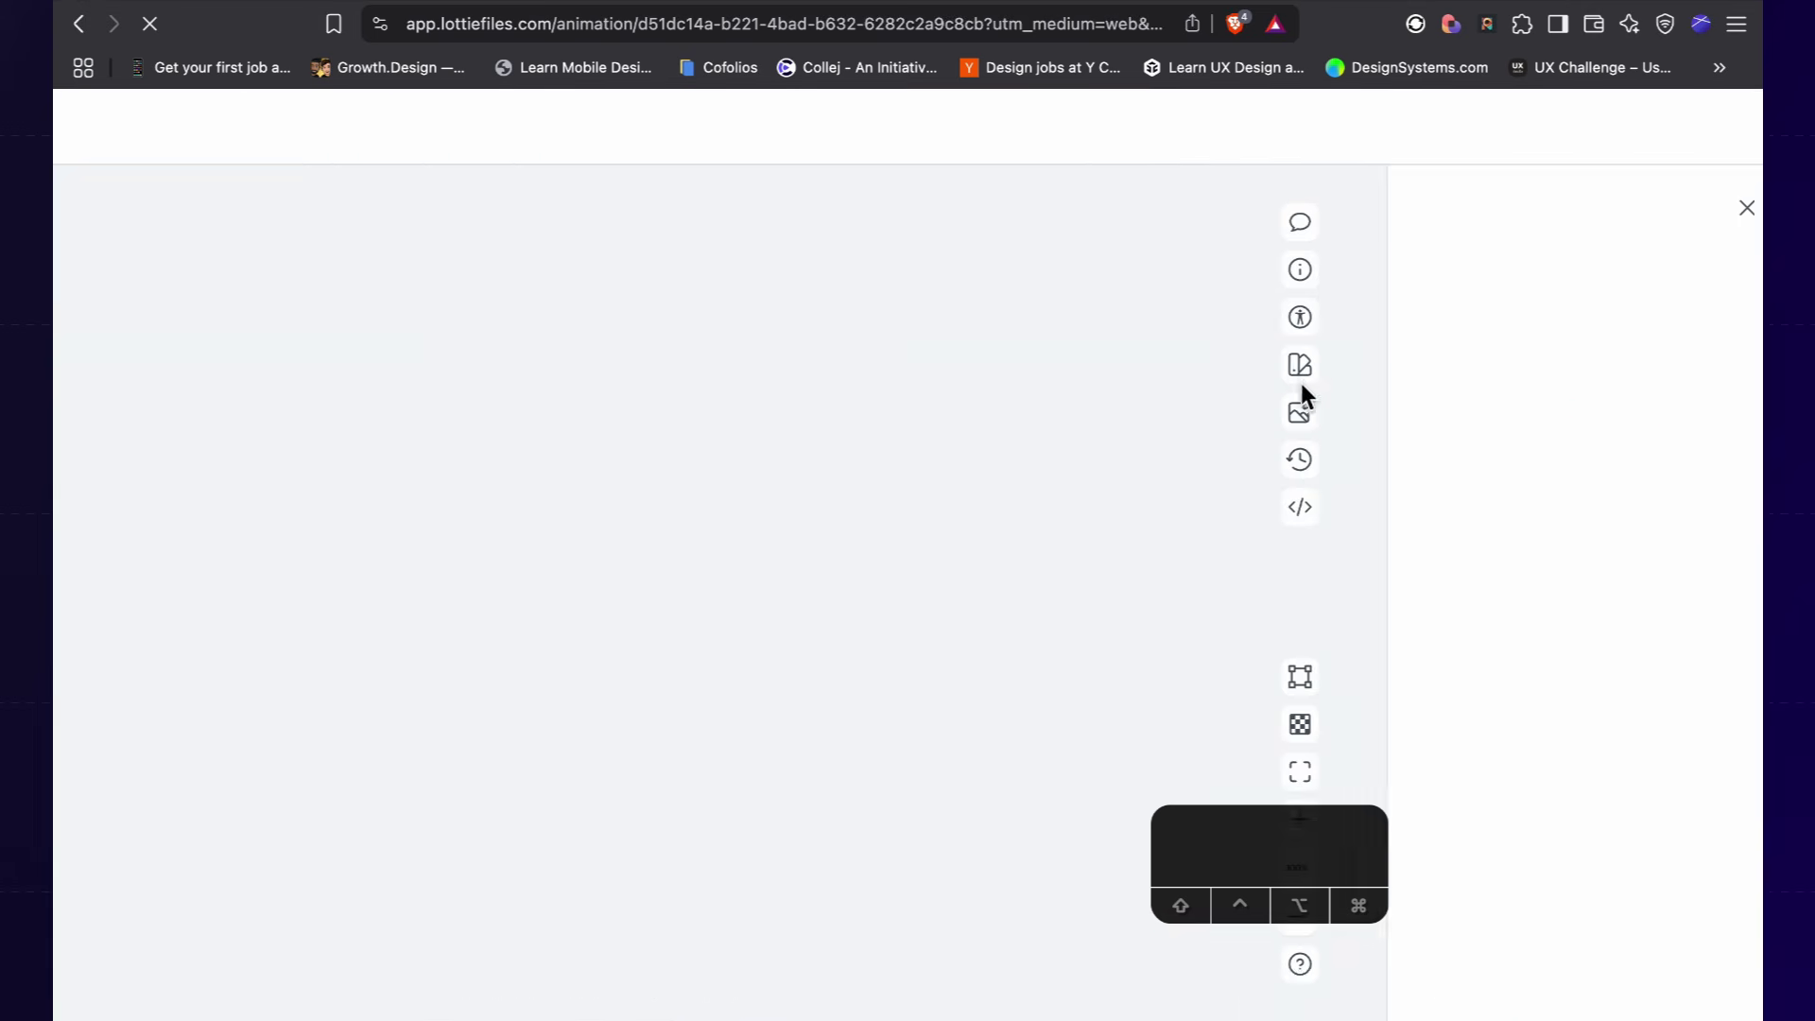
pyautogui.click(1638, 274)
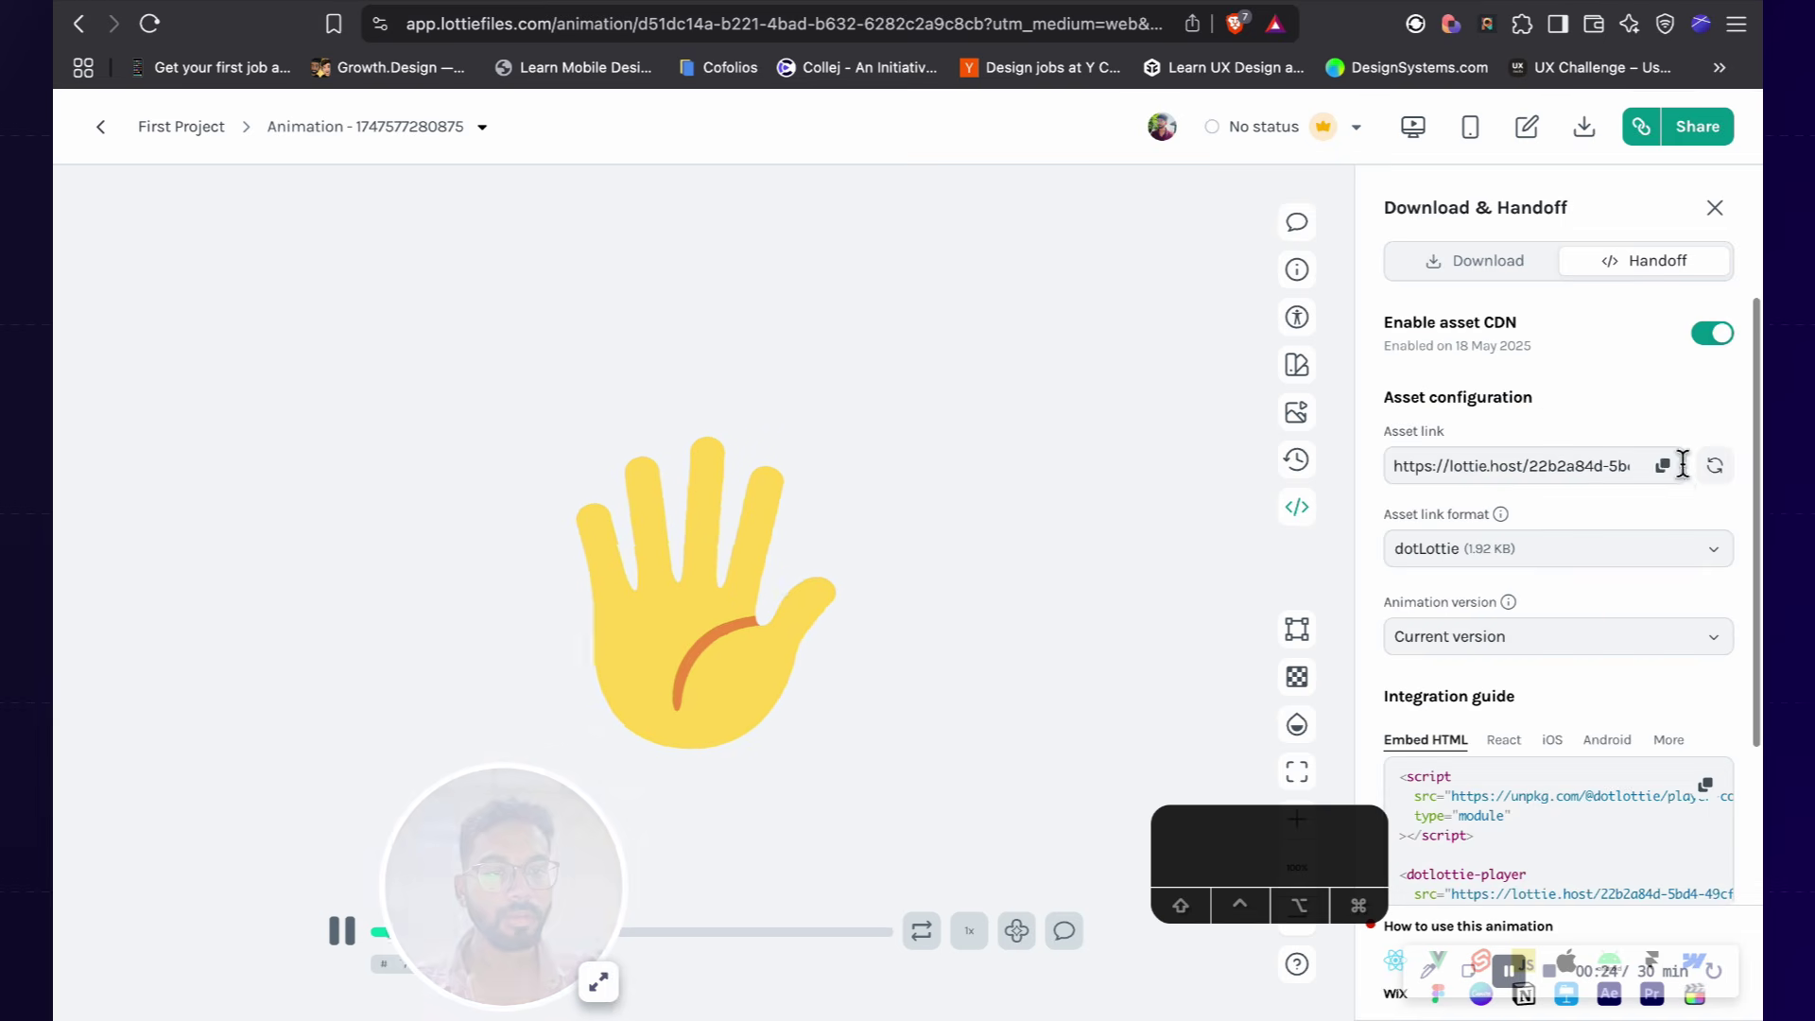
pyautogui.click(1663, 465)
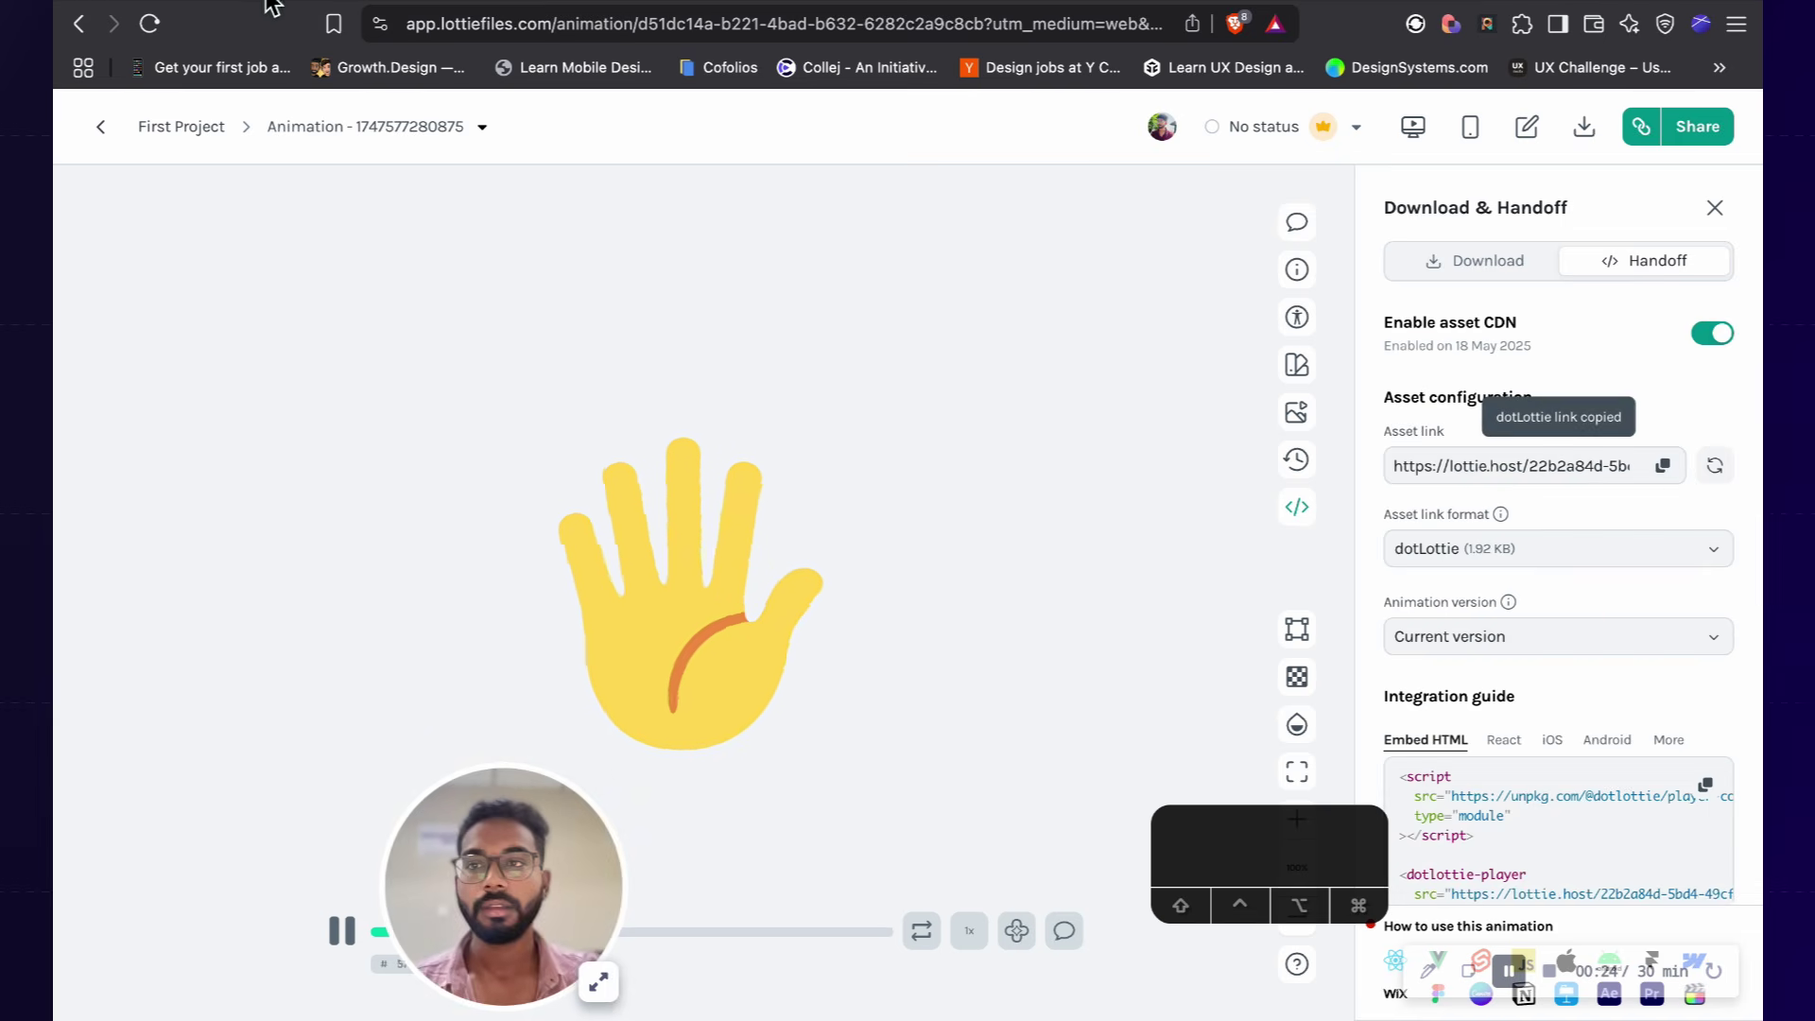
# Step: Switch back to the Framer project and add a Dot Lottie element beside the Home page's Desktop breakpoint
pyautogui.hotkey('ctrl', 'Tab')
pyautogui.scroll(8, 711, 370)
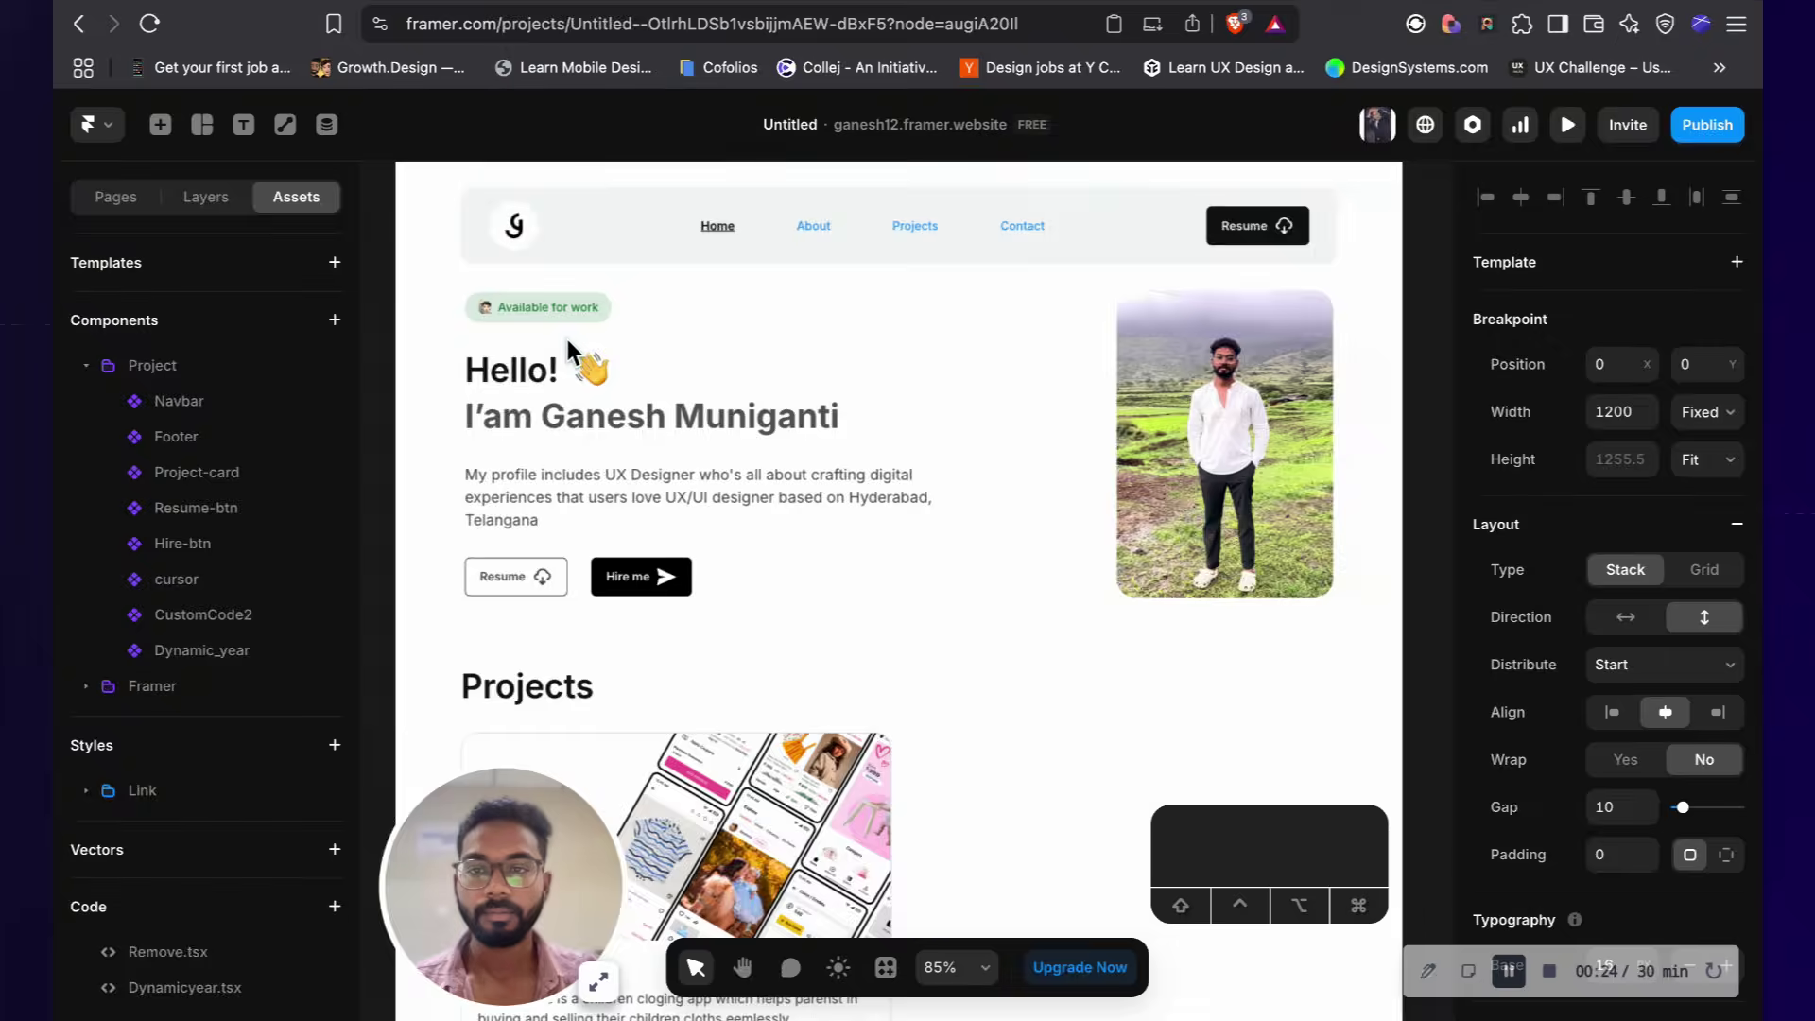
pyautogui.click(714, 383)
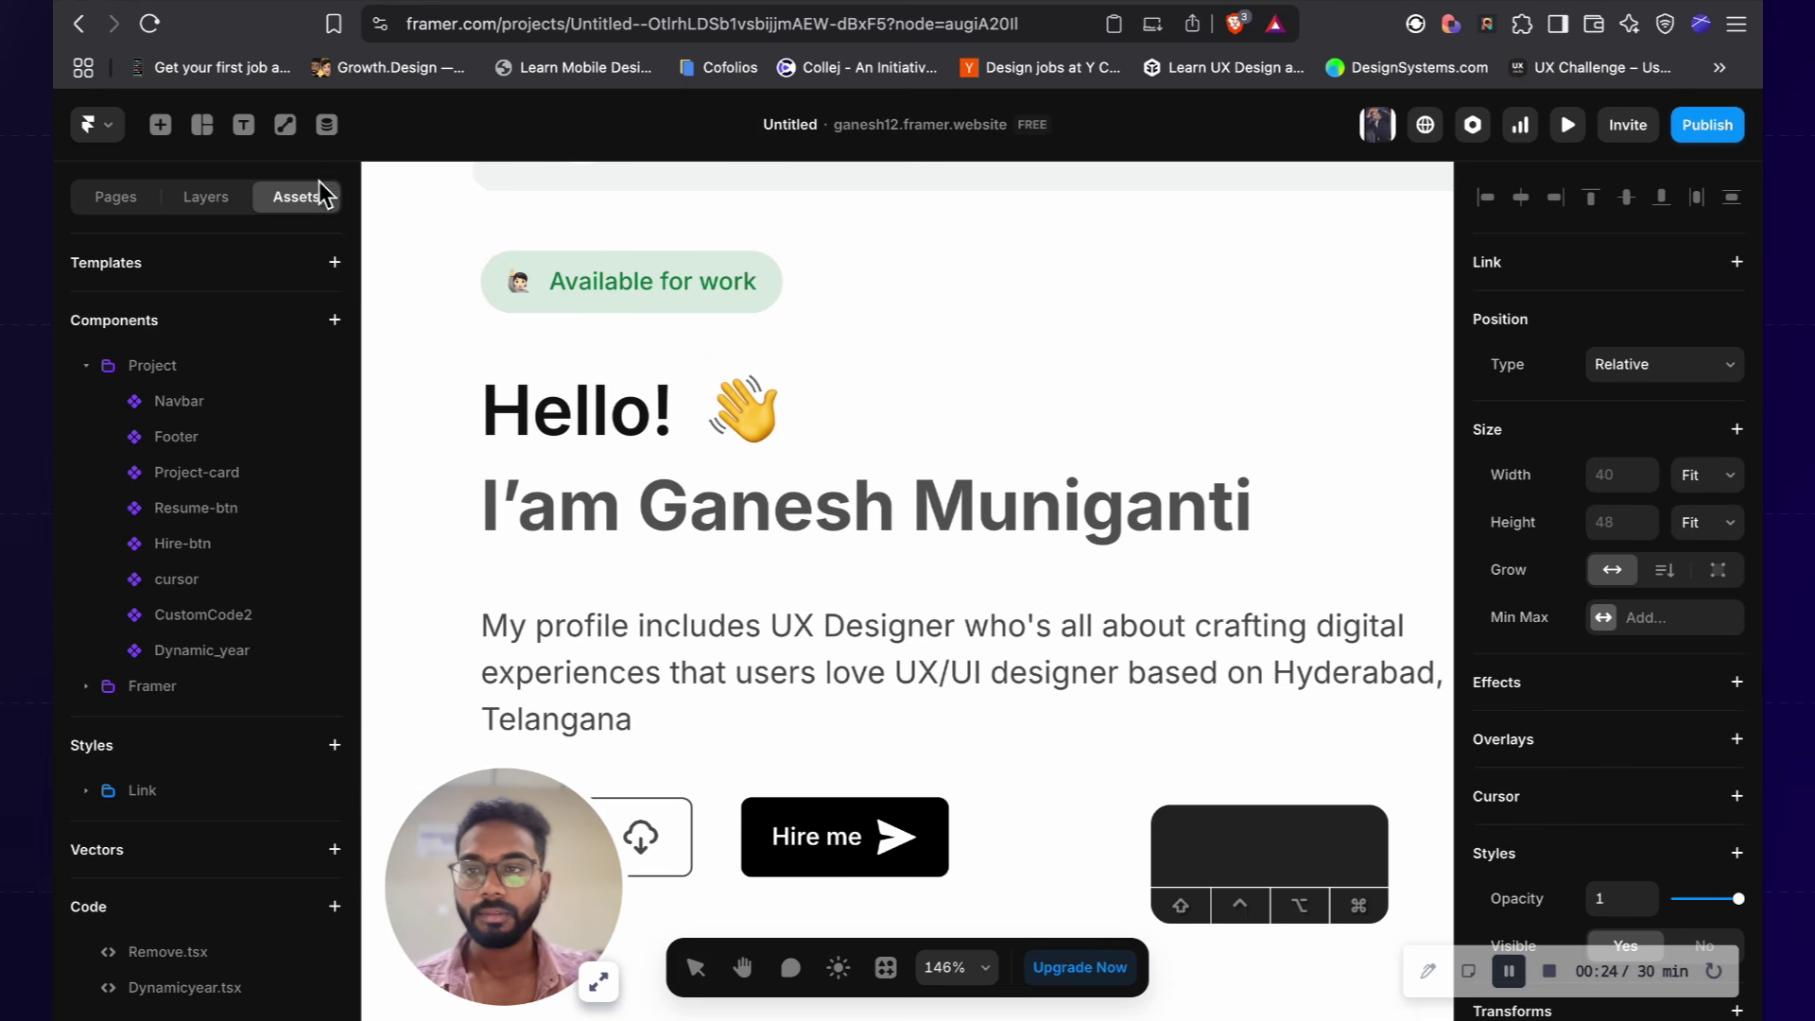
pyautogui.click(168, 138)
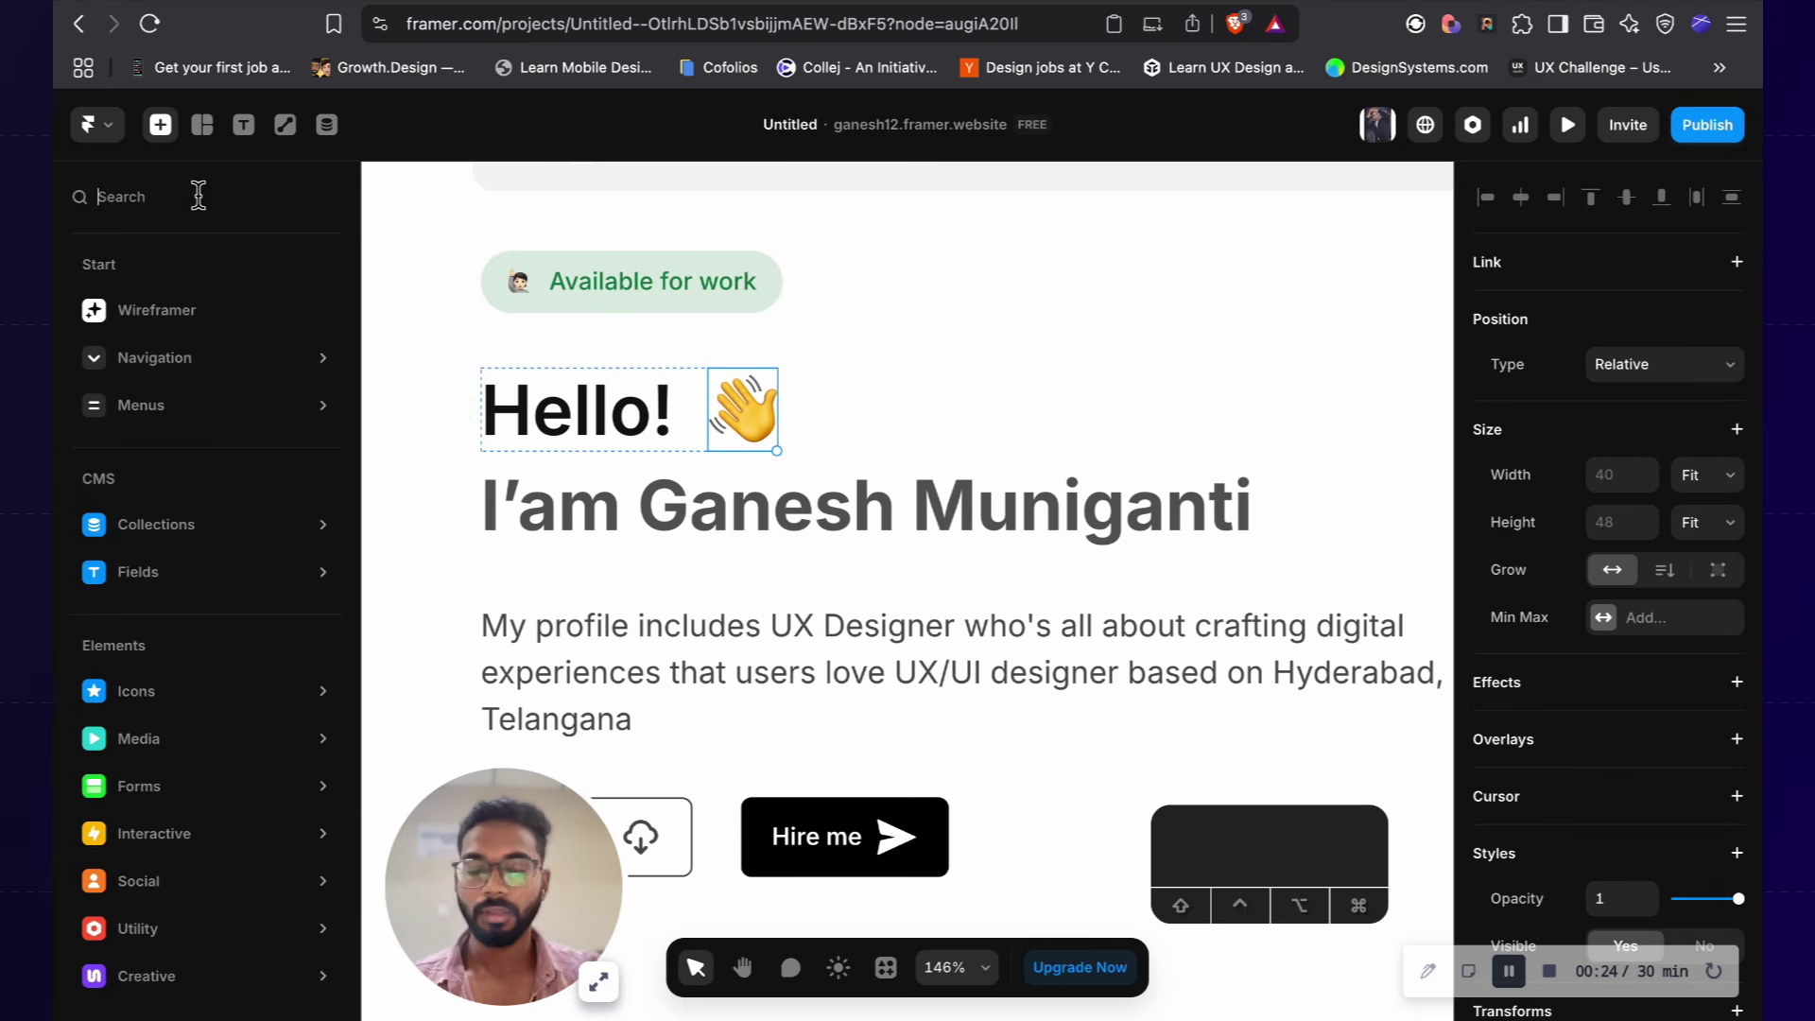
pyautogui.write('lo')
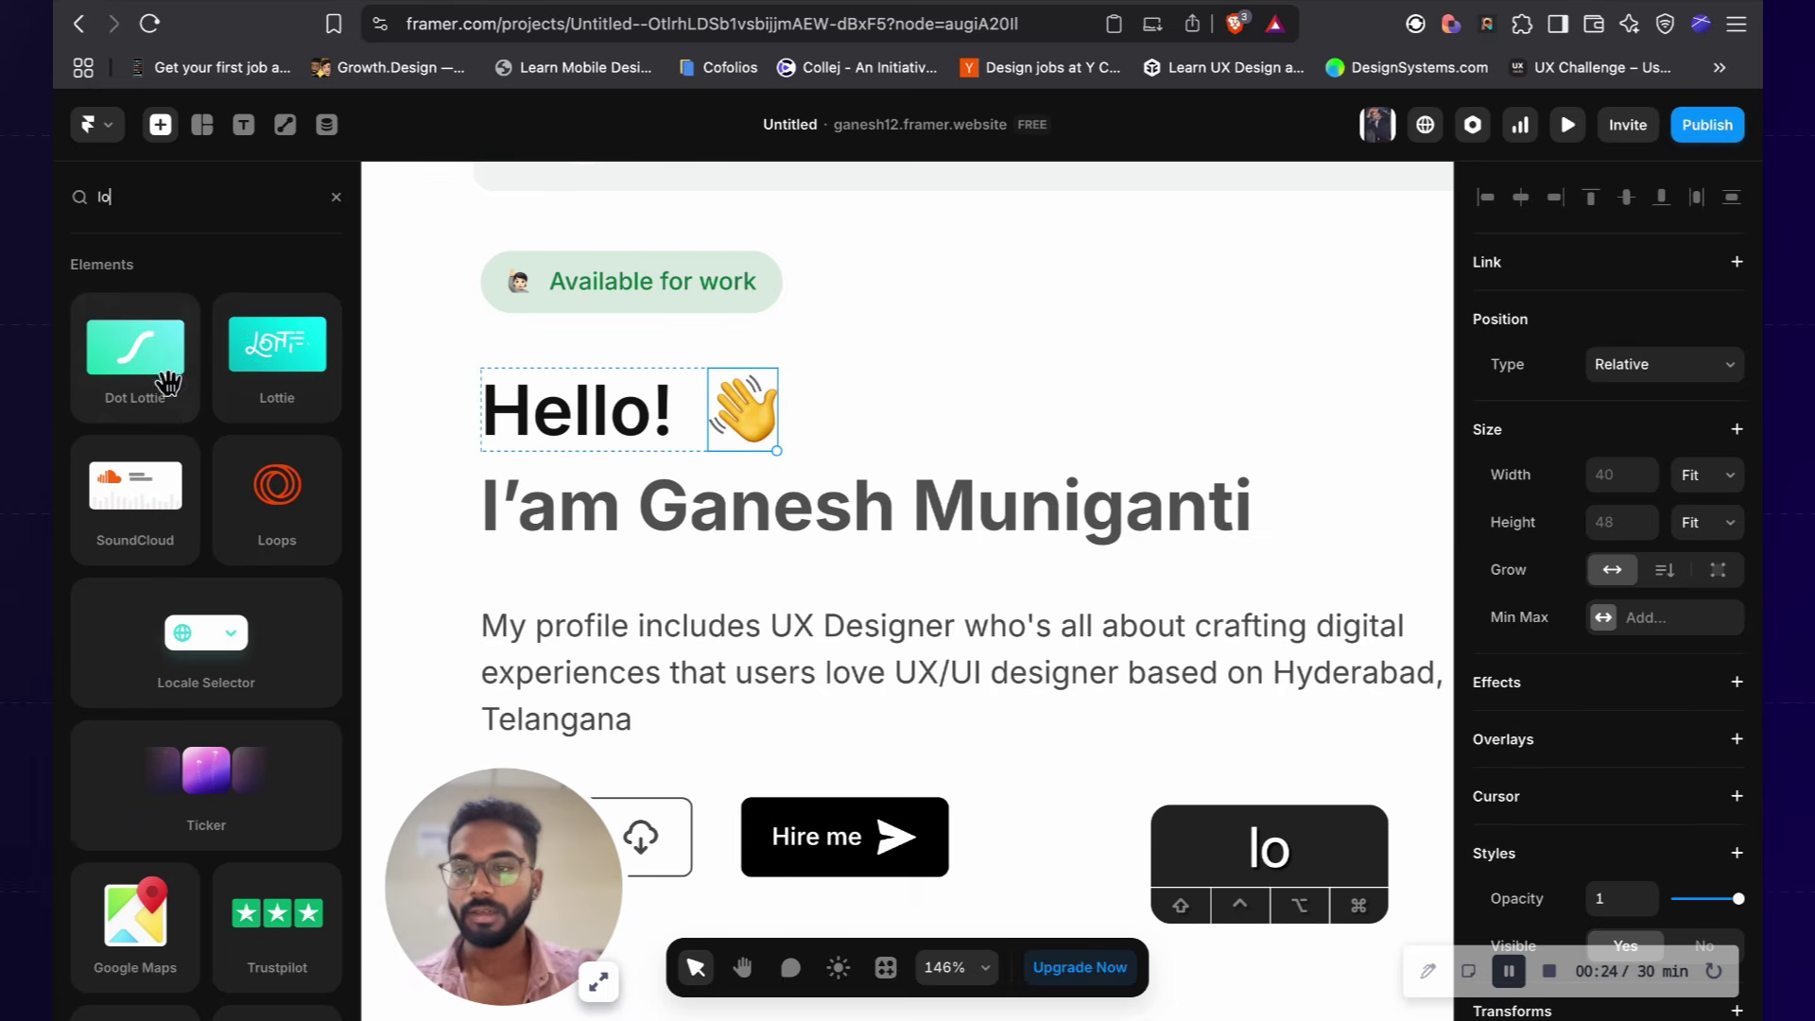
pyautogui.click(168, 382)
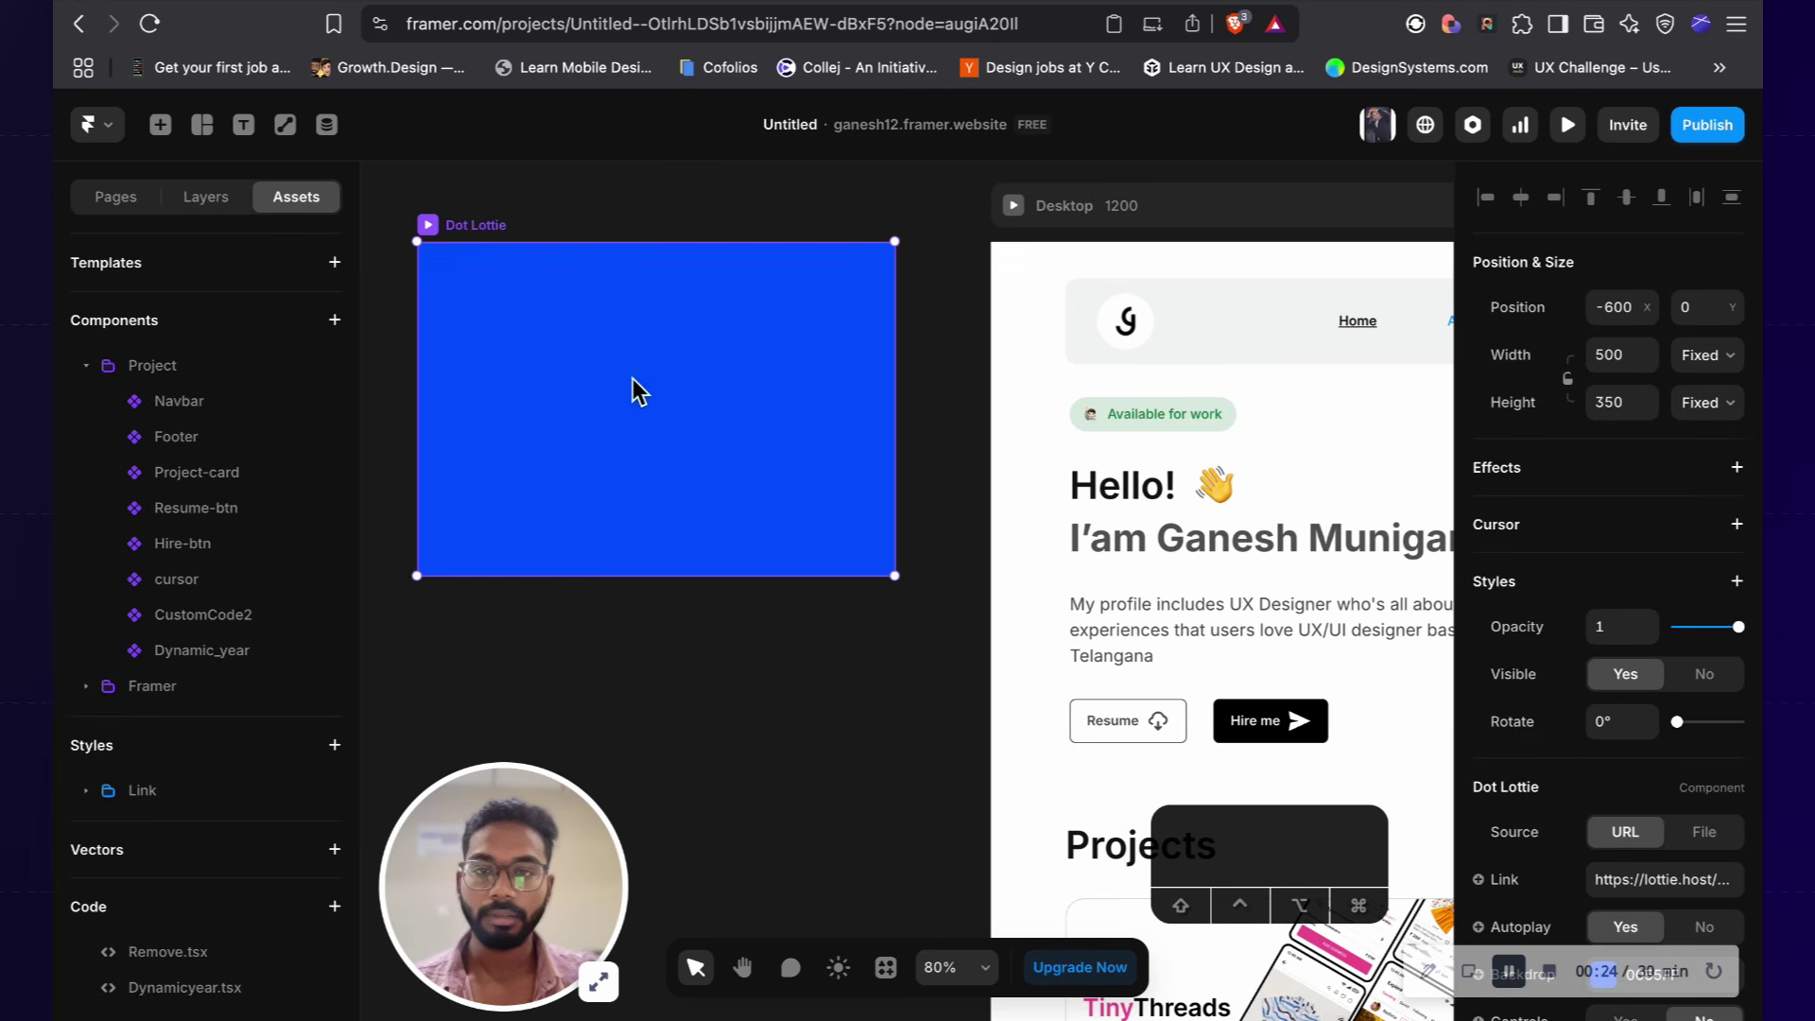
# Step: Replace the Dot Lottie element's source link with the copied hand animation link
pyautogui.scroll(-3, 1699, 594)
pyautogui.click(1700, 605)
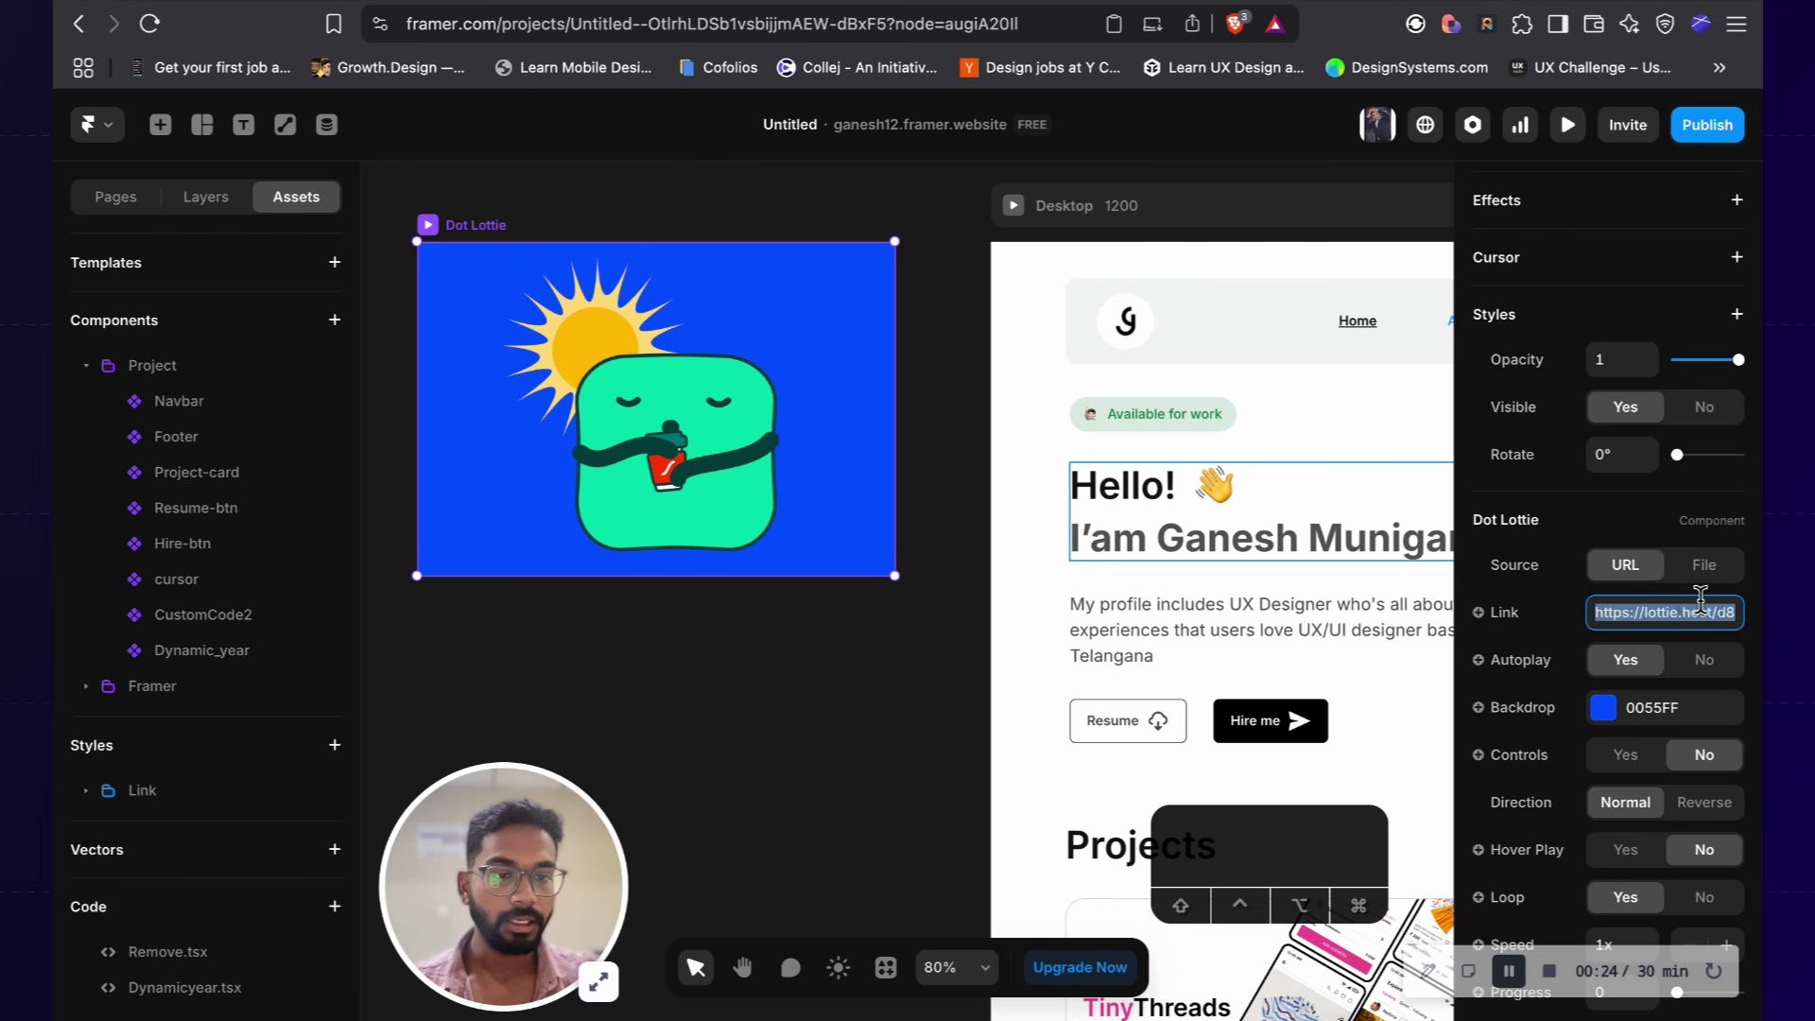
pyautogui.press('BackSpace')
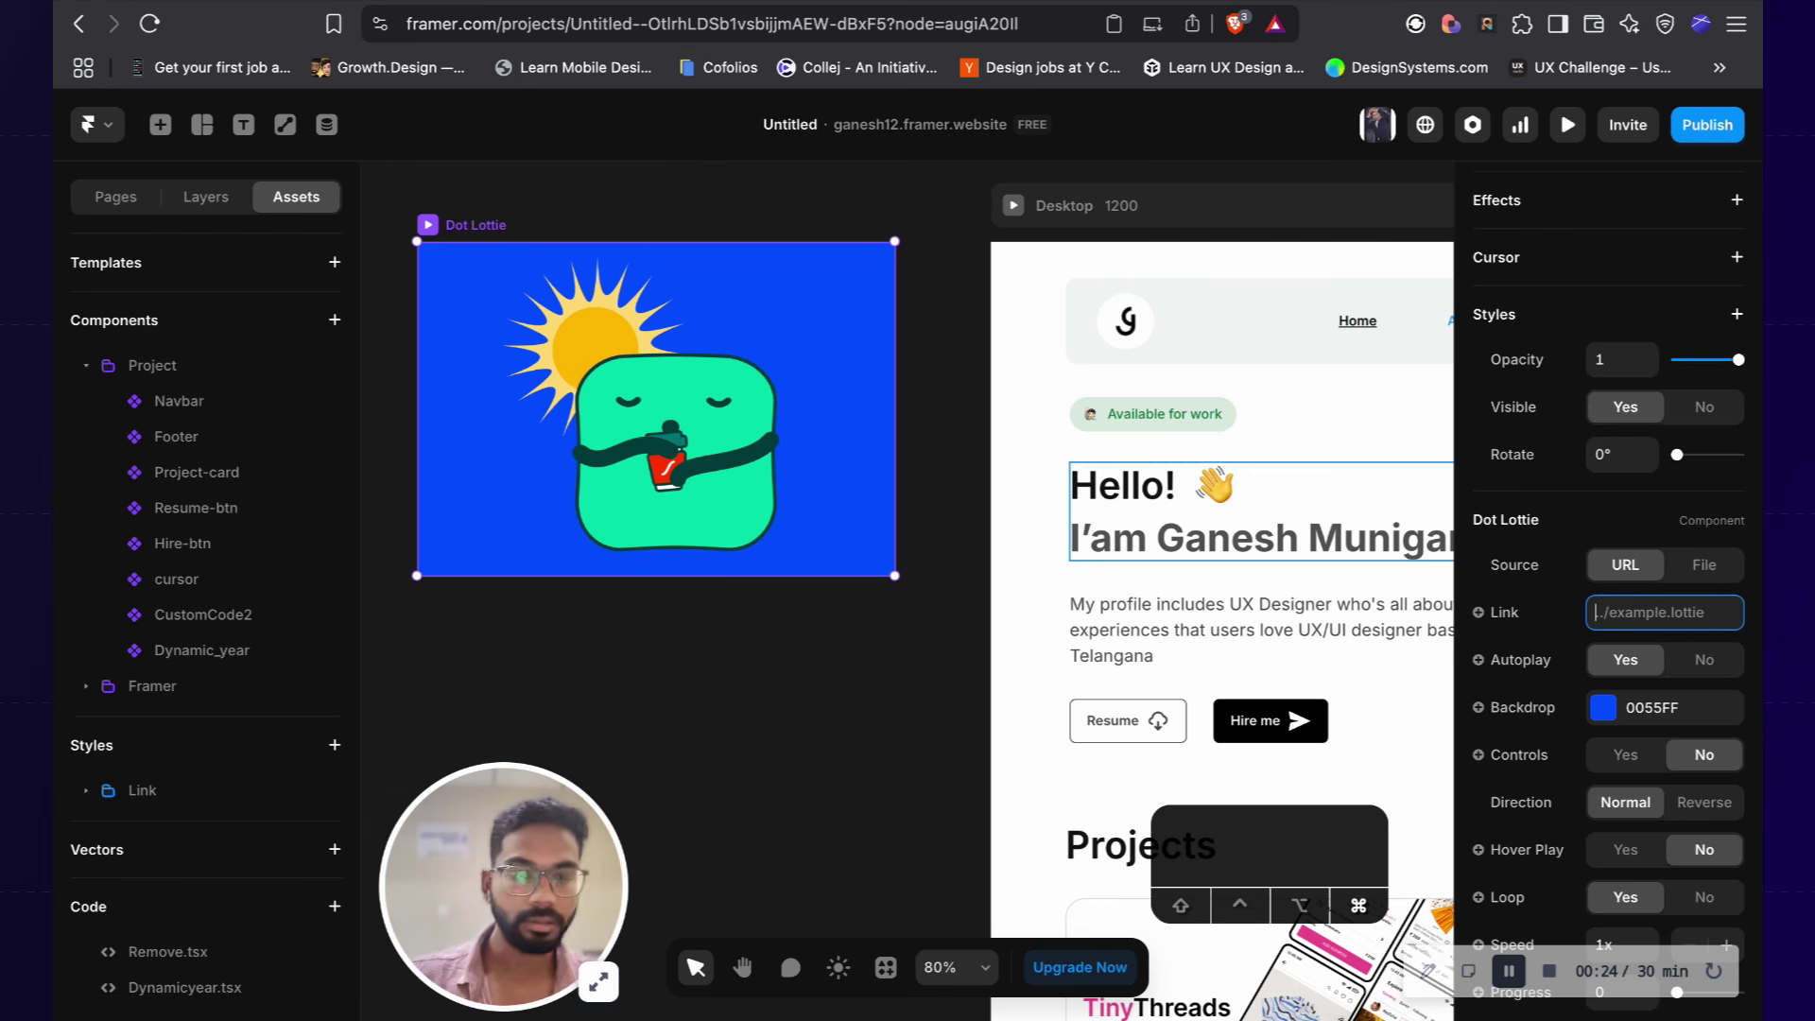
pyautogui.press('Return')
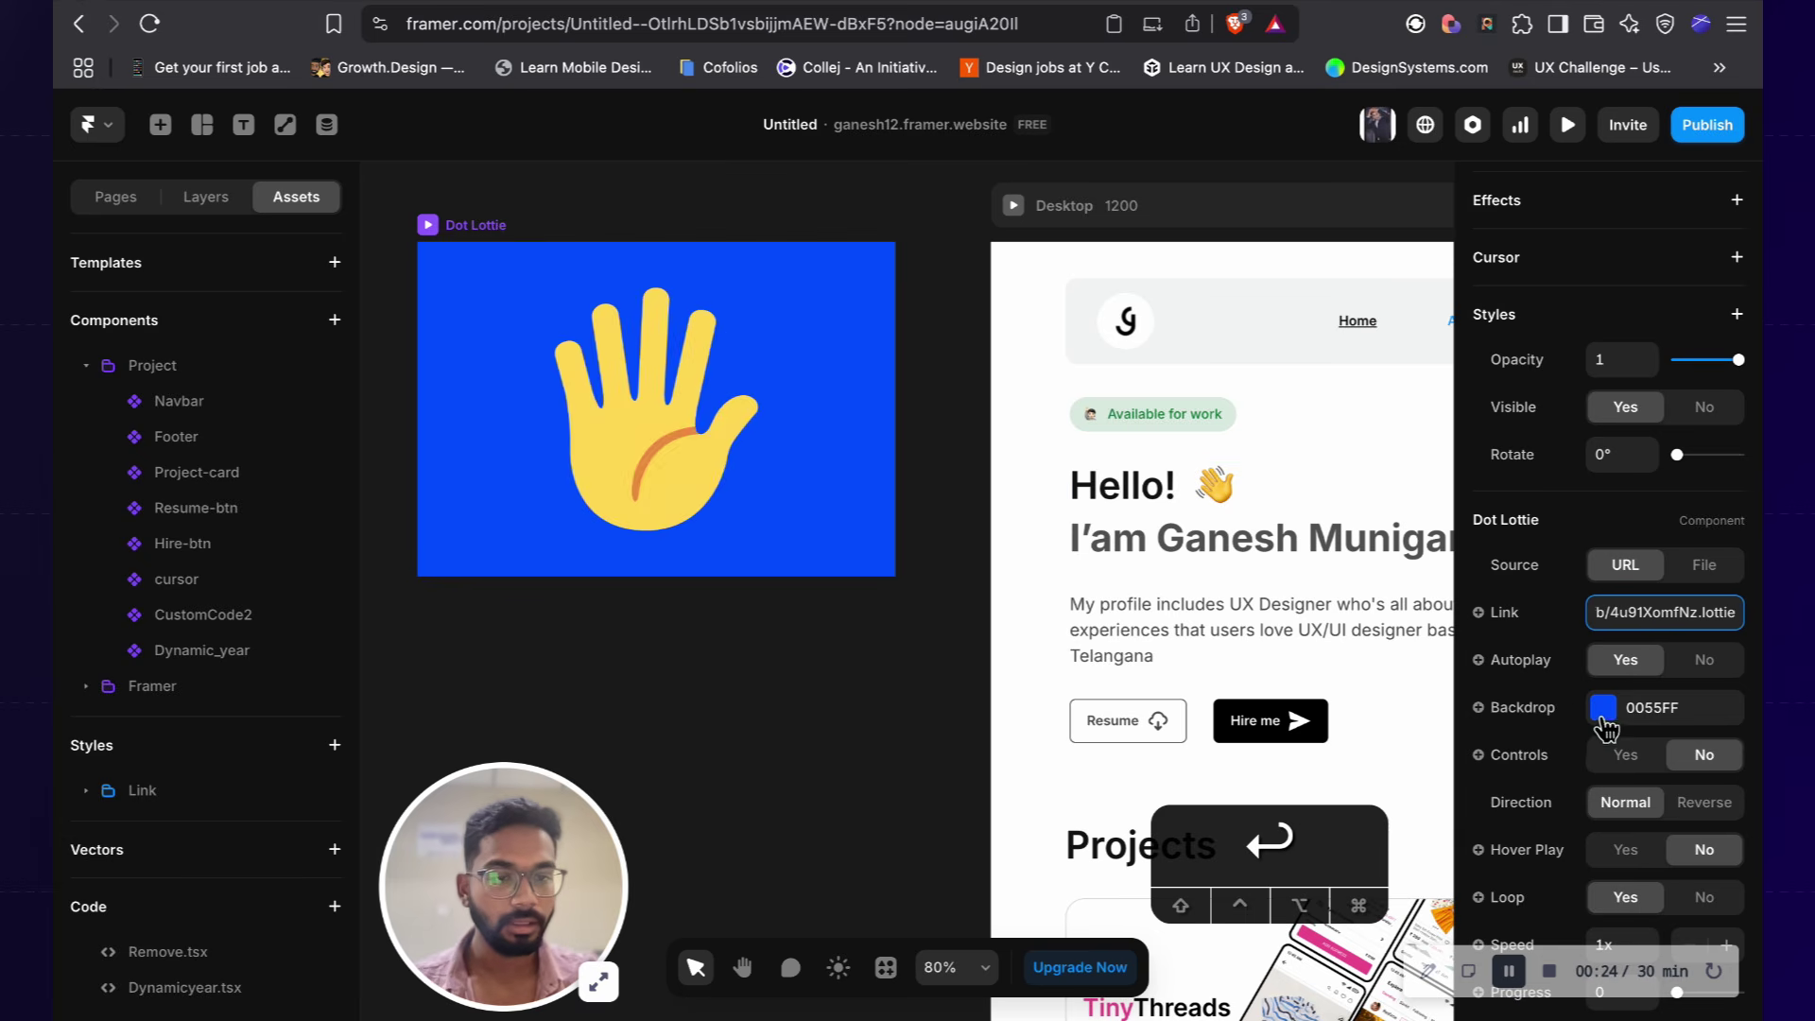
# Step: Make the Dot Lottie element's backdrop transparent by setting its color opacity to 0%
pyautogui.click(1603, 707)
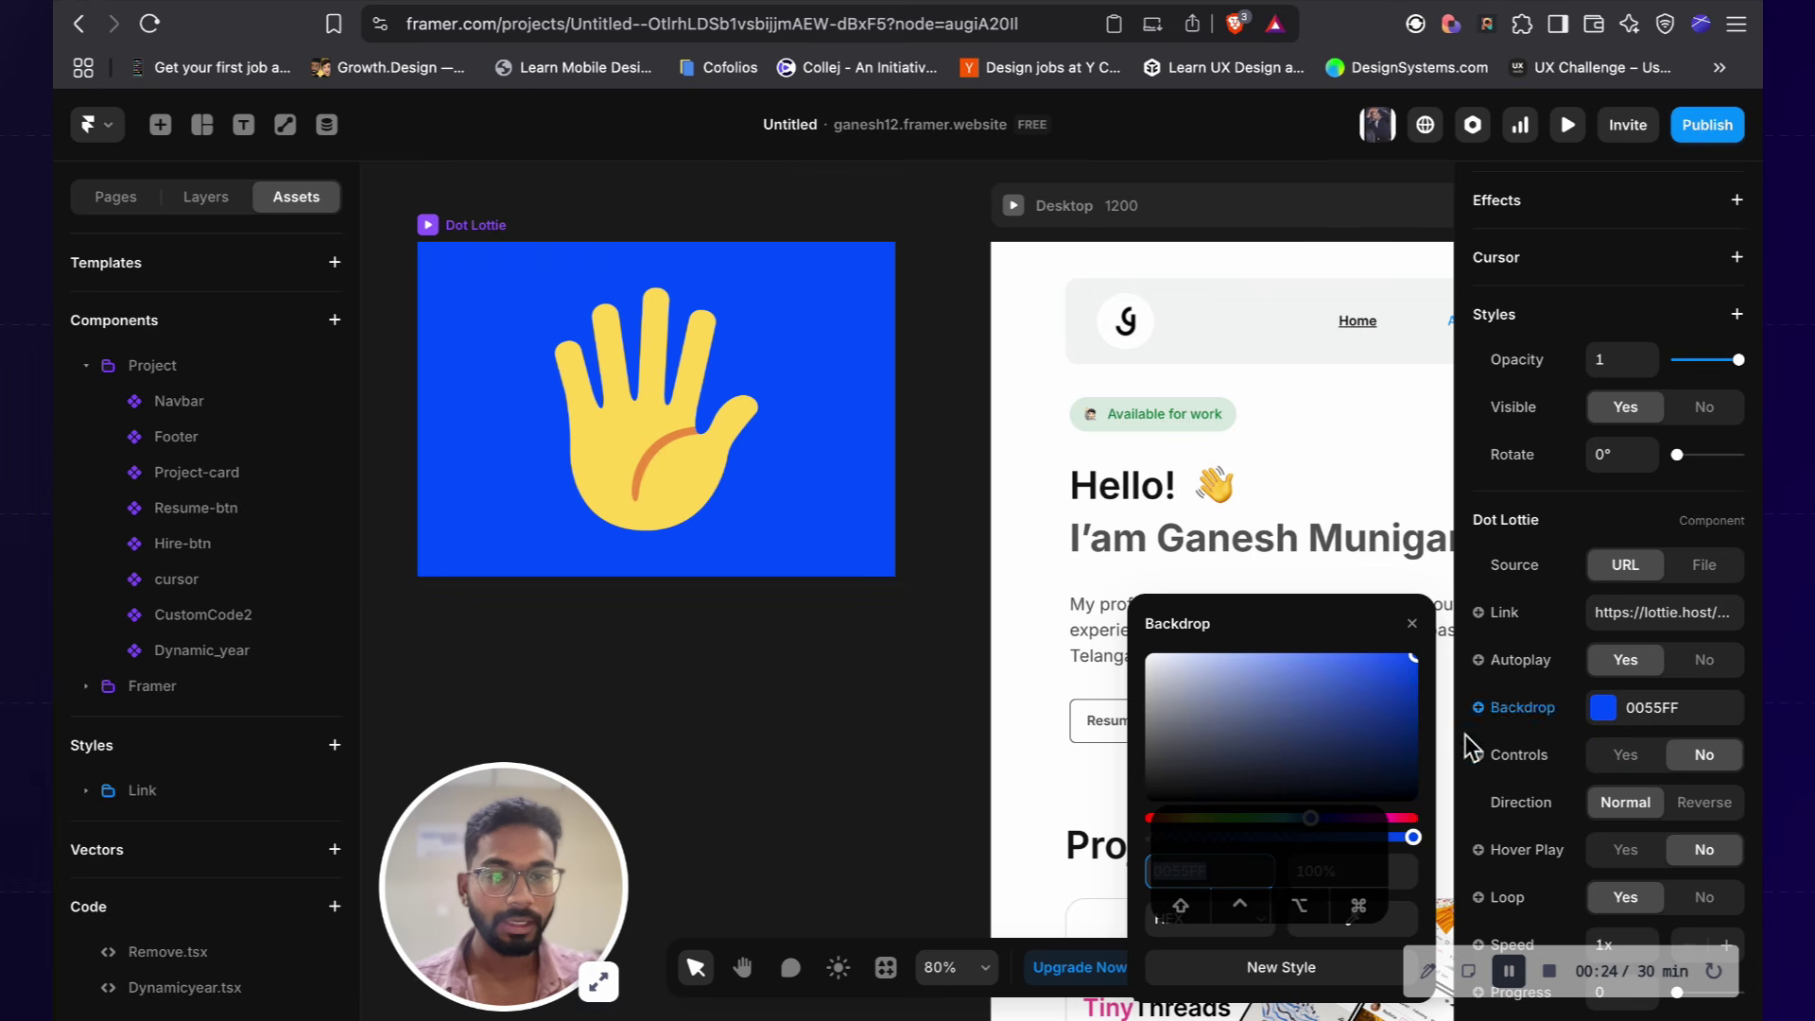
pyautogui.moveTo(1350, 645); pyautogui.dragTo(1350, 430)
pyautogui.click(1352, 654)
pyautogui.write('0')
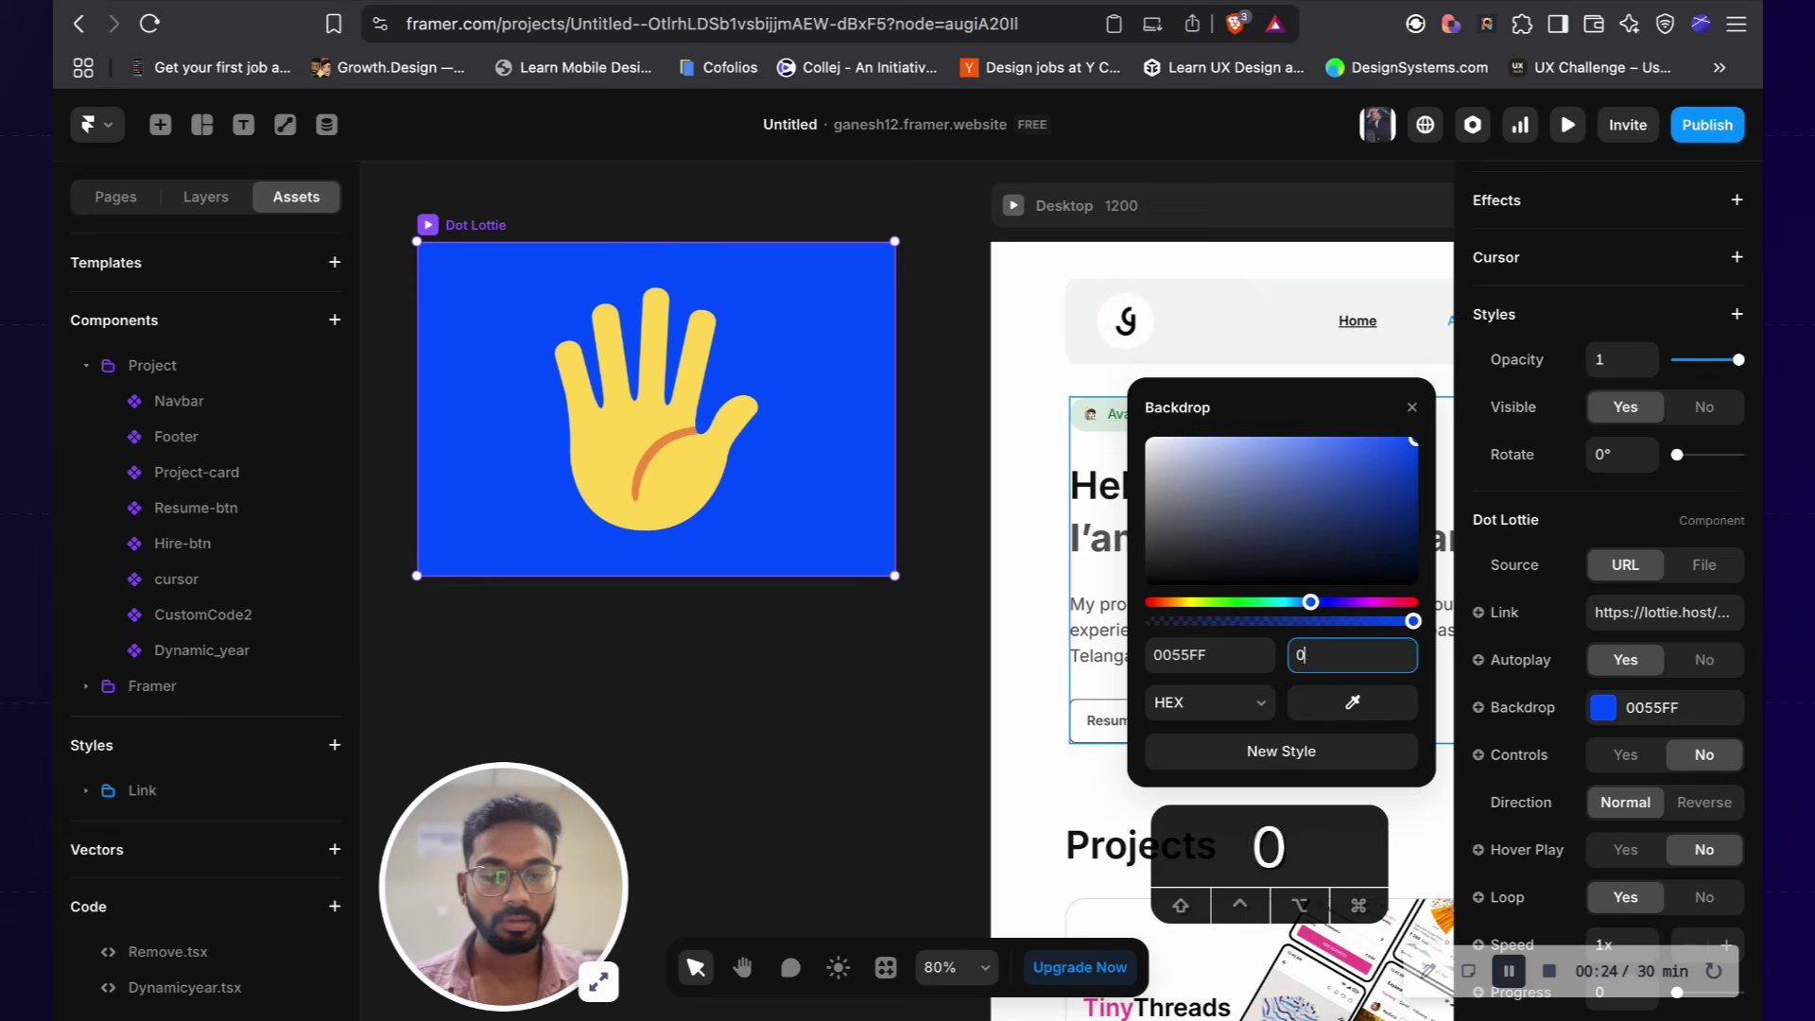
pyautogui.press('Return')
pyautogui.click(700, 612)
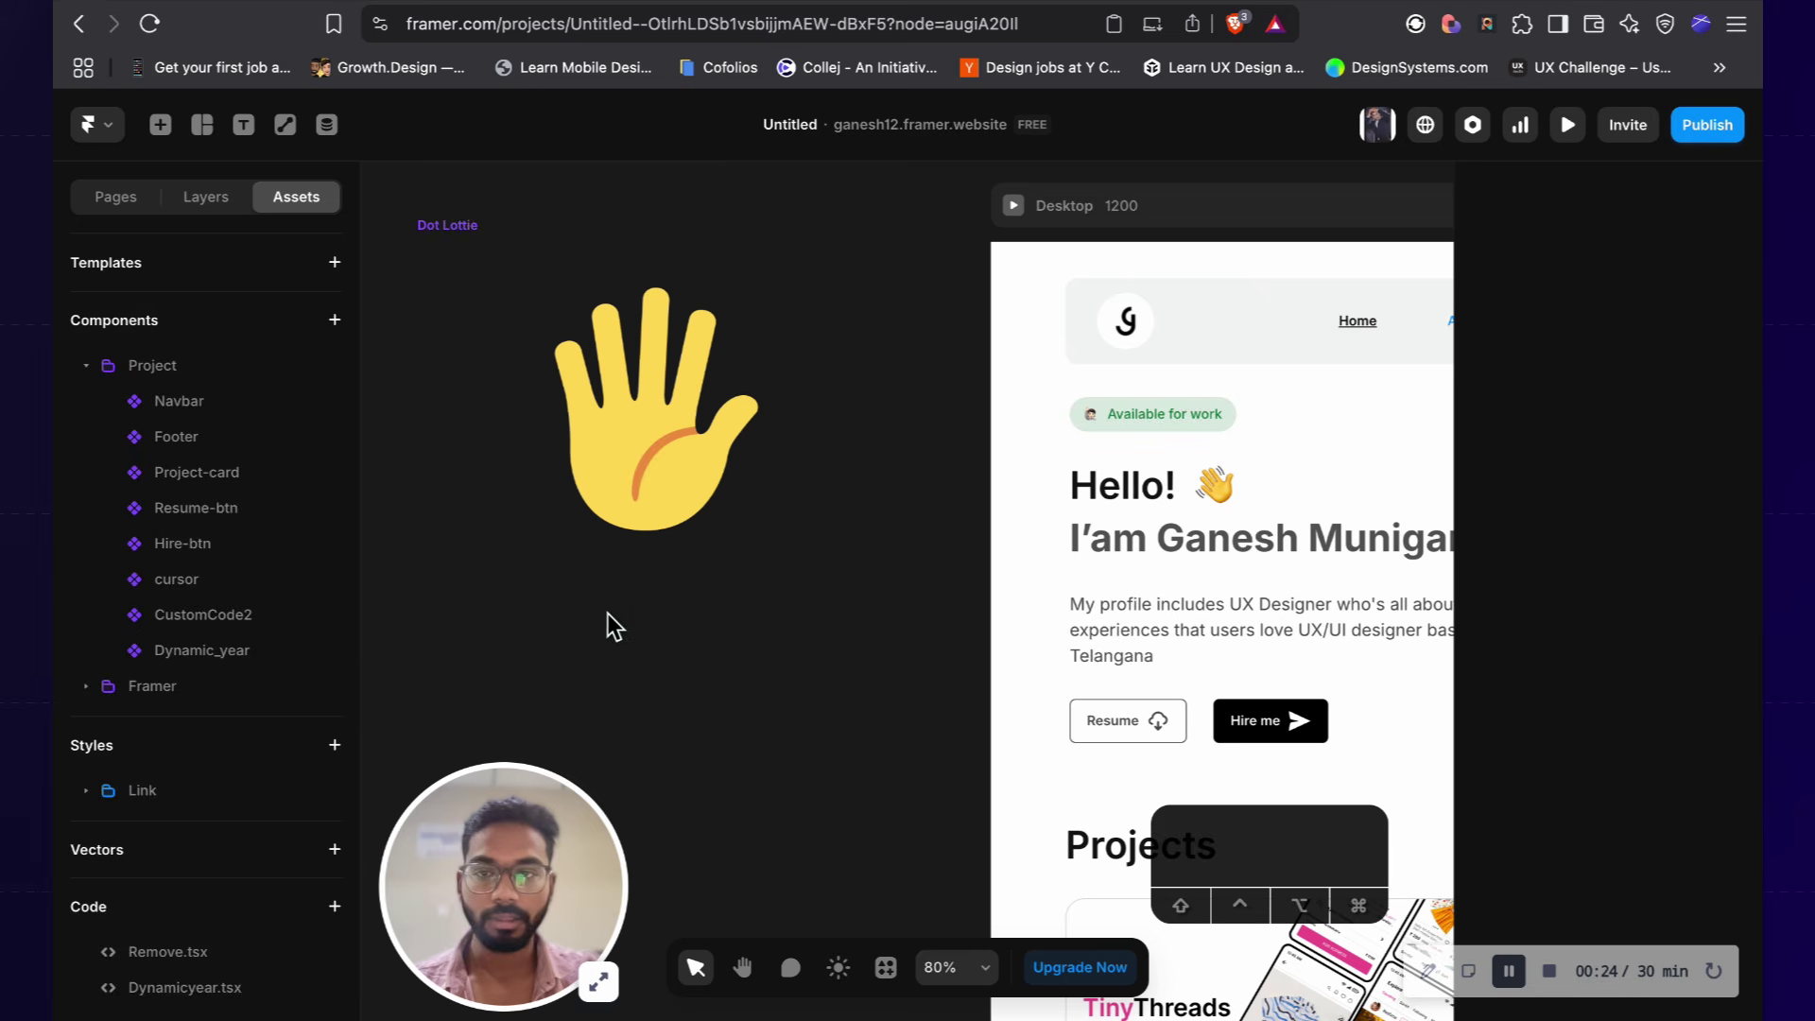
# Step: Reselect the Dot Lottie element and review its playback, loop, speed and size settings
pyautogui.rightClick(461, 237)
pyautogui.click(462, 236)
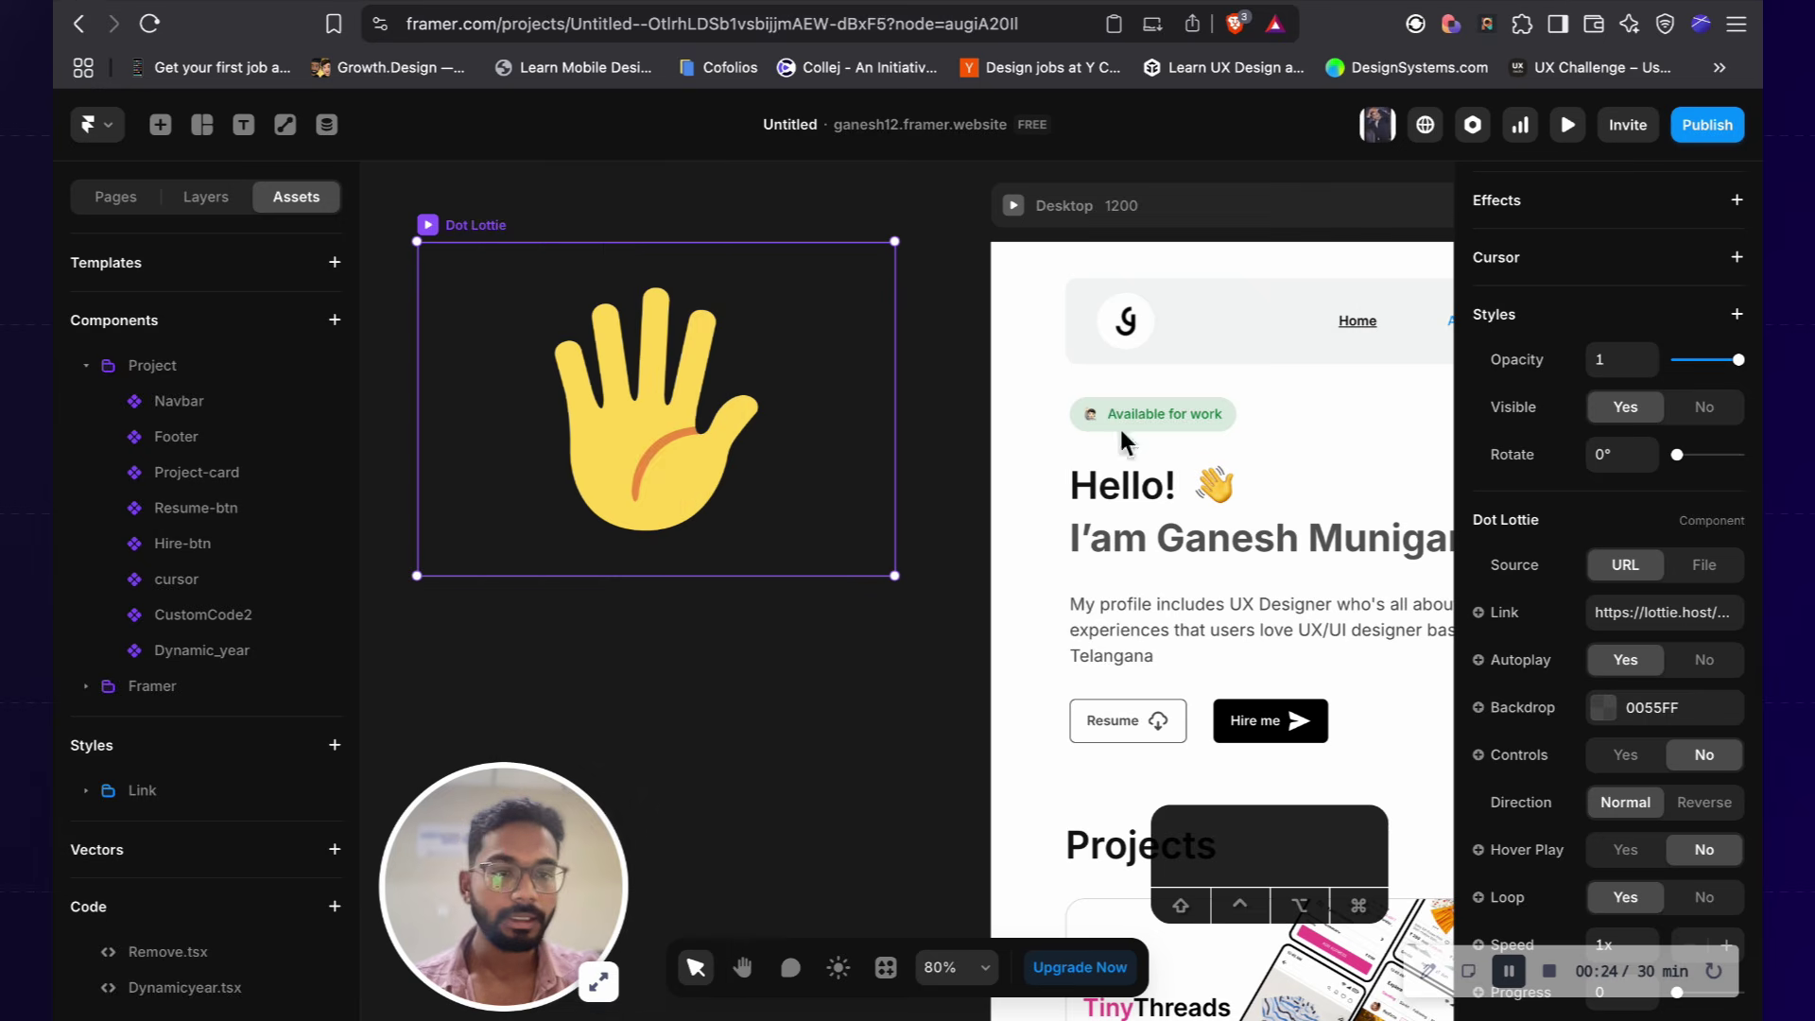
pyautogui.scroll(-3, 1683, 601)
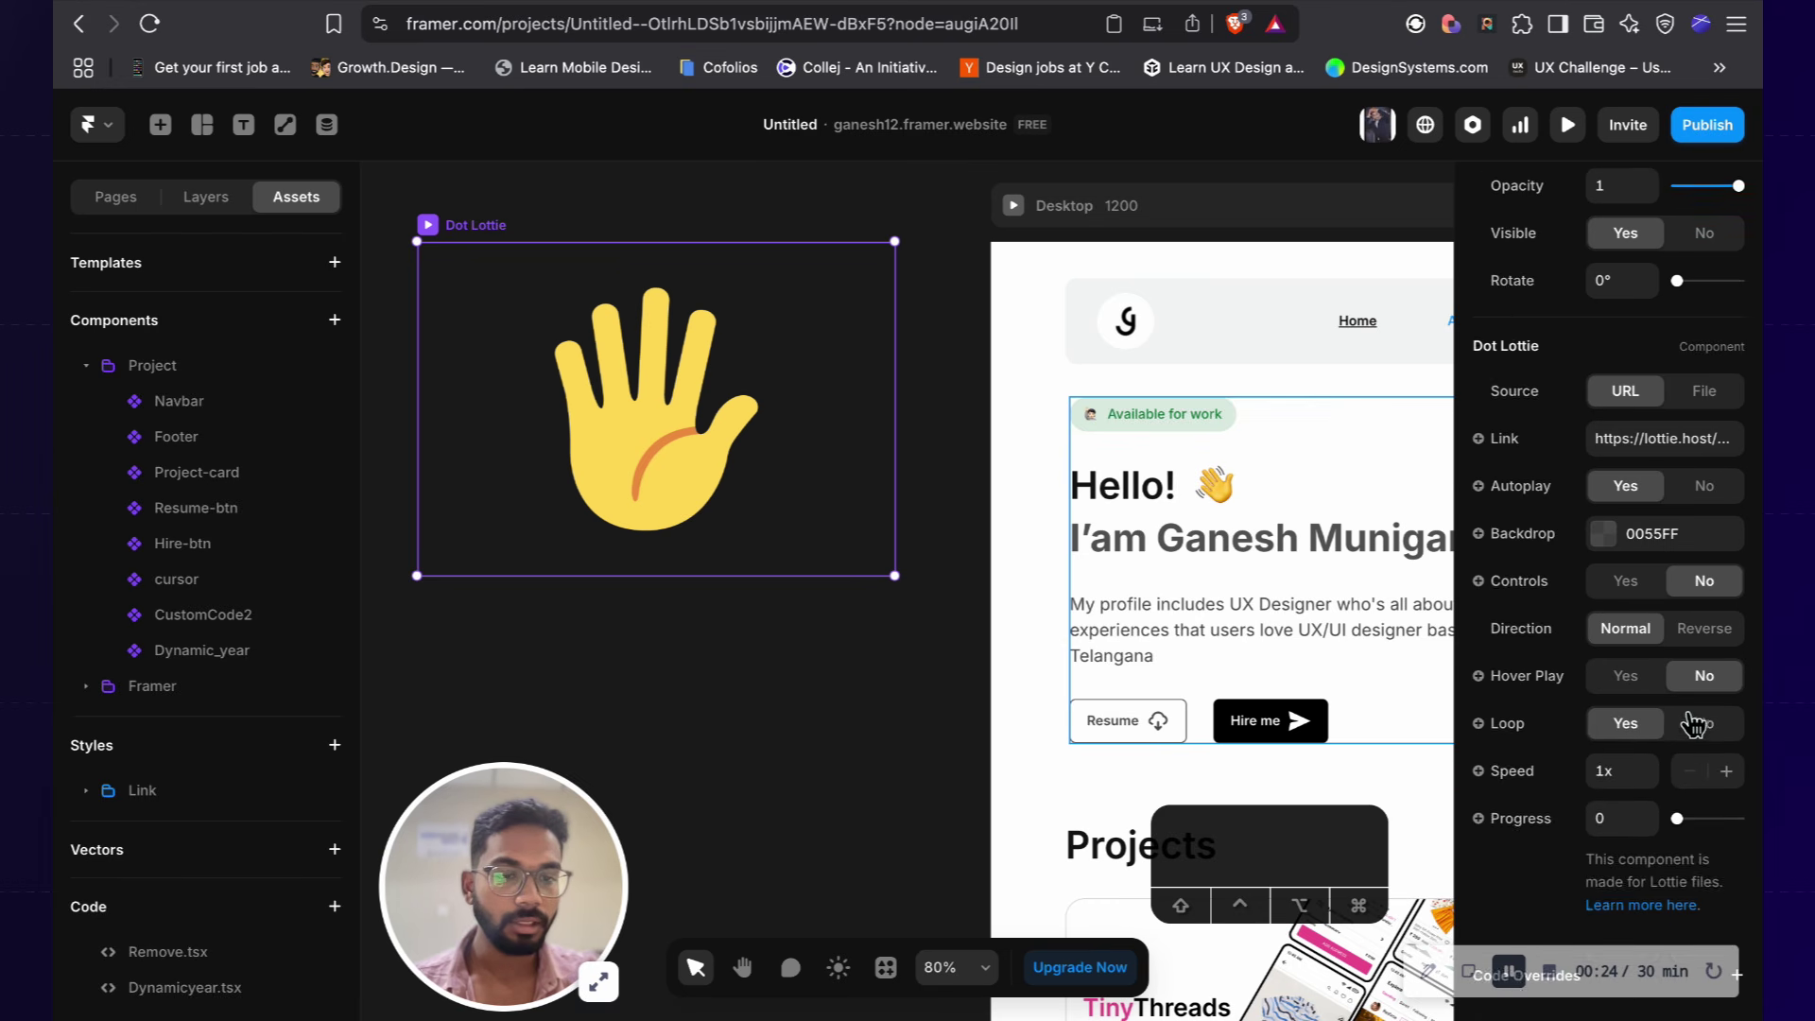
pyautogui.scroll(2, 1691, 709)
pyautogui.scroll(-2, 1691, 713)
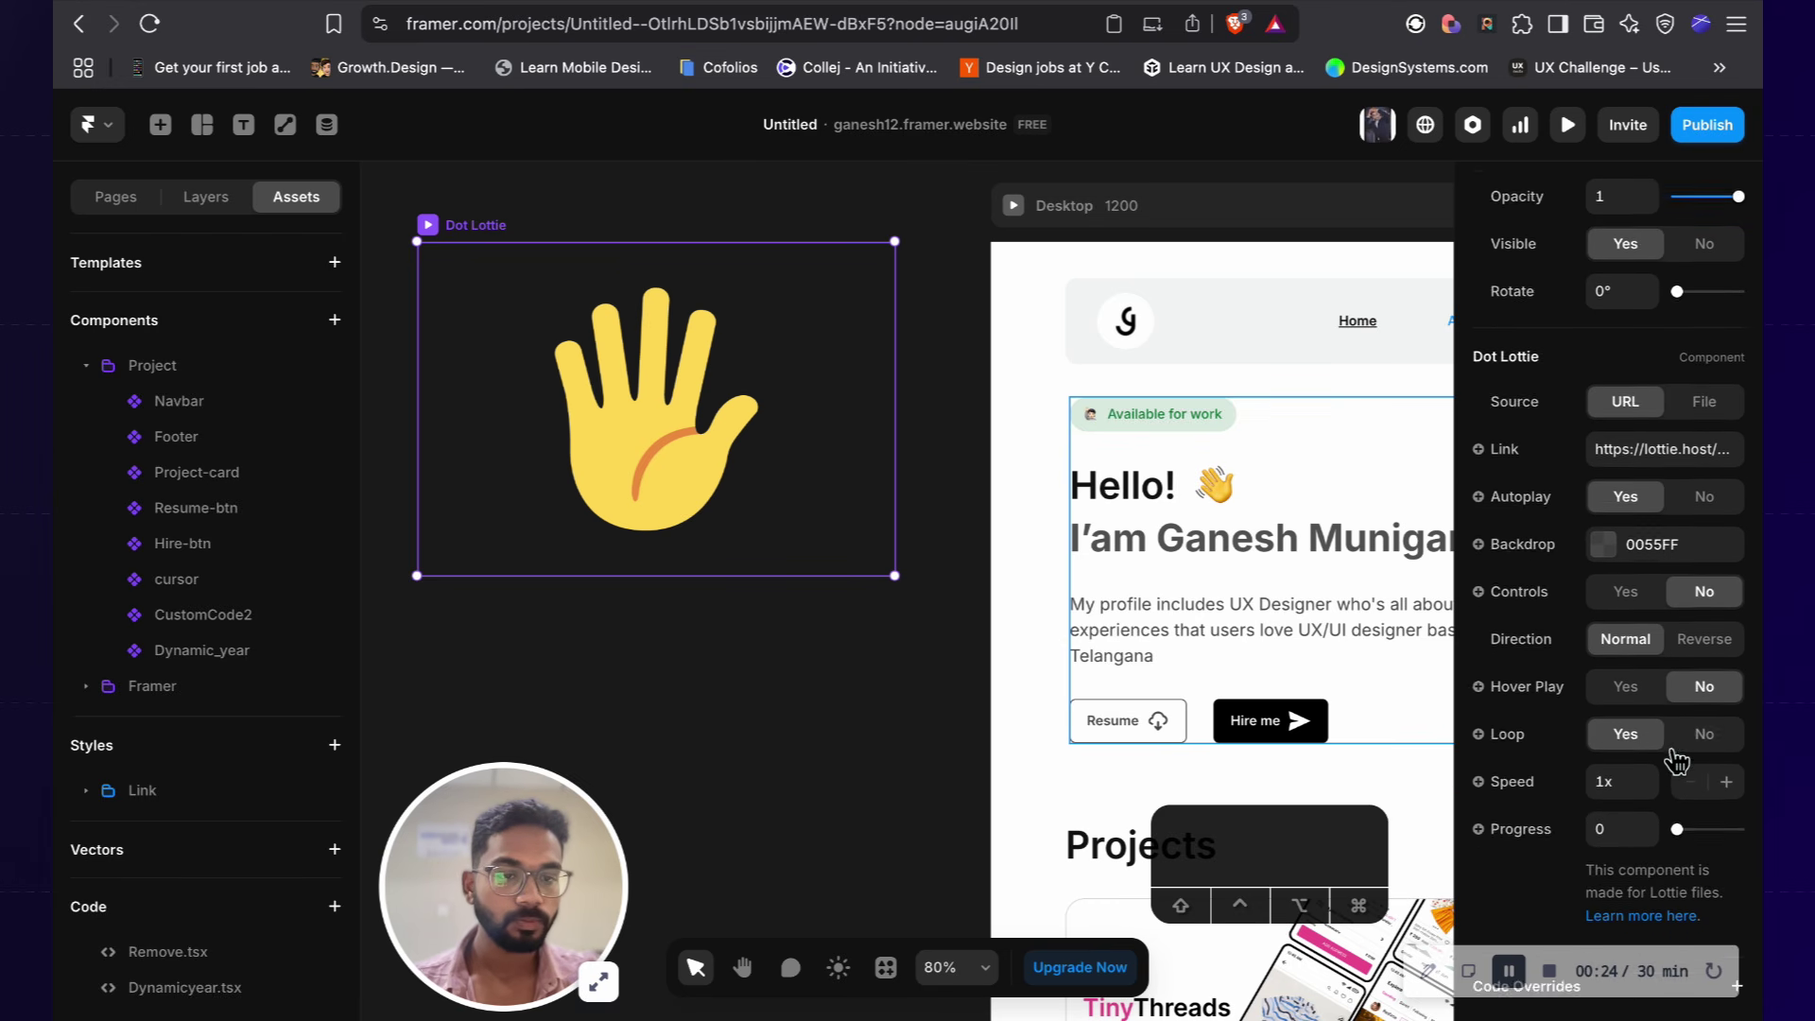
pyautogui.scroll(1, 1692, 765)
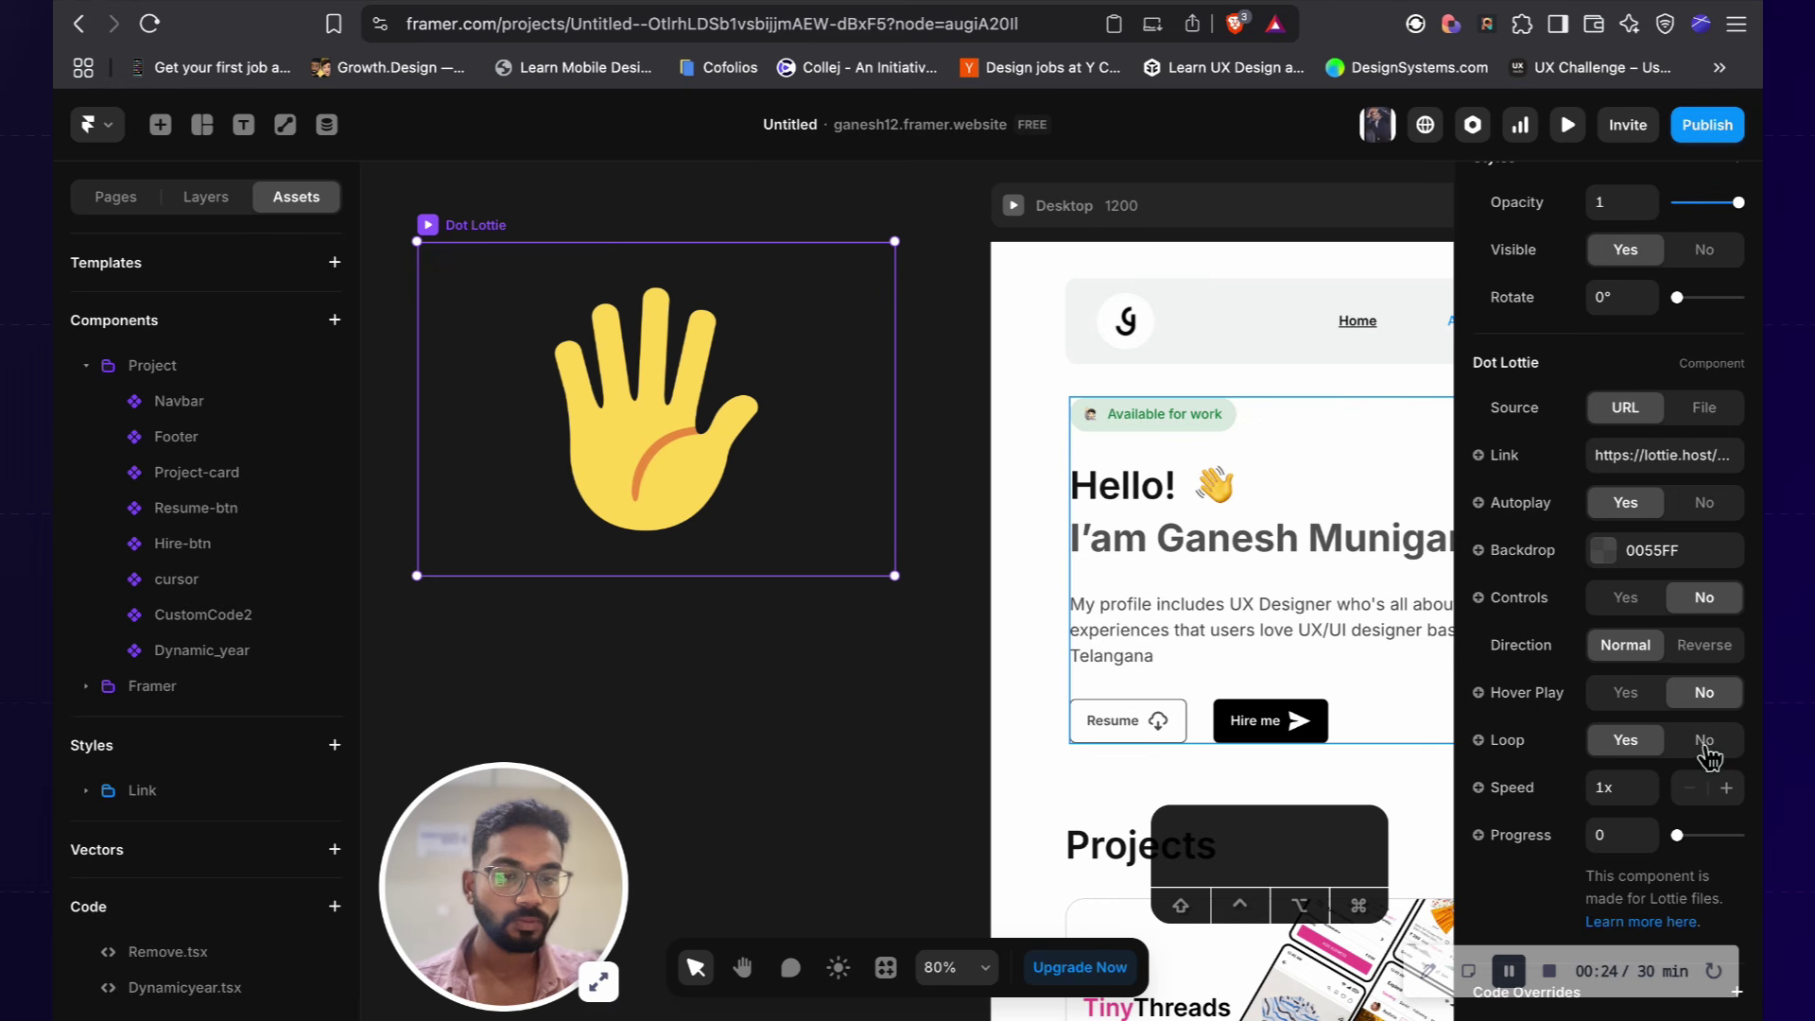
pyautogui.scroll(5, 1627, 775)
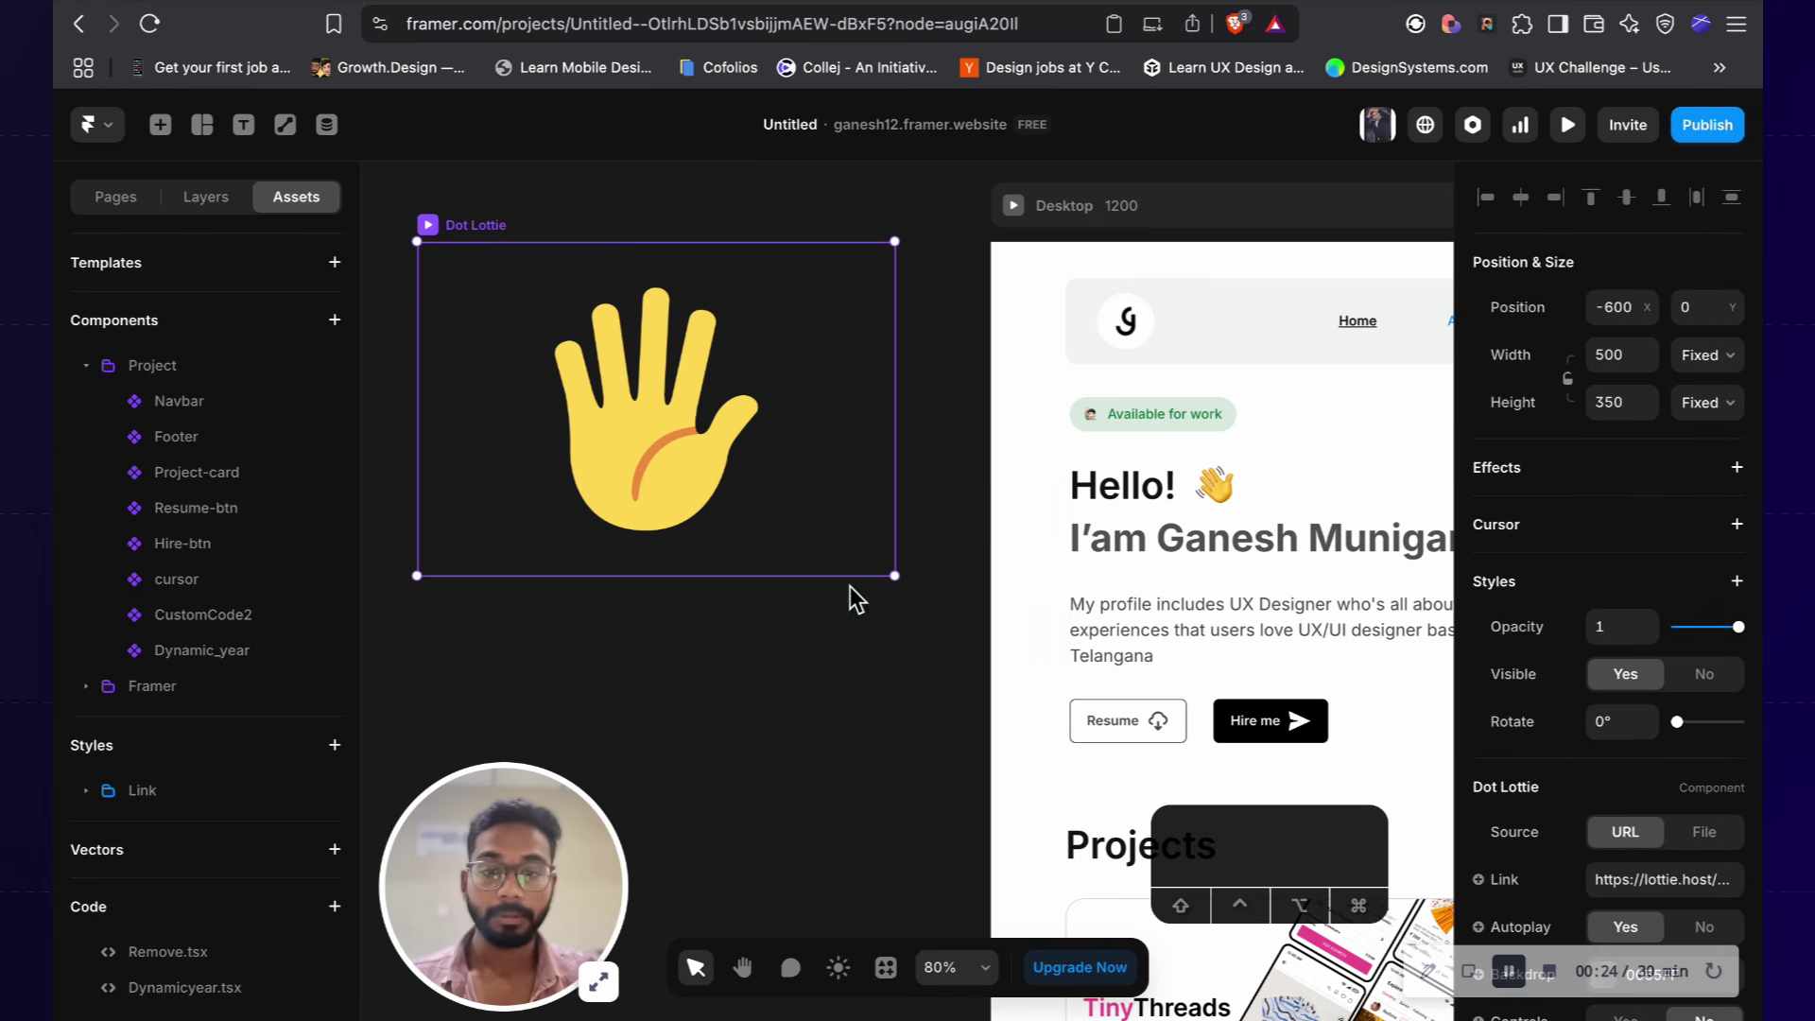
# Step: Shrink the Dot Lottie element to about 81 × 57 and place it beside the wave emoji in the Desktop hero's Hello! row
pyautogui.moveTo(892, 573); pyautogui.dragTo(1197, 491)
pyautogui.click(1172, 497)
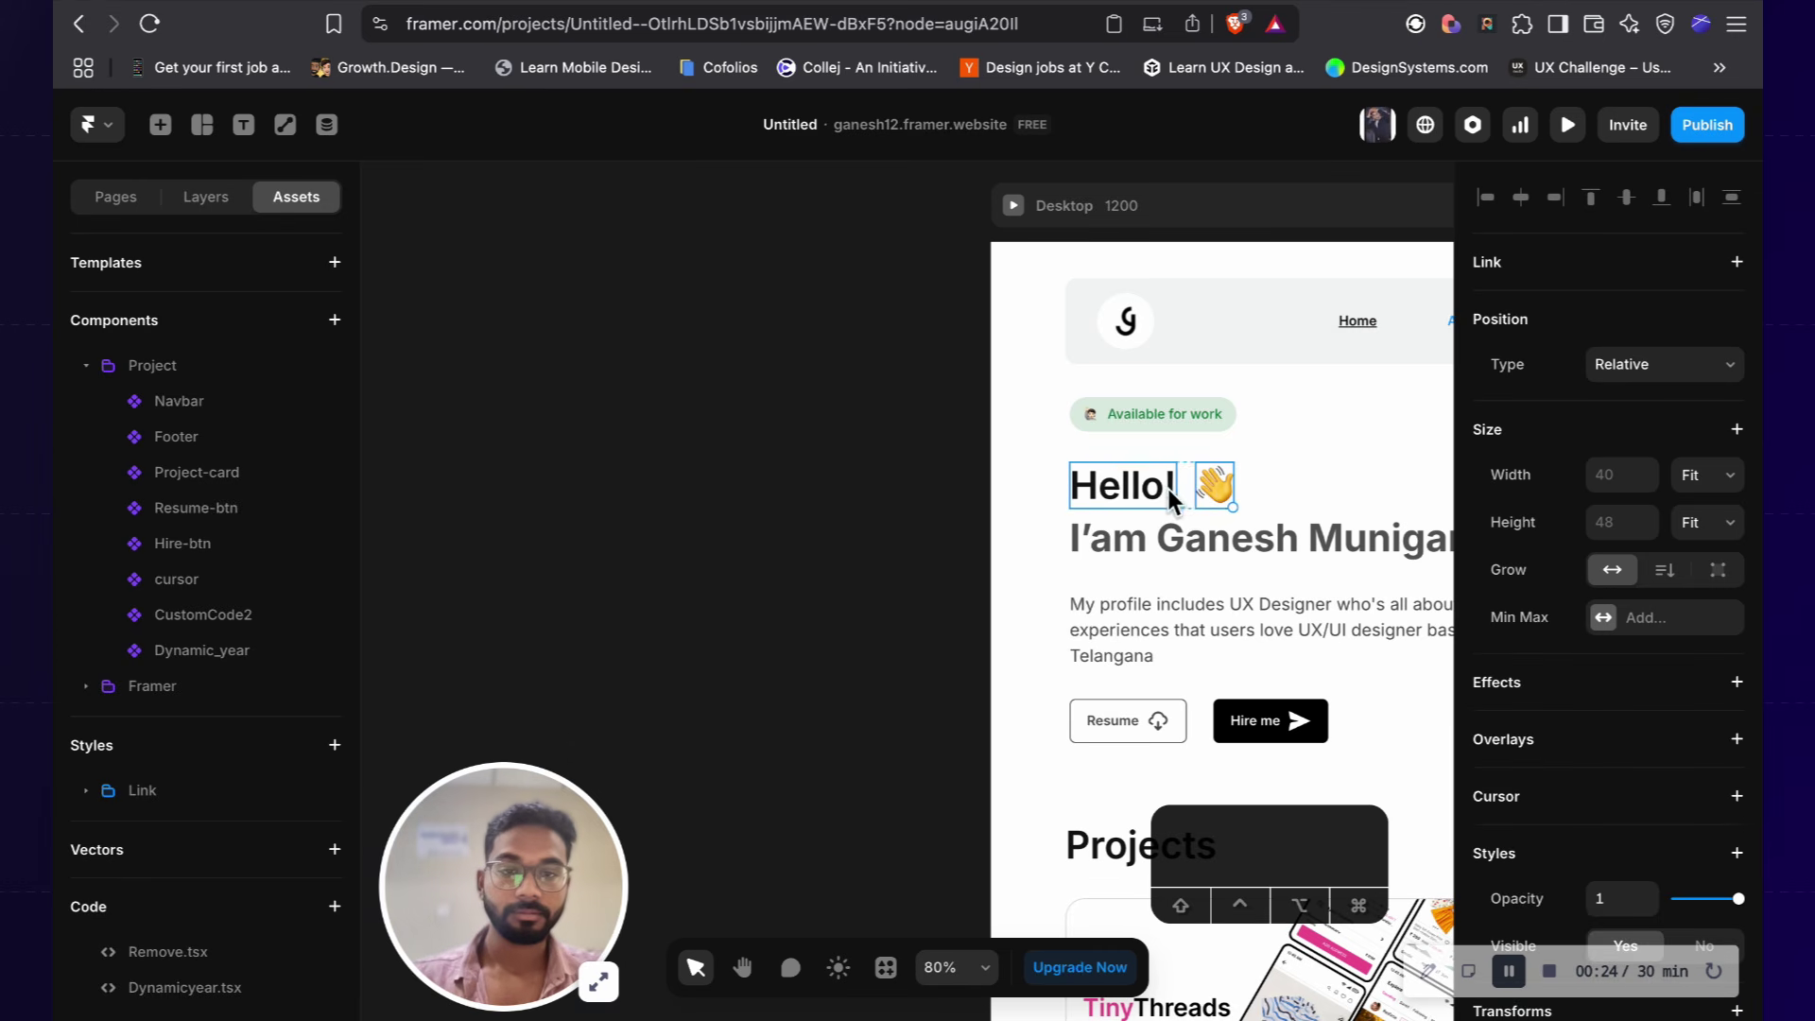
pyautogui.click(1290, 486)
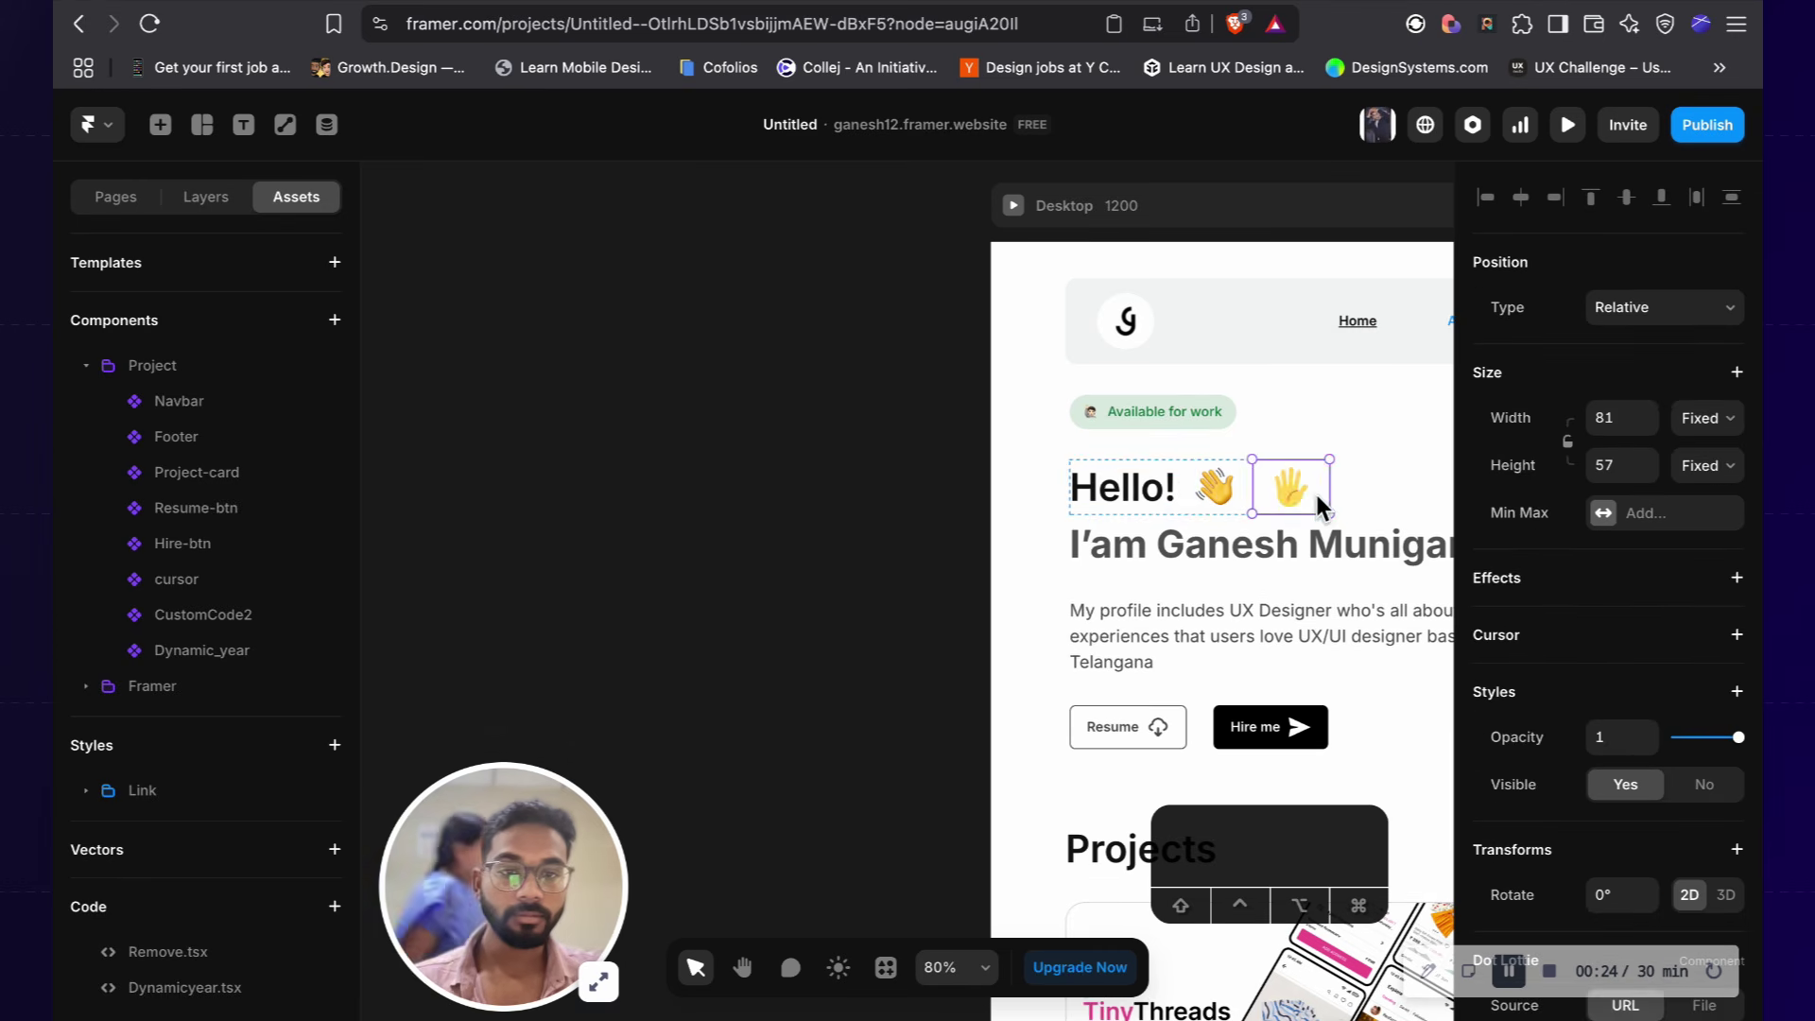
# Step: Narrow the hand animation to about 74 wide and delete the wave emoji from the Desktop hero's Hello! row
pyautogui.scroll(3, 1312, 487)
pyautogui.scroll(5, 1161, 502)
pyautogui.click(1163, 493)
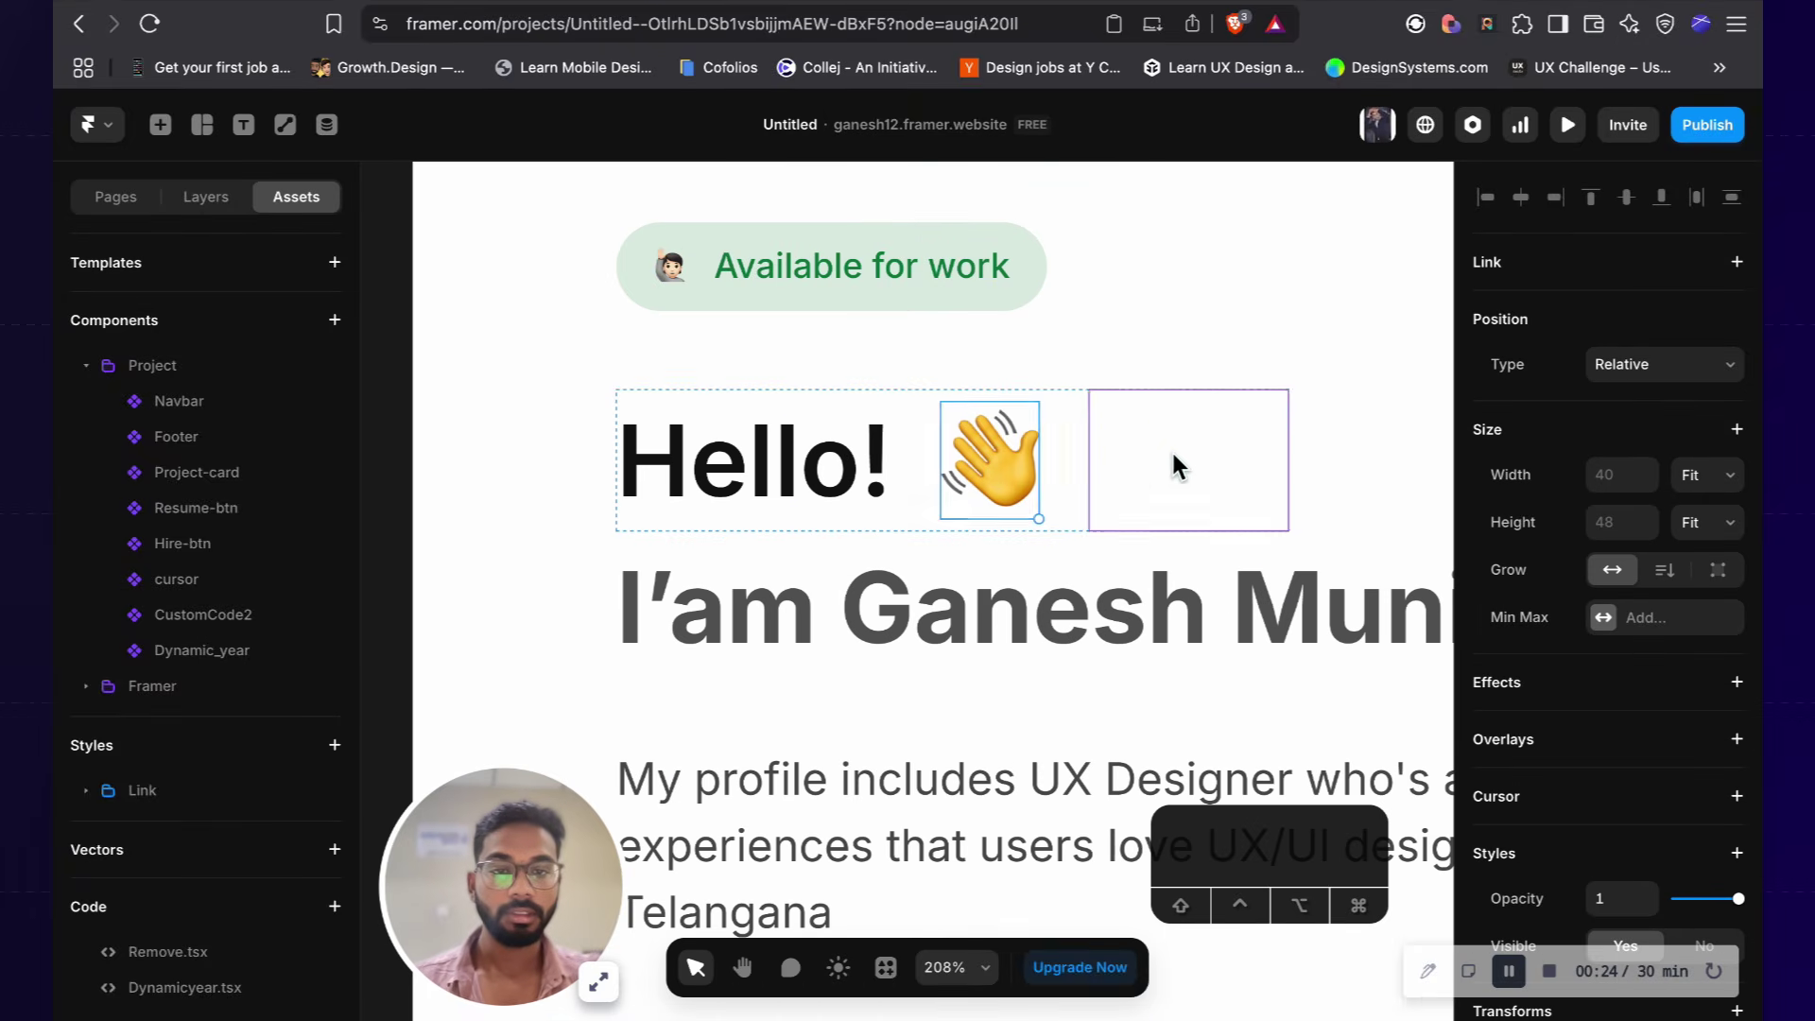
pyautogui.click(1181, 446)
pyautogui.moveTo(1089, 519); pyautogui.dragTo(1106, 522)
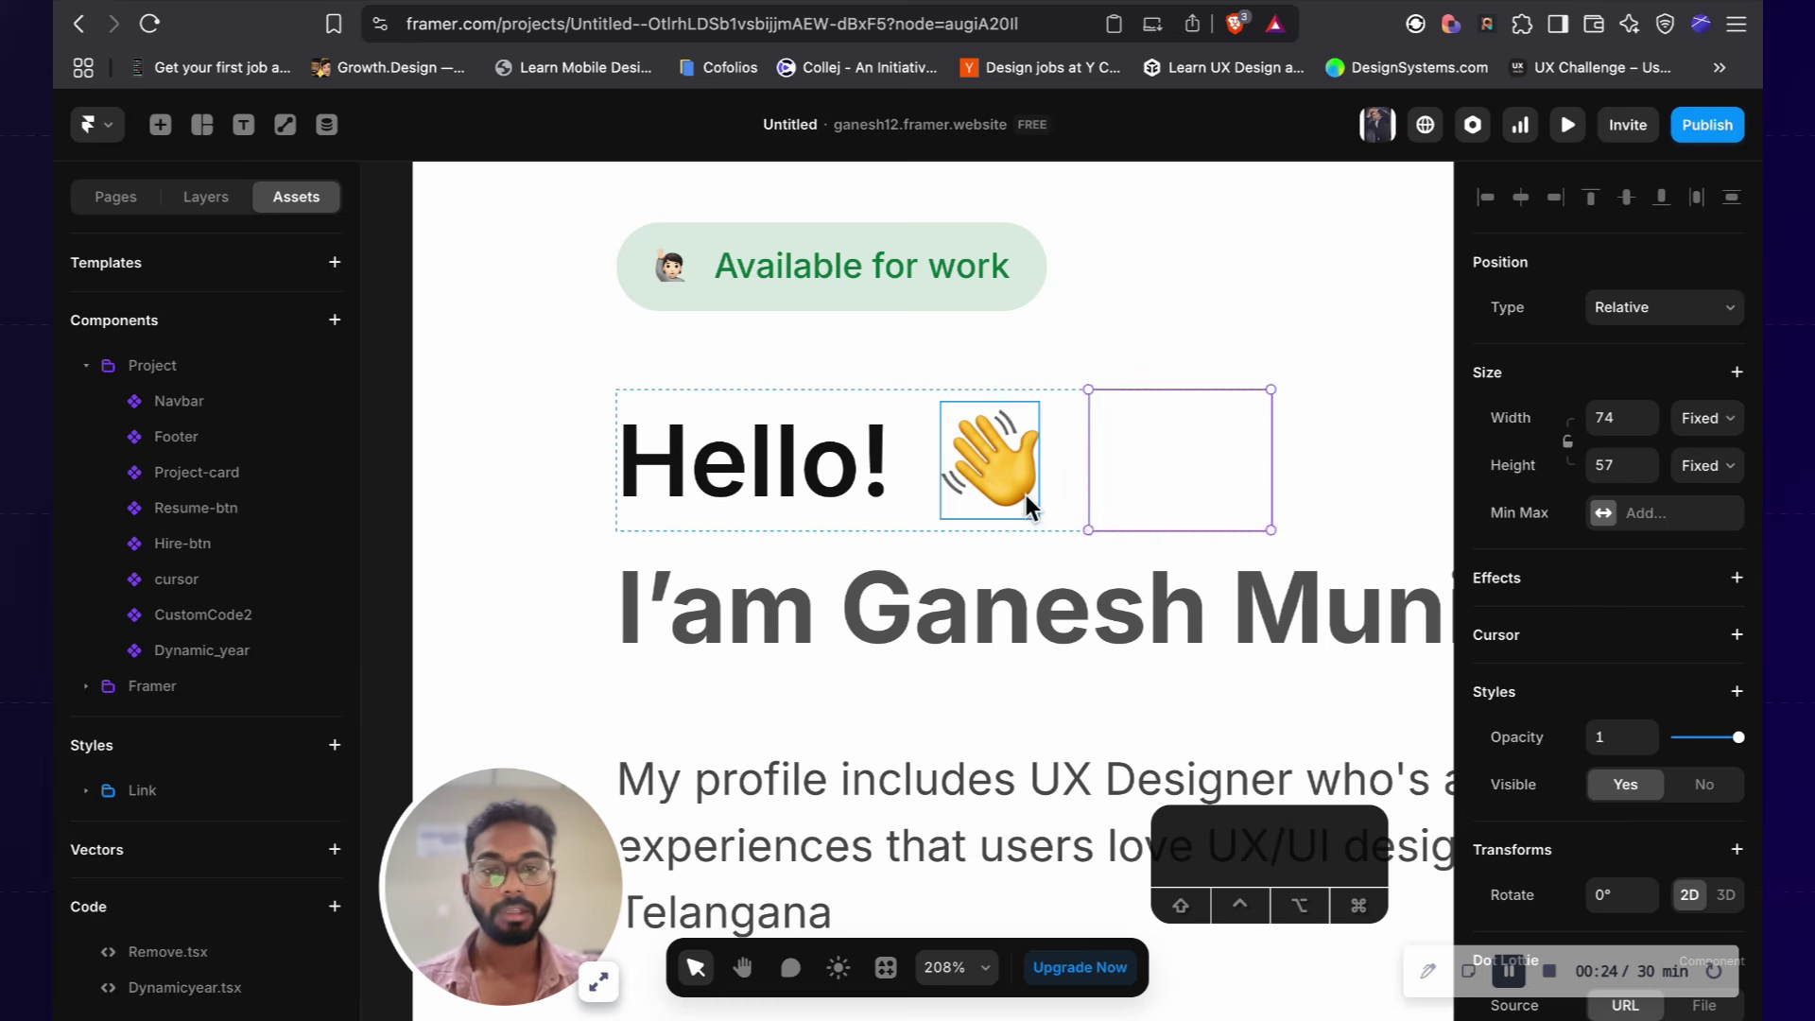
pyautogui.press('BackSpace')
# Step: Preview the Desktop breakpoint, reload the preview and return to the canvas
pyautogui.scroll(-10, 794, 479)
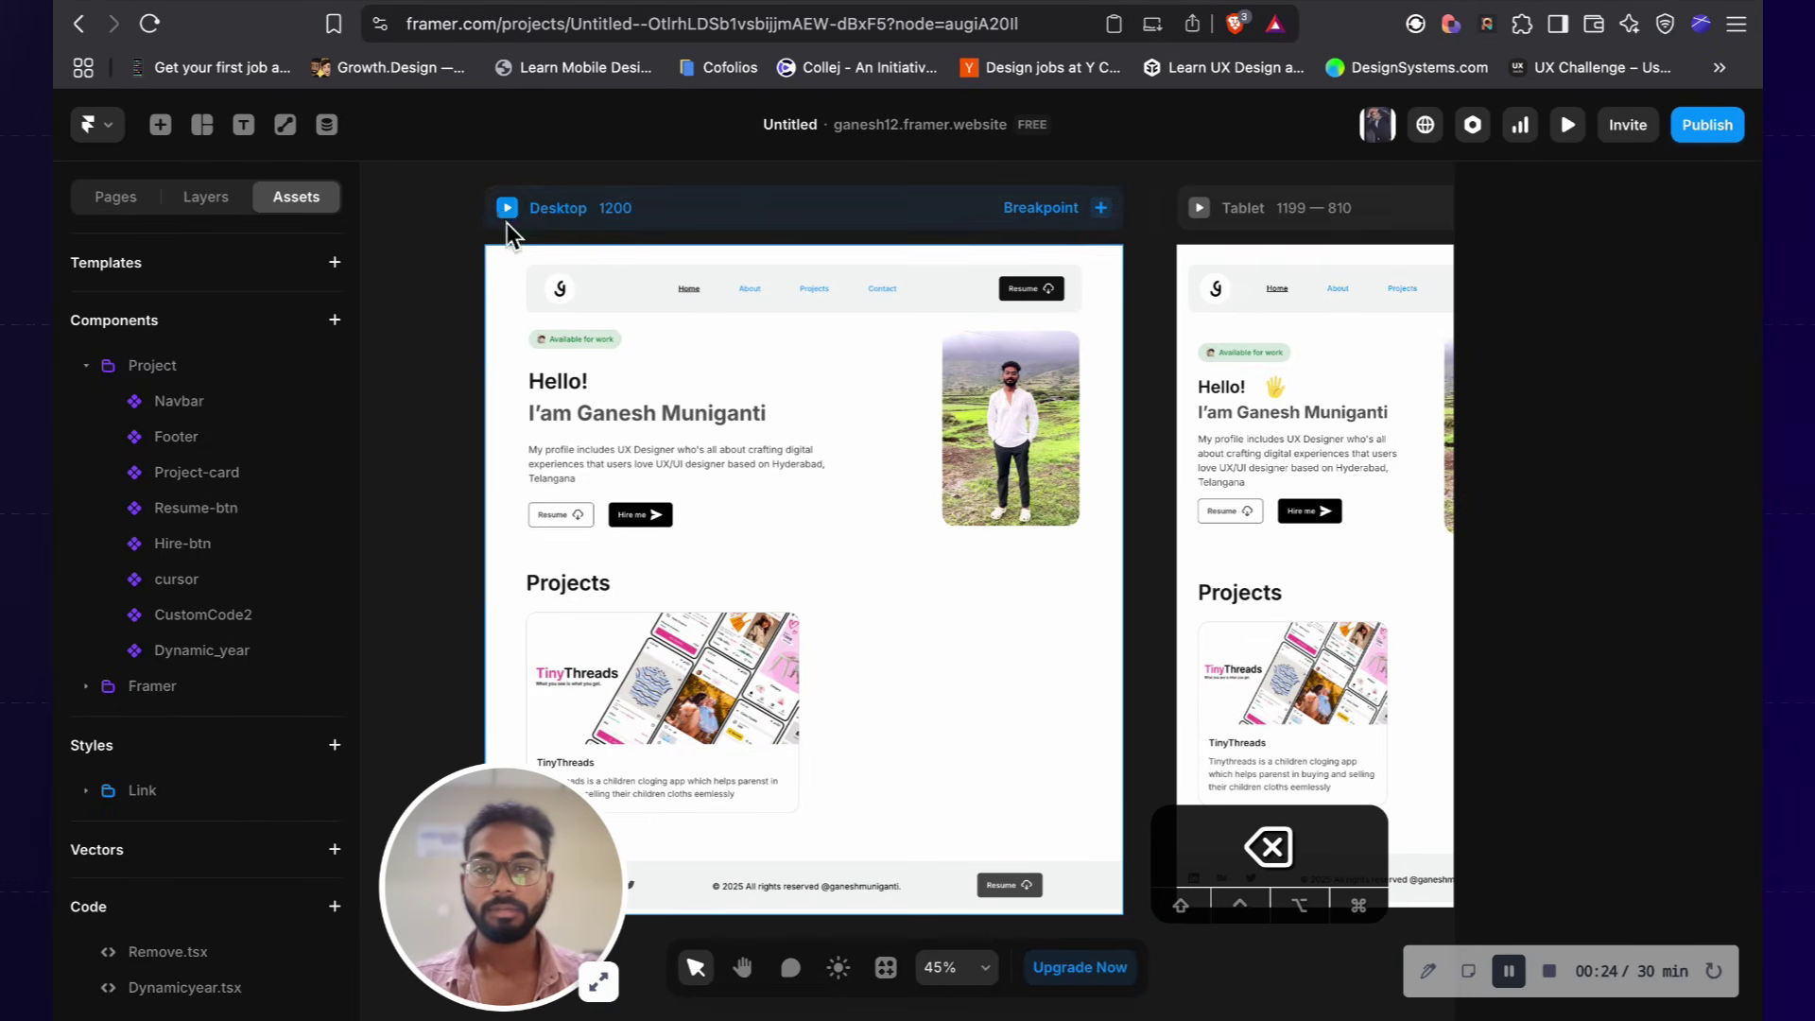
pyautogui.click(507, 209)
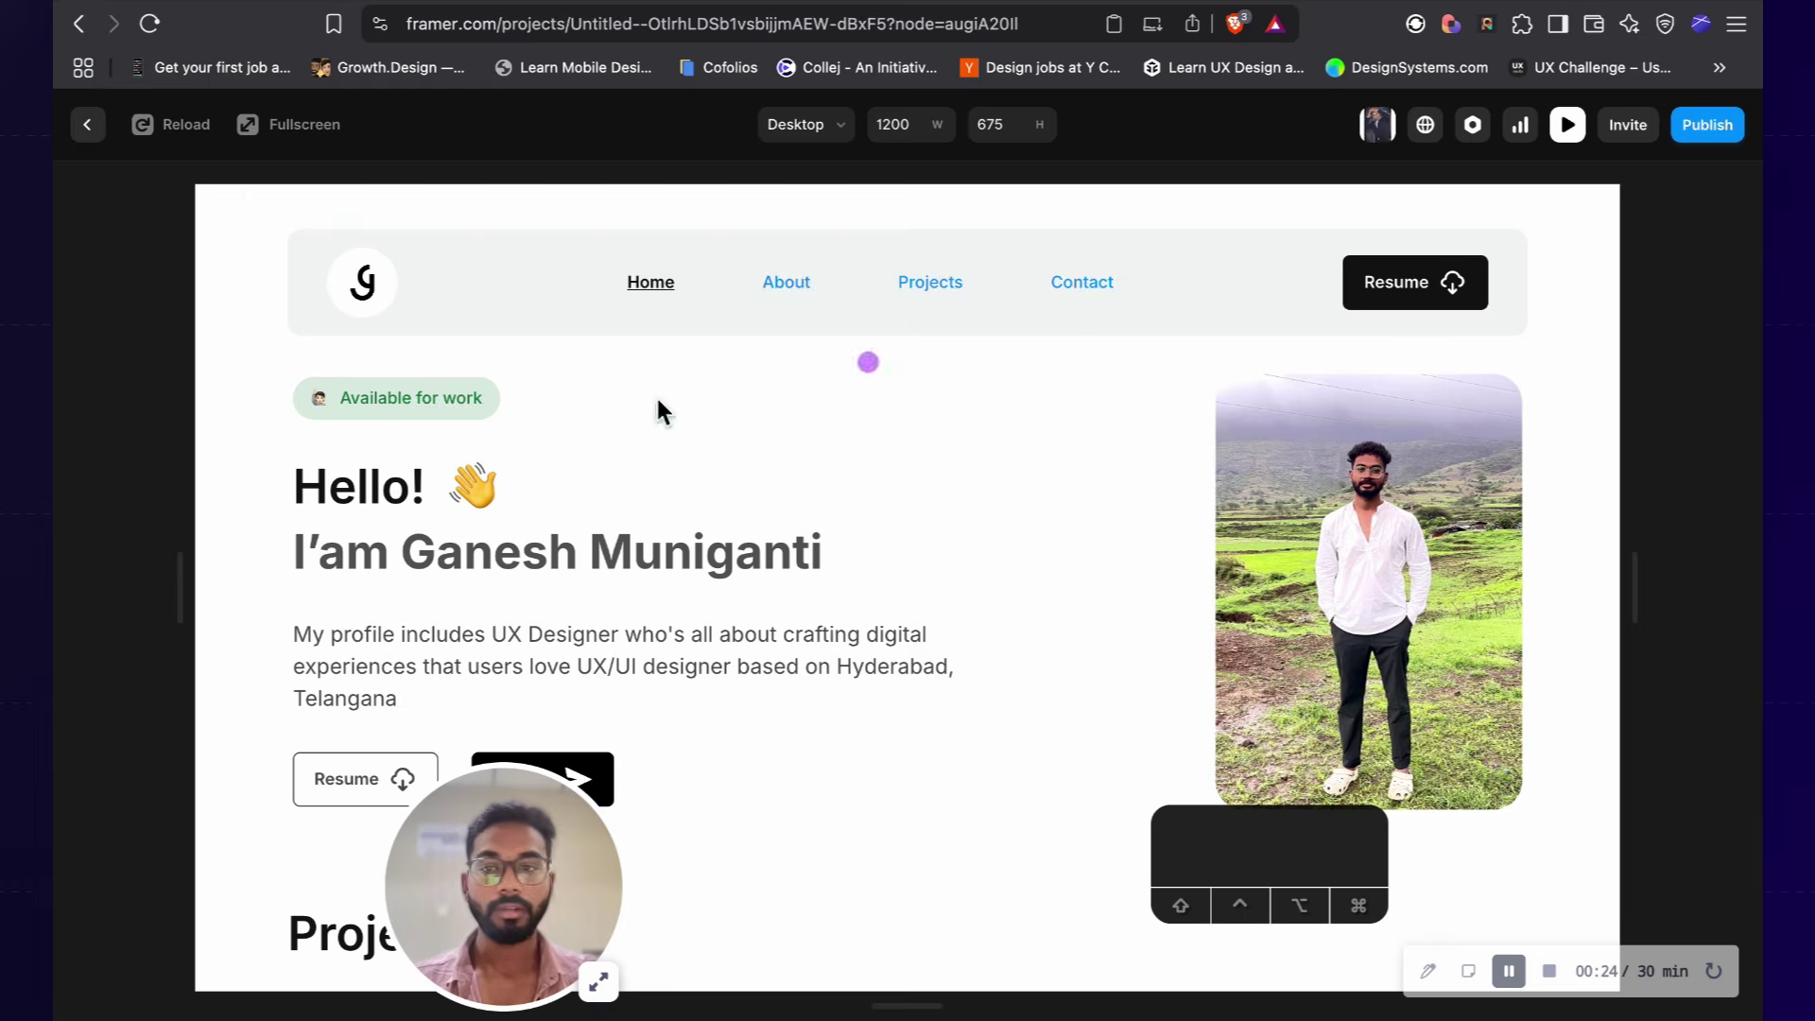
pyautogui.click(196, 135)
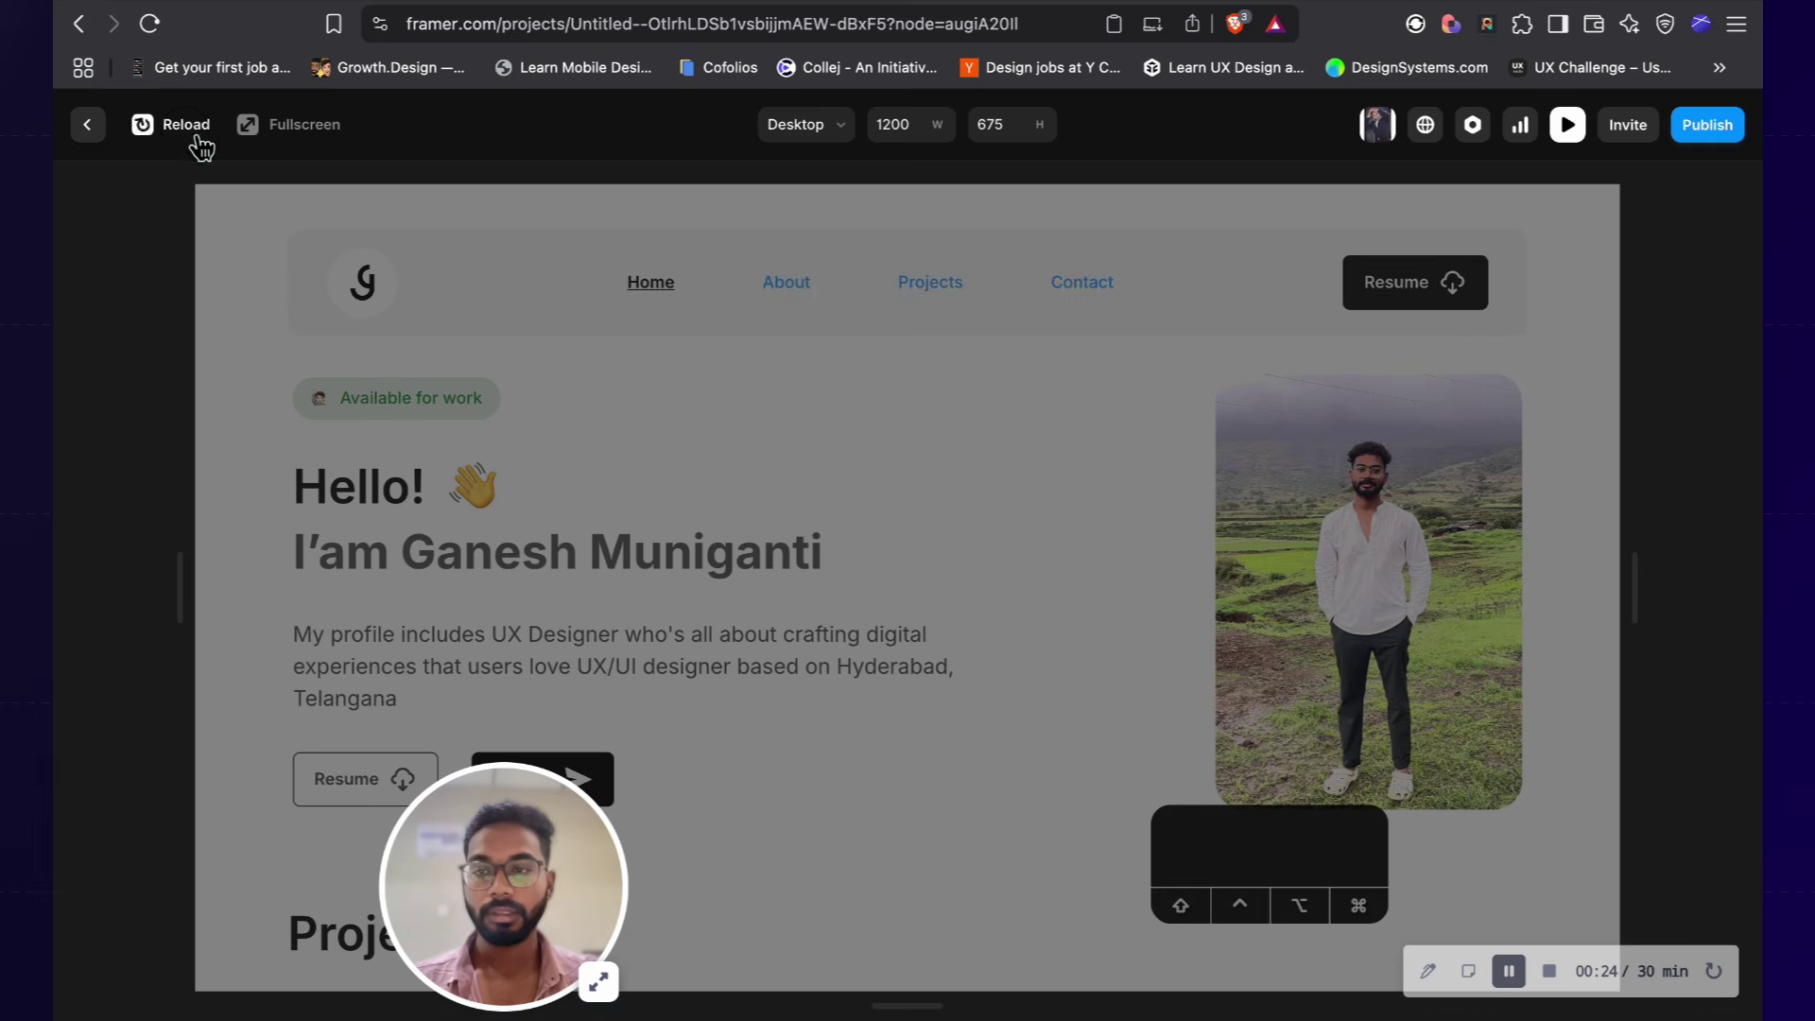
pyautogui.click(86, 124)
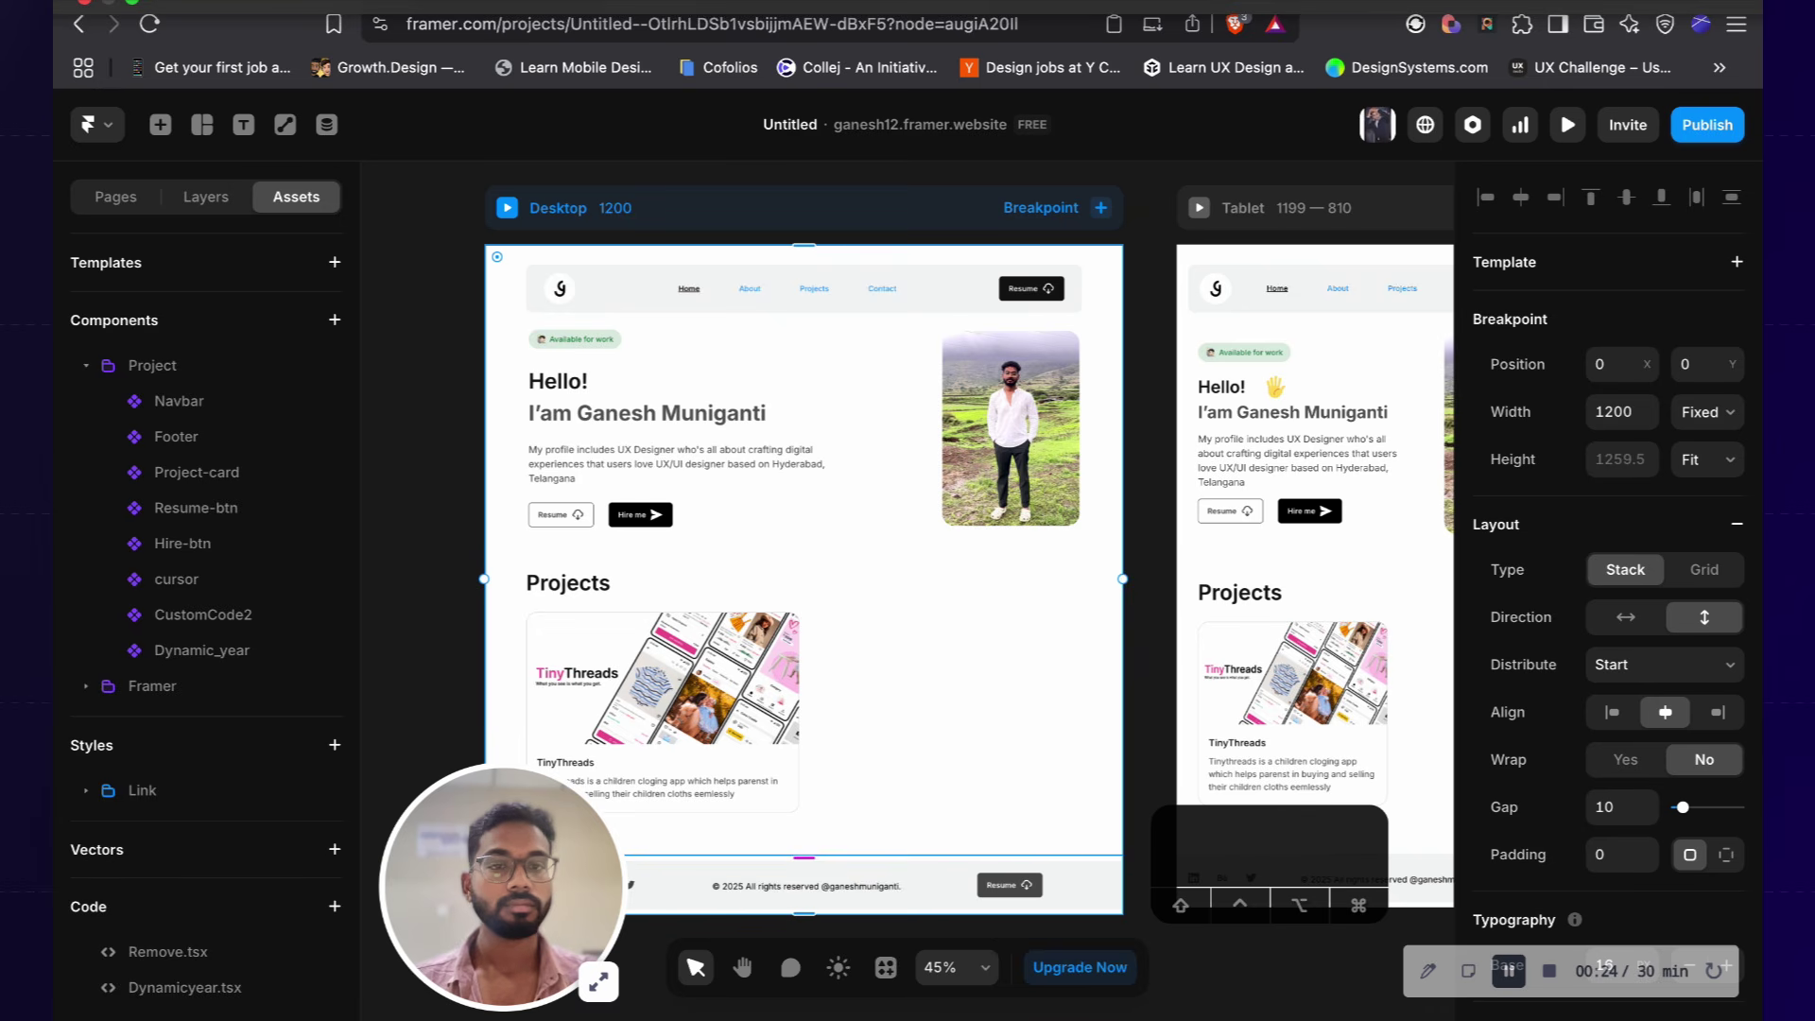
# Step: Publish the pending site changes, review the list of changes and open the live website
pyautogui.click(1708, 122)
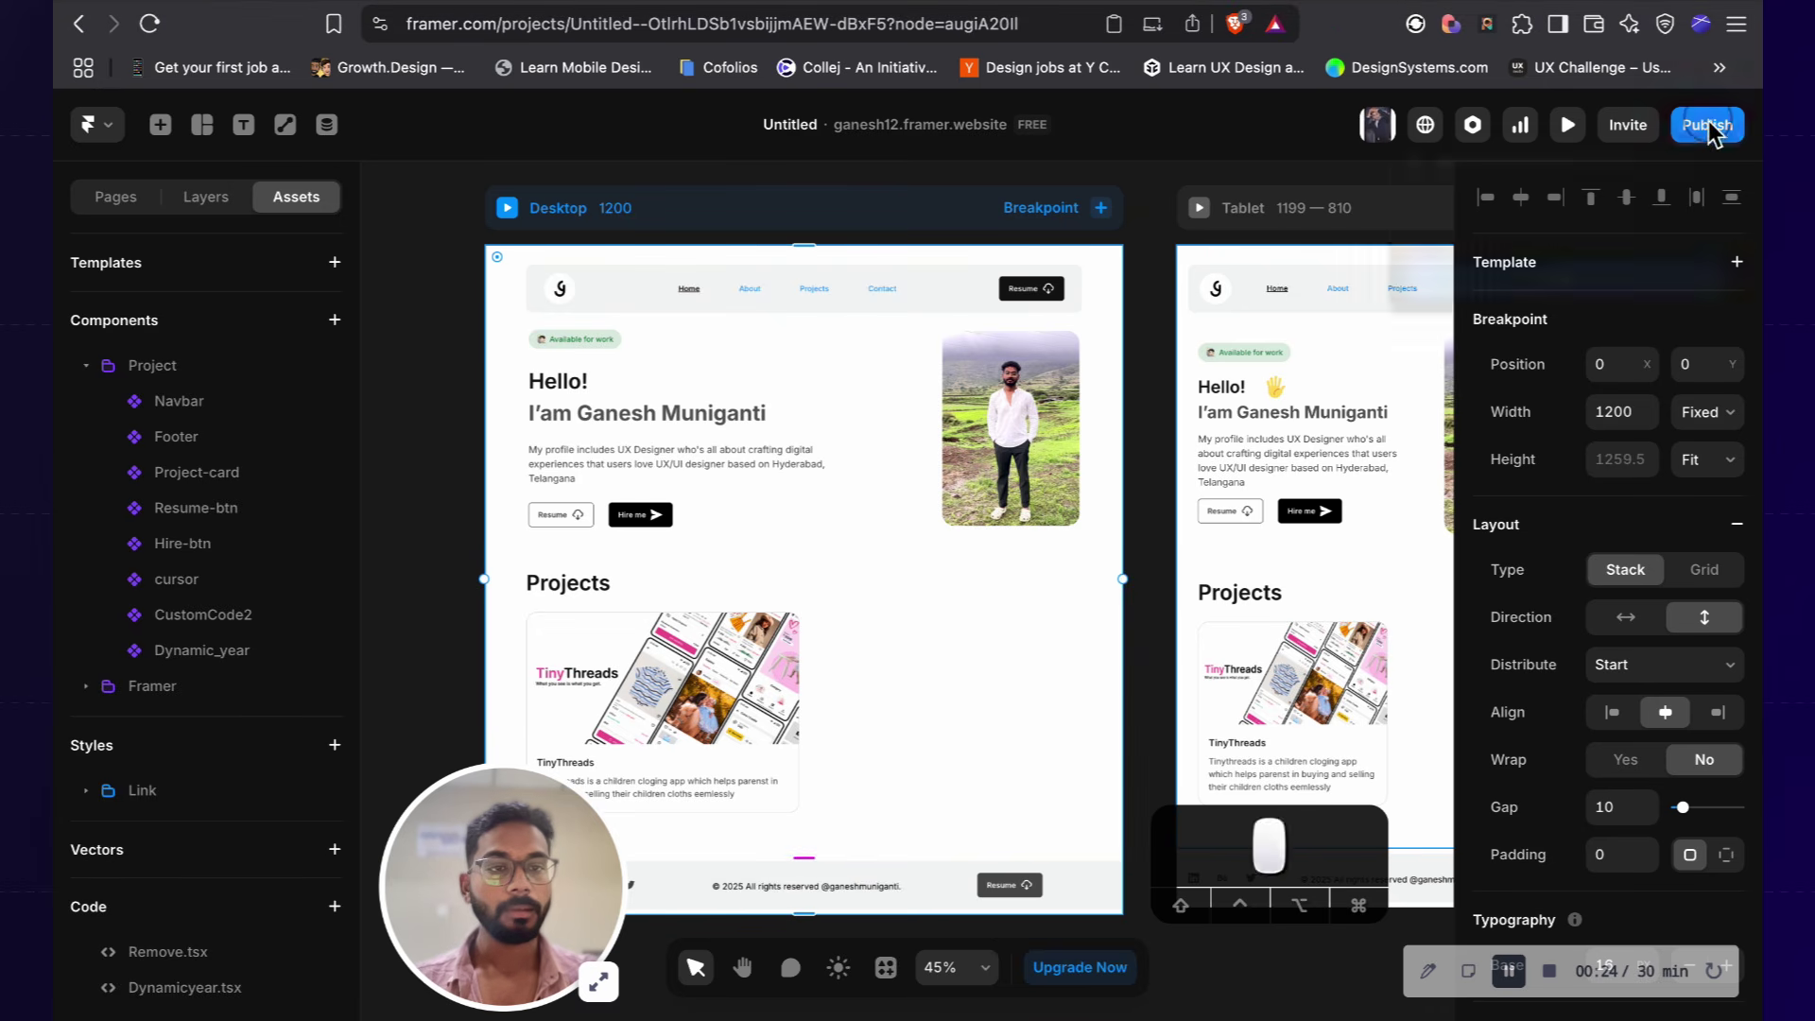
pyautogui.click(1504, 312)
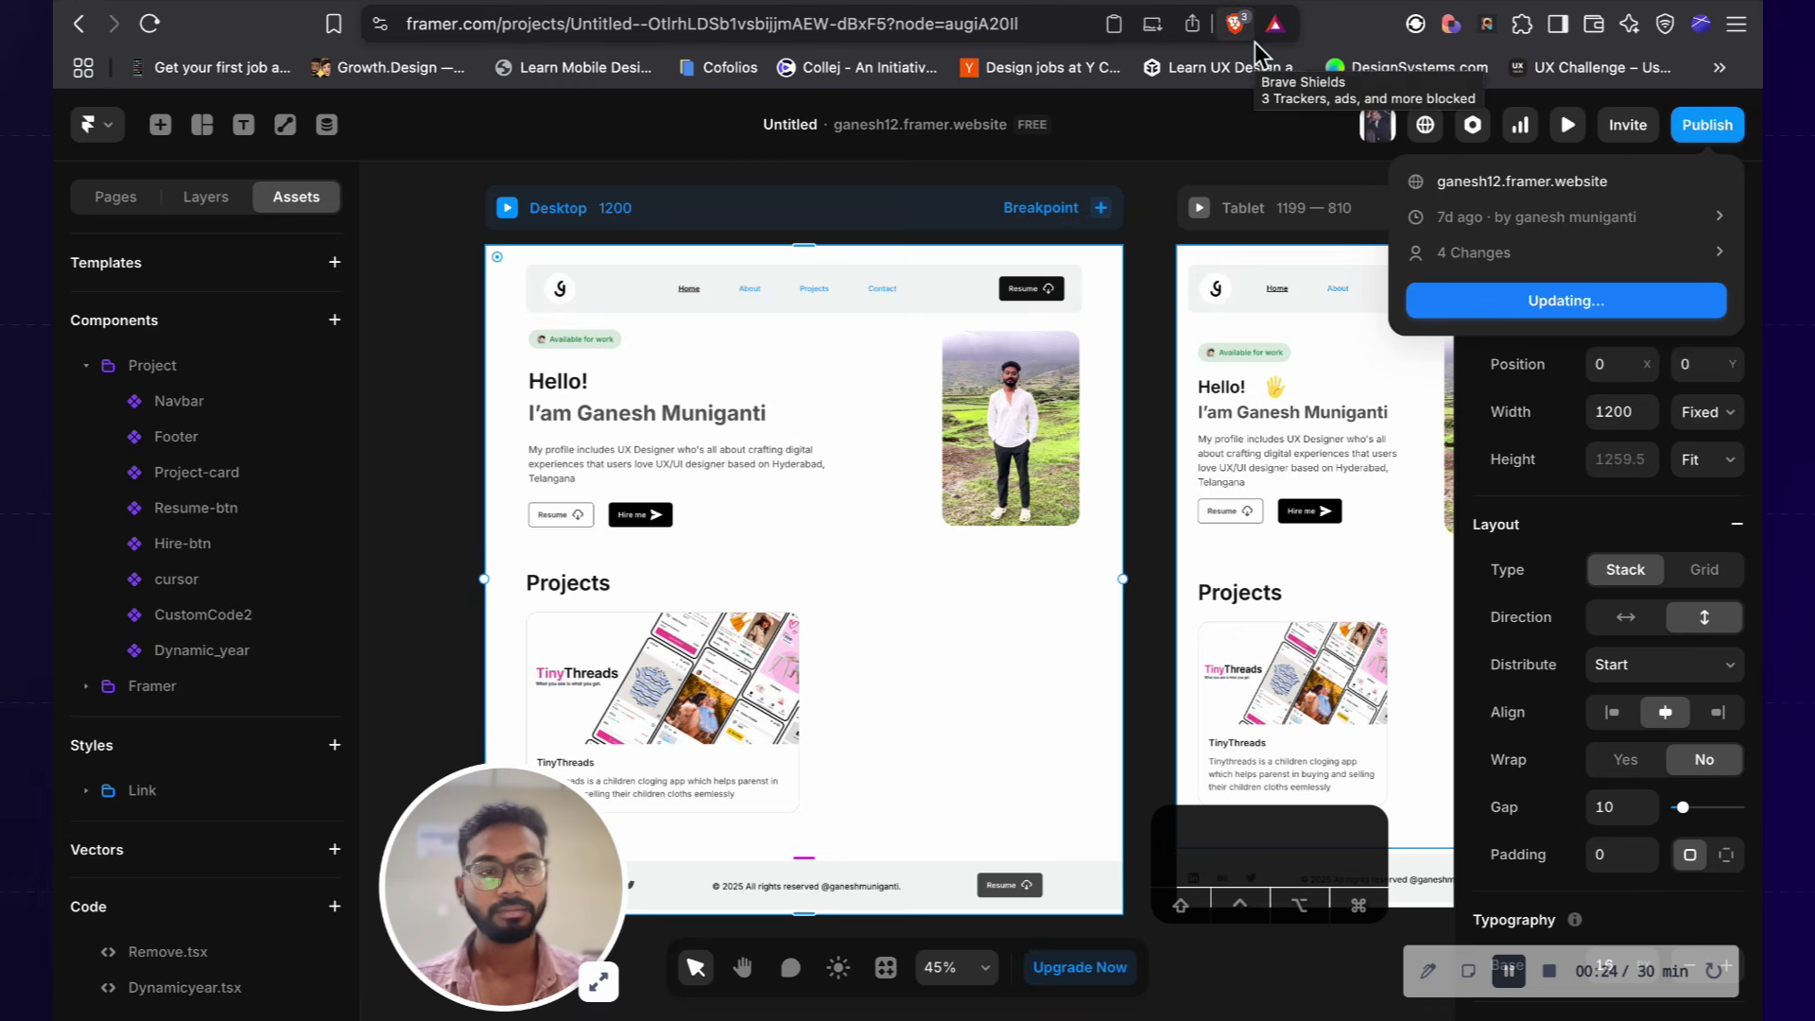
pyautogui.click(1489, 268)
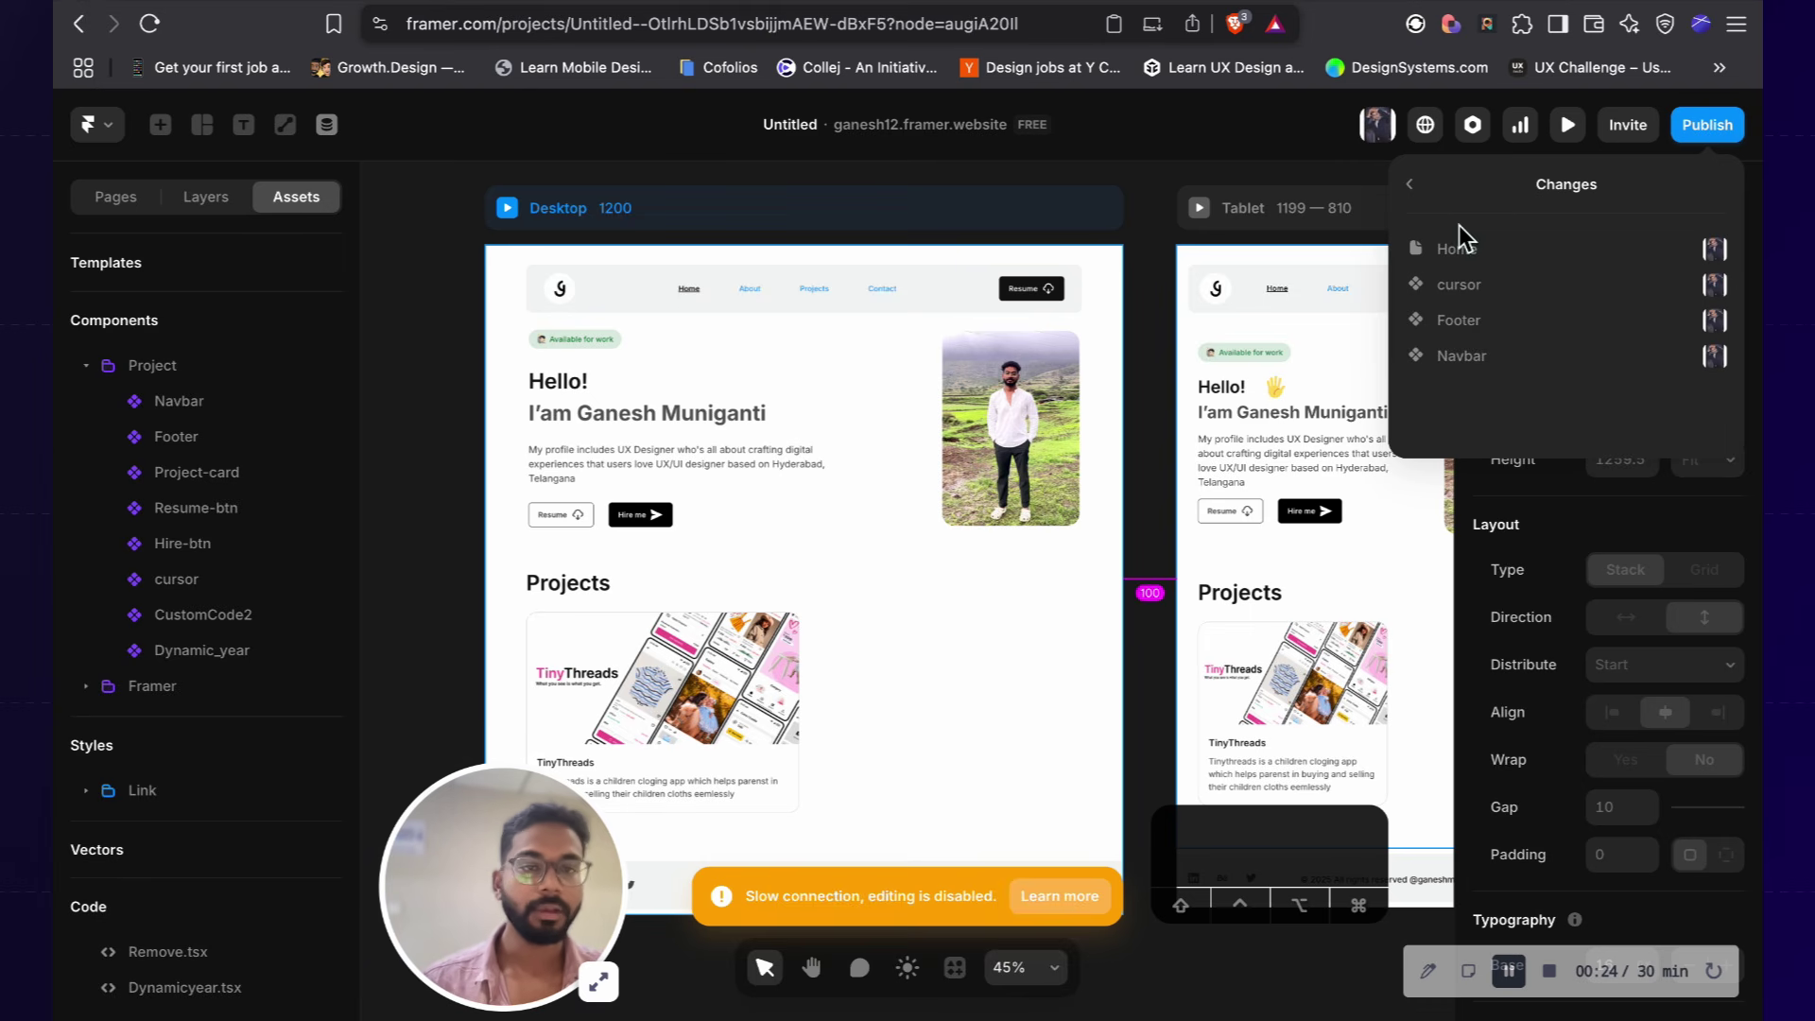
pyautogui.click(1412, 183)
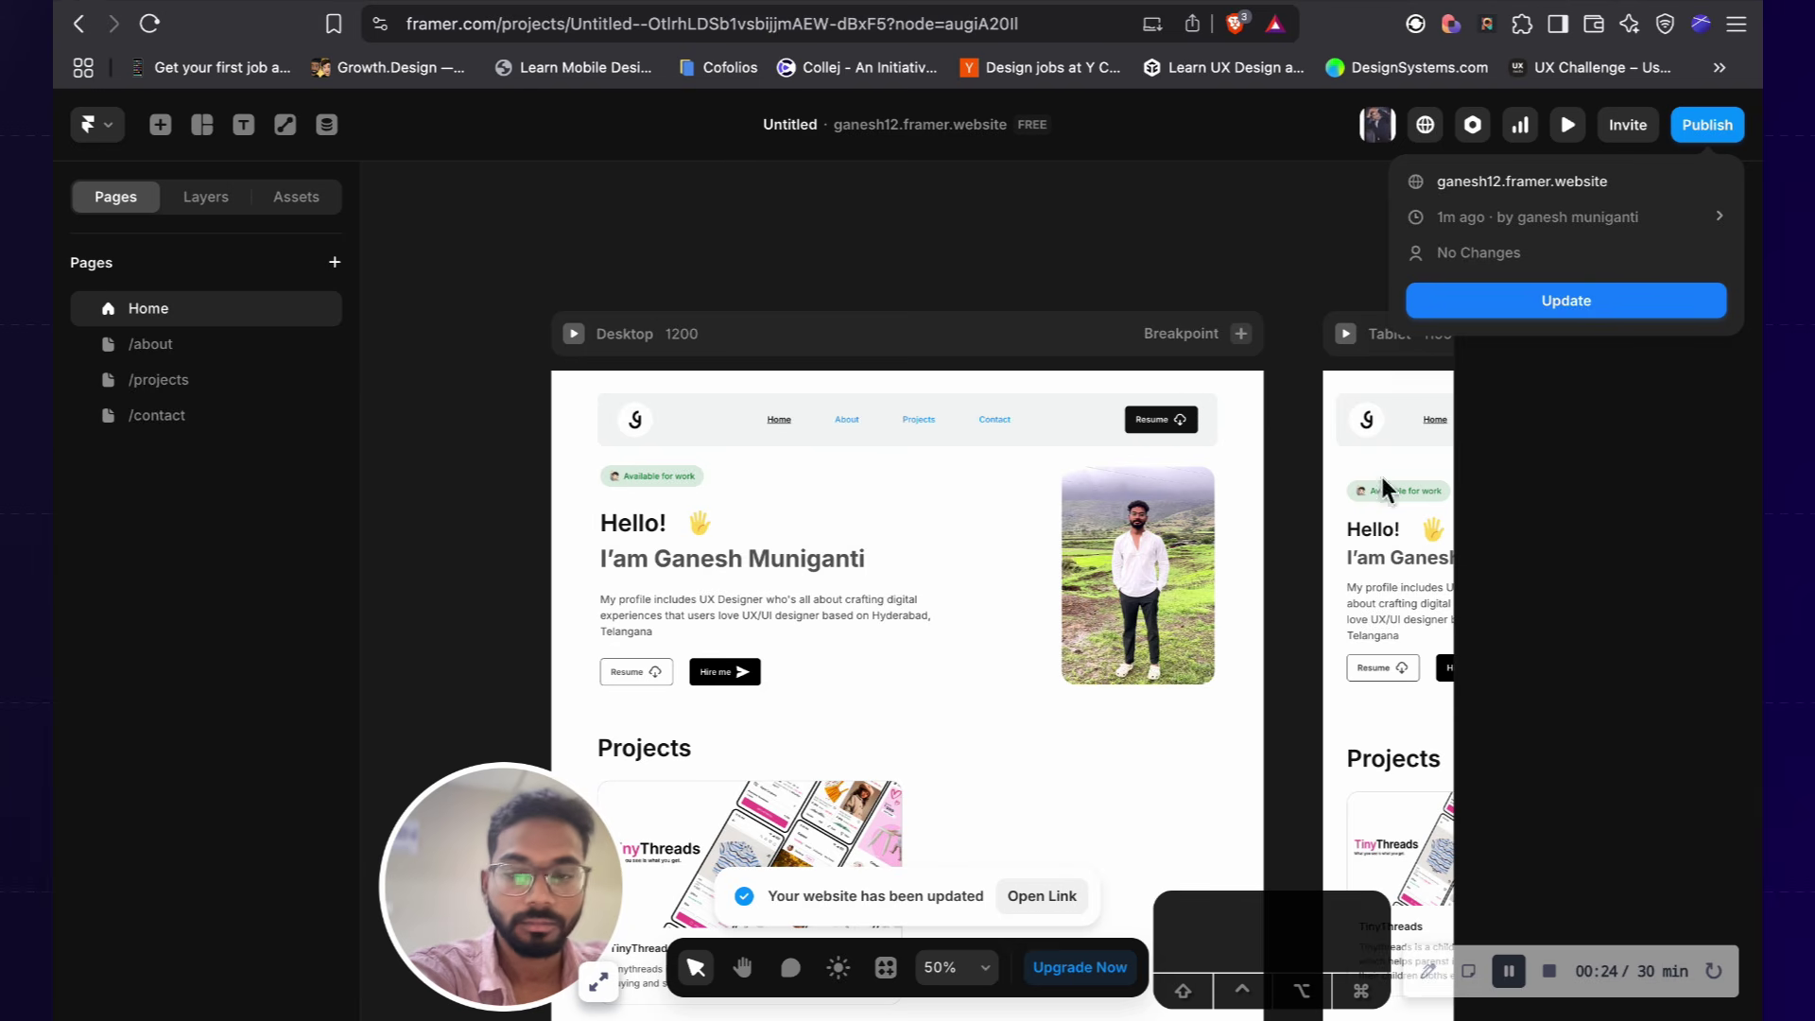
pyautogui.click(1045, 901)
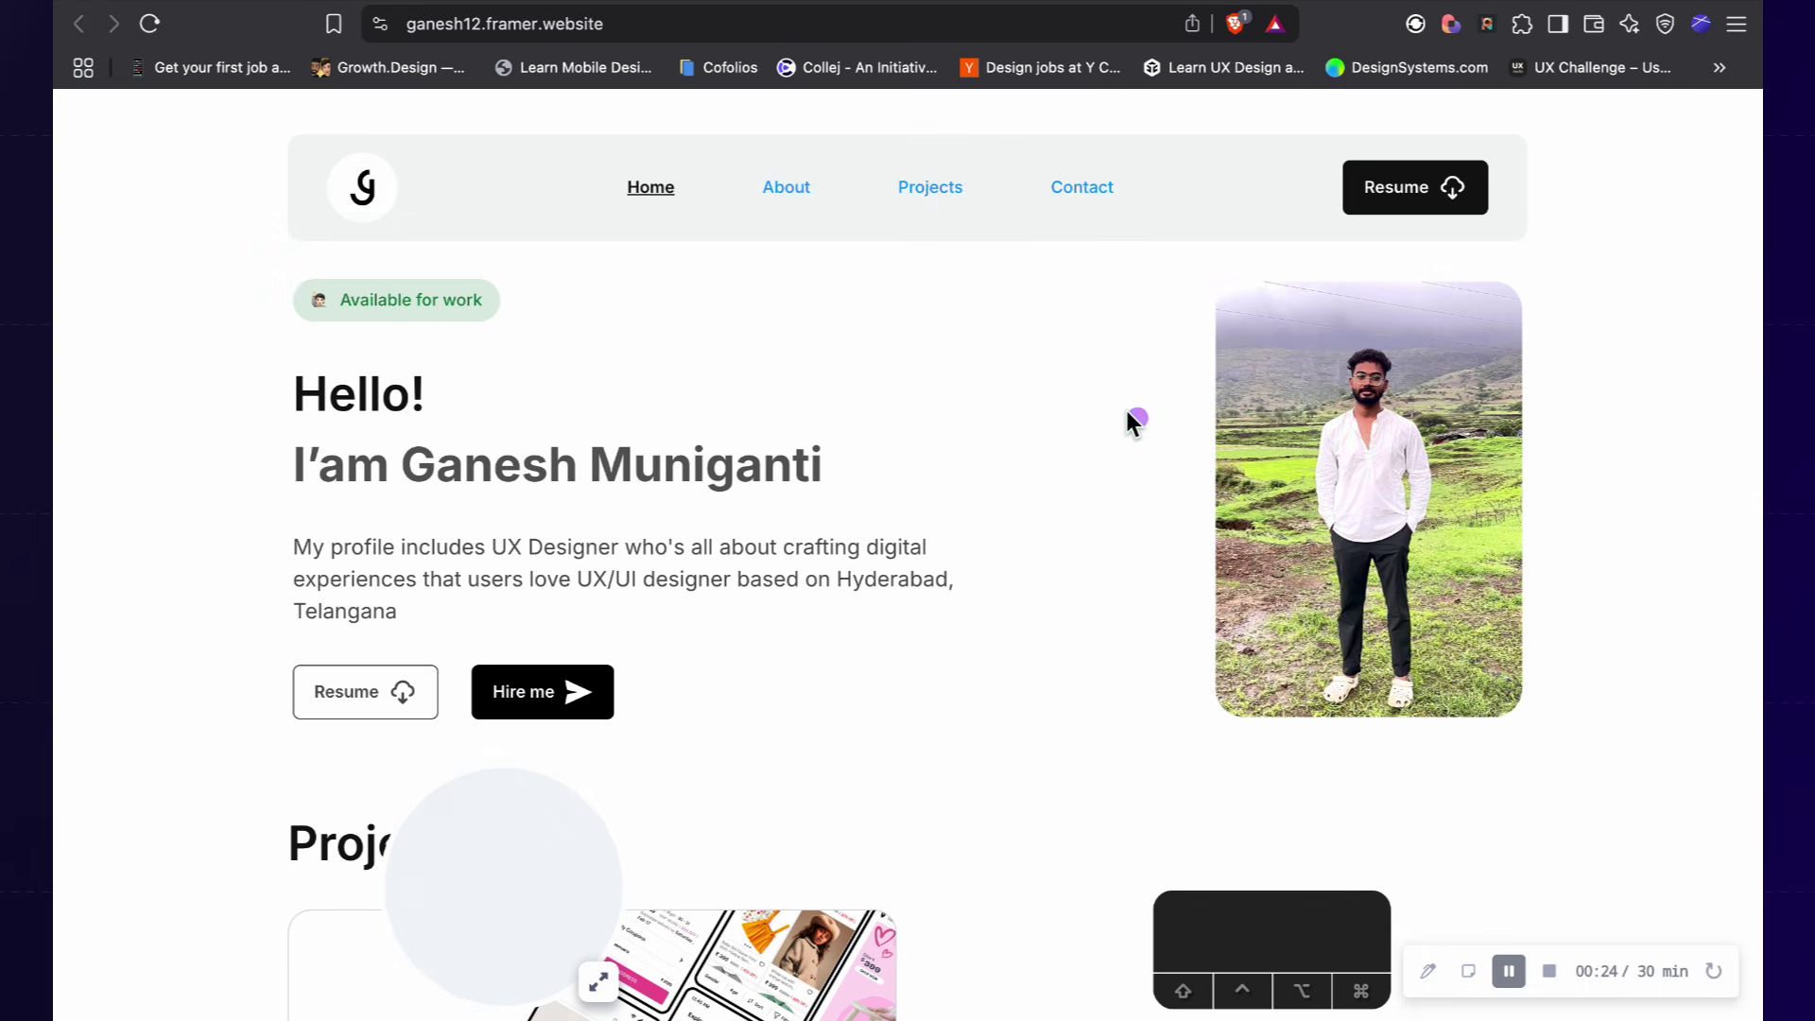
# Step: Test the About and Home navigation links on the live website
pyautogui.moveTo(536, 876); pyautogui.dragTo(211, 867)
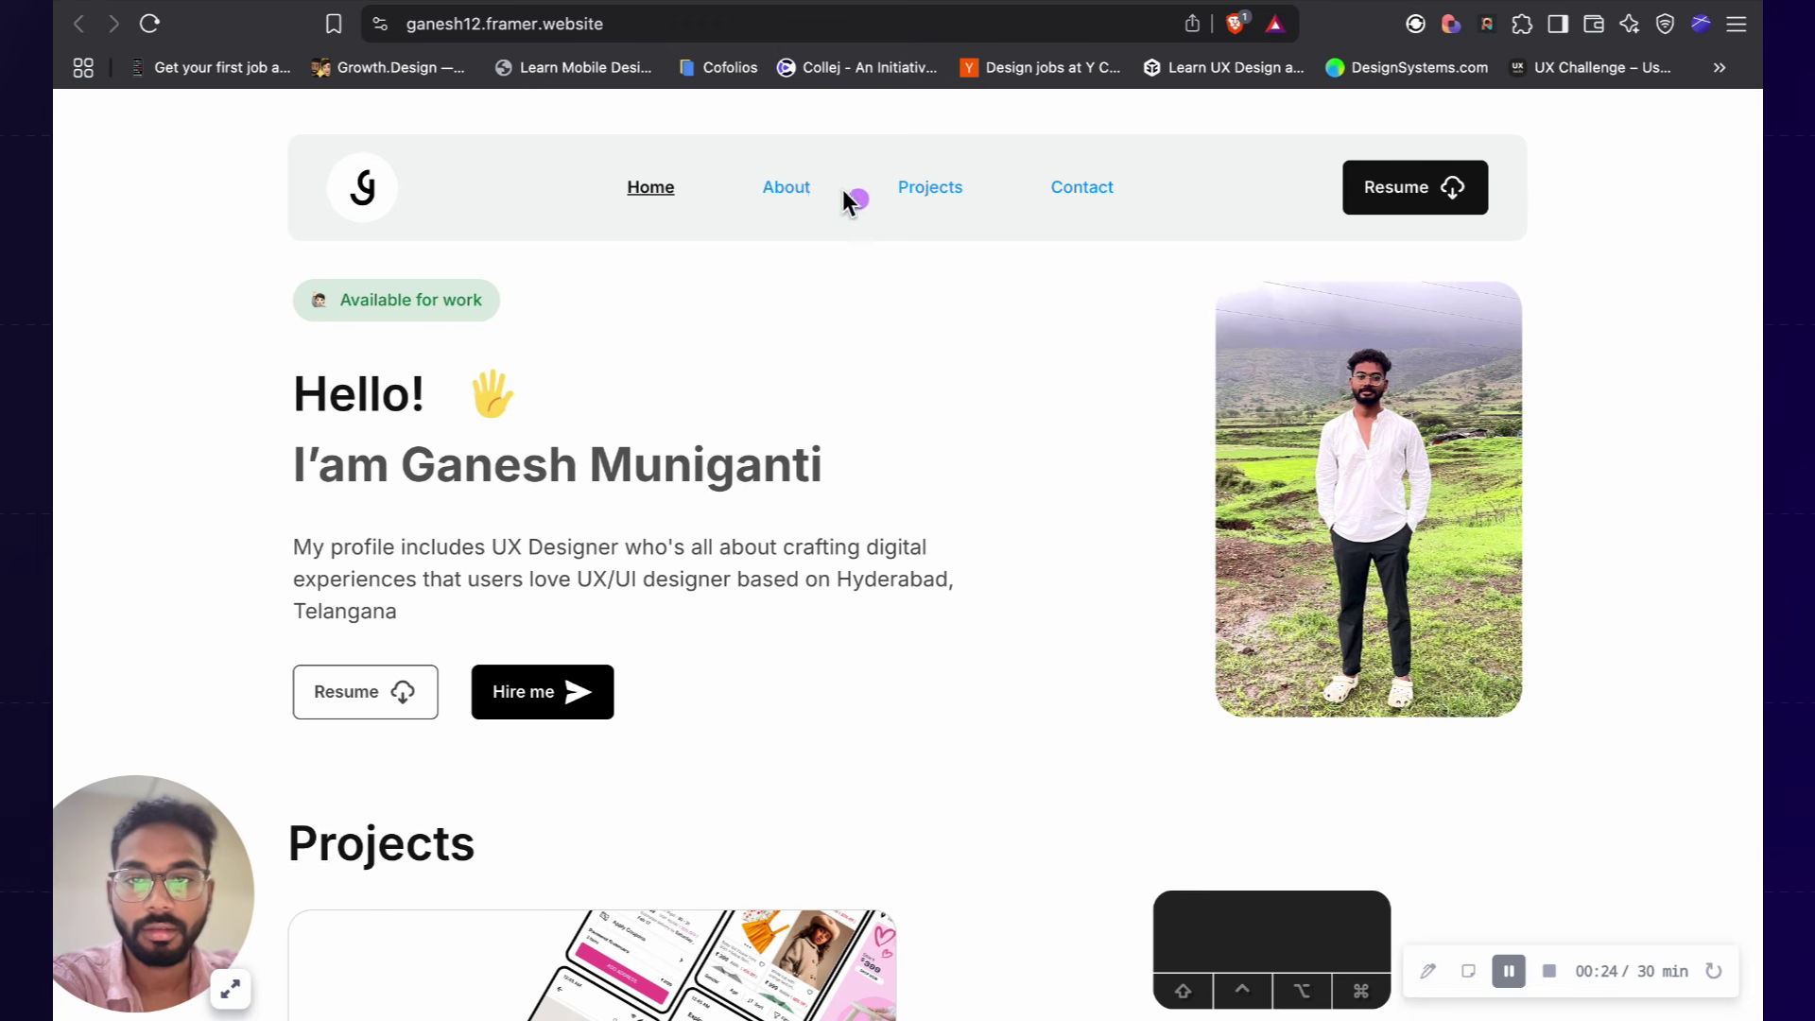
pyautogui.click(784, 193)
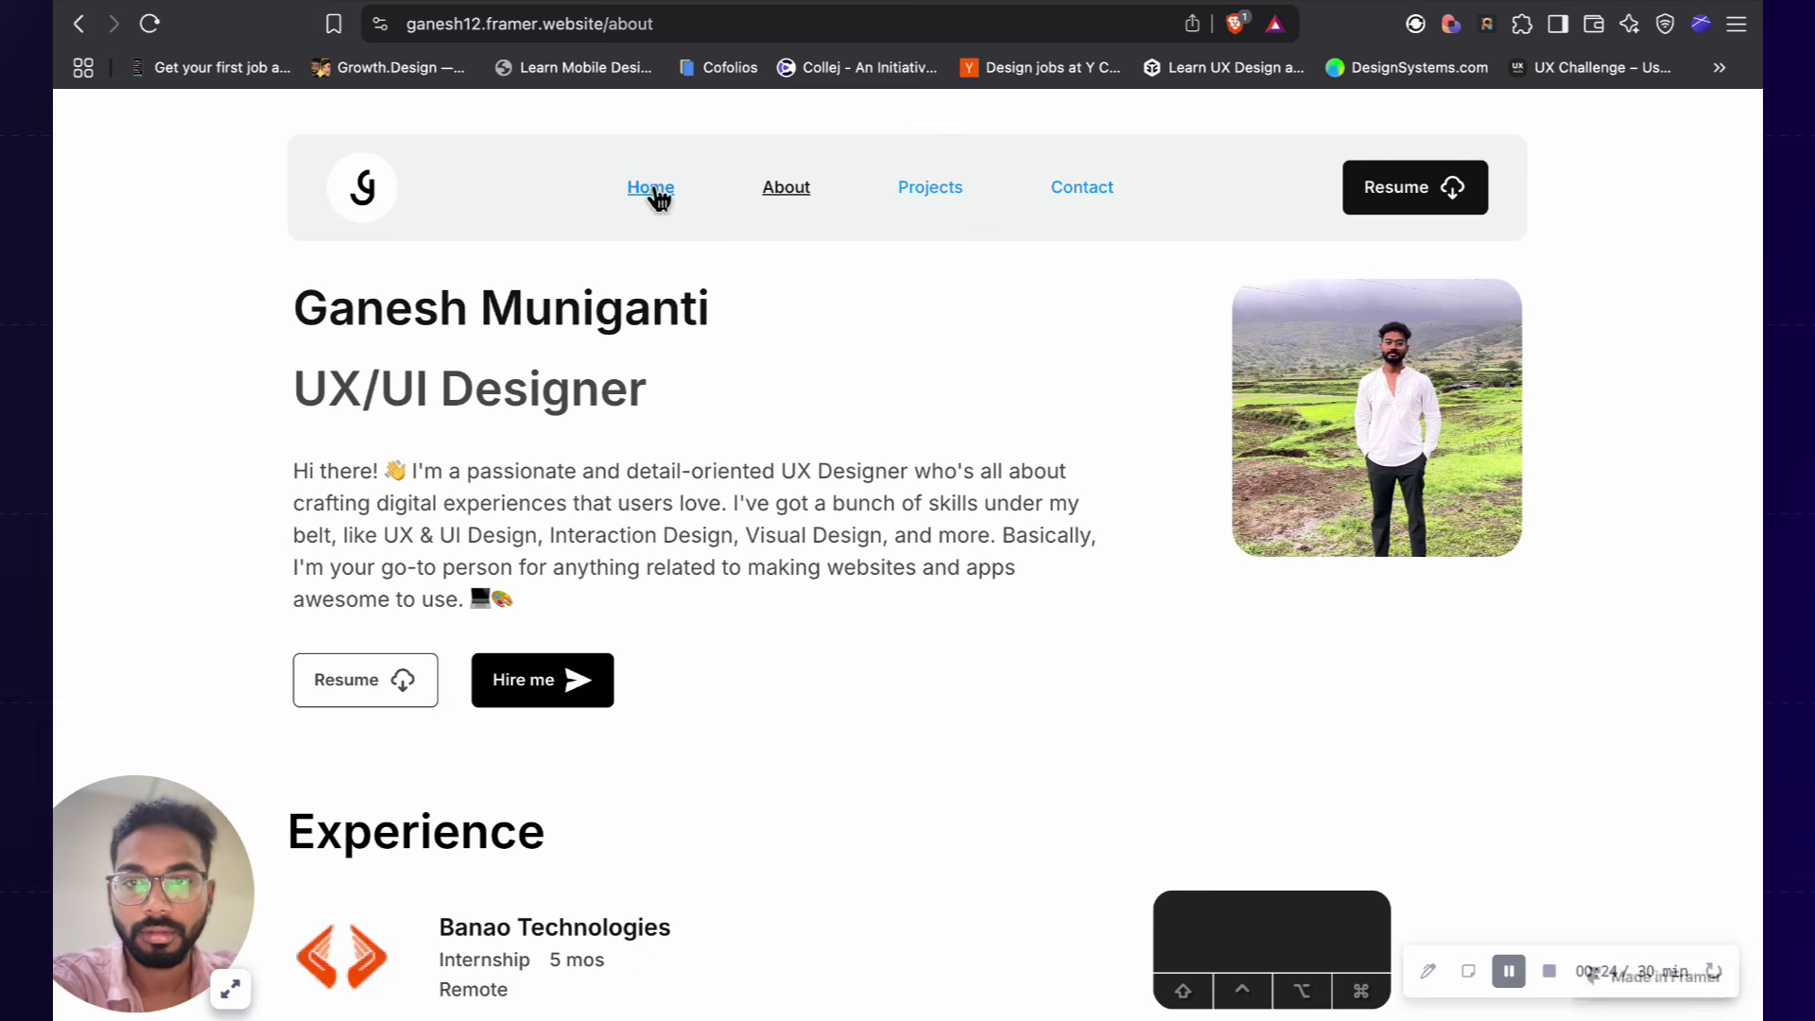
pyautogui.click(650, 188)
pyautogui.click(770, 187)
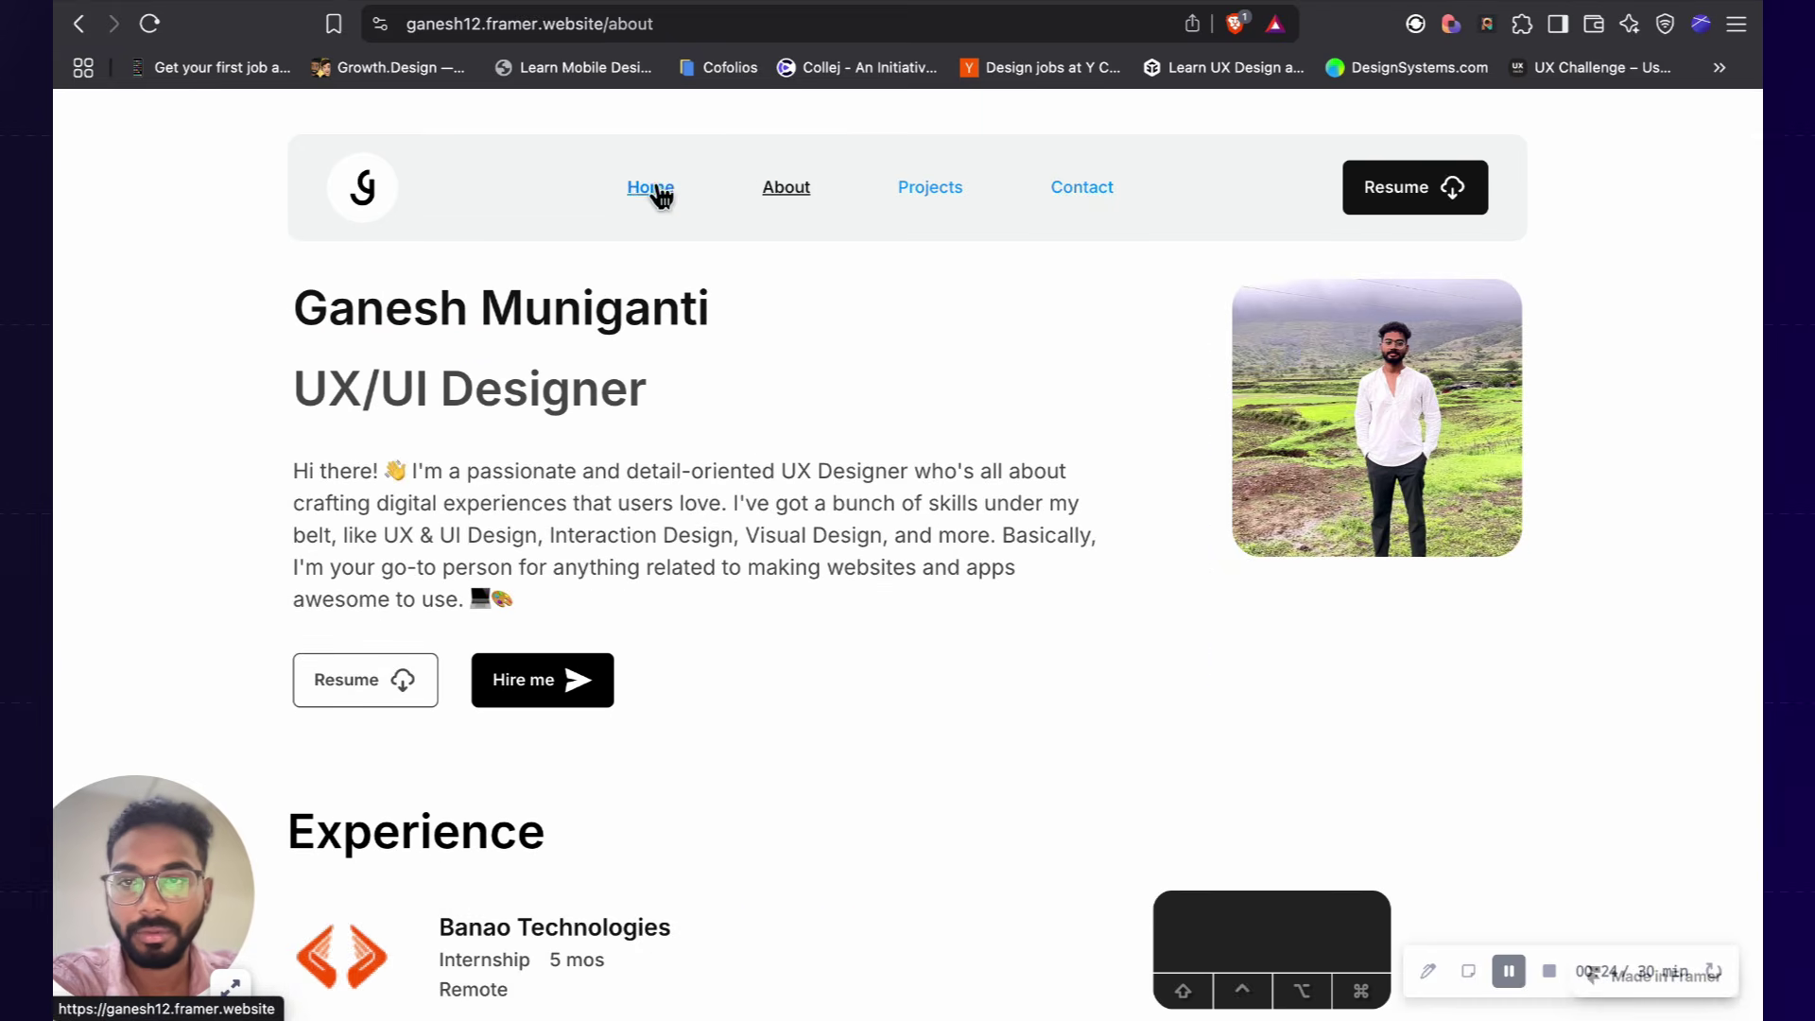
pyautogui.click(654, 189)
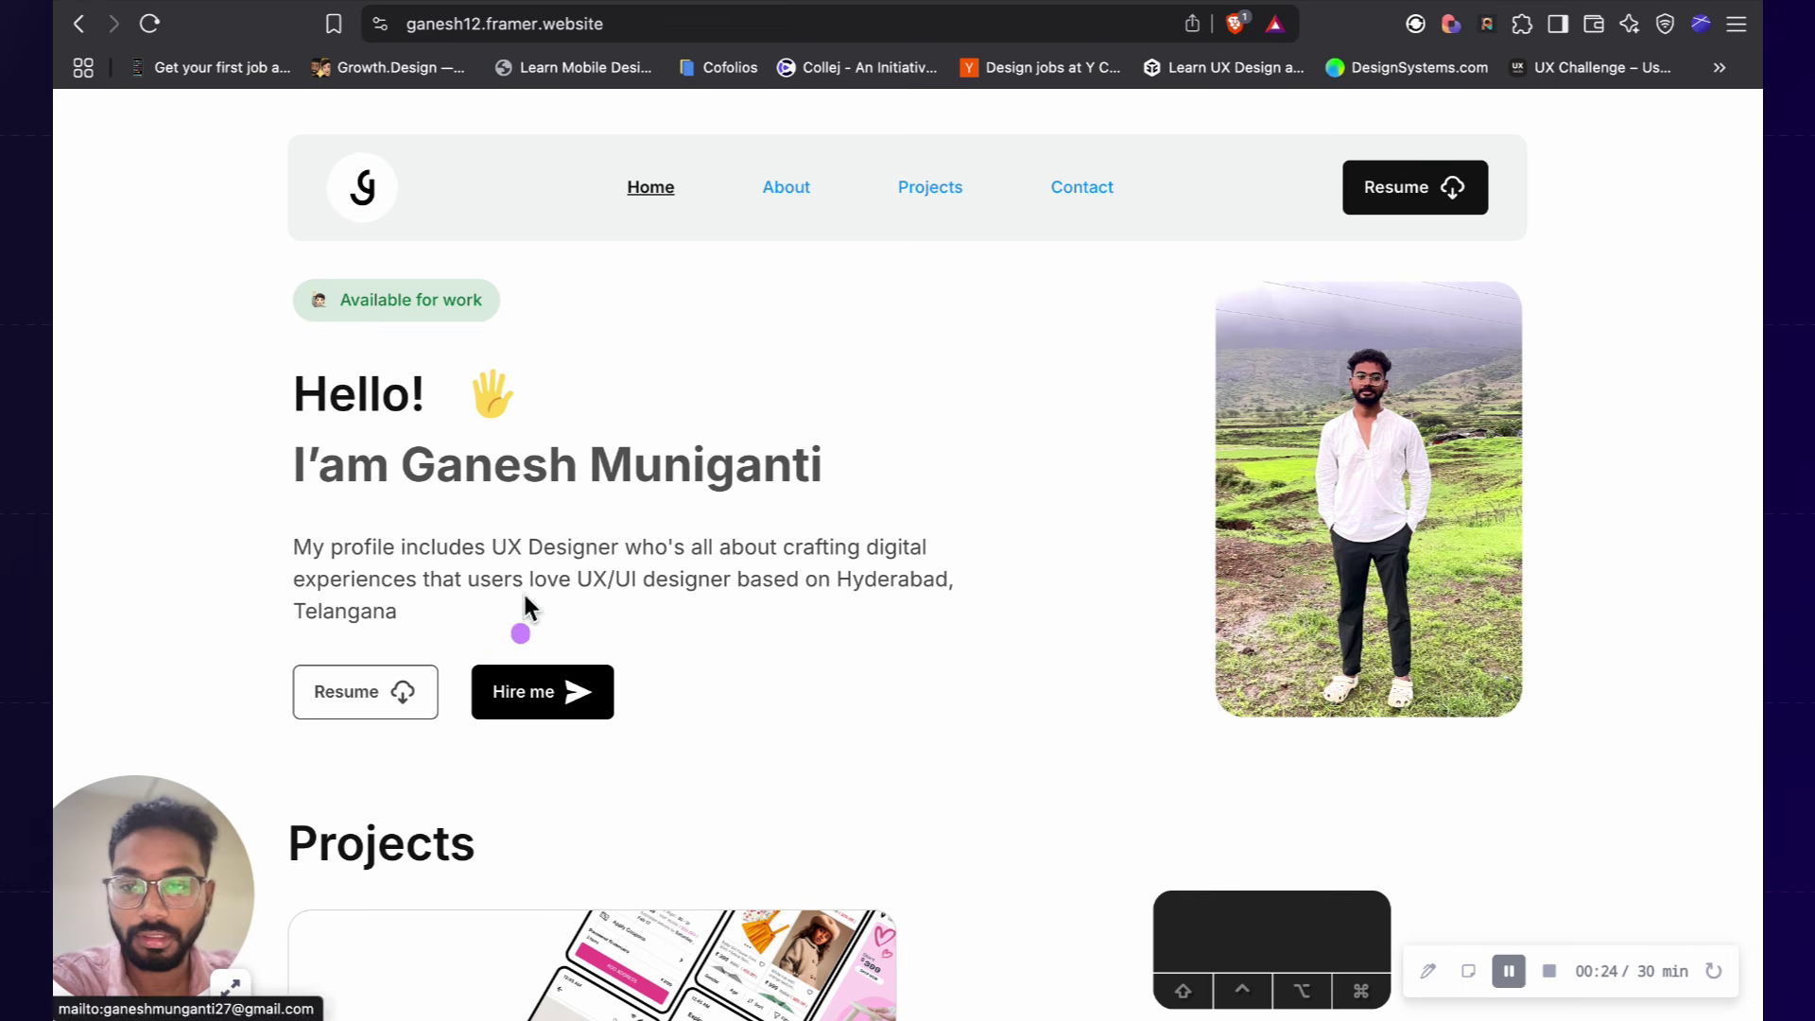
# Step: Switch back to the Framer project and open the cursor component from the project's components for editing
pyautogui.click(244, 3)
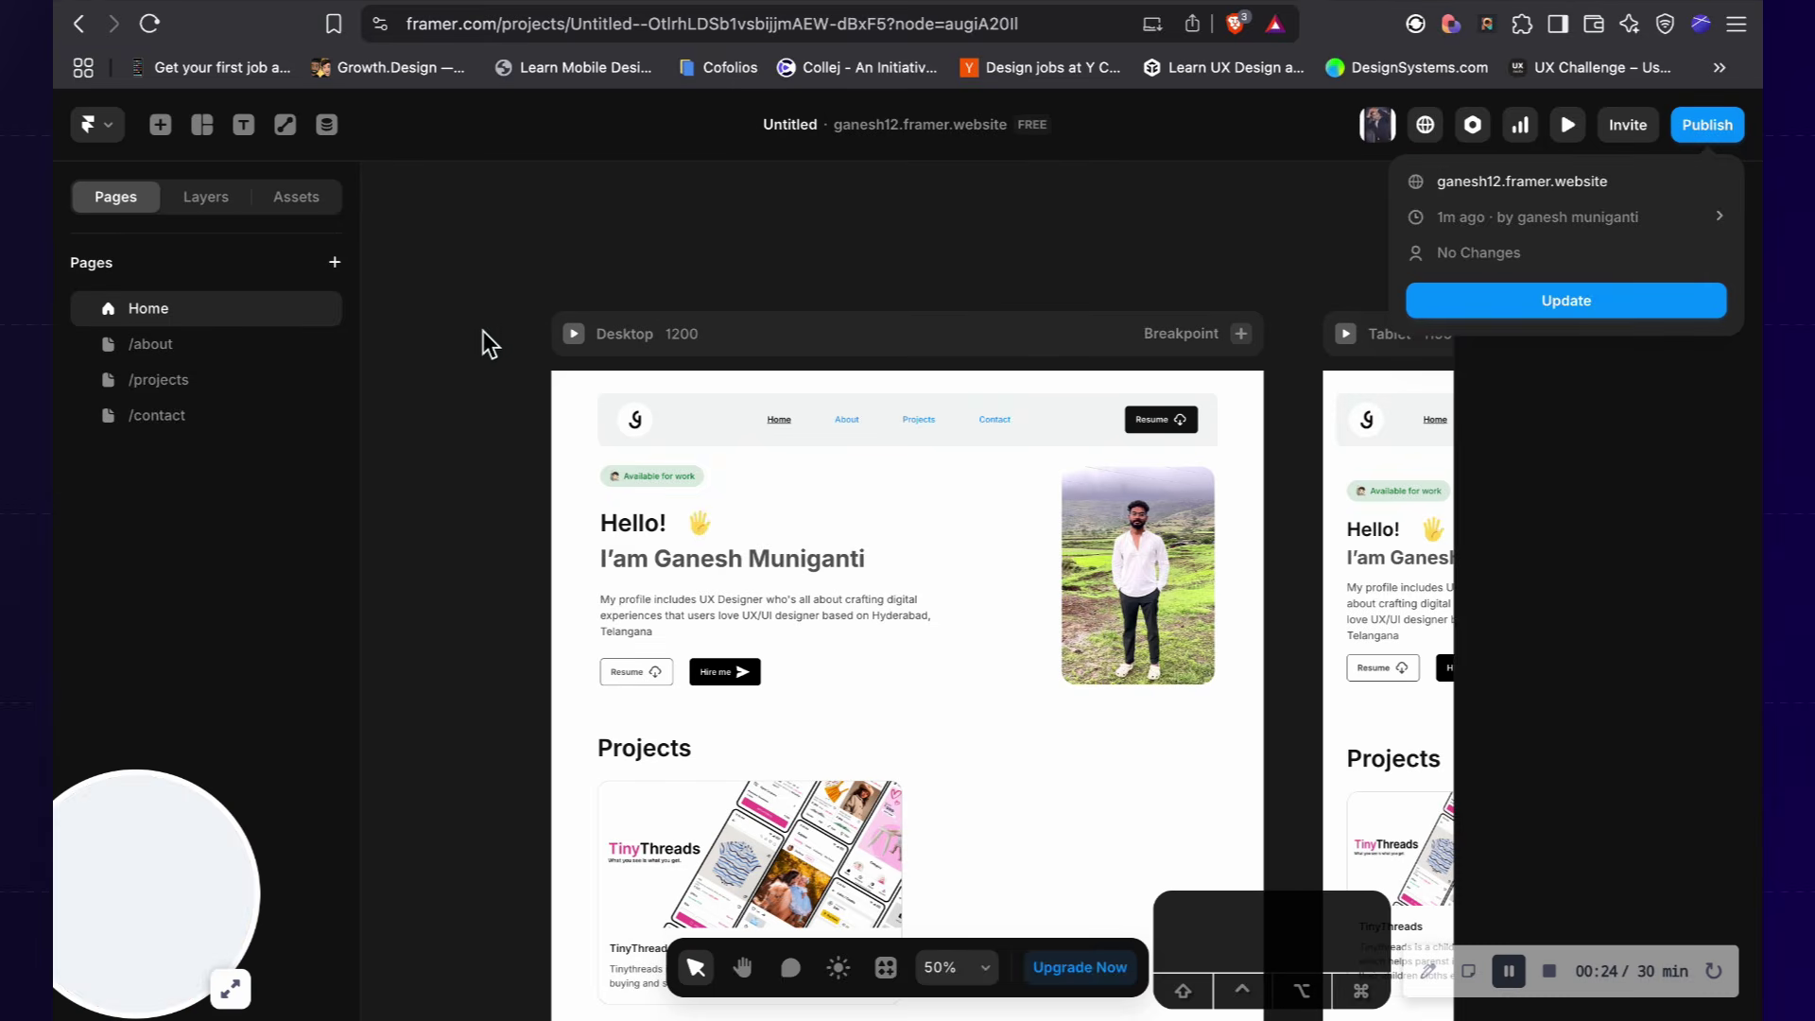
pyautogui.click(296, 250)
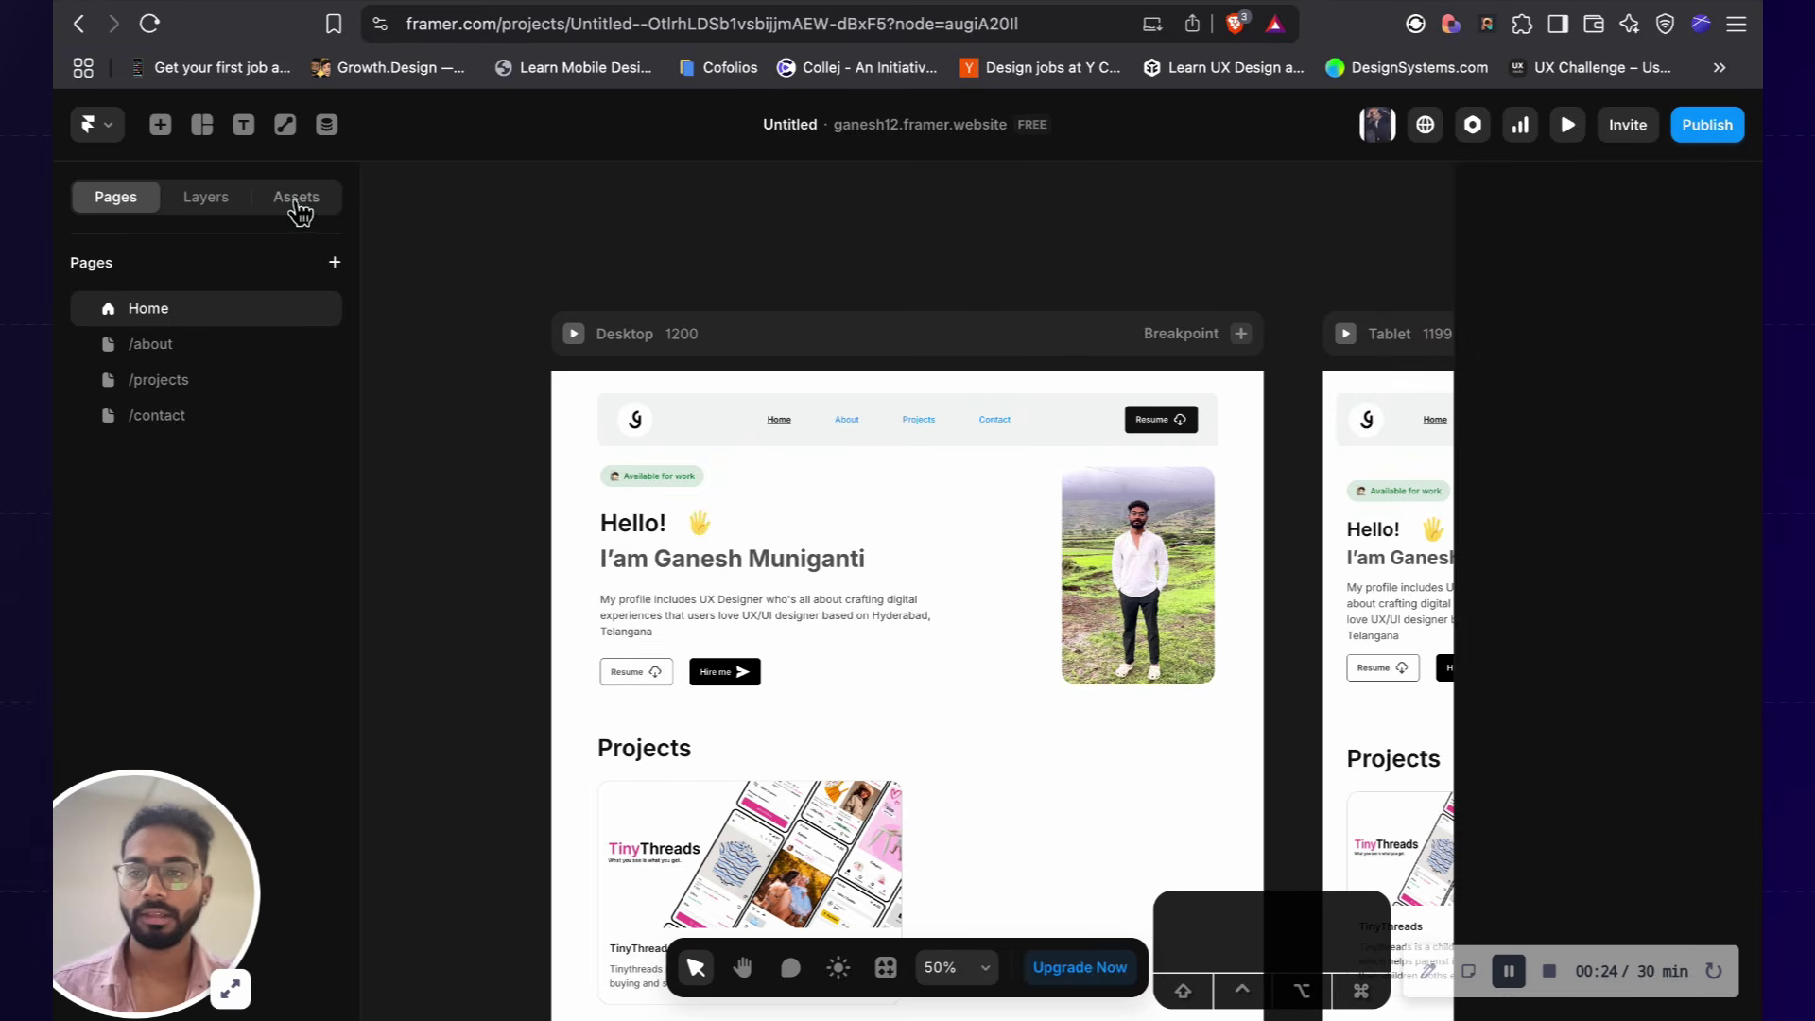
pyautogui.click(296, 198)
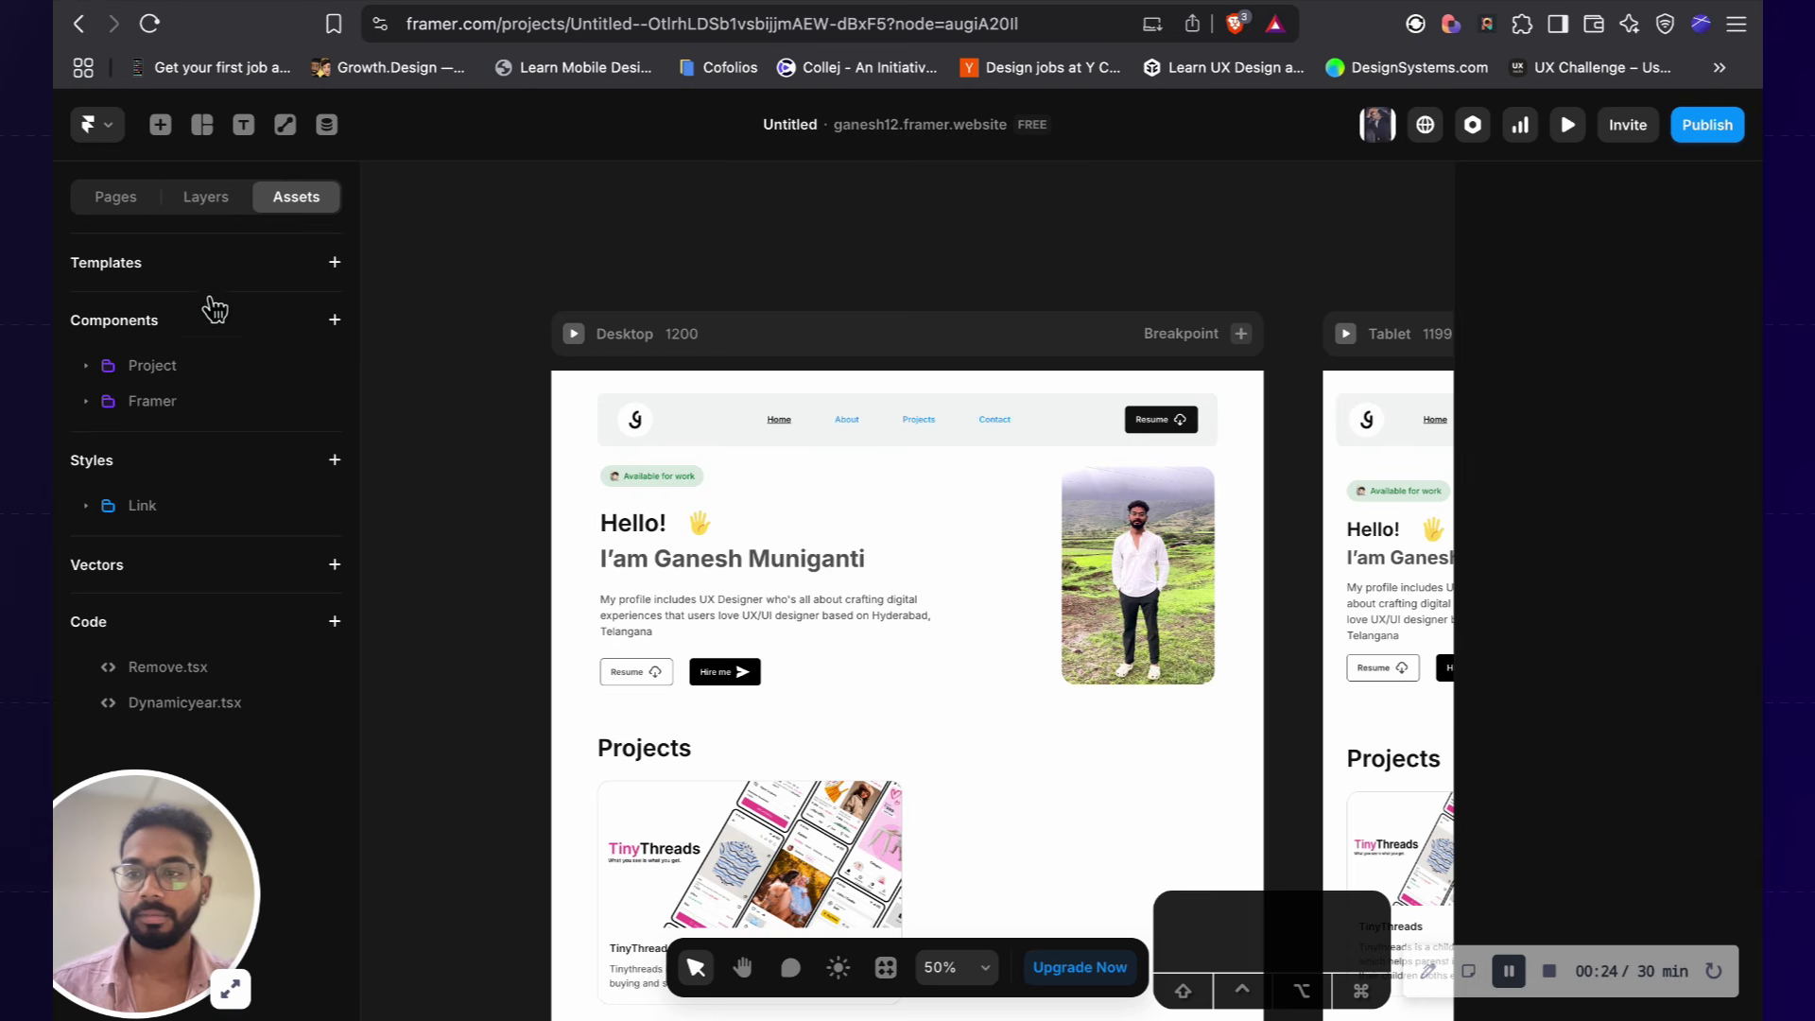
pyautogui.click(168, 371)
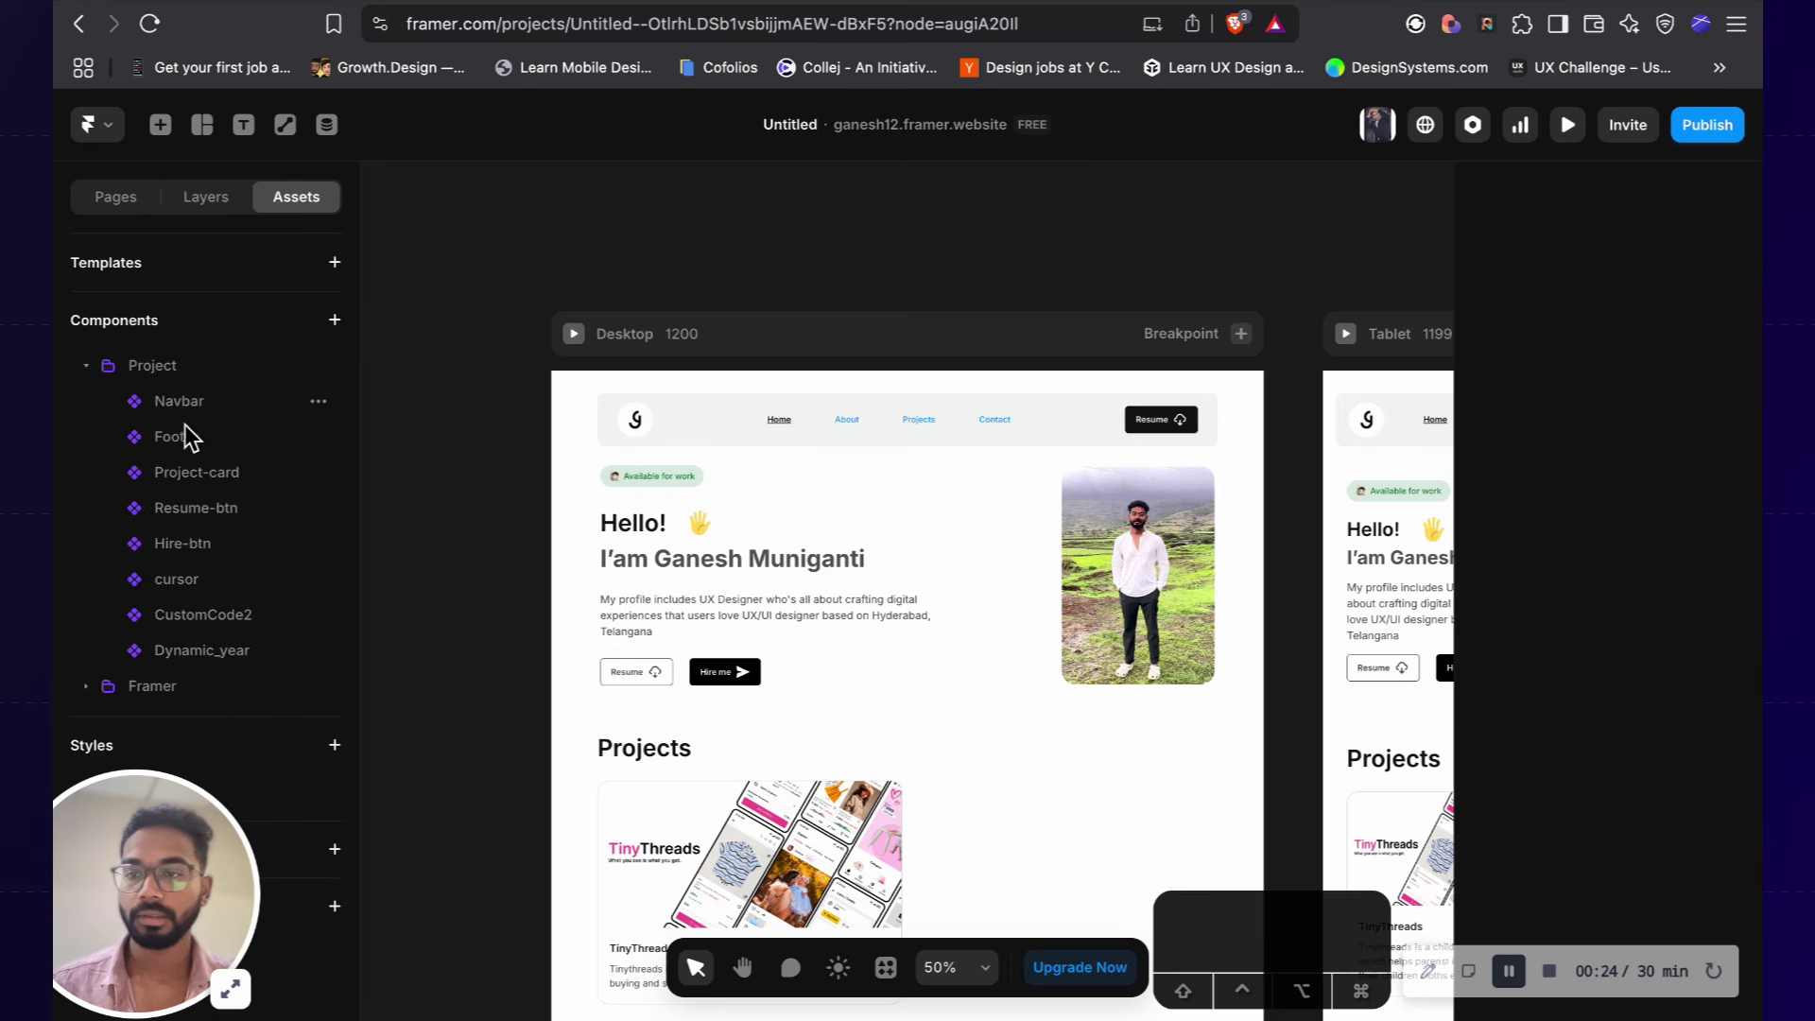
pyautogui.doubleClick(179, 578)
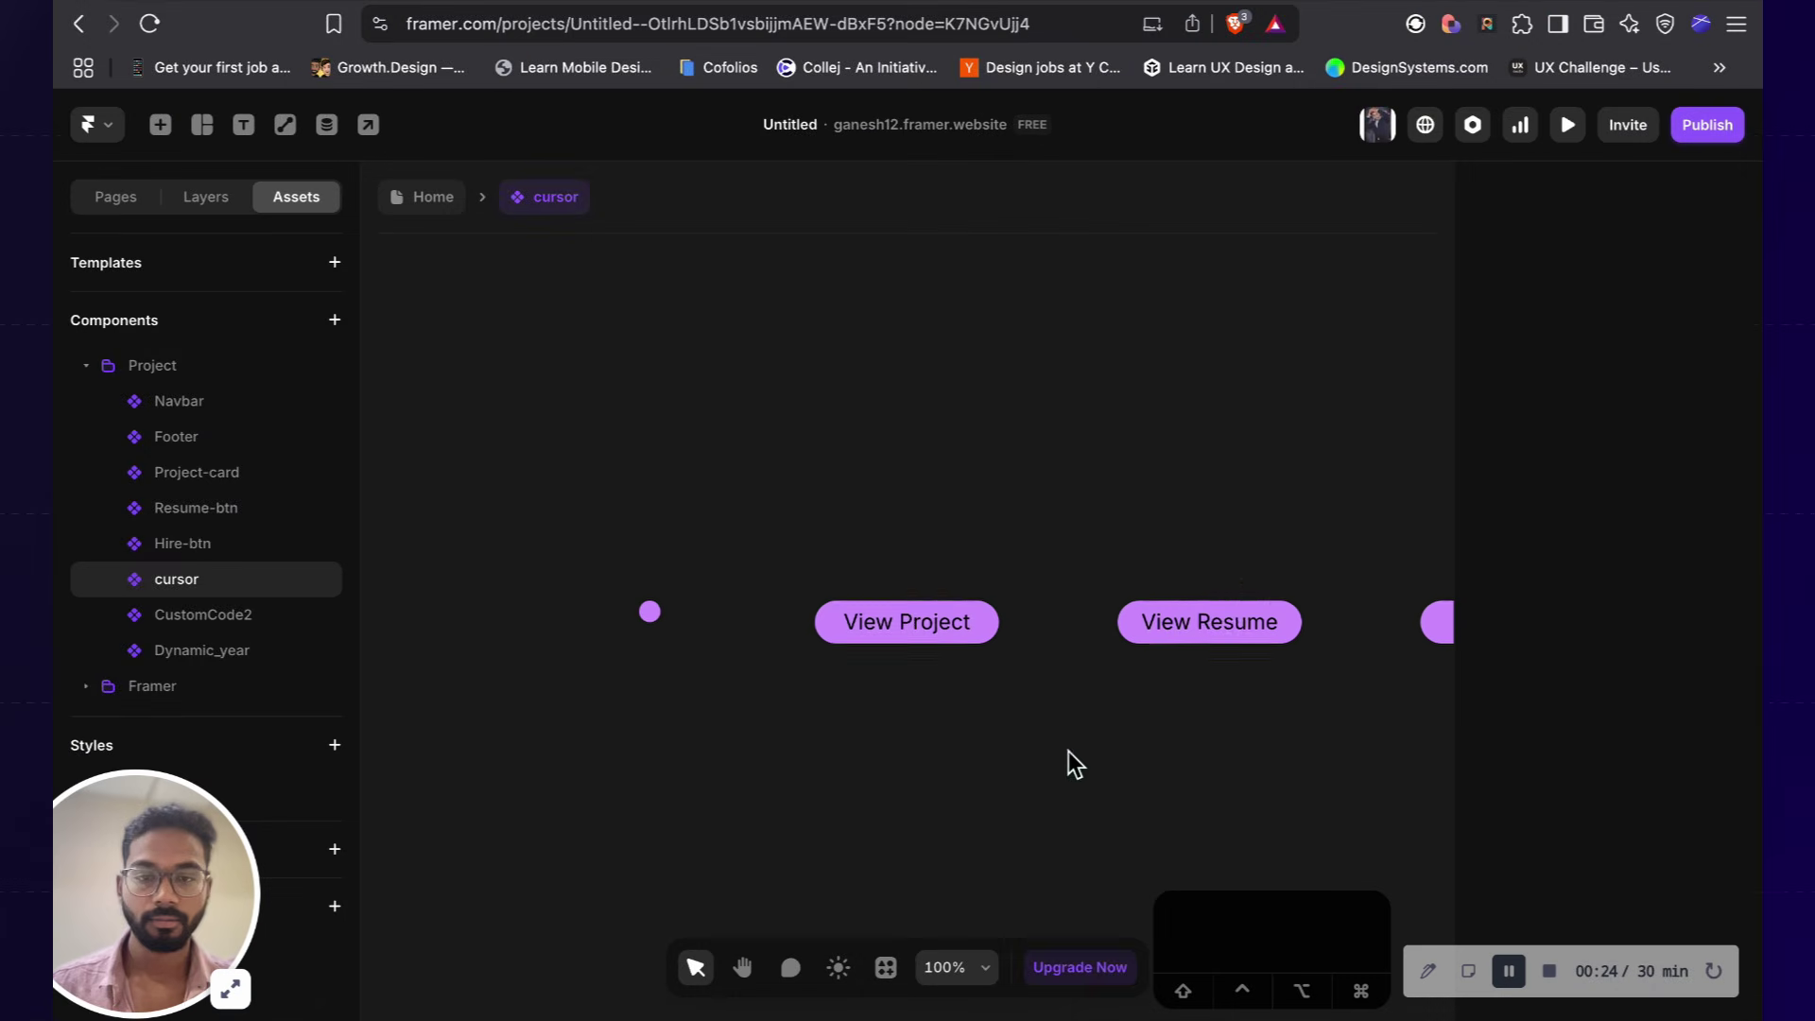
# Step: Set the font size of the View Project, View Resume and send Email cursor labels to 12 px
pyautogui.click(707, 577)
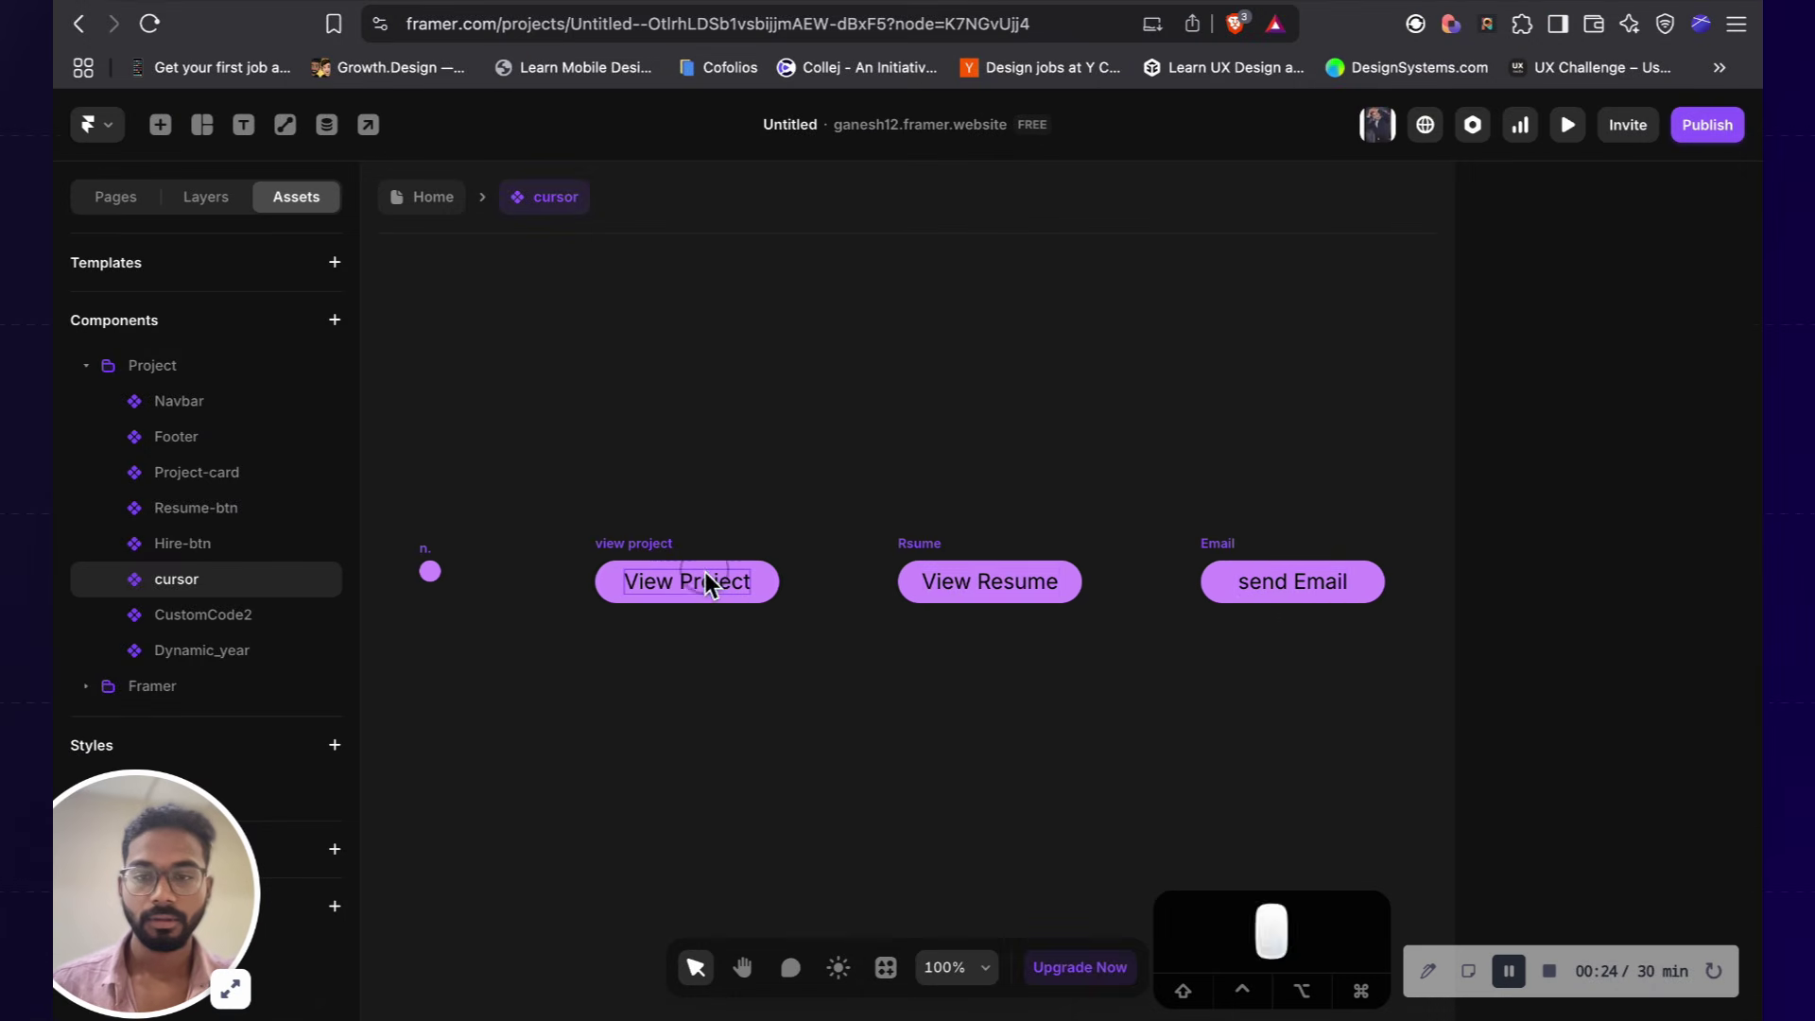
pyautogui.keyDown('shift'); pyautogui.click(951, 579); pyautogui.keyUp('shift')
pyautogui.keyDown('shift'); pyautogui.click(1268, 588); pyautogui.keyUp('shift')
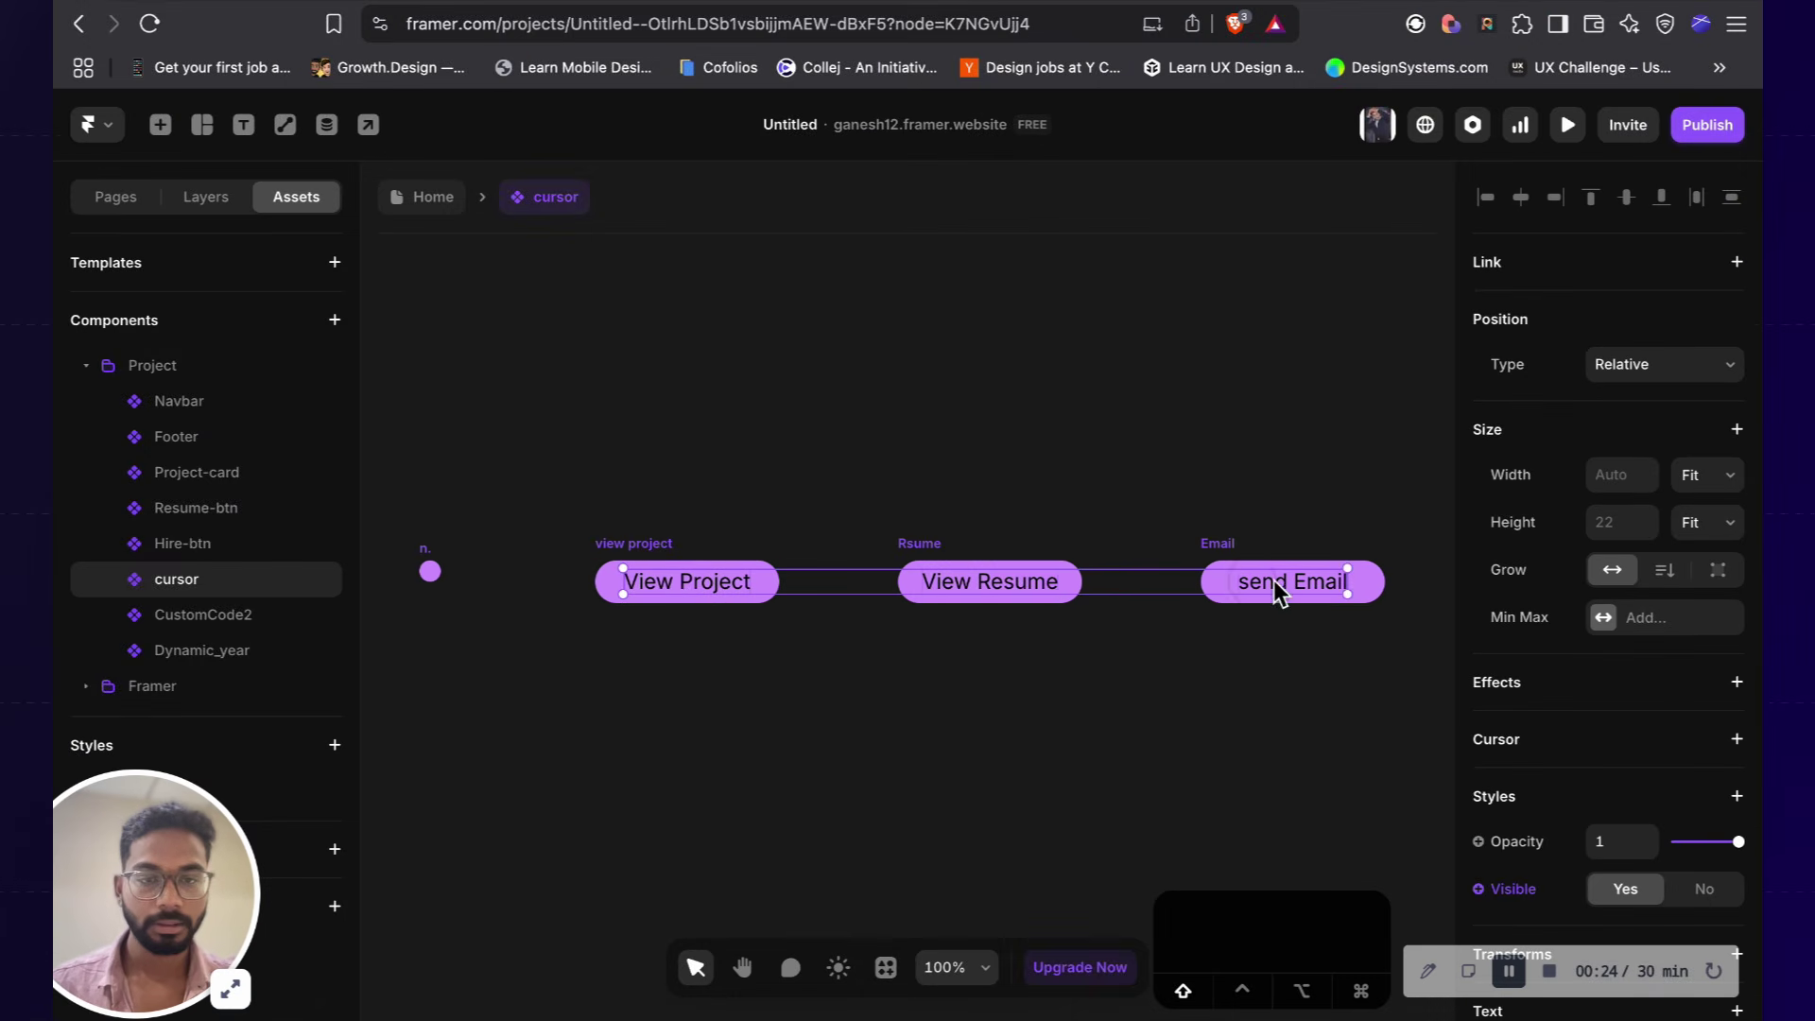
pyautogui.scroll(-7, 1513, 680)
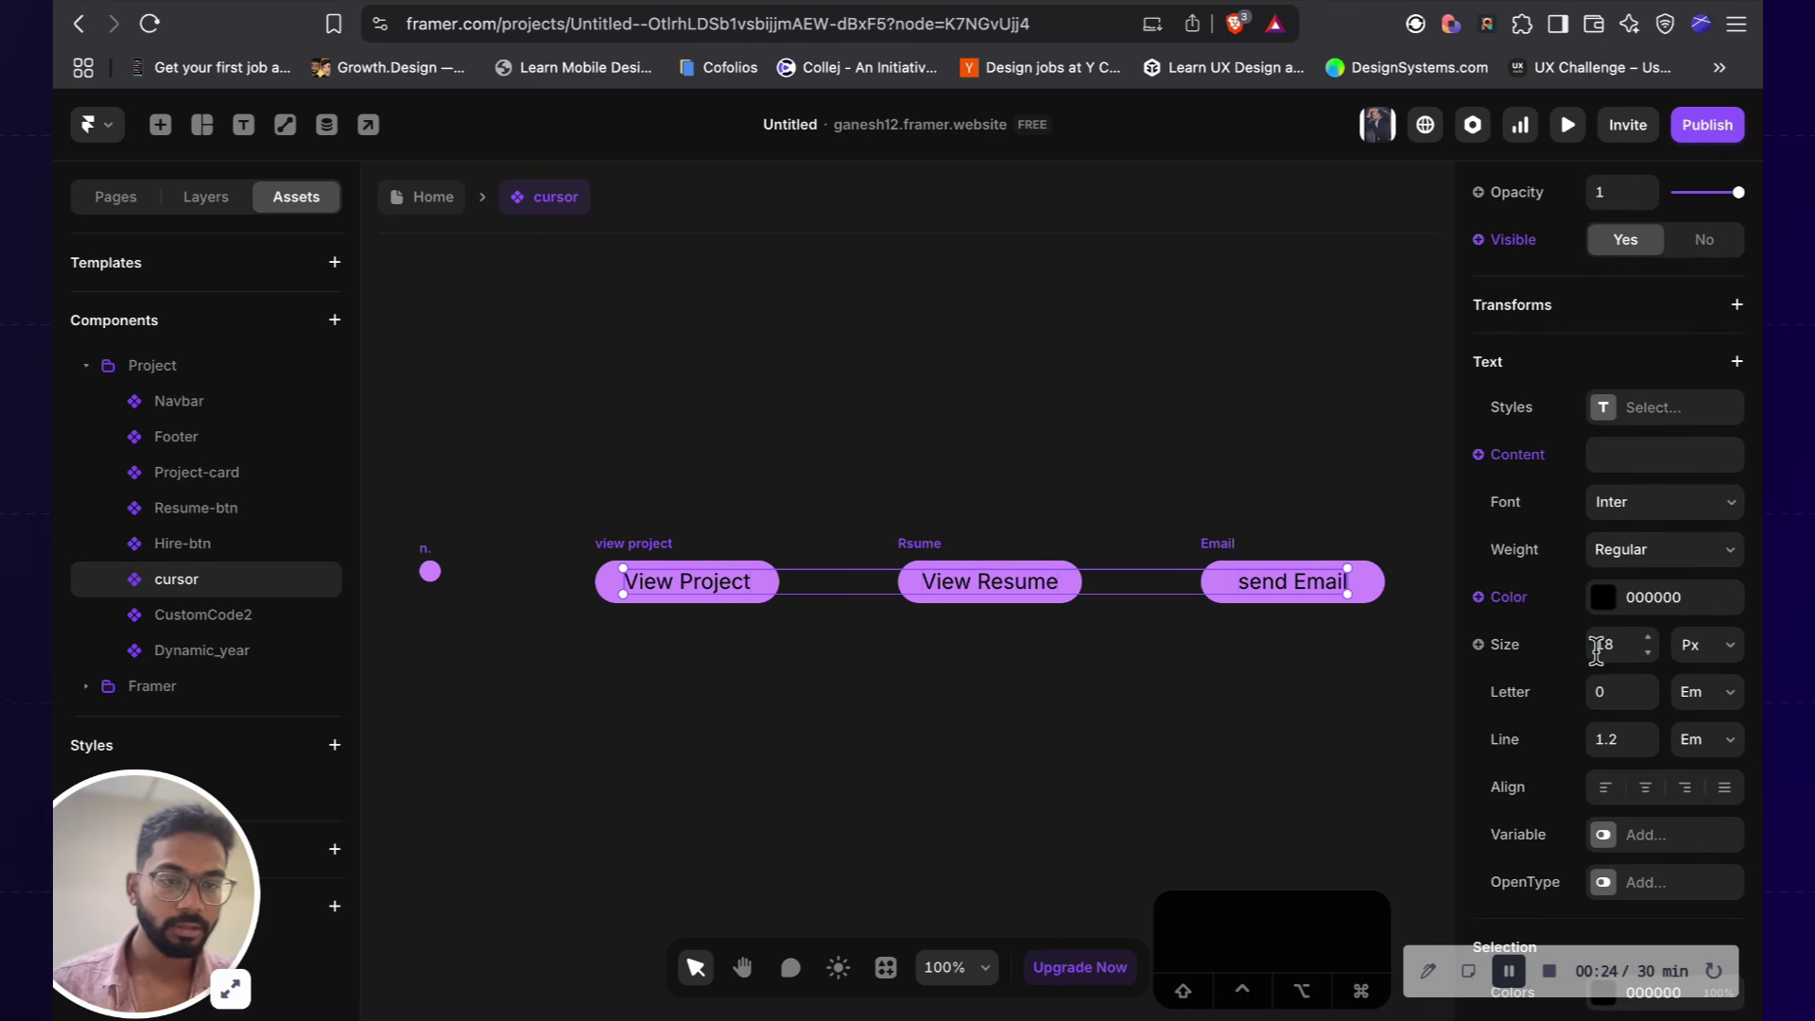
pyautogui.write('12')
pyautogui.press('Return')
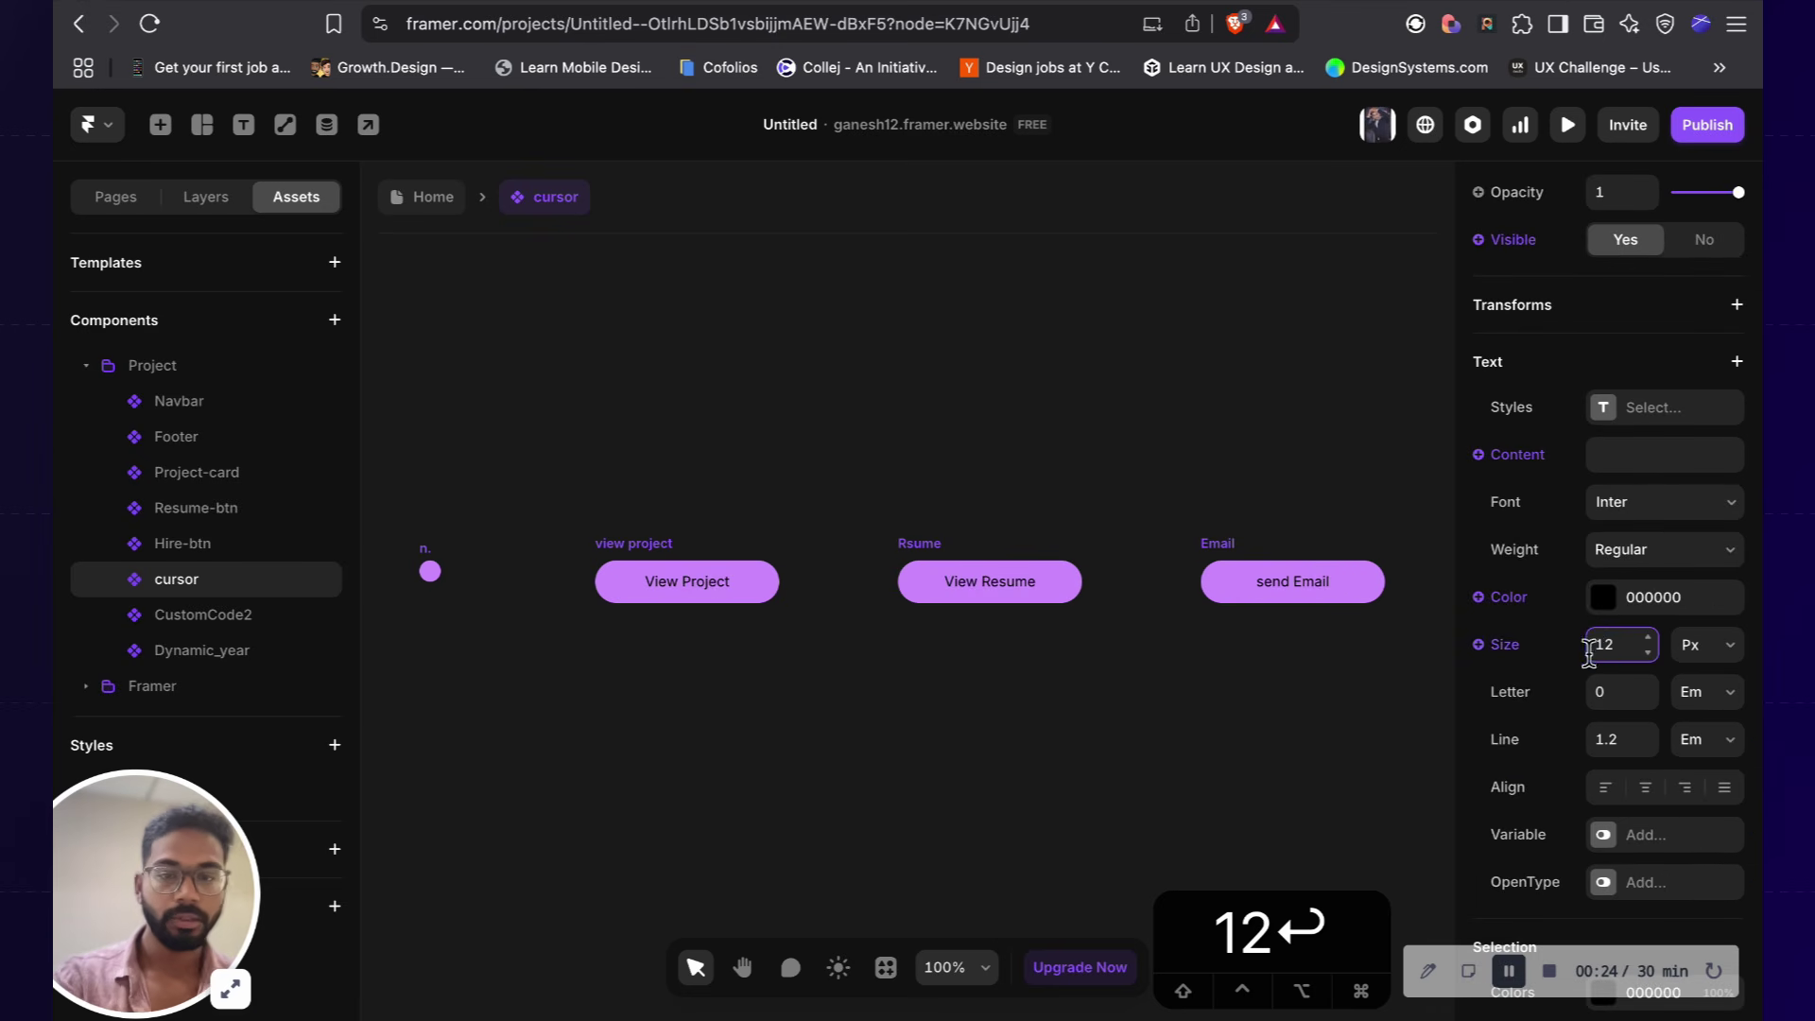
pyautogui.click(1211, 461)
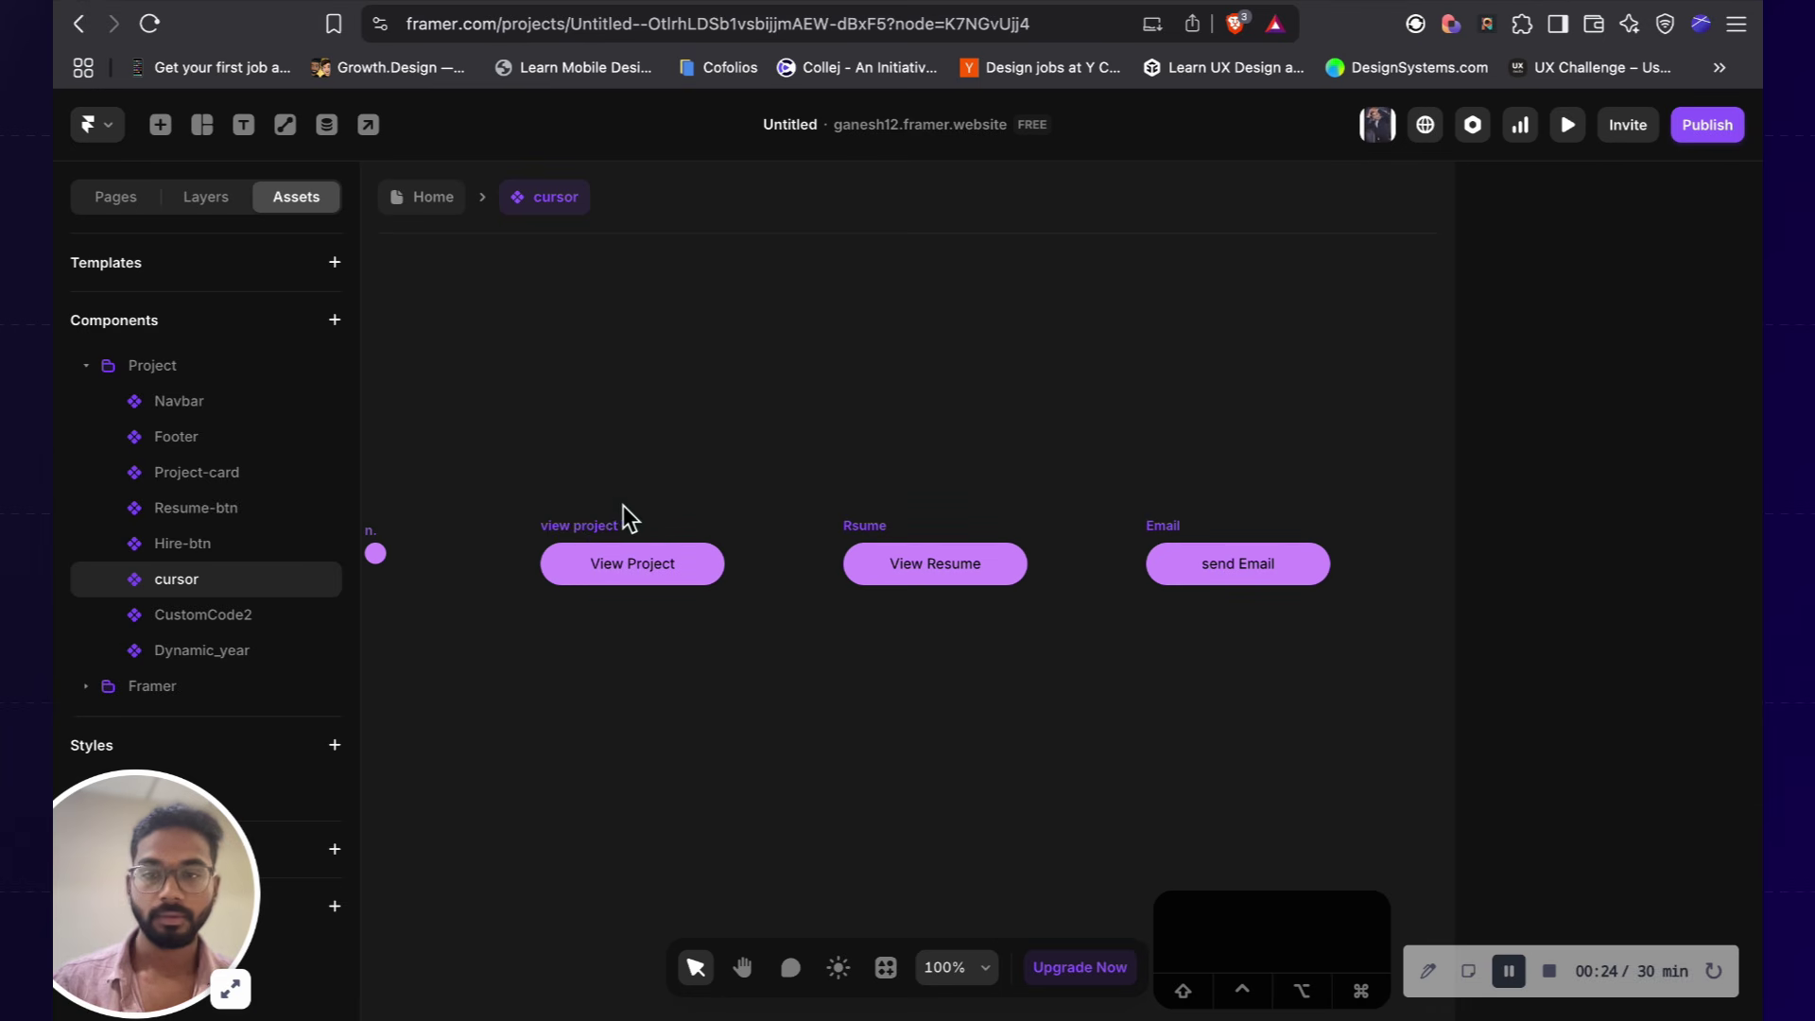
# Step: Narrow the view project, Rsume and Email cursor variants together so the pills fit their smaller labels
pyautogui.moveTo(516, 498); pyautogui.dragTo(1406, 620)
pyautogui.moveTo(1330, 565); pyautogui.dragTo(1085, 591)
pyautogui.click(1082, 444)
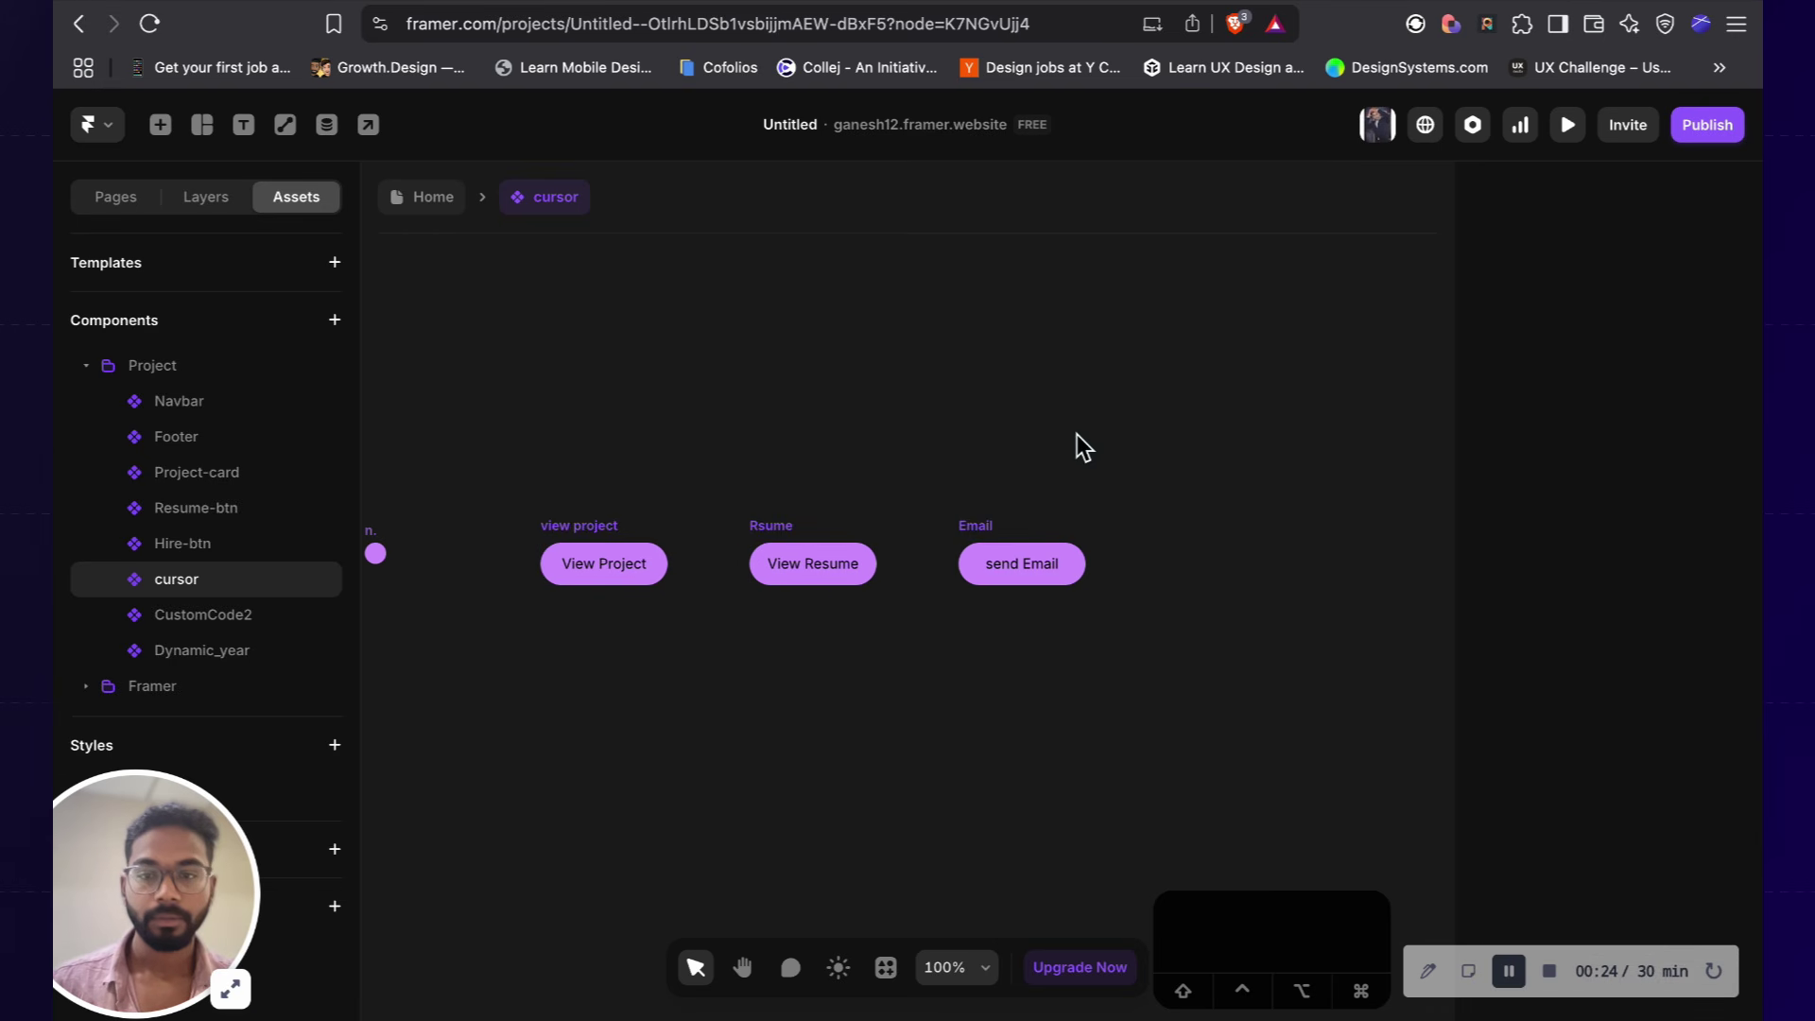
# Step: Publish the cursor update and reload the live website
pyautogui.click(1707, 124)
pyautogui.click(1526, 308)
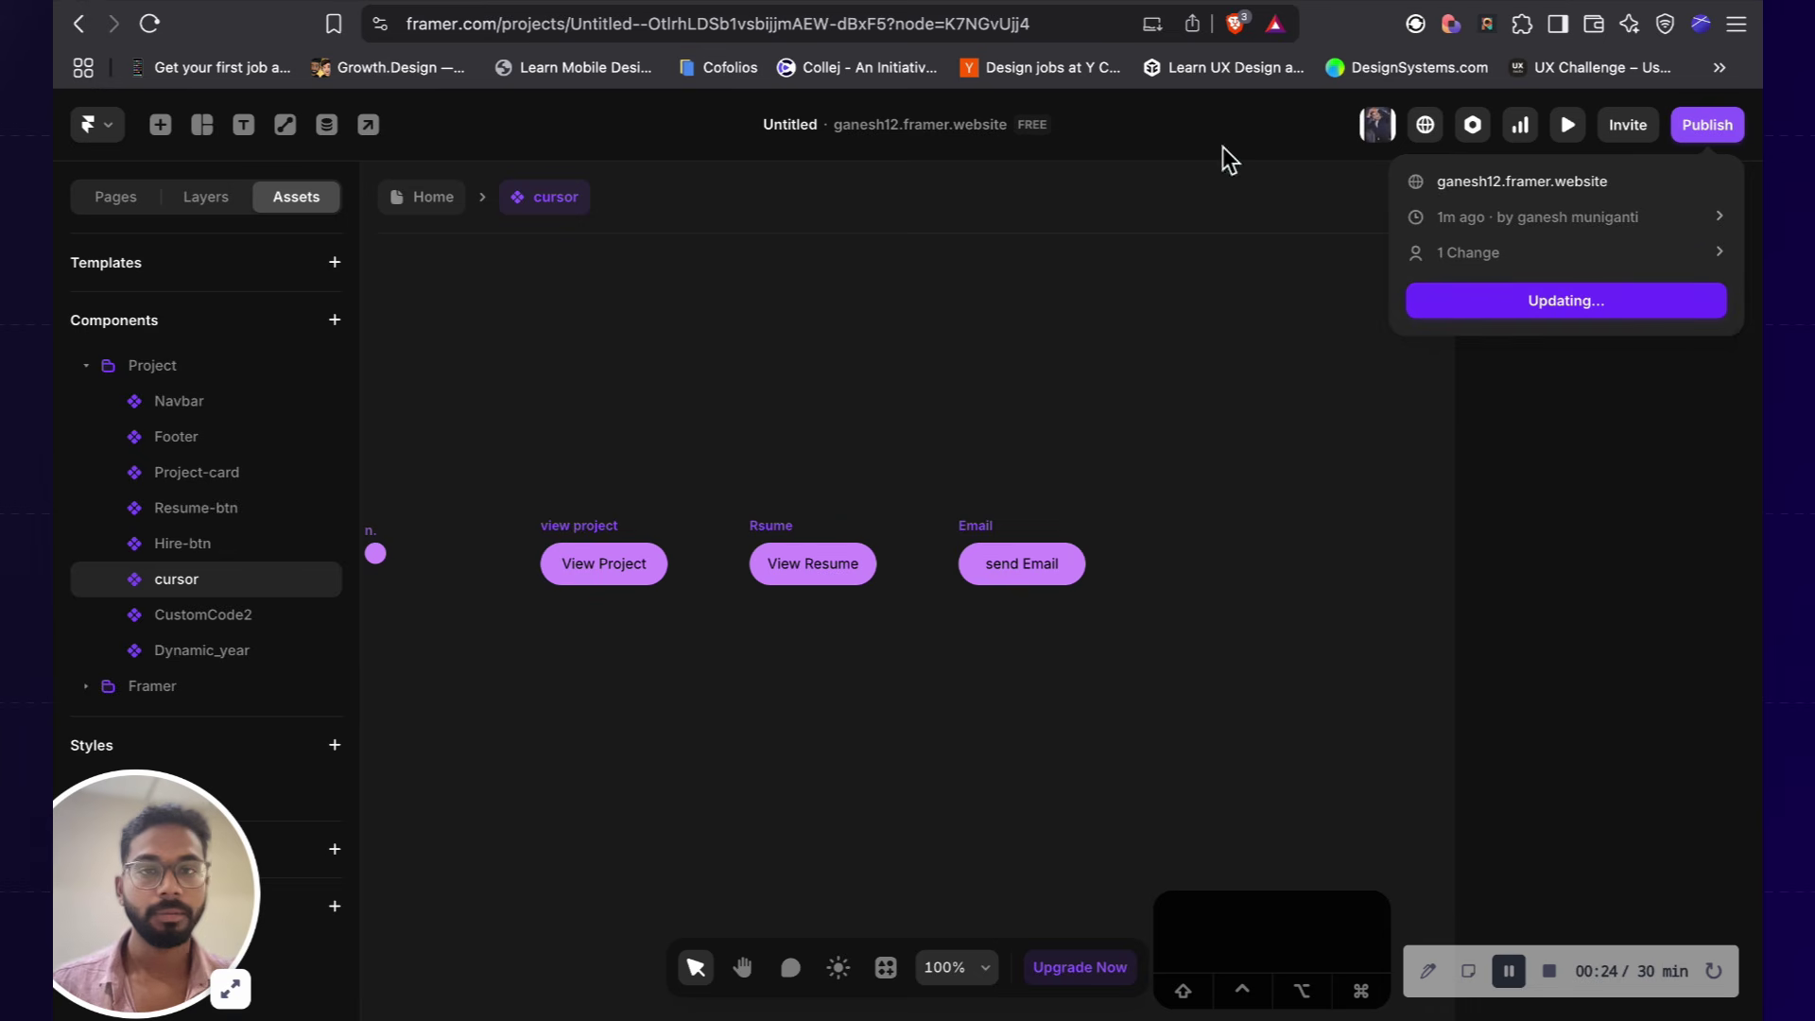
pyautogui.click(499, 4)
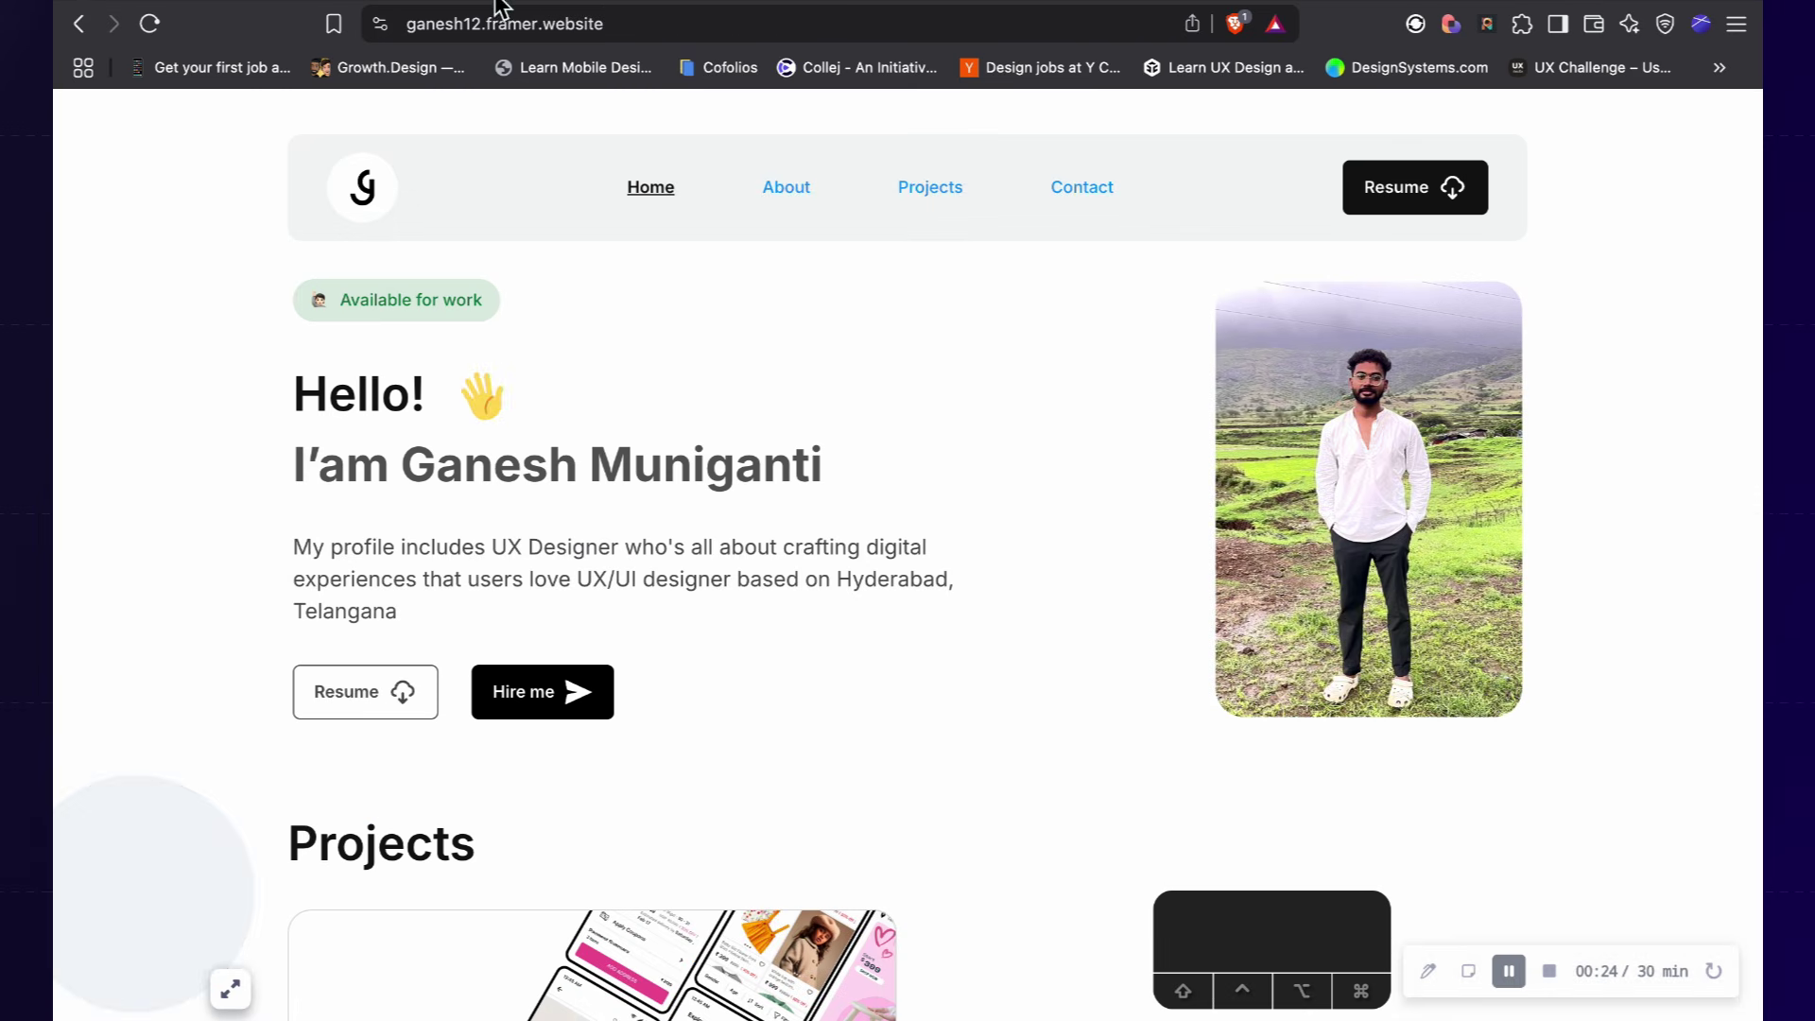
pyautogui.press('super+r')
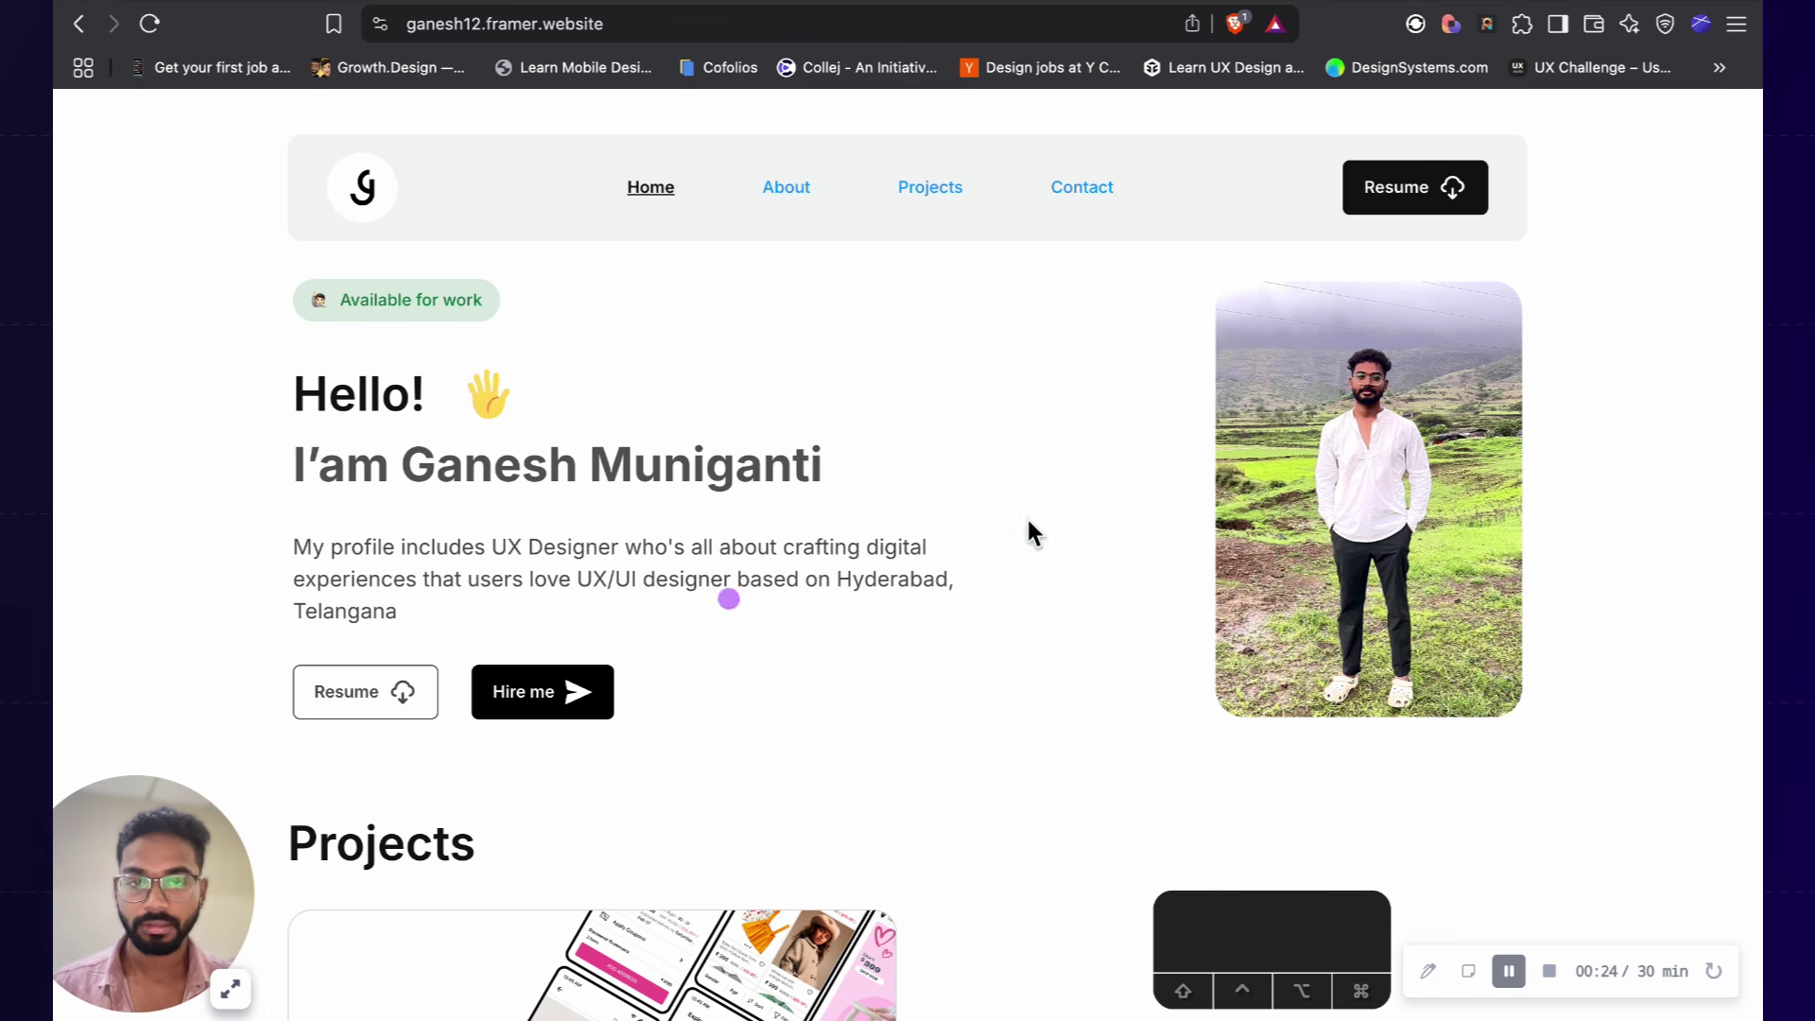
# Step: Examine the custom cursor over the project card, the footer and the hero on the live Home page
pyautogui.scroll(-5, 1078, 577)
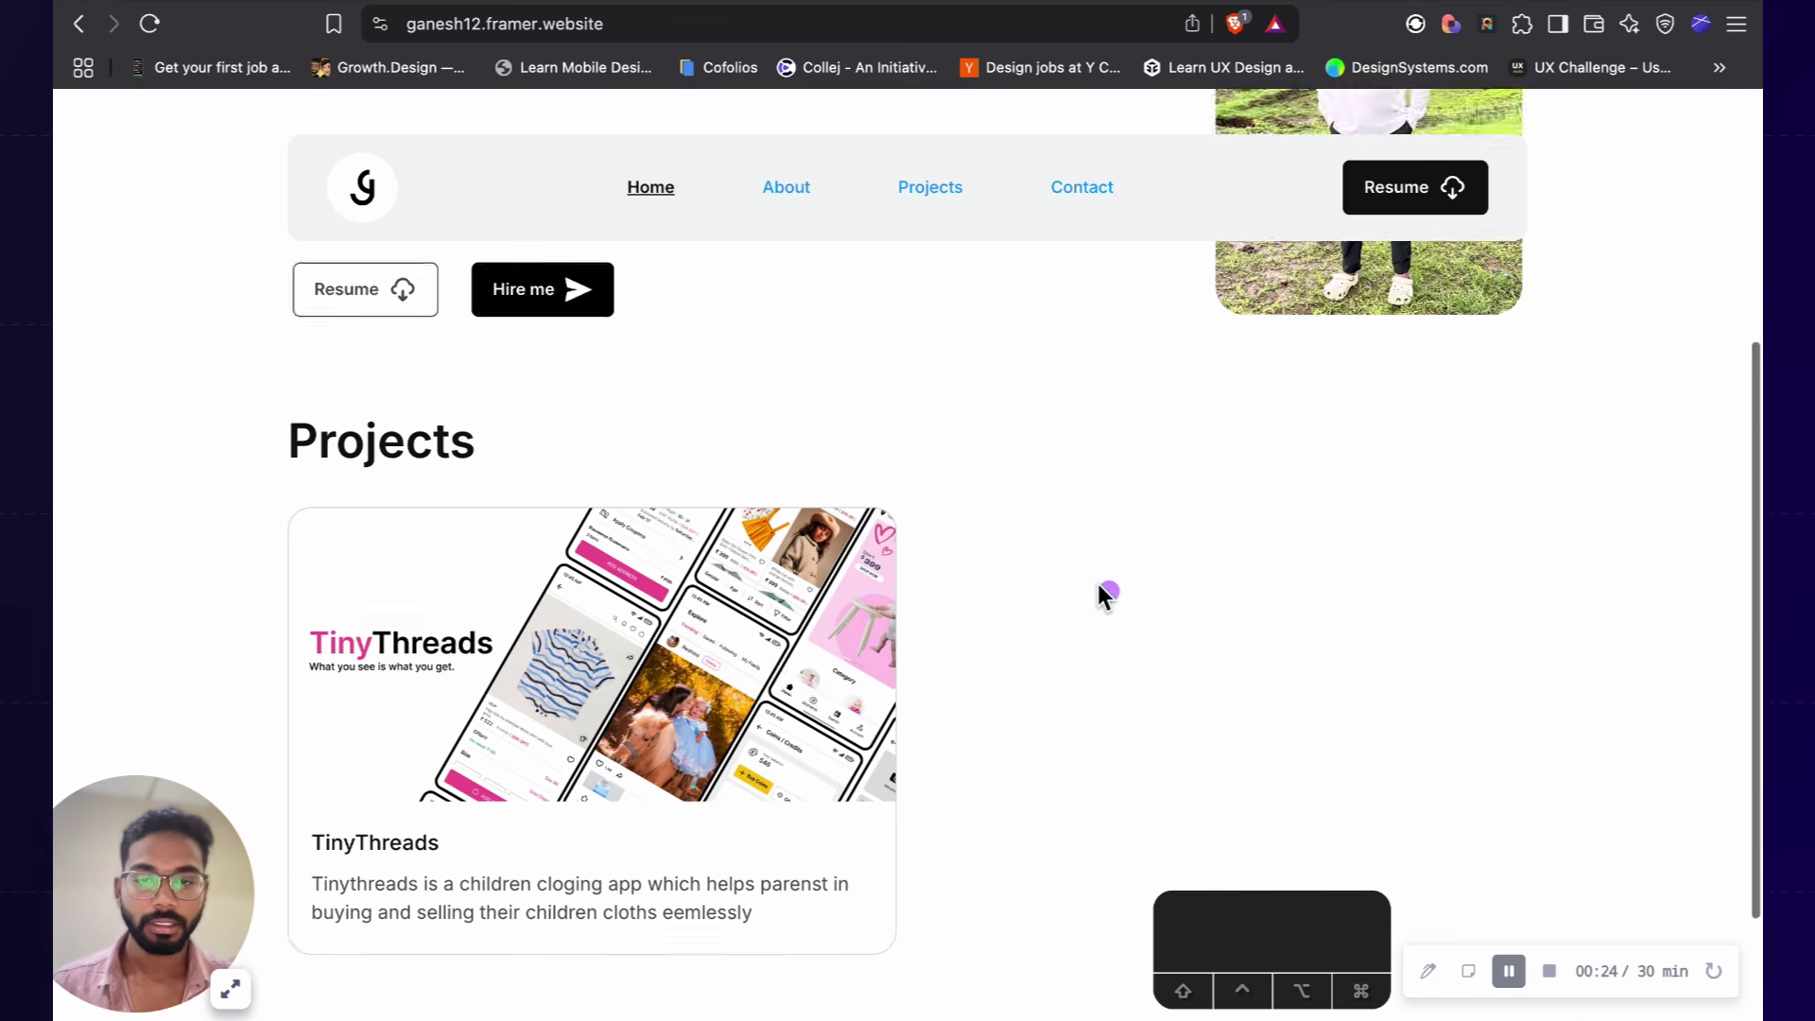
pyautogui.scroll(-2, 1108, 594)
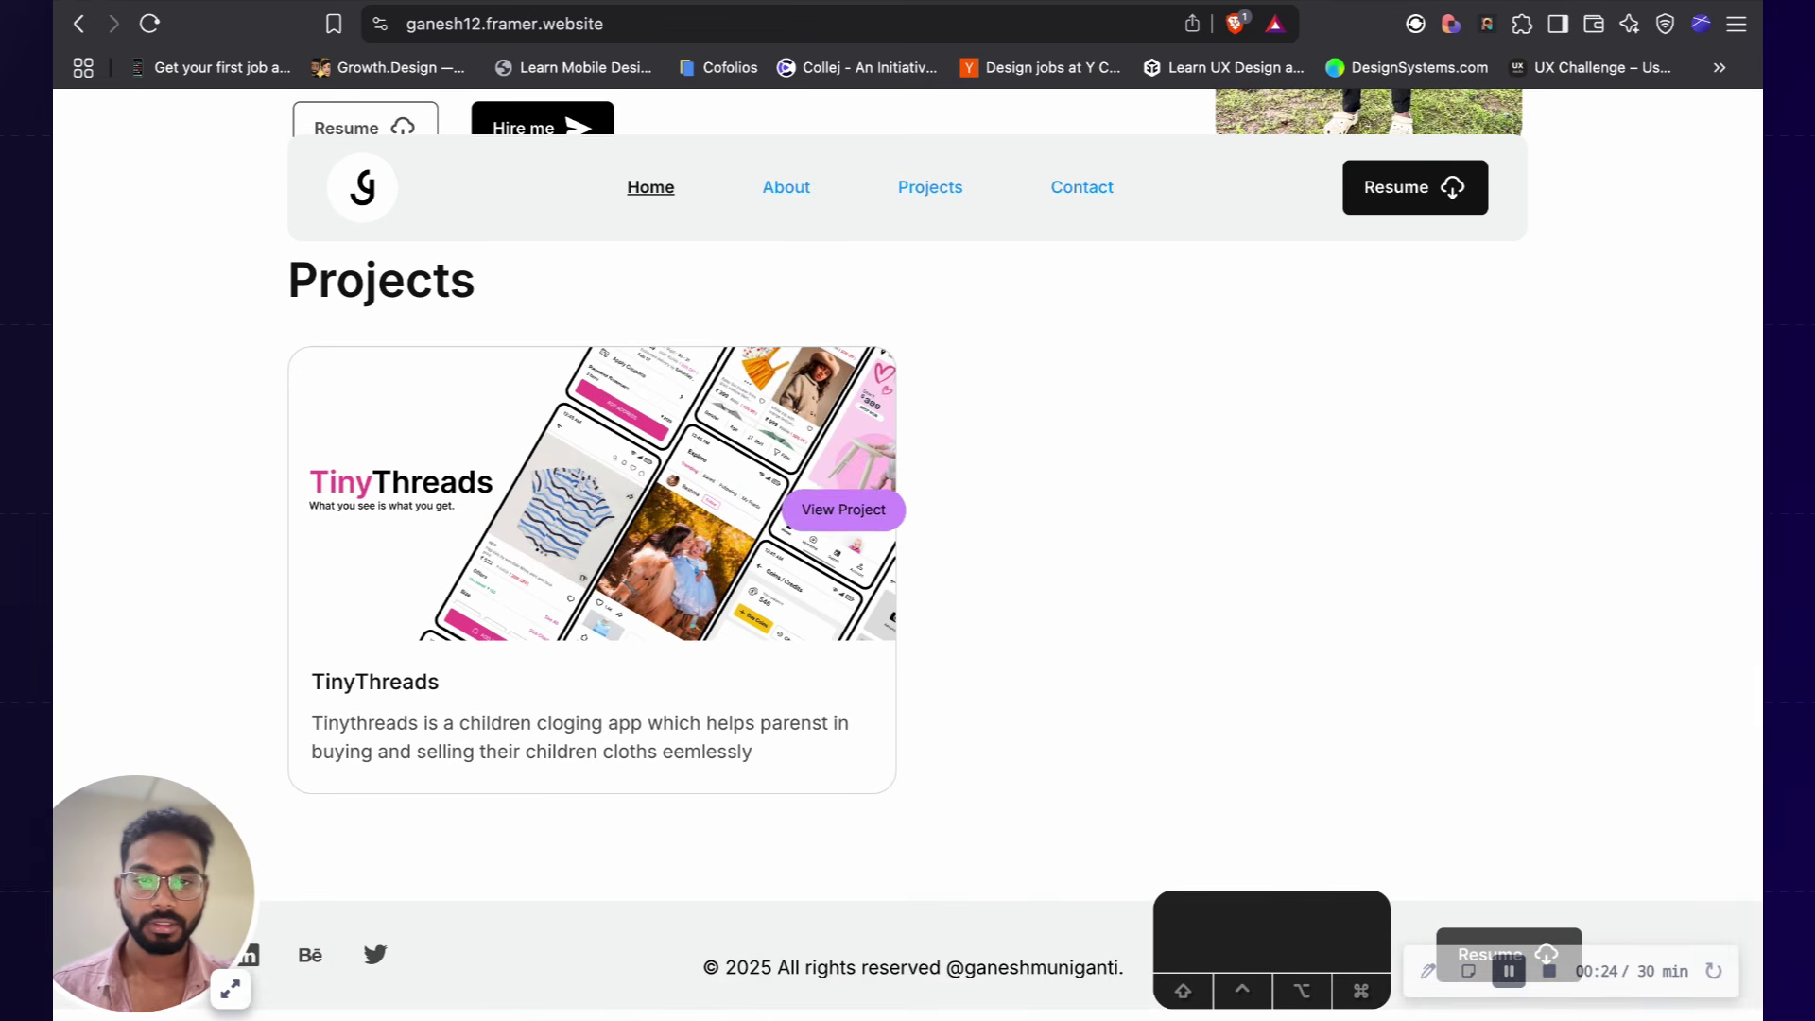
pyautogui.scroll(-1, 756, 851)
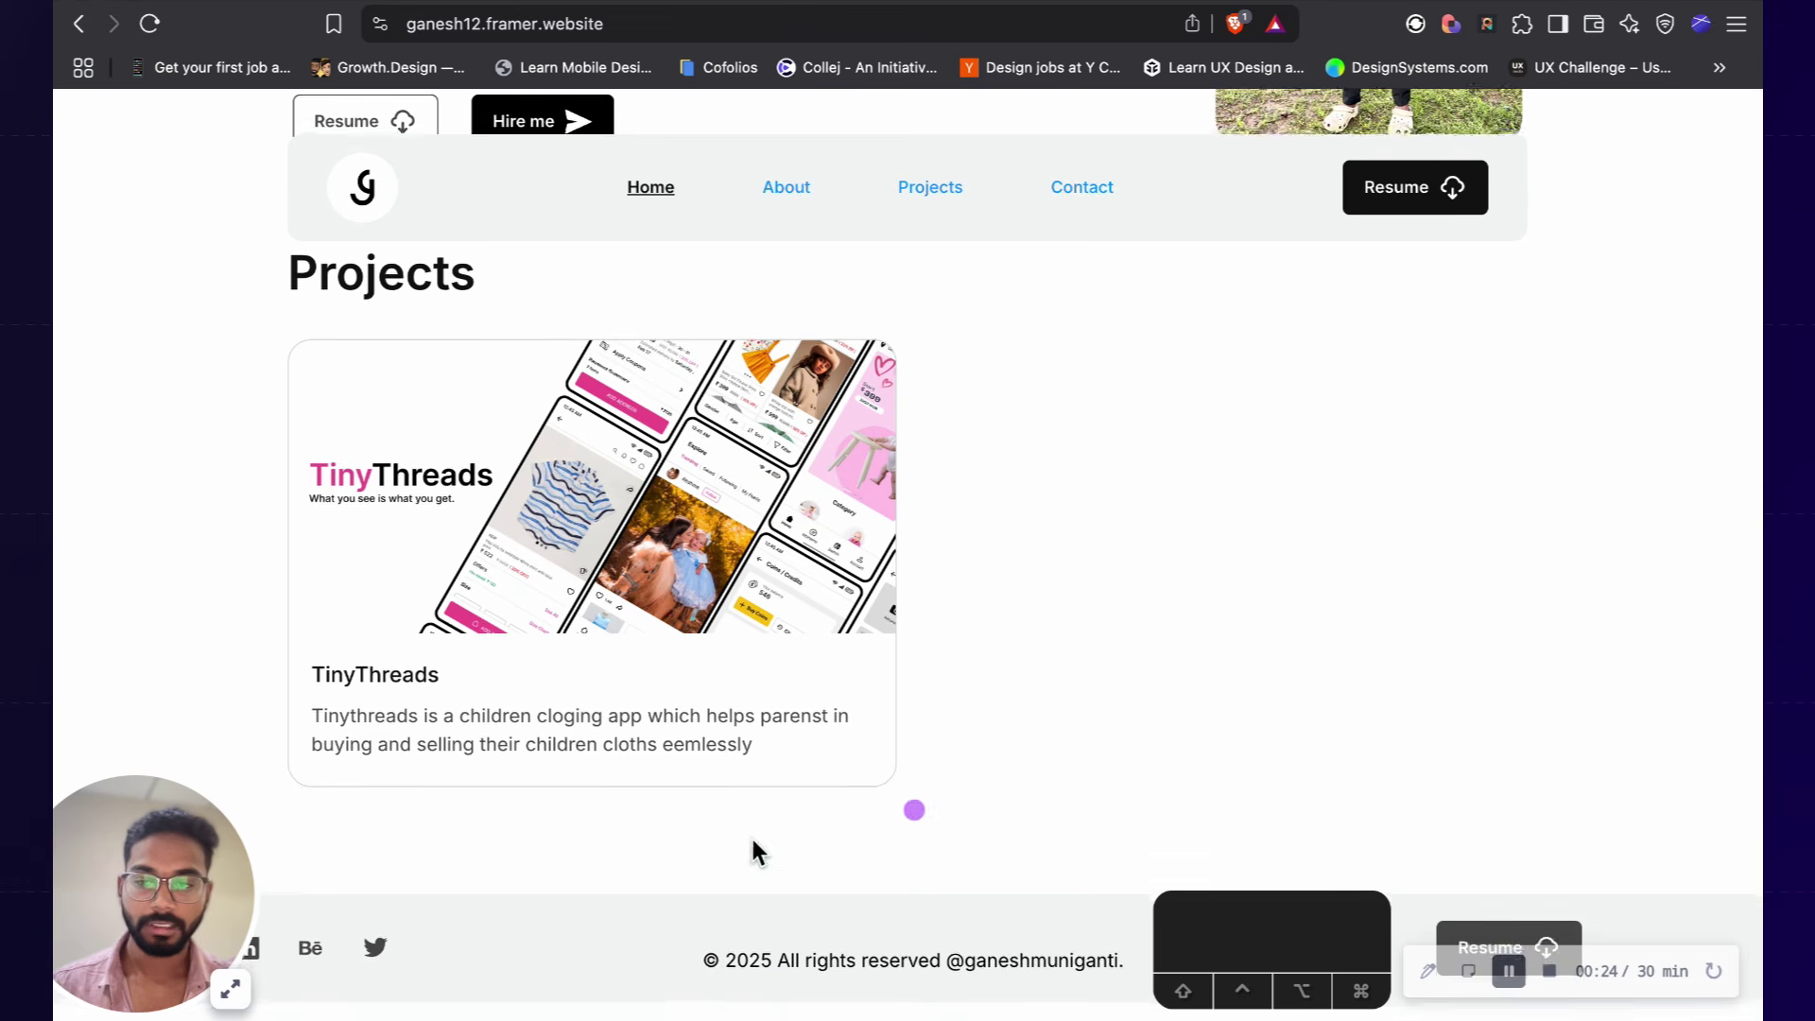
pyautogui.moveTo(782, 965); pyautogui.dragTo(1001, 980)
pyautogui.click(1012, 973)
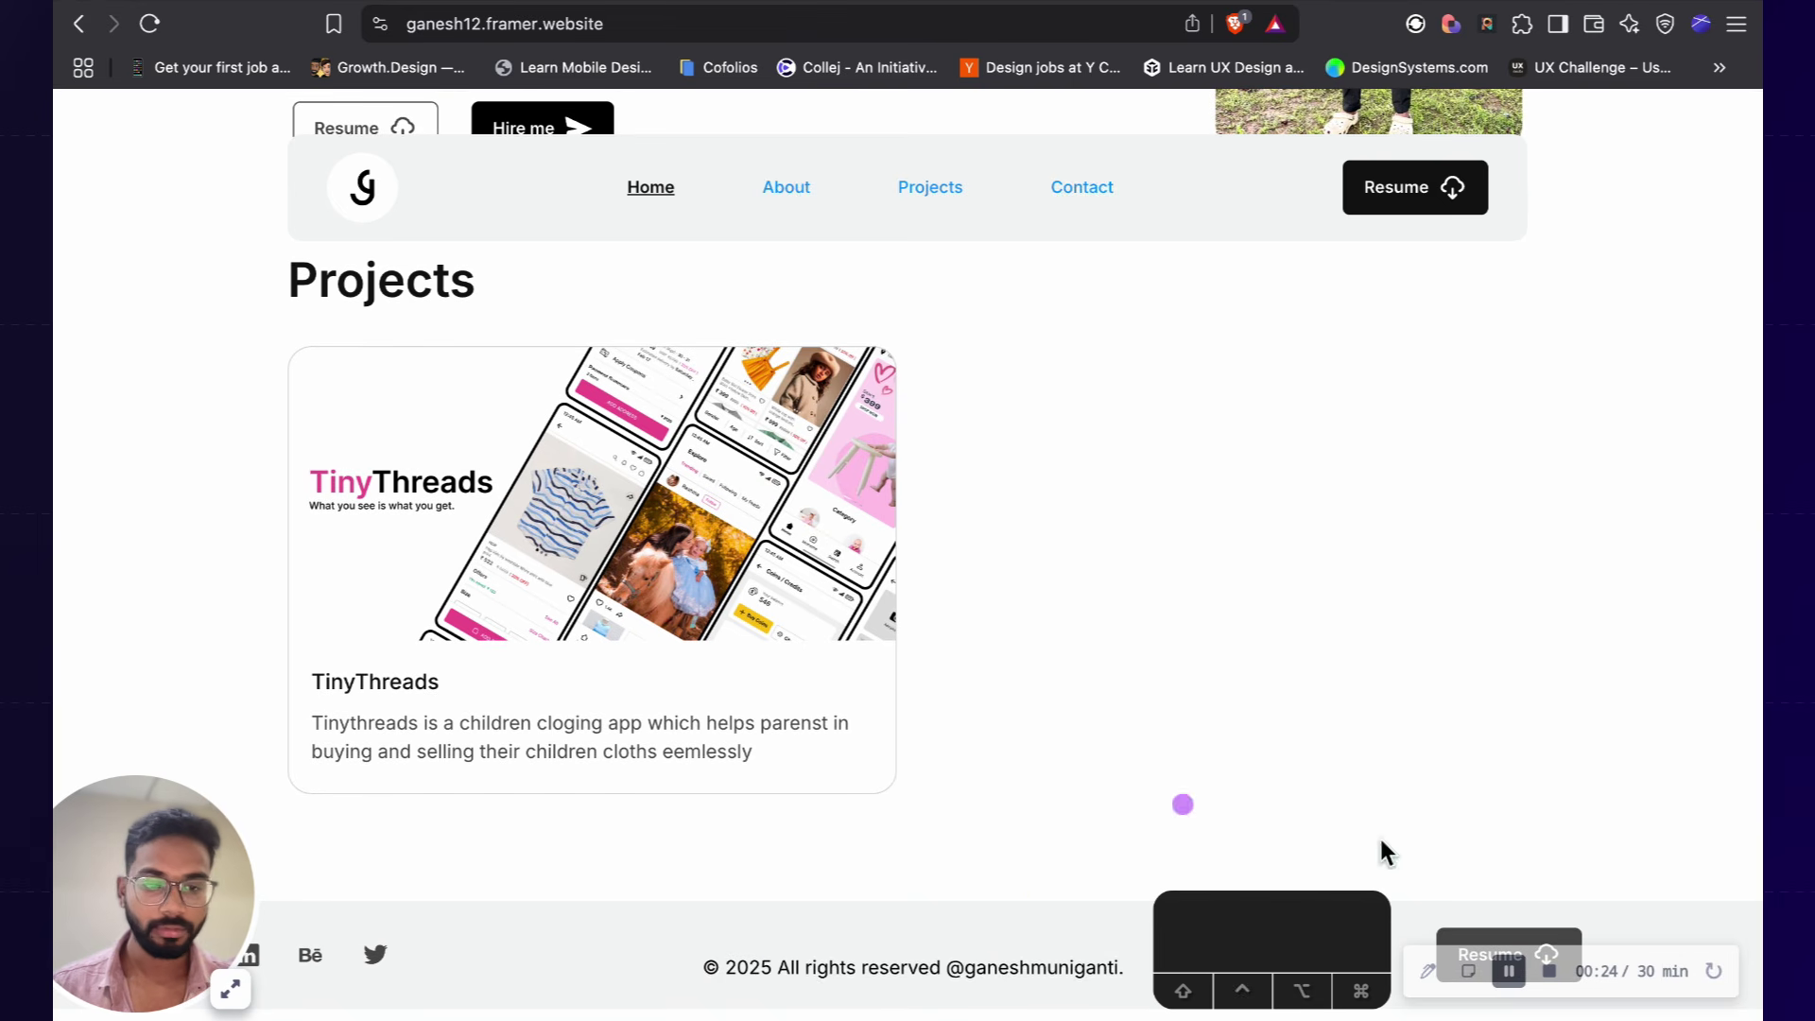
pyautogui.scroll(6, 1403, 397)
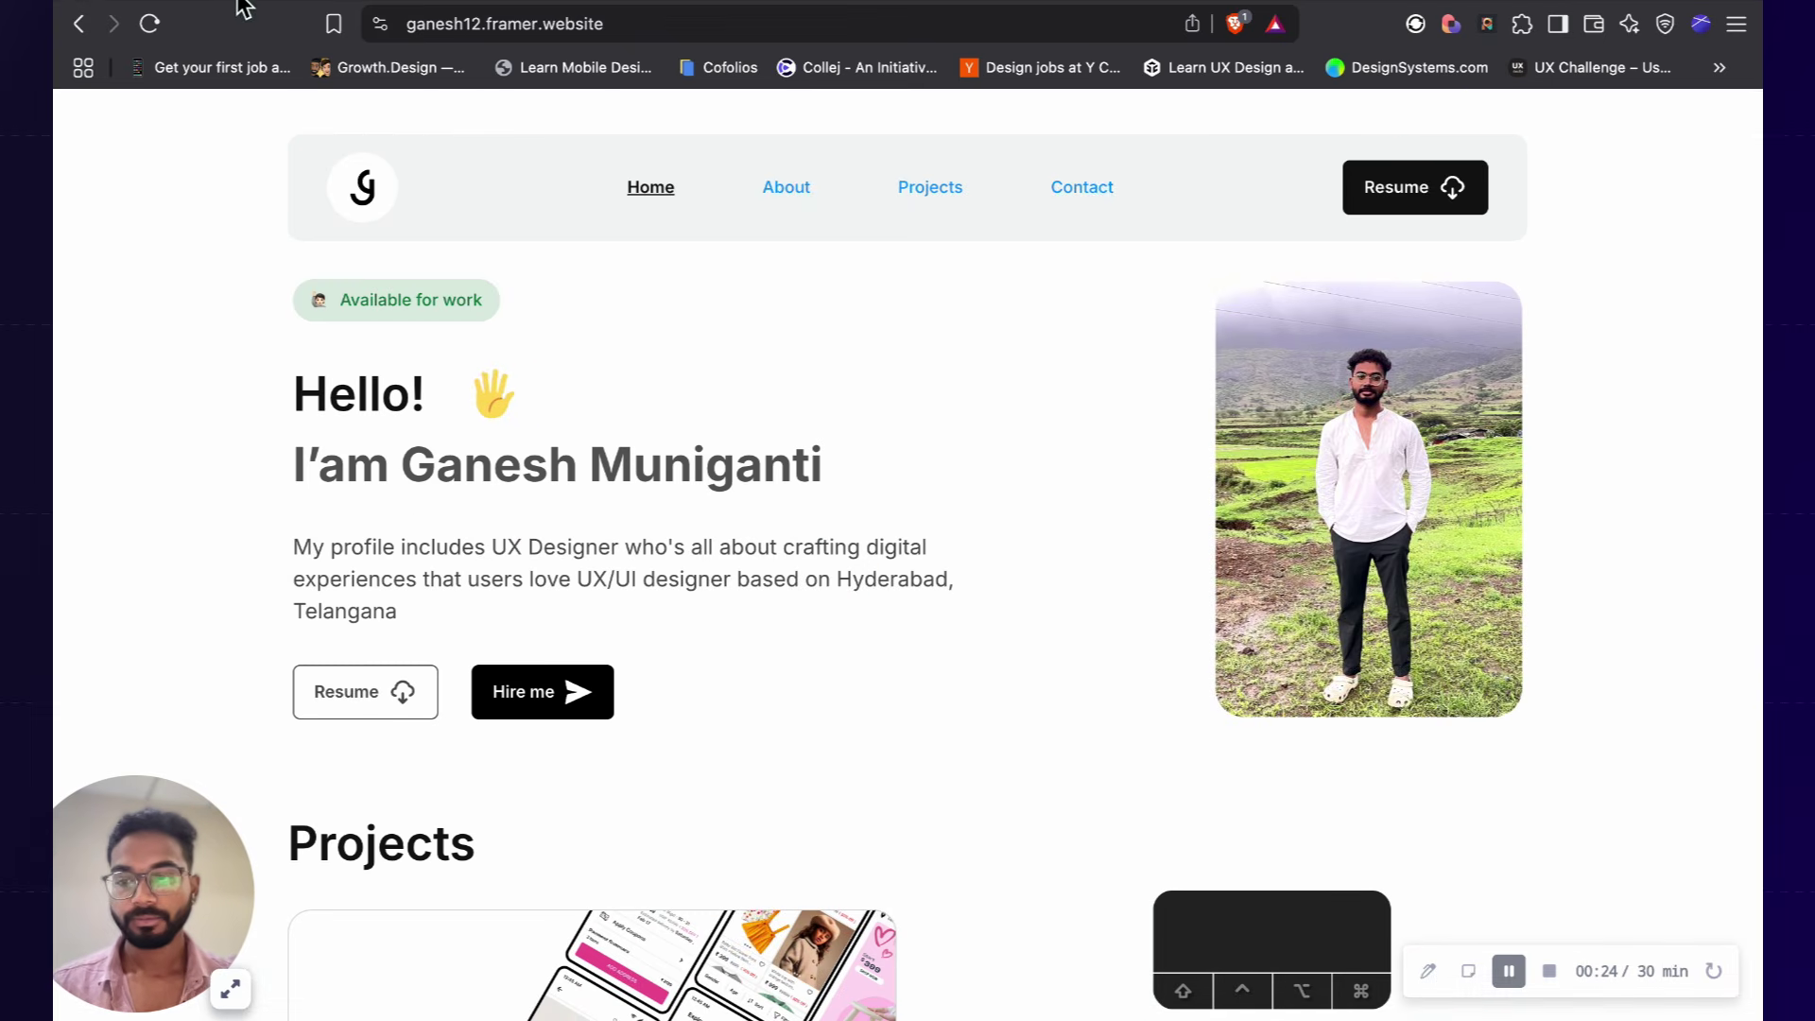
pyautogui.moveTo(163, 868); pyautogui.dragTo(205, 860)
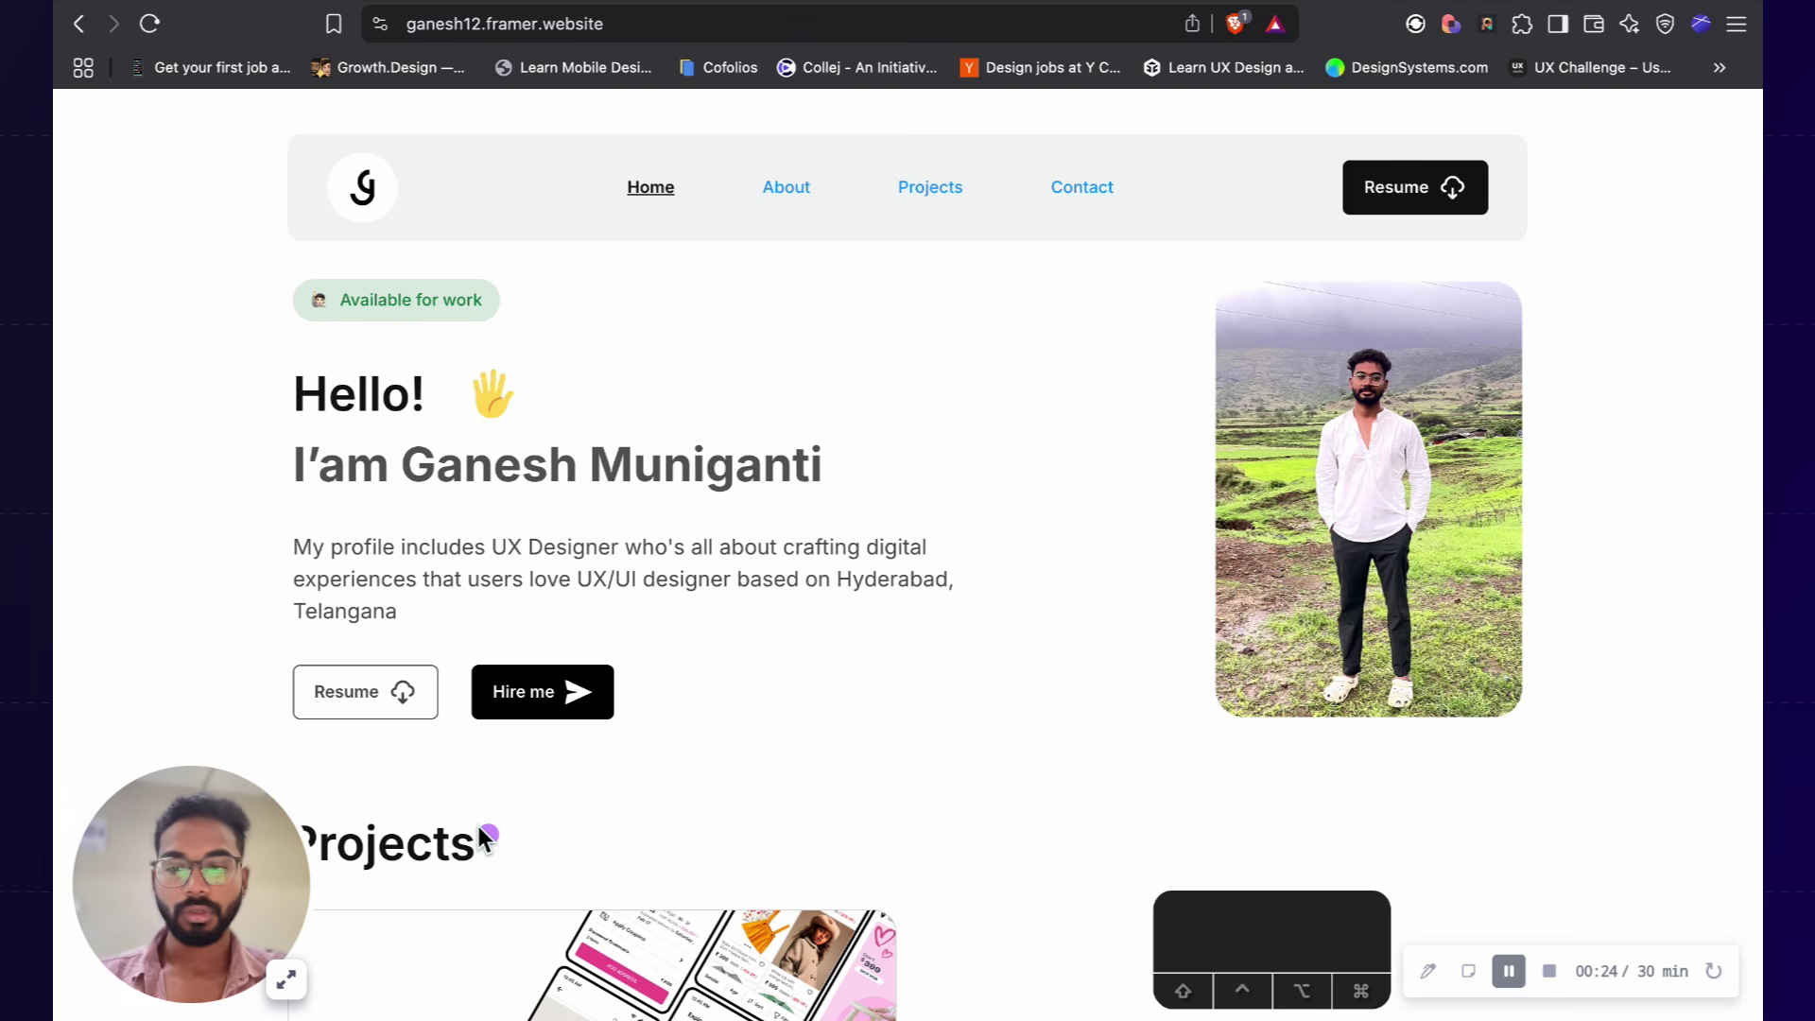
pyautogui.scroll(-6, 484, 831)
pyautogui.scroll(6, 939, 607)
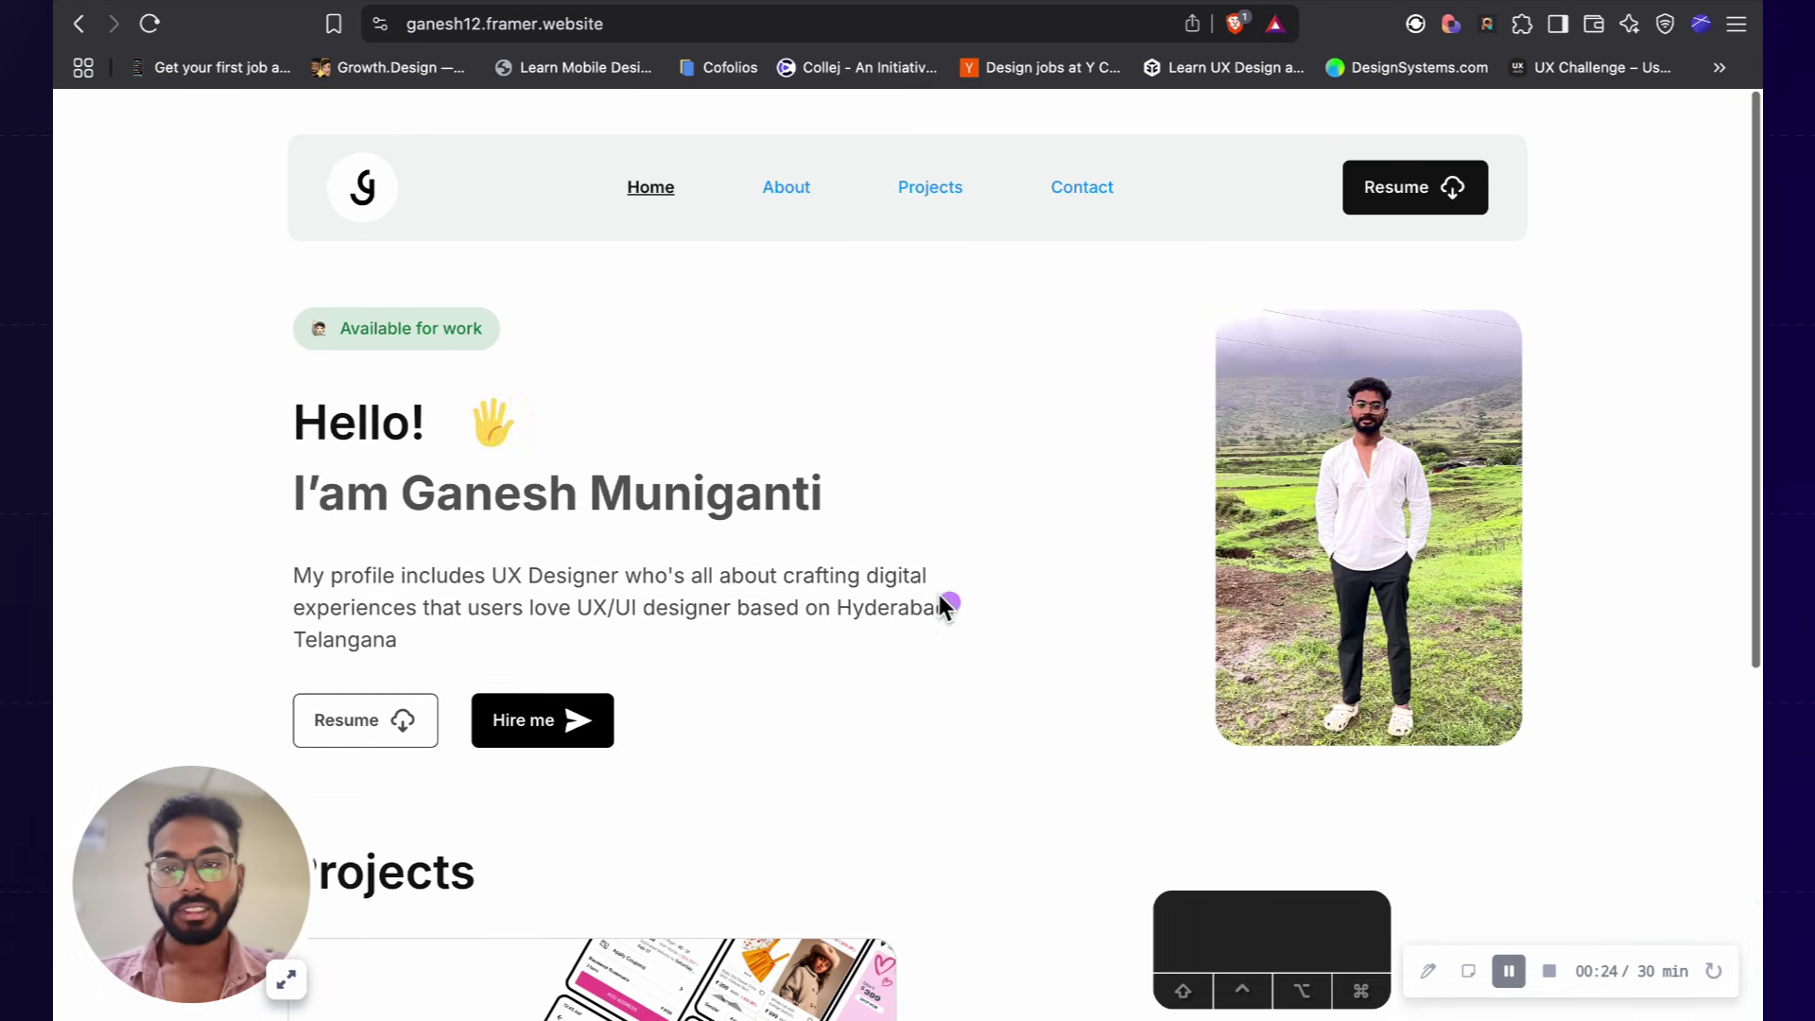